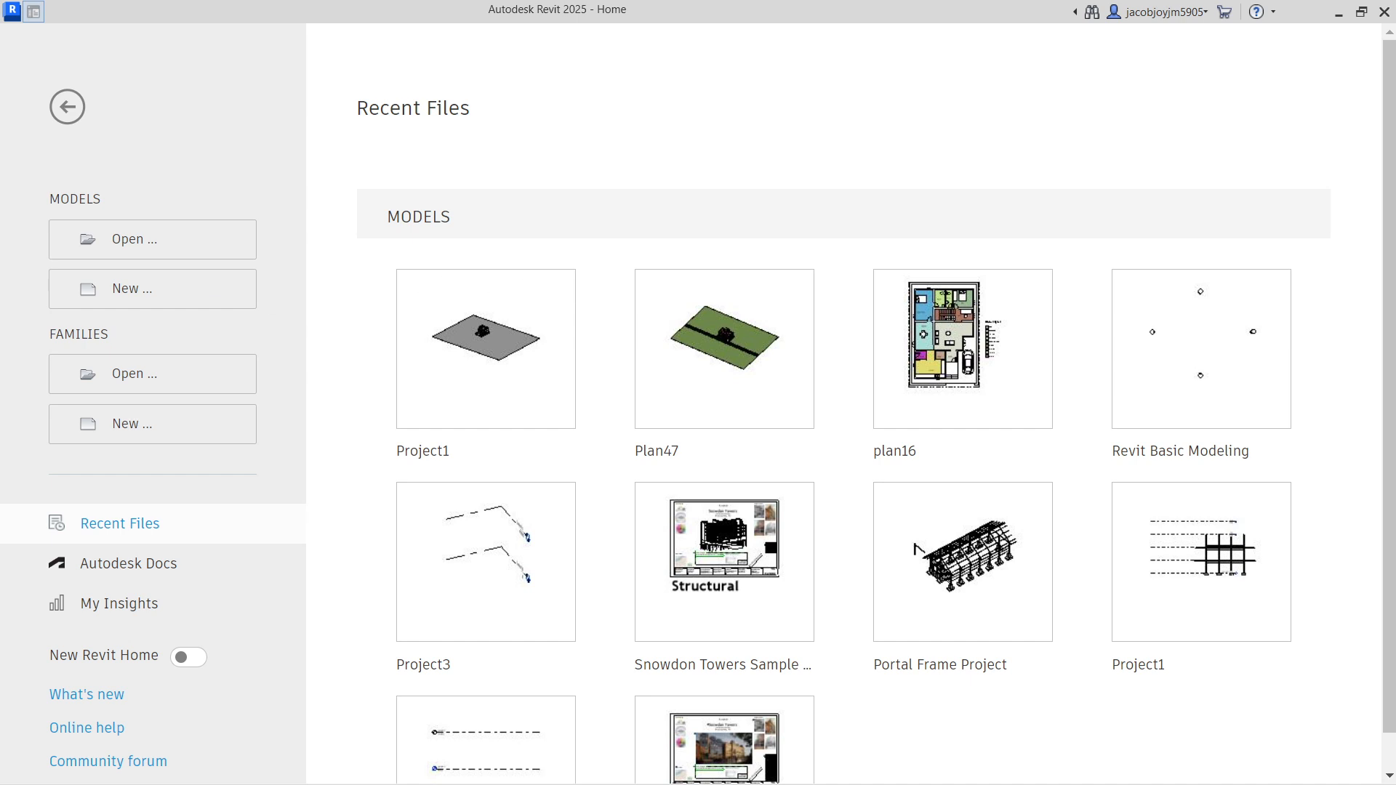
Create a new project based on the Structural Template
{"action": "left_click_drag", "start_coordinate": [1395, 233], "coordinate": [724, 197]}
{"action": "left_click", "coordinate": [723, 251]}
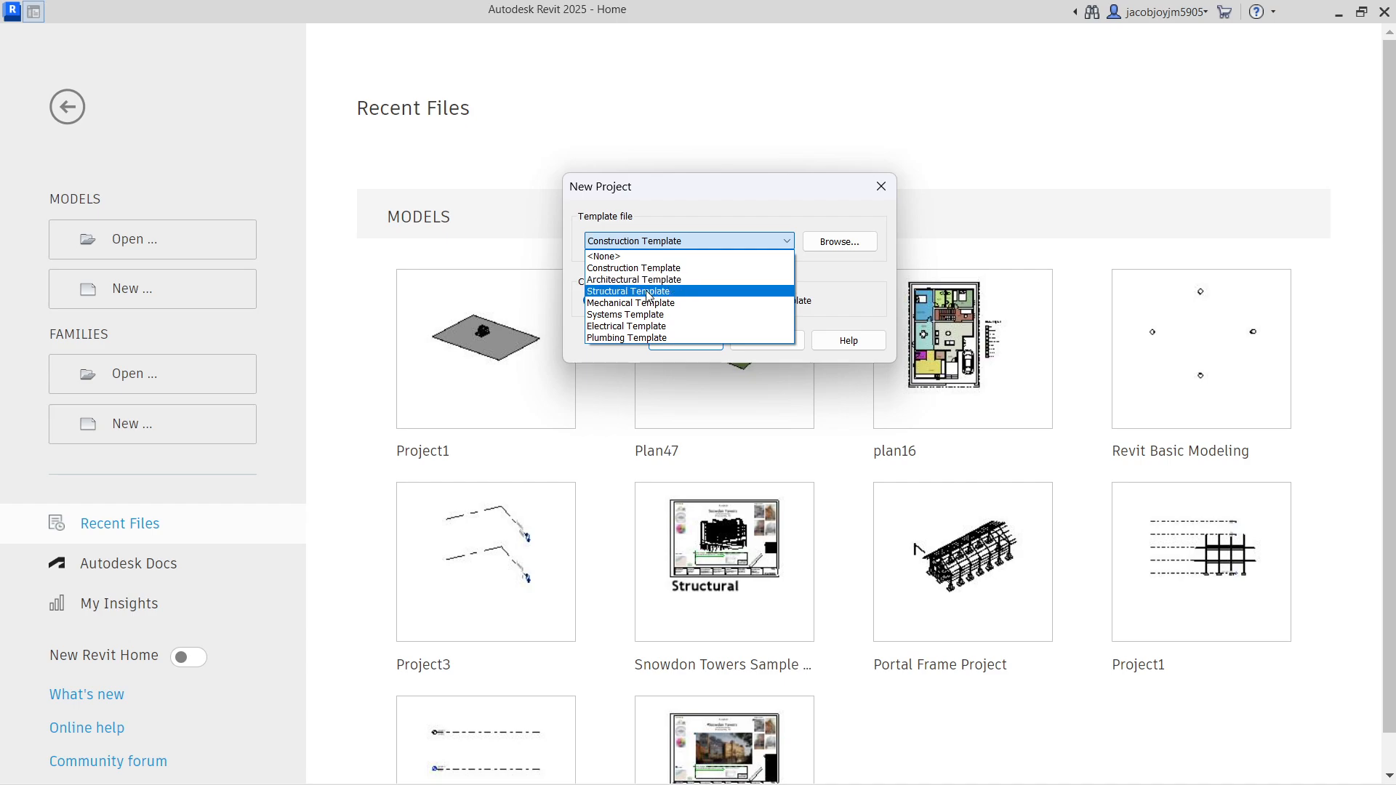
{"action": "left_click", "coordinate": [648, 283]}
{"action": "left_click", "coordinate": [678, 339]}
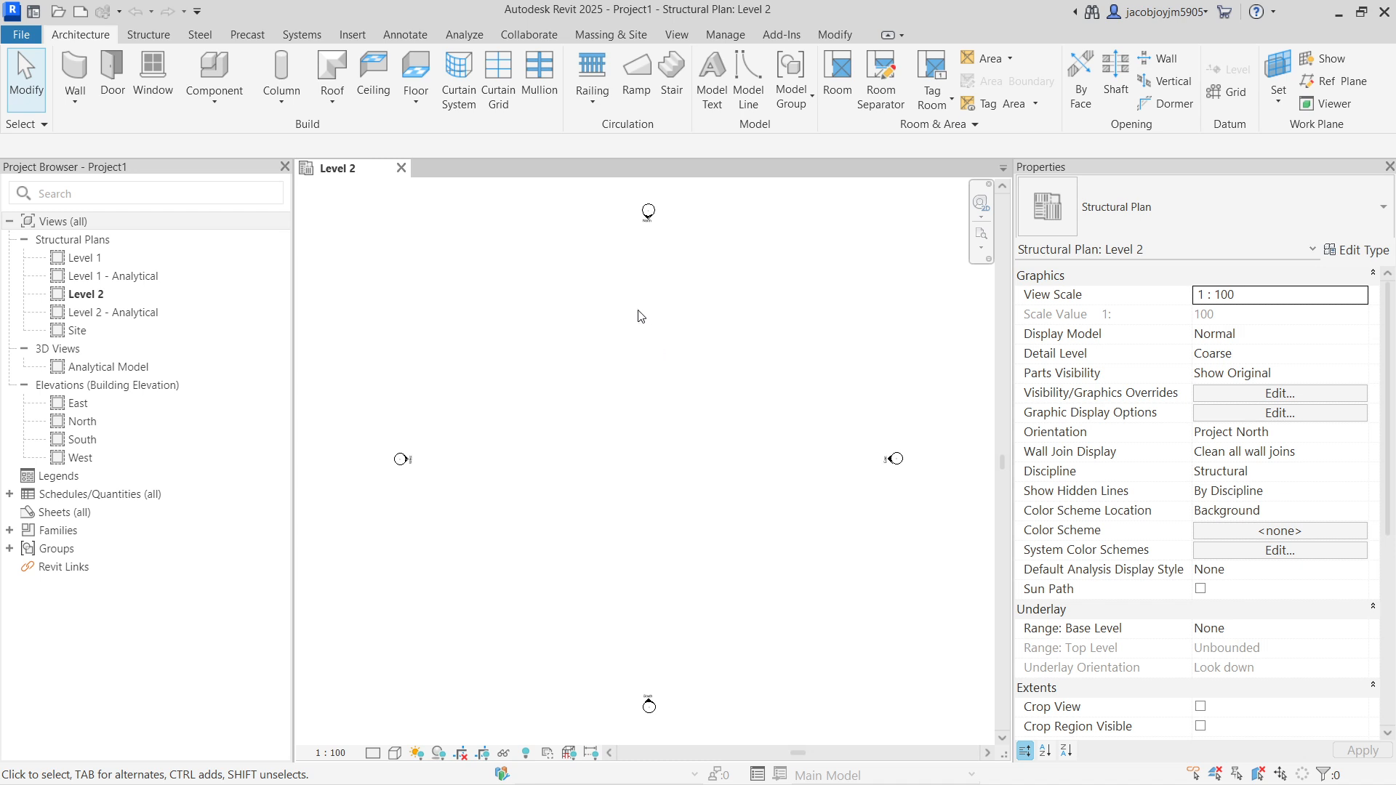
Open the North elevation and view the Level 1 and Level 2 lines along their full length
{"action": "double_click", "coordinate": [82, 422]}
{"action": "scroll", "coordinate": [829, 451], "scroll_direction": "up", "scroll_amount": 3}
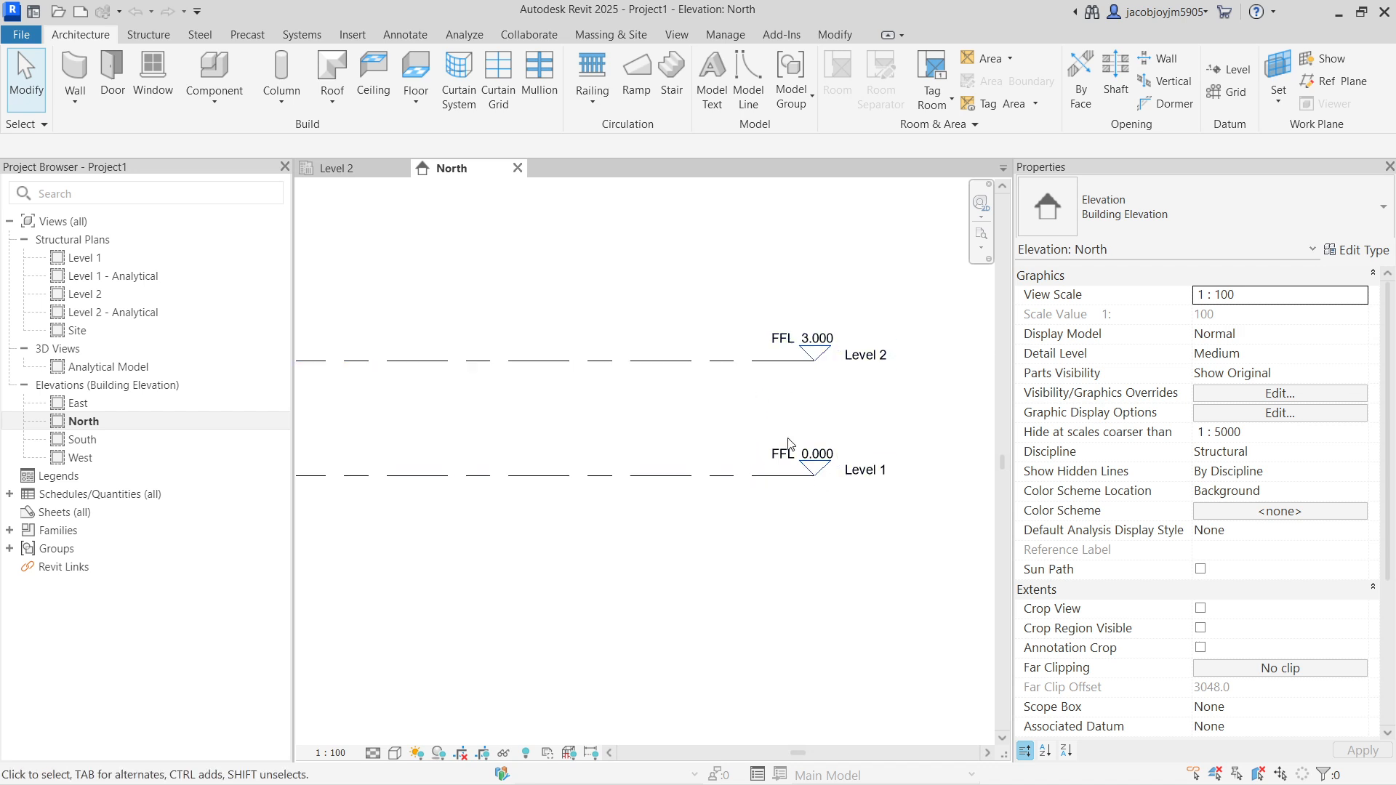
{"action": "scroll", "coordinate": [742, 365], "scroll_direction": "down", "scroll_amount": 2}
{"action": "middle_click_drag", "start_coordinate": [623, 389], "coordinate": [750, 407]}
{"action": "scroll", "coordinate": [750, 407], "scroll_direction": "down", "scroll_amount": 1}
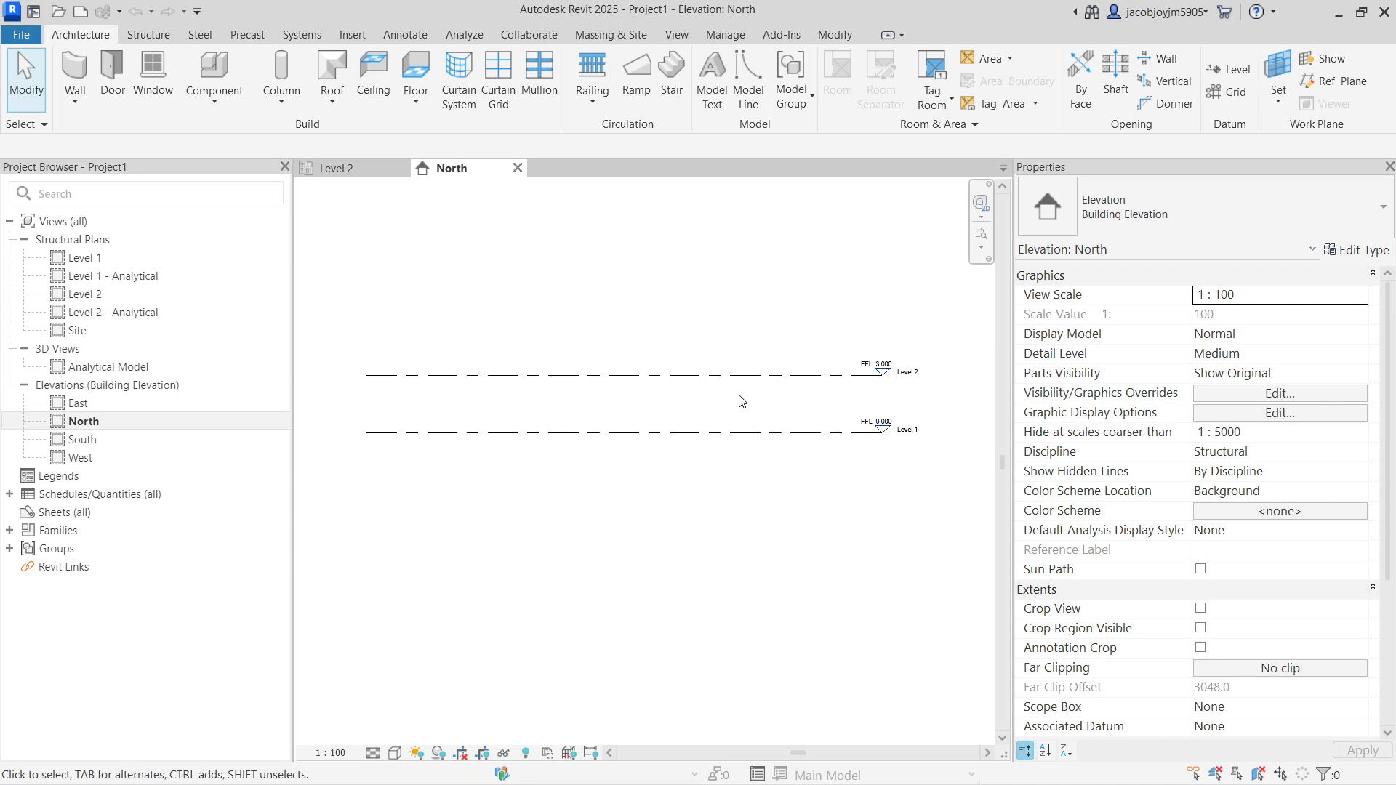
Draw a horizontal UB305x102x25 beam near the centre of the Level 1 structural plan
{"action": "double_click", "coordinate": [134, 258]}
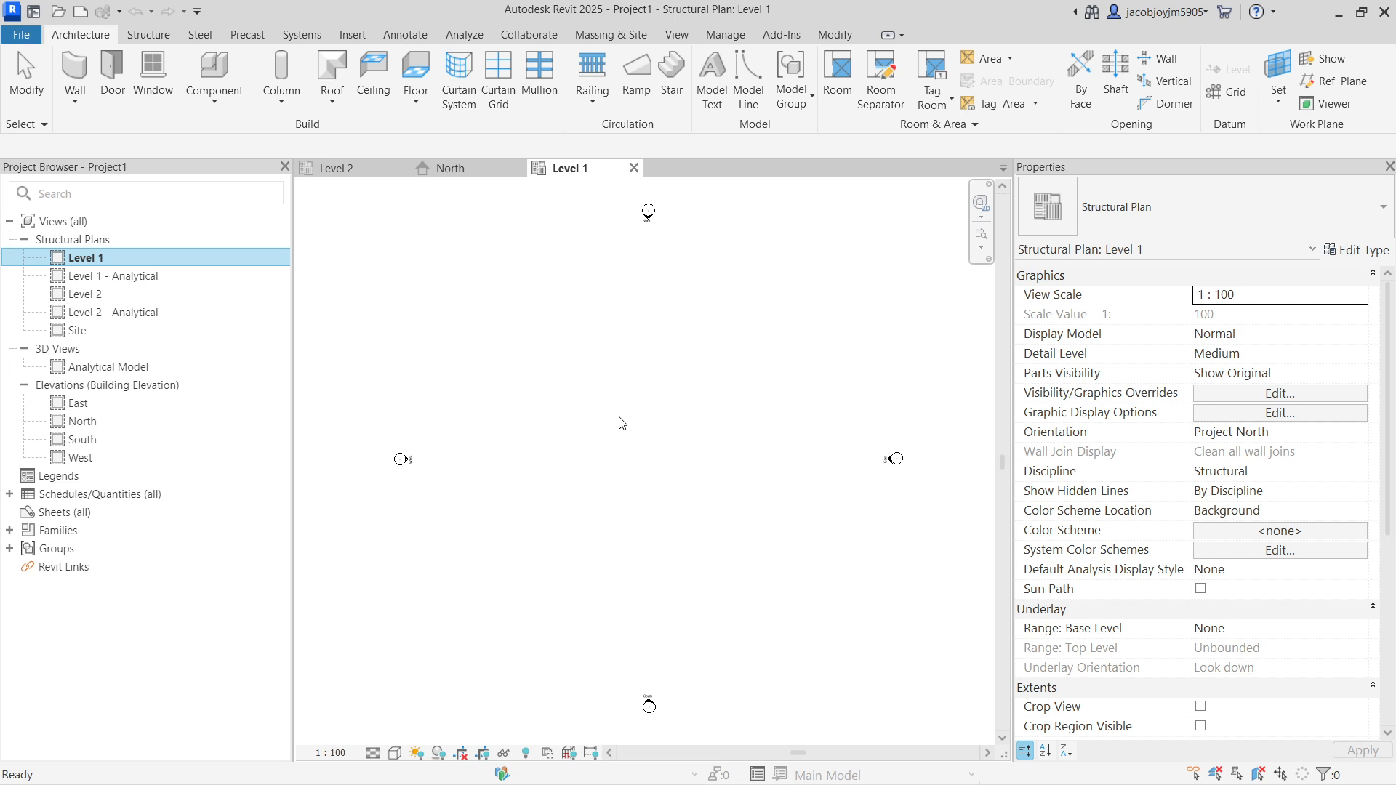
{"action": "left_click", "coordinate": [149, 40]}
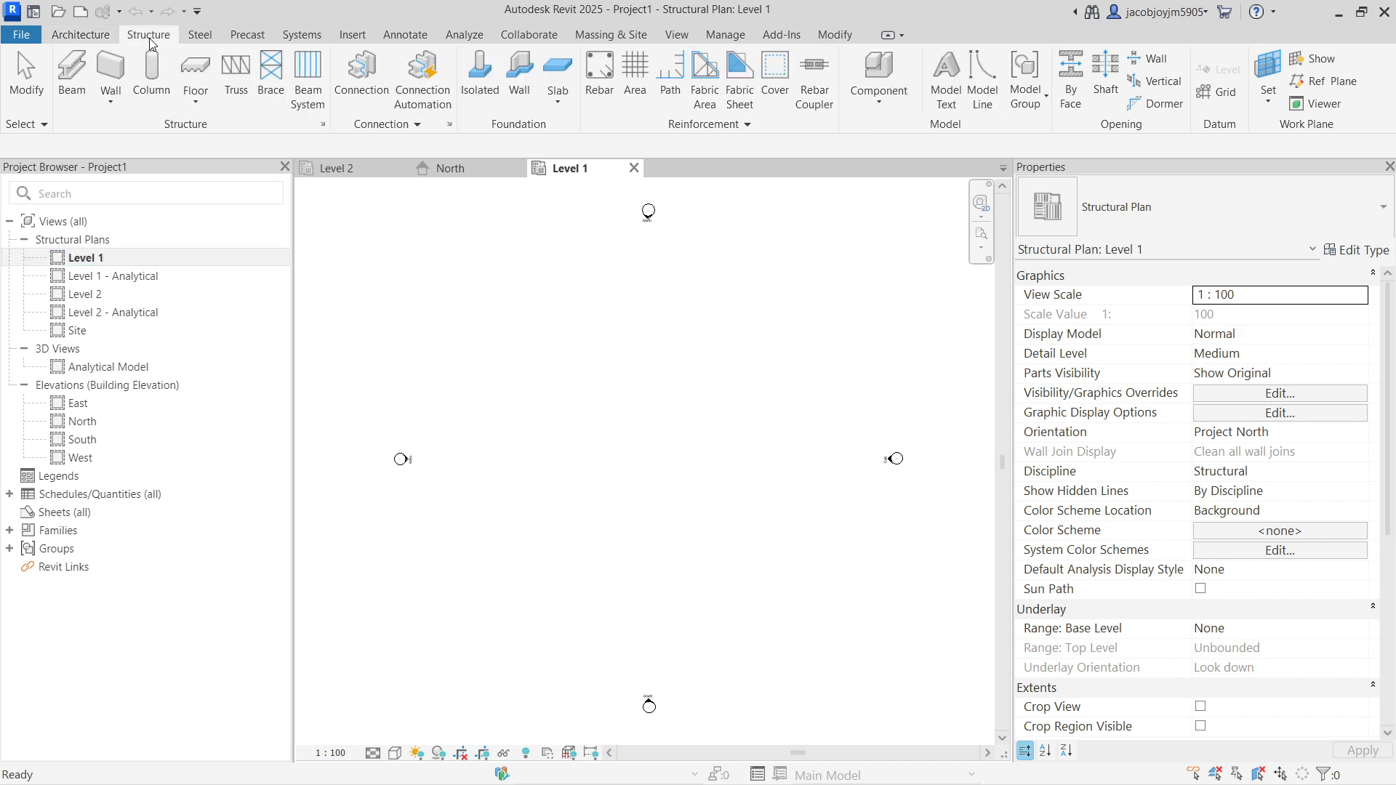
{"action": "left_click", "coordinate": [73, 80]}
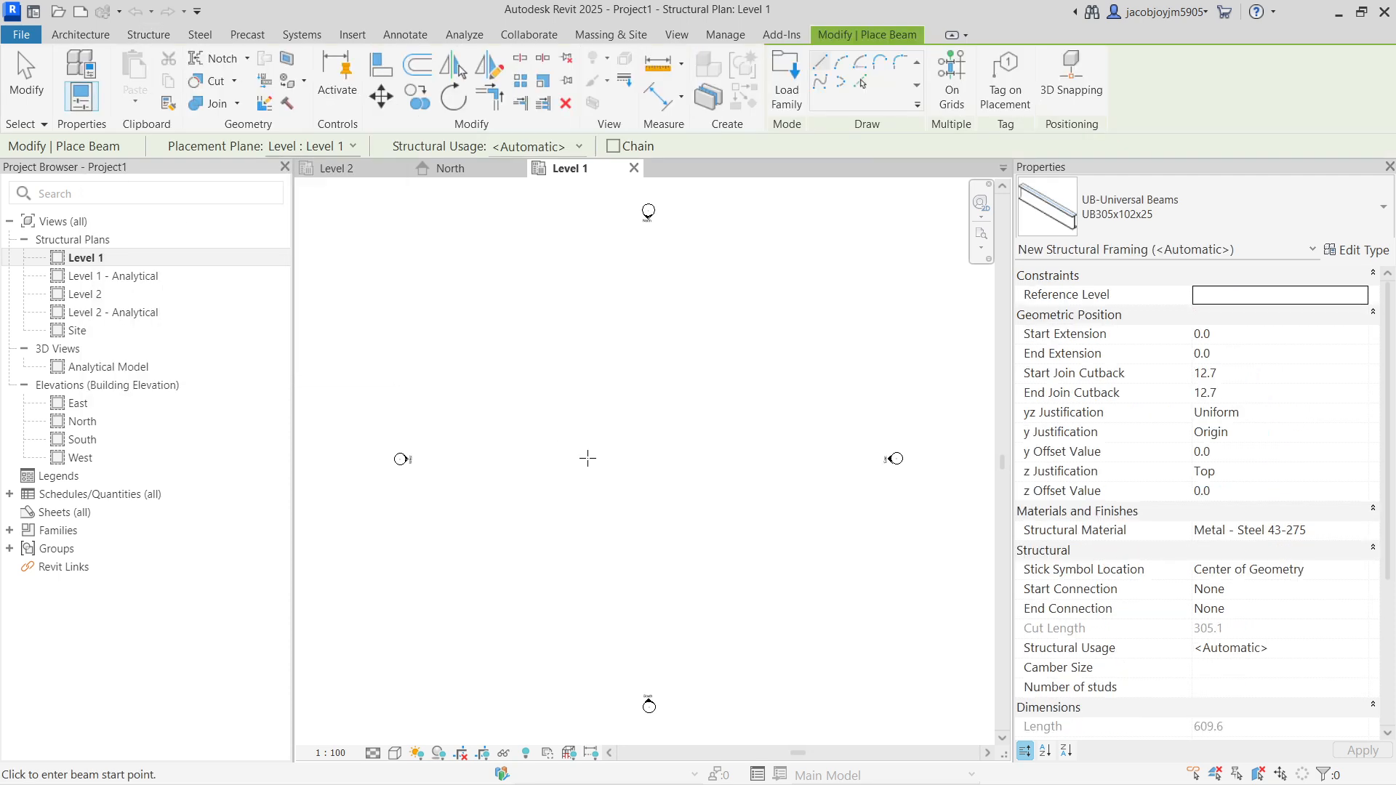
{"action": "left_click", "coordinate": [600, 450]}
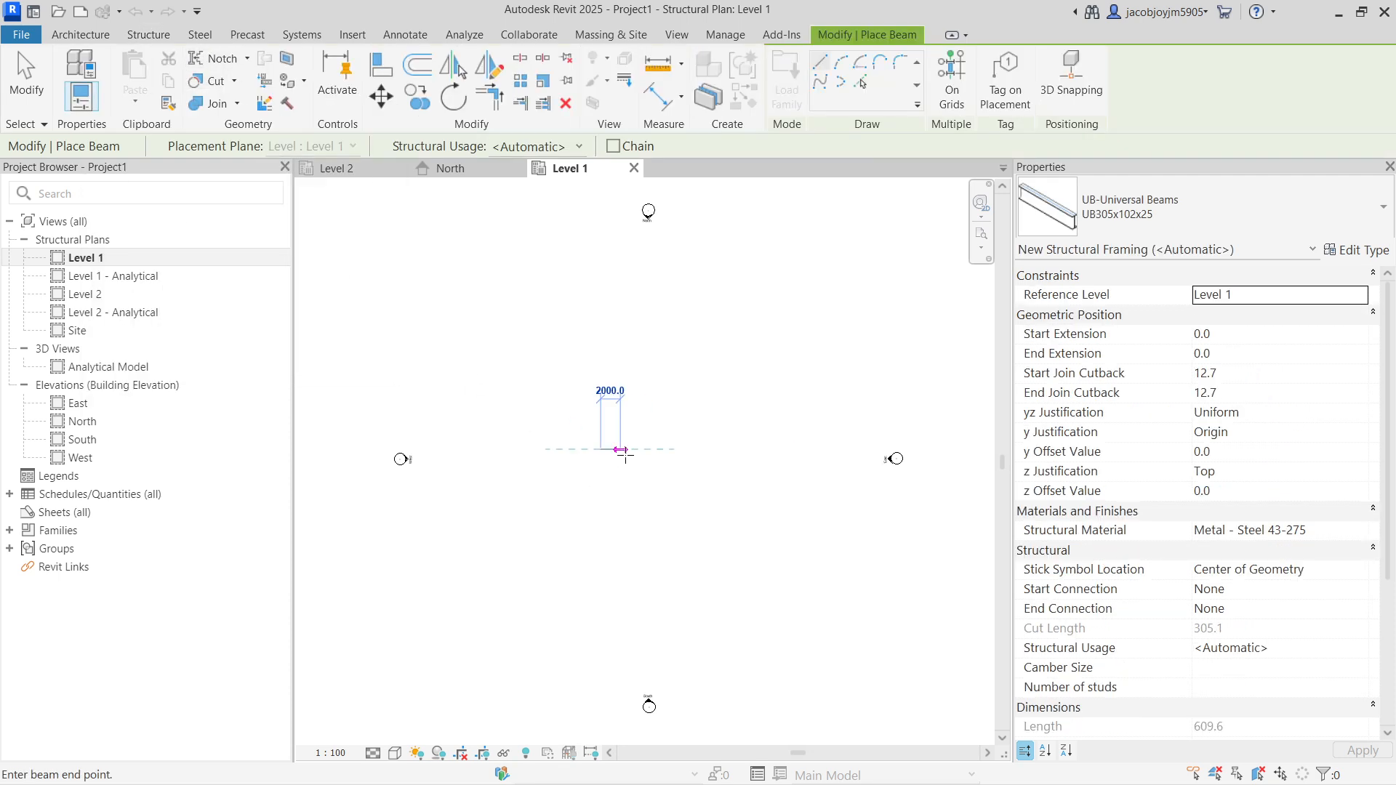
{"action": "left_click", "coordinate": [728, 450]}
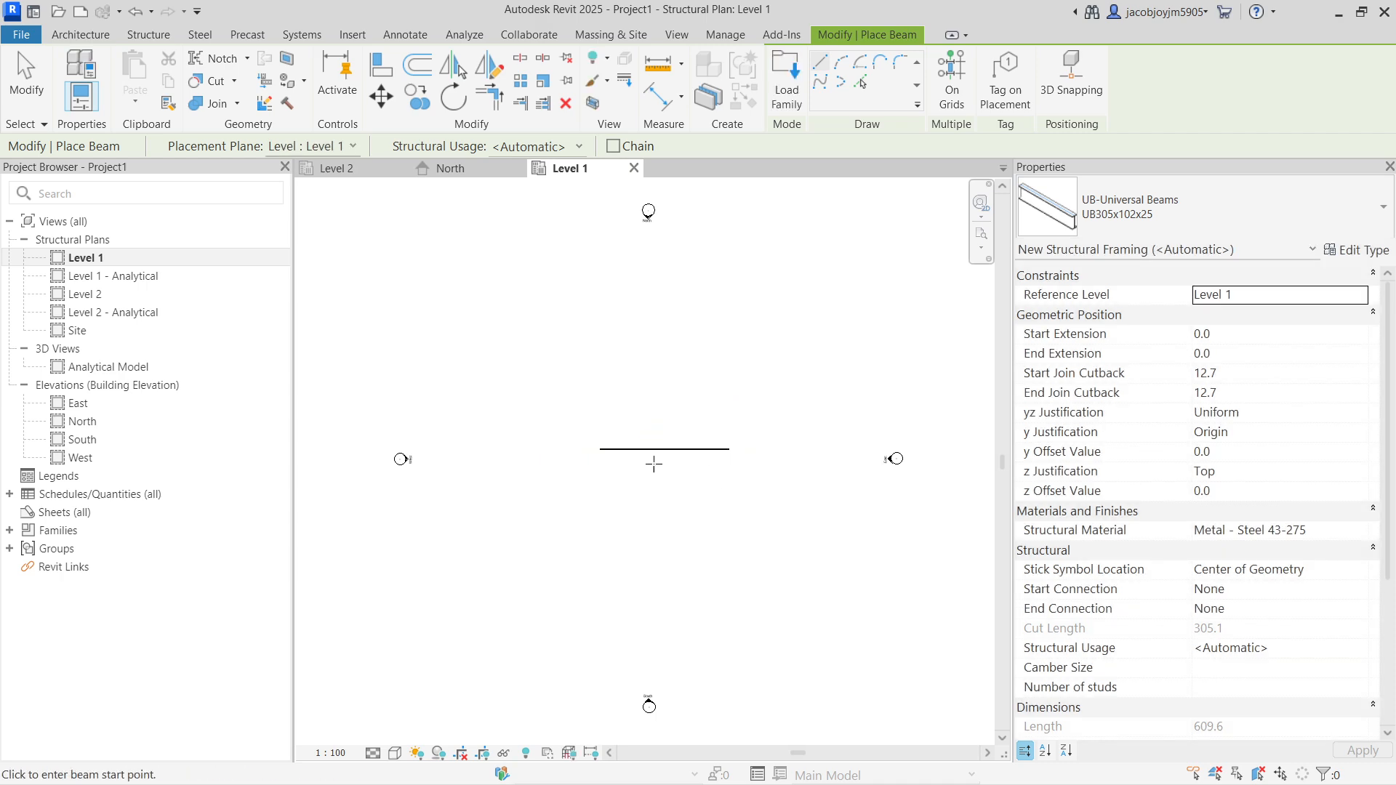
Draw a second UB305x102x25 beam about 6000 mm long, running perpendicular and downward in plan from the first beam's midpoint
{"action": "left_click", "coordinate": [664, 450]}
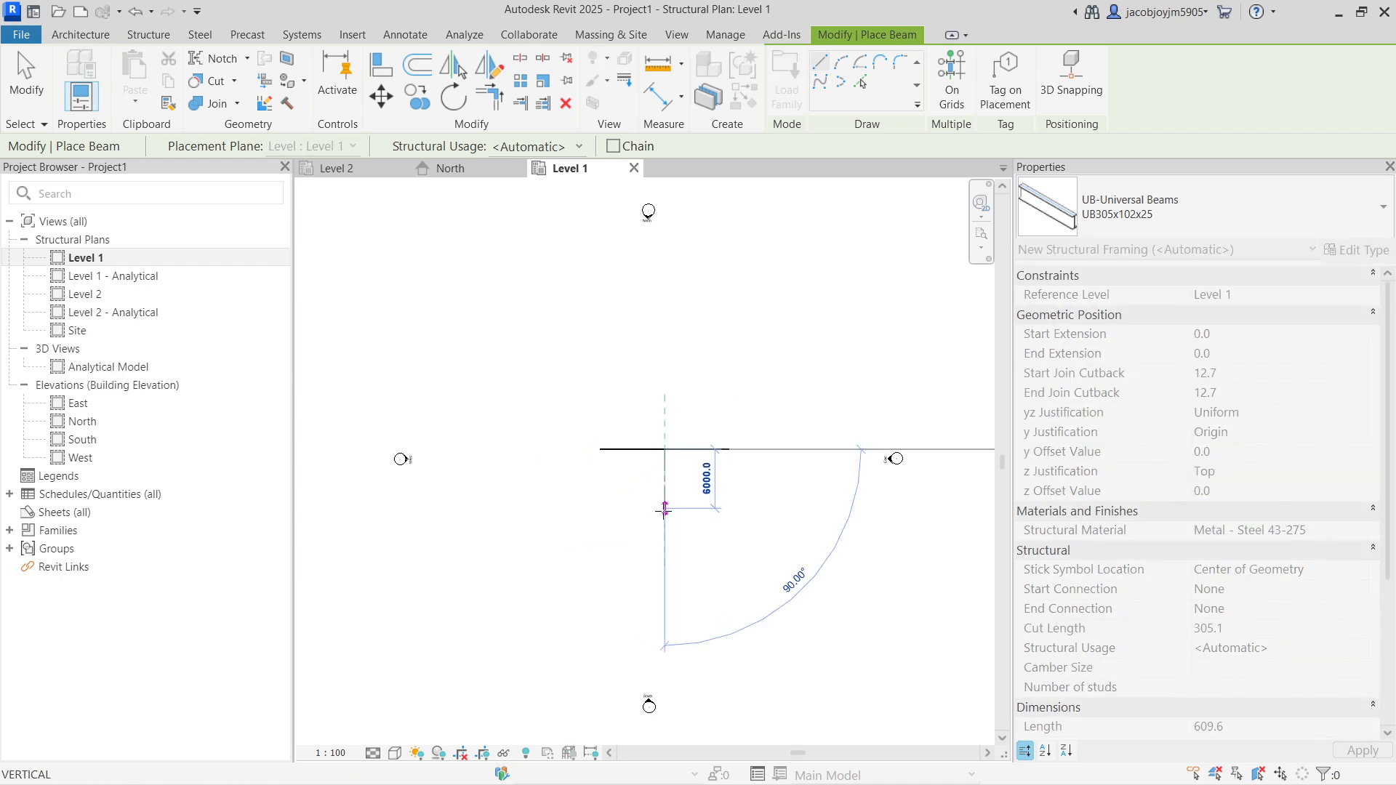
{"action": "left_click", "coordinate": [664, 512]}
{"action": "key", "text": "Escape"}
{"action": "key", "text": "Escape"}
{"action": "scroll", "coordinate": [666, 448], "scroll_direction": "up", "scroll_amount": 5}
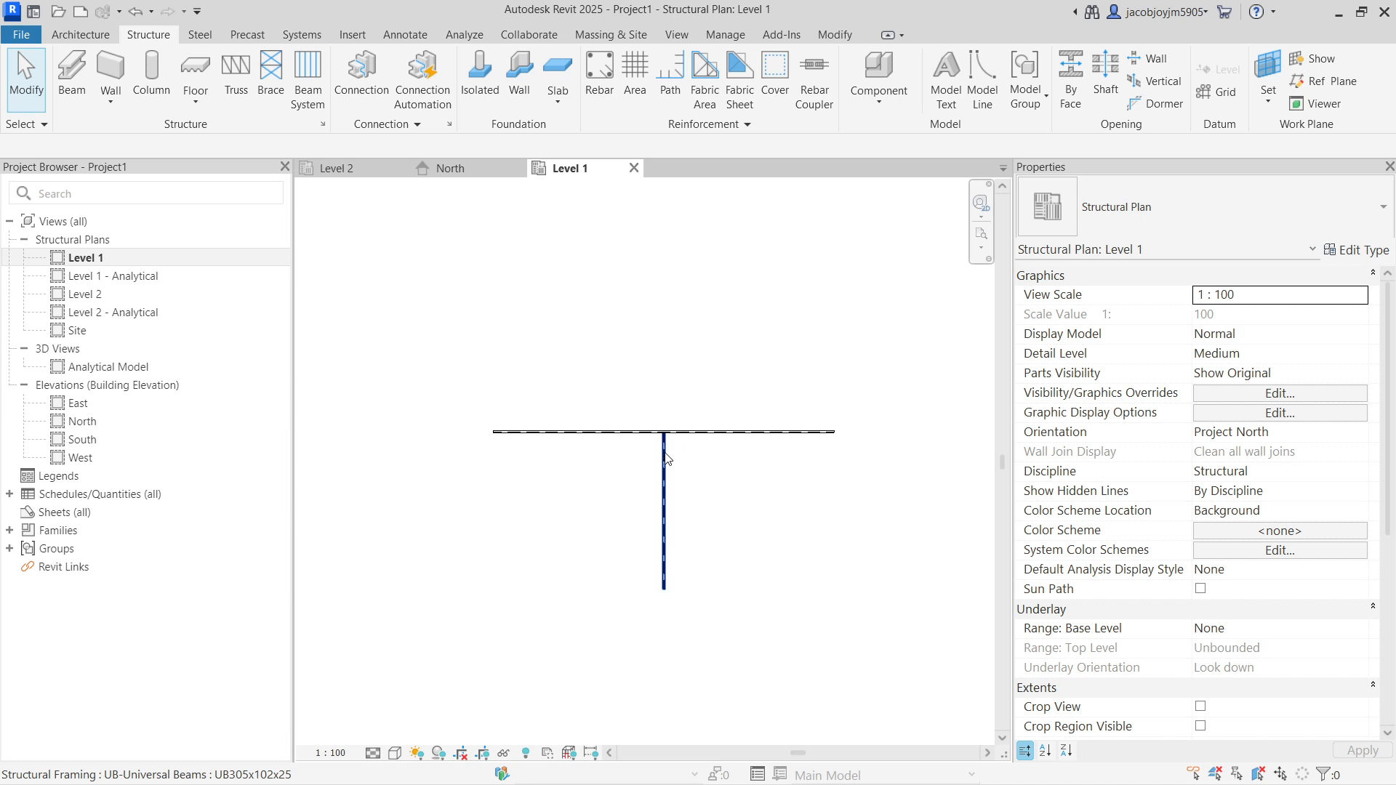
{"action": "scroll", "coordinate": [666, 445], "scroll_direction": "down", "scroll_amount": 3}
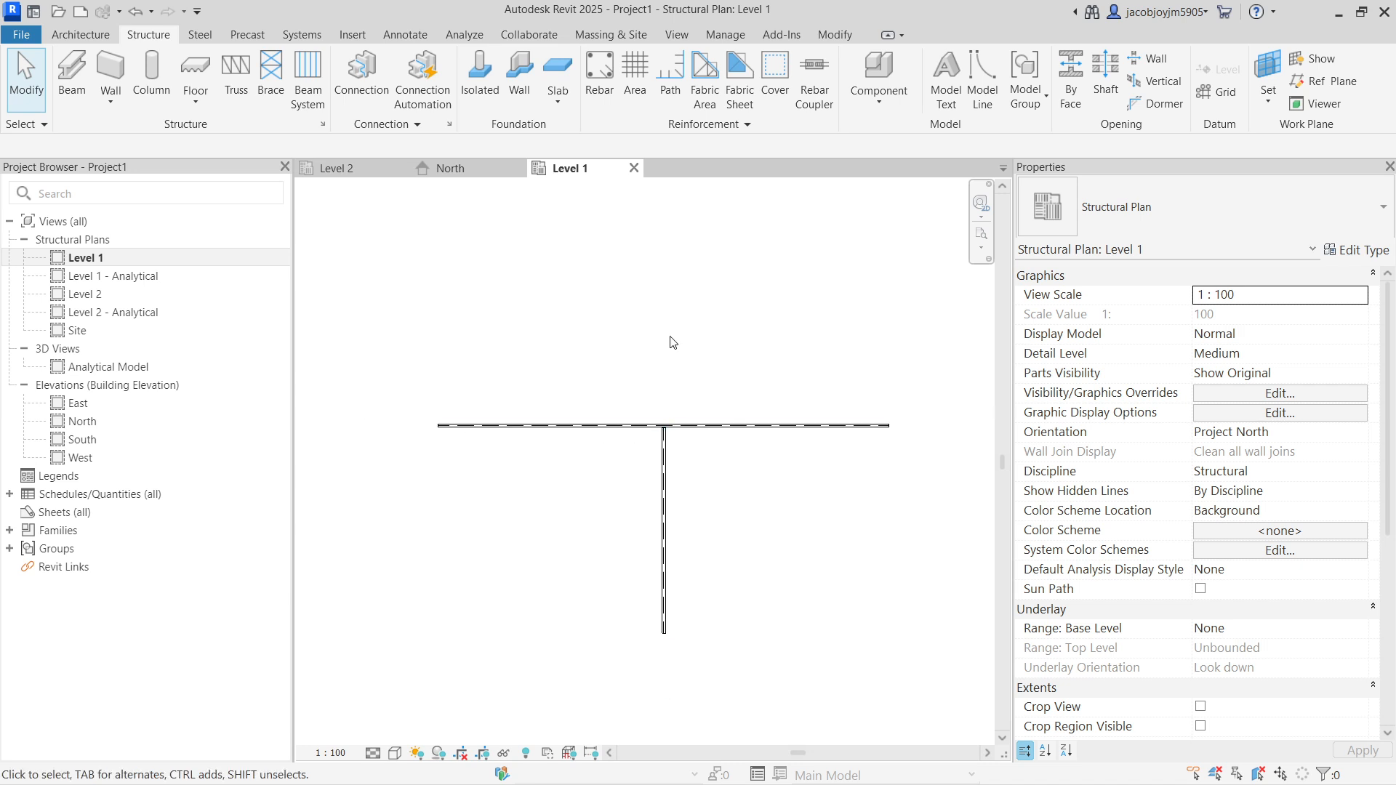
Open the default 3D view and display the two beams at Fine detail level with shading
{"action": "left_click", "coordinate": [678, 35]}
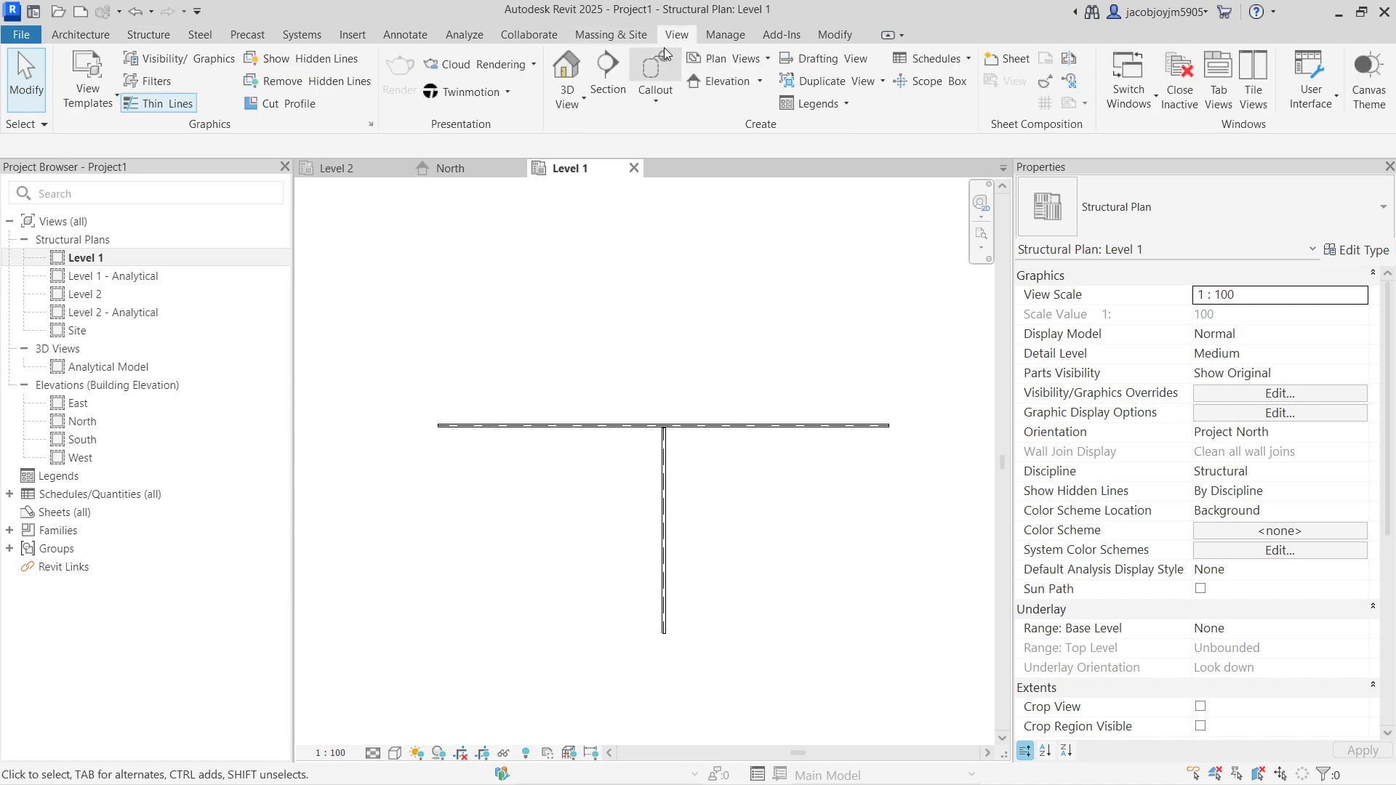
{"action": "left_click", "coordinate": [569, 67]}
{"action": "middle_click_drag", "start_coordinate": [625, 517], "coordinate": [838, 399], "text": "shift"}
{"action": "scroll", "coordinate": [689, 379], "scroll_direction": "up", "scroll_amount": 4}
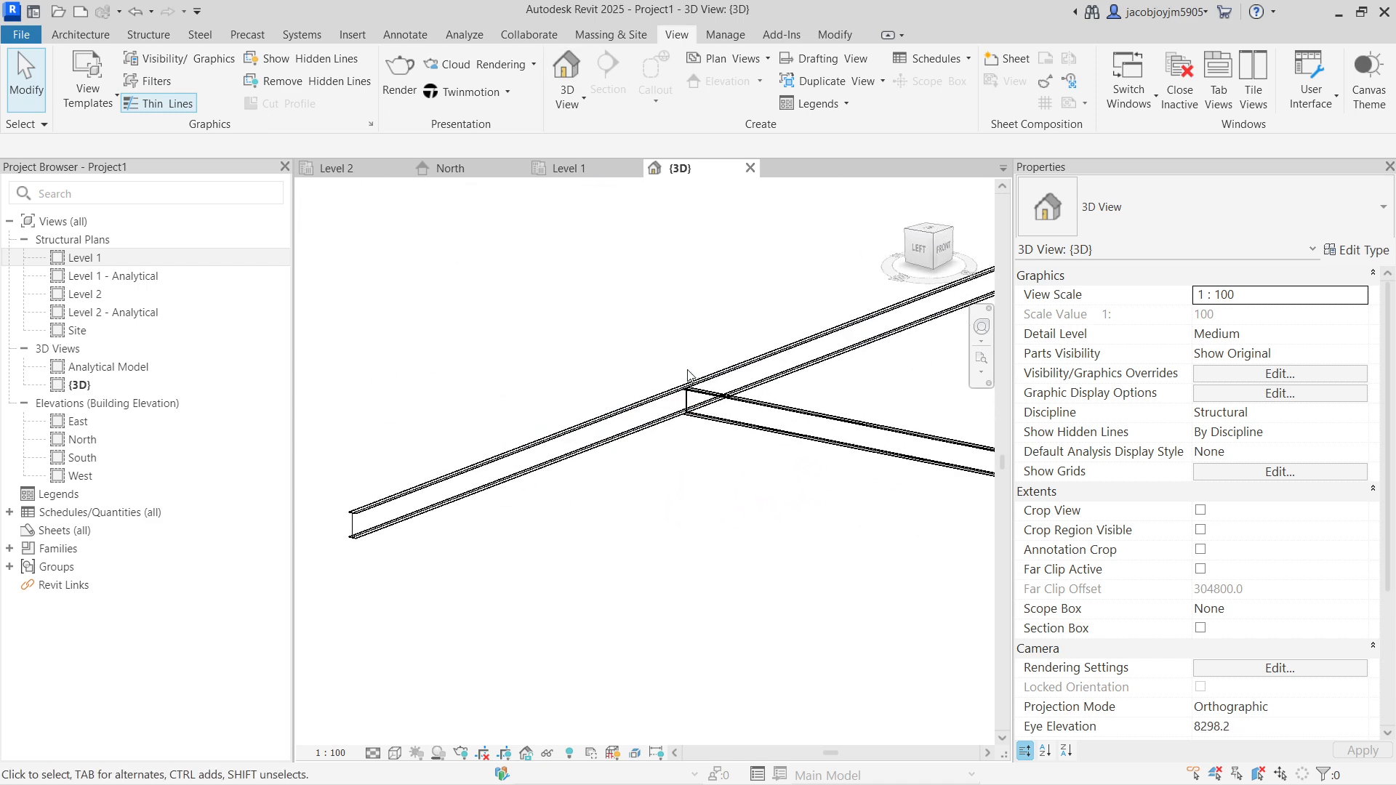
{"action": "left_click", "coordinate": [383, 754]}
{"action": "left_click", "coordinate": [425, 677]}
Set the perpendicular beam's Start Join Cutback to 0 where it meets the main beam
{"action": "left_click", "coordinate": [804, 449]}
{"action": "middle_click_drag", "start_coordinate": [640, 480], "coordinate": [655, 567], "text": "shift"}
{"action": "scroll", "coordinate": [552, 509], "scroll_direction": "up", "scroll_amount": 5}
{"action": "middle_click_drag", "start_coordinate": [539, 542], "coordinate": [564, 630], "text": "shift"}
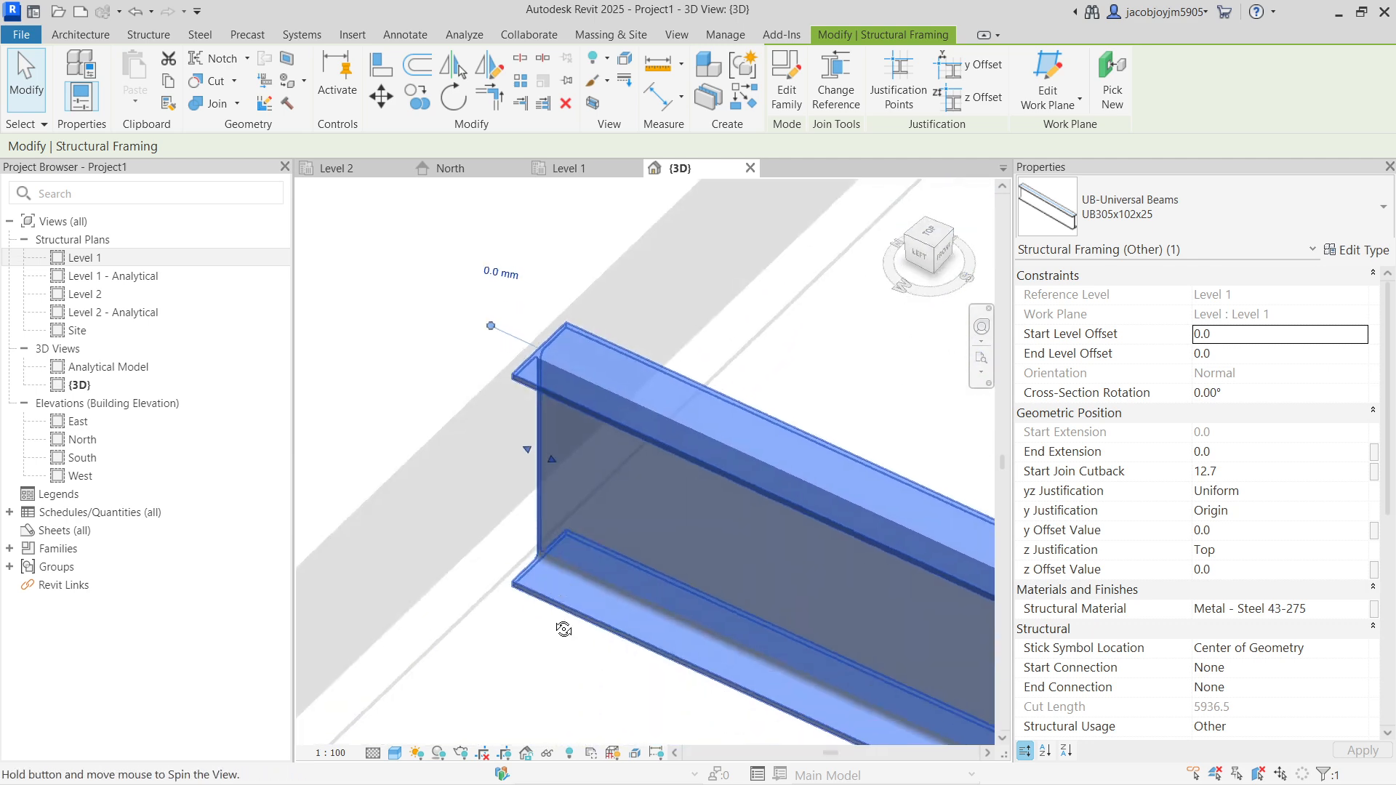
{"action": "left_click", "coordinate": [928, 234]}
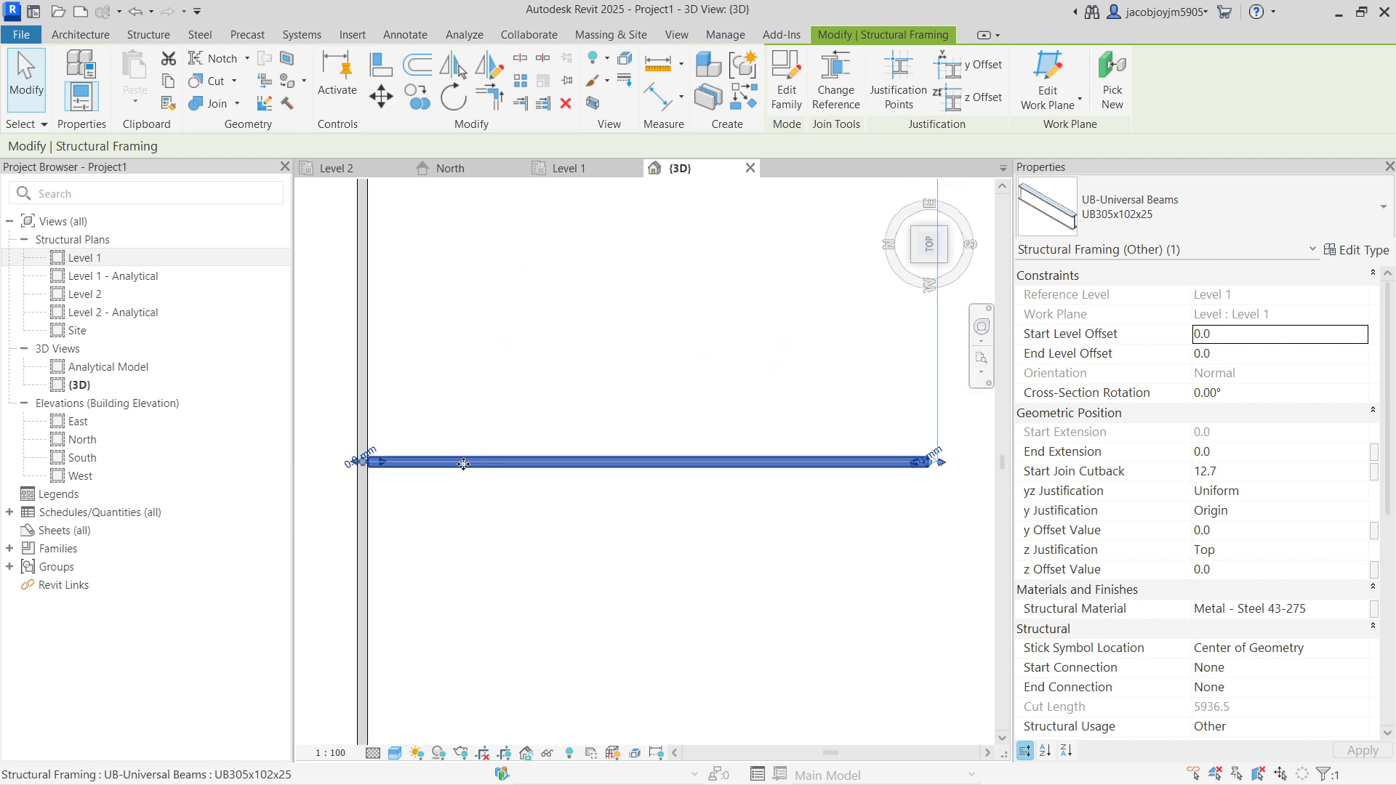
{"action": "scroll", "coordinate": [355, 481], "scroll_direction": "up", "scroll_amount": 8}
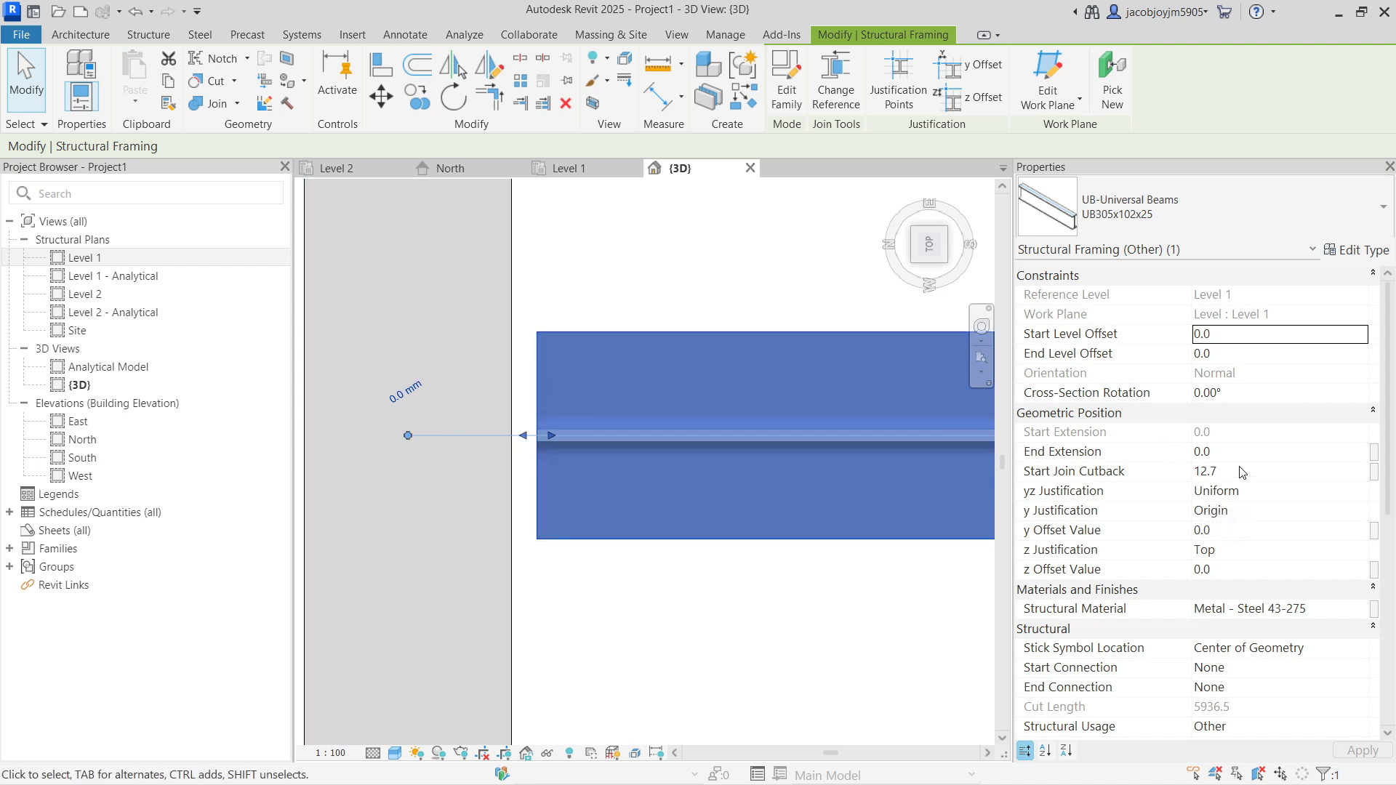
{"action": "left_click", "coordinate": [1261, 473]}
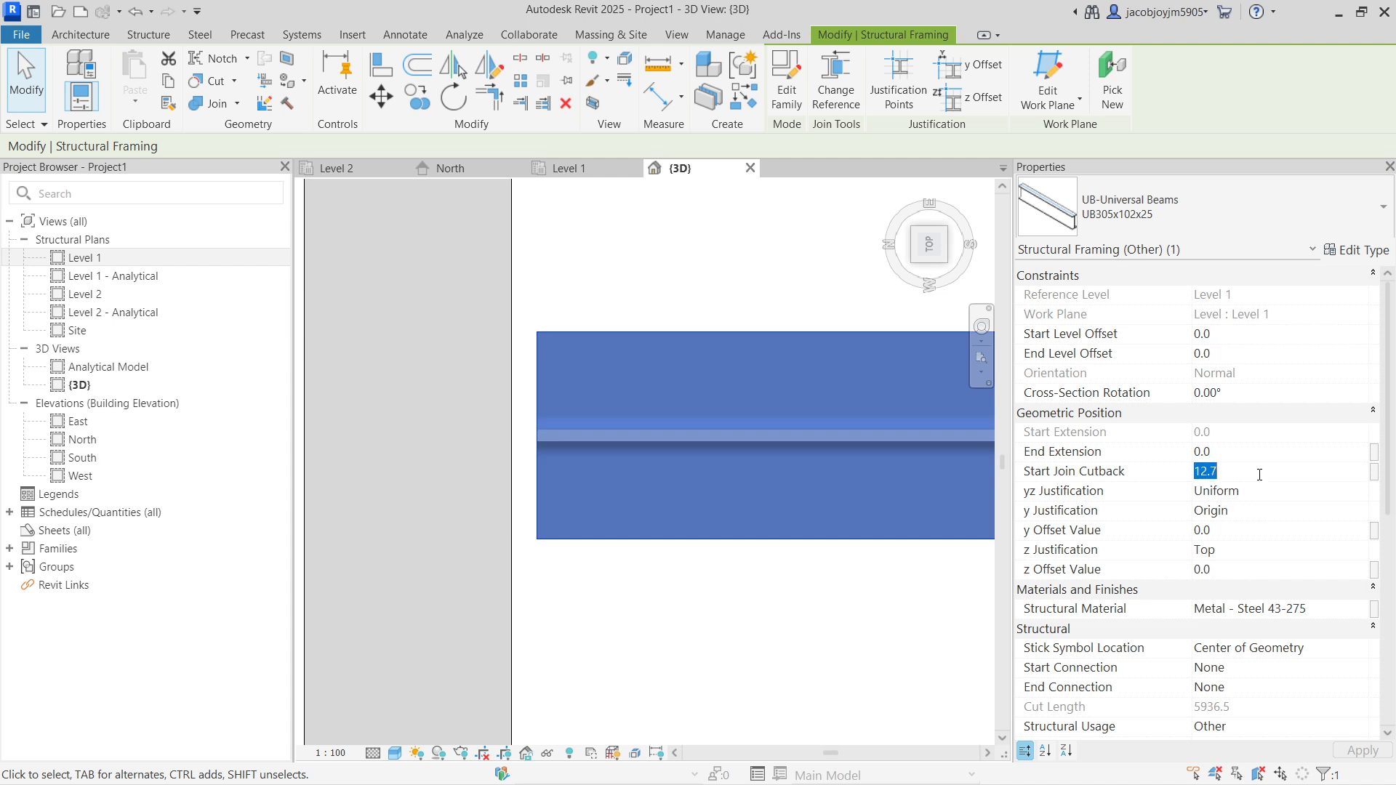
{"action": "type", "text": "0"}
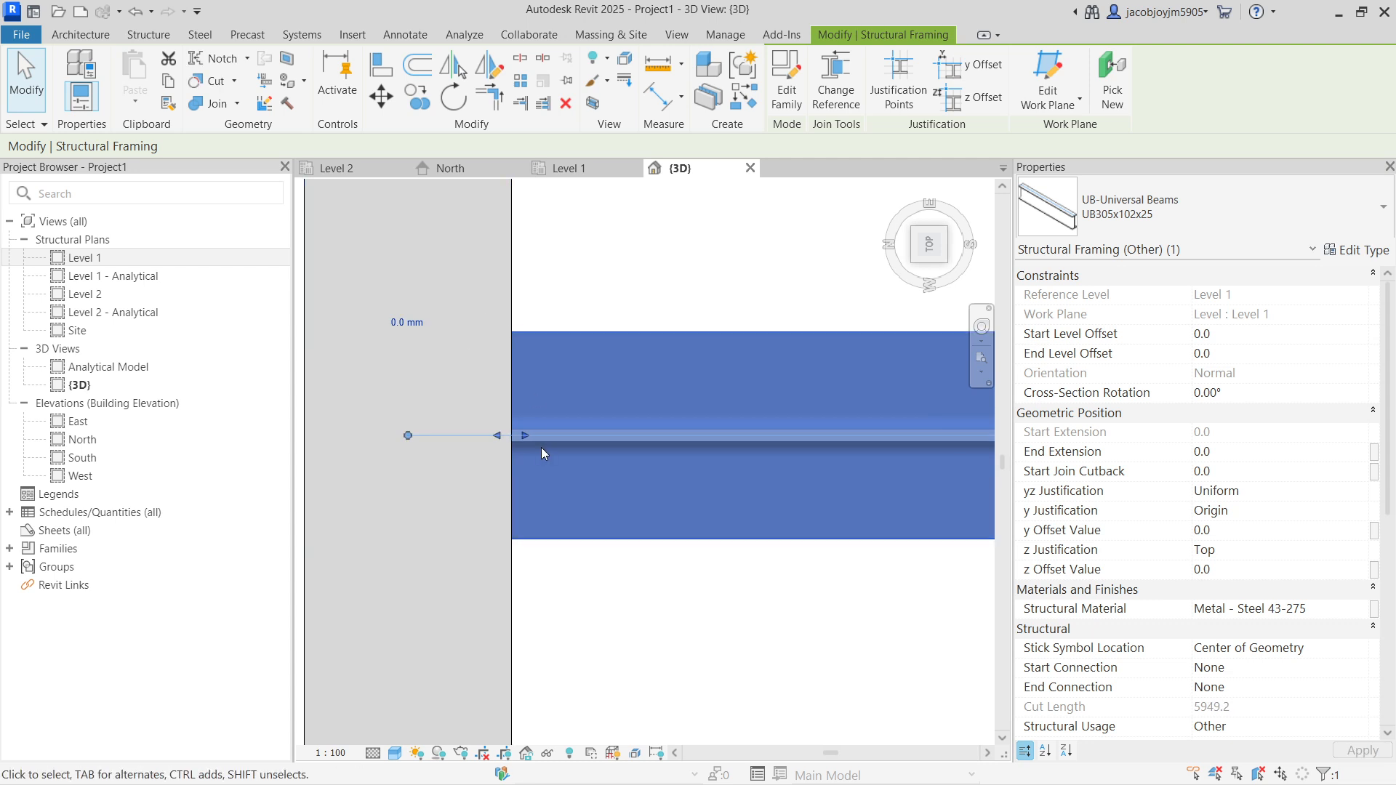
Examine in 3D the joint where the perpendicular beam's end meets the main beam
{"action": "scroll", "coordinate": [541, 448], "scroll_direction": "down", "scroll_amount": 2}
{"action": "scroll", "coordinate": [618, 386], "scroll_direction": "down", "scroll_amount": 2}
{"action": "middle_click_drag", "start_coordinate": [618, 530], "coordinate": [549, 654], "text": "shift"}
{"action": "middle_click_drag", "start_coordinate": [844, 221], "coordinate": [580, 517]}
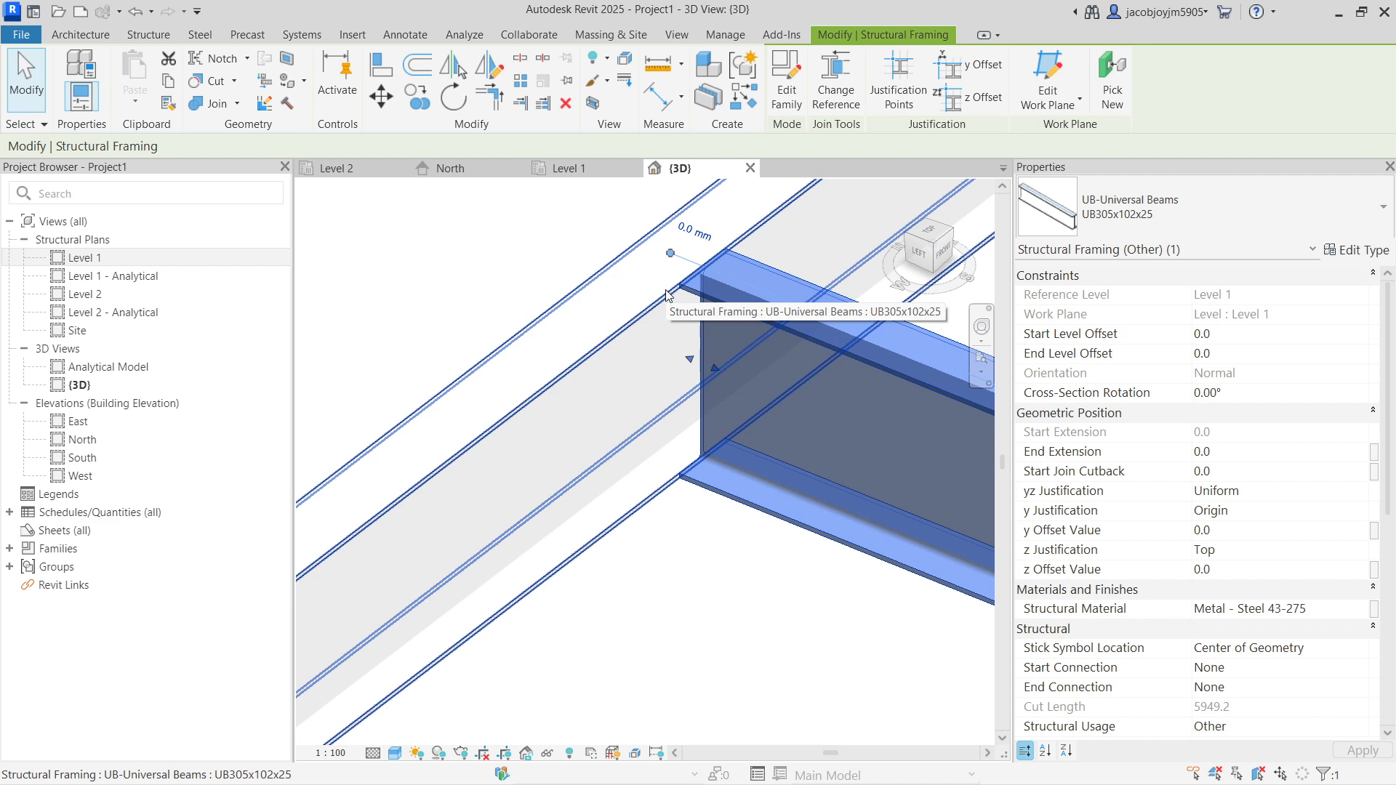
{"action": "key", "text": "Escape"}
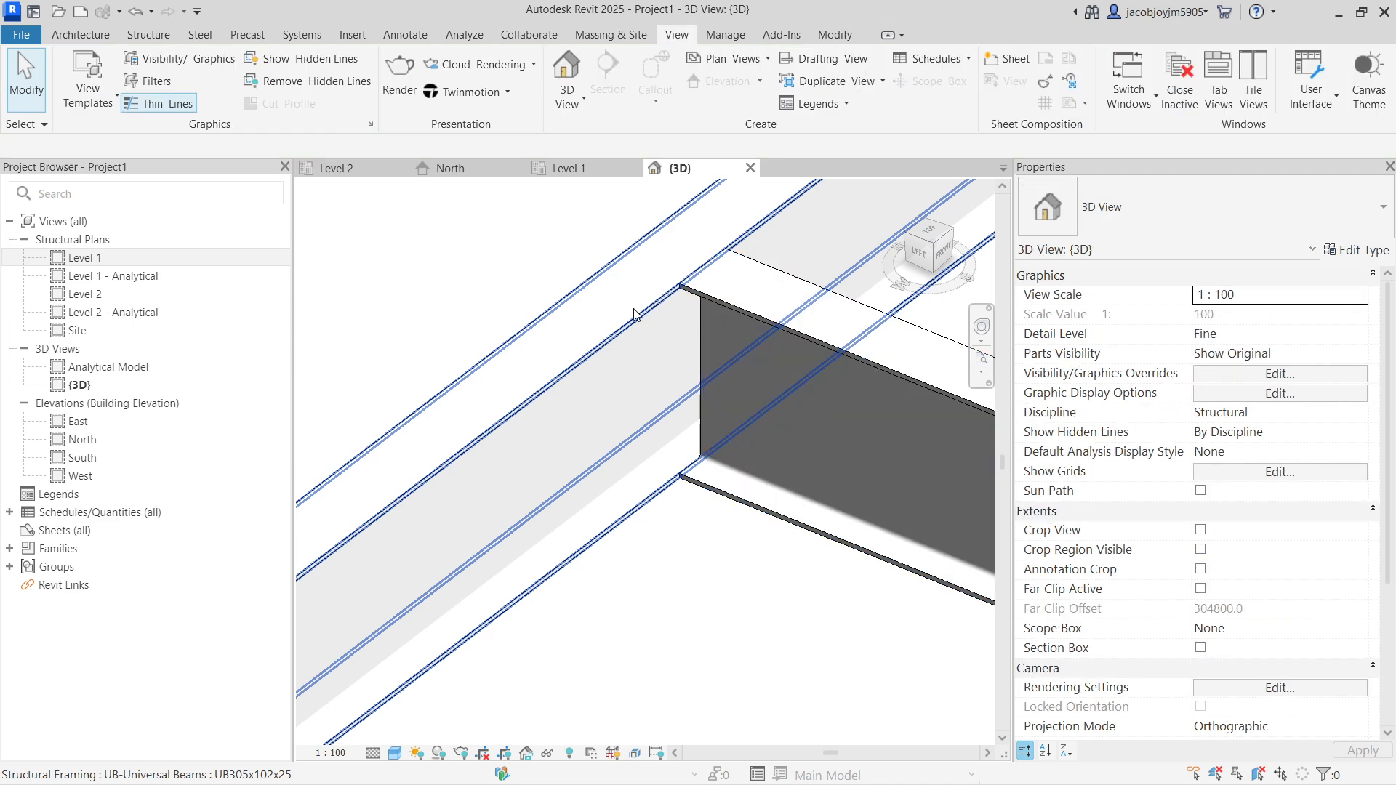
{"action": "scroll", "coordinate": [447, 392], "scroll_direction": "down", "scroll_amount": 2}
{"action": "left_click", "coordinate": [745, 356]}
{"action": "middle_click_drag", "start_coordinate": [692, 463], "coordinate": [701, 416], "text": "shift"}
{"action": "middle_click_drag", "start_coordinate": [670, 535], "coordinate": [591, 465]}
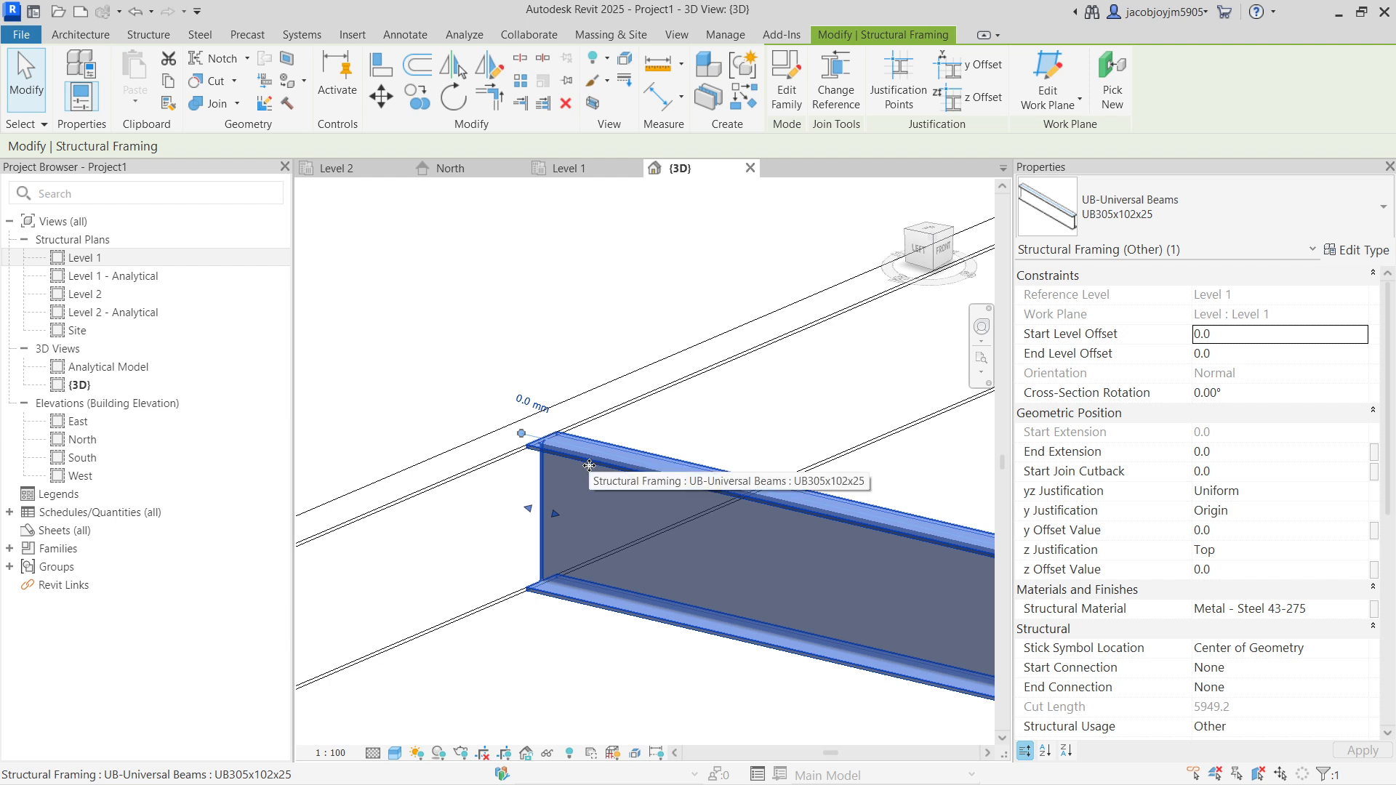
{"action": "key", "text": "Escape"}
{"action": "scroll", "coordinate": [534, 390], "scroll_direction": "down", "scroll_amount": 3}
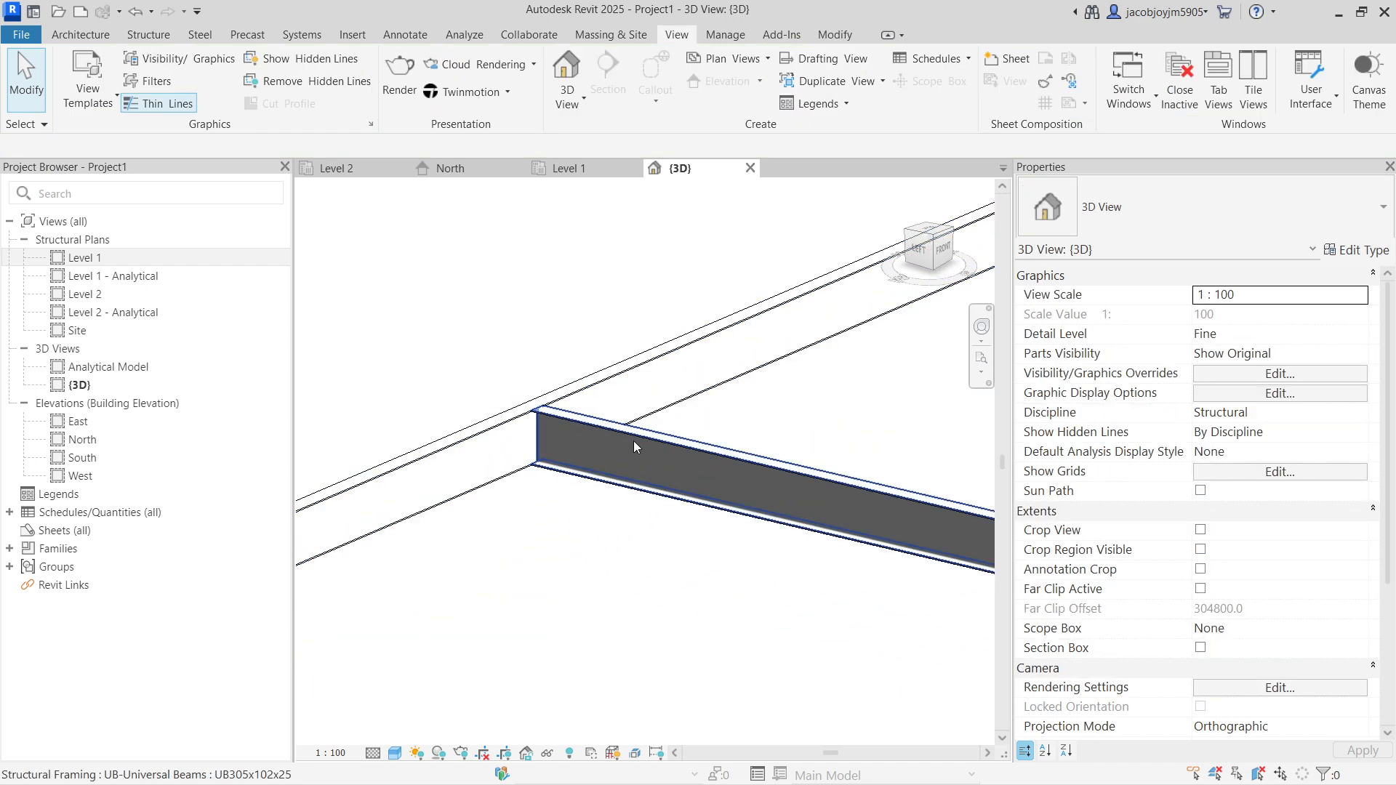
{"action": "scroll", "coordinate": [635, 397], "scroll_direction": "down", "scroll_amount": 2}
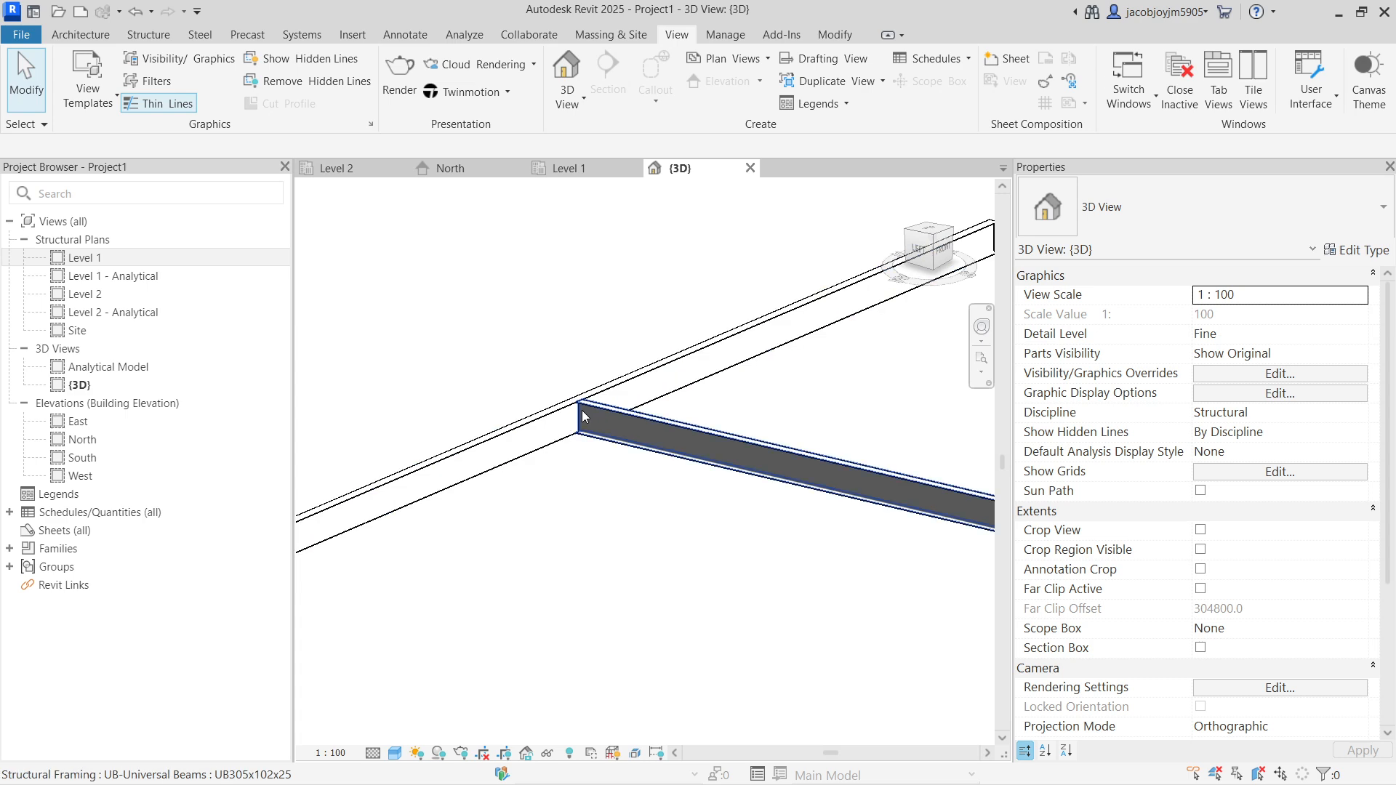
{"action": "scroll", "coordinate": [582, 410], "scroll_direction": "up", "scroll_amount": 2}
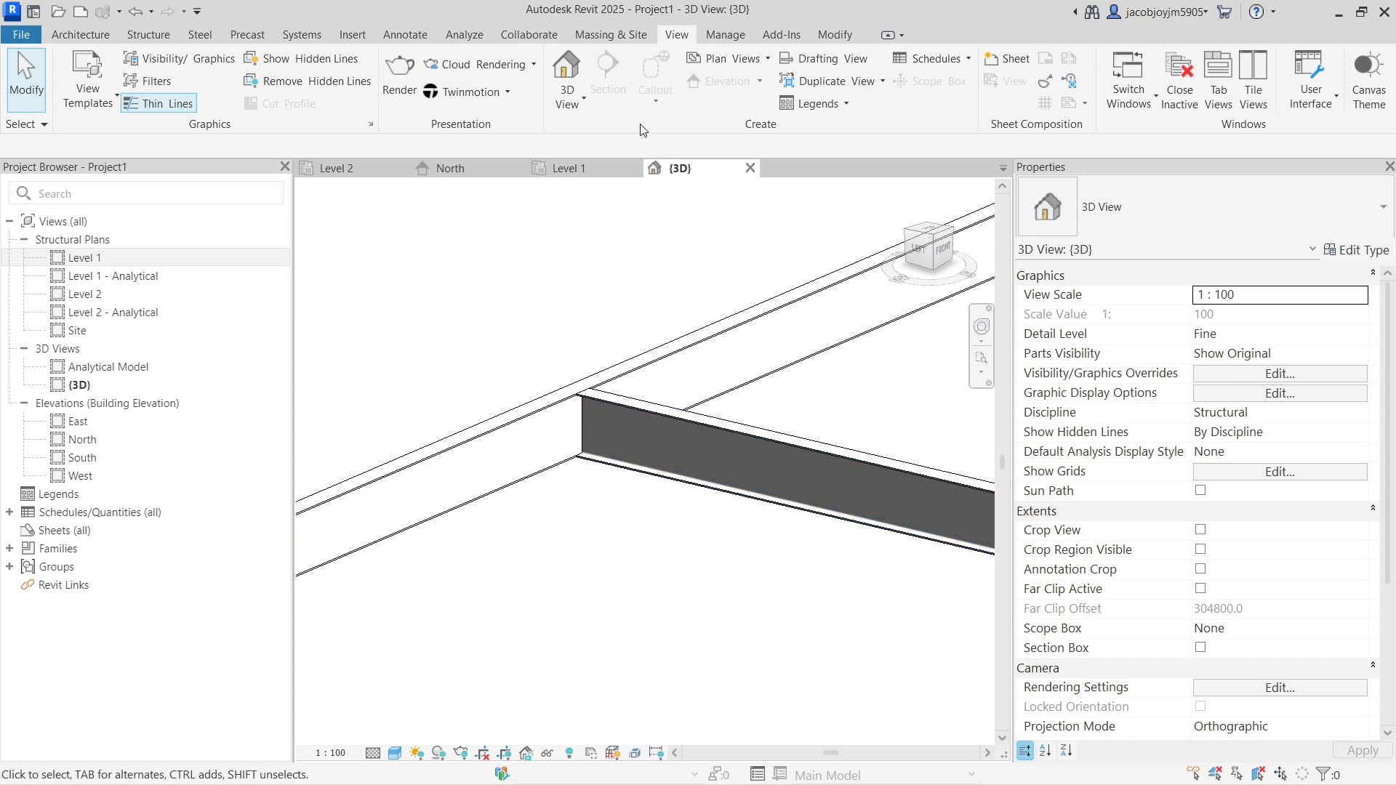
Open the Structural Connection Settings for steel connections
{"action": "left_click", "coordinate": [201, 44]}
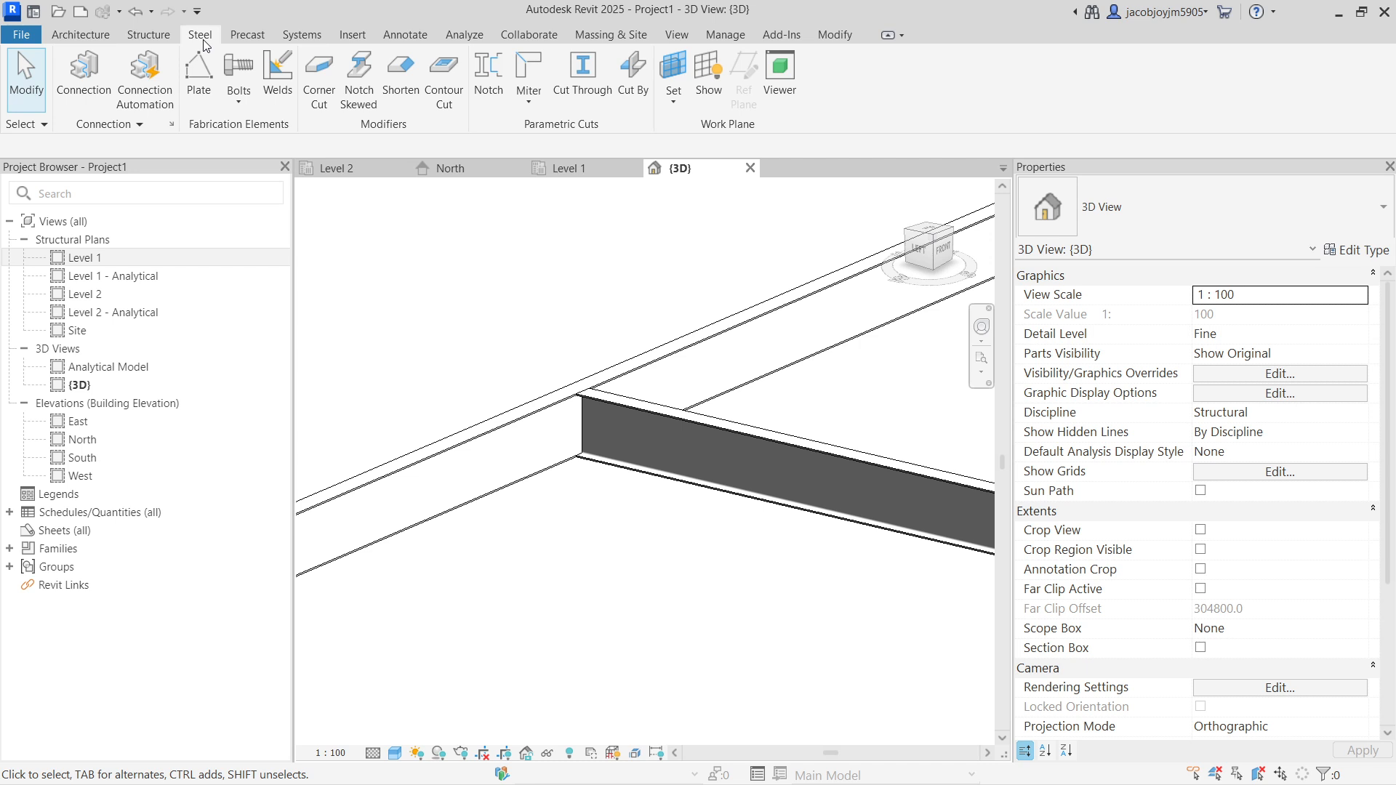
{"action": "left_click", "coordinate": [243, 107]}
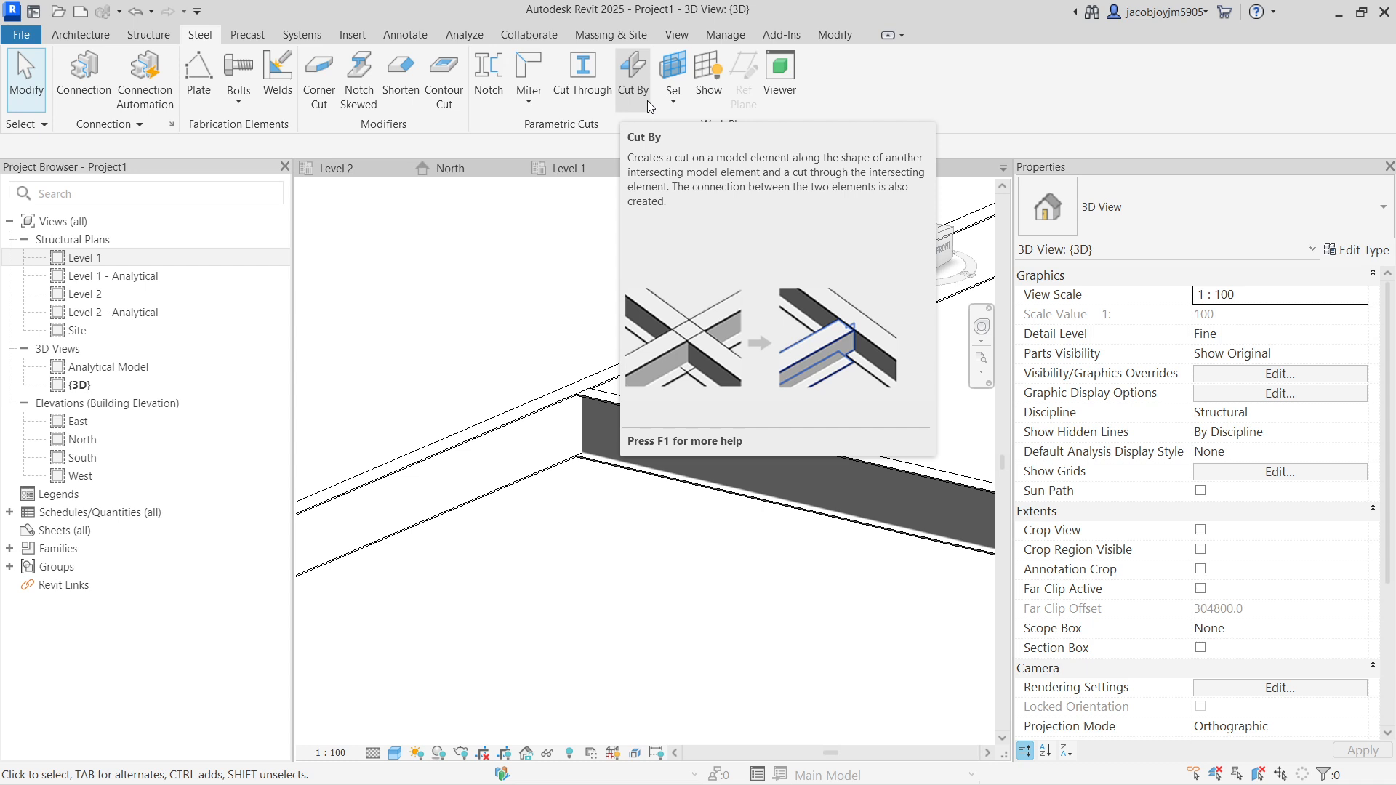
{"action": "left_click", "coordinate": [138, 125]}
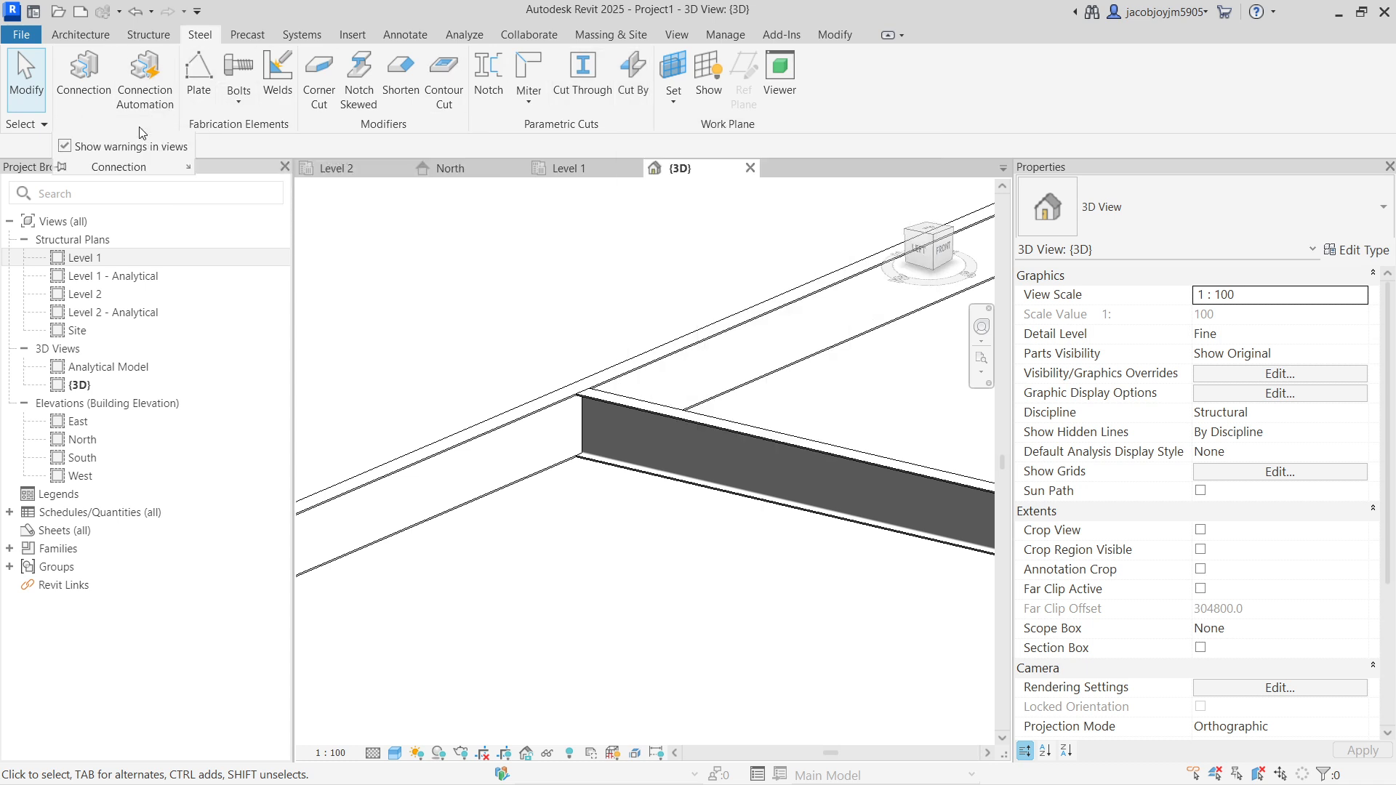
{"action": "left_click", "coordinate": [189, 168]}
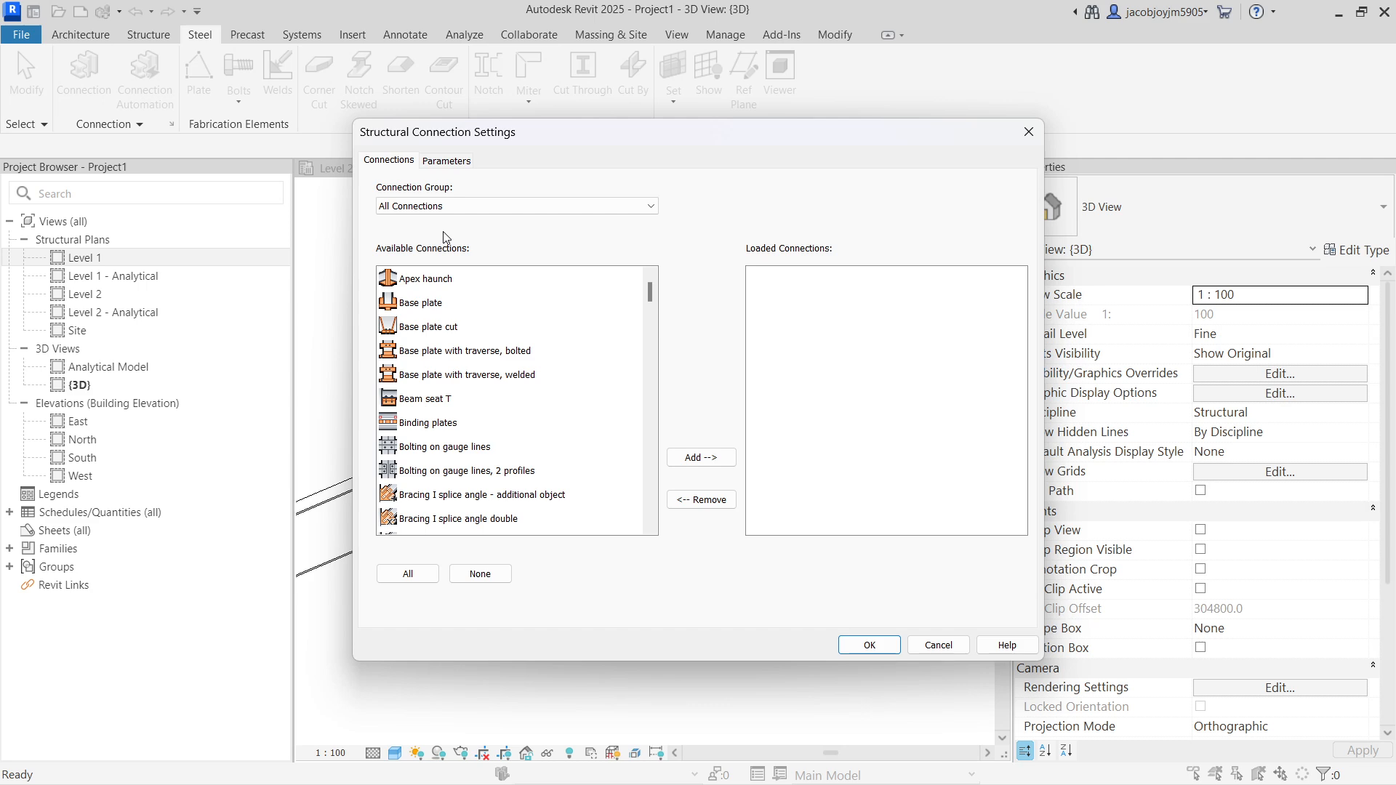
Review the list of all available connections and the types in the Beam end to end group
{"action": "scroll", "coordinate": [651, 303], "scroll_direction": "down", "scroll_amount": 5}
{"action": "scroll", "coordinate": [651, 313], "scroll_direction": "up", "scroll_amount": 5}
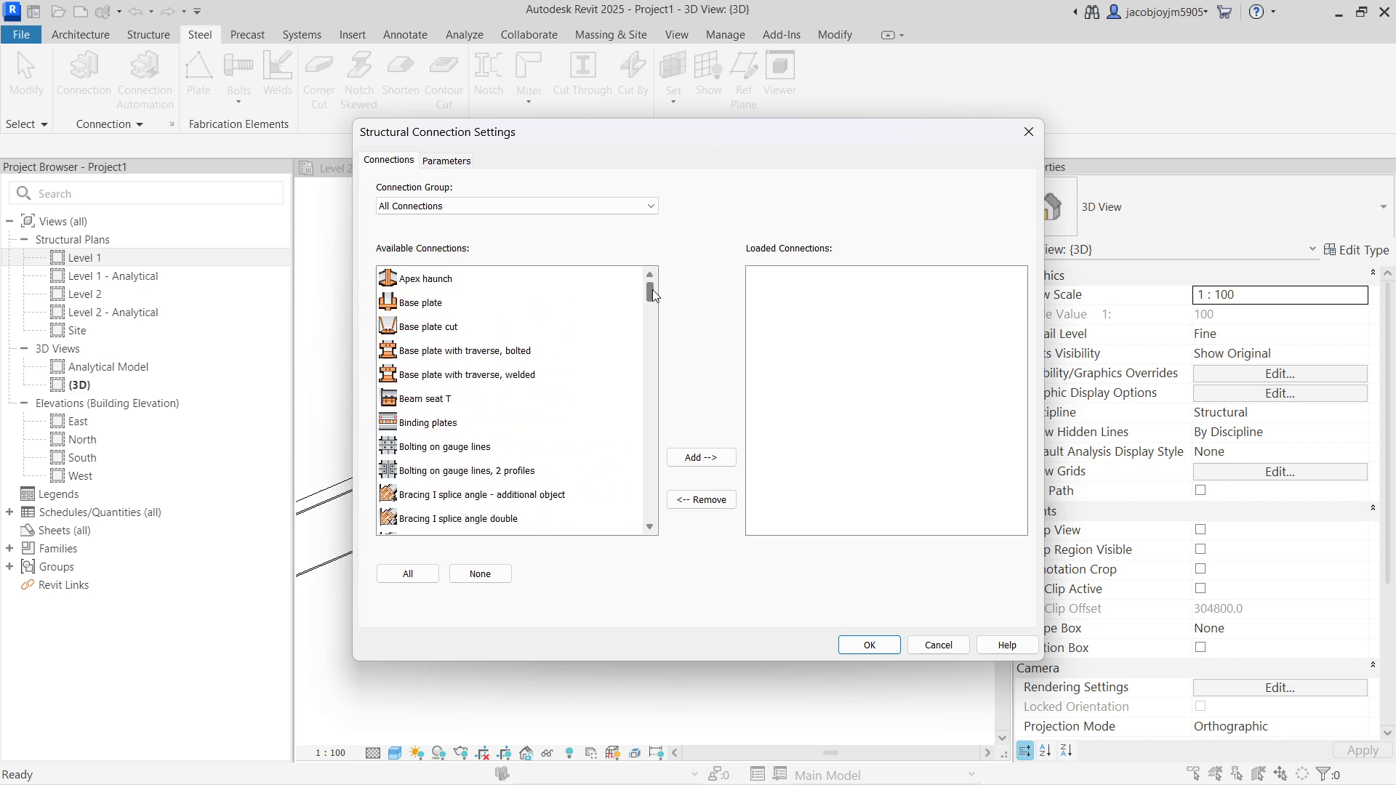
{"action": "left_click", "coordinate": [420, 278]}
{"action": "left_click_drag", "start_coordinate": [542, 135], "coordinate": [507, 158]}
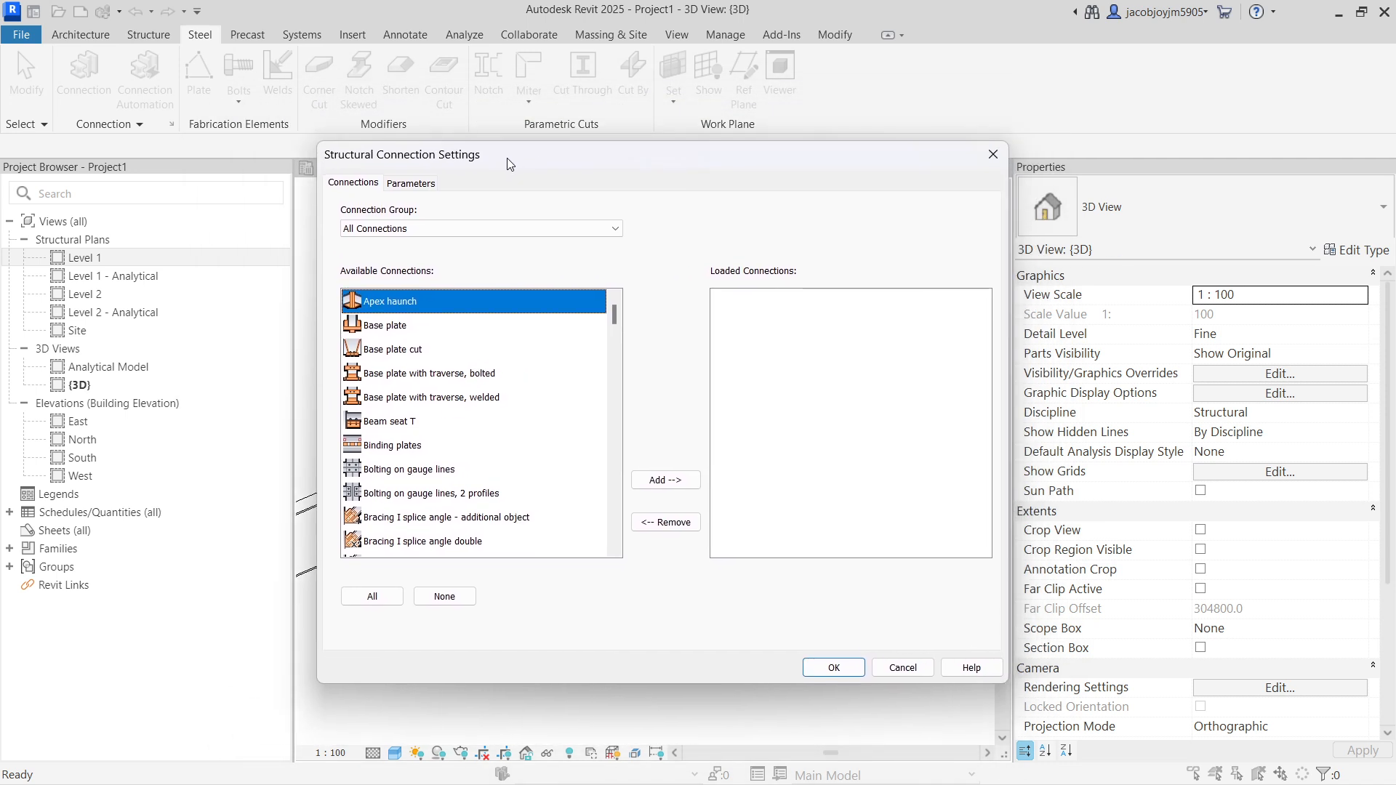
{"action": "left_click", "coordinate": [481, 229]}
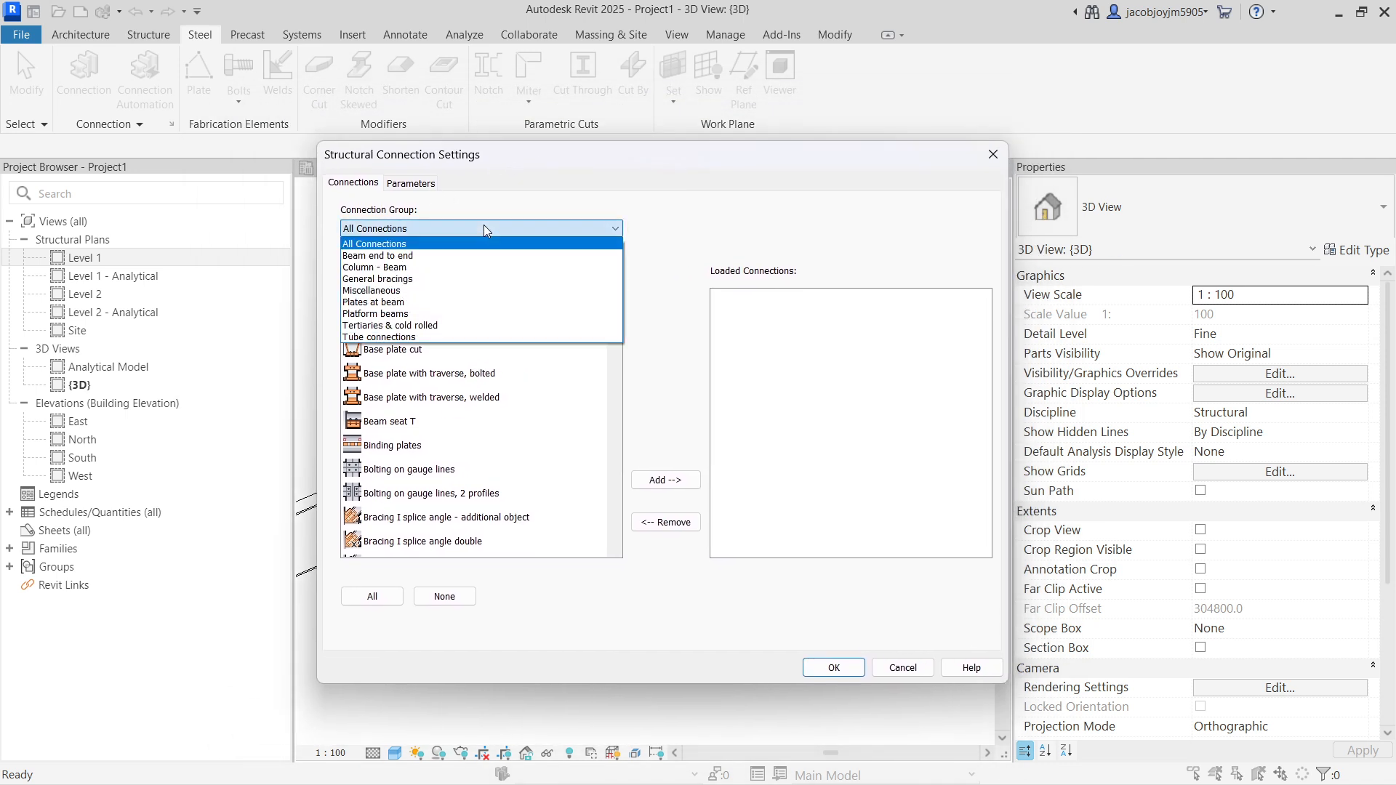
{"action": "left_click", "coordinate": [458, 256]}
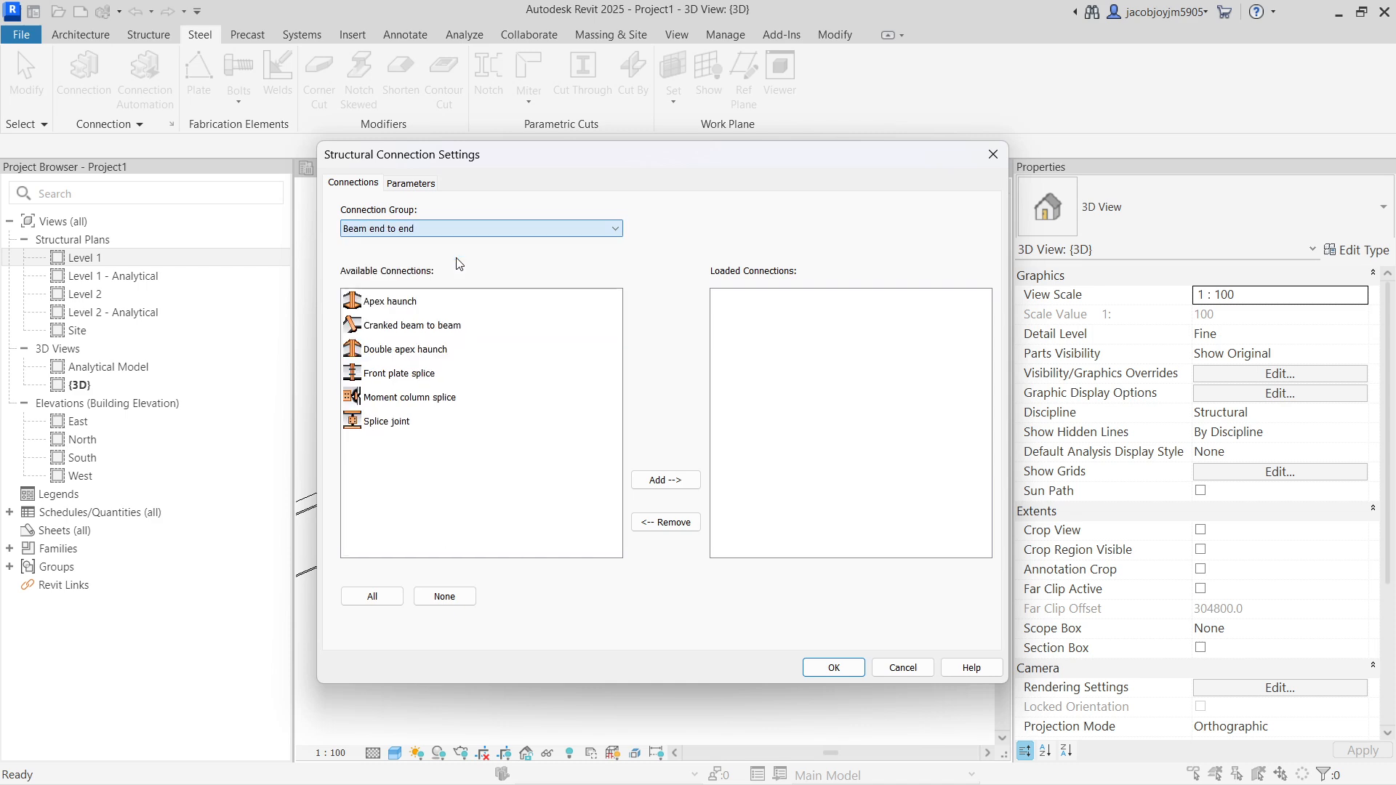
{"action": "left_click", "coordinate": [420, 306]}
{"action": "left_click", "coordinate": [420, 328]}
{"action": "left_click", "coordinate": [422, 359]}
{"action": "left_click", "coordinate": [418, 379]}
{"action": "left_click", "coordinate": [413, 397]}
Review the connection types available in the Column - Beam and Miscellaneous connection groups
{"action": "left_click", "coordinate": [420, 229]}
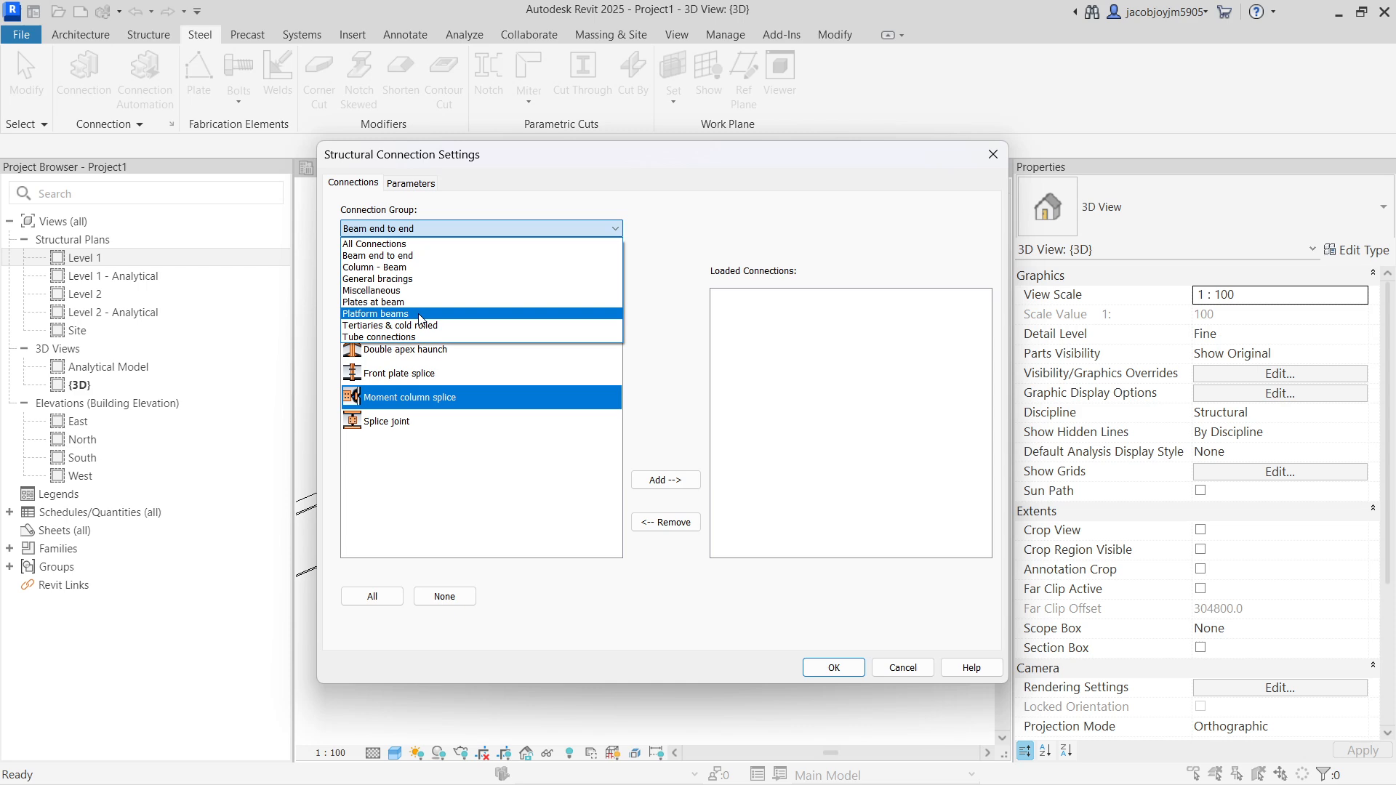
{"action": "left_click", "coordinate": [418, 273]}
{"action": "scroll", "coordinate": [604, 459], "scroll_direction": "down", "scroll_amount": 1}
{"action": "scroll", "coordinate": [604, 460], "scroll_direction": "up", "scroll_amount": 1}
{"action": "left_click", "coordinate": [510, 228]}
{"action": "left_click", "coordinate": [510, 229]}
{"action": "left_click", "coordinate": [511, 229]}
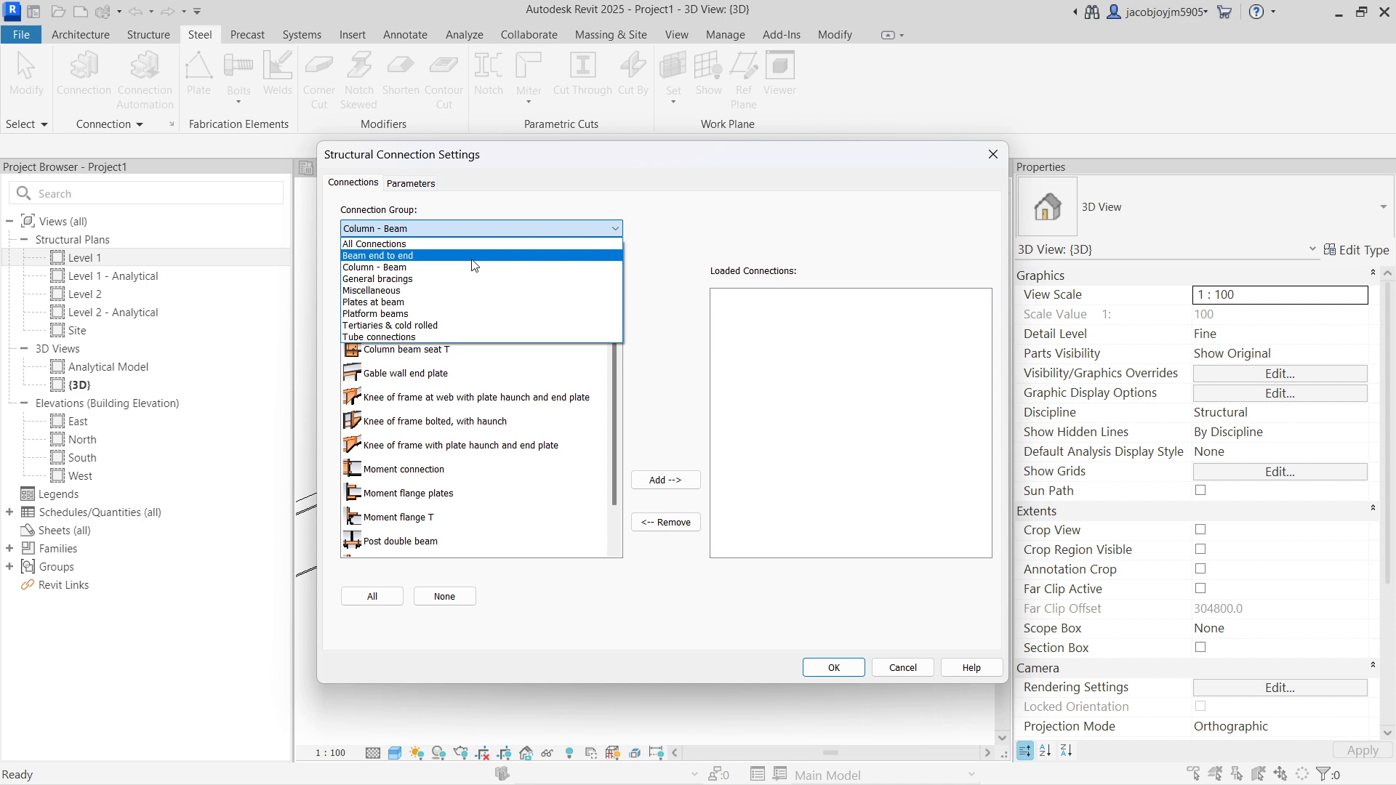
{"action": "left_click", "coordinate": [469, 291]}
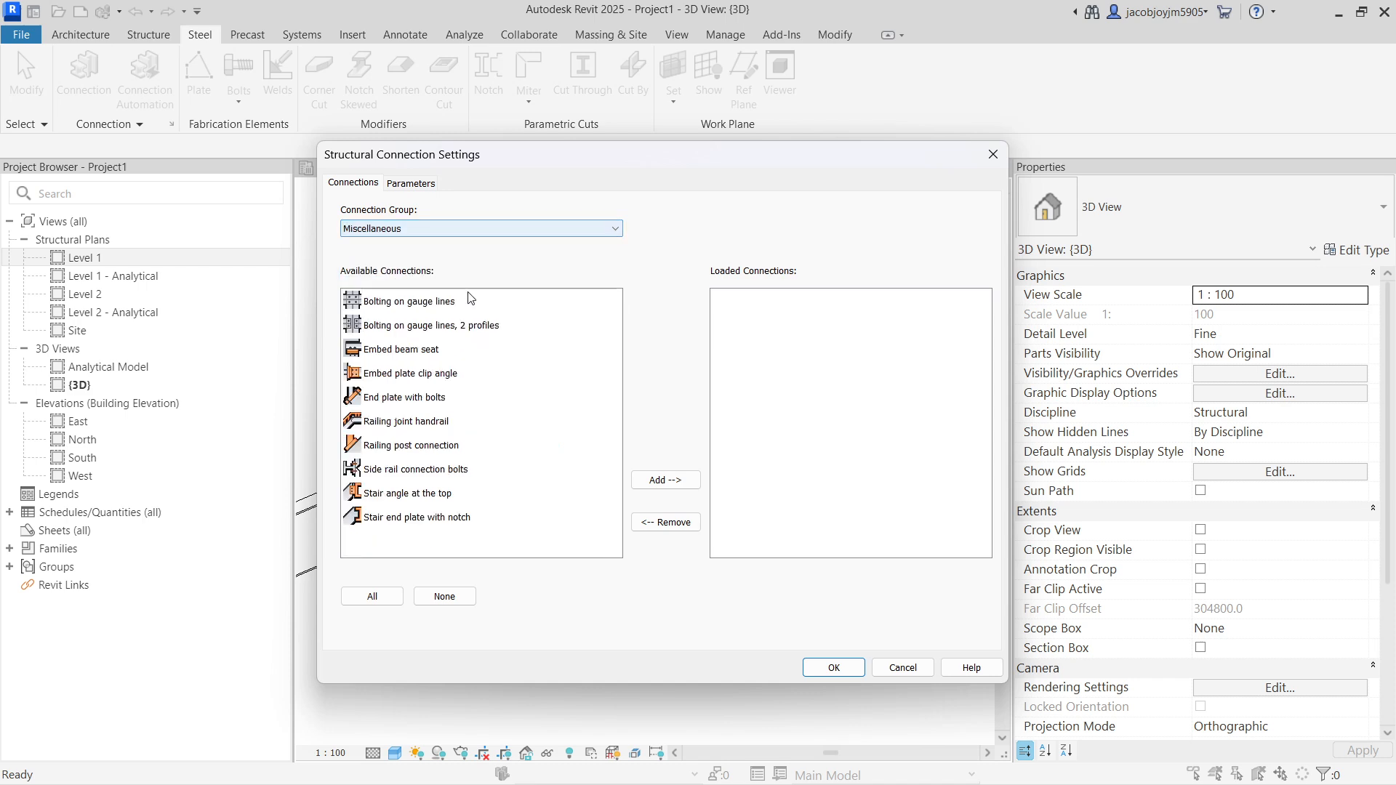
{"action": "left_click", "coordinate": [418, 375]}
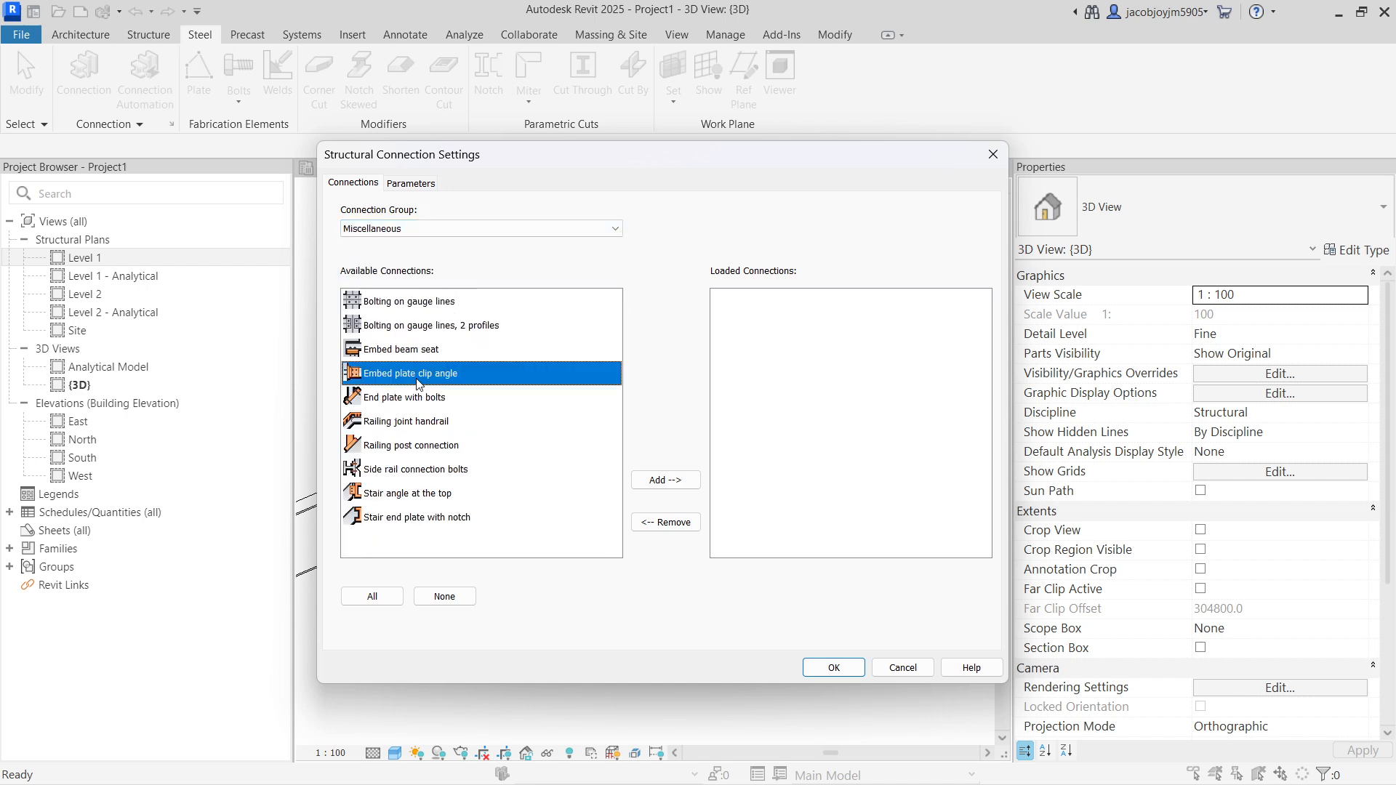
Load the Base plate connection from the All Connections group into the project and accept the settings
{"action": "left_click", "coordinate": [477, 230]}
{"action": "left_click", "coordinate": [467, 245]}
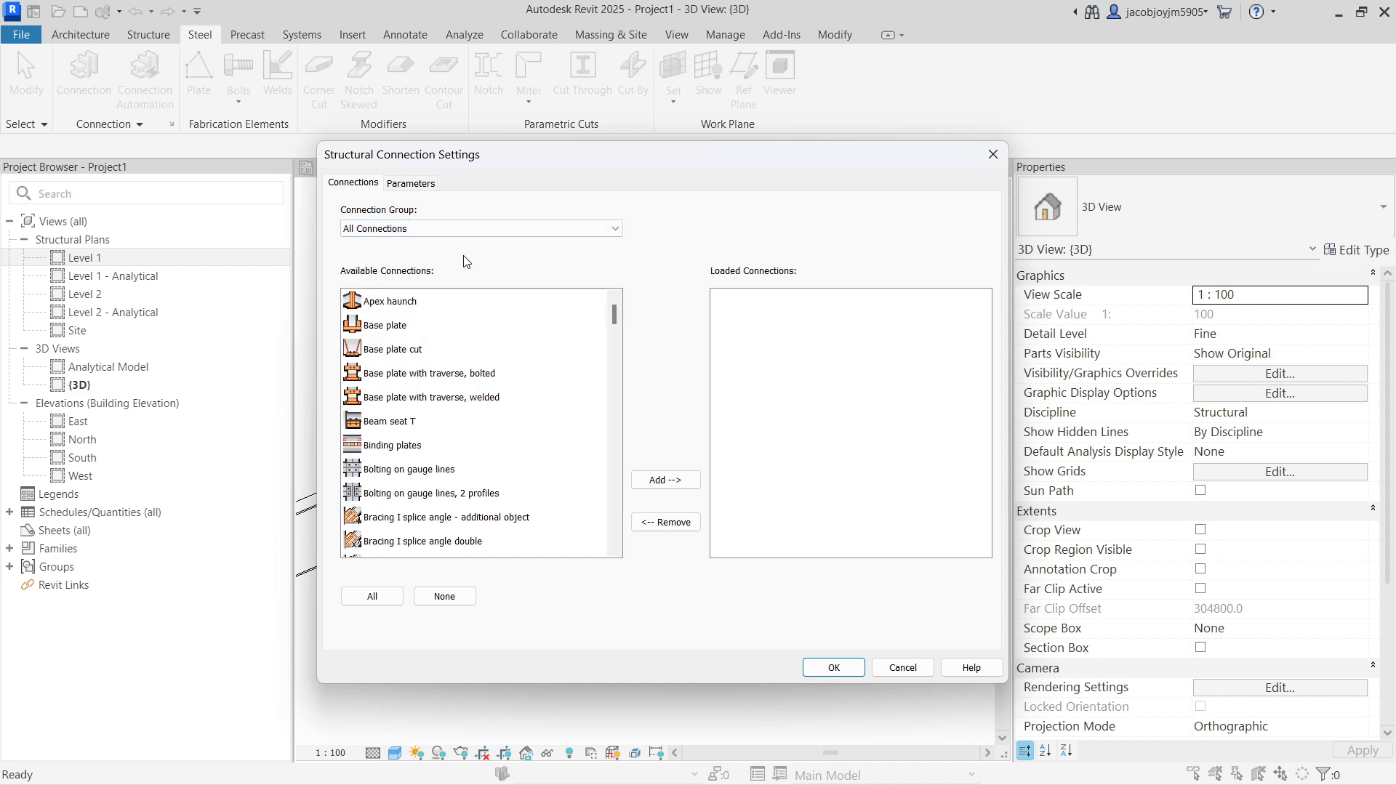
{"action": "left_click", "coordinate": [391, 327]}
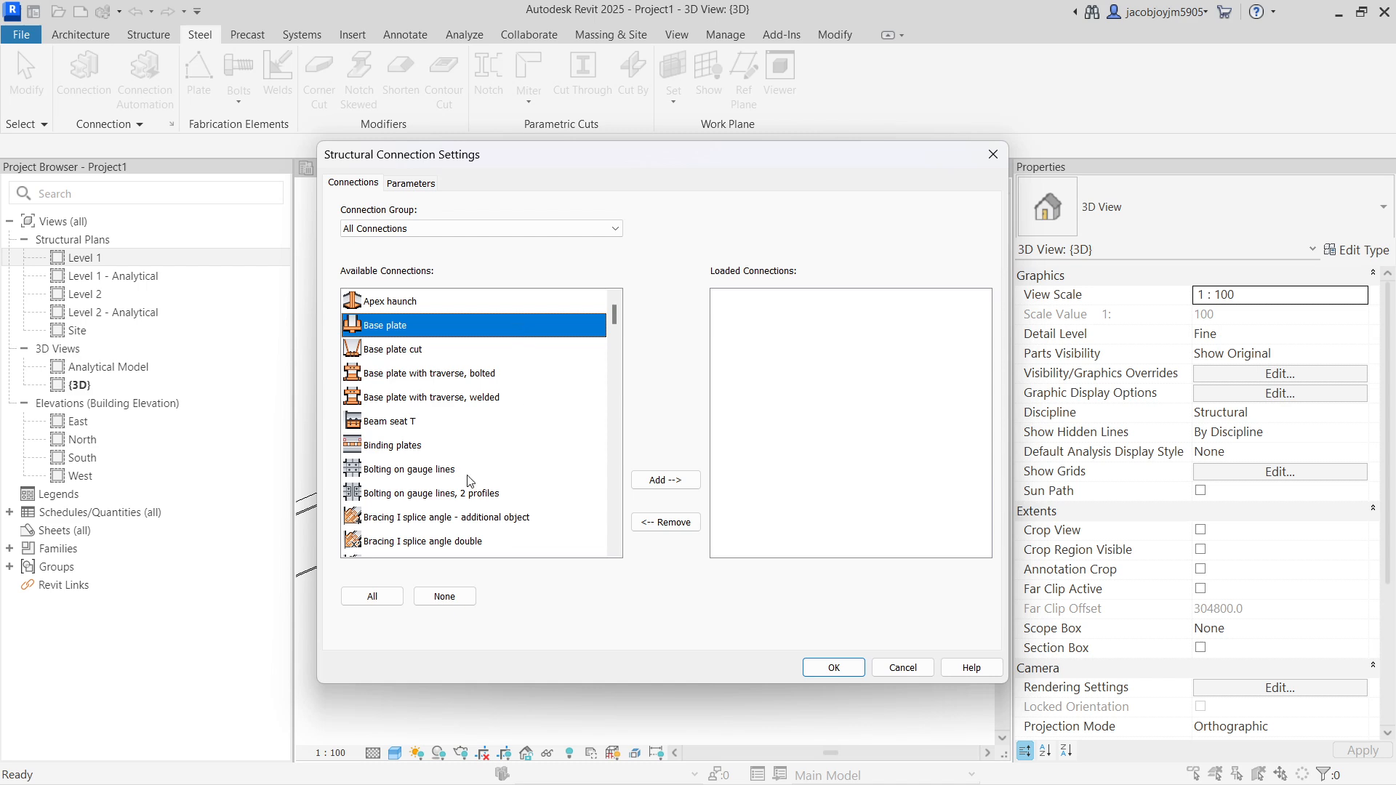
{"action": "left_click", "coordinate": [666, 480]}
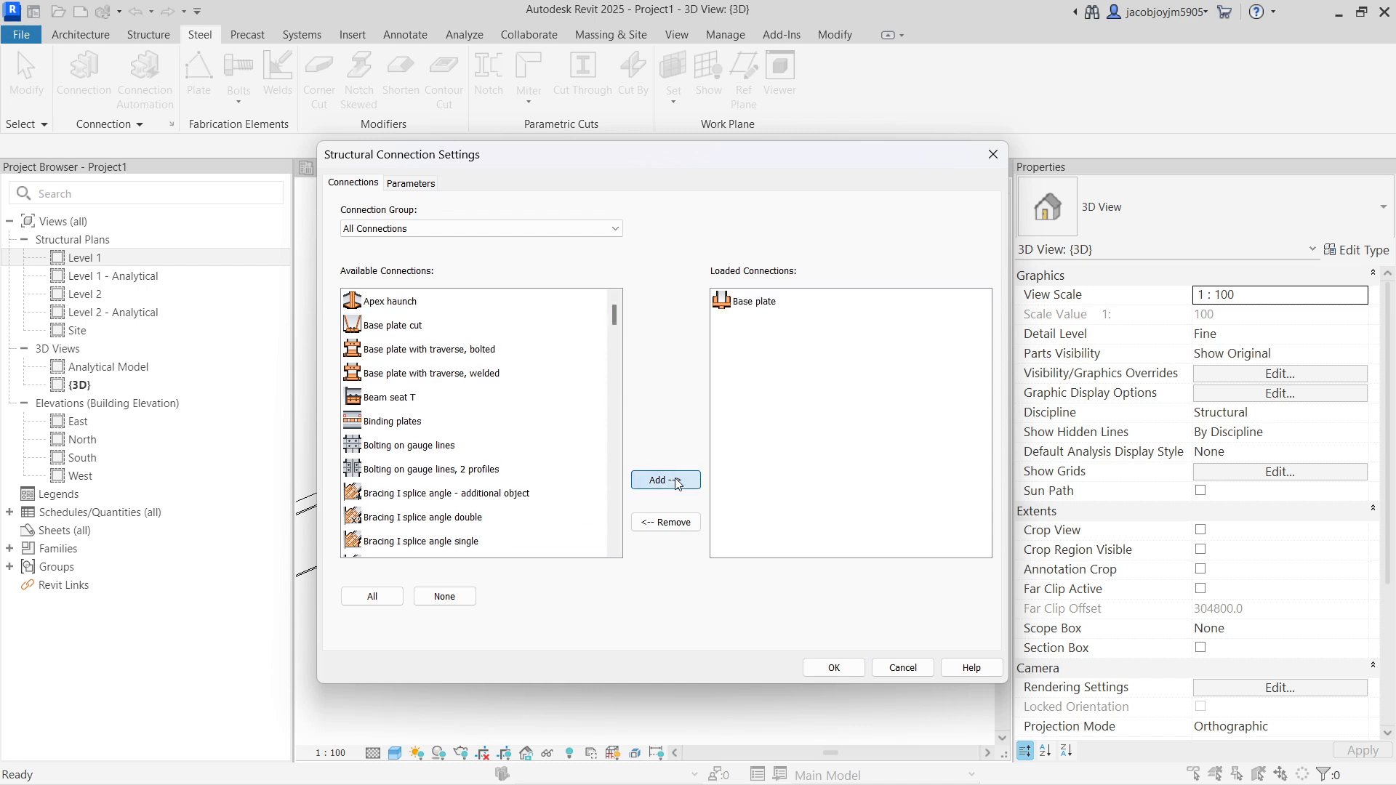
{"action": "left_click", "coordinate": [834, 667]}
{"action": "scroll", "coordinate": [570, 434], "scroll_direction": "down", "scroll_amount": 6}
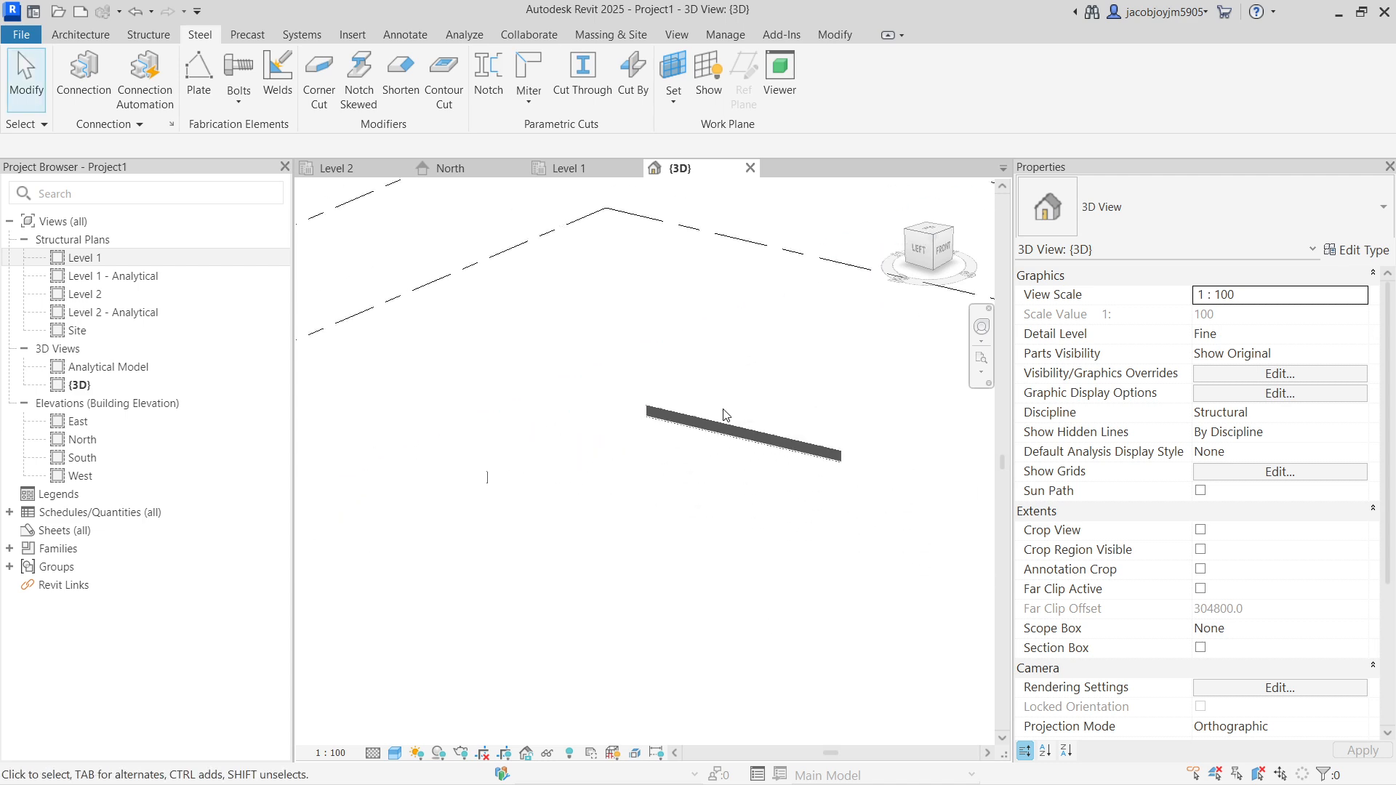
On the Level 1 plan, place a vertical UB838x292x176 steel column with a 2500 mm depth in the open area east of the beams
{"action": "double_click", "coordinate": [175, 258]}
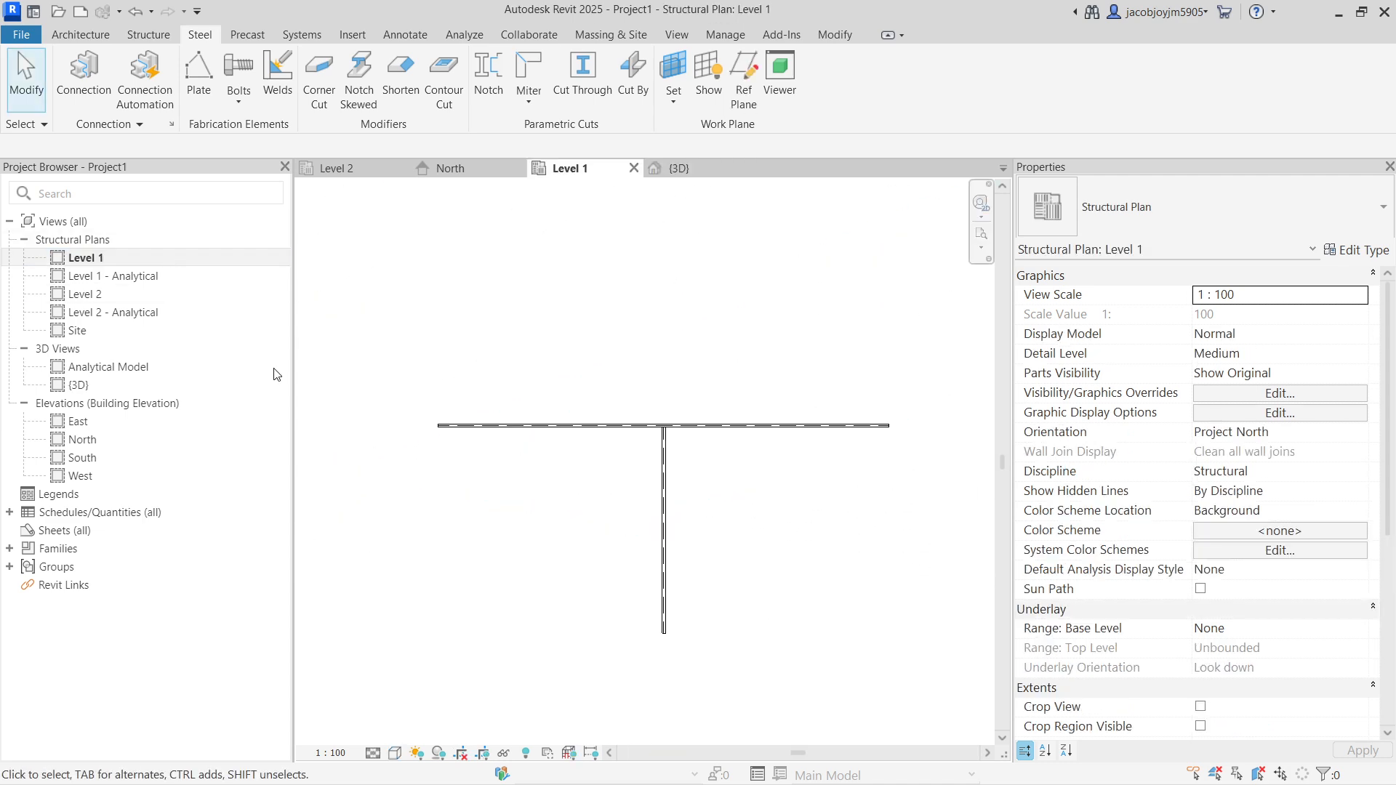
{"action": "left_click", "coordinate": [149, 36]}
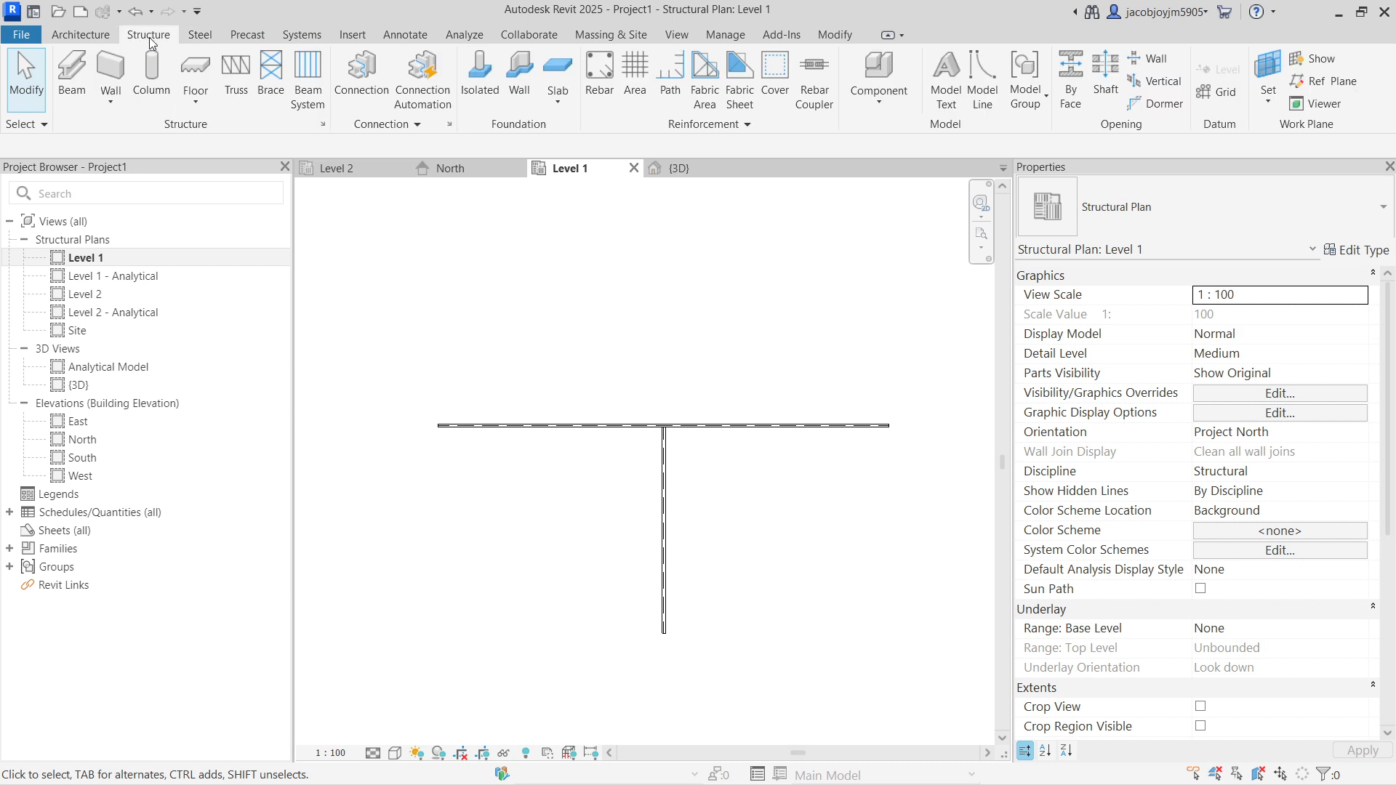
{"action": "left_click", "coordinate": [72, 78]}
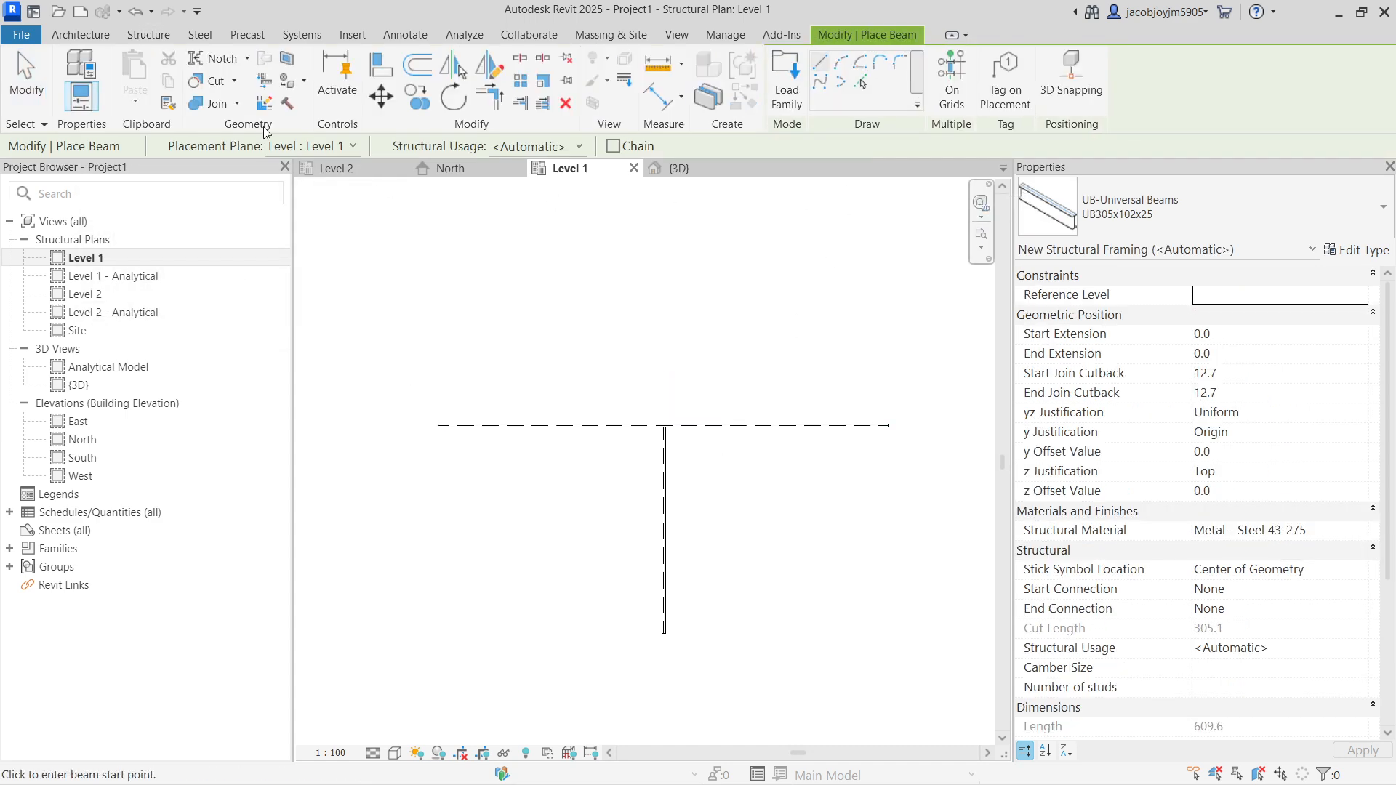
{"action": "key", "text": "Escape"}
{"action": "left_click", "coordinate": [149, 75]}
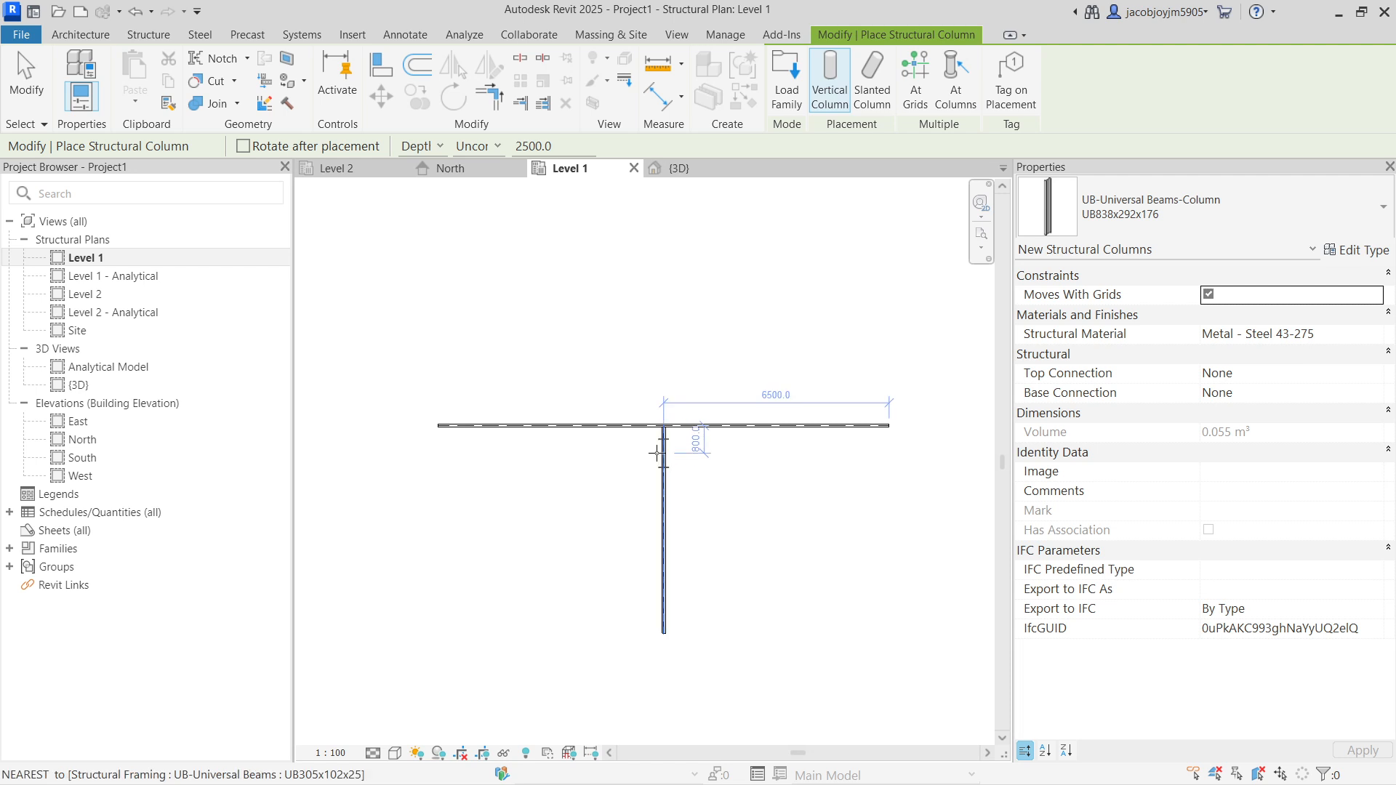
{"action": "scroll", "coordinate": [624, 395], "scroll_direction": "down", "scroll_amount": 9}
{"action": "middle_click_drag", "start_coordinate": [821, 482], "coordinate": [633, 471]}
{"action": "scroll", "coordinate": [622, 480], "scroll_direction": "up", "scroll_amount": 1}
{"action": "scroll", "coordinate": [625, 483], "scroll_direction": "up", "scroll_amount": 2}
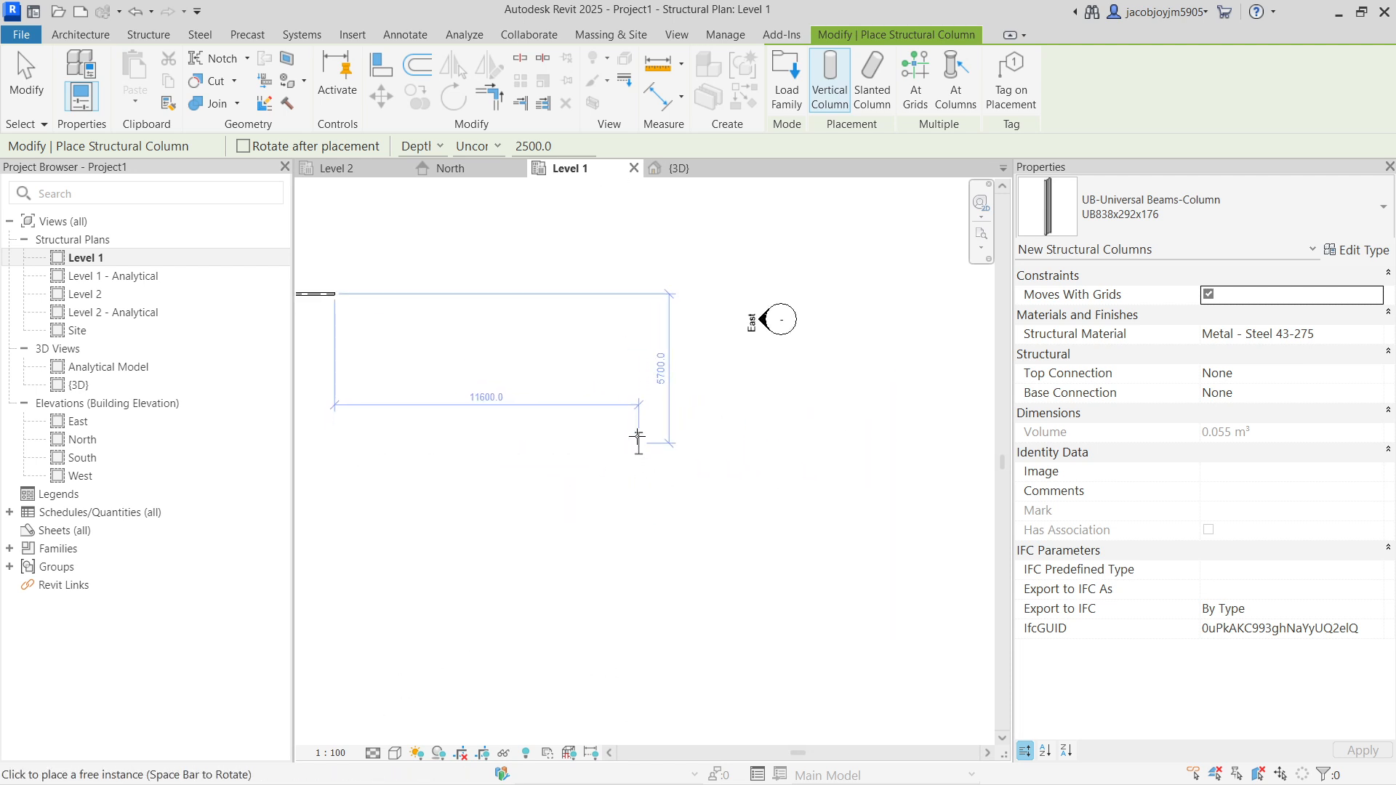
{"action": "left_click", "coordinate": [634, 428]}
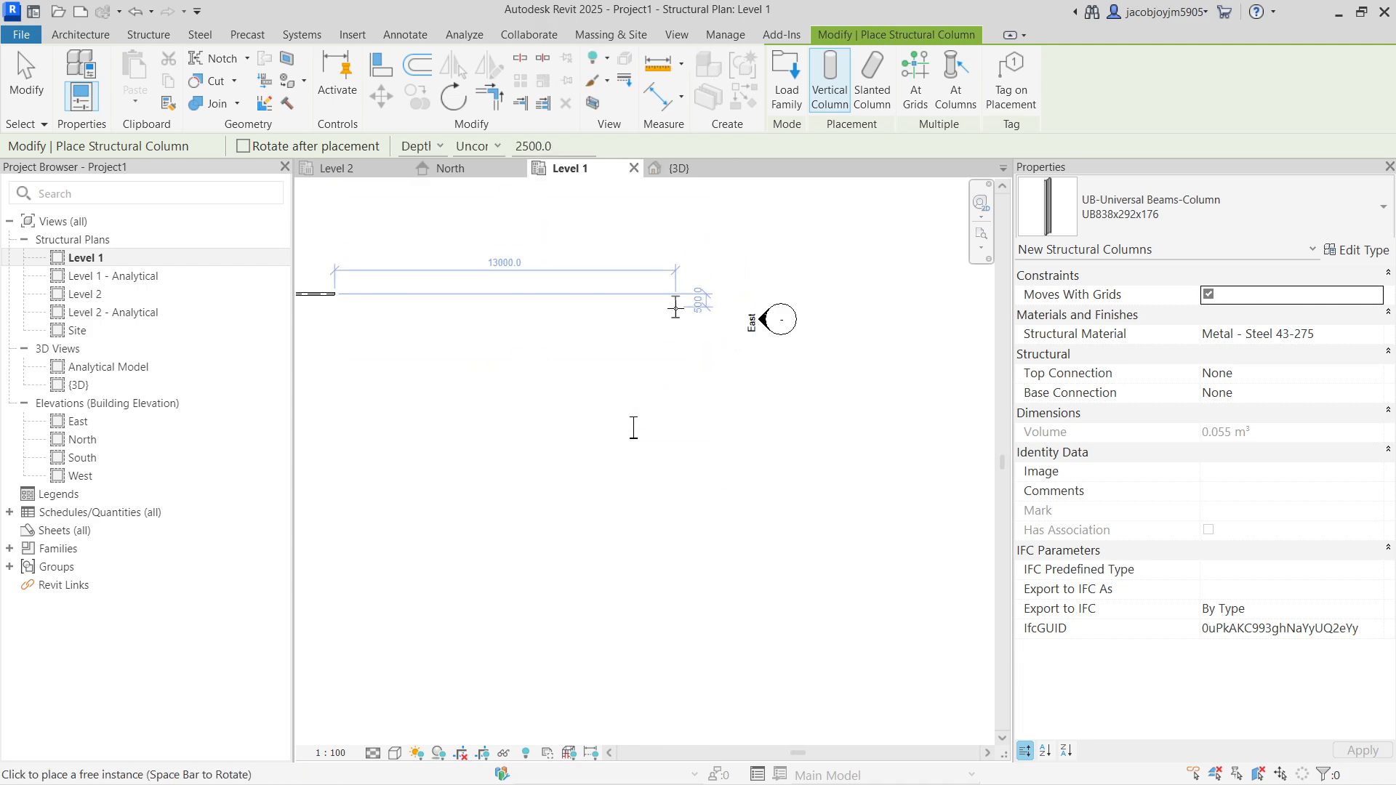
{"action": "key", "text": "Escape"}
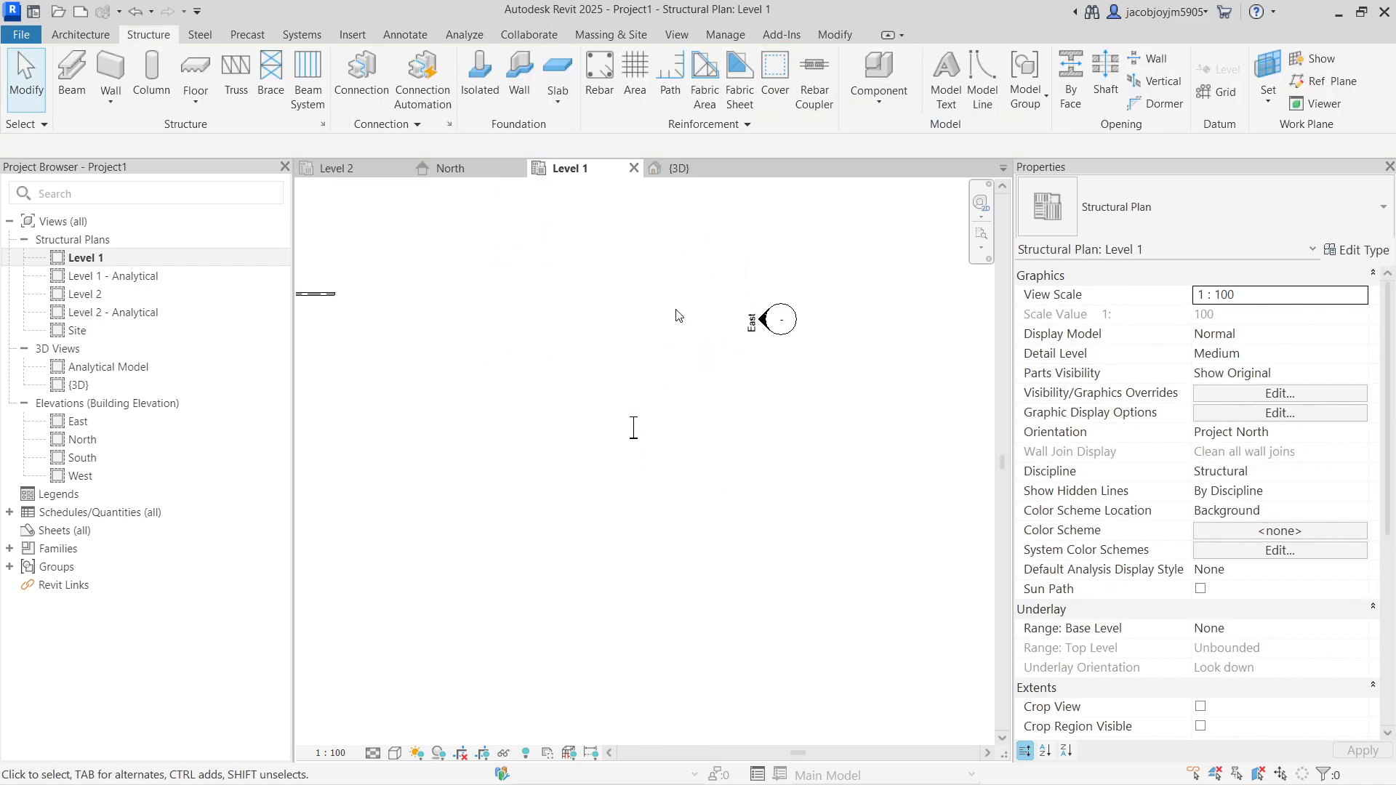
Load the M_Concrete-Rectangular-Column family from the Concrete folder of the US library's Structural Columns
{"action": "left_click", "coordinate": [677, 36]}
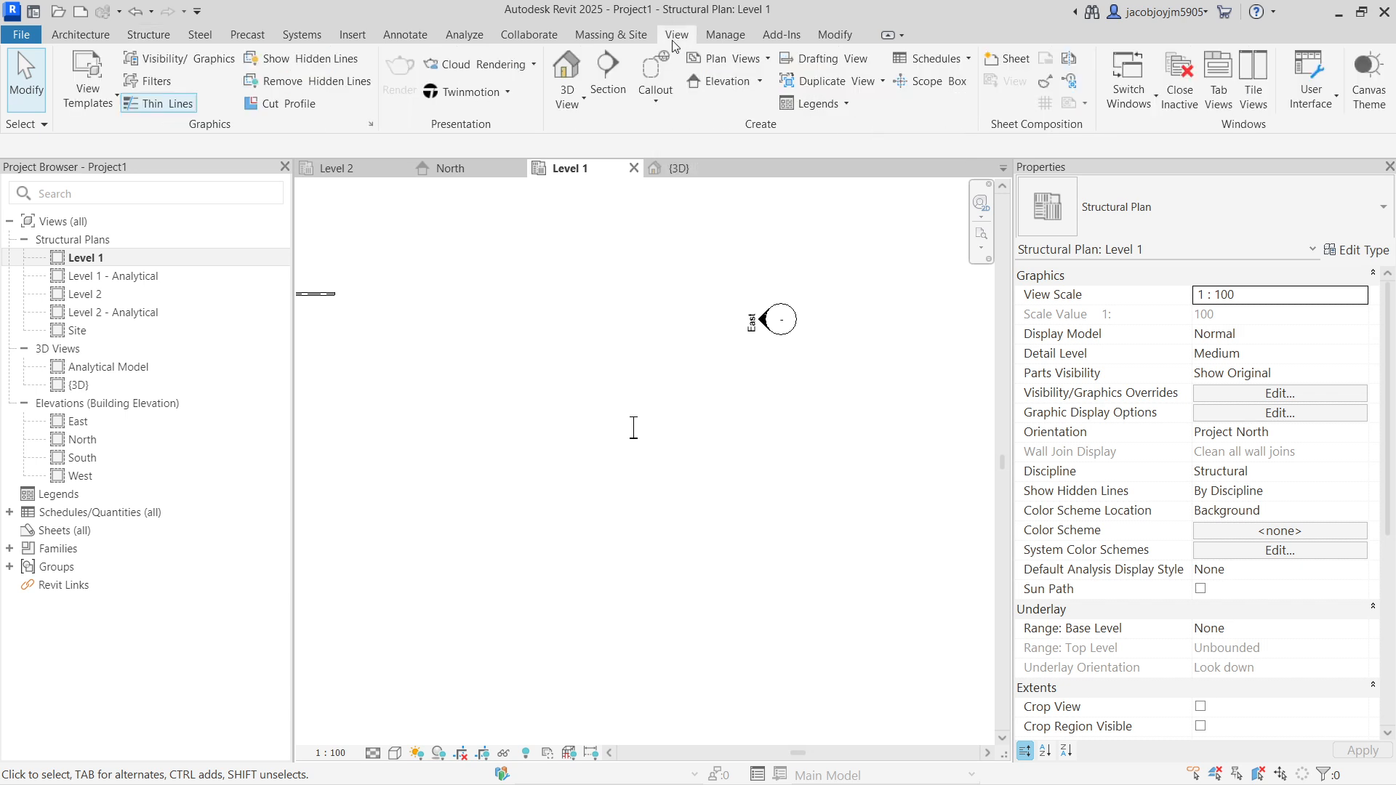
{"action": "left_click", "coordinate": [354, 35]}
{"action": "left_click", "coordinate": [732, 88]}
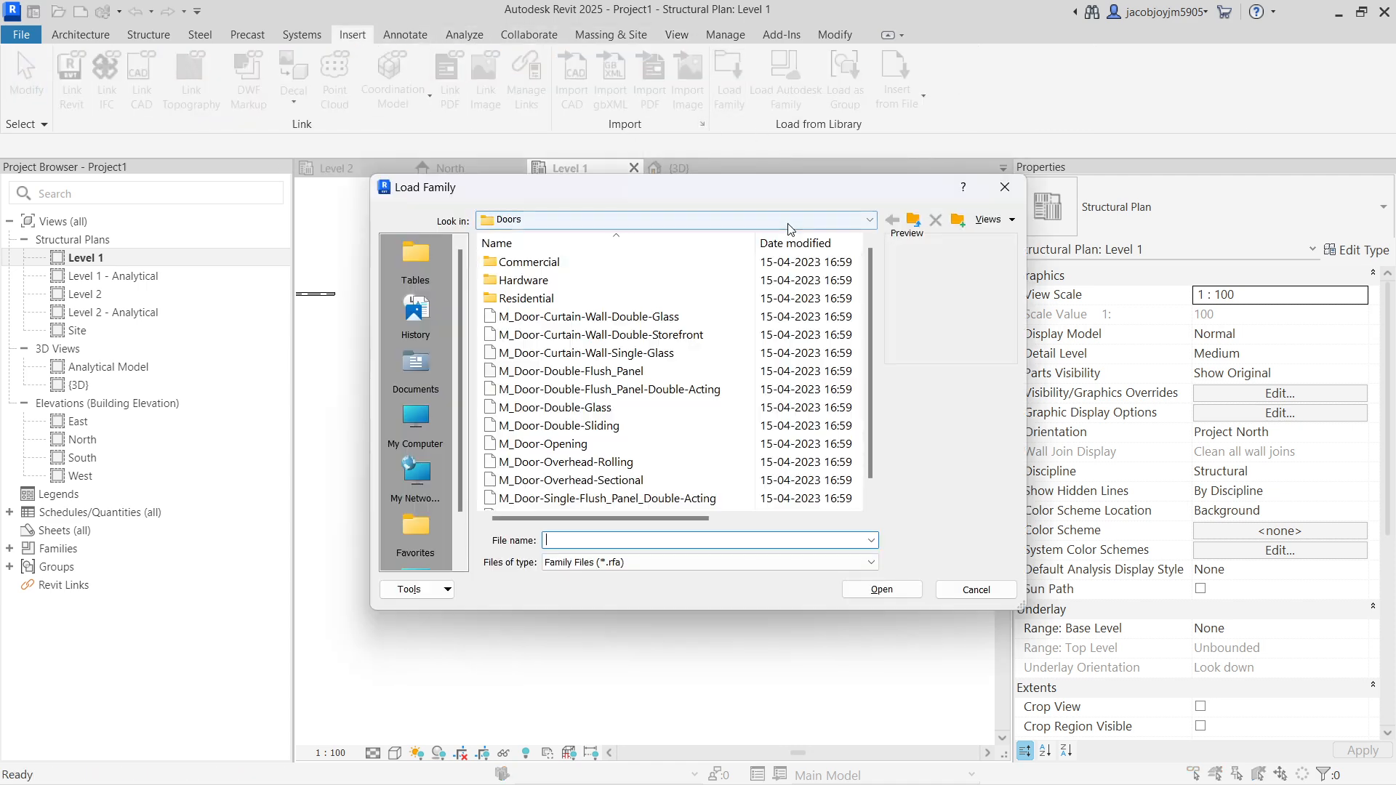
{"action": "left_click", "coordinate": [913, 219]}
{"action": "scroll", "coordinate": [639, 391], "scroll_direction": "down", "scroll_amount": 9}
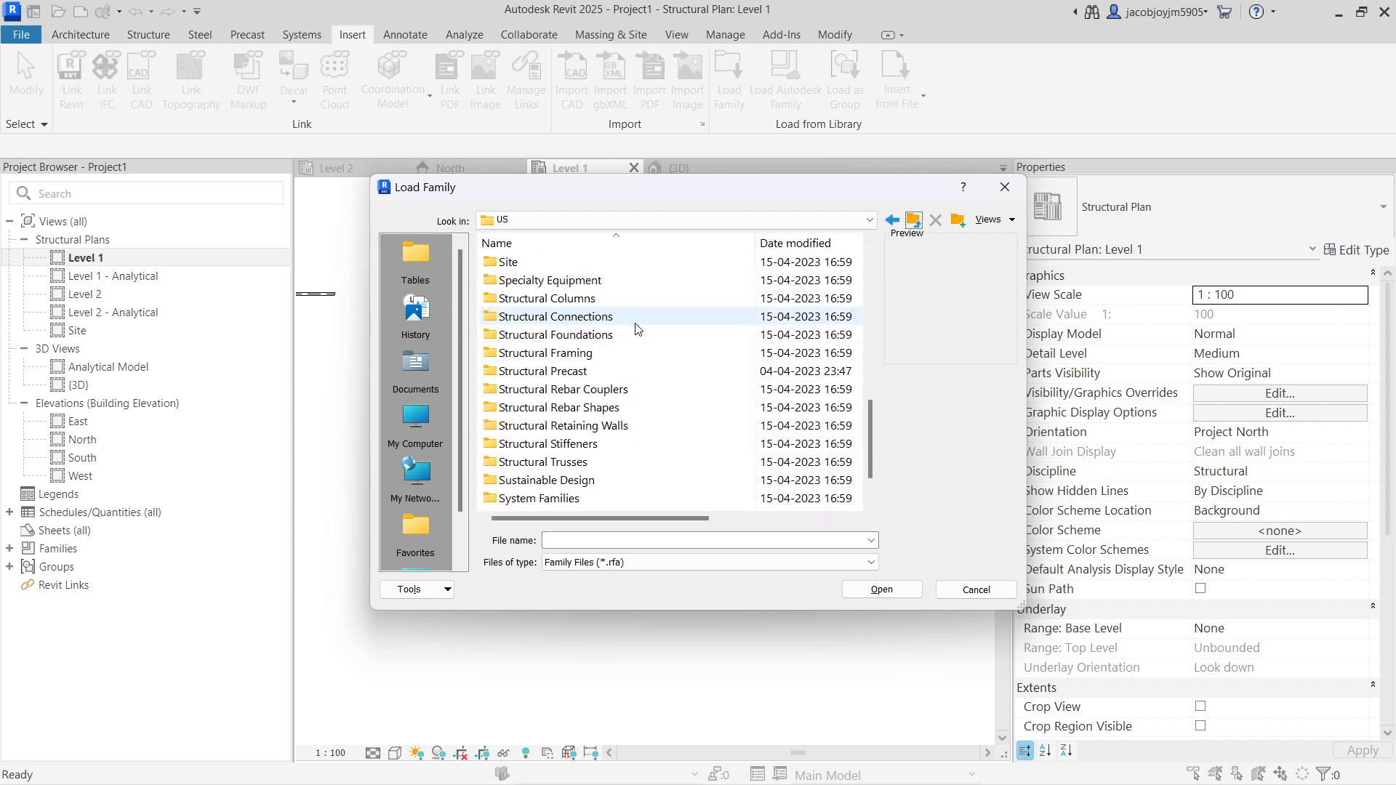
{"action": "double_click", "coordinate": [632, 306]}
{"action": "double_click", "coordinate": [592, 265]}
{"action": "left_click", "coordinate": [591, 265]}
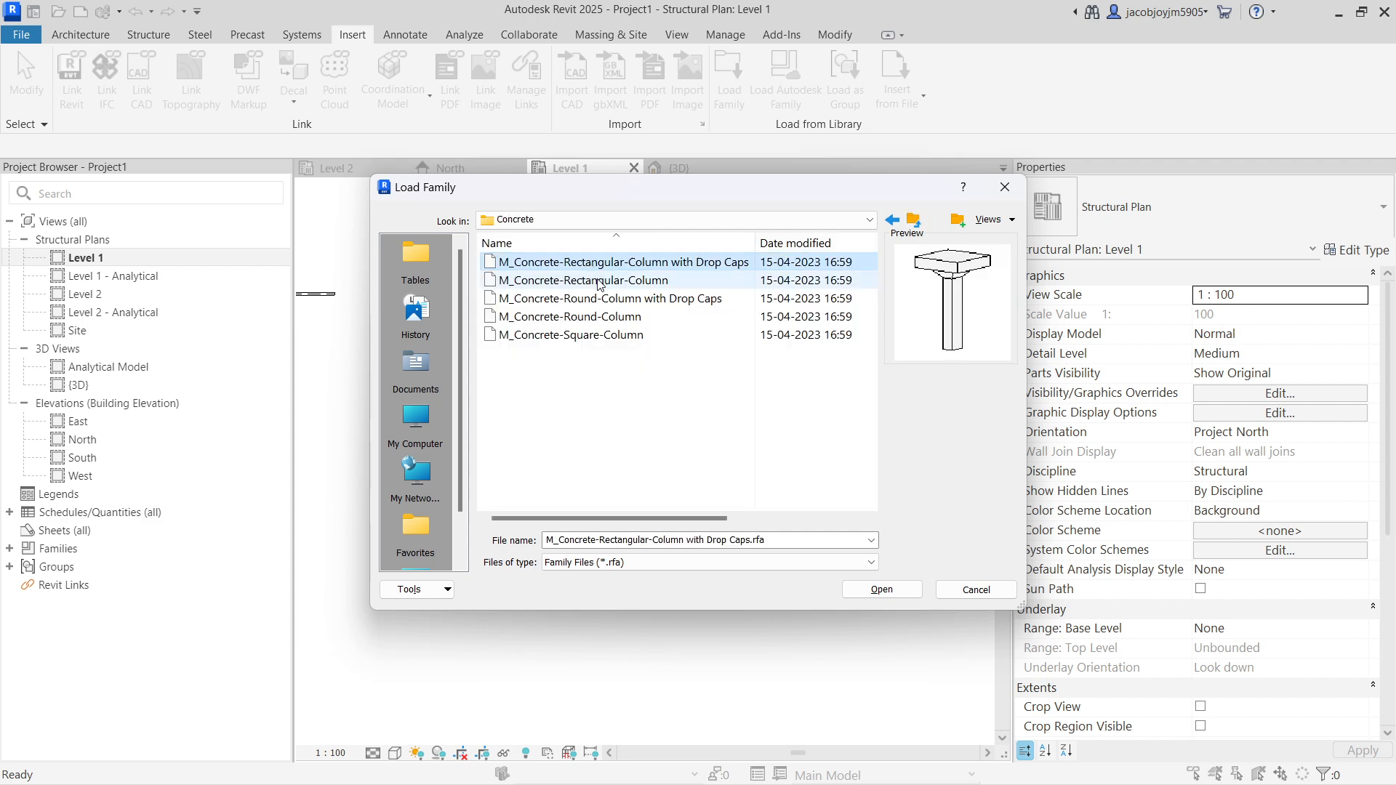
{"action": "left_click", "coordinate": [591, 280]}
{"action": "left_click", "coordinate": [882, 589]}
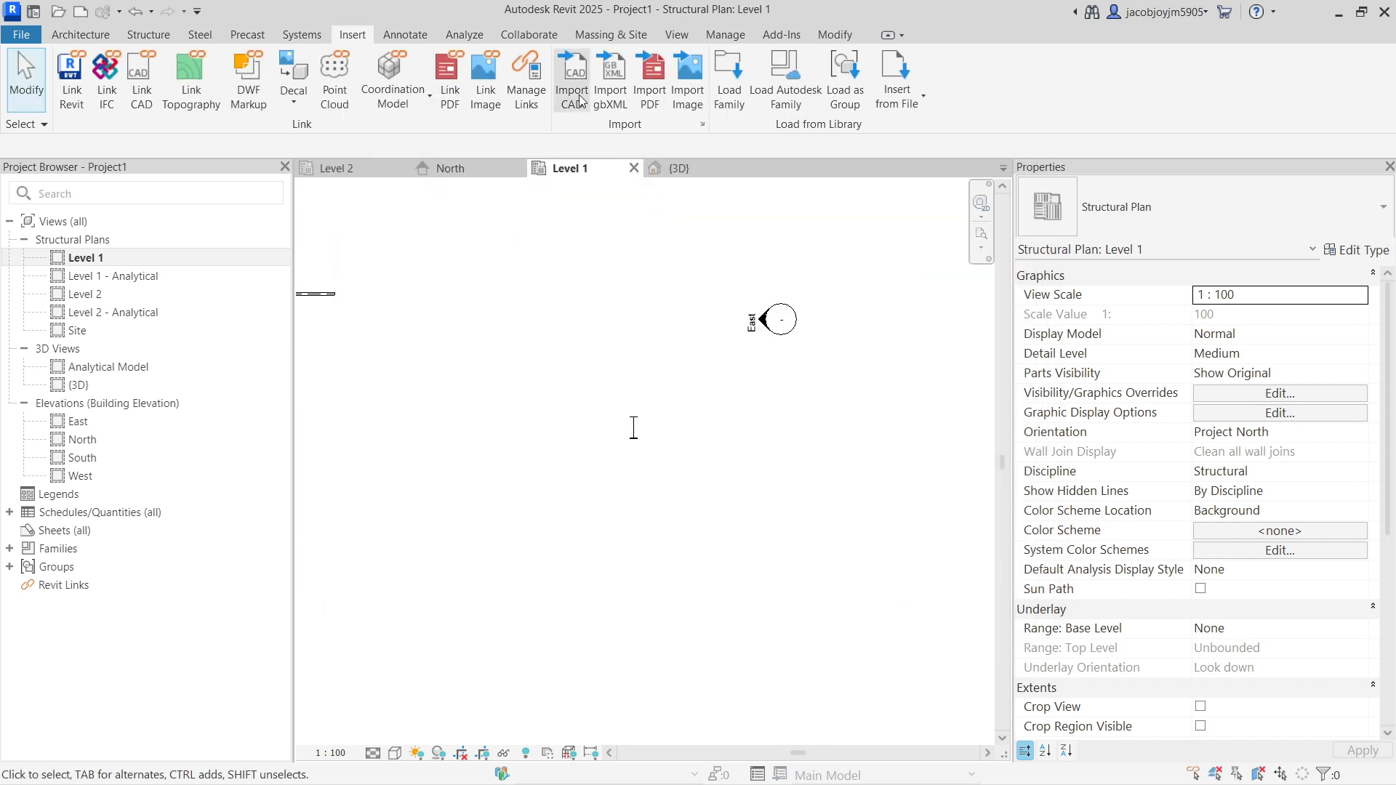
In the 3D view, copy the steel column and paste the duplicate aligned to the same place
{"action": "left_click", "coordinate": [677, 34]}
{"action": "left_click", "coordinate": [567, 66]}
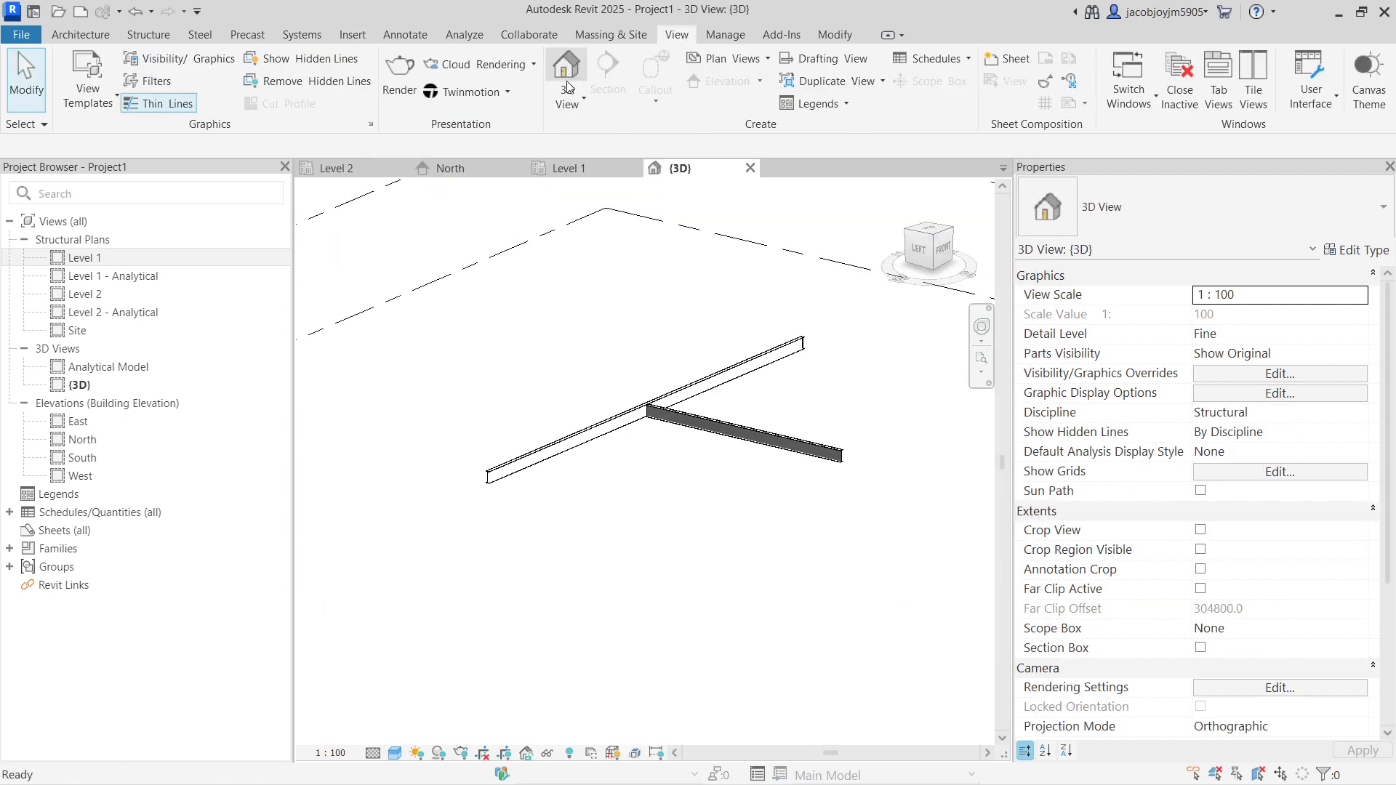
{"action": "scroll", "coordinate": [778, 377], "scroll_direction": "up", "scroll_amount": 4}
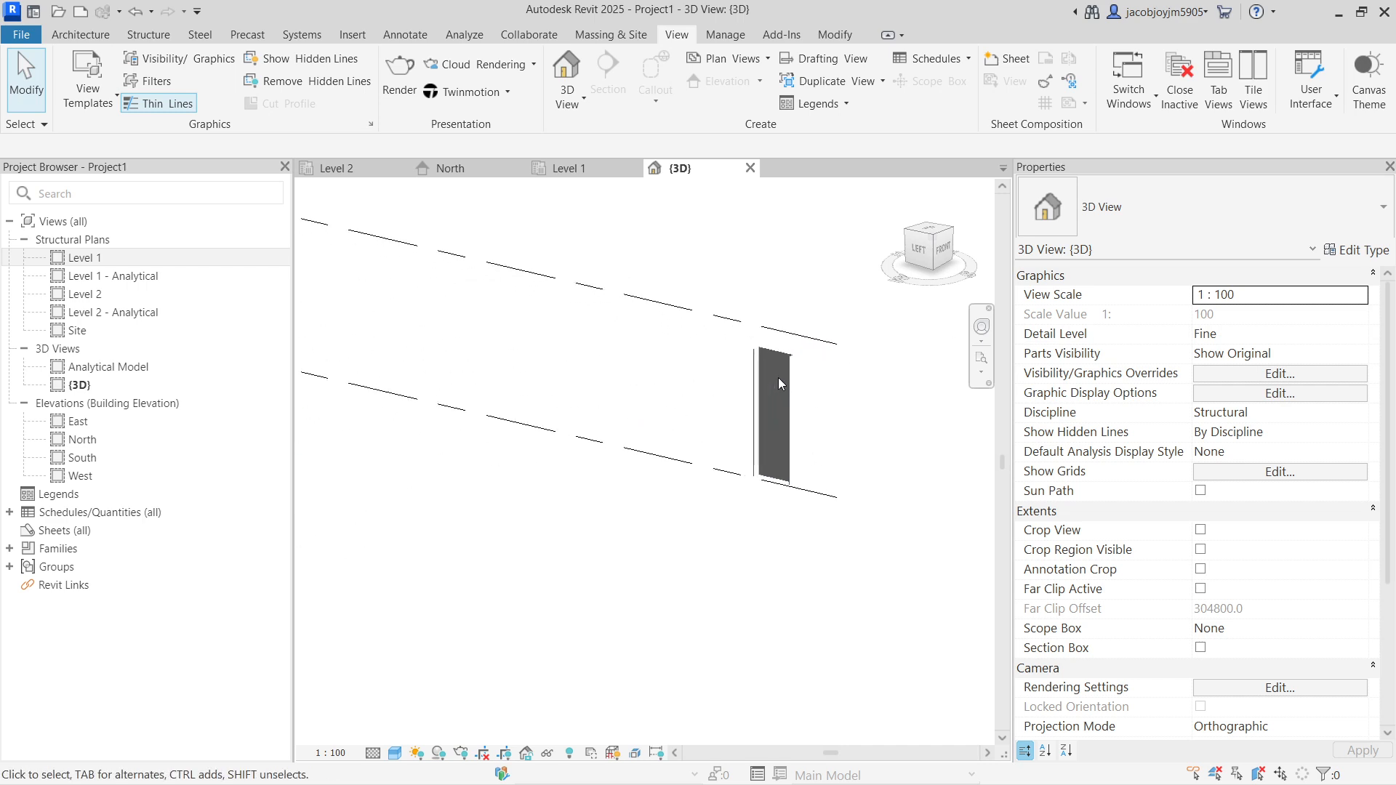
{"action": "left_click", "coordinate": [787, 395]}
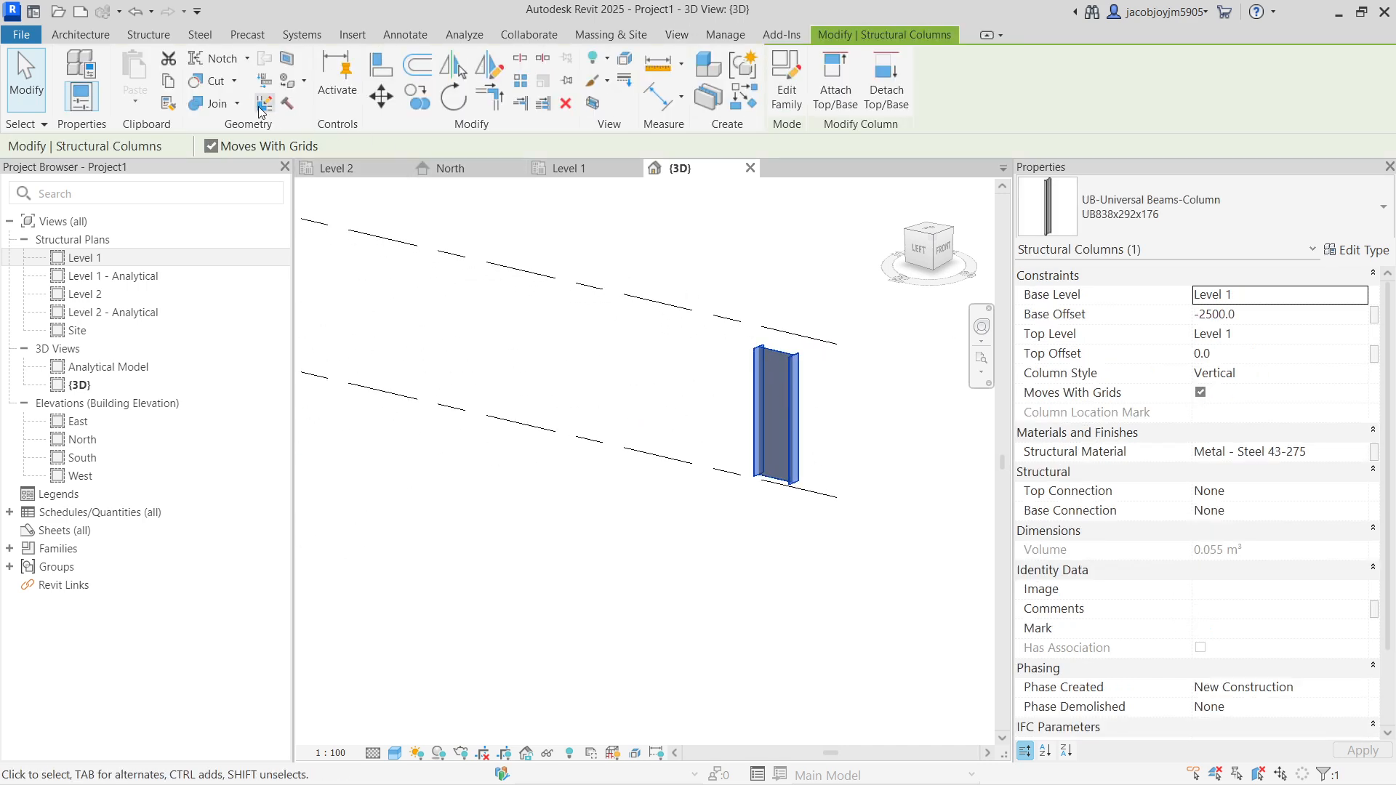
{"action": "left_click", "coordinate": [167, 81]}
{"action": "left_click", "coordinate": [136, 112]}
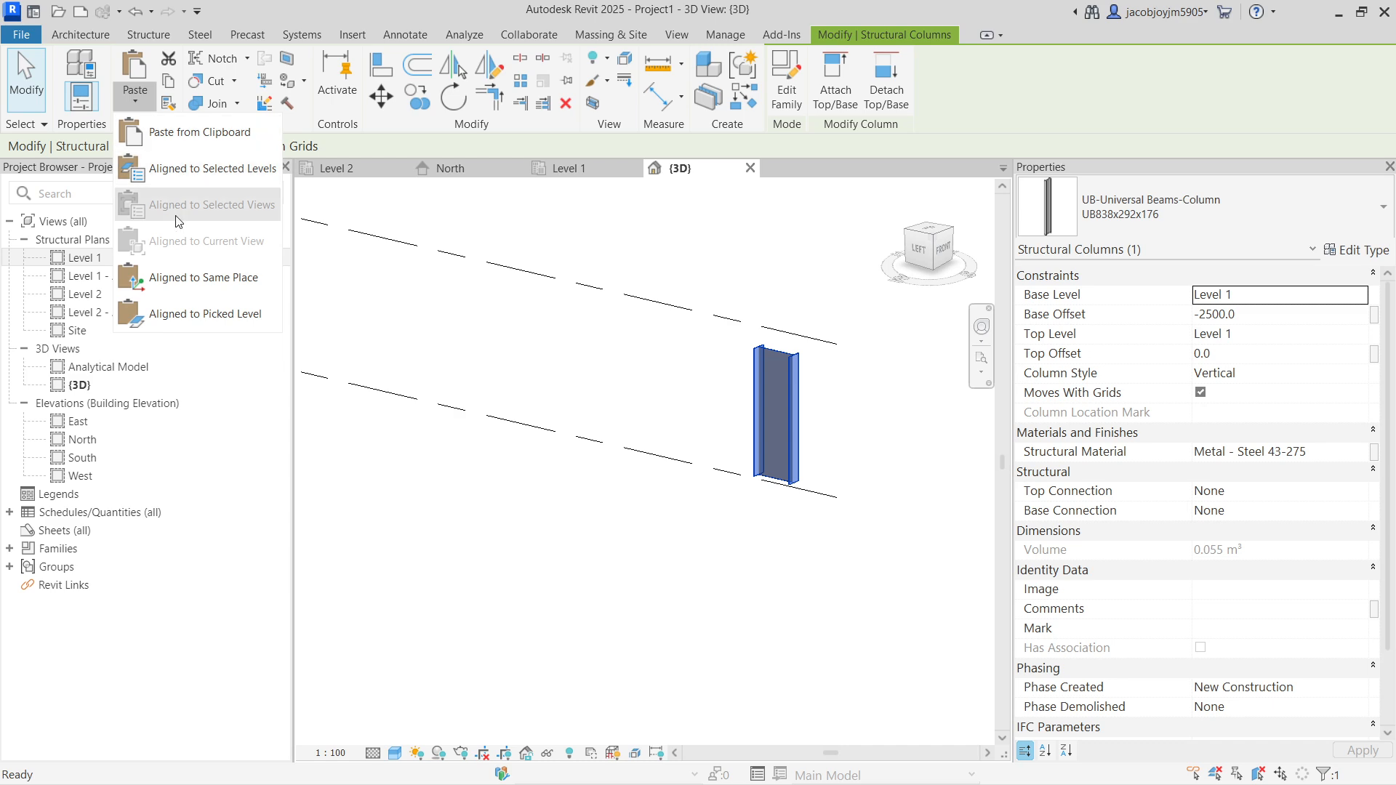
{"action": "left_click", "coordinate": [191, 275]}
{"action": "left_click", "coordinate": [851, 445]}
Set the Top Level of one of the two coincident steel columns to Level 2
{"action": "scroll", "coordinate": [829, 385], "scroll_direction": "up", "scroll_amount": 3}
{"action": "left_click", "coordinate": [764, 354]}
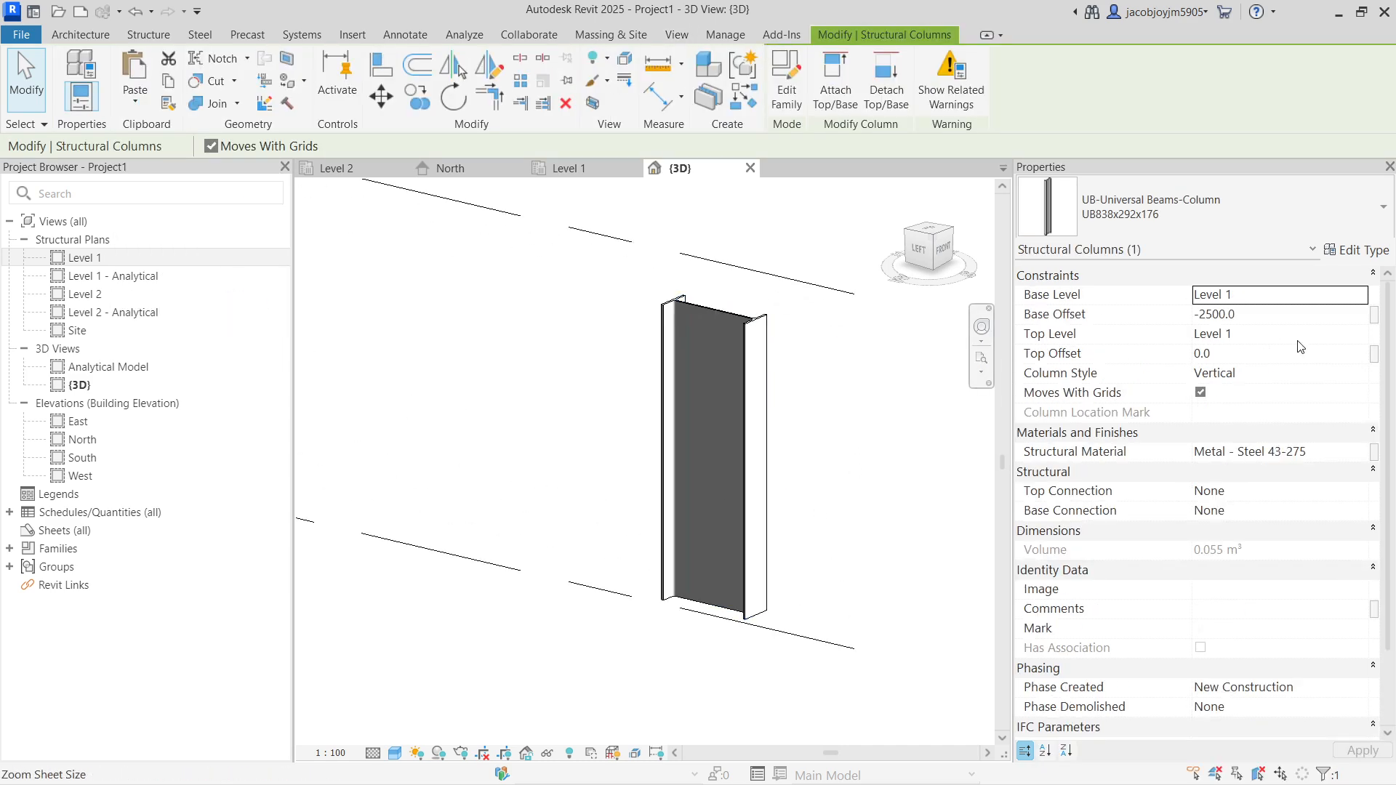
{"action": "left_click", "coordinate": [1361, 297]}
{"action": "left_click", "coordinate": [1228, 318]}
{"action": "left_click", "coordinate": [1268, 315]}
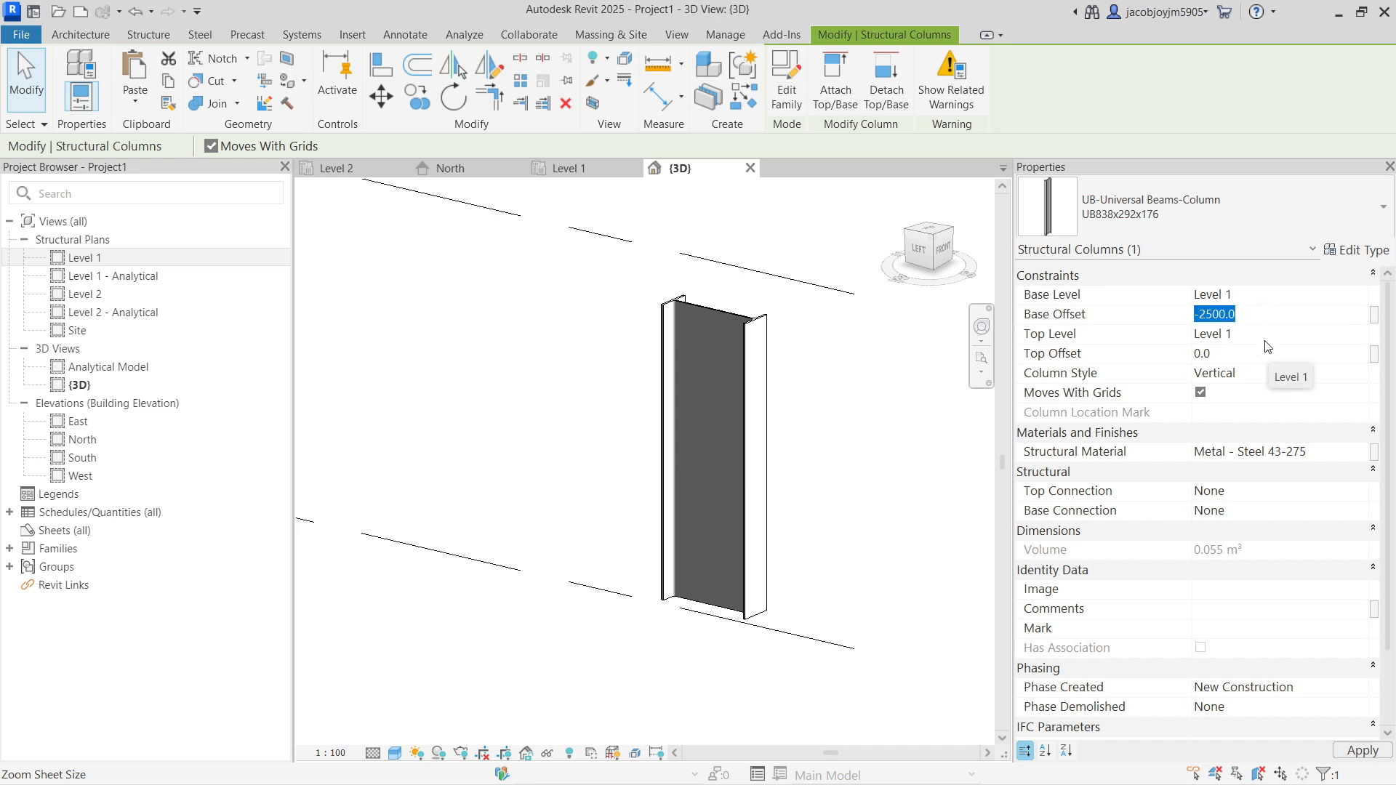
{"action": "left_click", "coordinate": [913, 384]}
{"action": "left_click", "coordinate": [767, 387]}
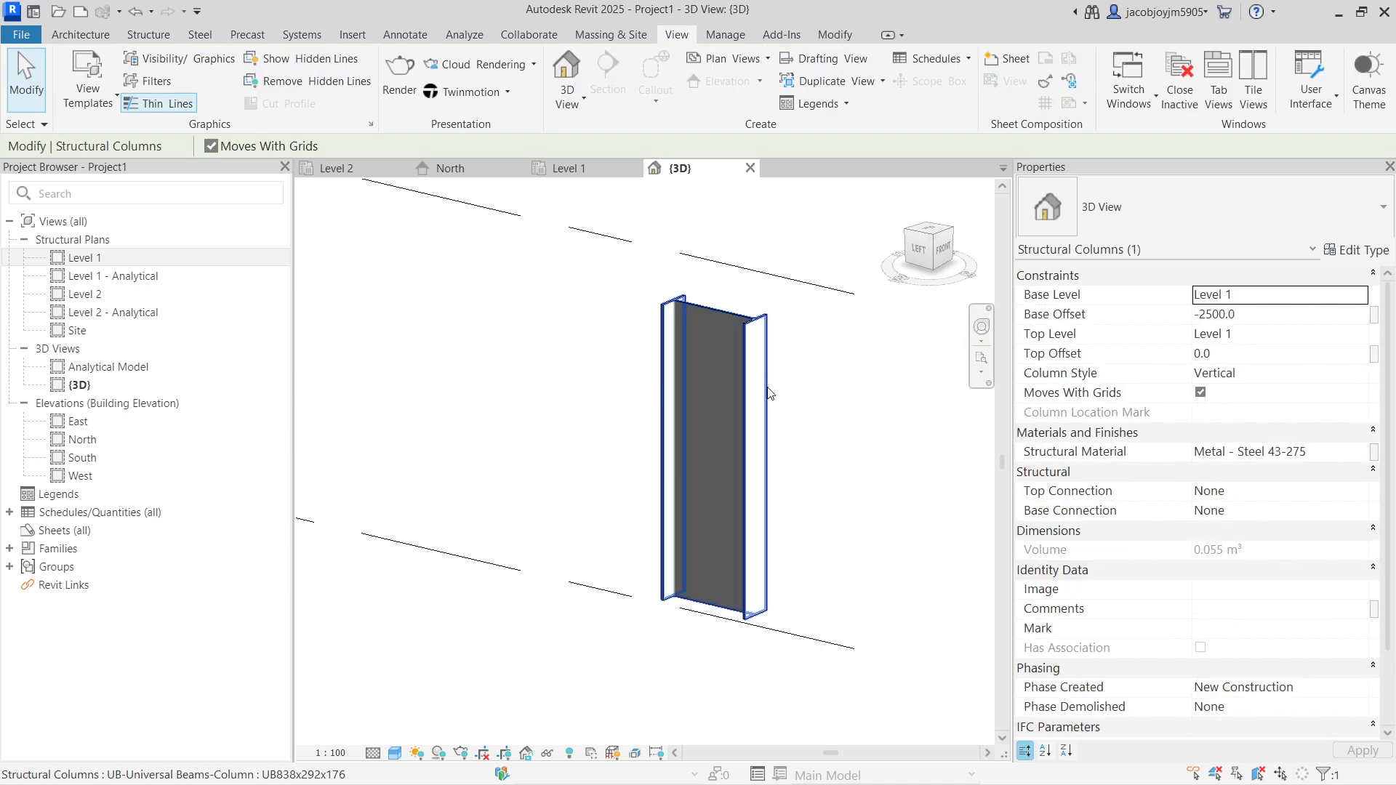
{"action": "left_click", "coordinate": [1362, 295]}
{"action": "left_click", "coordinate": [1362, 296]}
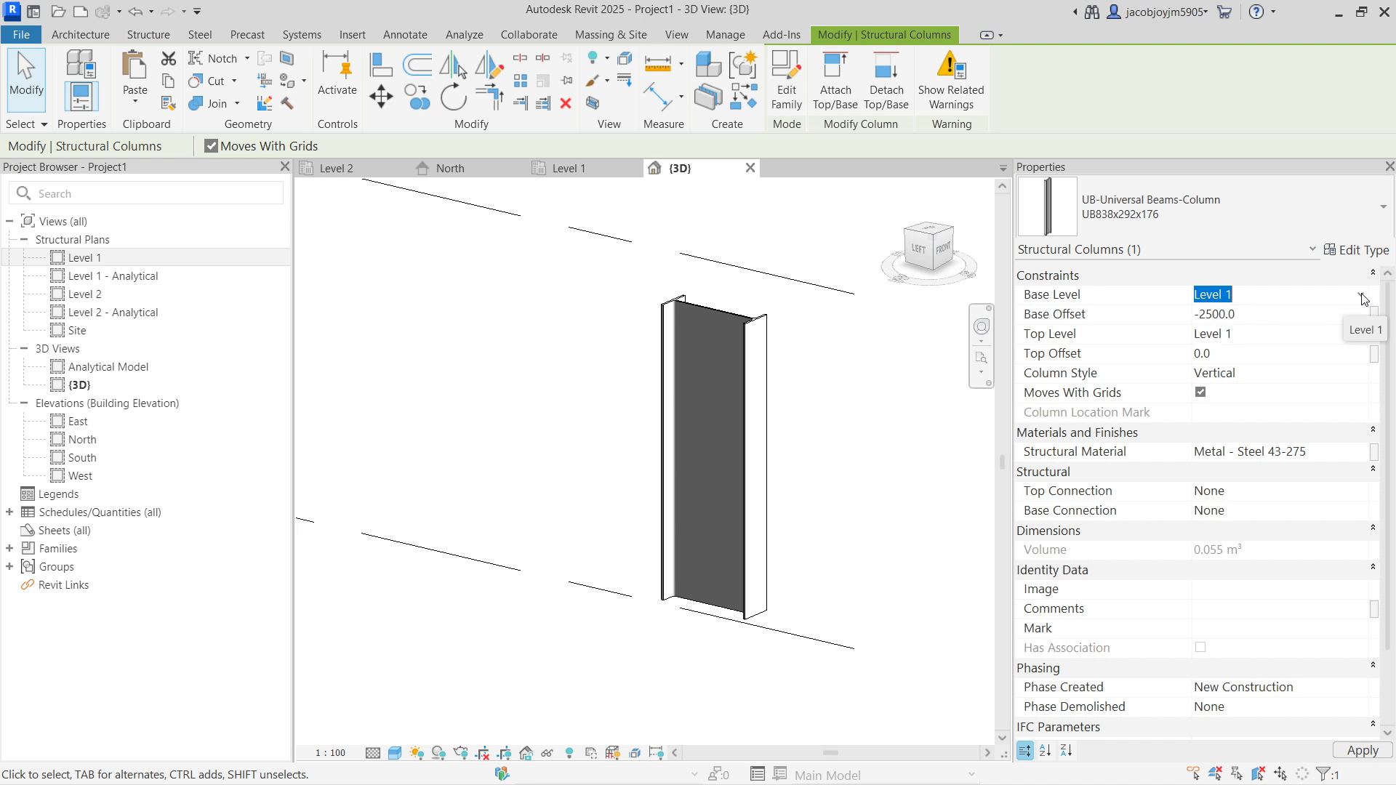
{"action": "left_click", "coordinate": [1295, 317]}
{"action": "left_click", "coordinate": [1360, 336]}
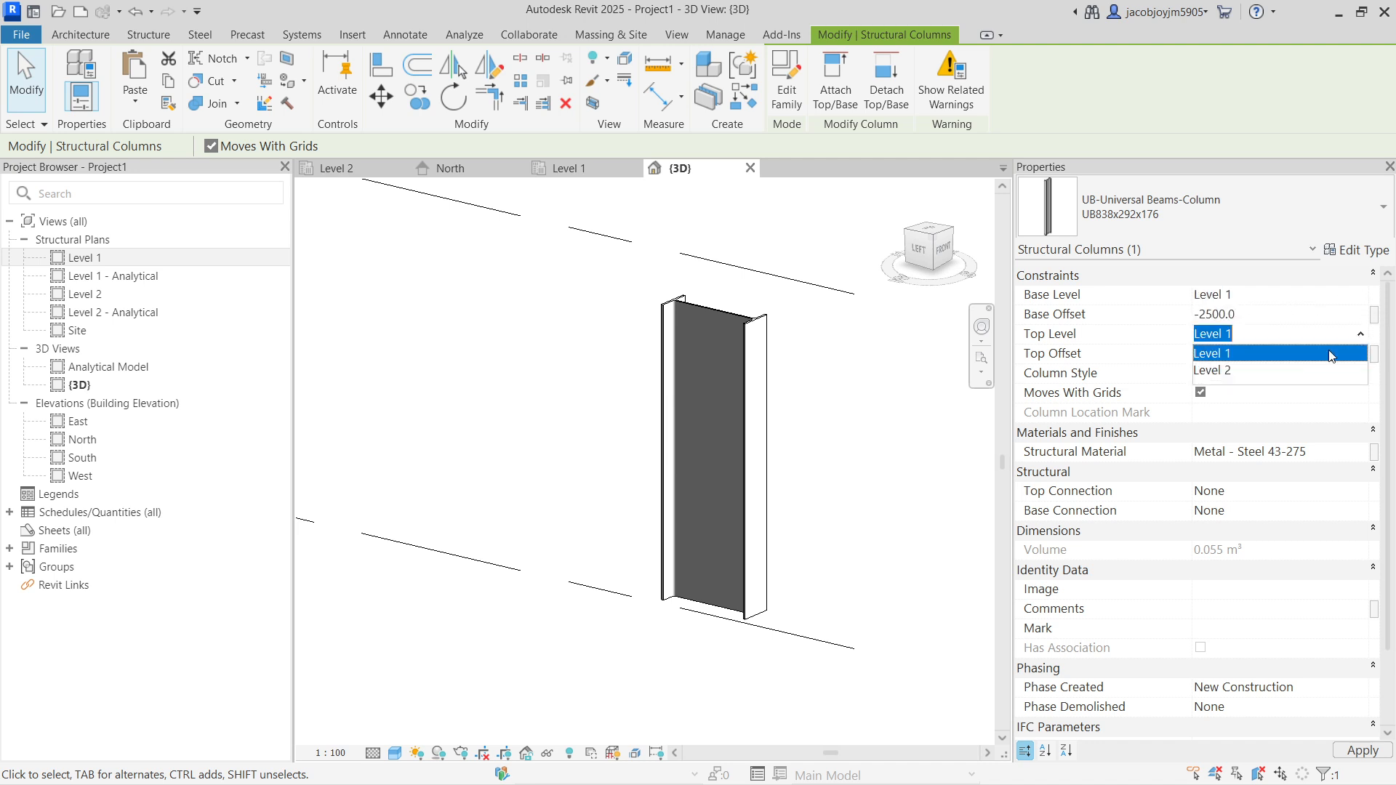
{"action": "left_click", "coordinate": [1255, 371]}
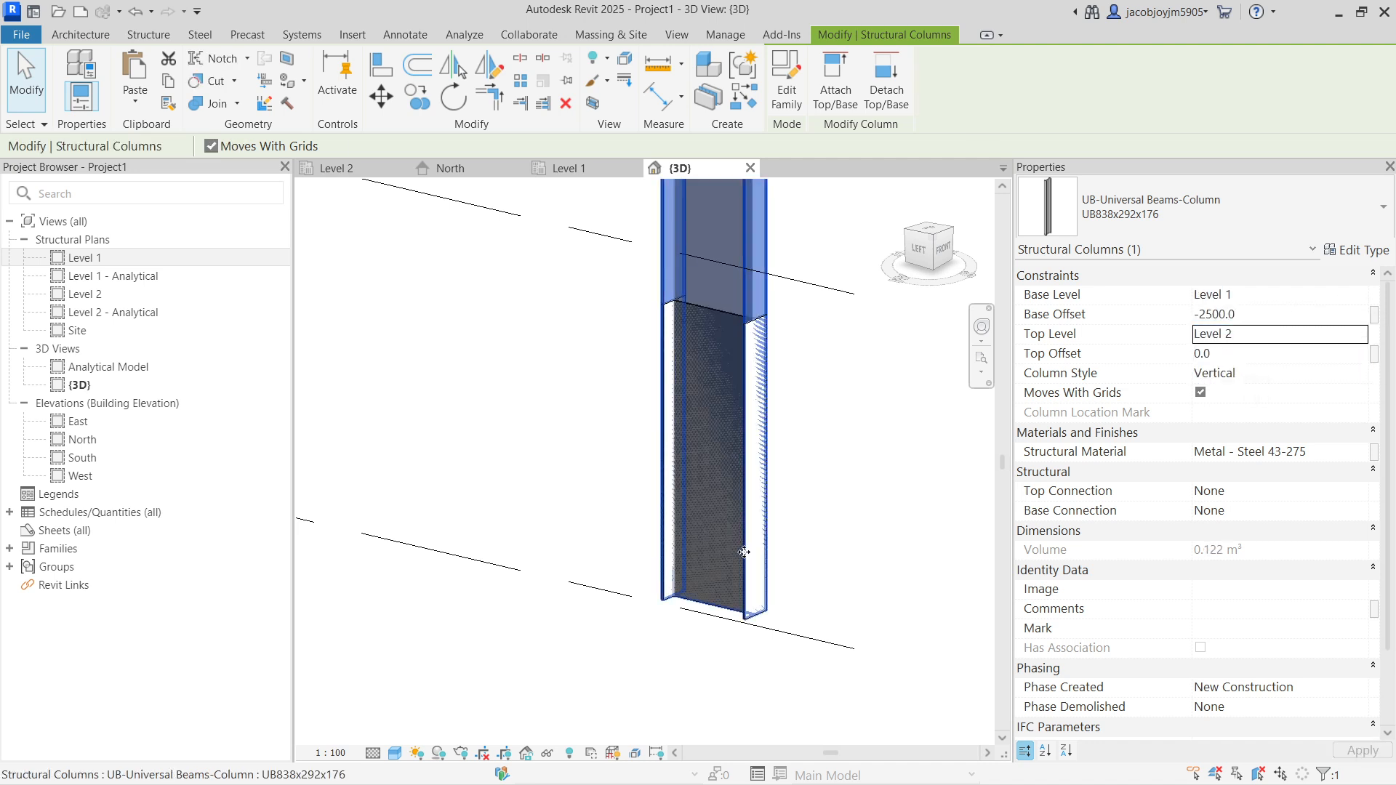
{"action": "scroll", "coordinate": [744, 553], "scroll_direction": "down", "scroll_amount": 2}
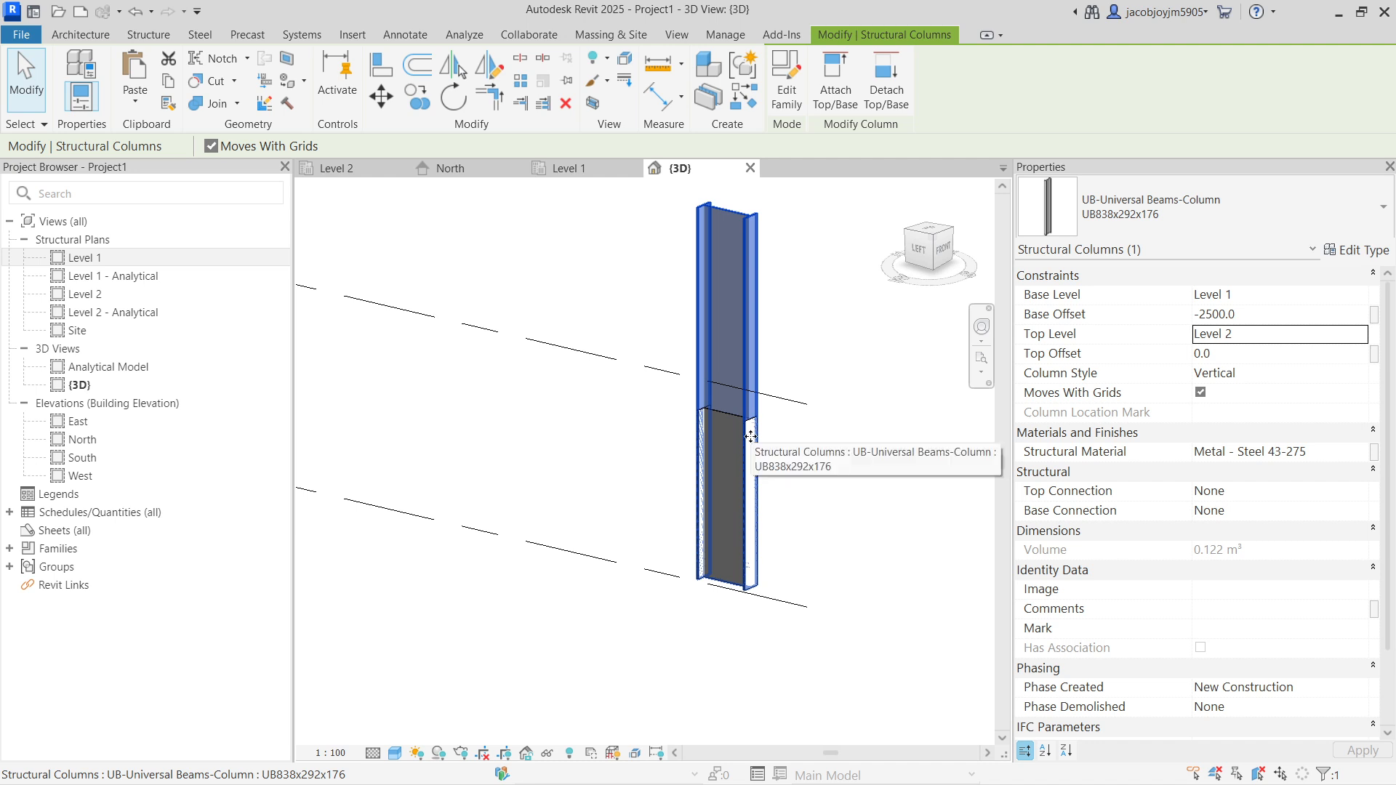
Set the Base Offset of the column reaching Level 2 to 0 so that it starts at Level 1
{"action": "left_click", "coordinate": [1278, 322]}
{"action": "type", "text": "0"}
{"action": "key", "text": "Return"}
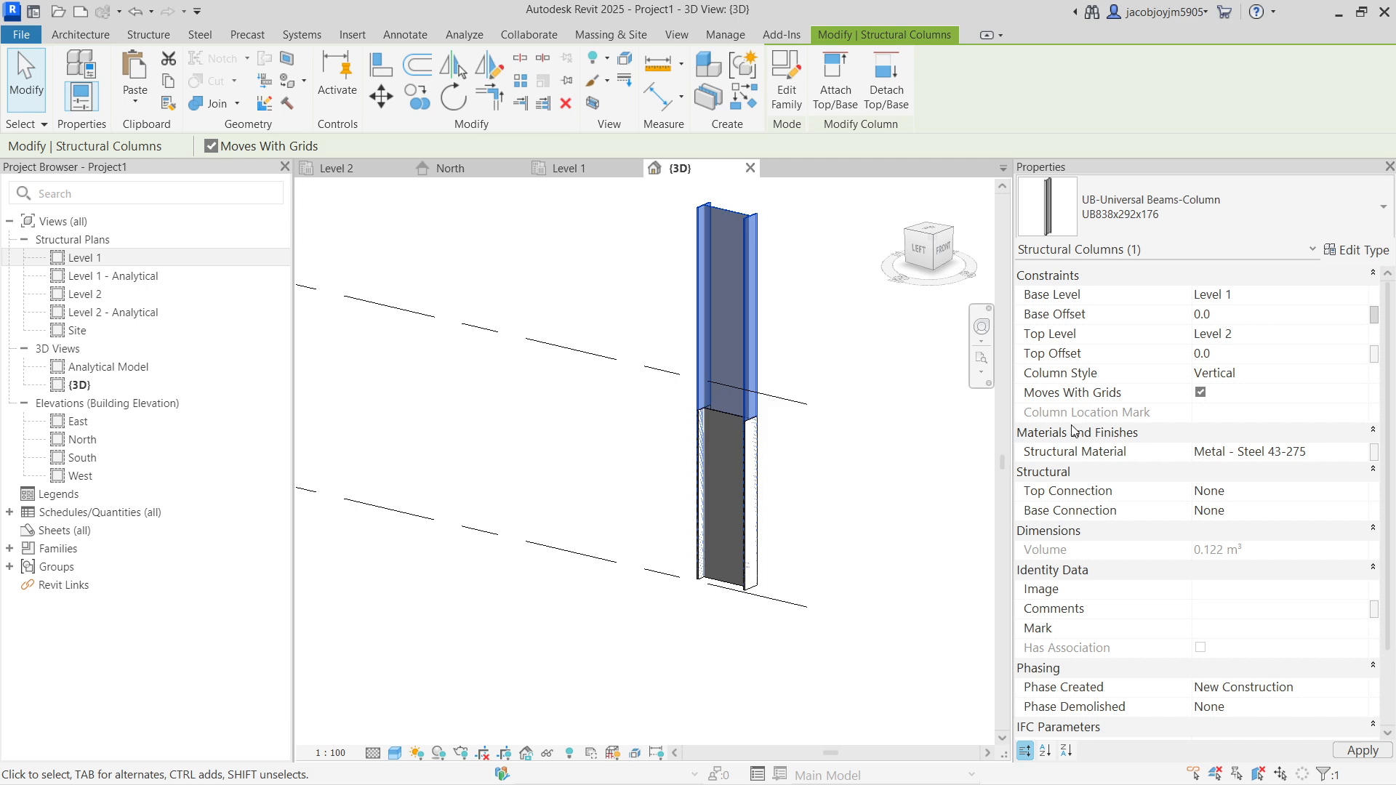
{"action": "left_click", "coordinate": [804, 513]}
Change the lower column's type to Concrete-Rectangular-Column 450 x 600mm
{"action": "middle_click_drag", "start_coordinate": [805, 514], "coordinate": [684, 352], "text": "shift"}
{"action": "left_click", "coordinate": [778, 542]}
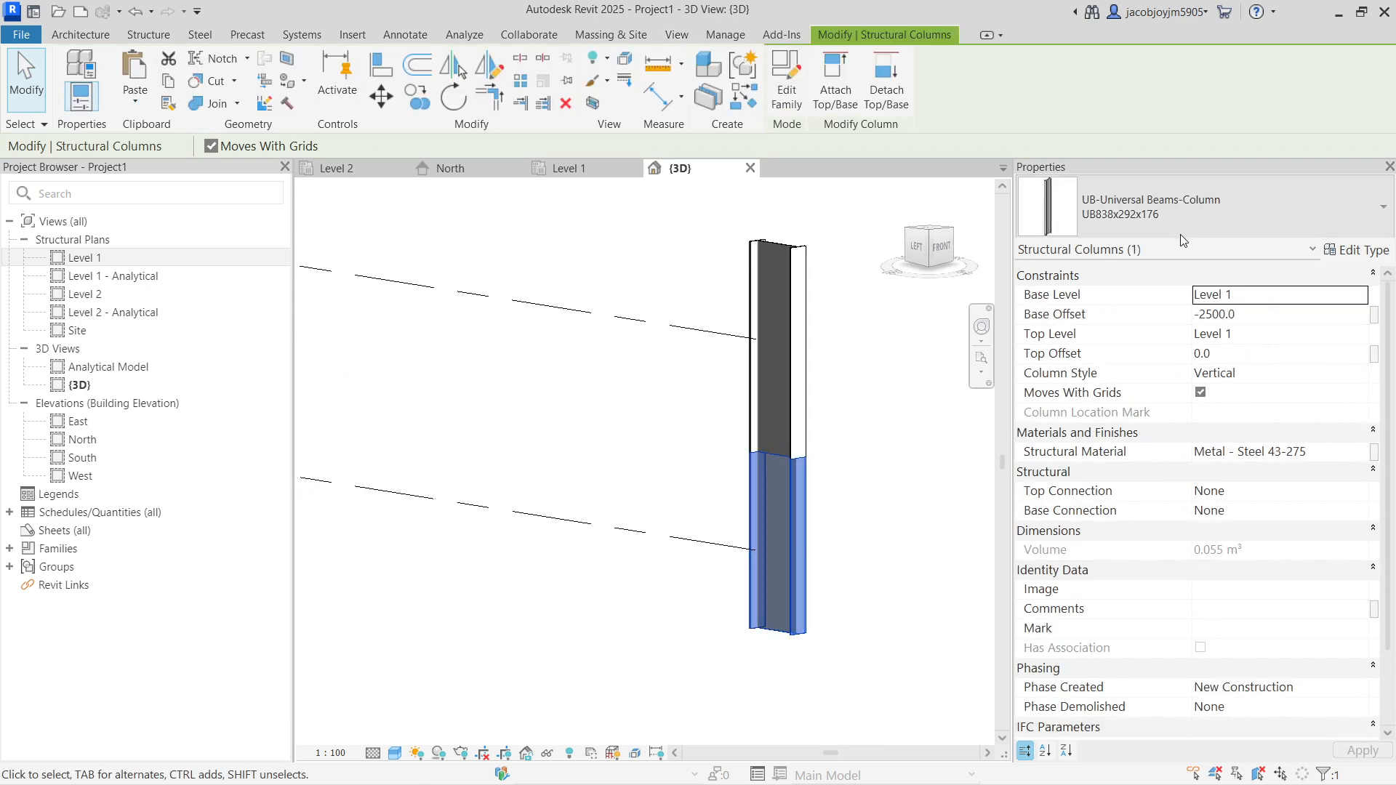
{"action": "left_click", "coordinate": [1162, 218]}
{"action": "scroll", "coordinate": [1155, 320], "scroll_direction": "up", "scroll_amount": 2}
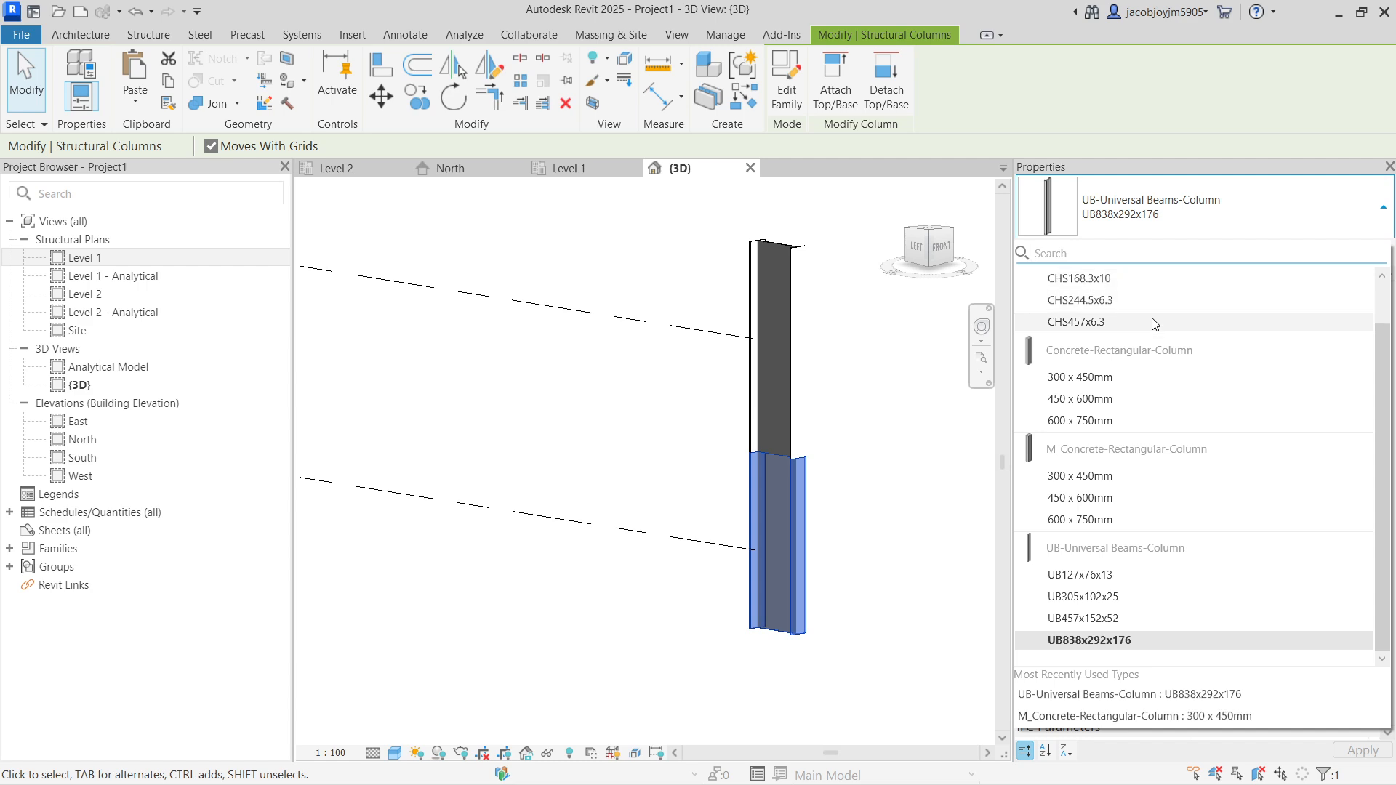
{"action": "left_click", "coordinate": [1104, 400]}
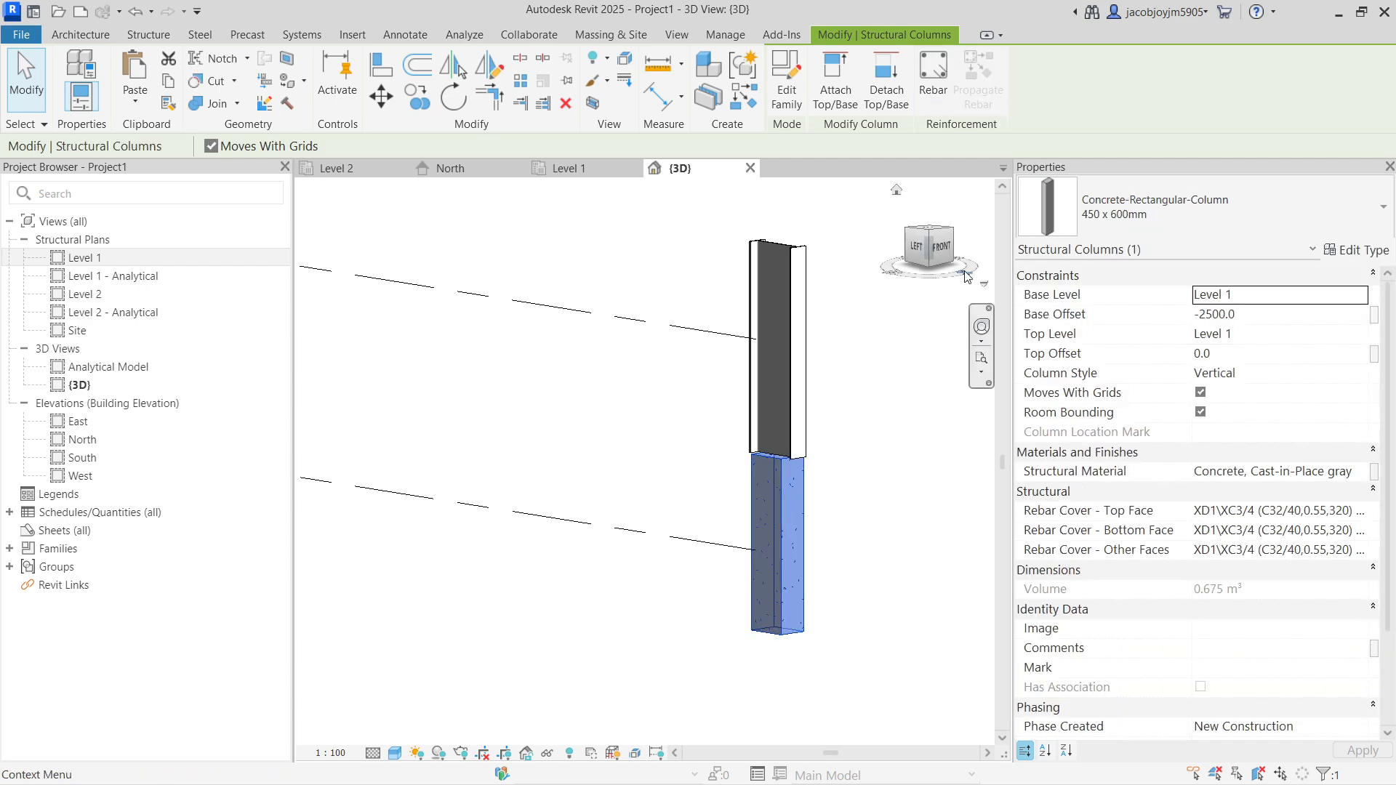
Change the upper steel column's type to UB-Universal Beams-Column UB127x76x13
{"action": "left_click", "coordinate": [785, 408]}
{"action": "left_click", "coordinate": [1153, 213]}
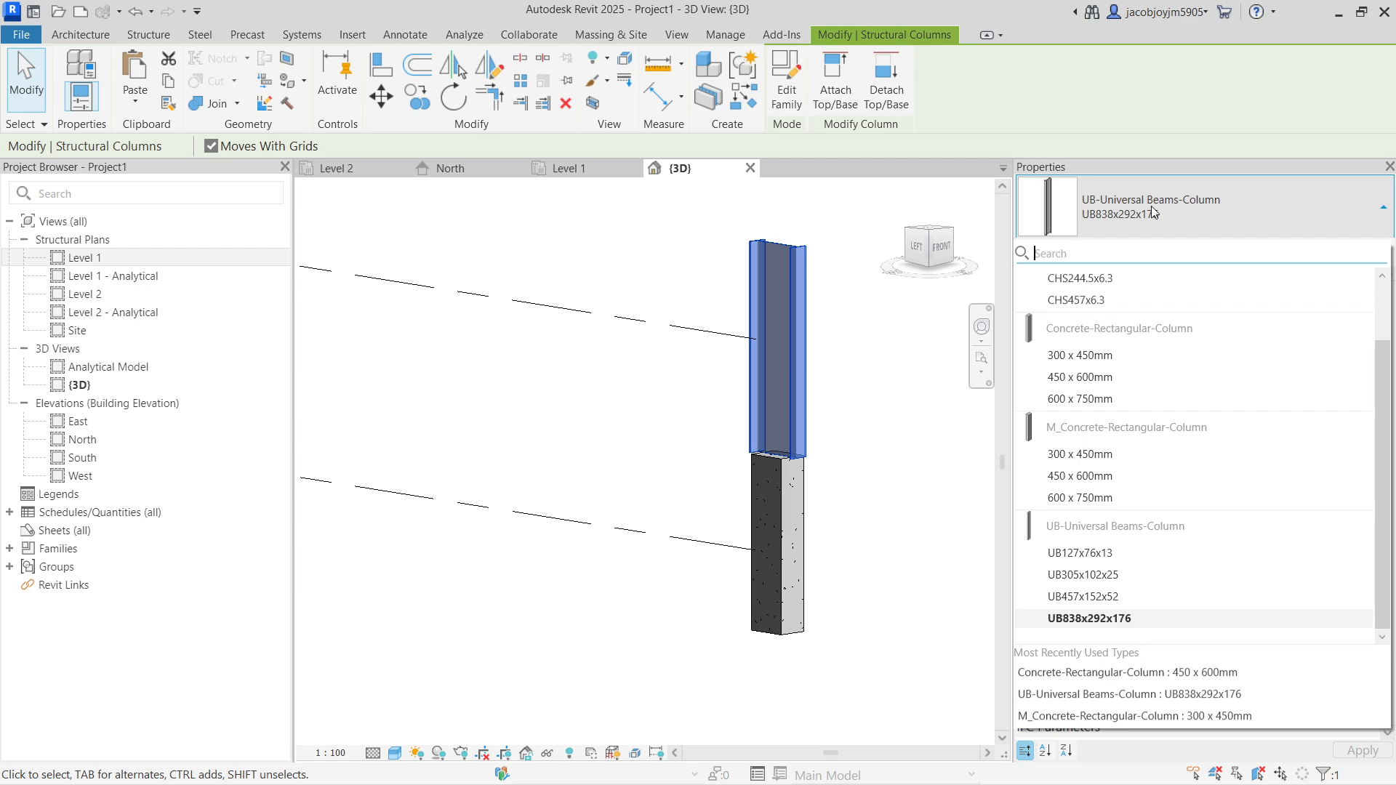
{"action": "scroll", "coordinate": [1150, 415], "scroll_direction": "up", "scroll_amount": 2}
{"action": "scroll", "coordinate": [1150, 417], "scroll_direction": "down", "scroll_amount": 2}
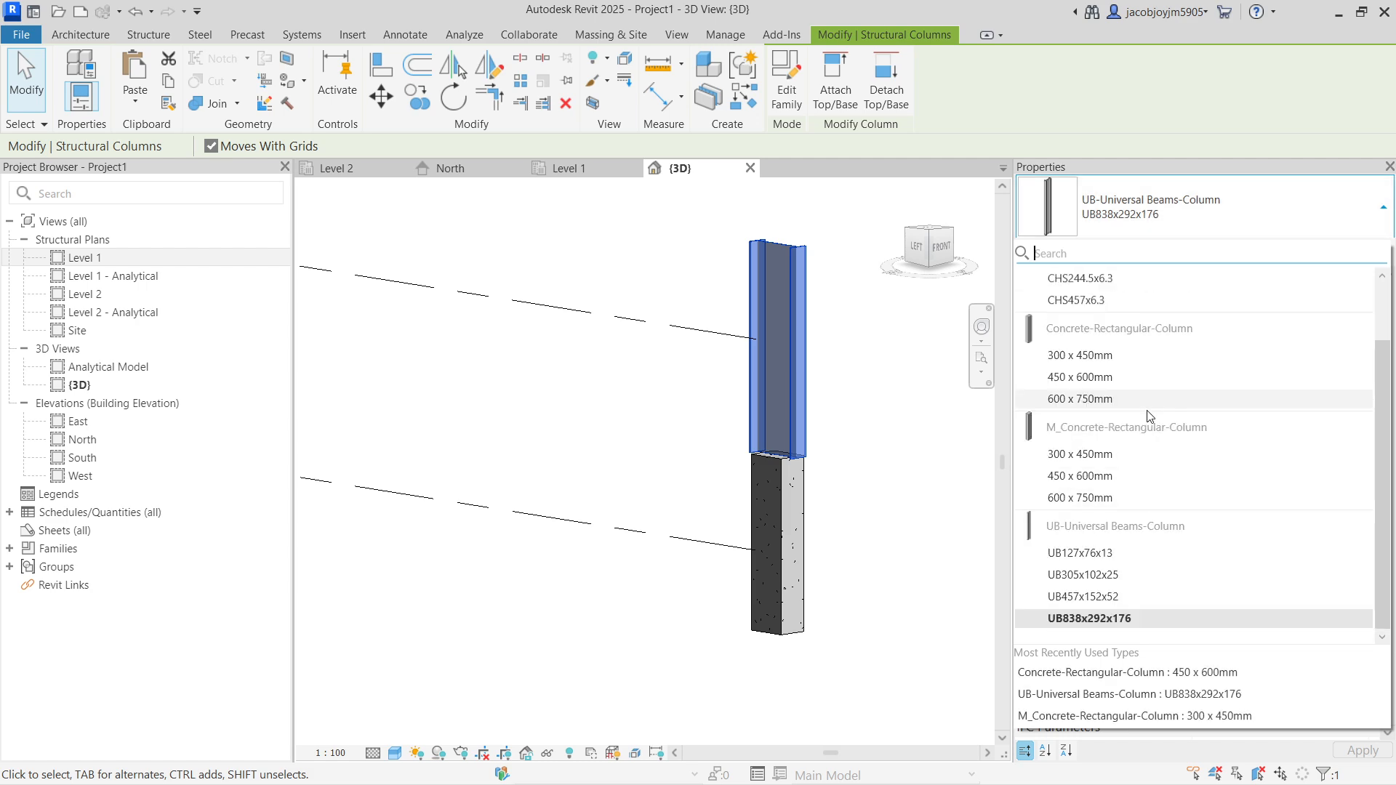
{"action": "left_click", "coordinate": [1104, 554]}
{"action": "left_click", "coordinate": [794, 412]}
{"action": "scroll", "coordinate": [779, 408], "scroll_direction": "up", "scroll_amount": 2}
{"action": "left_click", "coordinate": [780, 409]}
{"action": "middle_click_drag", "start_coordinate": [779, 416], "coordinate": [784, 466], "text": "shift"}
{"action": "scroll", "coordinate": [784, 468], "scroll_direction": "up", "scroll_amount": 2}
{"action": "scroll", "coordinate": [783, 467], "scroll_direction": "up", "scroll_amount": 3}
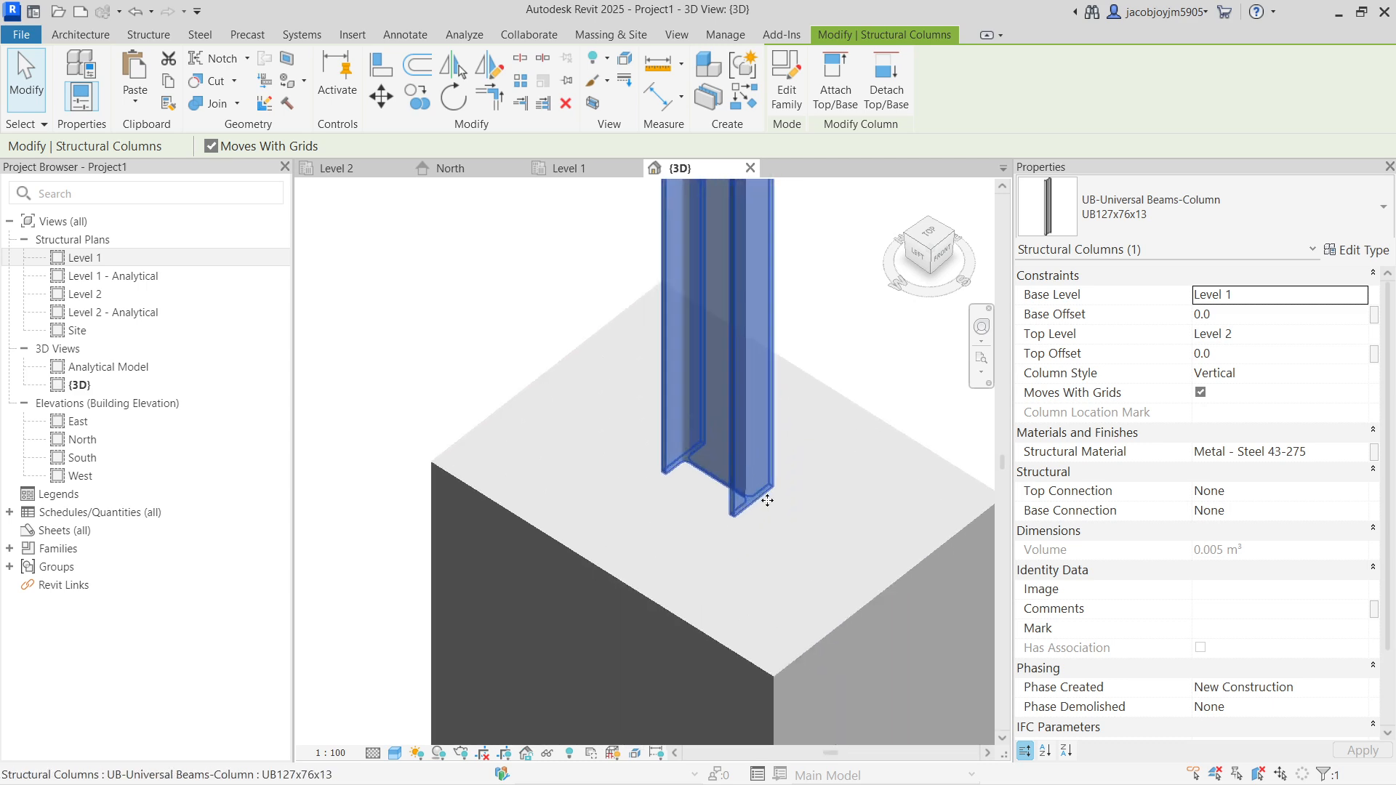
Select both columns and check the loaded connections in the Structural Connection Settings
{"action": "left_click", "coordinate": [644, 507]}
{"action": "scroll", "coordinate": [644, 512], "scroll_direction": "down", "scroll_amount": 3}
{"action": "left_click", "coordinate": [663, 480]}
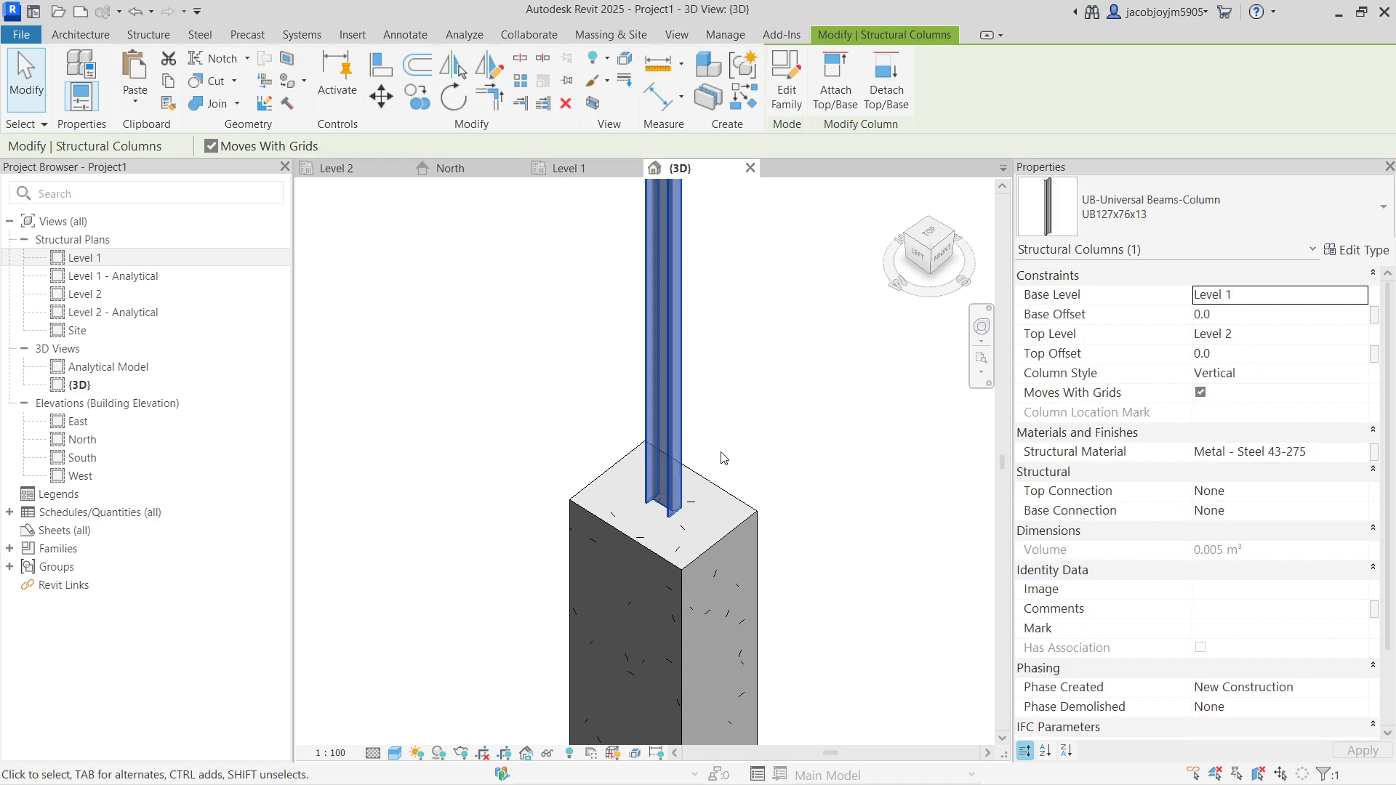
{"action": "left_click", "coordinate": [668, 518], "text": "ctrl"}
{"action": "mouse_move", "coordinate": [669, 520]}
{"action": "middle_mouse_down", "text": "shift"}
{"action": "mouse_move", "coordinate": [626, 568]}
{"action": "mouse_move", "coordinate": [670, 518]}
{"action": "middle_mouse_up", "text": "shift"}
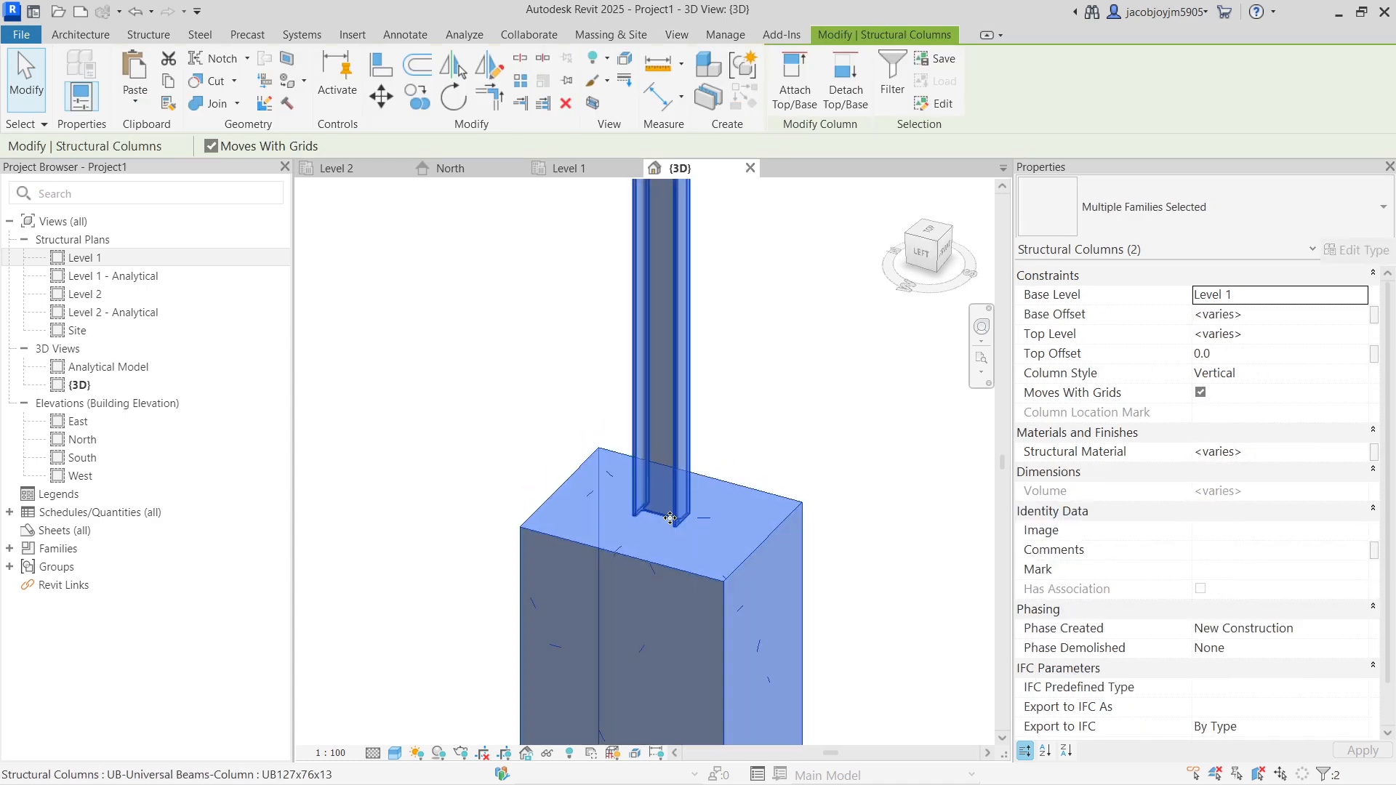
{"action": "left_click", "coordinate": [149, 35]}
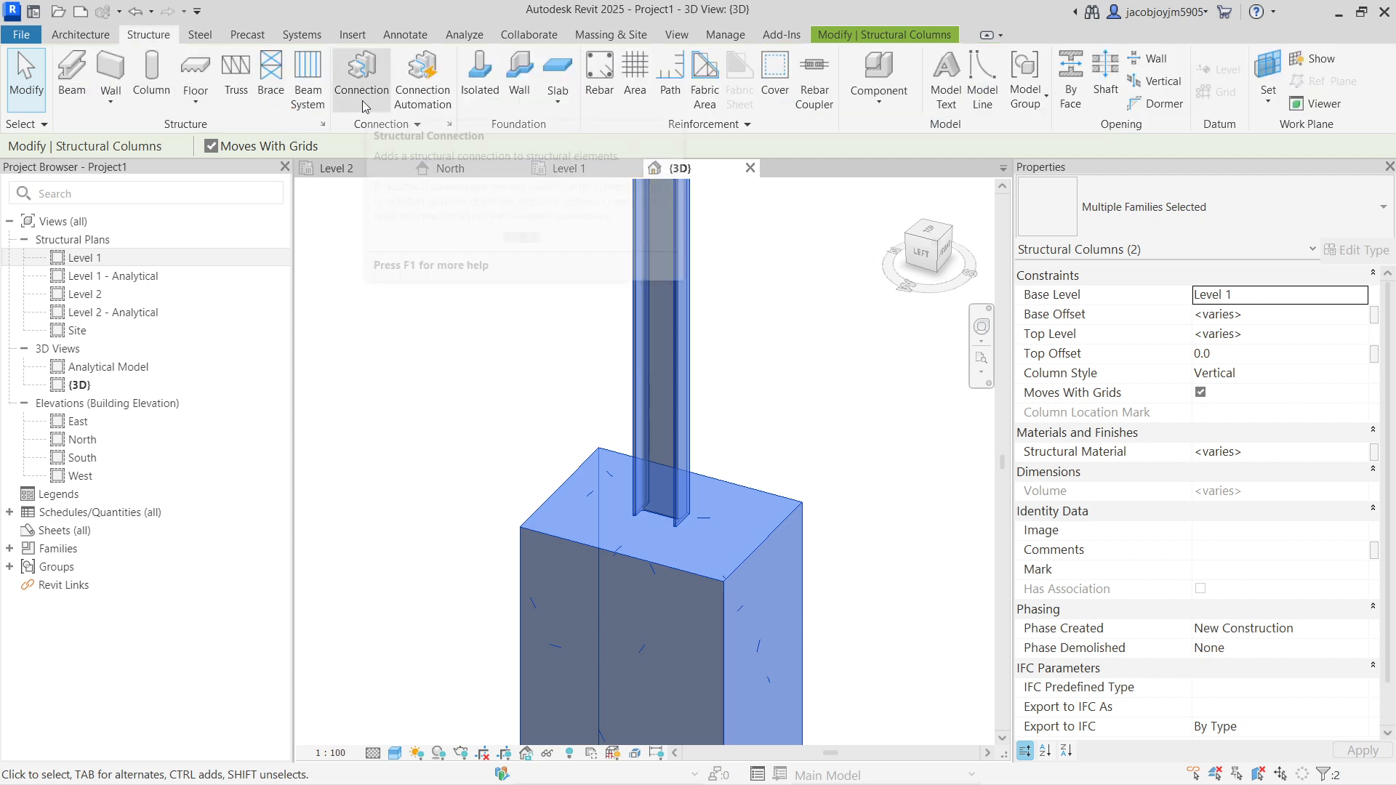
{"action": "left_click", "coordinate": [451, 127]}
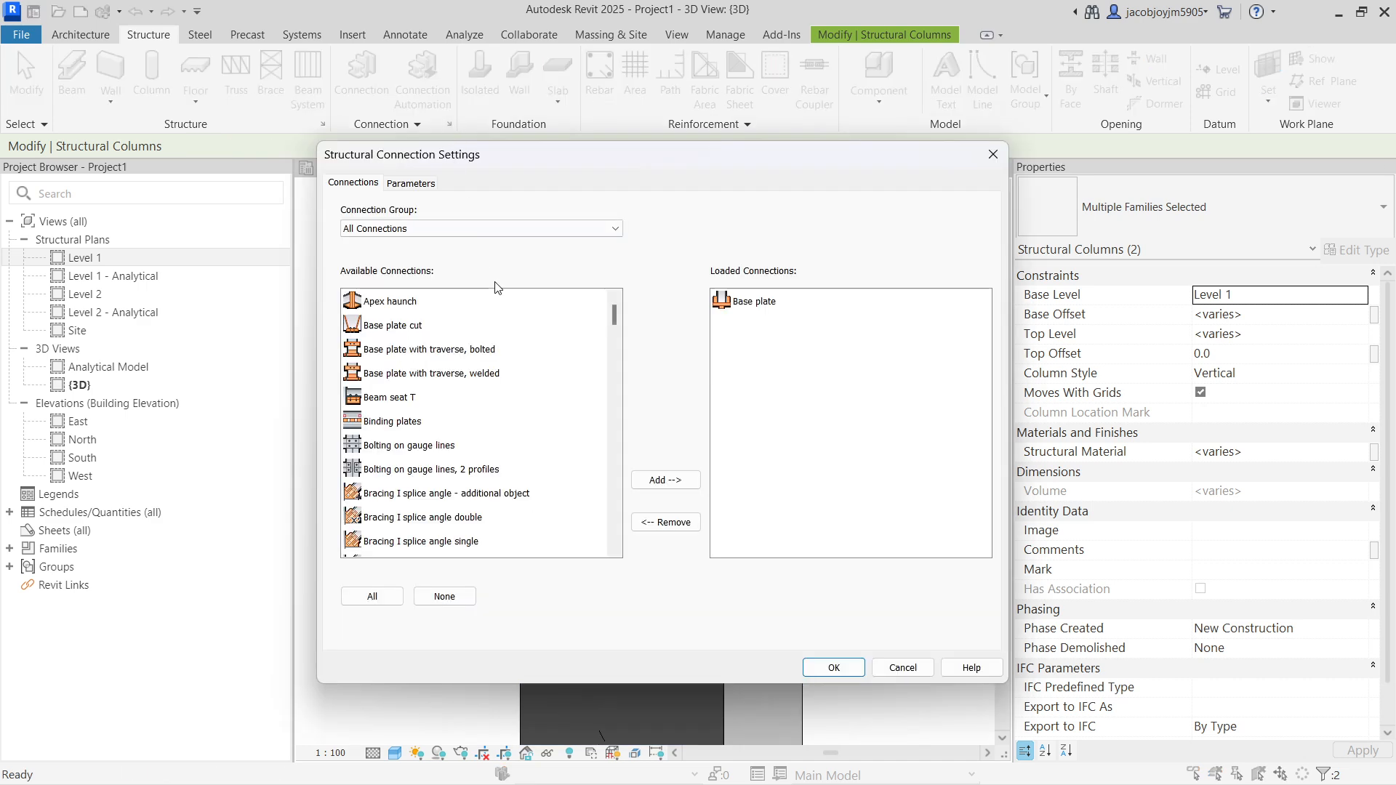
{"action": "left_click", "coordinate": [778, 312]}
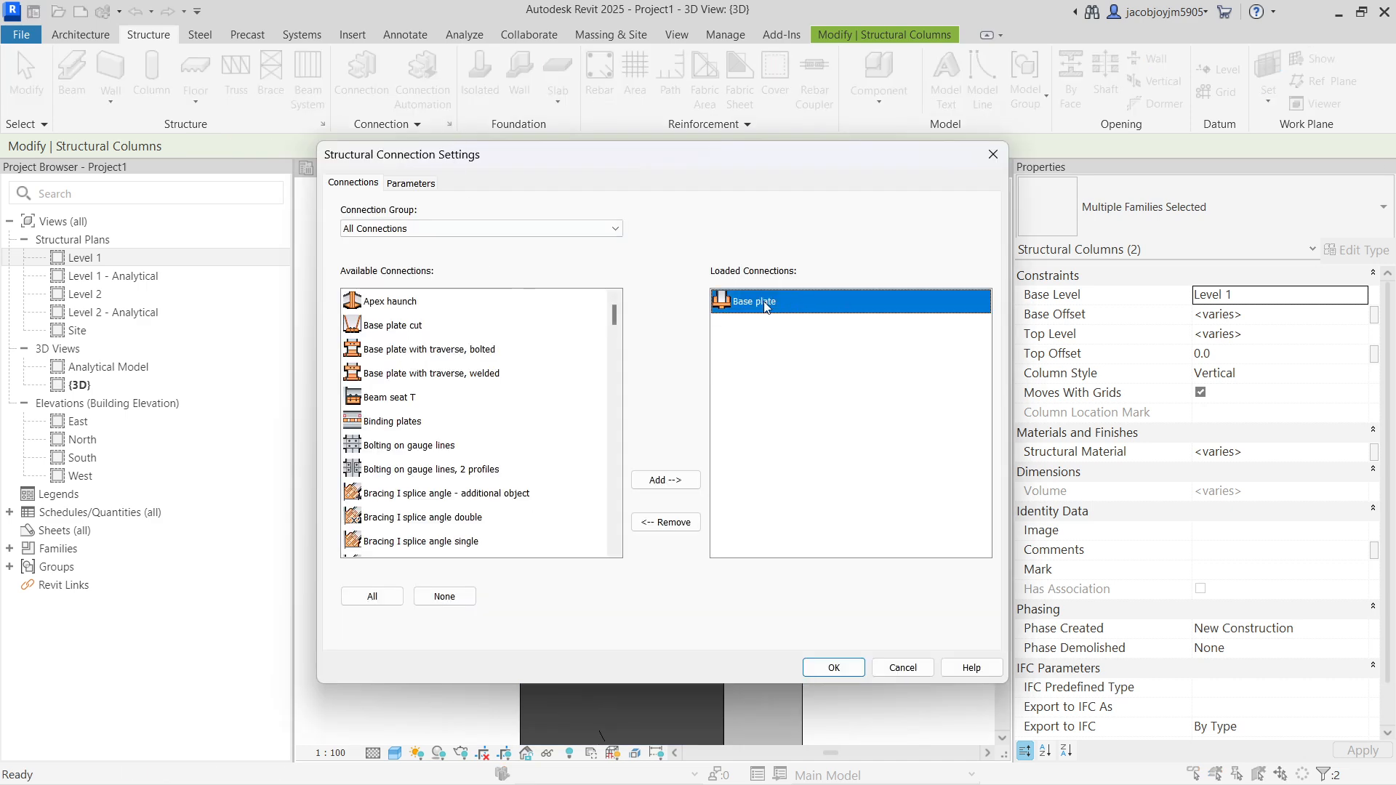
{"action": "left_click", "coordinate": [833, 667]}
Add a structural connection between the steel column and the concrete column and set its type to Base plate
{"action": "left_click", "coordinate": [684, 364]}
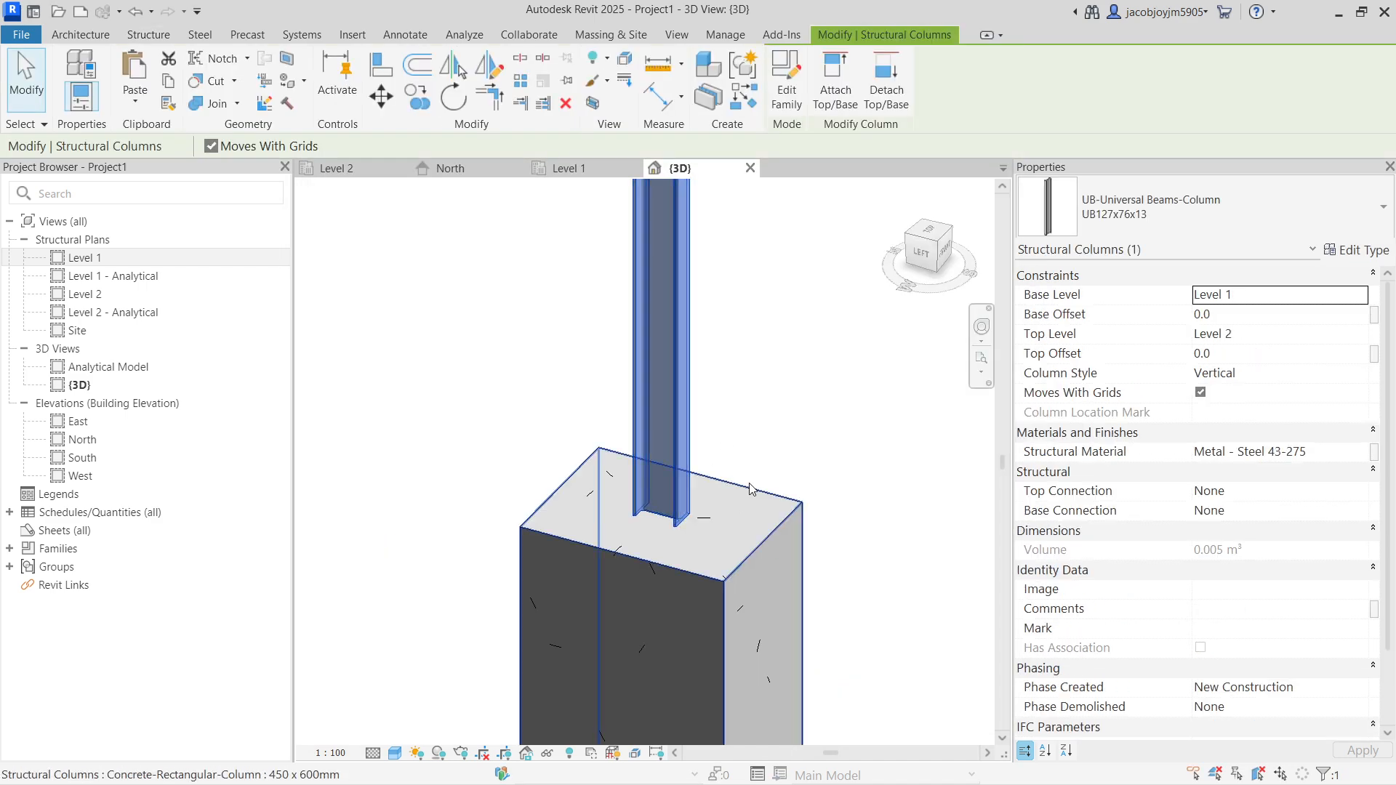
{"action": "left_click", "coordinate": [728, 531], "text": "ctrl"}
{"action": "left_click", "coordinate": [149, 35]}
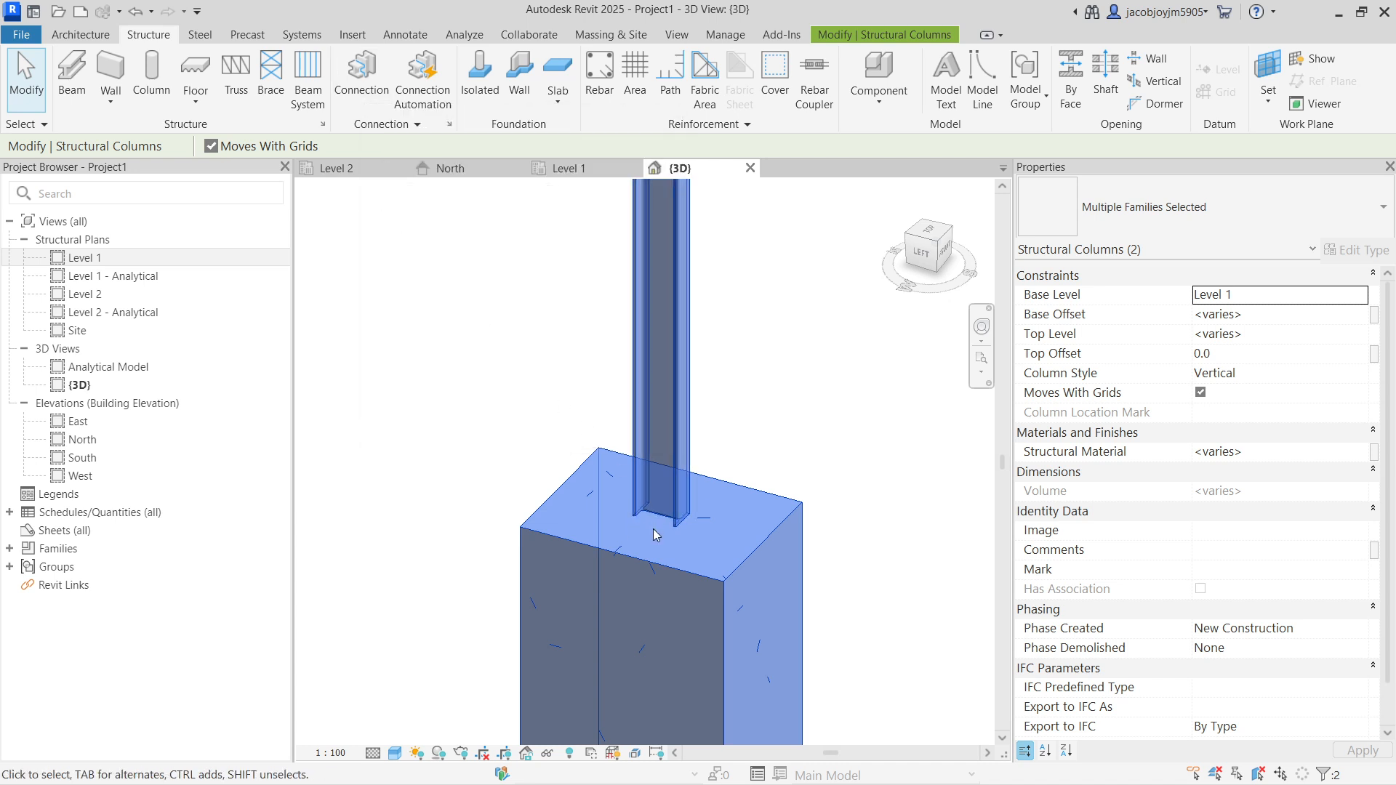
{"action": "left_click", "coordinate": [200, 35]}
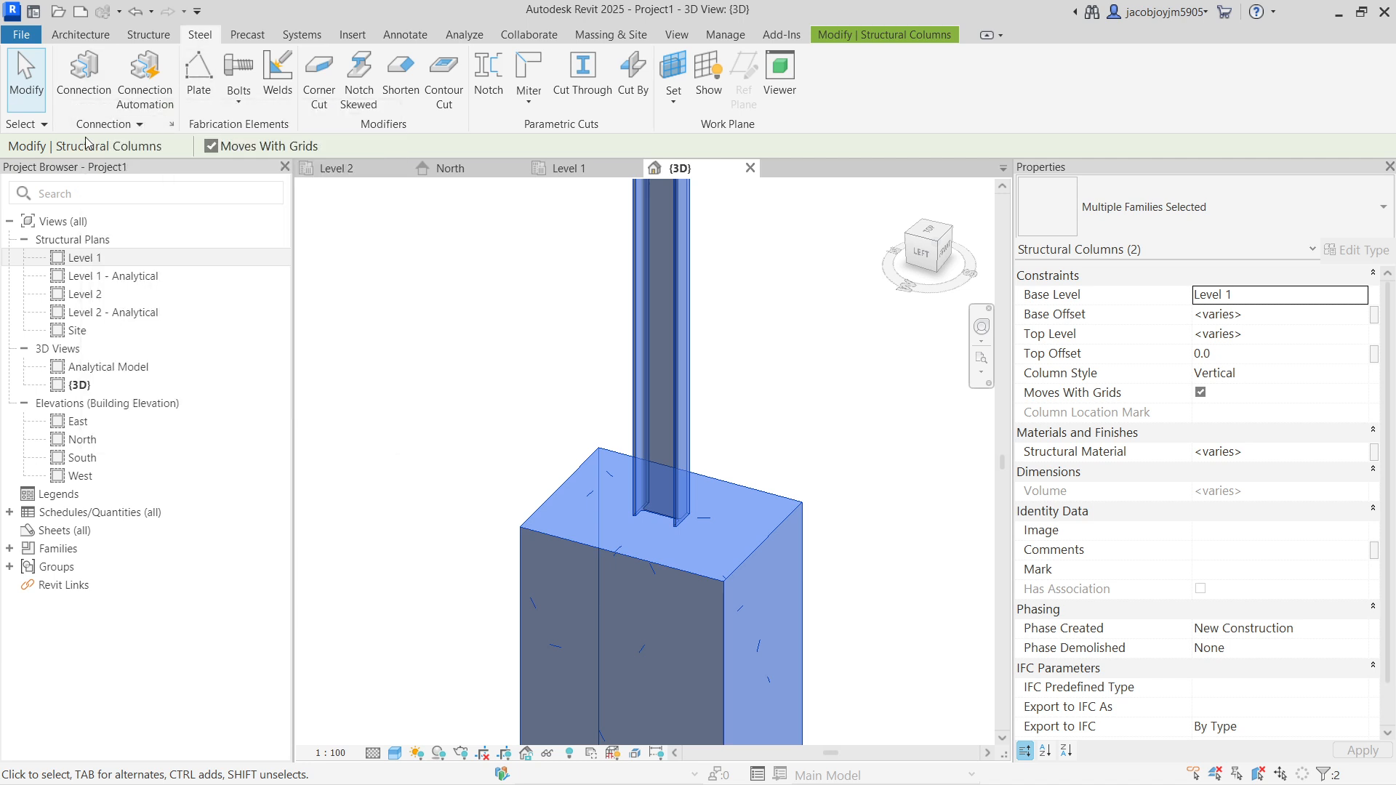
{"action": "left_click", "coordinate": [151, 38]}
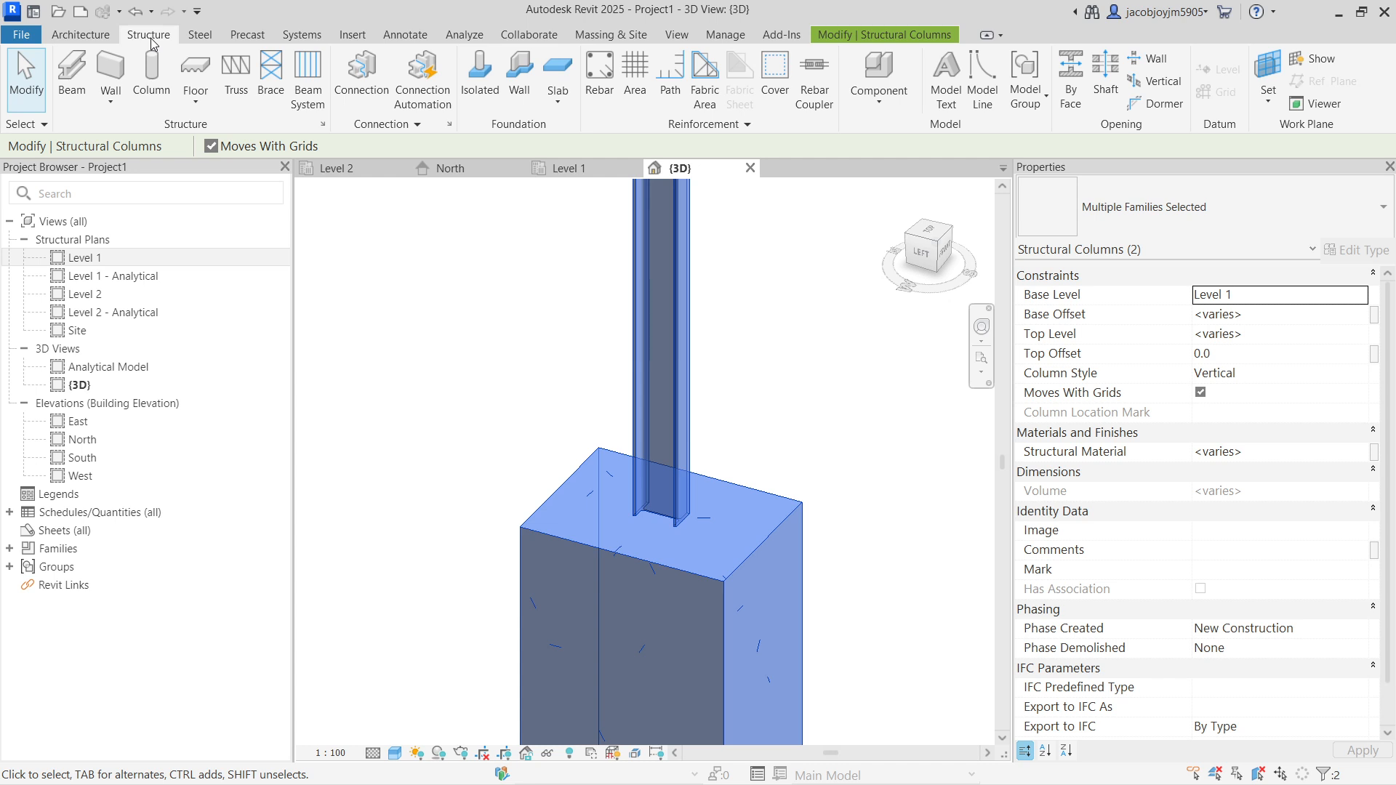
{"action": "left_click", "coordinate": [363, 79]}
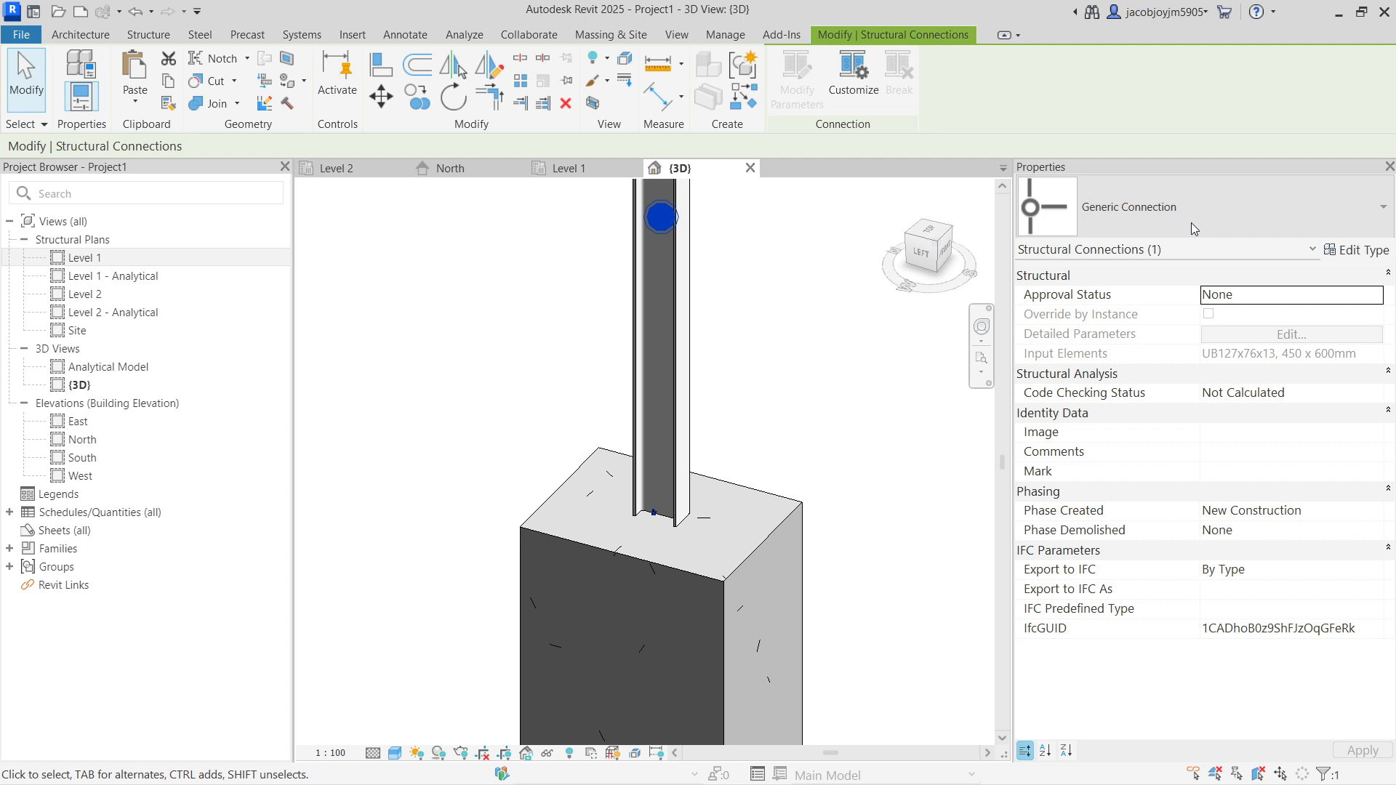
{"action": "left_click", "coordinate": [1124, 202]}
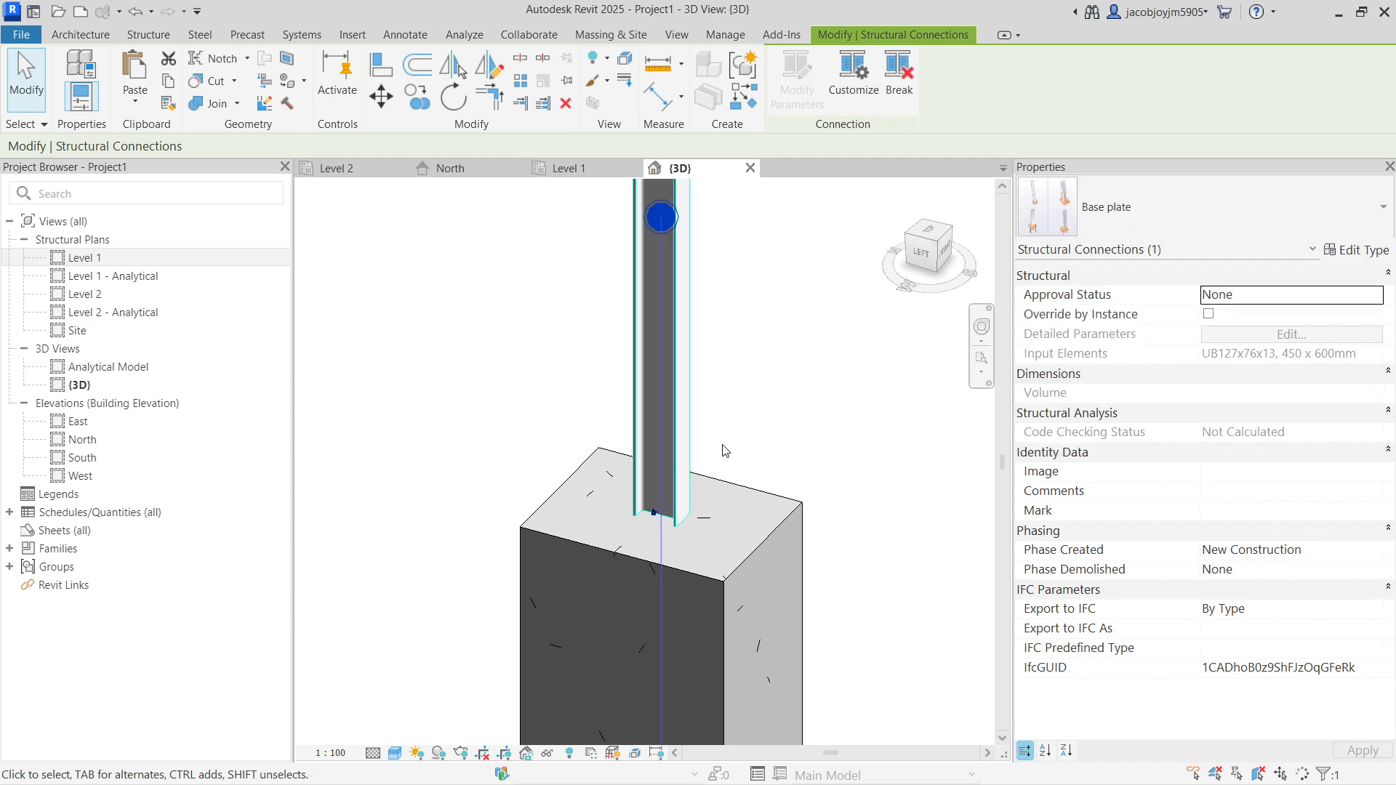
{"action": "key", "text": "Escape"}
{"action": "middle_click_drag", "start_coordinate": [557, 567], "coordinate": [669, 529], "text": "shift"}
{"action": "scroll", "coordinate": [670, 530], "scroll_direction": "down", "scroll_amount": 4}
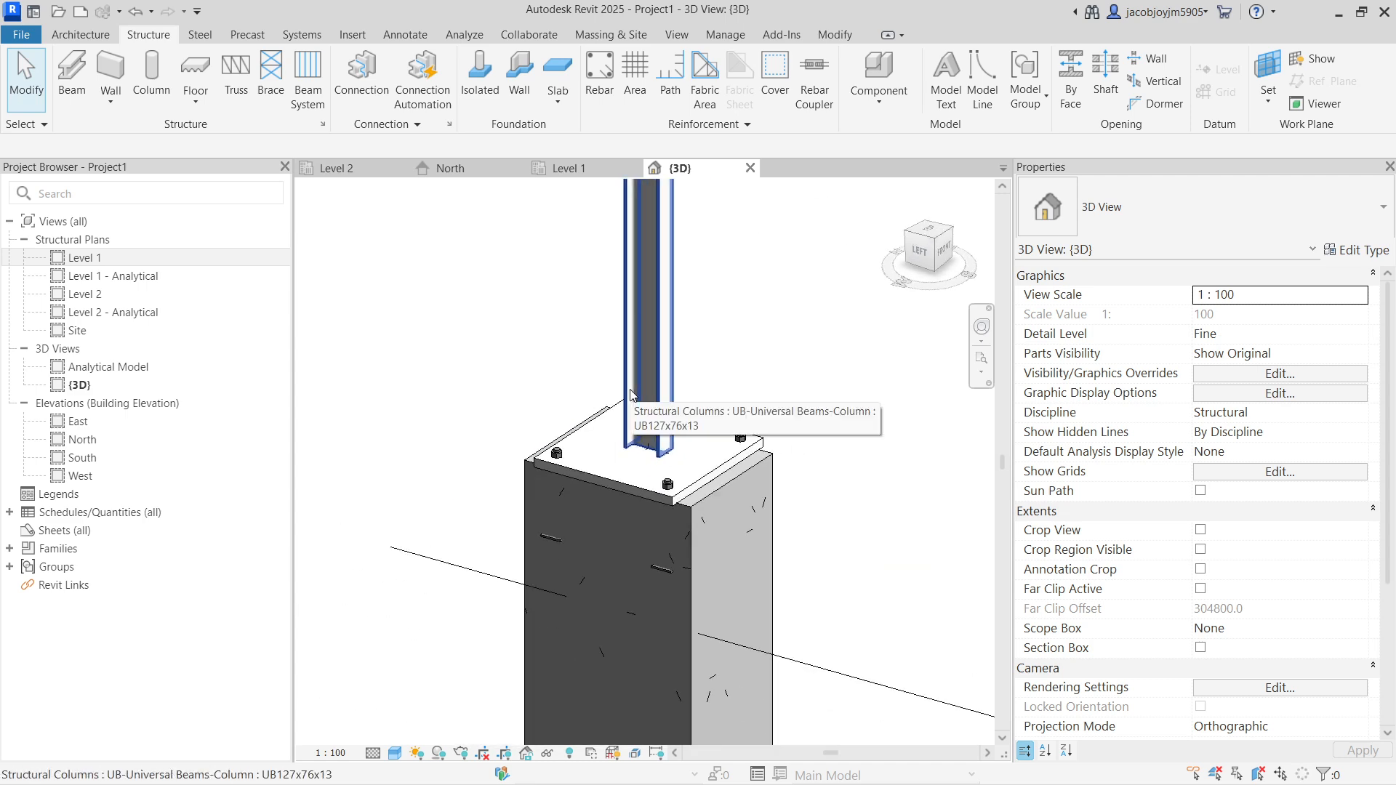
Examine the Structural Connections subcategories in the 3D view's Visibility/Graphic Overrides
{"action": "key", "text": "v"}
{"action": "key", "text": "g"}
{"action": "left_click", "coordinate": [433, 415]}
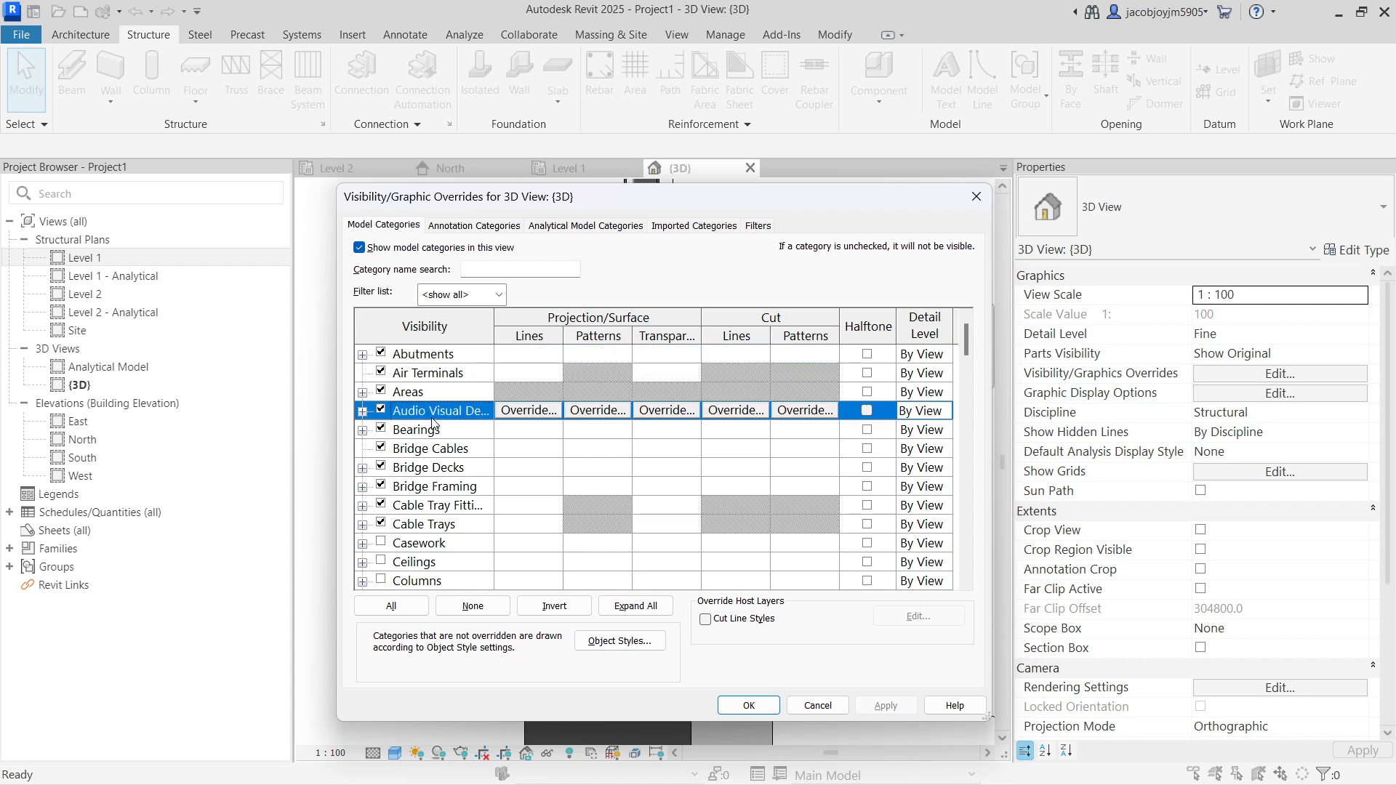
{"action": "key", "text": "s"}
{"action": "key", "text": "t"}
{"action": "scroll", "coordinate": [435, 425], "scroll_direction": "down", "scroll_amount": 4}
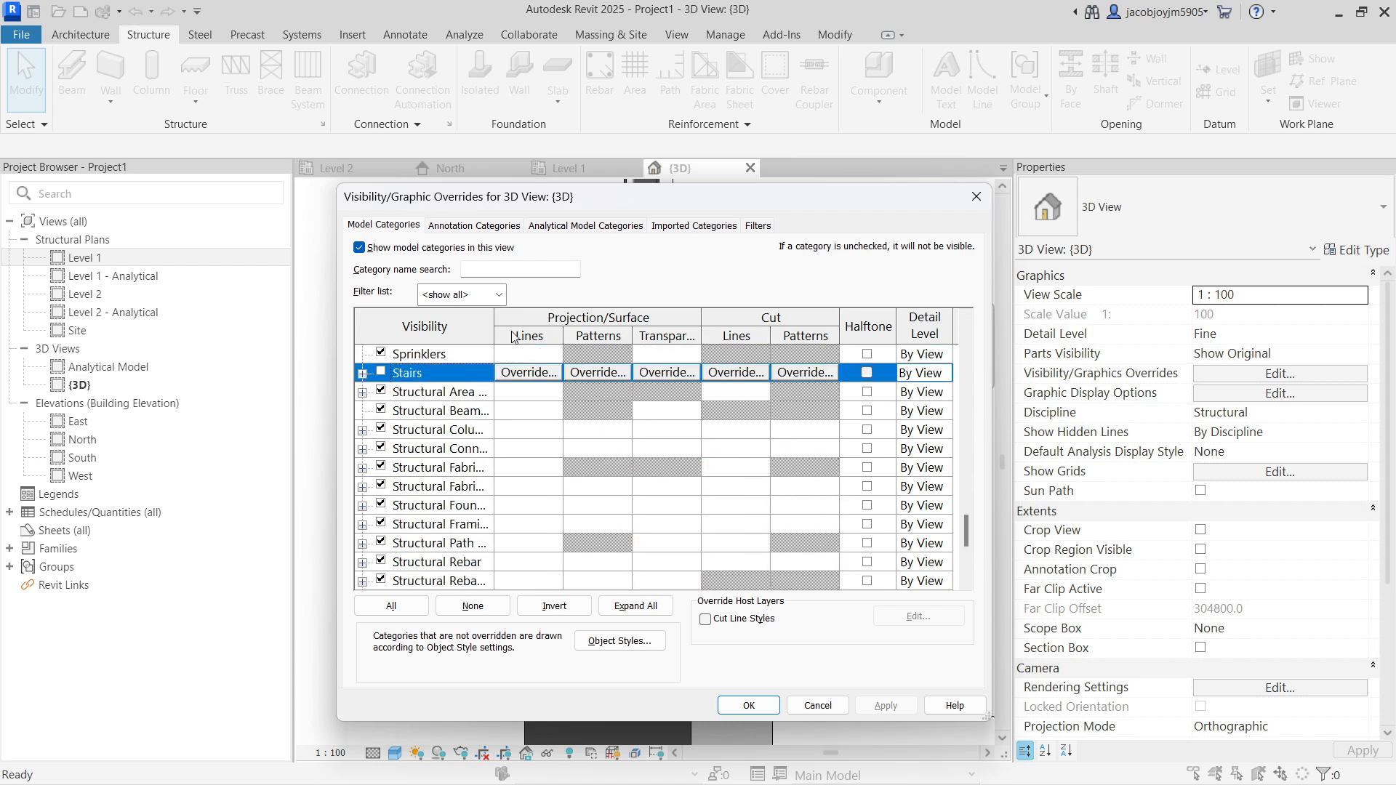
{"action": "left_click_drag", "start_coordinate": [494, 324], "coordinate": [667, 325]}
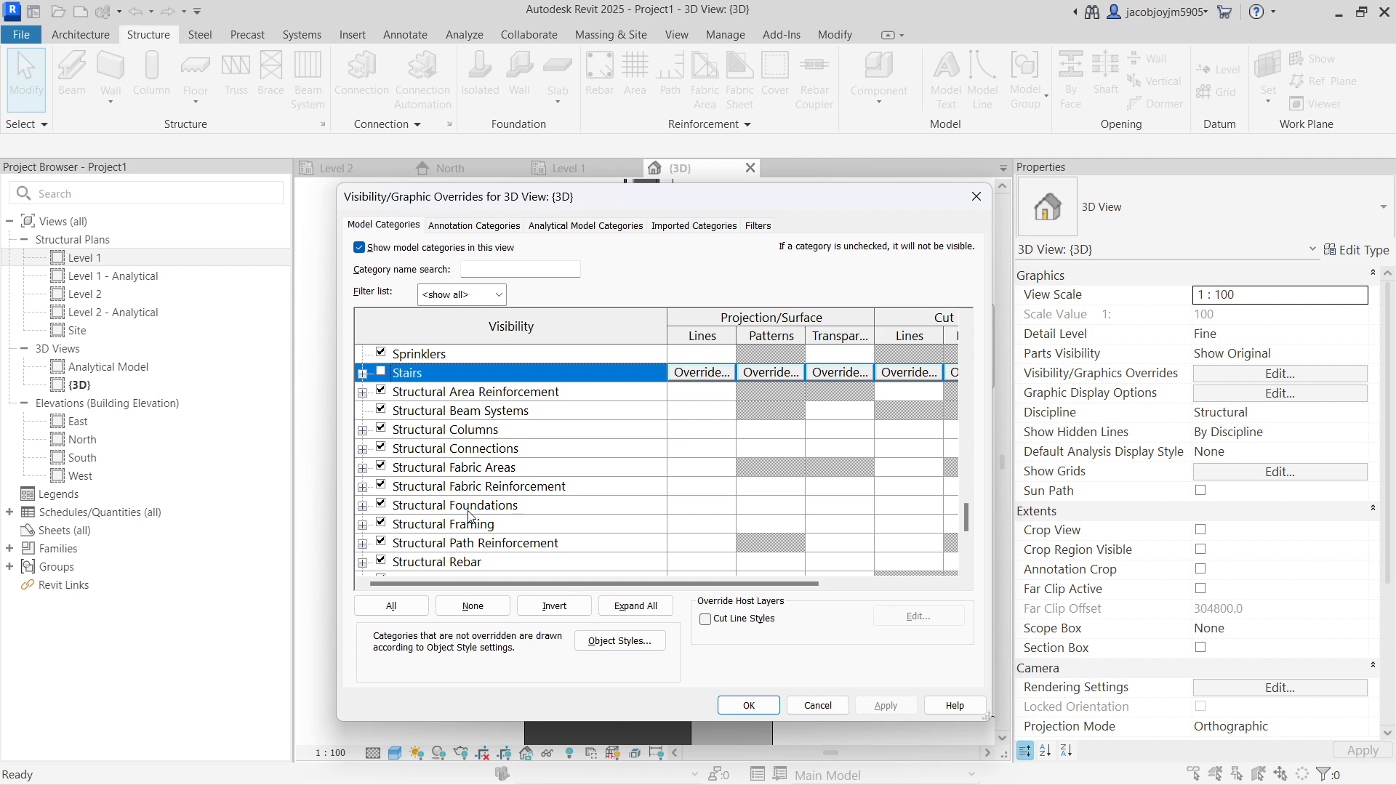
{"action": "left_click", "coordinate": [477, 451]}
{"action": "left_click", "coordinate": [363, 449]}
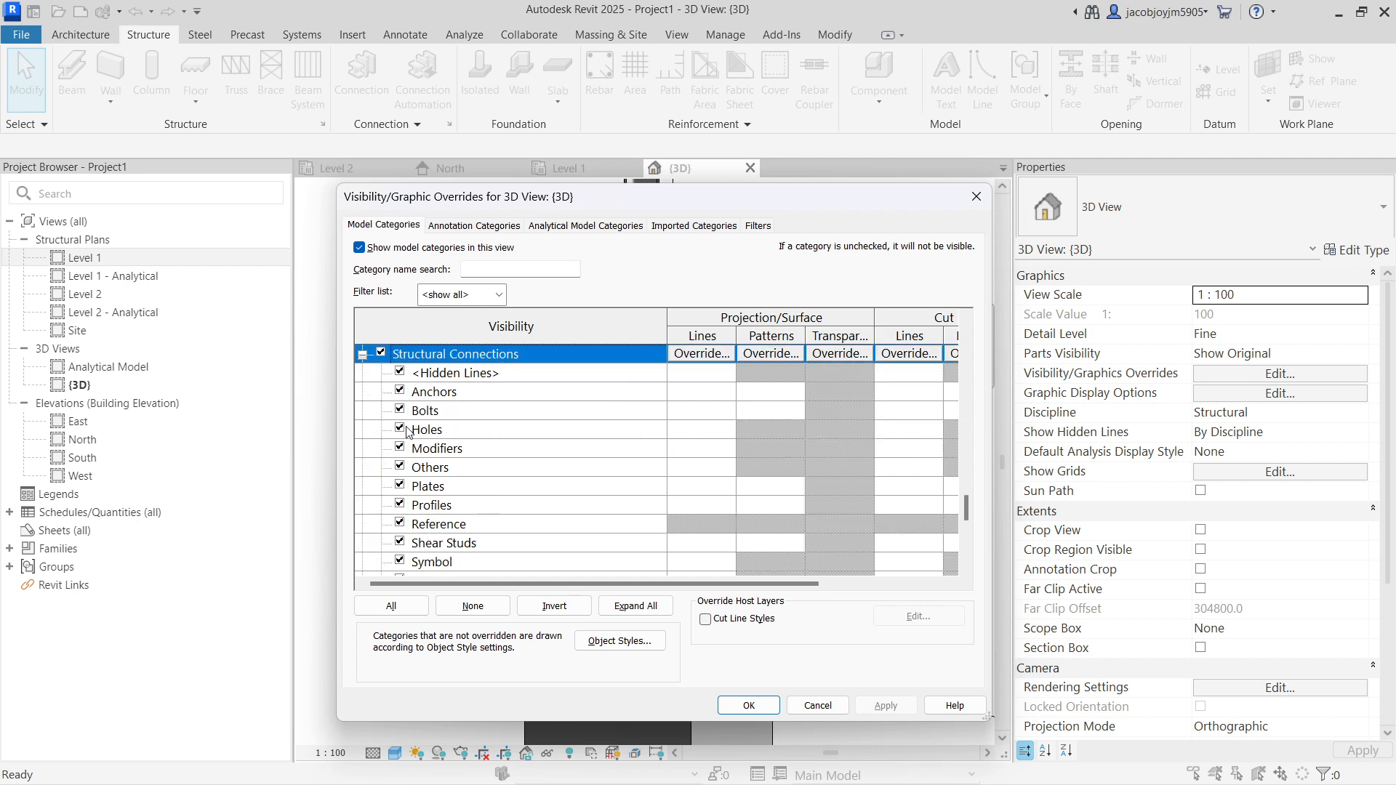
{"action": "scroll", "coordinate": [449, 499], "scroll_direction": "down", "scroll_amount": 1}
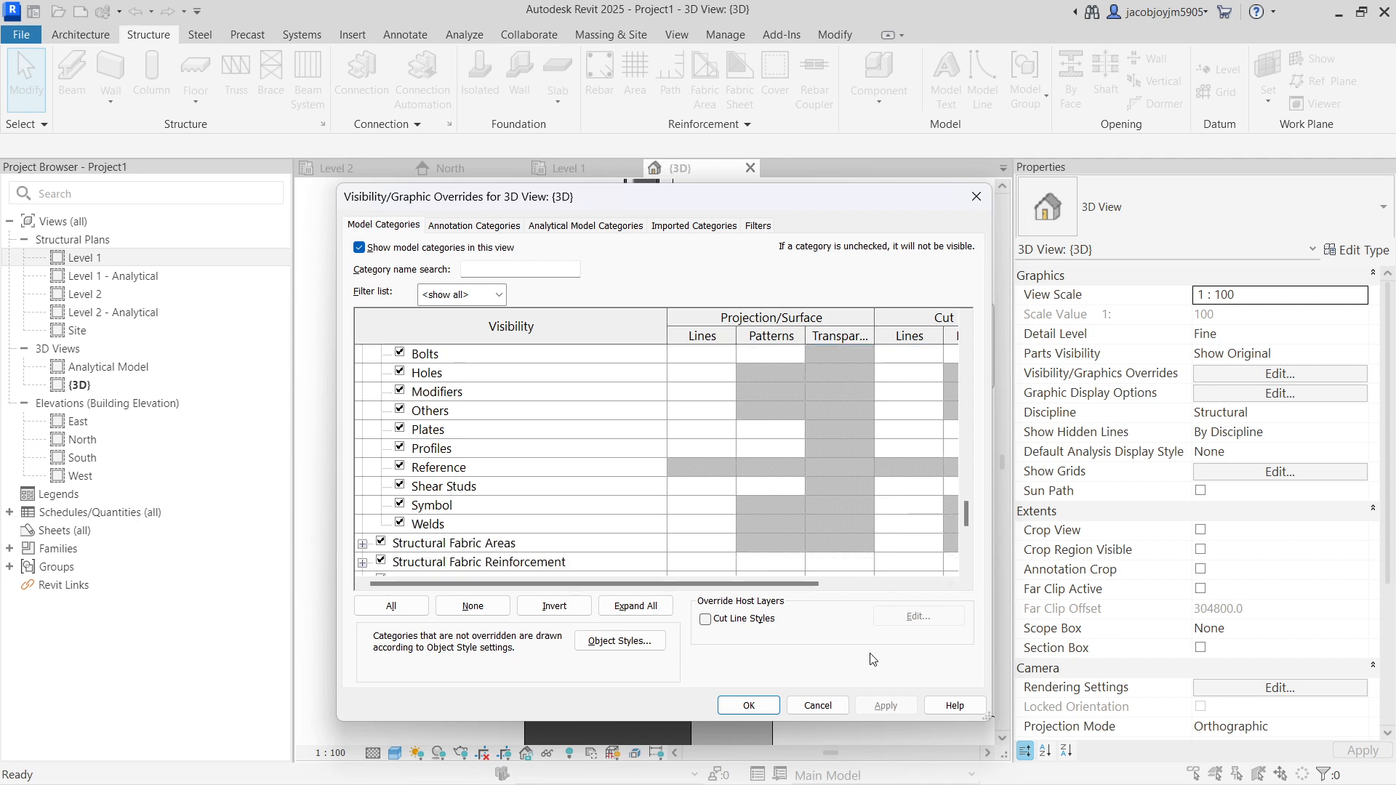
{"action": "left_click", "coordinate": [769, 702]}
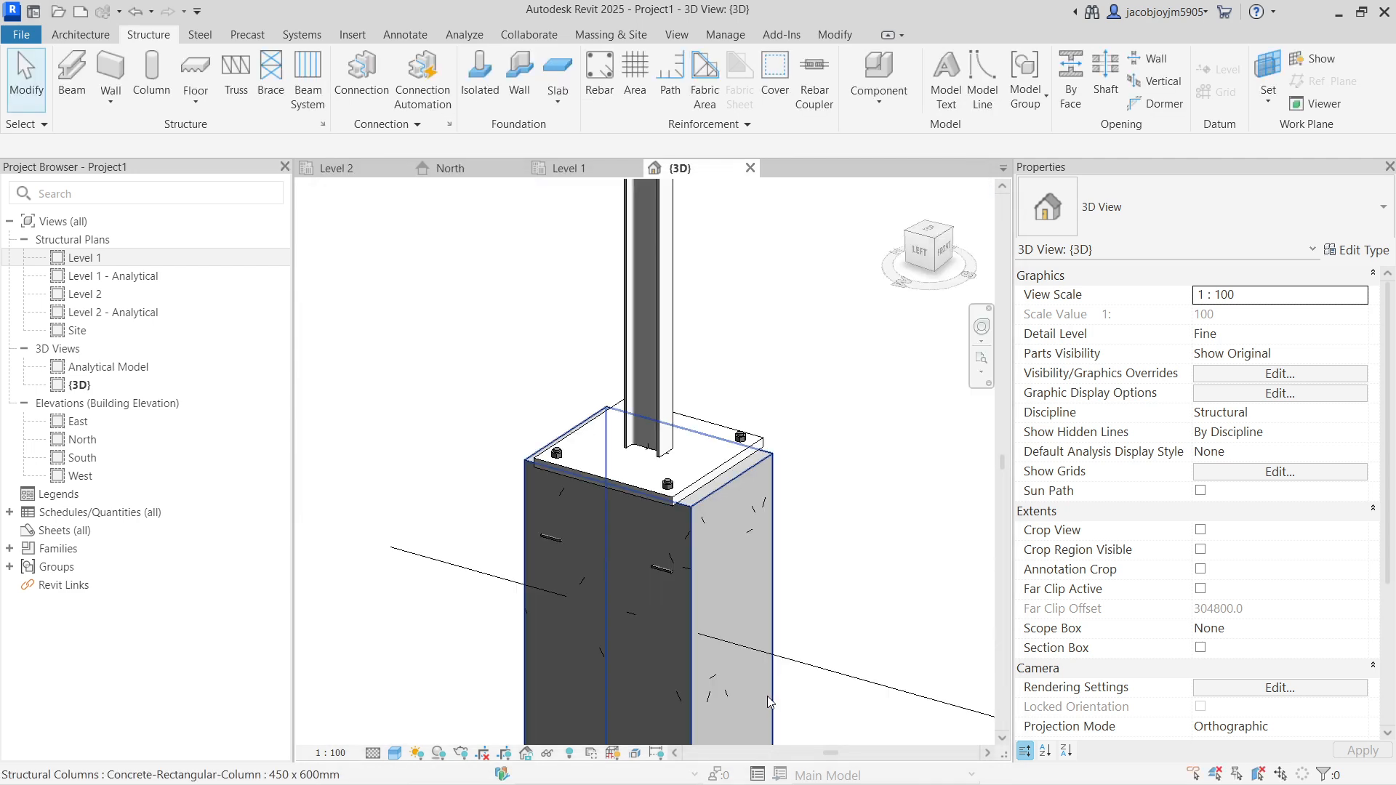
Open the type parameters of the base plate connection between the two columns for editing
{"action": "left_click", "coordinate": [771, 469]}
{"action": "middle_click_drag", "start_coordinate": [771, 469], "coordinate": [634, 511], "text": "shift"}
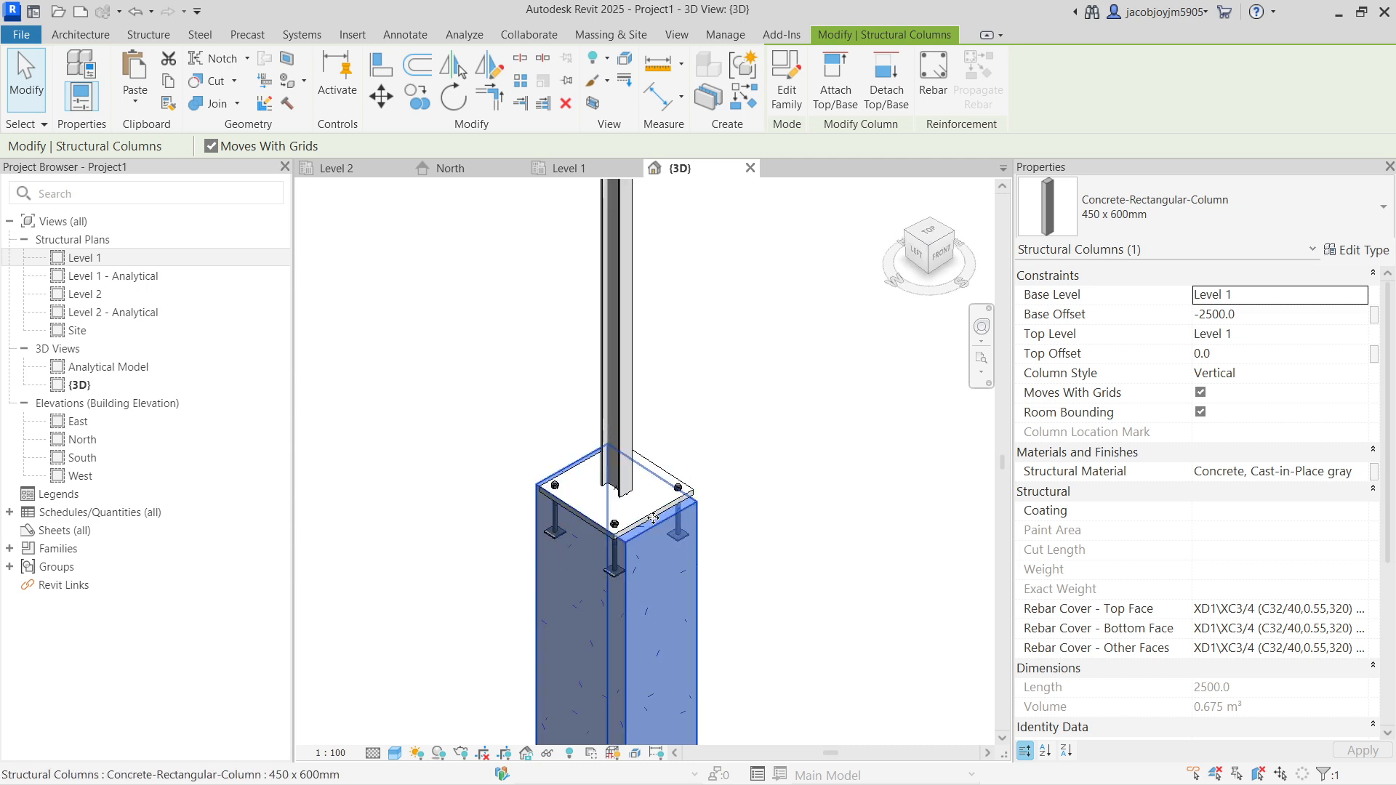
{"action": "left_click", "coordinate": [655, 503]}
{"action": "key", "text": "Escape"}
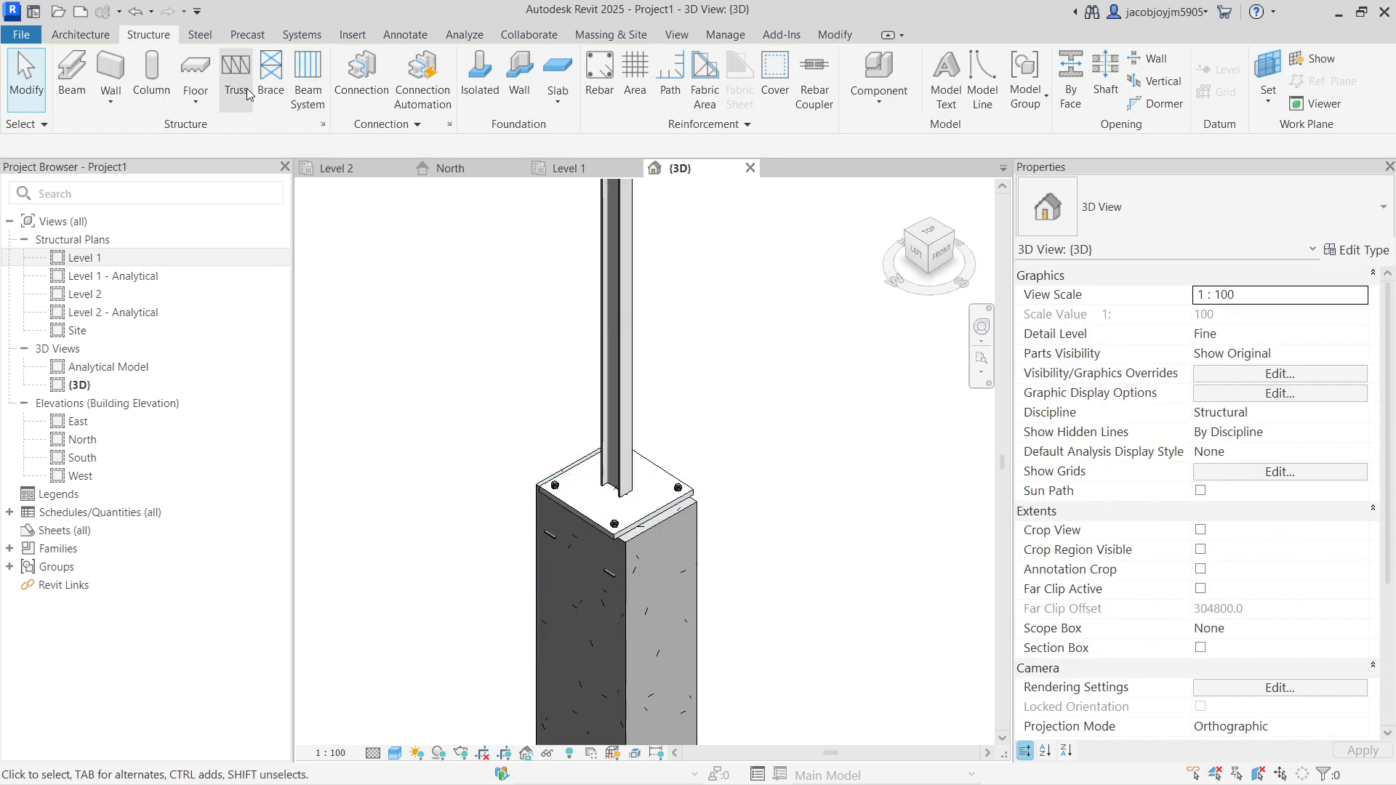
{"action": "left_click", "coordinate": [586, 474]}
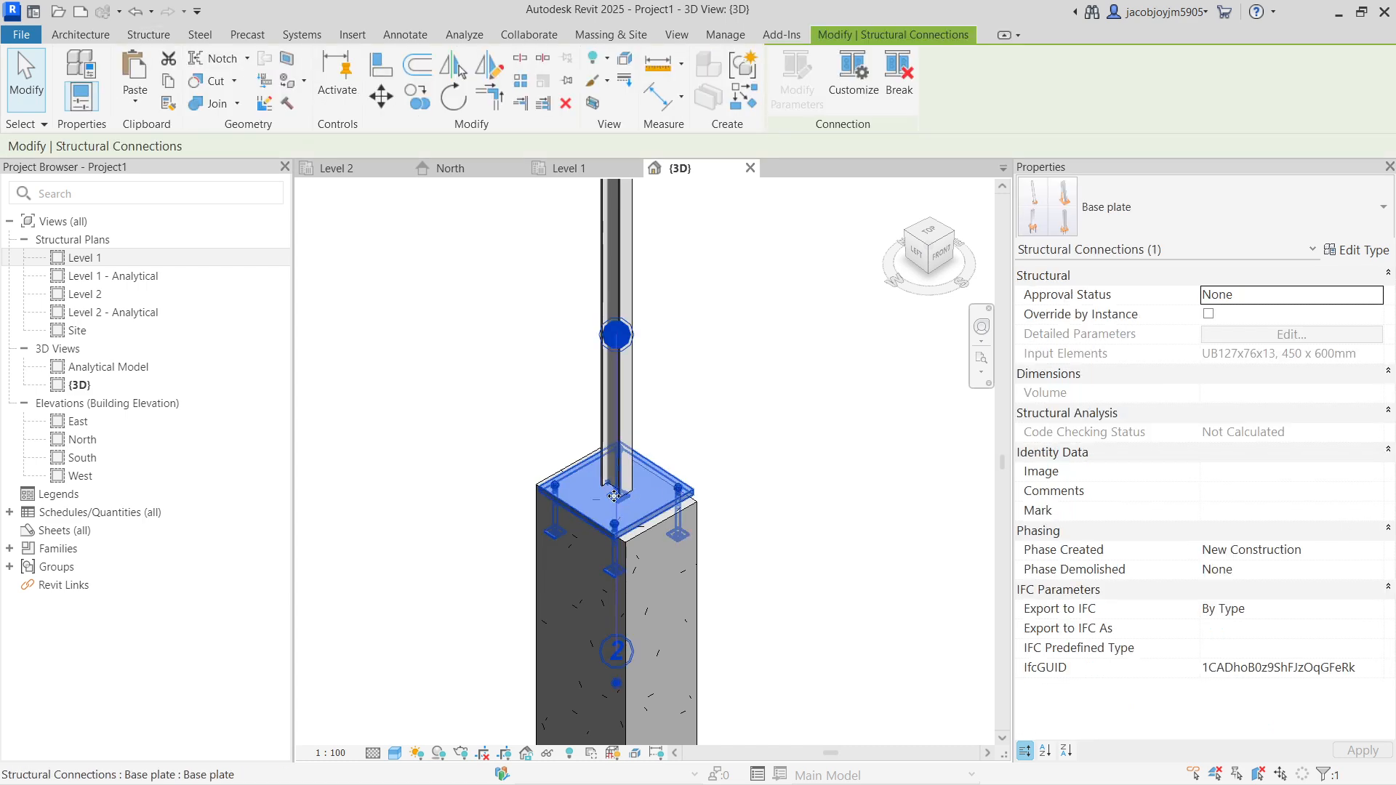
{"action": "left_click", "coordinate": [1362, 250]}
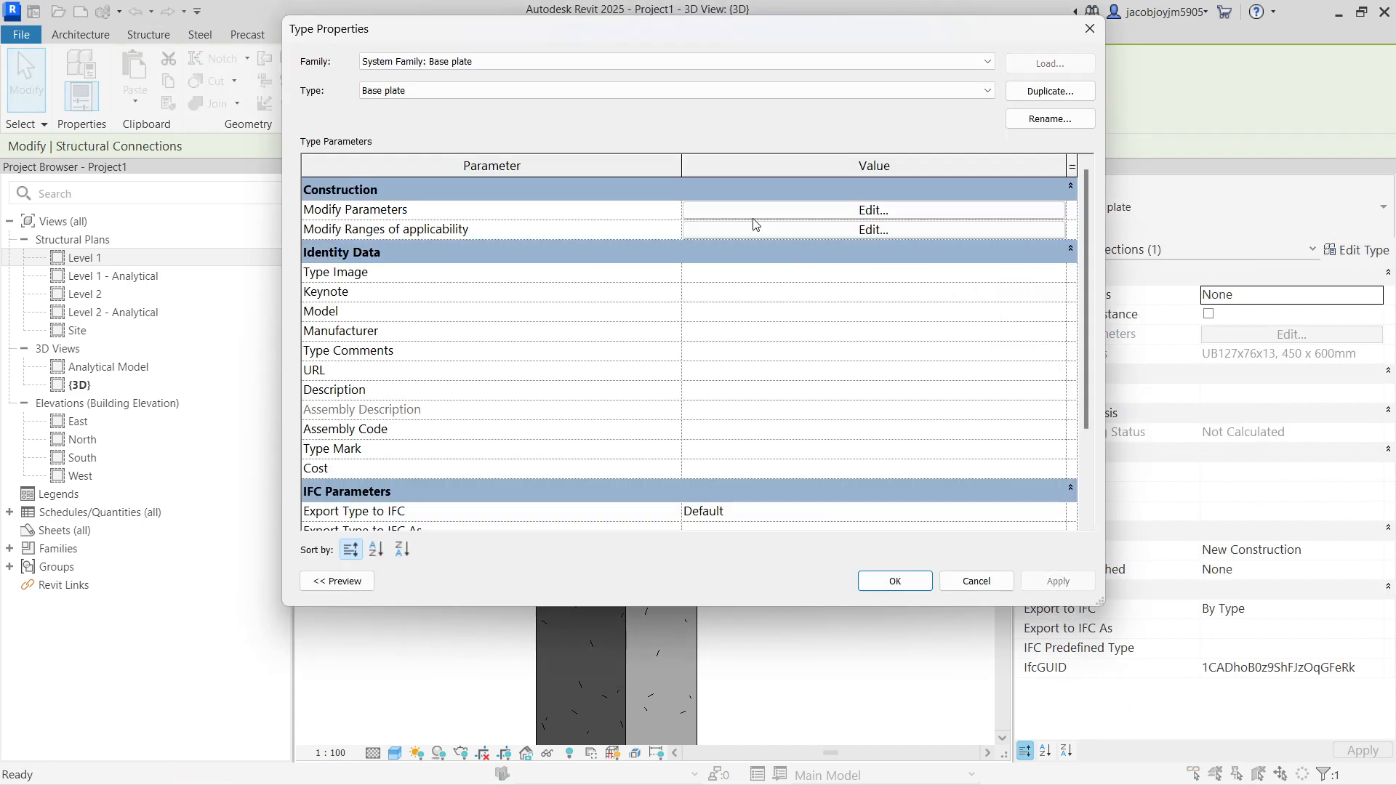
{"action": "left_click", "coordinate": [798, 209]}
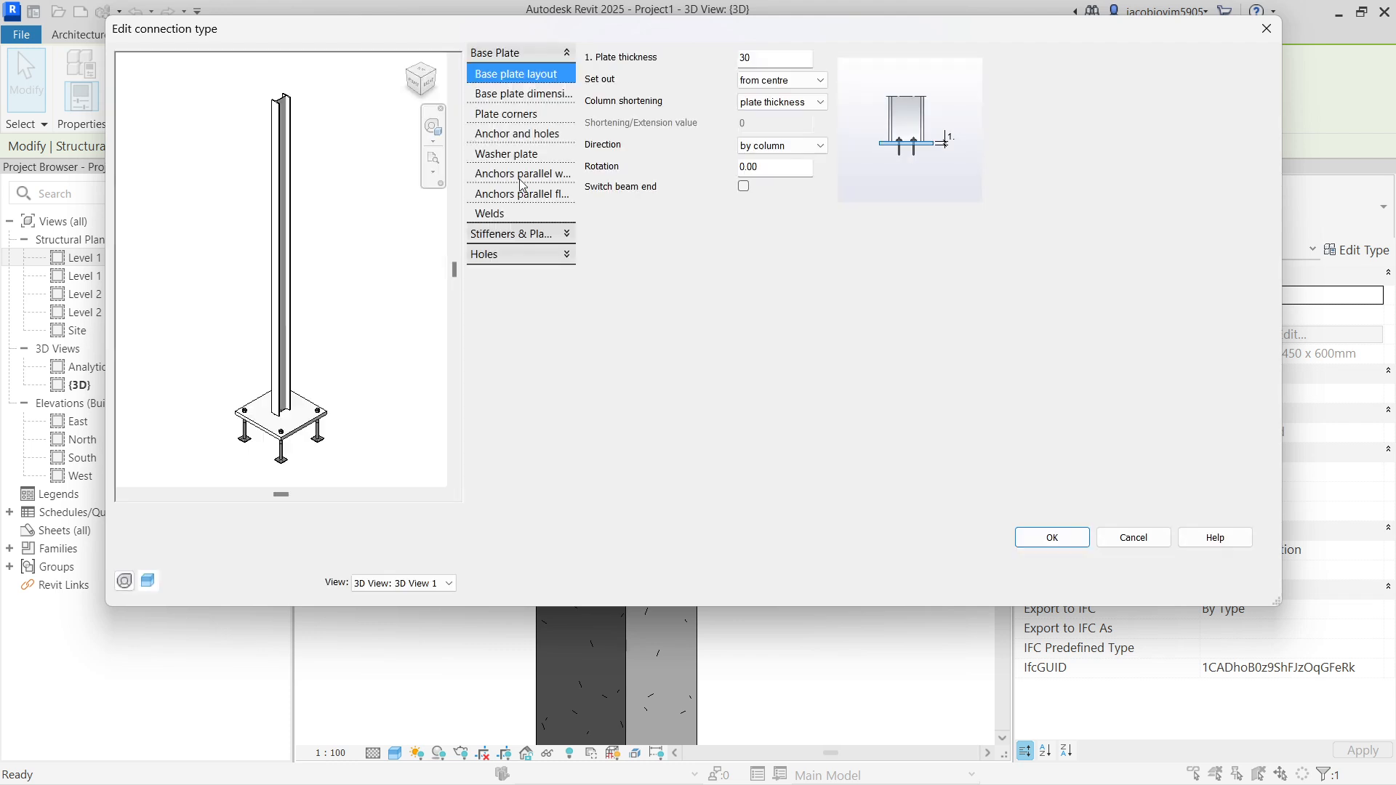
Review the base plate's layout, dimensions, plate corners, and anchor and hole settings
{"action": "left_click", "coordinate": [531, 99]}
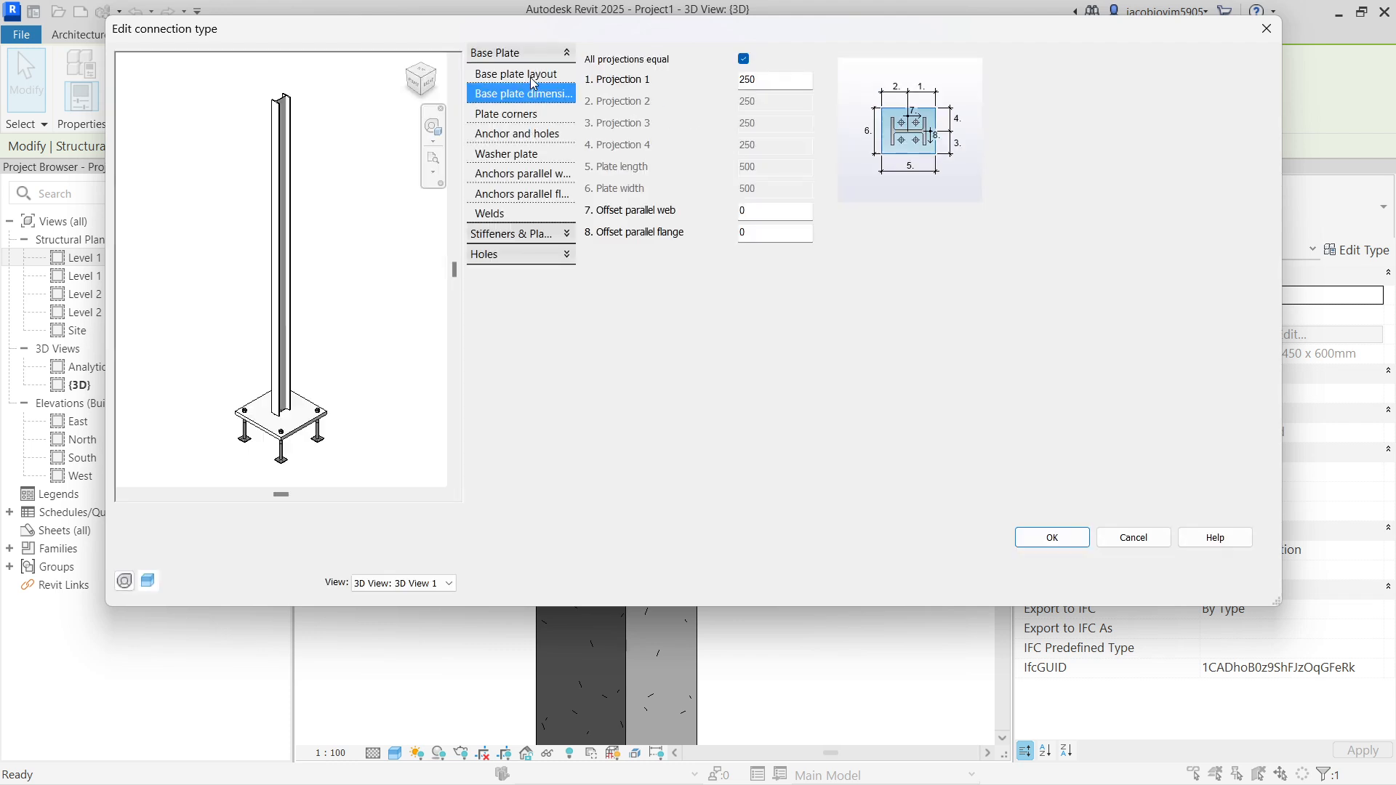
{"action": "left_click", "coordinate": [529, 75]}
{"action": "left_click", "coordinate": [533, 95]}
{"action": "left_click", "coordinate": [687, 82]}
{"action": "left_click", "coordinate": [539, 76]}
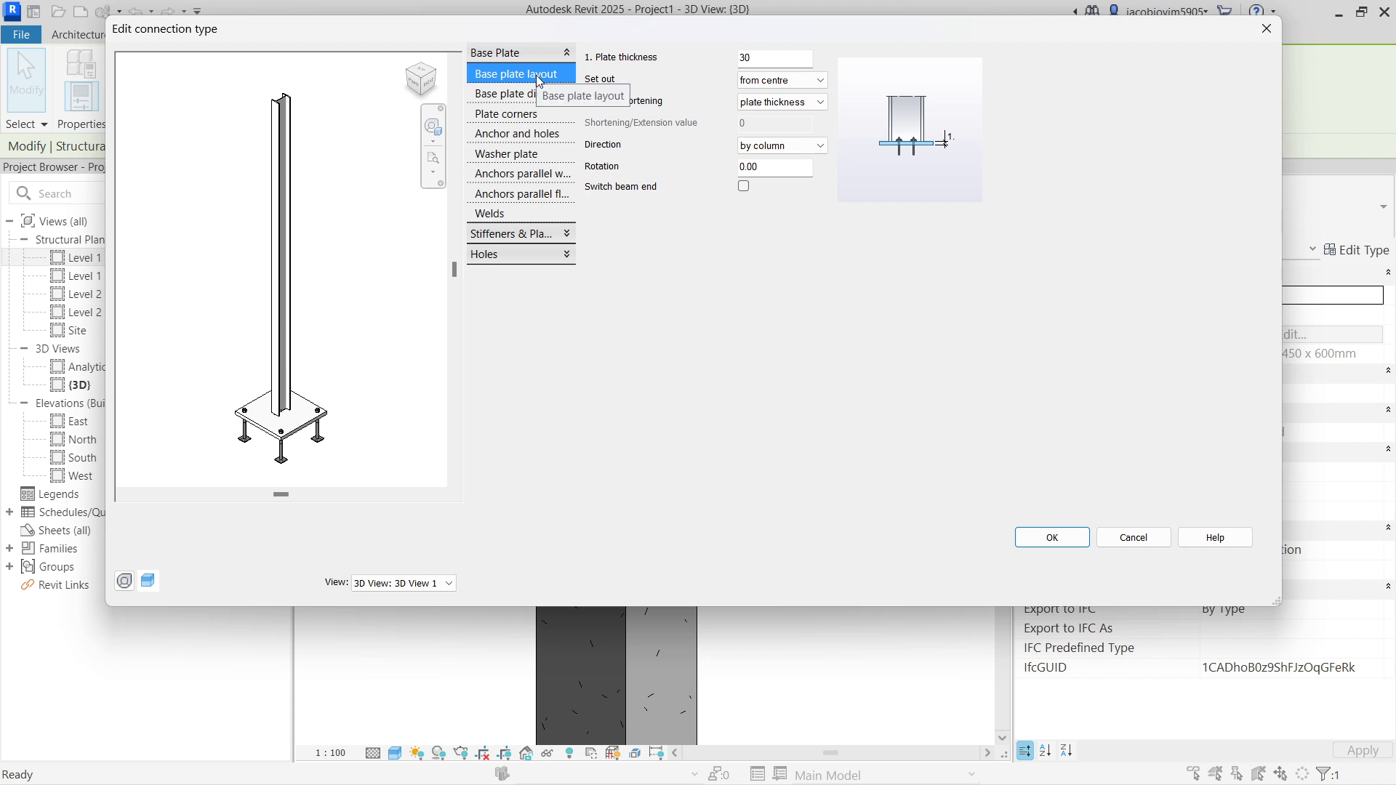
{"action": "left_click", "coordinate": [510, 120]}
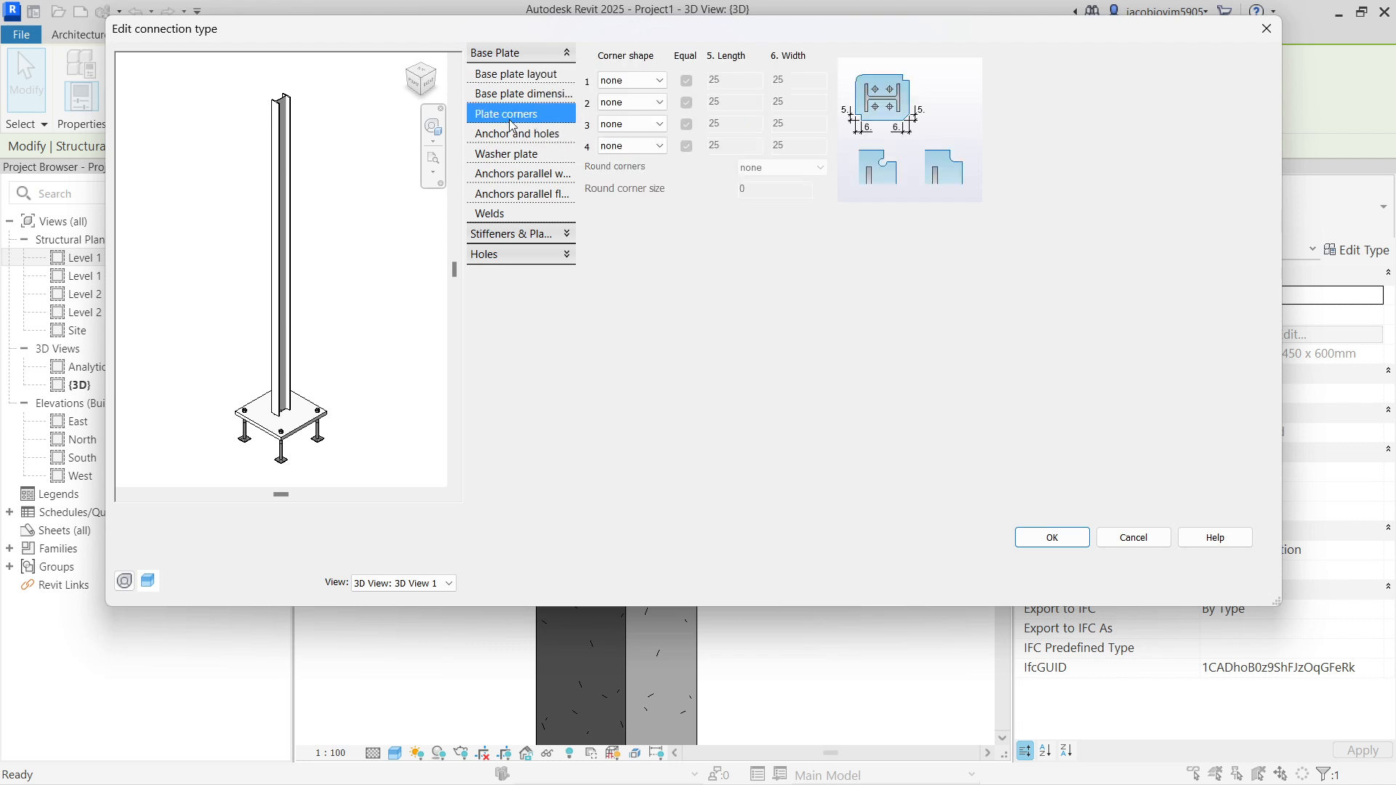
{"action": "left_click", "coordinate": [513, 134]}
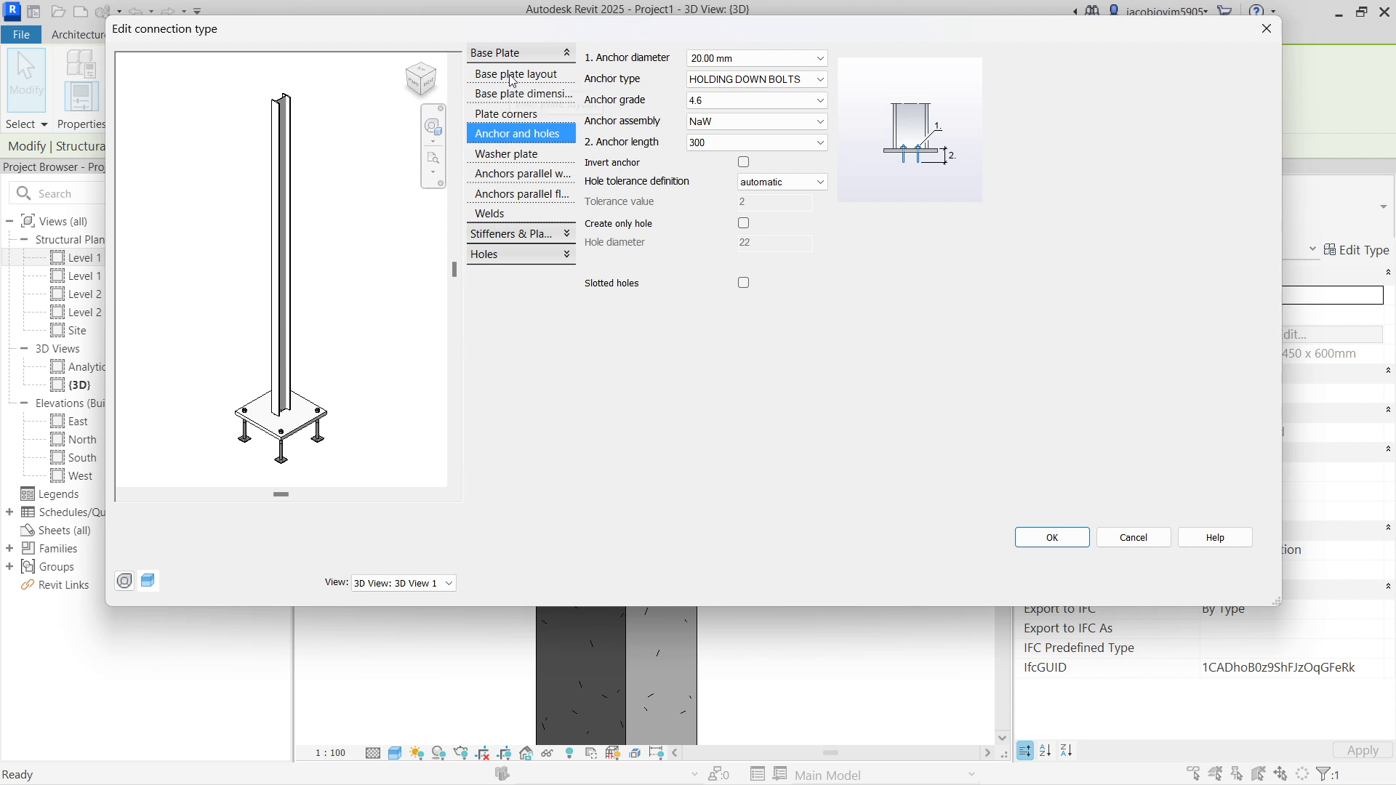
Set the base plate's Projection 1 to 150 with all projections kept equal
{"action": "left_click", "coordinate": [518, 94]}
{"action": "double_click", "coordinate": [770, 80]}
{"action": "type", "text": "150"}
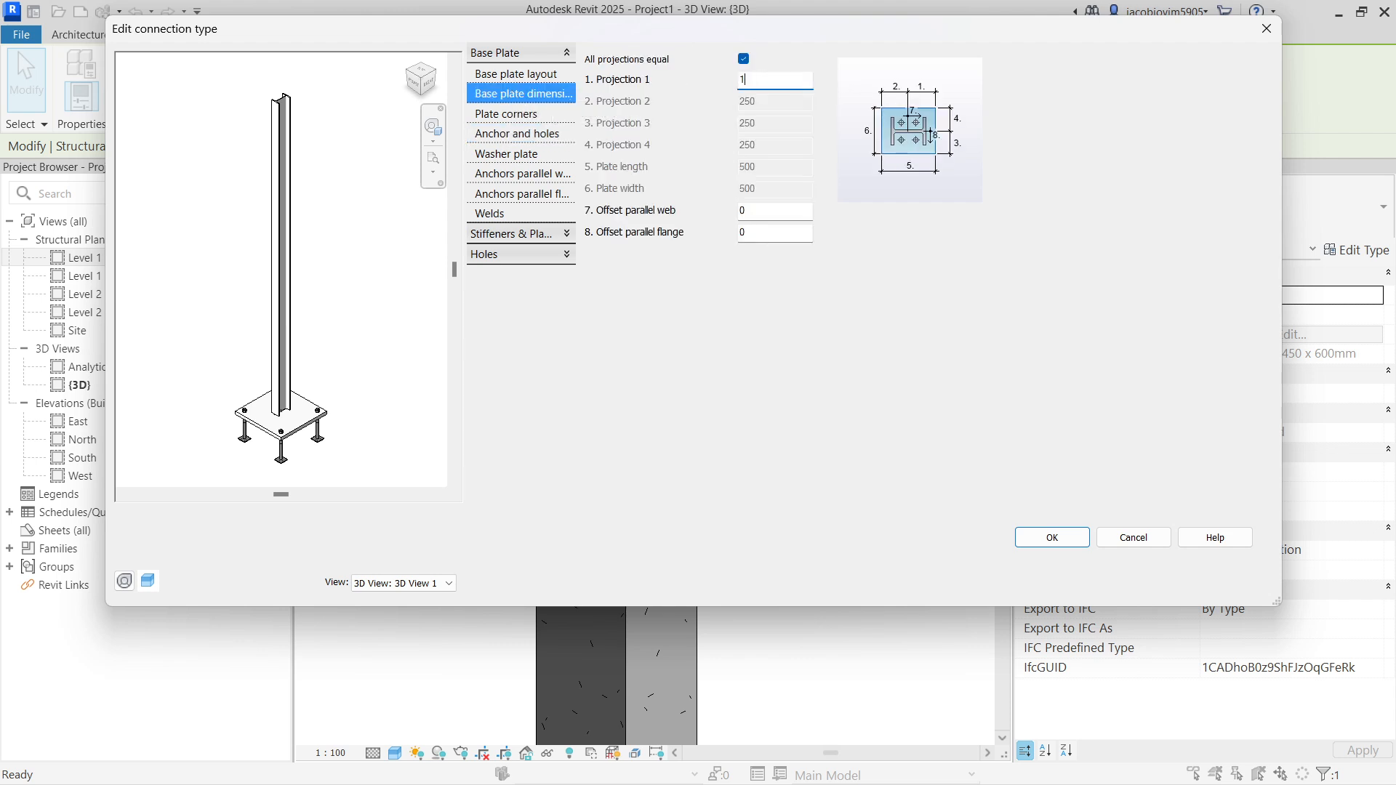
{"action": "left_click", "coordinate": [764, 209]}
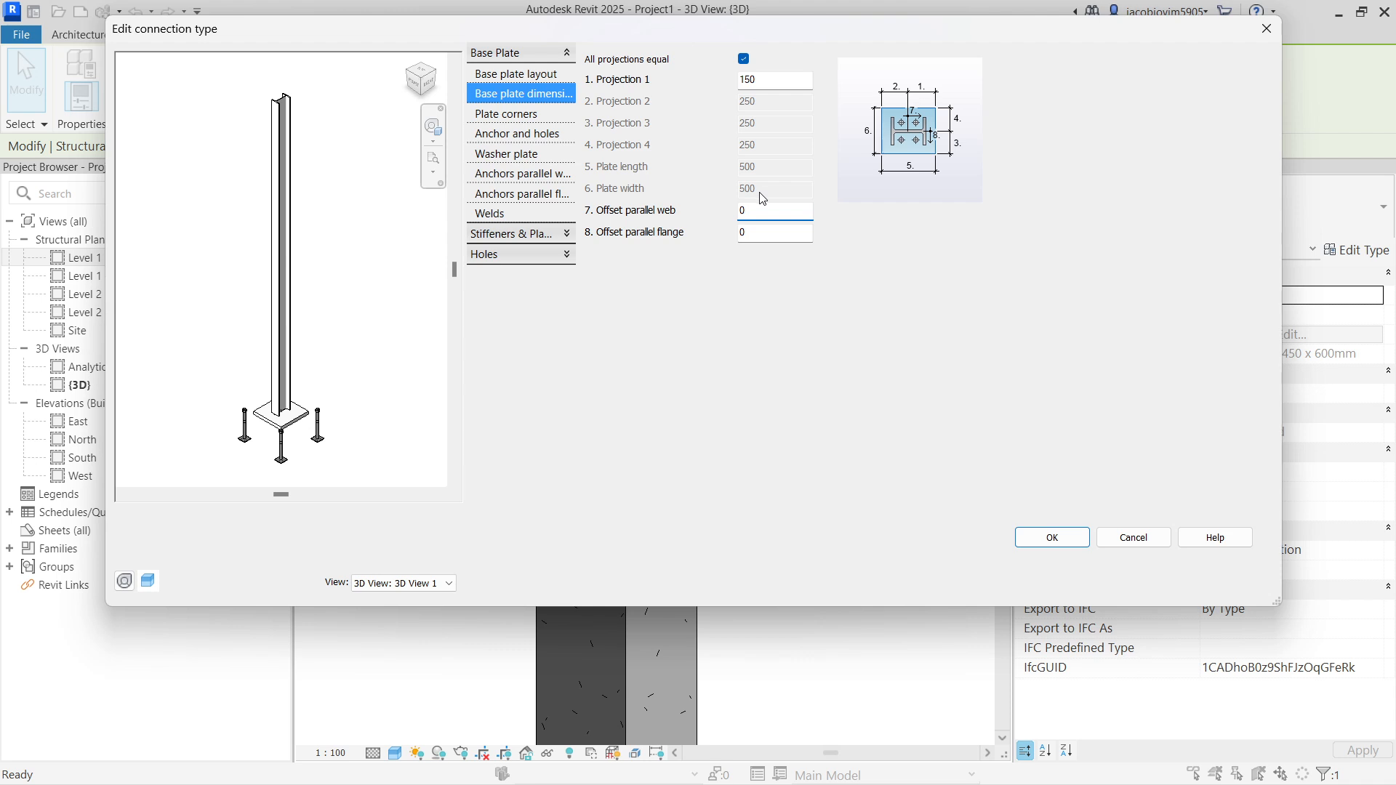
Set the intermediate distance of the anchors parallel to the web to 200
{"action": "left_click", "coordinate": [537, 118]}
{"action": "left_click", "coordinate": [538, 138]}
{"action": "left_click", "coordinate": [538, 155]}
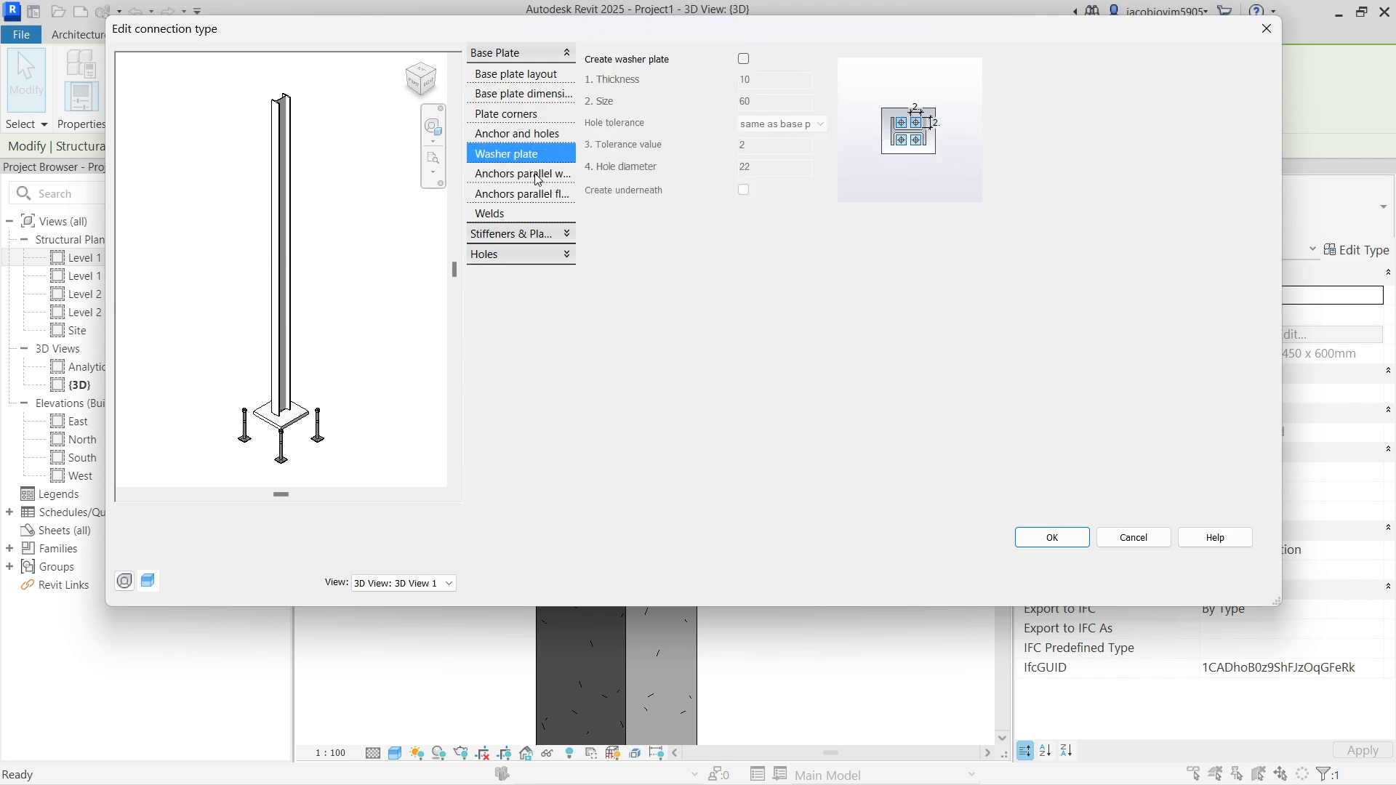
{"action": "left_click", "coordinate": [539, 174]}
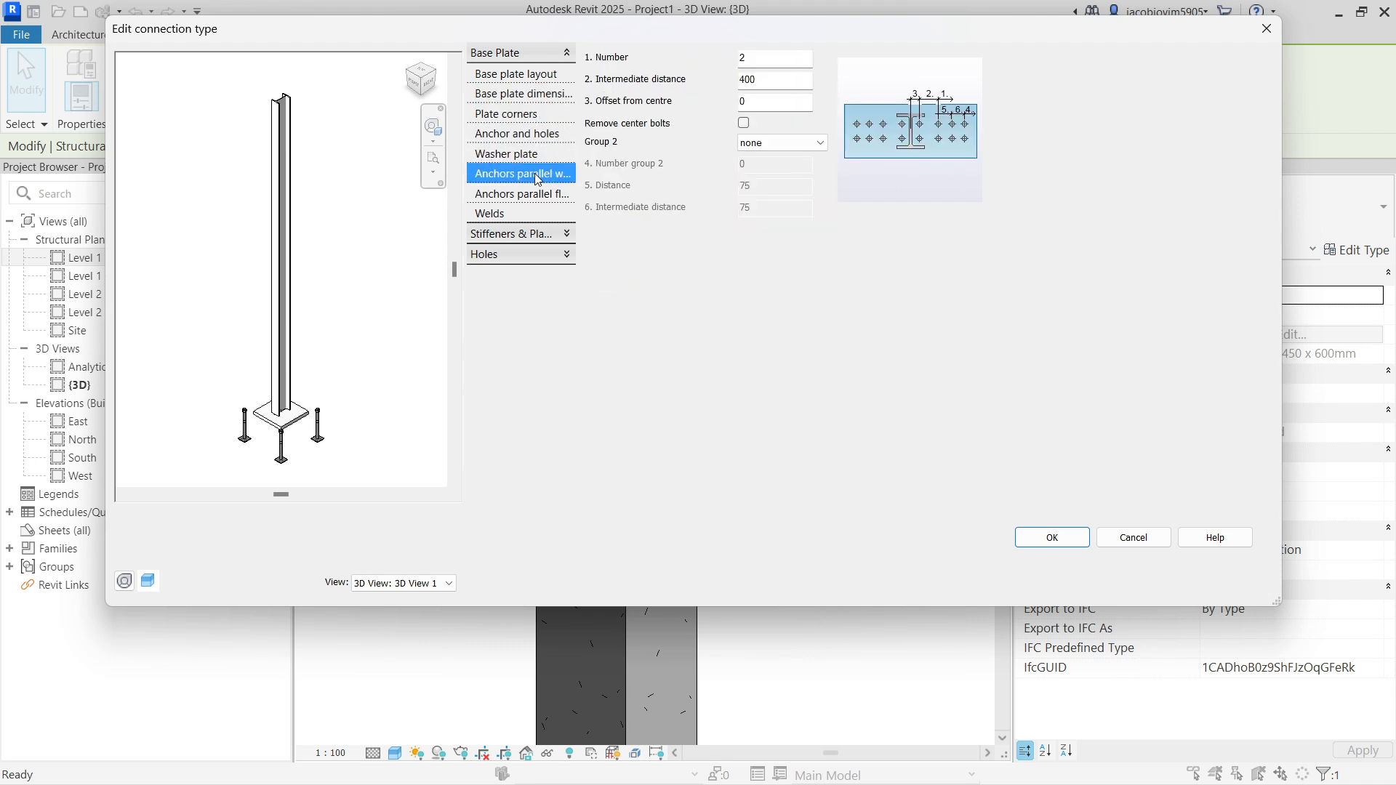
{"action": "double_click", "coordinate": [759, 81]}
{"action": "type", "text": "200"}
{"action": "left_click", "coordinate": [790, 64]}
{"action": "scroll", "coordinate": [266, 446], "scroll_direction": "up", "scroll_amount": 3}
{"action": "scroll", "coordinate": [338, 444], "scroll_direction": "up", "scroll_amount": 5}
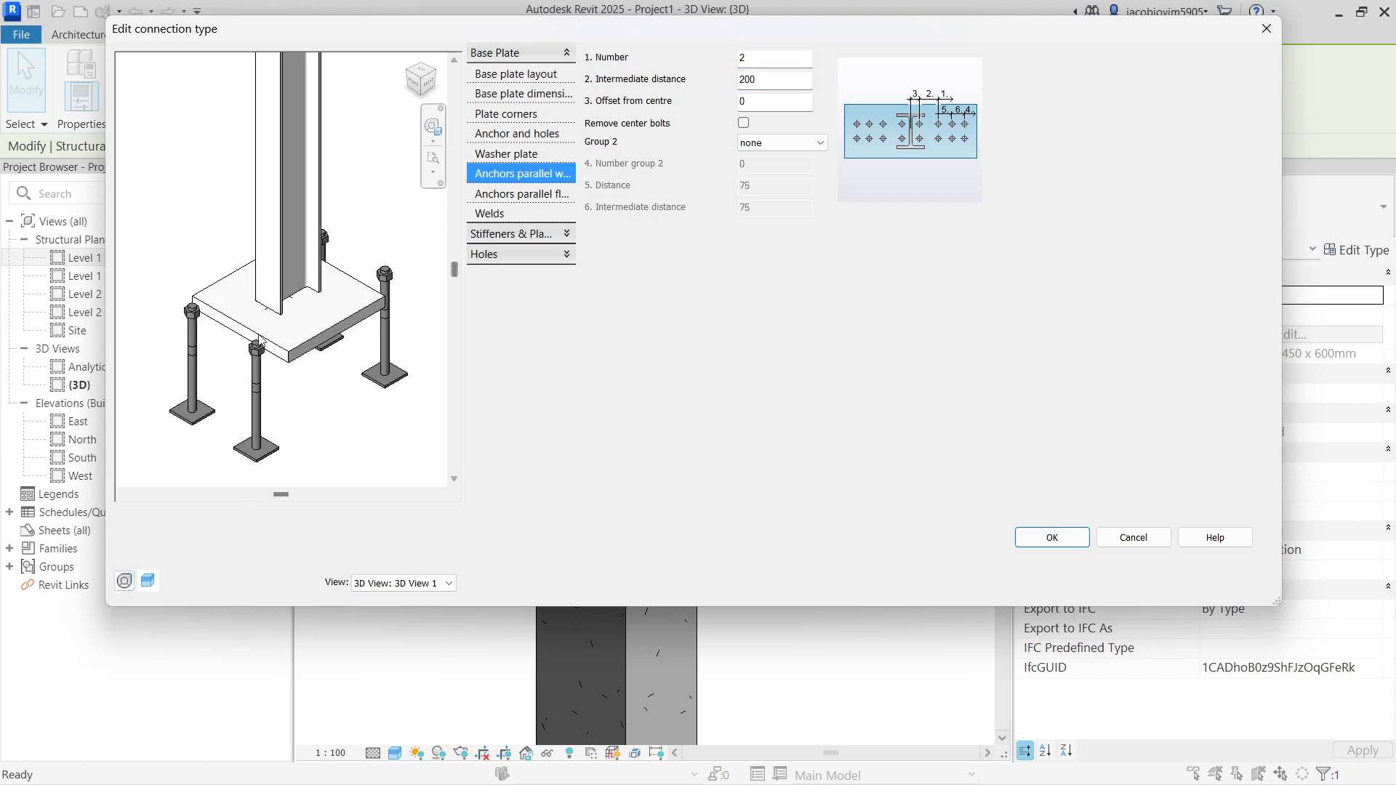
Set the intermediate distance of the anchors parallel to the web to 100
{"action": "double_click", "coordinate": [788, 78]}
{"action": "type", "text": "100"}
{"action": "left_click", "coordinate": [775, 56]}
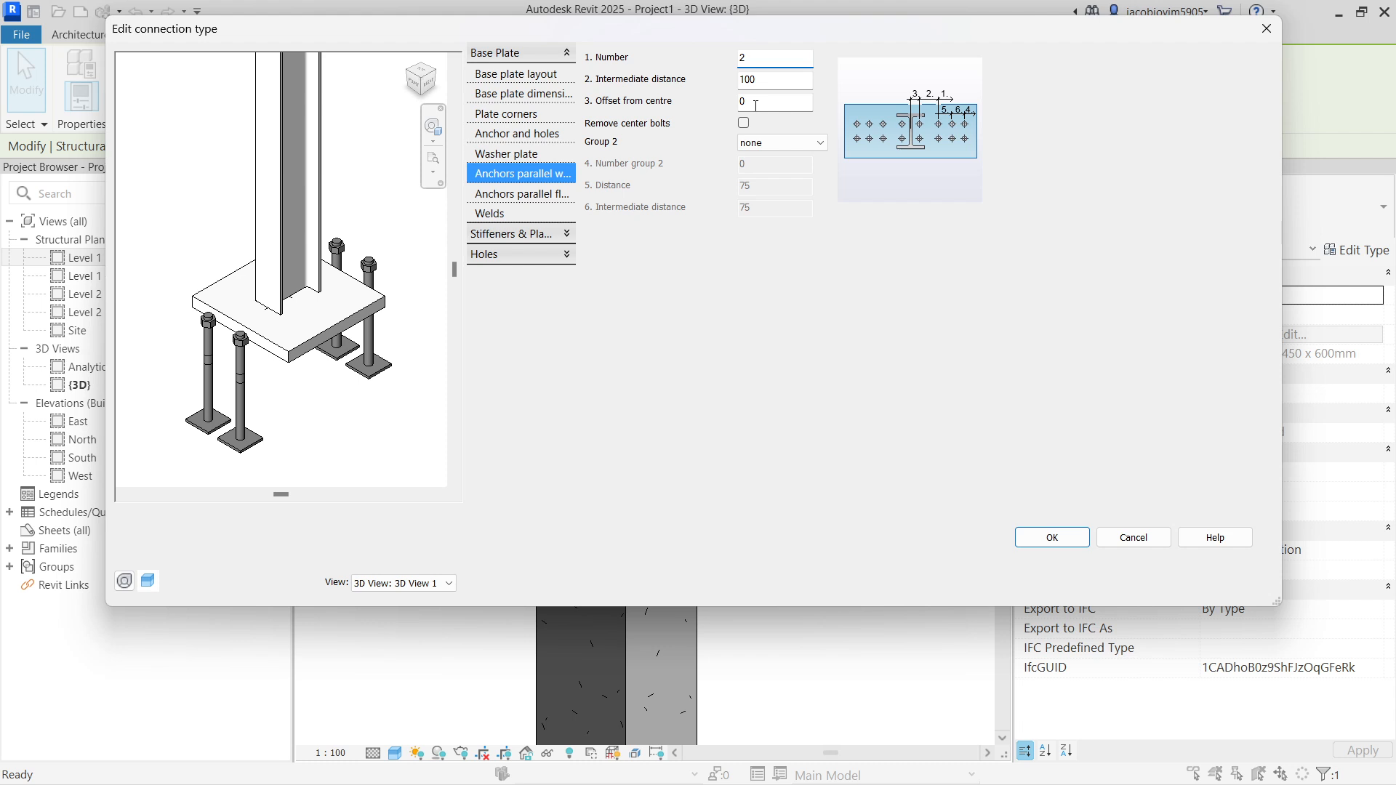
Set the intermediate distance of the anchors parallel to the flange to 200 and accept the base plate type changes
{"action": "left_click", "coordinate": [534, 156]}
{"action": "left_click", "coordinate": [535, 137]}
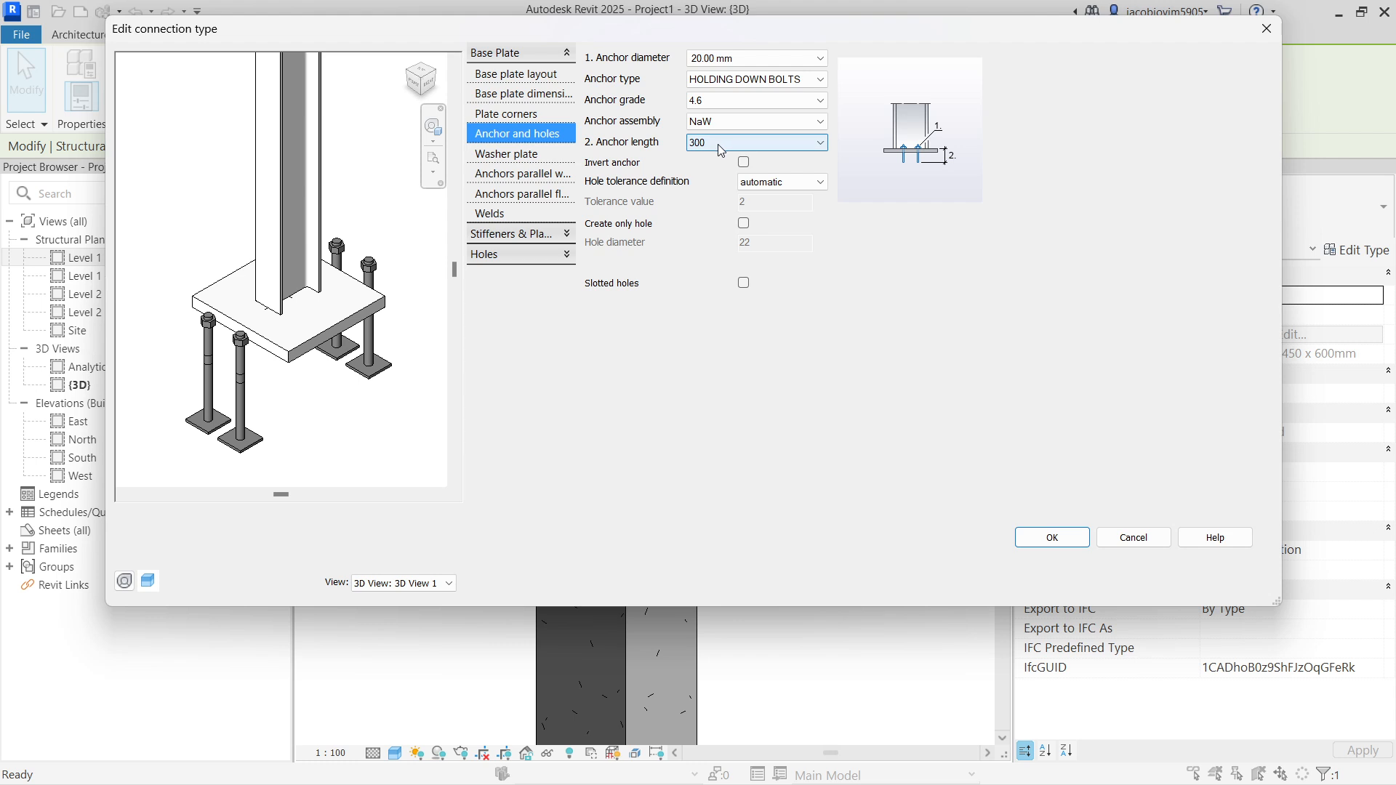
{"action": "left_click", "coordinate": [523, 114]}
{"action": "left_click", "coordinate": [568, 235]}
{"action": "left_click", "coordinate": [561, 271]}
{"action": "left_click", "coordinate": [557, 57]}
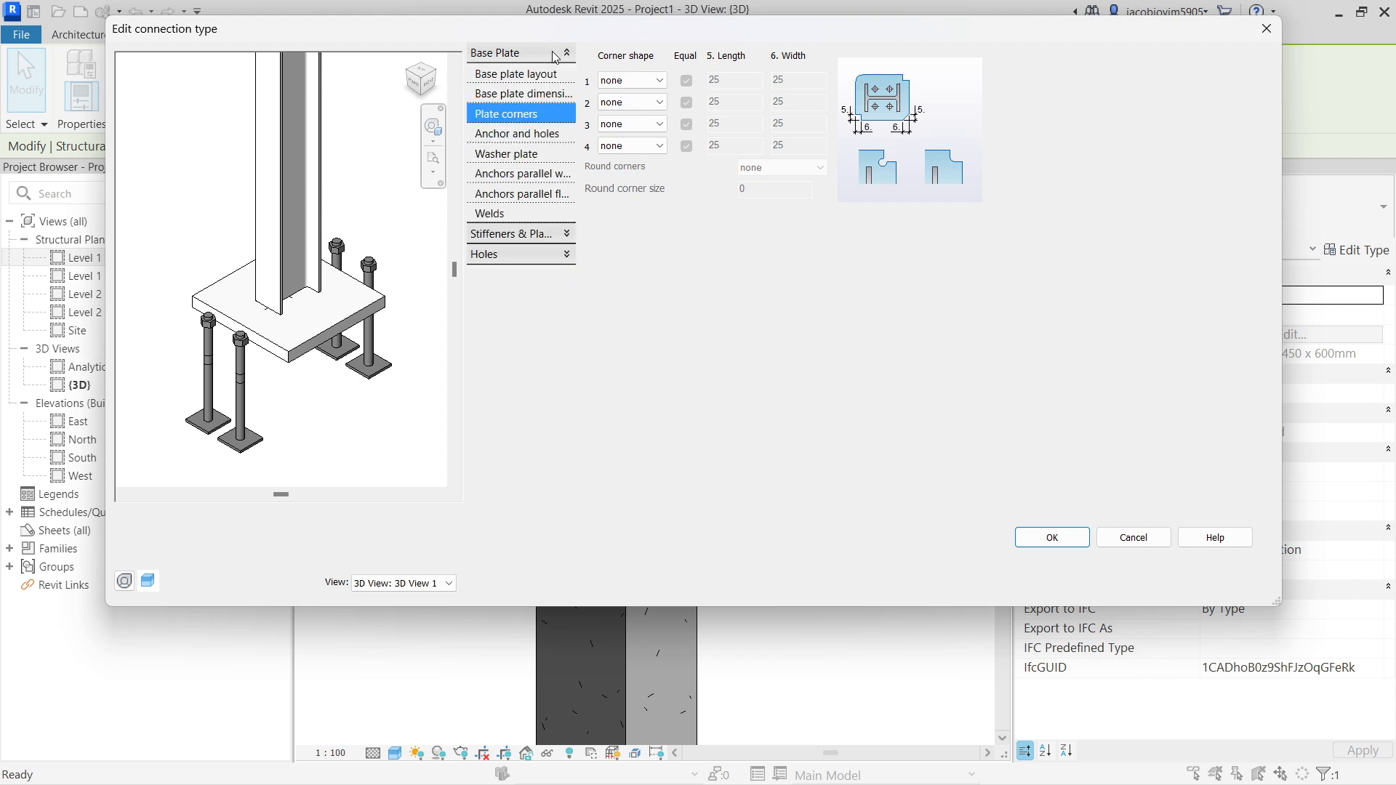
{"action": "left_click", "coordinate": [522, 204]}
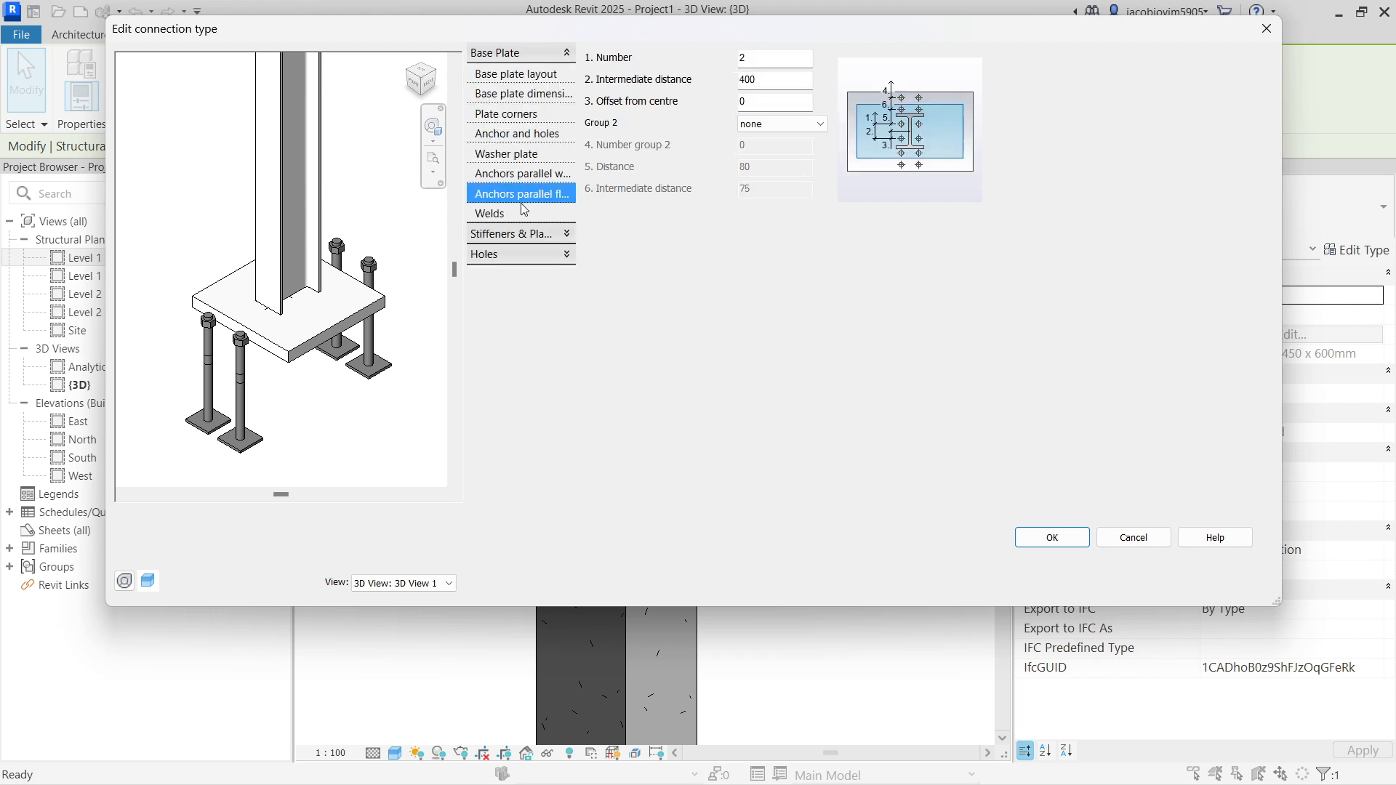
{"action": "double_click", "coordinate": [775, 80]}
{"action": "type", "text": "200"}
{"action": "left_click", "coordinate": [789, 59]}
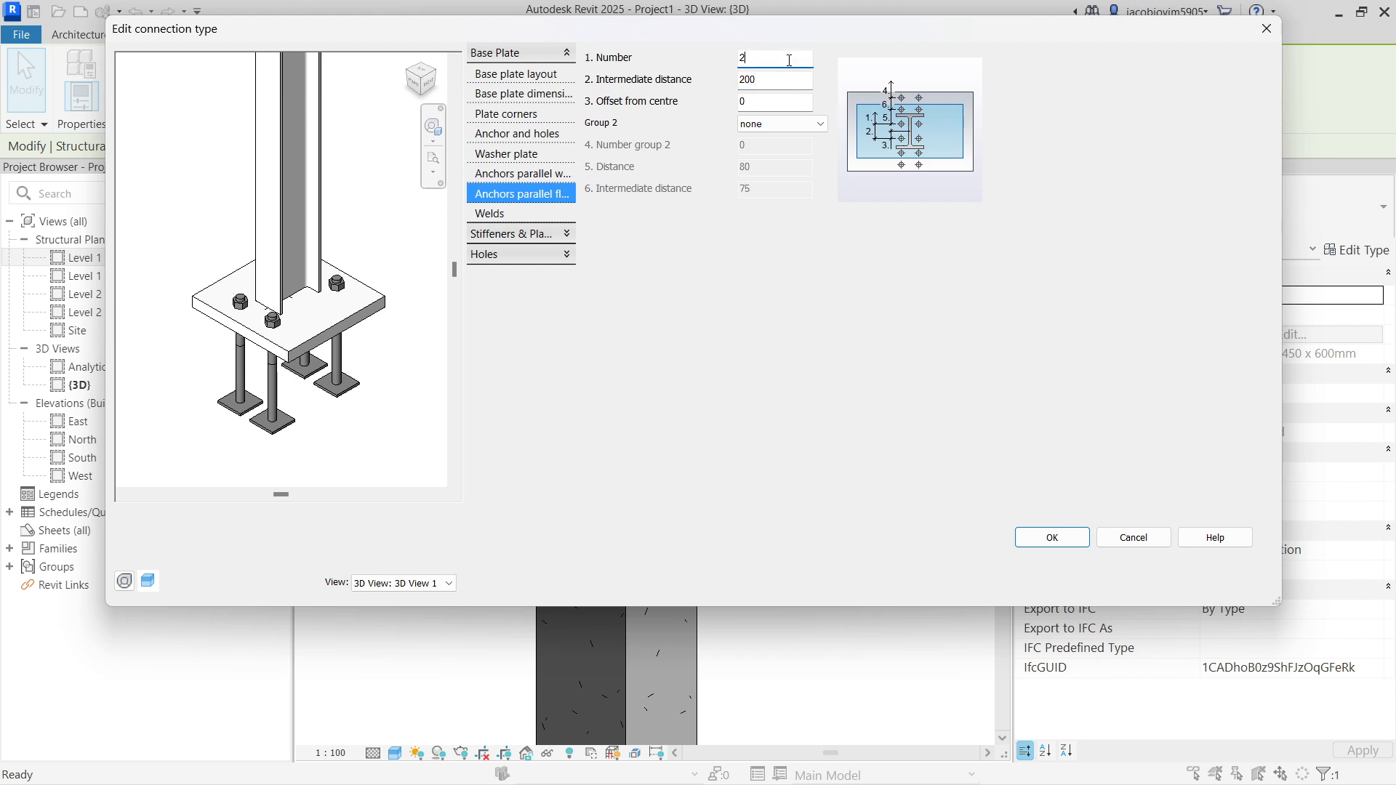
{"action": "left_click", "coordinate": [1069, 538]}
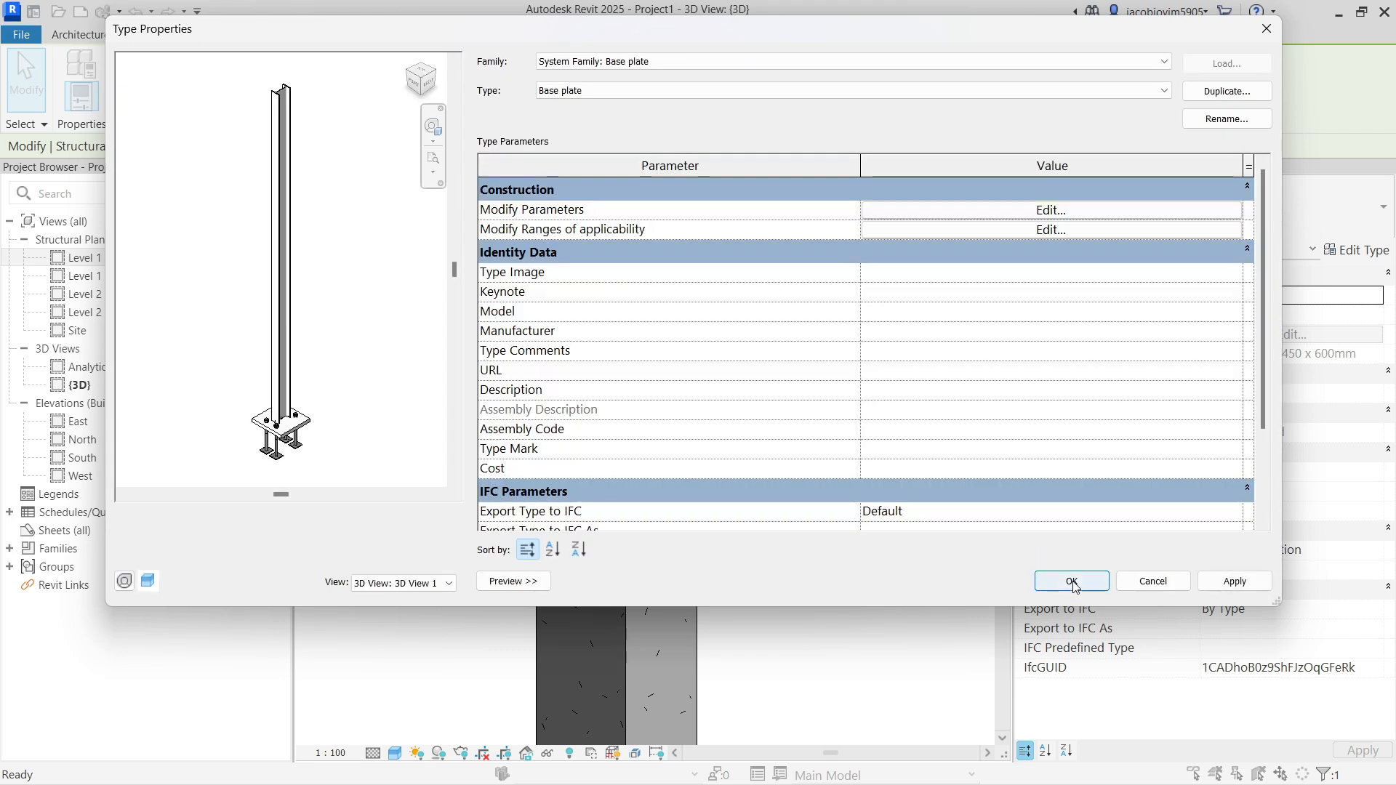
{"action": "left_click", "coordinate": [1072, 582]}
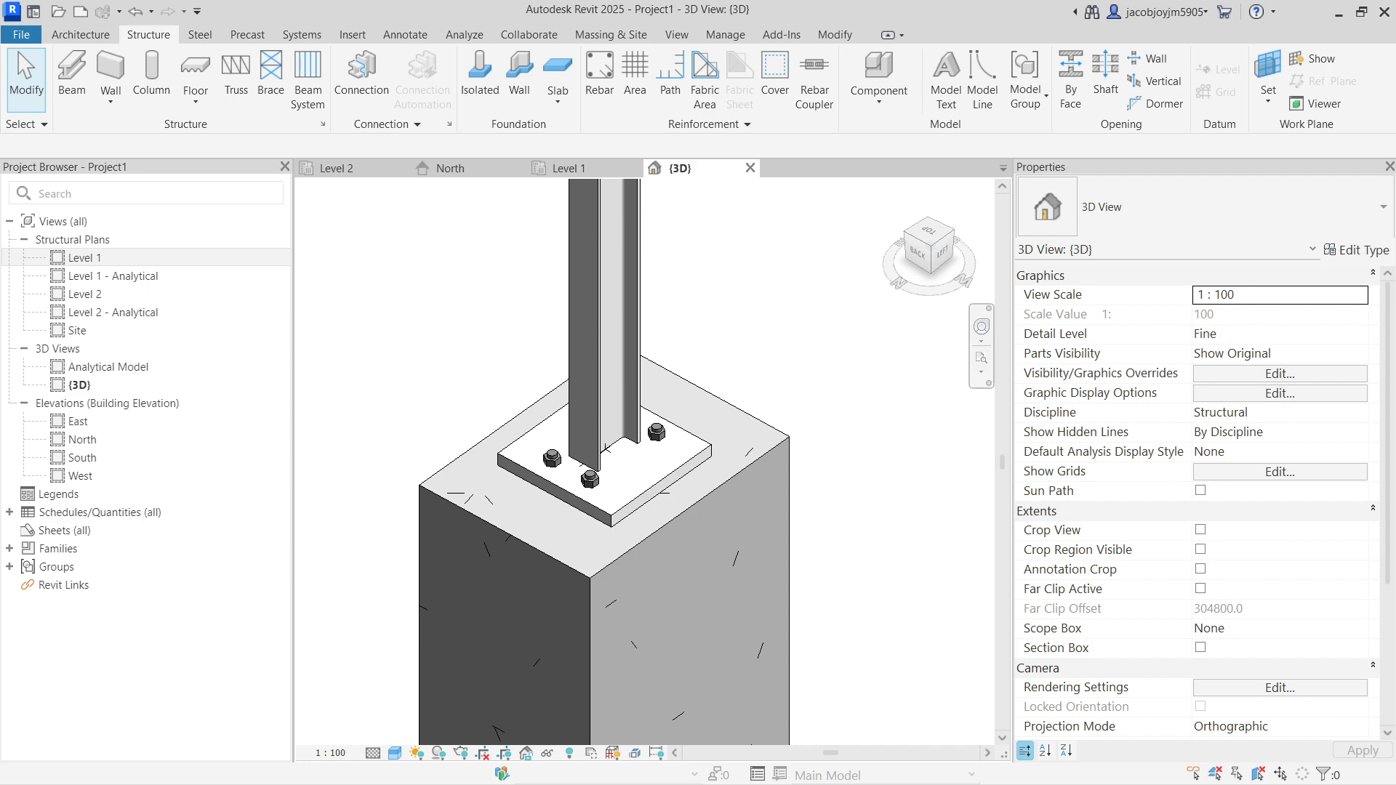
Examine the sample connections in Steel Connection Automation, from apex haunch and base plate to beam-to-column and bracing types
{"action": "left_click_drag", "start_coordinate": [550, 120], "coordinate": [647, 67]}
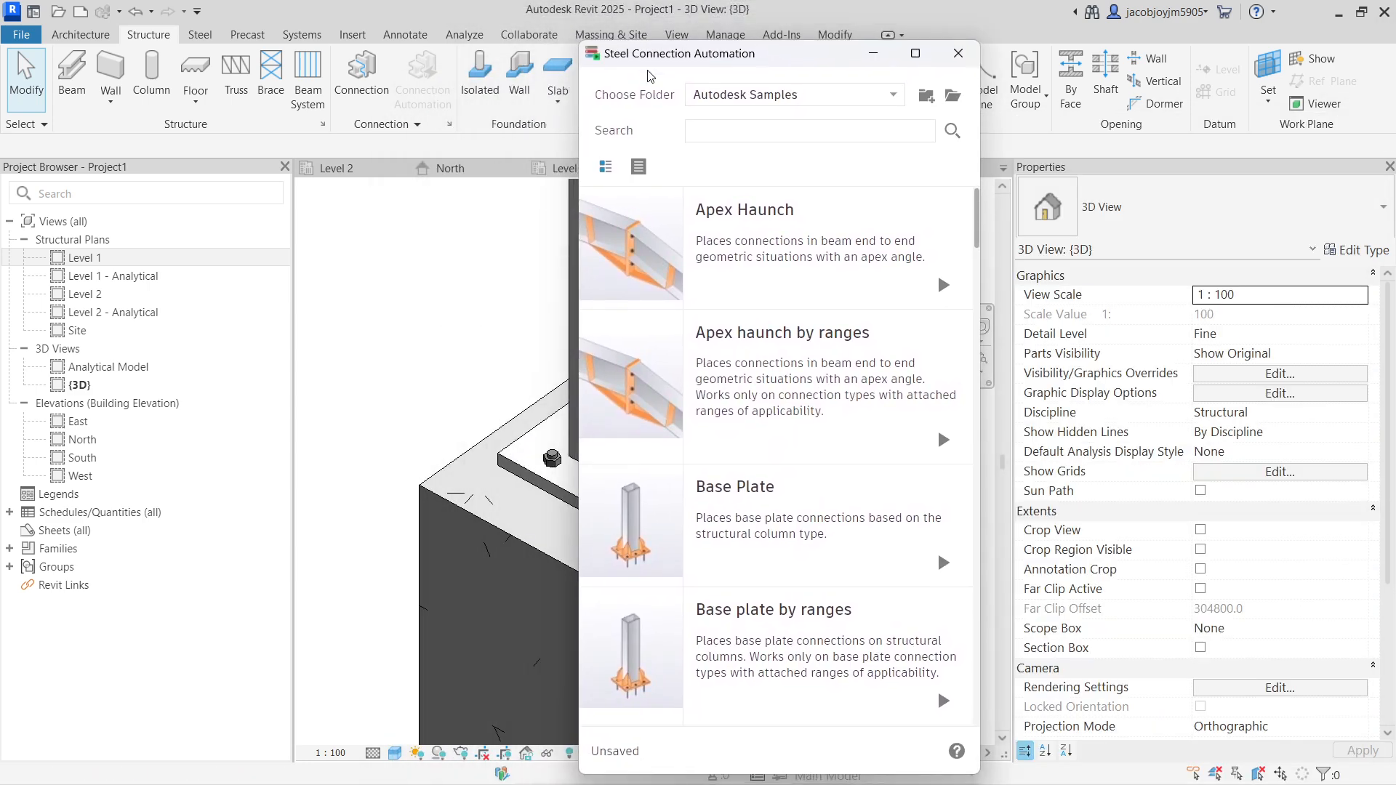
{"action": "scroll", "coordinate": [716, 320], "scroll_direction": "down", "scroll_amount": 3}
{"action": "scroll", "coordinate": [716, 335], "scroll_direction": "down", "scroll_amount": 10}
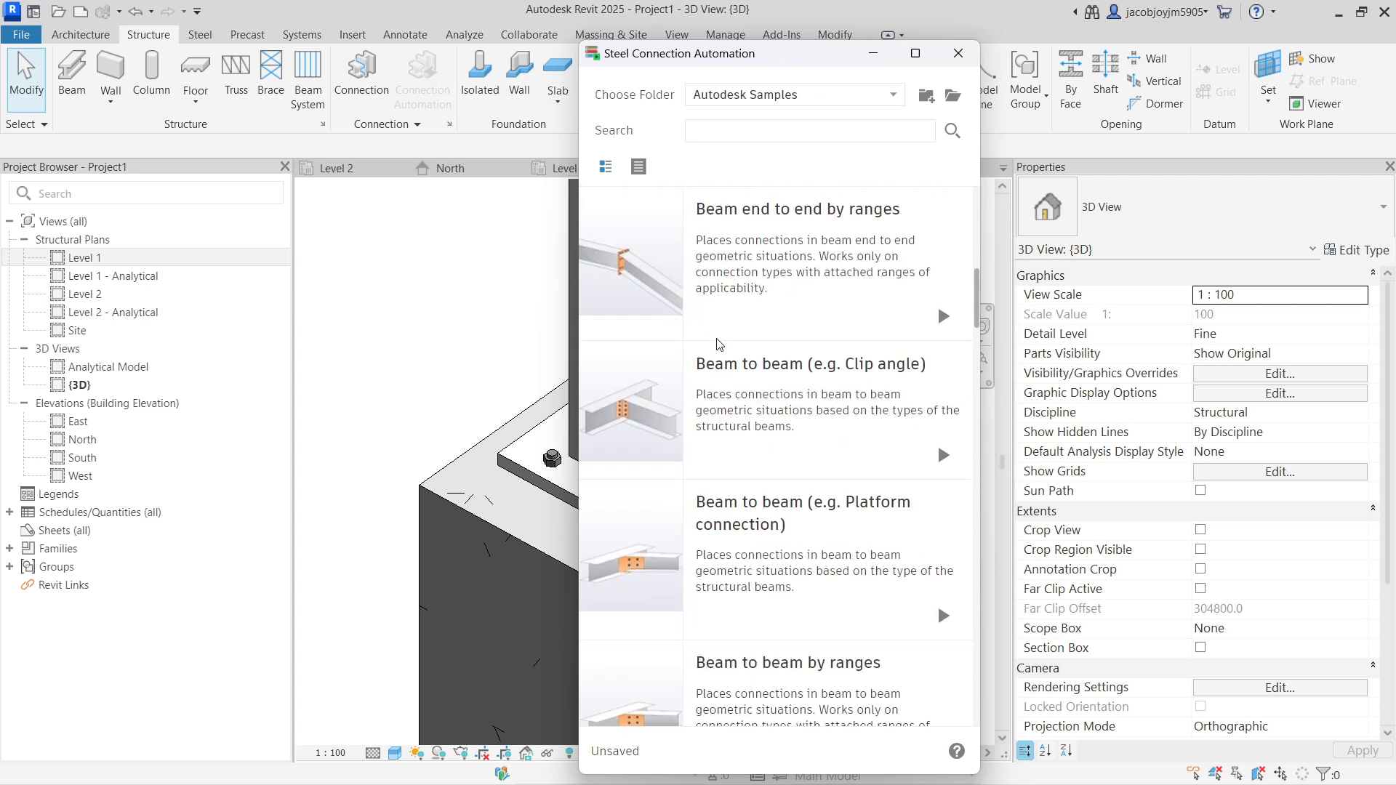
{"action": "scroll", "coordinate": [719, 344], "scroll_direction": "down", "scroll_amount": 7}
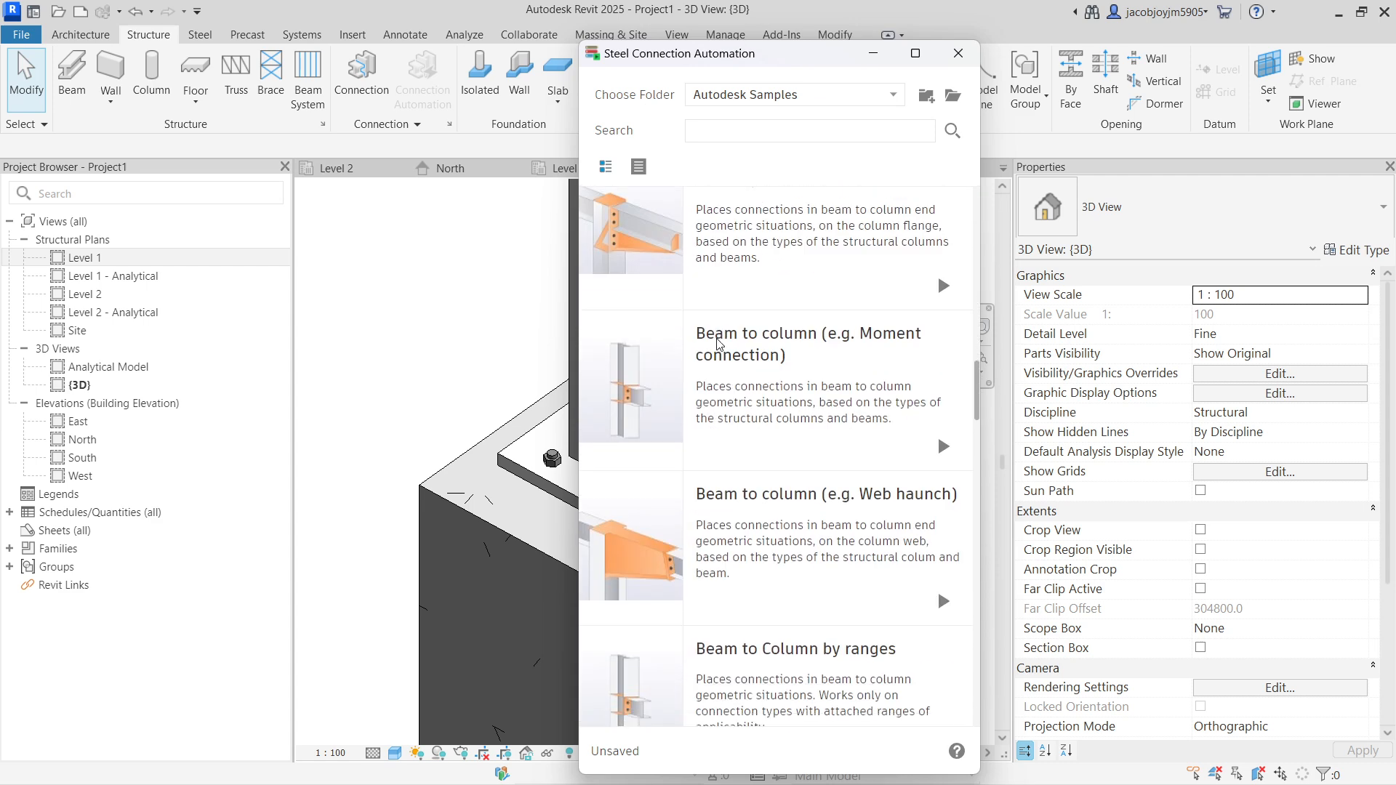
{"action": "scroll", "coordinate": [717, 342], "scroll_direction": "down", "scroll_amount": 5}
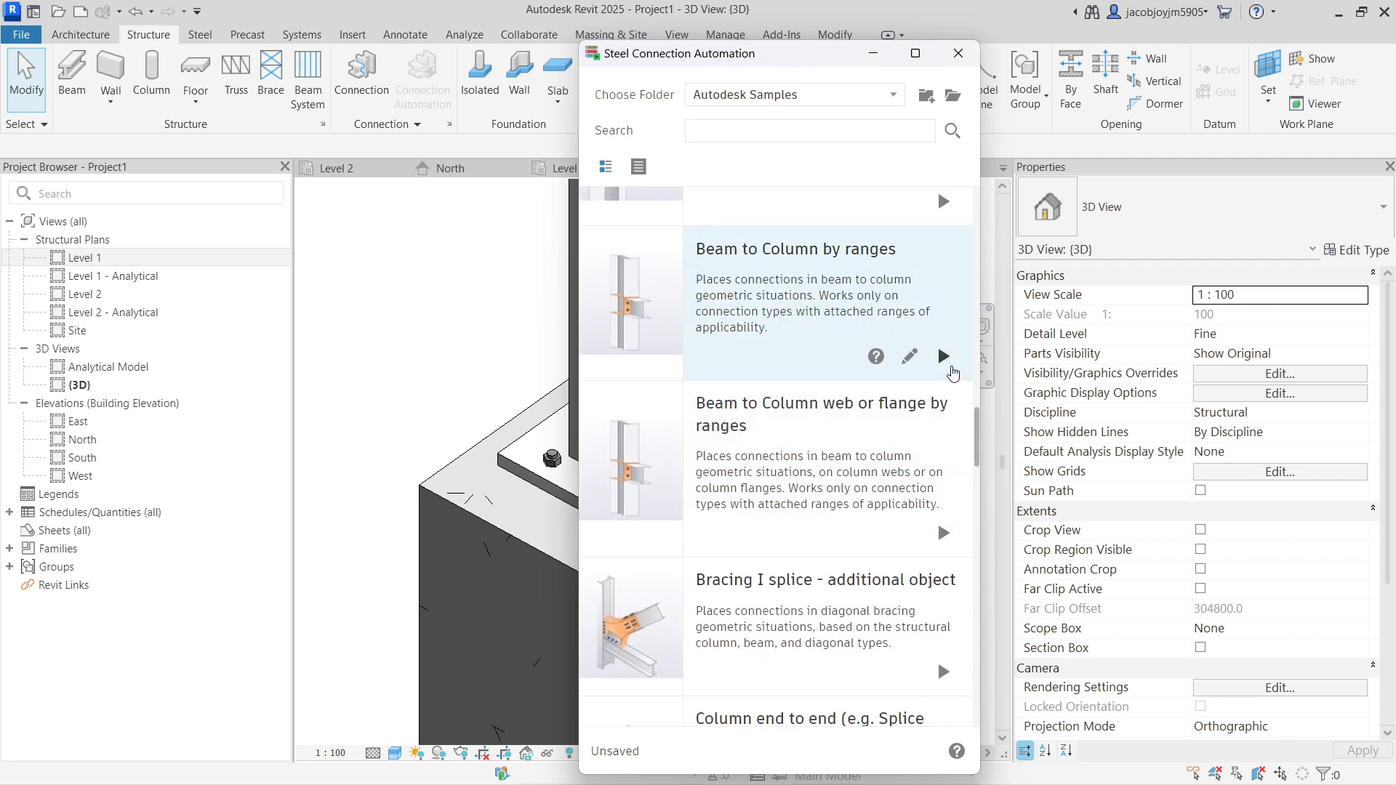
{"action": "left_click_drag", "start_coordinate": [771, 65], "coordinate": [1080, 81]}
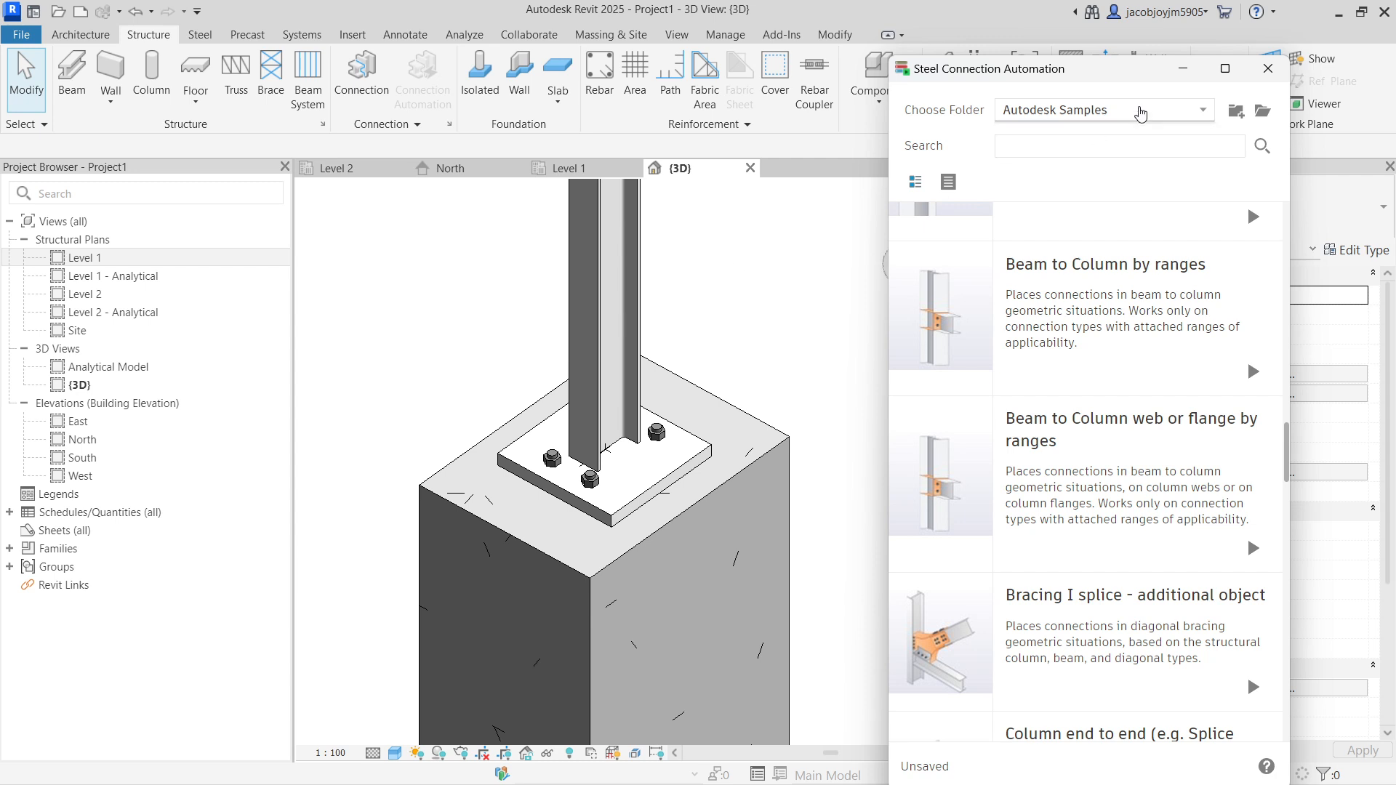
{"action": "scroll", "coordinate": [1091, 378], "scroll_direction": "up", "scroll_amount": 10}
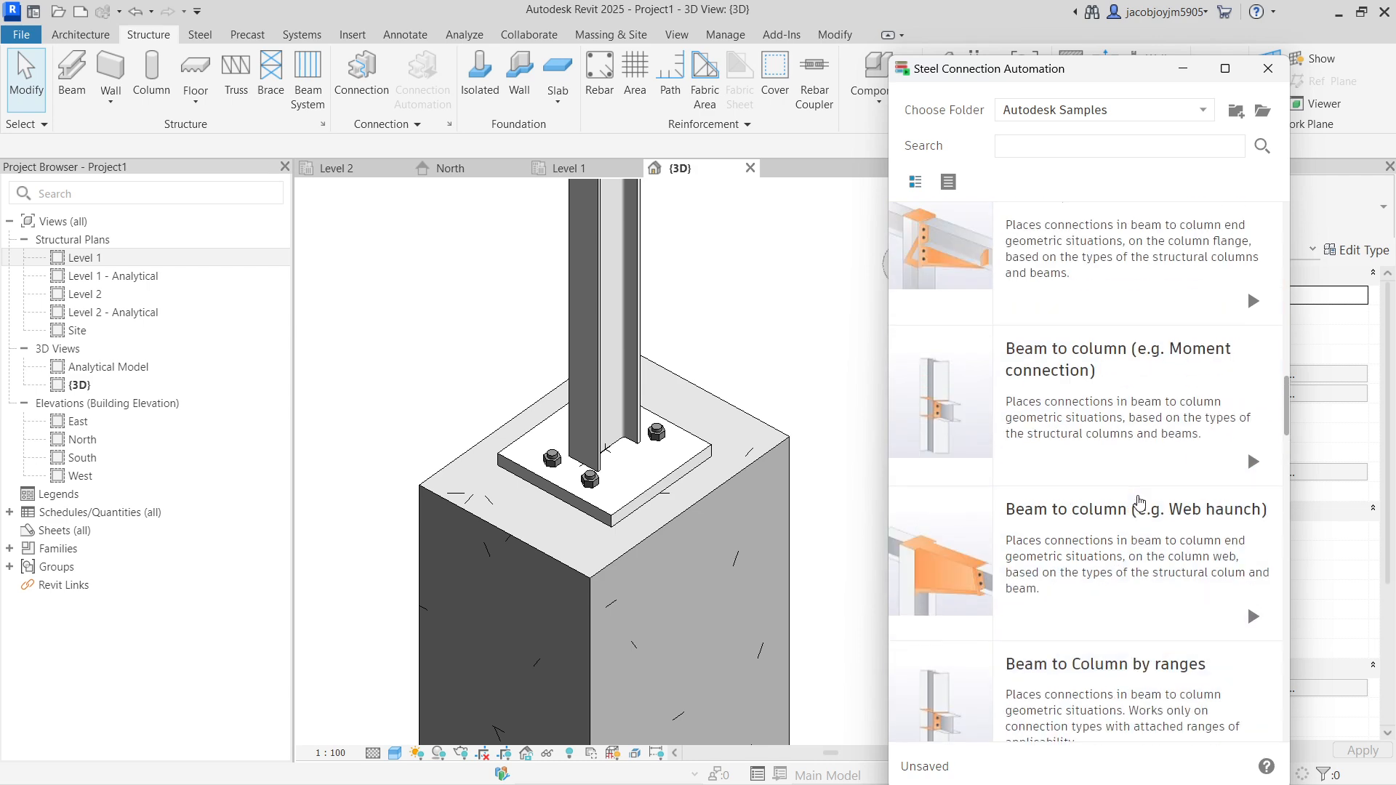
{"action": "scroll", "coordinate": [1070, 314], "scroll_direction": "up", "scroll_amount": 8}
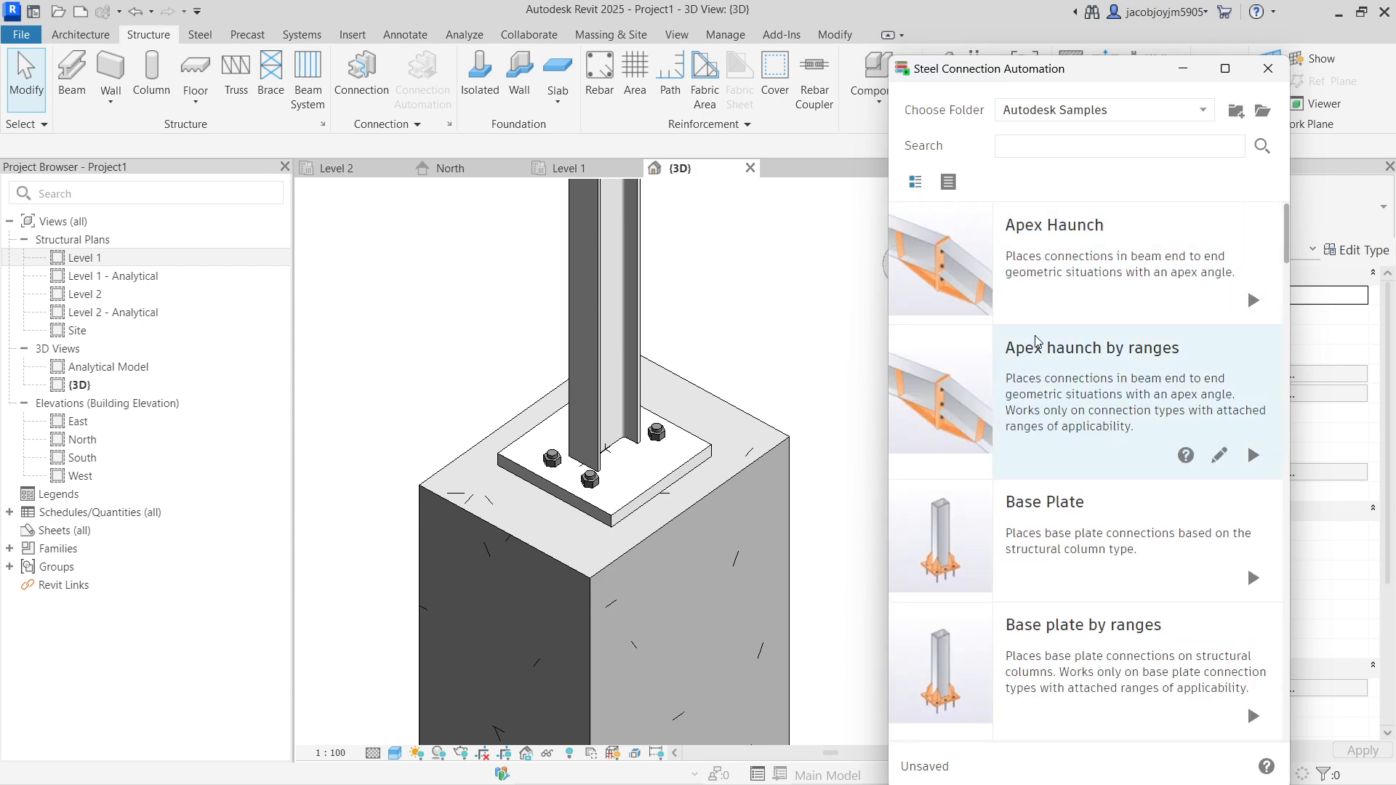
{"action": "scroll", "coordinate": [1038, 341], "scroll_direction": "down", "scroll_amount": 10}
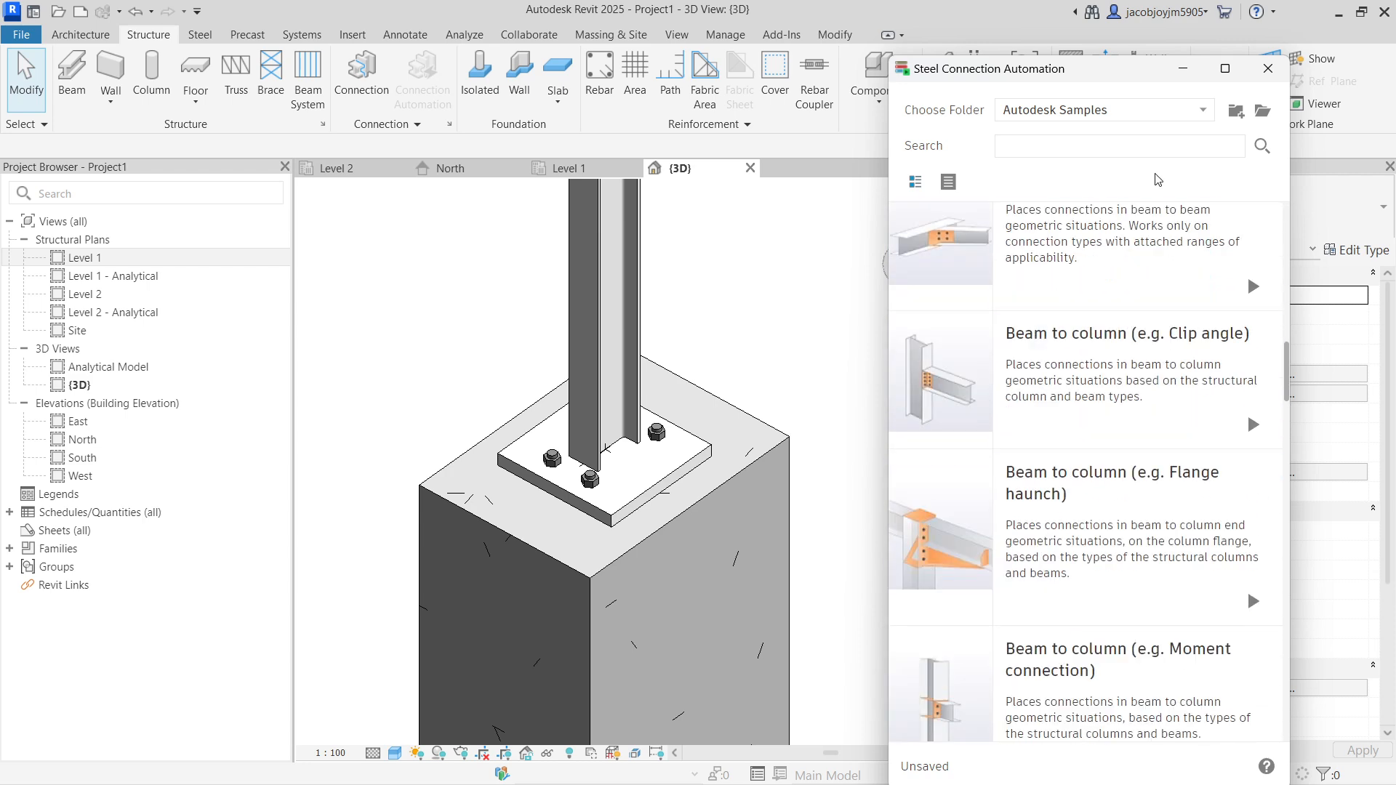
{"action": "left_click", "coordinate": [1268, 68]}
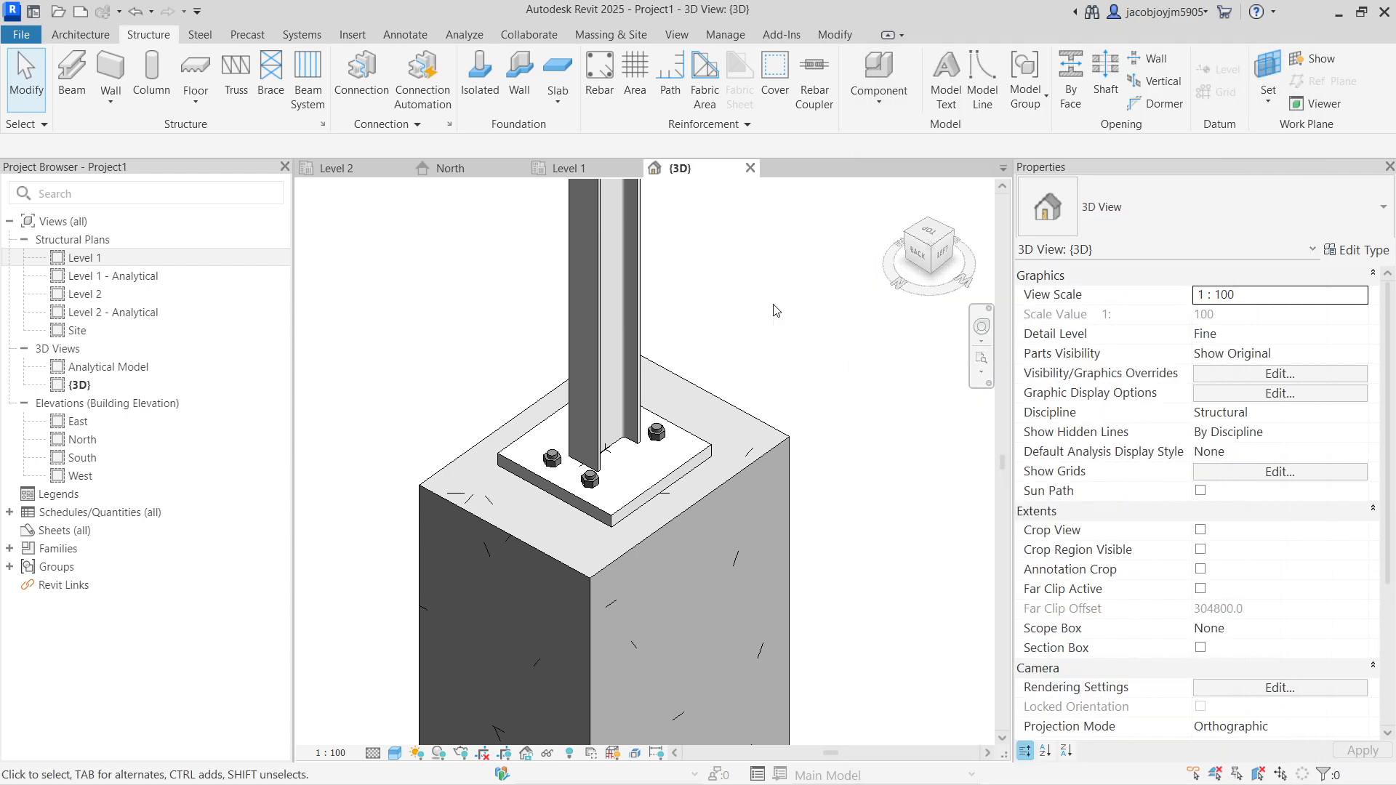
Delete the base plate connection between the steel column and the concrete column
{"action": "left_click", "coordinate": [206, 41]}
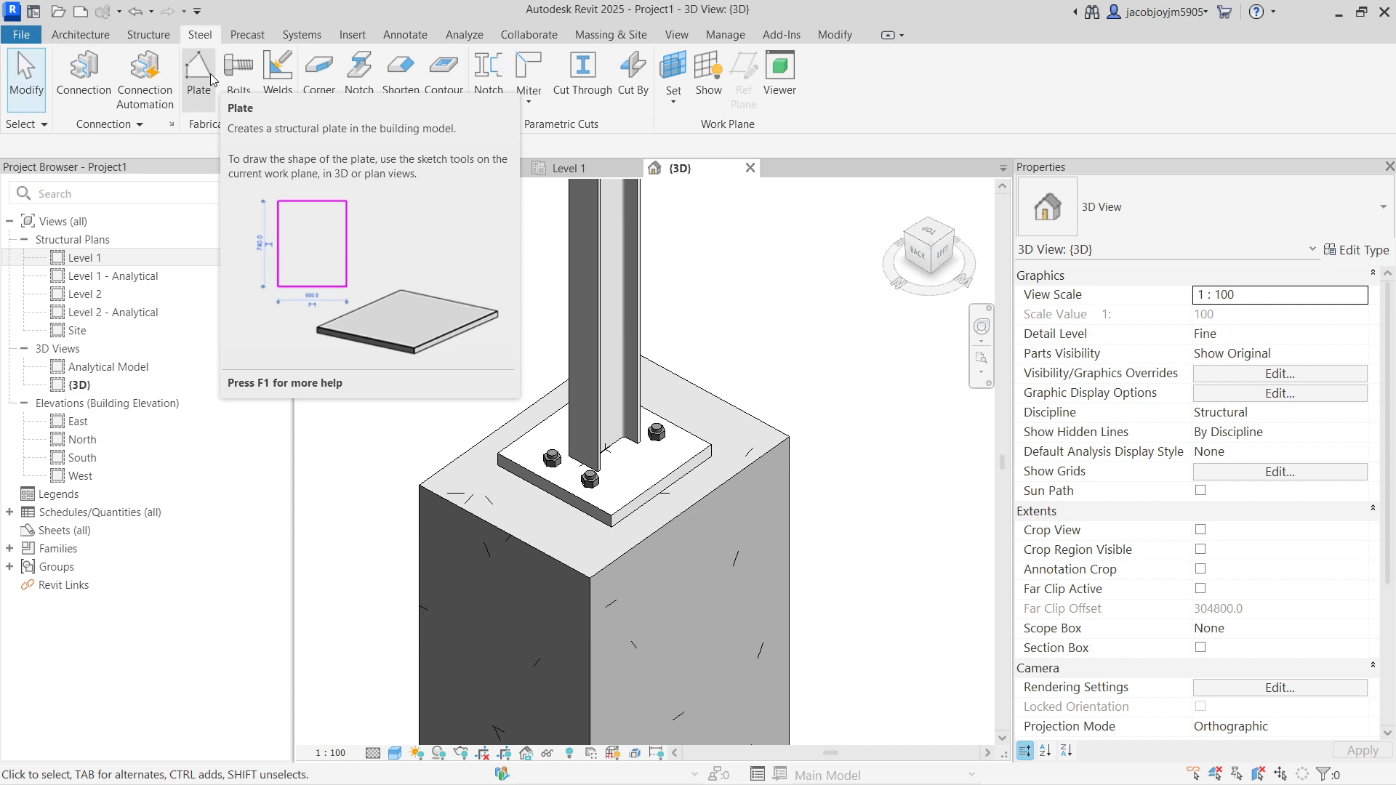
{"action": "scroll", "coordinate": [459, 342], "scroll_direction": "down", "scroll_amount": 2}
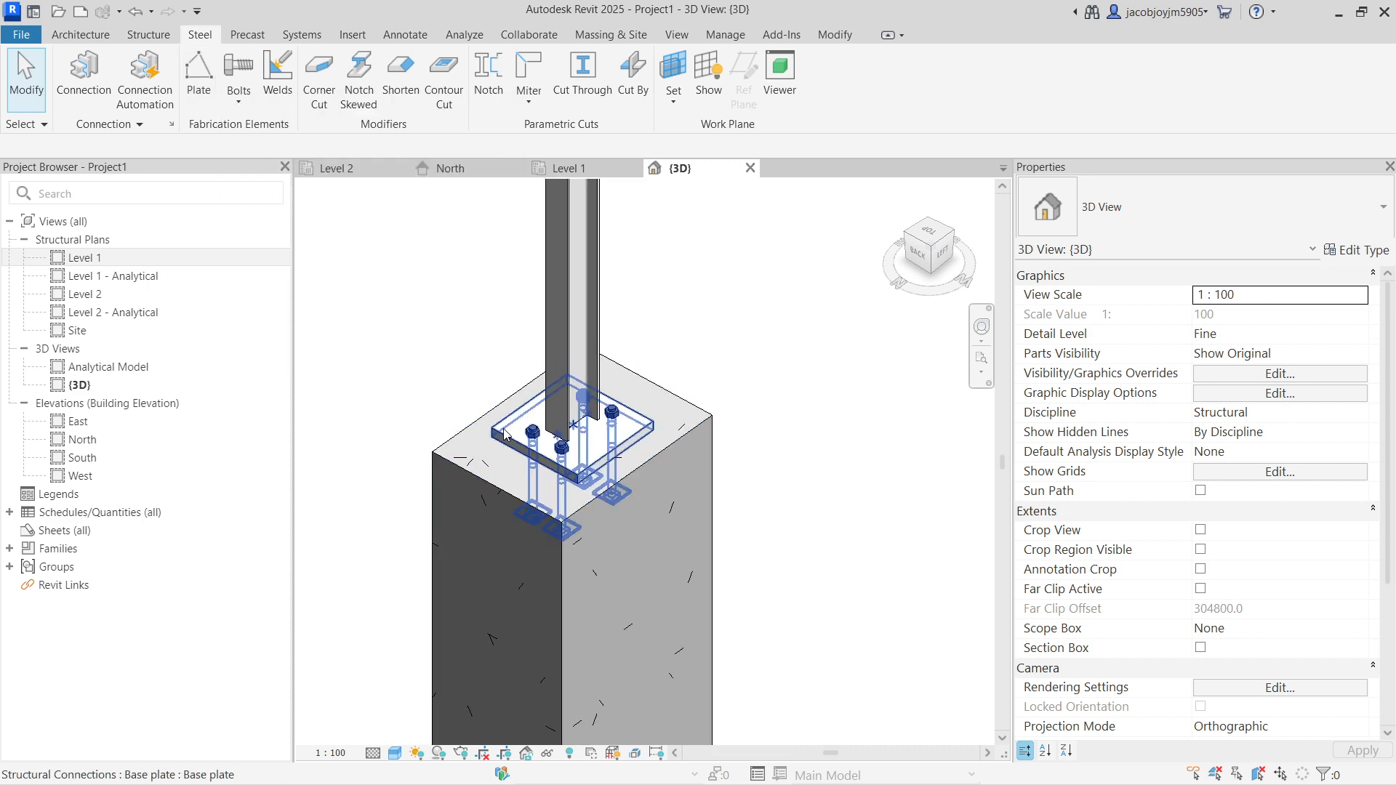
{"action": "left_click", "coordinate": [507, 435]}
{"action": "middle_click_drag", "start_coordinate": [543, 476], "coordinate": [505, 439], "text": "shift"}
{"action": "key", "text": "Delete"}
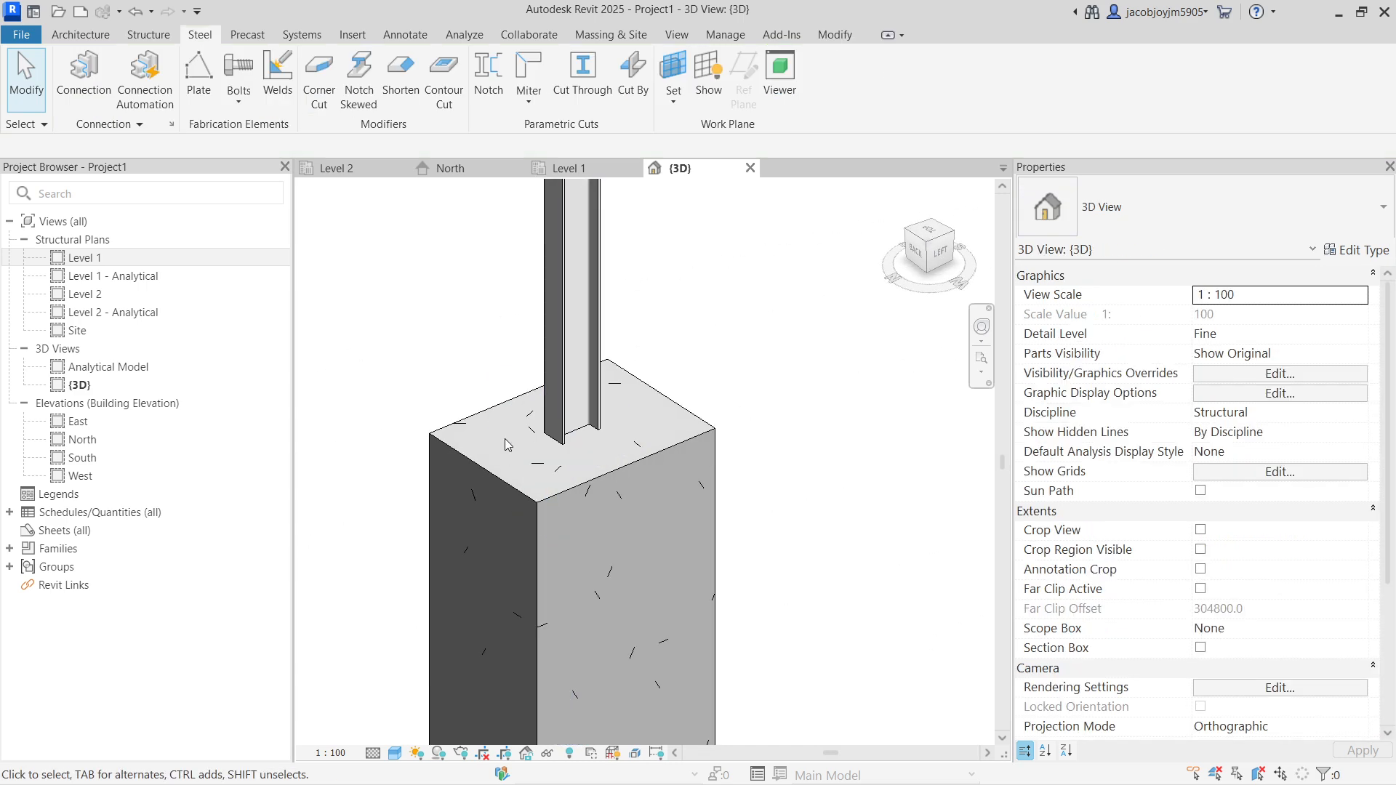
Start a structural steel Plate and pick the concrete column's top face as its sketch work plane
{"action": "left_click", "coordinate": [561, 437]}
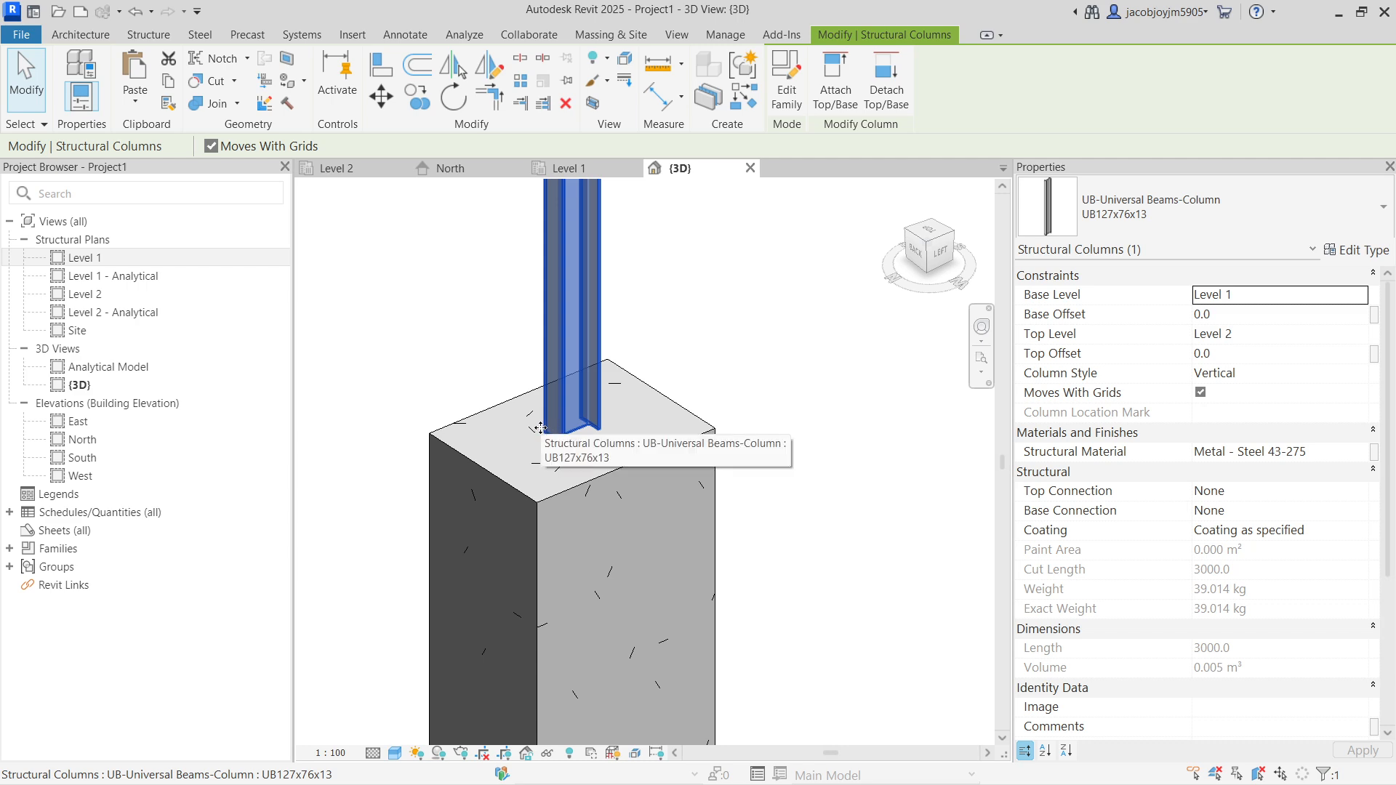
{"action": "left_click", "coordinate": [148, 35]}
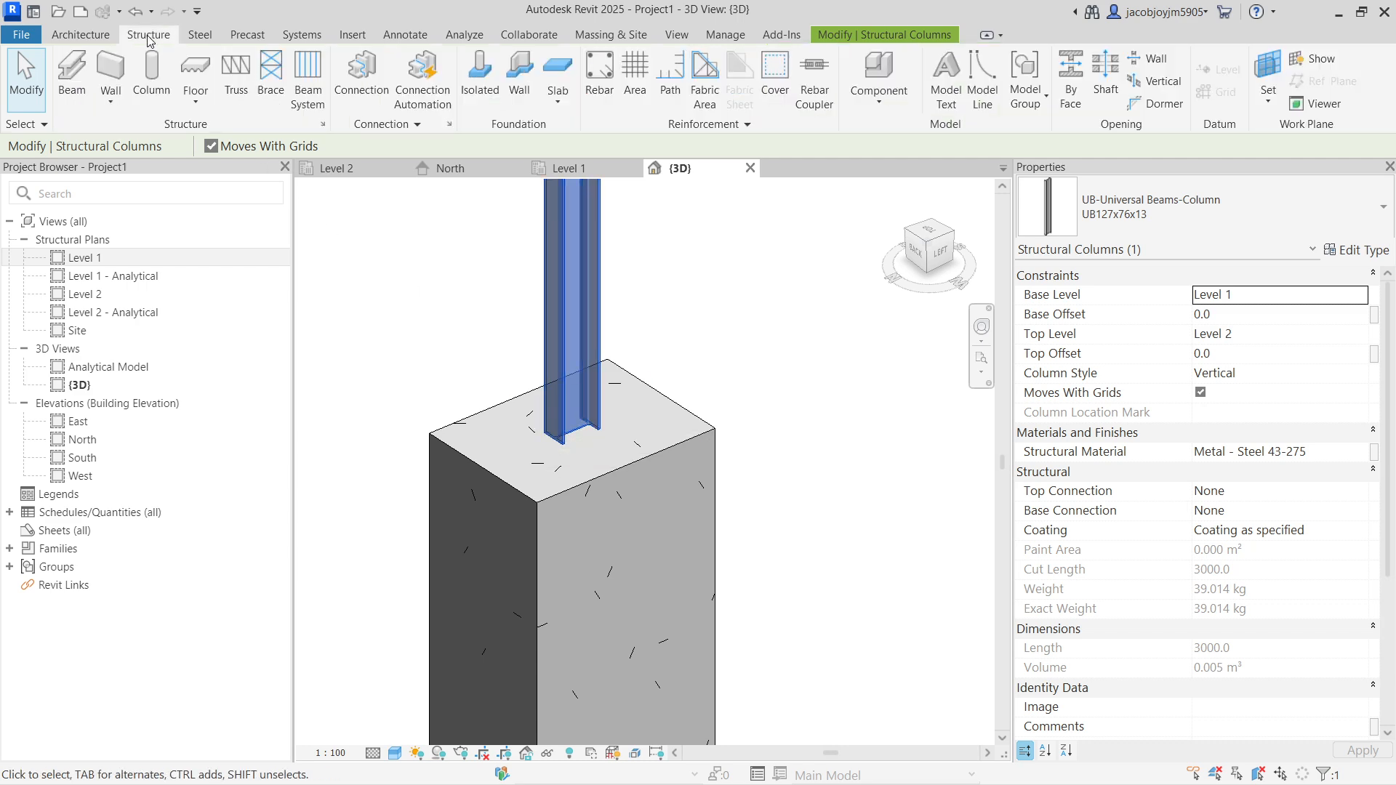
{"action": "left_click", "coordinate": [197, 36]}
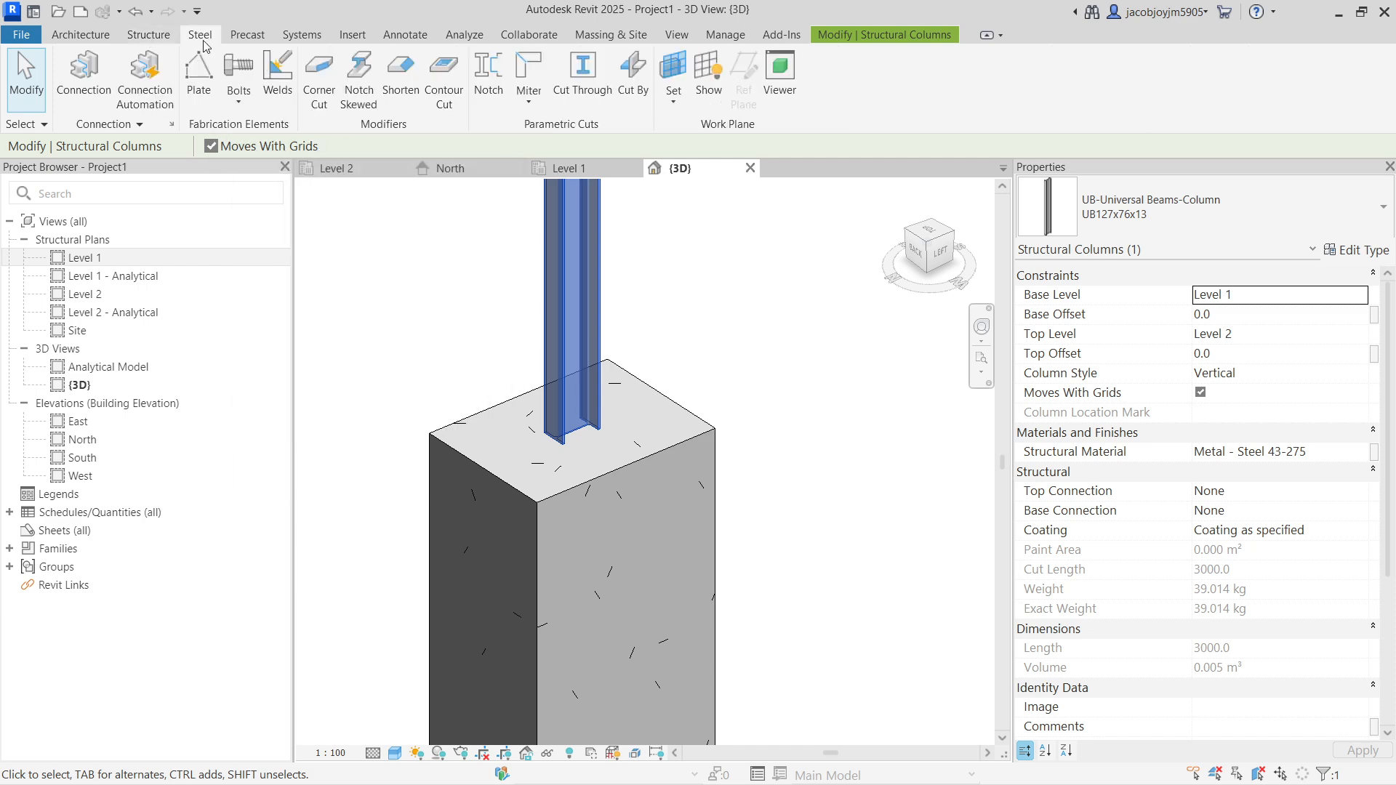
{"action": "left_click", "coordinate": [204, 91]}
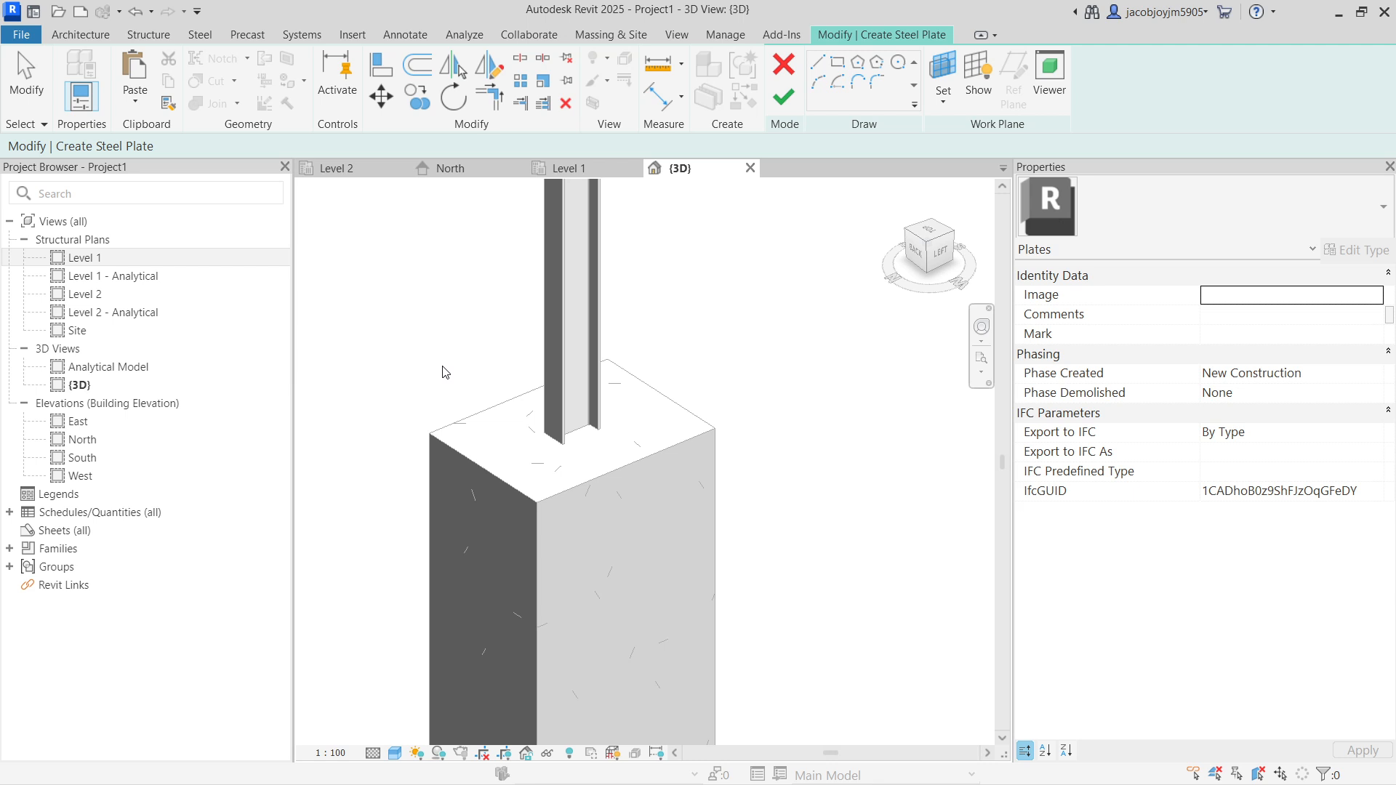
{"action": "middle_click_drag", "start_coordinate": [453, 354], "coordinate": [711, 344], "text": "shift"}
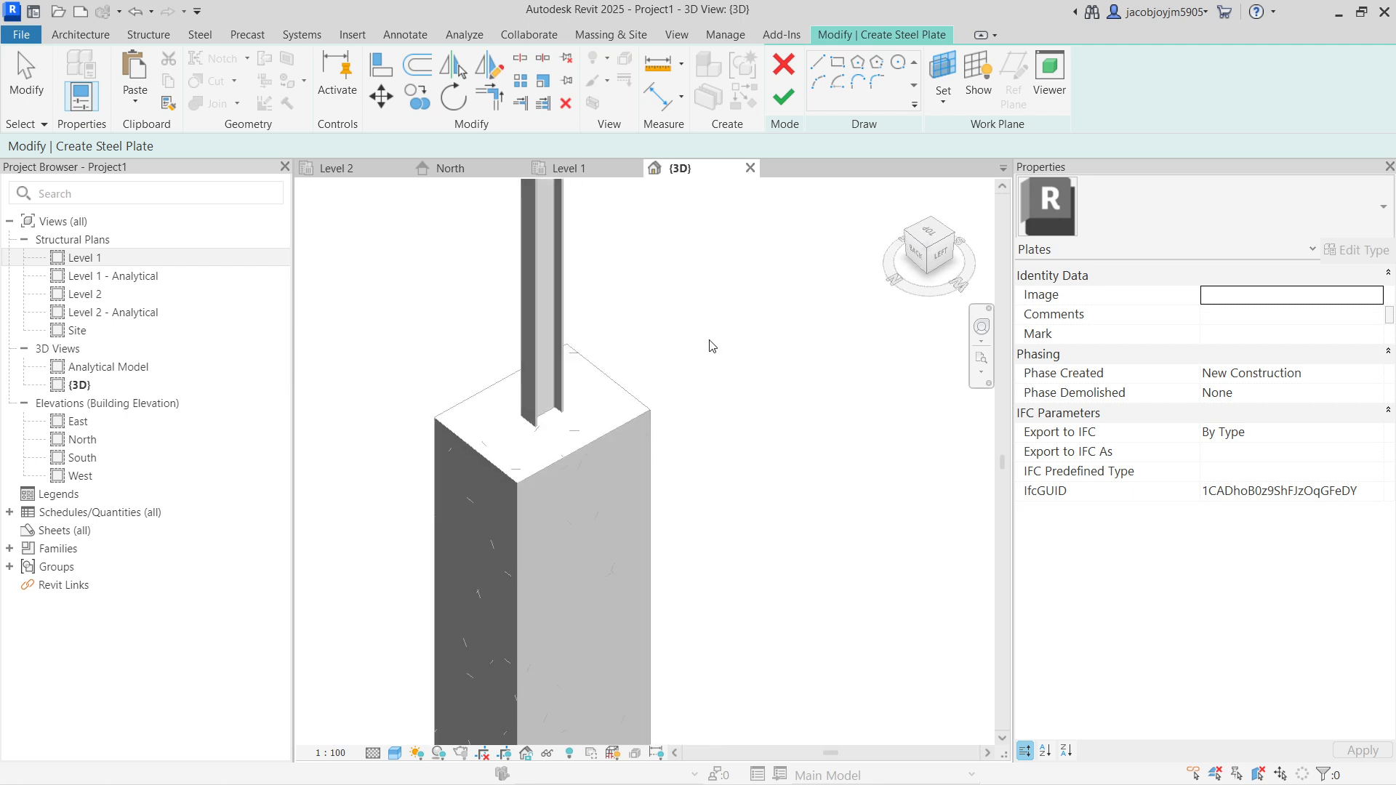
{"action": "scroll", "coordinate": [710, 343], "scroll_direction": "down", "scroll_amount": 3}
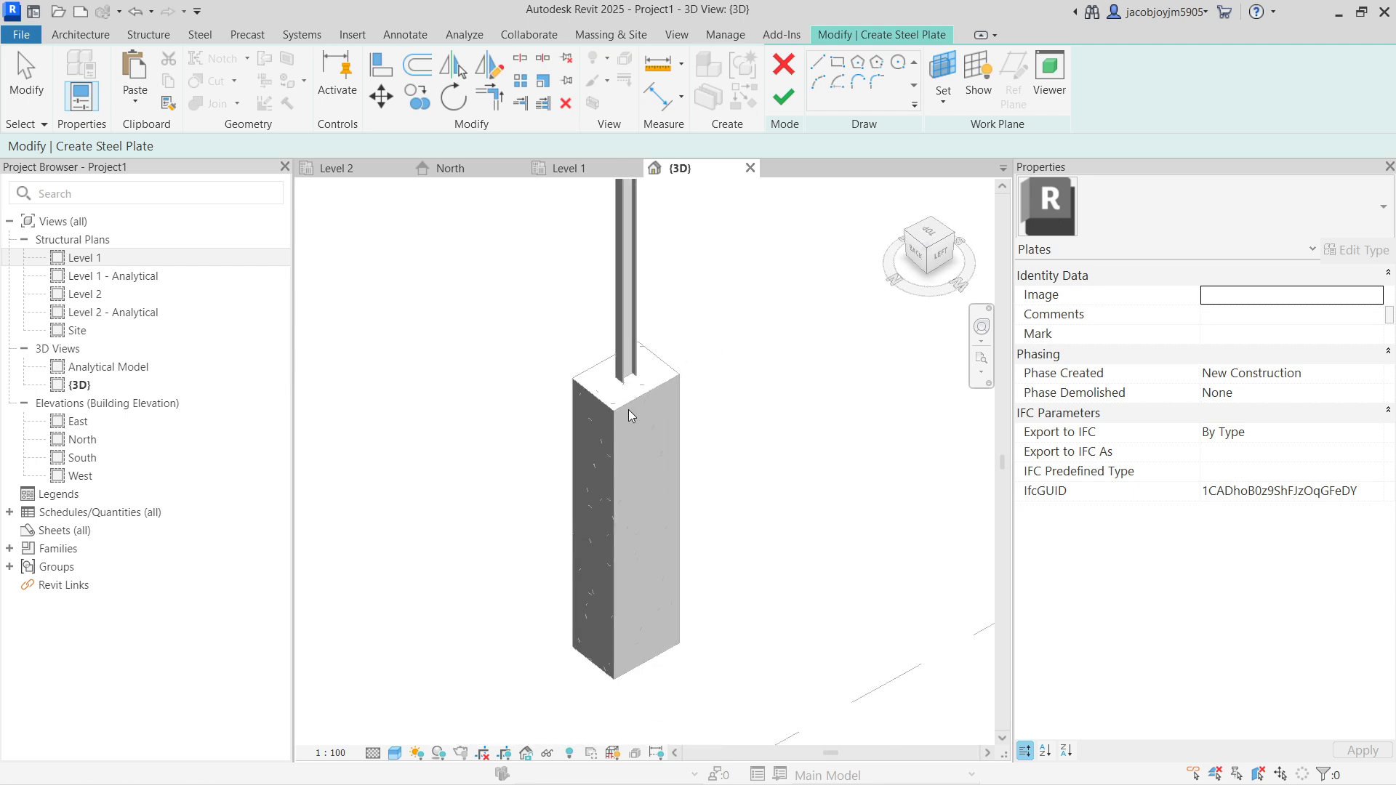
{"action": "scroll", "coordinate": [628, 409], "scroll_direction": "down", "scroll_amount": 2}
{"action": "middle_click_drag", "start_coordinate": [647, 344], "coordinate": [609, 421]}
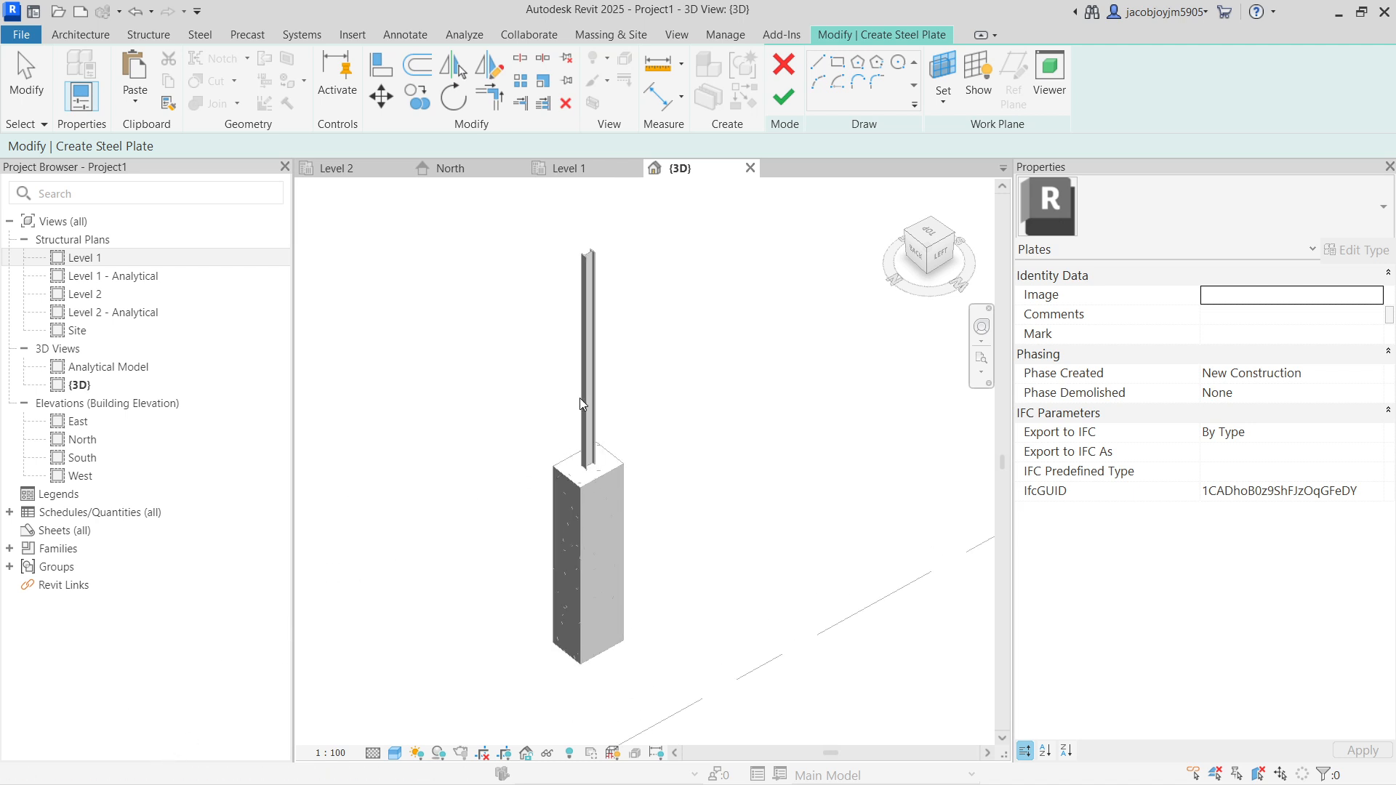
{"action": "left_click", "coordinate": [945, 103]}
{"action": "left_click", "coordinate": [947, 141]}
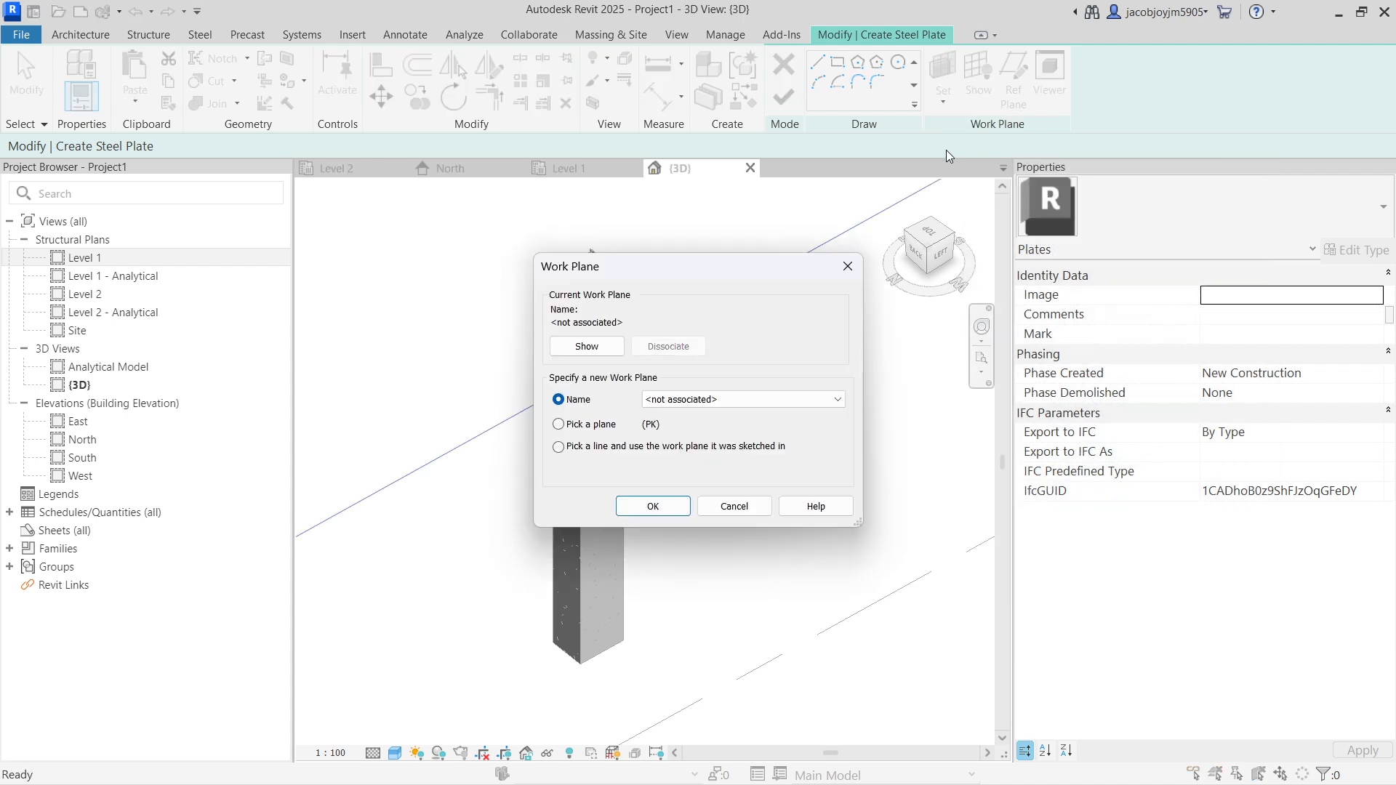
{"action": "left_click", "coordinate": [590, 425]}
{"action": "left_click", "coordinate": [653, 507]}
{"action": "left_click", "coordinate": [616, 463]}
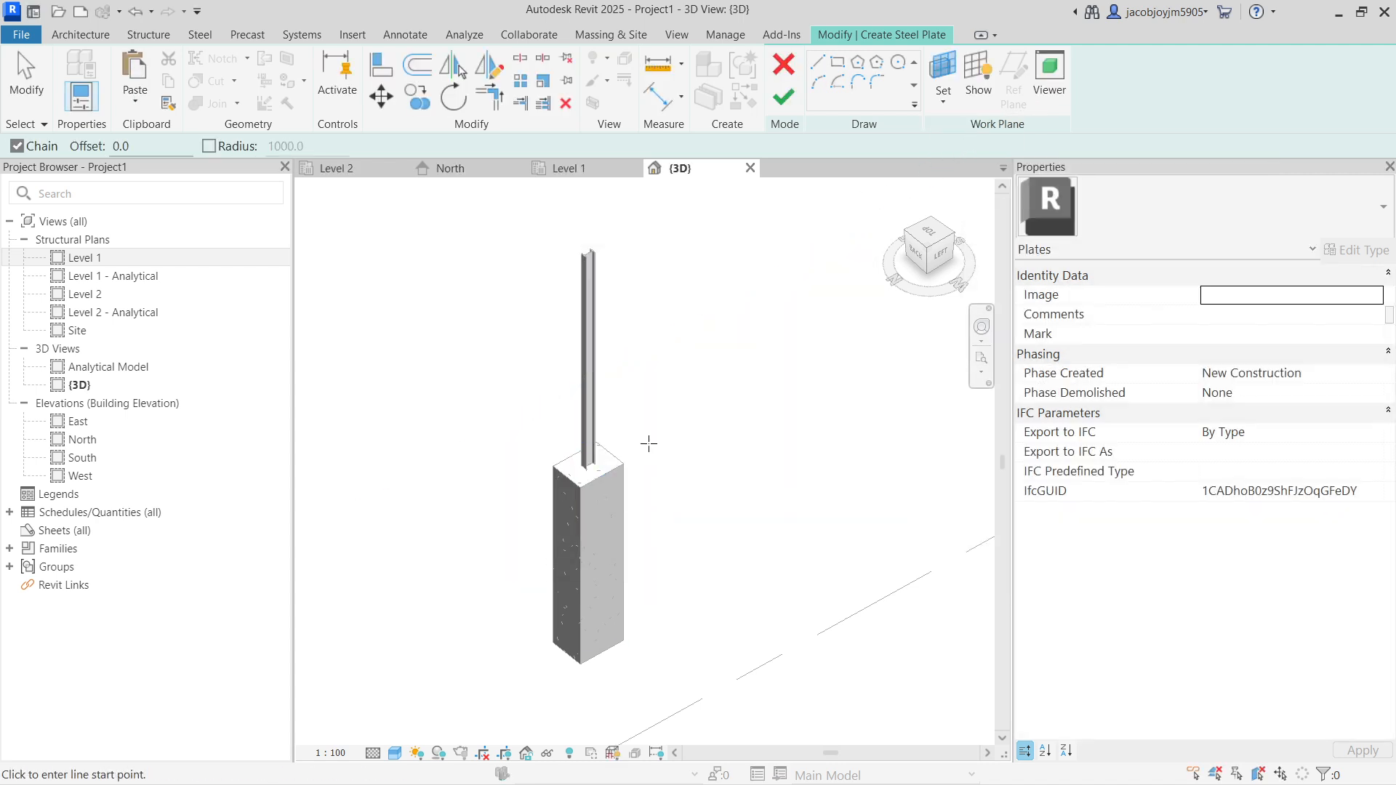
From the top view, sketch a rectangular plate outline about 220 by 280 mm around the steel column's section
{"action": "middle_click_drag", "start_coordinate": [649, 443], "coordinate": [648, 552], "text": "shift"}
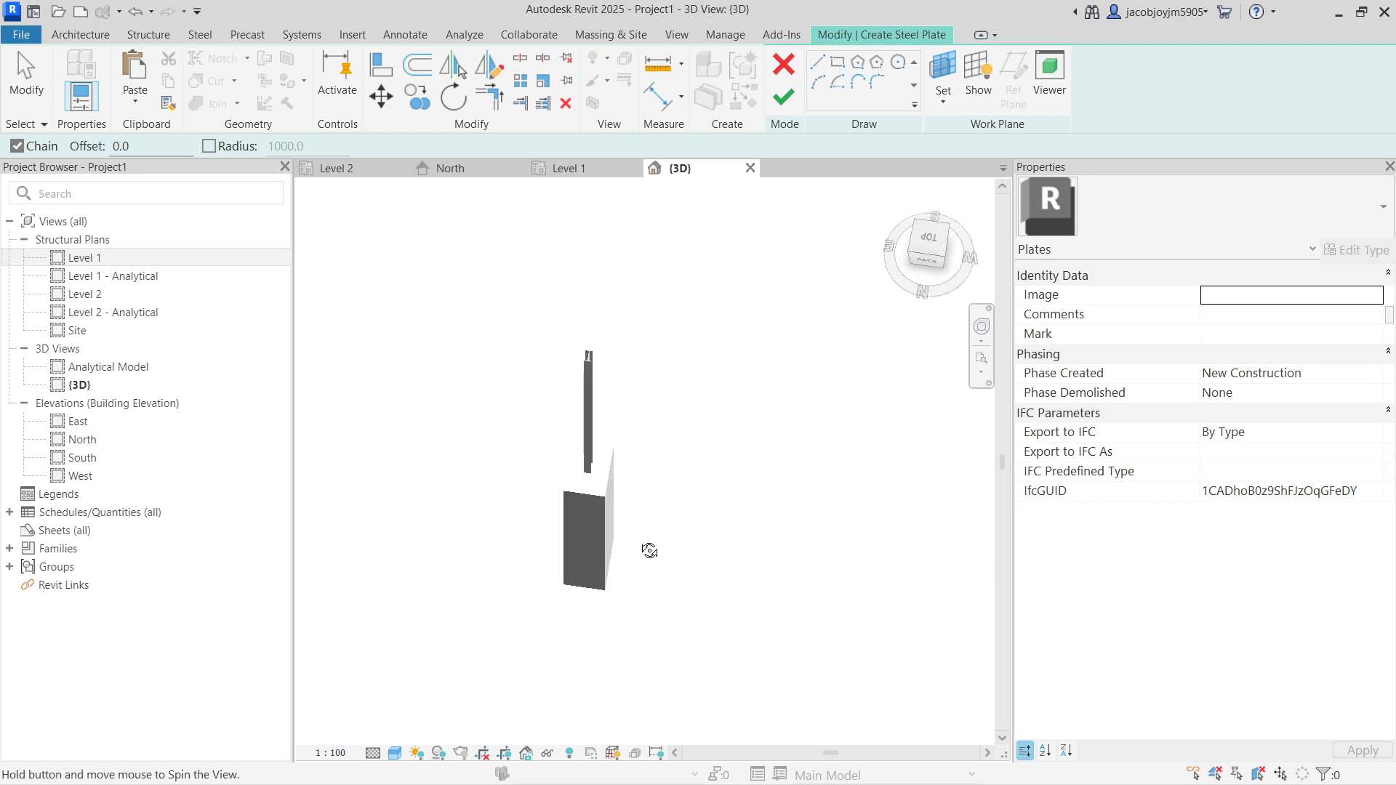
{"action": "left_click", "coordinate": [931, 244]}
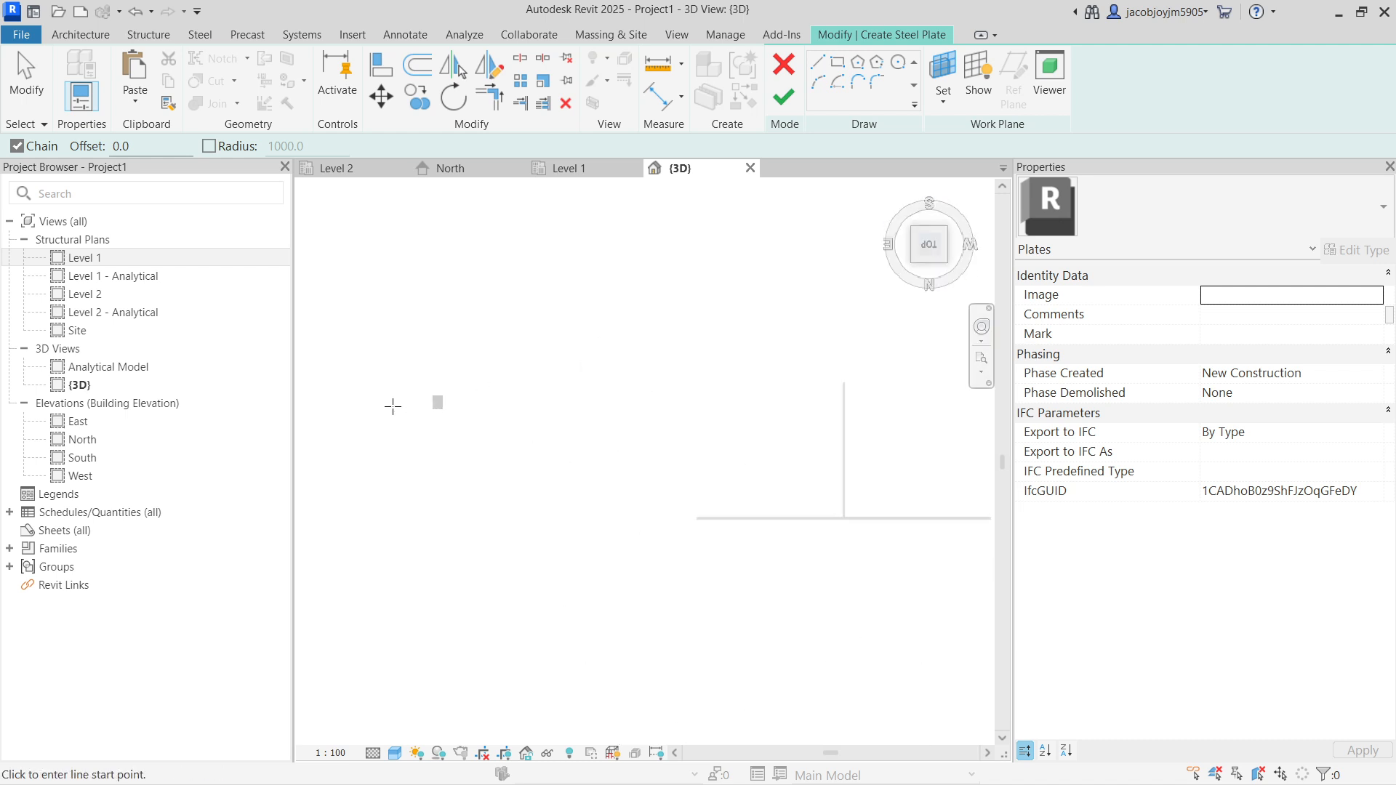
{"action": "scroll", "coordinate": [443, 405], "scroll_direction": "up", "scroll_amount": 5}
{"action": "scroll", "coordinate": [454, 400], "scroll_direction": "up", "scroll_amount": 5}
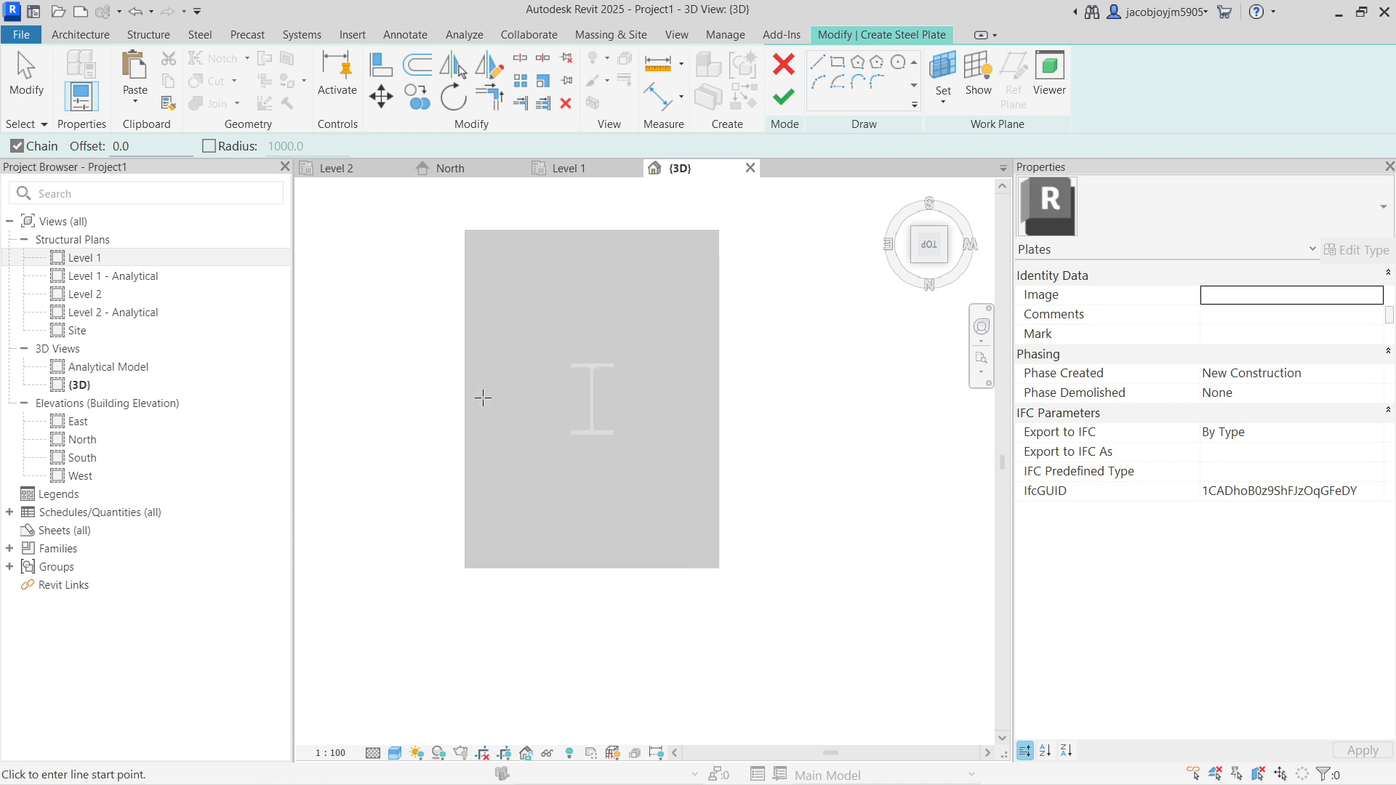
{"action": "left_click", "coordinate": [836, 65]}
{"action": "left_click", "coordinate": [535, 327]}
{"action": "left_click", "coordinate": [659, 485]}
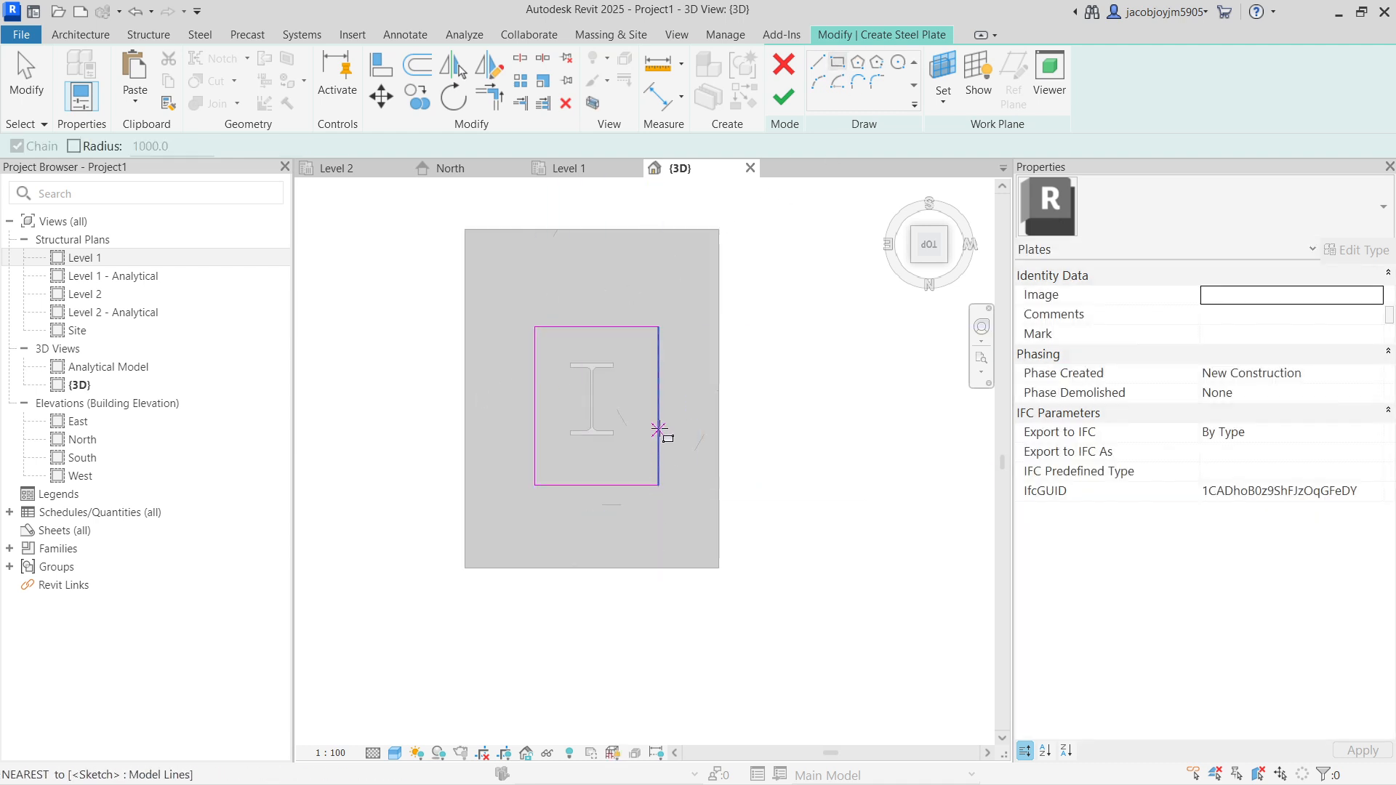
{"action": "key", "text": "Escape"}
Set the distance from the steel column's web centre to the plate outline's right edge to 150 mm
{"action": "left_click", "coordinate": [659, 416]}
{"action": "scroll", "coordinate": [550, 539], "scroll_direction": "up", "scroll_amount": 2}
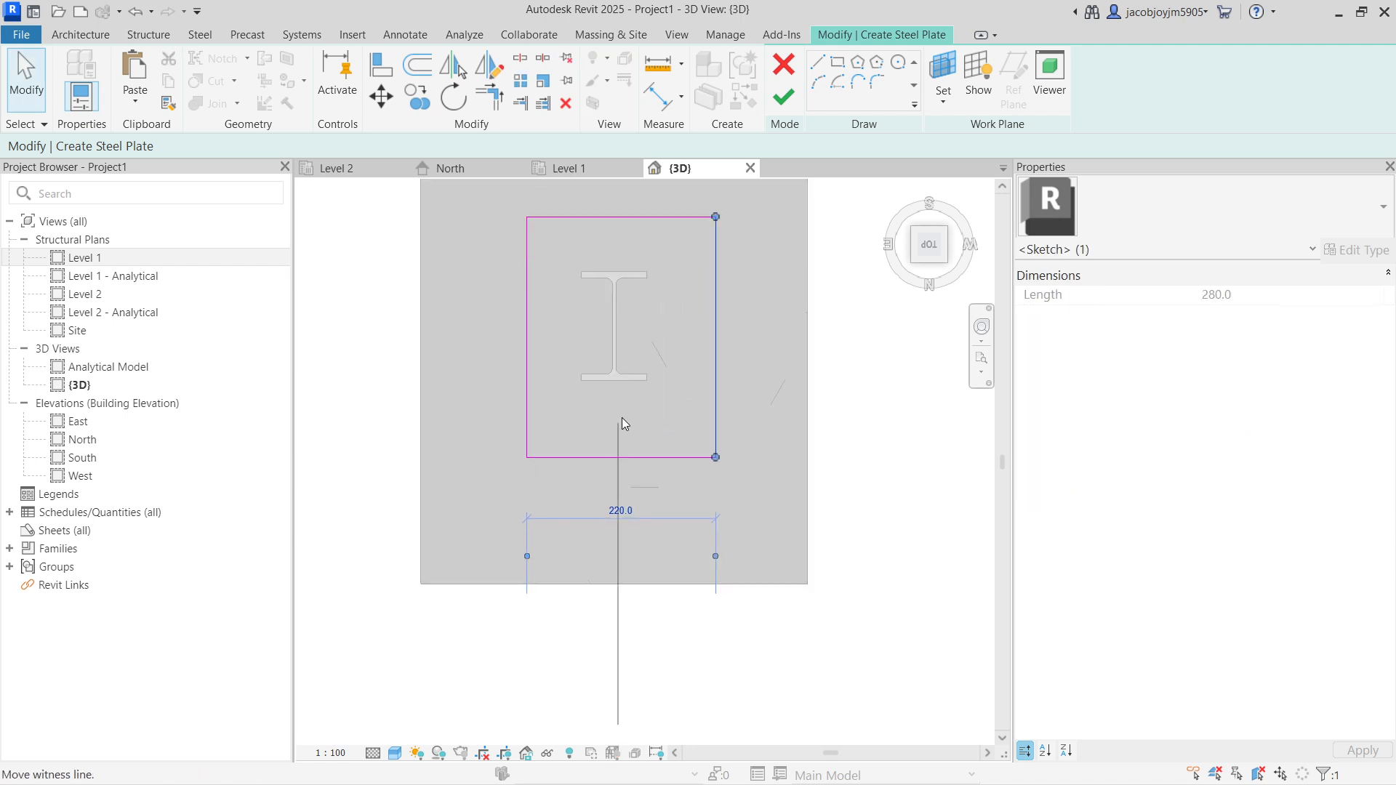
{"action": "left_click", "coordinate": [618, 361]}
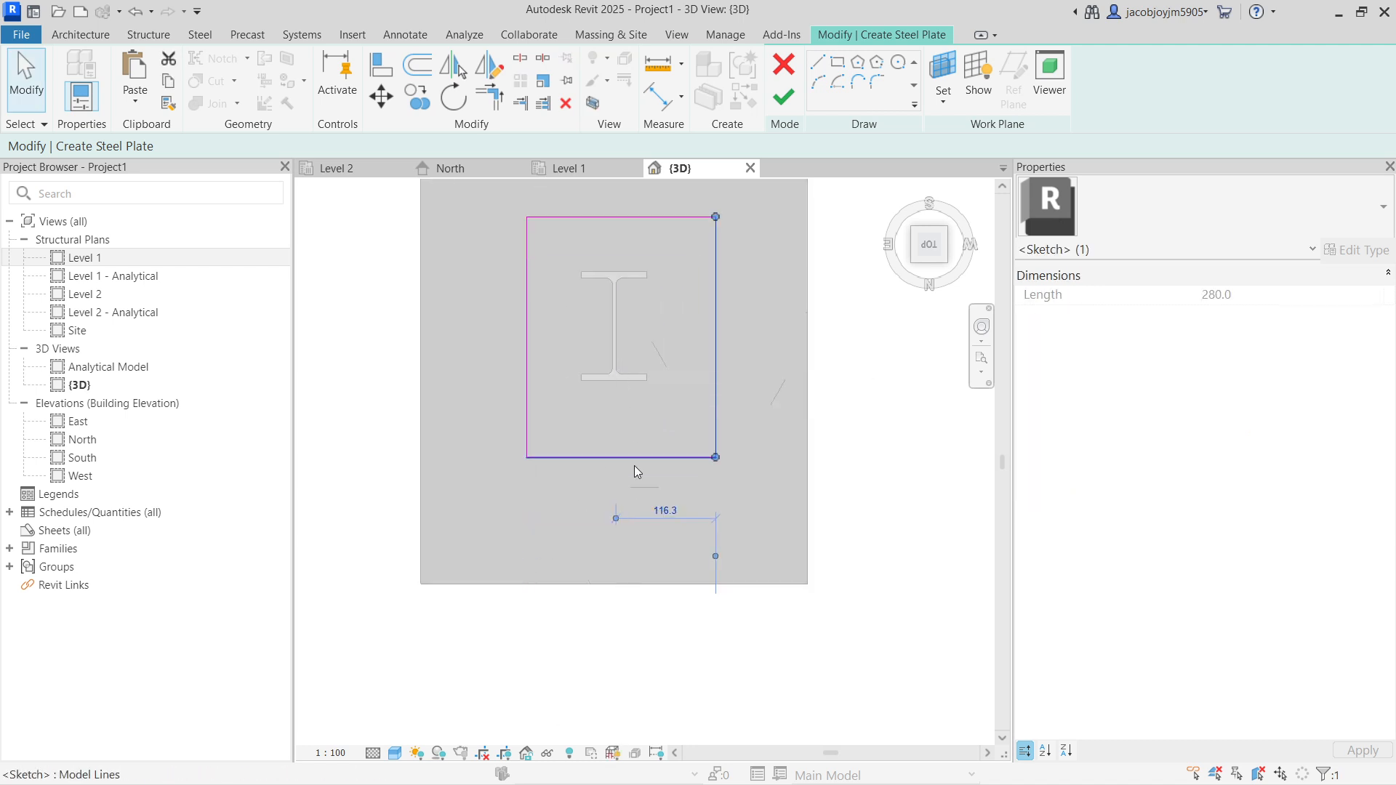
{"action": "left_click", "coordinate": [656, 512]}
{"action": "type", "text": "15"}
{"action": "key", "text": "Return"}
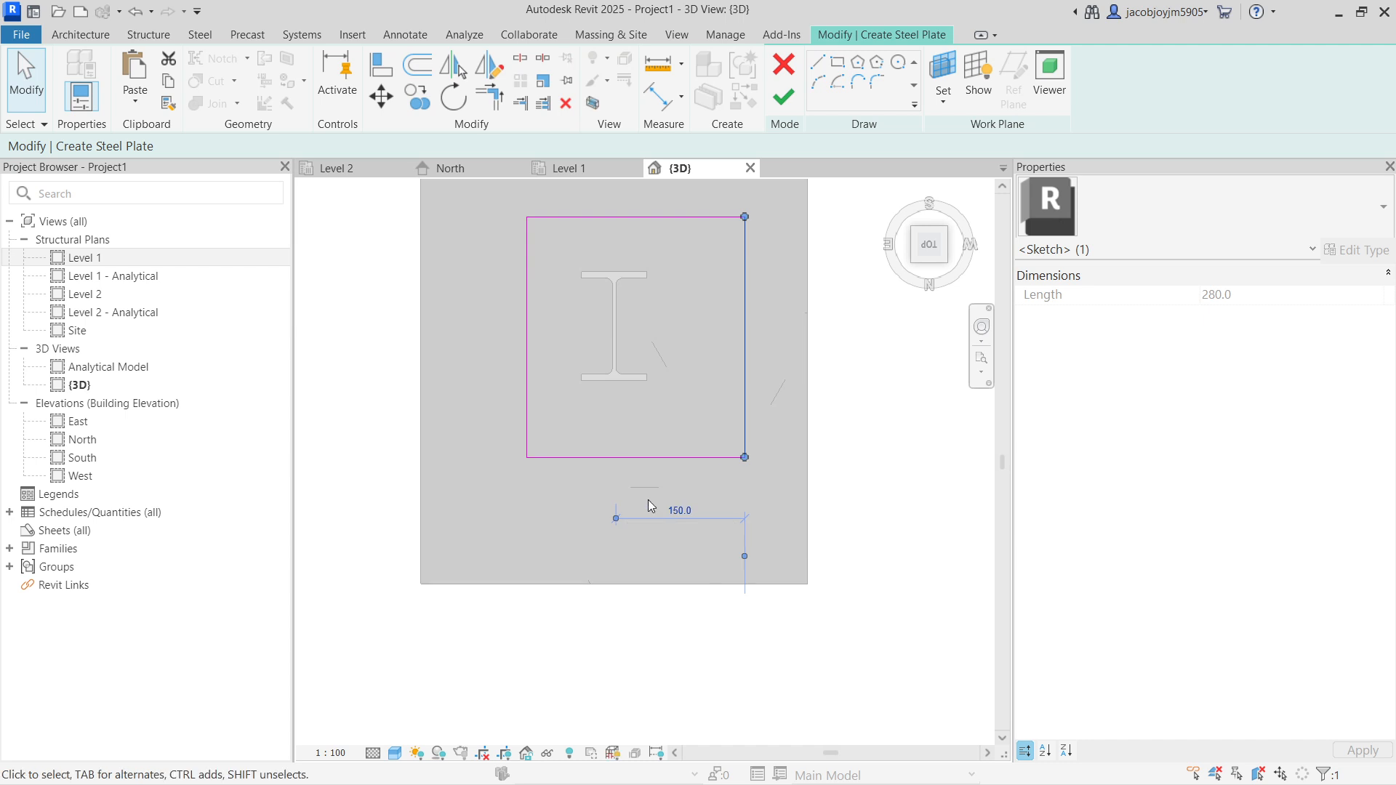
Set the distance from the steel column's web to the plate outline's left edge to 150 mm
{"action": "left_click", "coordinate": [527, 323]}
{"action": "scroll", "coordinate": [579, 429], "scroll_direction": "down", "scroll_amount": 1}
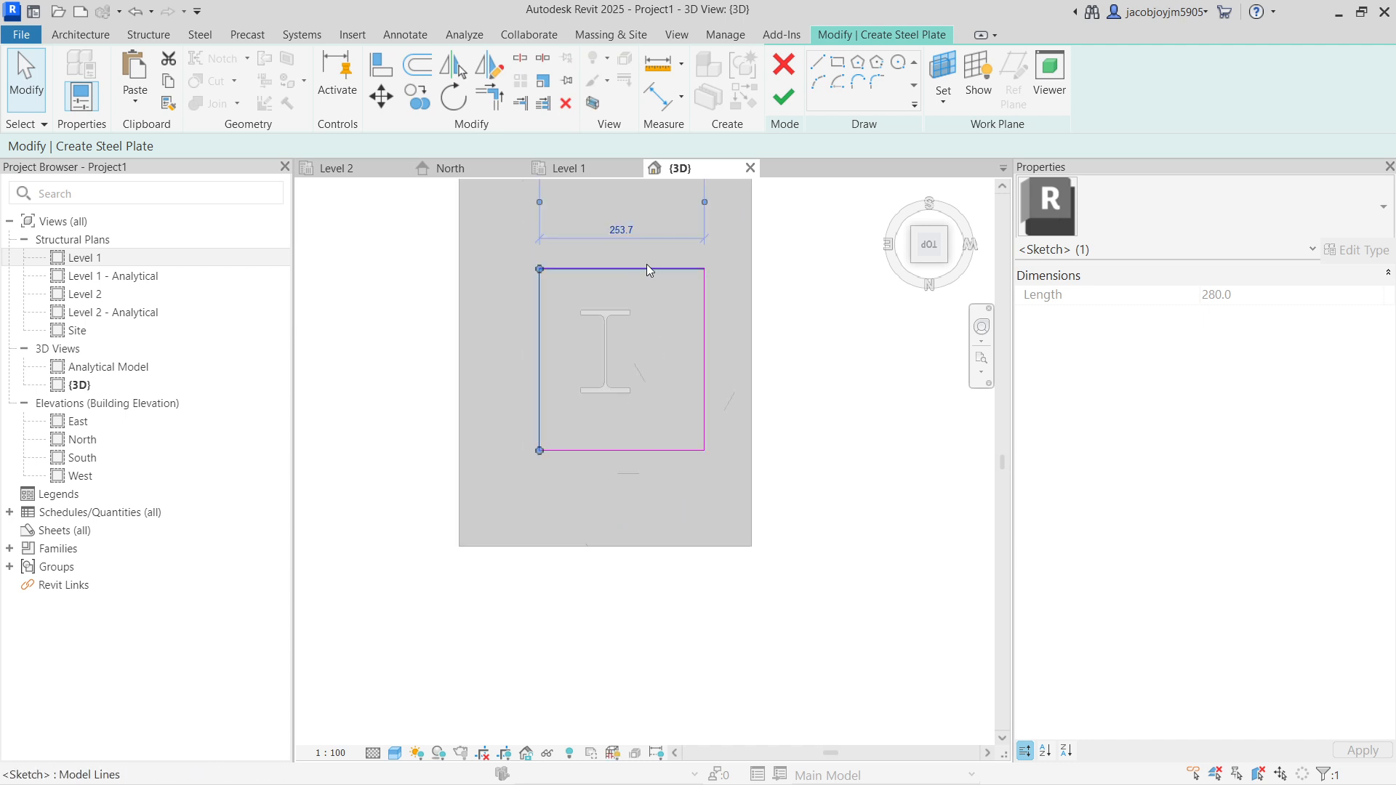
{"action": "left_click_drag", "start_coordinate": [601, 336], "coordinate": [597, 333]}
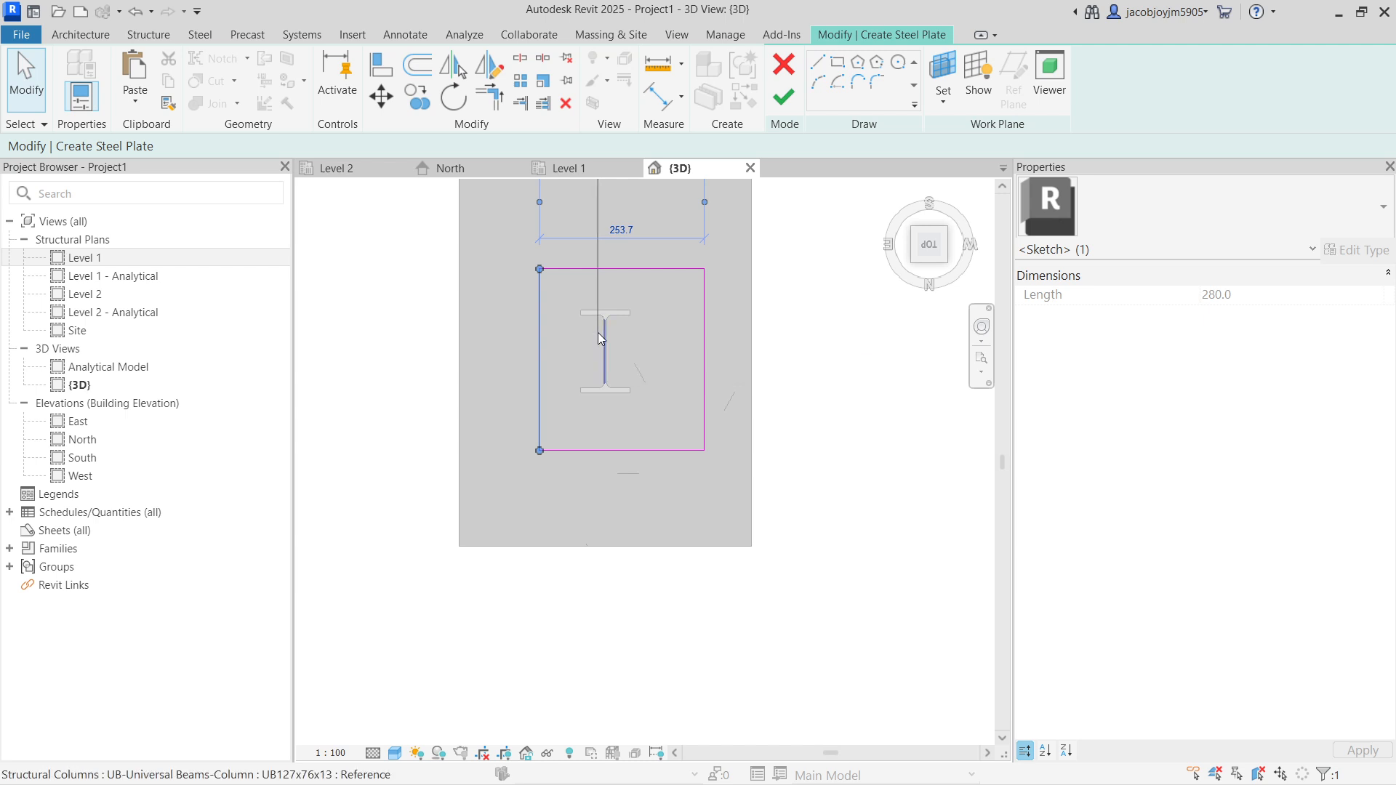
{"action": "left_click", "coordinate": [575, 231]}
{"action": "type", "text": "150"}
{"action": "key", "text": "Return"}
Set the distance from the steel column's upper flange to the plate outline's upper edge to 75 mm
{"action": "left_click", "coordinate": [621, 270]}
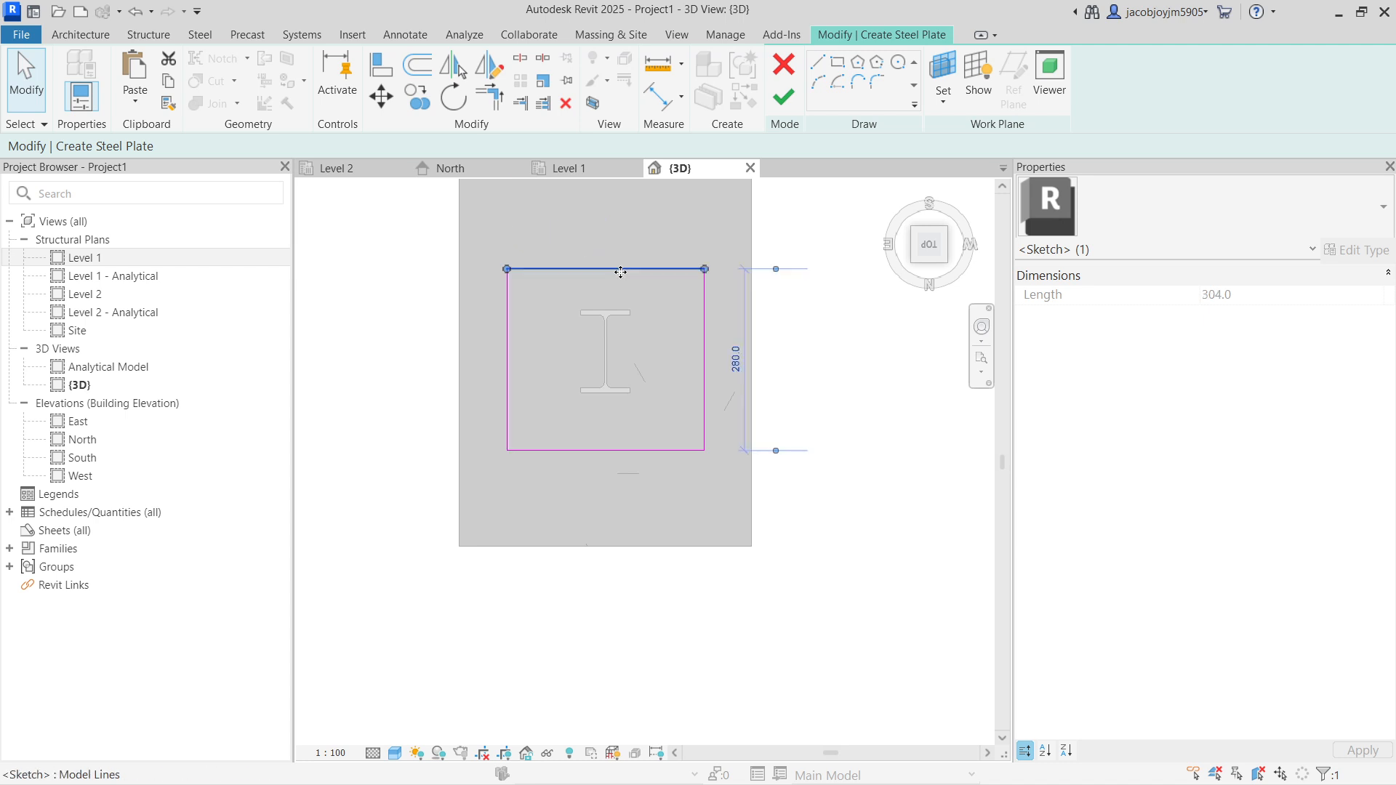
{"action": "left_click_drag", "start_coordinate": [777, 451], "coordinate": [608, 304]}
{"action": "left_click", "coordinate": [731, 290]}
{"action": "type", "text": "75"}
{"action": "key", "text": "Return"}
Set the distance from the steel column's lower flange to the plate outline's lower edge to 75 mm
{"action": "left_click", "coordinate": [652, 450]}
{"action": "left_click_drag", "start_coordinate": [436, 262], "coordinate": [606, 397]}
{"action": "left_click", "coordinate": [458, 422]}
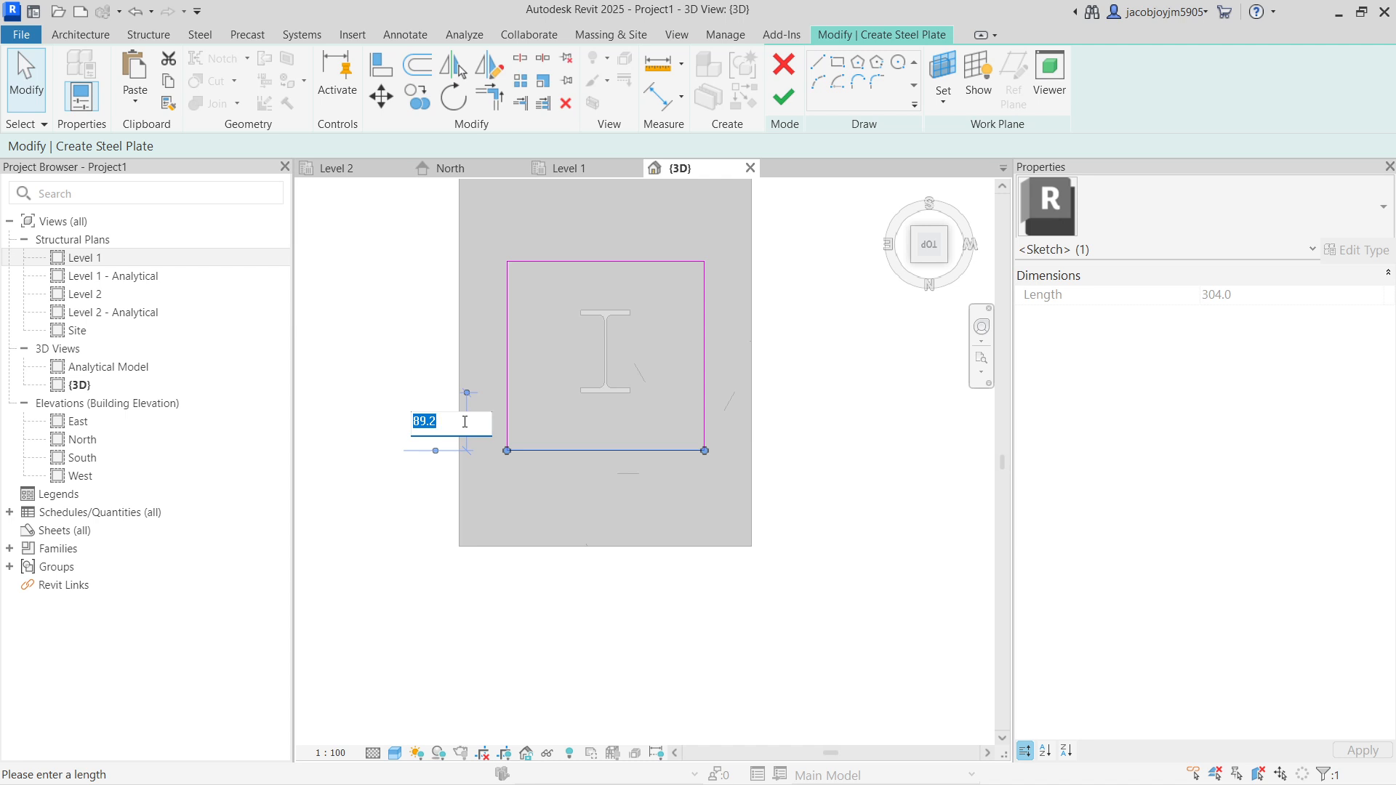
{"action": "type", "text": "75"}
{"action": "key", "text": "Return"}
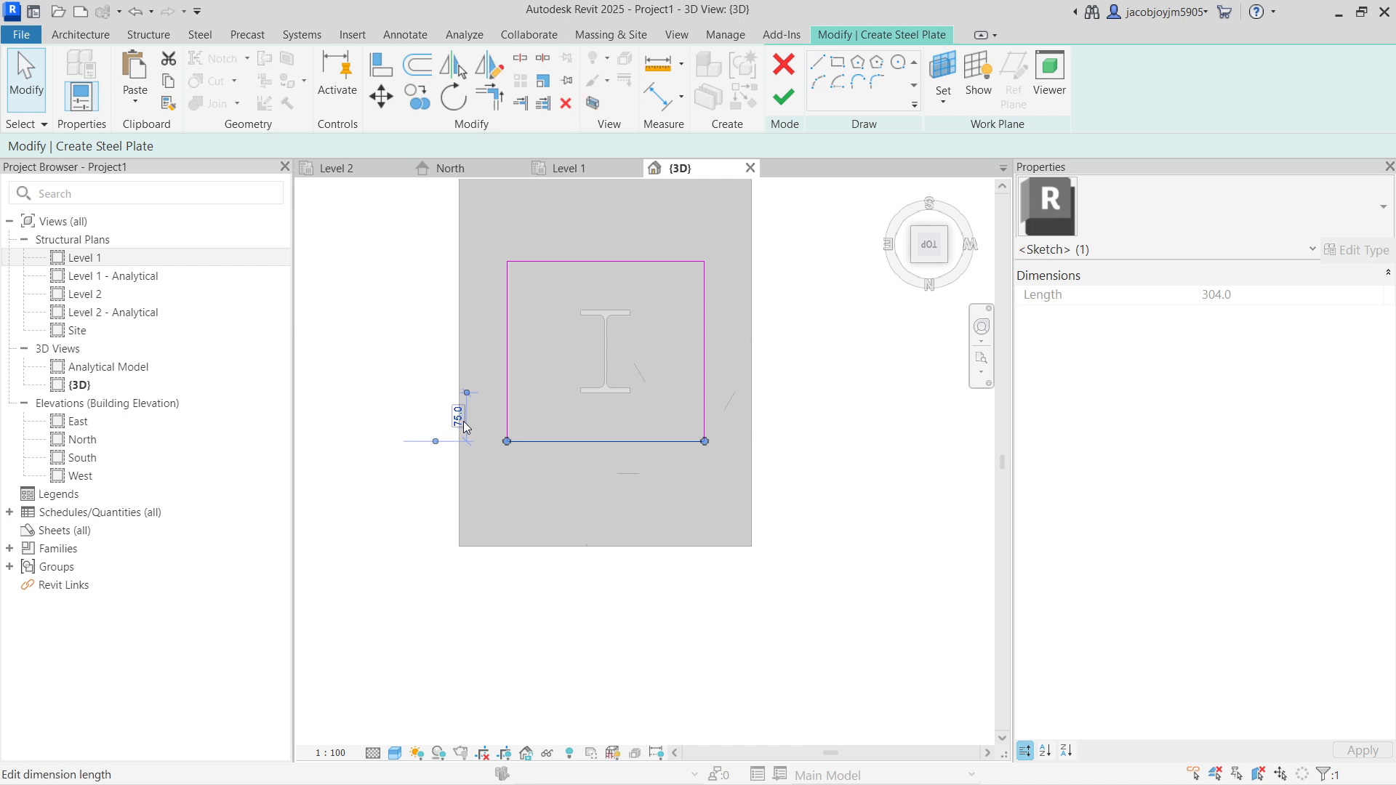
Finish the plate sketch to create the steel plate at the steel column's foot
{"action": "left_click", "coordinate": [792, 93]}
{"action": "mouse_move", "coordinate": [516, 500]}
{"action": "middle_mouse_down", "text": "shift"}
{"action": "mouse_move", "coordinate": [608, 408]}
{"action": "mouse_move", "coordinate": [618, 417]}
{"action": "mouse_move", "coordinate": [614, 370]}
{"action": "mouse_move", "coordinate": [571, 397]}
{"action": "mouse_move", "coordinate": [558, 503]}
{"action": "middle_mouse_up", "text": "shift"}
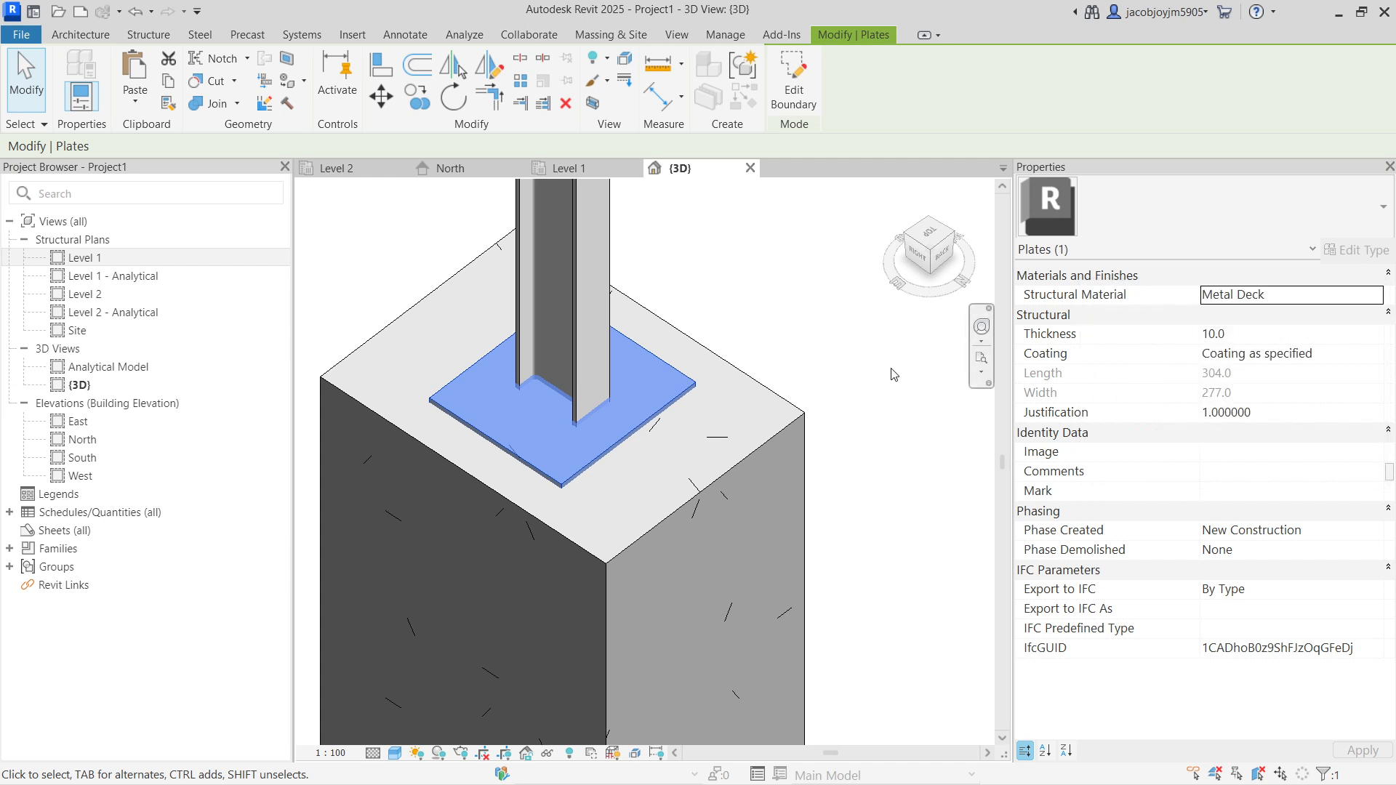
{"action": "scroll", "coordinate": [509, 480], "scroll_direction": "down", "scroll_amount": 3}
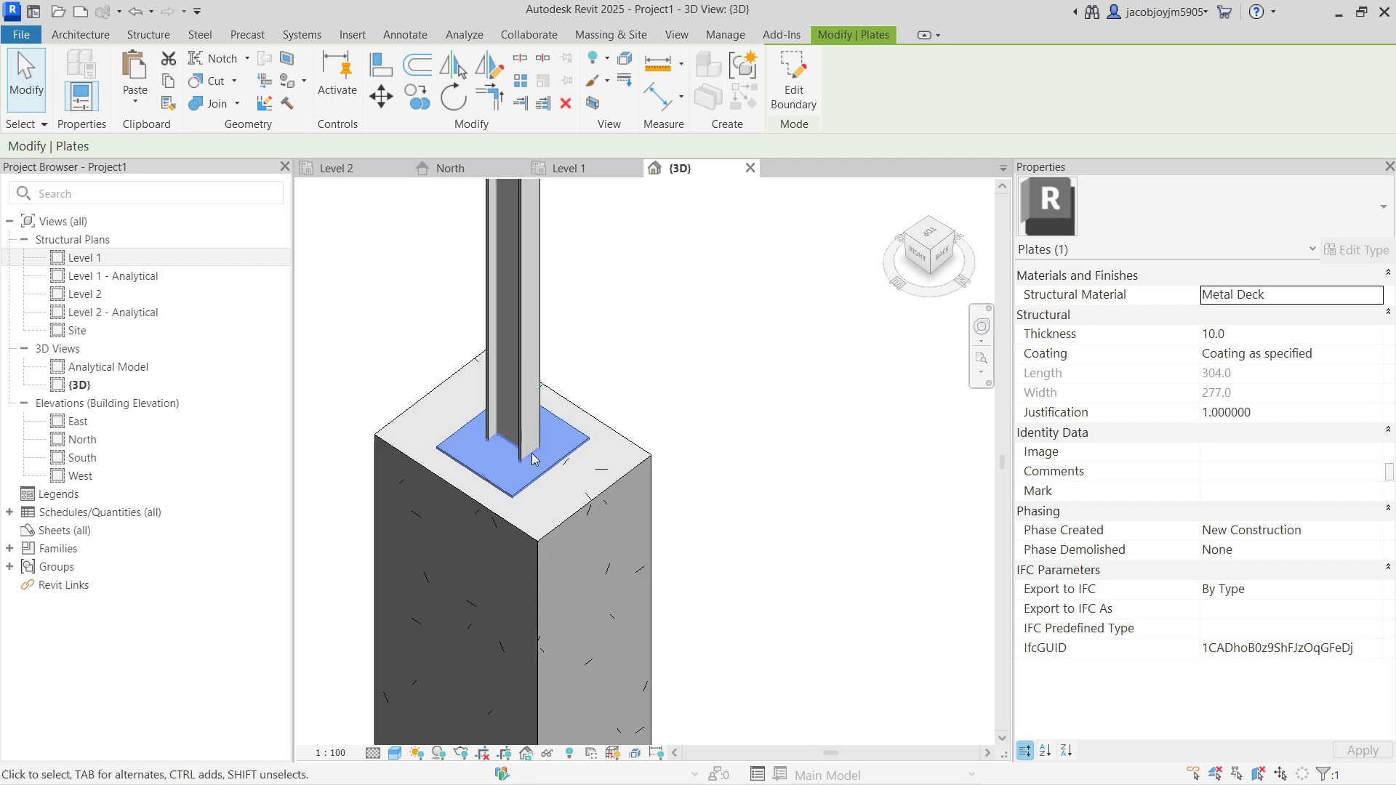
{"action": "scroll", "coordinate": [509, 484], "scroll_direction": "down", "scroll_amount": 1}
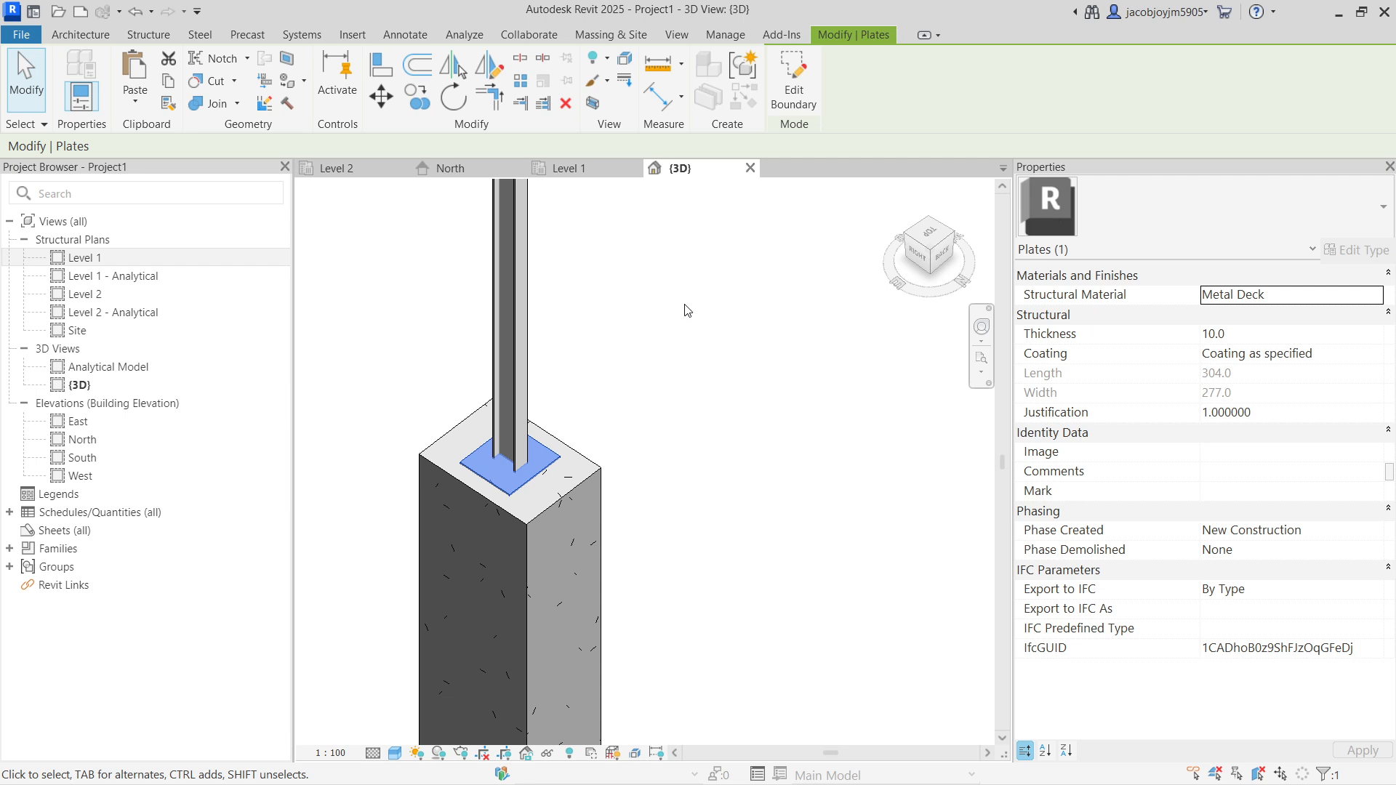
Collapse the plate's Identity Data, Phasing and IFC Parameters property groups
{"action": "left_click", "coordinate": [1288, 414]}
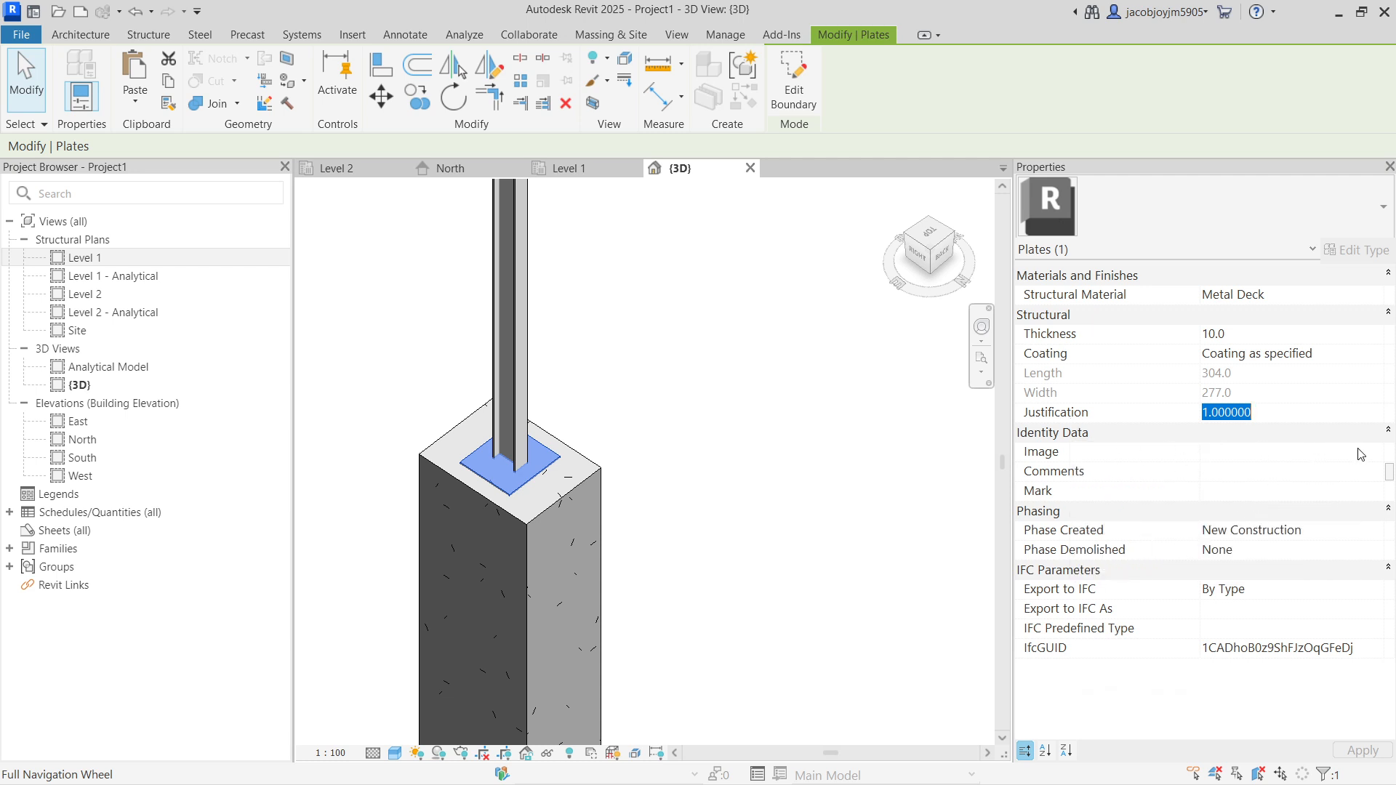
{"action": "left_click", "coordinate": [1388, 430]}
{"action": "left_click", "coordinate": [1390, 455]}
{"action": "left_click", "coordinate": [1389, 471]}
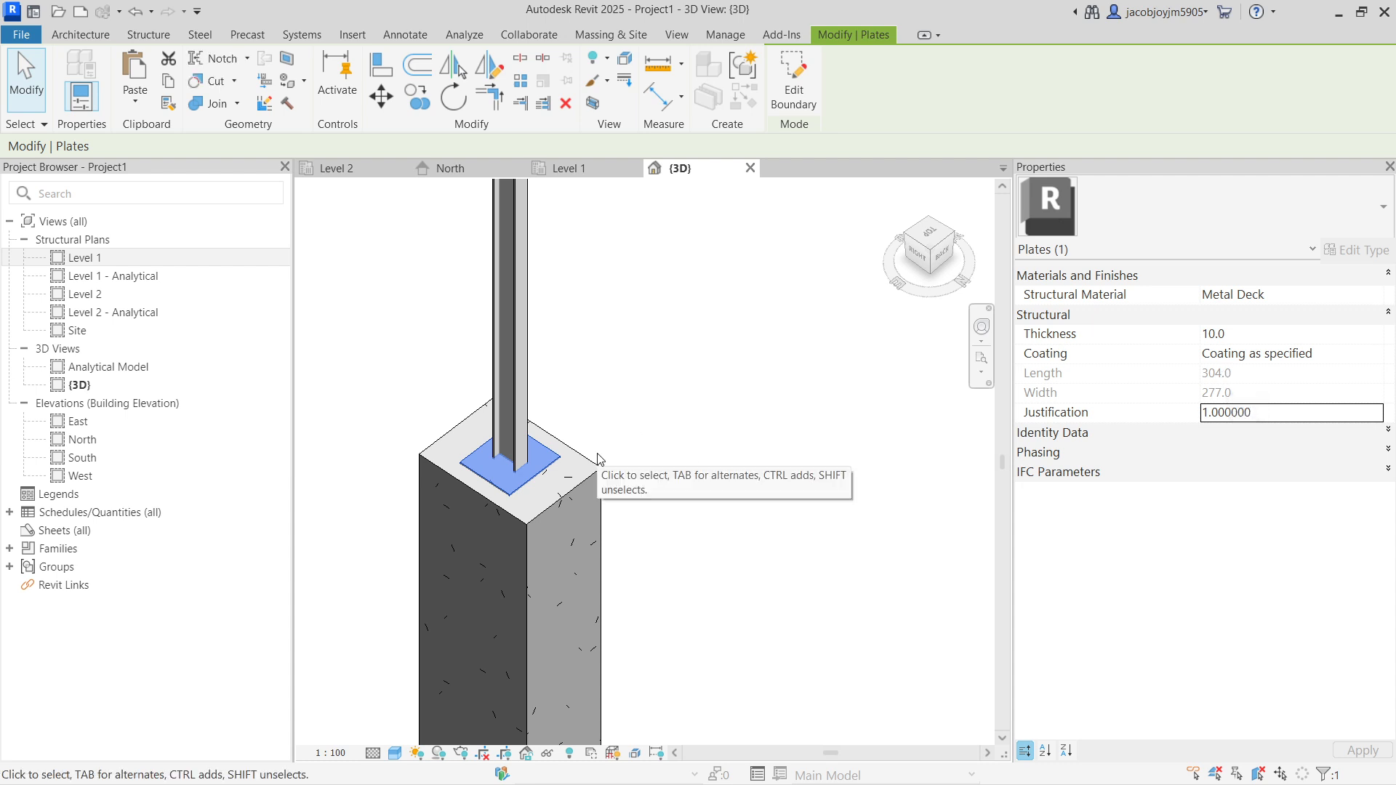
Start Bolts connecting the steel plate and the steel column, with the plate's top face as the placement plane
{"action": "left_click", "coordinate": [200, 38]}
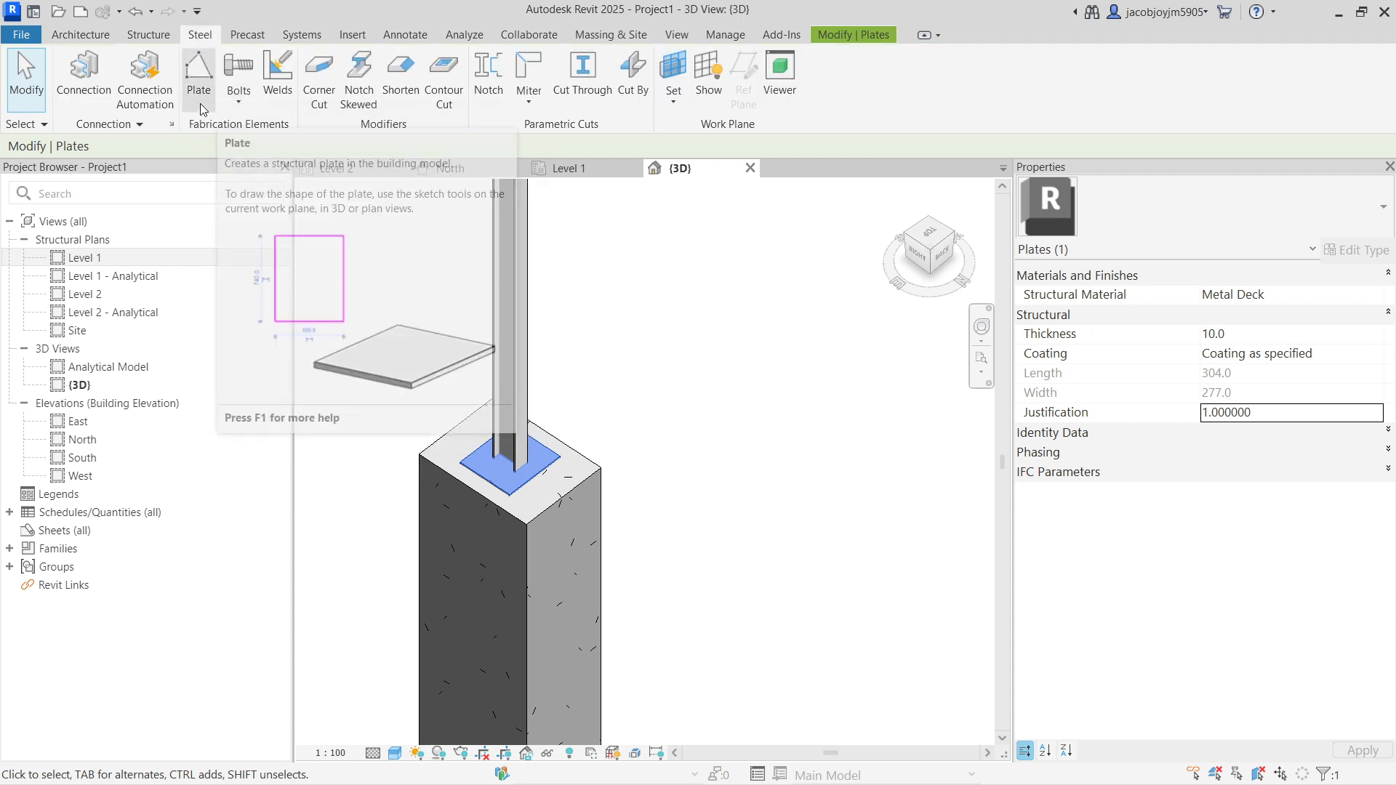
{"action": "left_click", "coordinate": [239, 103]}
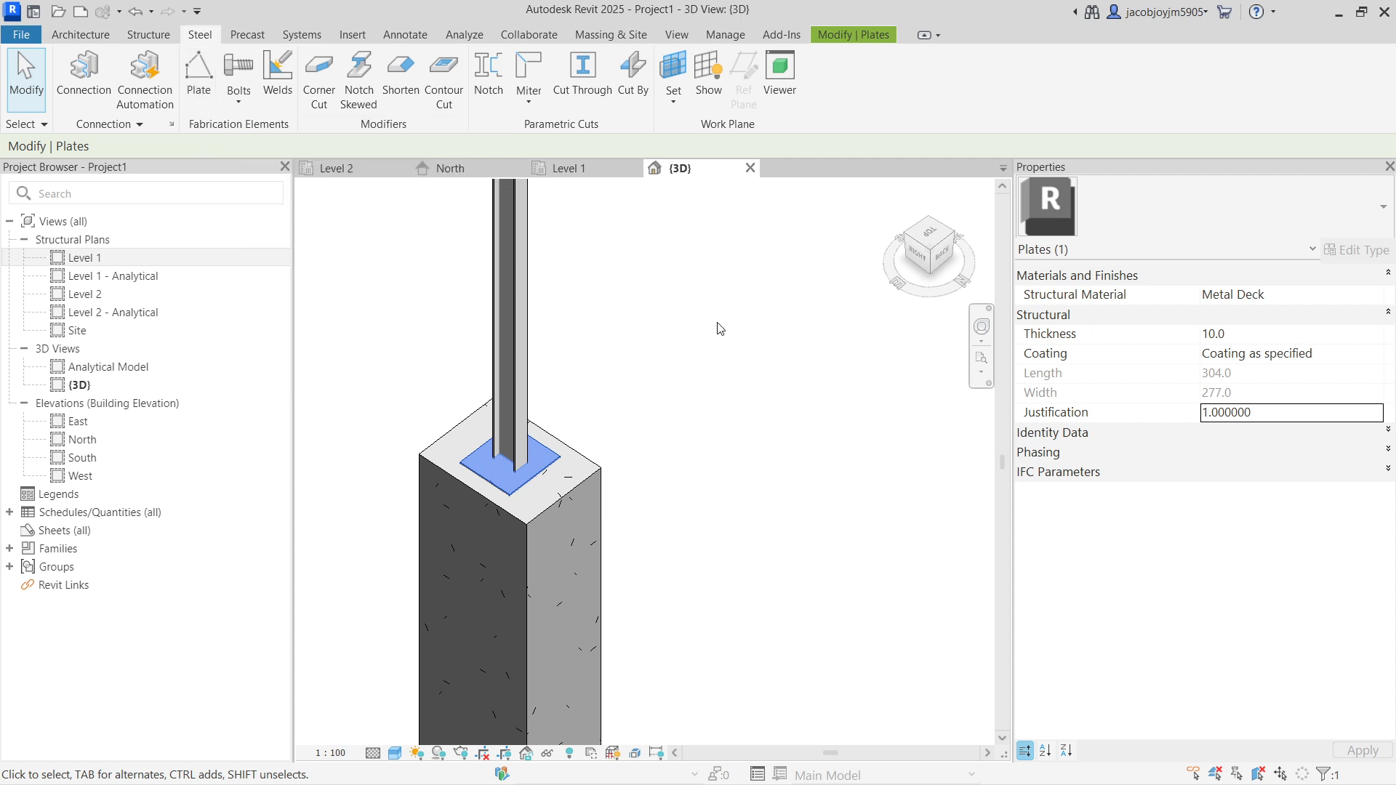
{"action": "left_click", "coordinate": [245, 102]}
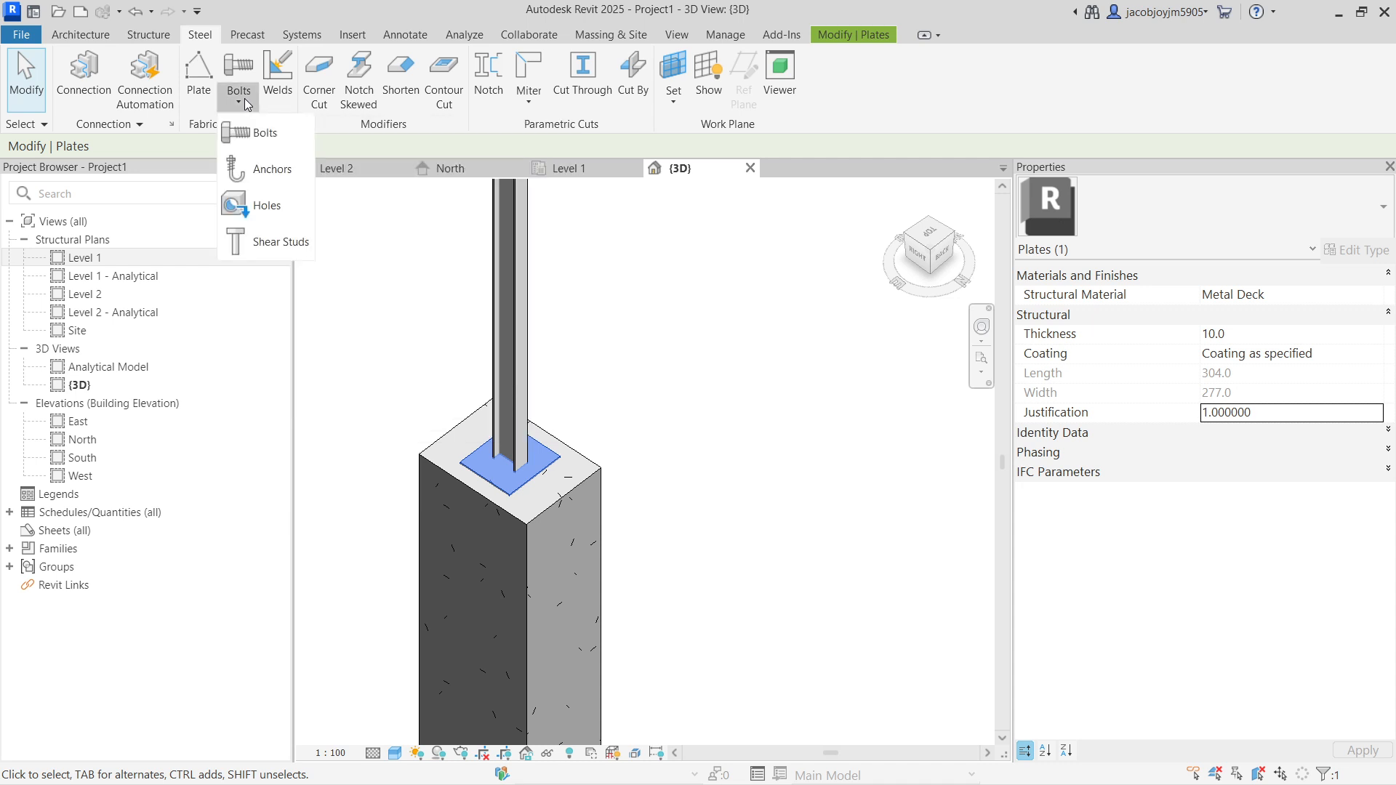
{"action": "left_click", "coordinate": [276, 134]}
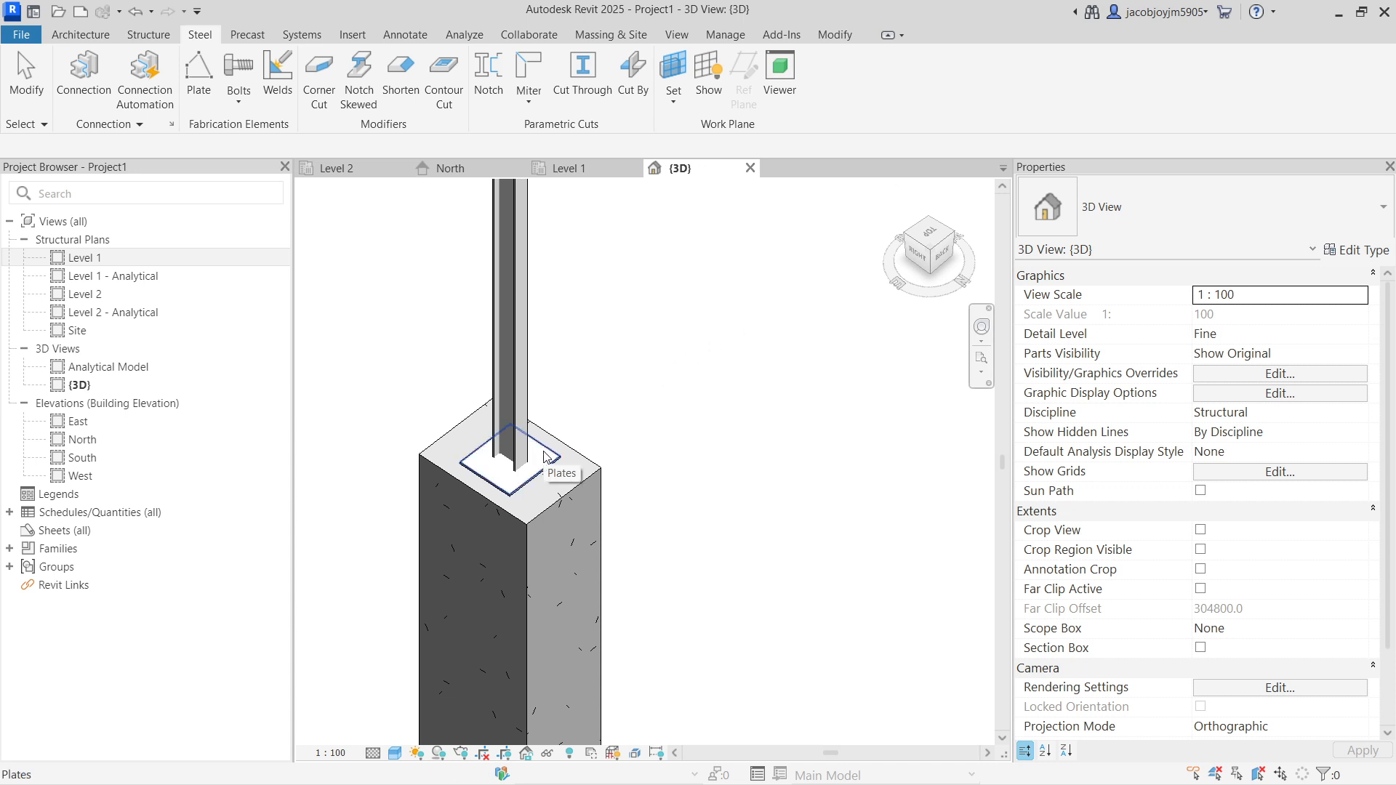
{"action": "scroll", "coordinate": [547, 457], "scroll_direction": "up", "scroll_amount": 2}
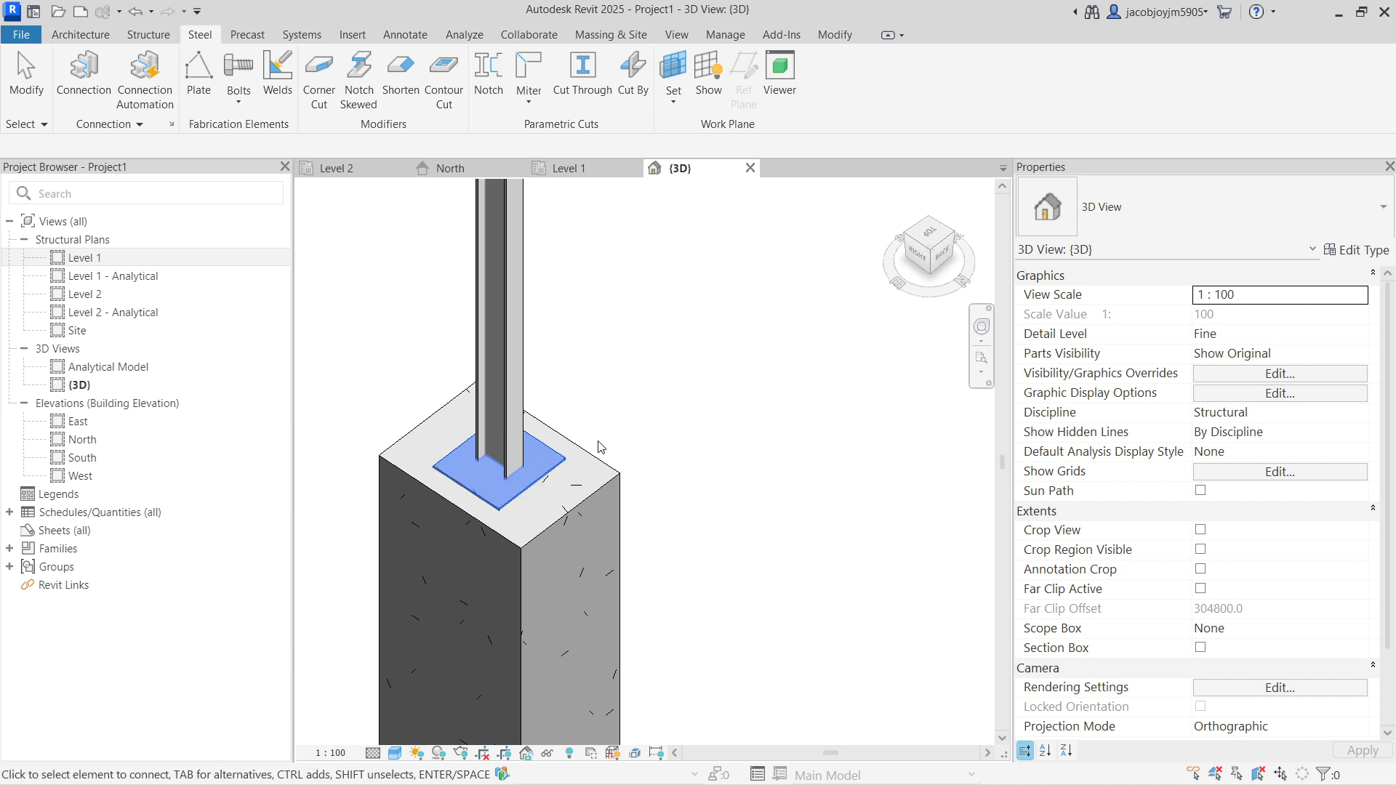
{"action": "left_click", "coordinate": [561, 465]}
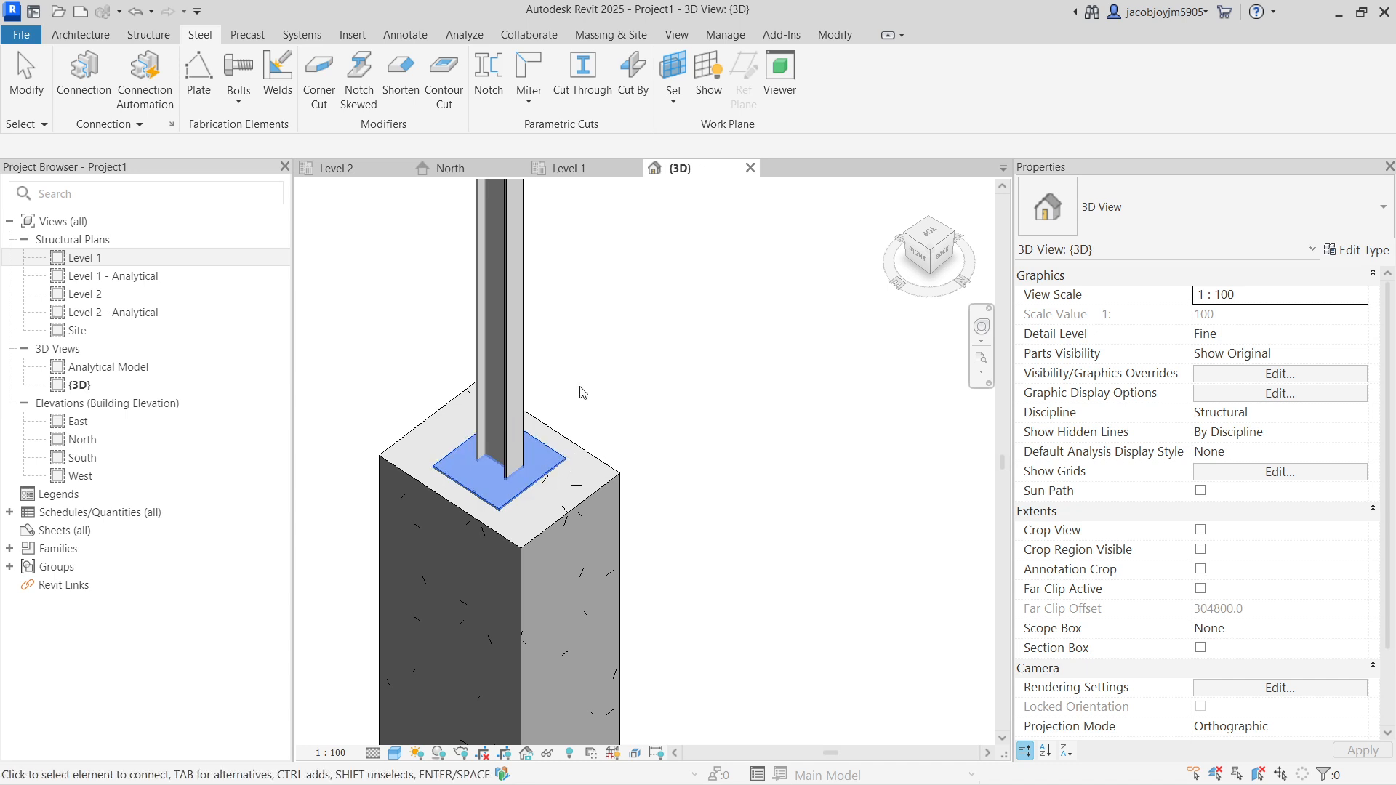
{"action": "left_click", "coordinate": [528, 409]}
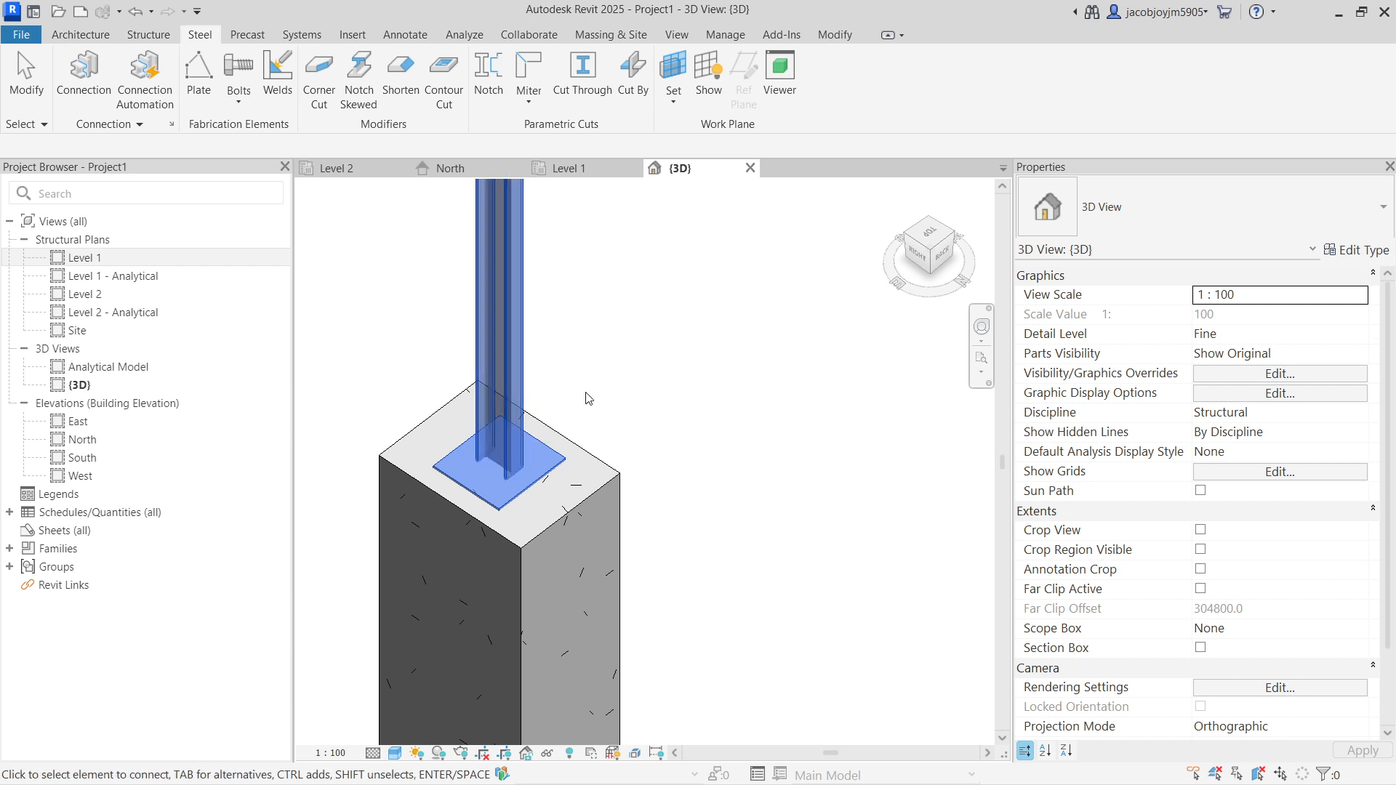
{"action": "key", "text": "Return"}
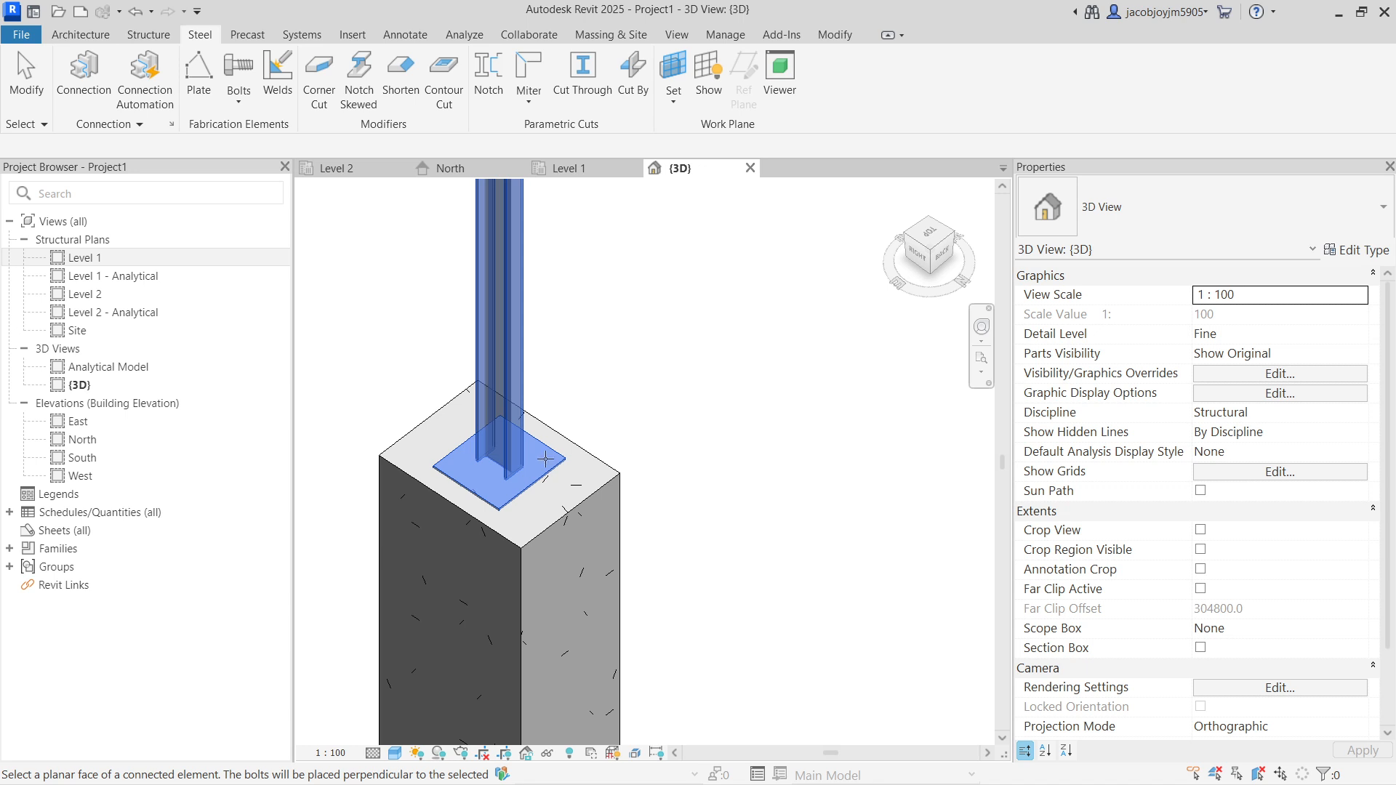
{"action": "scroll", "coordinate": [582, 461], "scroll_direction": "up", "scroll_amount": 4}
{"action": "scroll", "coordinate": [639, 464], "scroll_direction": "up", "scroll_amount": 1}
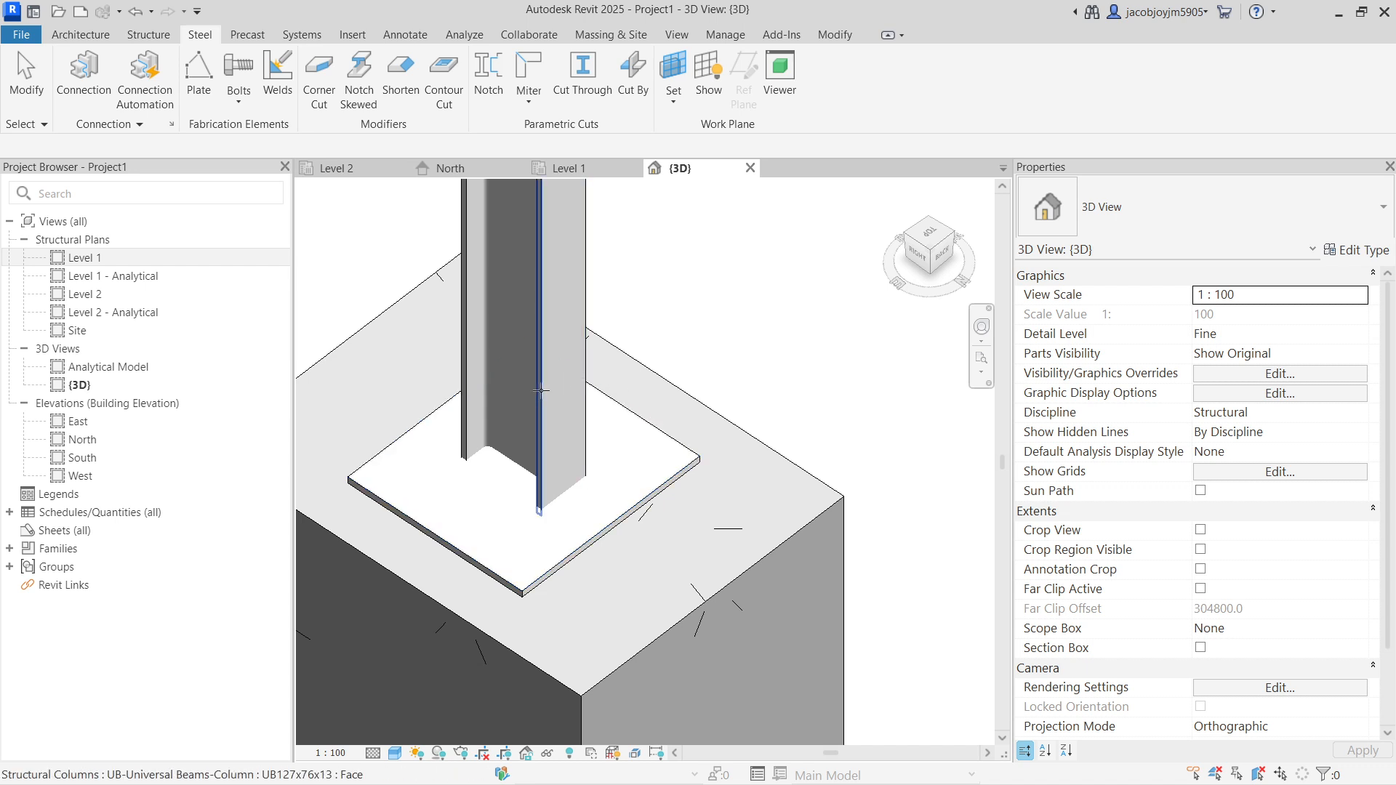
{"action": "left_click", "coordinate": [650, 431]}
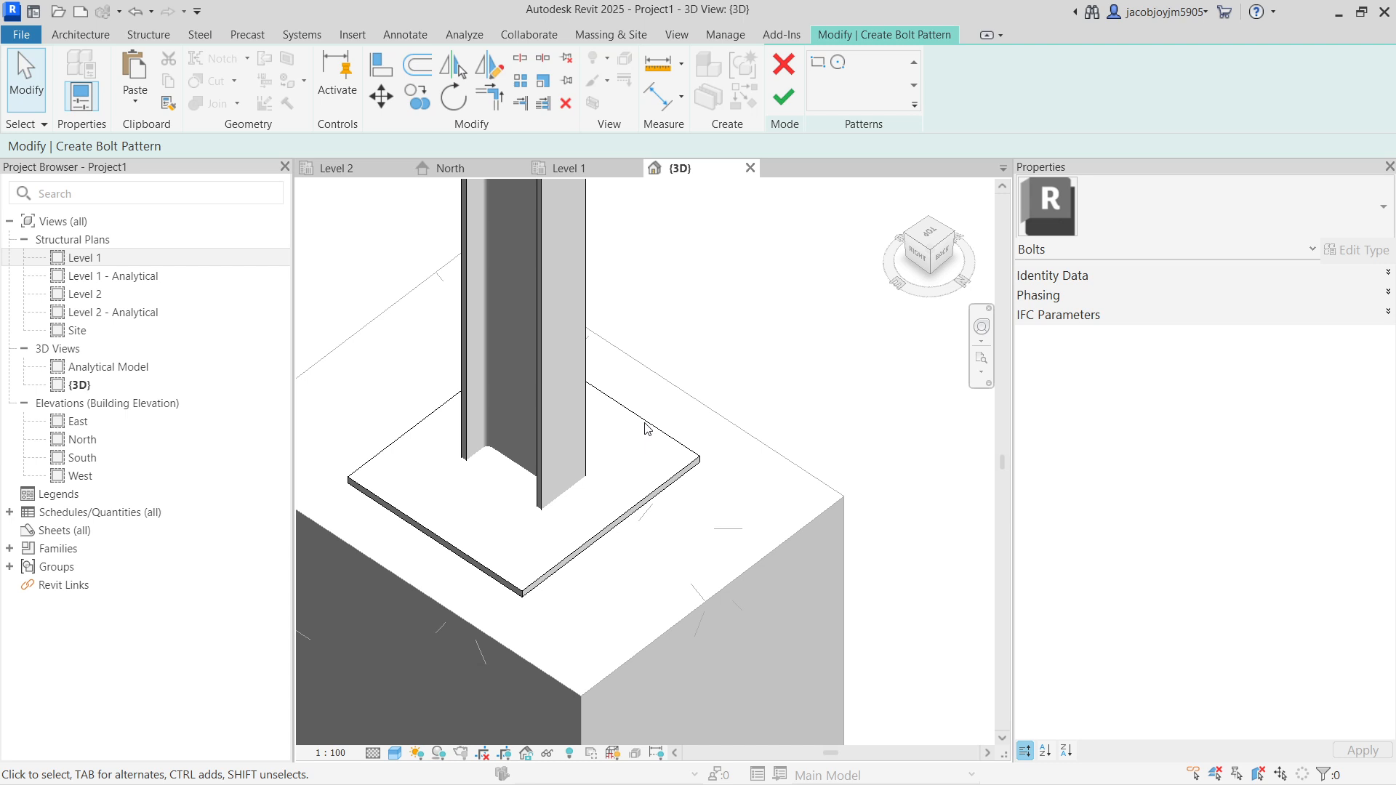
From the top view, sketch and finish a rectangular bolt pattern about 220 by 220 mm around the steel column's section
{"action": "left_click", "coordinate": [818, 66]}
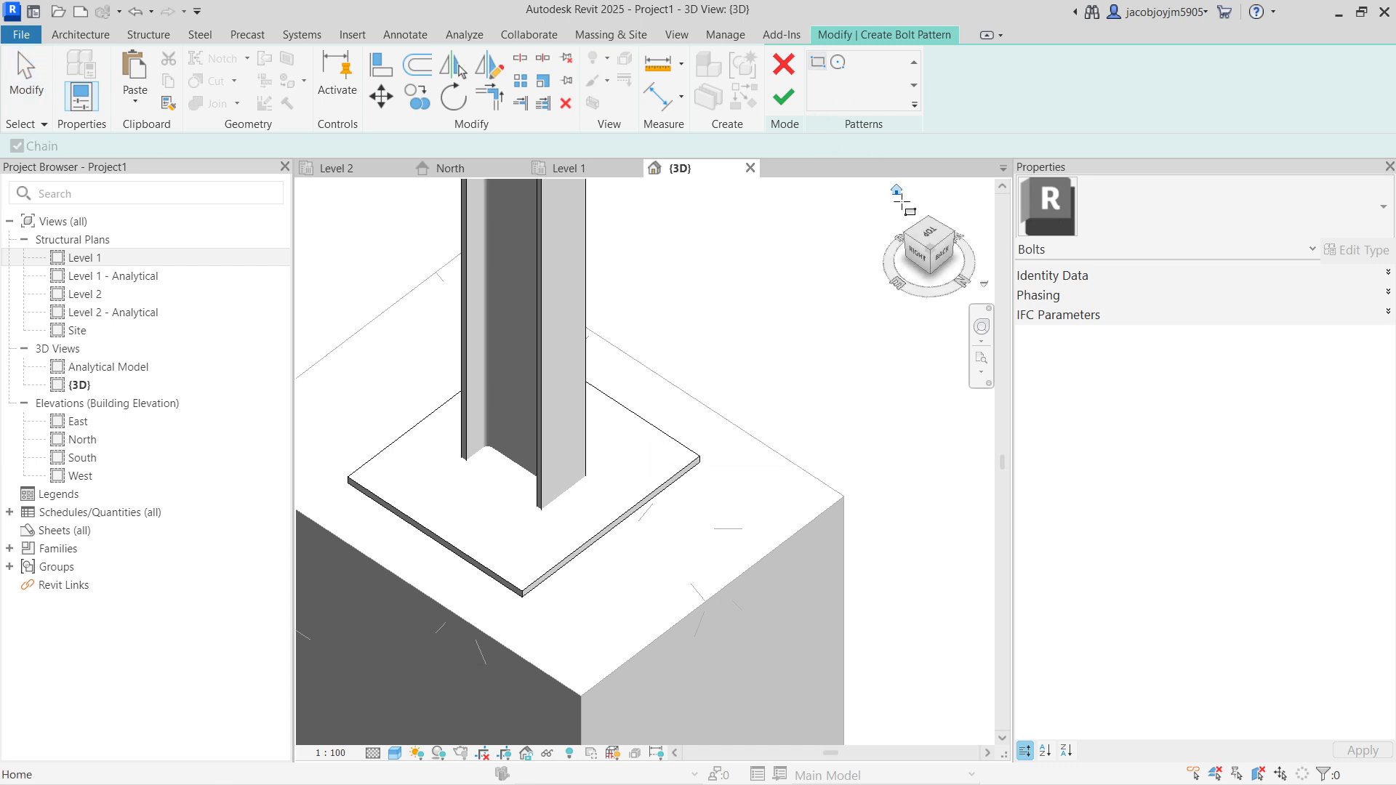
{"action": "scroll", "coordinate": [586, 680], "scroll_direction": "up", "scroll_amount": 10}
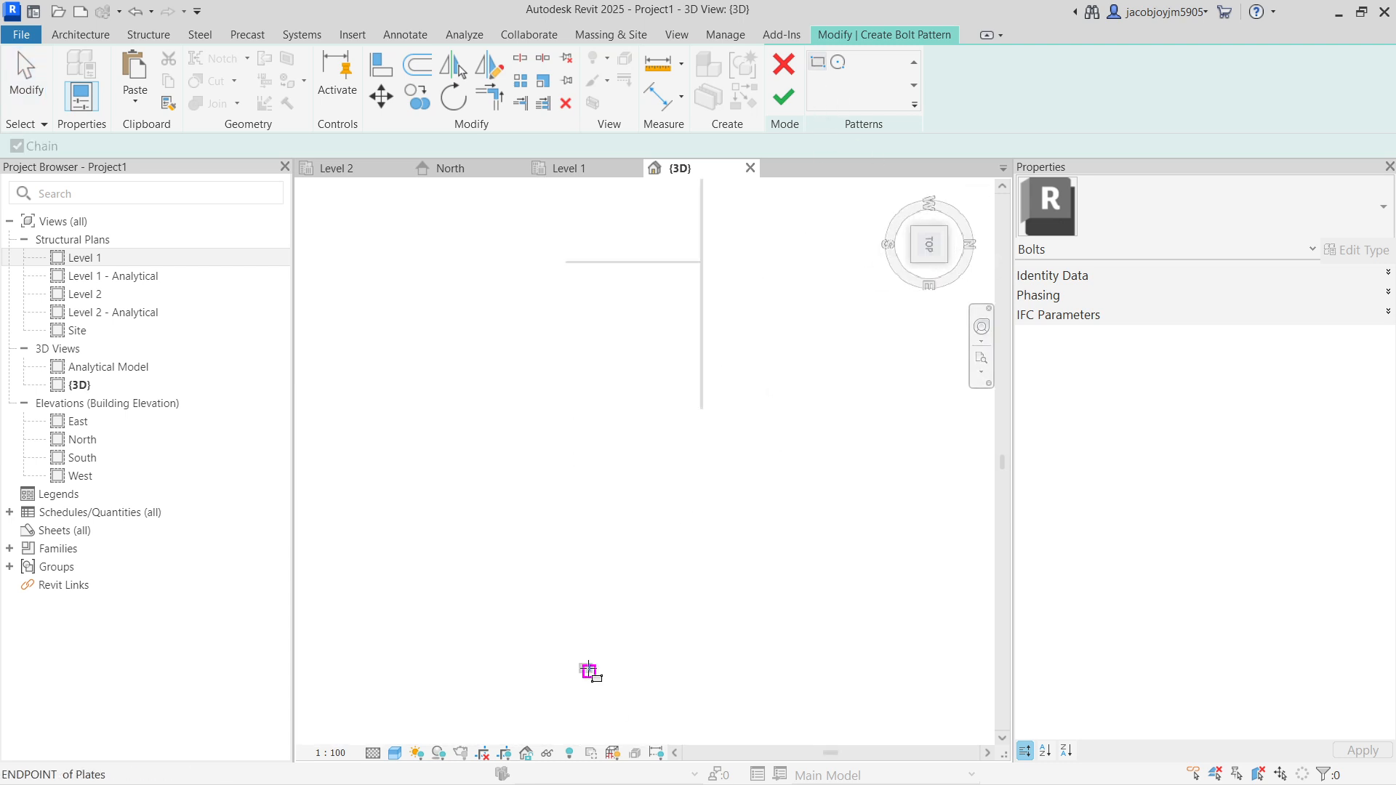
{"action": "scroll", "coordinate": [579, 678], "scroll_direction": "up", "scroll_amount": 2}
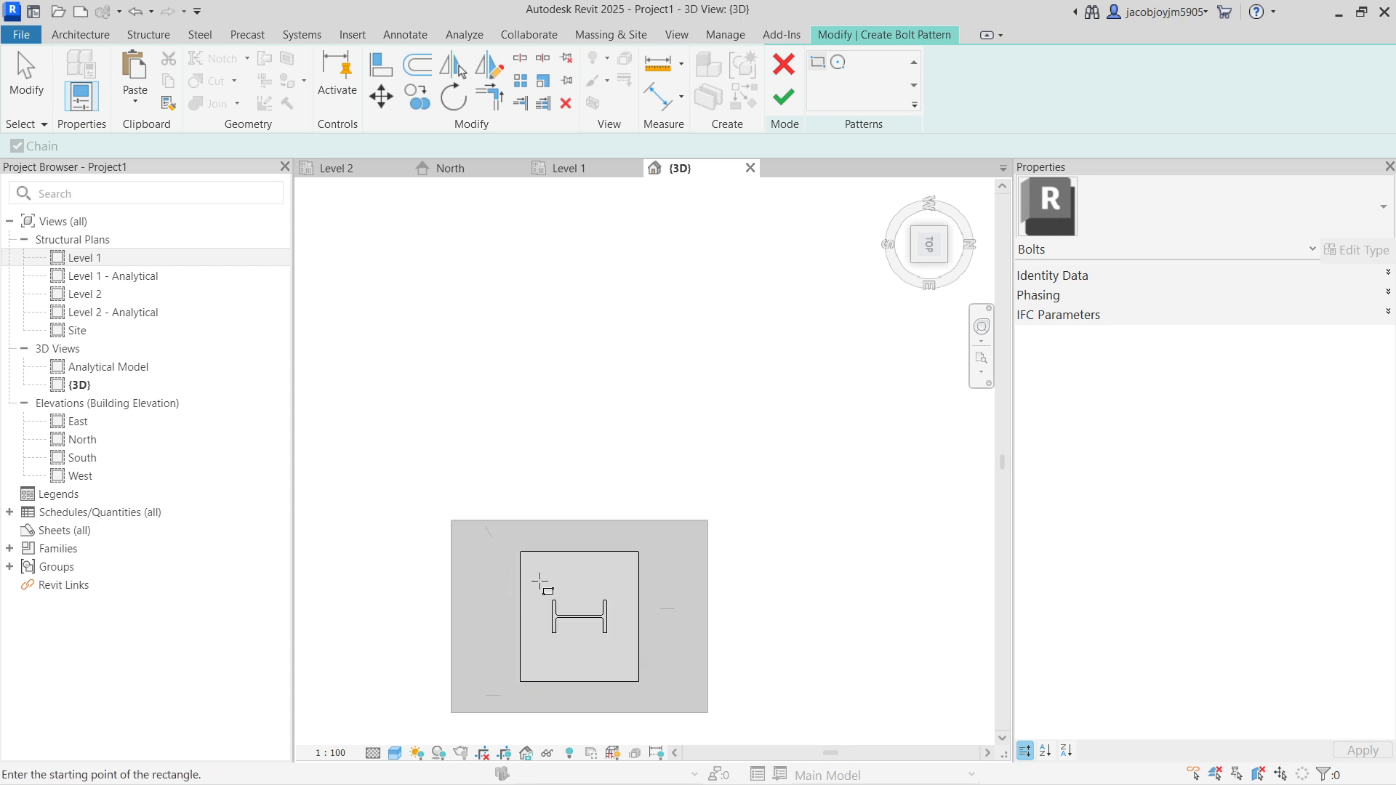
{"action": "left_click", "coordinate": [534, 572]}
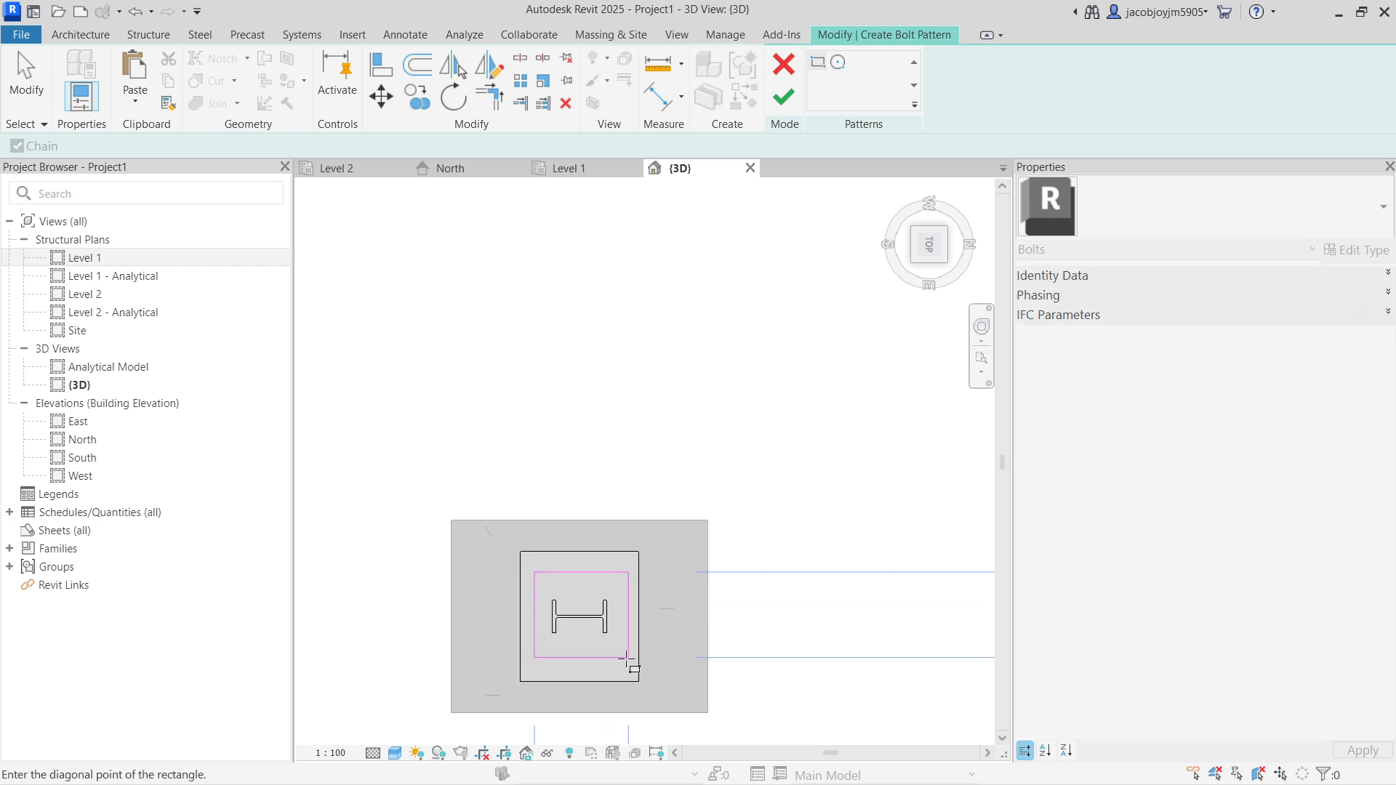
{"action": "left_click", "coordinate": [629, 666]}
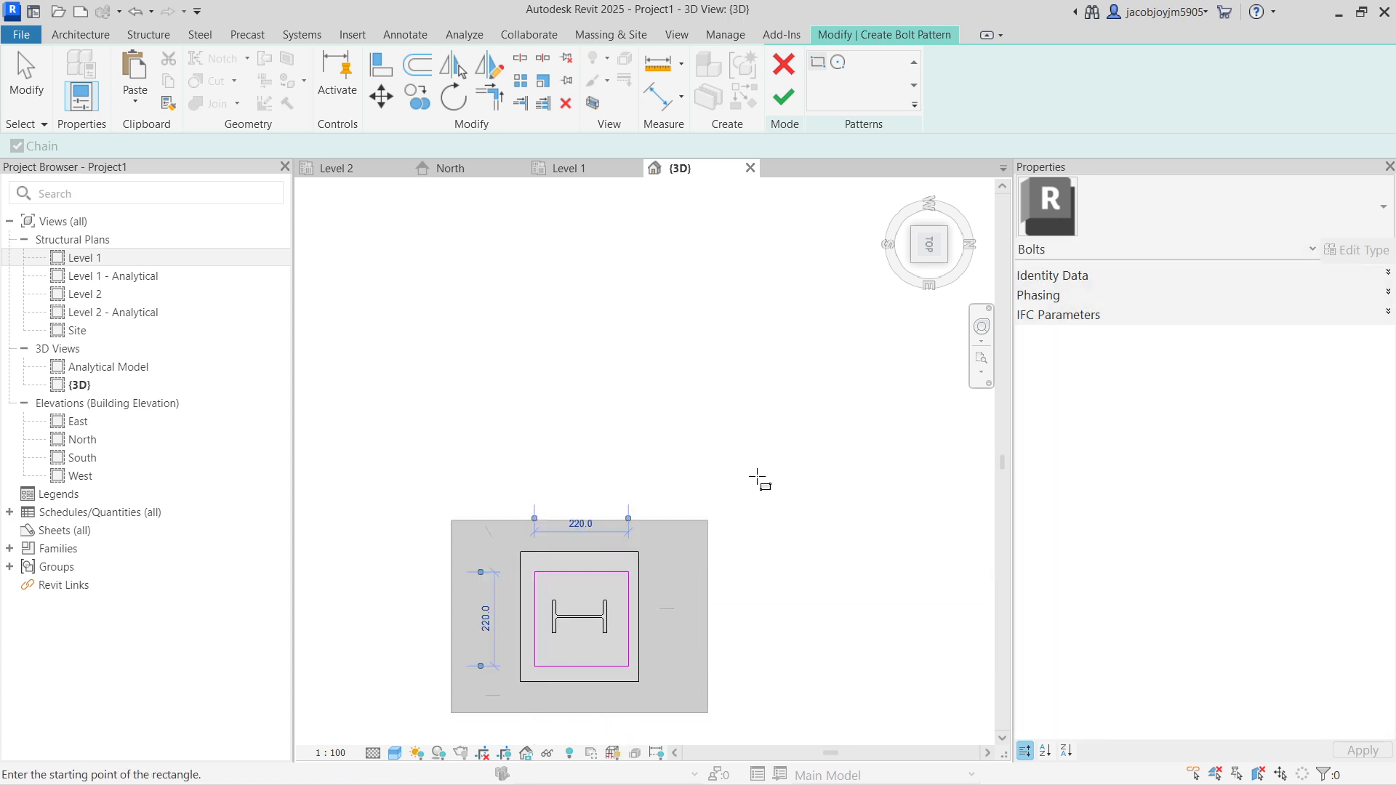
{"action": "left_click", "coordinate": [784, 97]}
Temporarily hide the concrete column to expose the plate and its bolts
{"action": "scroll", "coordinate": [670, 443], "scroll_direction": "down", "scroll_amount": 3}
{"action": "middle_click_drag", "start_coordinate": [670, 443], "coordinate": [640, 553], "text": "shift"}
{"action": "scroll", "coordinate": [602, 567], "scroll_direction": "up", "scroll_amount": 6}
{"action": "middle_click_drag", "start_coordinate": [552, 561], "coordinate": [700, 545], "text": "shift"}
{"action": "scroll", "coordinate": [672, 535], "scroll_direction": "down", "scroll_amount": 2}
{"action": "left_click", "coordinate": [699, 545]}
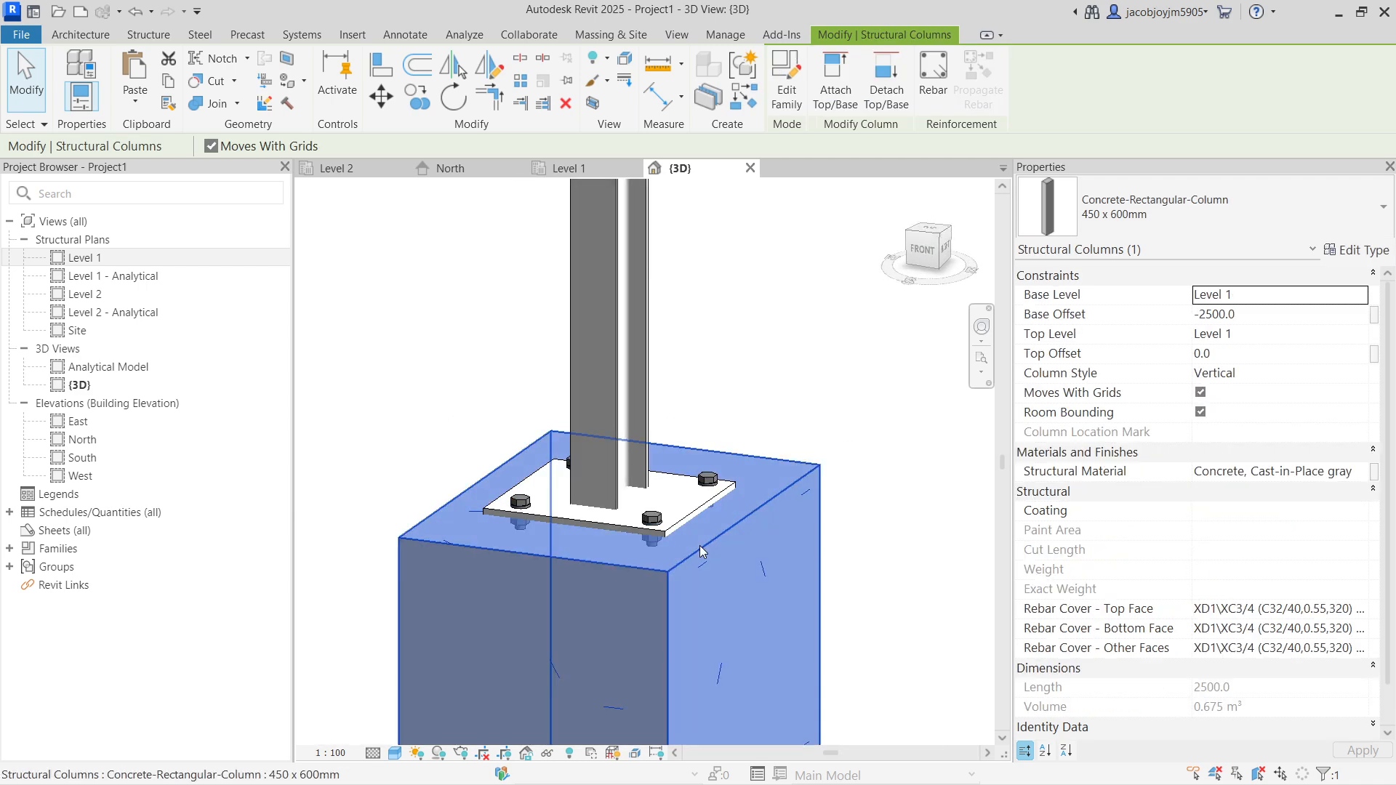
{"action": "key", "text": "h"}
{"action": "key", "text": "h"}
Set the number of bolts to 3 on side 1 and 3 on side 2
{"action": "left_click", "coordinate": [657, 519]}
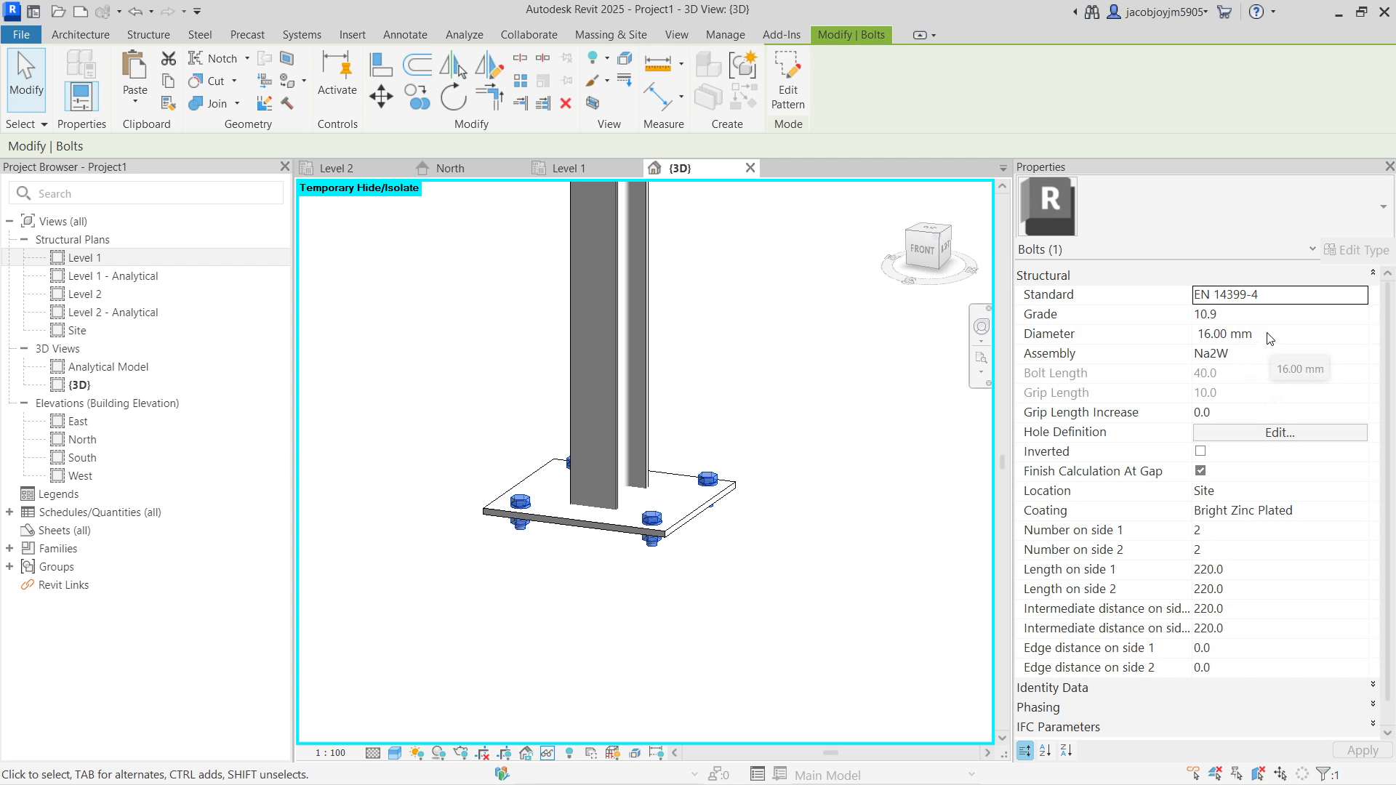
{"action": "left_click", "coordinate": [1232, 531]}
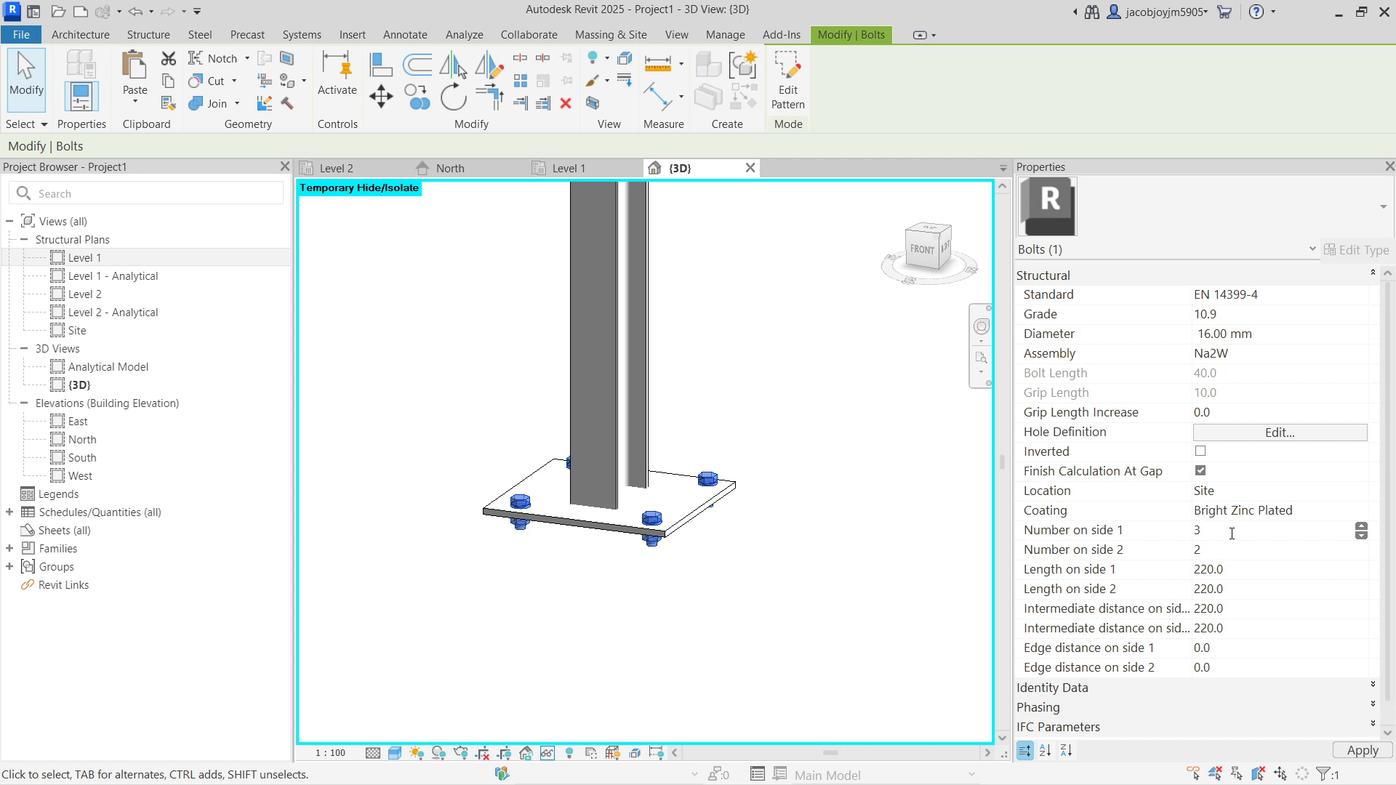
{"action": "middle_click_drag", "start_coordinate": [593, 566], "coordinate": [713, 590], "text": "shift"}
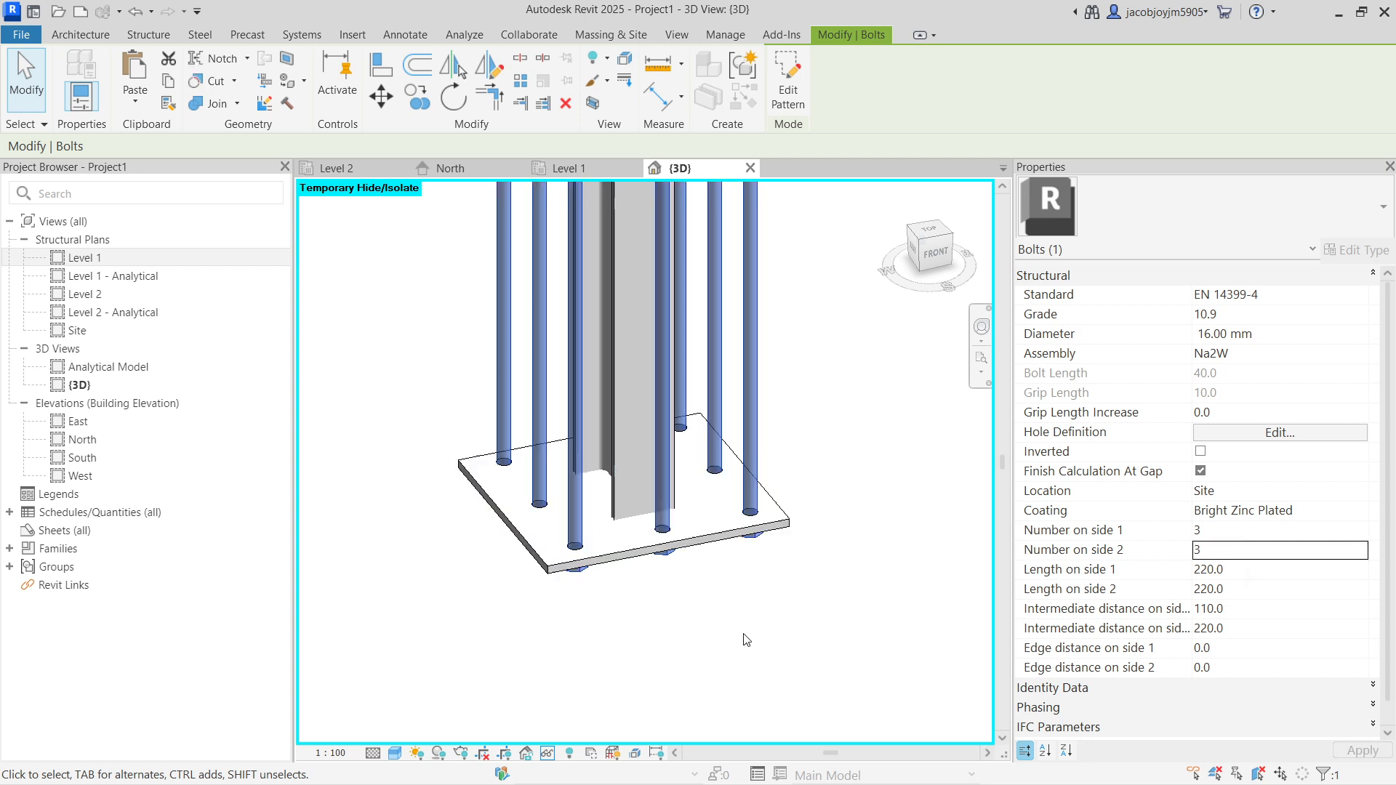
{"action": "scroll", "coordinate": [743, 631], "scroll_direction": "down", "scroll_amount": 3}
{"action": "scroll", "coordinate": [743, 637], "scroll_direction": "down", "scroll_amount": 4}
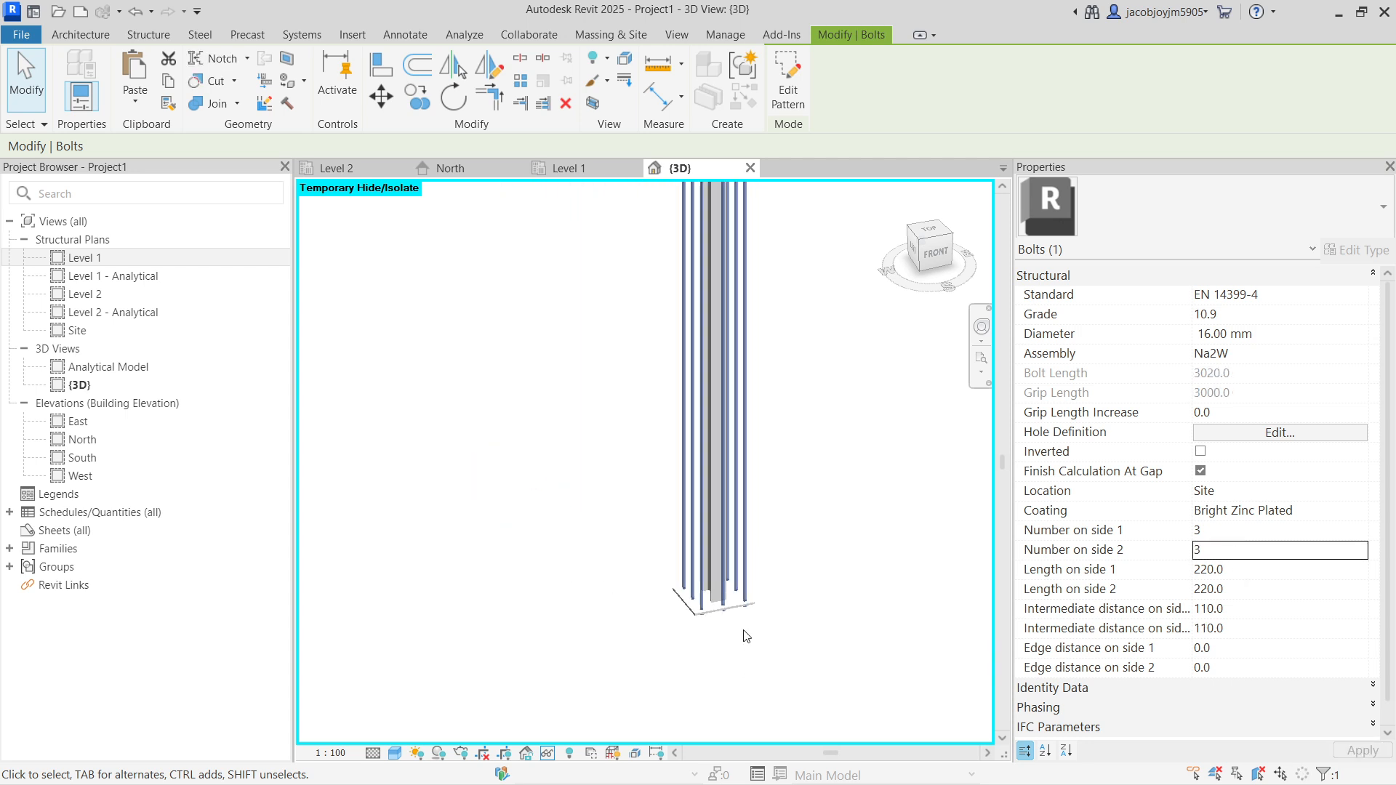
{"action": "scroll", "coordinate": [731, 617], "scroll_direction": "up", "scroll_amount": 6}
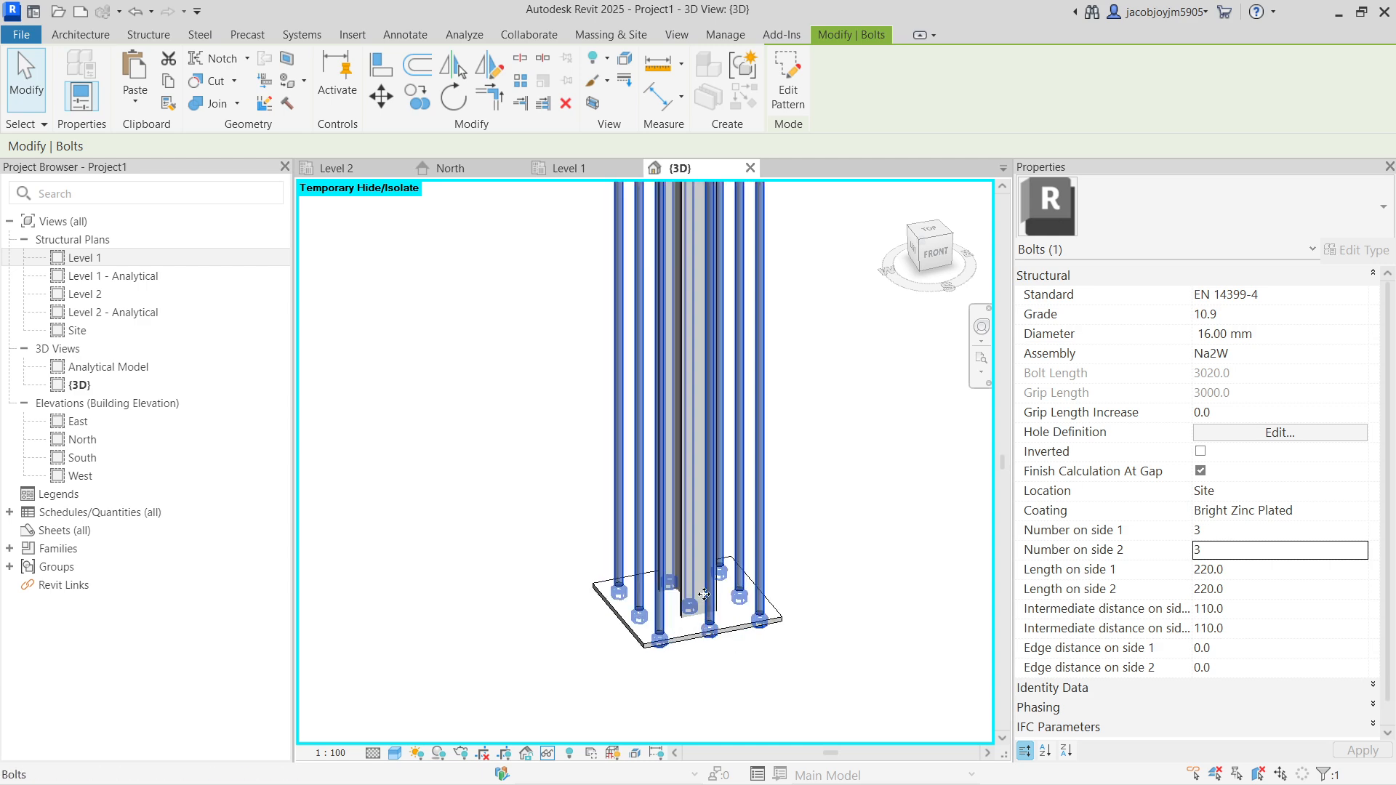
Inspect the bolts around the steel column, then undo the bolt count changes, the column hiding and the bolt pattern
{"action": "key", "text": "Escape"}
{"action": "left_click", "coordinate": [682, 589]}
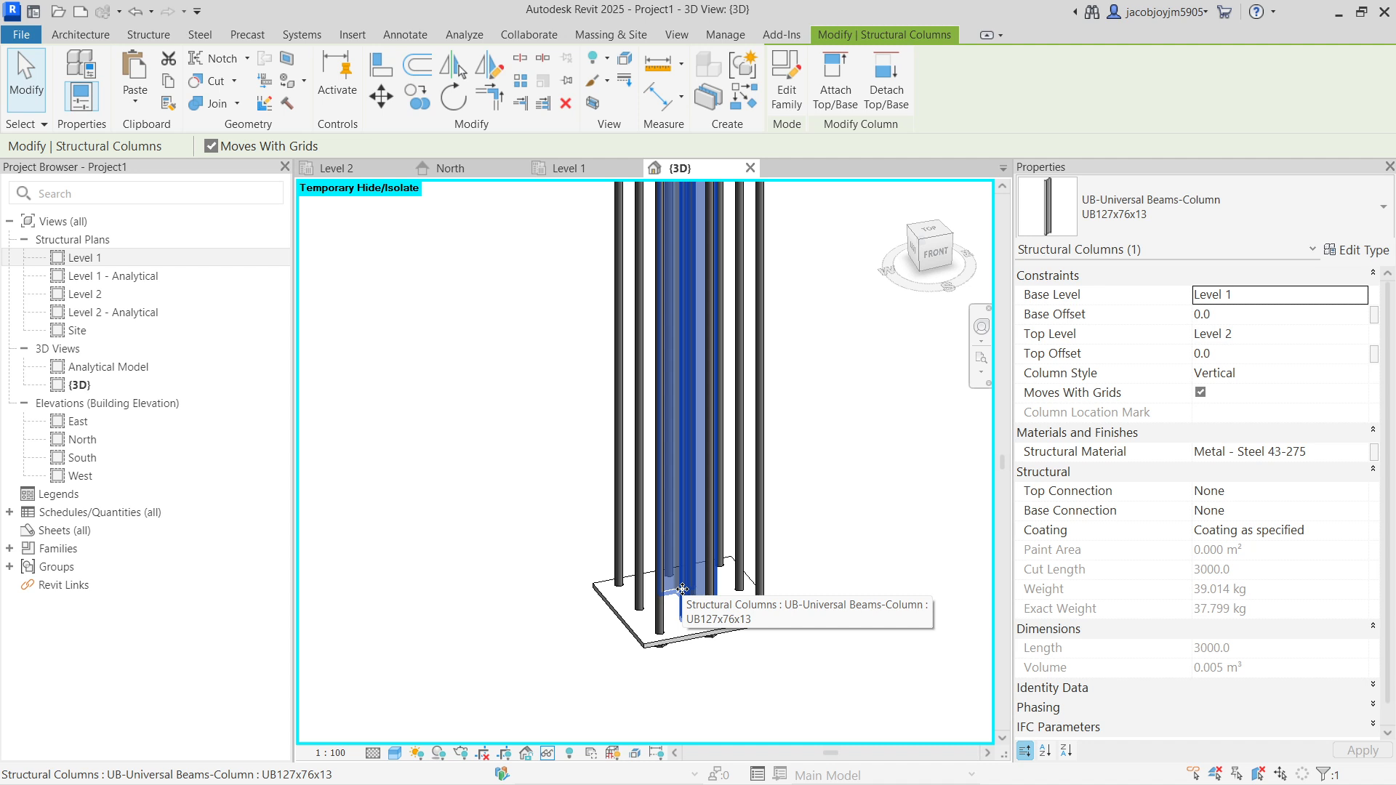
{"action": "left_click", "coordinate": [761, 570]}
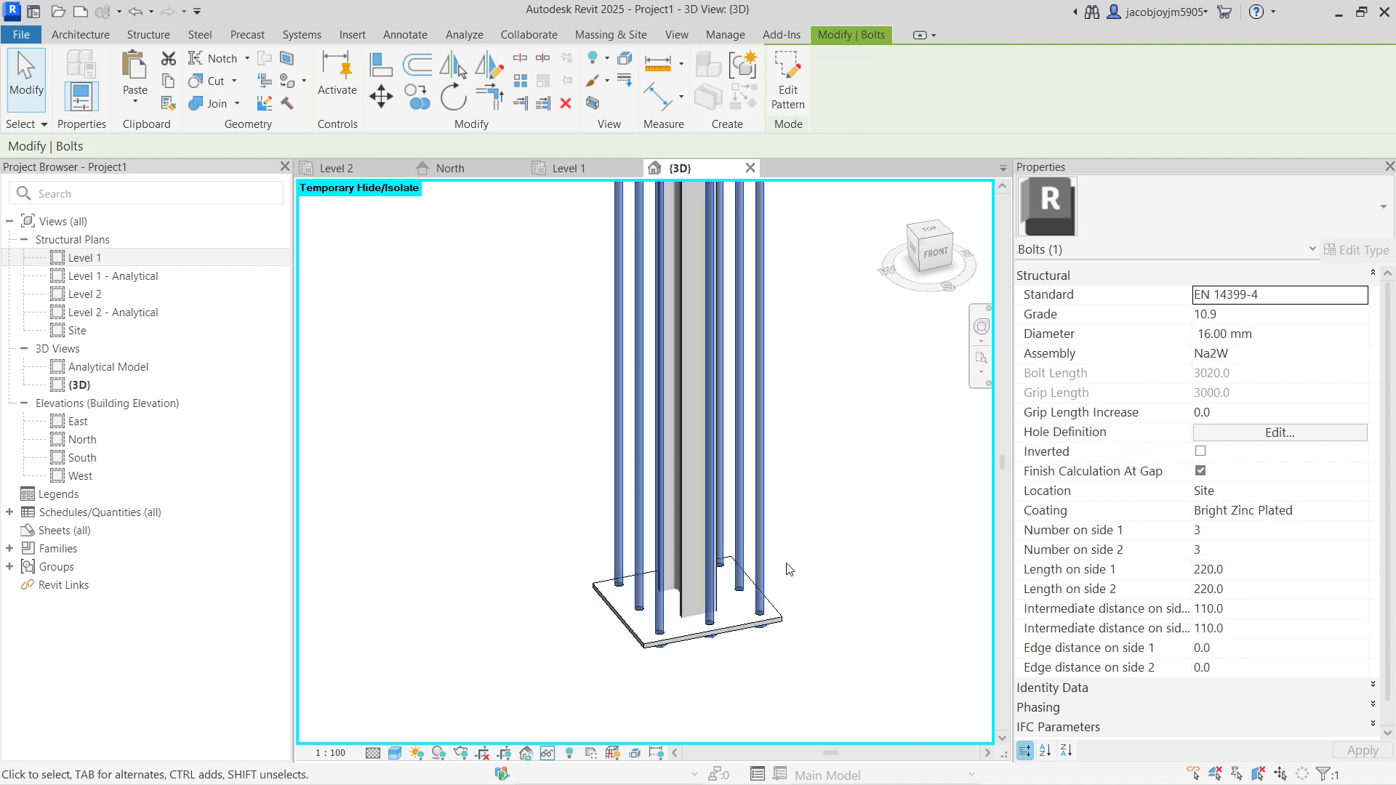
{"action": "key", "text": "Escape"}
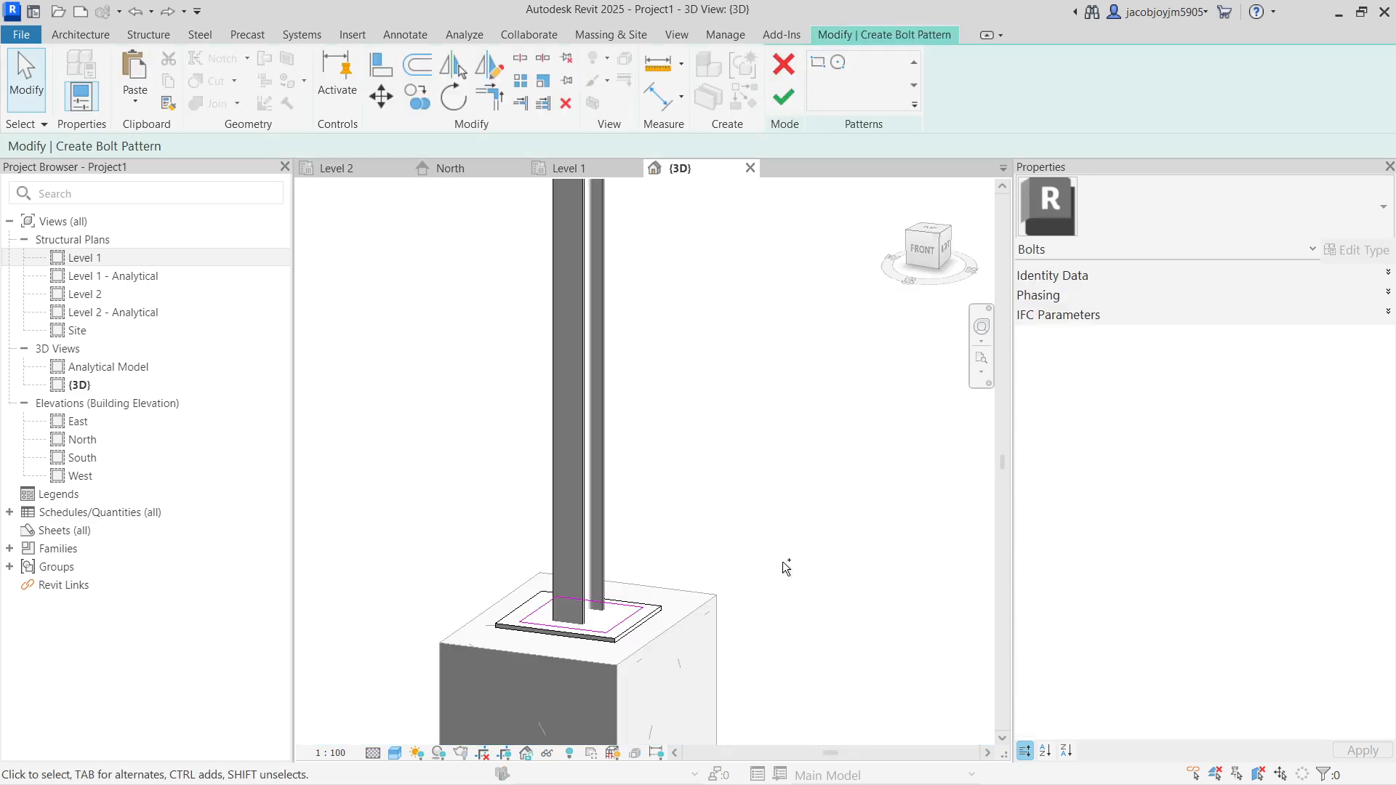
{"action": "key", "text": "ctrl+z"}
{"action": "middle_click", "coordinate": [769, 493]}
{"action": "middle_click", "coordinate": [761, 483]}
{"action": "scroll", "coordinate": [873, 519], "scroll_direction": "up", "scroll_amount": 6}
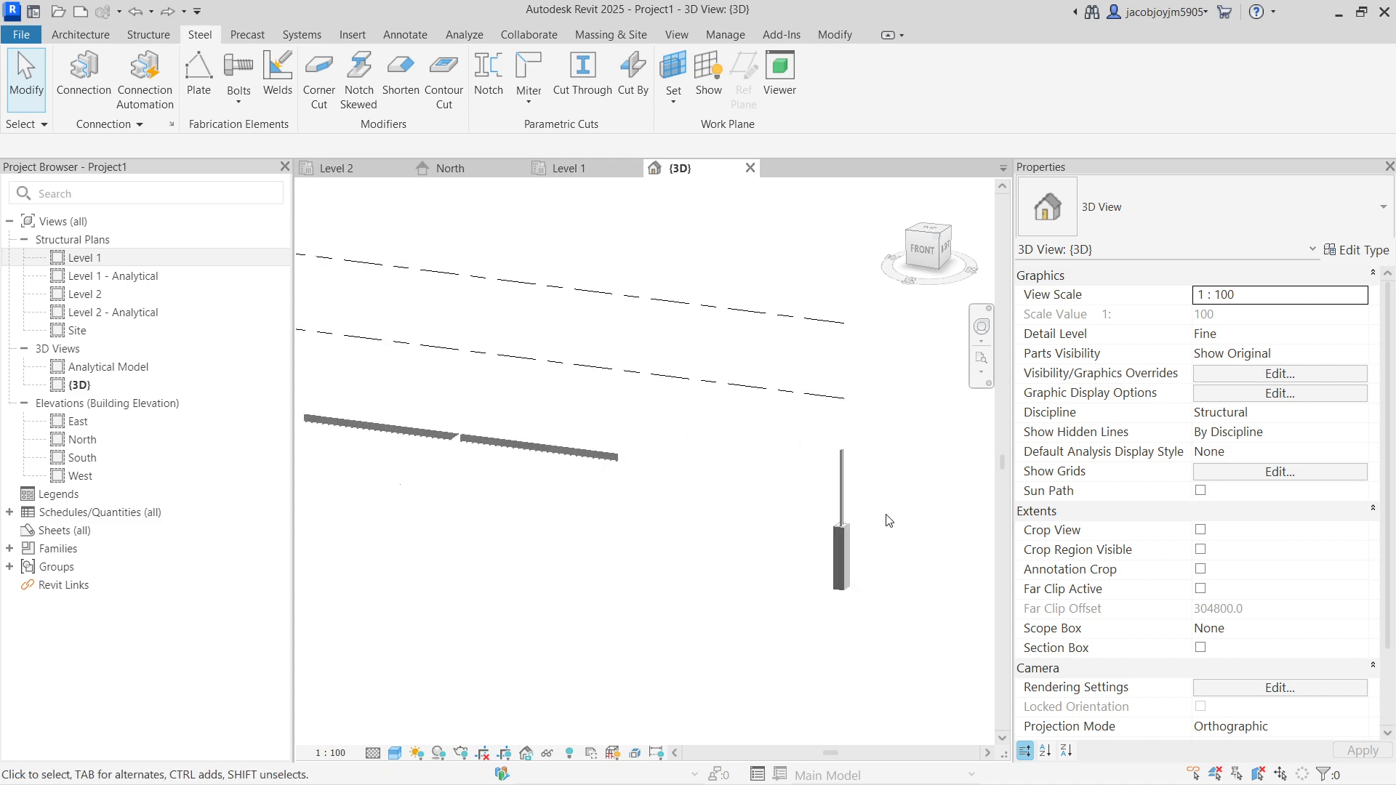
Examine the steel plate between the steel column and the top of the concrete column
{"action": "left_click", "coordinate": [819, 531]}
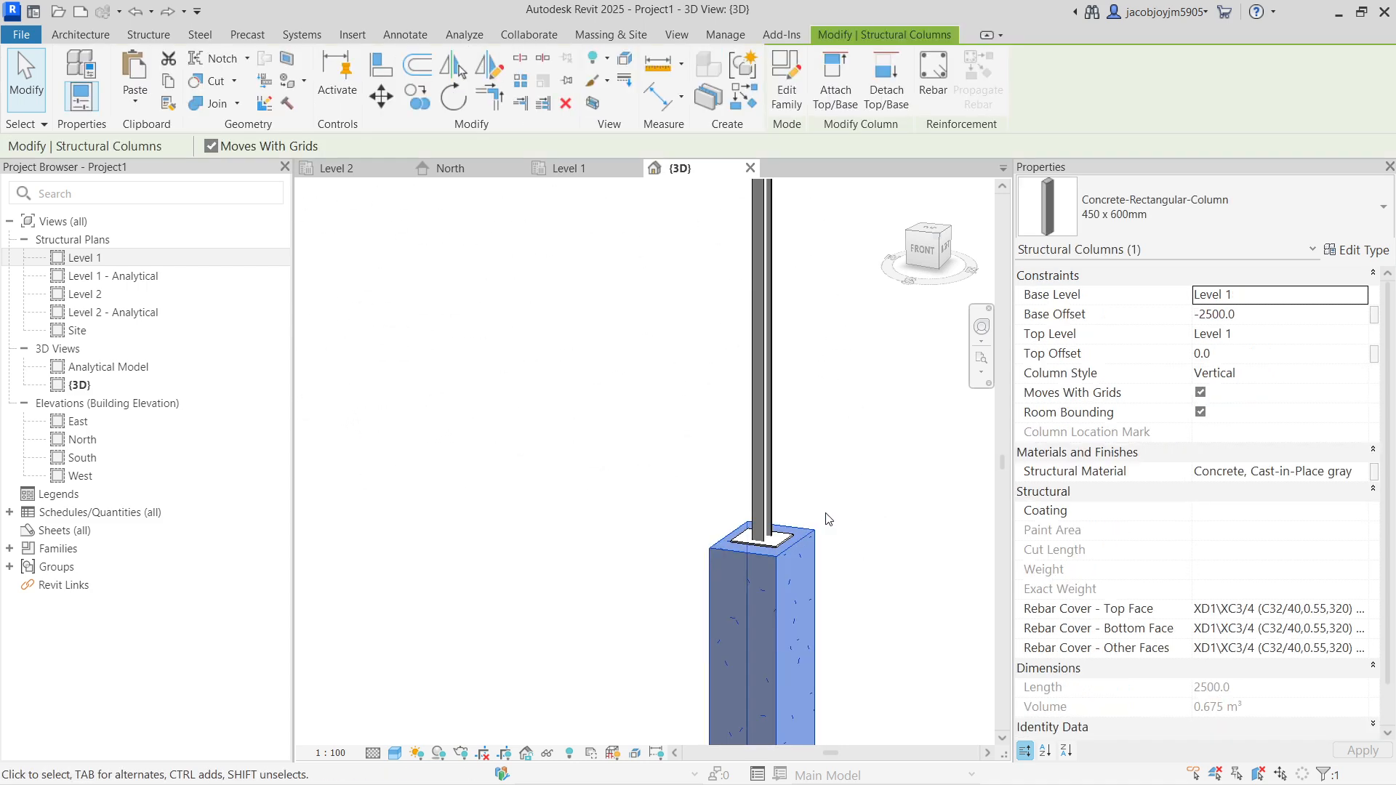
{"action": "middle_click_drag", "start_coordinate": [826, 521], "coordinate": [681, 465]}
{"action": "scroll", "coordinate": [649, 510], "scroll_direction": "up", "scroll_amount": 2}
{"action": "key", "text": "Escape"}
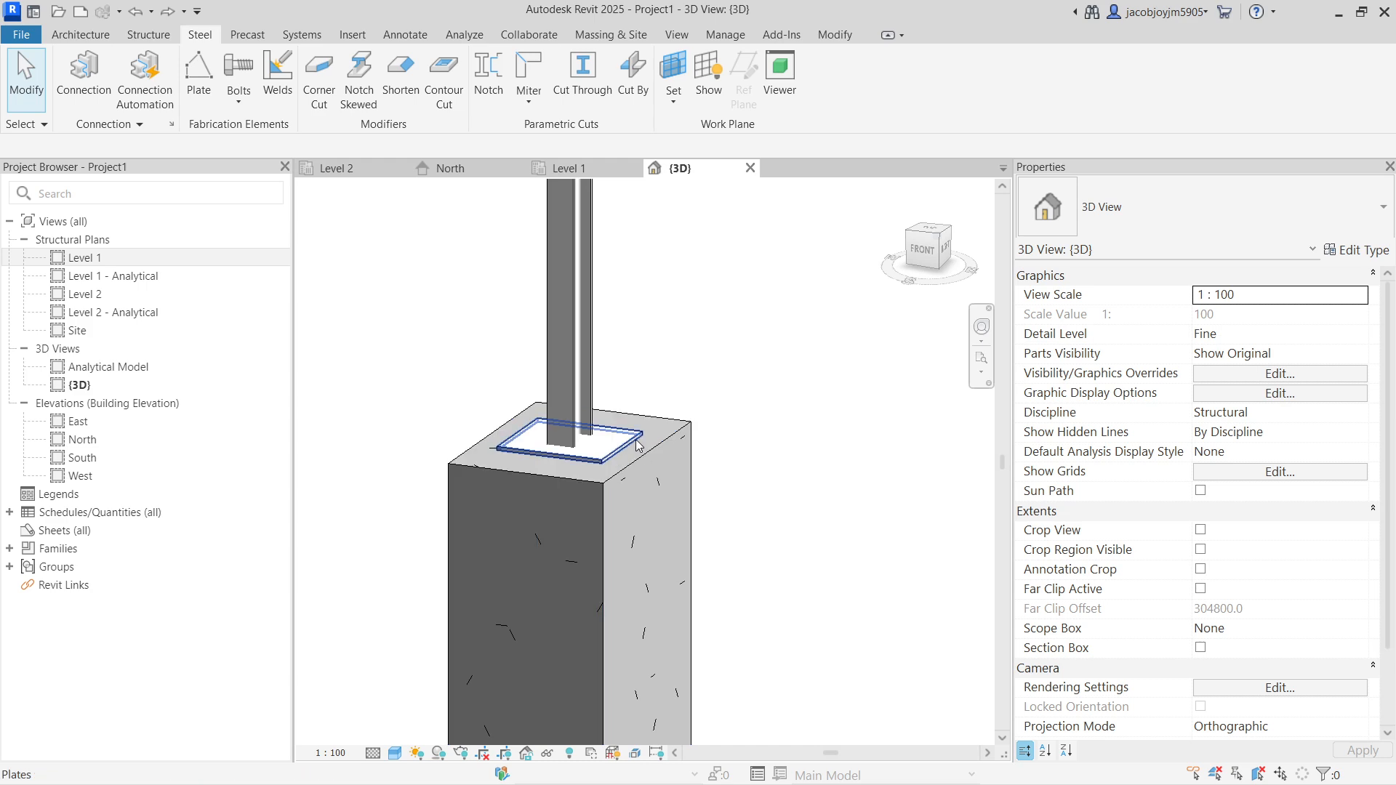
{"action": "left_click", "coordinate": [640, 448]}
{"action": "middle_click_drag", "start_coordinate": [645, 393], "coordinate": [583, 464], "text": "shift"}
{"action": "scroll", "coordinate": [583, 464], "scroll_direction": "up", "scroll_amount": 2}
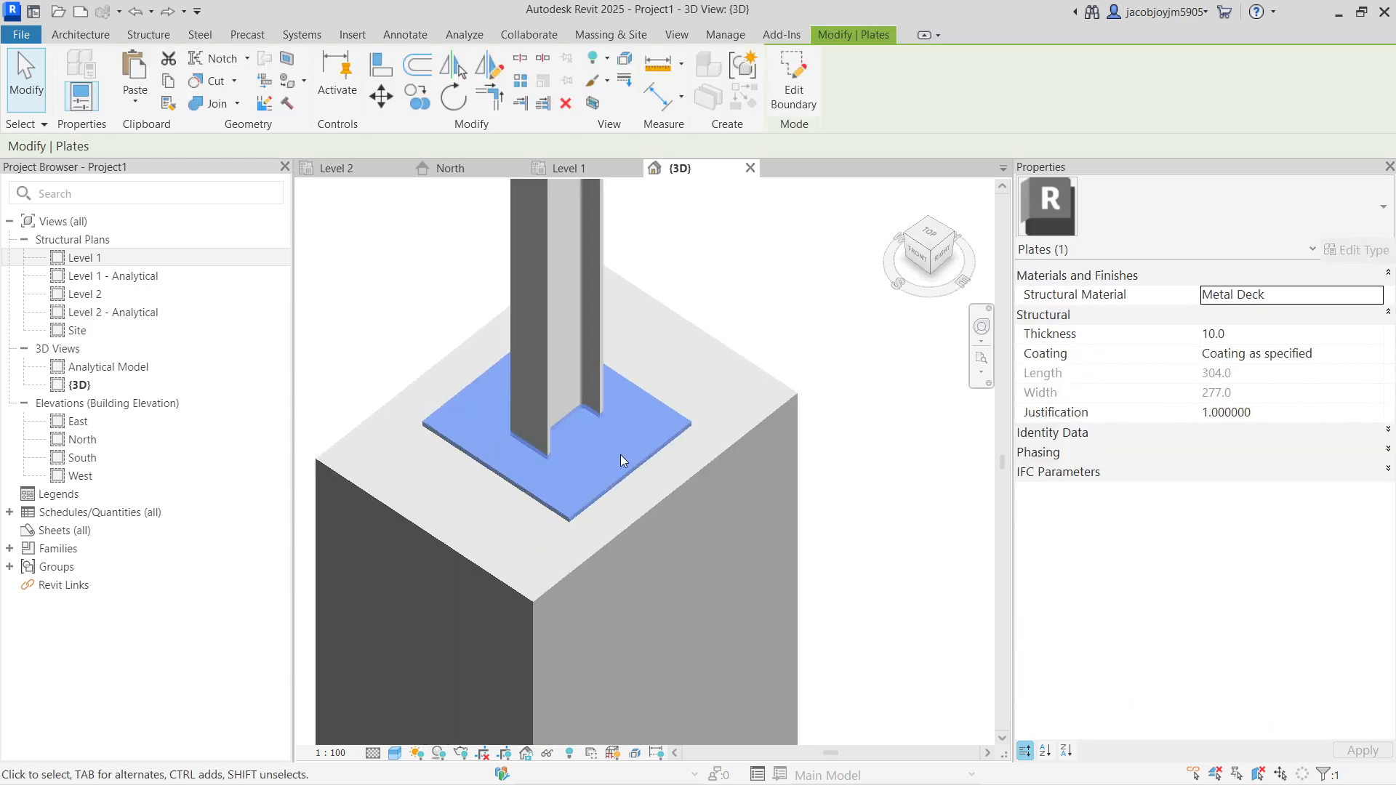
{"action": "key", "text": "Escape"}
Start a bolt pattern connecting the steel plate and concrete column, placed on the plate's top face
{"action": "left_click", "coordinate": [200, 34]}
{"action": "left_click", "coordinate": [238, 101]}
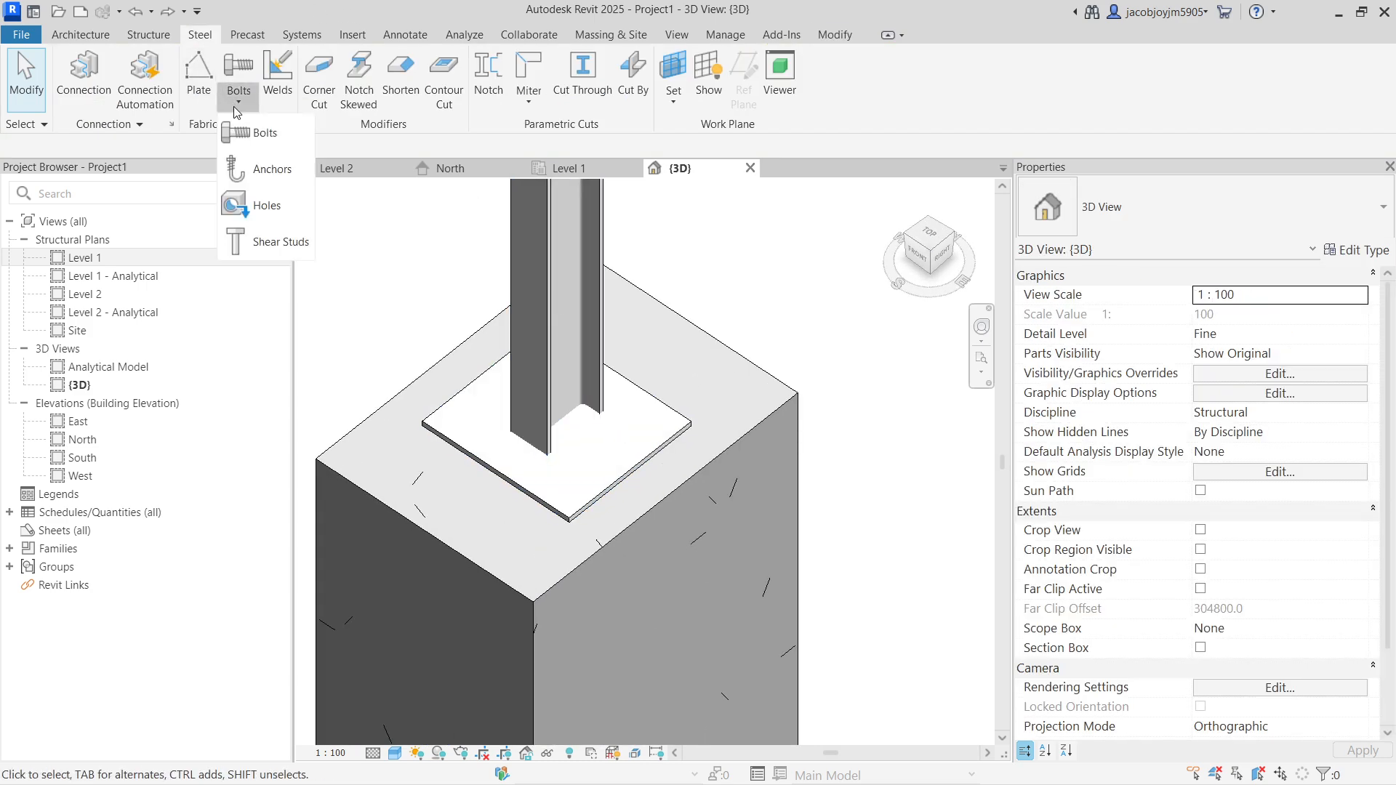
{"action": "left_click", "coordinate": [269, 135]}
{"action": "left_click", "coordinate": [653, 402]}
{"action": "scroll", "coordinate": [670, 369], "scroll_direction": "down", "scroll_amount": 2}
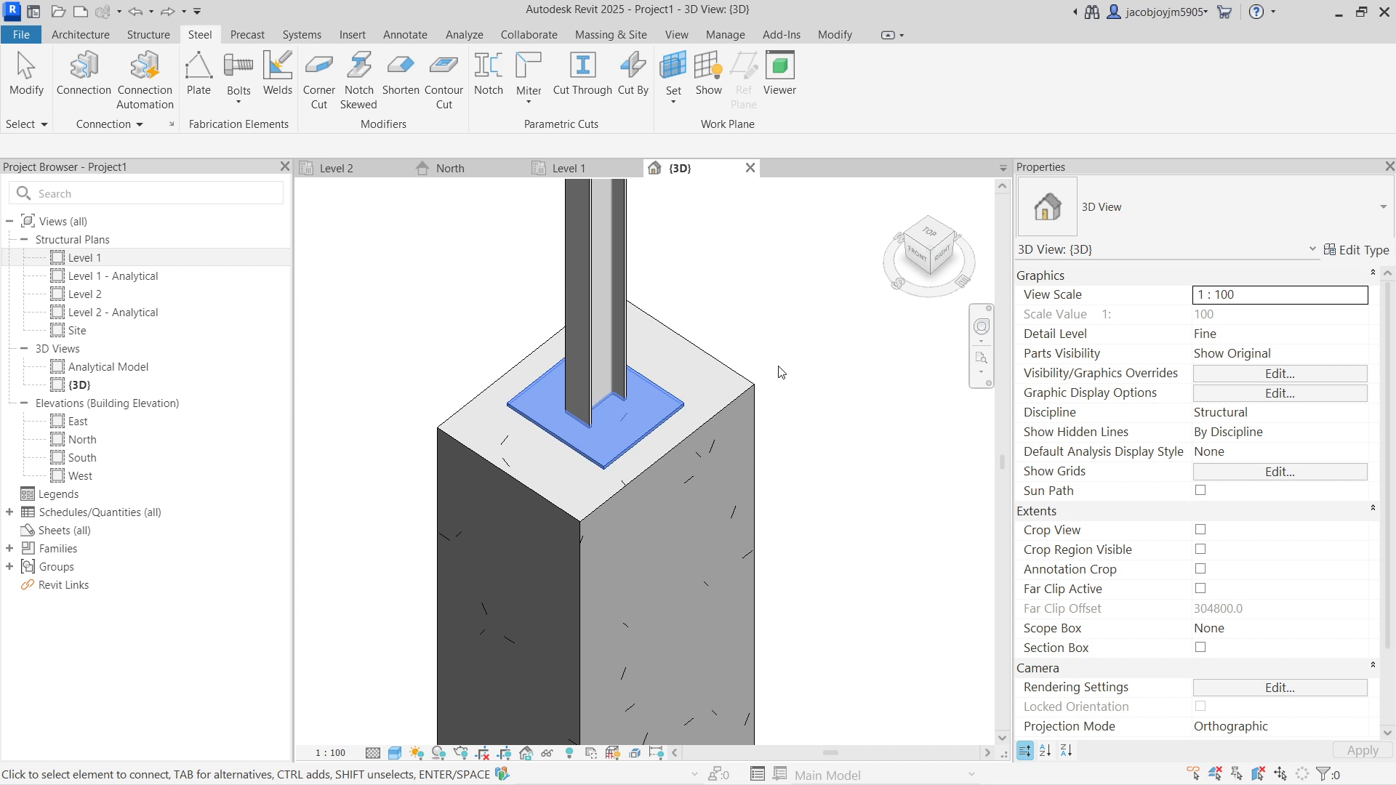
{"action": "middle_click_drag", "start_coordinate": [670, 396], "coordinate": [643, 338], "text": "shift"}
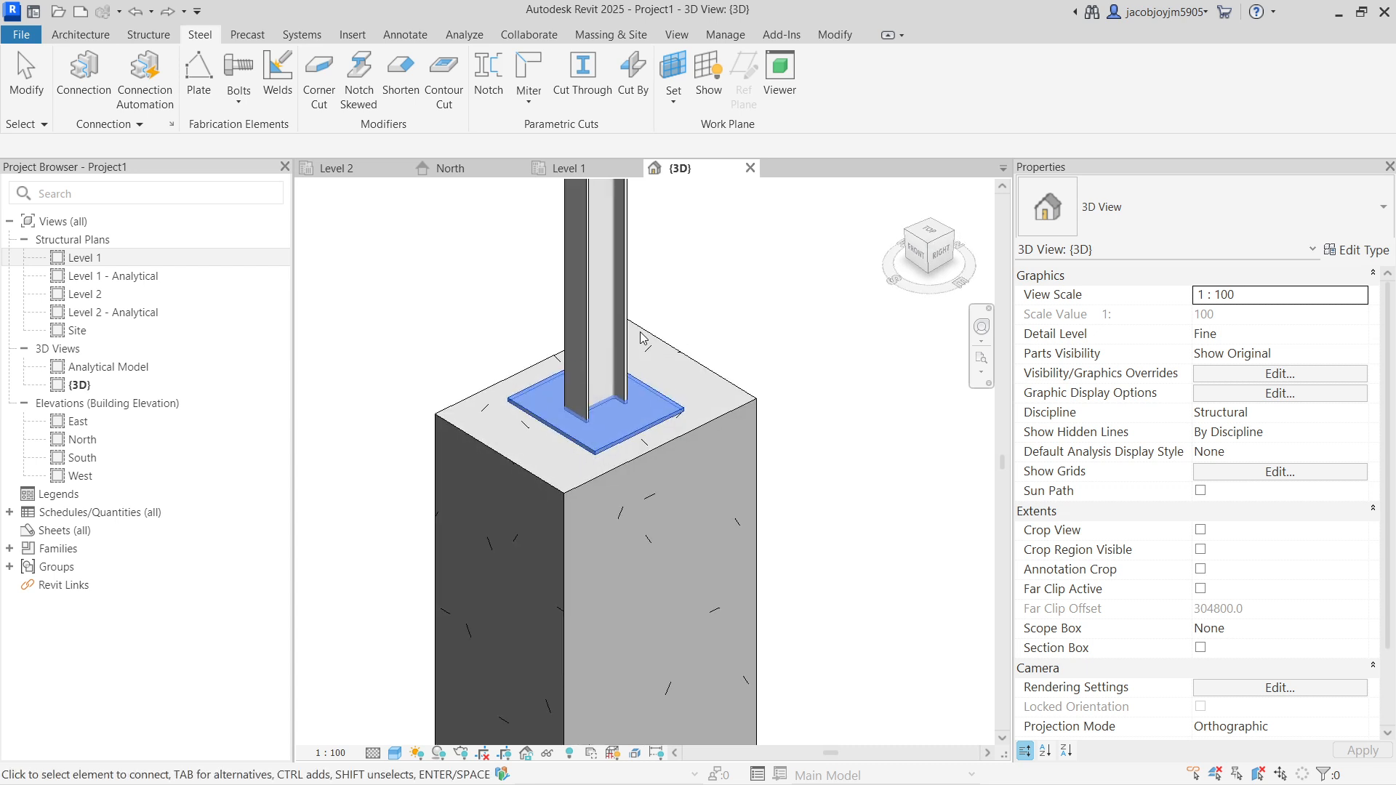
{"action": "left_click_drag", "start_coordinate": [726, 315], "coordinate": [663, 439]}
{"action": "key", "text": "Return"}
{"action": "scroll", "coordinate": [654, 418], "scroll_direction": "up", "scroll_amount": 3}
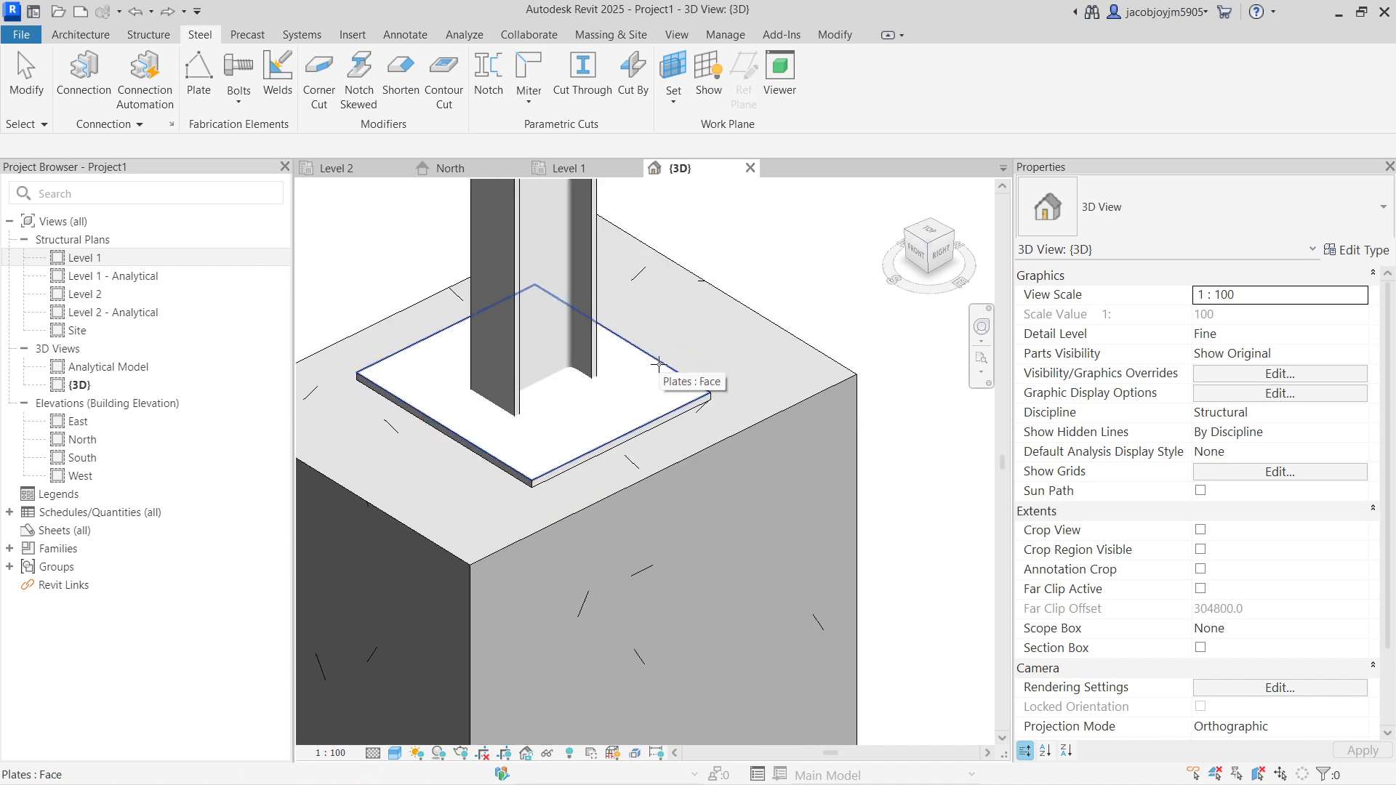
{"action": "left_click", "coordinate": [659, 365]}
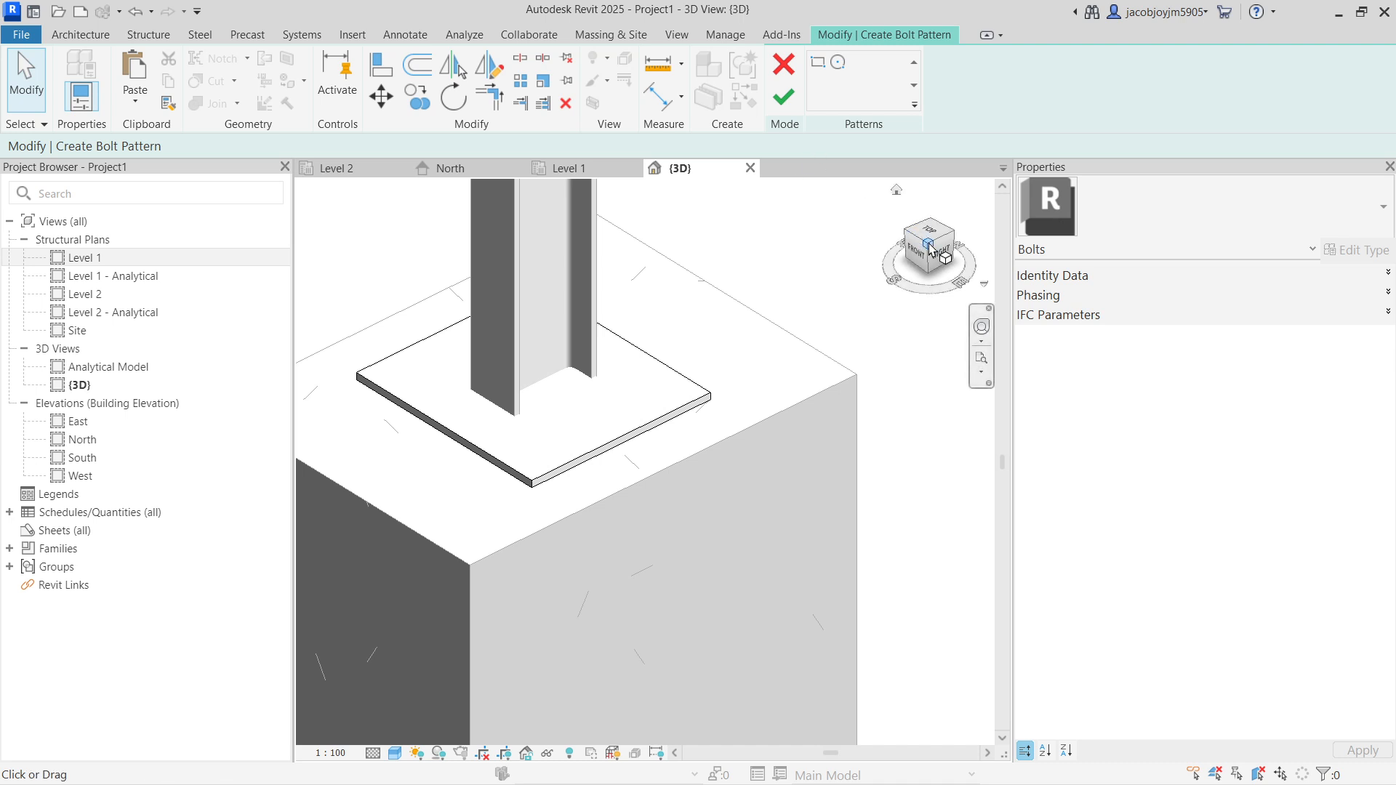
From the top view, sketch and finish a rectangular bolt pattern about 220 by 180 mm around the steel column's section
{"action": "scroll", "coordinate": [691, 442], "scroll_direction": "up", "scroll_amount": 3}
{"action": "middle_click_drag", "start_coordinate": [625, 575], "coordinate": [701, 321]}
{"action": "scroll", "coordinate": [562, 661], "scroll_direction": "up", "scroll_amount": 6}
{"action": "scroll", "coordinate": [617, 560], "scroll_direction": "up", "scroll_amount": 7}
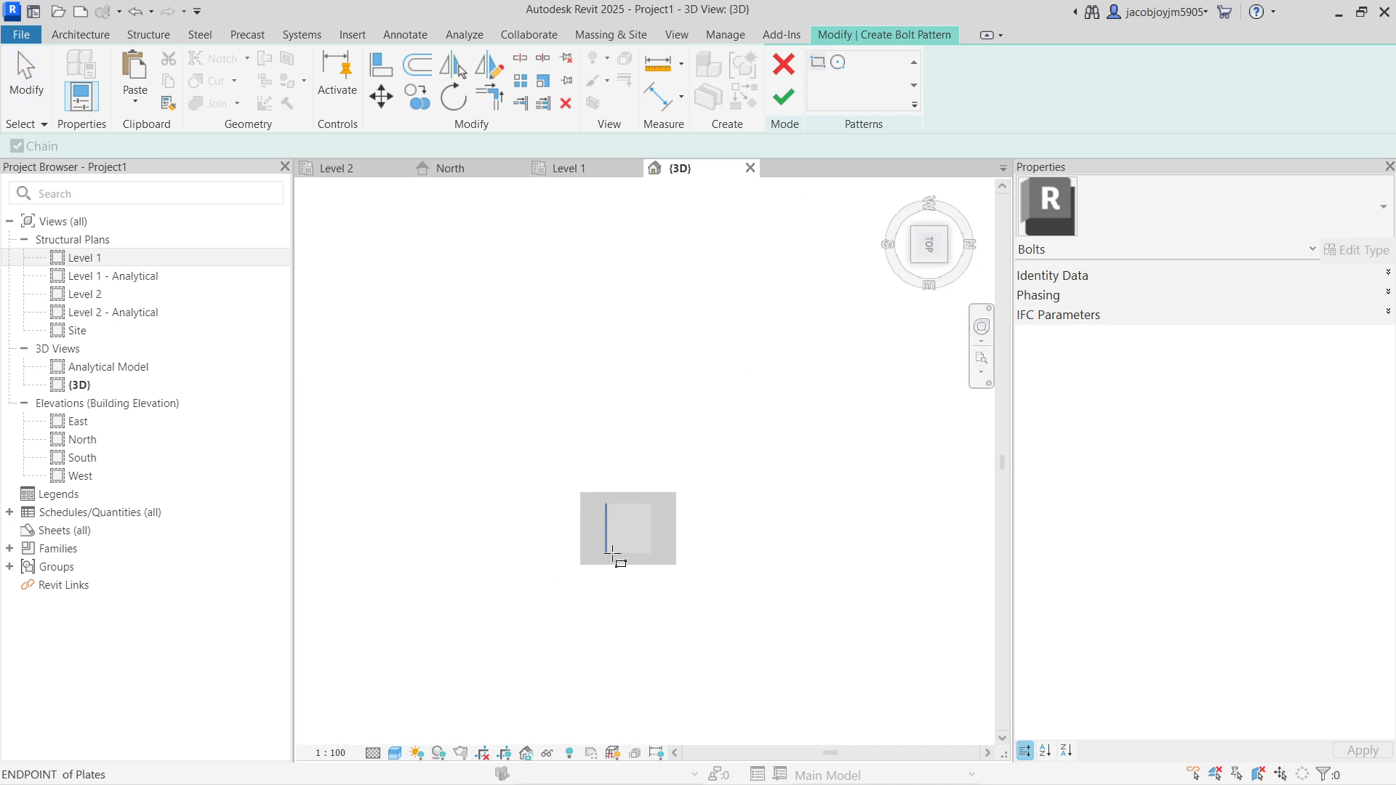
{"action": "left_click", "coordinate": [605, 459]}
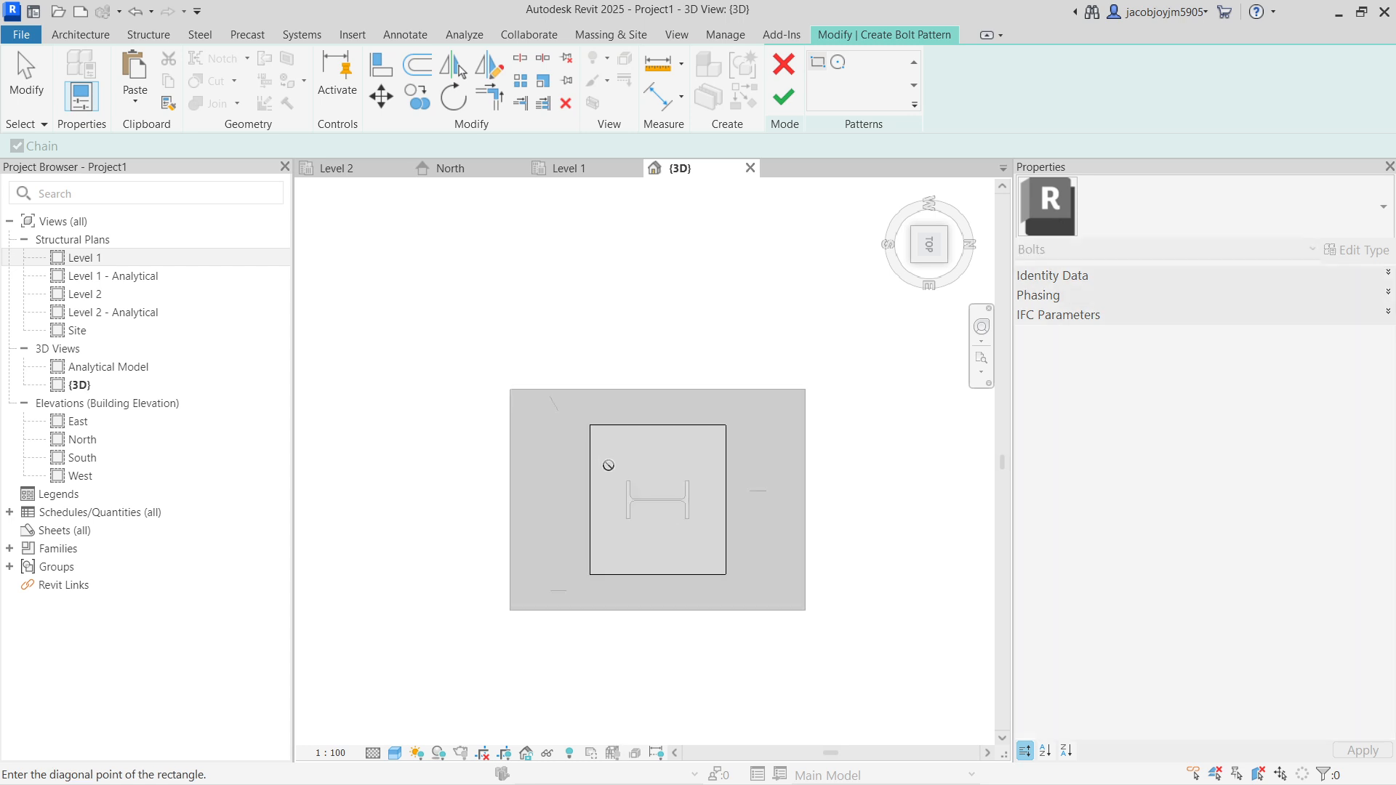
{"action": "left_click", "coordinate": [714, 548]}
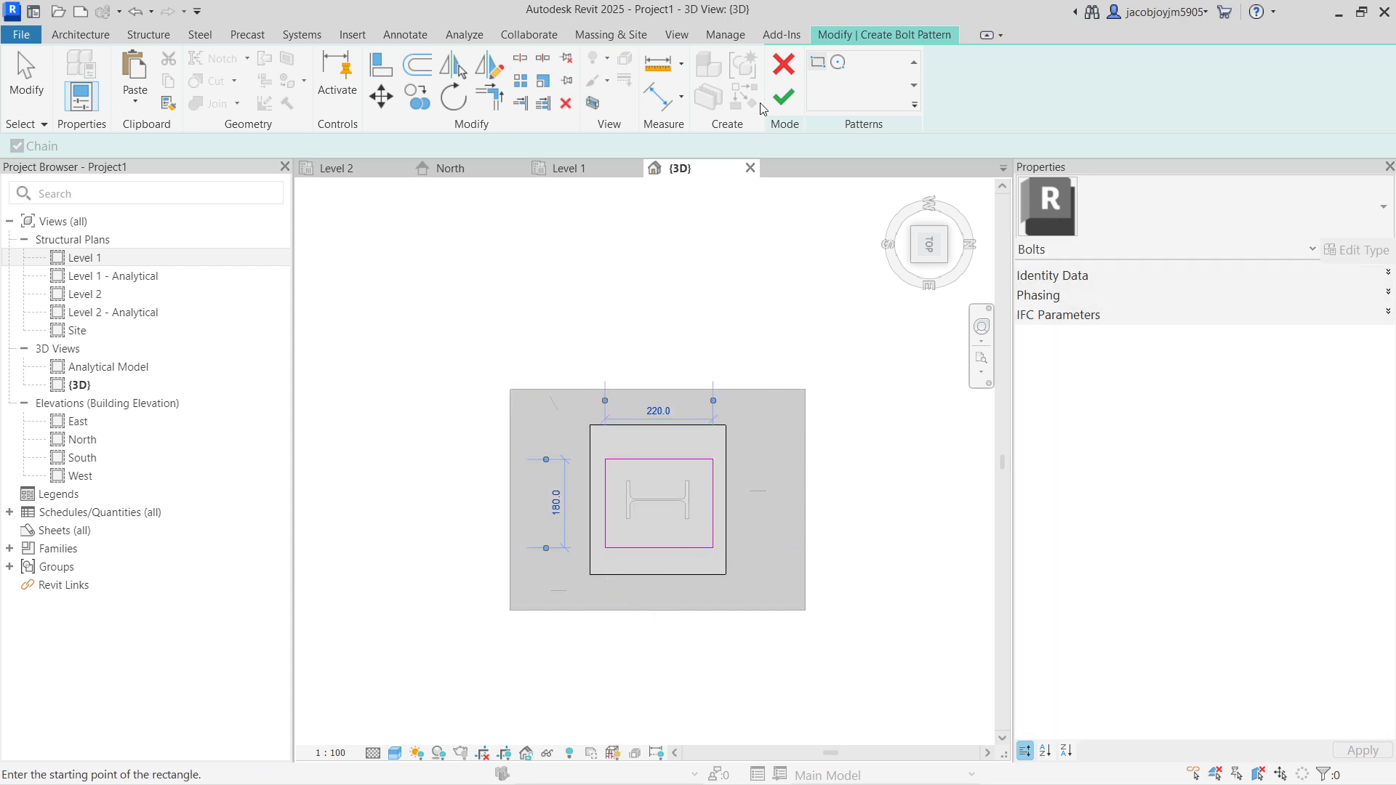
{"action": "left_click", "coordinate": [783, 102]}
{"action": "scroll", "coordinate": [647, 429], "scroll_direction": "down", "scroll_amount": 3}
{"action": "middle_click_drag", "start_coordinate": [583, 670], "coordinate": [705, 400], "text": "shift"}
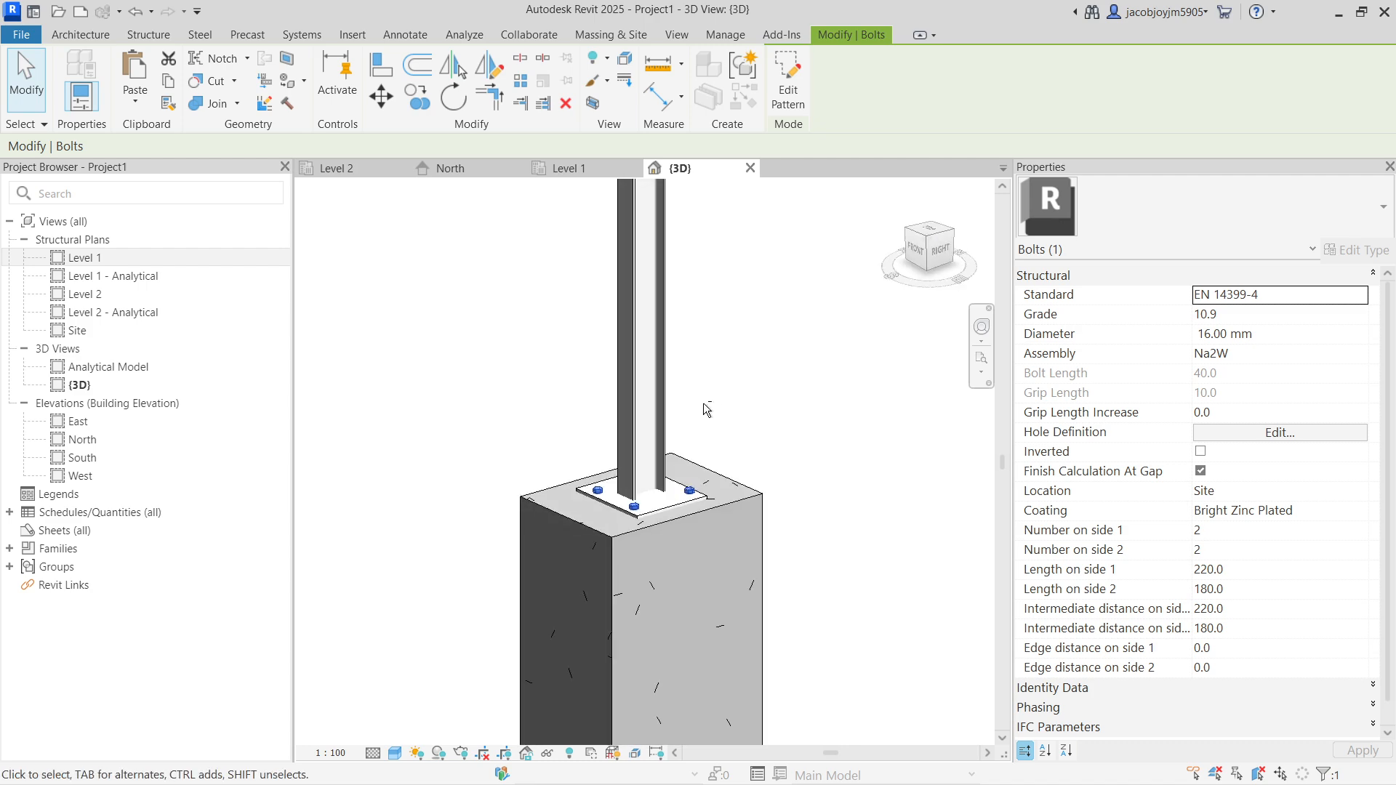
Temporarily hide the concrete column and inspect the bolts passing through the plate from the side
{"action": "scroll", "coordinate": [653, 518], "scroll_direction": "up", "scroll_amount": 2}
{"action": "key", "text": "Escape"}
{"action": "left_click", "coordinate": [671, 511]}
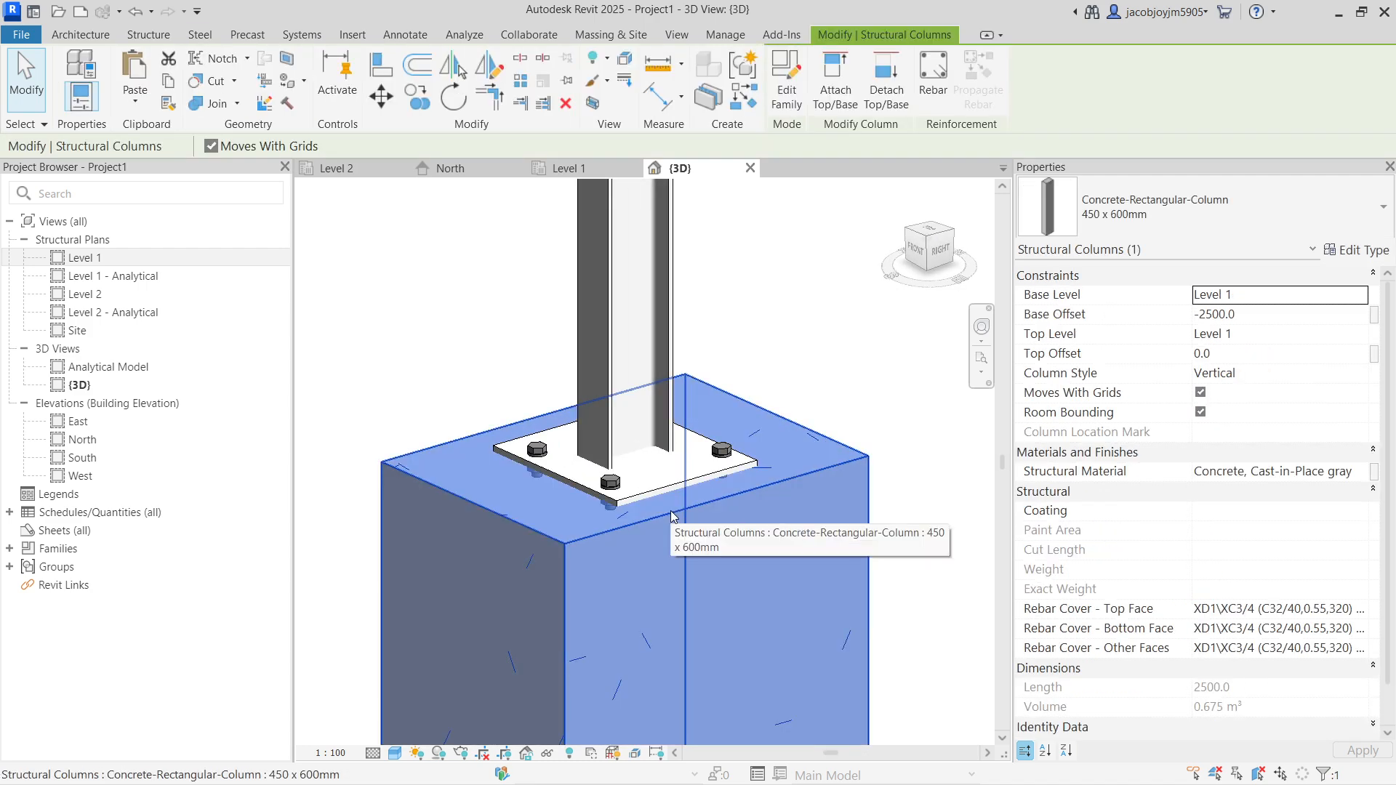
{"action": "key", "text": "h"}
{"action": "key", "text": "h"}
{"action": "scroll", "coordinate": [628, 528], "scroll_direction": "up", "scroll_amount": 1}
{"action": "left_click", "coordinate": [668, 471]}
{"action": "middle_click_drag", "start_coordinate": [636, 541], "coordinate": [710, 466], "text": "shift"}
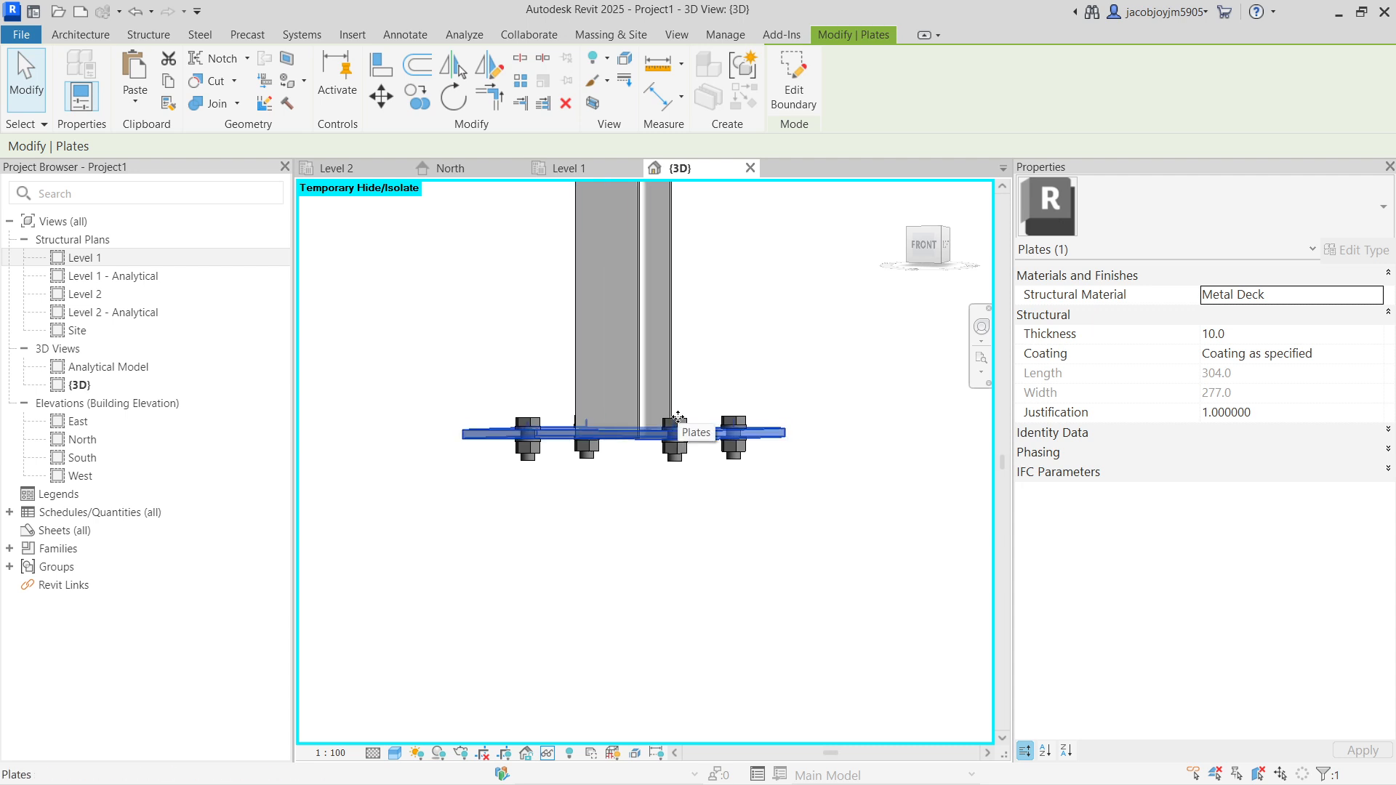
{"action": "left_click", "coordinate": [832, 445]}
Examine the junction where the secondary beam's end meets the web of the main beam
{"action": "middle_click_drag", "start_coordinate": [832, 446], "coordinate": [705, 523], "text": "shift"}
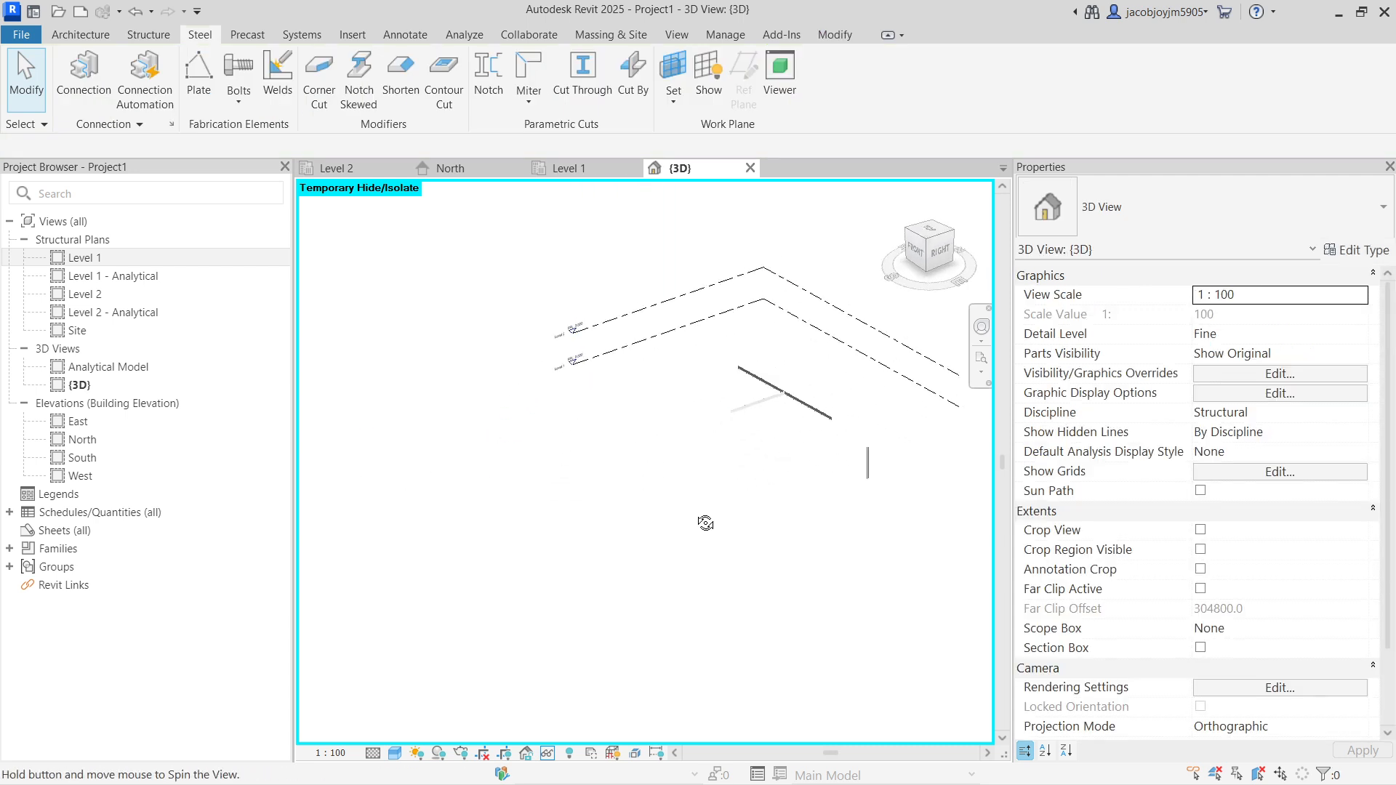
{"action": "scroll", "coordinate": [793, 379], "scroll_direction": "up", "scroll_amount": 10}
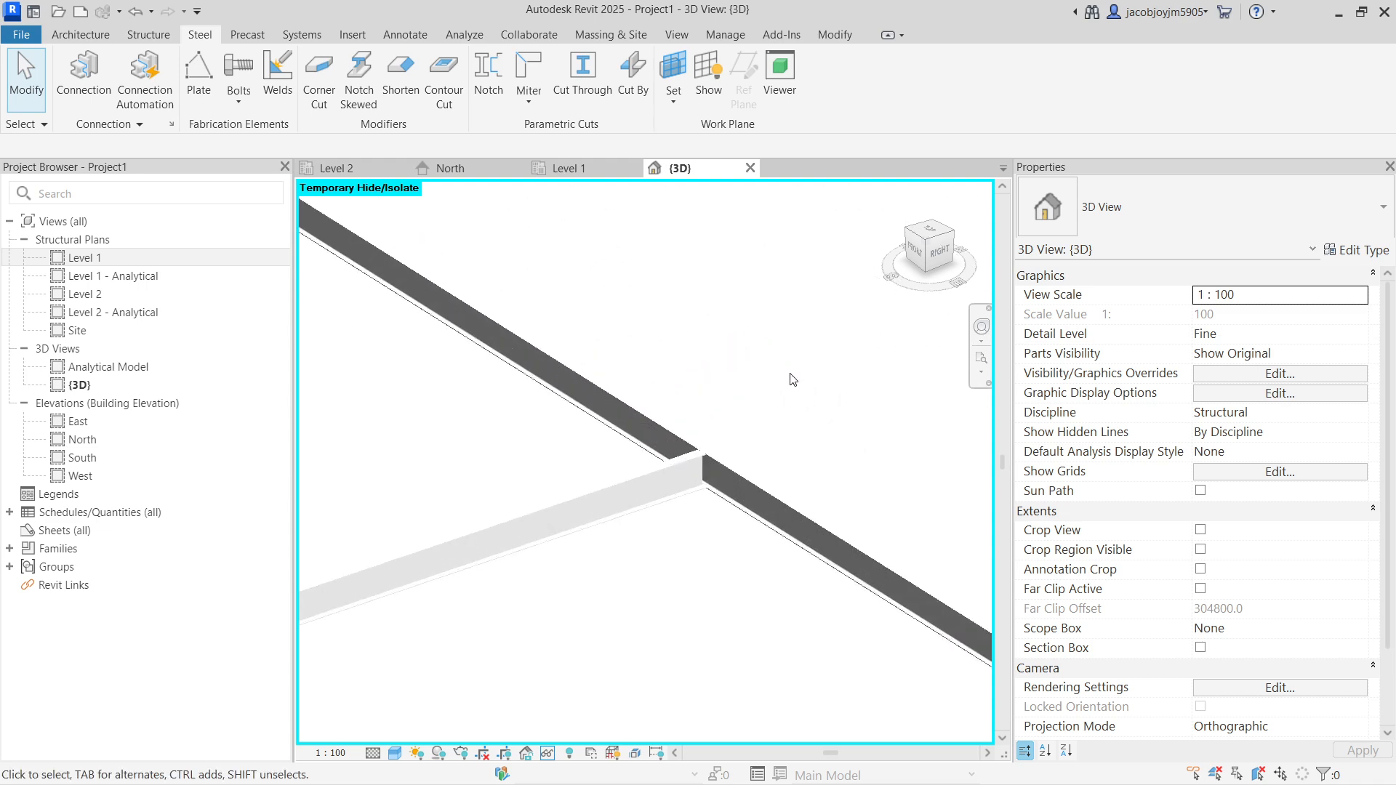
{"action": "scroll", "coordinate": [737, 469], "scroll_direction": "up", "scroll_amount": 5}
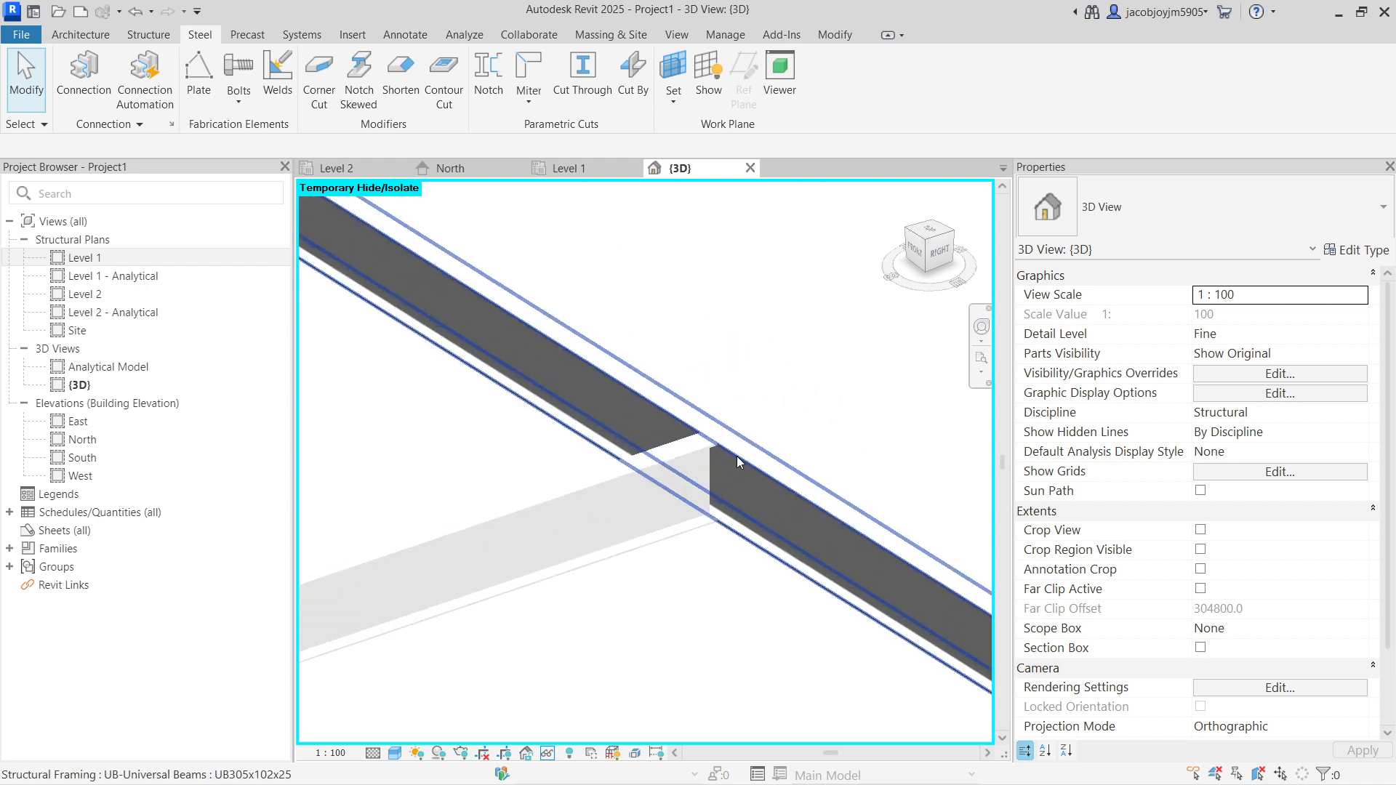
{"action": "left_click", "coordinate": [702, 490]}
{"action": "middle_click_drag", "start_coordinate": [702, 490], "coordinate": [672, 502], "text": "shift"}
{"action": "scroll", "coordinate": [672, 513], "scroll_direction": "up", "scroll_amount": 2}
{"action": "middle_click_drag", "start_coordinate": [792, 644], "coordinate": [730, 493]}
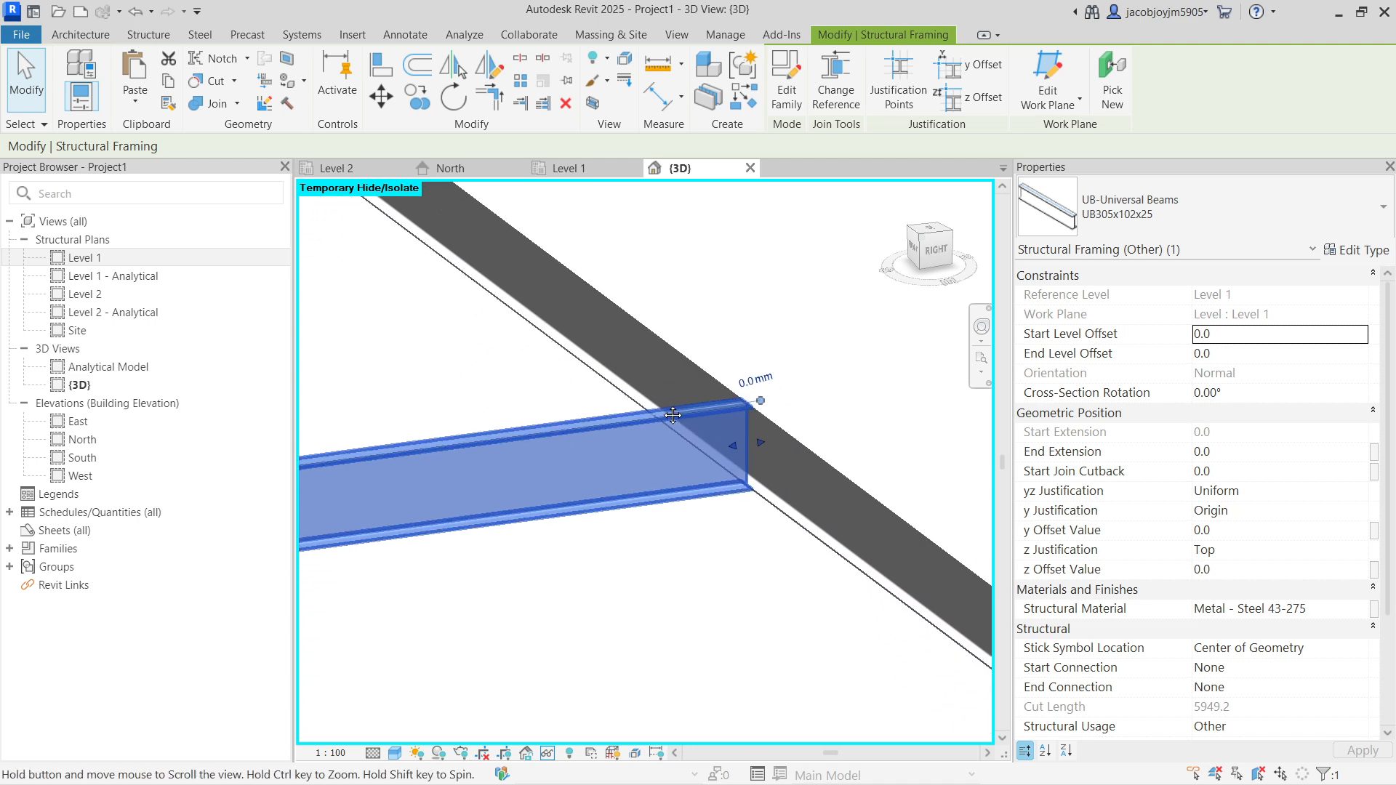
{"action": "scroll", "coordinate": [729, 491], "scroll_direction": "up", "scroll_amount": 4}
{"action": "key", "text": "Escape"}
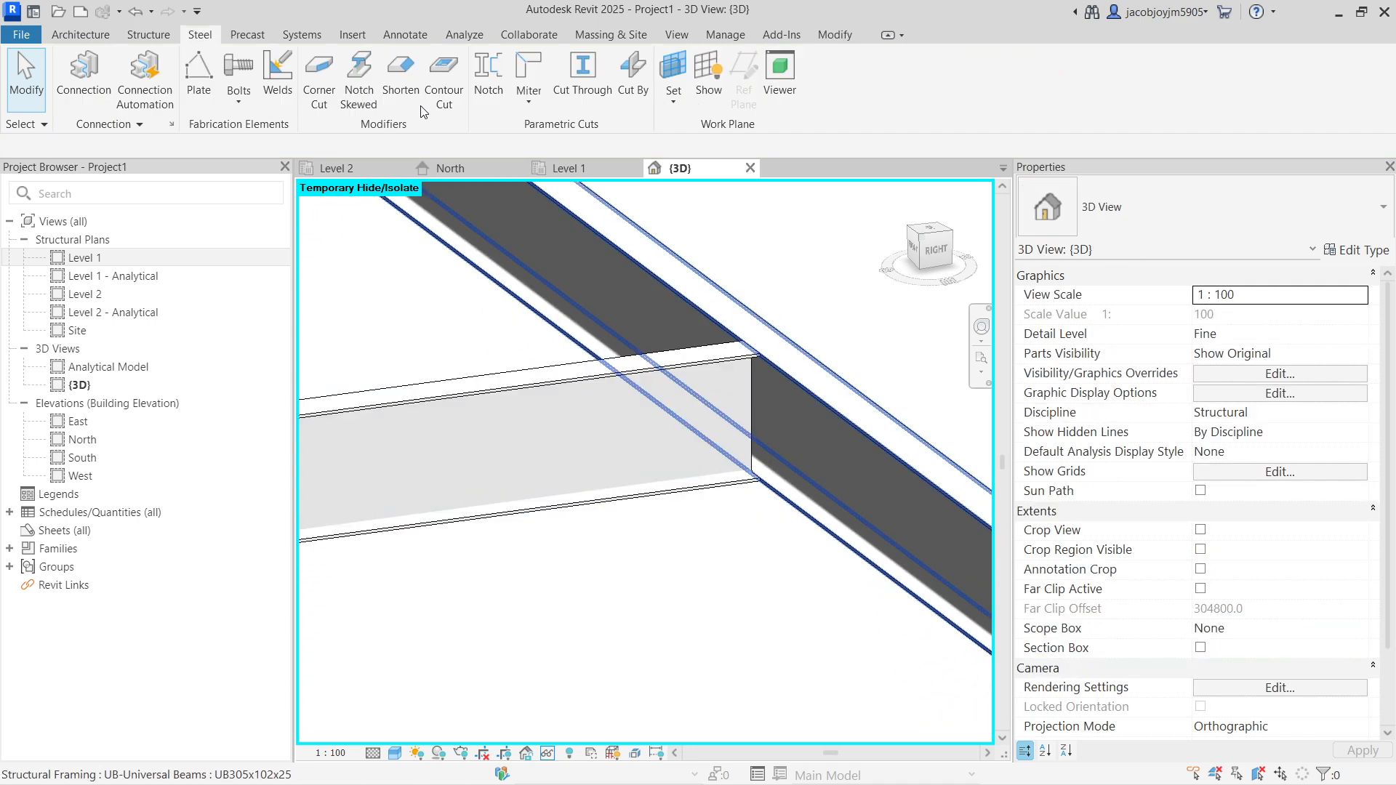
Start a steel plate with its work plane picked on the secondary beam's reference plane at the beam junction
{"action": "left_click", "coordinate": [192, 91]}
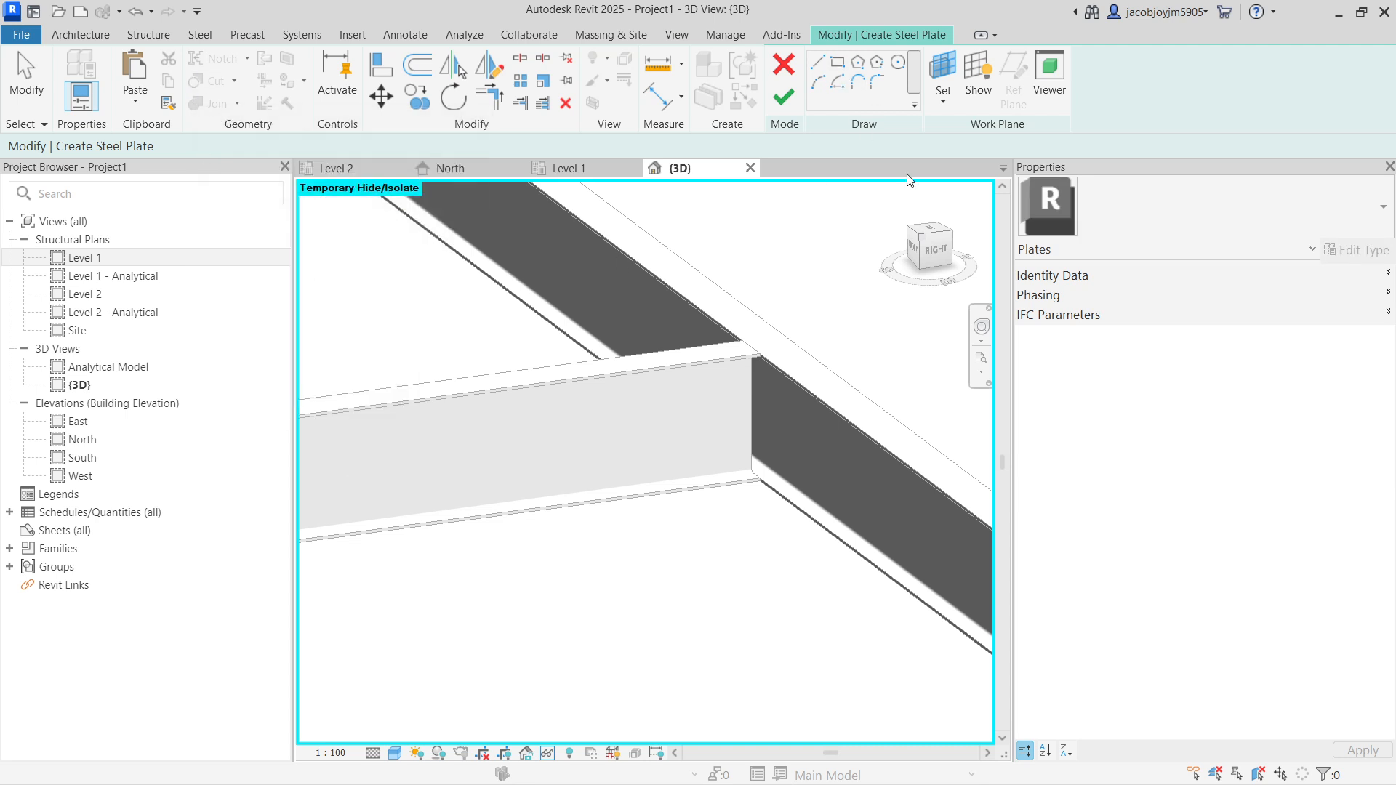
{"action": "left_click", "coordinate": [943, 94]}
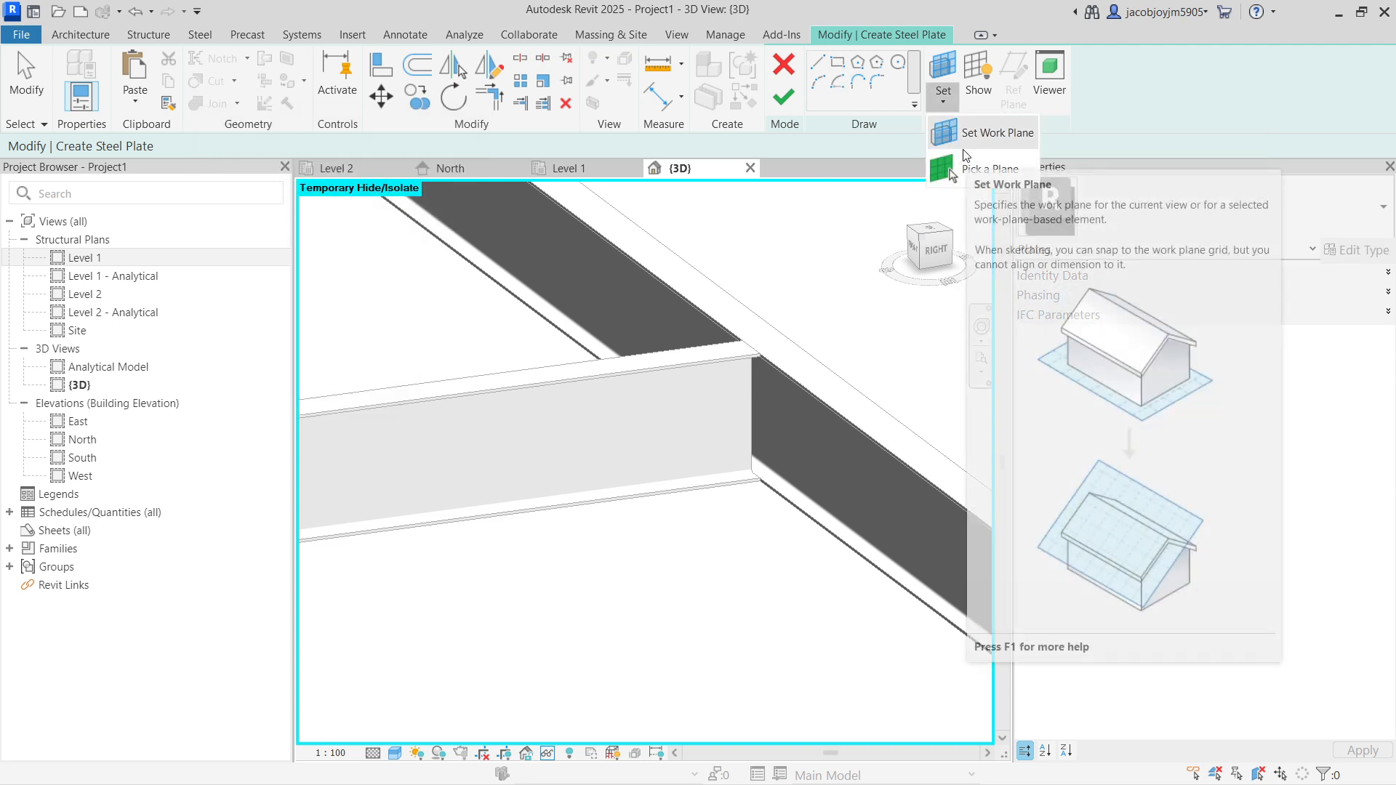
{"action": "left_click", "coordinate": [968, 170]}
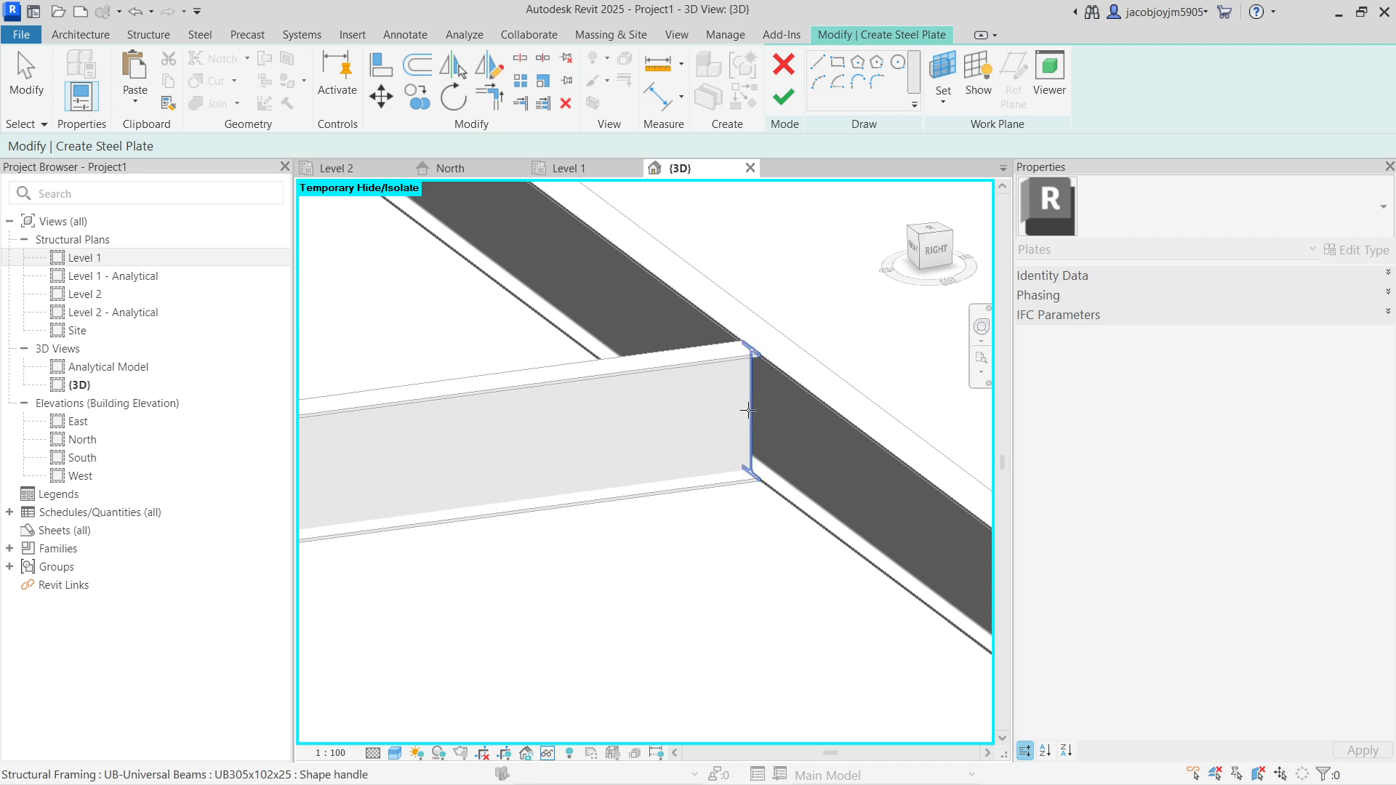
{"action": "scroll", "coordinate": [749, 411], "scroll_direction": "down", "scroll_amount": 6}
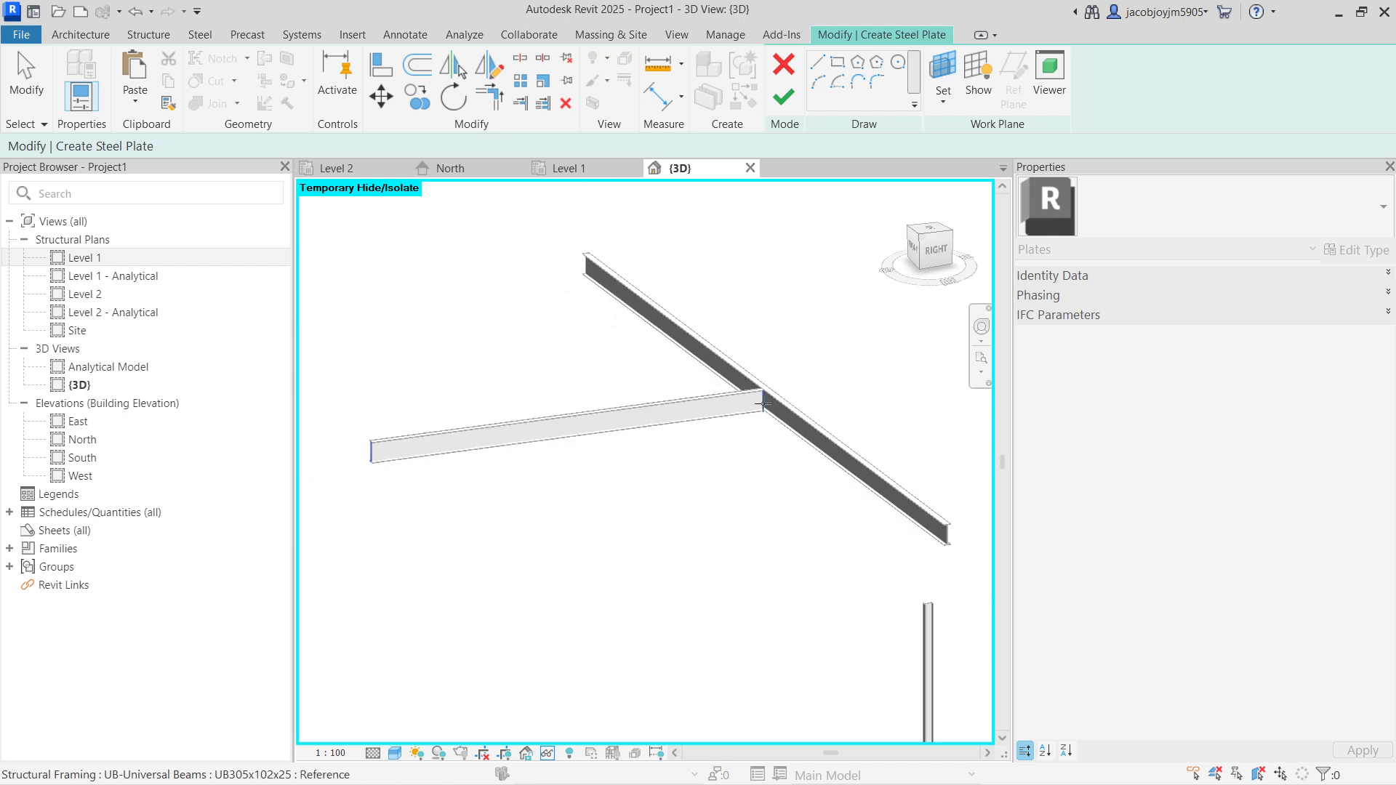
{"action": "left_click", "coordinate": [763, 402]}
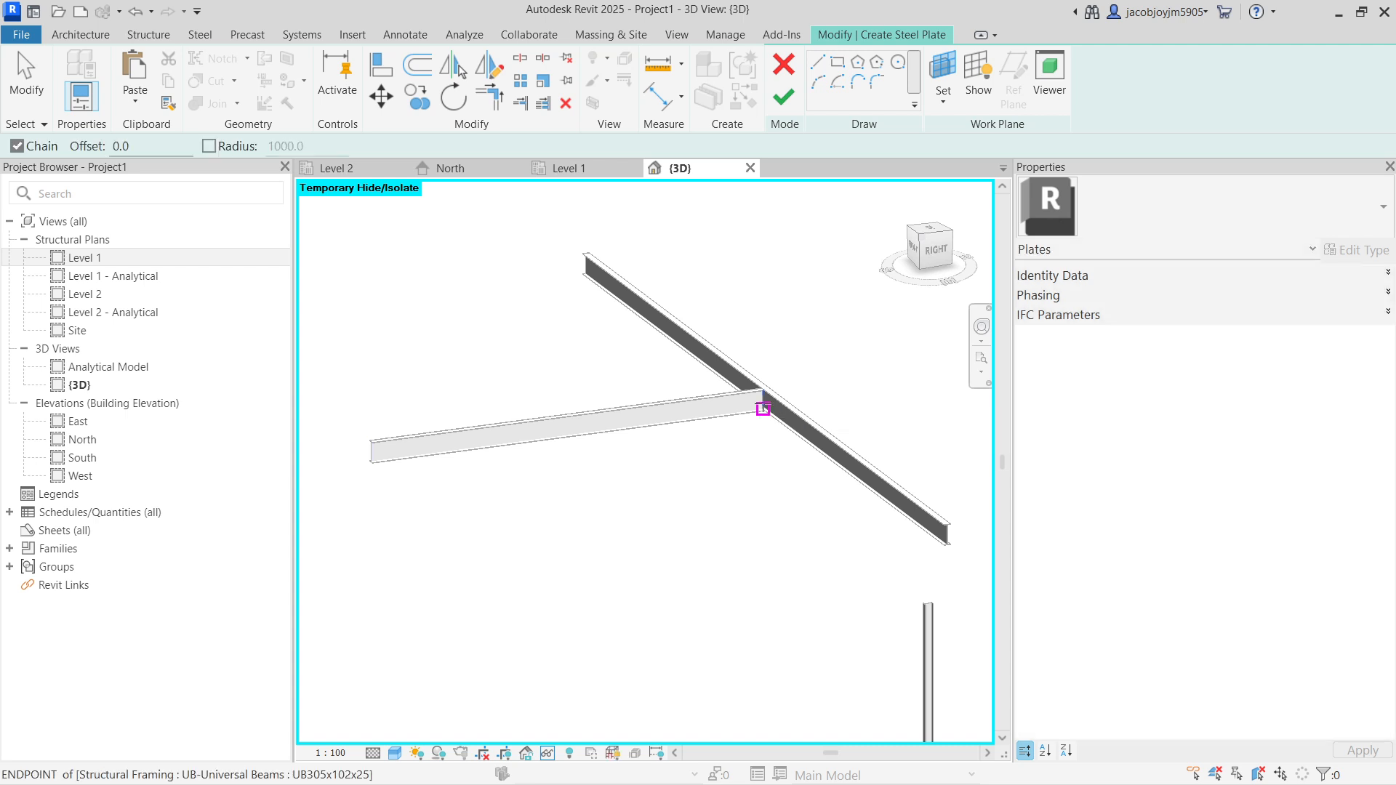
Sketch a rectangular plate outline about 240 by 160 mm across the secondary beam's end at the junction
{"action": "scroll", "coordinate": [763, 402], "scroll_direction": "up", "scroll_amount": 5}
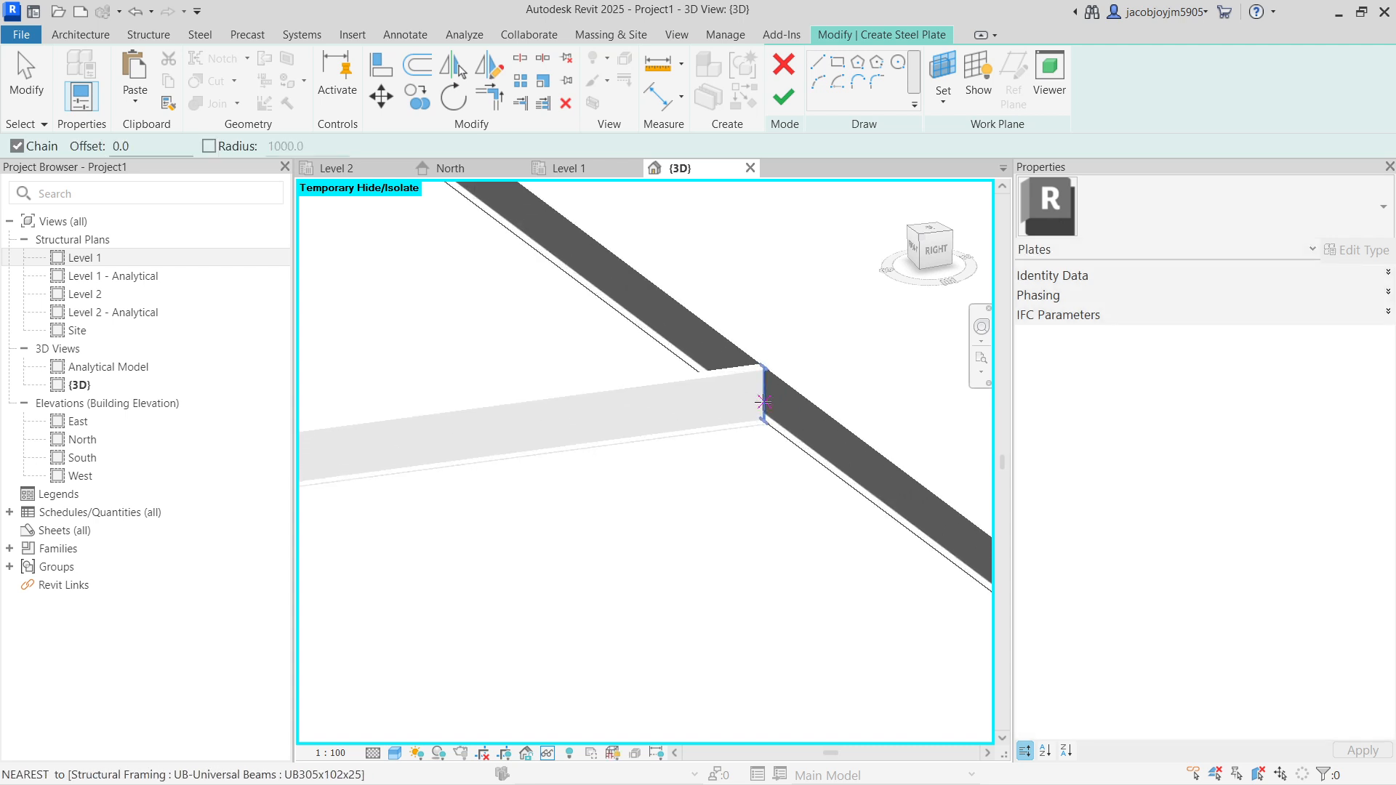
{"action": "left_click", "coordinate": [838, 62]}
{"action": "scroll", "coordinate": [751, 390], "scroll_direction": "up", "scroll_amount": 4}
{"action": "left_click", "coordinate": [678, 375]}
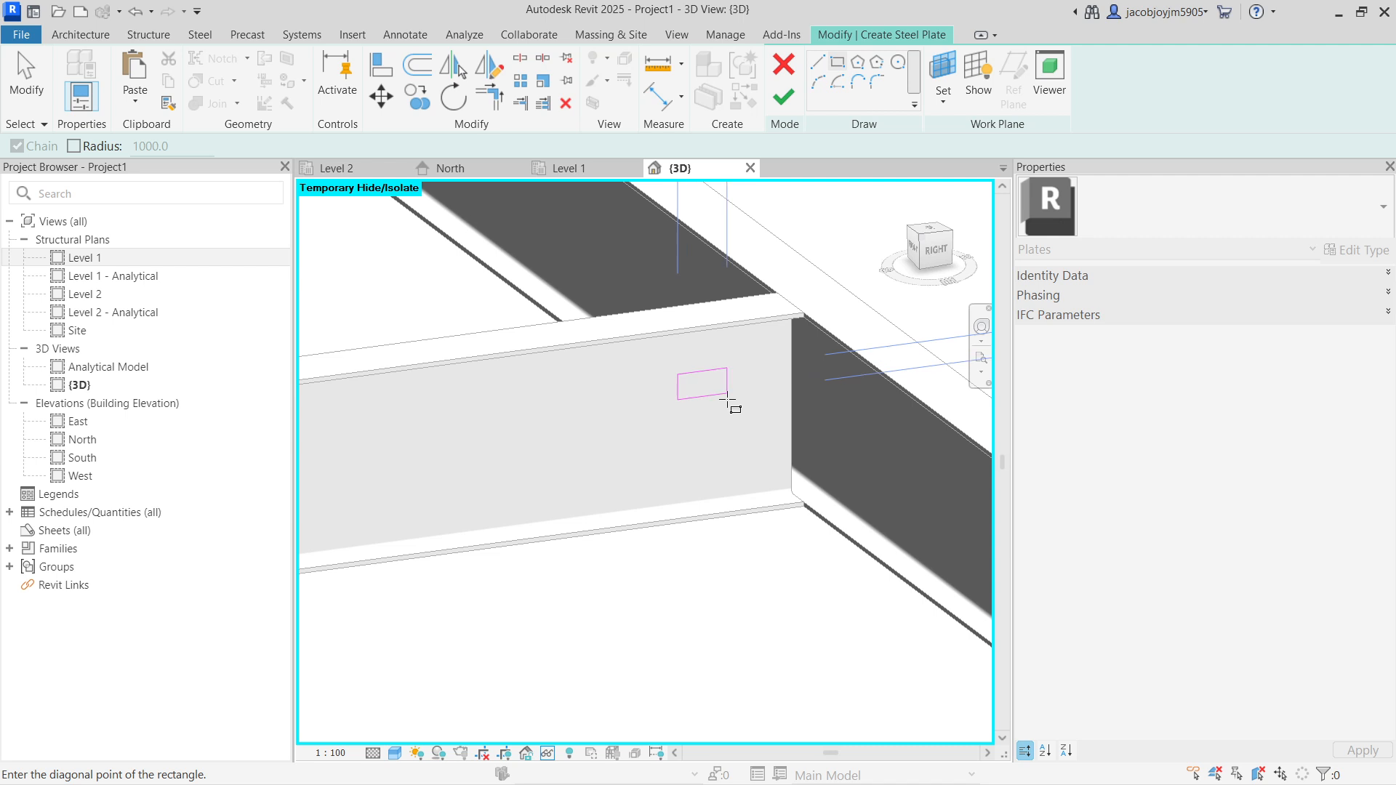
{"action": "left_click", "coordinate": [826, 459]}
{"action": "key", "text": "Escape"}
{"action": "scroll", "coordinate": [652, 452], "scroll_direction": "down", "scroll_amount": 5}
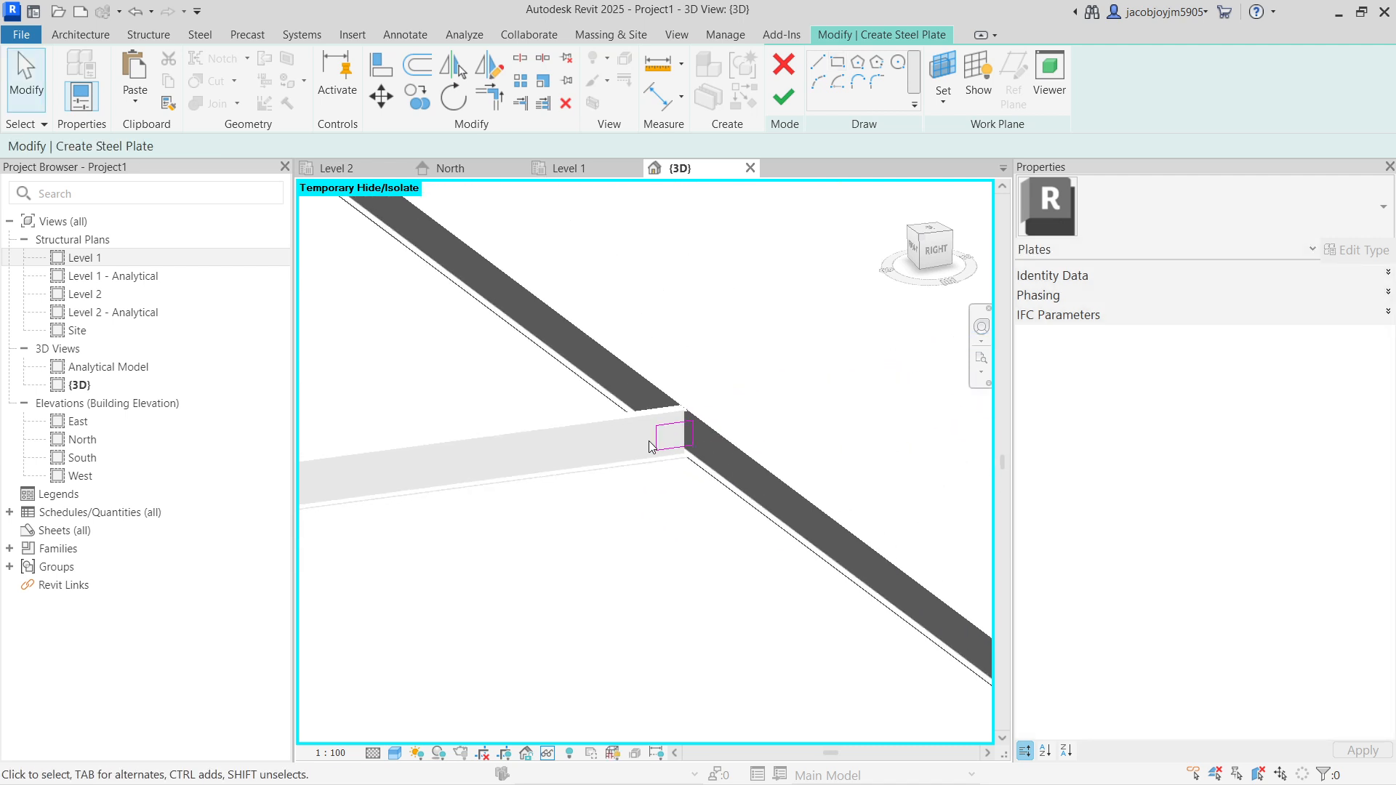
{"action": "key", "text": "a"}
{"action": "key", "text": "l"}
{"action": "scroll", "coordinate": [686, 436], "scroll_direction": "up", "scroll_amount": 3}
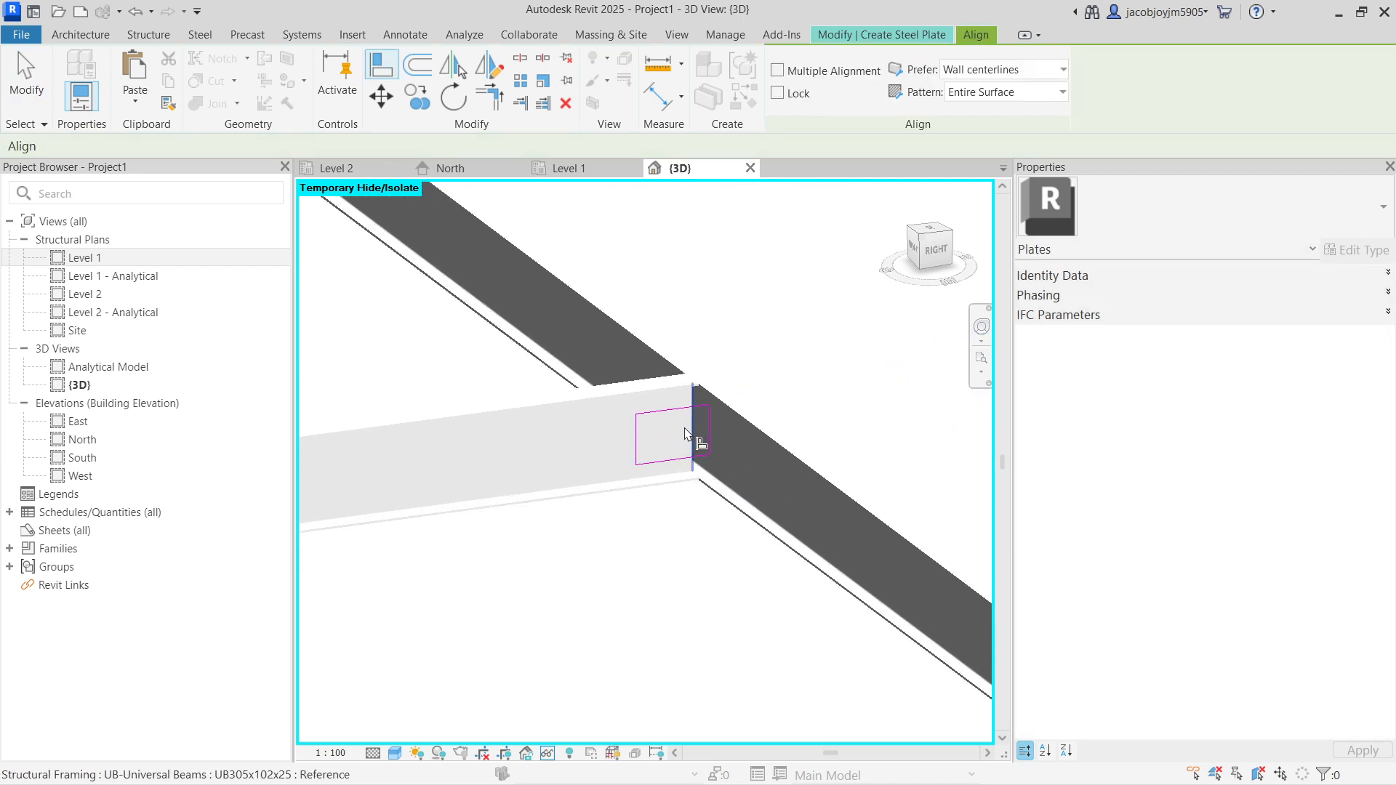
{"action": "scroll", "coordinate": [518, 426], "scroll_direction": "down", "scroll_amount": 2}
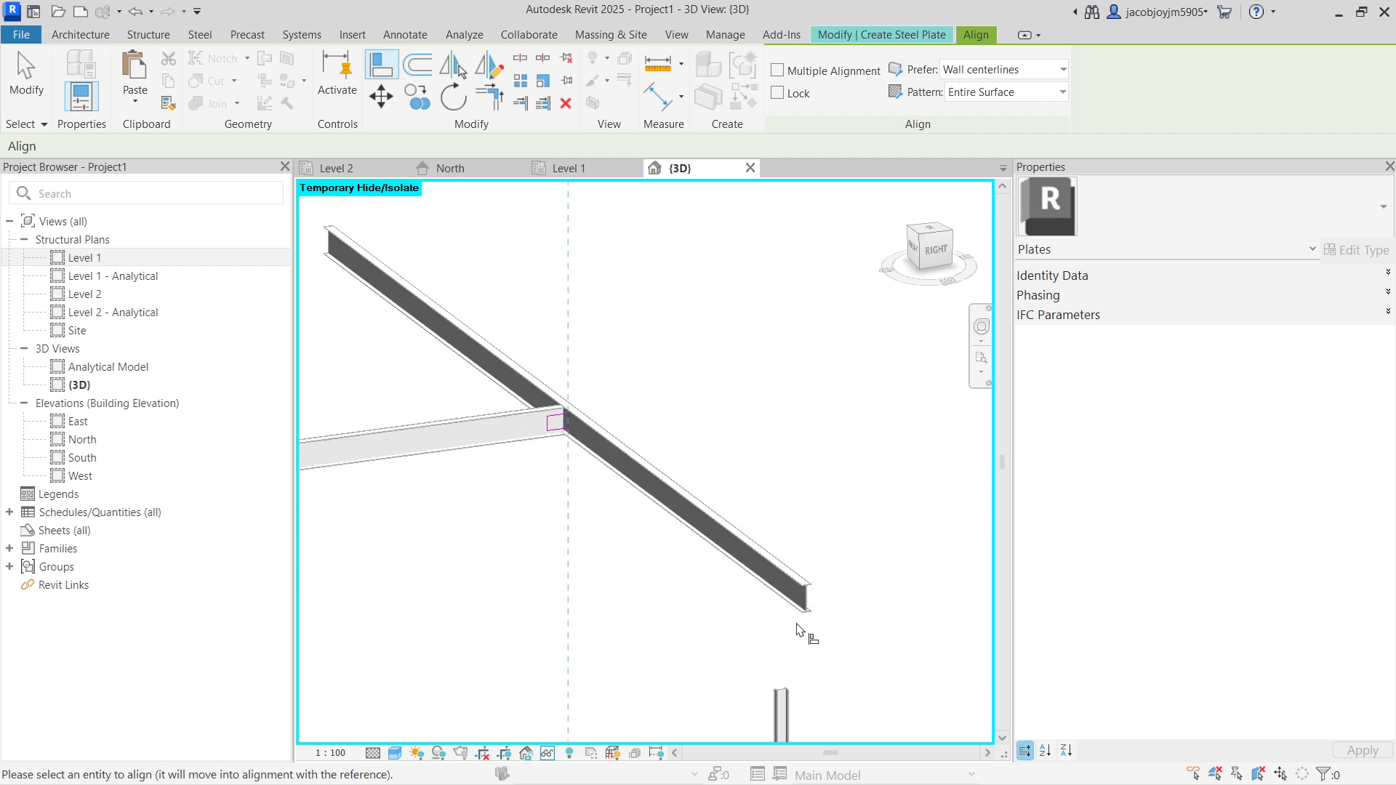
{"action": "scroll", "coordinate": [814, 589], "scroll_direction": "up", "scroll_amount": 5}
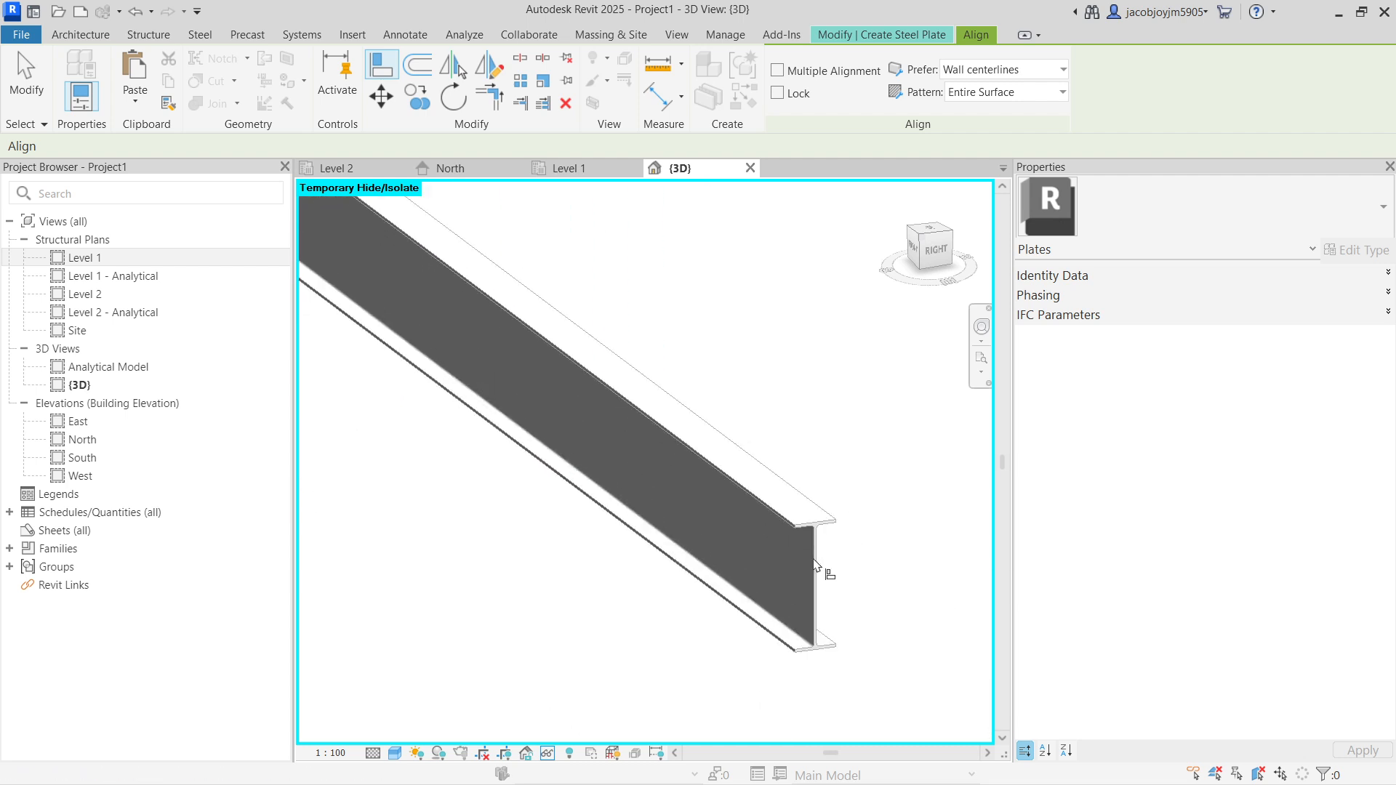
{"action": "scroll", "coordinate": [816, 565], "scroll_direction": "down", "scroll_amount": 4}
{"action": "scroll", "coordinate": [545, 356], "scroll_direction": "up", "scroll_amount": 5}
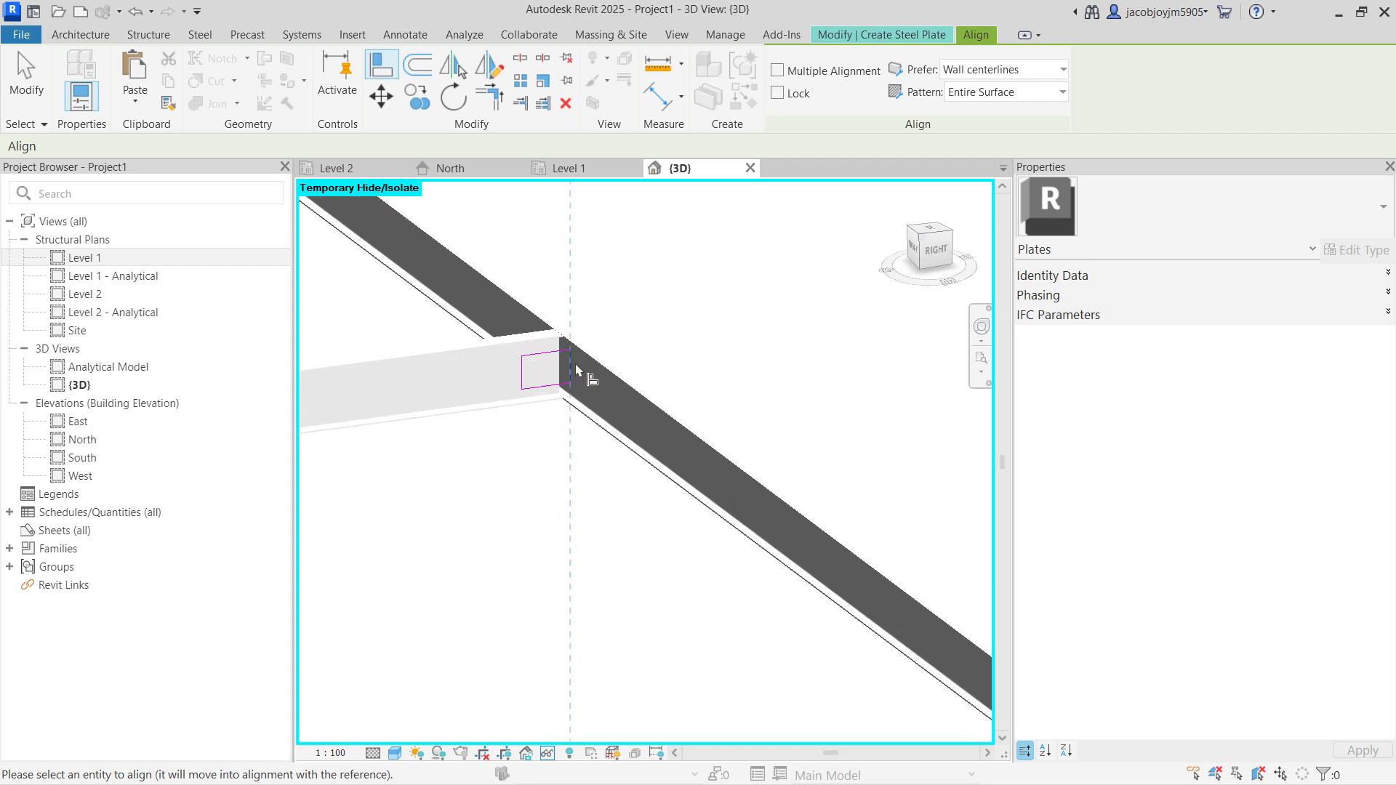
{"action": "key", "text": "Escape"}
Finish the steel plate from the rectangular sketch and check its position at the beam junction
{"action": "left_click", "coordinate": [571, 360]}
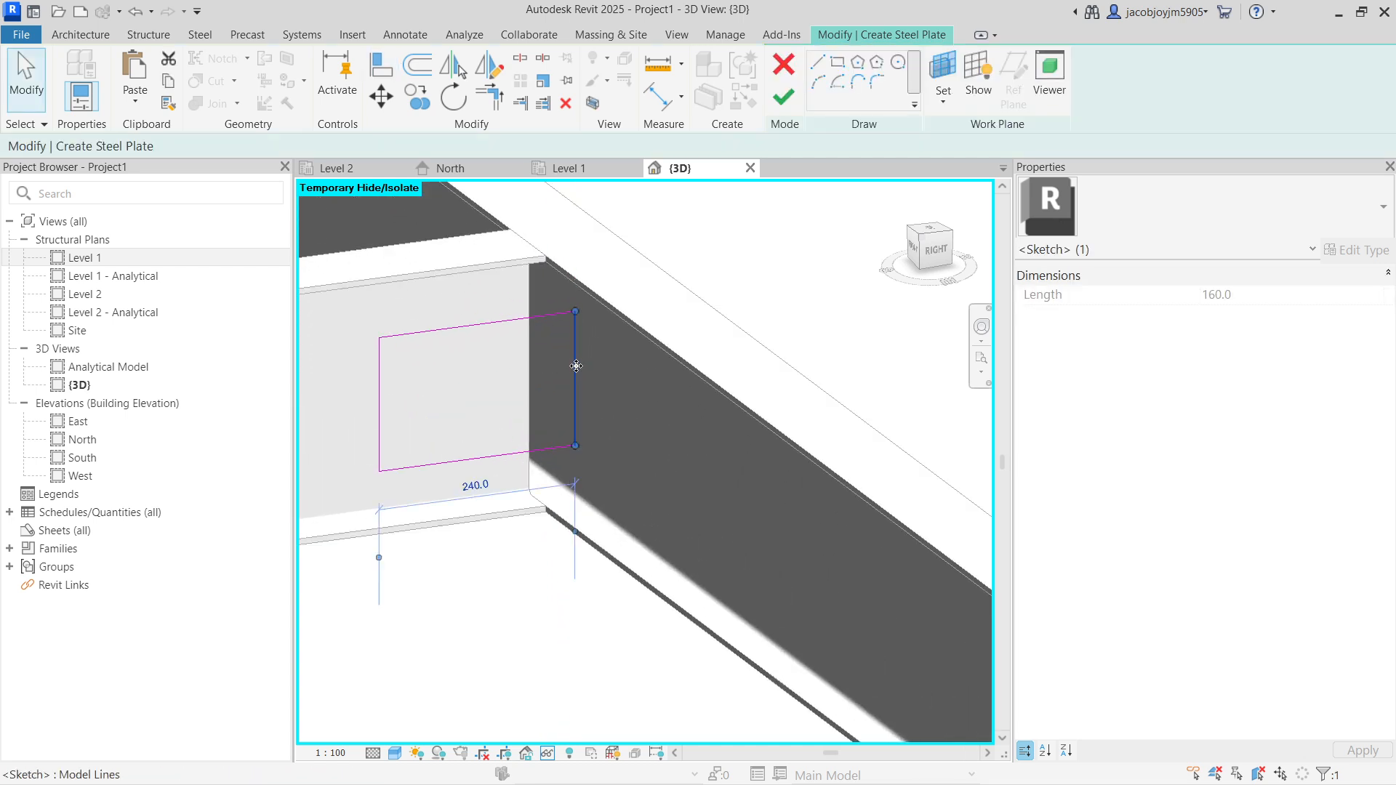
{"action": "key", "text": "Escape"}
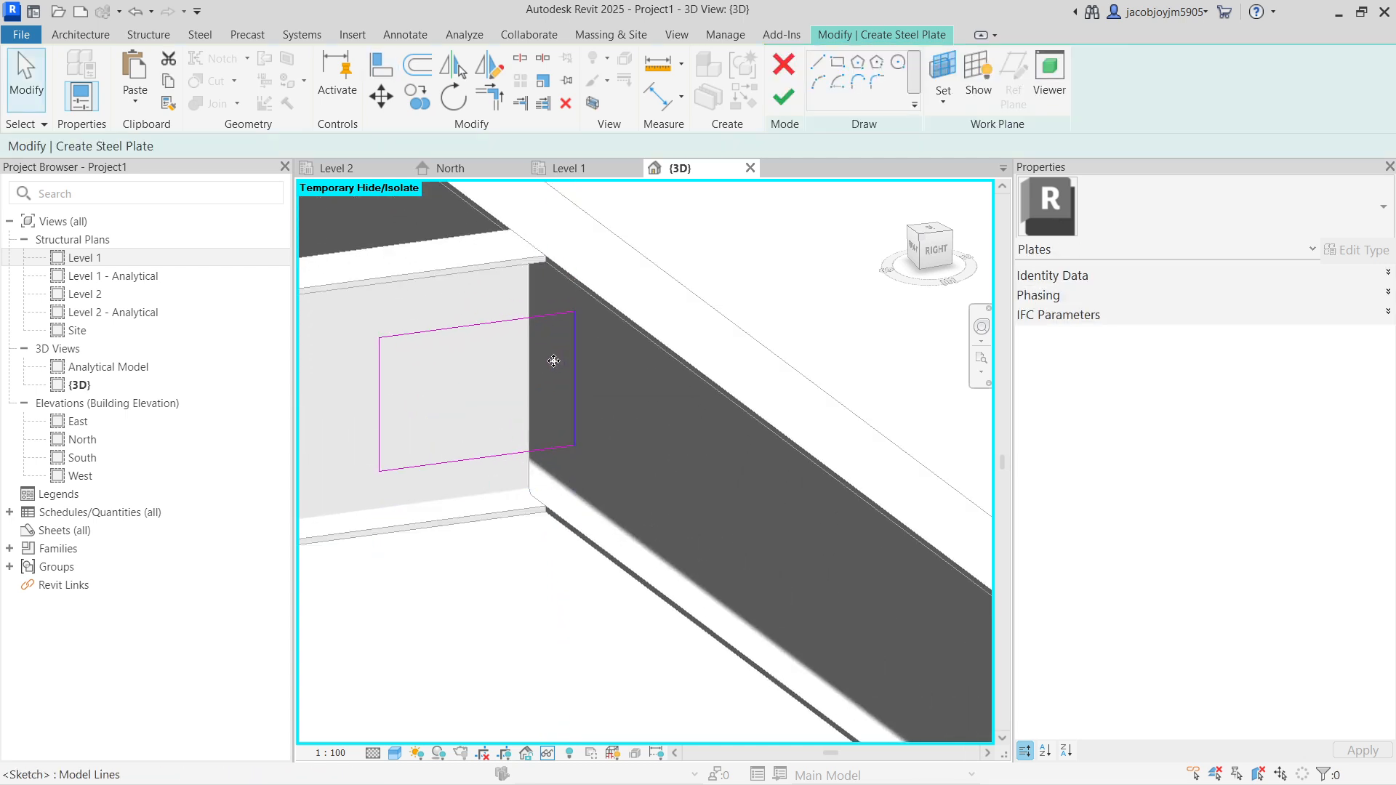
{"action": "left_click", "coordinate": [784, 98]}
{"action": "scroll", "coordinate": [589, 411], "scroll_direction": "down", "scroll_amount": 2}
{"action": "scroll", "coordinate": [587, 404], "scroll_direction": "down", "scroll_amount": 4}
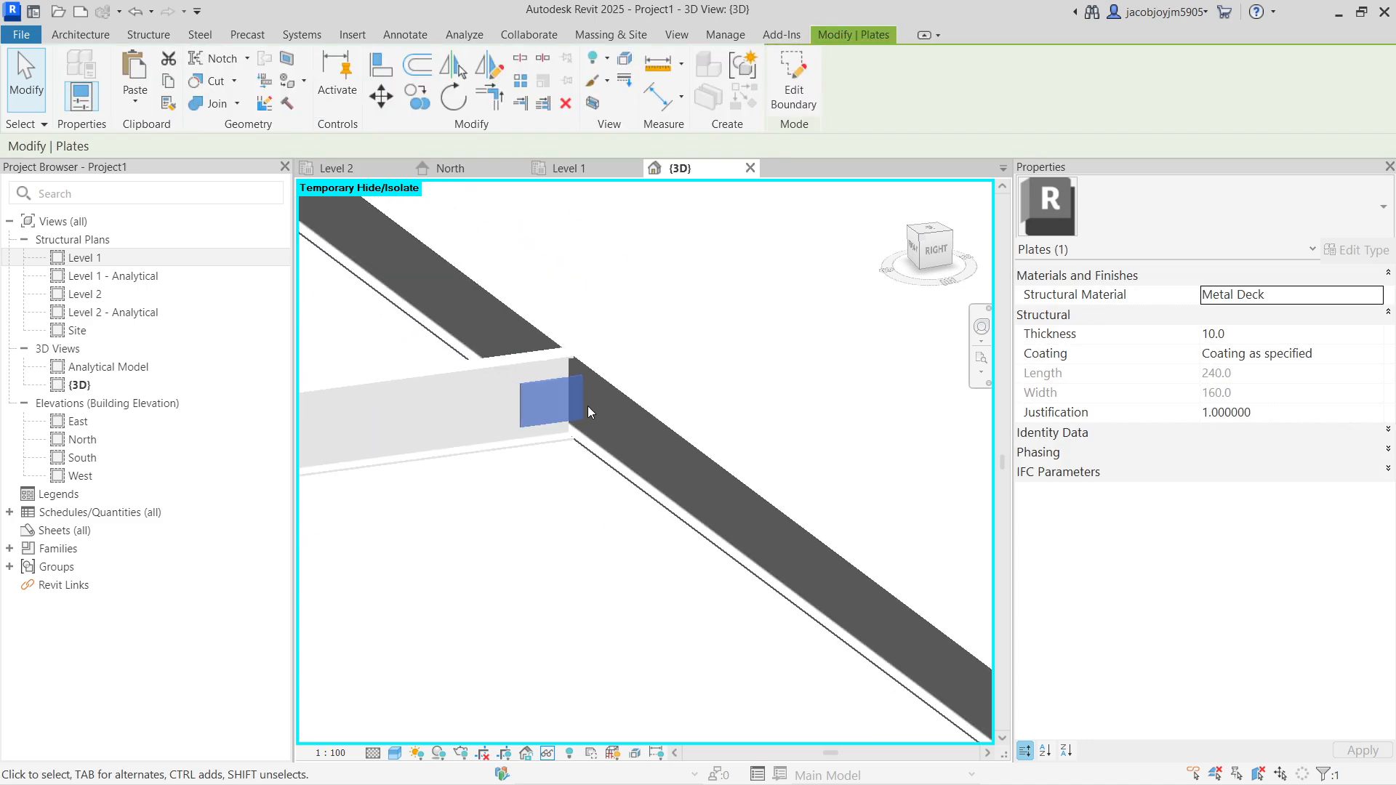
{"action": "middle_click_drag", "start_coordinate": [573, 406], "coordinate": [682, 461], "text": "shift"}
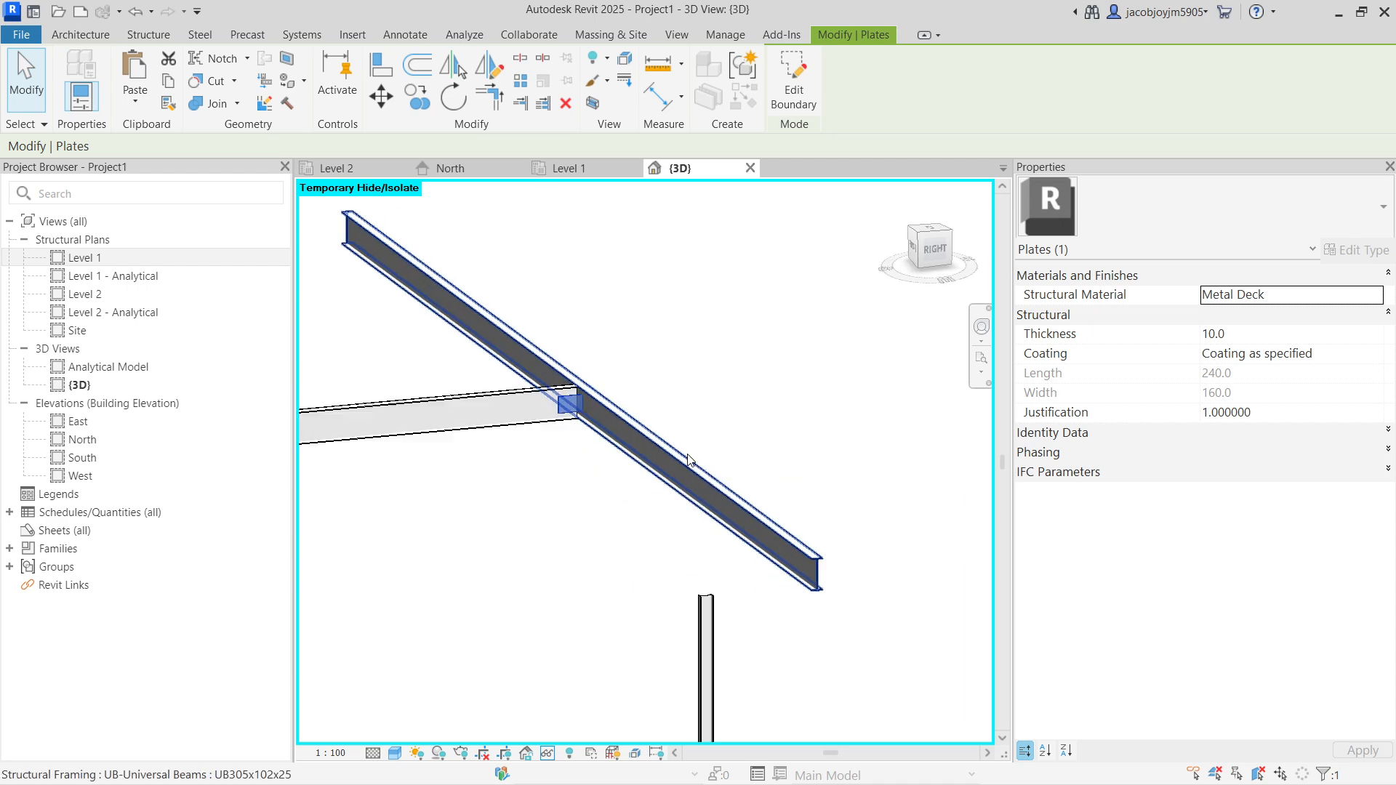
Align the steel plate's end edge protruding through the main beam with the main beam's web reference
{"action": "key", "text": "Escape"}
{"action": "key", "text": "l"}
{"action": "scroll", "coordinate": [822, 581], "scroll_direction": "up", "scroll_amount": 3}
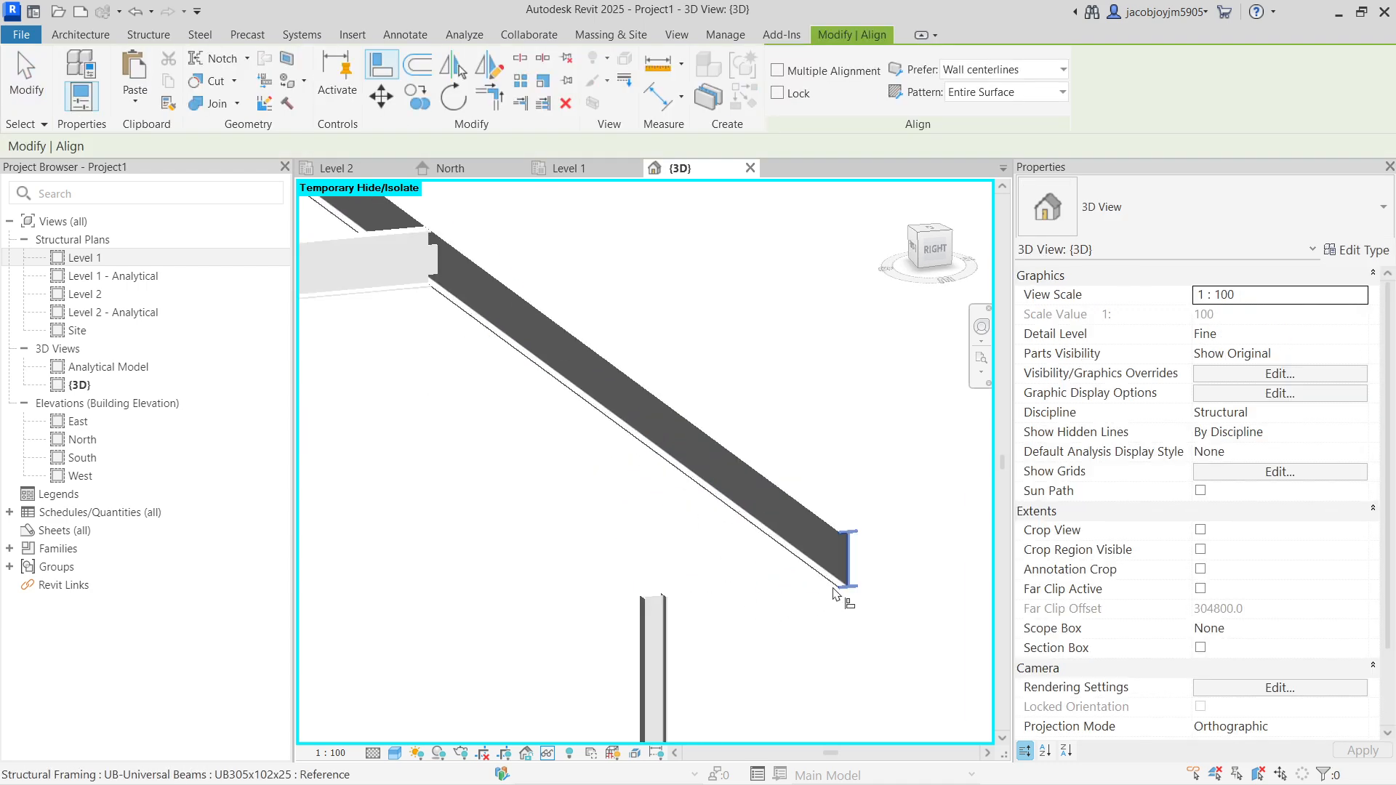
{"action": "left_click", "coordinate": [852, 542]}
{"action": "middle_click_drag", "start_coordinate": [853, 542], "coordinate": [473, 356], "text": "shift"}
{"action": "scroll", "coordinate": [473, 356], "scroll_direction": "up", "scroll_amount": 6}
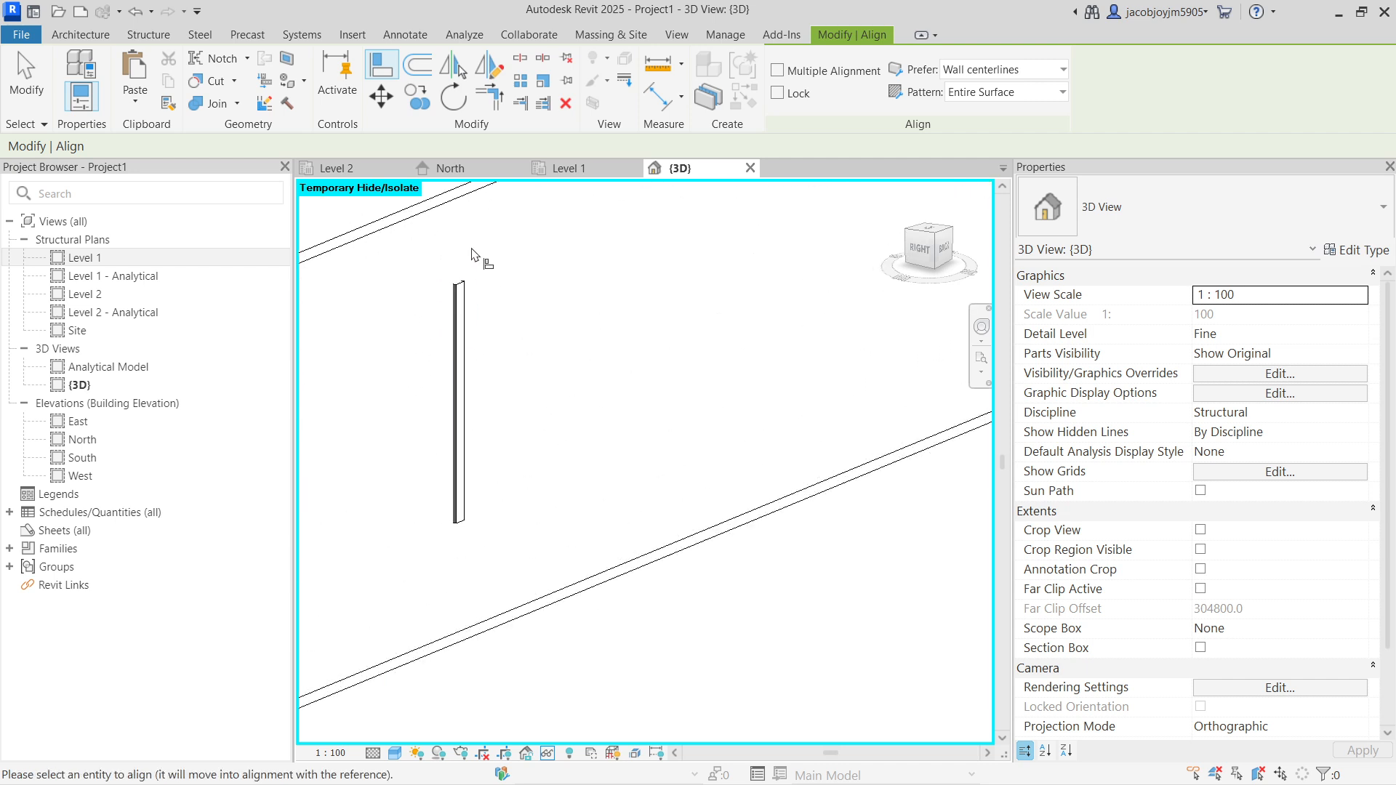
{"action": "left_click", "coordinate": [456, 311]}
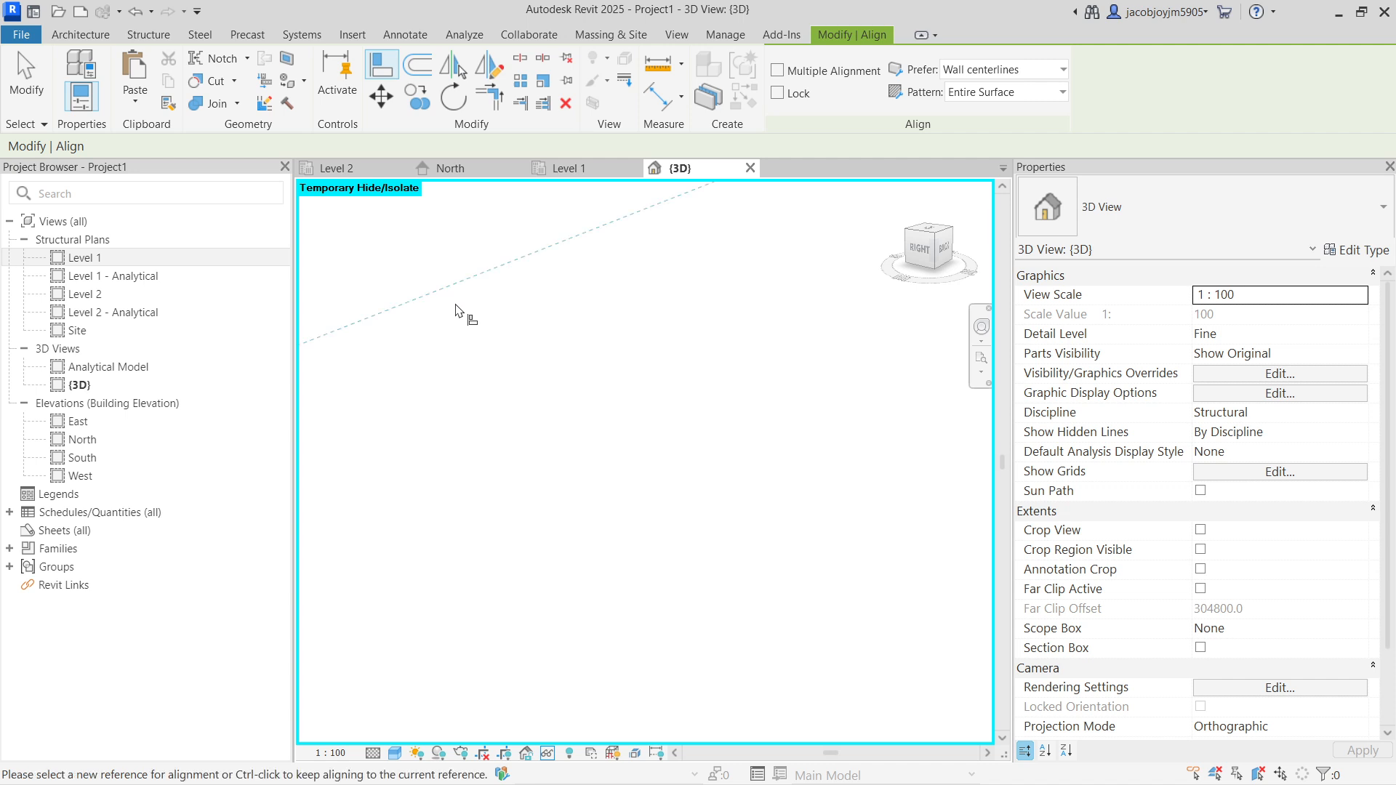
{"action": "middle_click_drag", "start_coordinate": [609, 345], "coordinate": [736, 427], "text": "shift"}
{"action": "scroll", "coordinate": [644, 364], "scroll_direction": "up", "scroll_amount": 8}
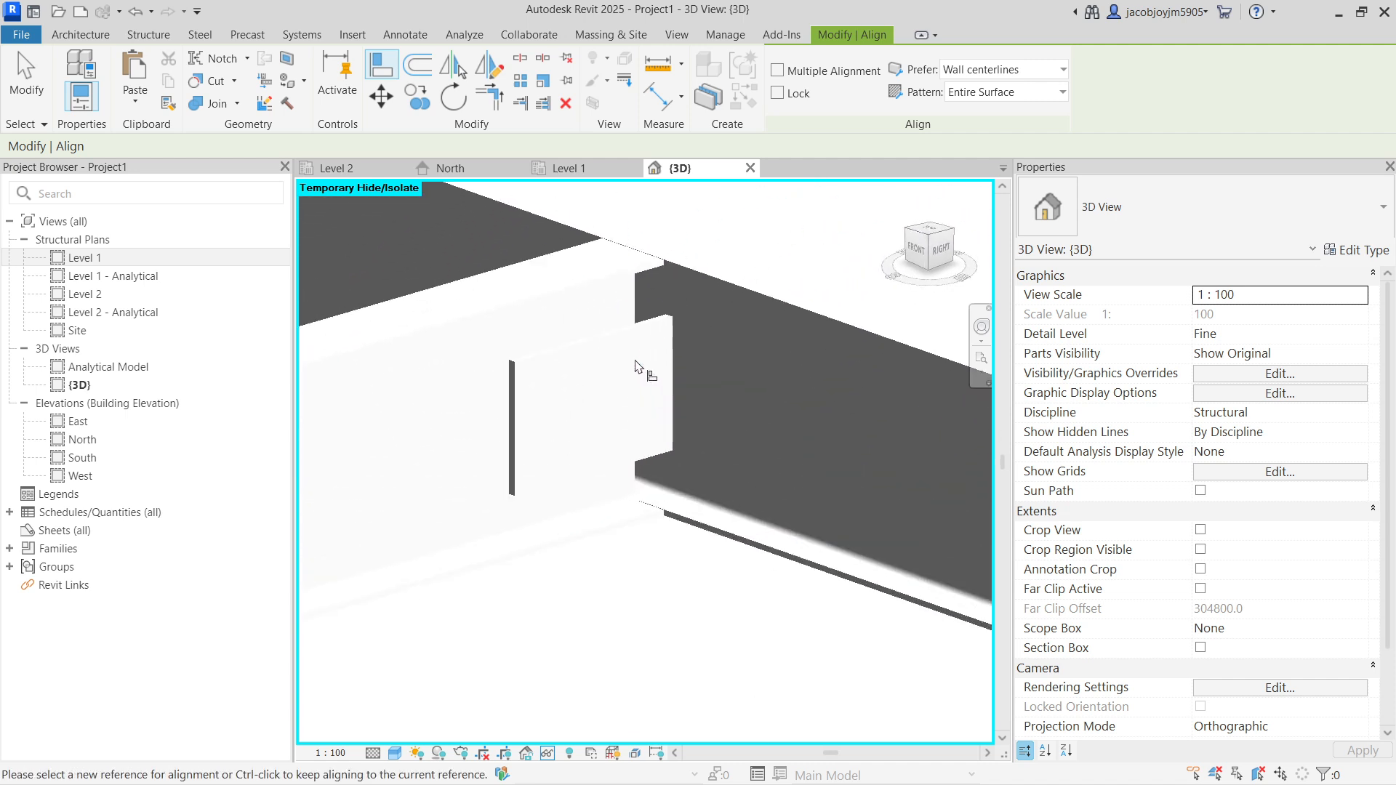
{"action": "key", "text": "Escape"}
Start a bolt pattern connecting the secondary beam and the new plate, placed on the plate's face
{"action": "left_click", "coordinate": [661, 336]}
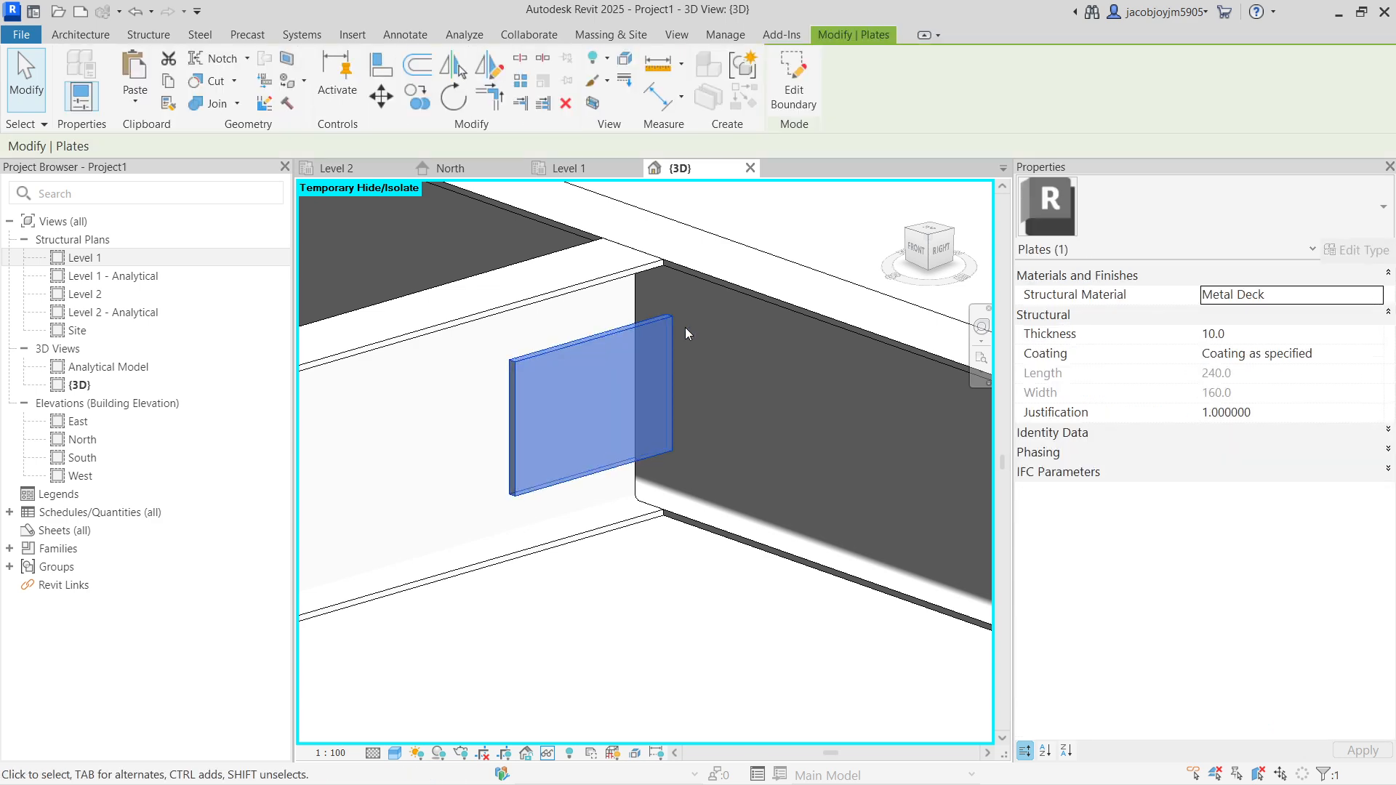
{"action": "left_click", "coordinate": [629, 326]}
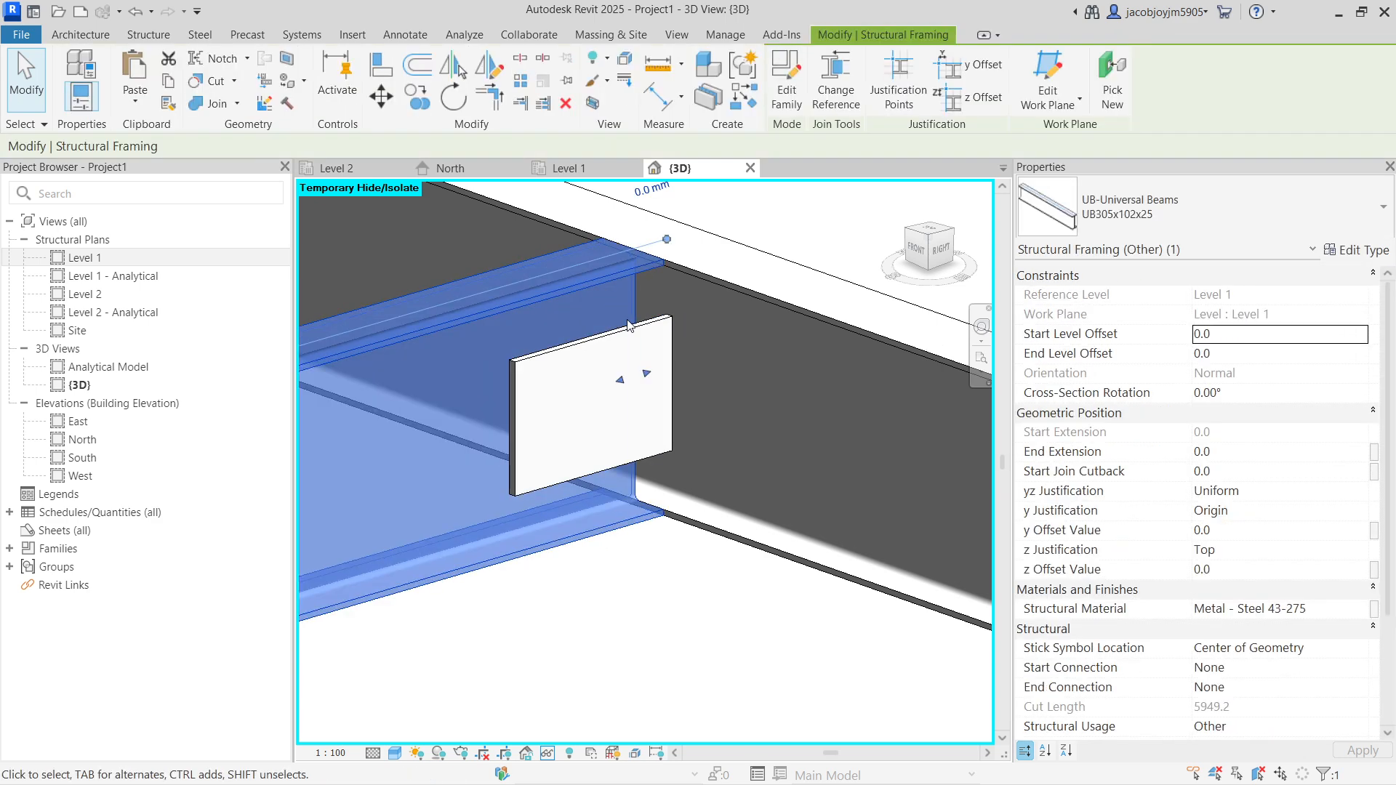
{"action": "left_click", "coordinate": [646, 325], "text": "ctrl"}
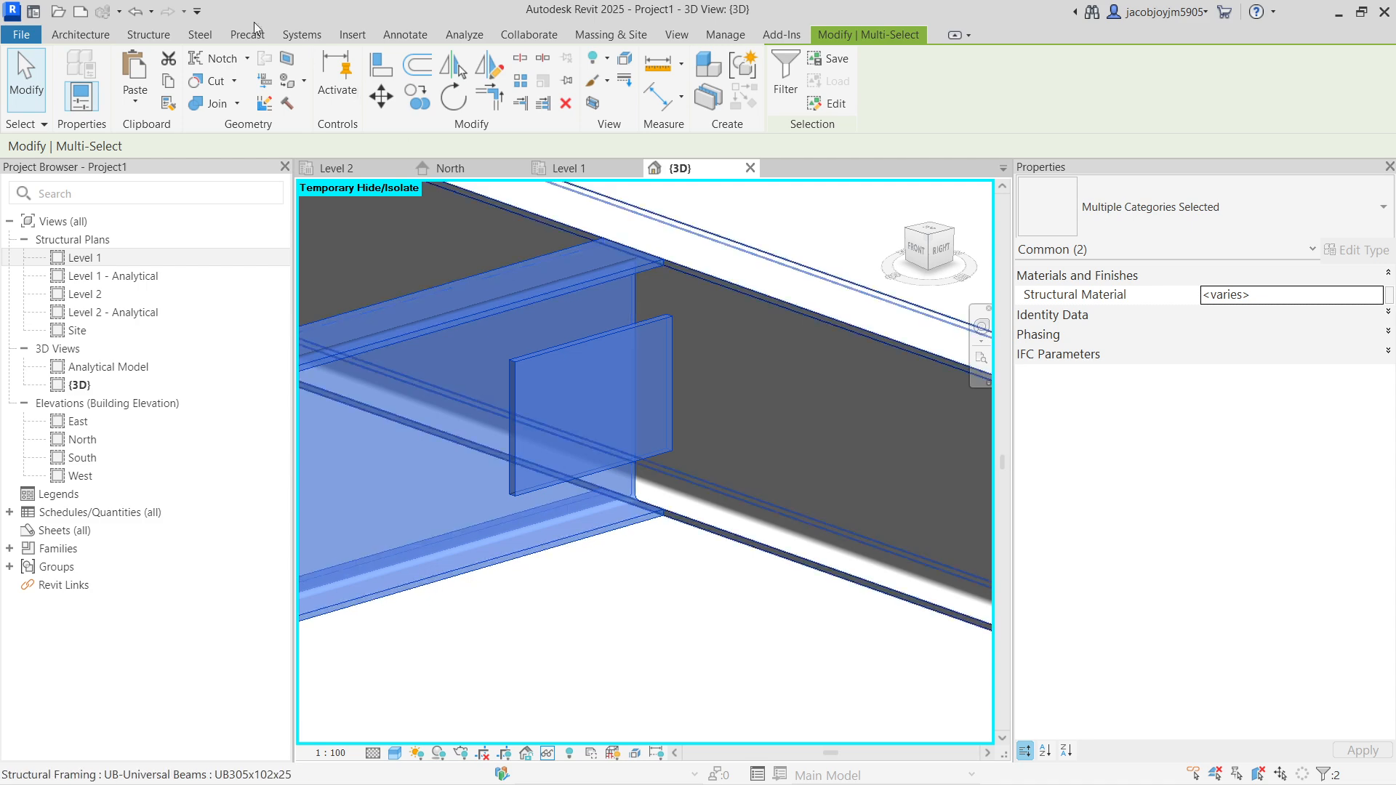
{"action": "left_click", "coordinate": [206, 35]}
{"action": "left_click", "coordinate": [239, 101]}
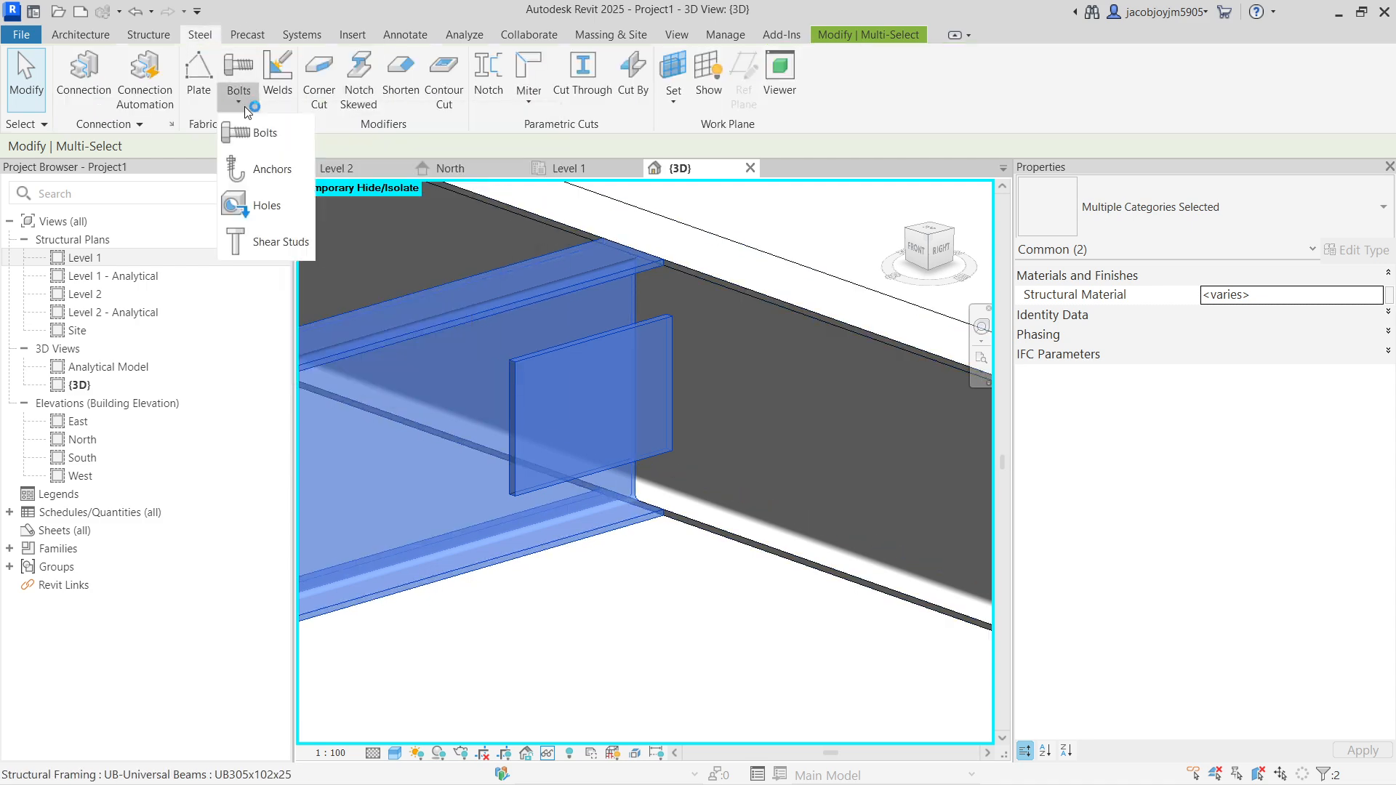
{"action": "left_click", "coordinate": [263, 216]}
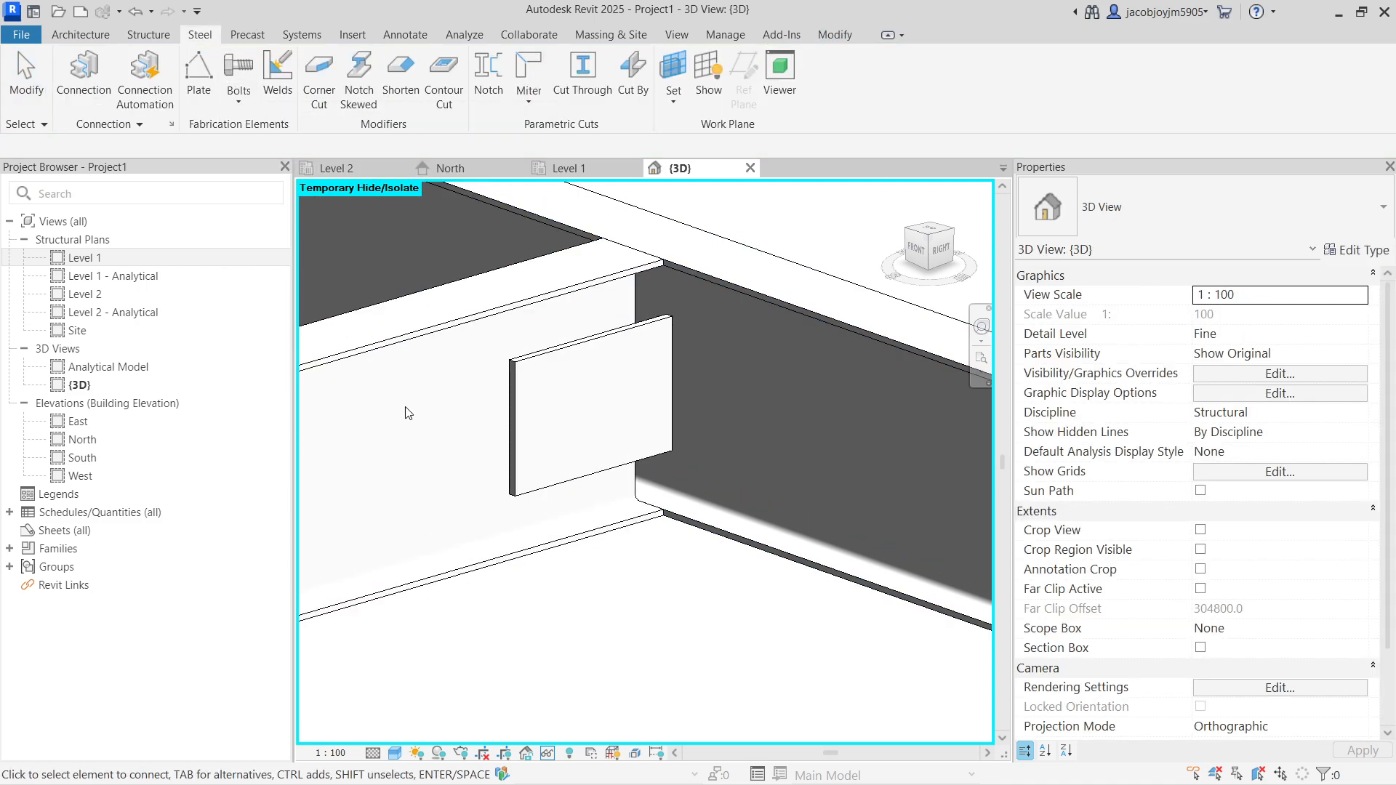
{"action": "left_click", "coordinate": [561, 291]}
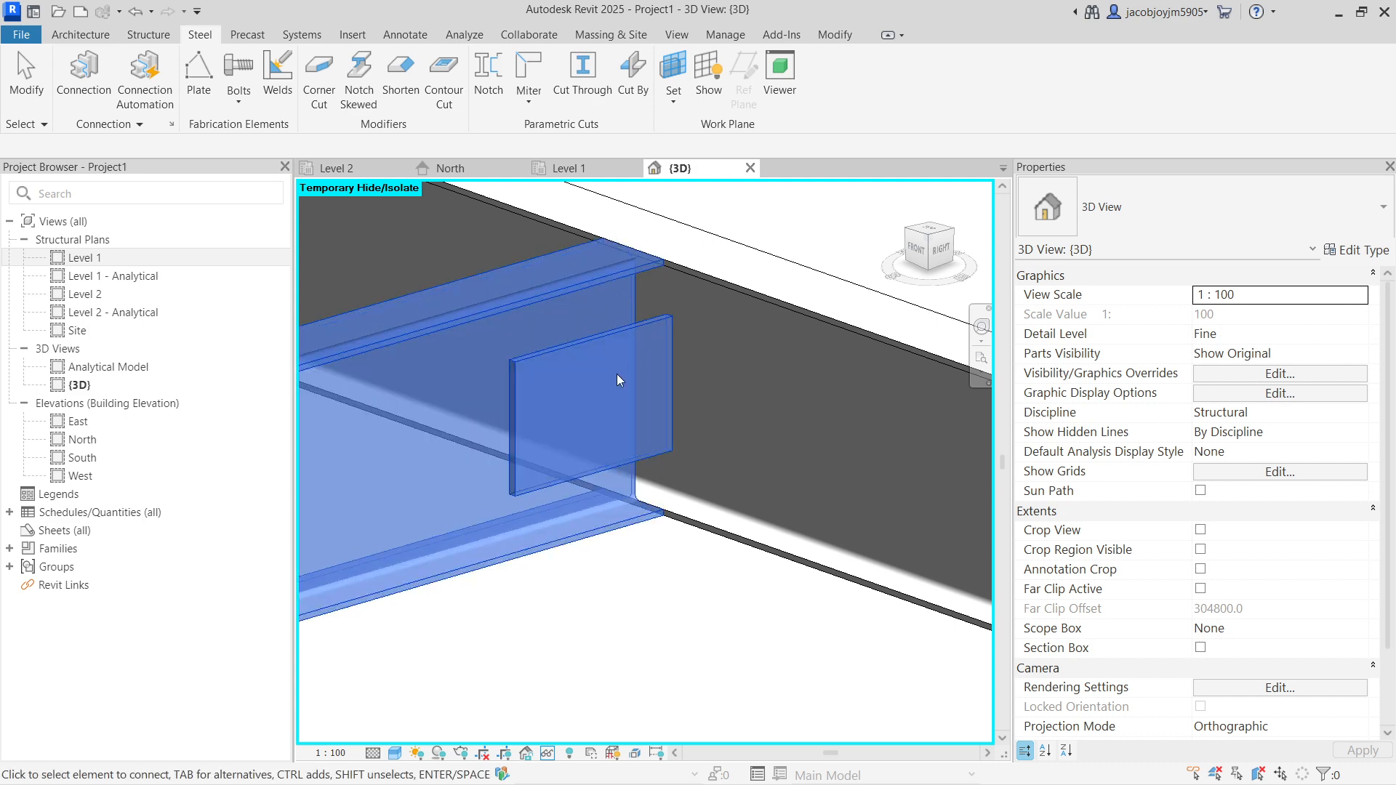
{"action": "scroll", "coordinate": [618, 382], "scroll_direction": "down", "scroll_amount": 2}
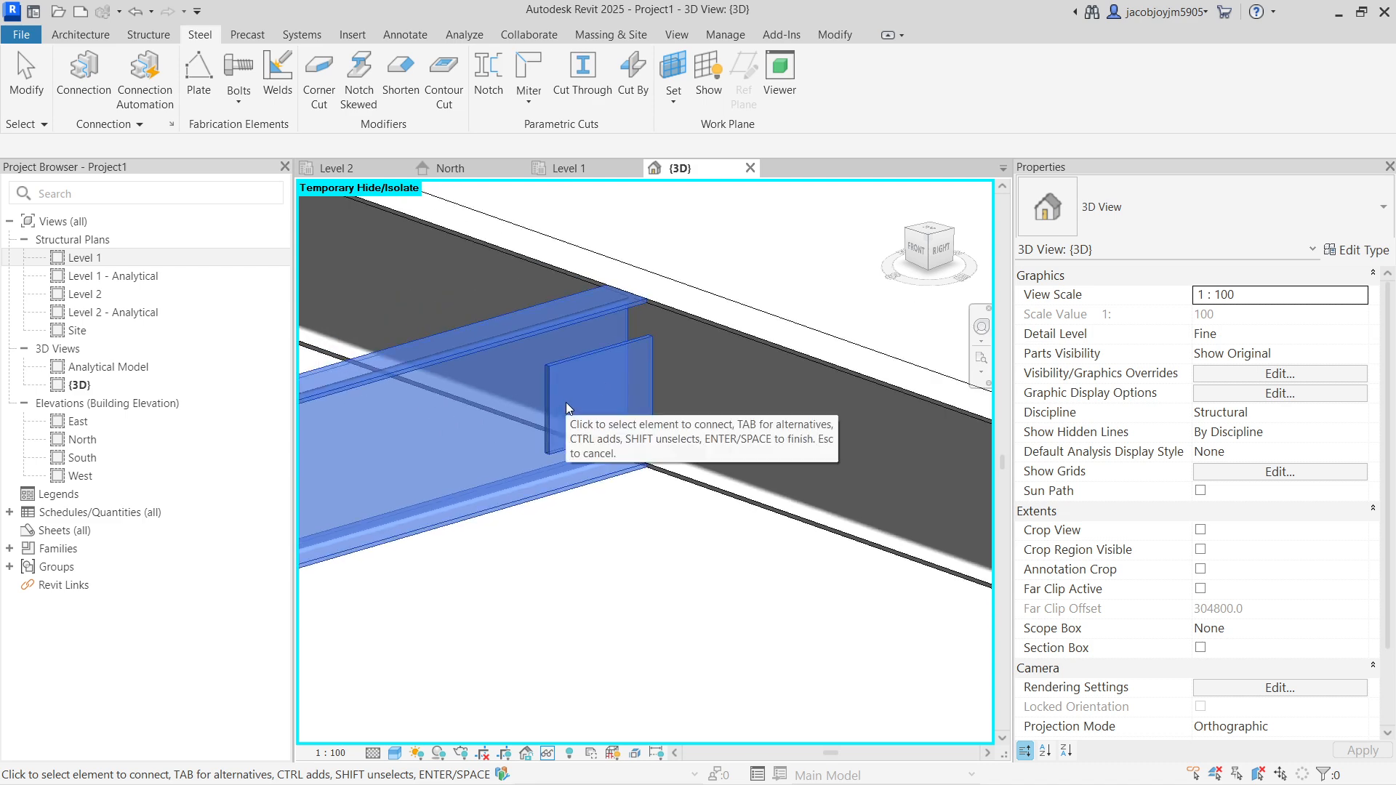
{"action": "key", "text": "Return"}
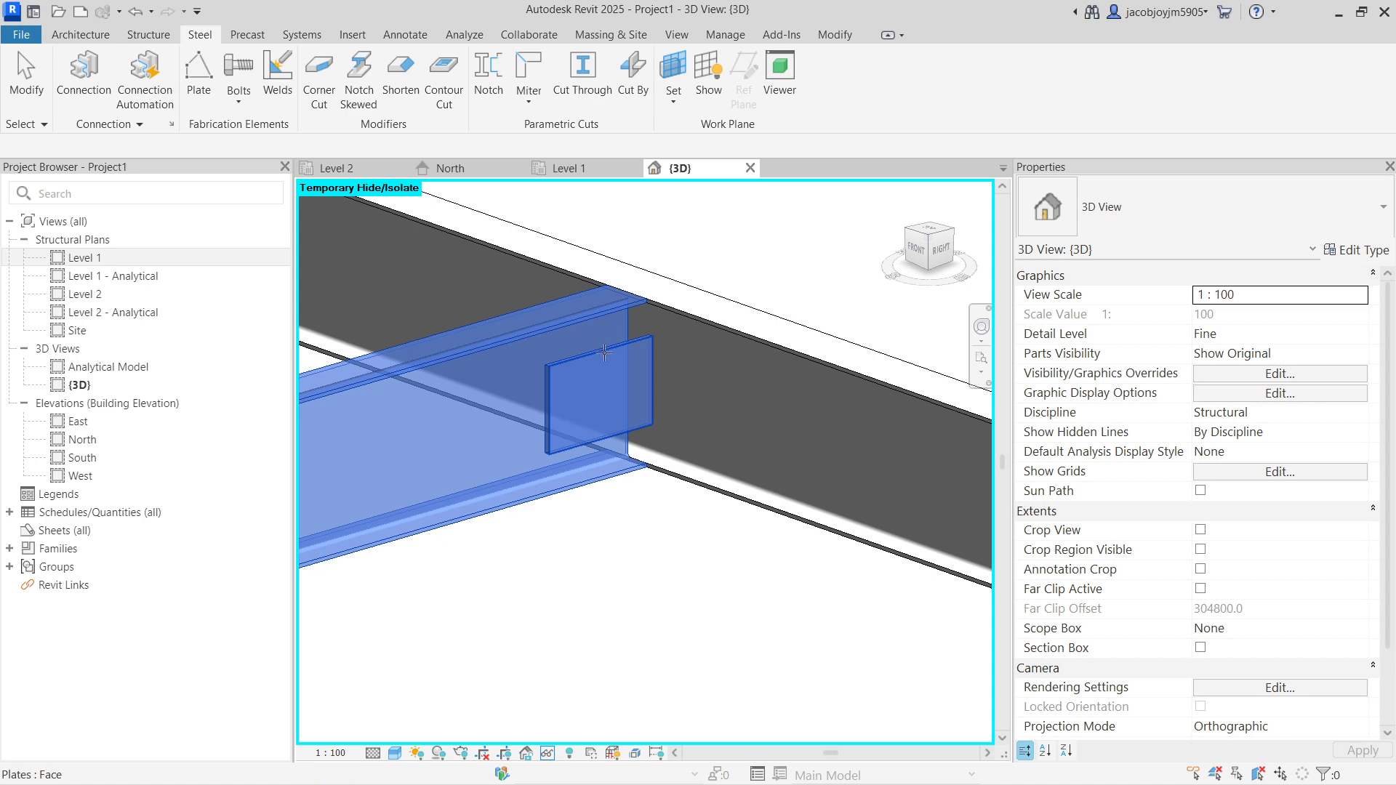
{"action": "left_click", "coordinate": [626, 373]}
Sketch a rectangular bolt pattern about 240 by 160 mm from corner to corner of the plate and finish it
{"action": "left_click", "coordinate": [819, 61]}
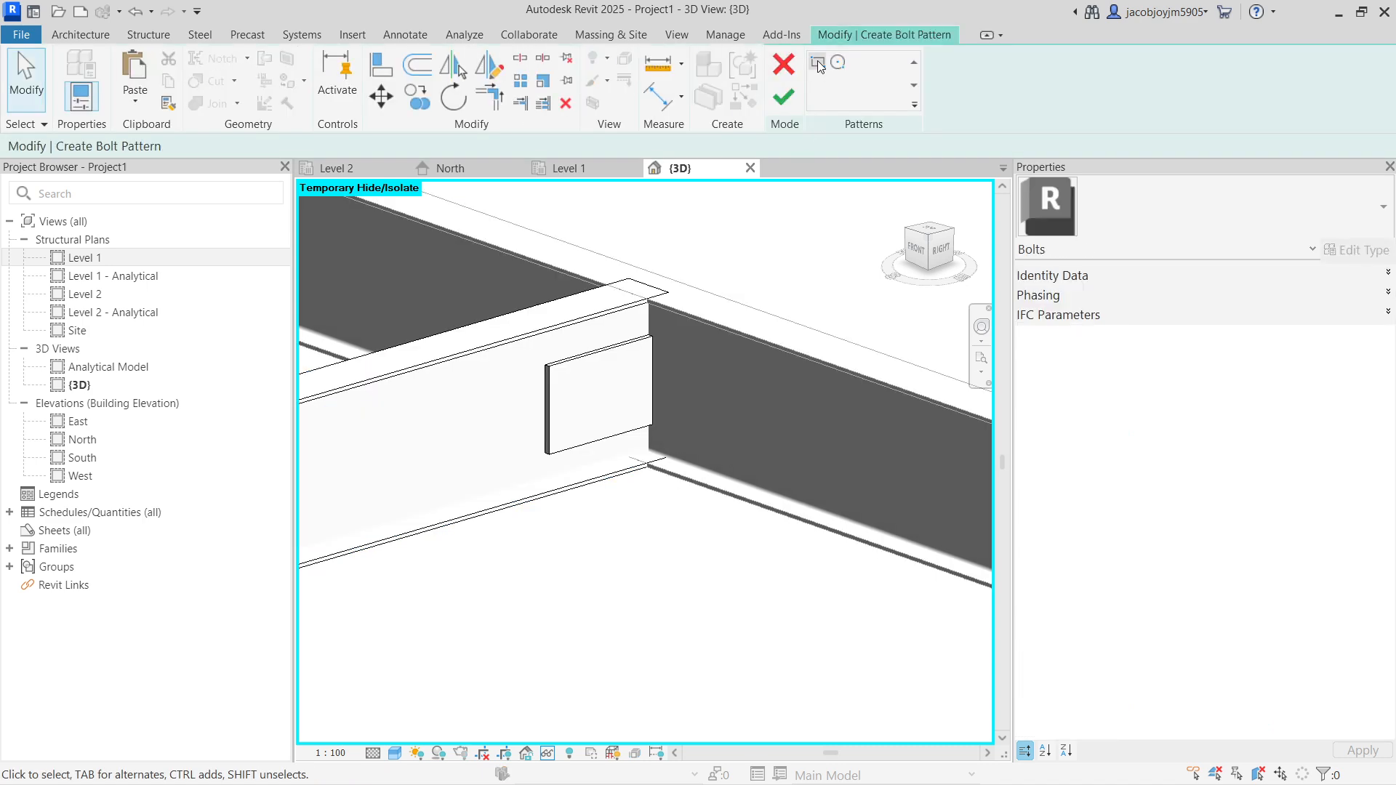
{"action": "scroll", "coordinate": [535, 357], "scroll_direction": "up", "scroll_amount": 3}
{"action": "left_click", "coordinate": [529, 352]}
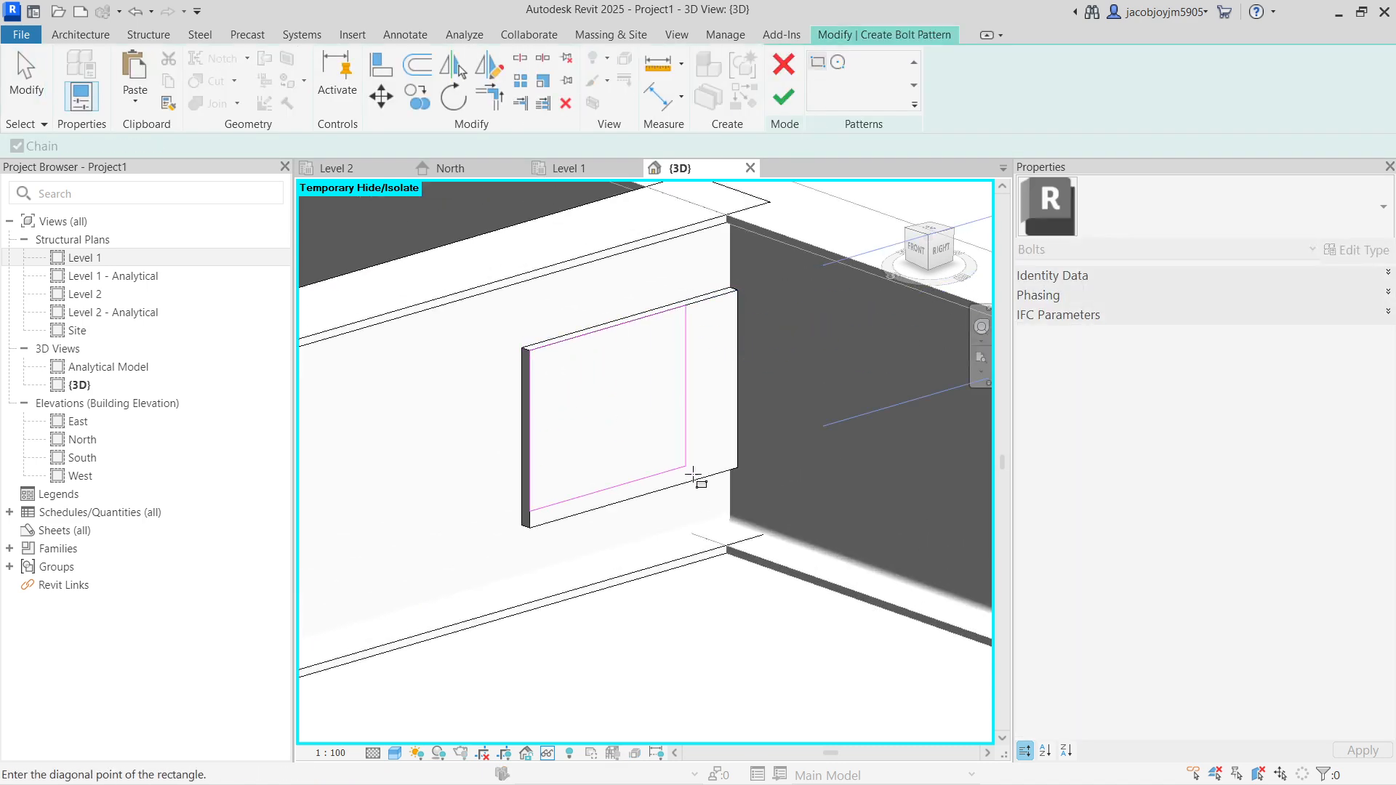
{"action": "left_click", "coordinate": [738, 470]}
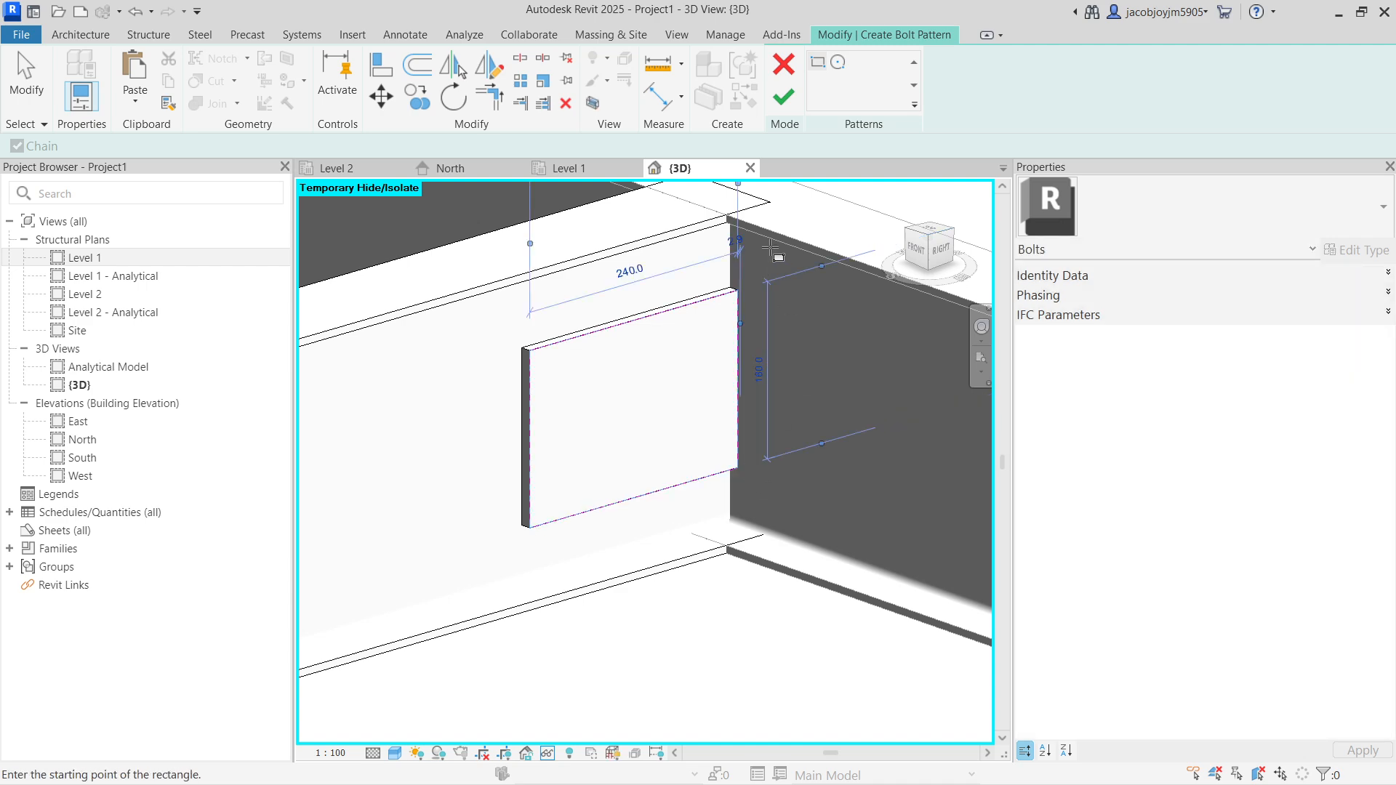
{"action": "left_click", "coordinate": [784, 96]}
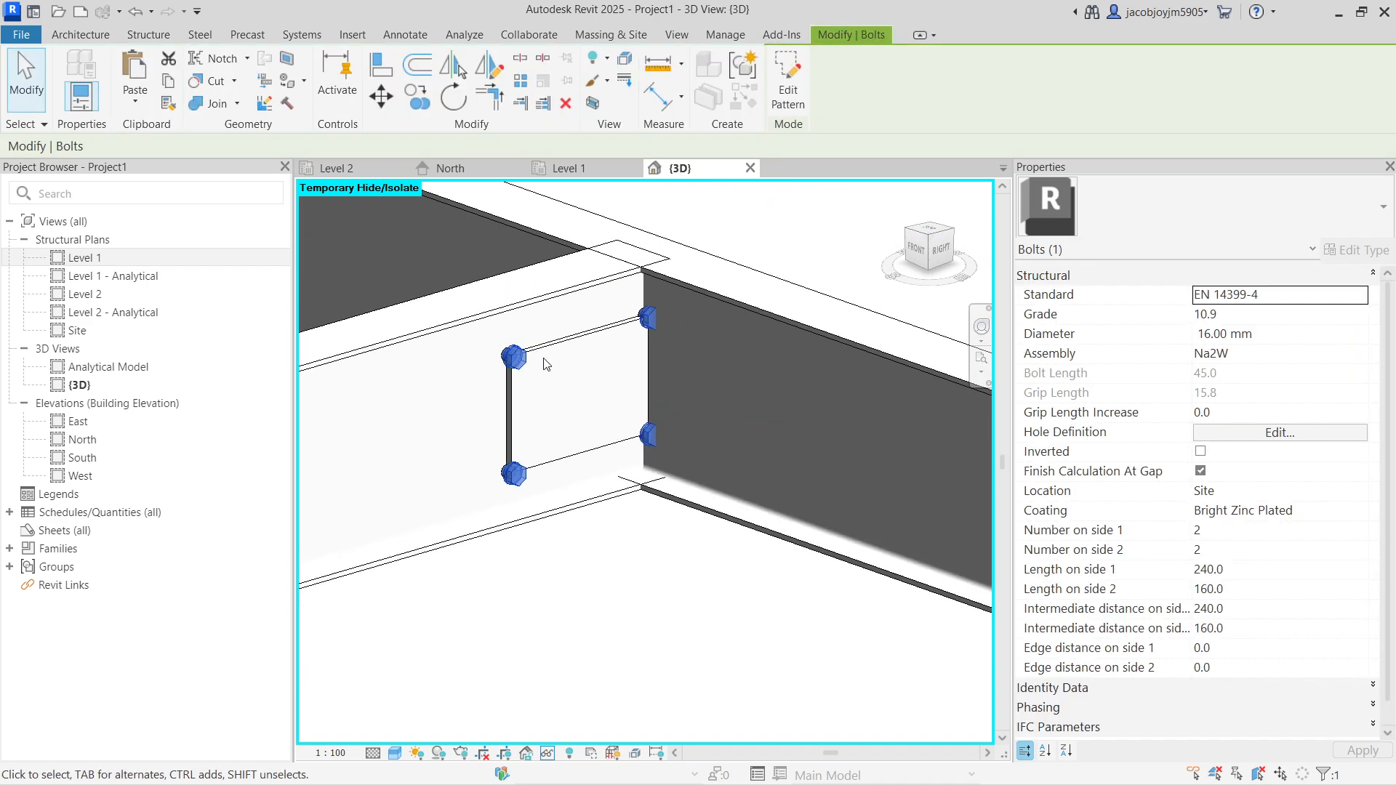
Set the bolt pattern's length on side 1 to 150 and on side 2 to 100, and inspect both sides of the web
{"action": "left_click", "coordinate": [1293, 571]}
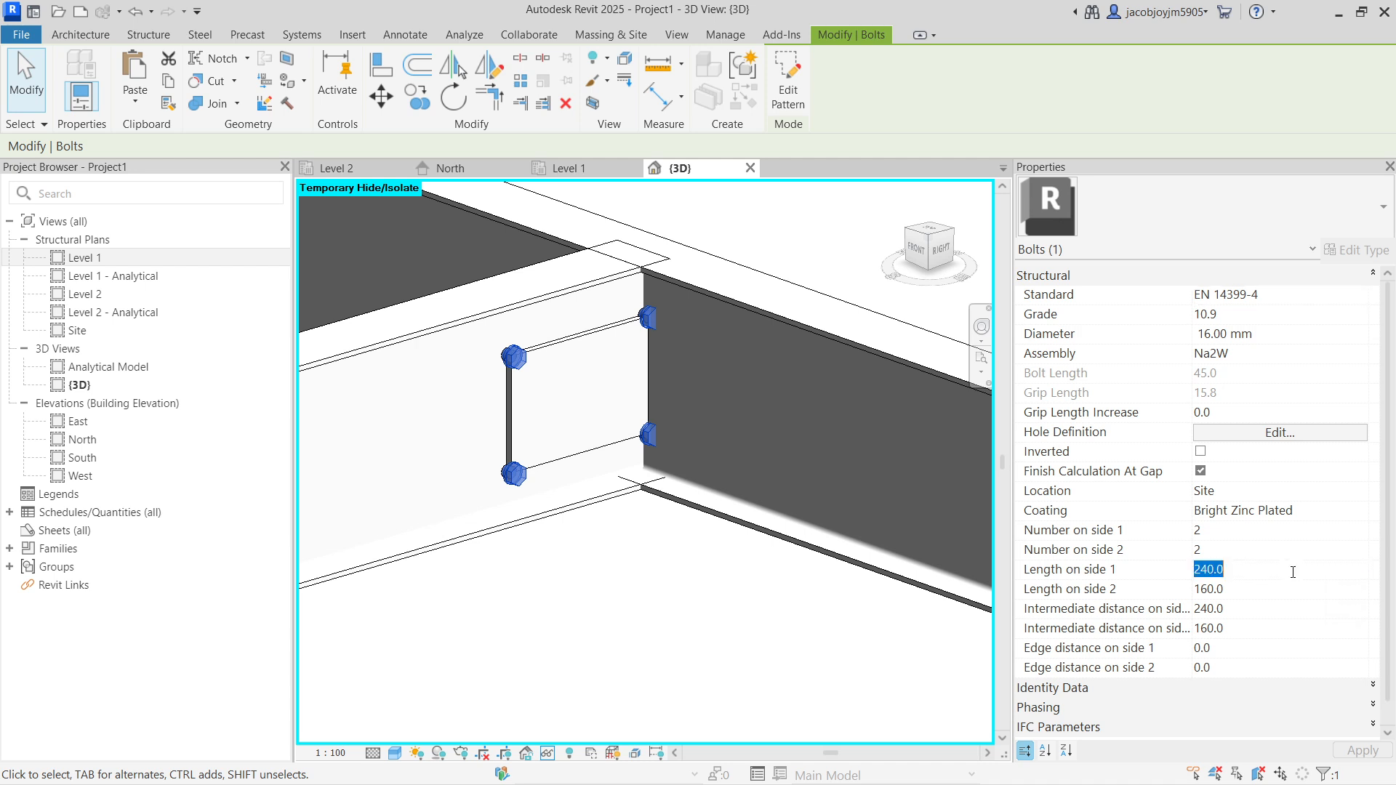
{"action": "type", "text": "150.0"}
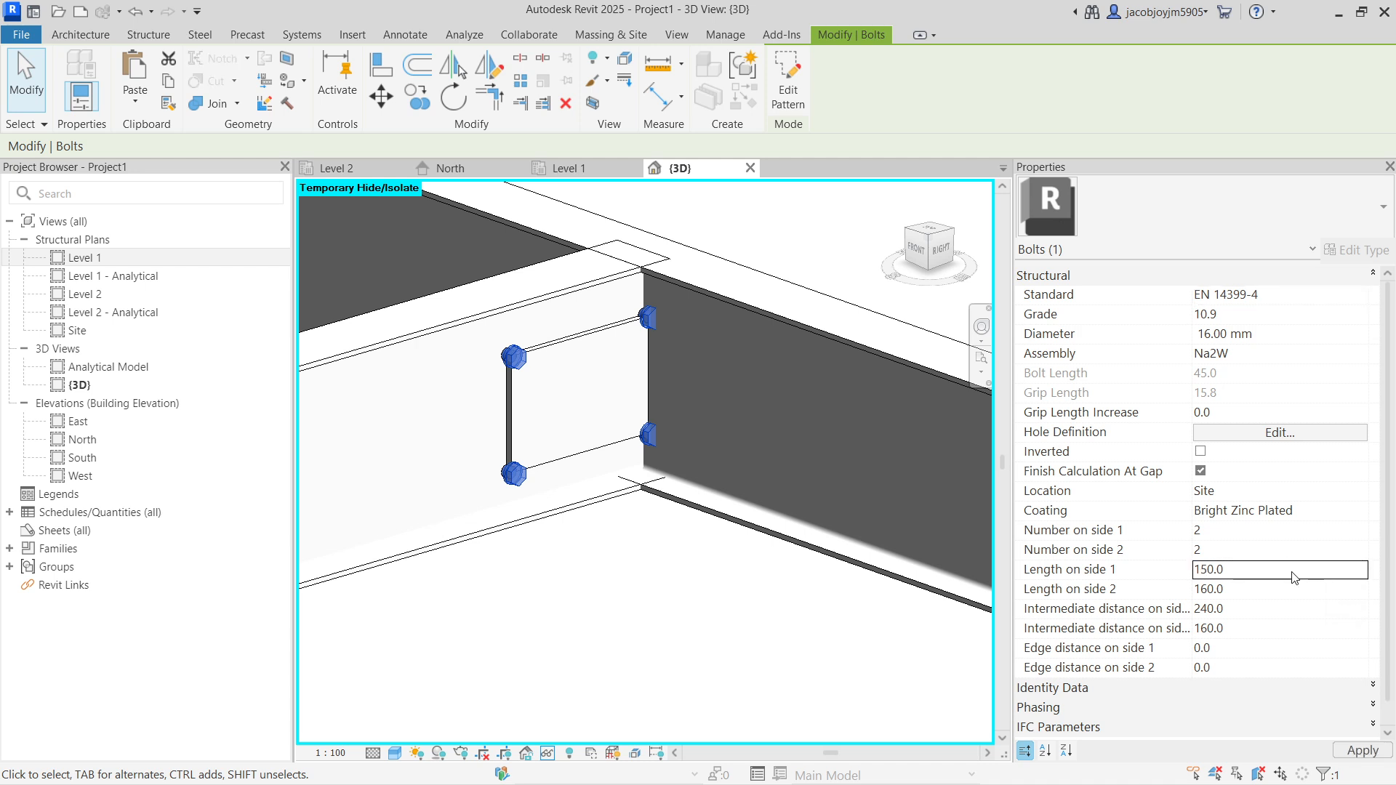
{"action": "left_click", "coordinate": [1273, 588]}
{"action": "type", "text": "100.0"}
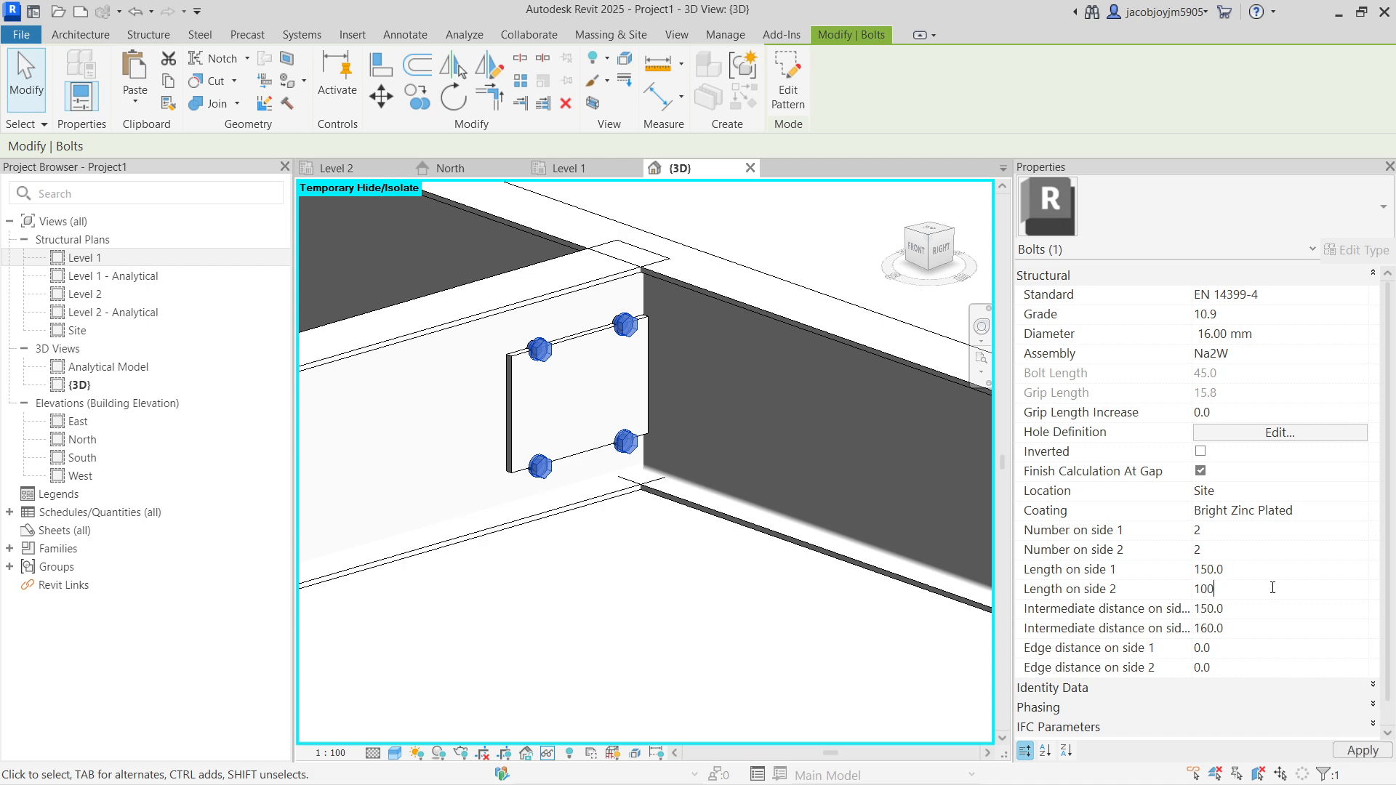
{"action": "mouse_move", "coordinate": [631, 539]}
{"action": "middle_mouse_down", "text": "shift"}
{"action": "mouse_move", "coordinate": [582, 565]}
{"action": "mouse_move", "coordinate": [679, 549]}
{"action": "mouse_move", "coordinate": [641, 542]}
{"action": "mouse_move", "coordinate": [654, 537]}
{"action": "middle_mouse_up", "text": "shift"}
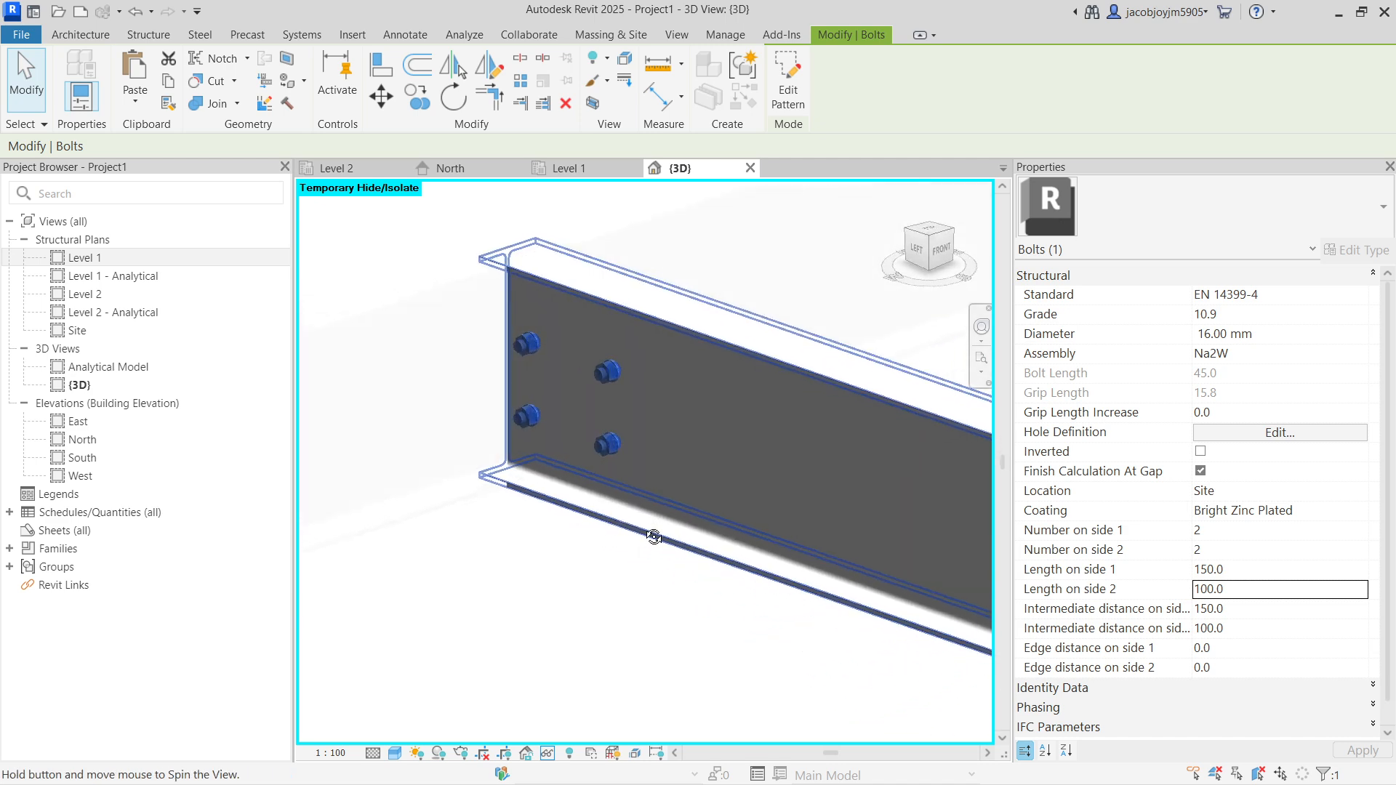
{"action": "key", "text": "Escape"}
{"action": "middle_click_drag", "start_coordinate": [681, 438], "coordinate": [432, 386], "text": "shift"}
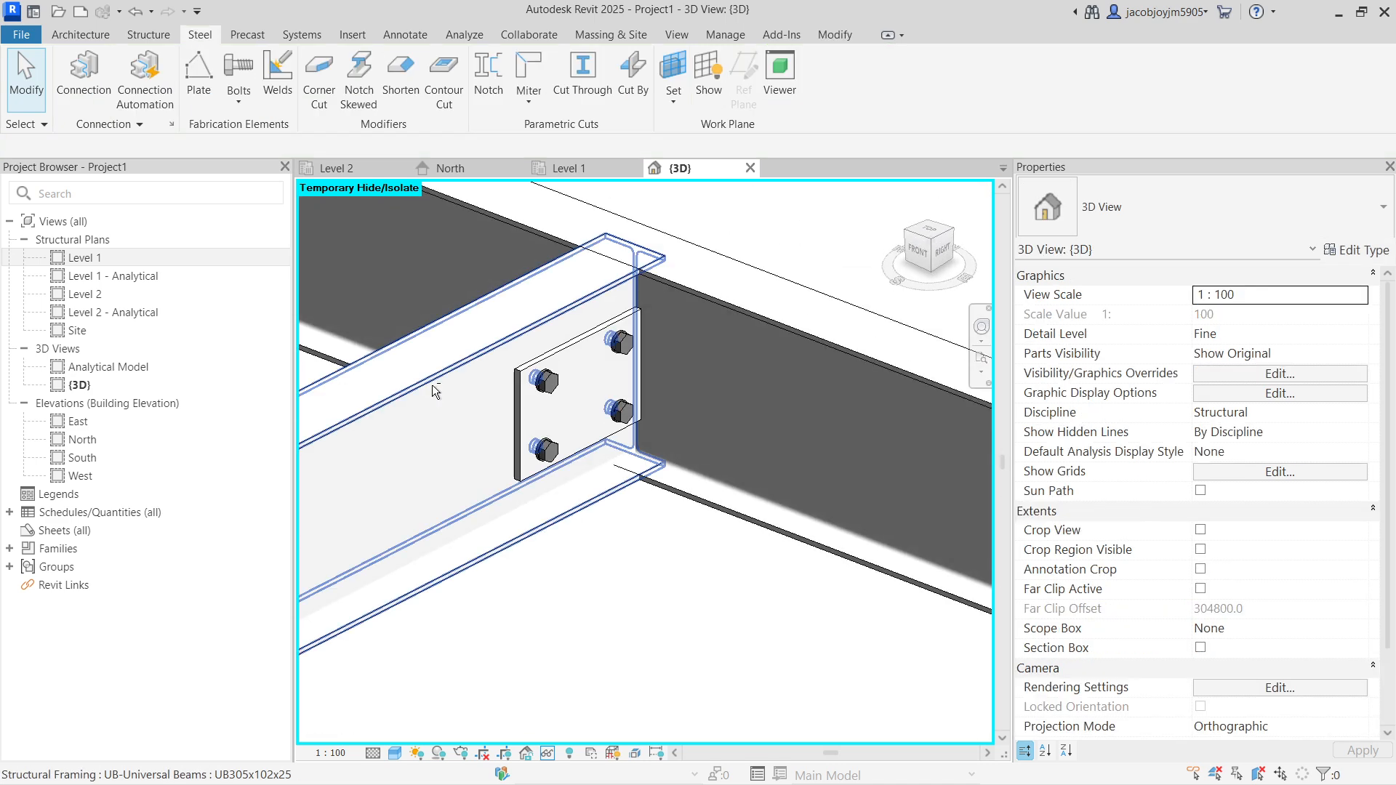
Set the diameter of the four bolts at the beam junction to 12 mm
{"action": "left_click", "coordinate": [547, 387]}
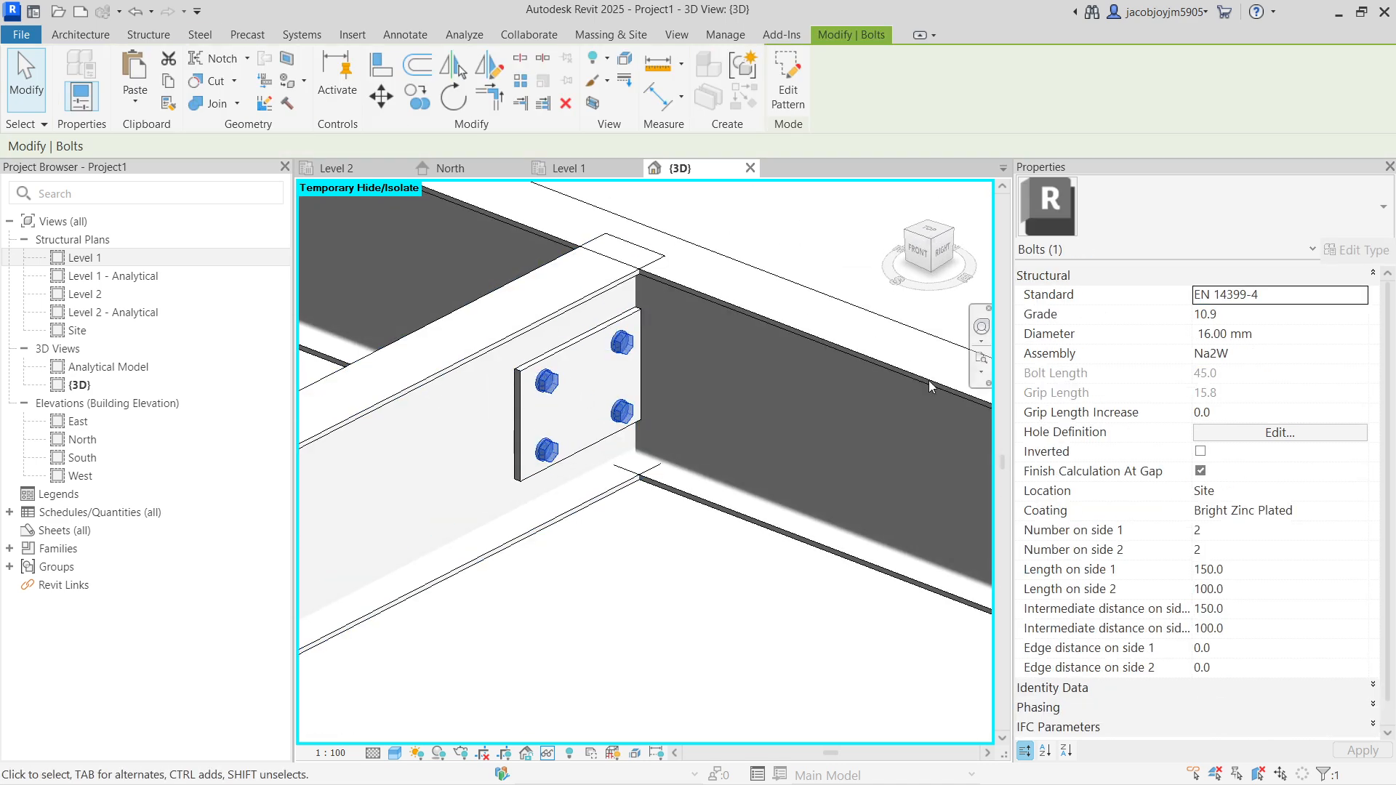
{"action": "left_click", "coordinate": [1368, 298]}
{"action": "left_click", "coordinate": [1331, 329]}
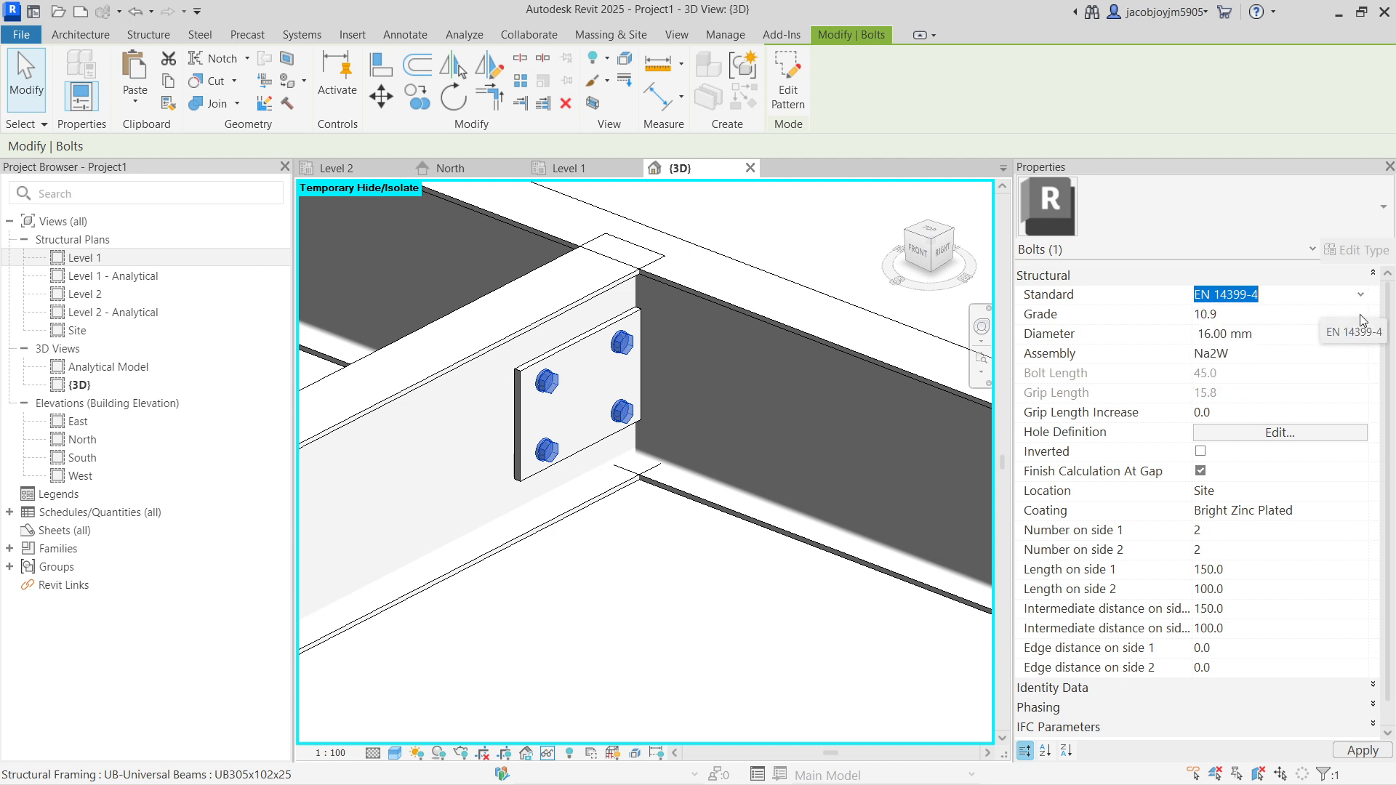
{"action": "left_click", "coordinate": [1301, 323]}
{"action": "left_click", "coordinate": [1291, 339]}
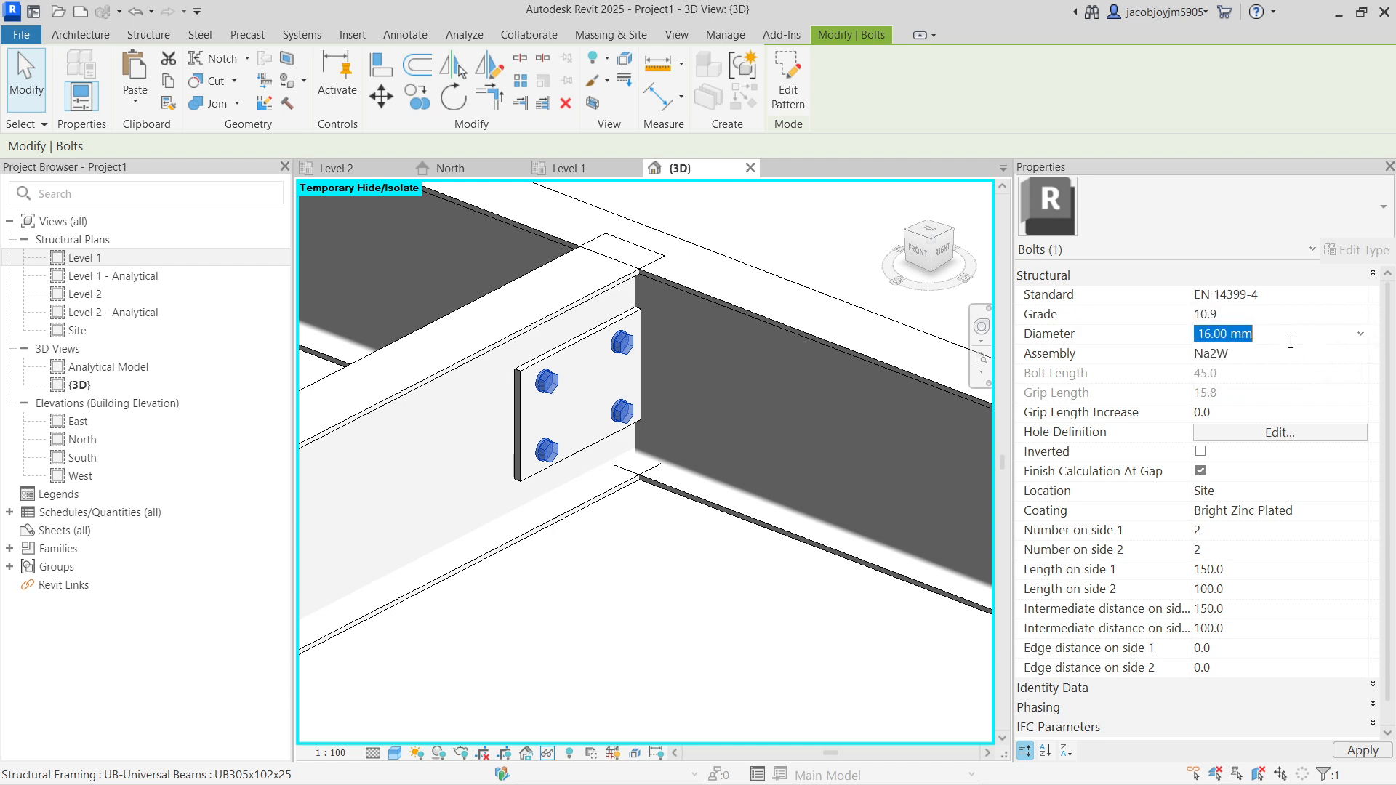
{"action": "left_click", "coordinate": [1364, 336]}
{"action": "left_click", "coordinate": [1338, 347]}
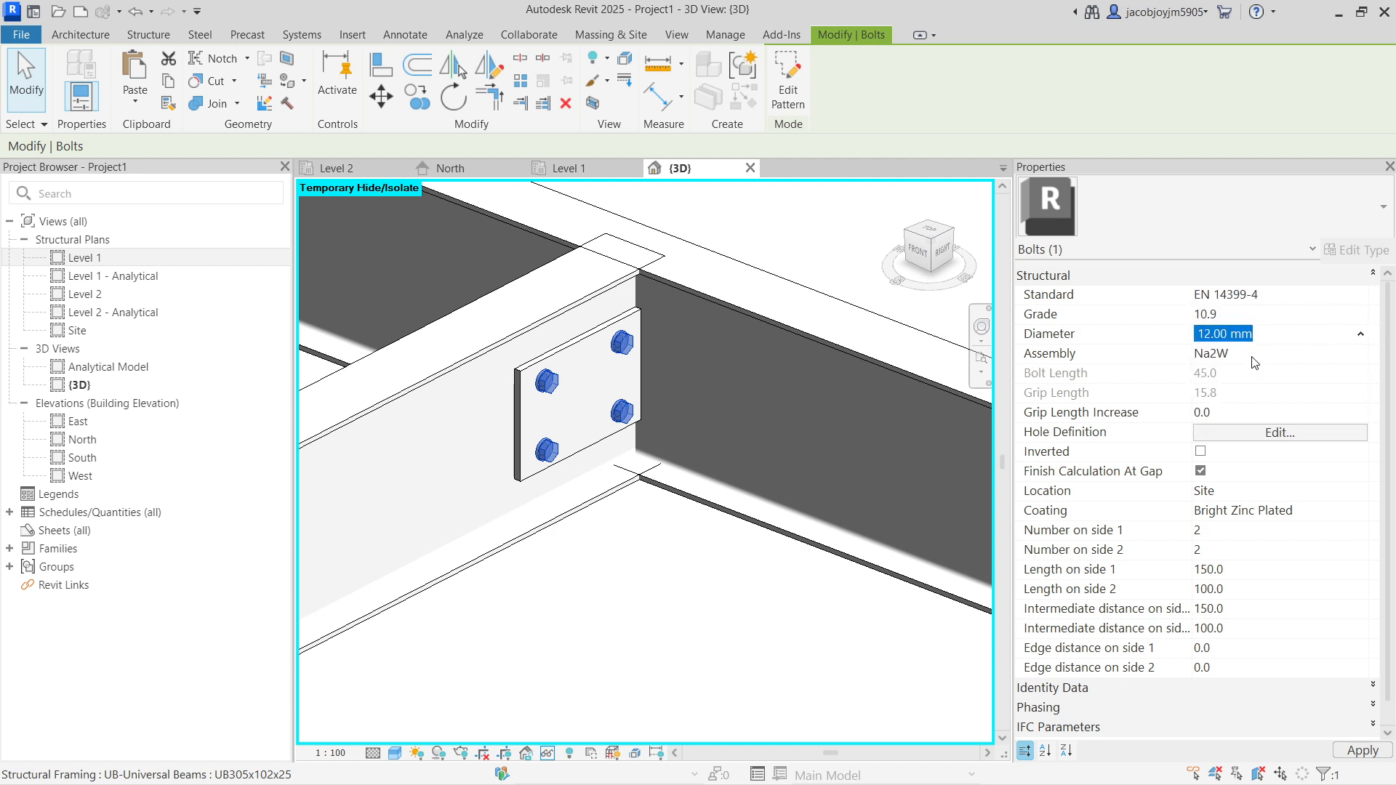
{"action": "left_click", "coordinate": [704, 547]}
{"action": "left_click", "coordinate": [645, 405]}
{"action": "middle_click_drag", "start_coordinate": [645, 405], "coordinate": [604, 362], "text": "shift"}
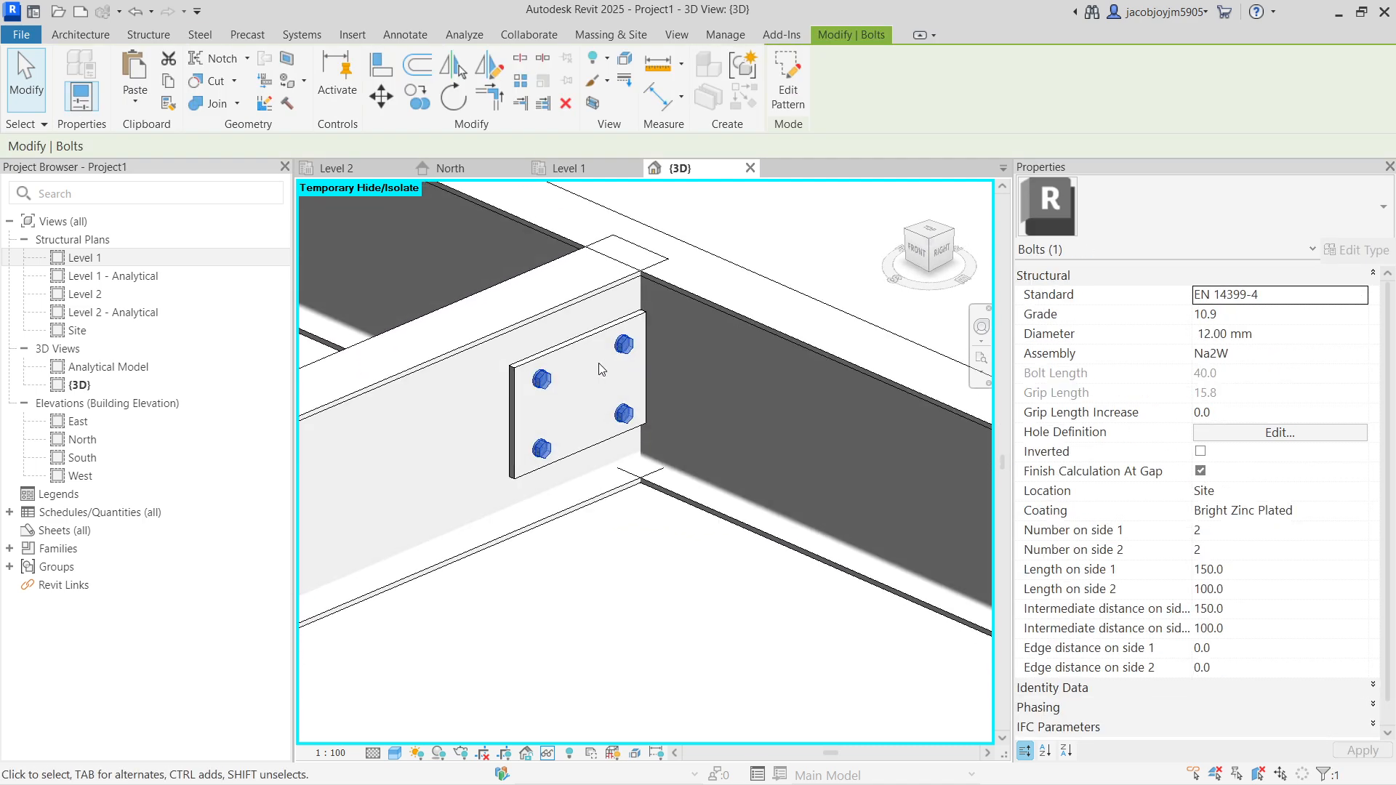
{"action": "left_click", "coordinate": [602, 362]}
Delete the bolts that fasten the steel column's base plate to the concrete column
{"action": "scroll", "coordinate": [536, 365], "scroll_direction": "down", "scroll_amount": 3}
{"action": "scroll", "coordinate": [537, 365], "scroll_direction": "down", "scroll_amount": 6}
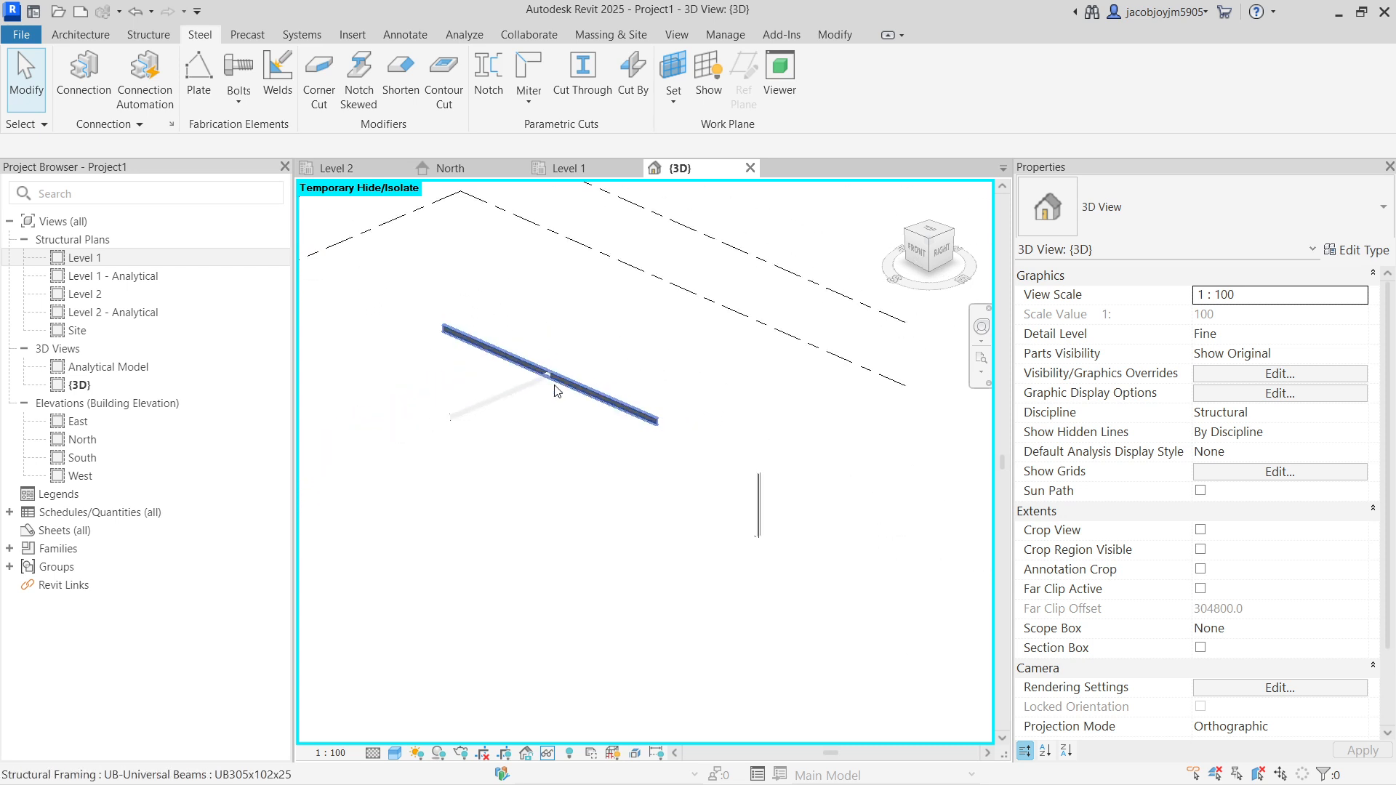
{"action": "scroll", "coordinate": [725, 502], "scroll_direction": "up", "scroll_amount": 5}
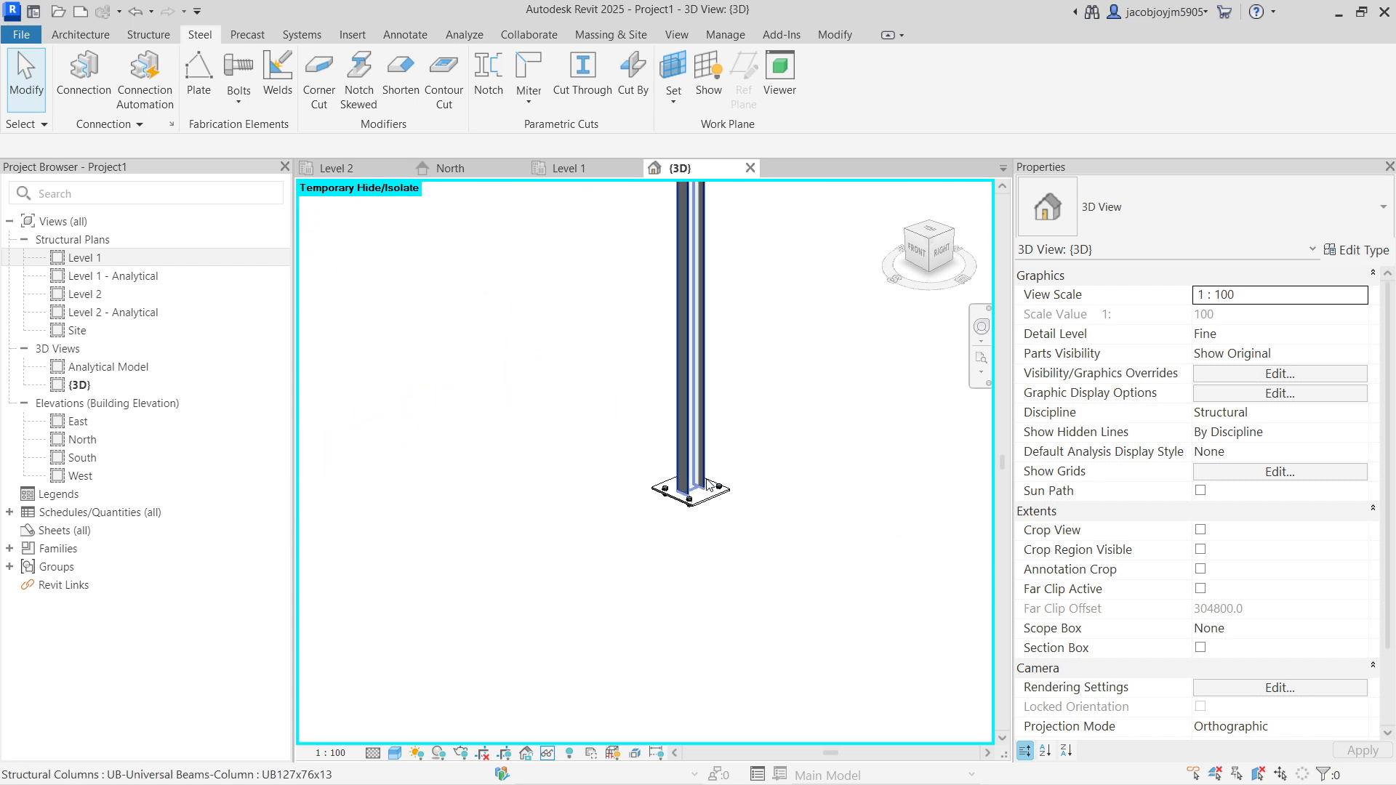
{"action": "scroll", "coordinate": [709, 485], "scroll_direction": "up", "scroll_amount": 4}
{"action": "left_click", "coordinate": [725, 493]}
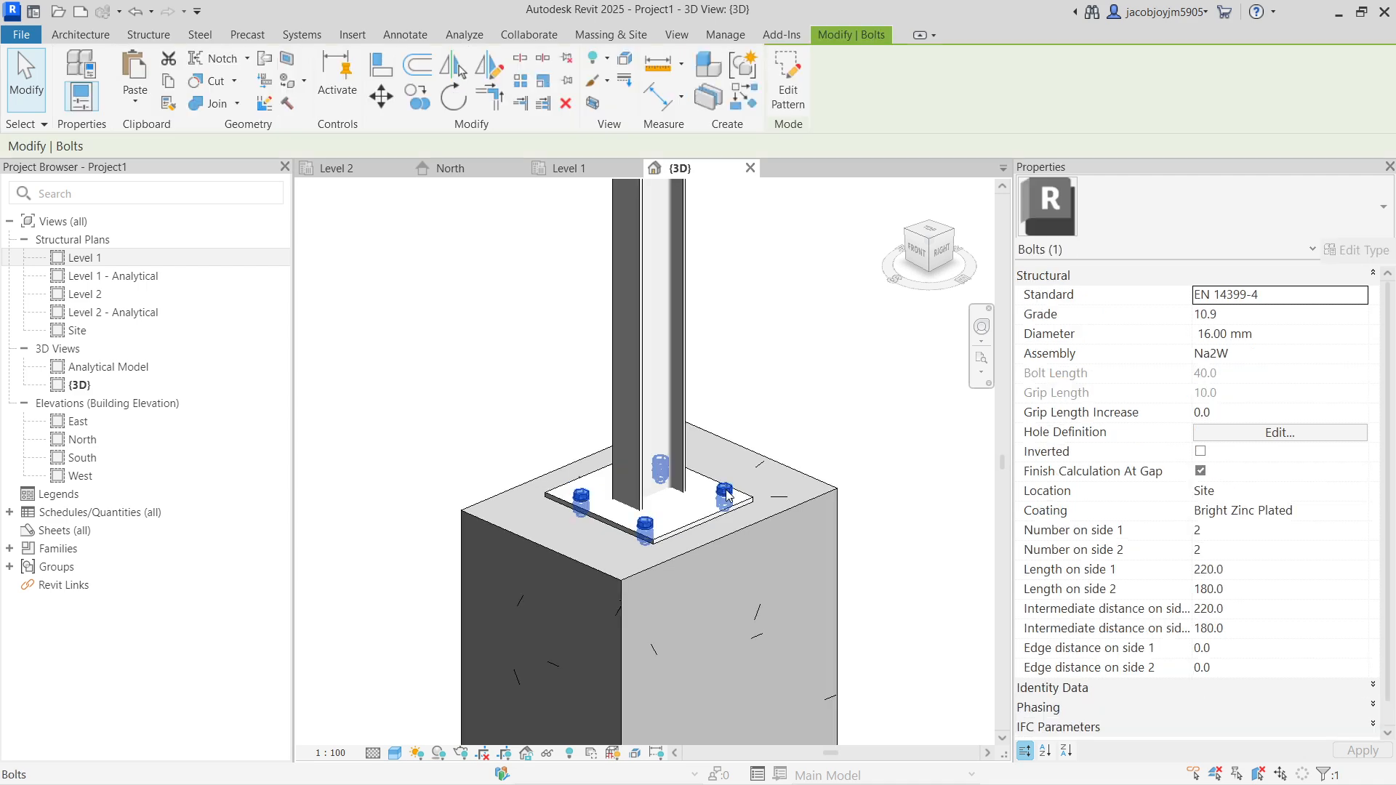
{"action": "key", "text": "Escape"}
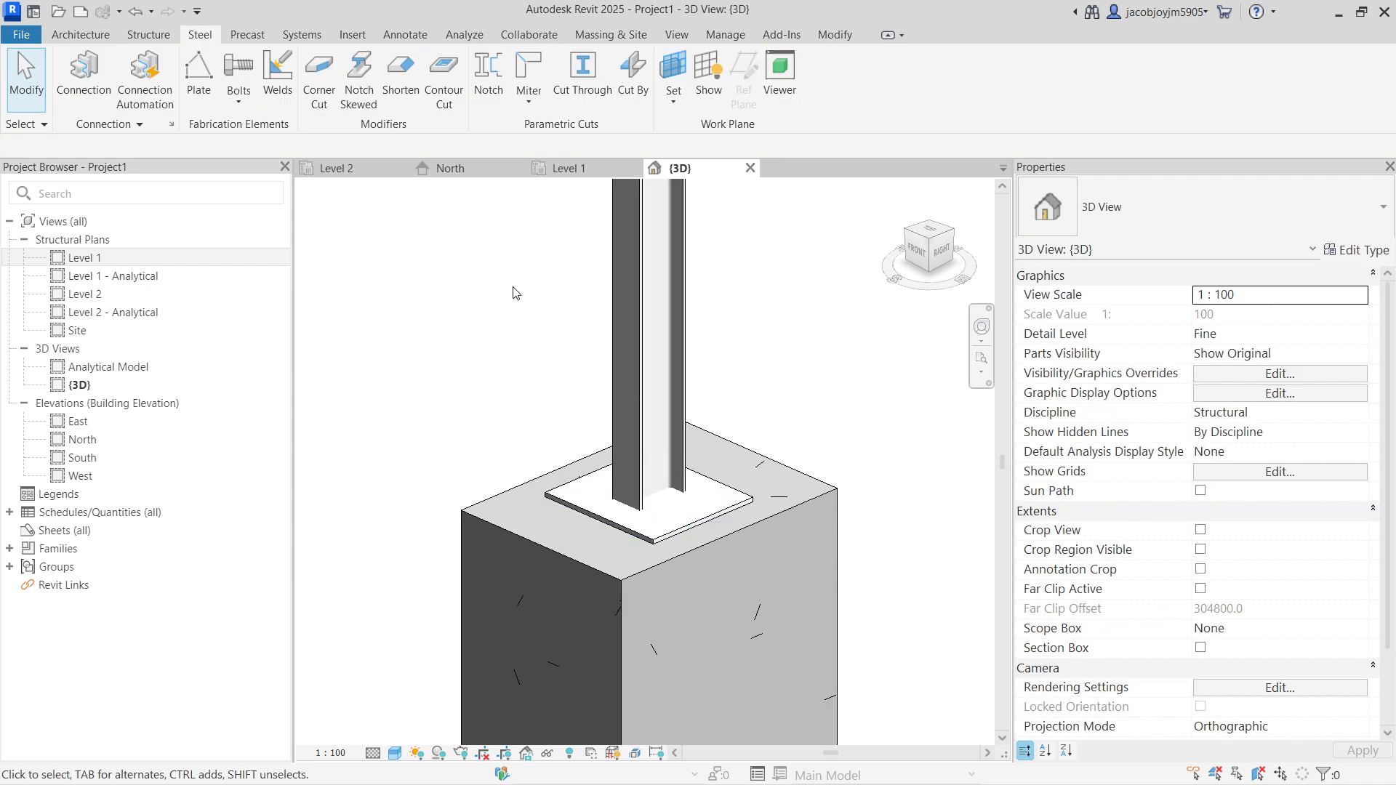
Add anchors on the base plate's top face, sketching a rectangular pattern about 277 by 304 mm from corner to corner of the plate
{"action": "left_click", "coordinate": [239, 102]}
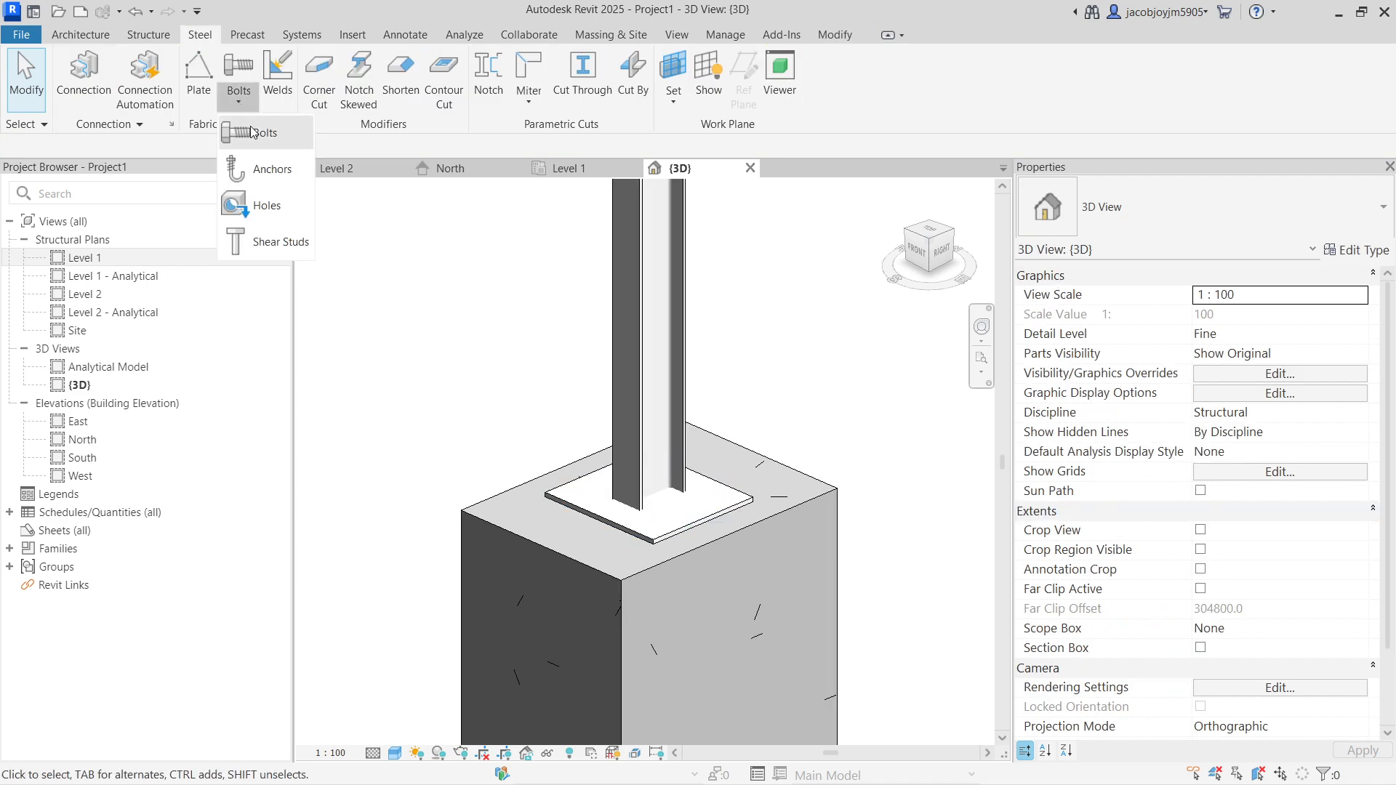
{"action": "left_click", "coordinate": [267, 172]}
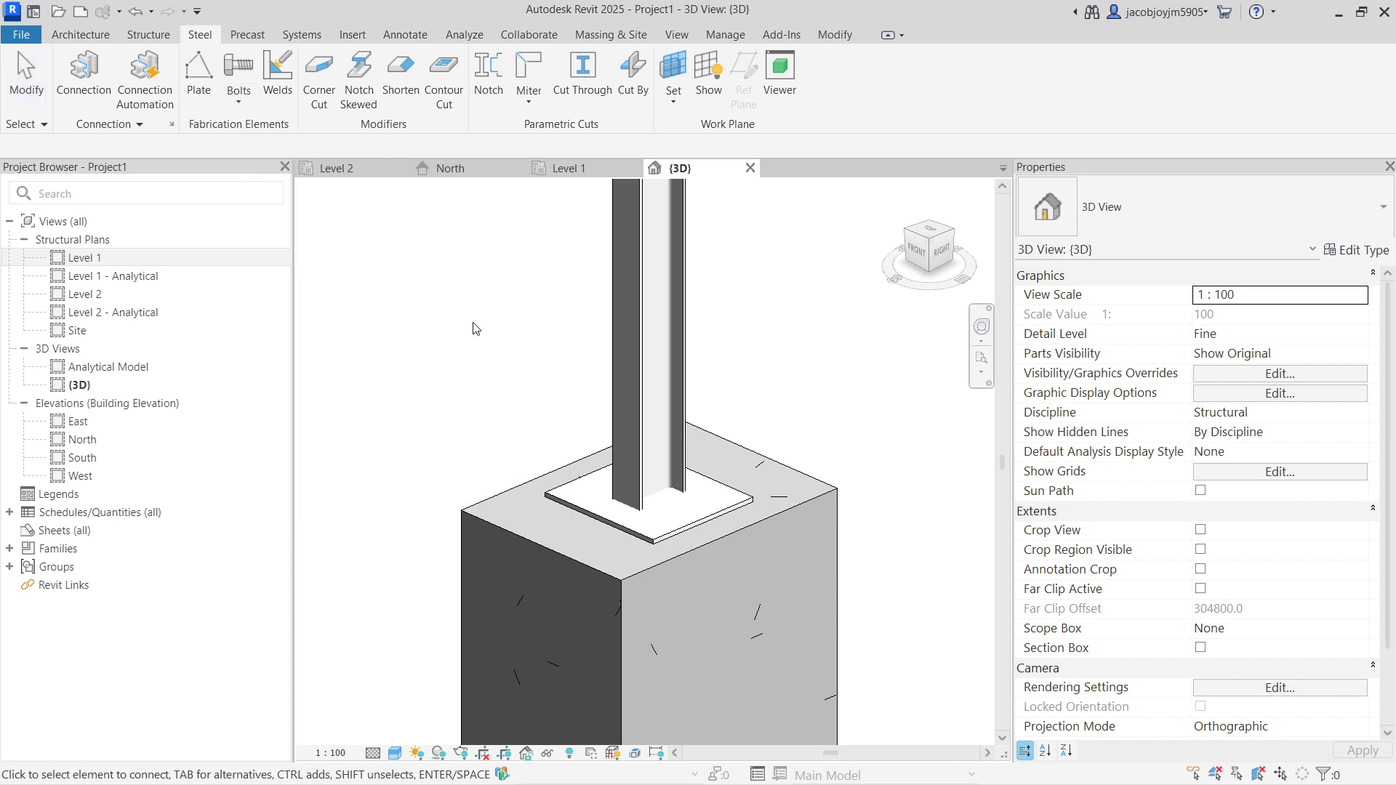
{"action": "left_click", "coordinate": [603, 529]}
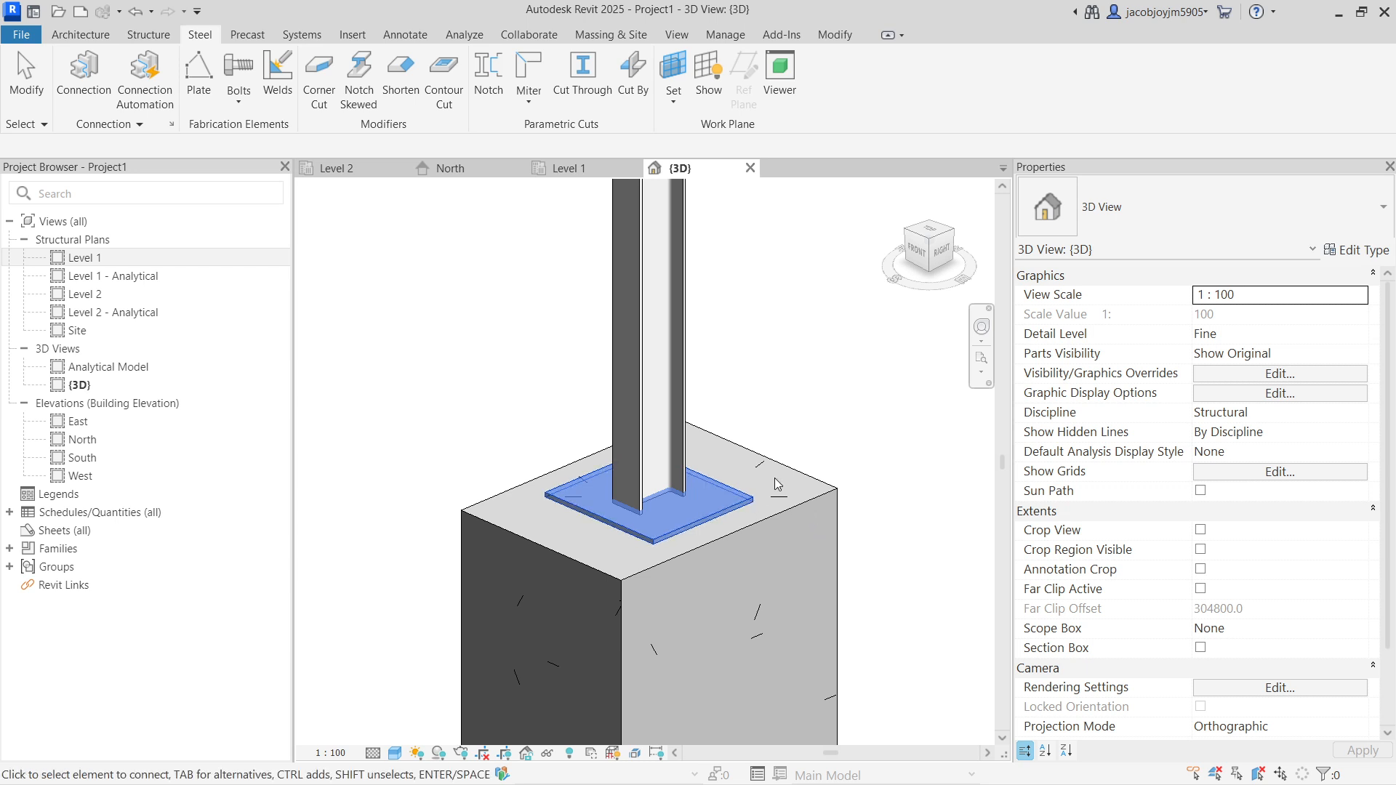
{"action": "key", "text": "Return"}
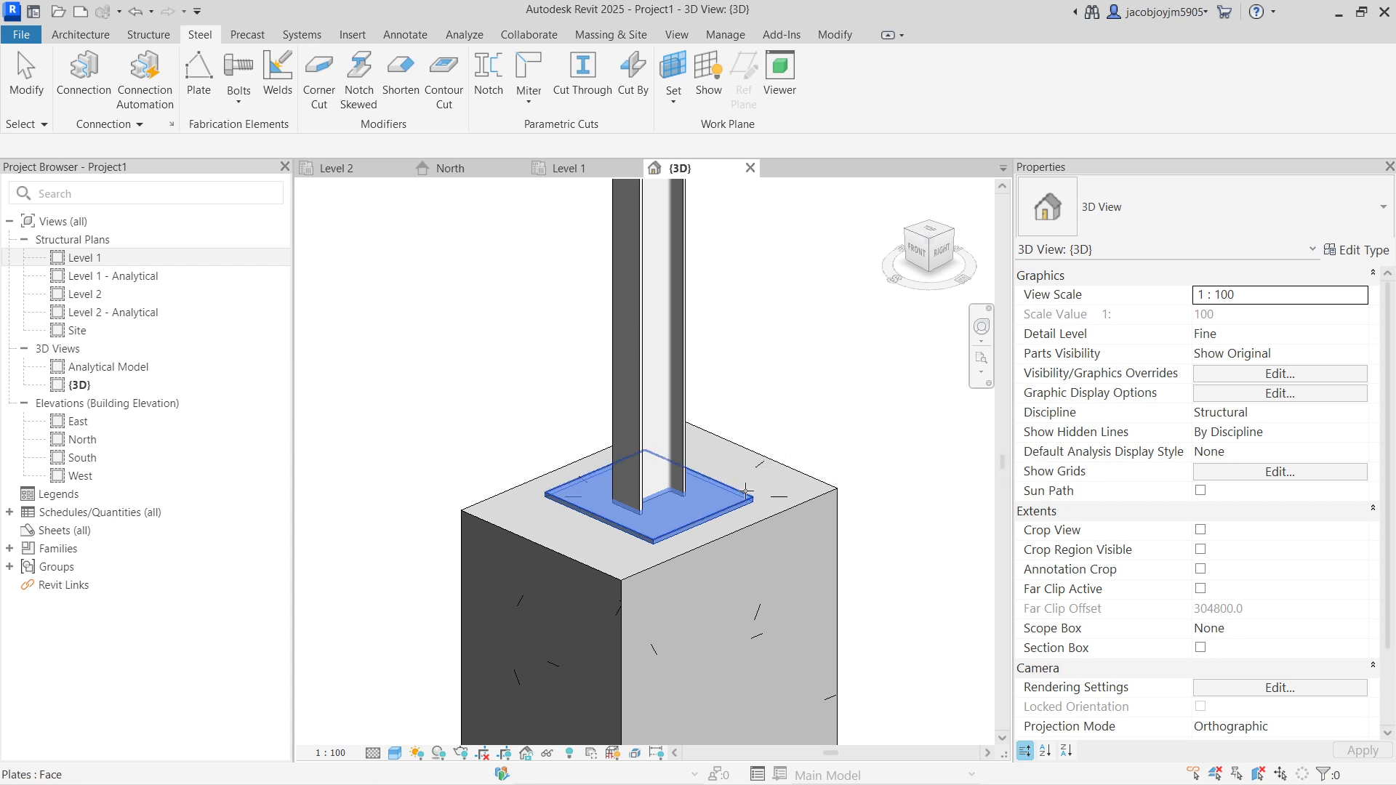
{"action": "left_click", "coordinate": [745, 492]}
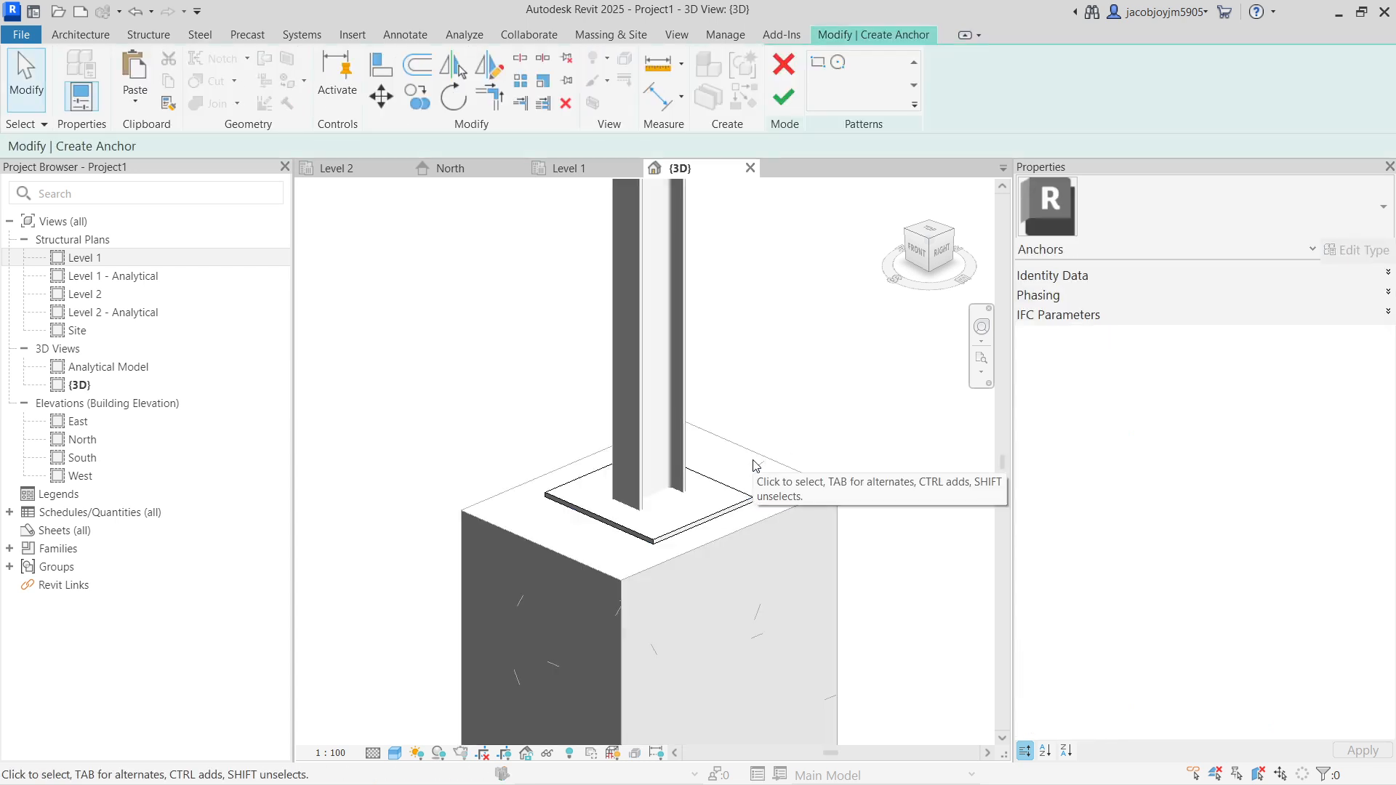
{"action": "left_click", "coordinate": [933, 234]}
{"action": "left_click", "coordinate": [817, 62]}
{"action": "scroll", "coordinate": [590, 699], "scroll_direction": "up", "scroll_amount": 2}
{"action": "scroll", "coordinate": [588, 691], "scroll_direction": "up", "scroll_amount": 3}
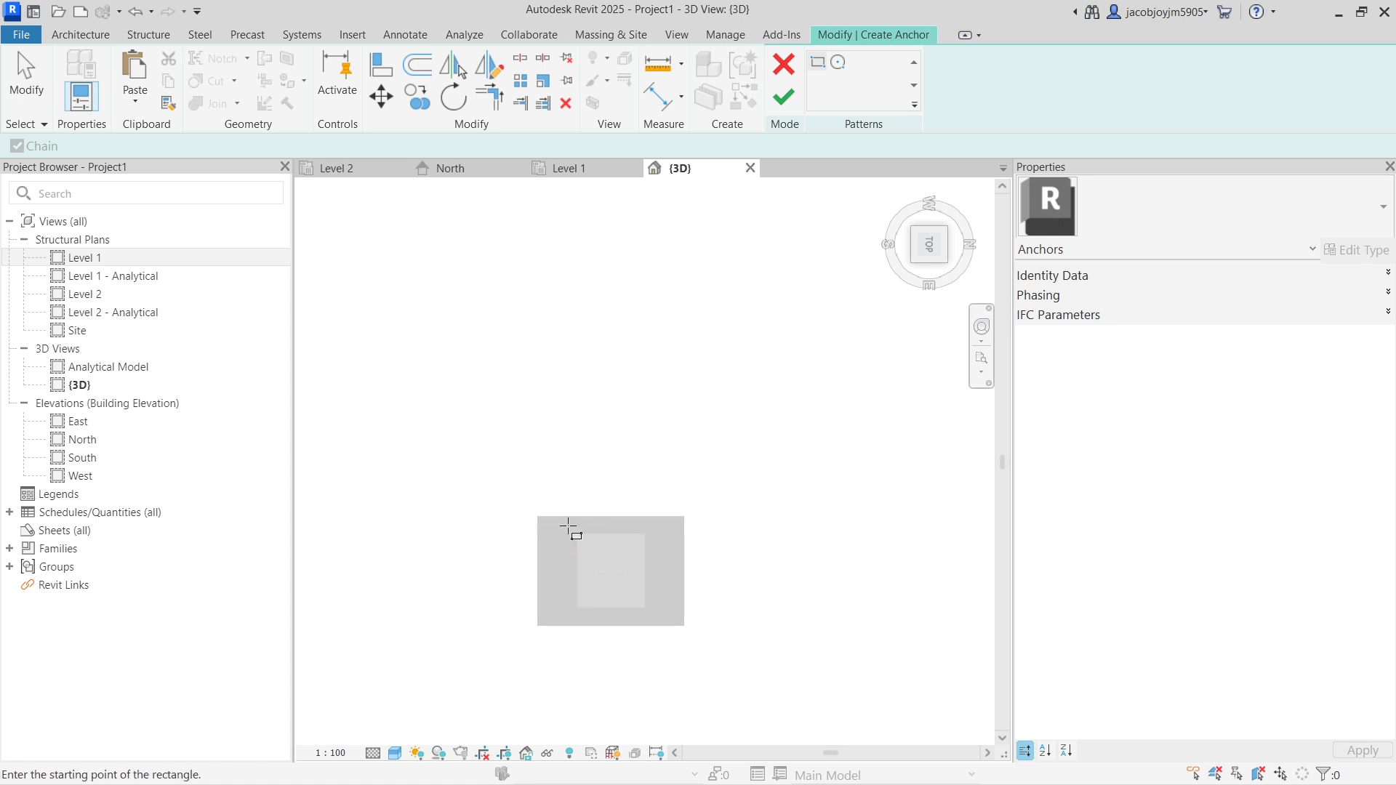
{"action": "left_click", "coordinate": [577, 534]}
{"action": "left_click", "coordinate": [644, 608]}
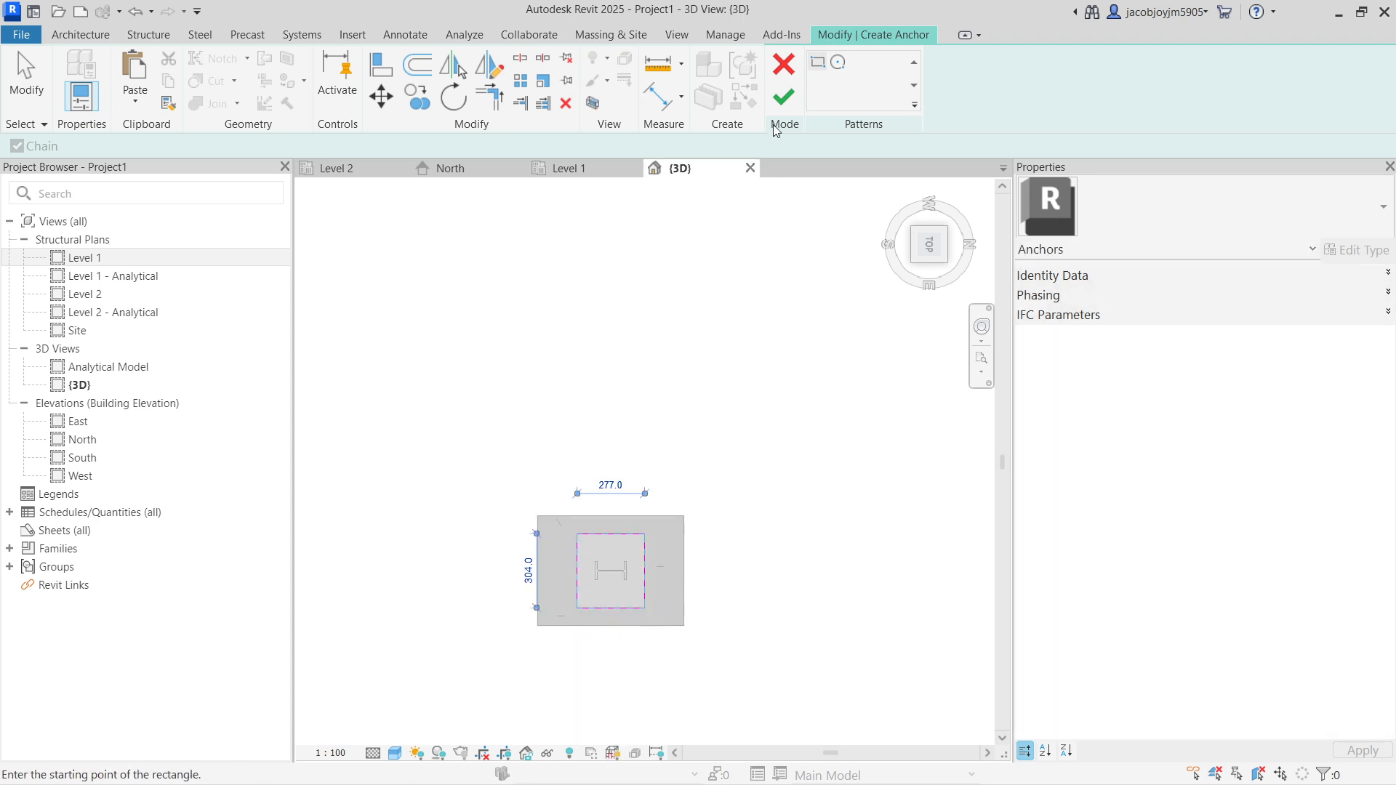
{"action": "left_click", "coordinate": [785, 99]}
{"action": "middle_click_drag", "start_coordinate": [726, 377], "coordinate": [639, 627], "text": "shift"}
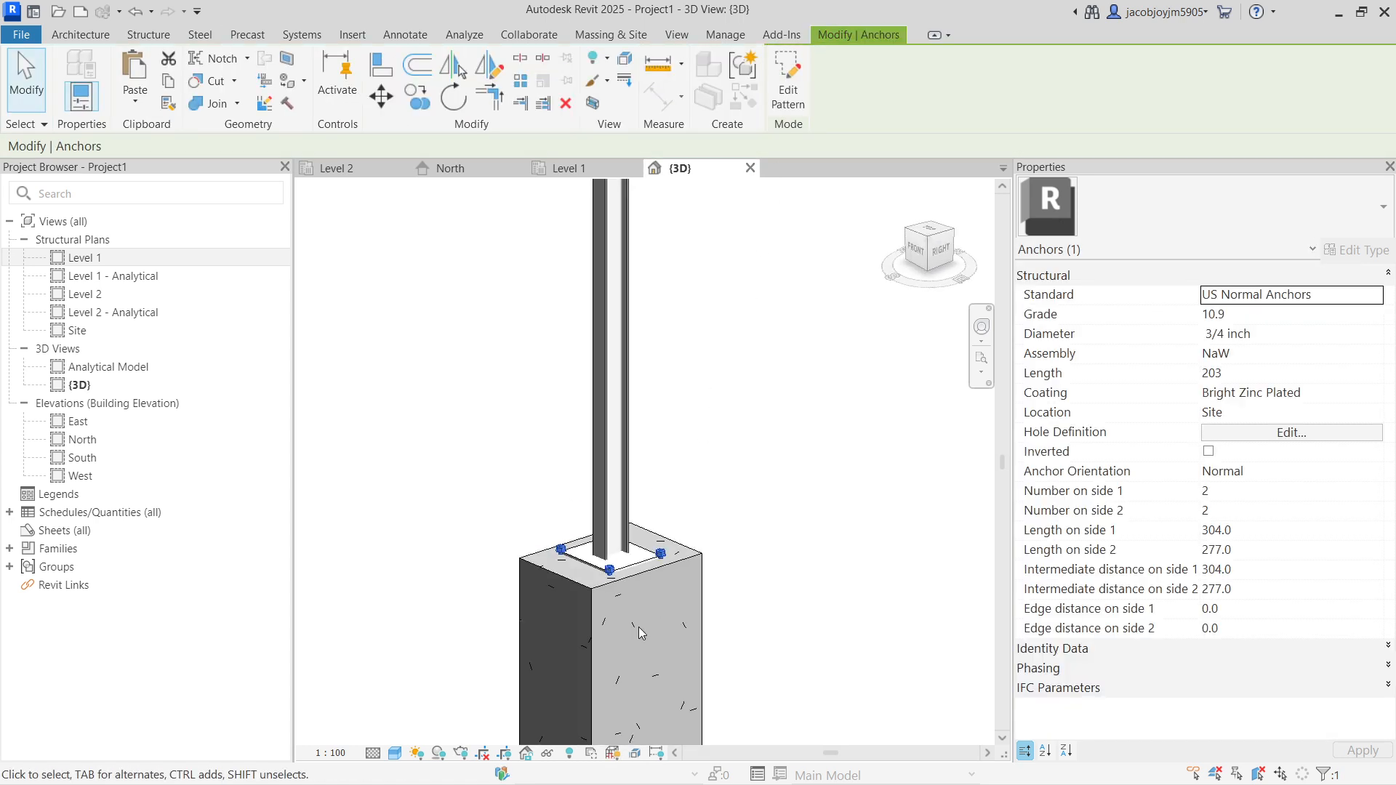
Set the anchor pattern's length on side 1 and on side 2 to 200
{"action": "left_click", "coordinate": [689, 515]}
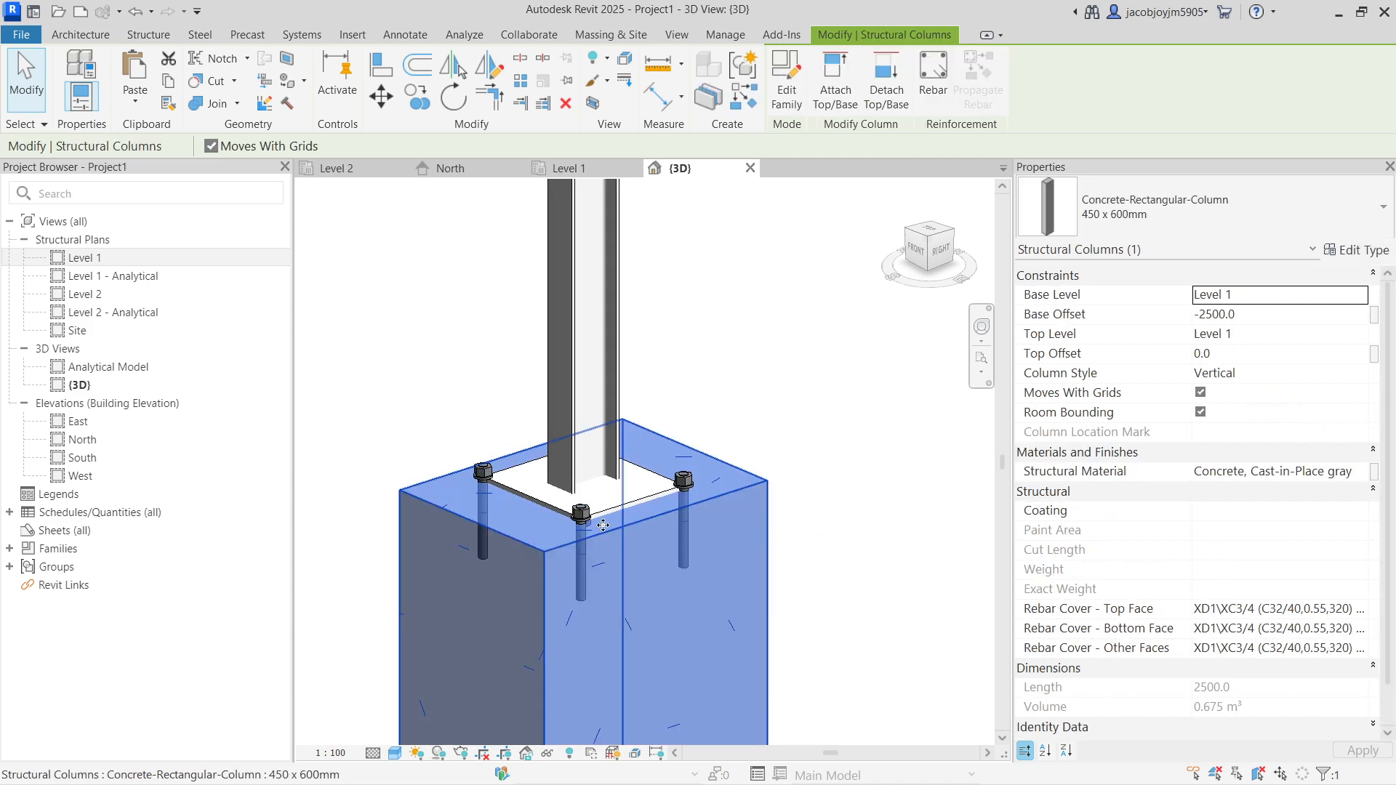
{"action": "scroll", "coordinate": [607, 520], "scroll_direction": "up", "scroll_amount": 2}
{"action": "key", "text": "Escape"}
{"action": "left_click", "coordinate": [709, 462]}
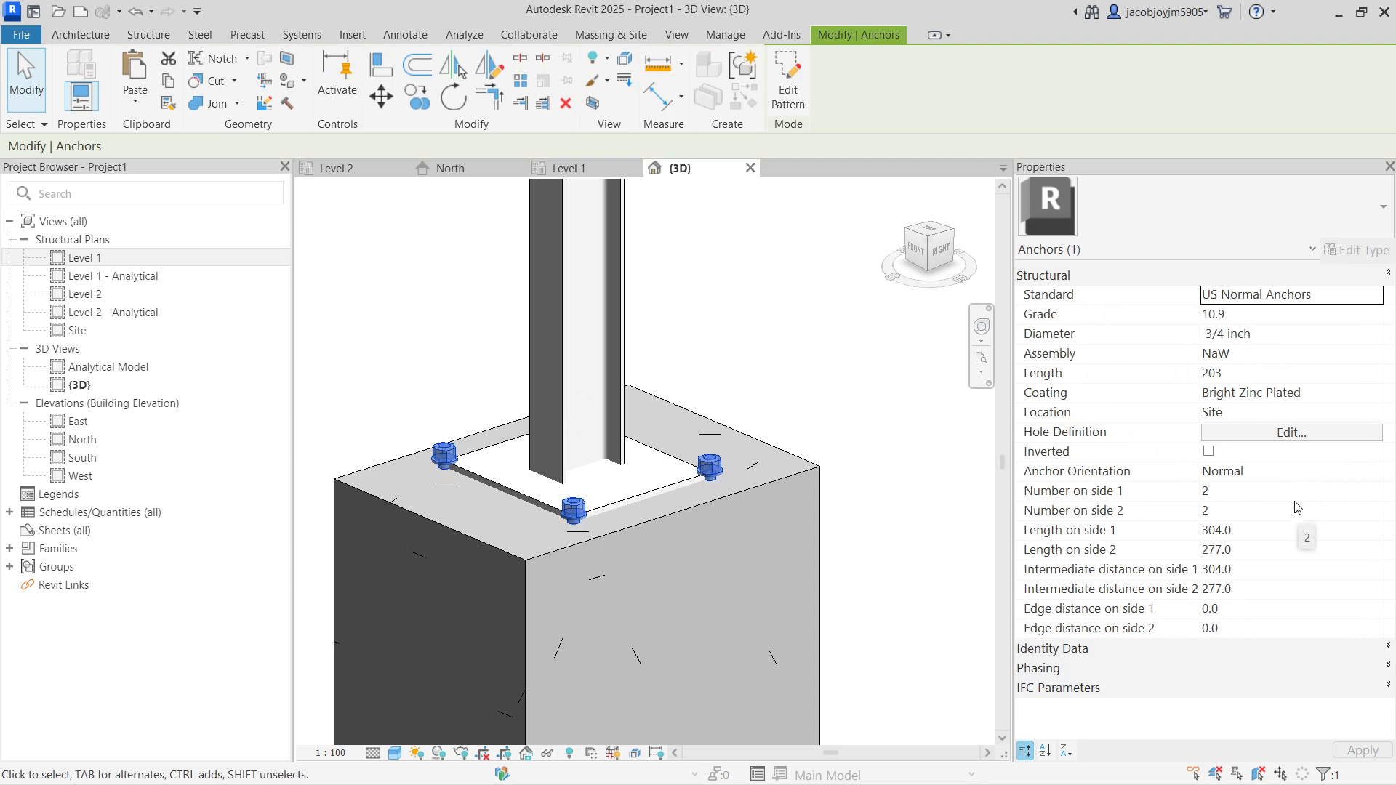
{"action": "left_click", "coordinate": [1269, 533]}
{"action": "type", "text": "200"}
{"action": "left_click", "coordinate": [1275, 549]}
{"action": "type", "text": "200"}
{"action": "middle_click_drag", "start_coordinate": [746, 416], "coordinate": [668, 456], "text": "shift"}
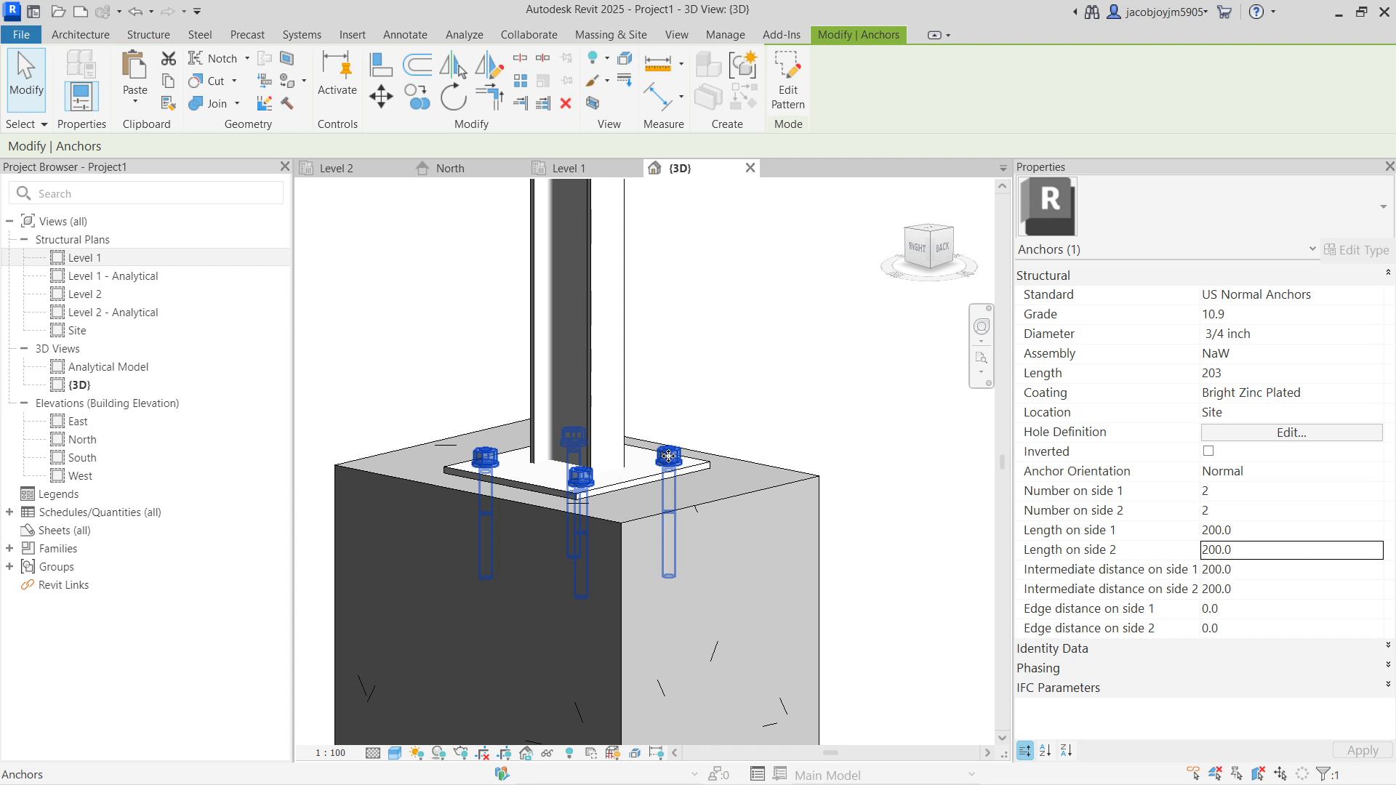
Change the anchors' standard to US J-Round Anchors
{"action": "left_click", "coordinate": [1378, 299]}
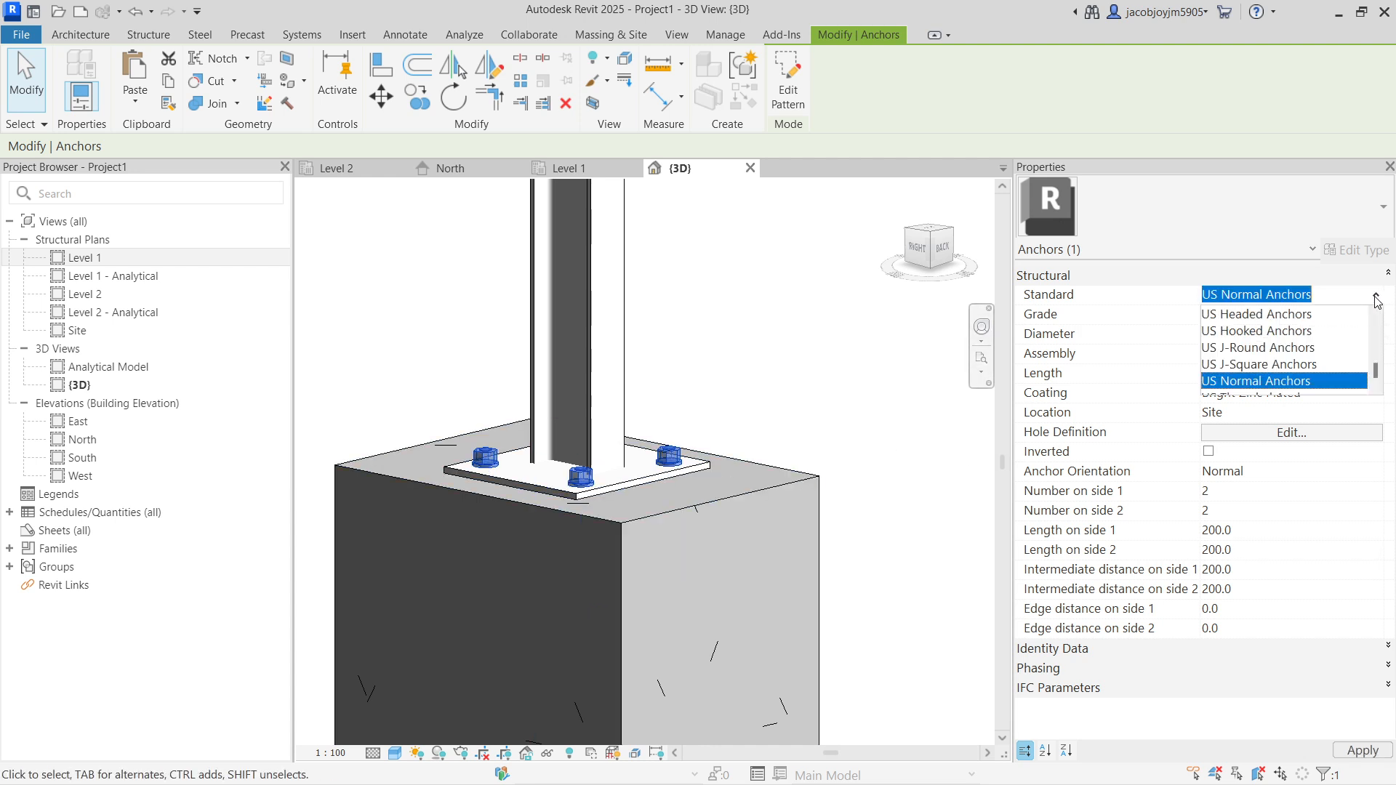
{"action": "left_click", "coordinate": [1262, 348]}
{"action": "left_click", "coordinate": [869, 403]}
Temporarily hide the concrete column under the base plate
{"action": "left_click", "coordinate": [813, 485]}
{"action": "middle_click_drag", "start_coordinate": [813, 486], "coordinate": [617, 466], "text": "shift"}
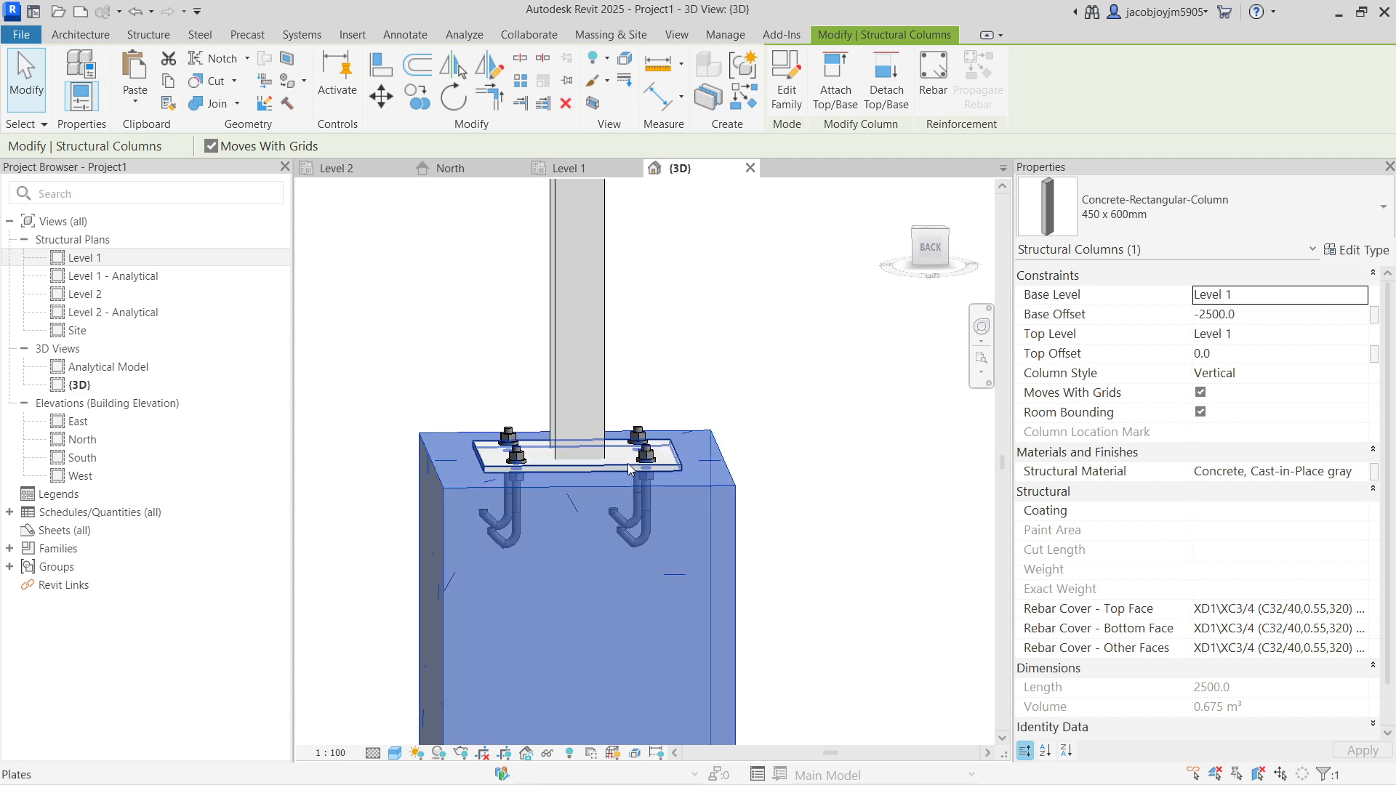
{"action": "key", "text": "h"}
{"action": "key", "text": "h"}
Reduce the anchors to a single one by setting the number on side 2 and on side 1 to 1
{"action": "left_click", "coordinate": [628, 467]}
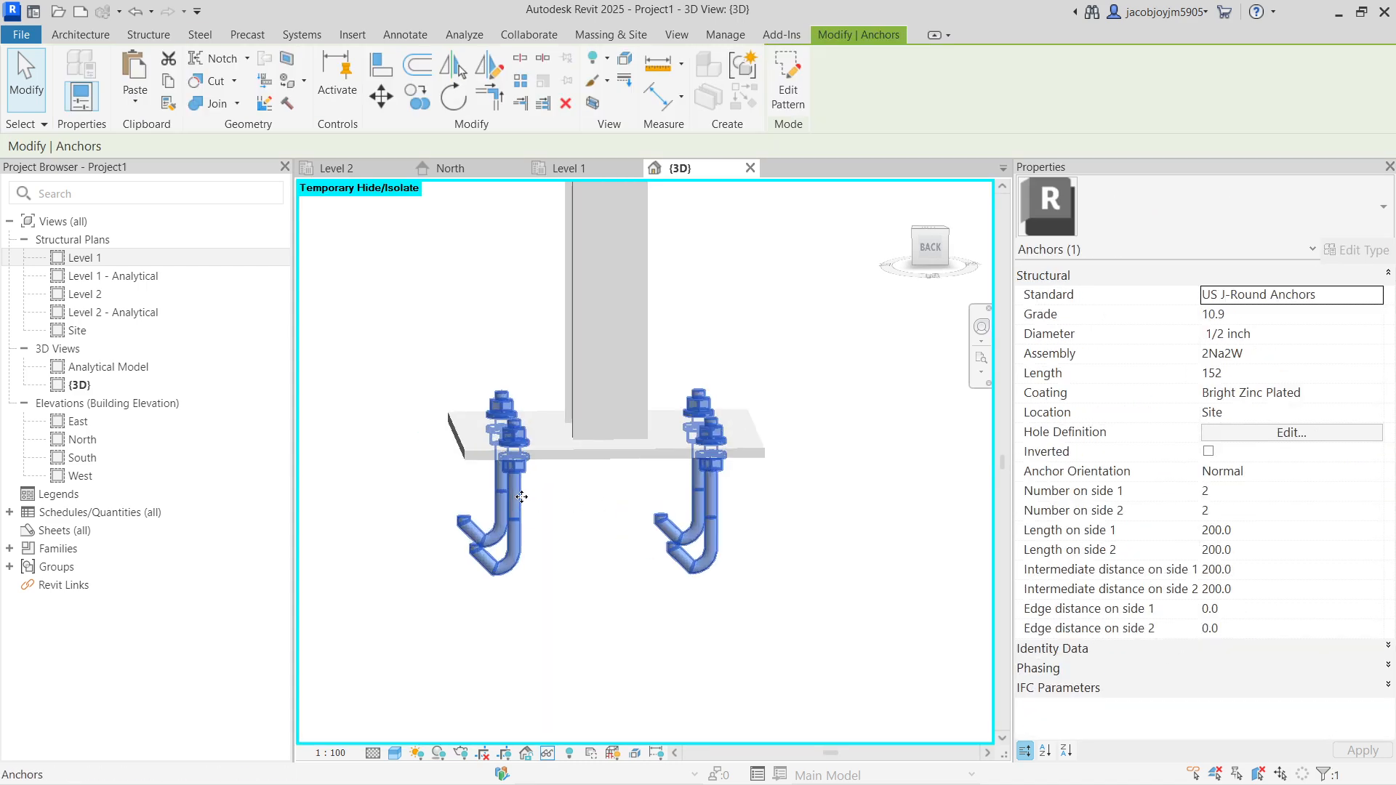
{"action": "scroll", "coordinate": [619, 487], "scroll_direction": "up", "scroll_amount": 2}
{"action": "middle_click_drag", "start_coordinate": [618, 496], "coordinate": [656, 564], "text": "shift"}
{"action": "scroll", "coordinate": [656, 563], "scroll_direction": "down", "scroll_amount": 2}
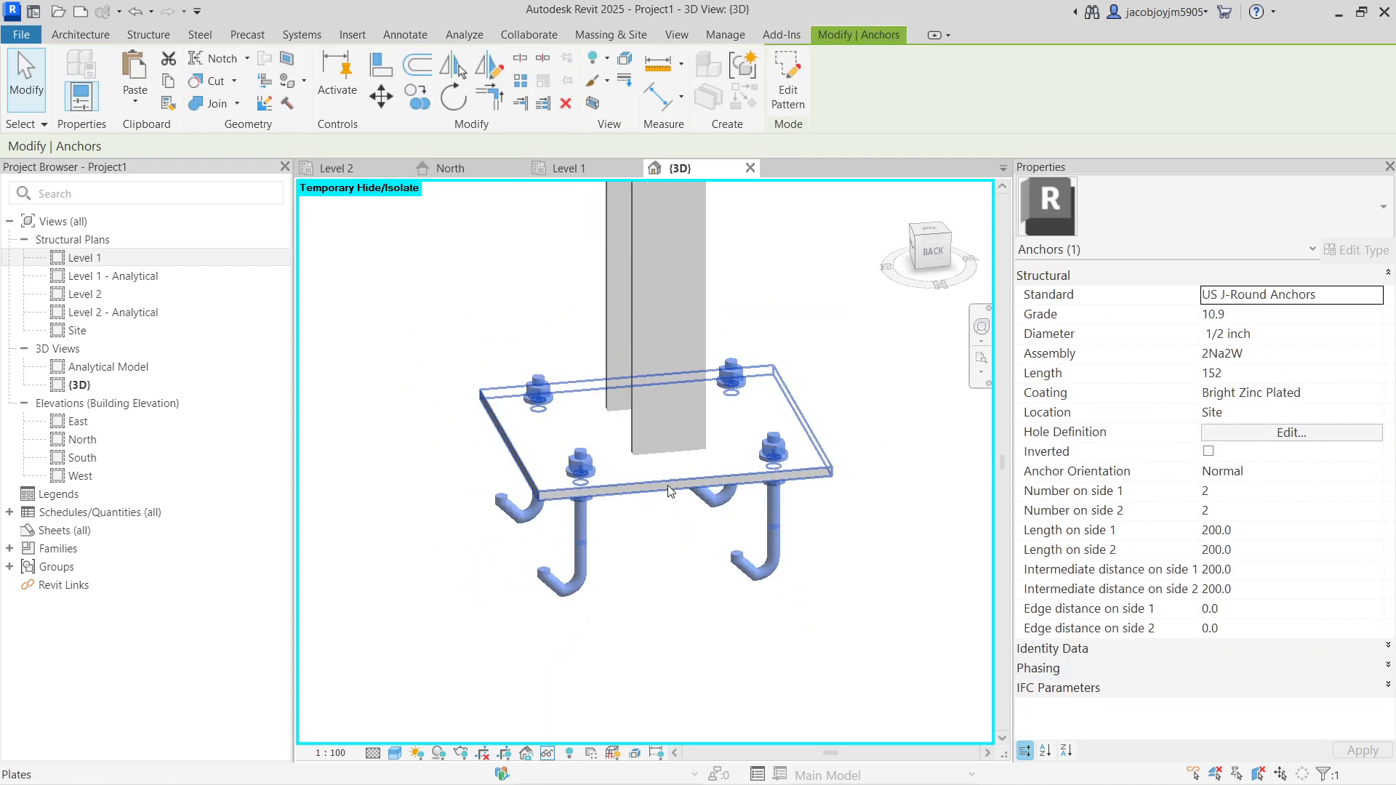
{"action": "left_click", "coordinate": [1376, 510]}
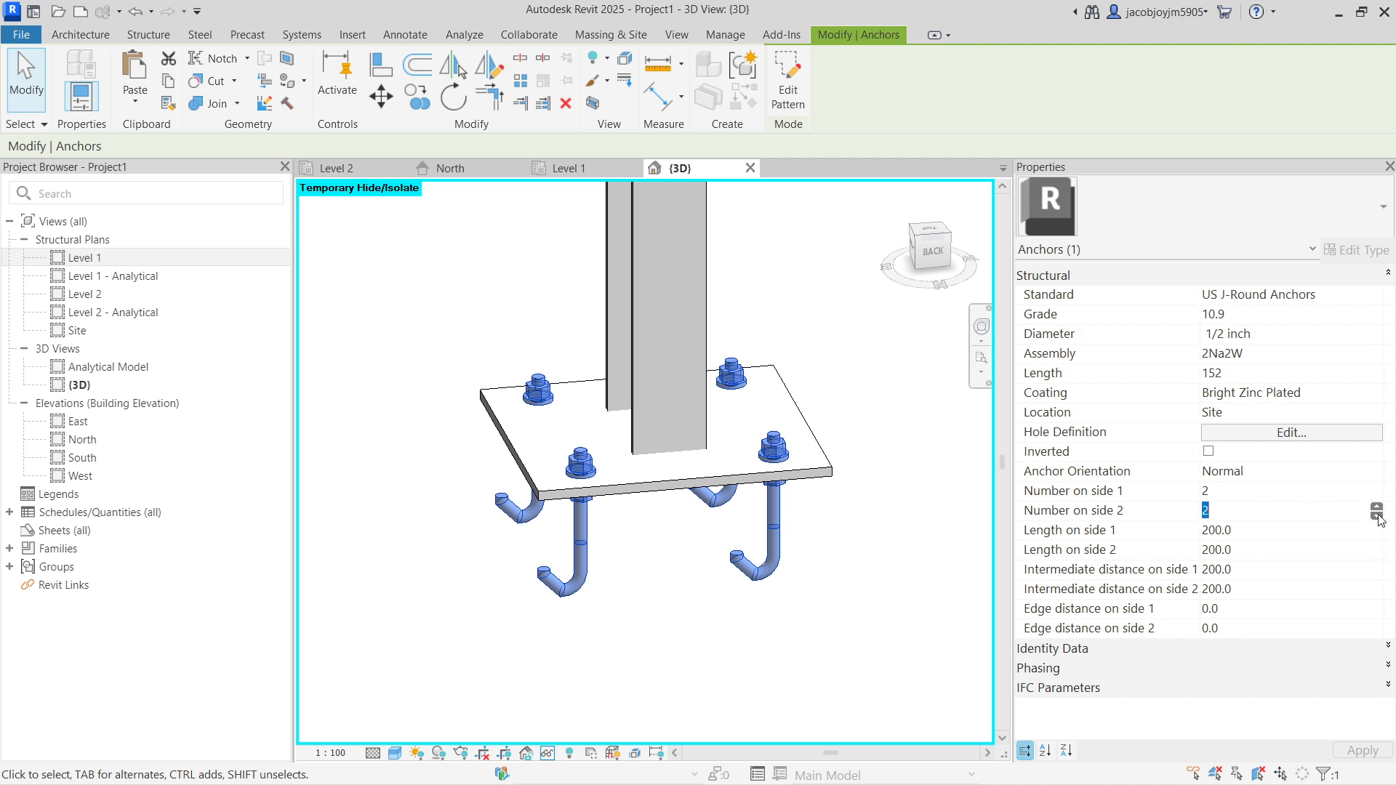
{"action": "left_click", "coordinate": [1377, 515]}
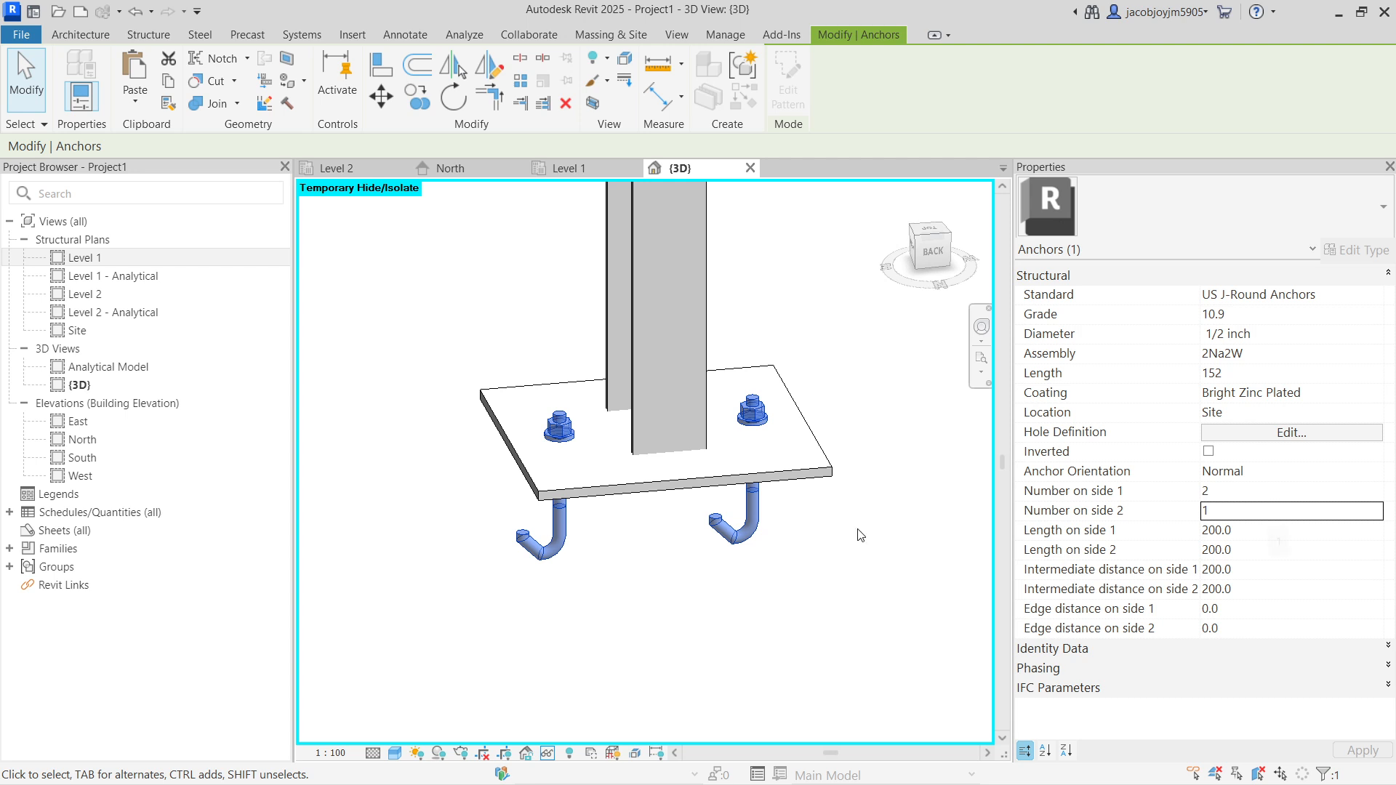
{"action": "middle_click_drag", "start_coordinate": [701, 535], "coordinate": [704, 537], "text": "shift"}
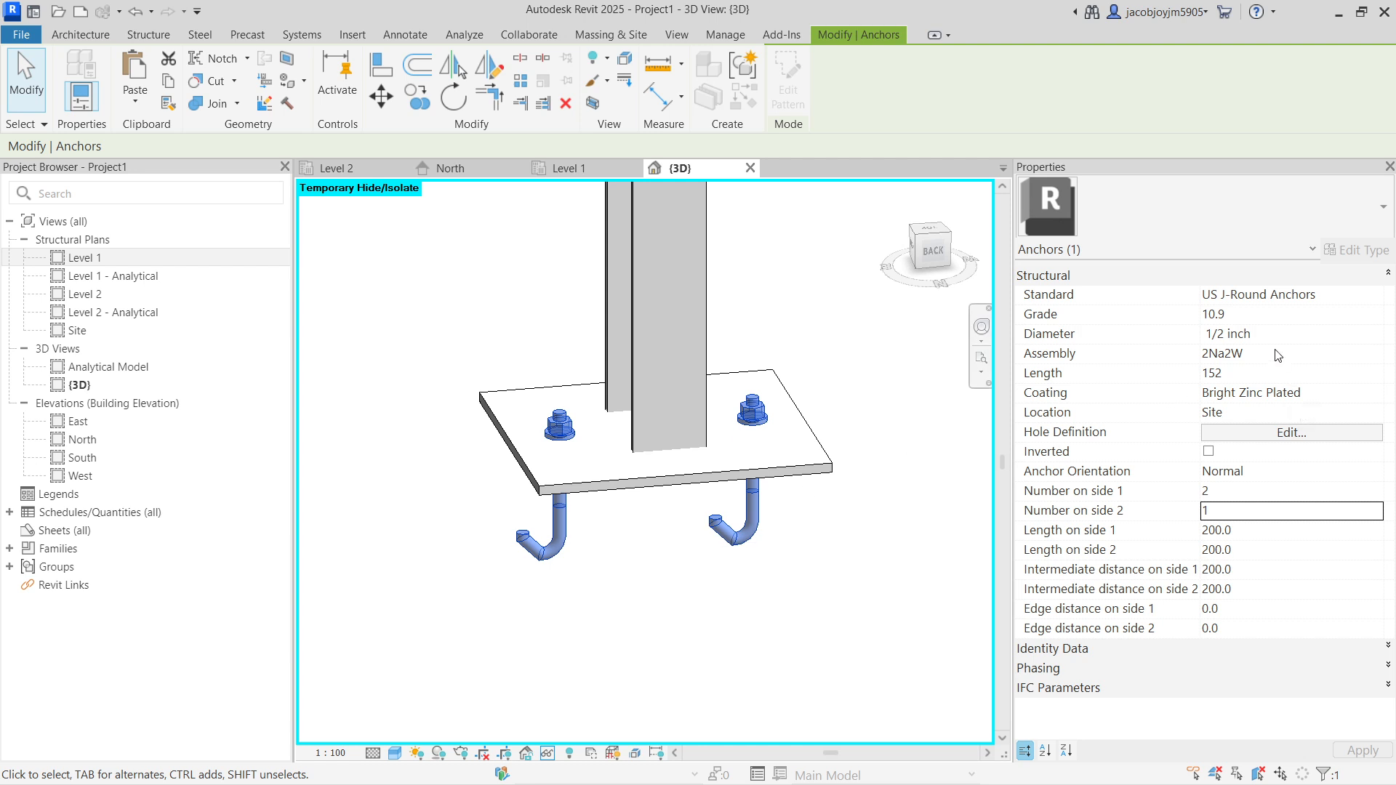
{"action": "left_click", "coordinate": [1271, 496]}
{"action": "left_click", "coordinate": [1377, 497]}
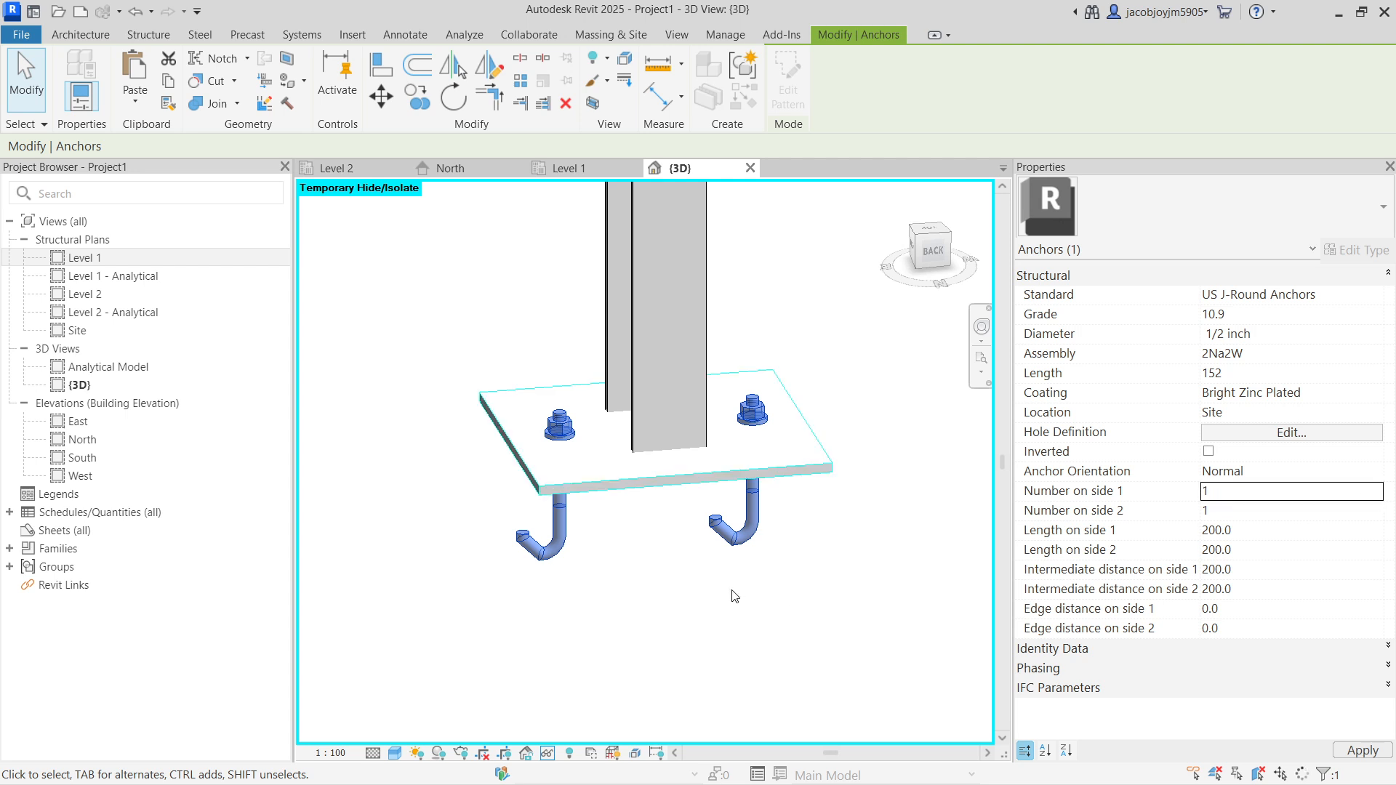
{"action": "middle_click_drag", "start_coordinate": [639, 525], "coordinate": [772, 507], "text": "shift"}
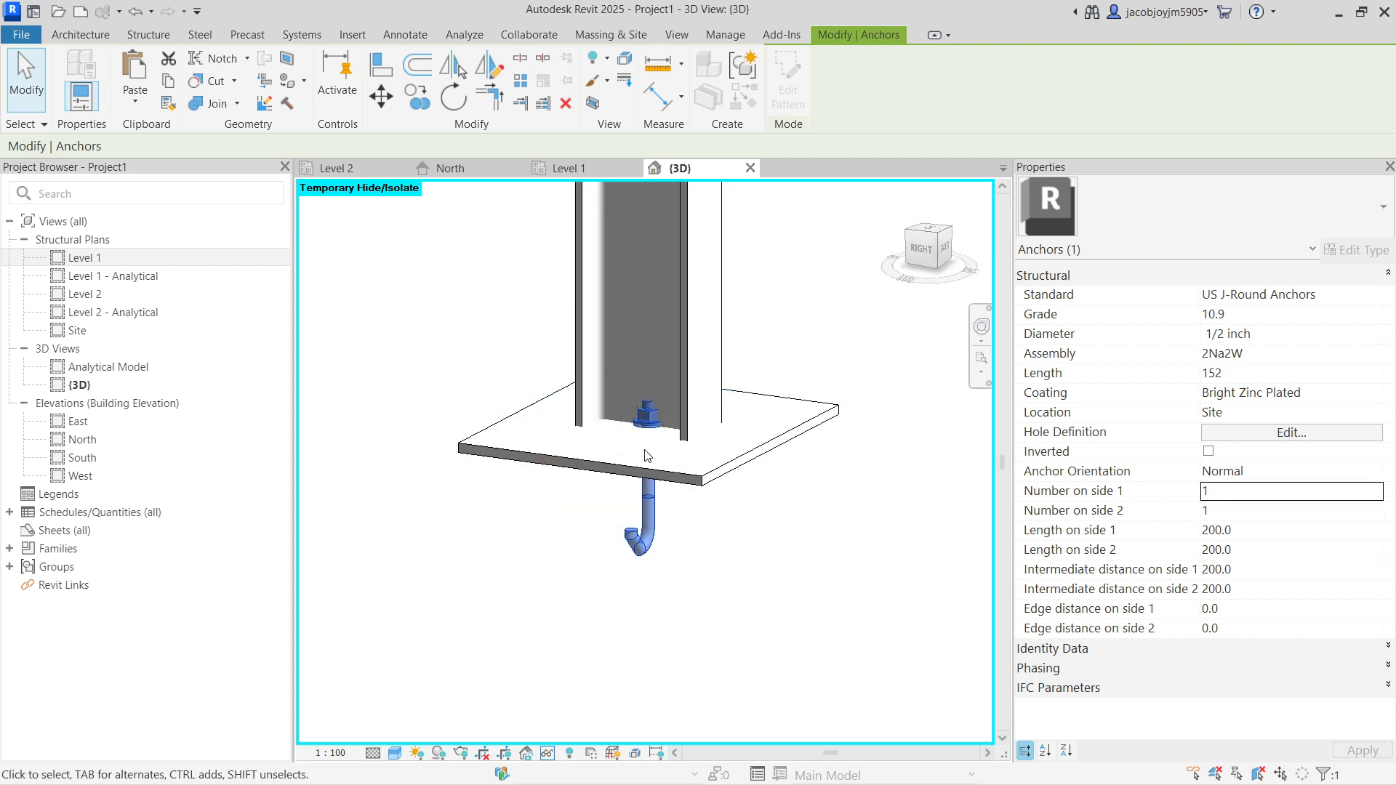
{"action": "key", "text": "r"}
{"action": "key", "text": "o"}
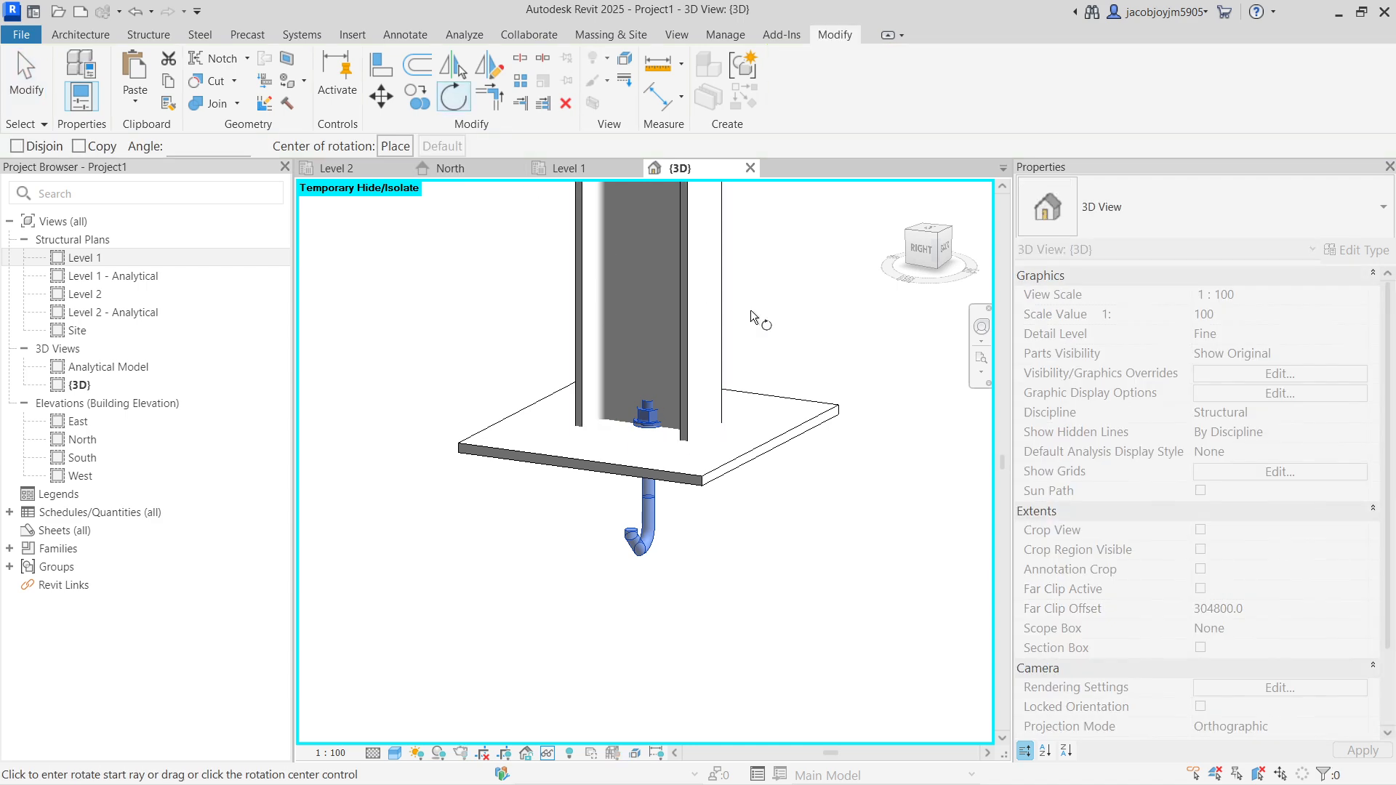
{"action": "key", "text": "Escape"}
Set the number of anchors on side 1 and on side 2 to 3, and inspect the pattern from another side
{"action": "left_click", "coordinate": [656, 518]}
{"action": "middle_click_drag", "start_coordinate": [626, 490], "coordinate": [591, 533], "text": "shift"}
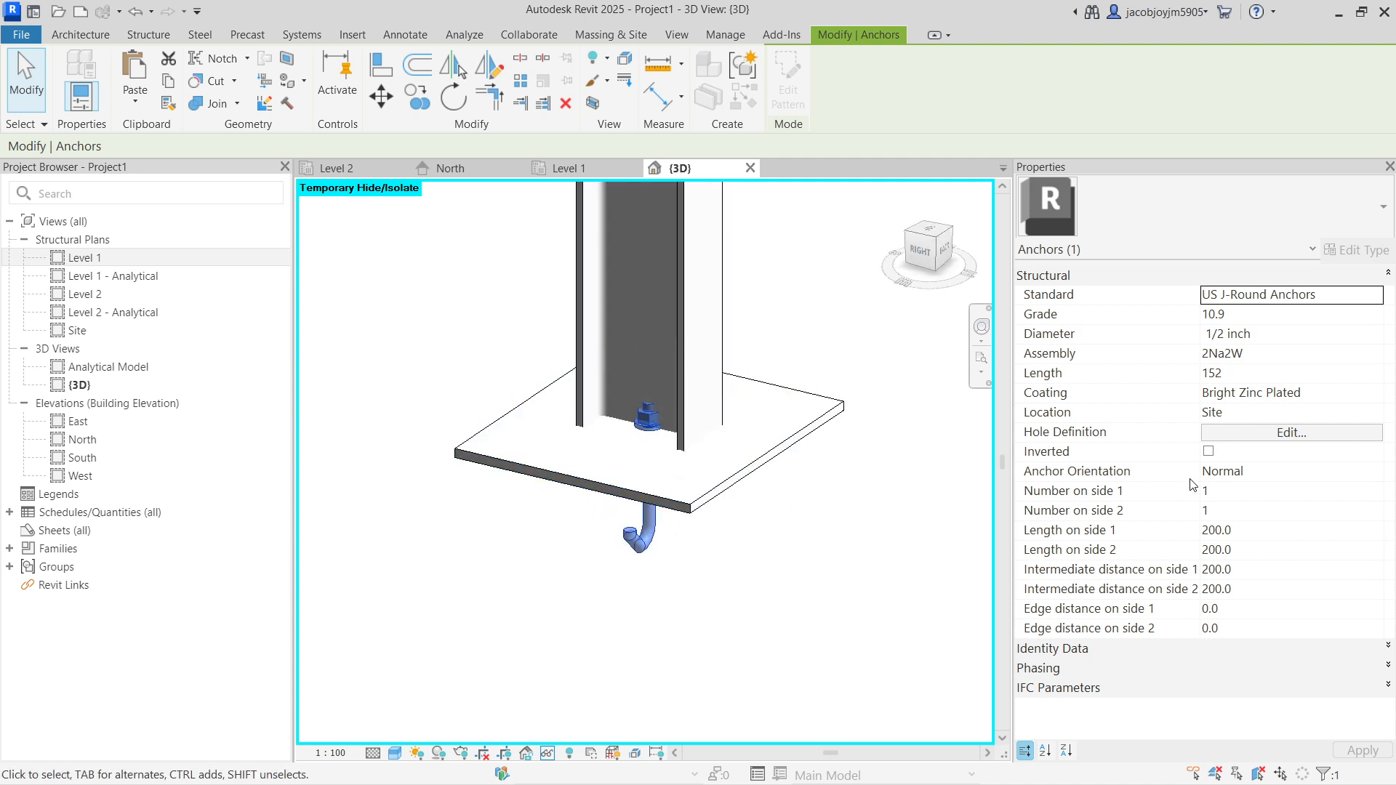
{"action": "left_click", "coordinate": [1222, 491]}
{"action": "type", "text": "3"}
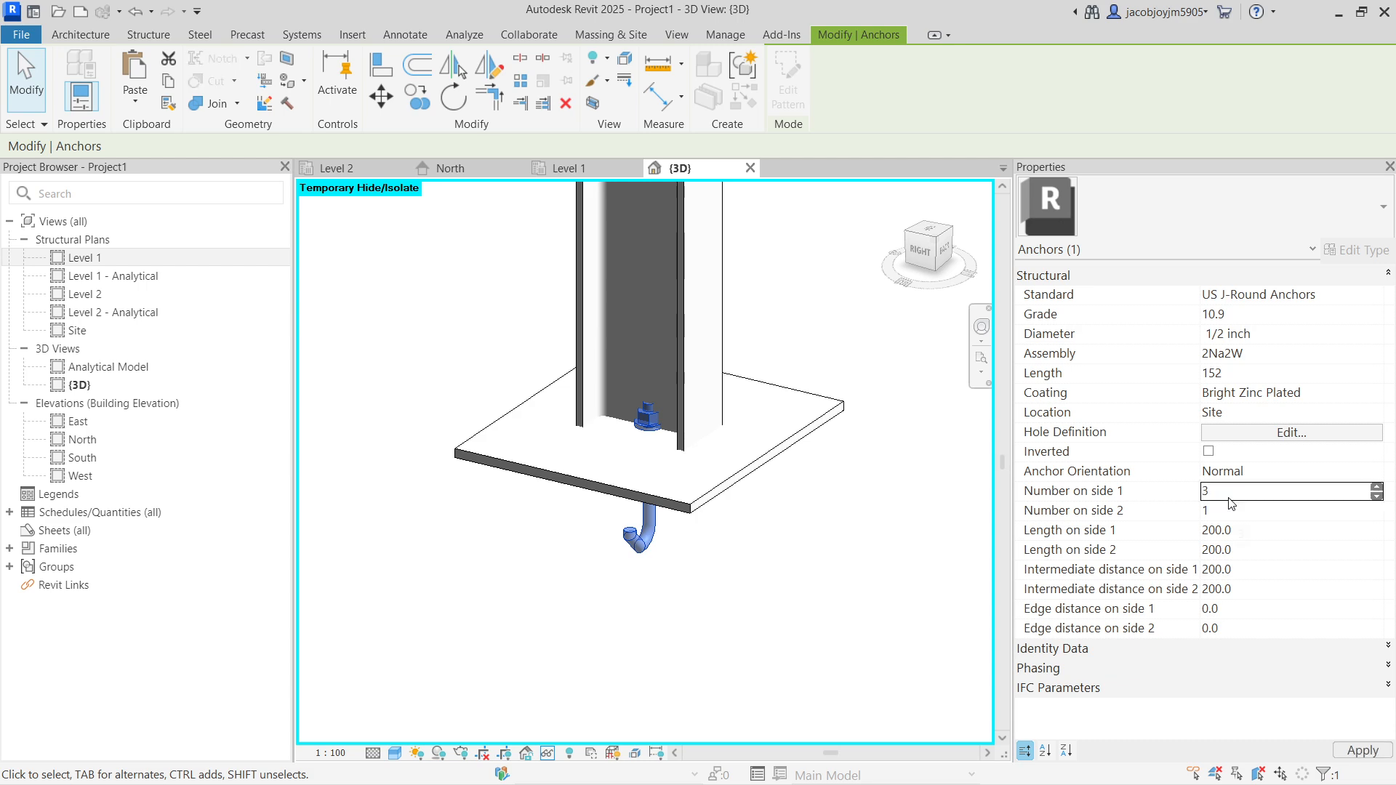
{"action": "left_click", "coordinate": [1237, 515]}
{"action": "type", "text": "3"}
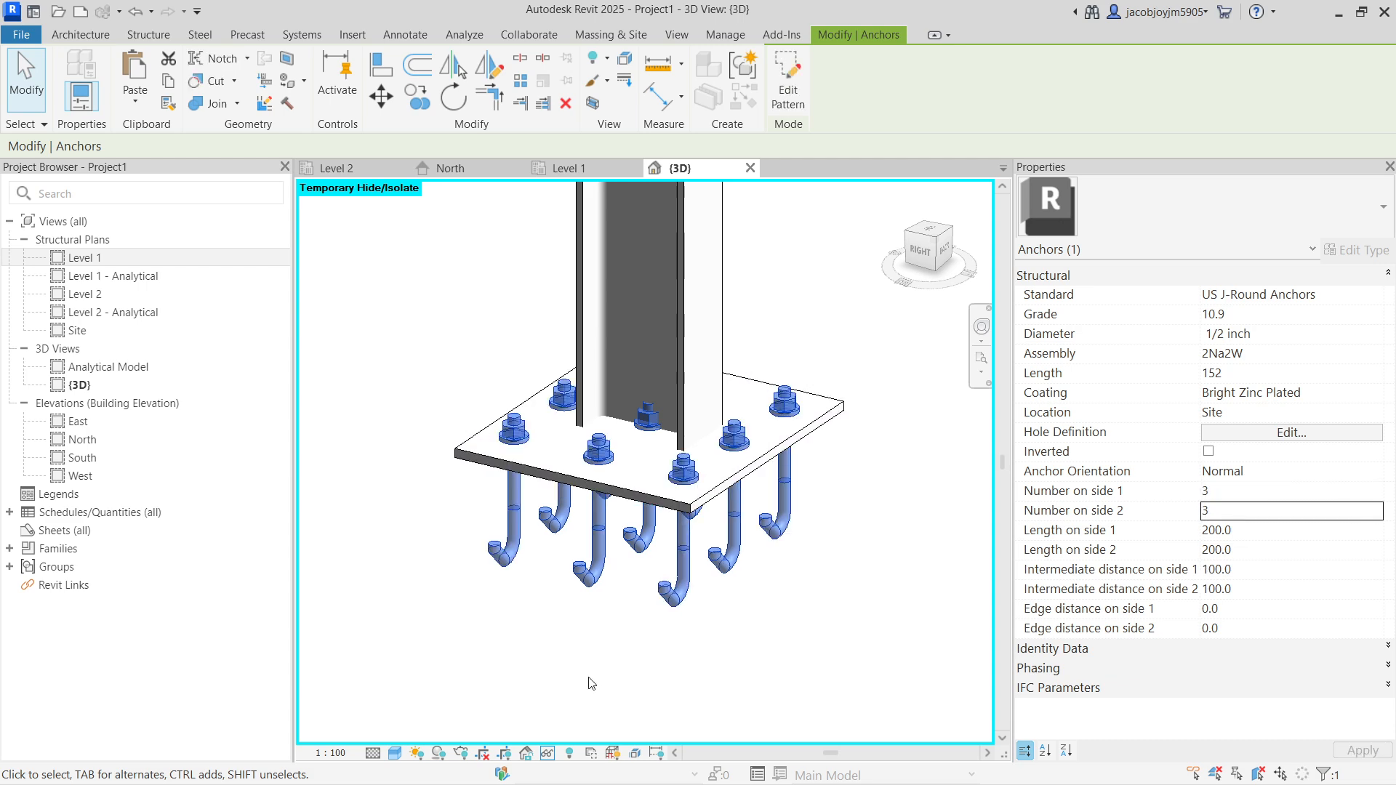
{"action": "left_click", "coordinate": [654, 631]}
{"action": "left_click", "coordinate": [654, 576]}
{"action": "middle_click_drag", "start_coordinate": [654, 576], "coordinate": [769, 561], "text": "shift"}
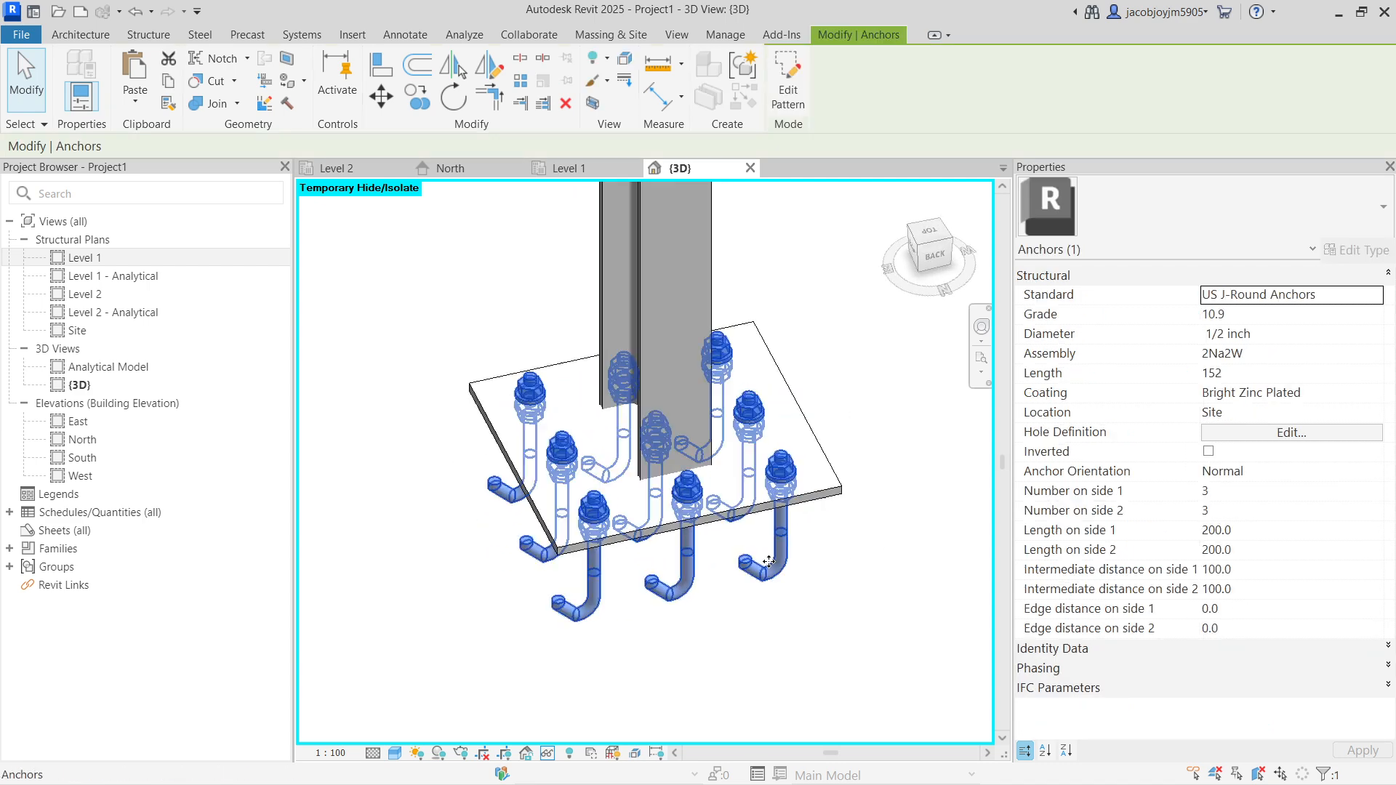
Set the number of anchors on side 2 to 2
{"action": "left_click", "coordinate": [1231, 512]}
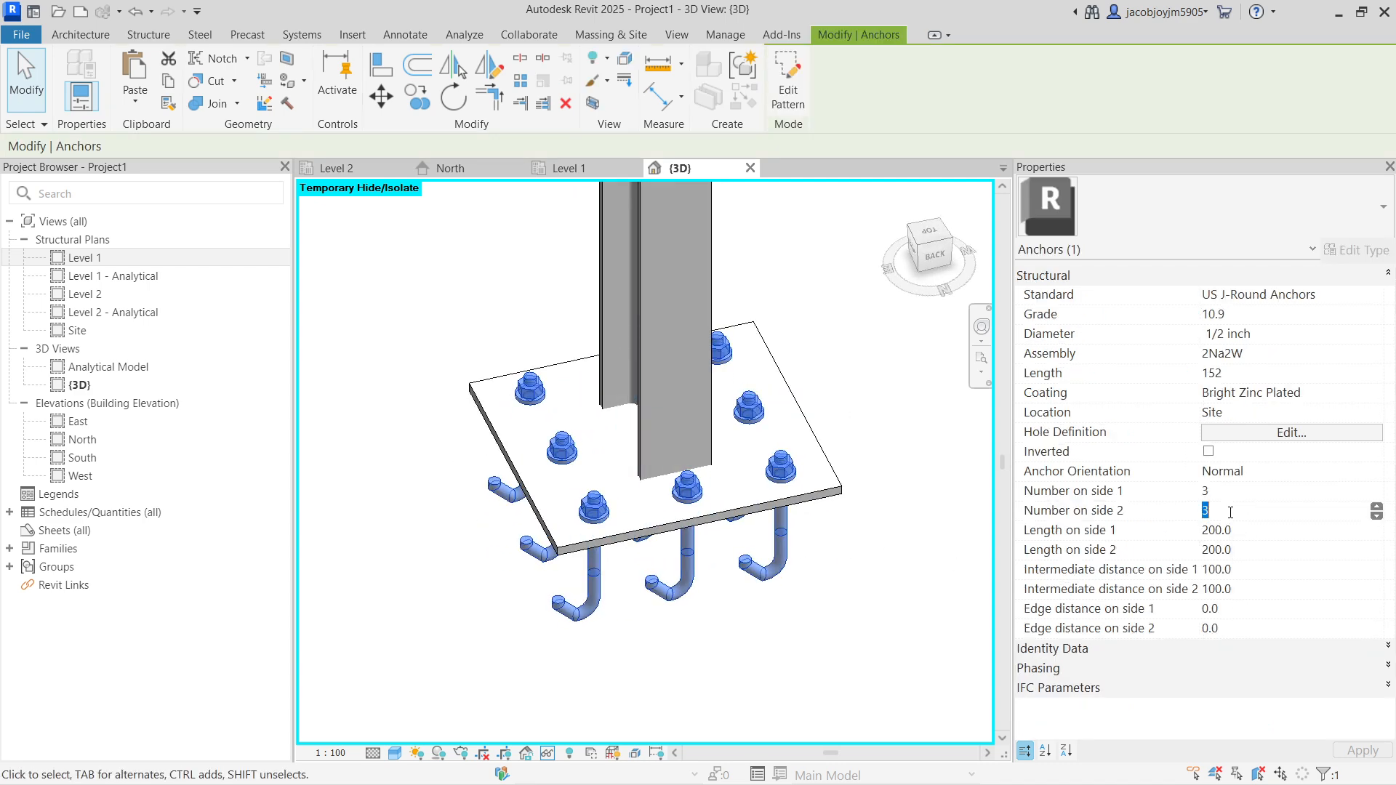
{"action": "type", "text": "2"}
{"action": "middle_click_drag", "start_coordinate": [669, 678], "coordinate": [792, 625], "text": "shift"}
{"action": "left_click", "coordinate": [792, 624]}
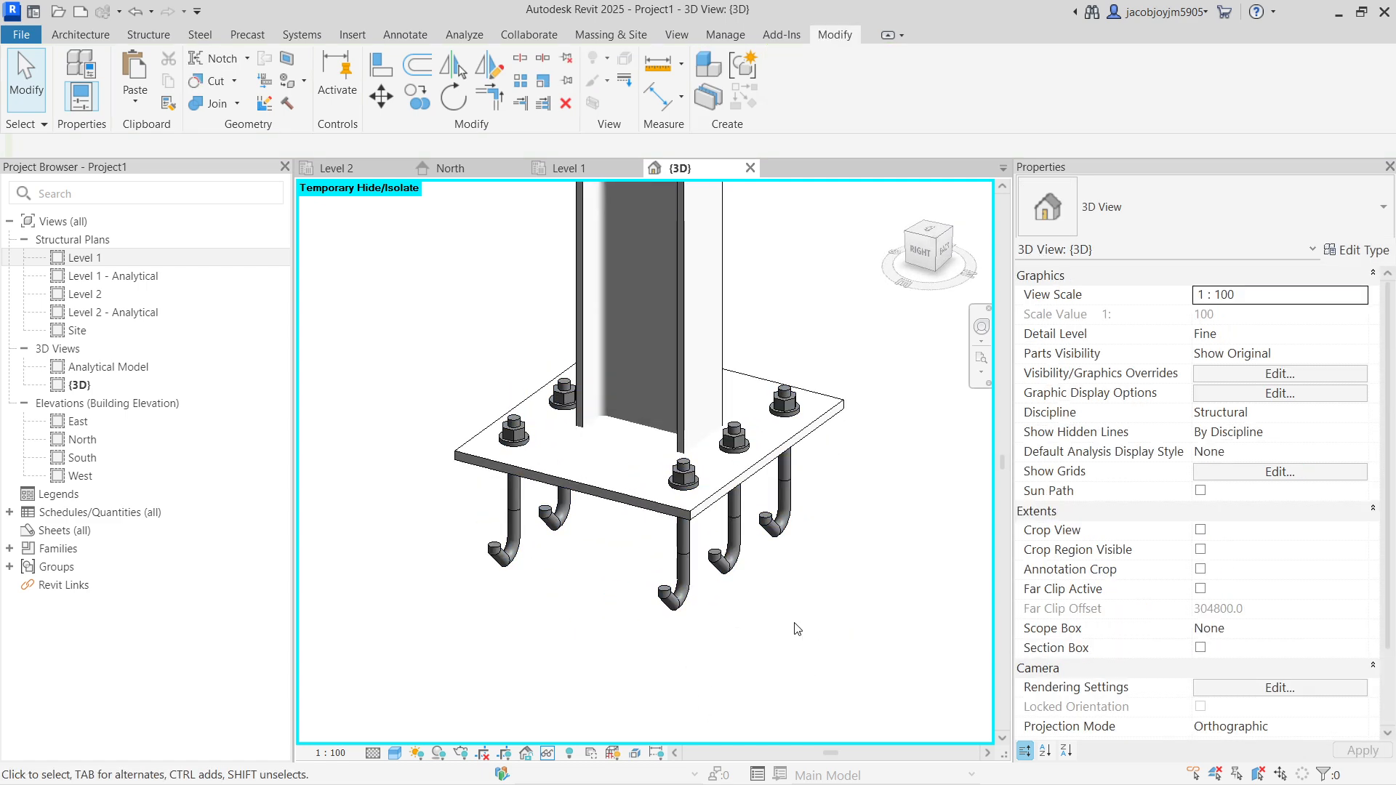
Add a circular hole pattern with a radius of about 15 mm on the base plate beside the steel column, and view it from above
{"action": "left_click", "coordinate": [208, 37]}
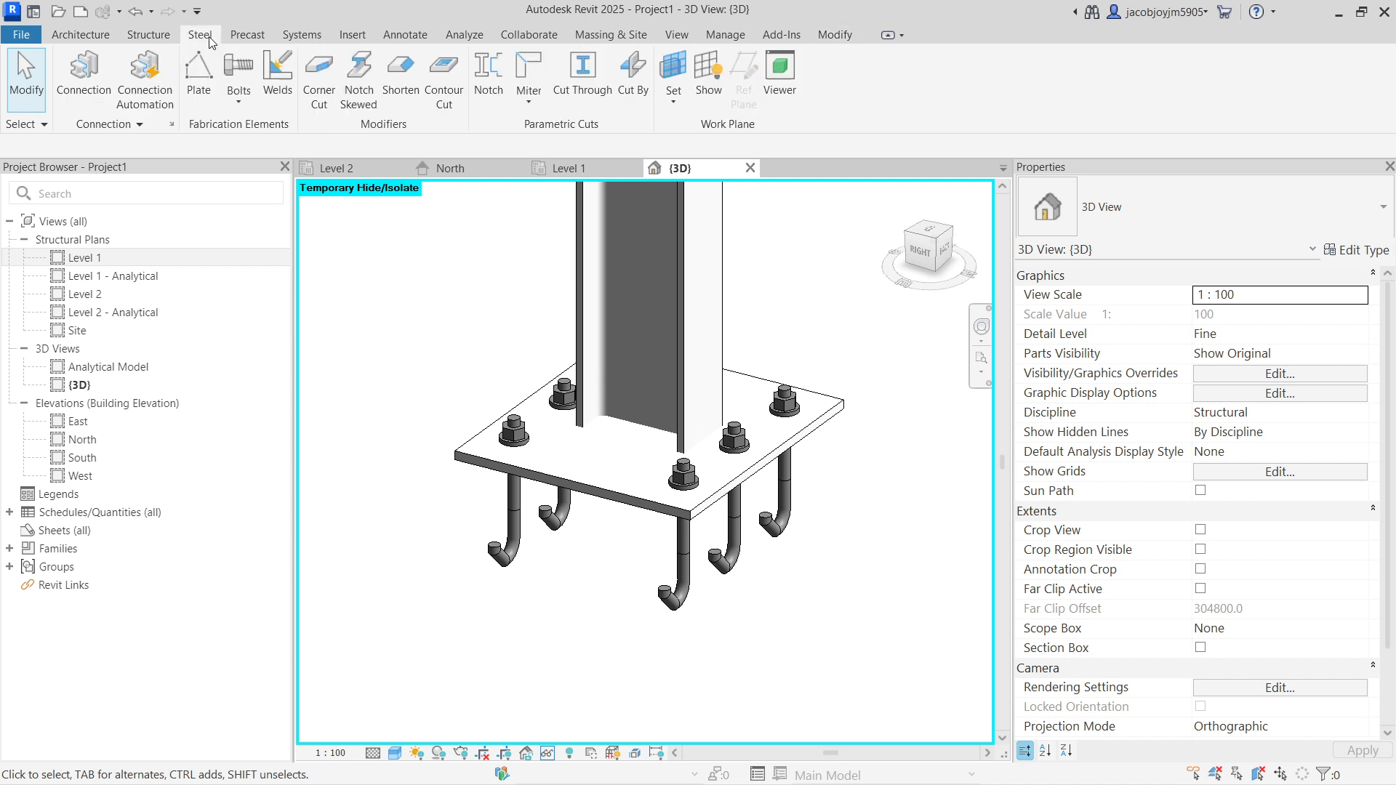
{"action": "left_click", "coordinate": [237, 95]}
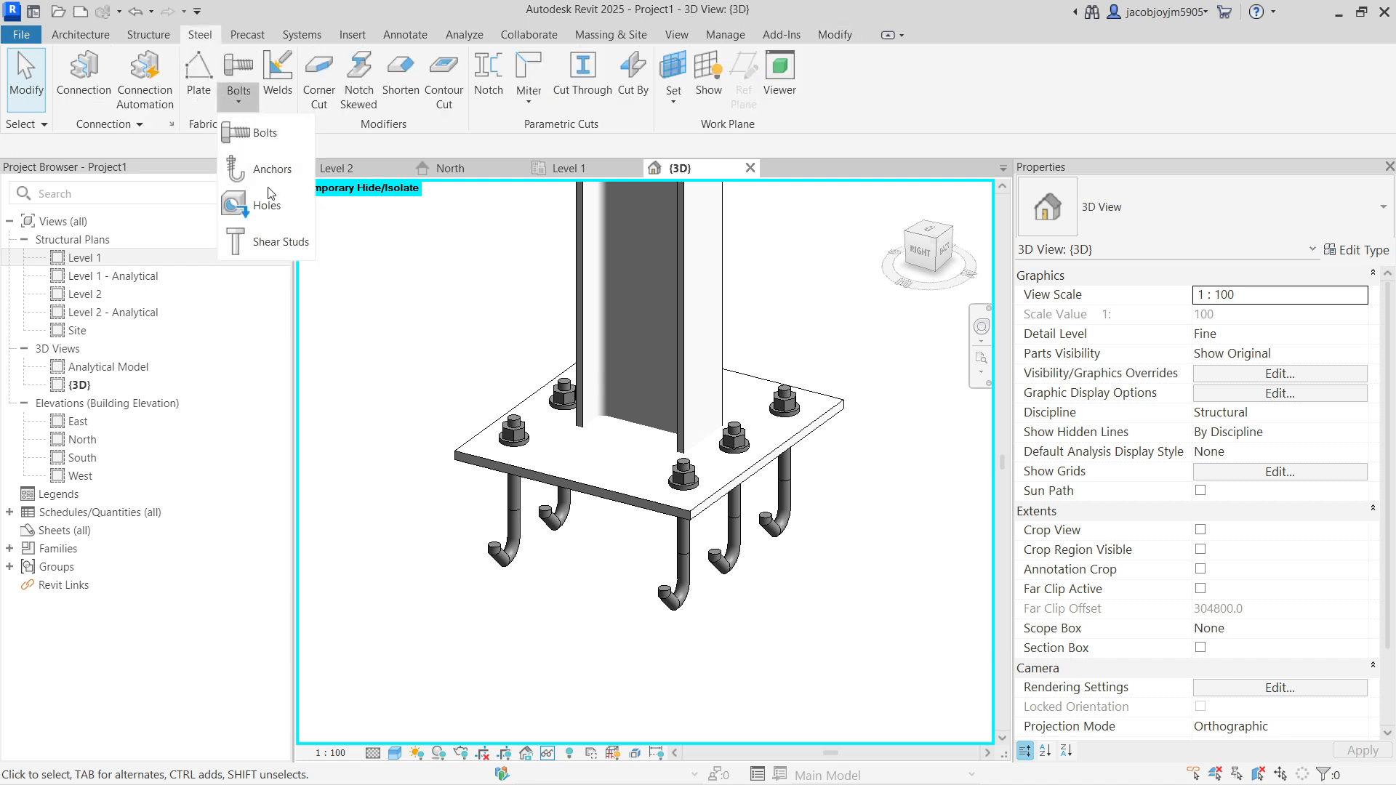
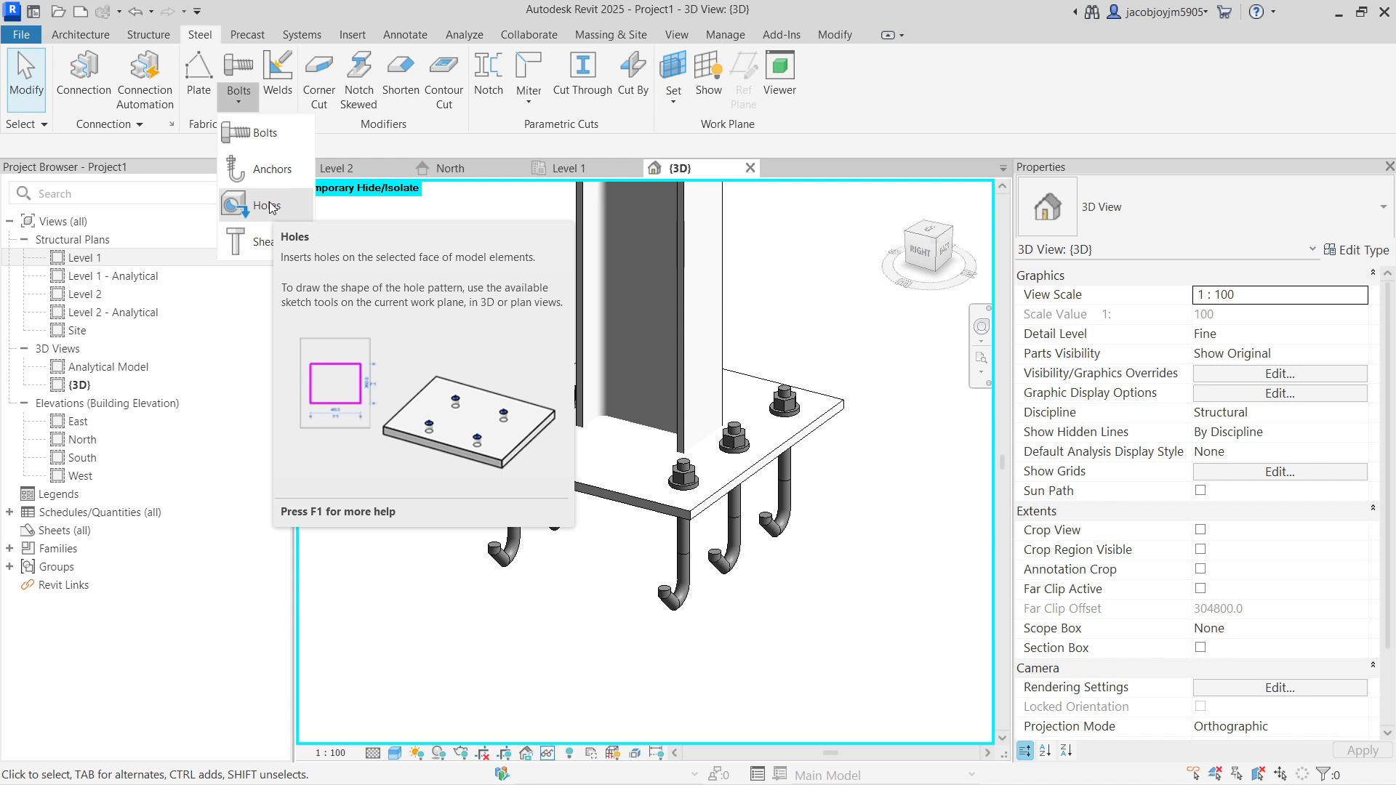
{"action": "left_click", "coordinate": [268, 206]}
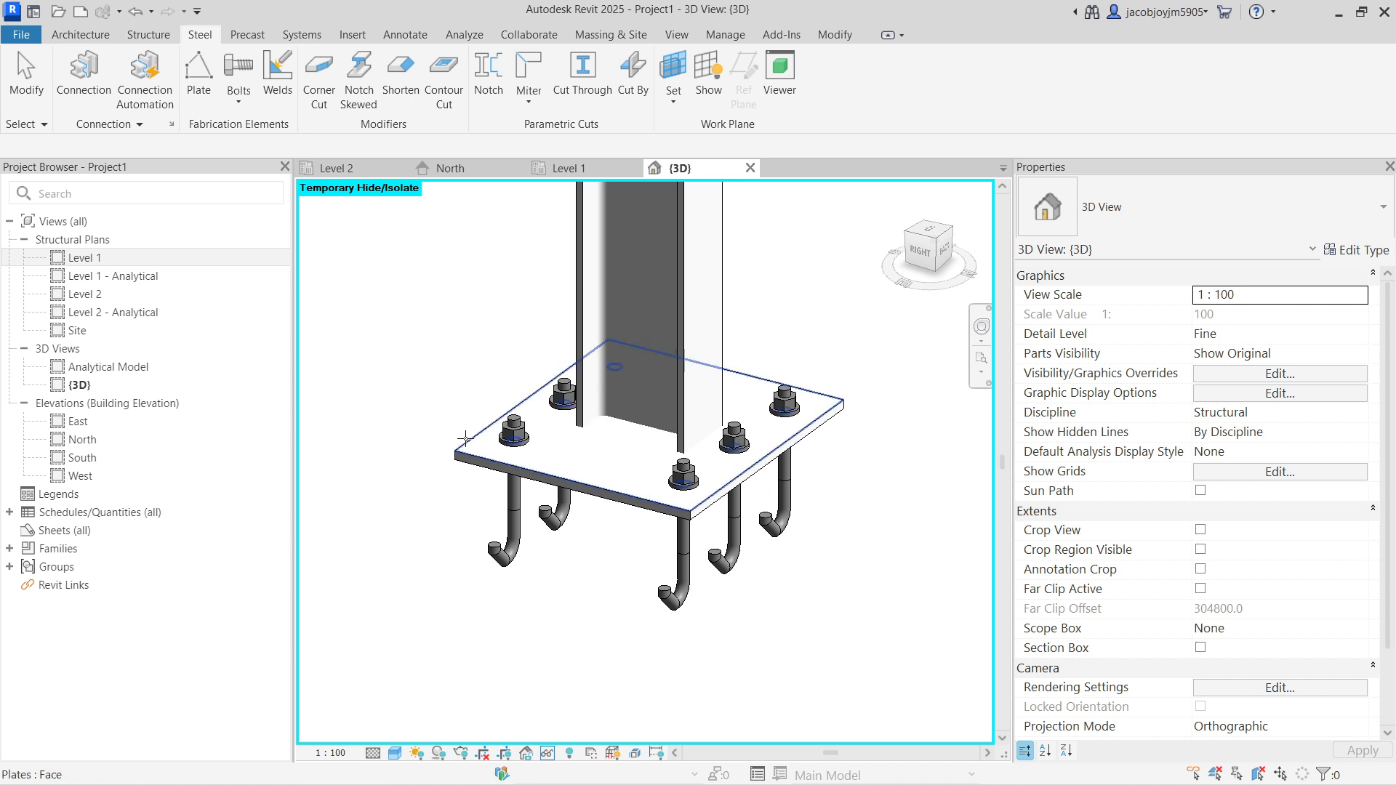
{"action": "left_click", "coordinate": [467, 440]}
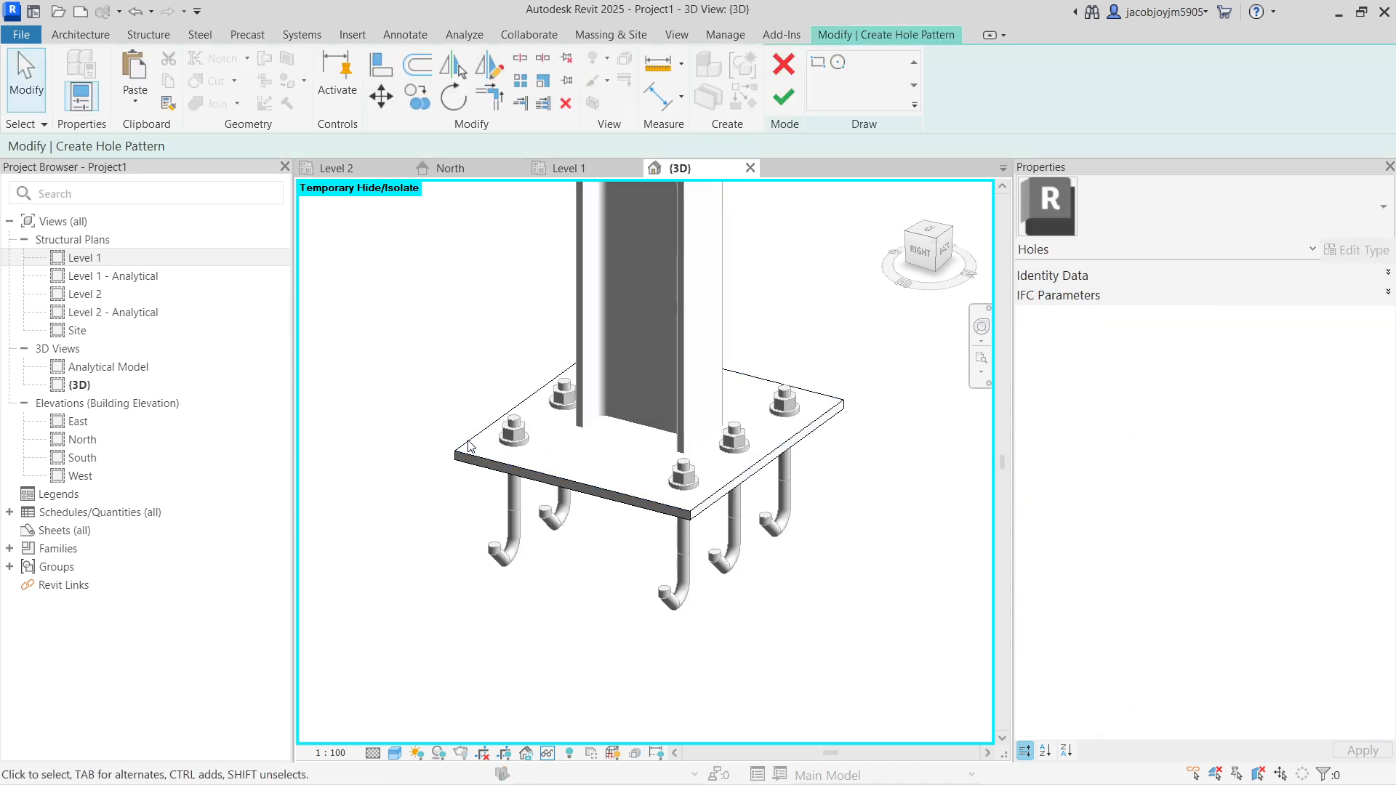
{"action": "left_click", "coordinate": [840, 63]}
{"action": "scroll", "coordinate": [586, 480], "scroll_direction": "up", "scroll_amount": 5}
{"action": "left_click", "coordinate": [598, 469]}
{"action": "left_click", "coordinate": [617, 476]}
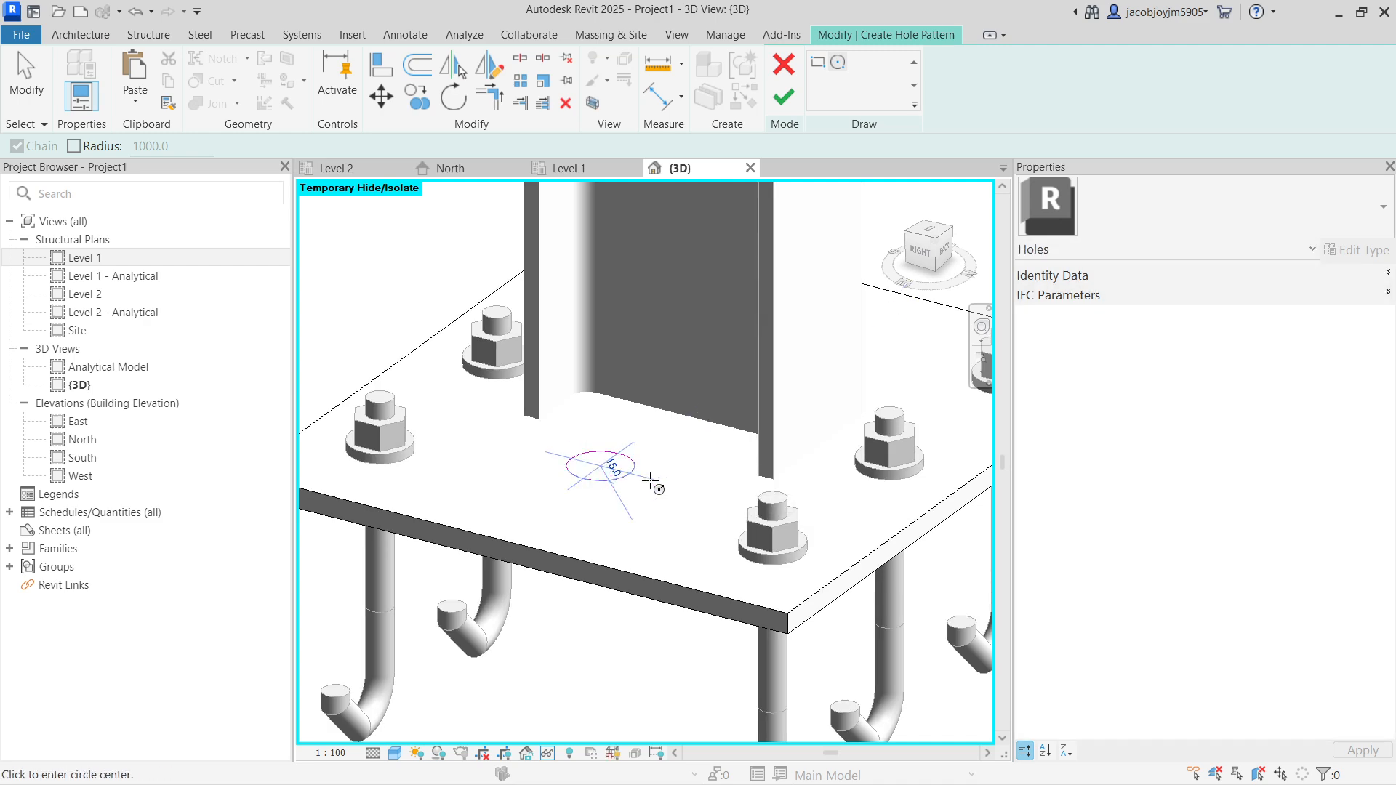
{"action": "left_click", "coordinate": [784, 97]}
{"action": "scroll", "coordinate": [715, 304], "scroll_direction": "down", "scroll_amount": 3}
{"action": "mouse_move", "coordinate": [692, 354]}
{"action": "middle_mouse_down", "text": "shift"}
{"action": "mouse_move", "coordinate": [673, 342]}
{"action": "mouse_move", "coordinate": [736, 578]}
{"action": "middle_mouse_up", "text": "shift"}
{"action": "scroll", "coordinate": [684, 499], "scroll_direction": "up", "scroll_amount": 2}
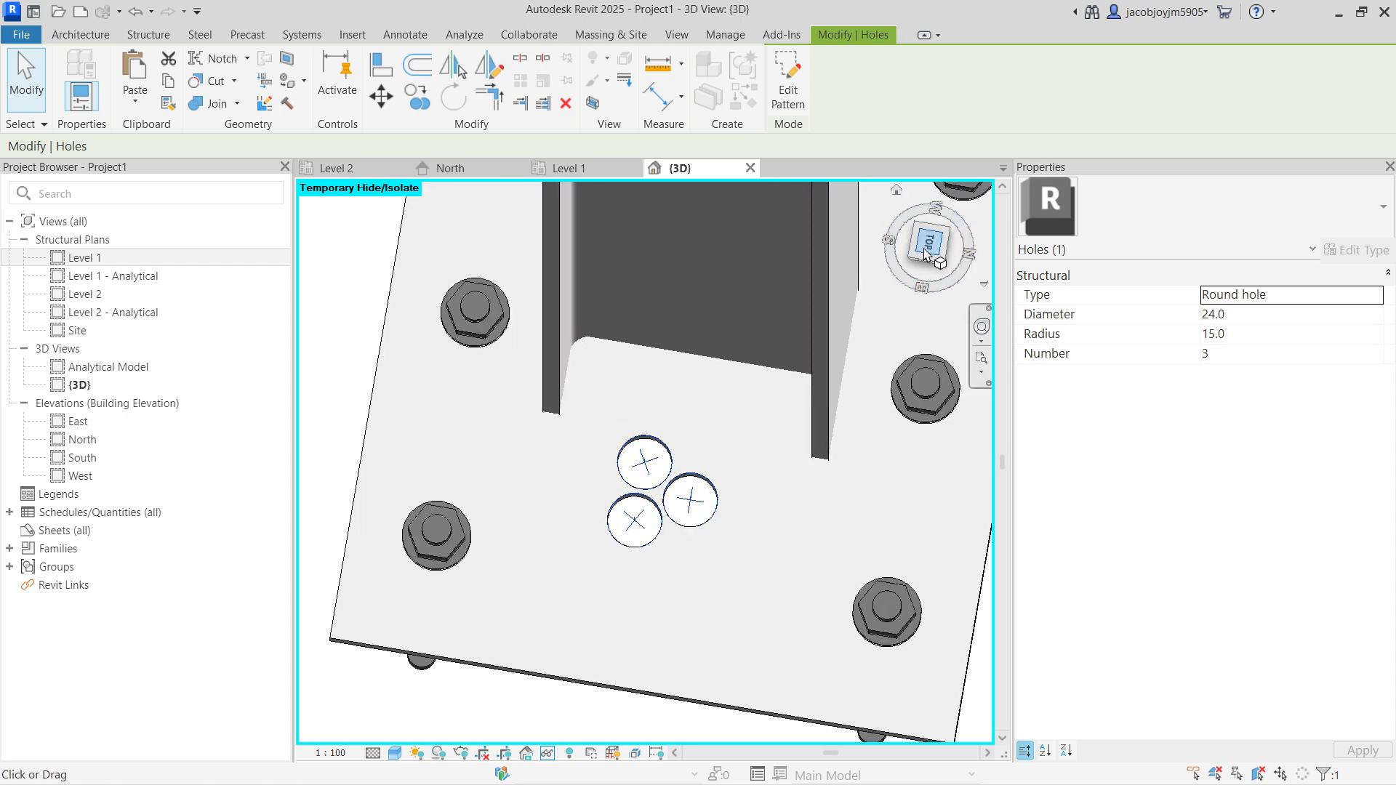
{"action": "left_click", "coordinate": [925, 250]}
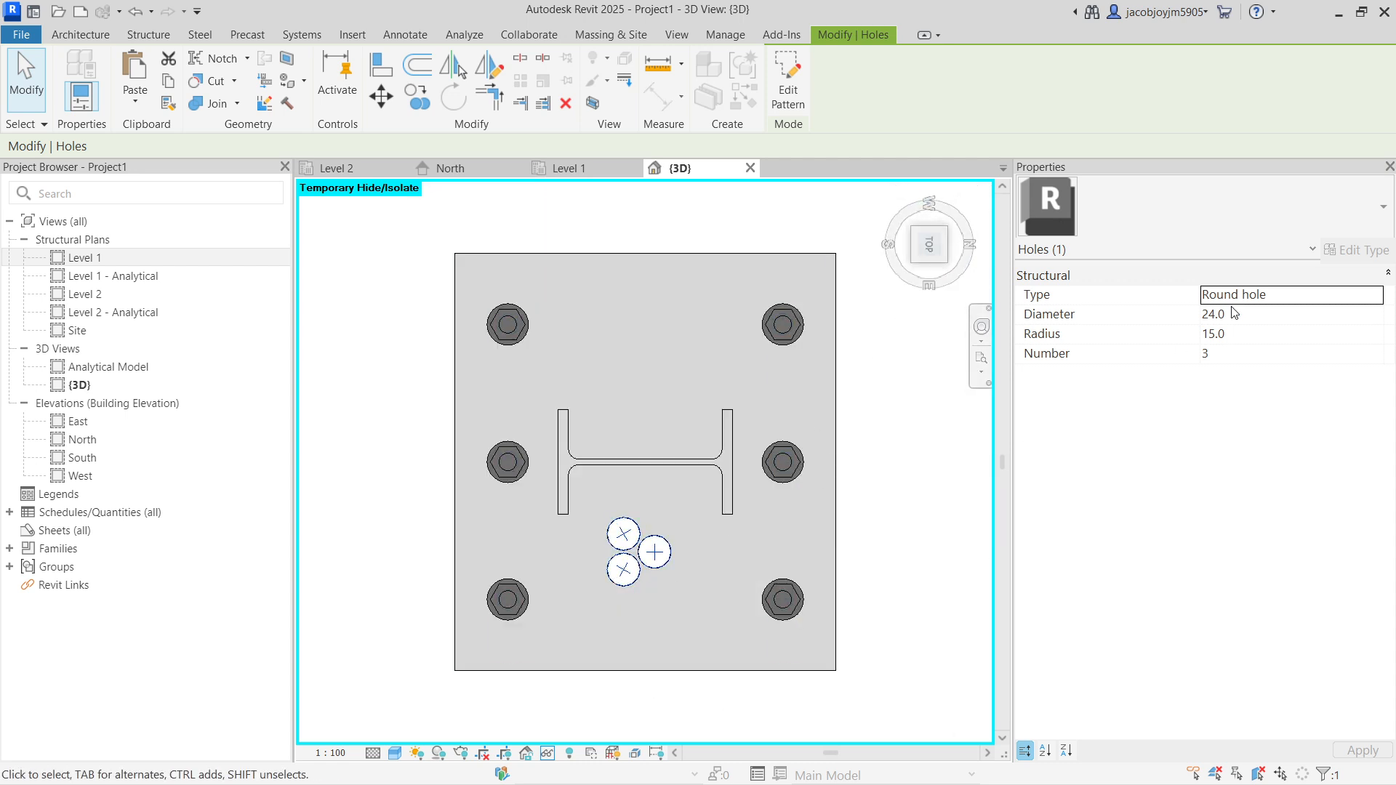
Set the number of holes in the circular pattern on the base plate to 1
{"action": "left_click", "coordinate": [1240, 355]}
{"action": "type", "text": "1"}
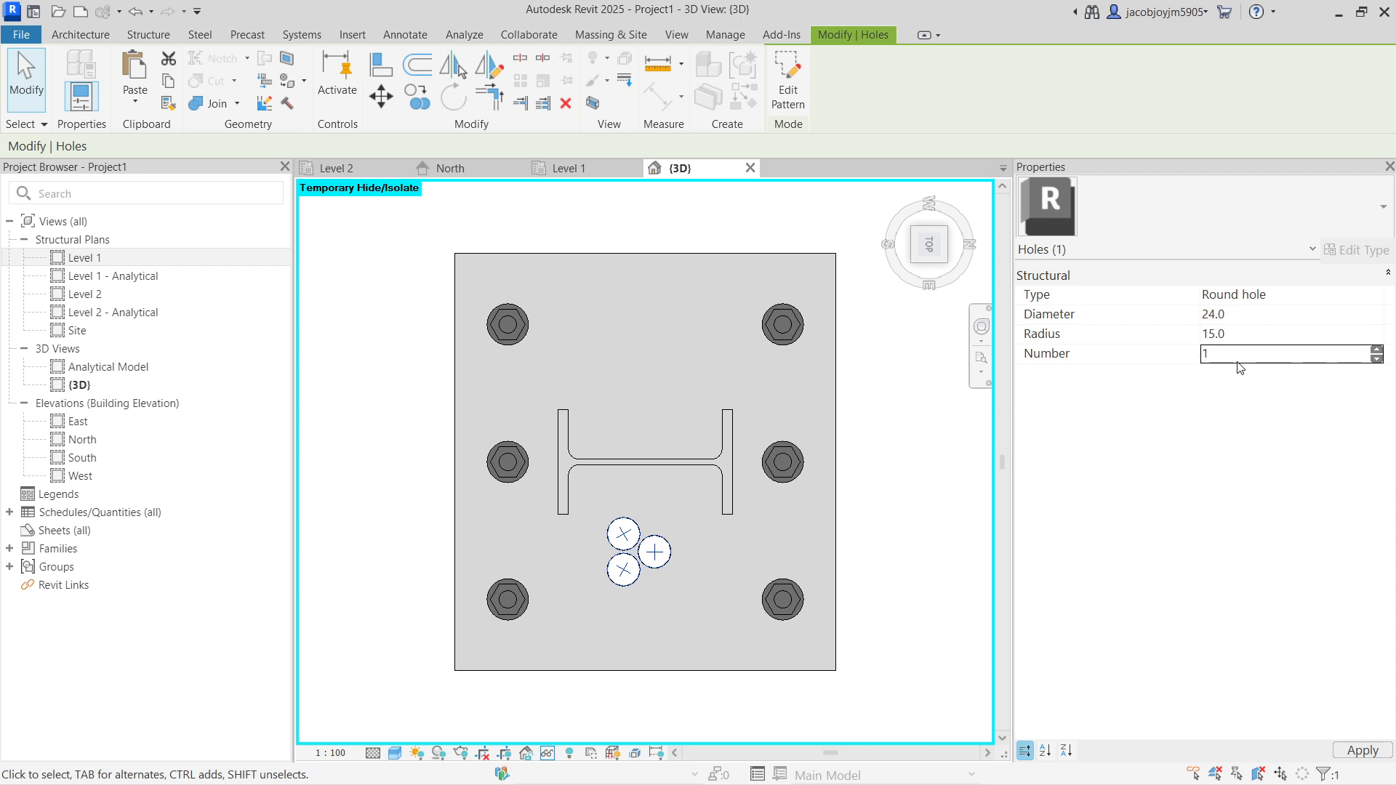
{"action": "scroll", "coordinate": [641, 565], "scroll_direction": "up", "scroll_amount": 2}
{"action": "scroll", "coordinate": [644, 560], "scroll_direction": "up", "scroll_amount": 1}
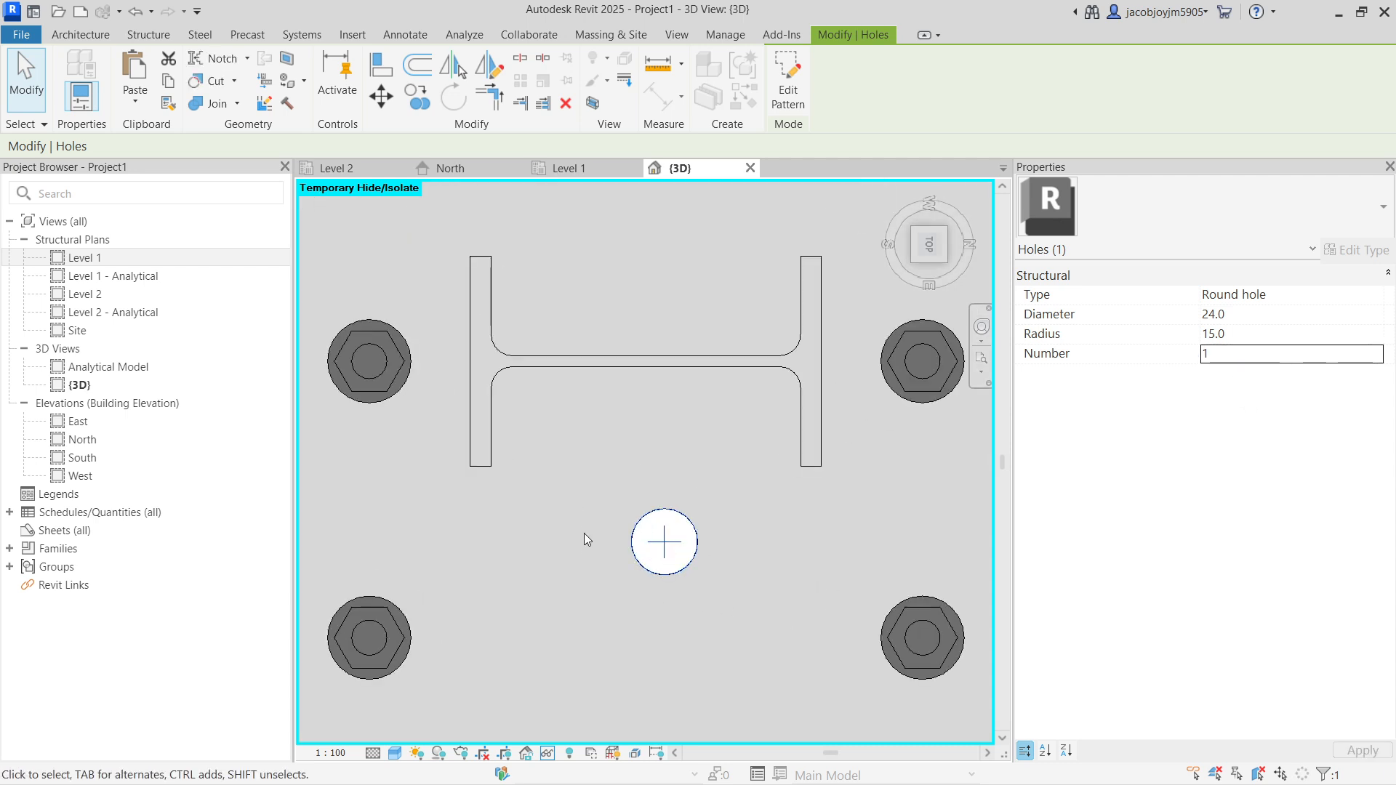
{"action": "scroll", "coordinate": [584, 528], "scroll_direction": "down", "scroll_amount": 3}
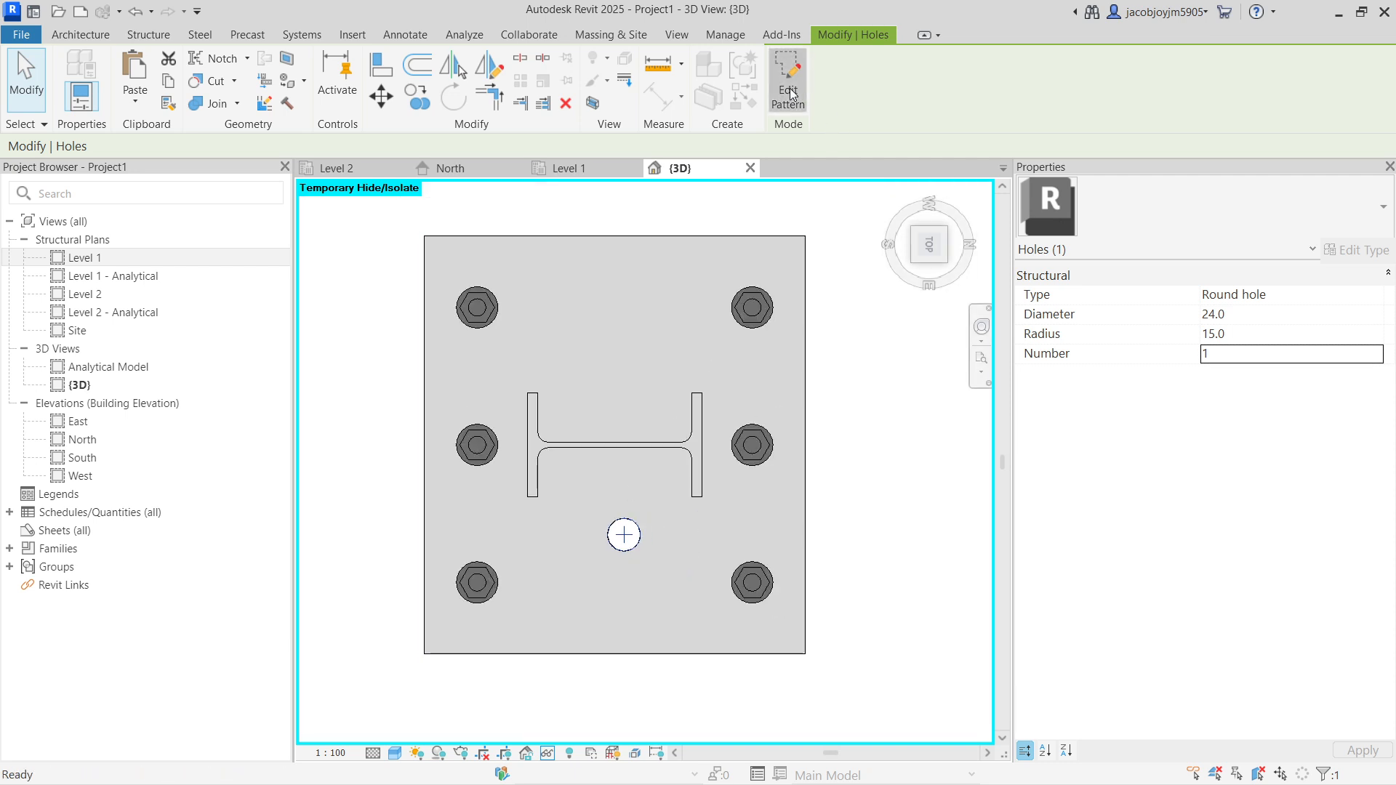
Edit the hole pattern and replace the circle with a rectangle spanning the base plate from corner to corner
{"action": "left_click", "coordinate": [791, 93]}
{"action": "left_click_drag", "start_coordinate": [625, 519], "coordinate": [608, 521]}
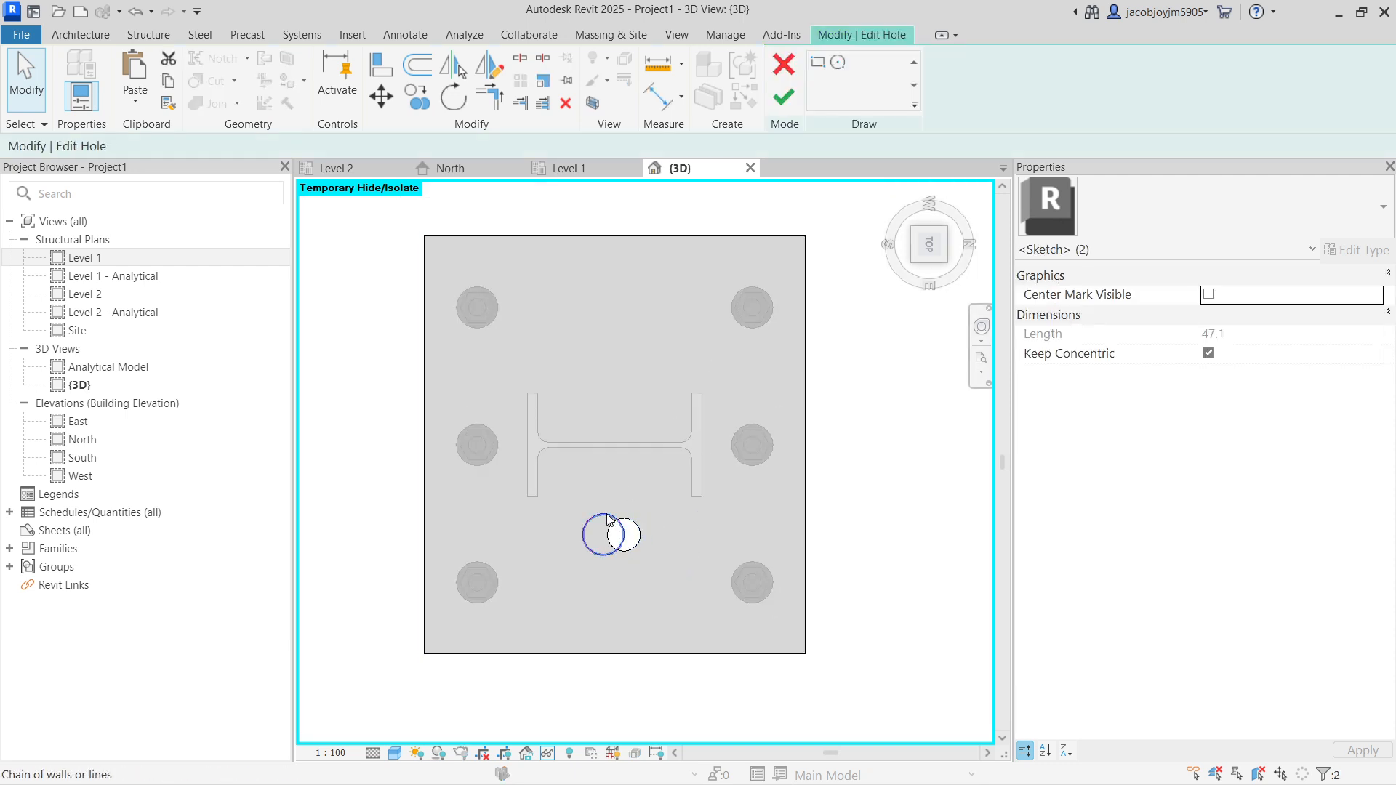
{"action": "key", "text": "ctrl+z"}
{"action": "left_click", "coordinate": [820, 66]}
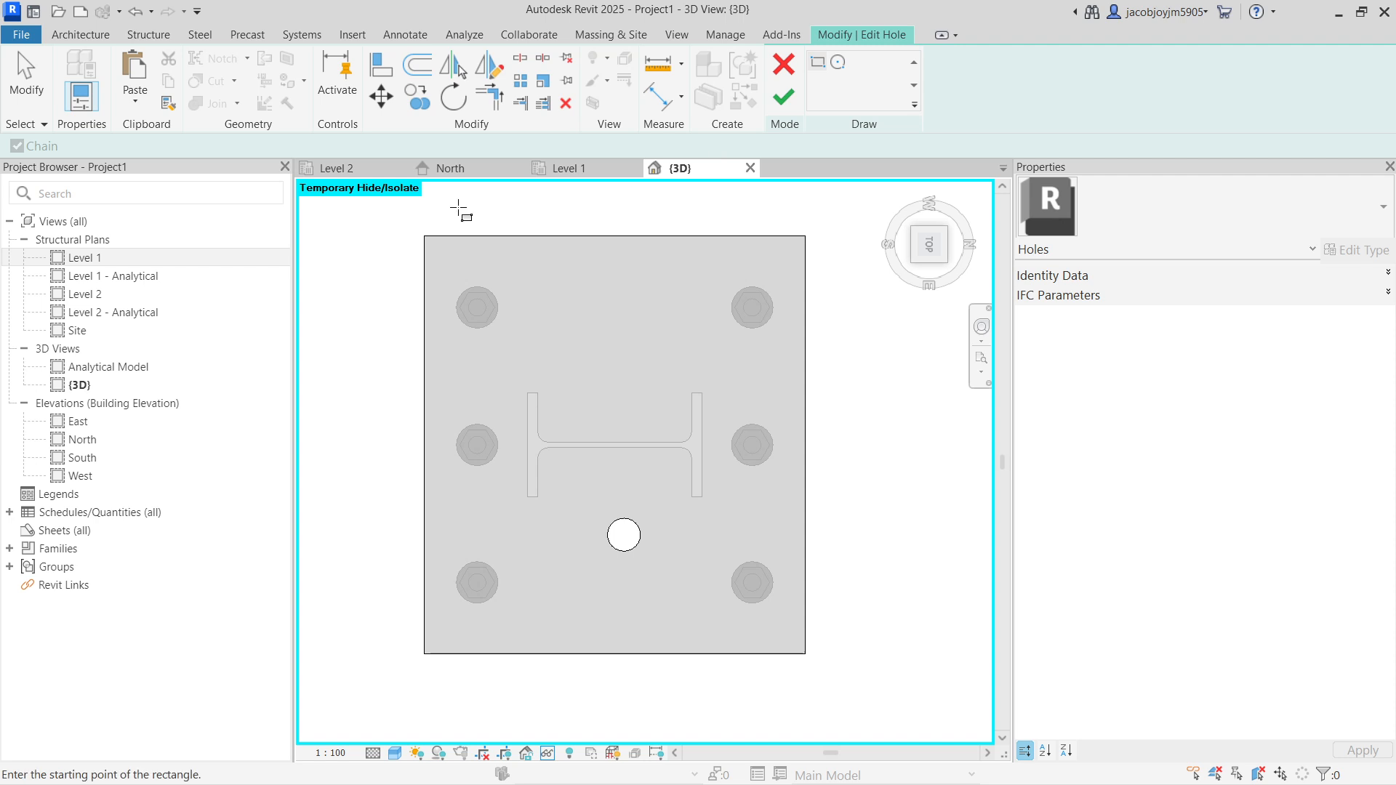
{"action": "left_click", "coordinate": [426, 237]}
{"action": "left_click", "coordinate": [806, 654]}
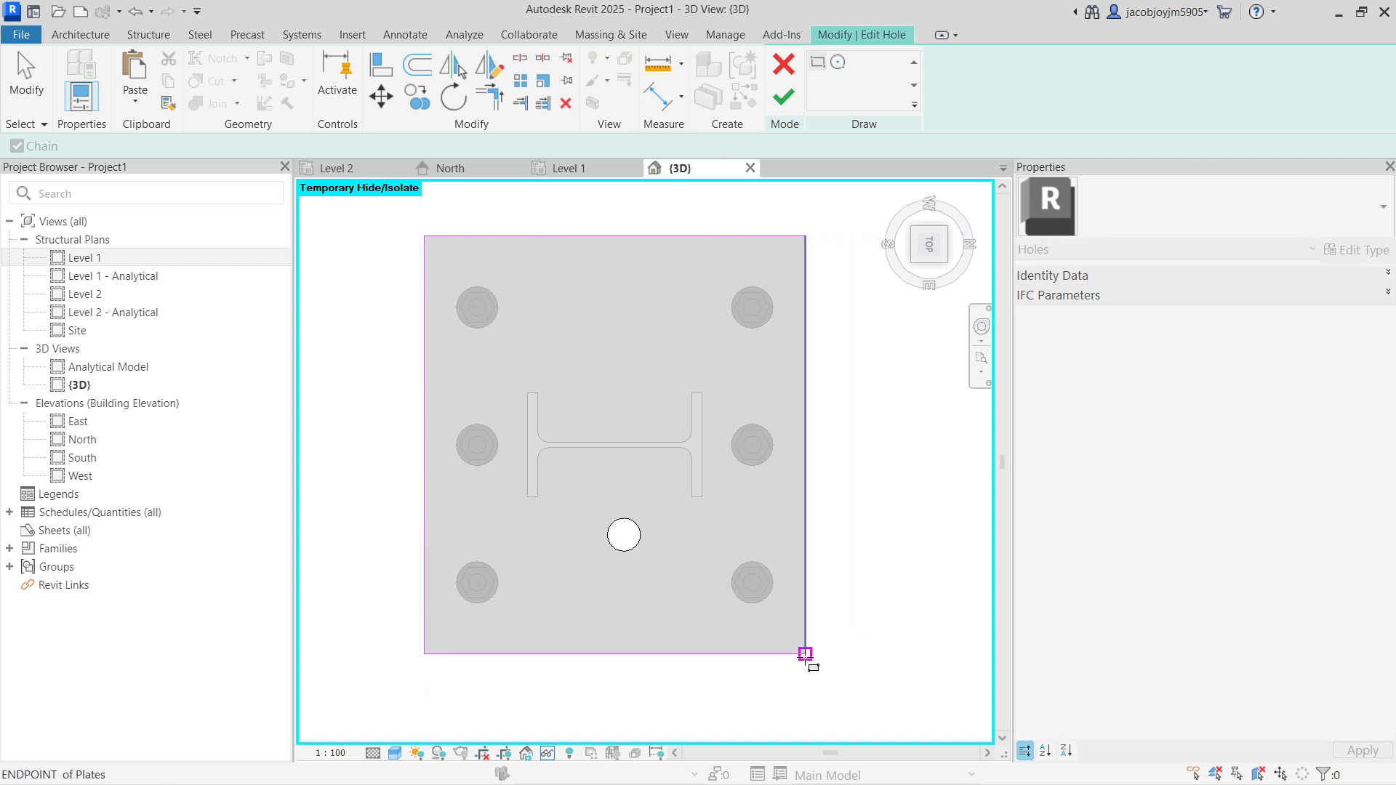
{"action": "left_click", "coordinate": [784, 96]}
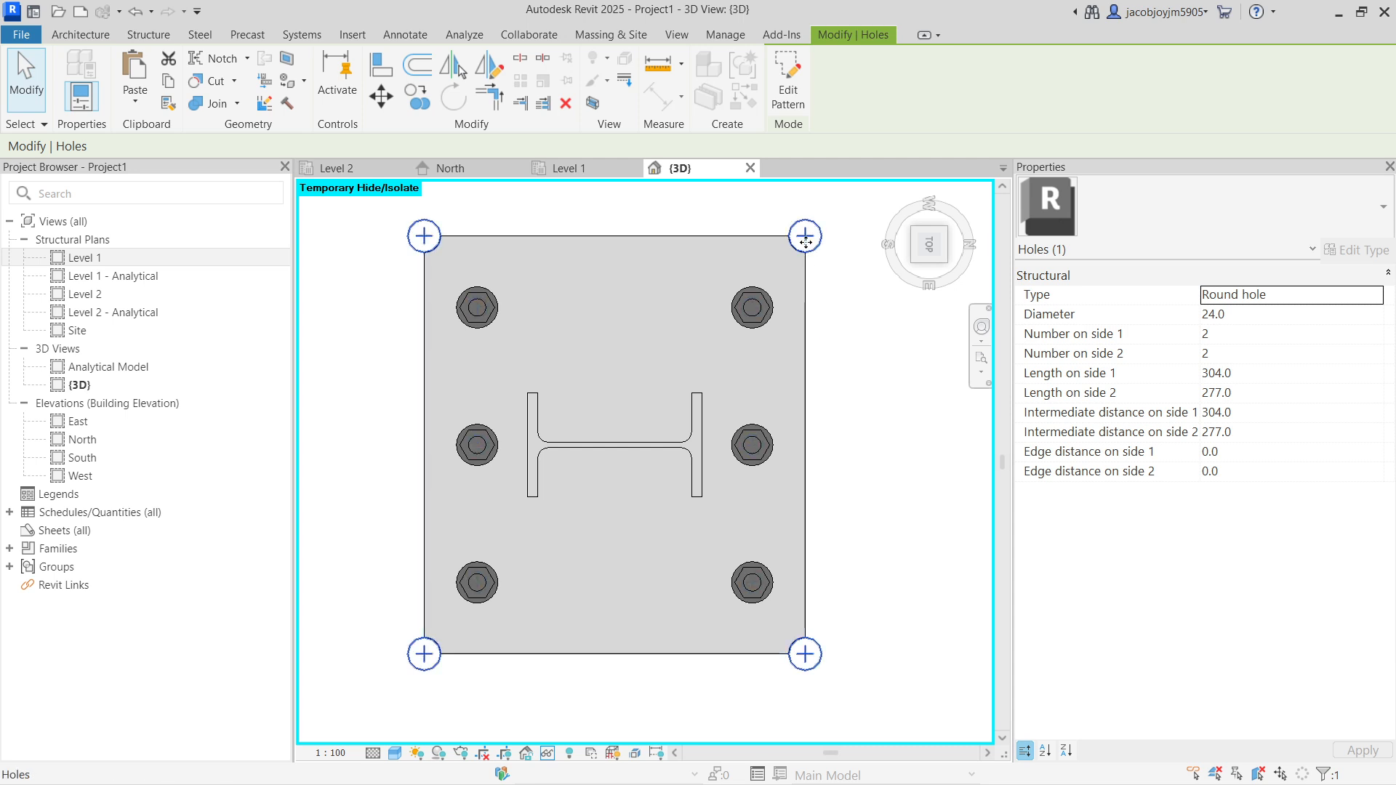
Reduce the rectangular hole pattern to a single hole by setting the number on side 1 and on side 2 to 1
{"action": "left_click", "coordinate": [1265, 338]}
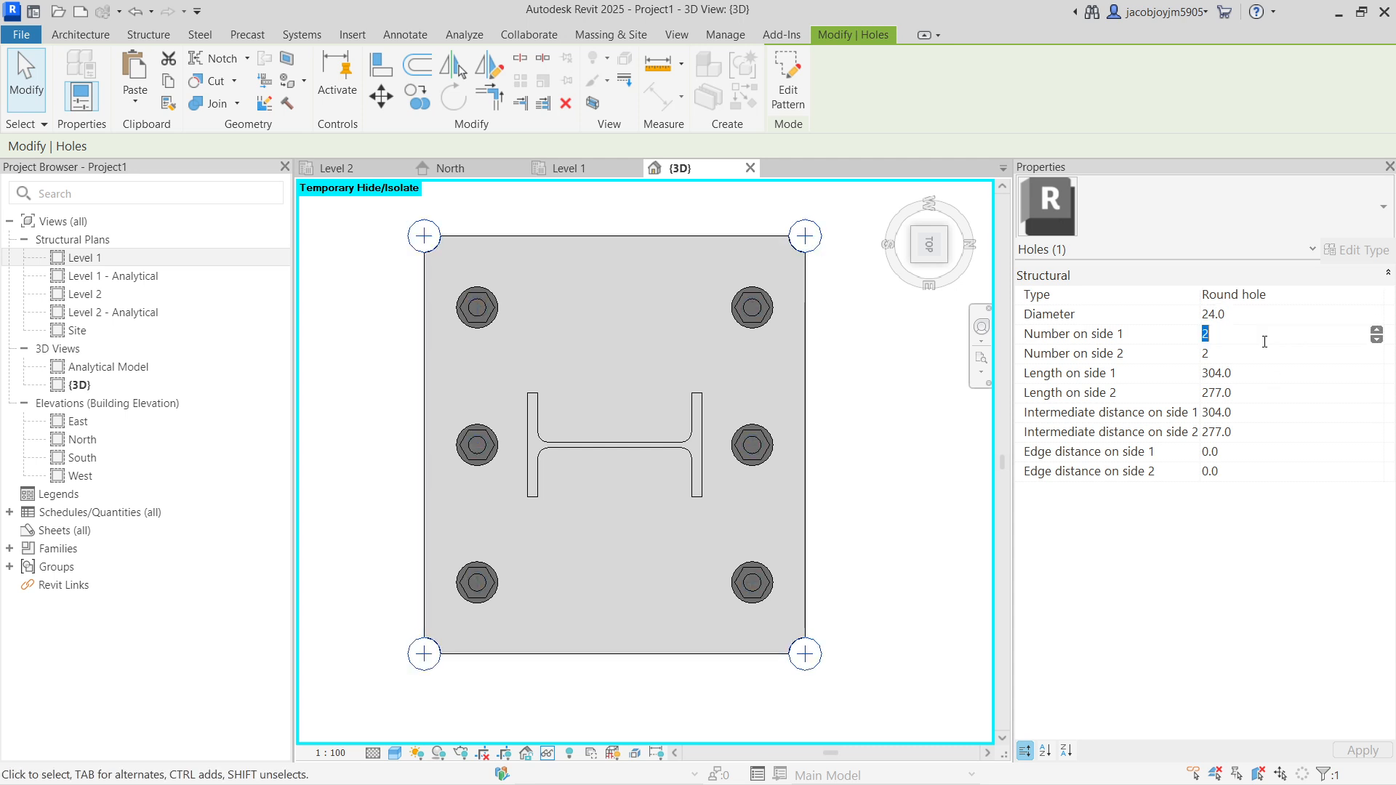
{"action": "left_click", "coordinate": [1376, 339]}
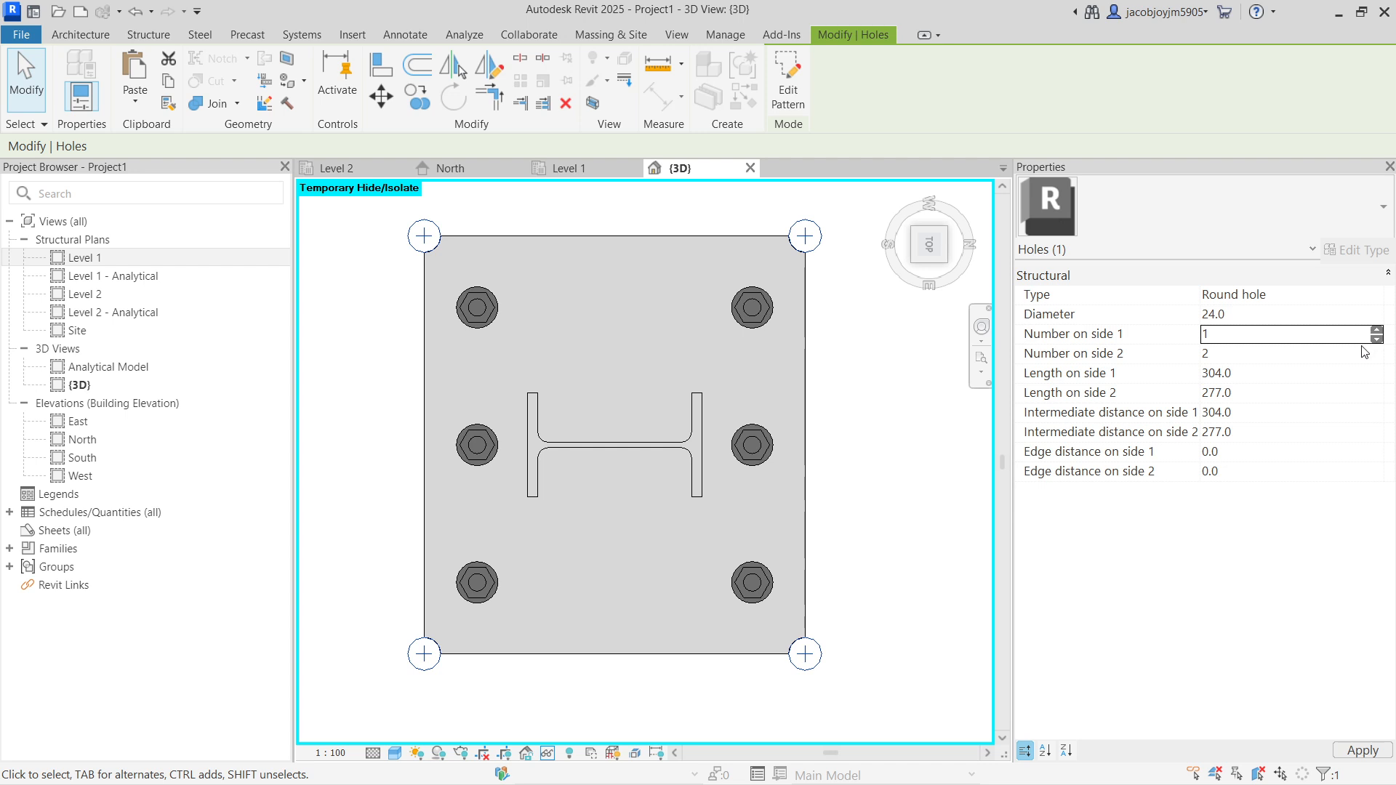
{"action": "left_click", "coordinate": [1318, 353]}
{"action": "type", "text": "1"}
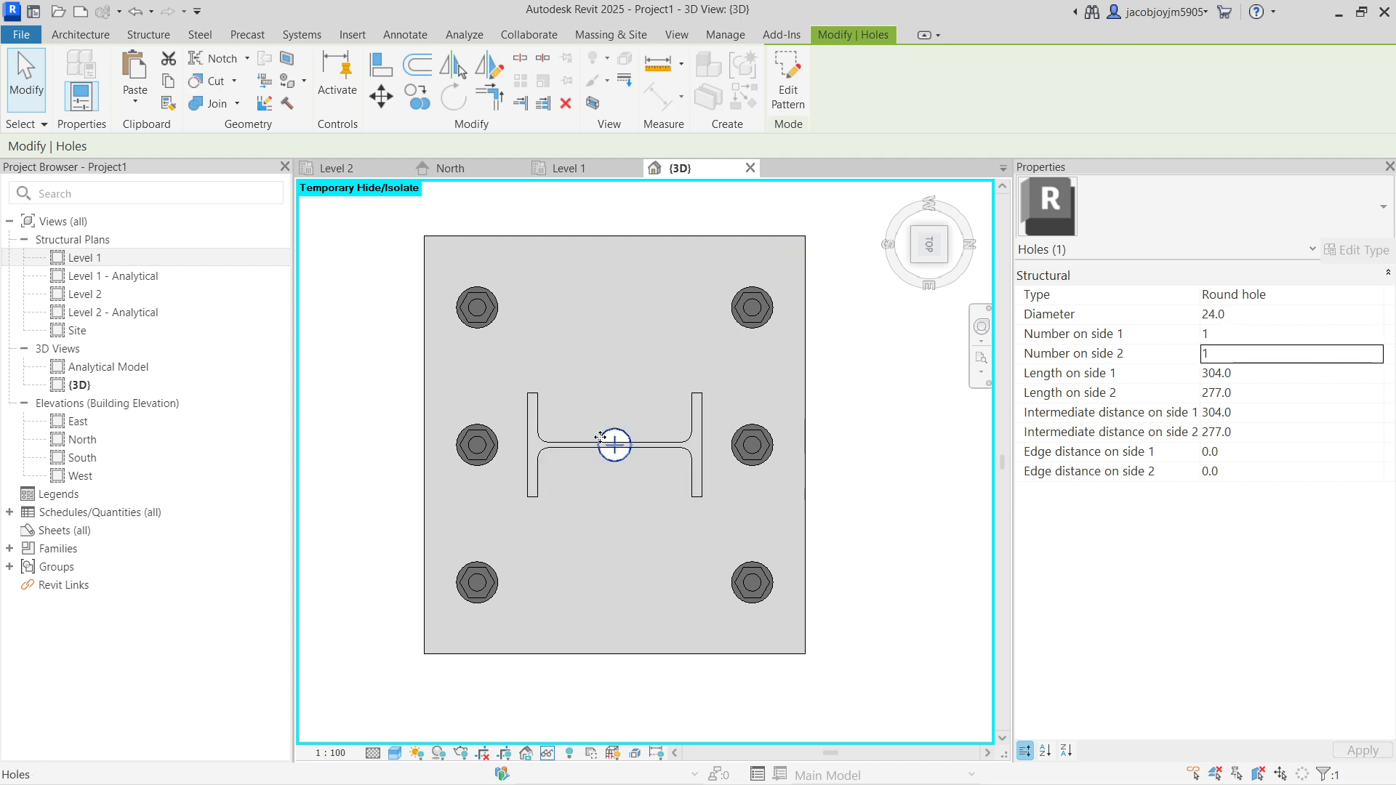
{"action": "scroll", "coordinate": [600, 437], "scroll_direction": "up", "scroll_amount": 1}
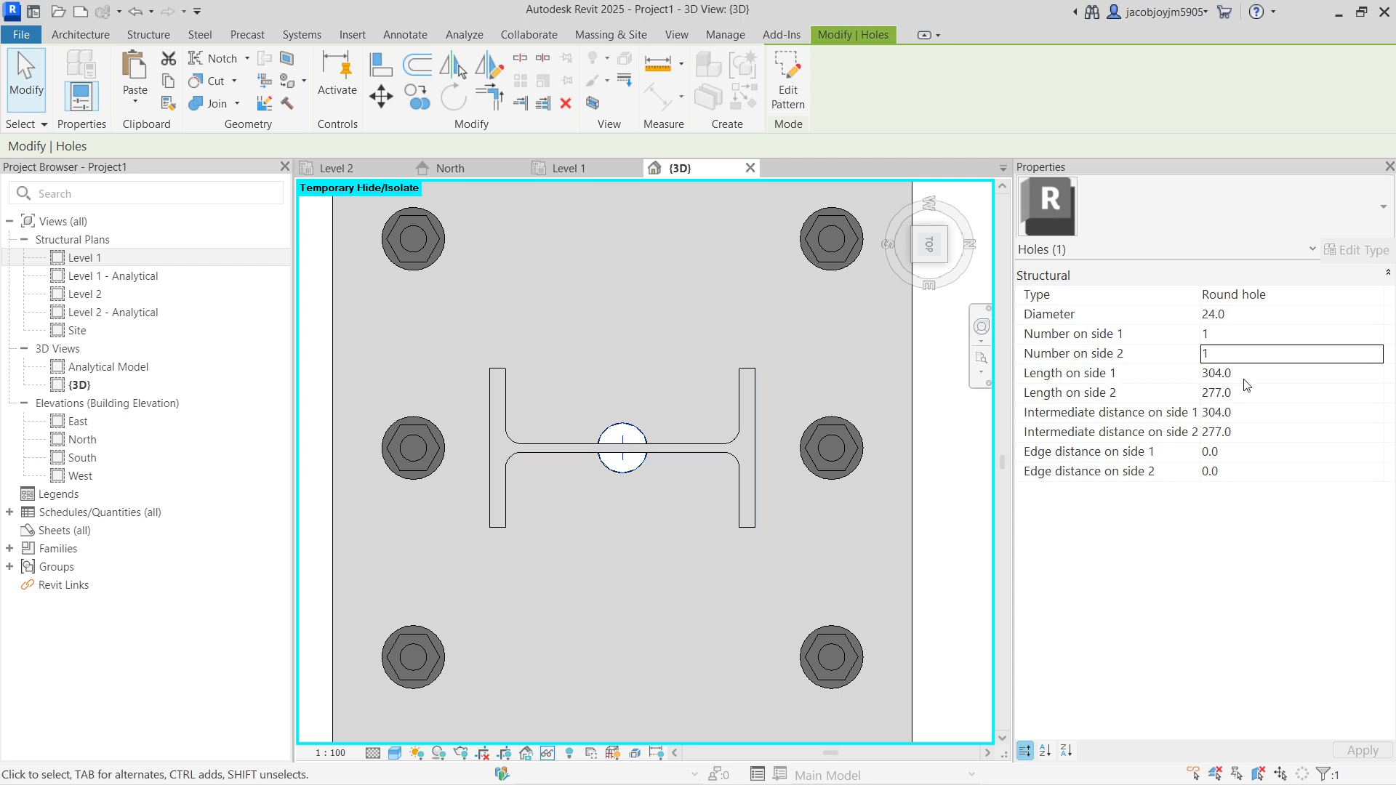
Set the hole pattern's edge distance on side 1 and on side 2 to 100
{"action": "left_click", "coordinate": [1267, 375]}
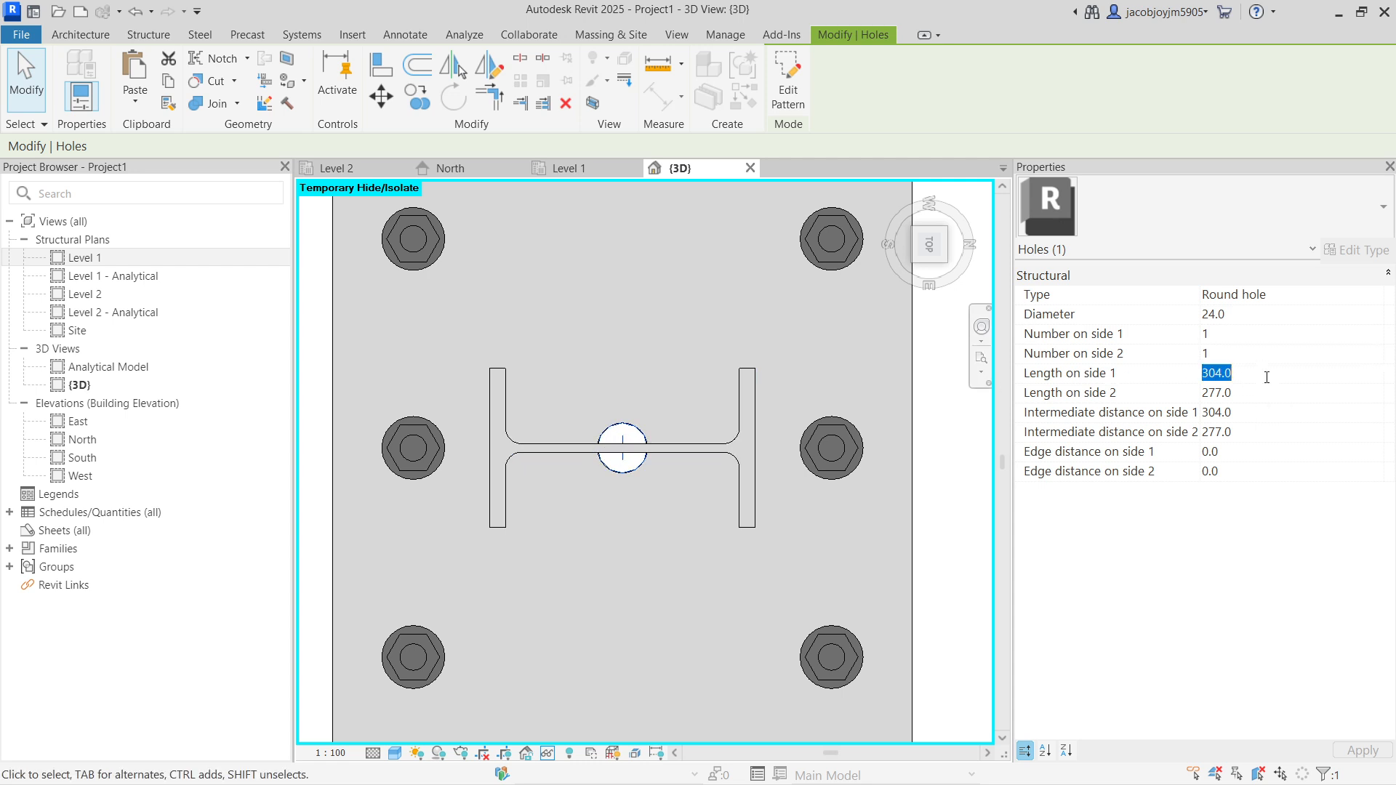
{"action": "left_click", "coordinate": [1246, 454]}
{"action": "type", "text": "100"}
{"action": "key", "text": "Return"}
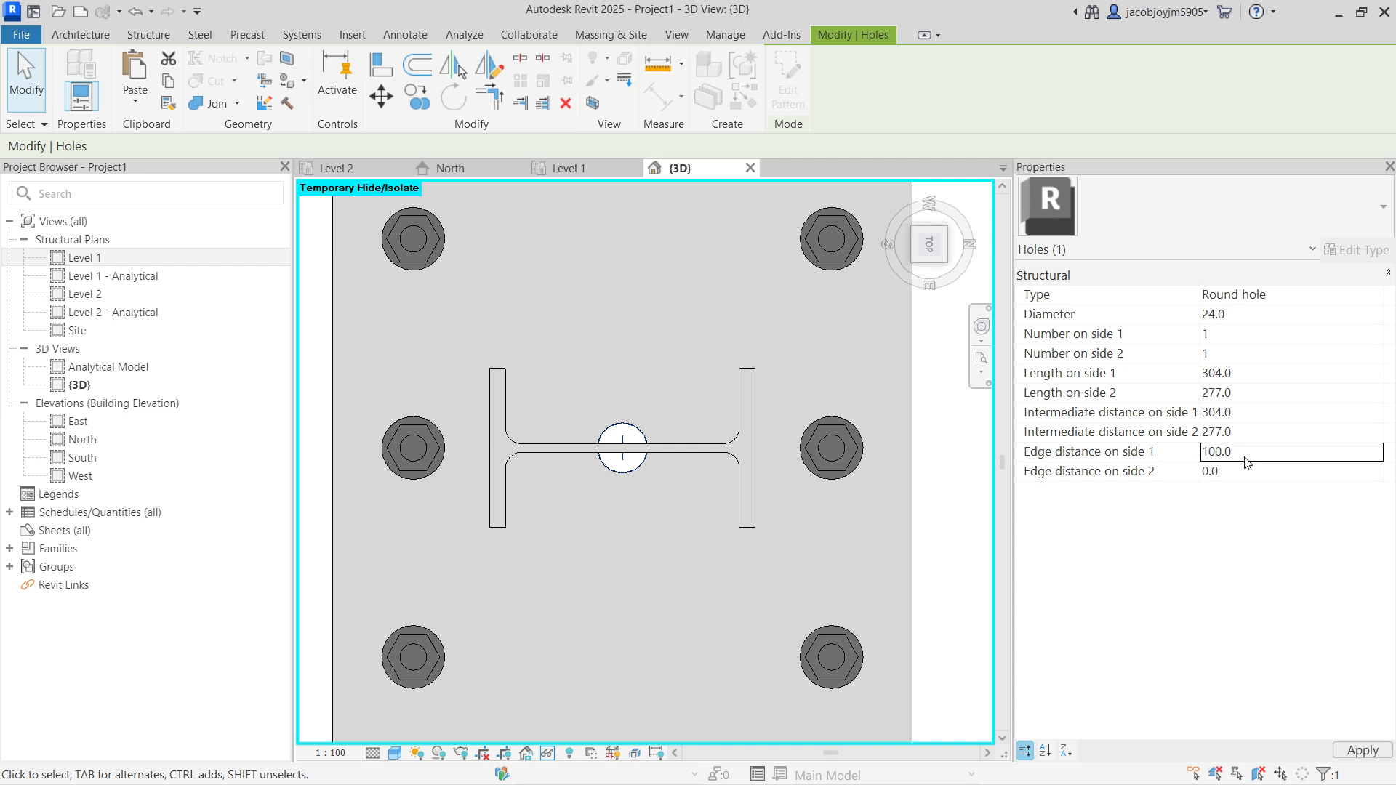
{"action": "scroll", "coordinate": [619, 508], "scroll_direction": "down", "scroll_amount": 2}
{"action": "left_click", "coordinate": [1270, 470]}
{"action": "type", "text": "100"}
{"action": "key", "text": "Return"}
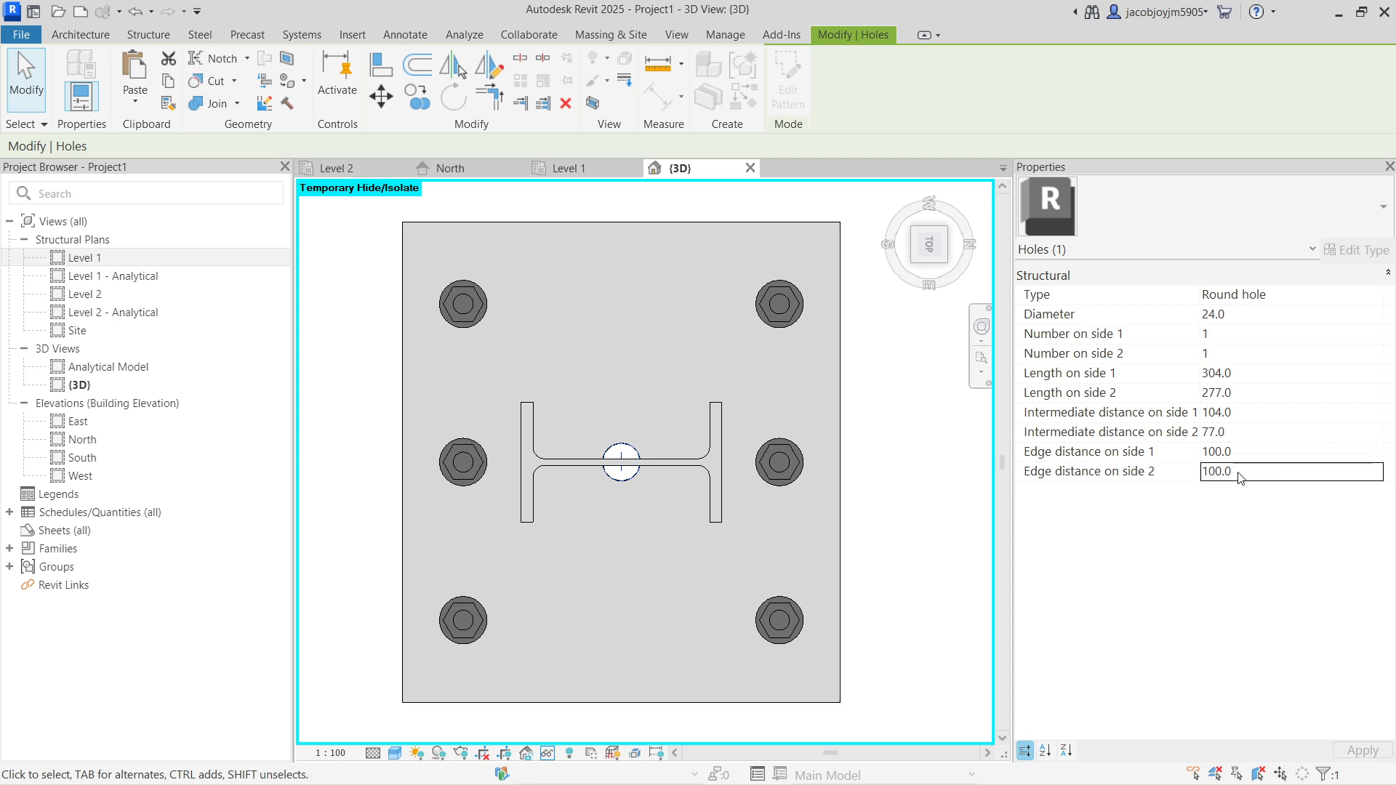
Try to set the hole pattern's intermediate distance on side 2 and on side 1 to 100
{"action": "left_click", "coordinate": [1241, 432]}
{"action": "type", "text": "100"}
{"action": "key", "text": "Return"}
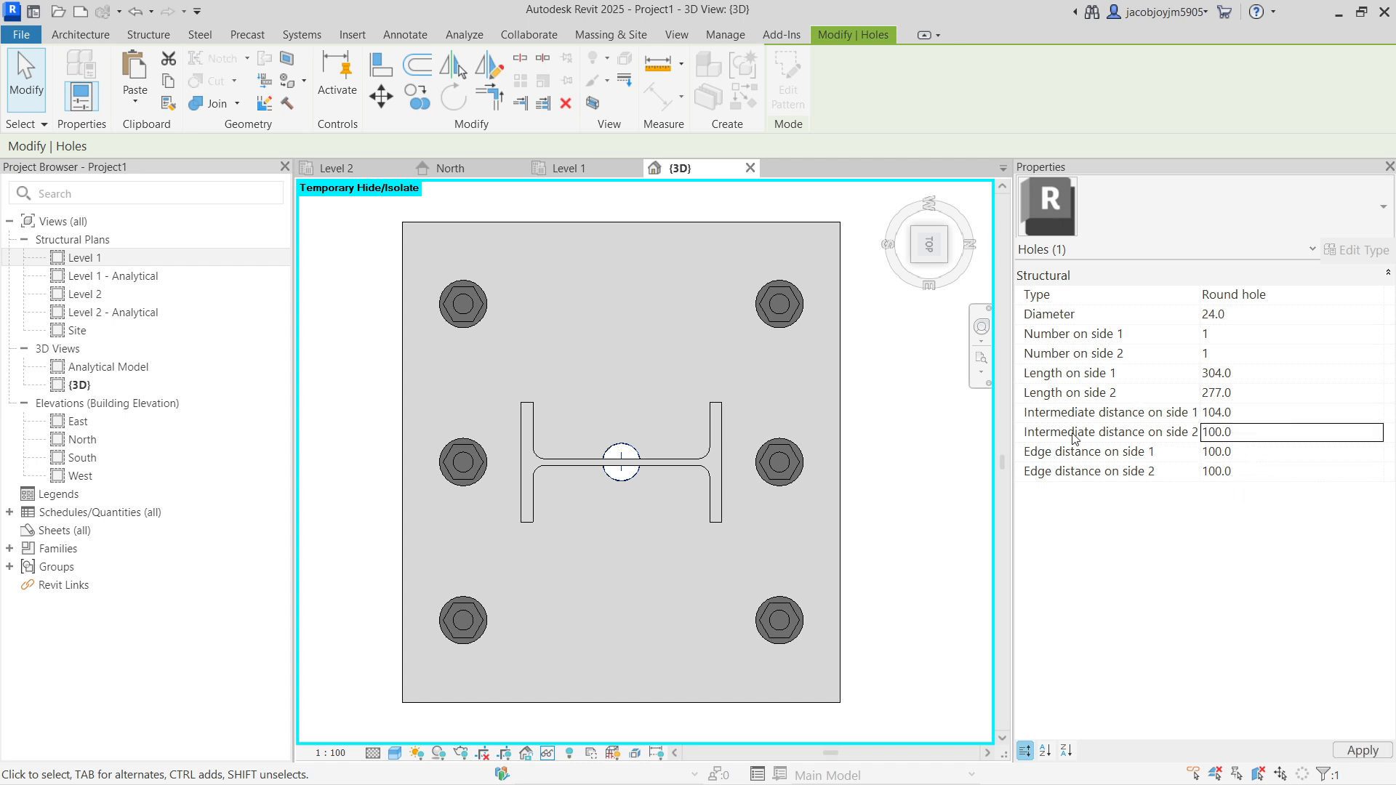
{"action": "left_click", "coordinate": [1294, 411]}
{"action": "type", "text": "100"}
{"action": "key", "text": "Return"}
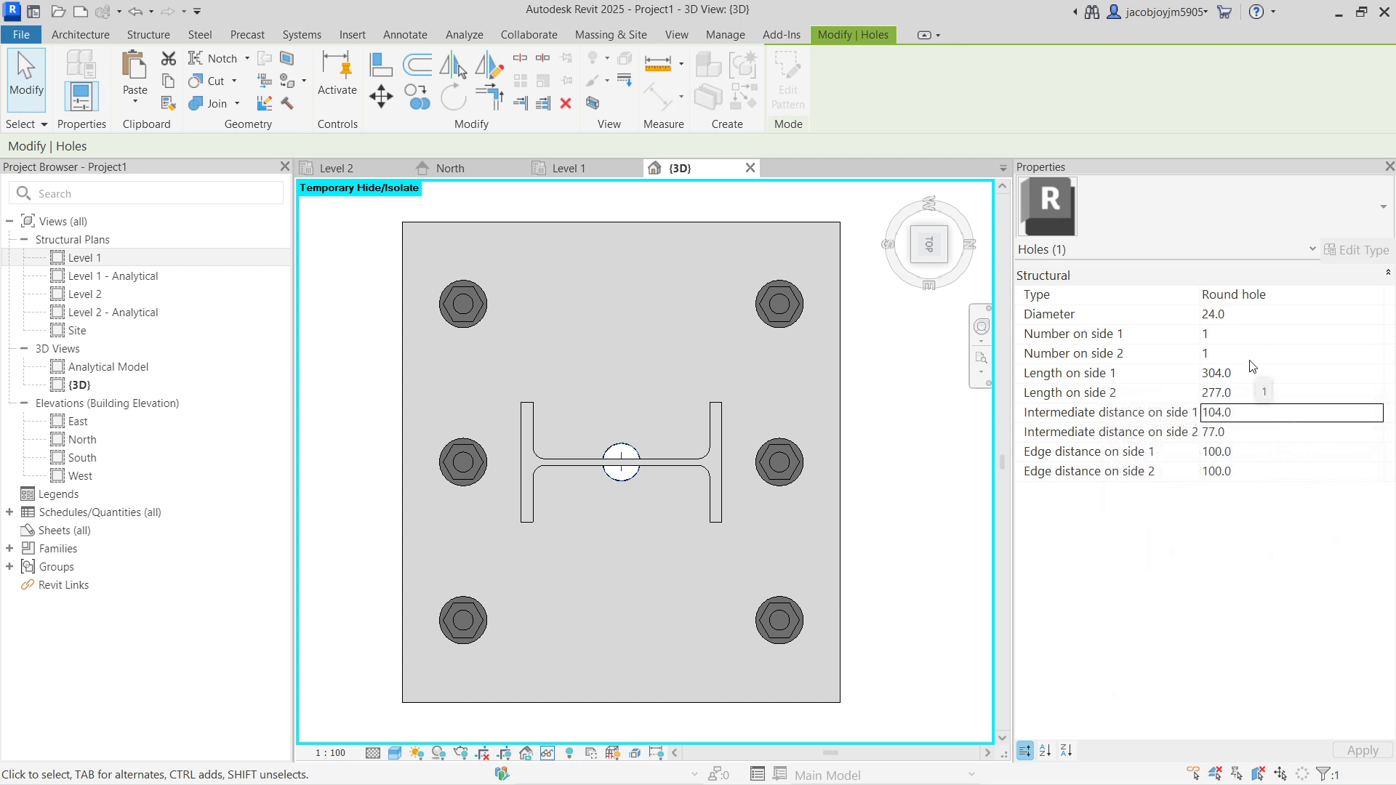
Try to set the hole pattern's length on side 2 to 100 and to change its length on side 1
{"action": "left_click", "coordinate": [1273, 393]}
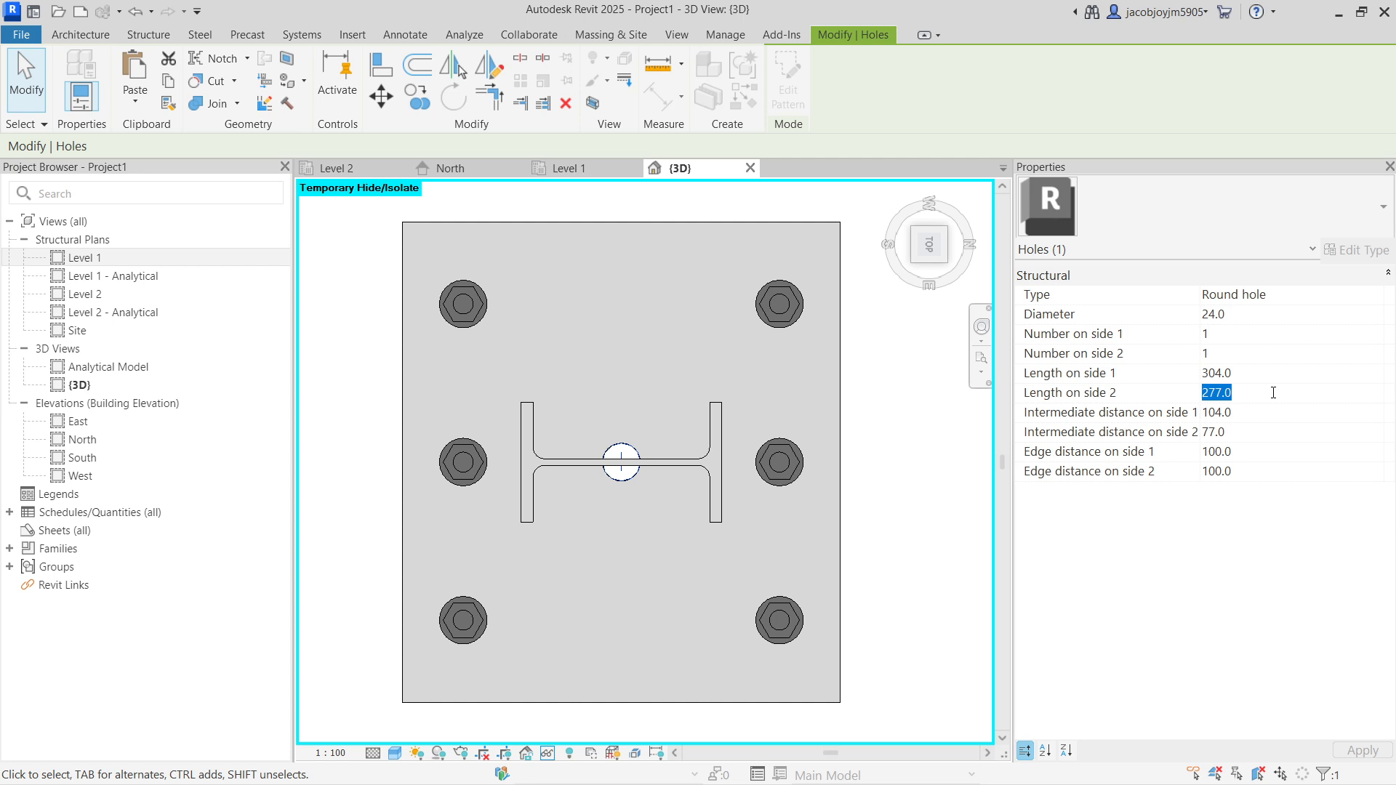
{"action": "type", "text": "100"}
{"action": "key", "text": "Return"}
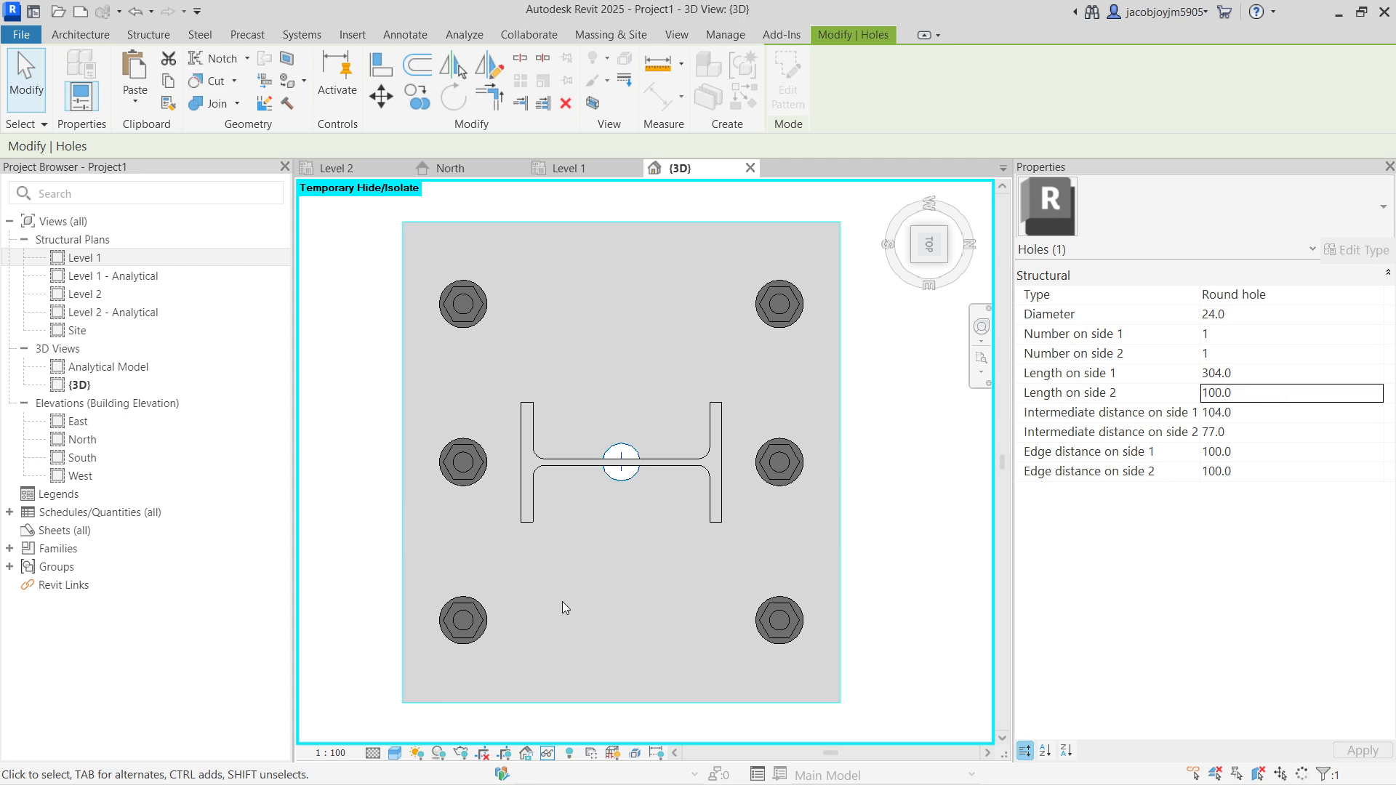
{"action": "left_click", "coordinate": [1251, 373]}
{"action": "type", "text": "1"}
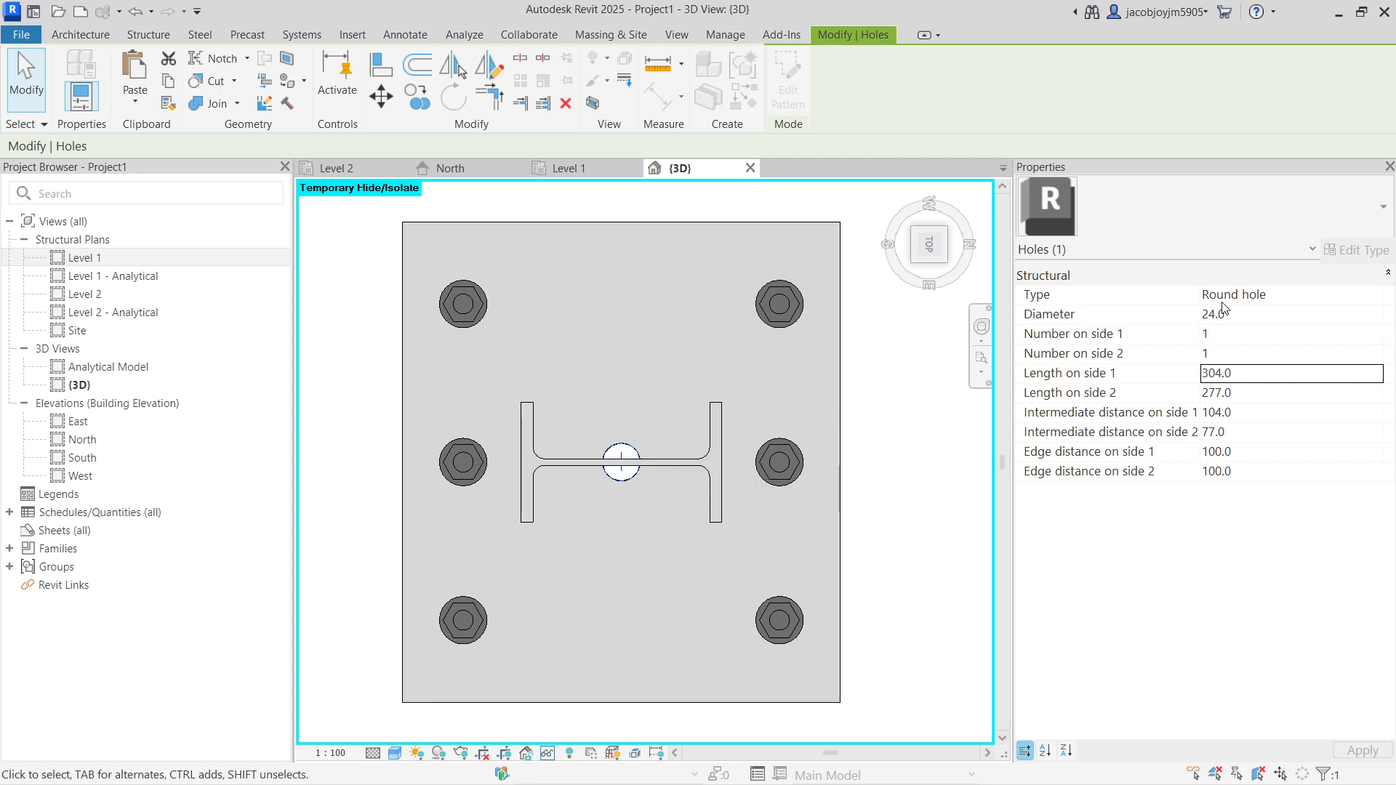
Review the available hole types for the pattern and keep Round hole
{"action": "left_click", "coordinate": [1320, 296]}
{"action": "left_click", "coordinate": [1377, 302]}
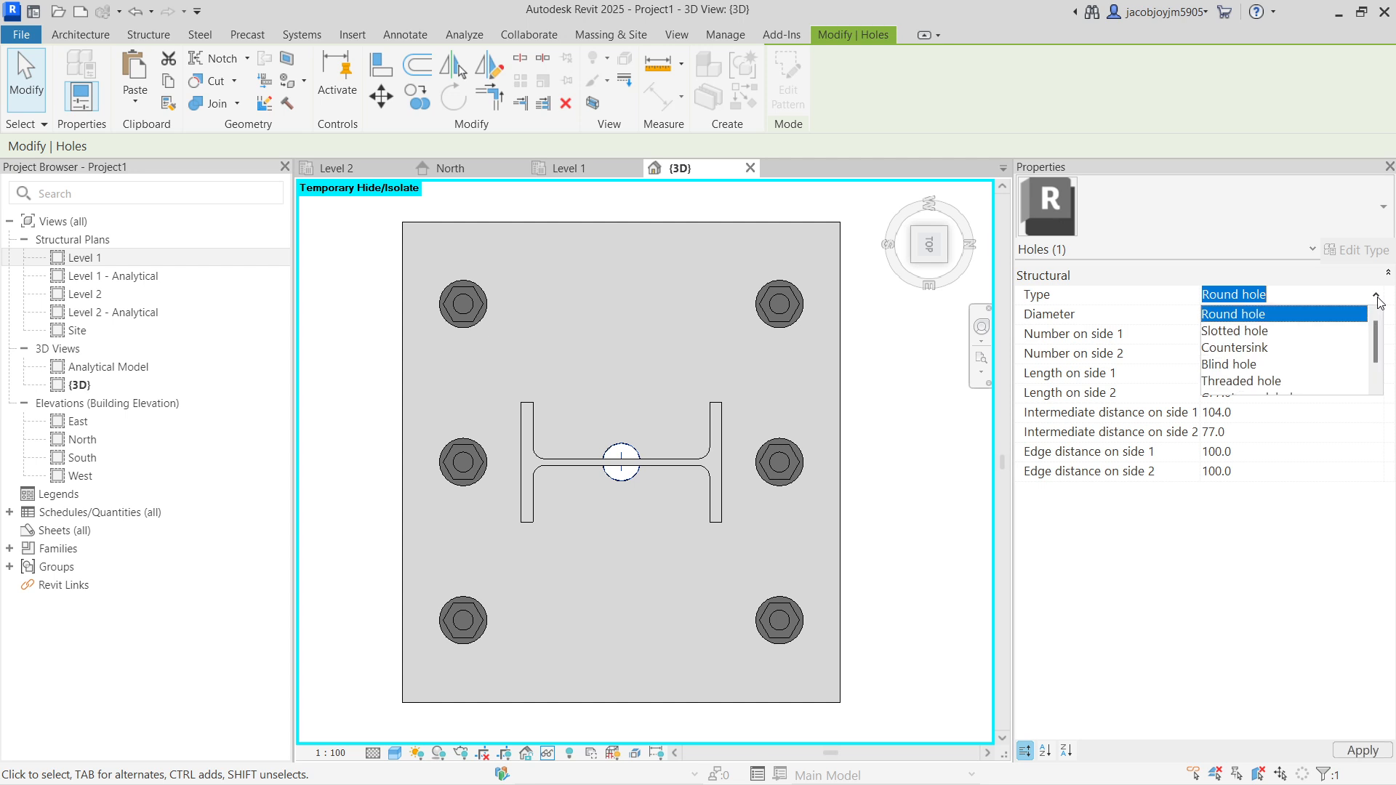
{"action": "left_click", "coordinate": [1345, 315]}
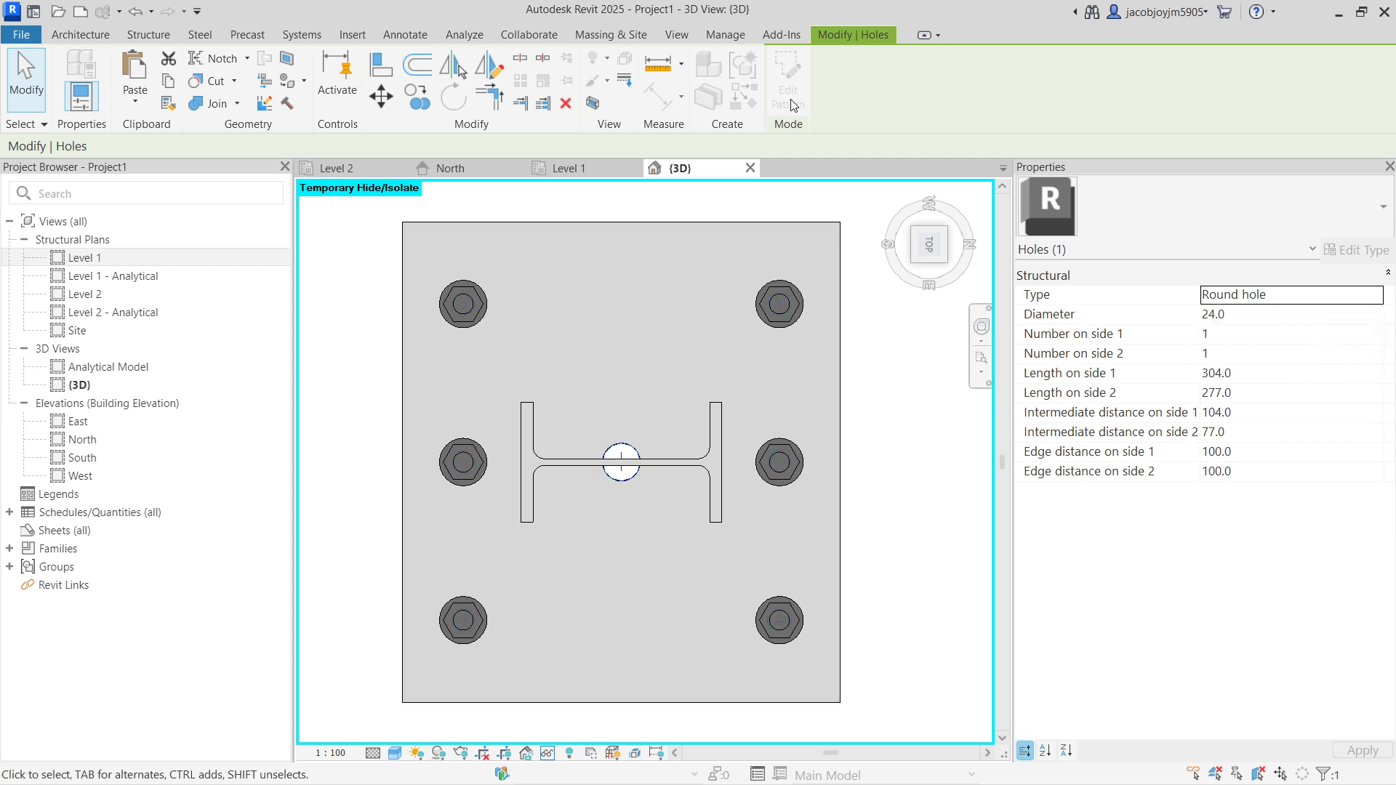
Try shortening the base plate to about 115 mm by moving its lower boundary edge inward, and undo the change
{"action": "key", "text": "Escape"}
{"action": "left_click", "coordinate": [627, 451]}
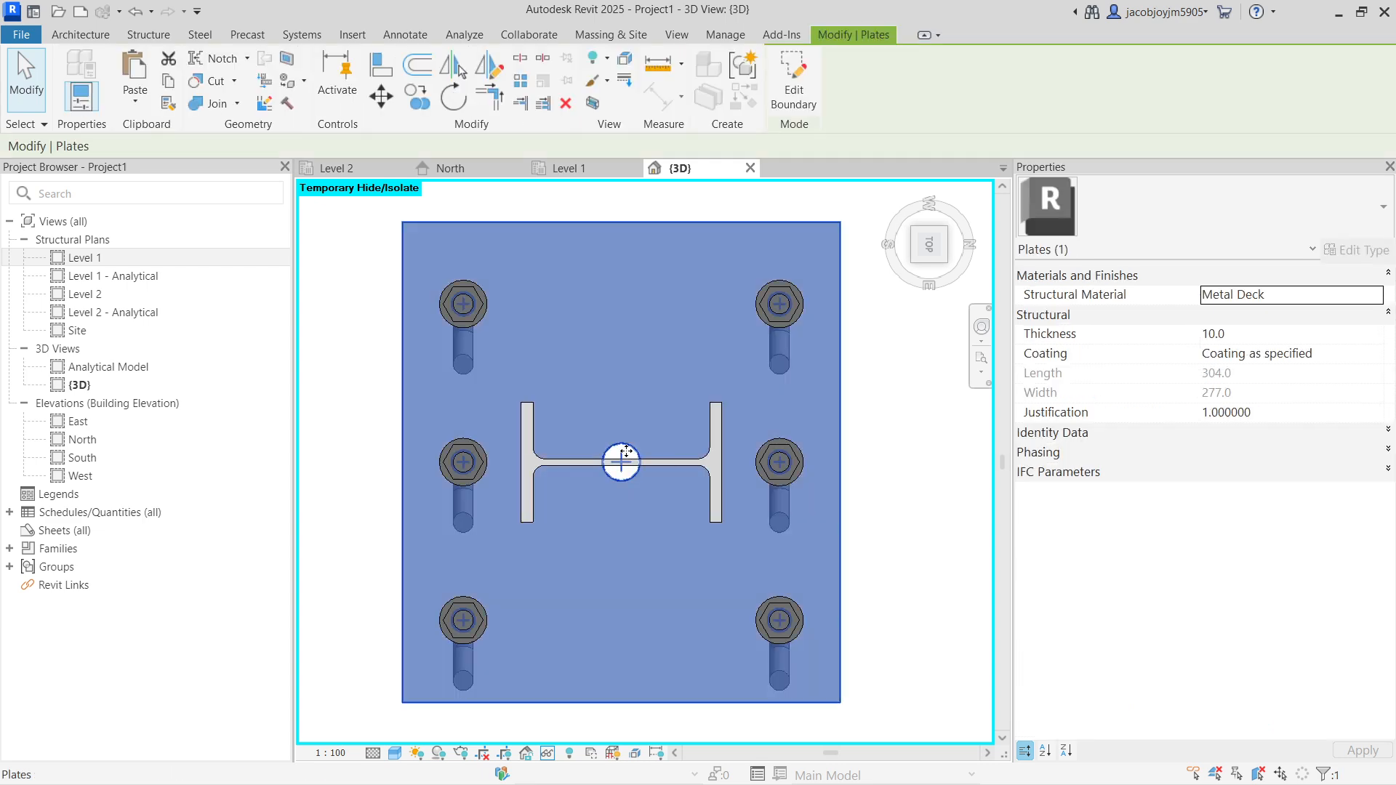
{"action": "key", "text": "Escape"}
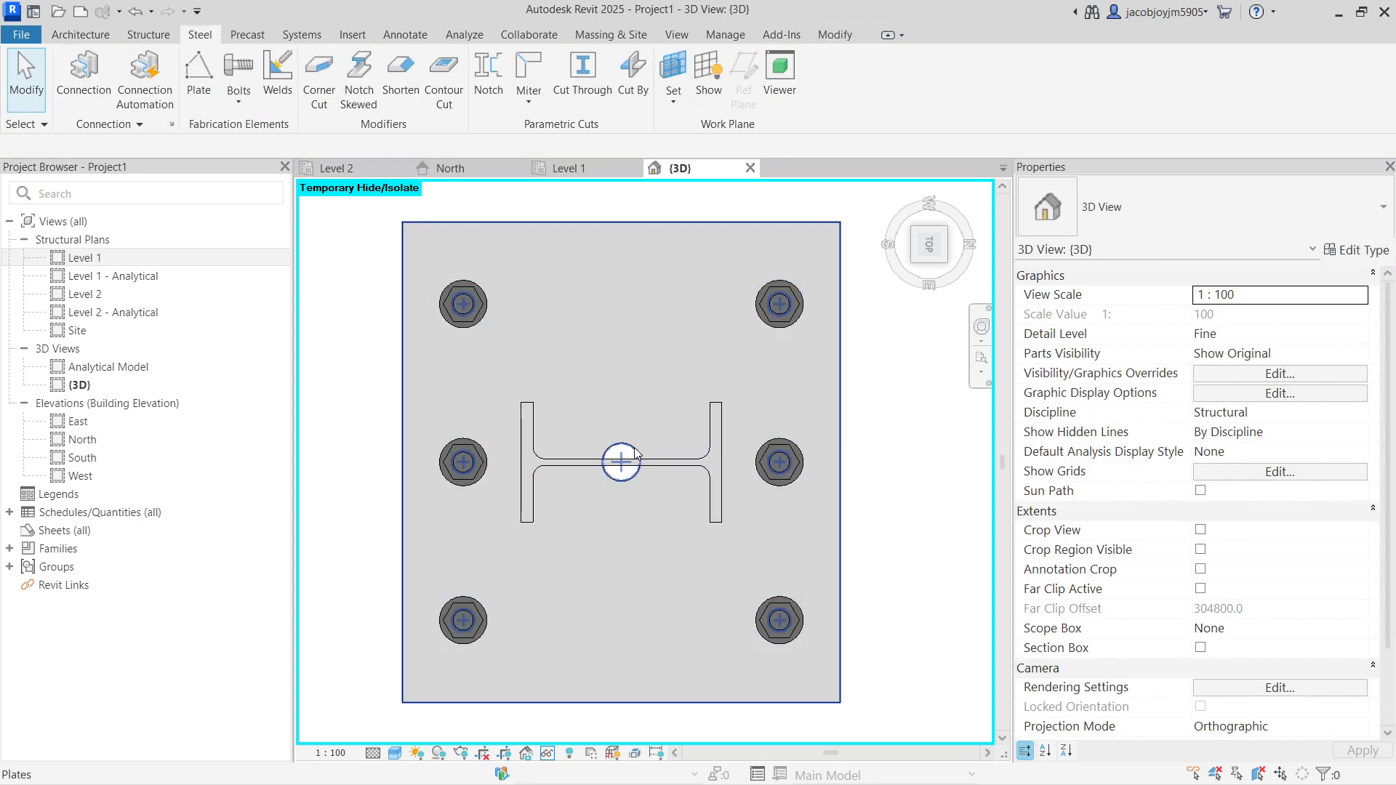
{"action": "double_click", "coordinate": [634, 453]}
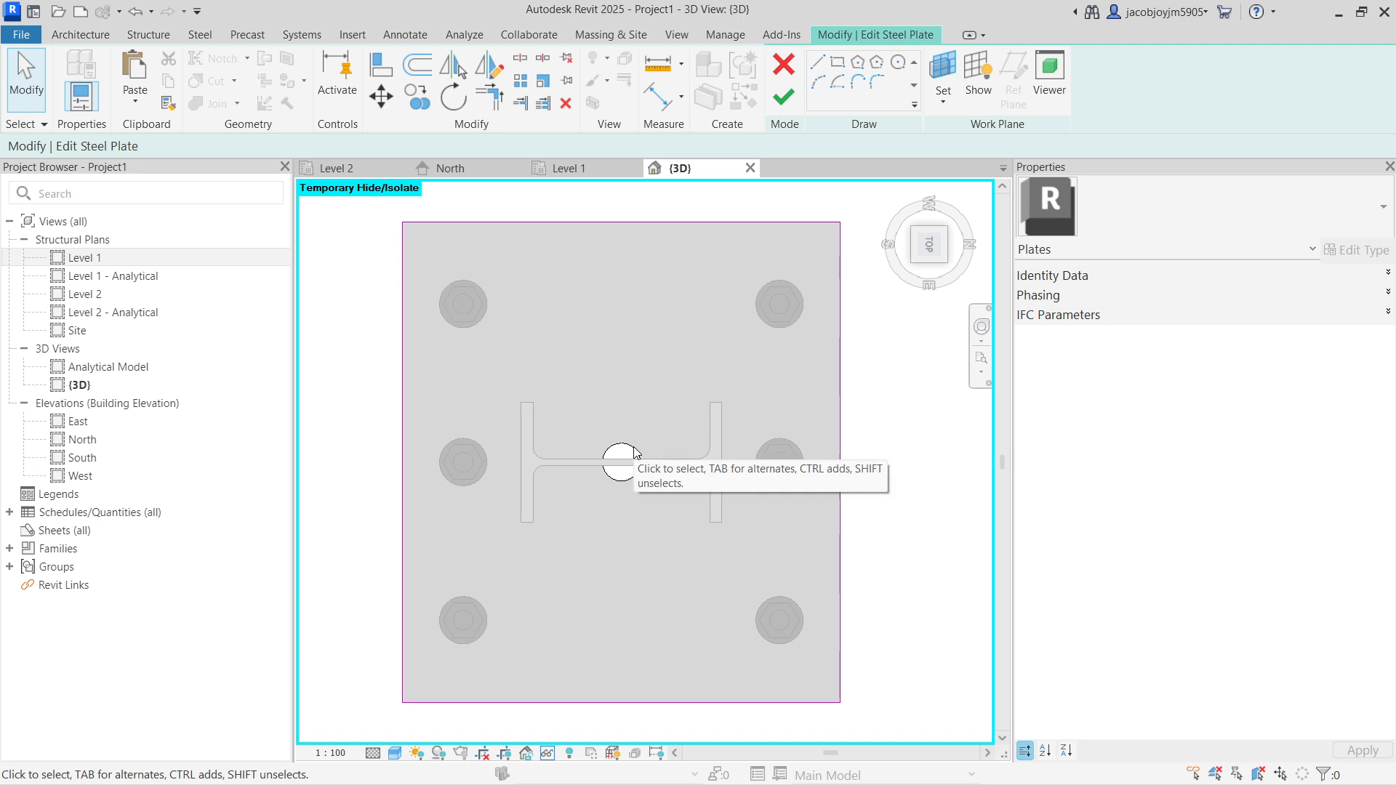
{"action": "left_click", "coordinate": [653, 605]}
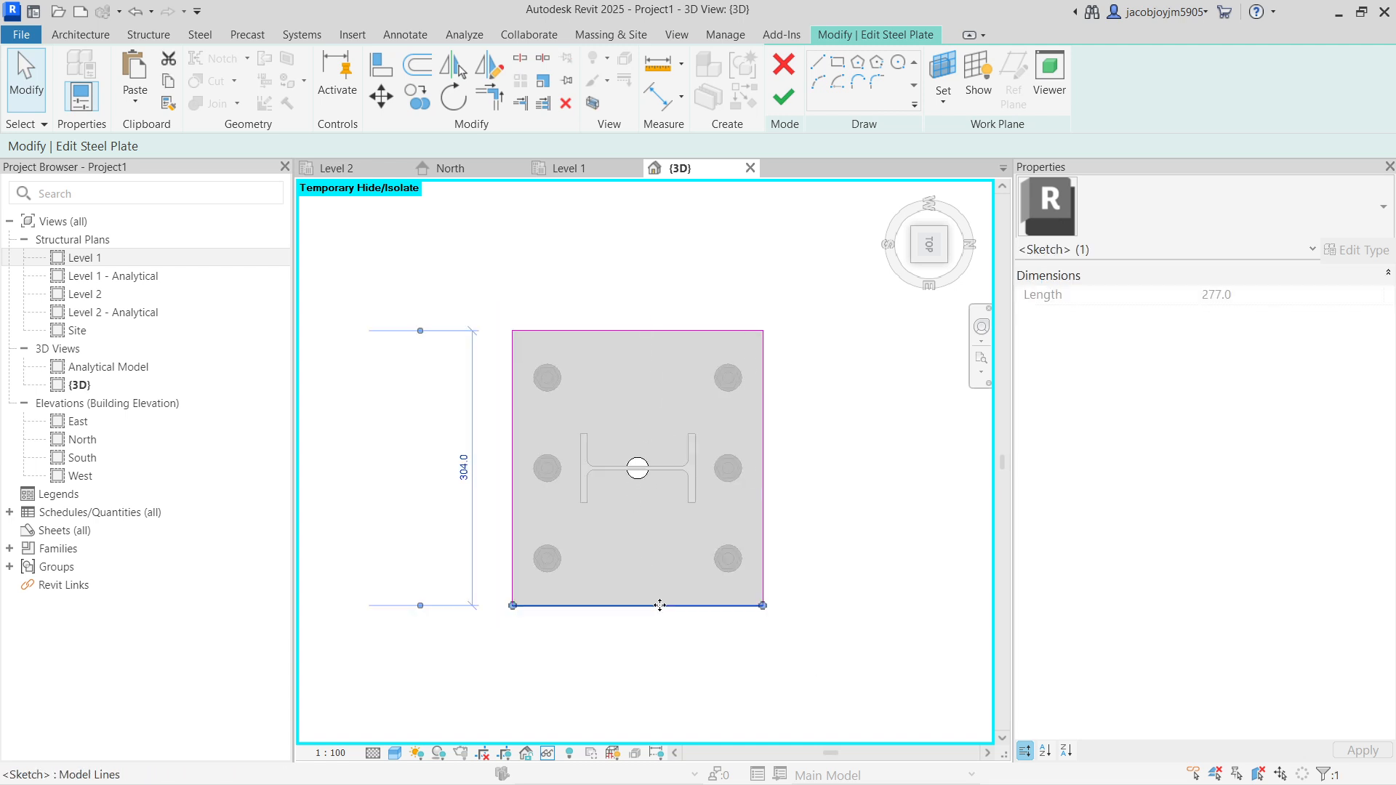
{"action": "left_click_drag", "start_coordinate": [664, 607], "coordinate": [669, 437]}
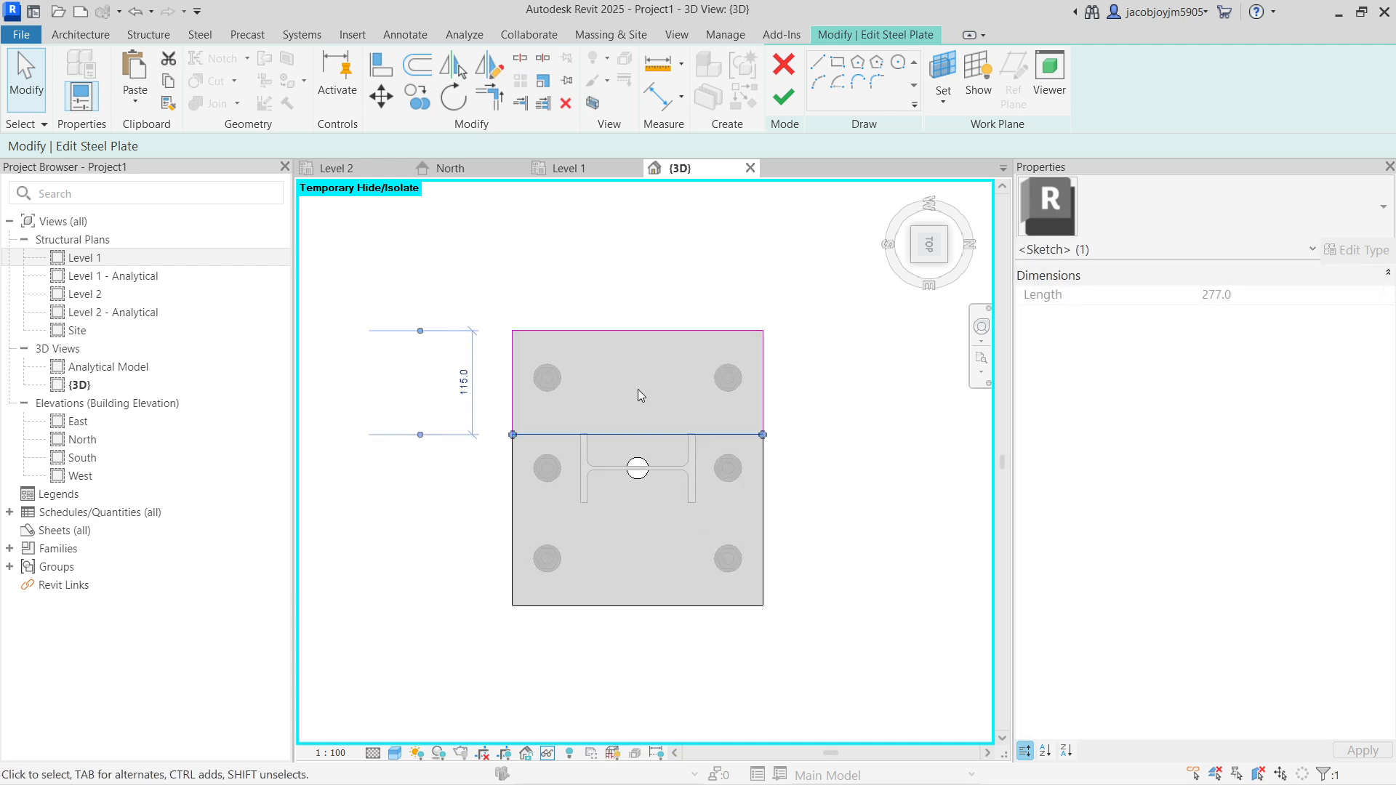
{"action": "left_click", "coordinate": [784, 97]}
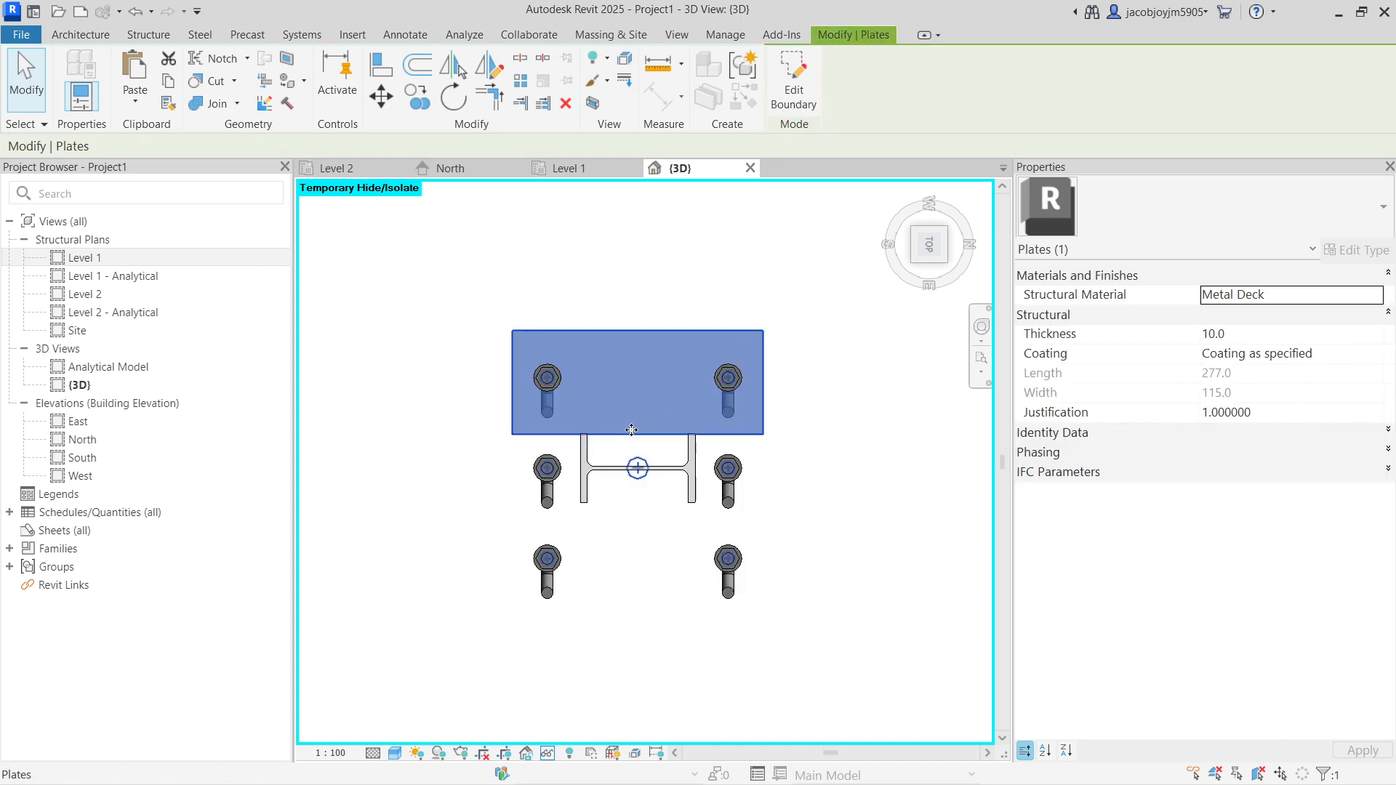
{"action": "double_click", "coordinate": [631, 430]}
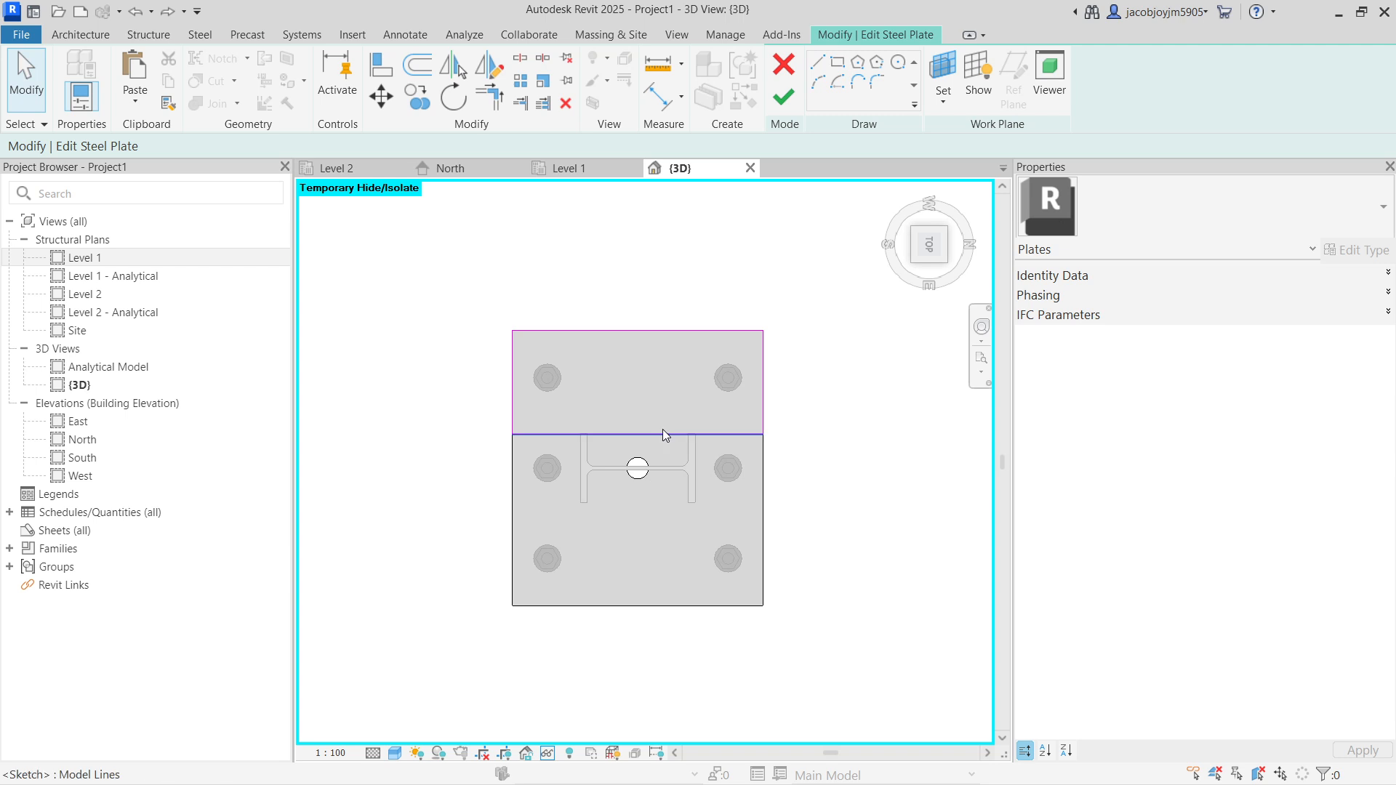
{"action": "left_click", "coordinate": [783, 97]}
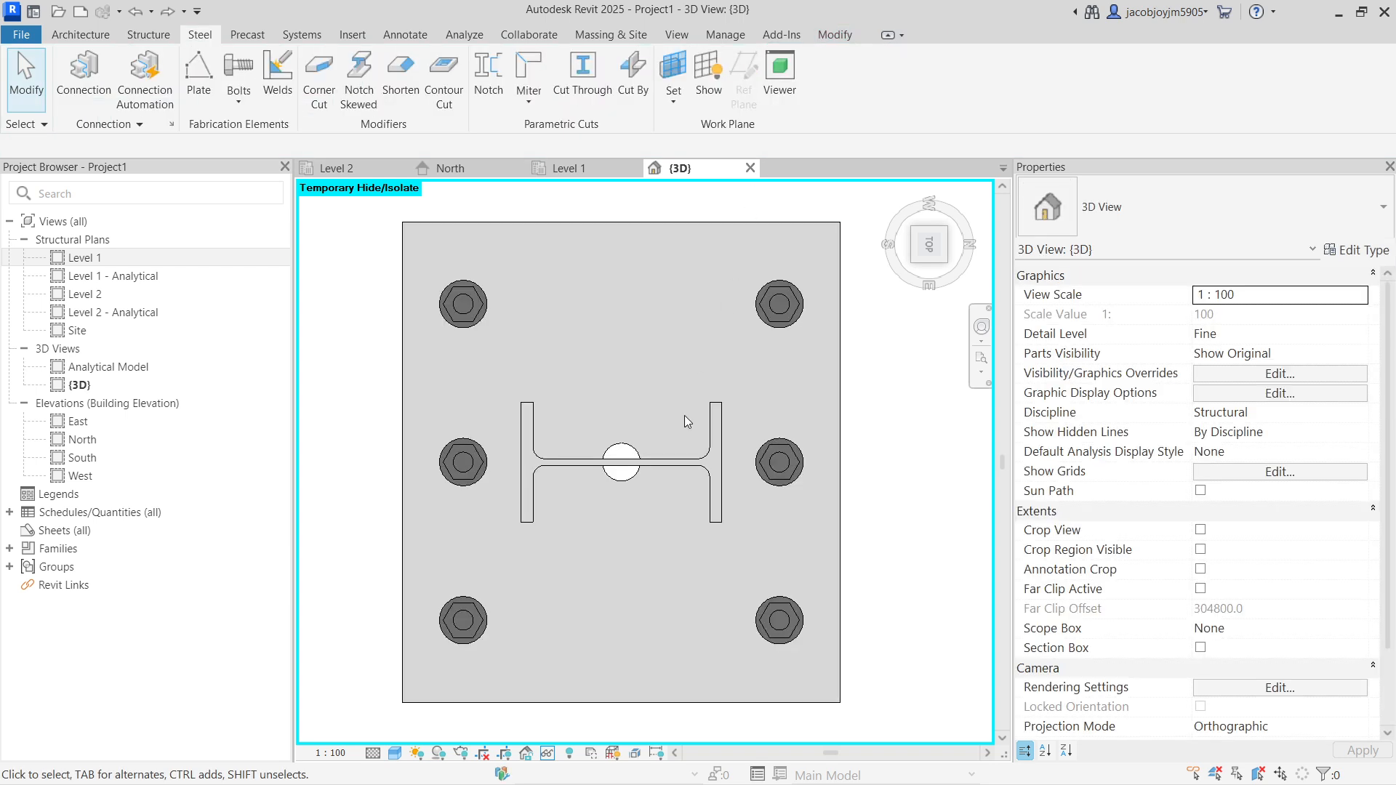
Delete the single hole at the centre of the base plate
{"action": "left_click", "coordinate": [633, 458]}
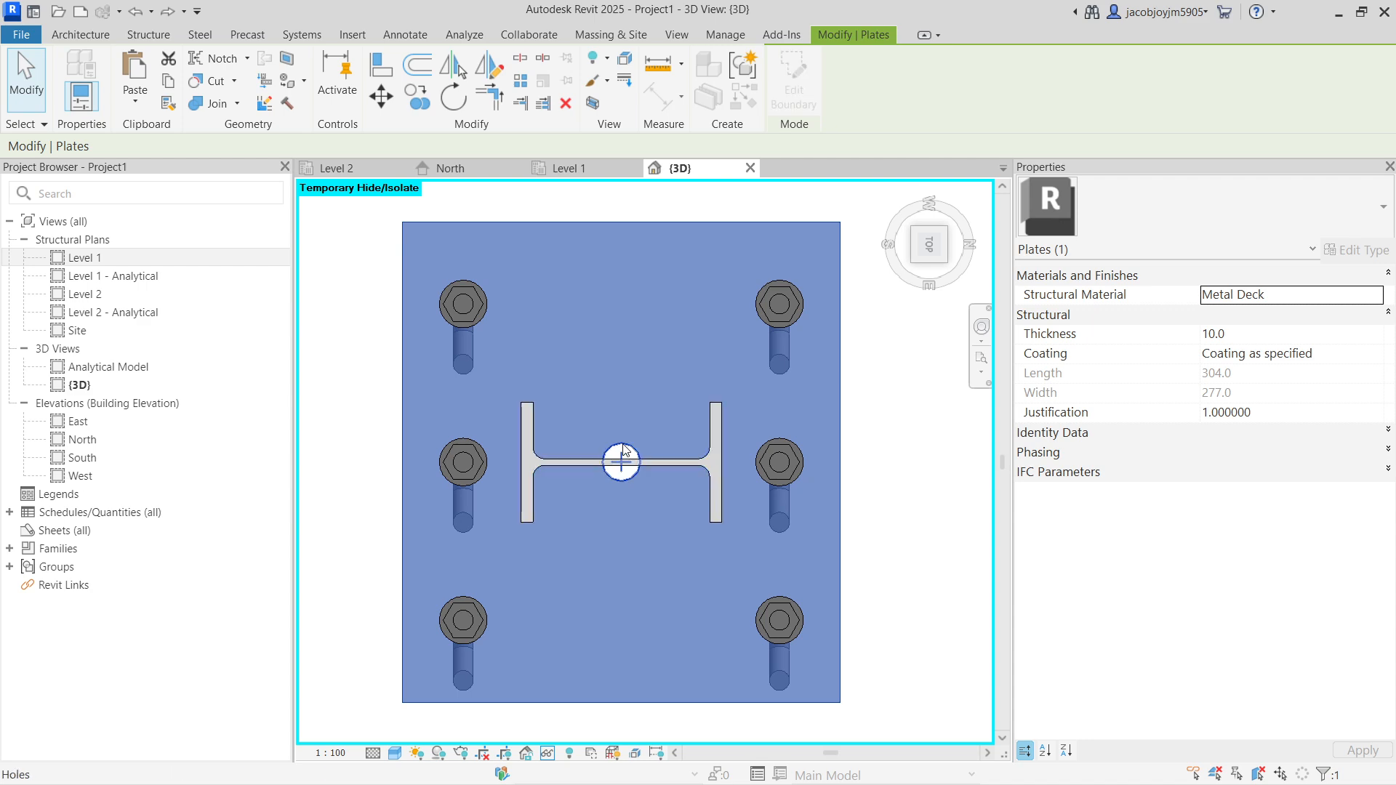
{"action": "left_click", "coordinate": [623, 452]}
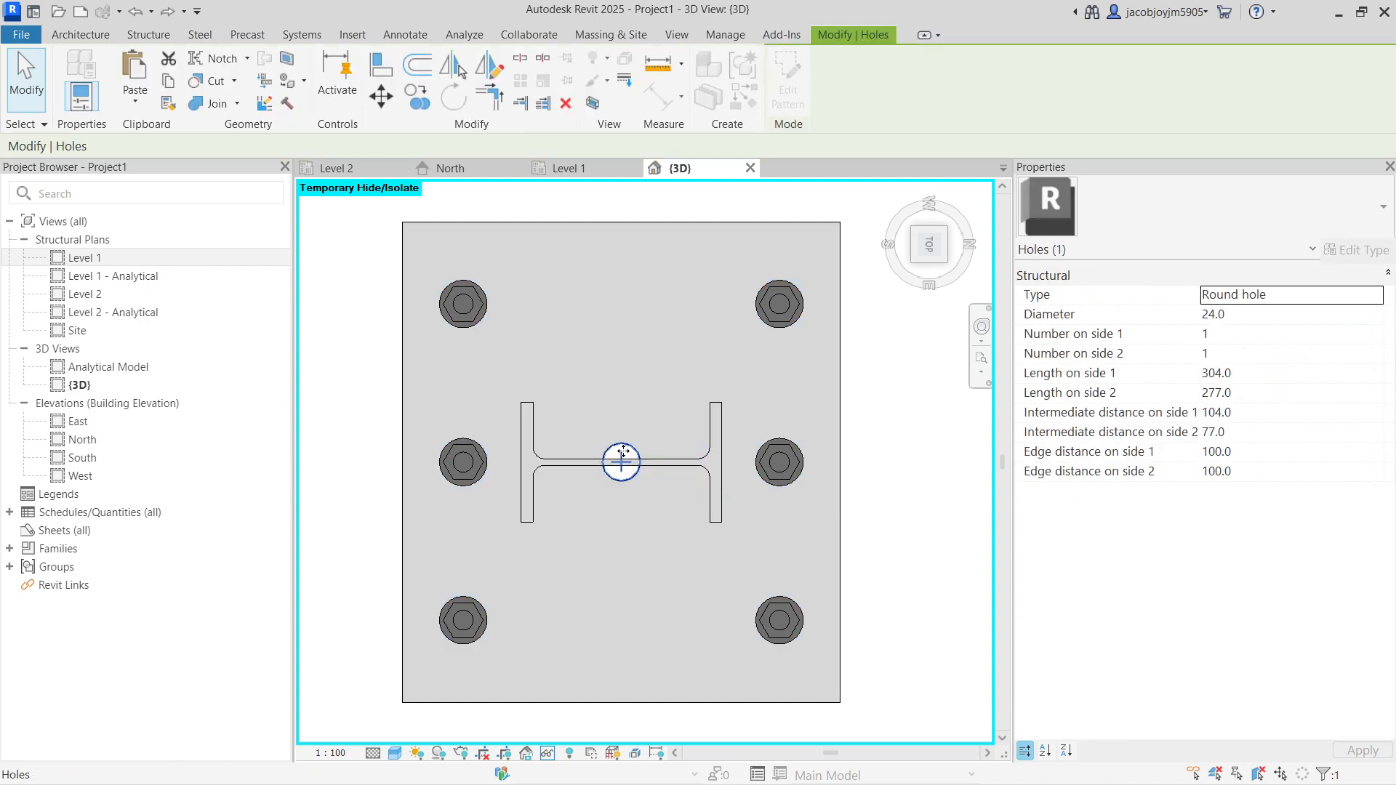
{"action": "left_click_drag", "start_coordinate": [634, 449], "coordinate": [635, 373]}
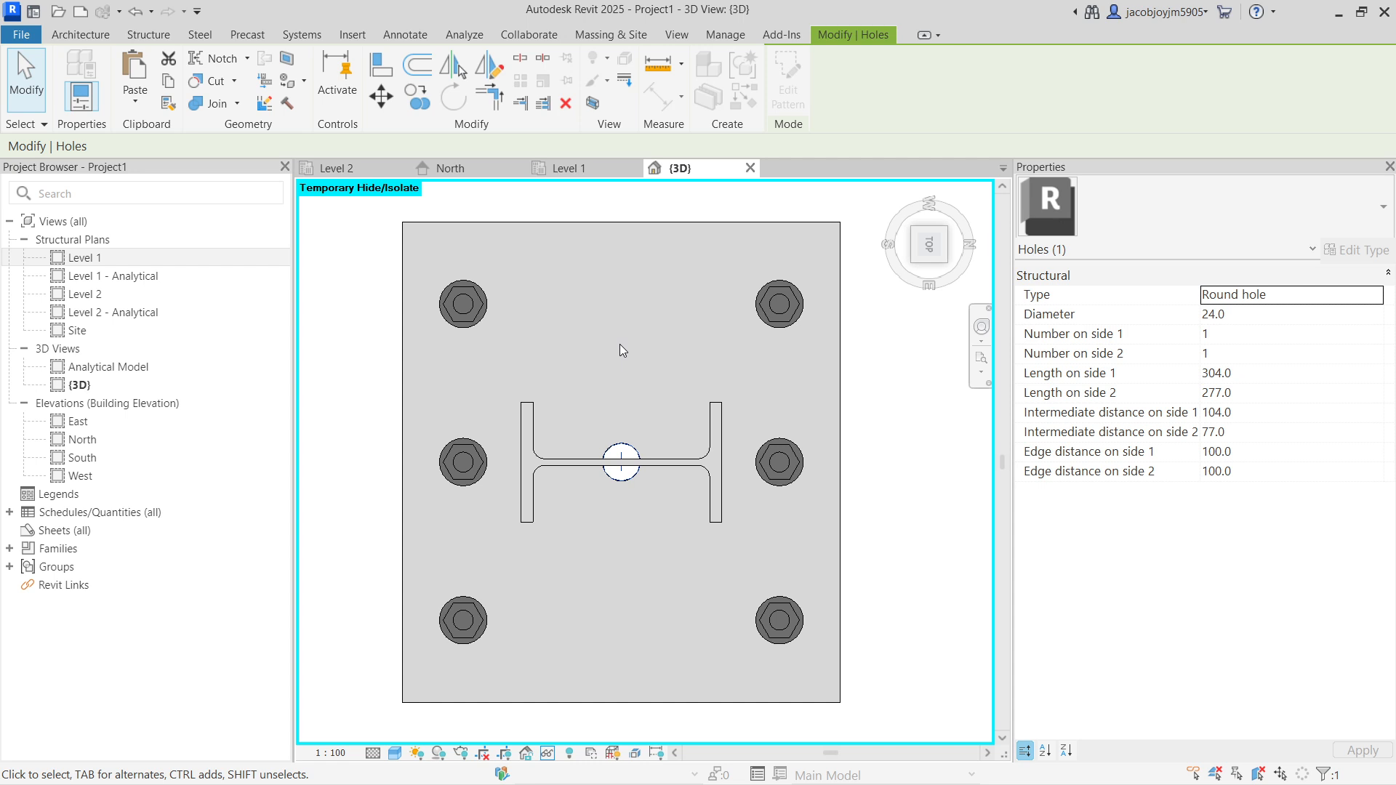
{"action": "key", "text": "Delete"}
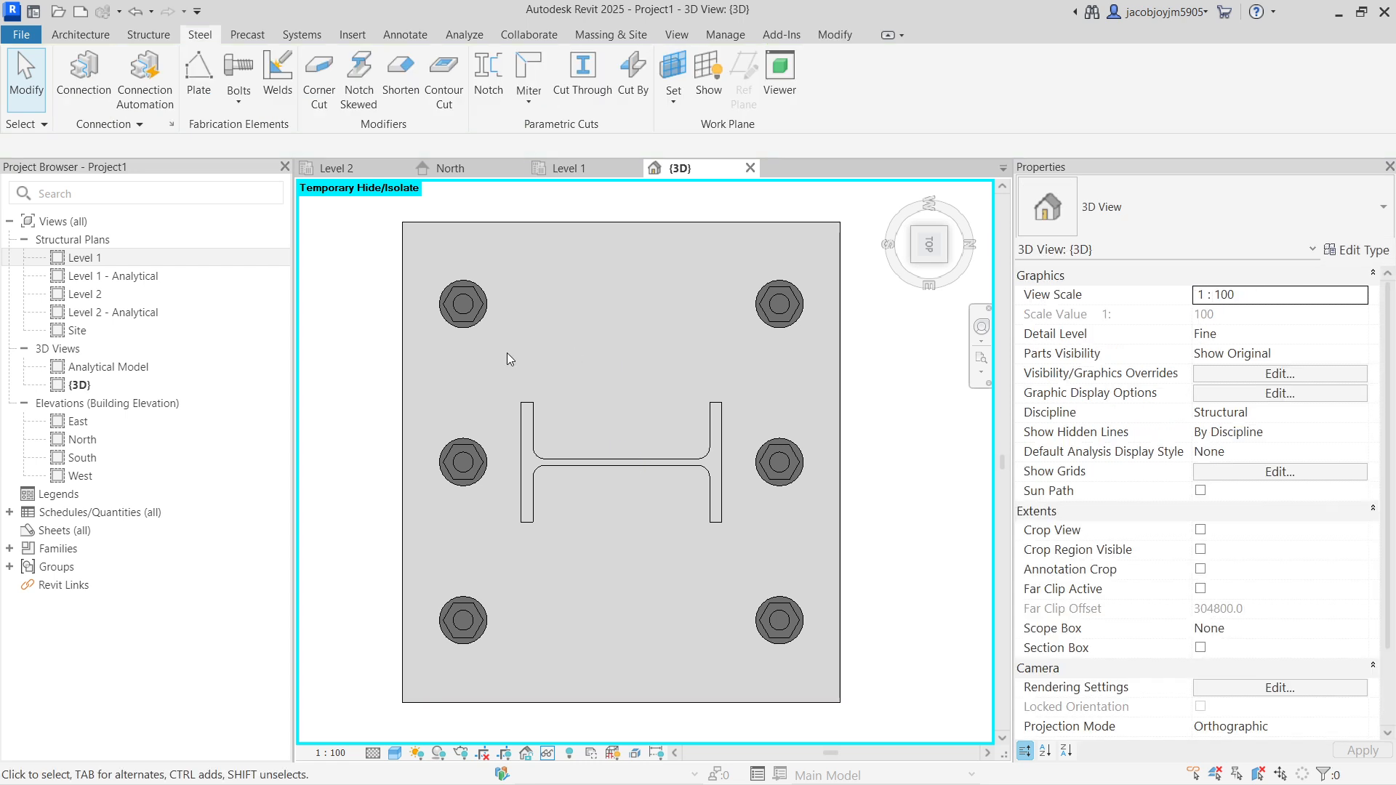
Create a rectangular hole pattern about 85 by 40 mm on the base plate's face, just above the steel column section
{"action": "left_click", "coordinate": [240, 101]}
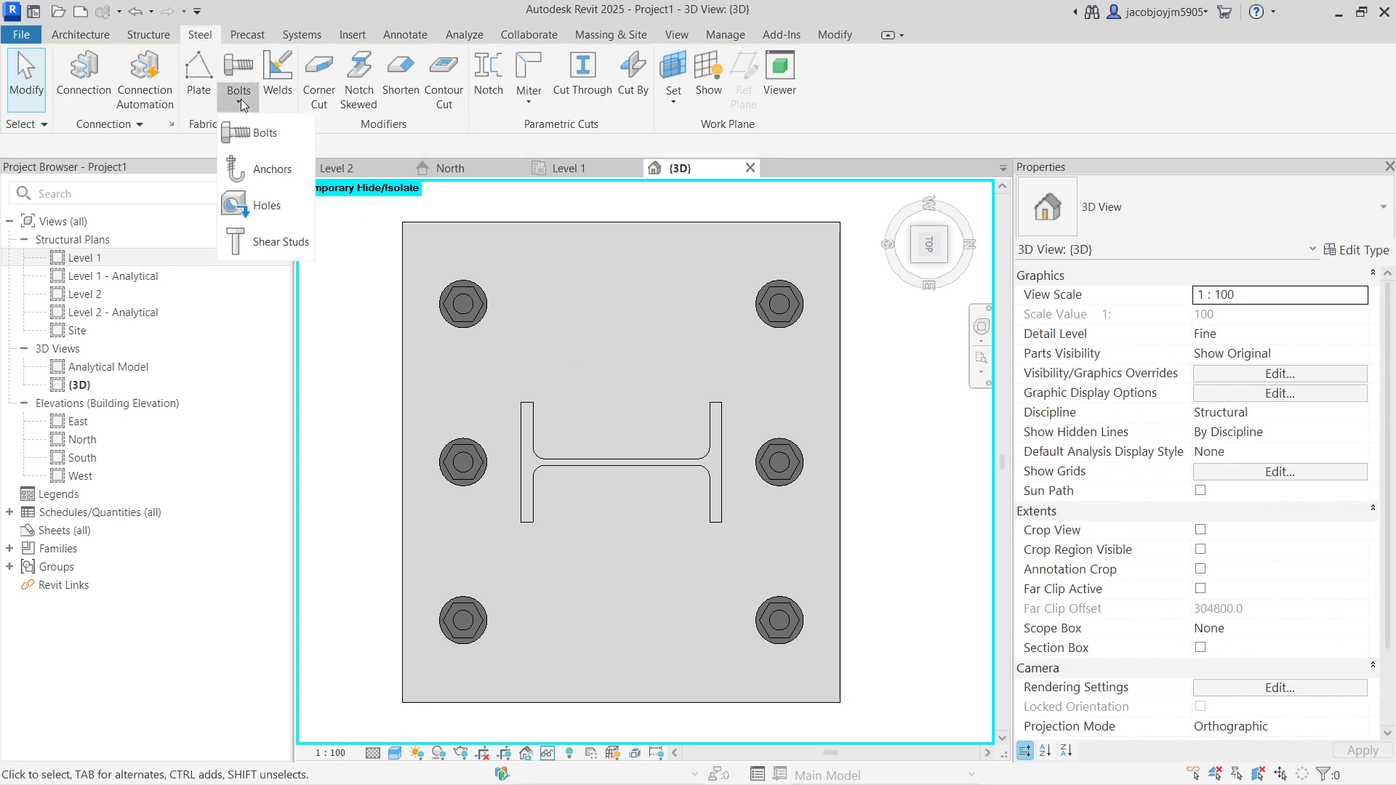
{"action": "left_click", "coordinate": [259, 207]}
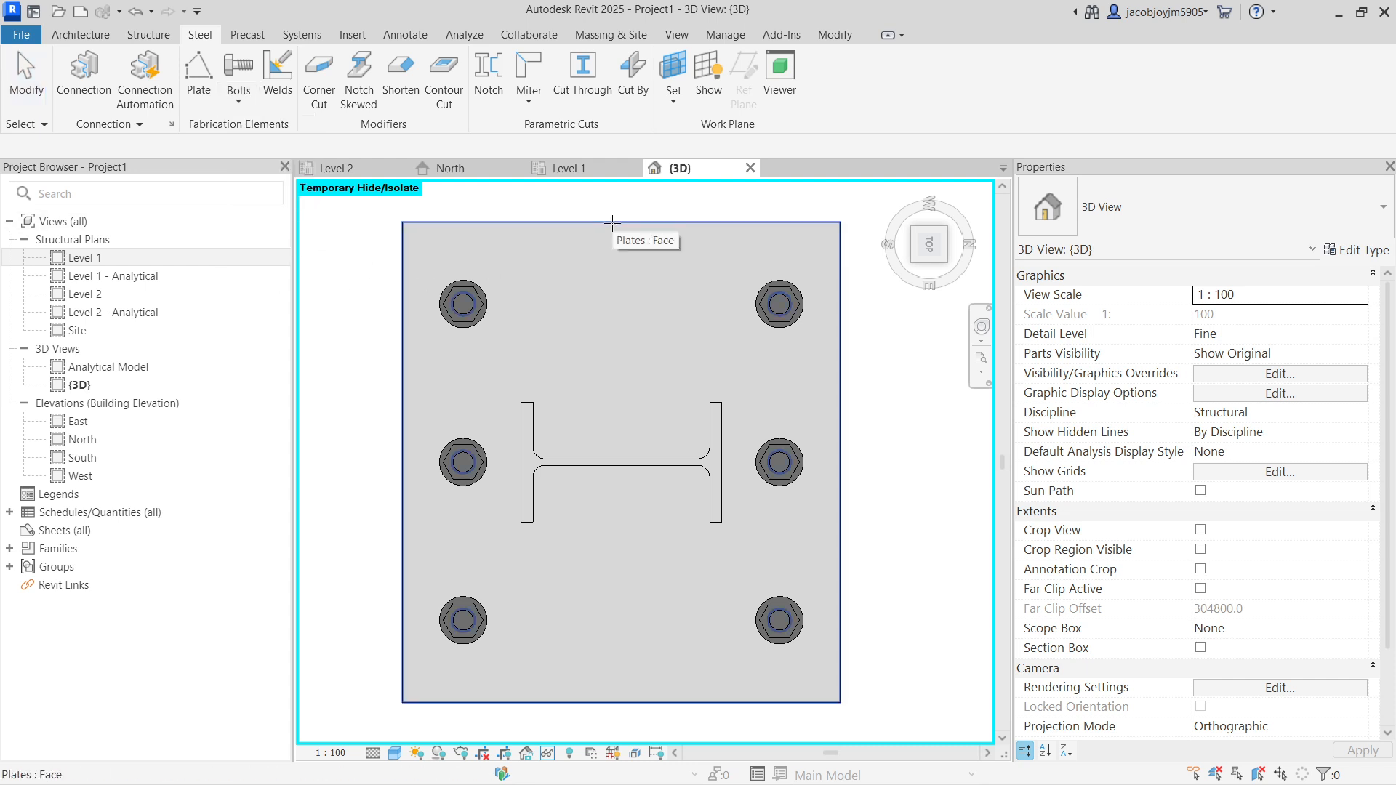
{"action": "left_click", "coordinate": [616, 230]}
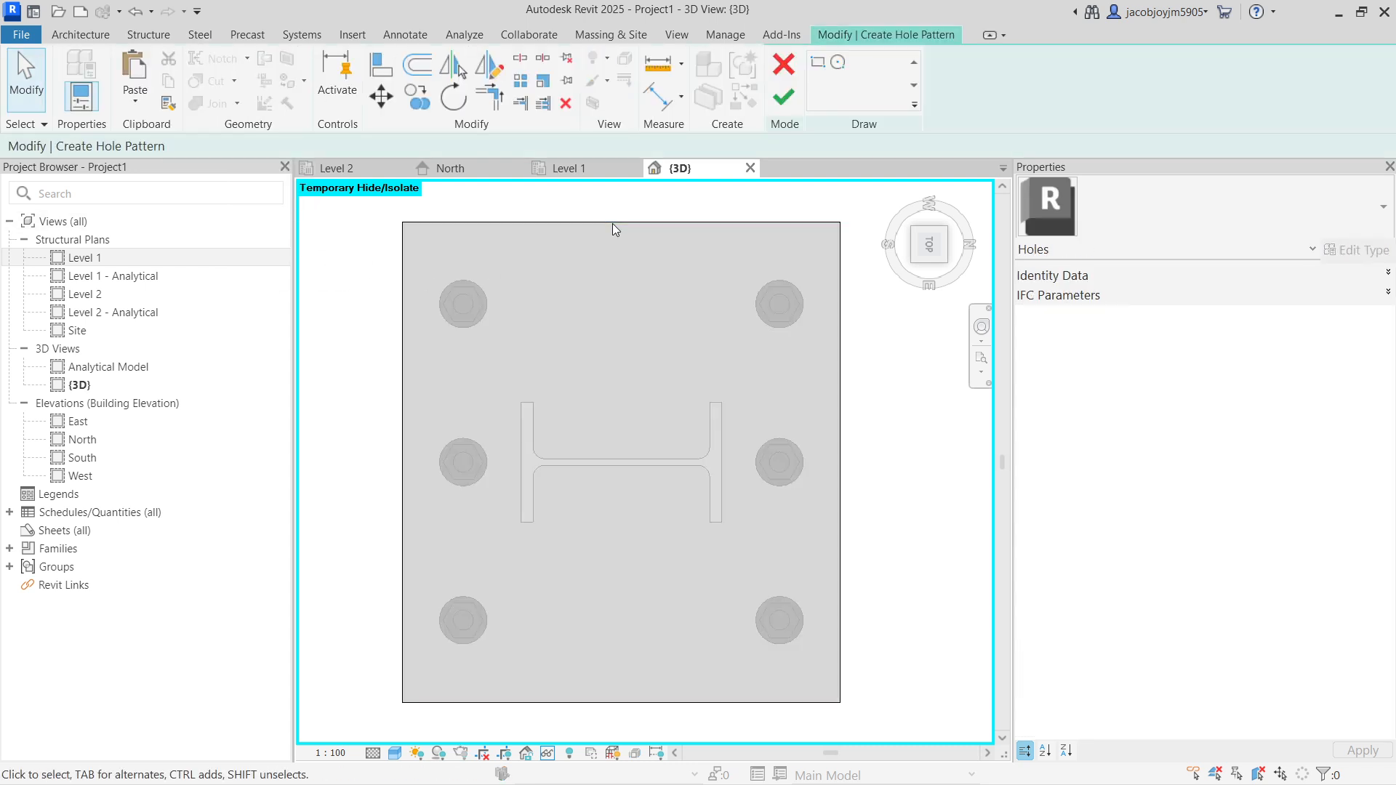
{"action": "left_click", "coordinate": [817, 62]}
{"action": "left_click", "coordinate": [555, 346]}
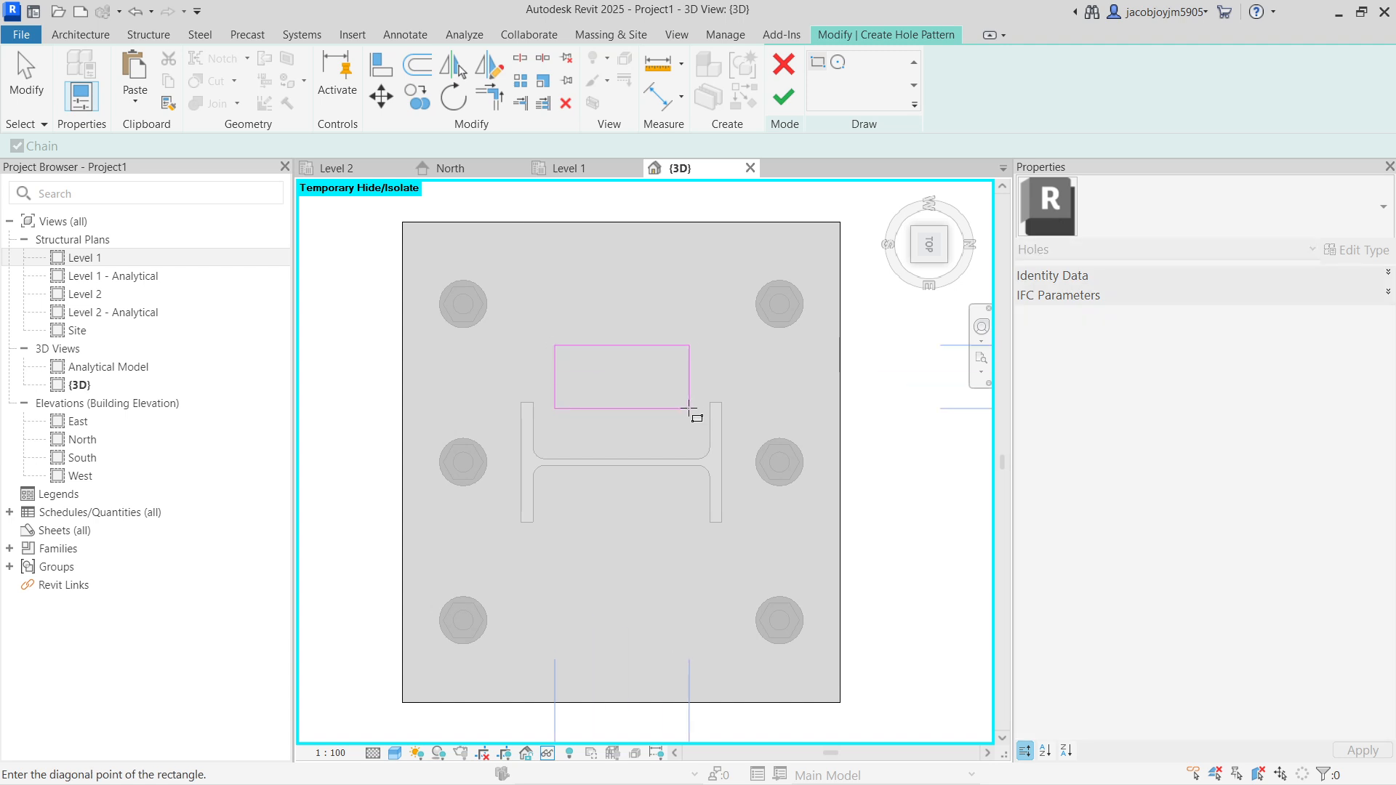
{"action": "left_click", "coordinate": [690, 409]}
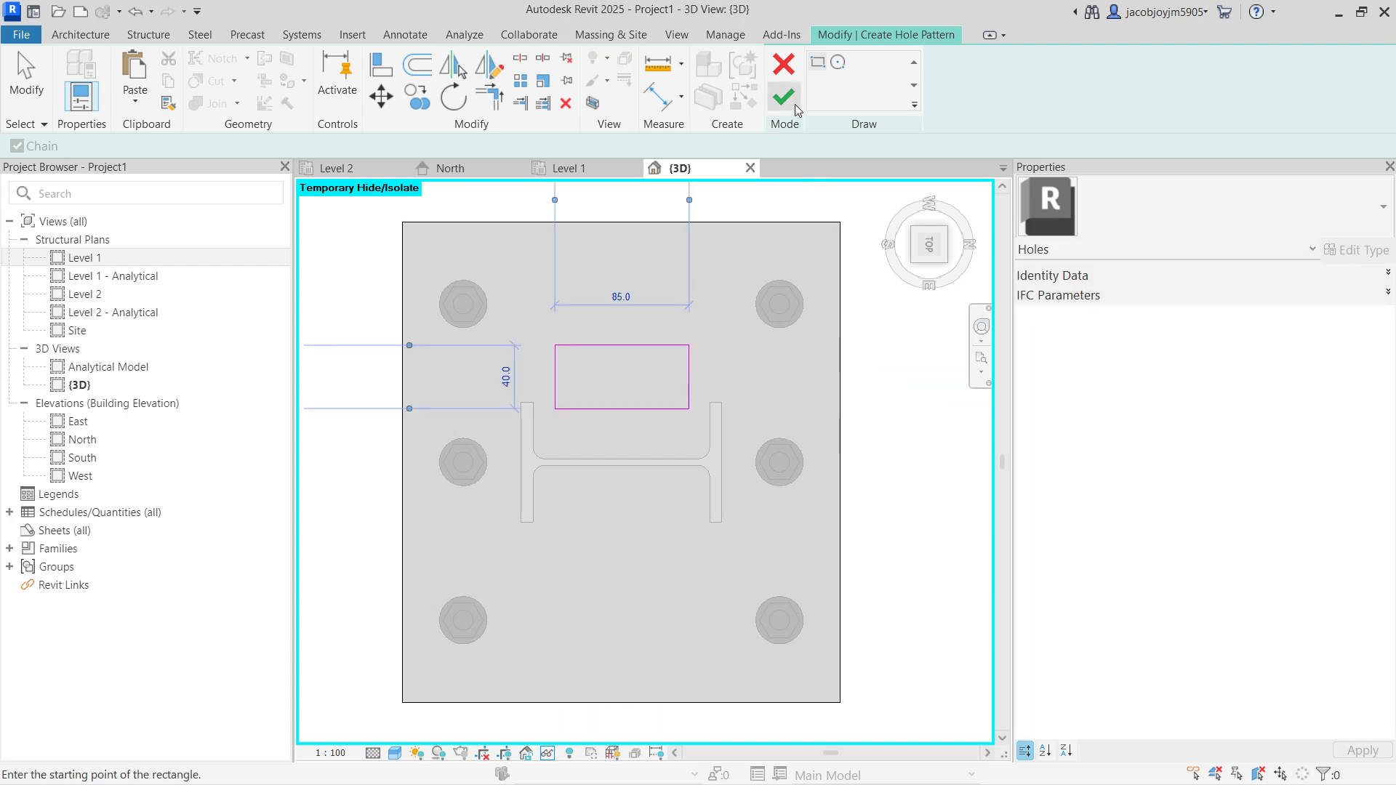
{"action": "left_click", "coordinate": [784, 97]}
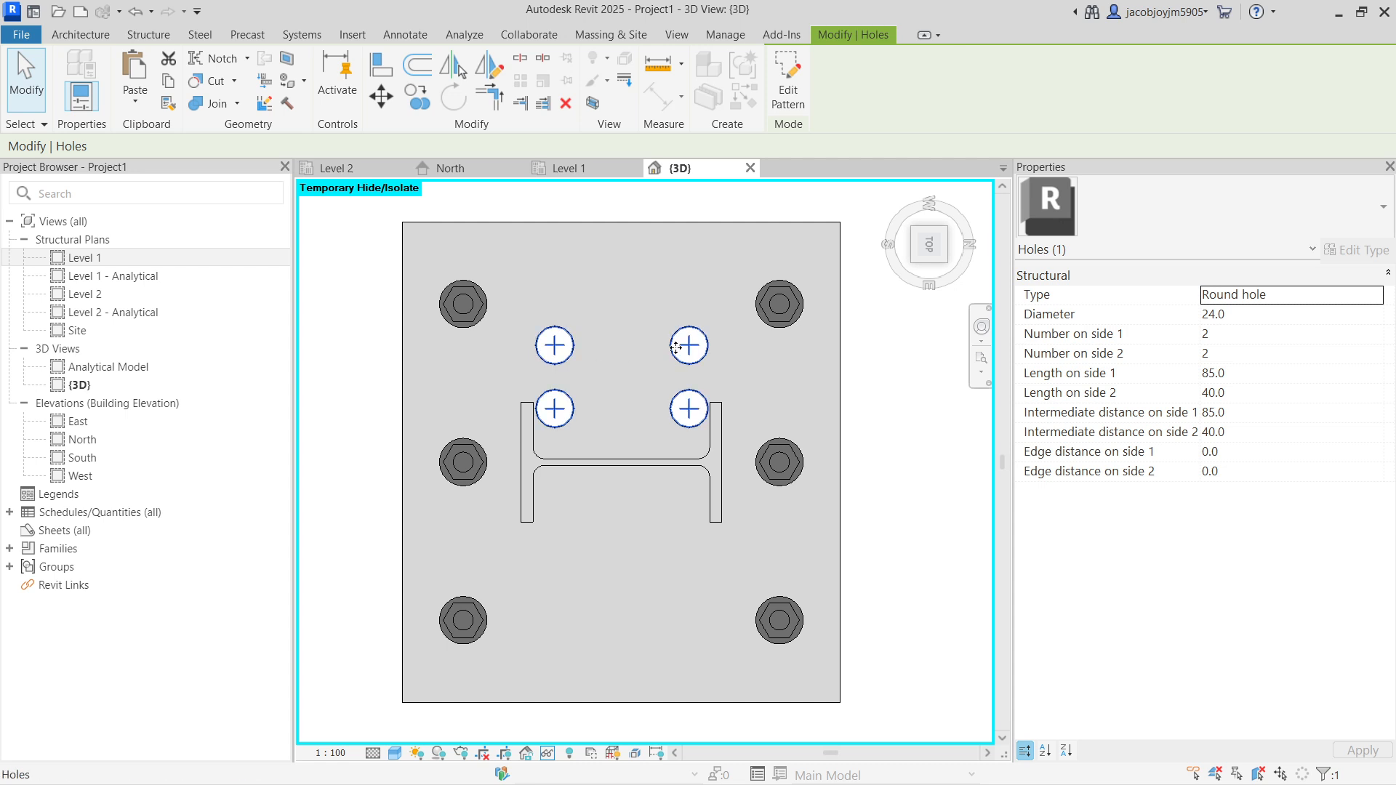
Reduce the new pattern to a single hole by setting the number on side 1 and on side 2 to 1
{"action": "left_click", "coordinate": [1258, 339]}
{"action": "type", "text": "1"}
{"action": "left_click", "coordinate": [1259, 352]}
{"action": "type", "text": "1"}
{"action": "key", "text": "Return"}
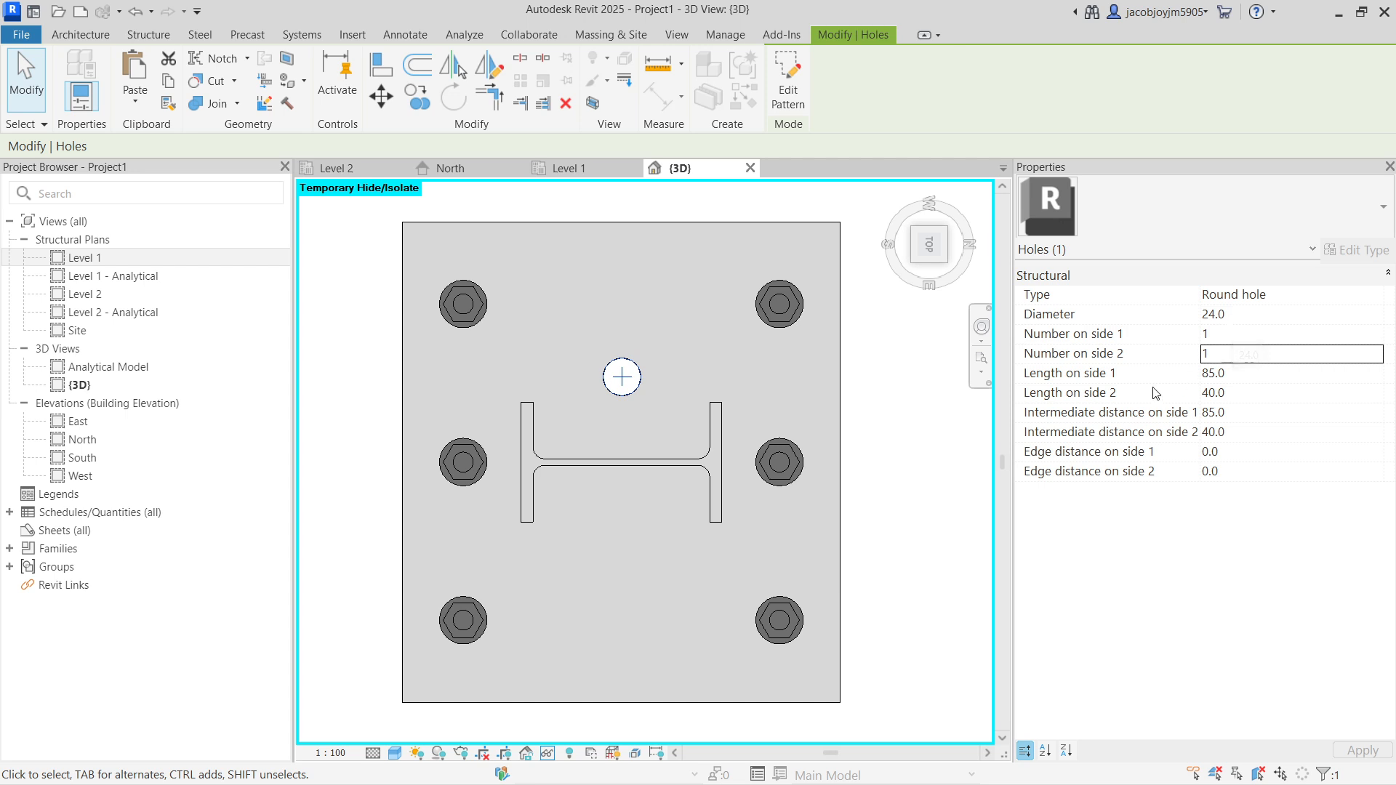
{"action": "mouse_move", "coordinate": [1157, 394]}
Deselect the hole and reset the temporary hide/isolate to restore the whole model
{"action": "left_click", "coordinate": [213, 35]}
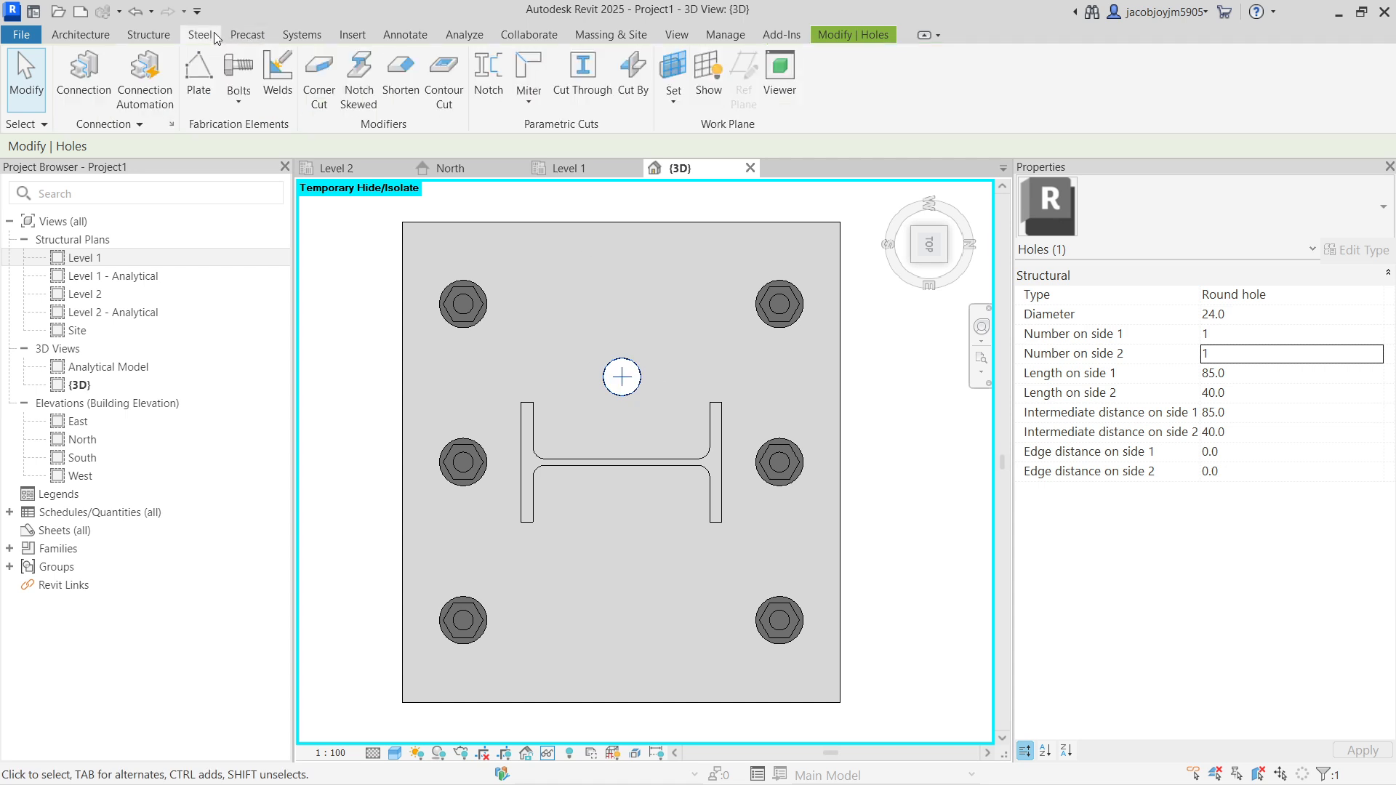
{"action": "left_click", "coordinate": [240, 103]}
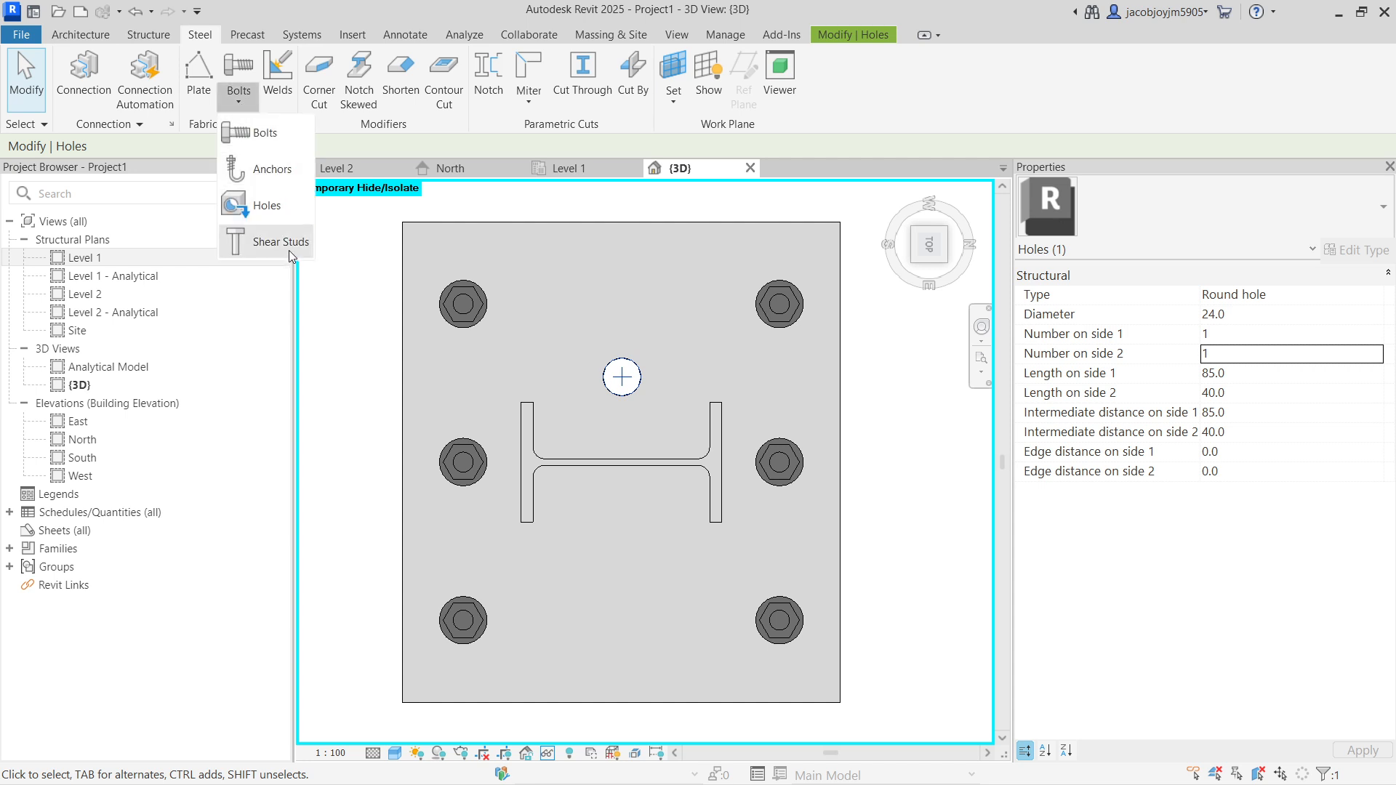
{"action": "left_click", "coordinate": [429, 327]}
{"action": "scroll", "coordinate": [661, 427], "scroll_direction": "down", "scroll_amount": 8}
{"action": "middle_click_drag", "start_coordinate": [662, 471], "coordinate": [728, 317], "text": "shift"}
{"action": "key", "text": "h"}
{"action": "key", "text": "r"}
{"action": "middle_click", "coordinate": [728, 317]}
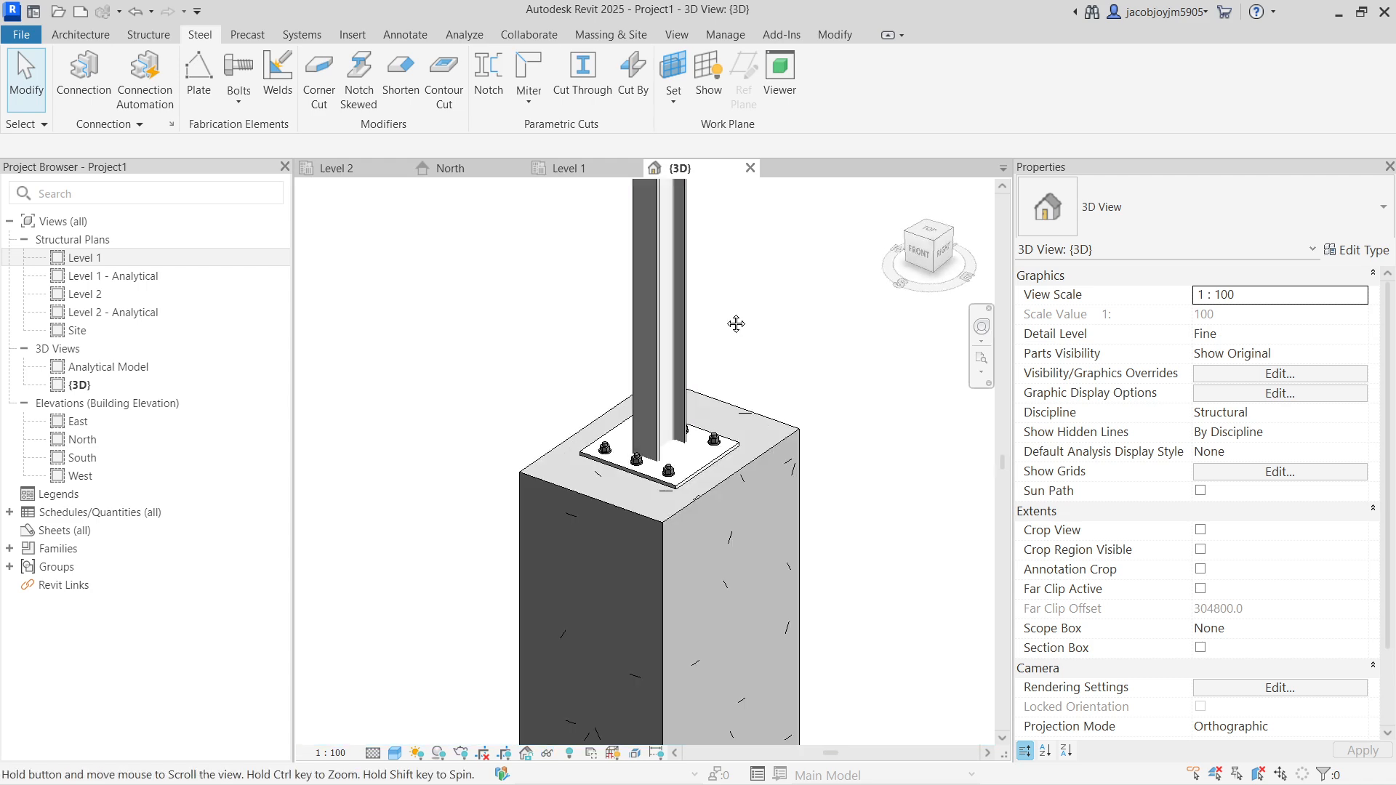
{"action": "middle_click", "coordinate": [728, 318]}
{"action": "scroll", "coordinate": [627, 474], "scroll_direction": "up", "scroll_amount": 2}
{"action": "scroll", "coordinate": [627, 473], "scroll_direction": "up", "scroll_amount": 5}
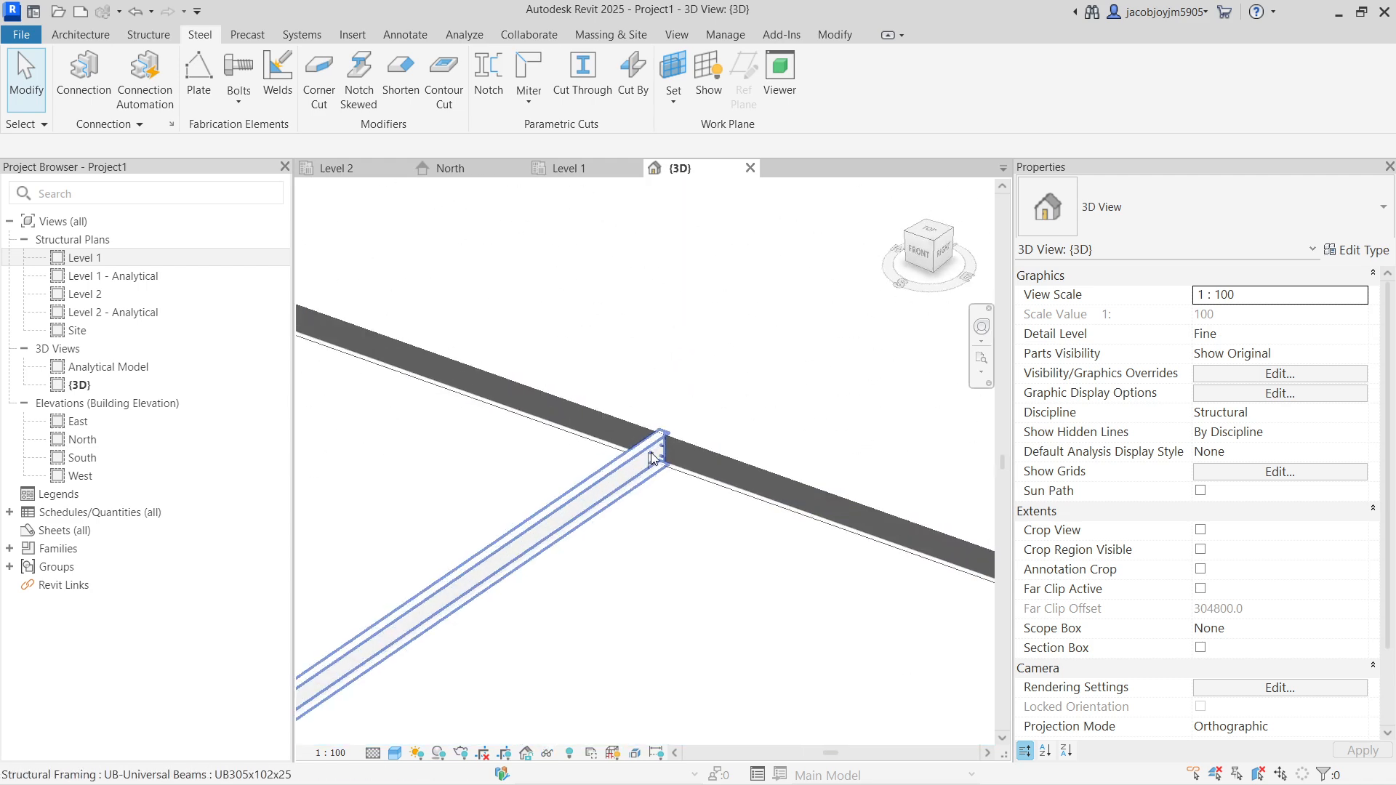
{"action": "left_click", "coordinate": [647, 454]}
{"action": "middle_click_drag", "start_coordinate": [646, 454], "coordinate": [630, 343], "text": "shift"}
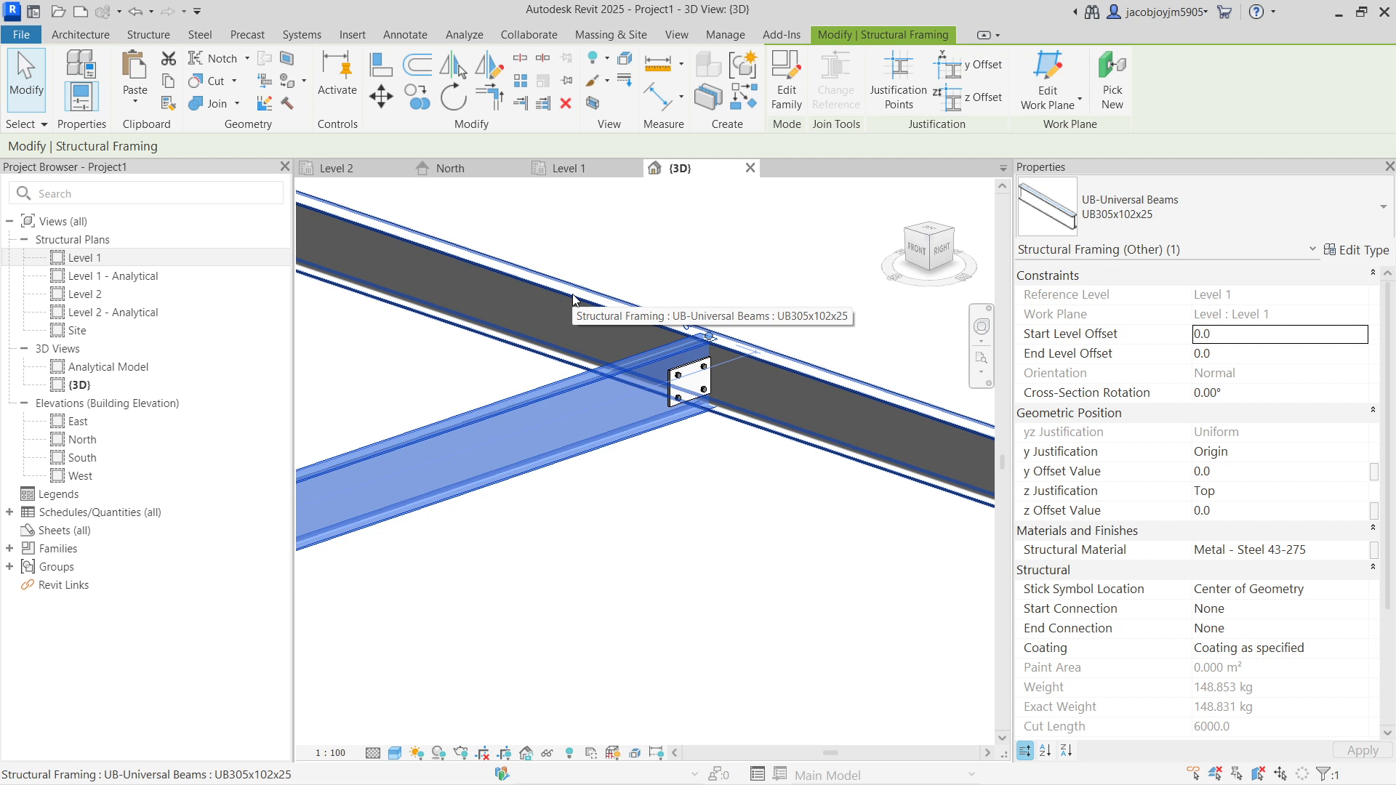
{"action": "key", "text": "Escape"}
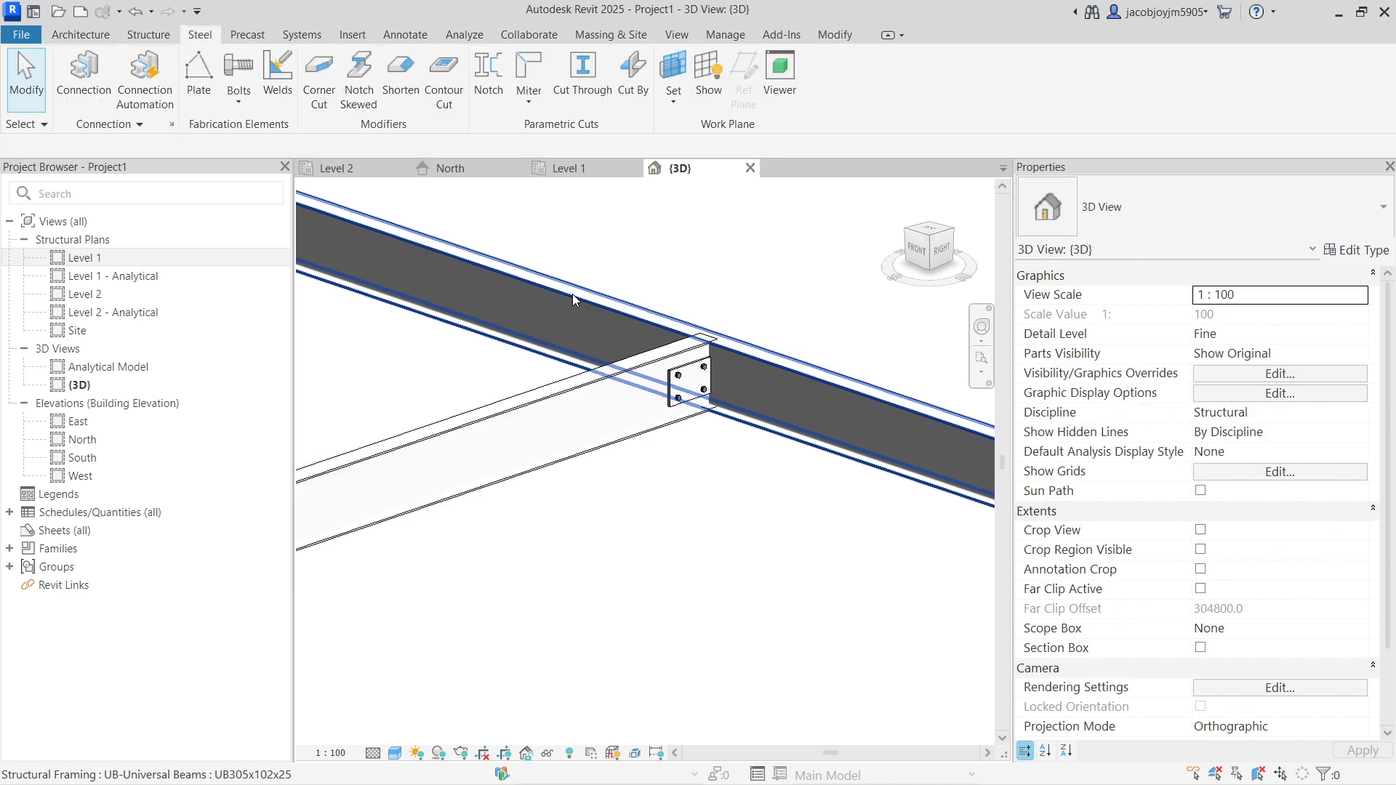
Create a rectangular shear stud pattern about 5949 by 102 mm over the top flange of the beam framing into the main beam
{"action": "left_click", "coordinate": [239, 96]}
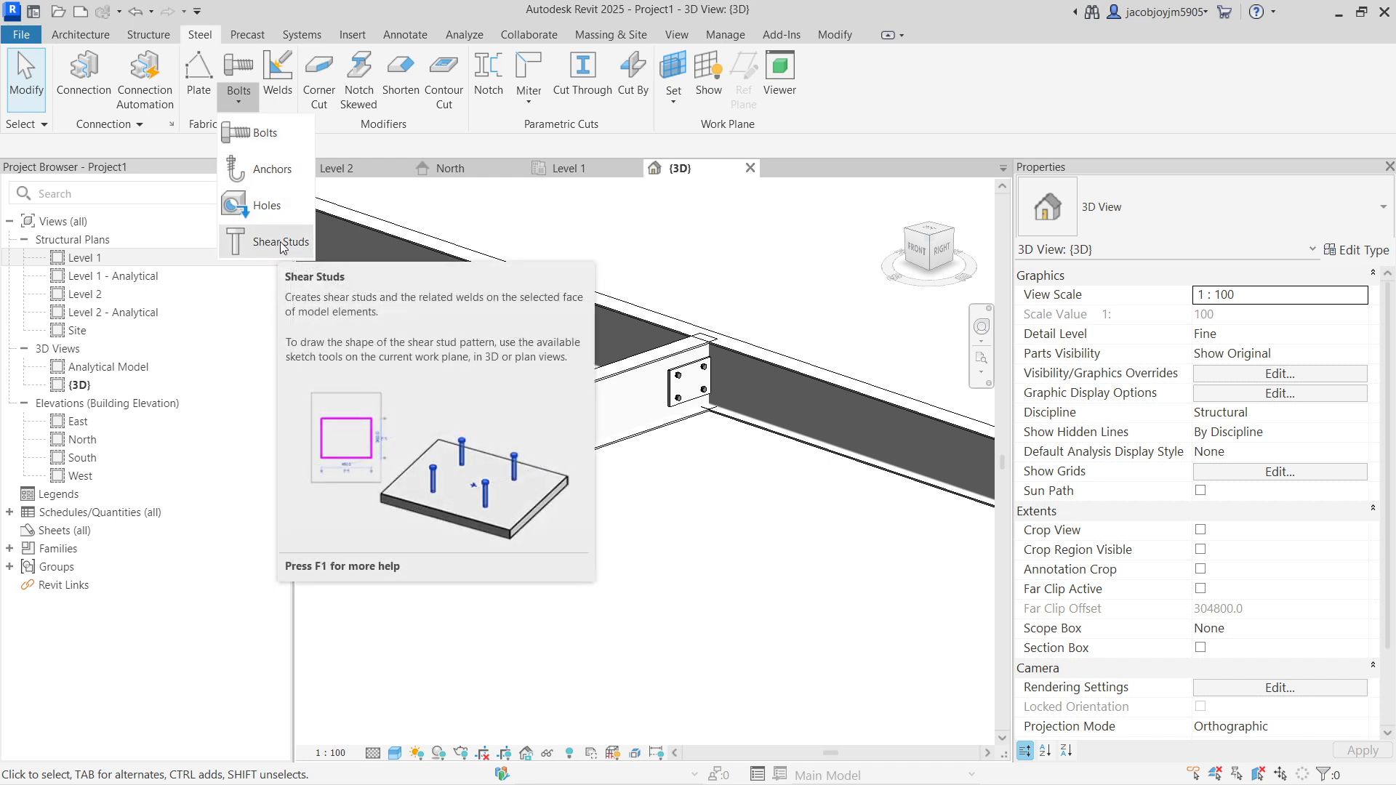
{"action": "key", "text": "Escape"}
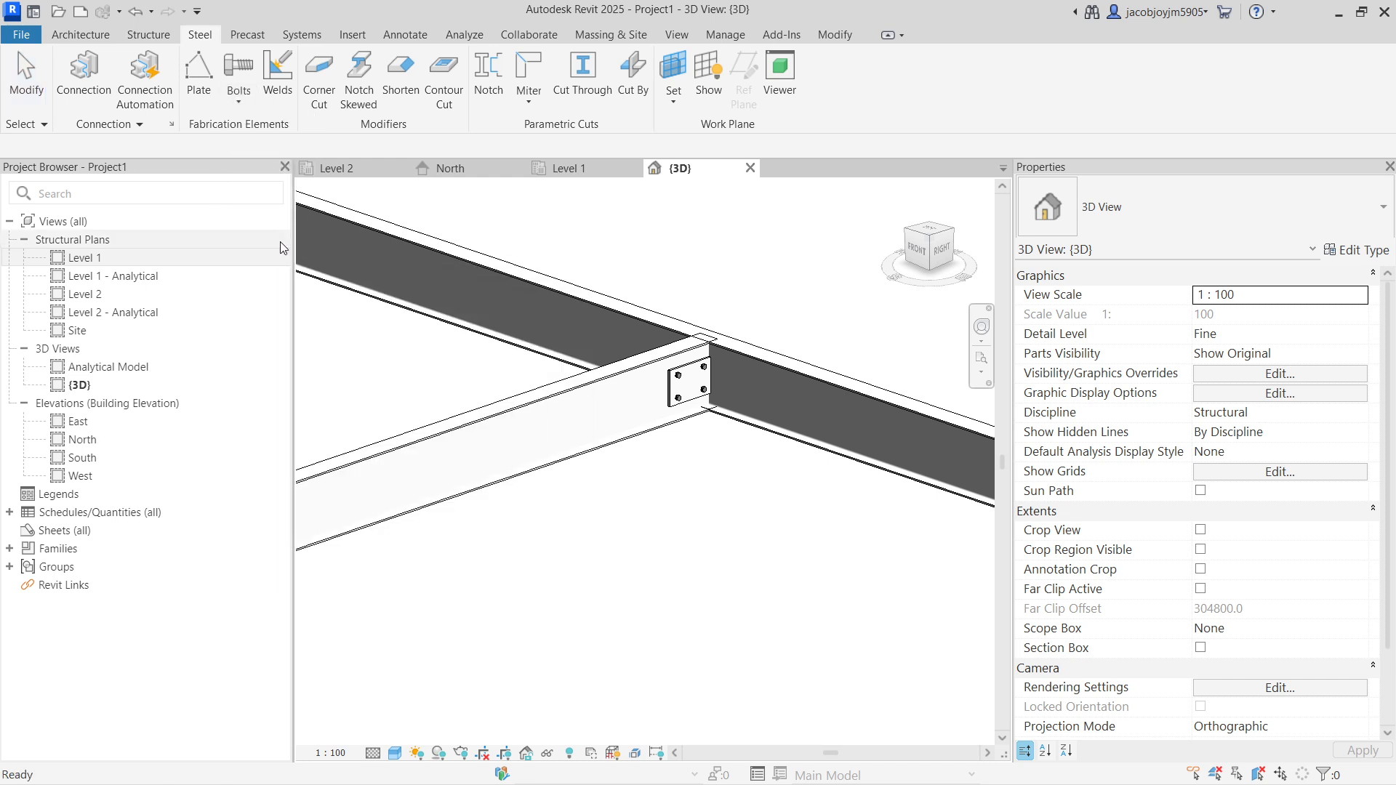
{"action": "left_click", "coordinate": [607, 371]}
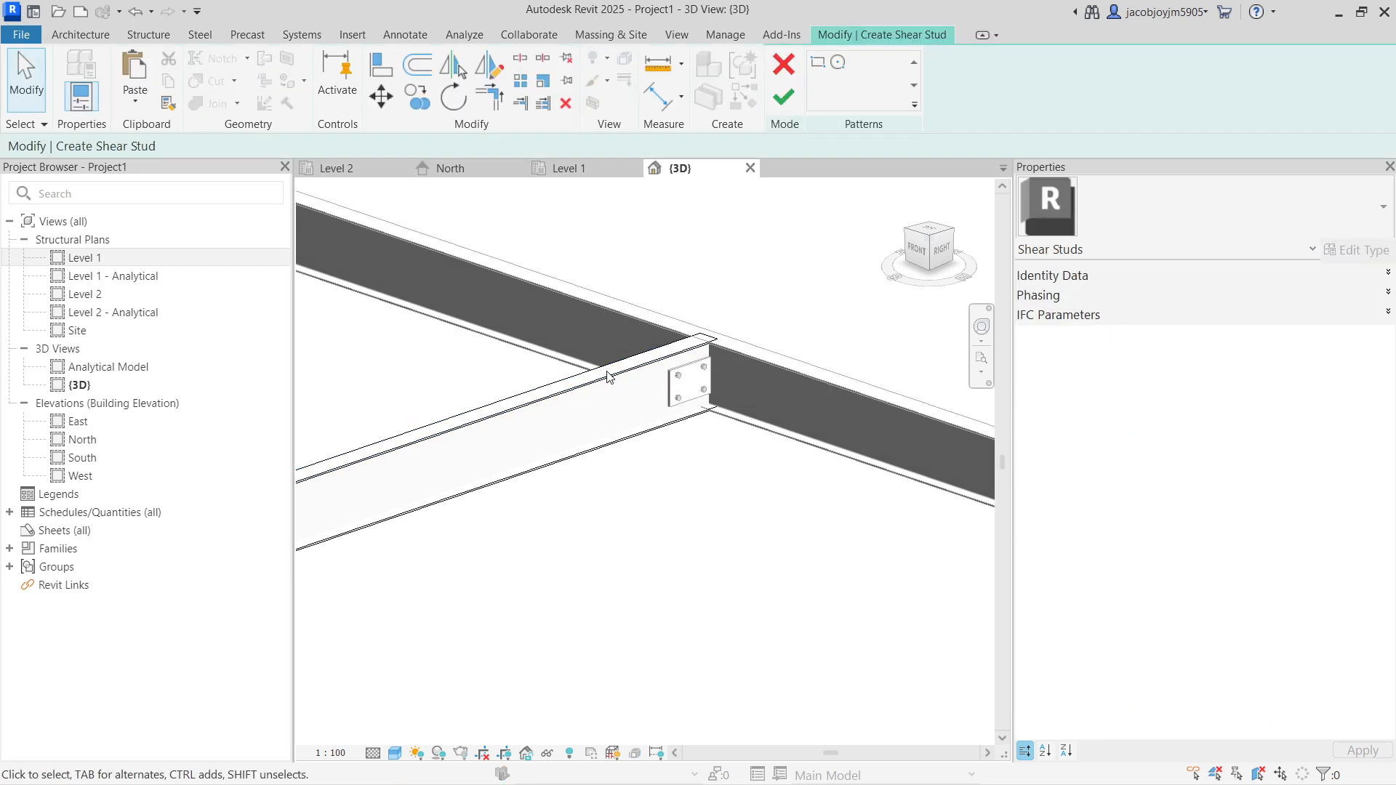
{"action": "left_click", "coordinate": [819, 62]}
{"action": "left_click", "coordinate": [931, 232]}
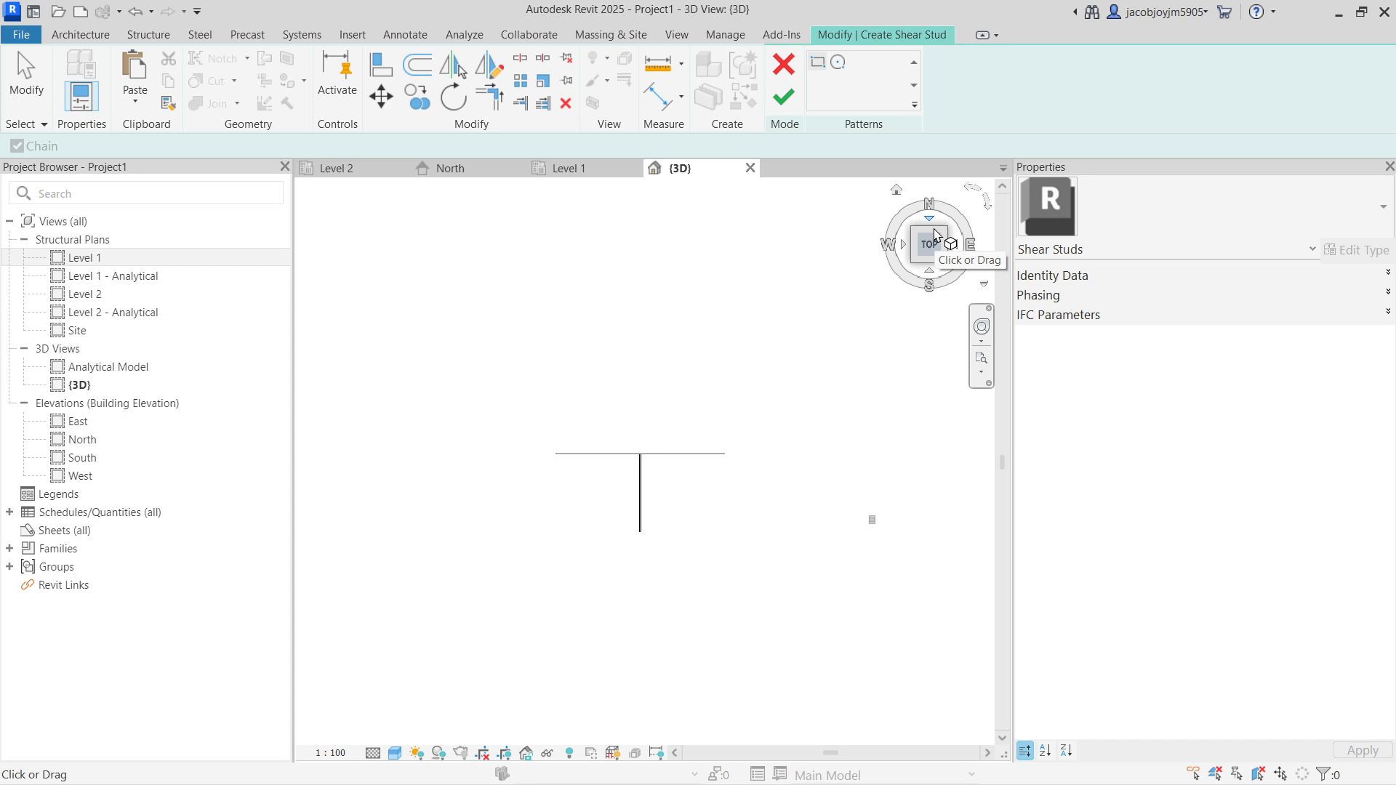
{"action": "scroll", "coordinate": [655, 447], "scroll_direction": "up", "scroll_amount": 5}
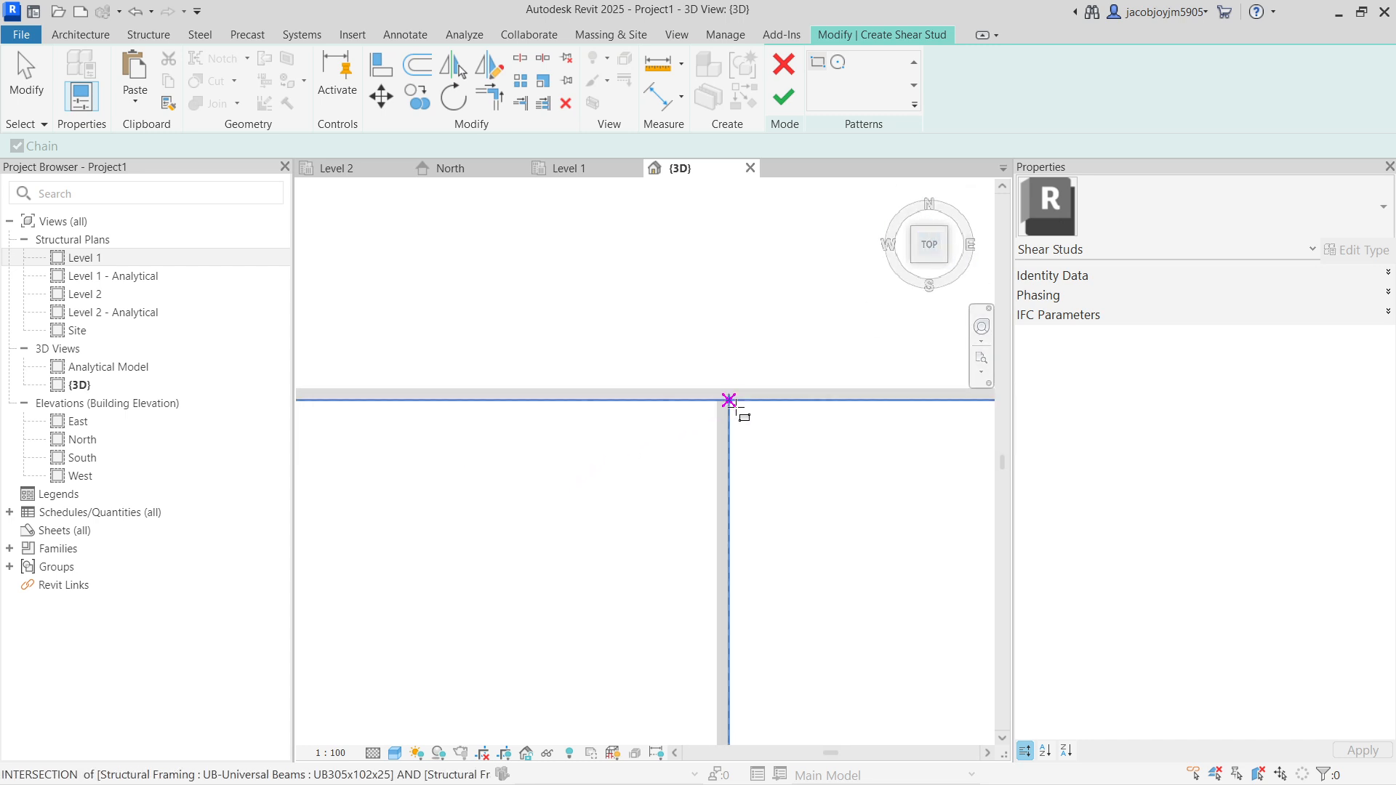
{"action": "left_click", "coordinate": [707, 396]}
{"action": "scroll", "coordinate": [677, 291], "scroll_direction": "down", "scroll_amount": 3}
{"action": "scroll", "coordinate": [695, 633], "scroll_direction": "up", "scroll_amount": 4}
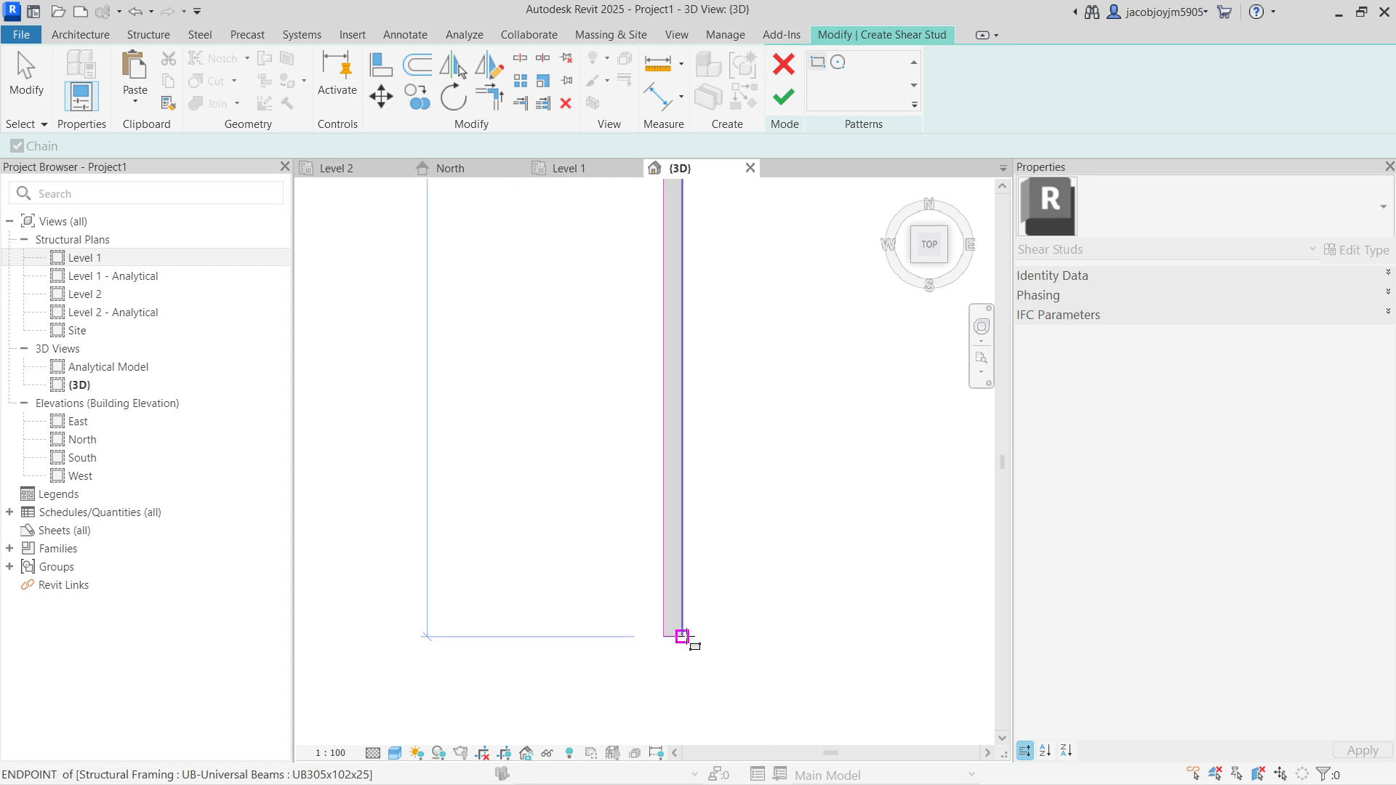
{"action": "left_click", "coordinate": [682, 637]}
{"action": "left_click", "coordinate": [782, 104]}
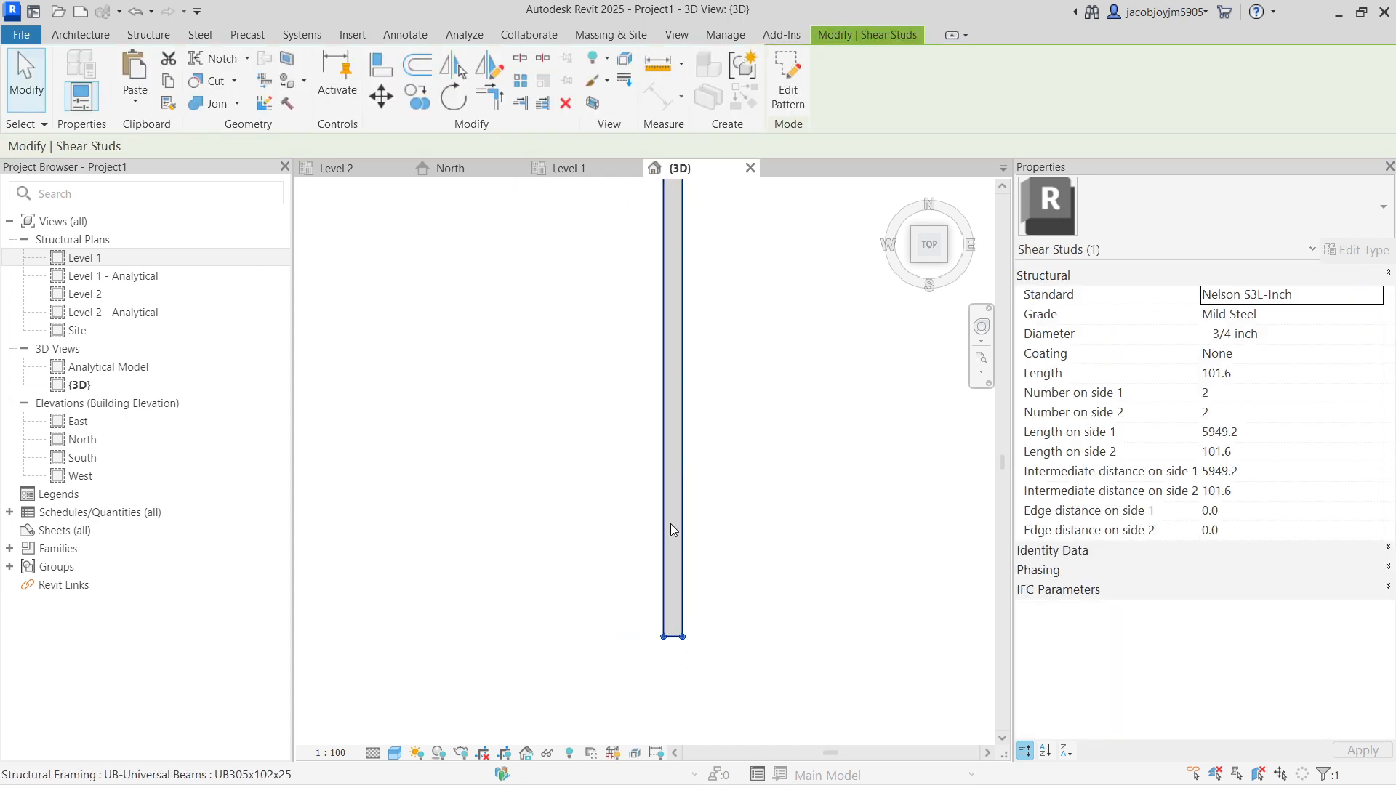
{"action": "middle_click_drag", "start_coordinate": [644, 654], "coordinate": [565, 411], "text": "shift"}
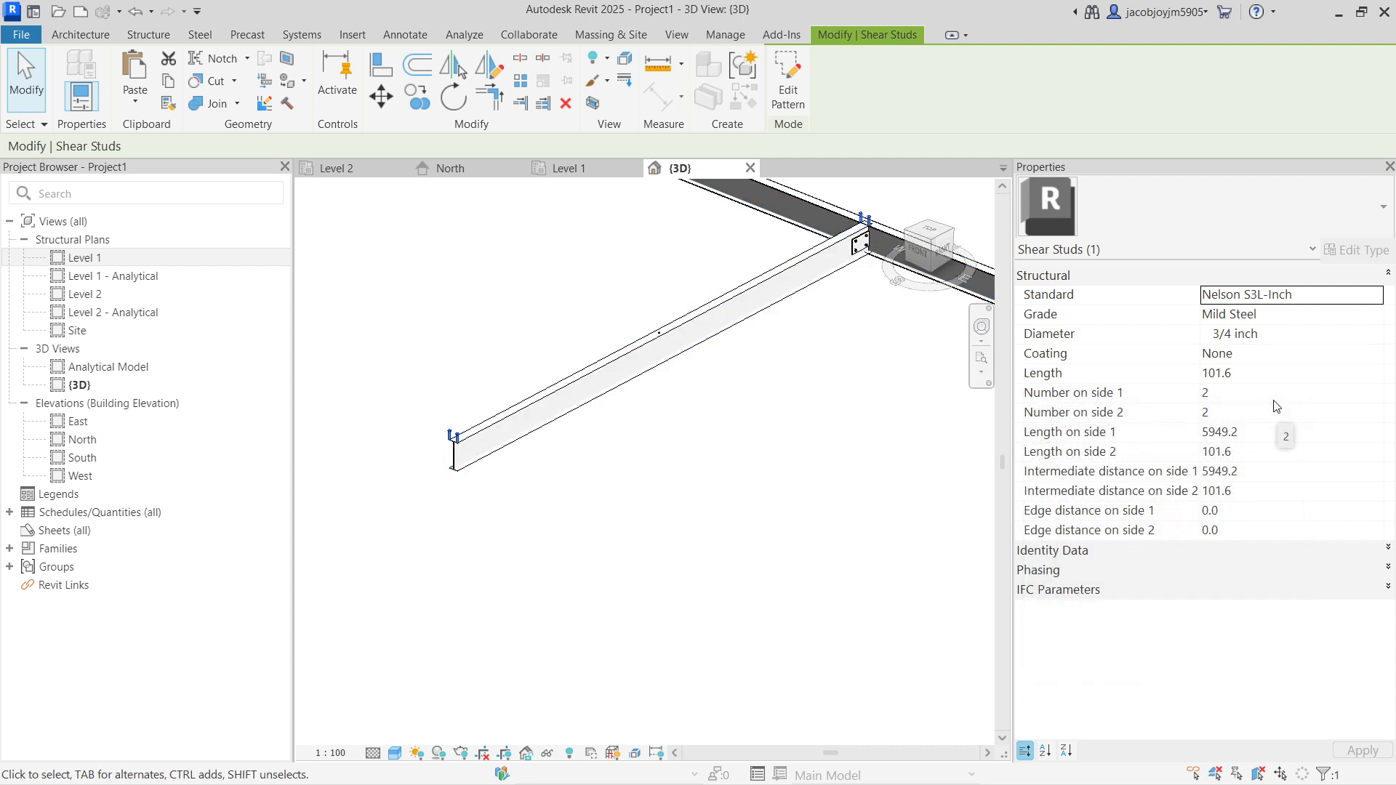
Set the shear stud pattern to 1 stud on each side, and change the number on side 1 to 2
{"action": "left_click", "coordinate": [1275, 397]}
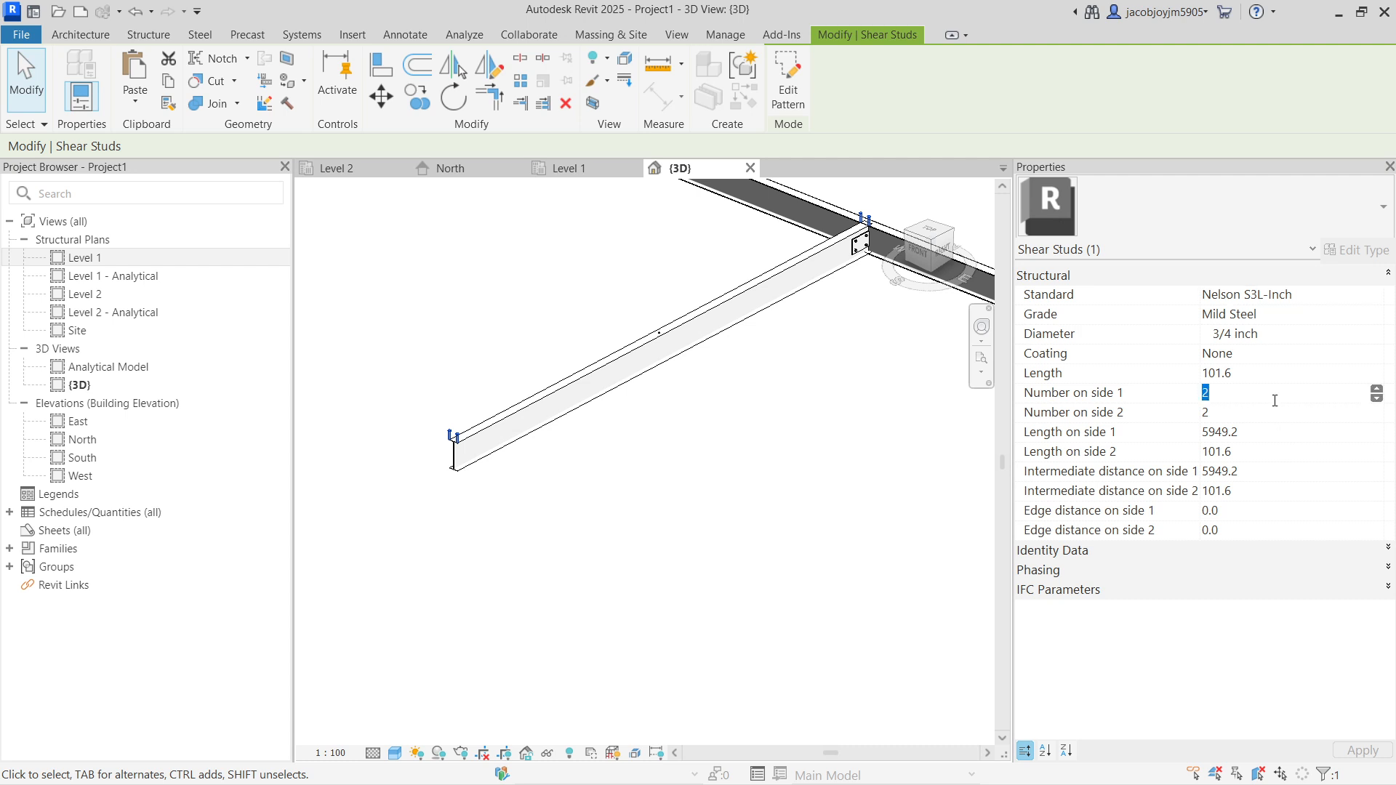
{"action": "type", "text": "1"}
{"action": "left_click", "coordinate": [1285, 414]}
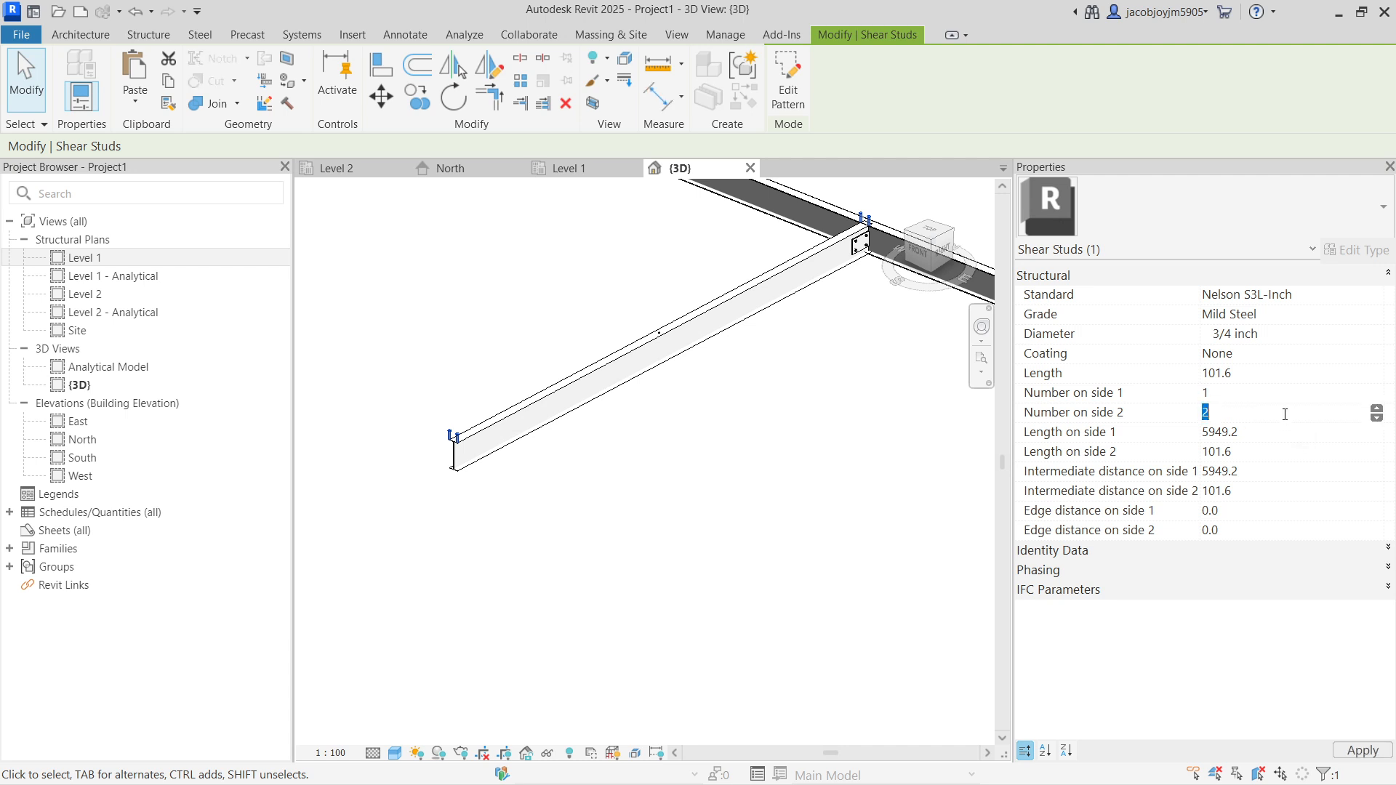
{"action": "type", "text": "1"}
{"action": "left_click", "coordinate": [1266, 477]}
{"action": "left_click", "coordinate": [1266, 479]}
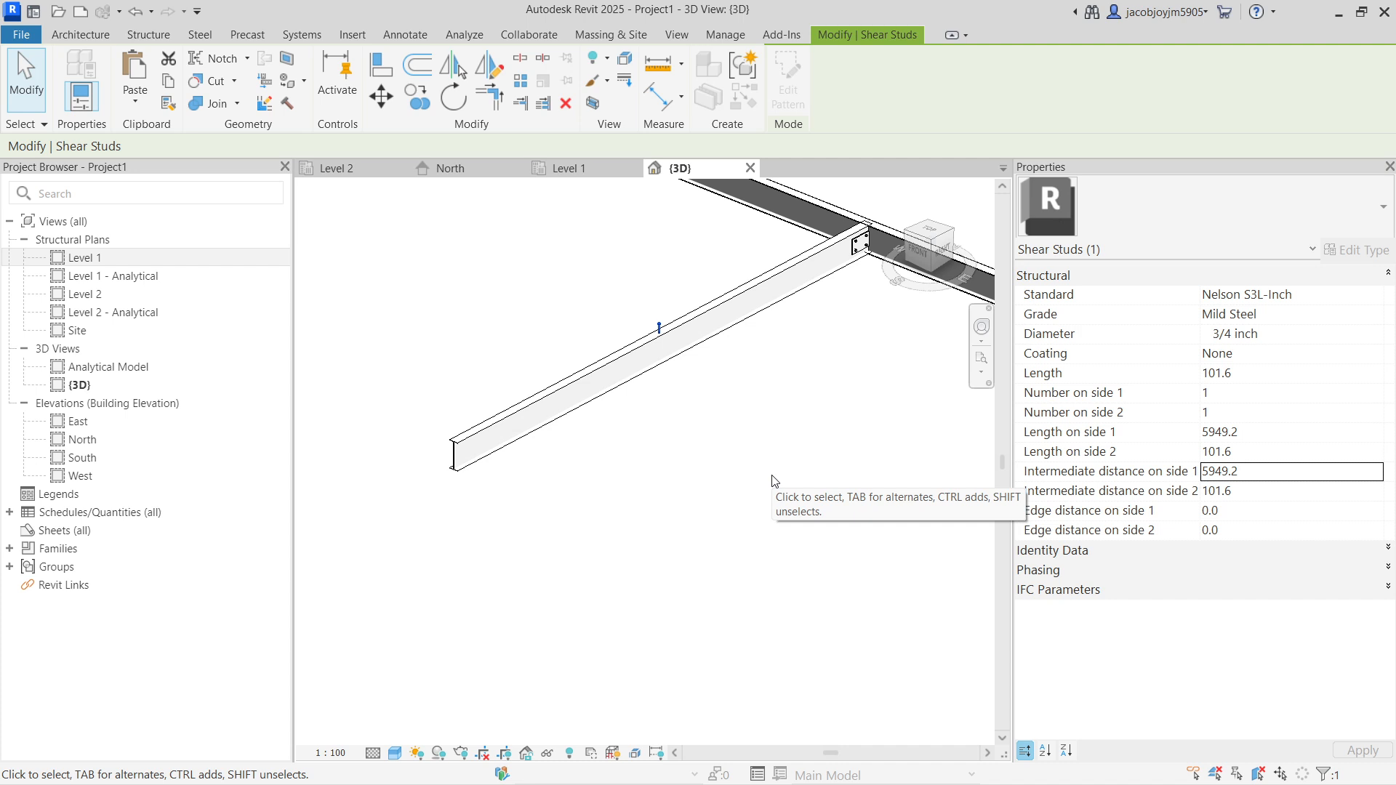
{"action": "left_click", "coordinate": [1241, 392]}
{"action": "type", "text": "2"}
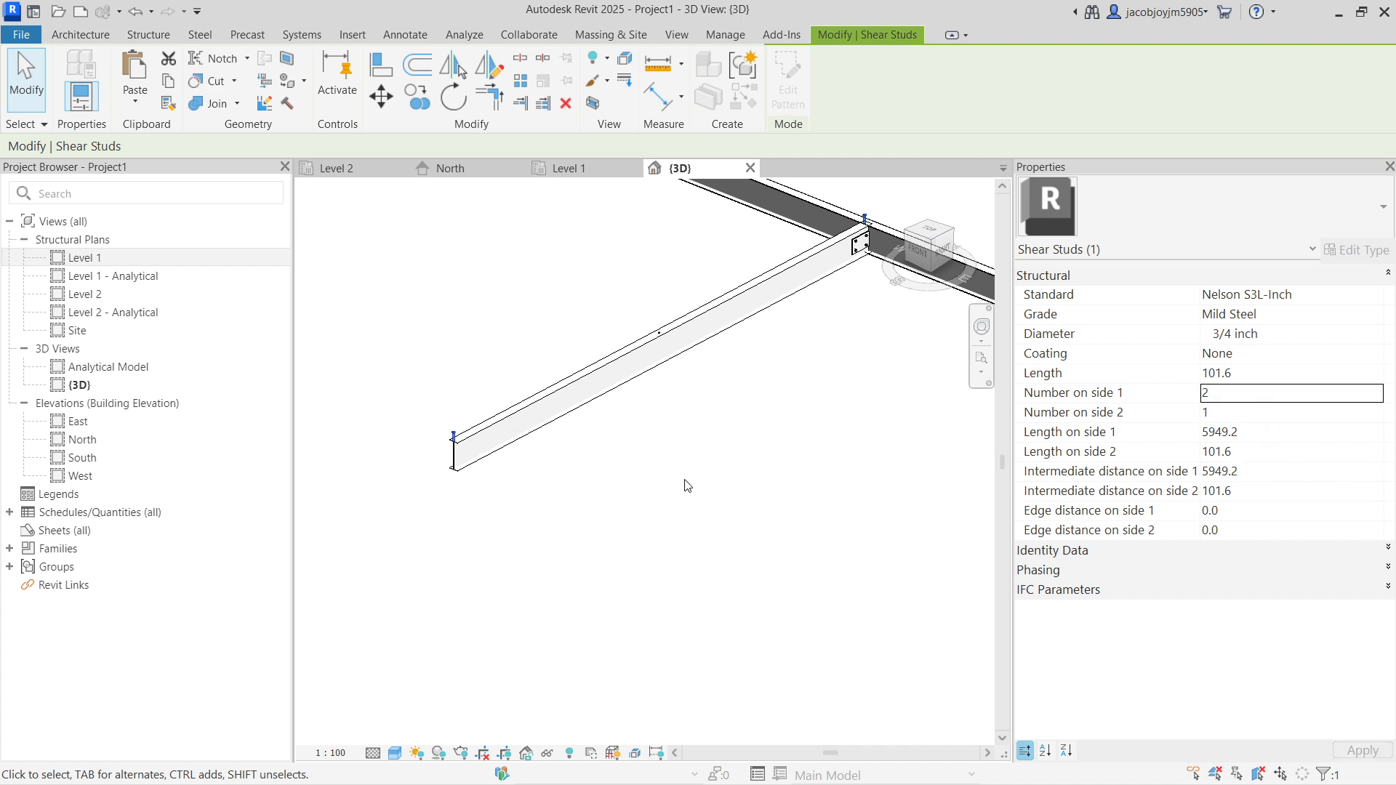
Set the number of shear studs on side 1 to 20 along the secondary beam
{"action": "left_click", "coordinate": [1255, 396]}
{"action": "type", "text": "3"}
{"action": "left_click", "coordinate": [1253, 399]}
{"action": "type", "text": "20"}
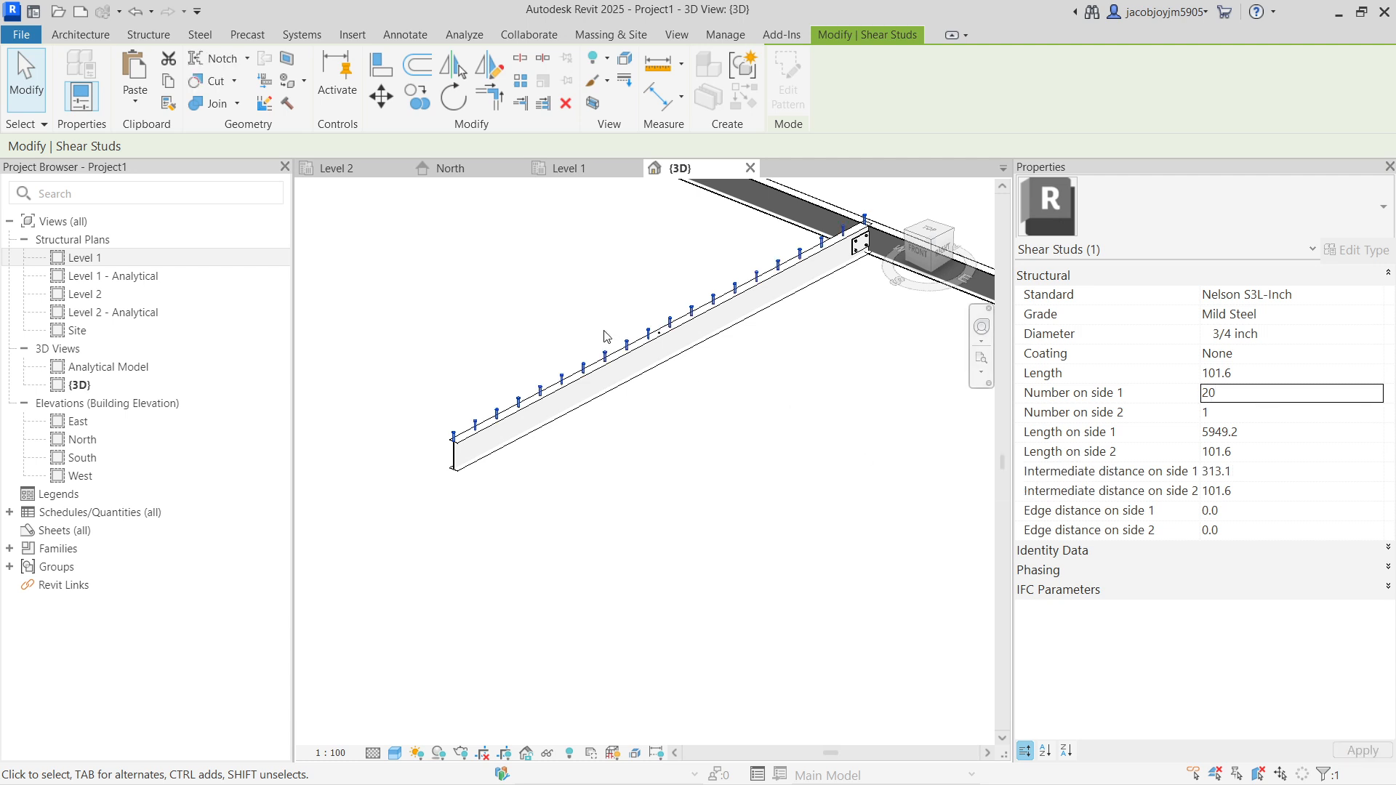
{"action": "scroll", "coordinate": [597, 366], "scroll_direction": "up", "scroll_amount": 1}
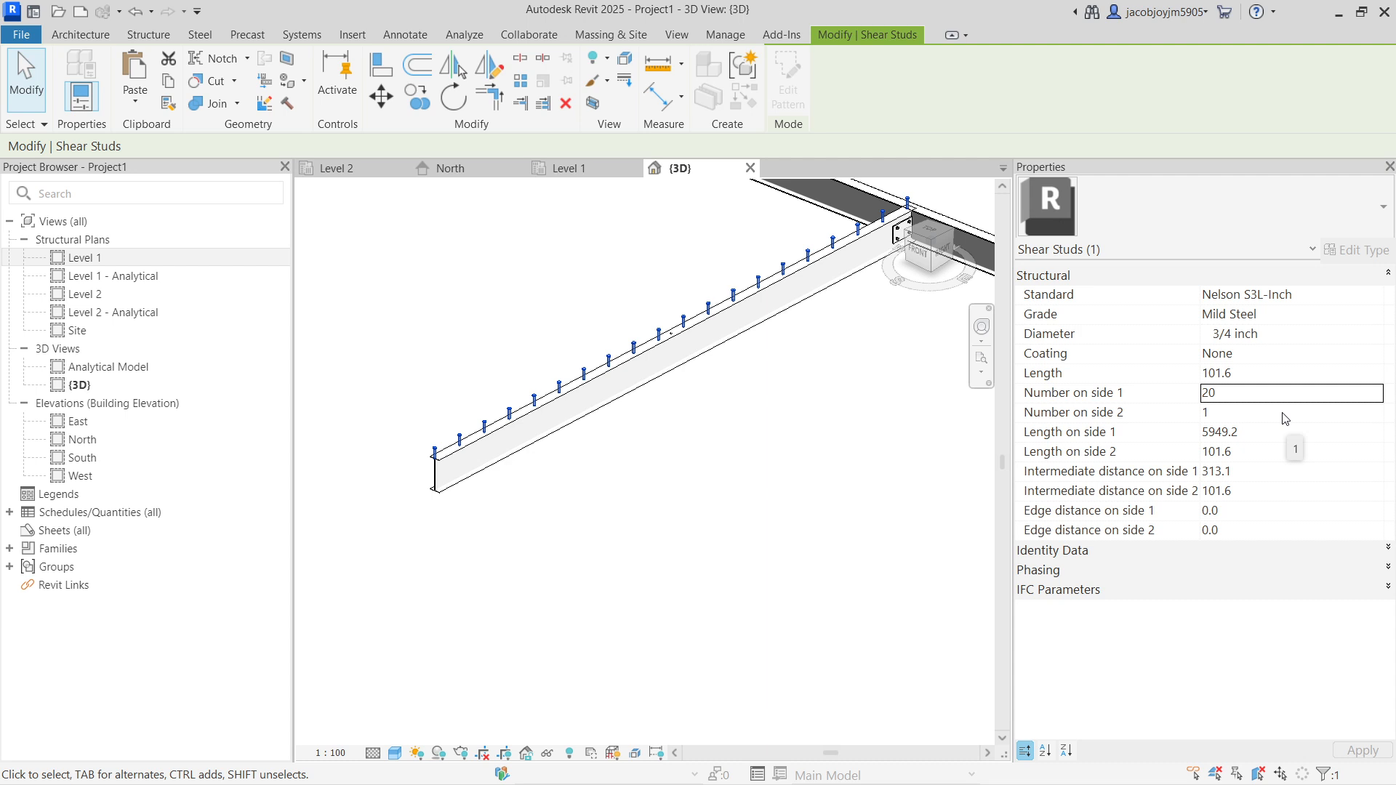
{"action": "left_click", "coordinate": [1248, 412]}
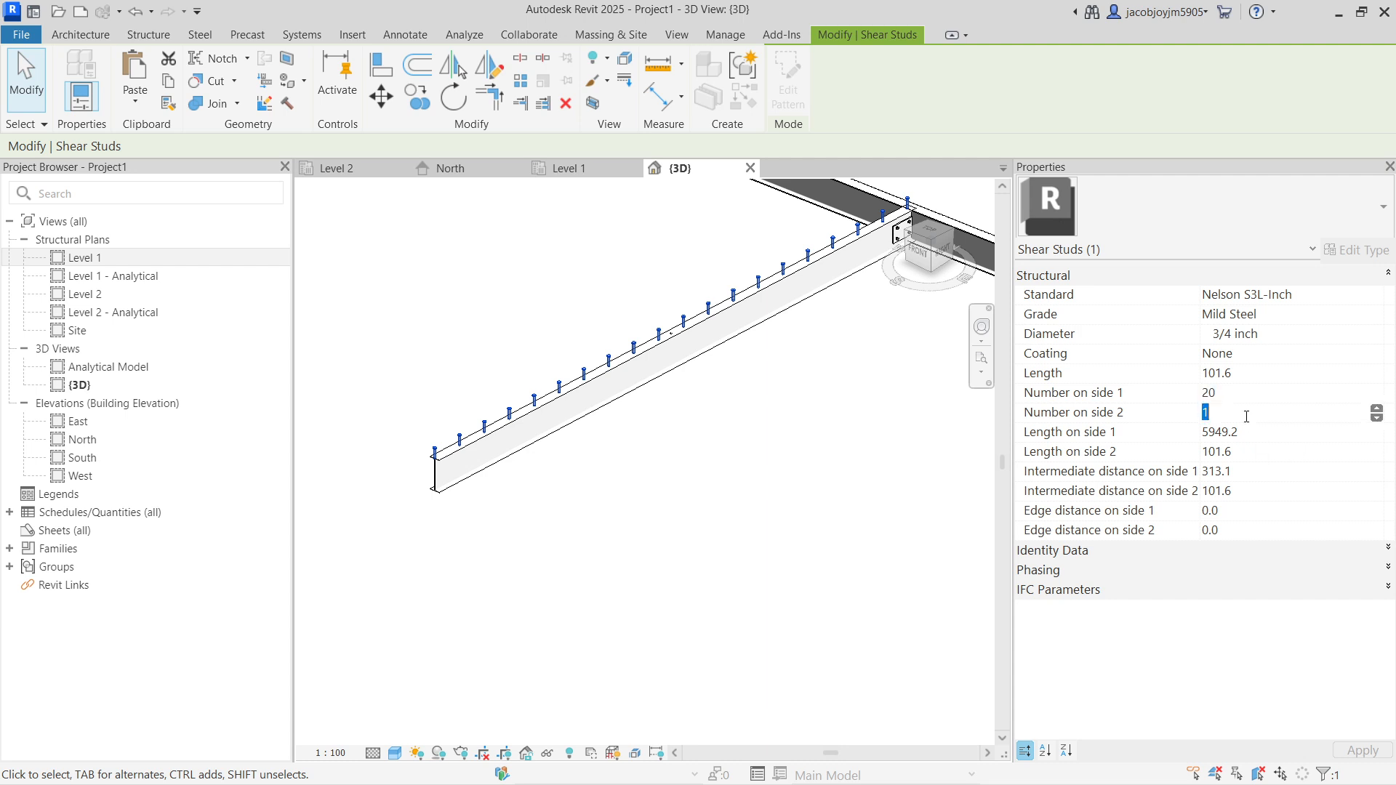
{"action": "left_click", "coordinate": [754, 469]}
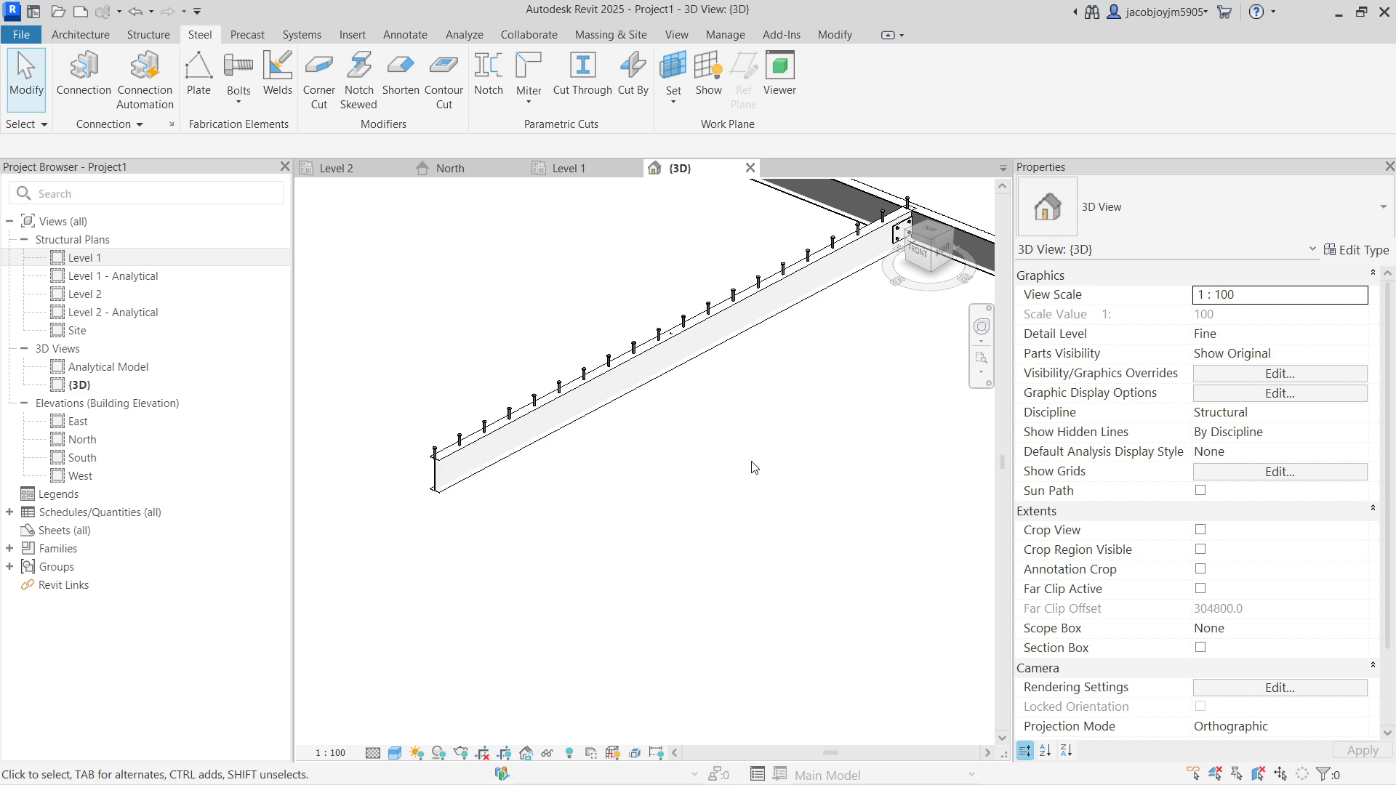
Examine the row of shear studs on the secondary beam's top flange up close and along its full length
{"action": "scroll", "coordinate": [725, 400], "scroll_direction": "up", "scroll_amount": 6}
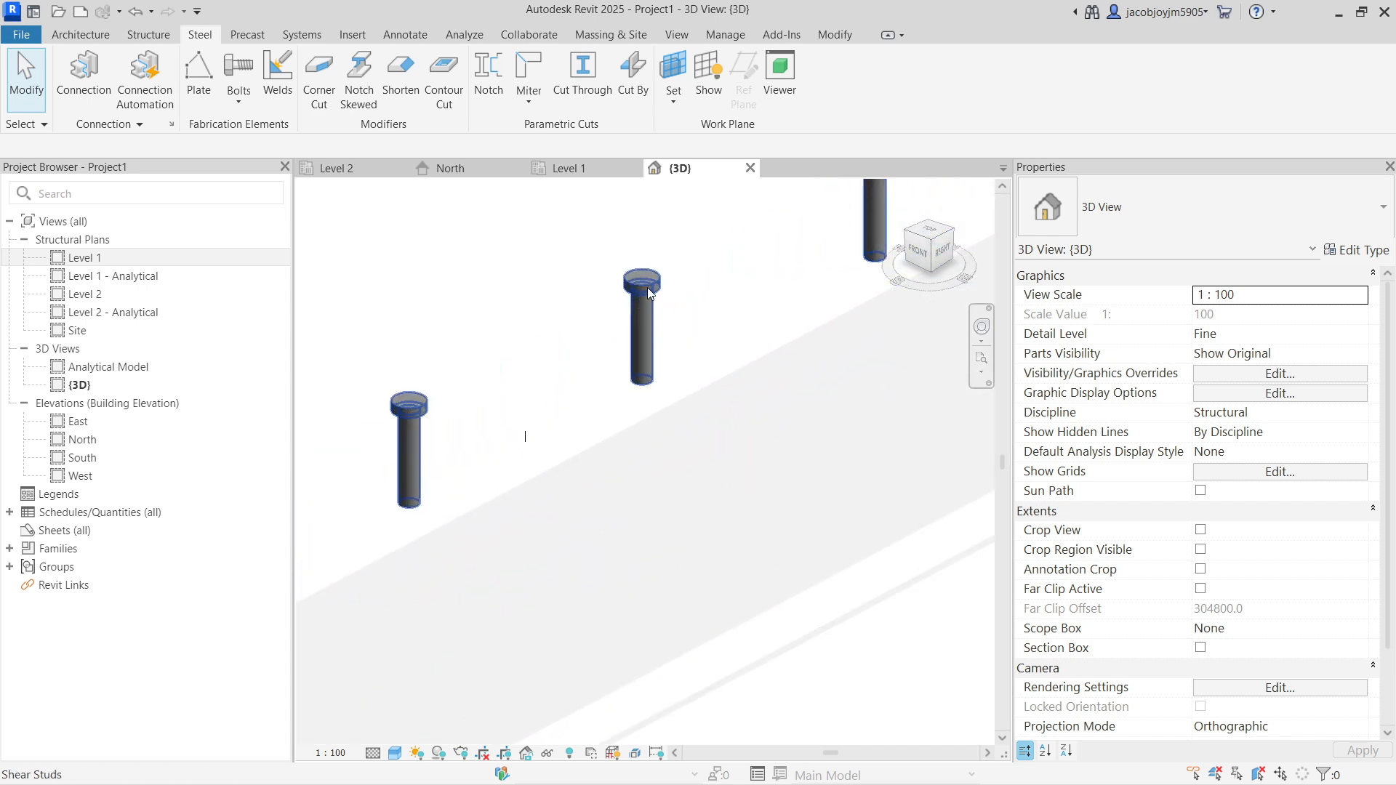
{"action": "left_click", "coordinate": [648, 290]}
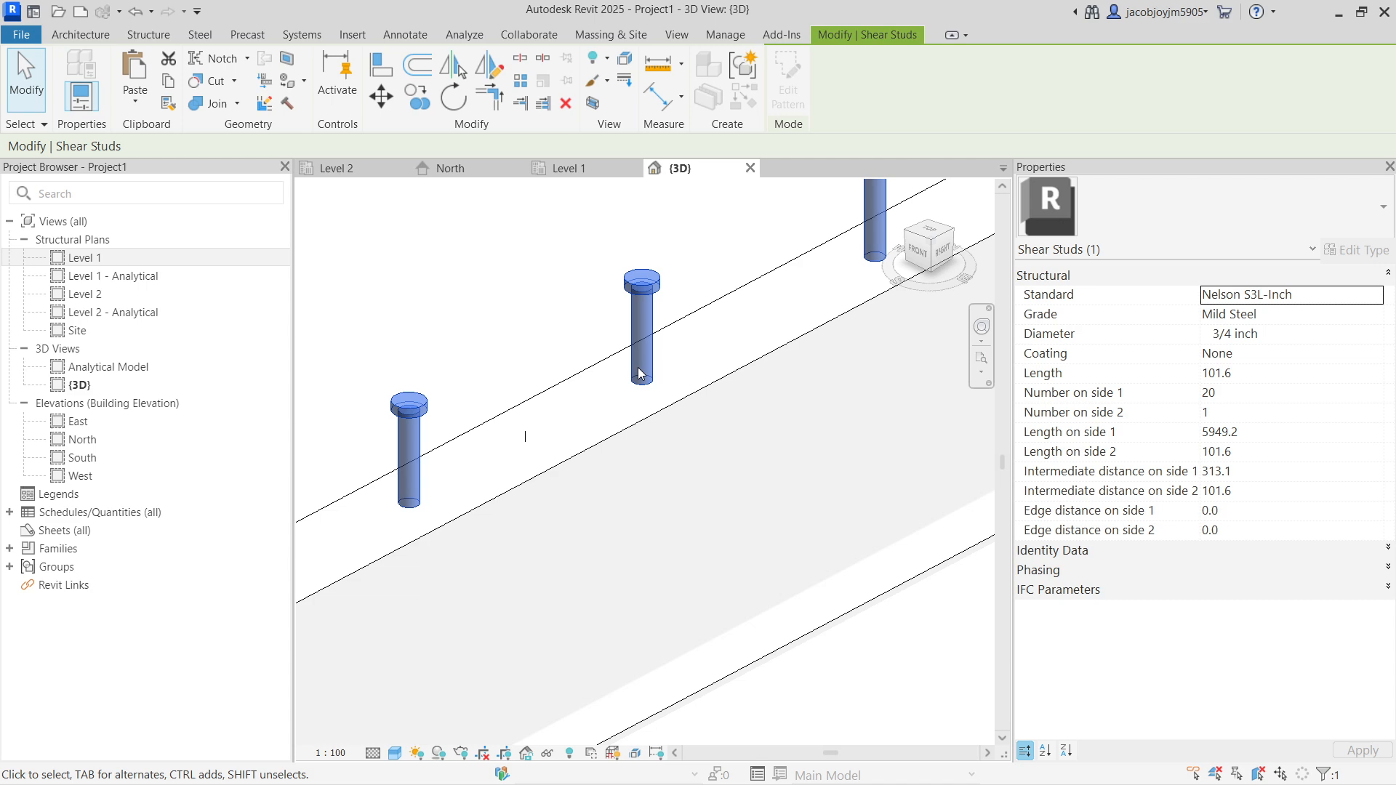
{"action": "scroll", "coordinate": [638, 369], "scroll_direction": "down", "scroll_amount": 4}
{"action": "scroll", "coordinate": [638, 349], "scroll_direction": "up", "scroll_amount": 2}
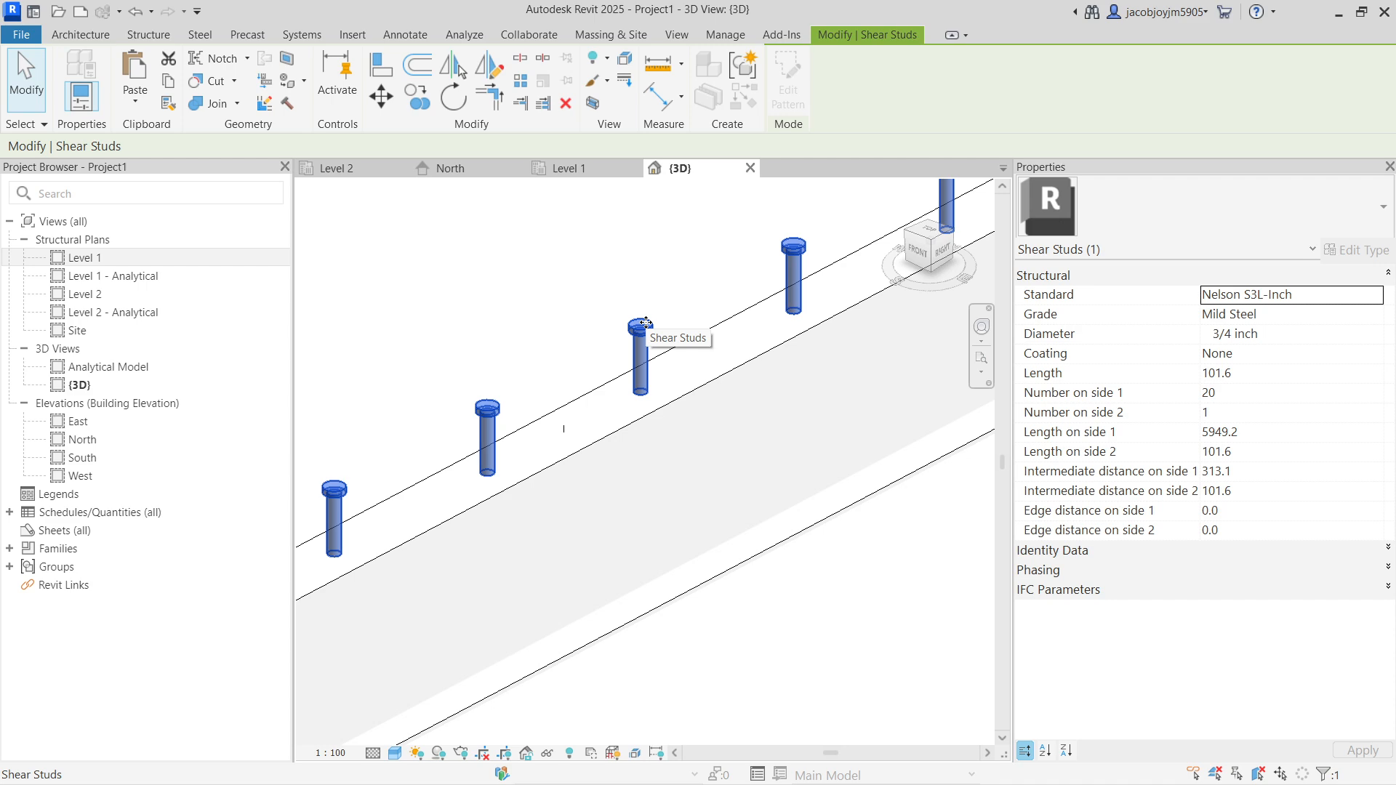
{"action": "left_click", "coordinate": [621, 333]}
{"action": "scroll", "coordinate": [524, 402], "scroll_direction": "down", "scroll_amount": 3}
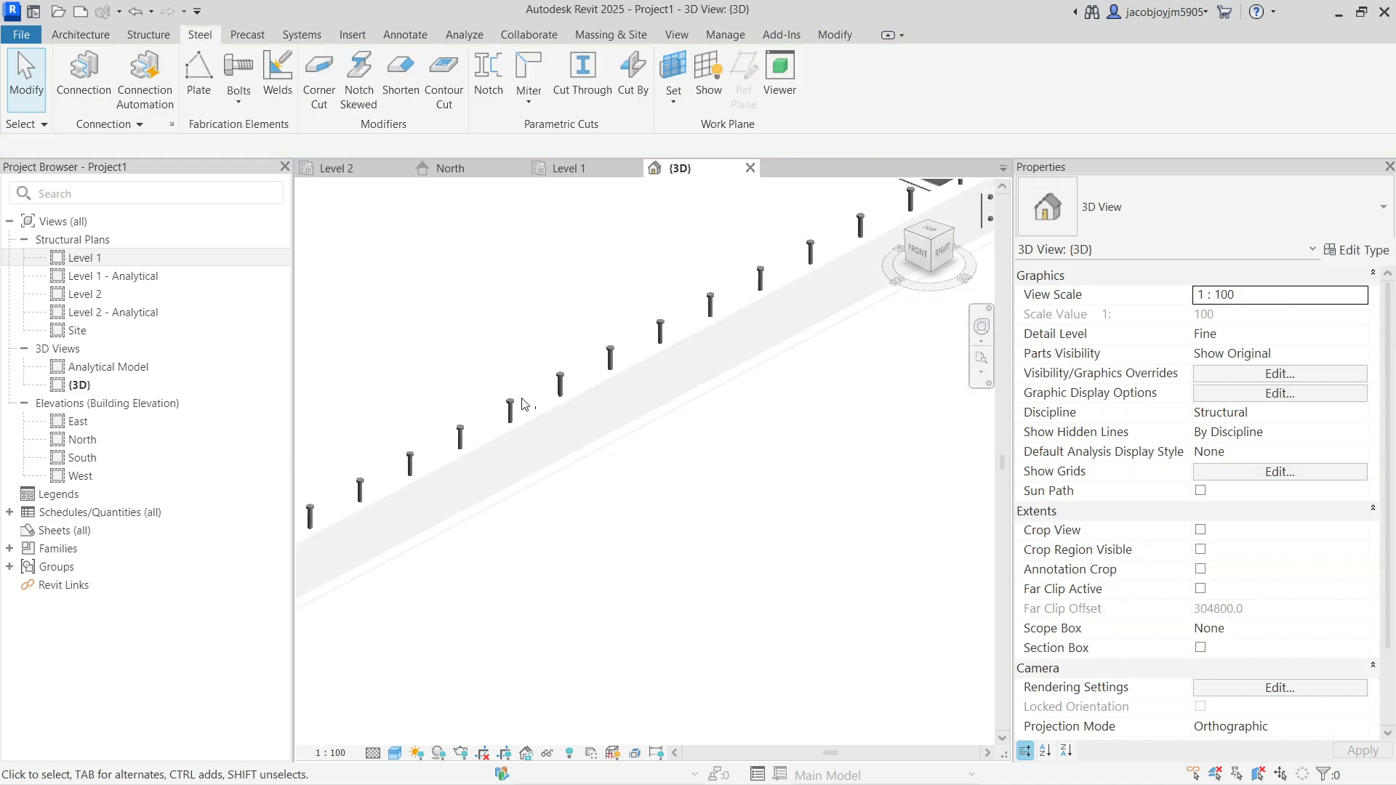
{"action": "scroll", "coordinate": [524, 402], "scroll_direction": "down", "scroll_amount": 3}
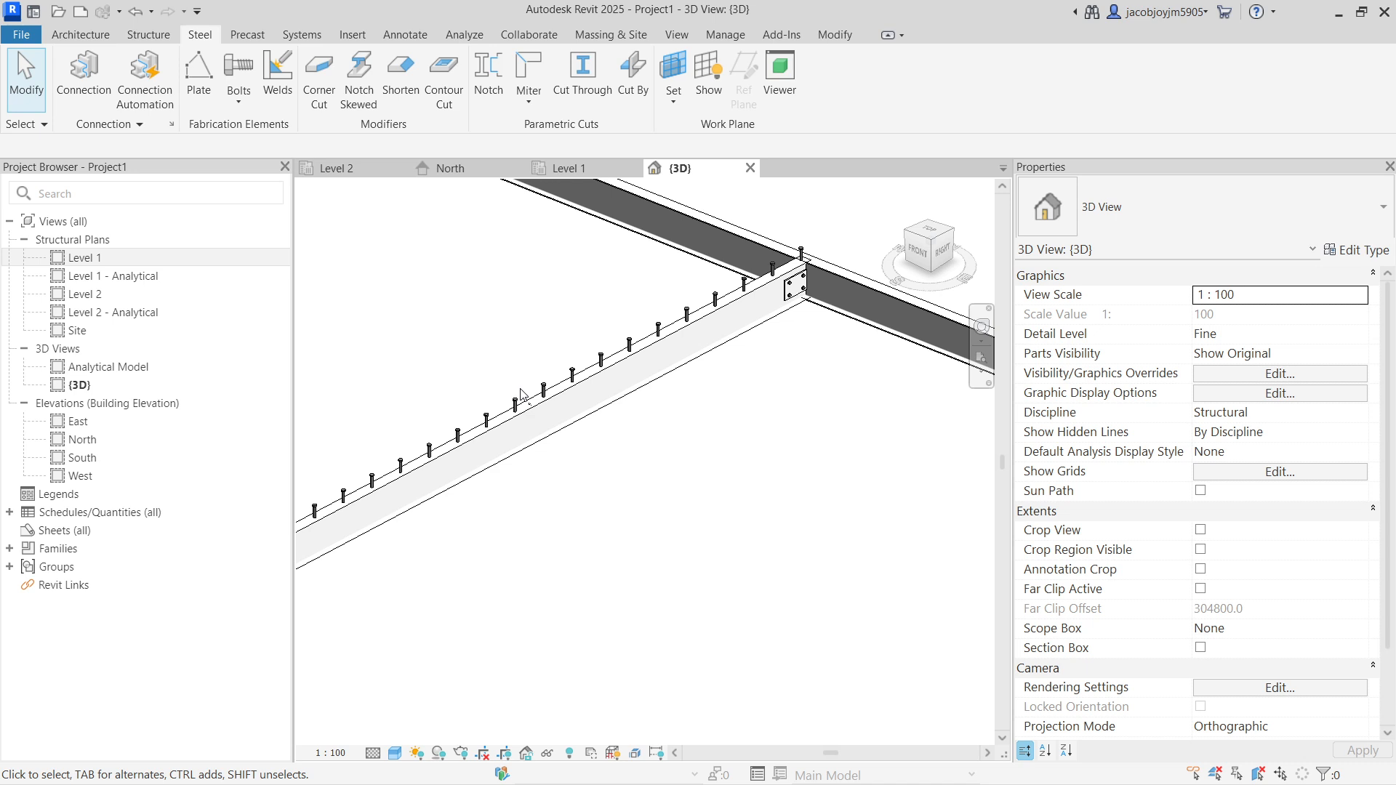
{"action": "left_click", "coordinate": [239, 102]}
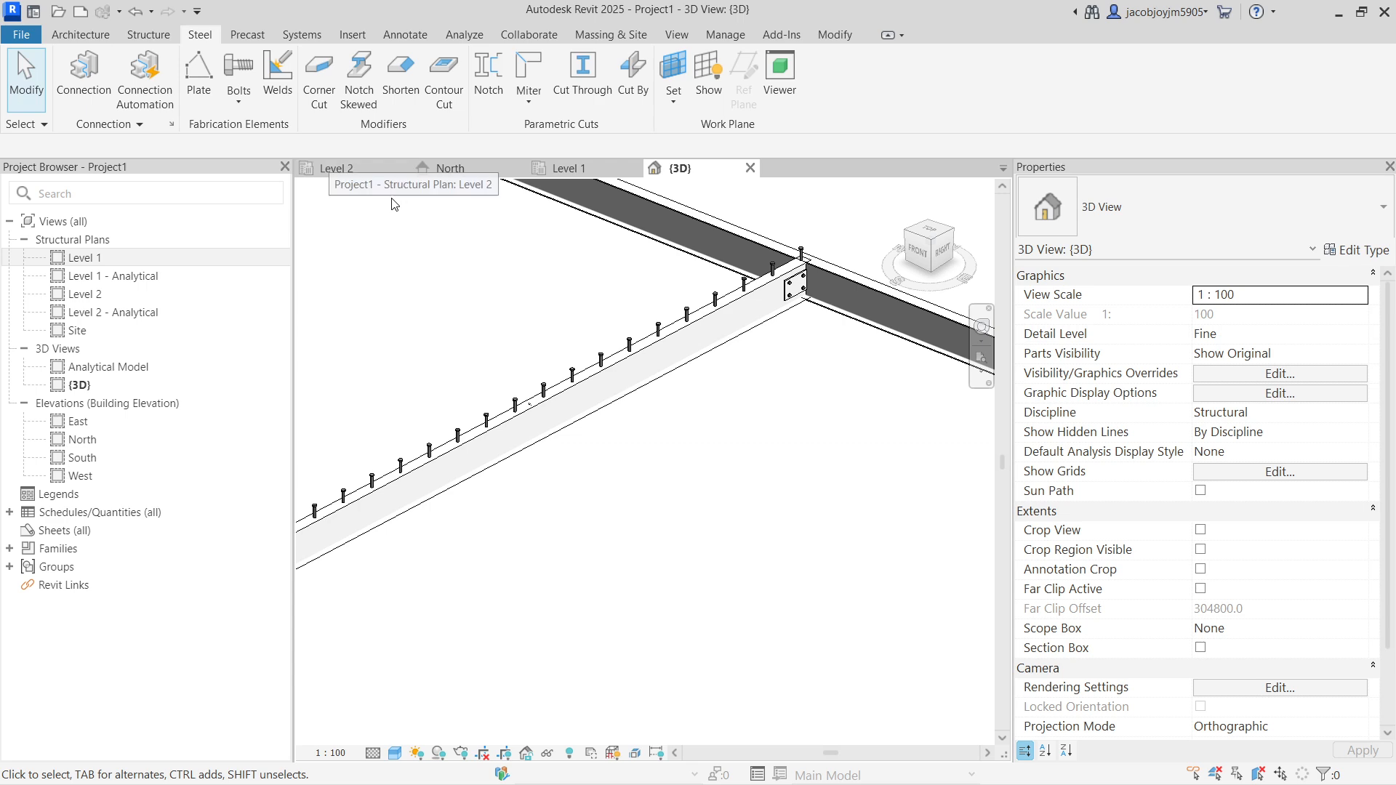
Inspect the bolted connection plate and the main beam it meets, selecting both to identify the parts for welding
{"action": "scroll", "coordinate": [680, 309], "scroll_direction": "up", "scroll_amount": 8}
{"action": "scroll", "coordinate": [604, 336], "scroll_direction": "down", "scroll_amount": 4}
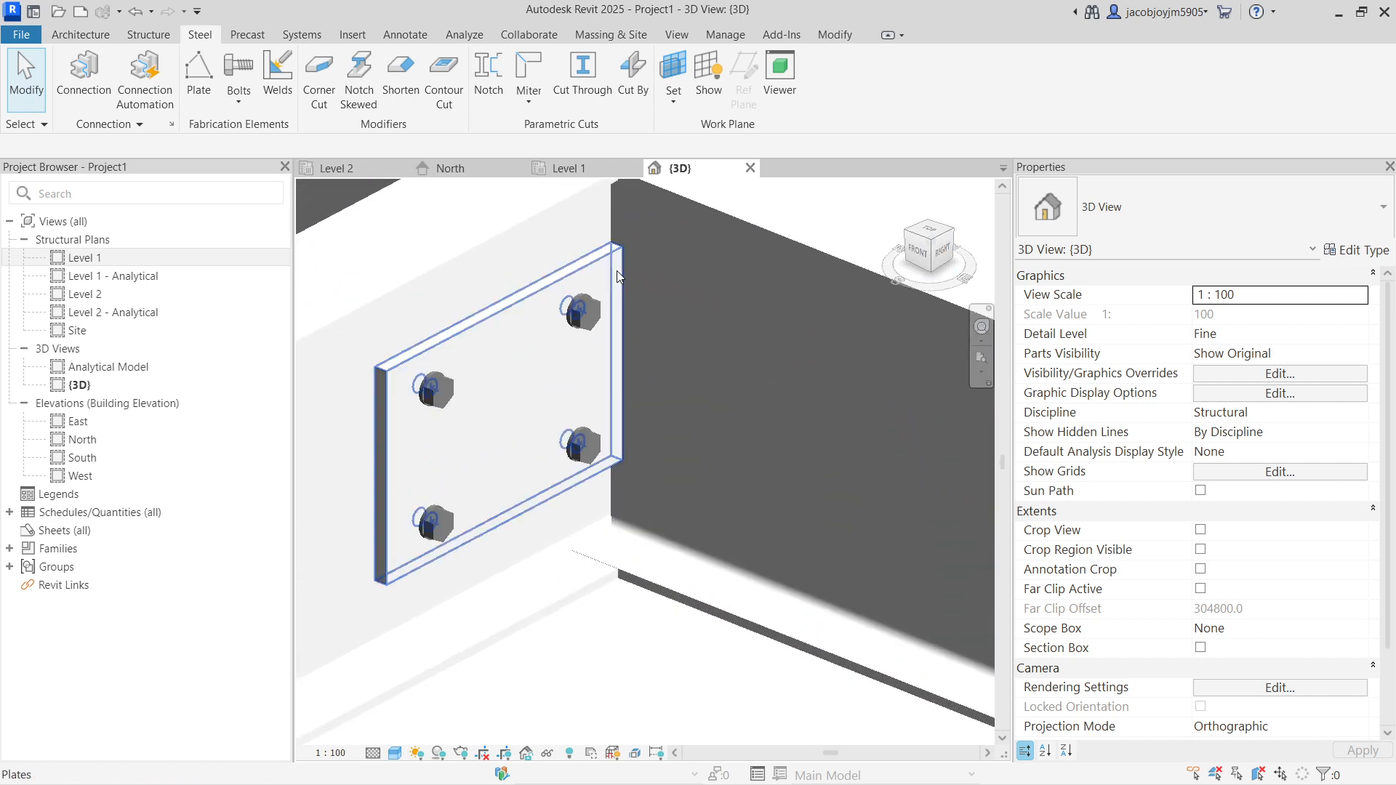
{"action": "left_click", "coordinate": [620, 258]}
{"action": "scroll", "coordinate": [582, 295], "scroll_direction": "down", "scroll_amount": 2}
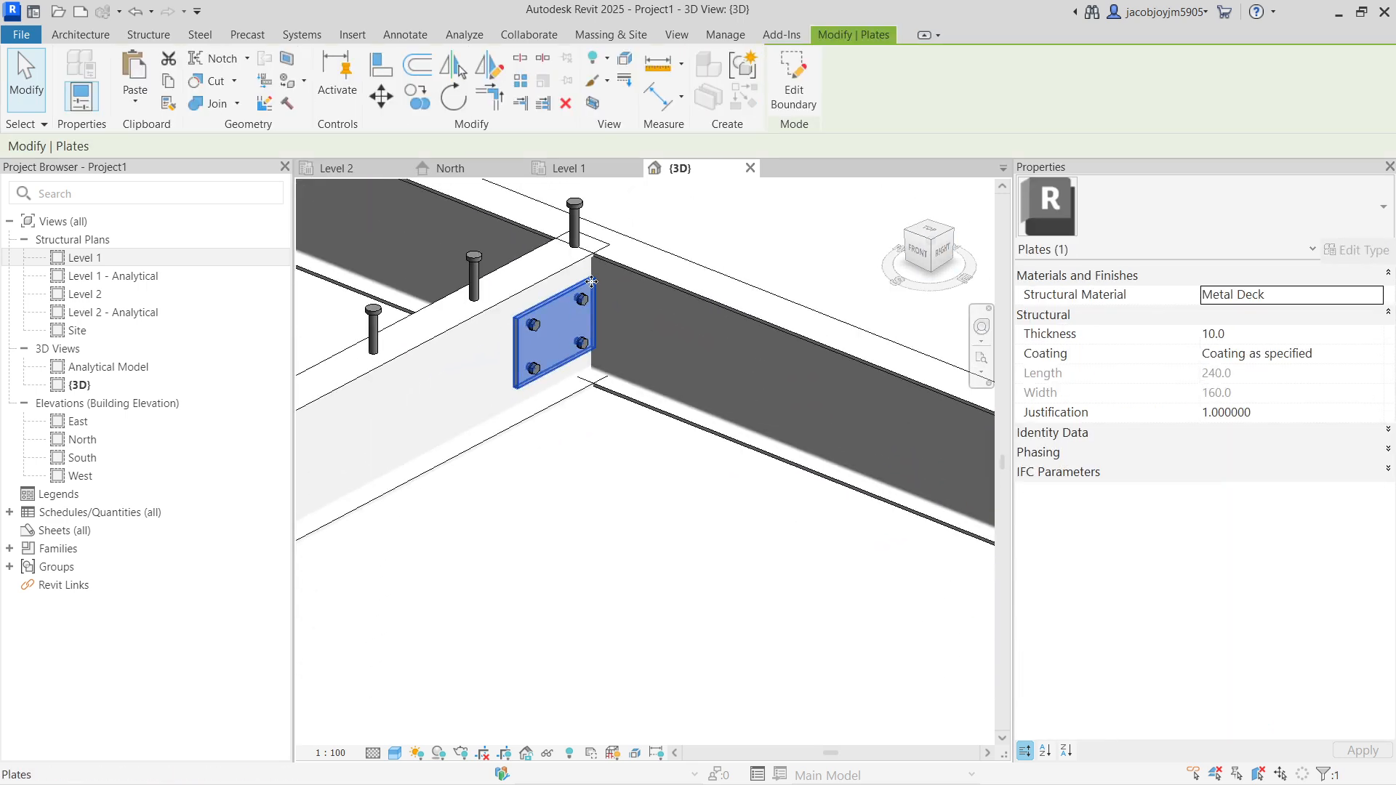
{"action": "left_click", "coordinate": [635, 266]}
{"action": "left_click", "coordinate": [579, 291], "text": "ctrl"}
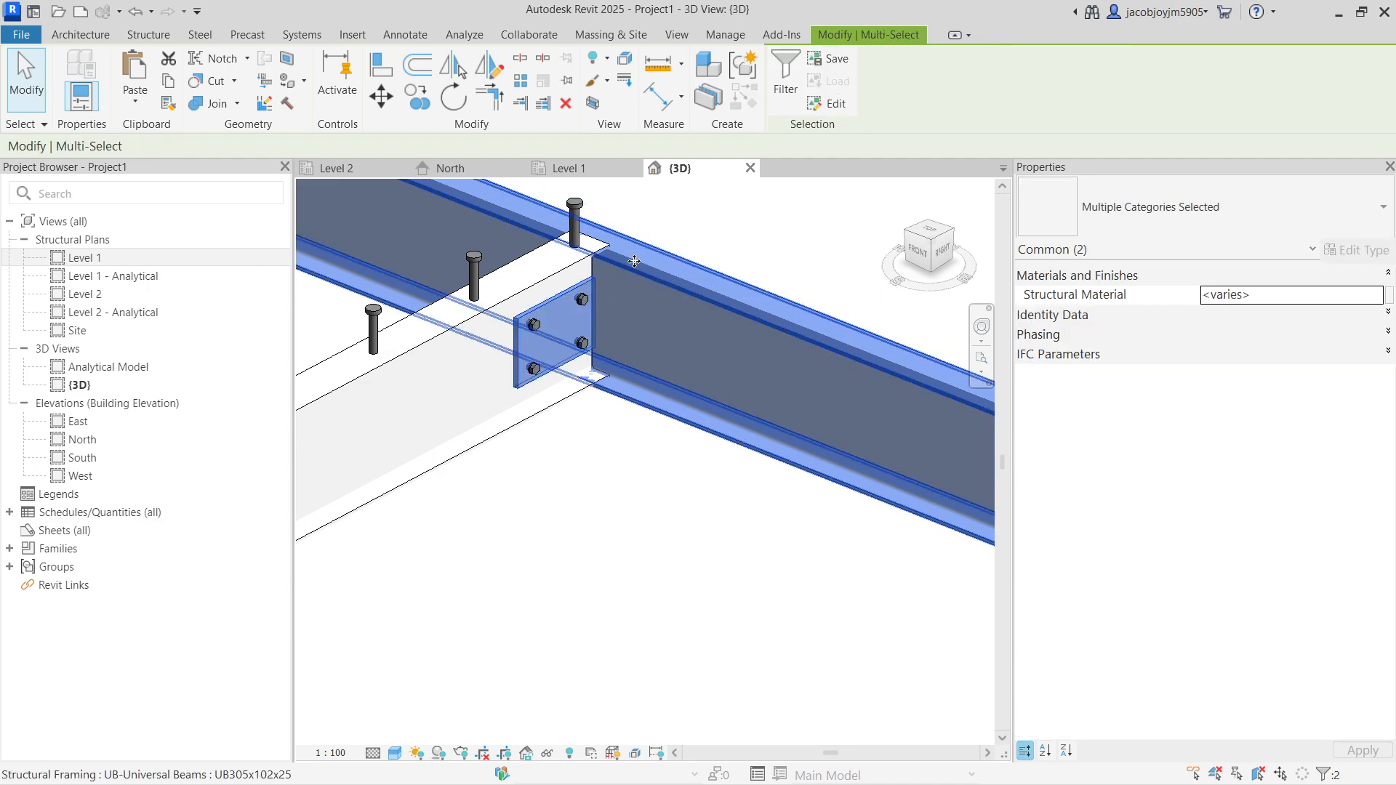
{"action": "left_click", "coordinate": [697, 211]}
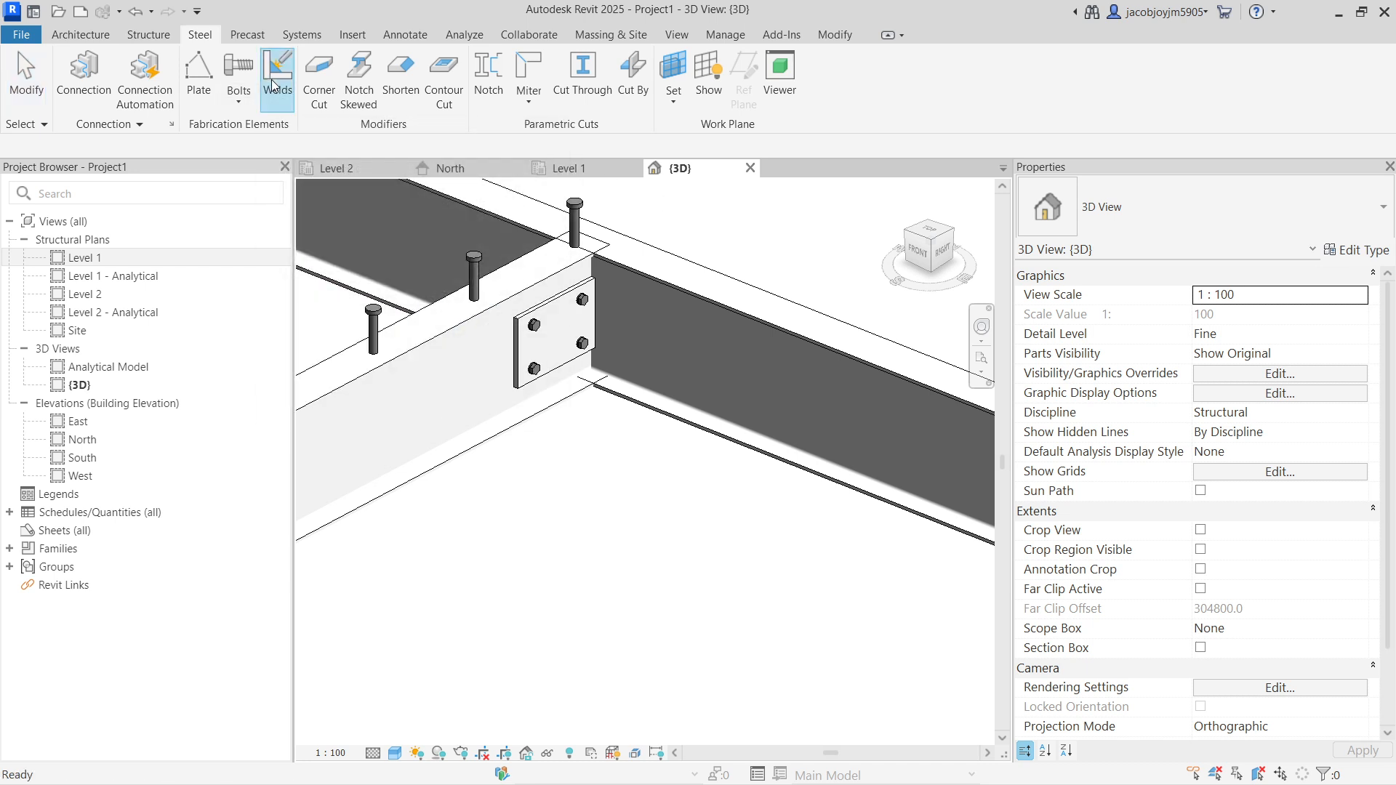
Add a weld between the bolted plate and the main beam along the plate's vertical edge at the beam web
{"action": "left_click", "coordinate": [274, 84]}
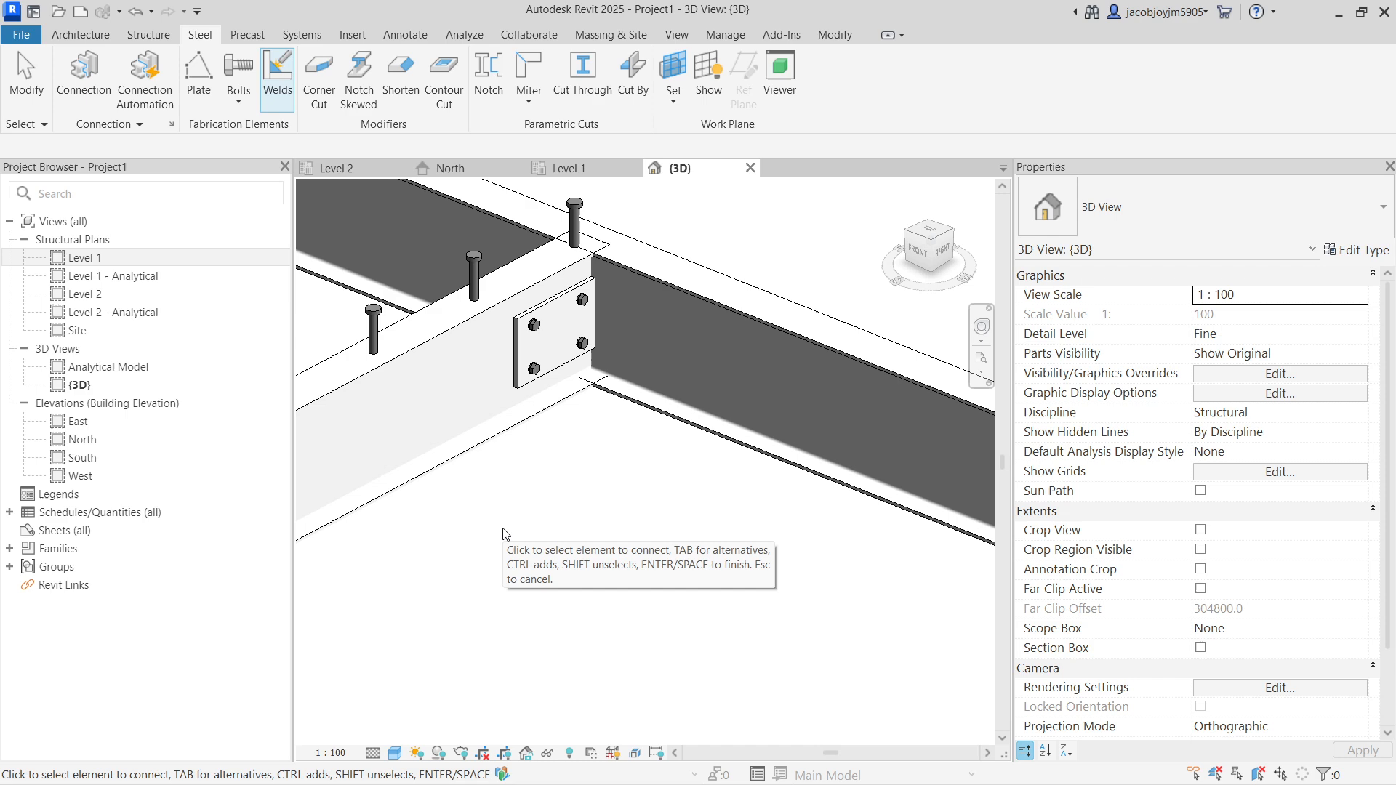
{"action": "left_click", "coordinate": [588, 285]}
{"action": "left_click", "coordinate": [630, 273]}
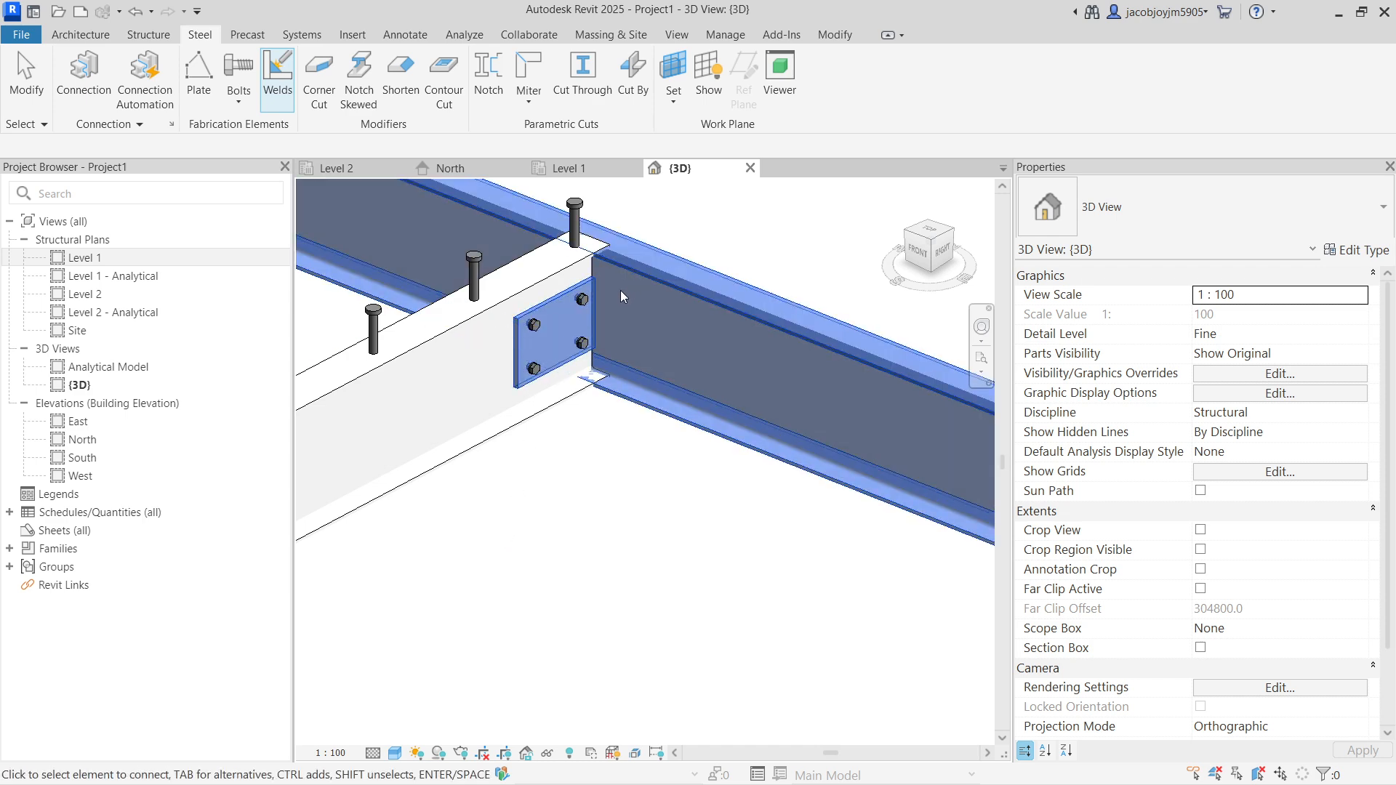
{"action": "key", "text": "Return"}
{"action": "scroll", "coordinate": [620, 291], "scroll_direction": "up", "scroll_amount": 3}
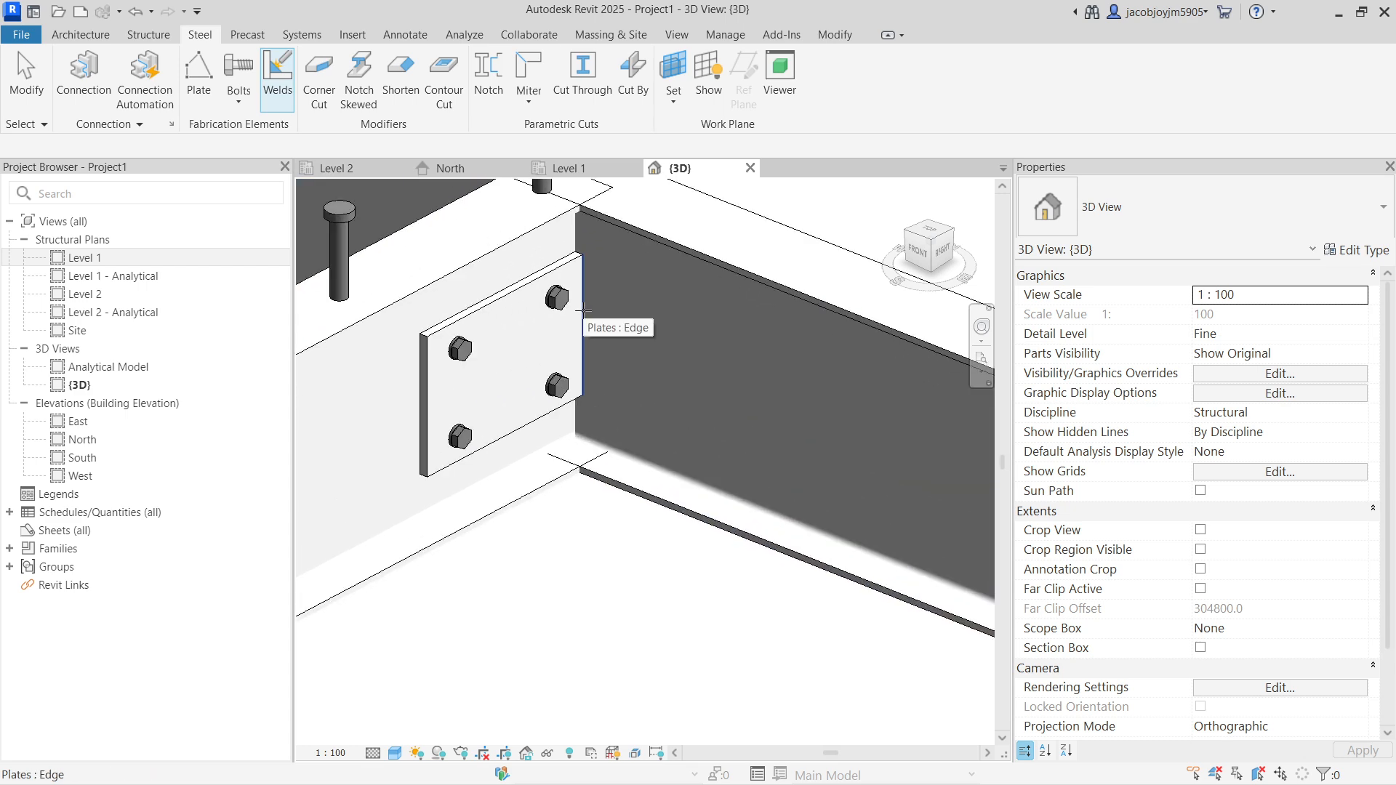
{"action": "left_click", "coordinate": [584, 310]}
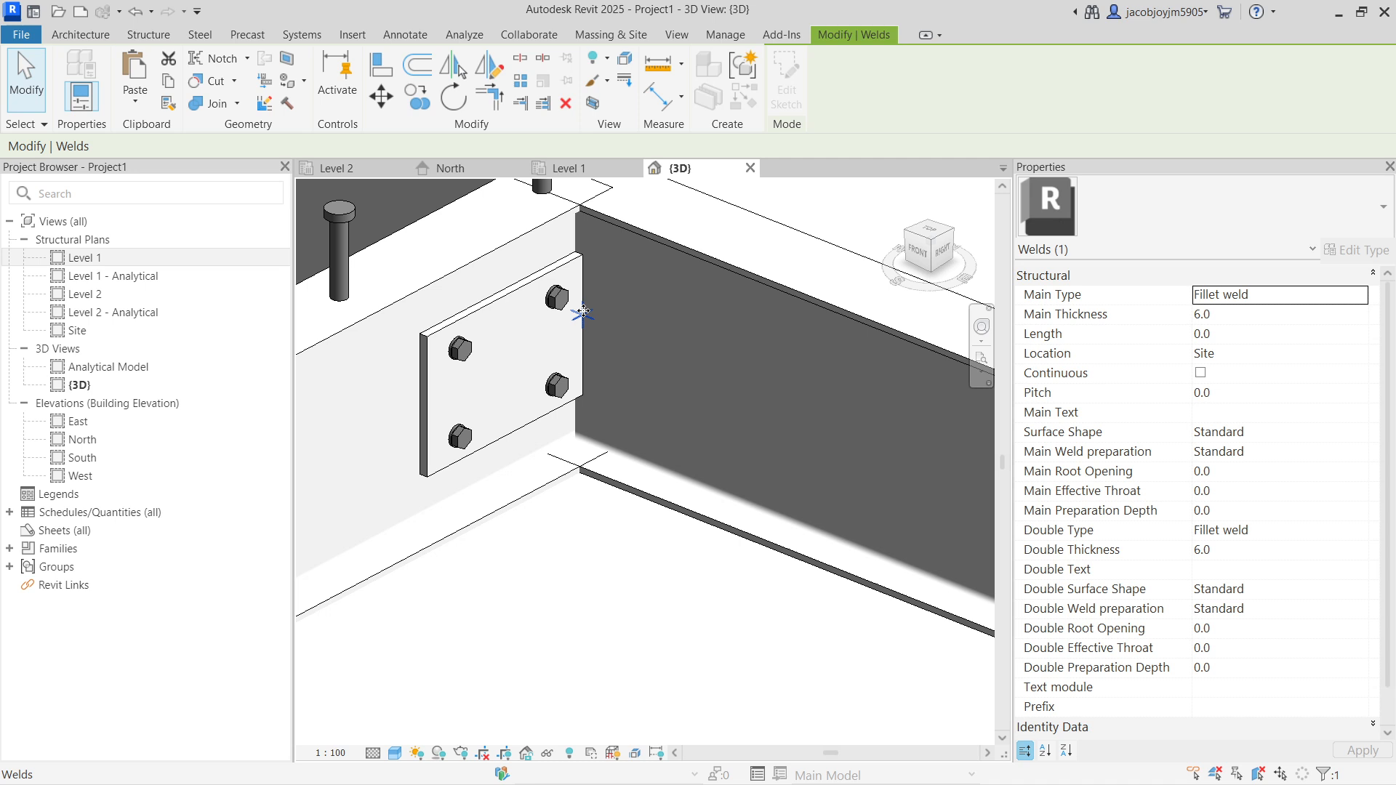
Set the weld's length to 100 mm, keeping its type as Fillet weld
{"action": "scroll", "coordinate": [581, 305], "scroll_direction": "up", "scroll_amount": 5}
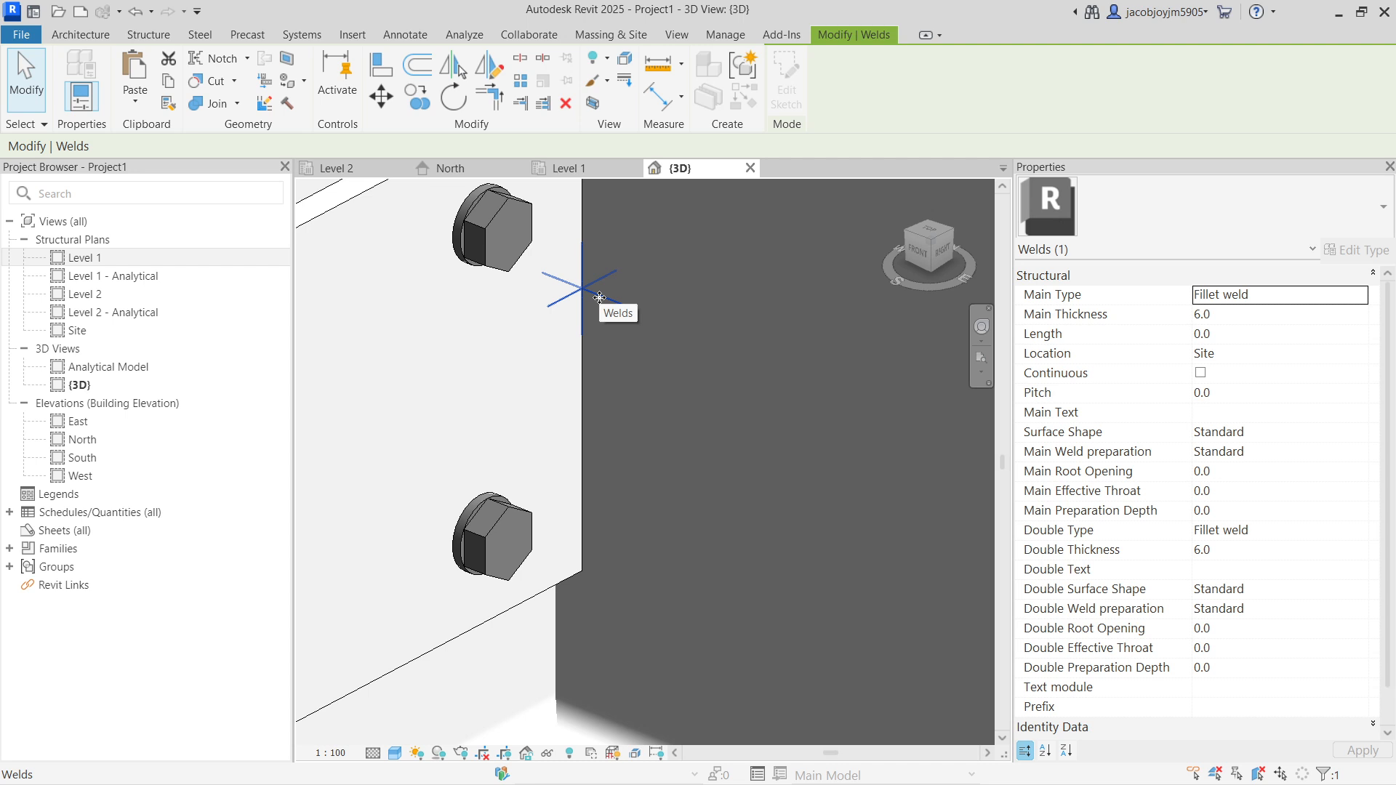
{"action": "left_click", "coordinate": [1251, 297]}
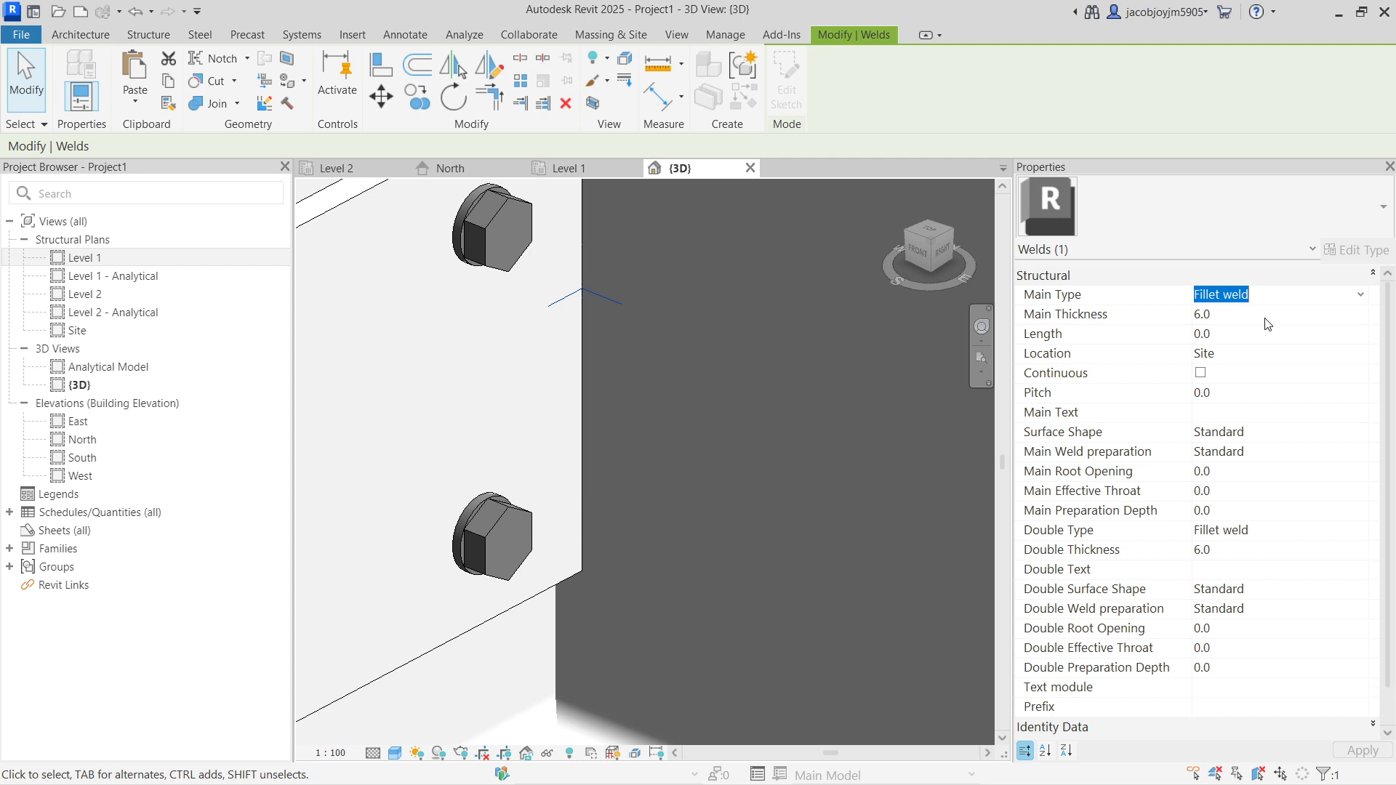
{"action": "left_click", "coordinate": [1266, 318]}
{"action": "left_click", "coordinate": [1267, 335]}
{"action": "type", "text": "100.0"}
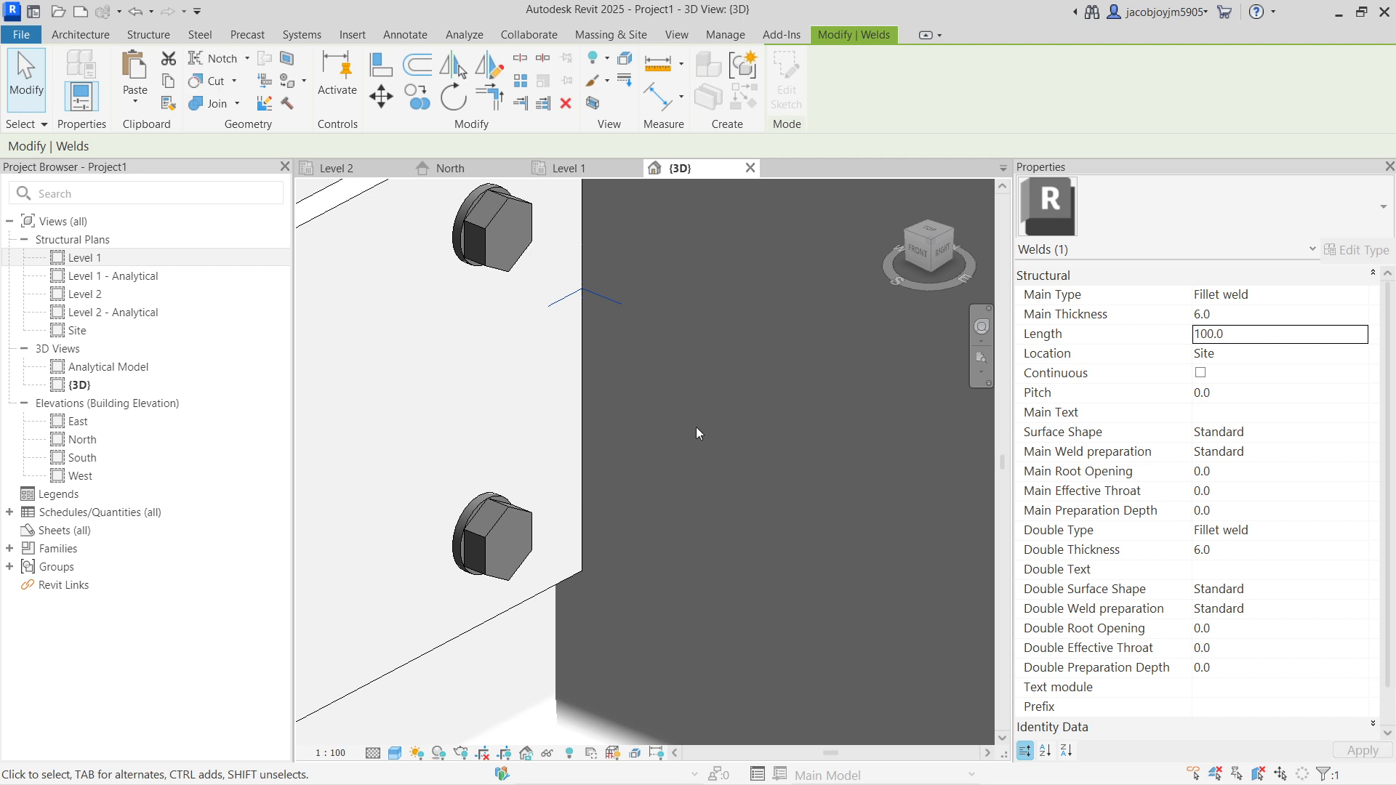
{"action": "scroll", "coordinate": [720, 411], "scroll_direction": "down", "scroll_amount": 3}
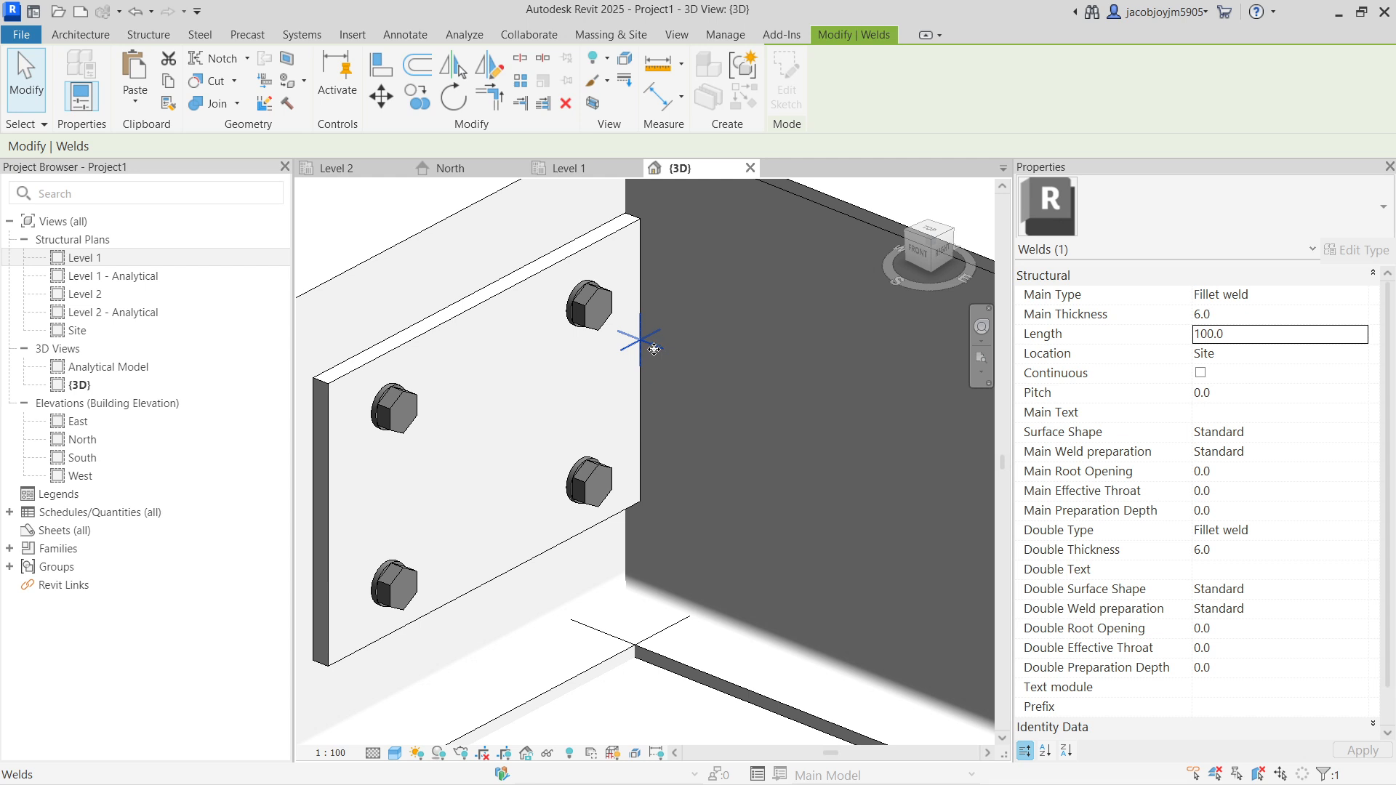
{"action": "scroll", "coordinate": [653, 350], "scroll_direction": "down", "scroll_amount": 2}
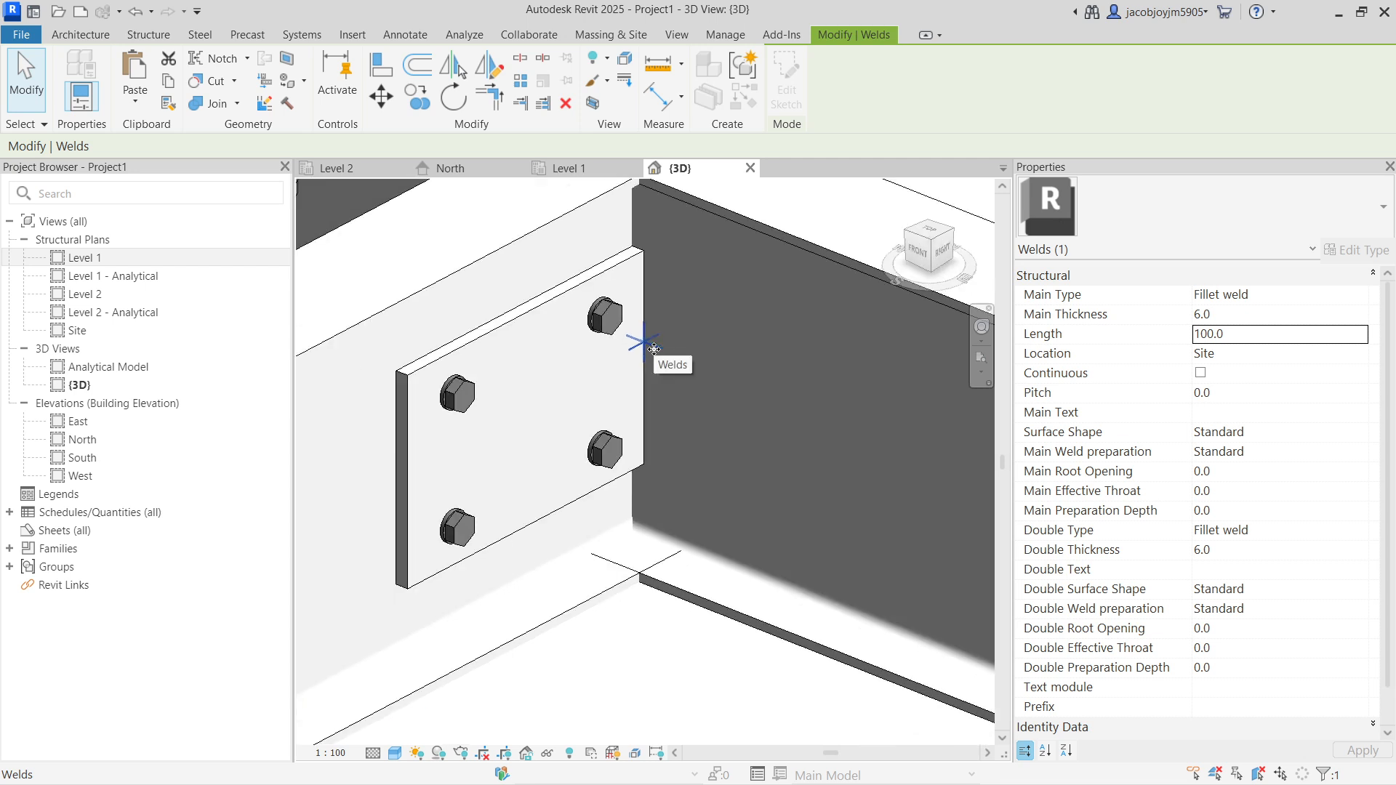
{"action": "scroll", "coordinate": [683, 448], "scroll_direction": "down", "scroll_amount": 5}
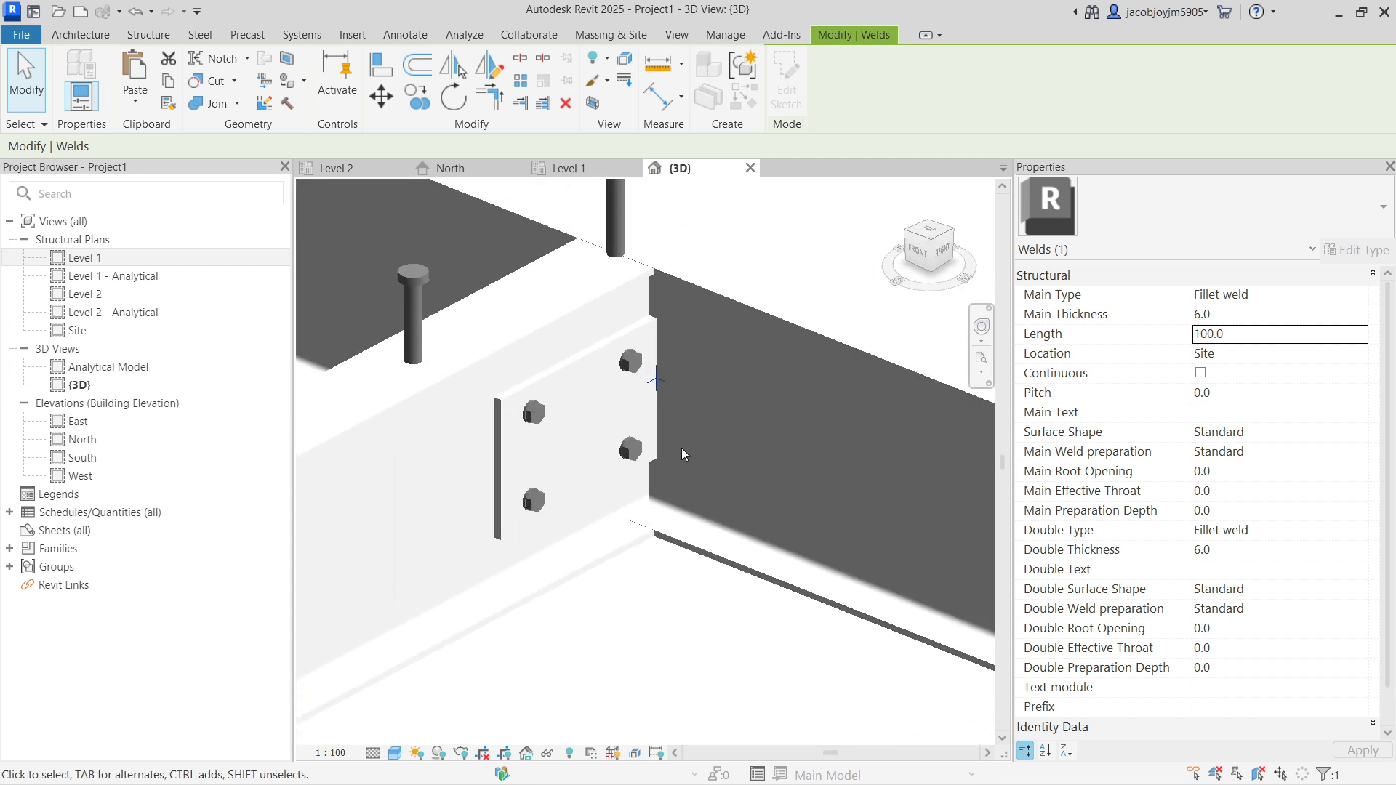
{"action": "left_click", "coordinate": [716, 330]}
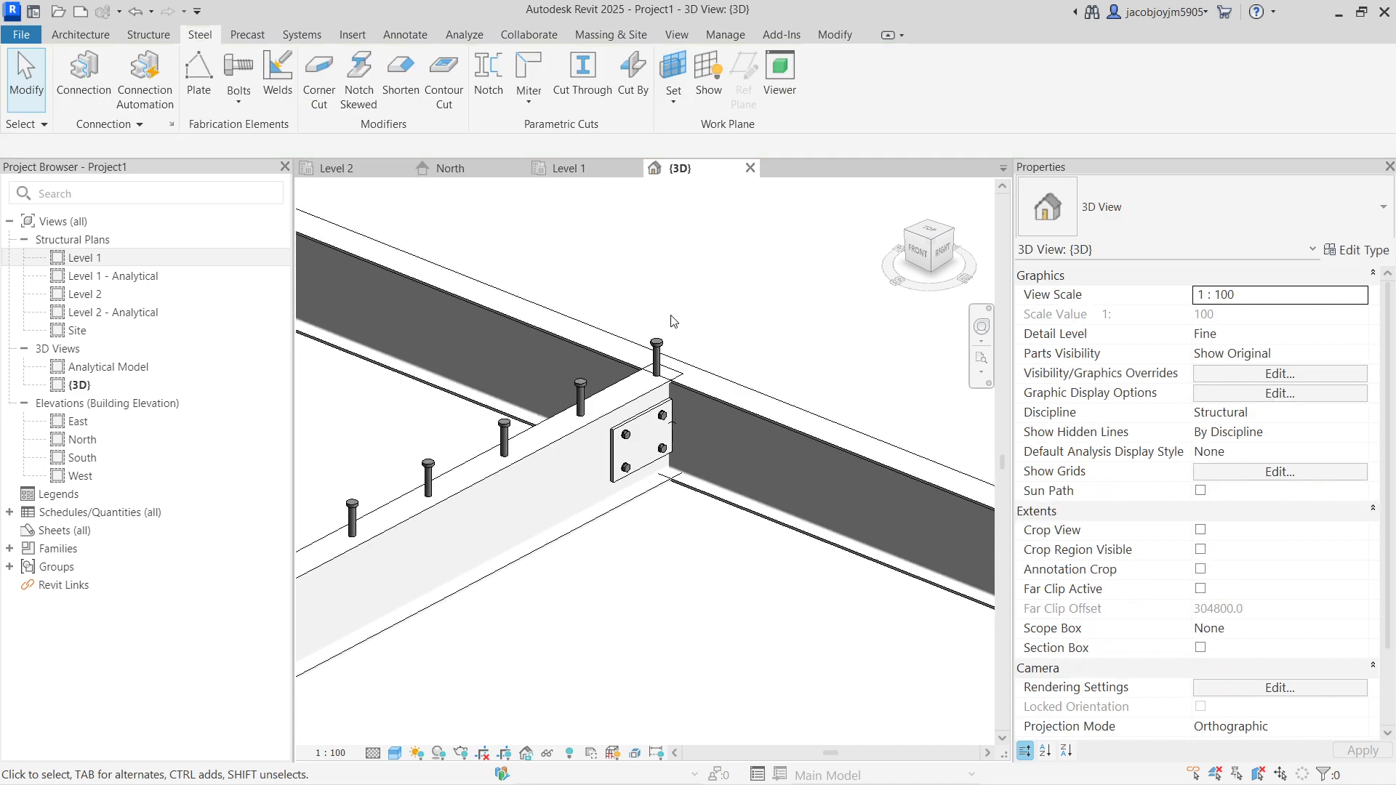
In the Site structural plan, draw a section line across the main beam beside the junction, looking toward the secondary beam
{"action": "double_click", "coordinate": [108, 333]}
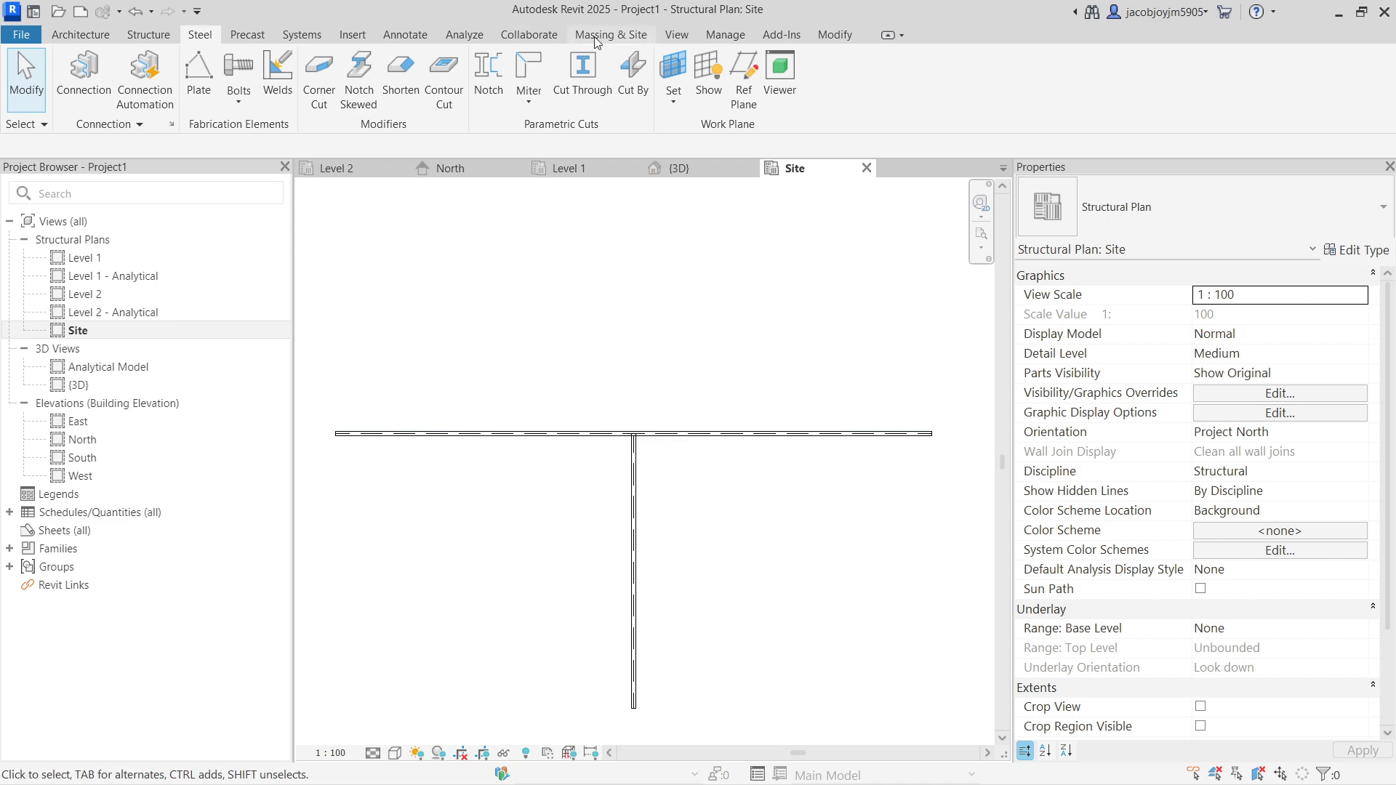
{"action": "left_click", "coordinate": [682, 36]}
{"action": "left_click", "coordinate": [616, 85]}
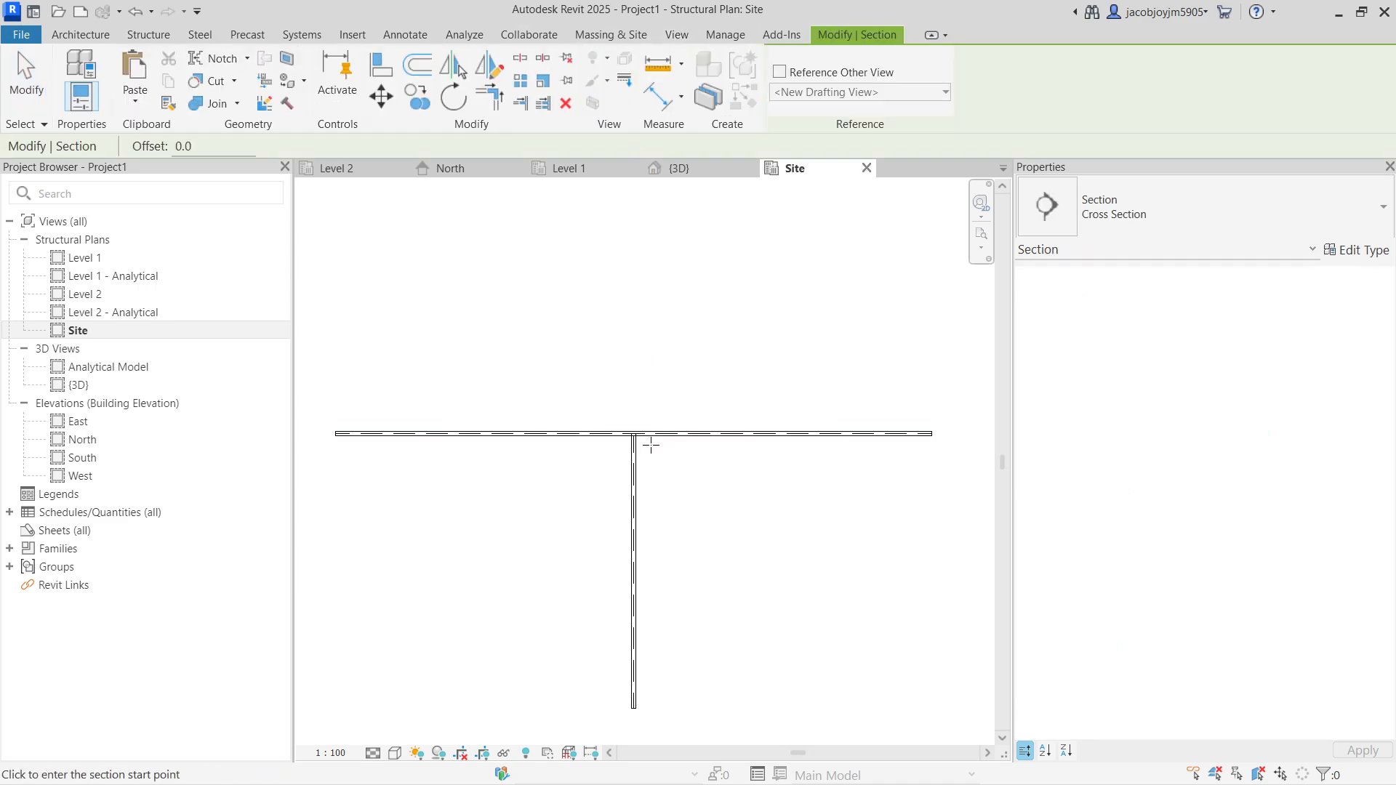
{"action": "scroll", "coordinate": [647, 451], "scroll_direction": "up", "scroll_amount": 1}
{"action": "left_click", "coordinate": [642, 463]}
{"action": "left_click", "coordinate": [641, 353]}
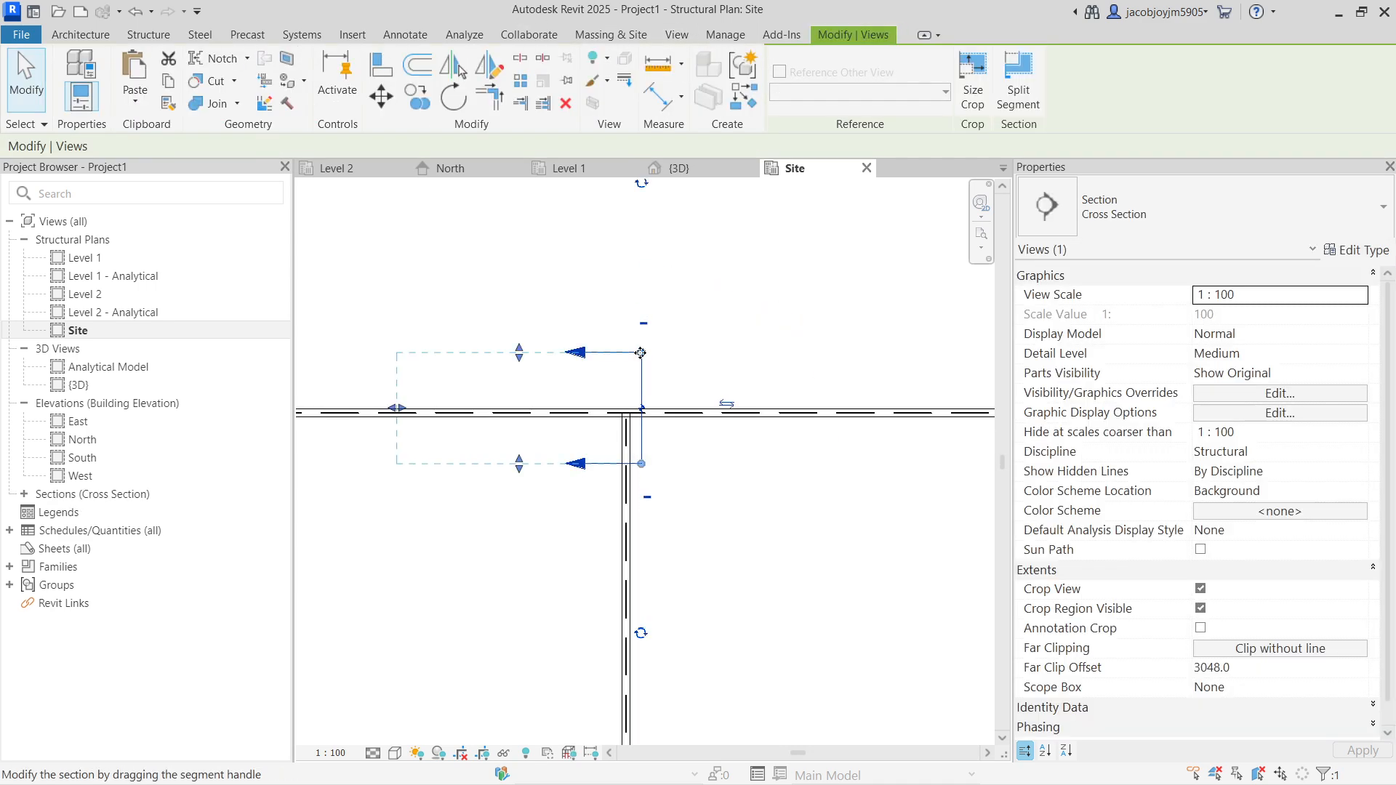
Open the new section view, set its detail level to Fine, and check the weld at the plate's edge
{"action": "right_click", "coordinate": [640, 389]}
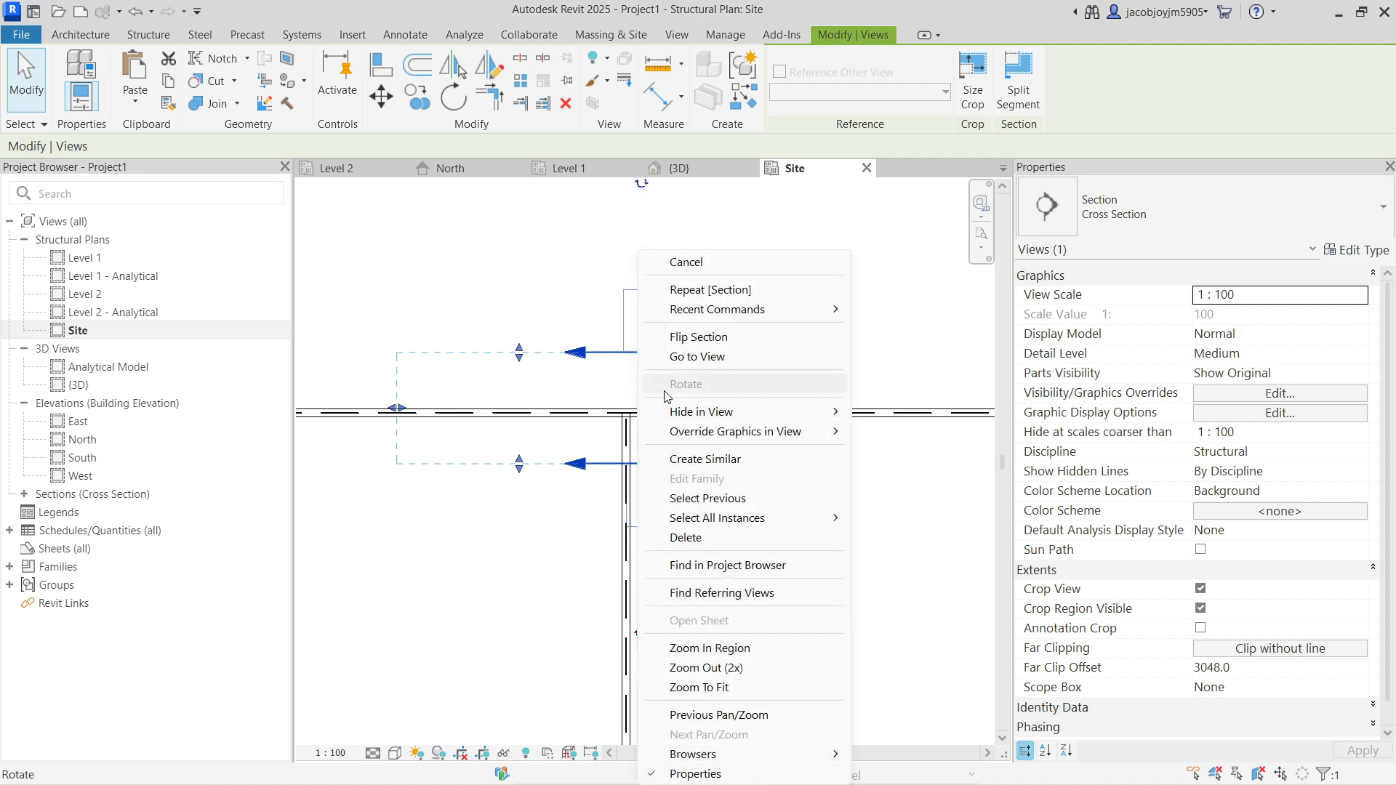
{"action": "left_click", "coordinate": [698, 356]}
{"action": "scroll", "coordinate": [562, 462], "scroll_direction": "up", "scroll_amount": 3}
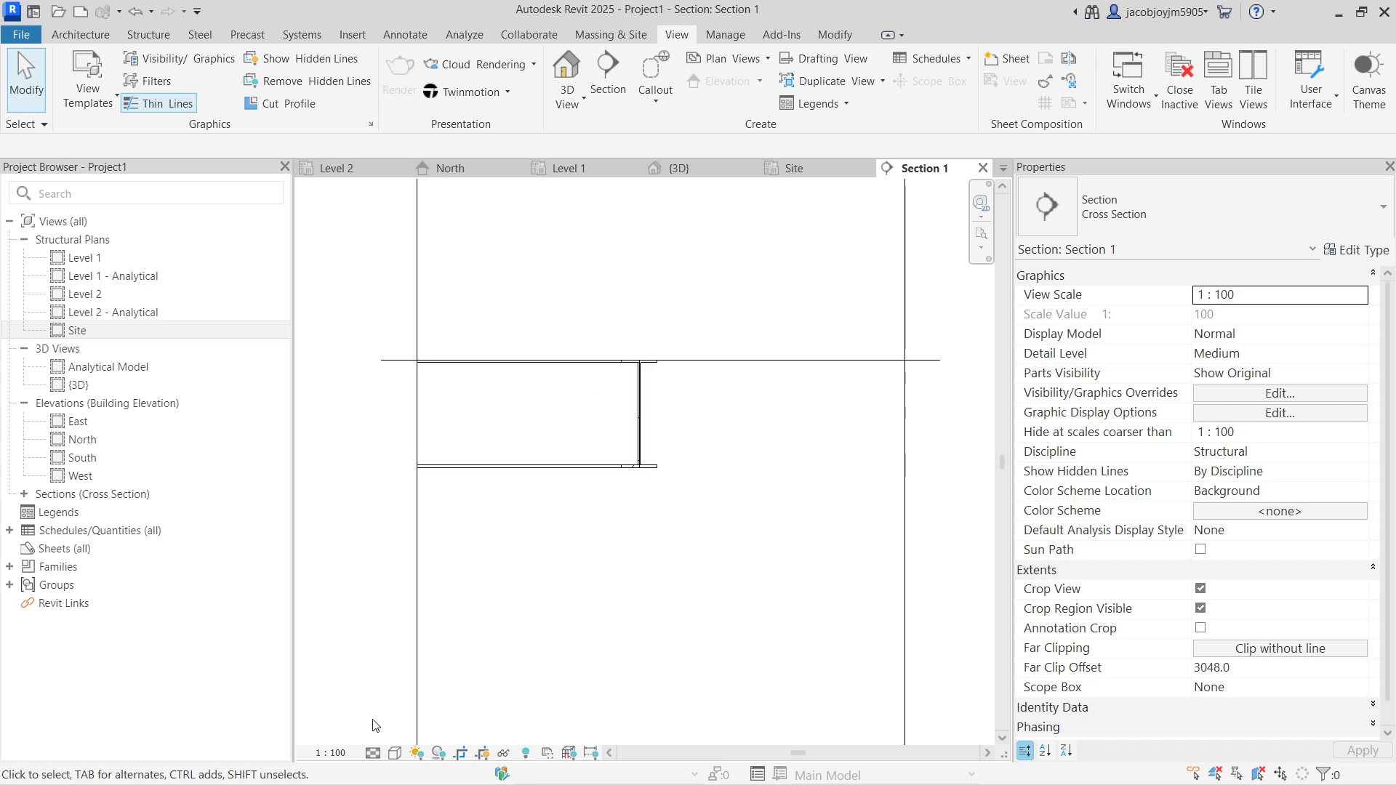
{"action": "left_click", "coordinate": [373, 753]}
{"action": "left_click", "coordinate": [390, 732]}
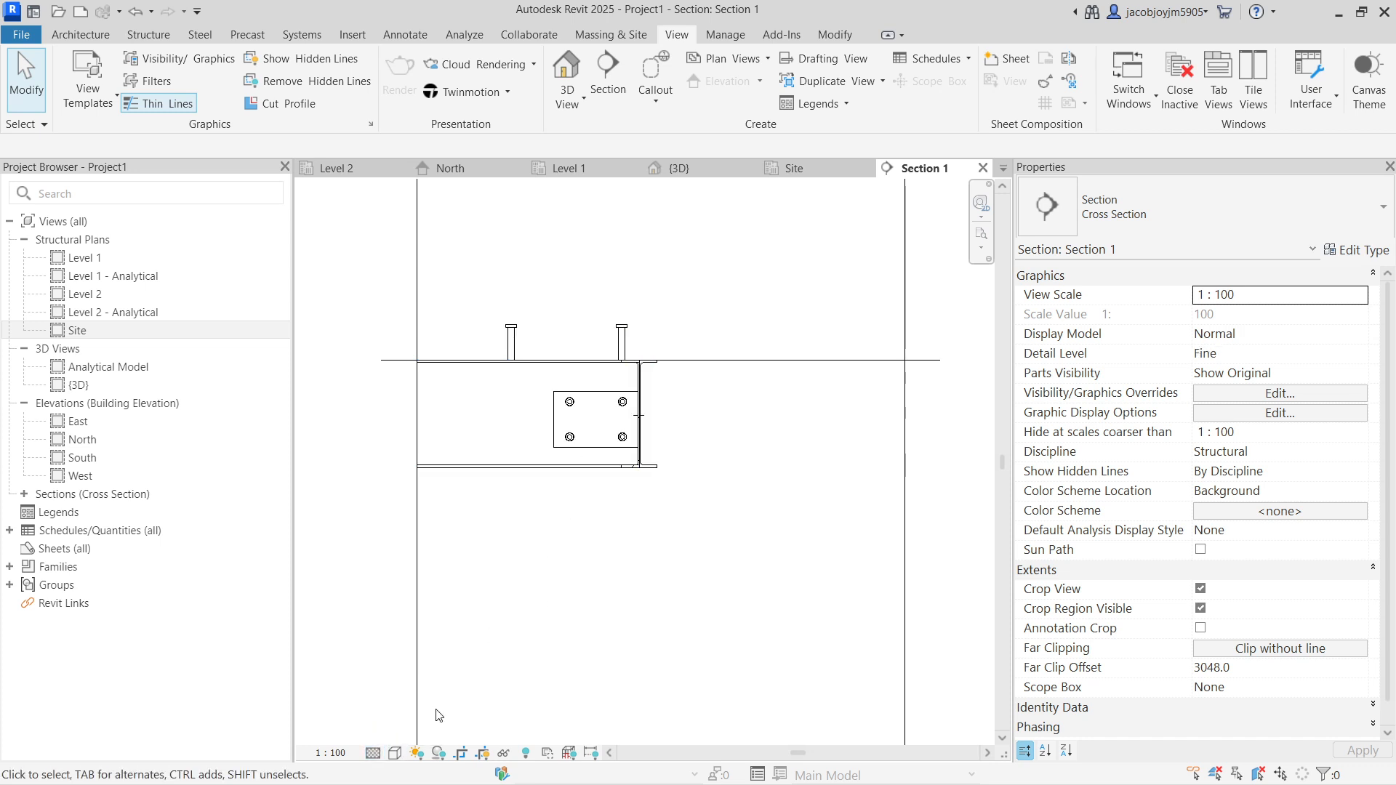
{"action": "scroll", "coordinate": [566, 426], "scroll_direction": "up", "scroll_amount": 4}
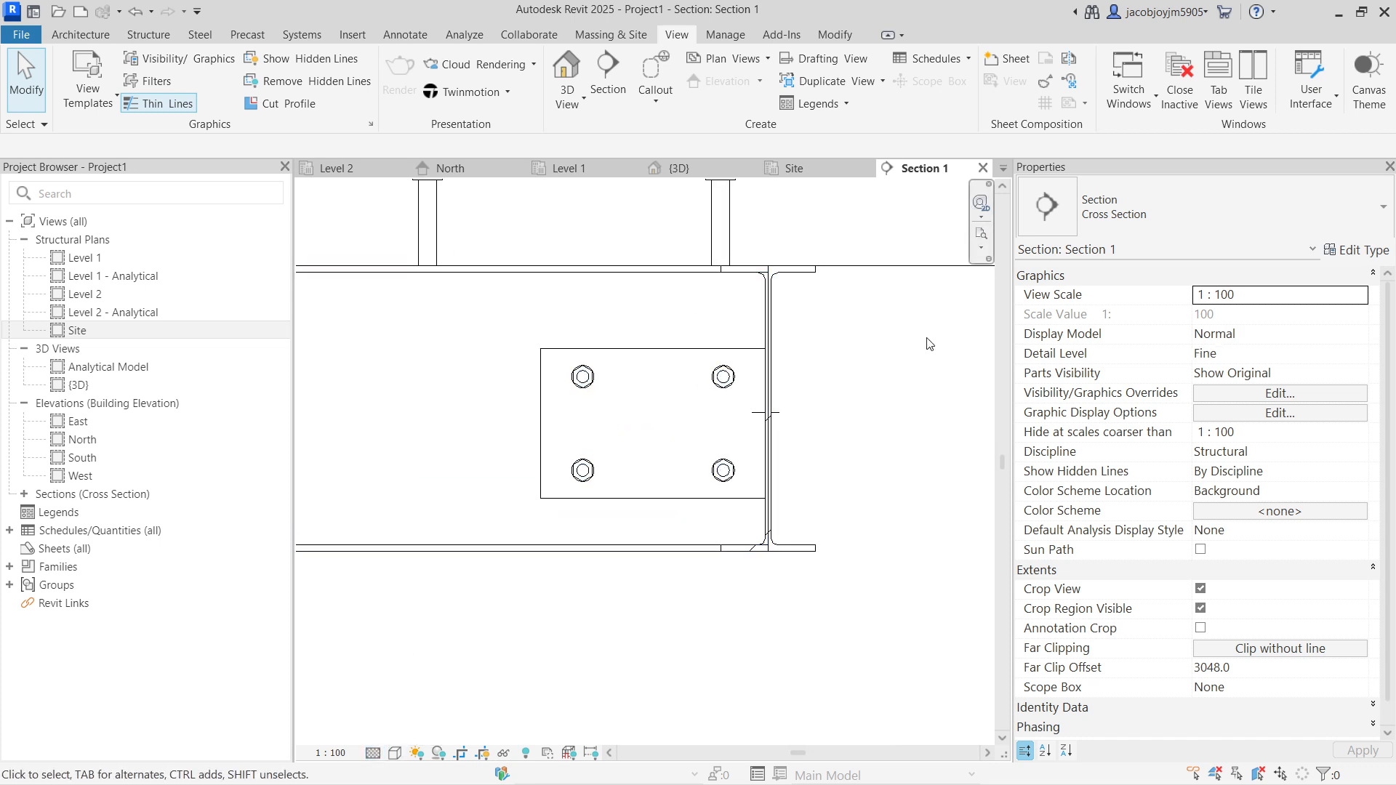
{"action": "scroll", "coordinate": [746, 466], "scroll_direction": "up", "scroll_amount": 2}
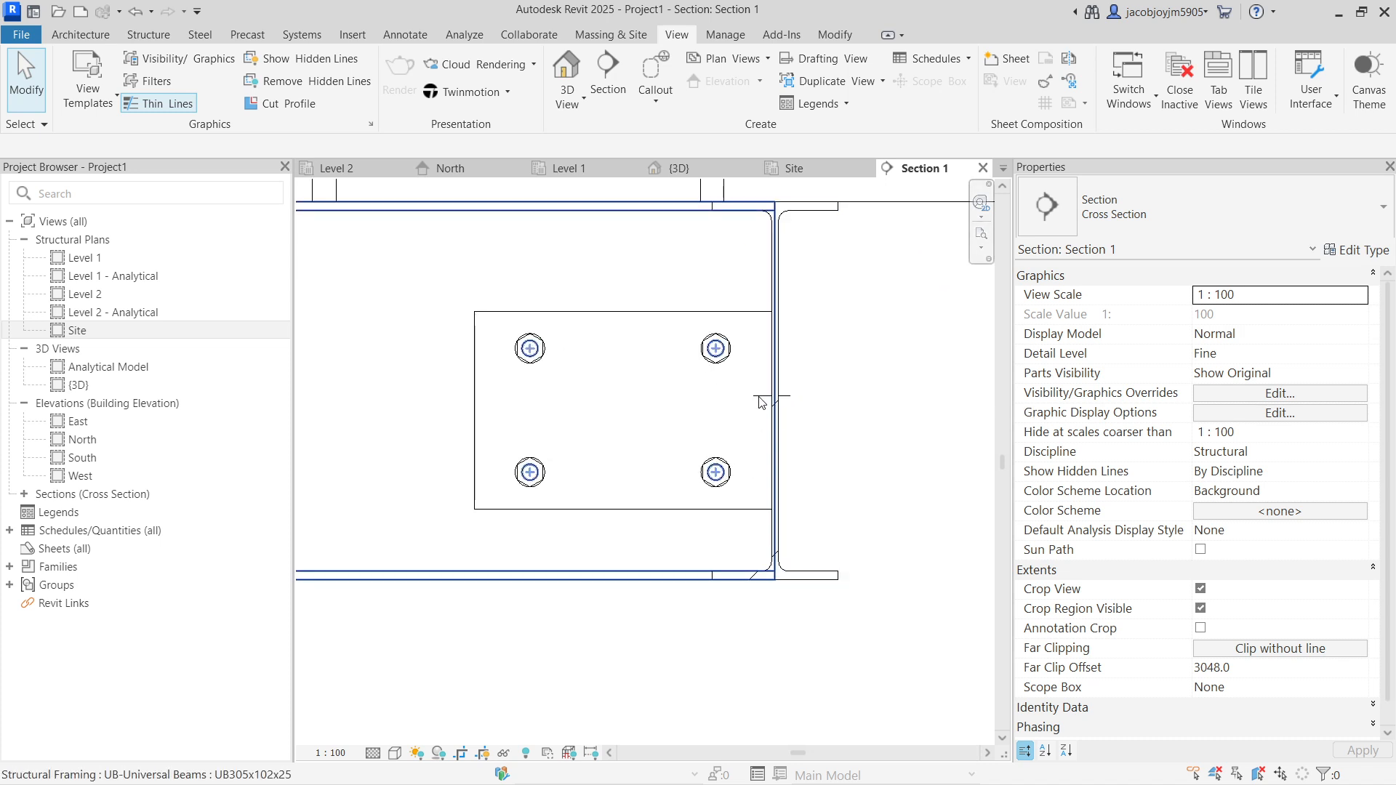
{"action": "left_click", "coordinate": [762, 395]}
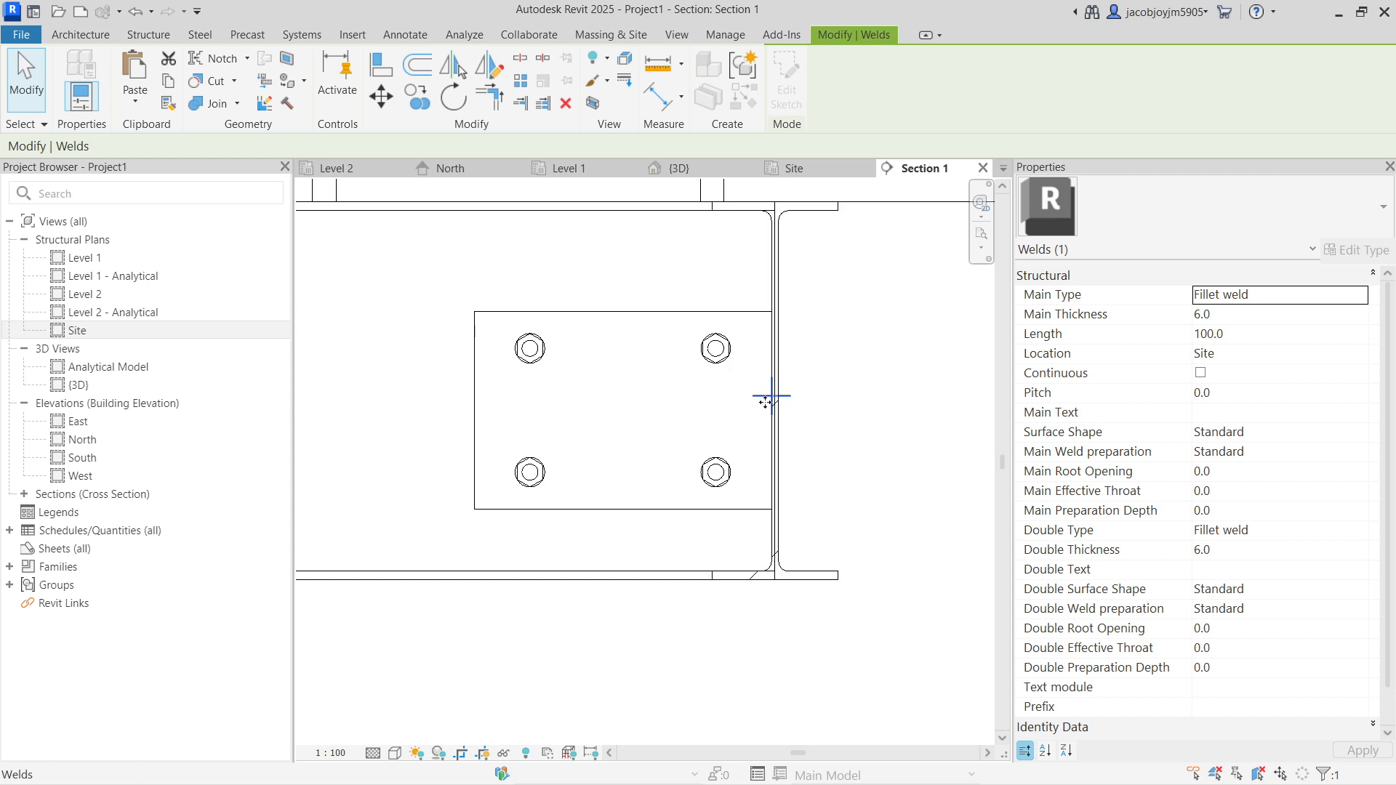
{"action": "left_click", "coordinate": [844, 346]}
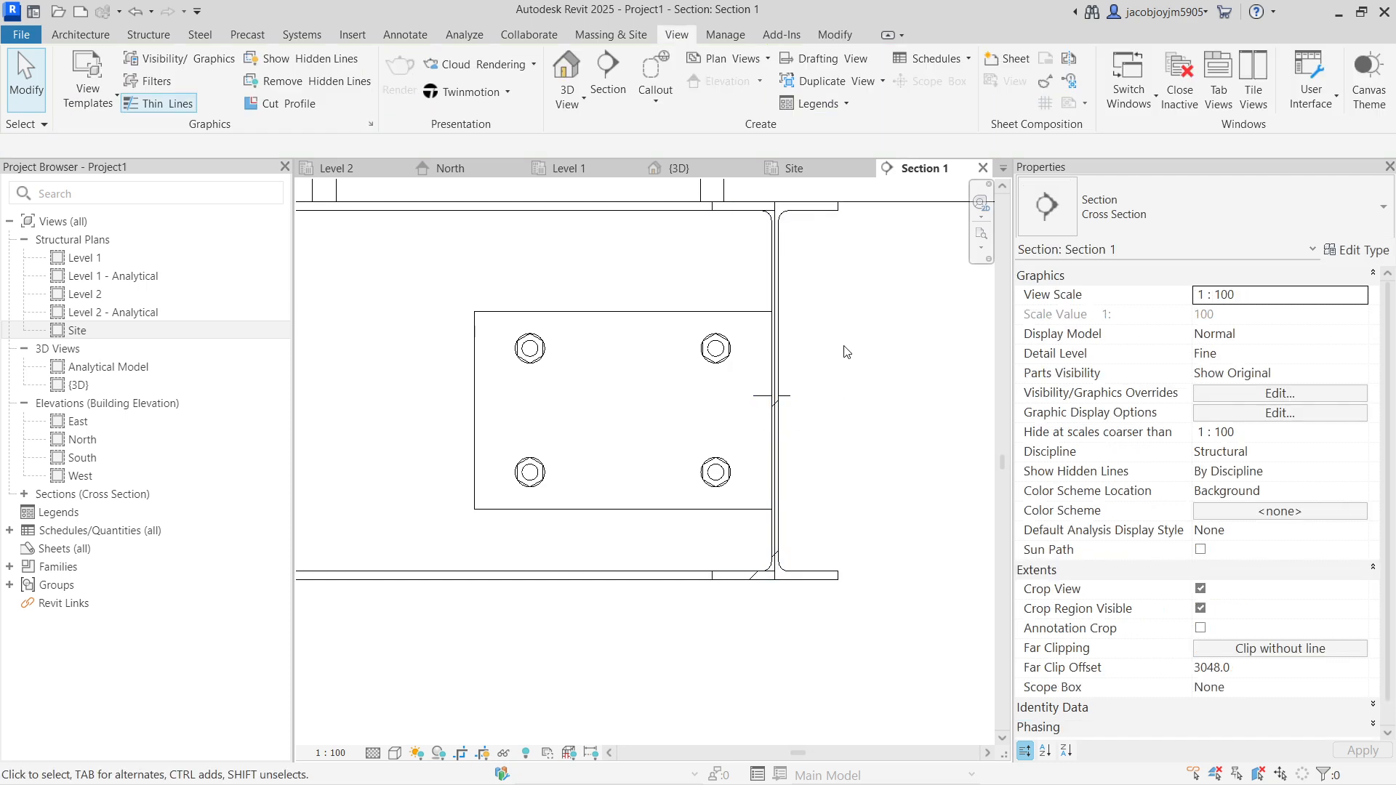
Tag the weld at the plate's edge by category in the section view, placing the tag beside the section's crop boundary
{"action": "left_click", "coordinate": [402, 37]}
{"action": "left_click", "coordinate": [812, 102]}
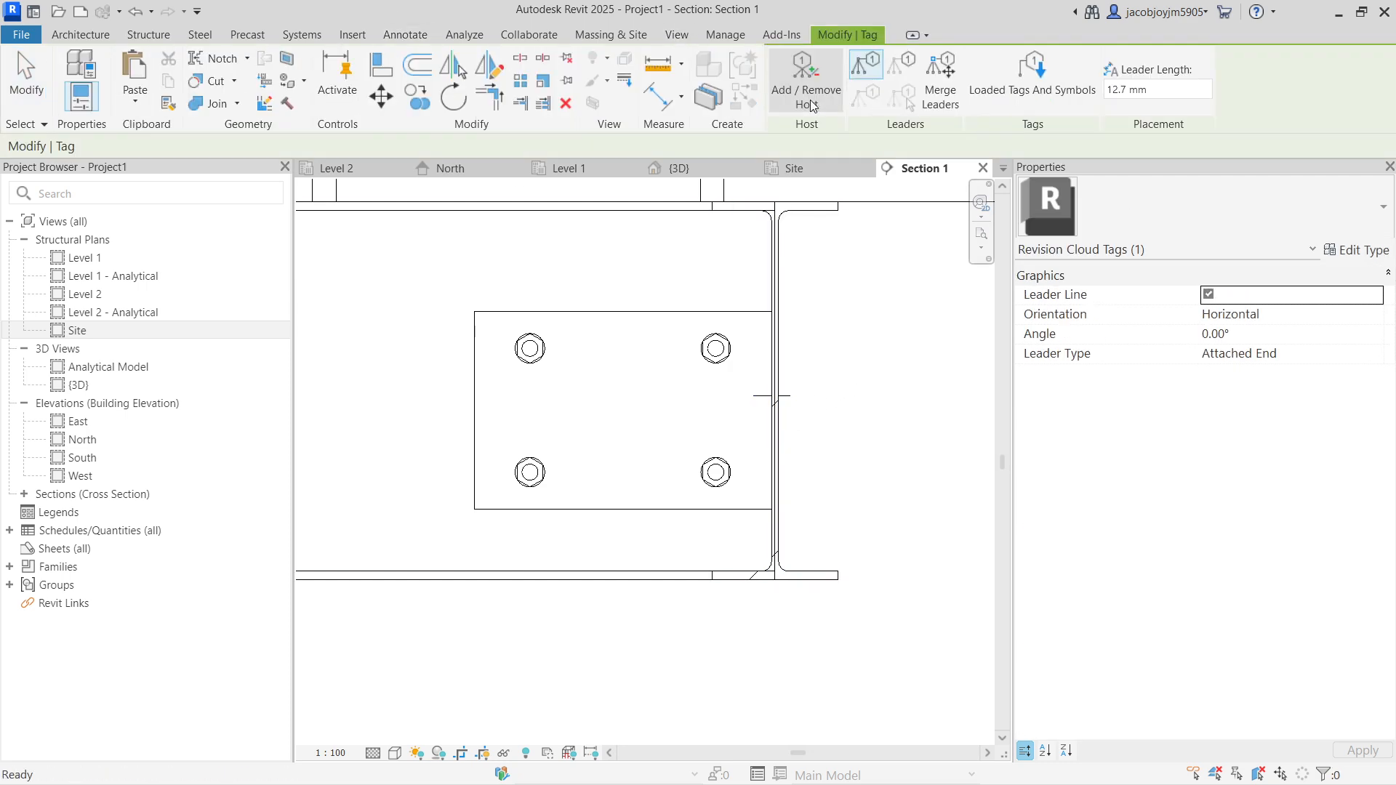
{"action": "scroll", "coordinate": [769, 397], "scroll_direction": "down", "scroll_amount": 4}
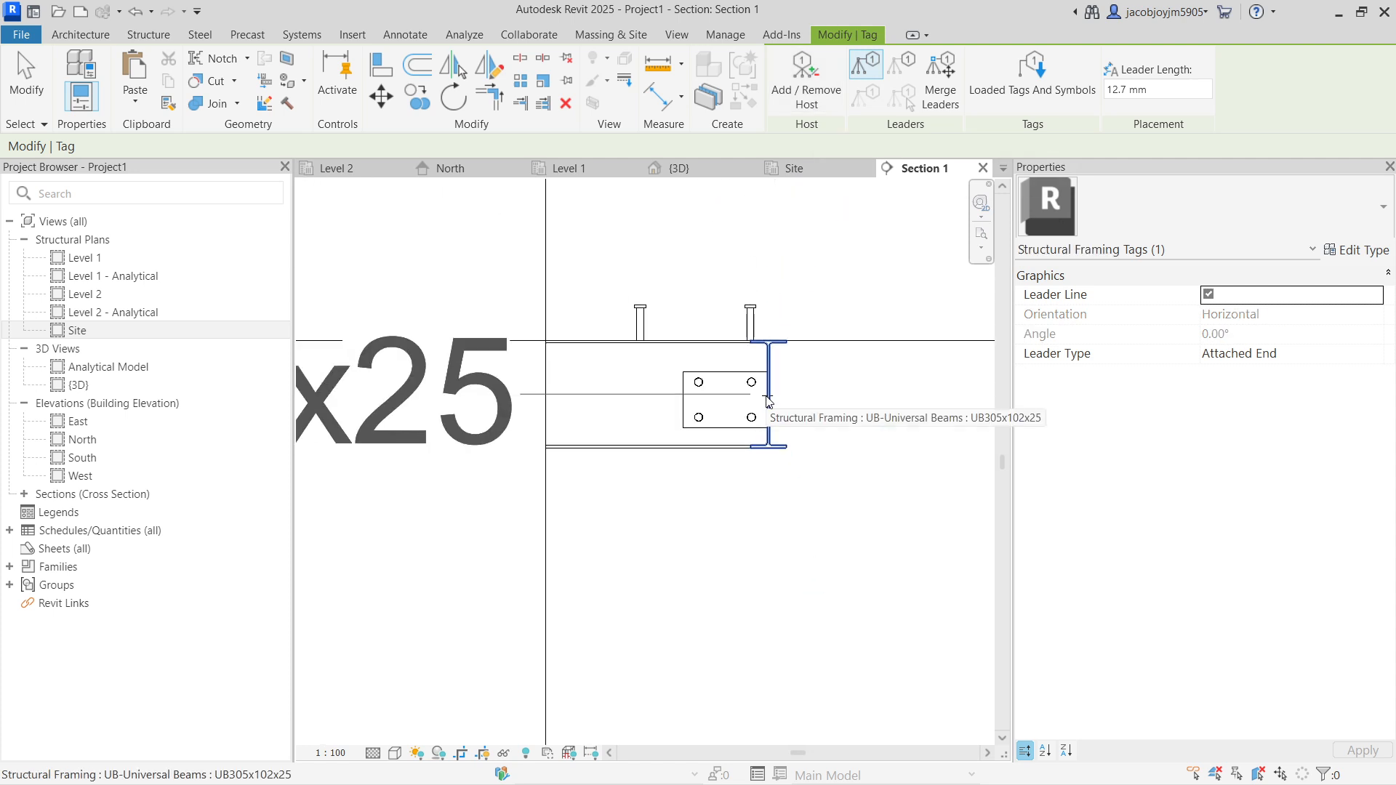
{"action": "scroll", "coordinate": [770, 397], "scroll_direction": "down", "scroll_amount": 4}
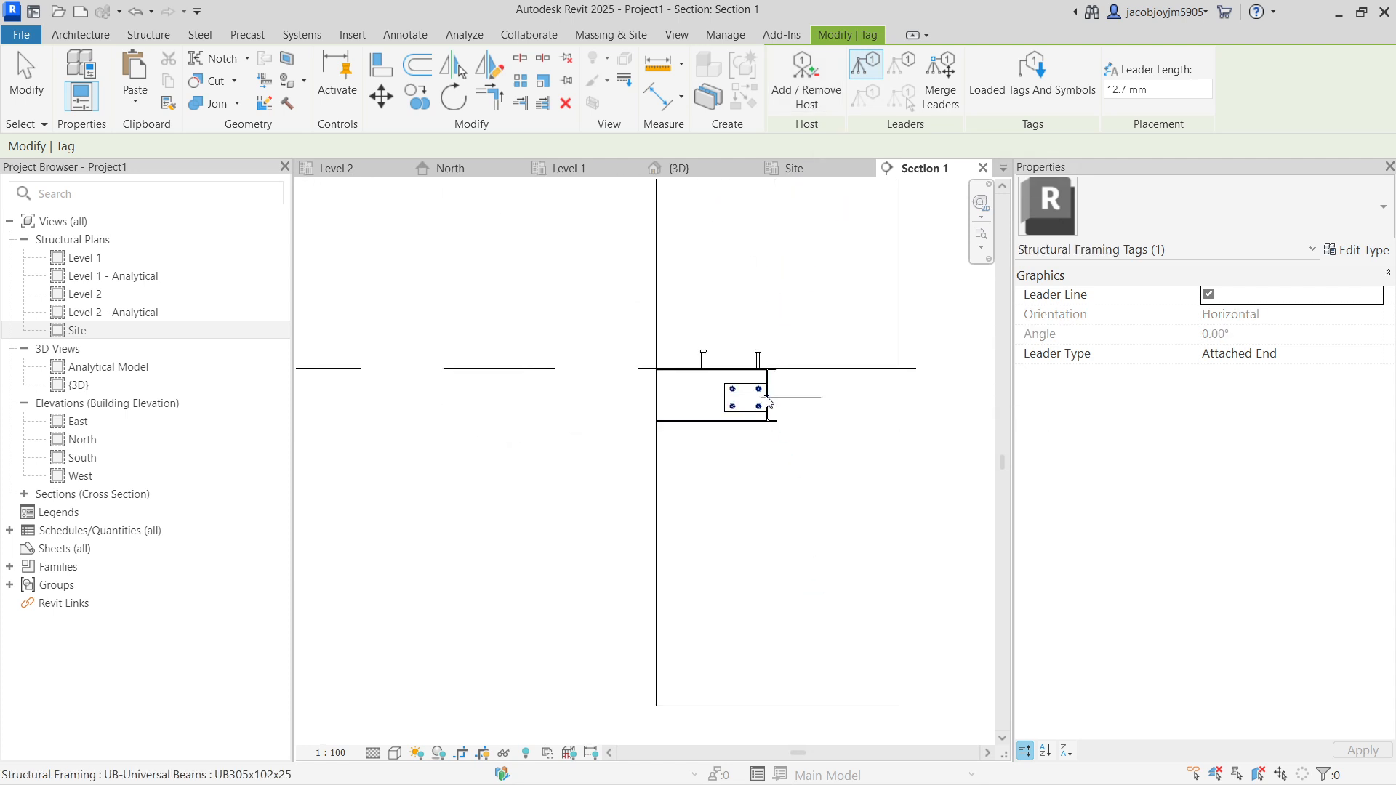
{"action": "scroll", "coordinate": [770, 400], "scroll_direction": "up", "scroll_amount": 2}
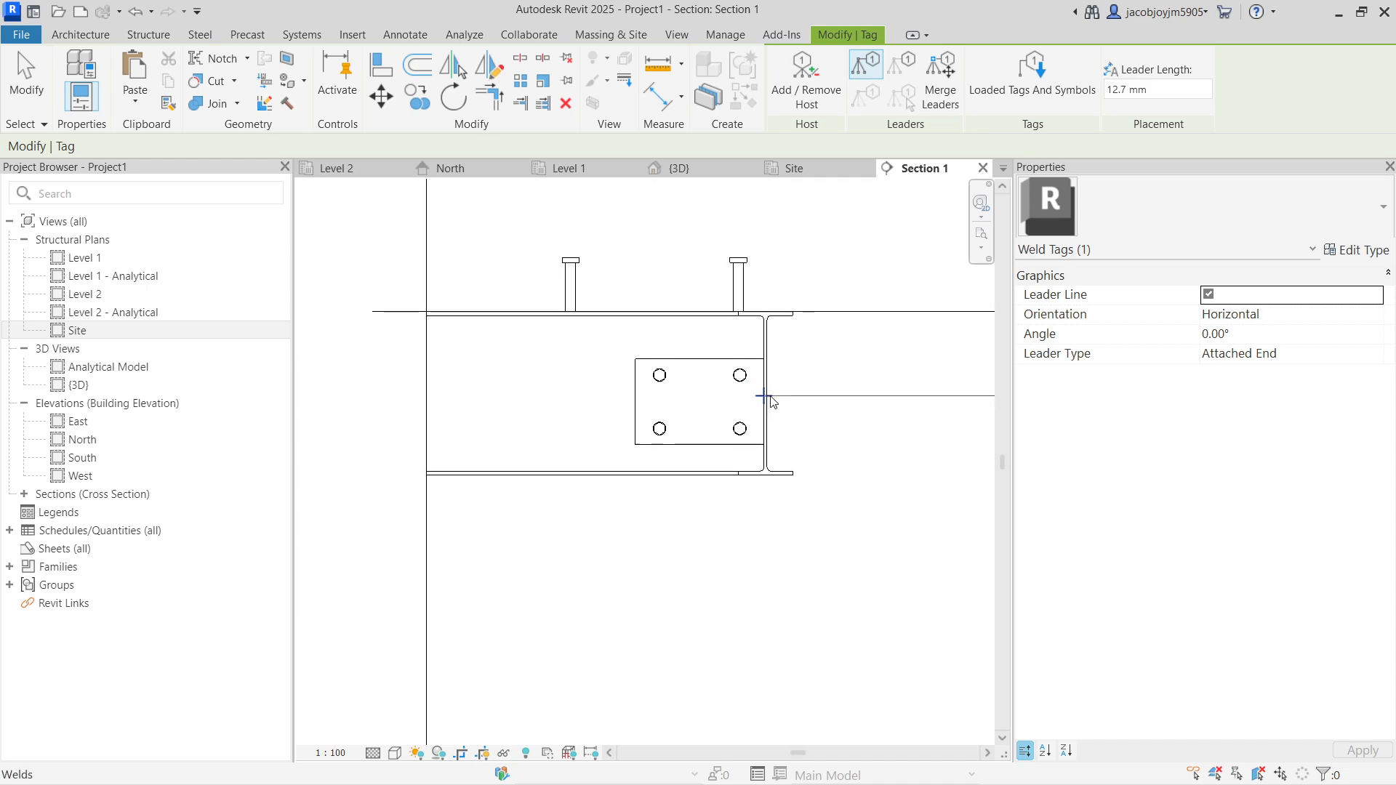
{"action": "scroll", "coordinate": [624, 440], "scroll_direction": "down", "scroll_amount": 3}
{"action": "scroll", "coordinate": [720, 443], "scroll_direction": "down", "scroll_amount": 3}
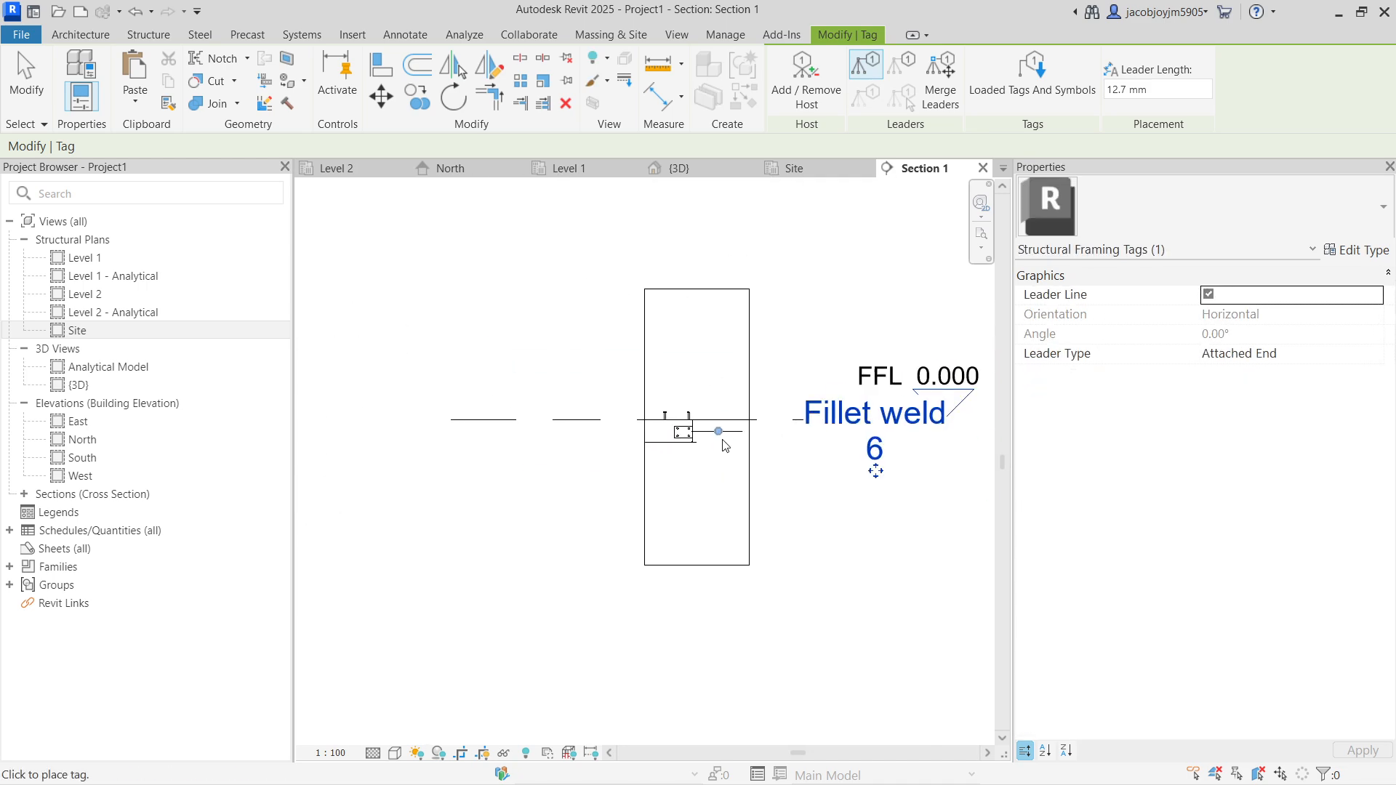
{"action": "left_click", "coordinate": [789, 441]}
{"action": "key", "text": "Escape"}
Move the weld tag above the Level 1 marker and adjust its leader so it slopes from the weld up to the text
{"action": "left_click", "coordinate": [789, 441]}
{"action": "left_click_drag", "start_coordinate": [810, 457], "coordinate": [849, 390]}
{"action": "left_click_drag", "start_coordinate": [732, 402], "coordinate": [745, 369]}
{"action": "left_click", "coordinate": [746, 381]}
{"action": "scroll", "coordinate": [744, 377], "scroll_direction": "up", "scroll_amount": 2}
{"action": "left_click", "coordinate": [845, 374]}
{"action": "middle_click_drag", "start_coordinate": [843, 373], "coordinate": [677, 402]}
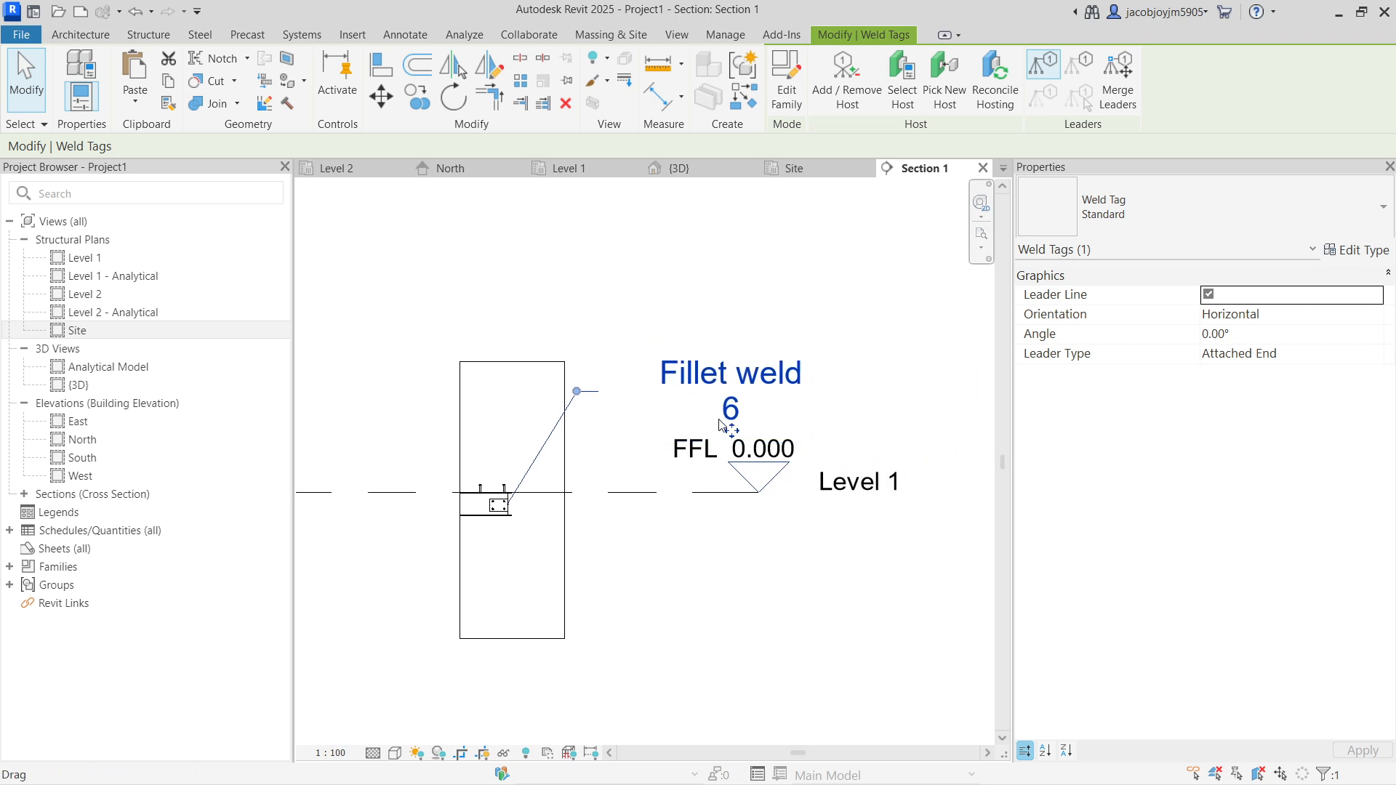
{"action": "left_click_drag", "start_coordinate": [732, 432], "coordinate": [698, 430]}
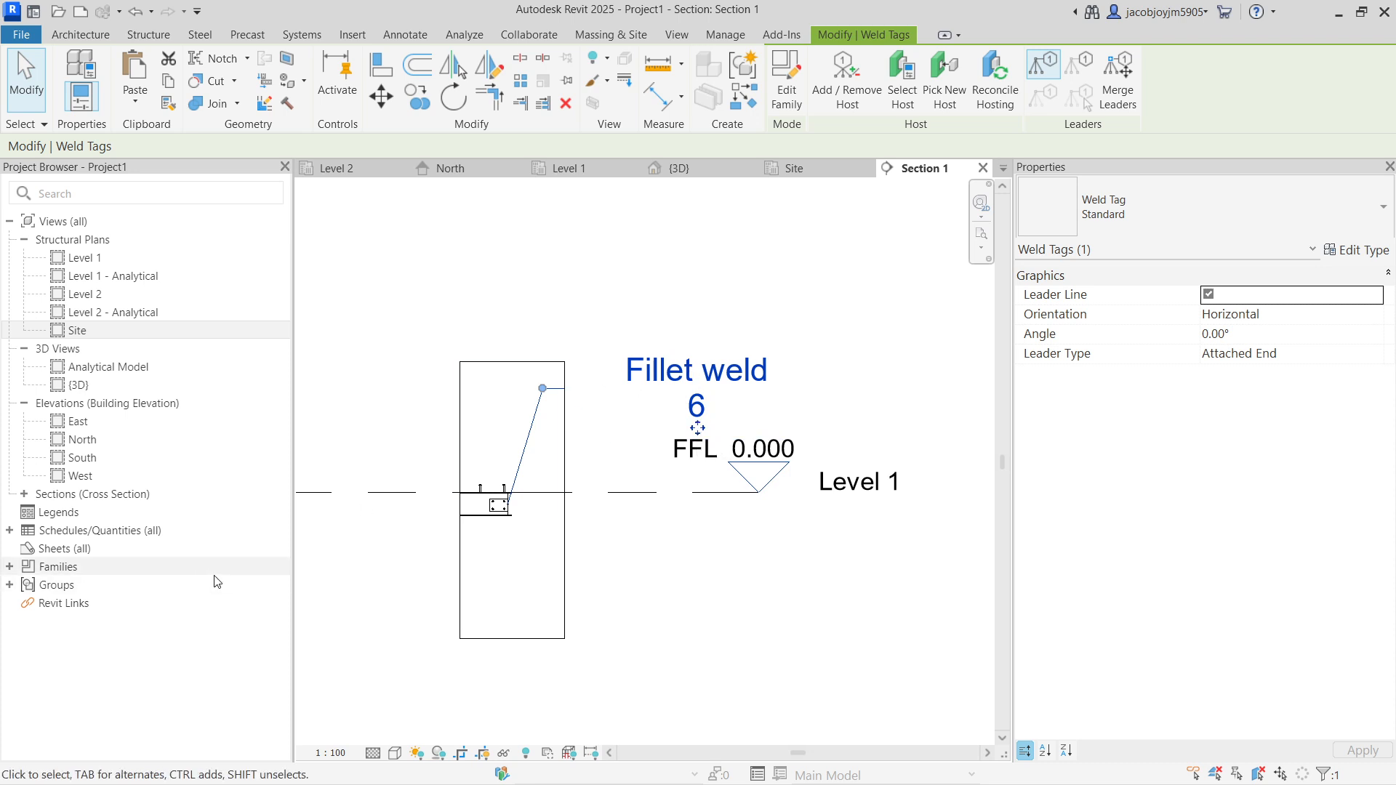
{"action": "scroll", "coordinate": [495, 502], "scroll_direction": "up", "scroll_amount": 3}
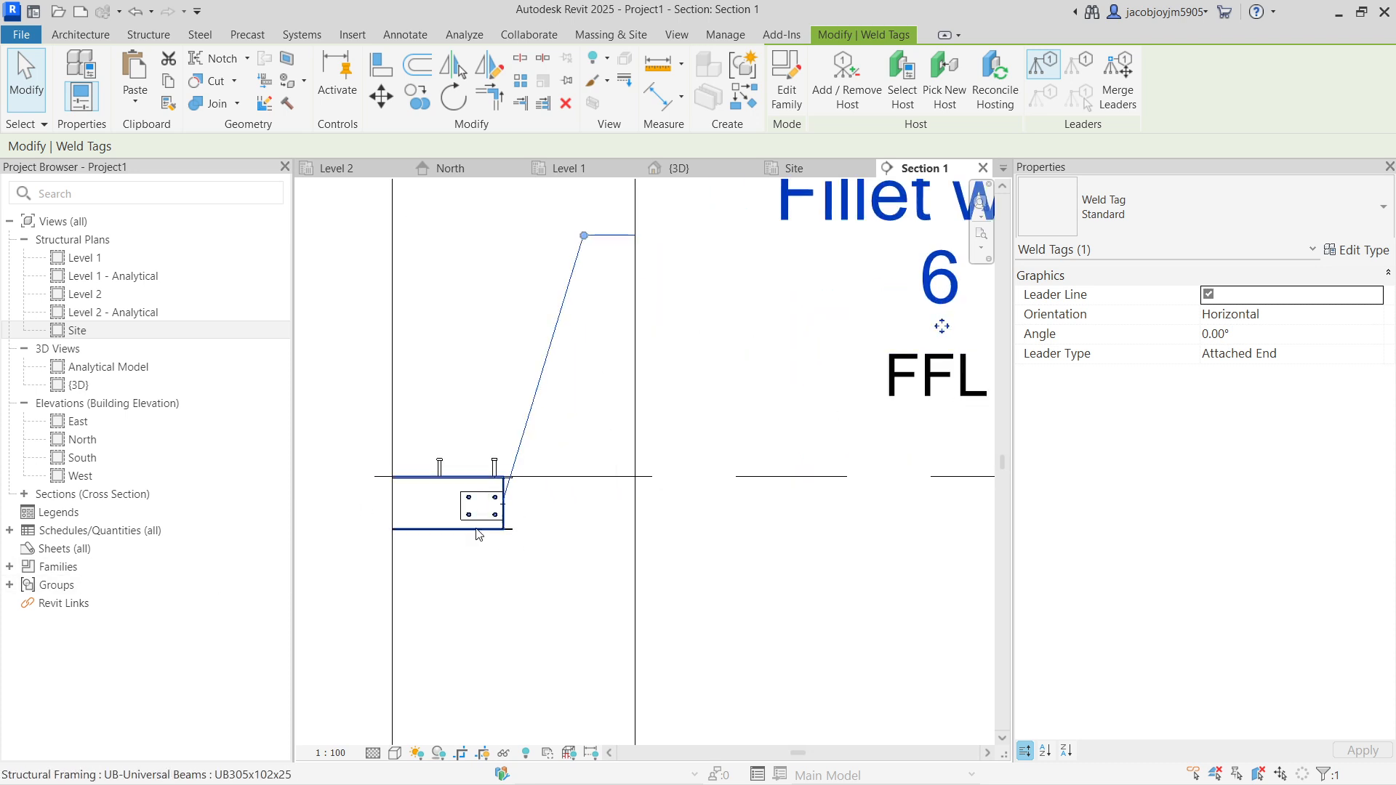
{"action": "scroll", "coordinate": [552, 426], "scroll_direction": "down", "scroll_amount": 2}
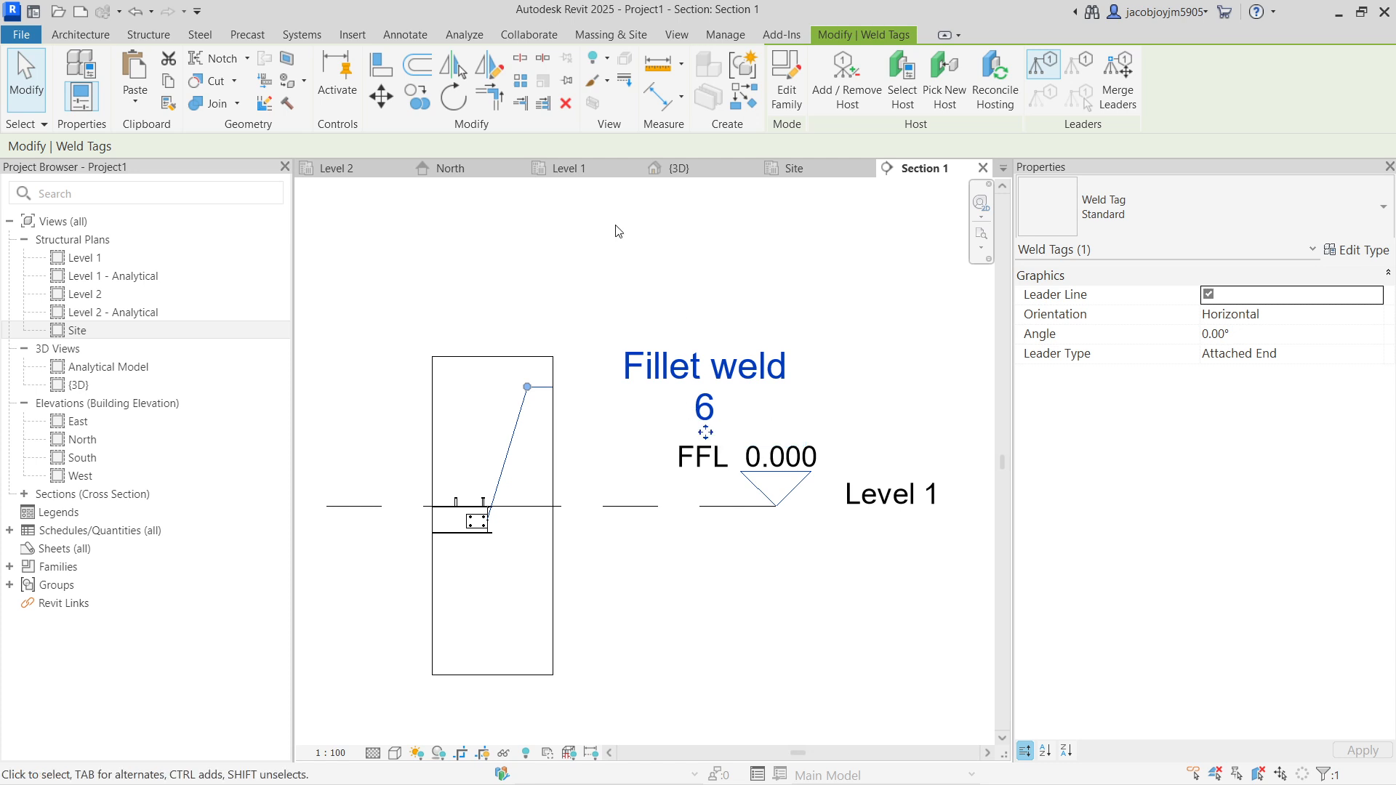
{"action": "left_click", "coordinate": [553, 243]}
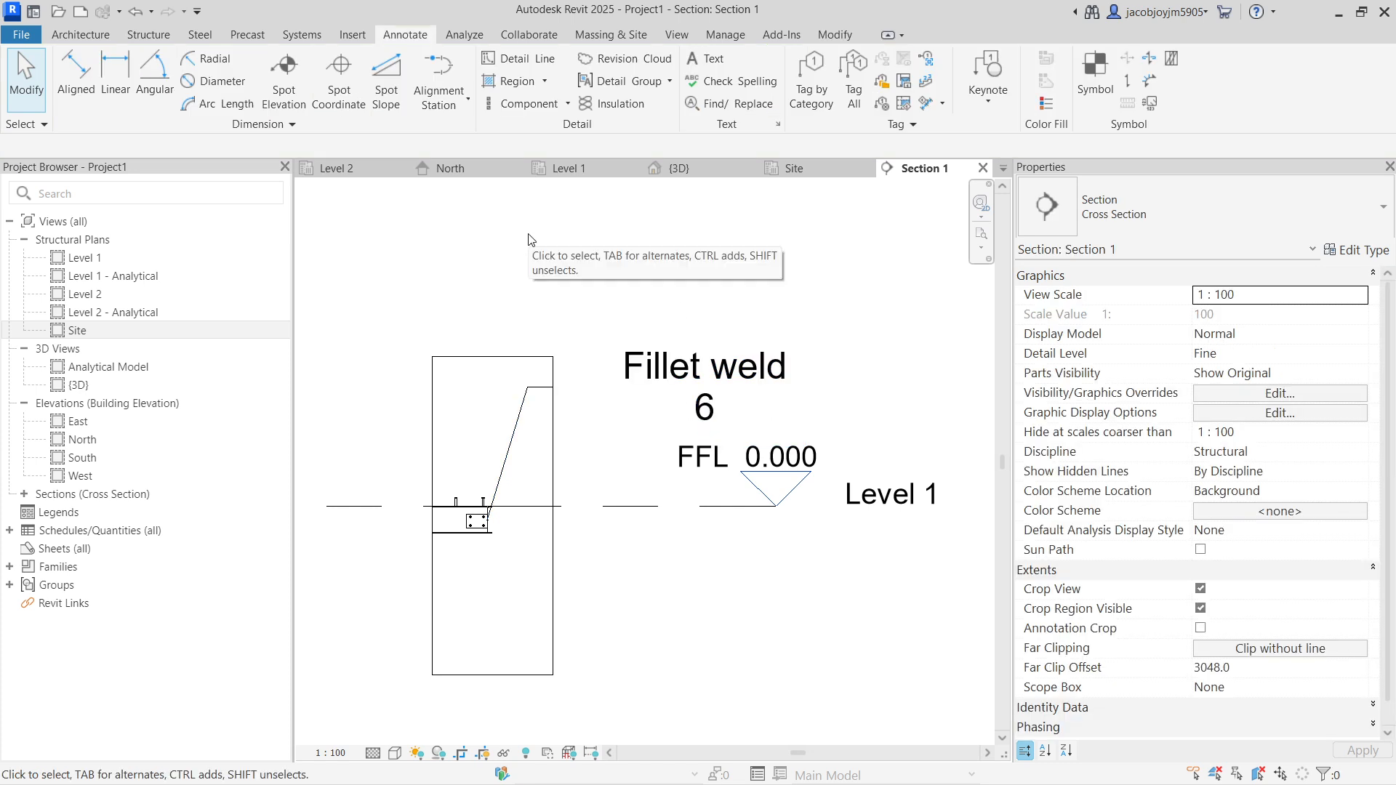
Add a corner cut to the bolted plate's upper-left corner
{"action": "left_click", "coordinate": [206, 36]}
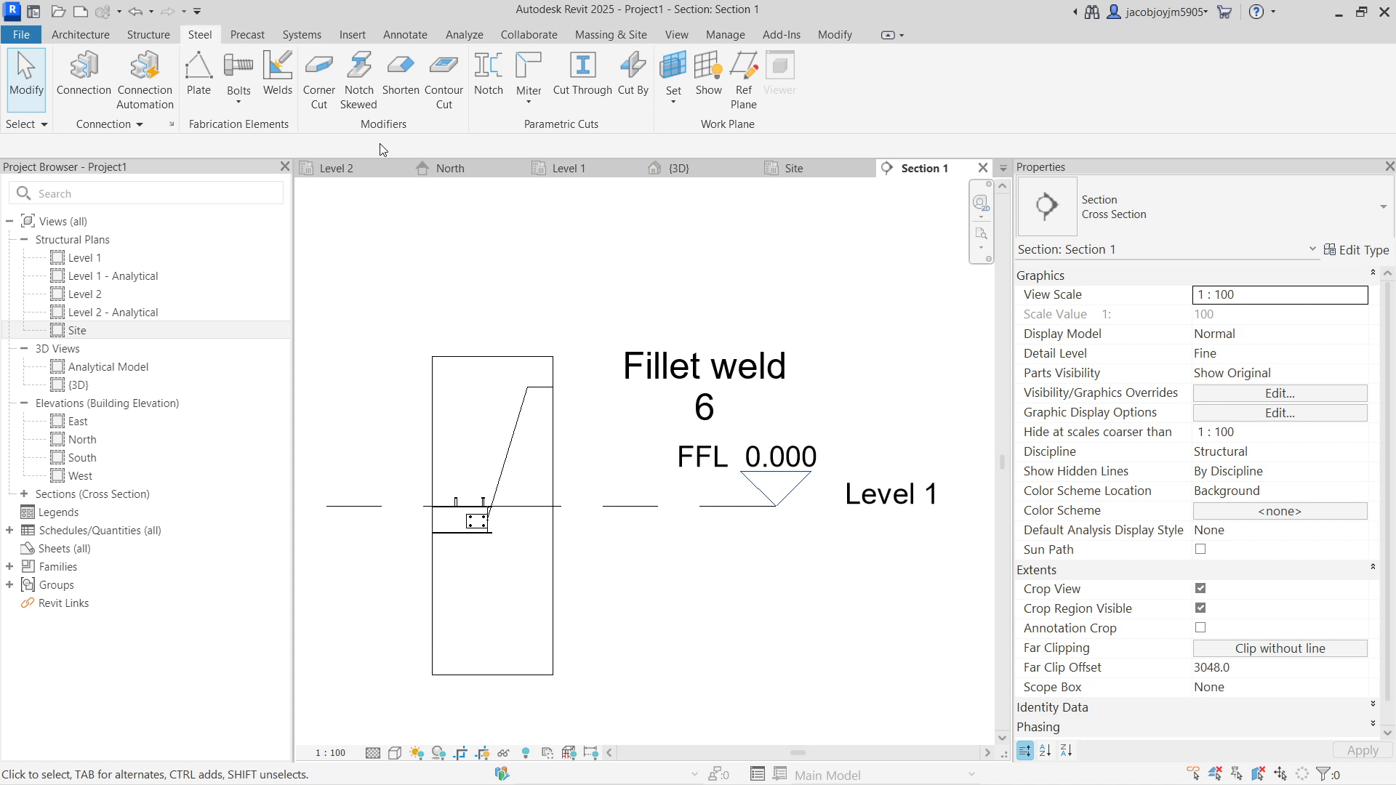
{"action": "left_click", "coordinate": [326, 107]}
{"action": "scroll", "coordinate": [436, 514], "scroll_direction": "up", "scroll_amount": 2}
{"action": "scroll", "coordinate": [444, 524], "scroll_direction": "up", "scroll_amount": 10}
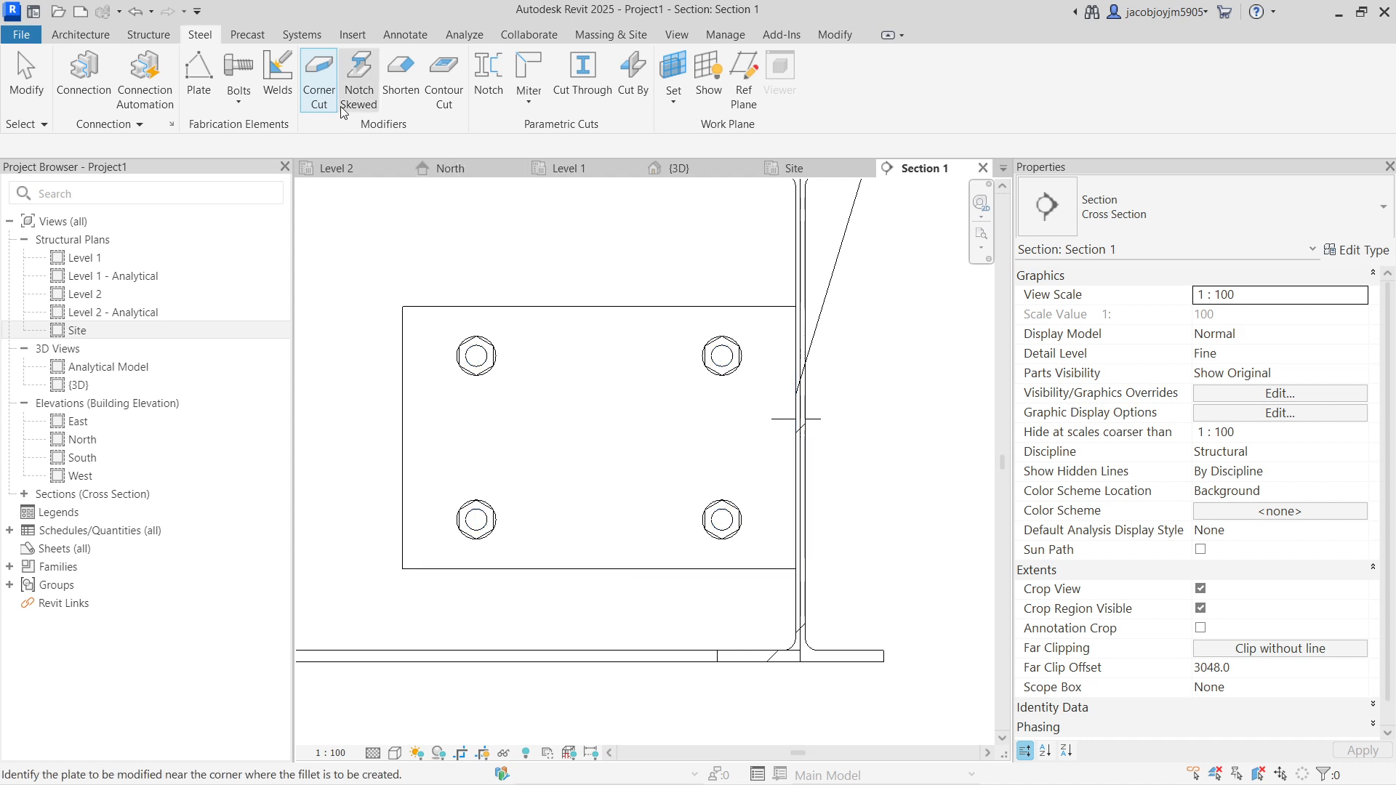
{"action": "left_click", "coordinate": [404, 314]}
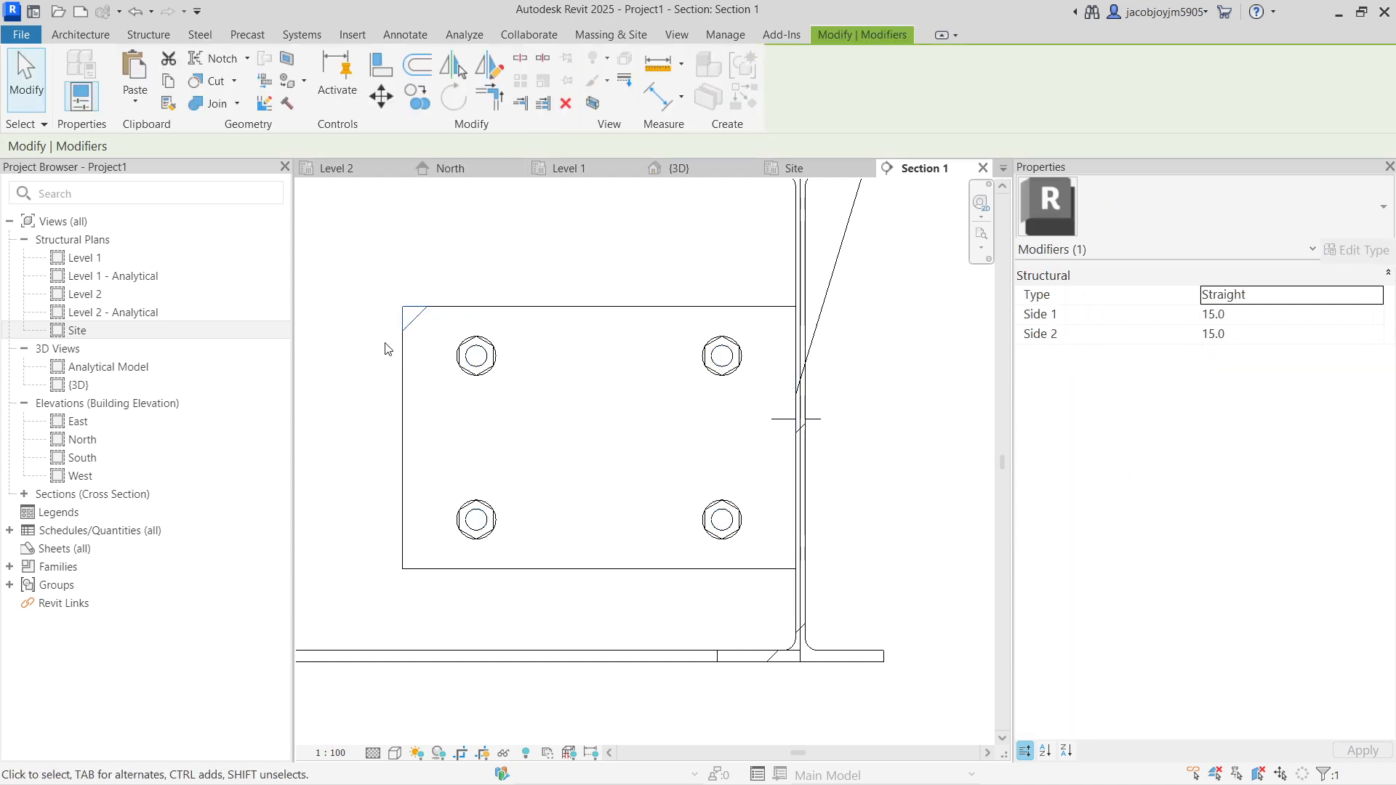
Set Side 1 of the plate's corner cut to 30 mm
{"action": "scroll", "coordinate": [390, 351], "scroll_direction": "up", "scroll_amount": 4}
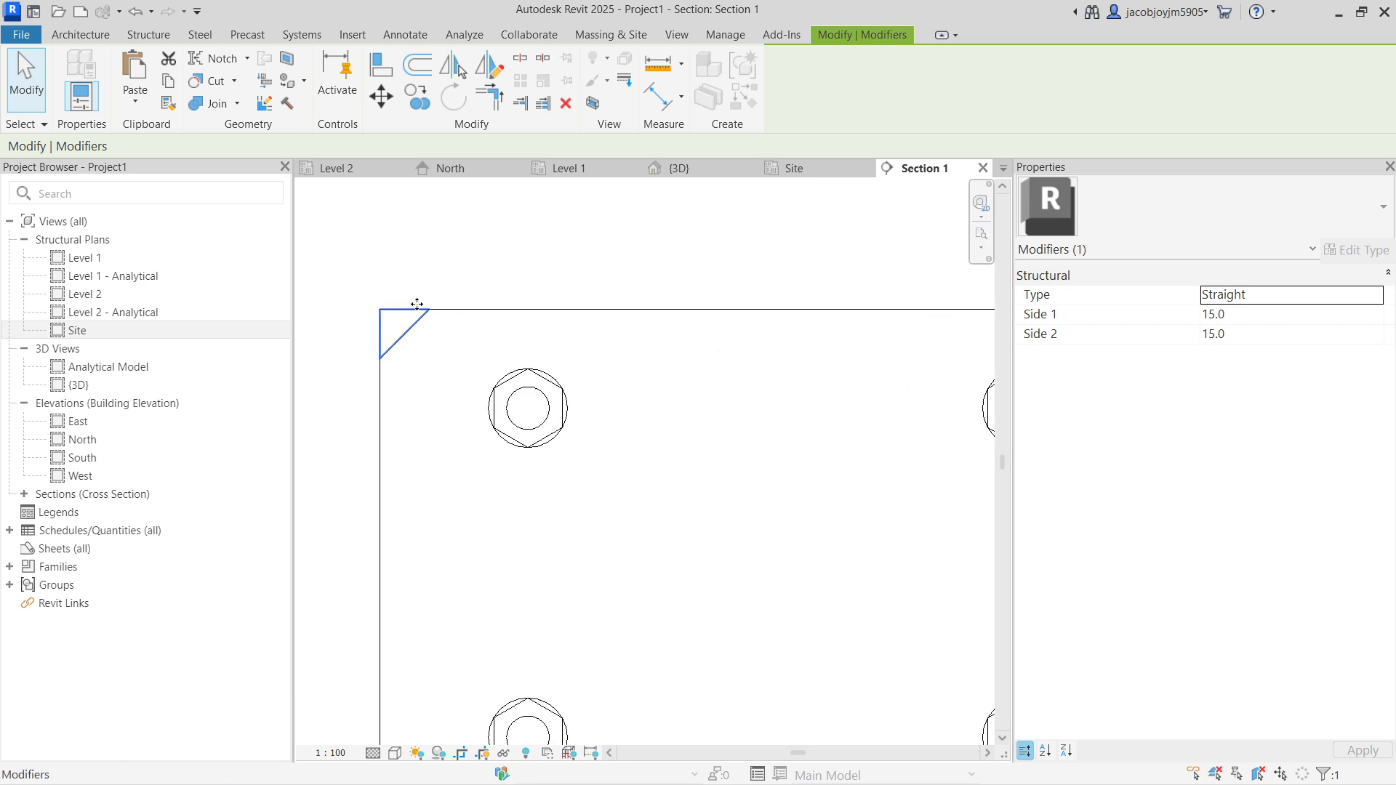
{"action": "left_click", "coordinate": [1261, 320]}
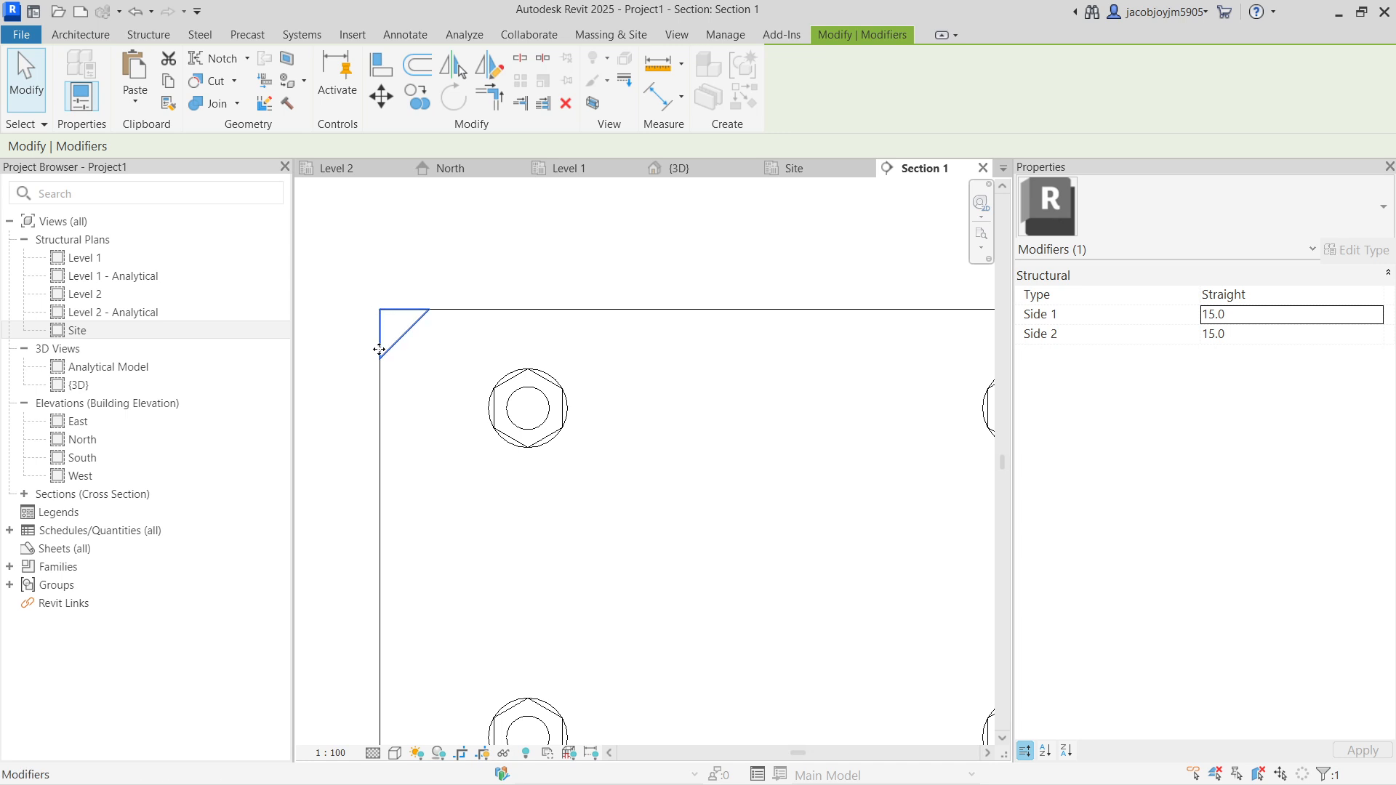
{"action": "scroll", "coordinate": [379, 319], "scroll_direction": "up", "scroll_amount": 5}
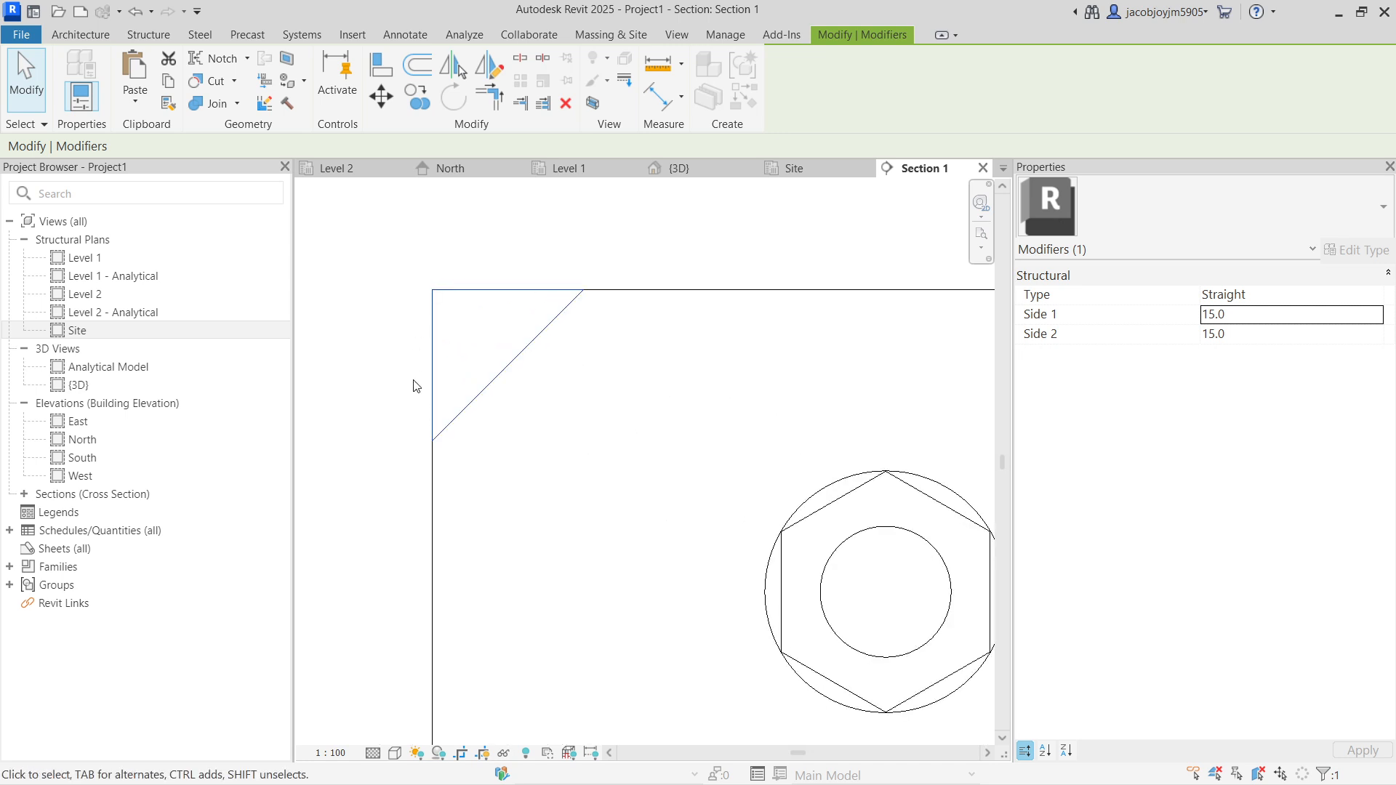
{"action": "left_click", "coordinate": [1256, 321]}
{"action": "type", "text": "30"}
{"action": "key", "text": "Return"}
{"action": "scroll", "coordinate": [586, 367], "scroll_direction": "down", "scroll_amount": 1}
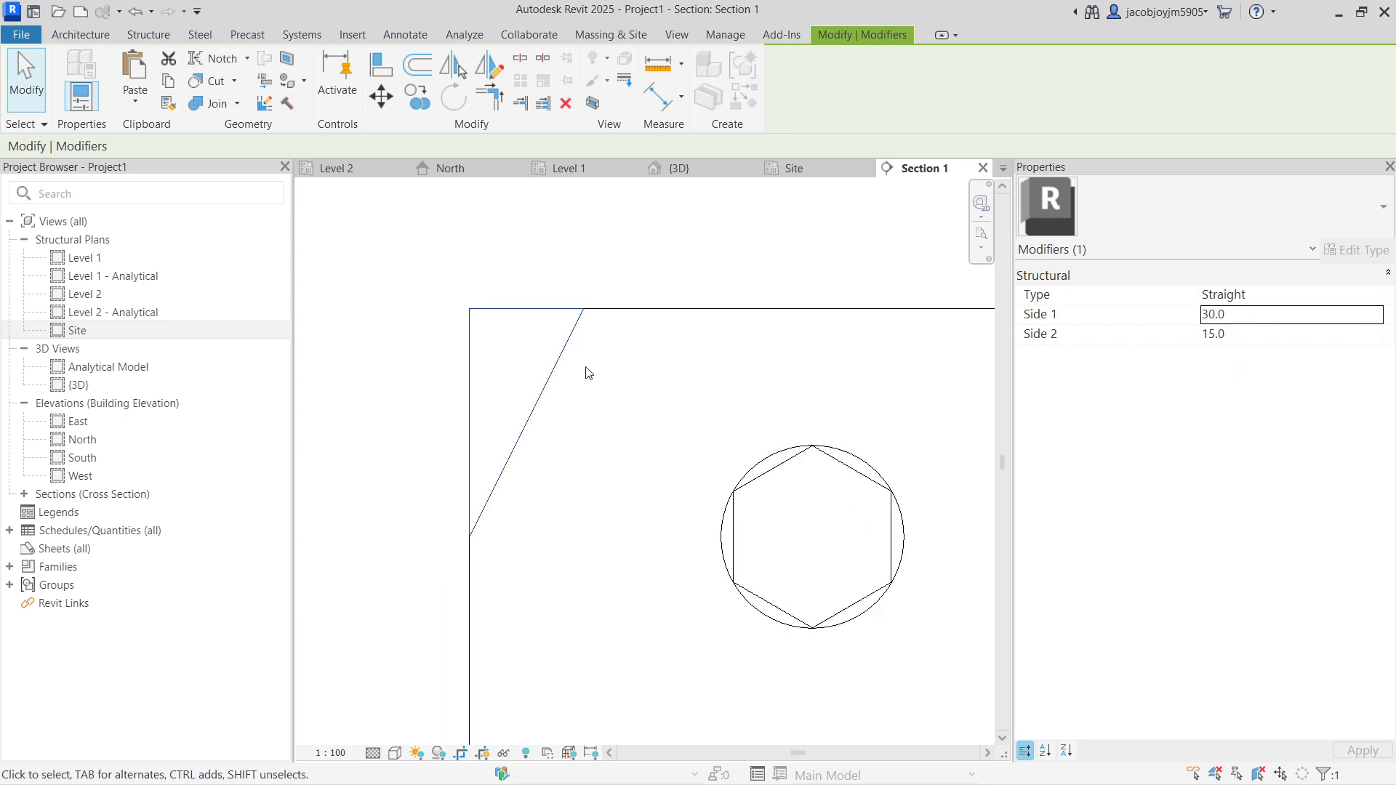
{"action": "scroll", "coordinate": [589, 373], "scroll_direction": "down", "scroll_amount": 1}
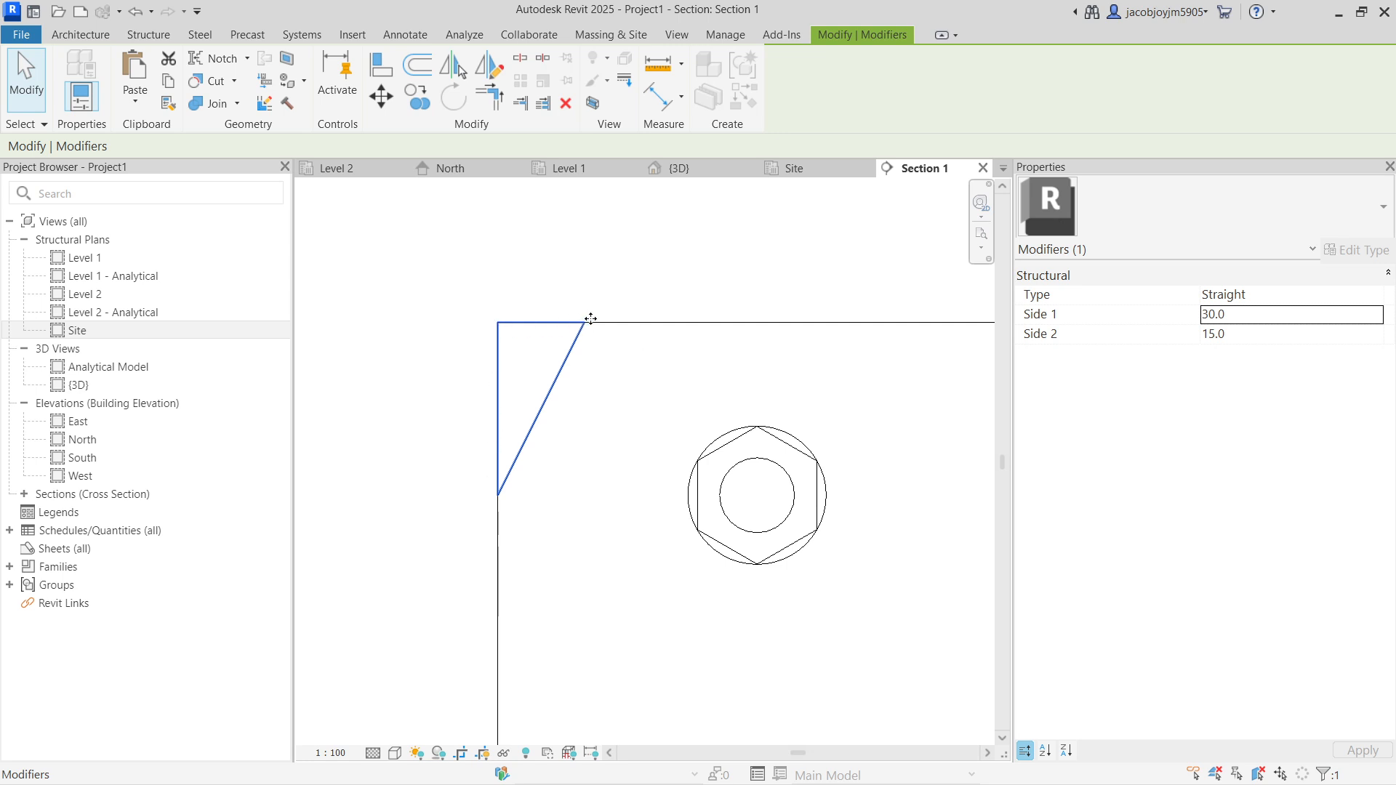
Try the Convex type on the plate's corner cut, and set its type to Concave
{"action": "left_click", "coordinate": [1378, 294]}
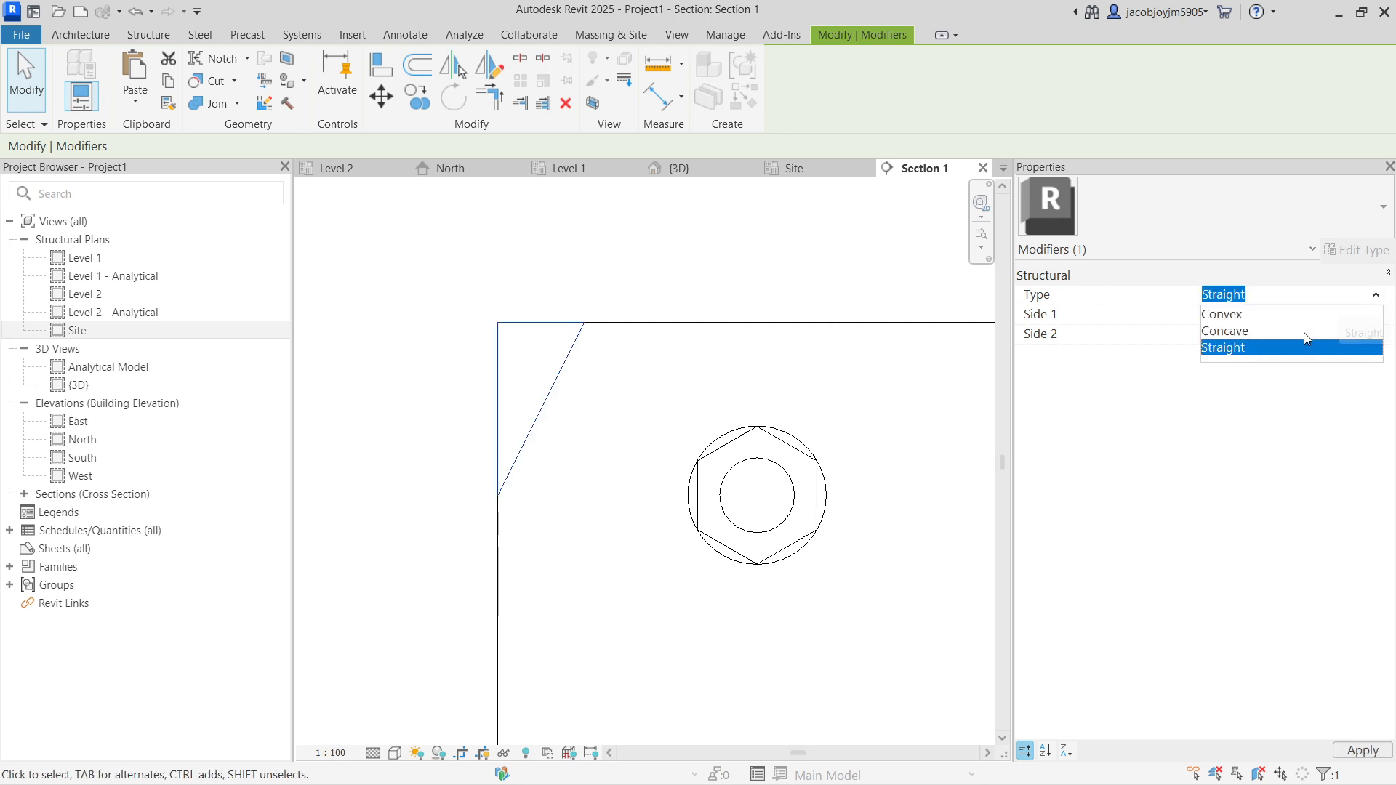
{"action": "left_click", "coordinate": [1238, 326]}
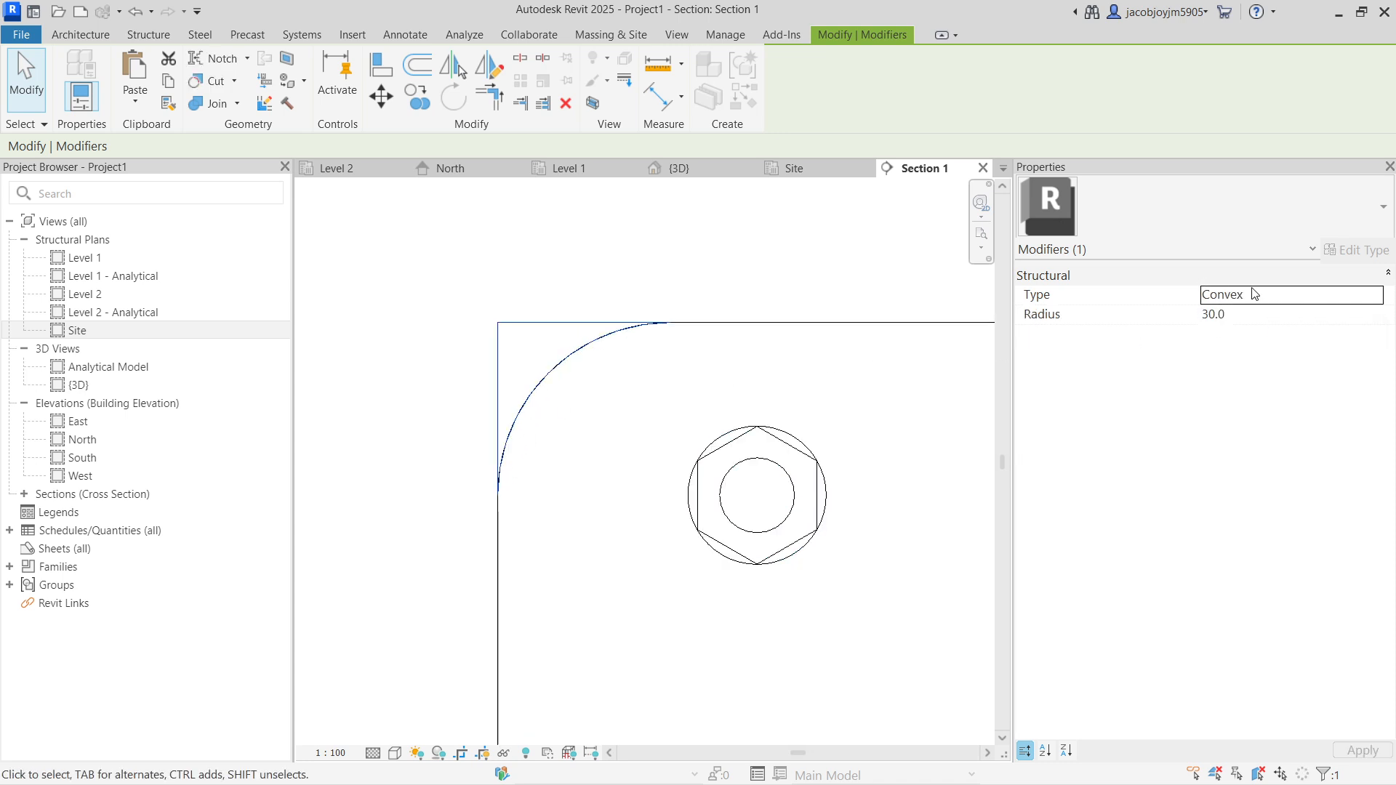
{"action": "left_click", "coordinate": [1368, 294]}
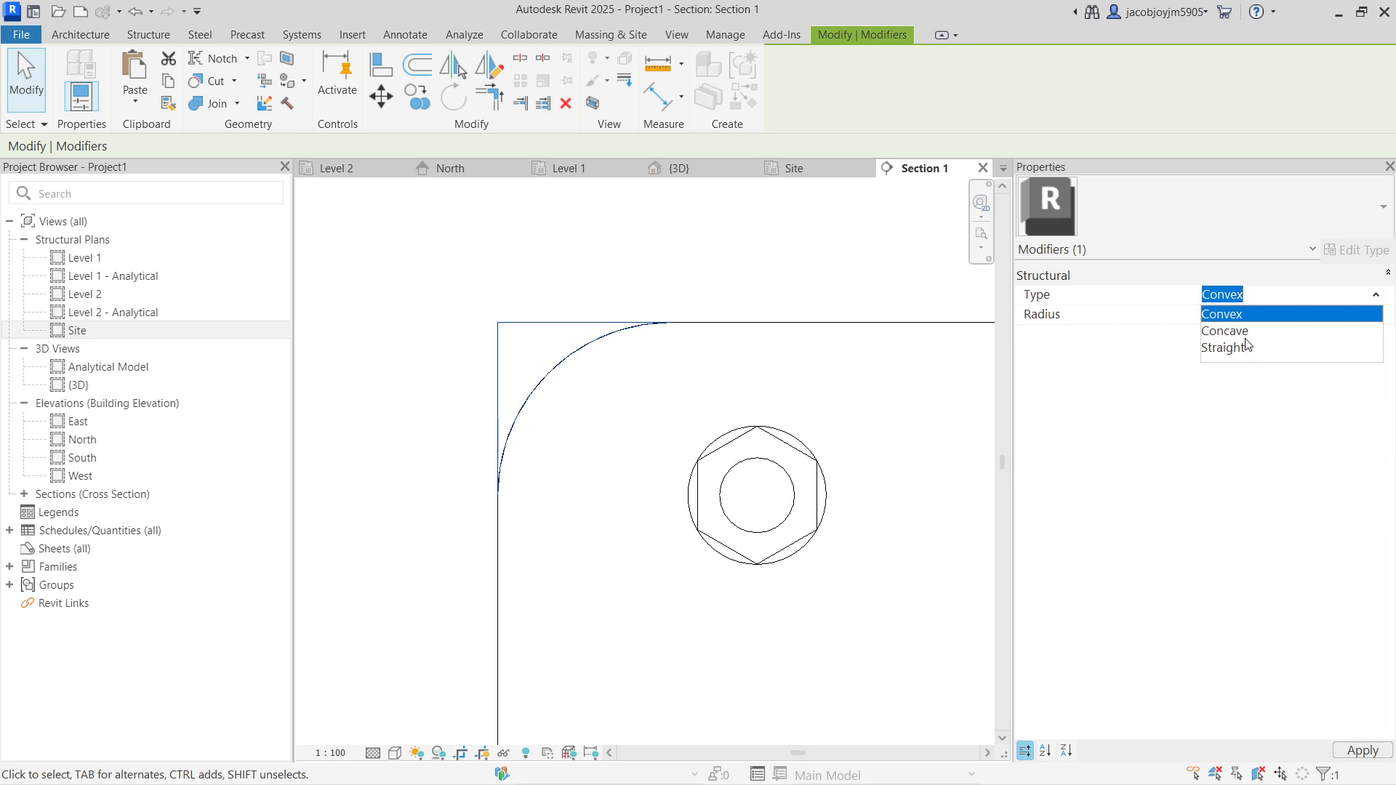
{"action": "left_click", "coordinate": [1245, 332]}
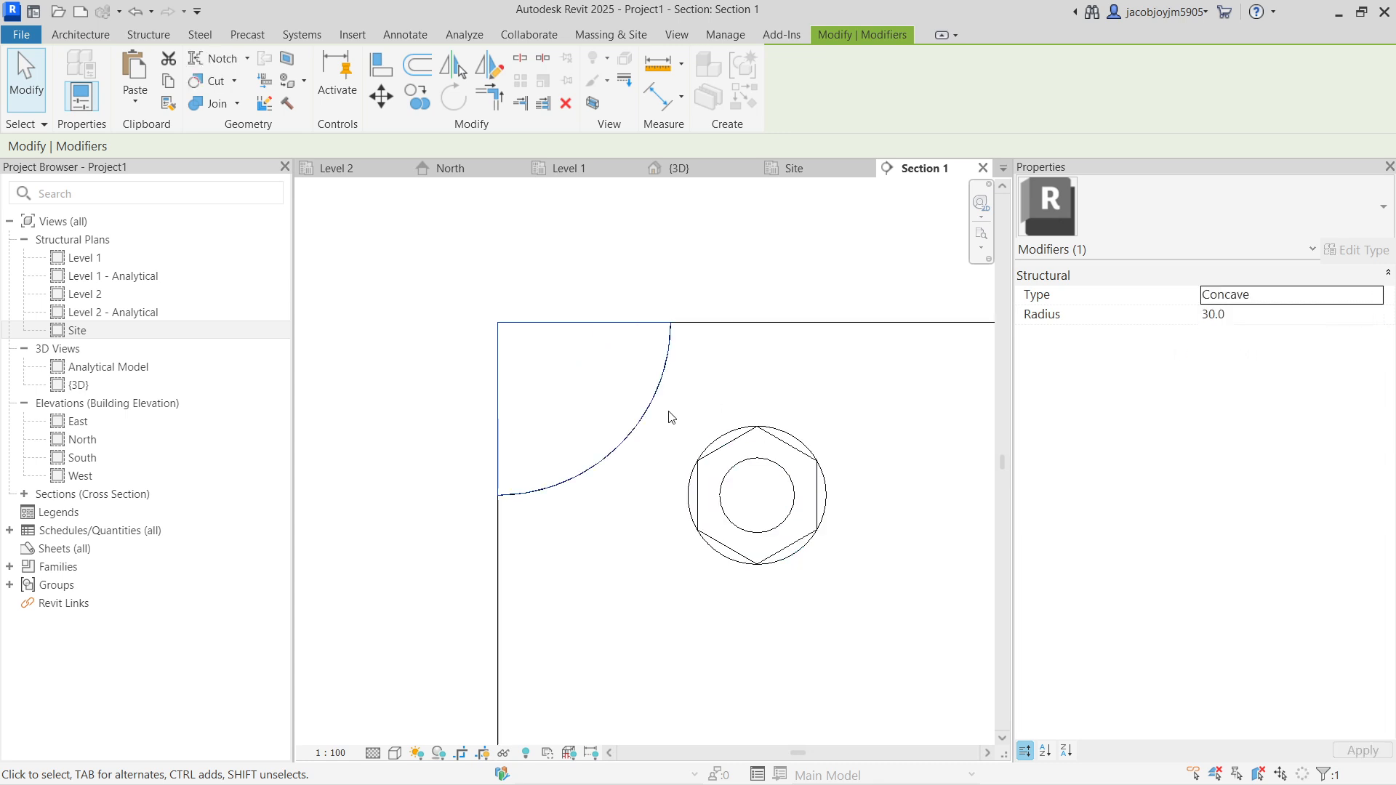
{"action": "scroll", "coordinate": [597, 381], "scroll_direction": "down", "scroll_amount": 2}
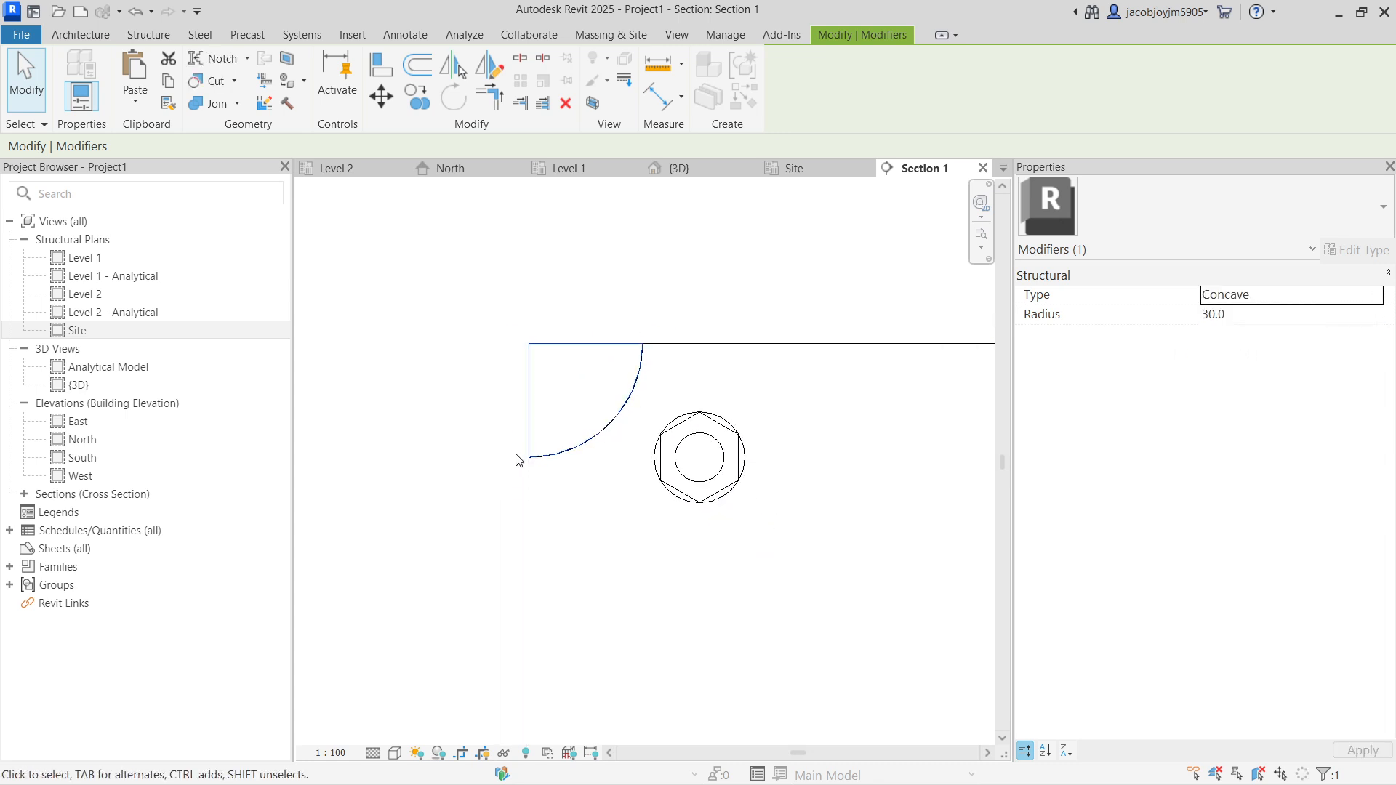
{"action": "key", "text": "Escape"}
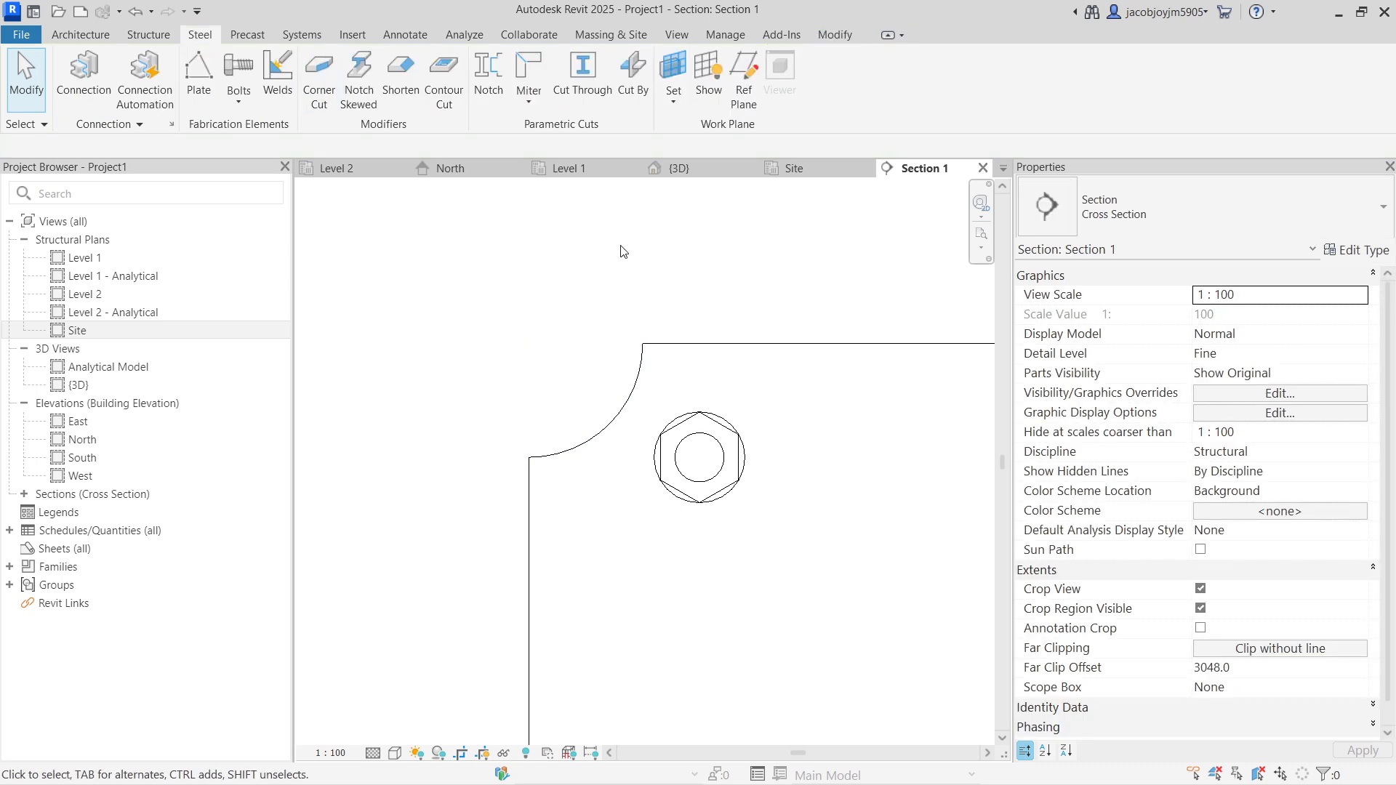
{"action": "scroll", "coordinate": [623, 250], "scroll_direction": "down", "scroll_amount": 3}
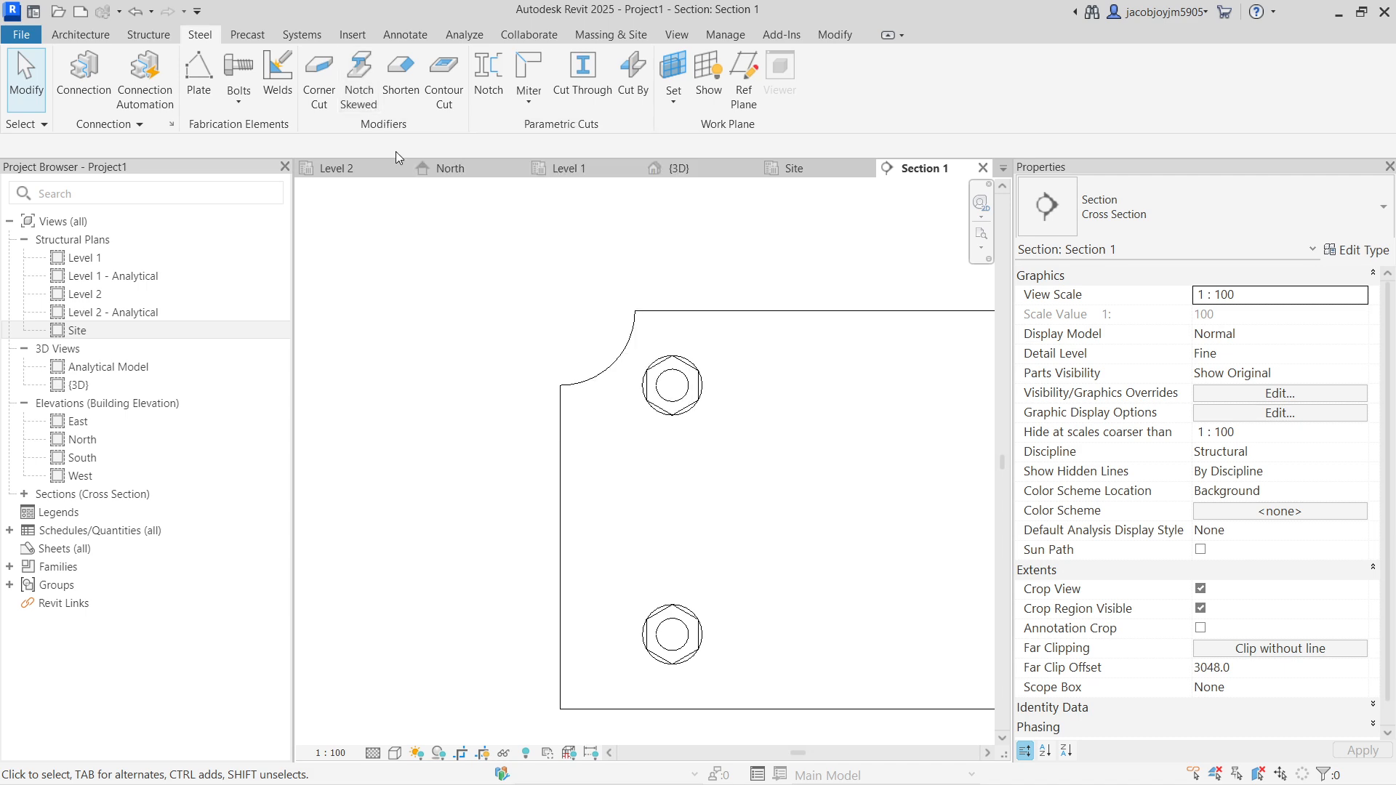
In the 3D view, add a skewed notch to the upper end of the steel column standing on the pedestal
{"action": "left_click", "coordinate": [708, 171]}
{"action": "scroll", "coordinate": [627, 320], "scroll_direction": "down", "scroll_amount": 9}
{"action": "middle_click_drag", "start_coordinate": [837, 336], "coordinate": [880, 337], "text": "shift"}
{"action": "scroll", "coordinate": [522, 385], "scroll_direction": "down", "scroll_amount": 2}
{"action": "scroll", "coordinate": [924, 435], "scroll_direction": "up", "scroll_amount": 6}
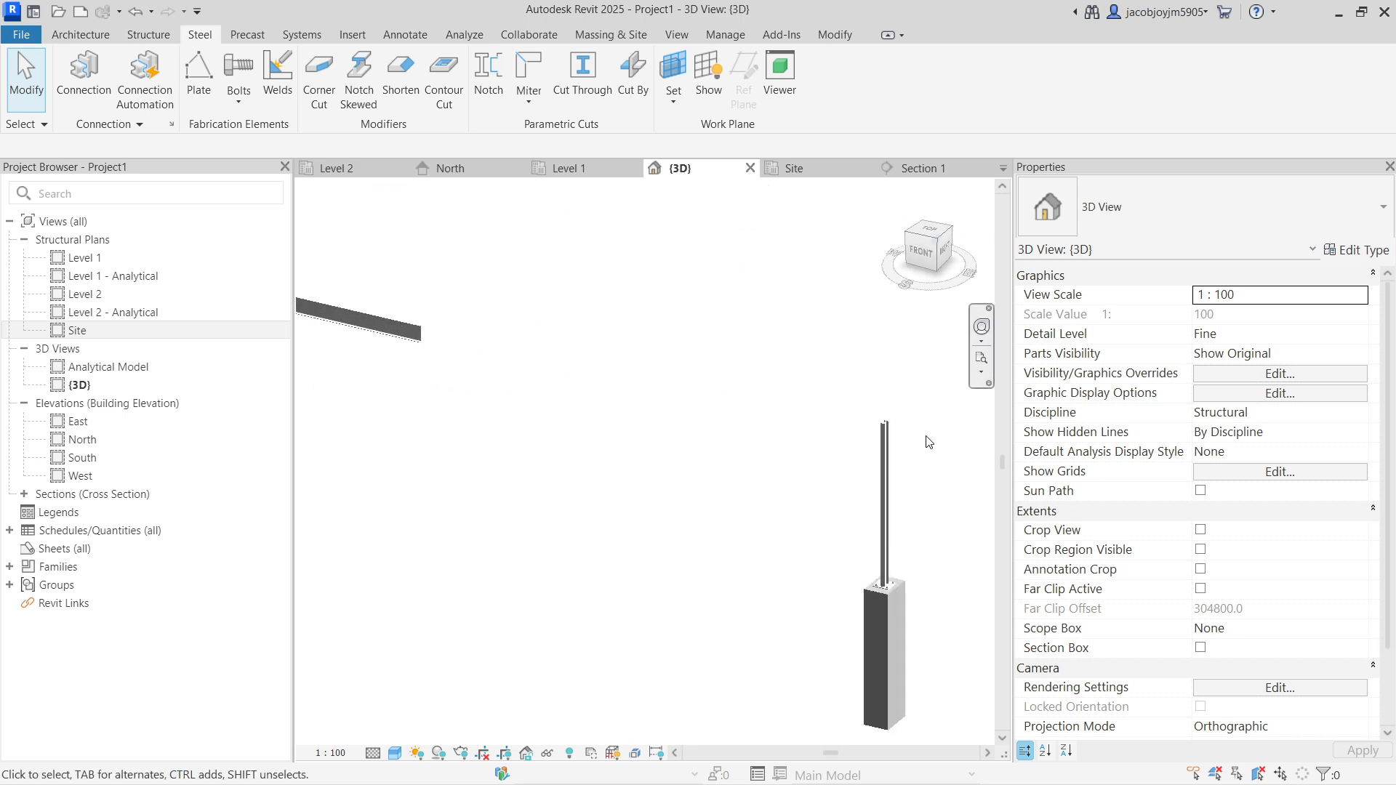
{"action": "left_click", "coordinate": [851, 428]}
{"action": "middle_click_drag", "start_coordinate": [851, 428], "coordinate": [427, 437], "text": "shift"}
{"action": "scroll", "coordinate": [377, 426], "scroll_direction": "up", "scroll_amount": 10}
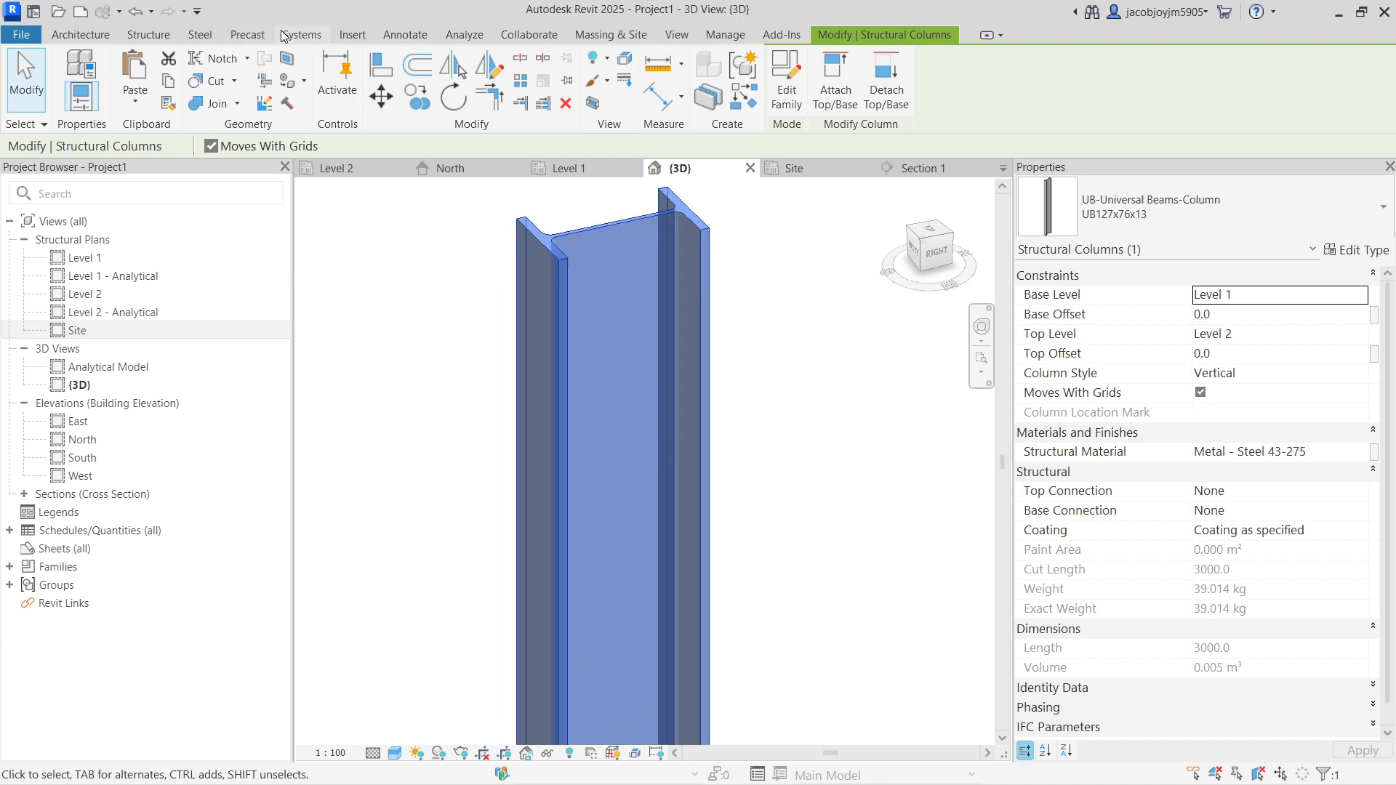
{"action": "left_click", "coordinate": [186, 35]}
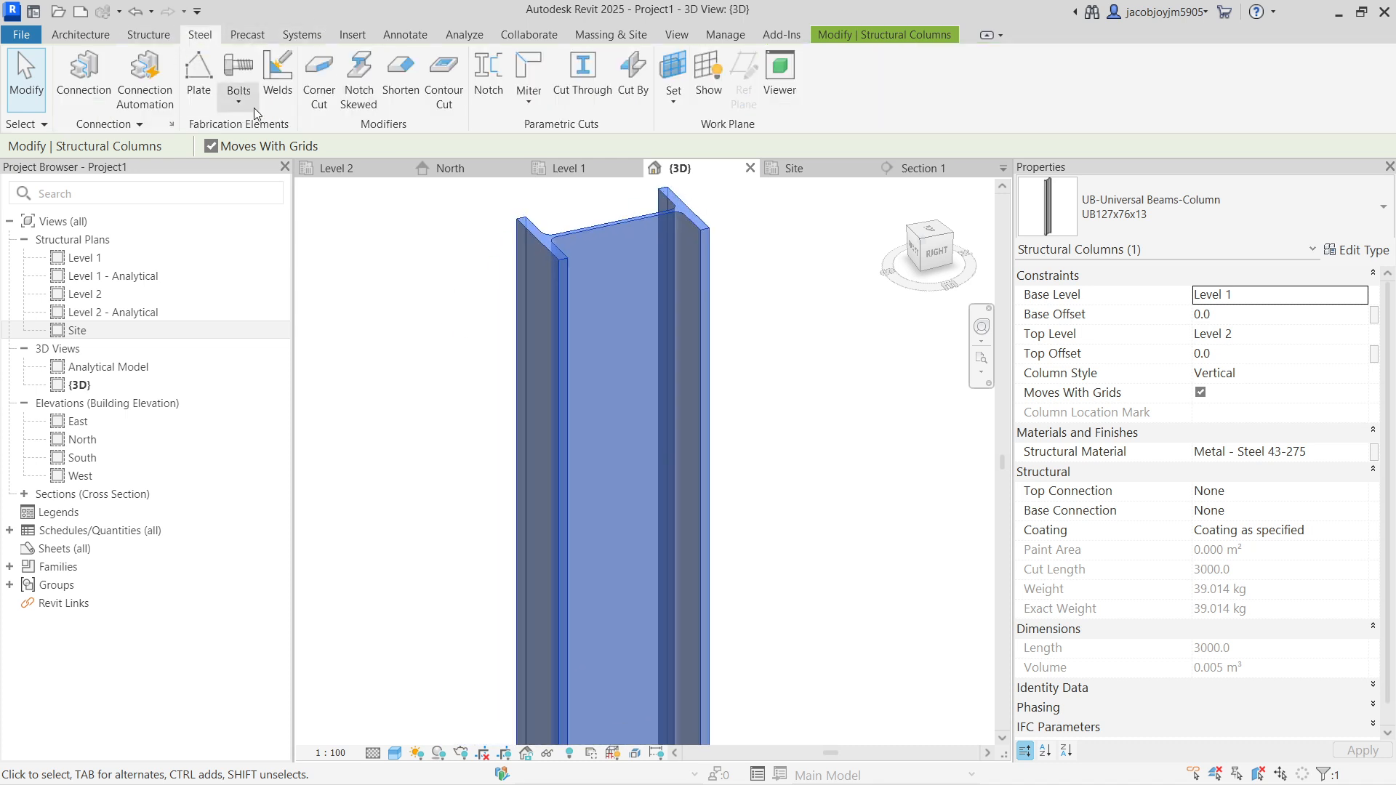
{"action": "left_click", "coordinate": [367, 98]}
{"action": "scroll", "coordinate": [771, 436], "scroll_direction": "down", "scroll_amount": 2}
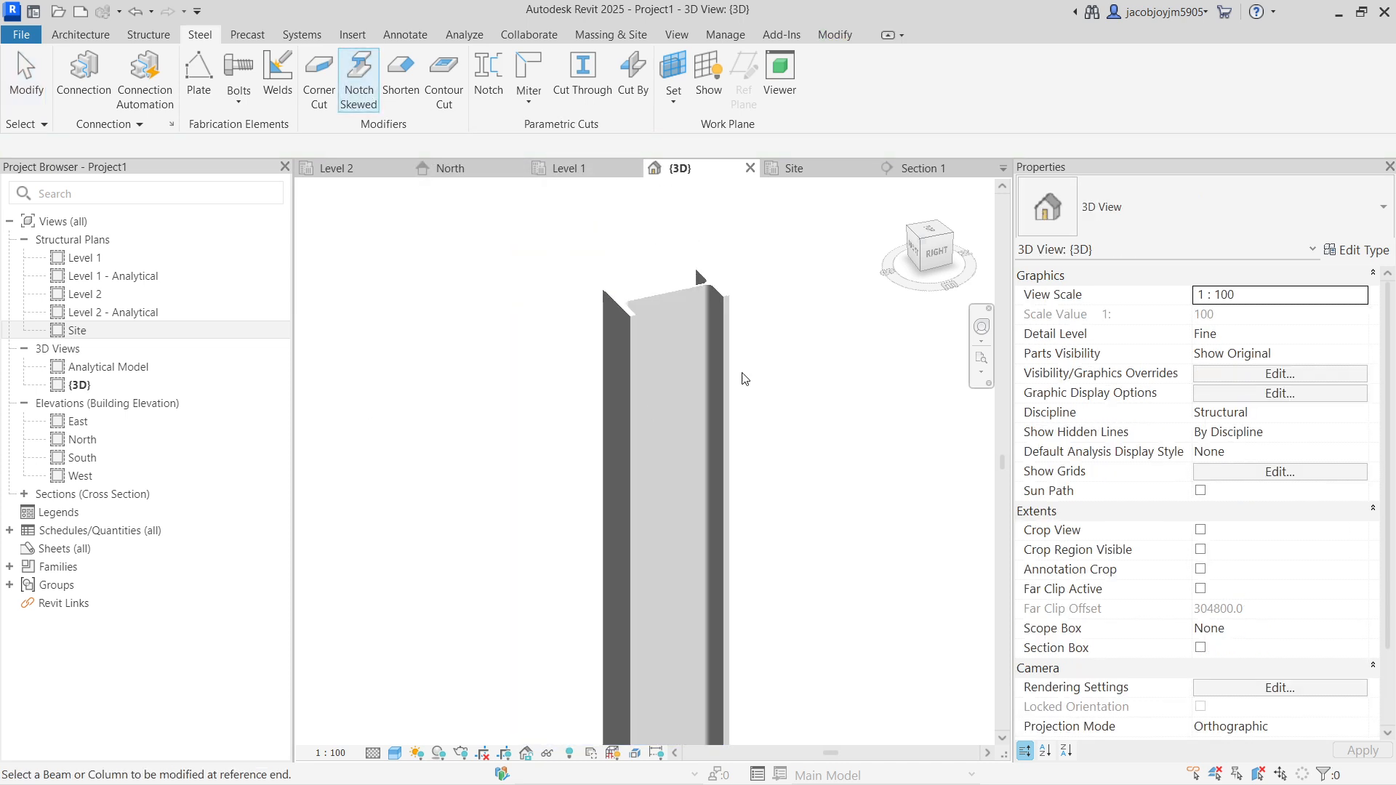
{"action": "left_click", "coordinate": [706, 289]}
{"action": "middle_click_drag", "start_coordinate": [711, 290], "coordinate": [604, 336], "text": "shift"}
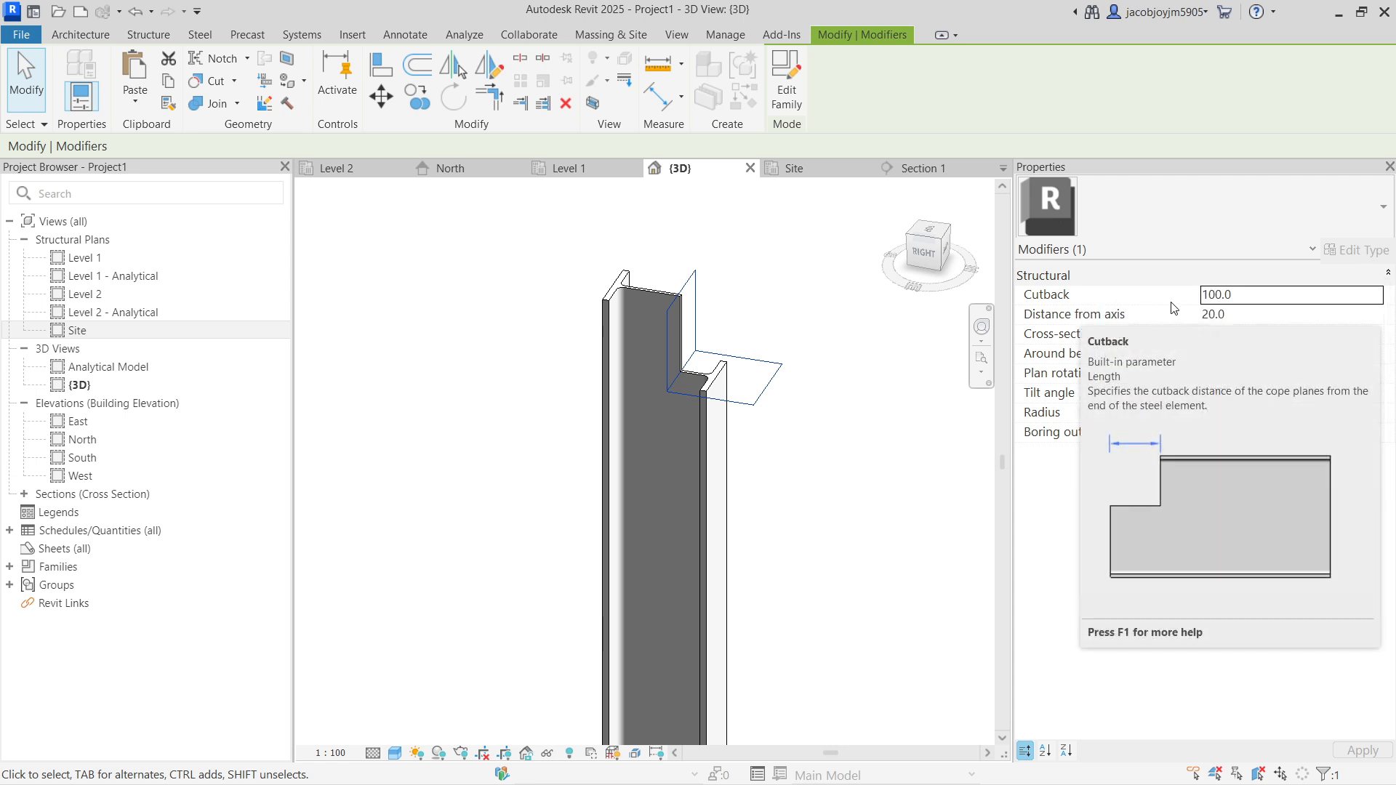
Set the column notch's cross-section rotation to 45° and examine the cut from the column's back side
{"action": "left_click", "coordinate": [1272, 296]}
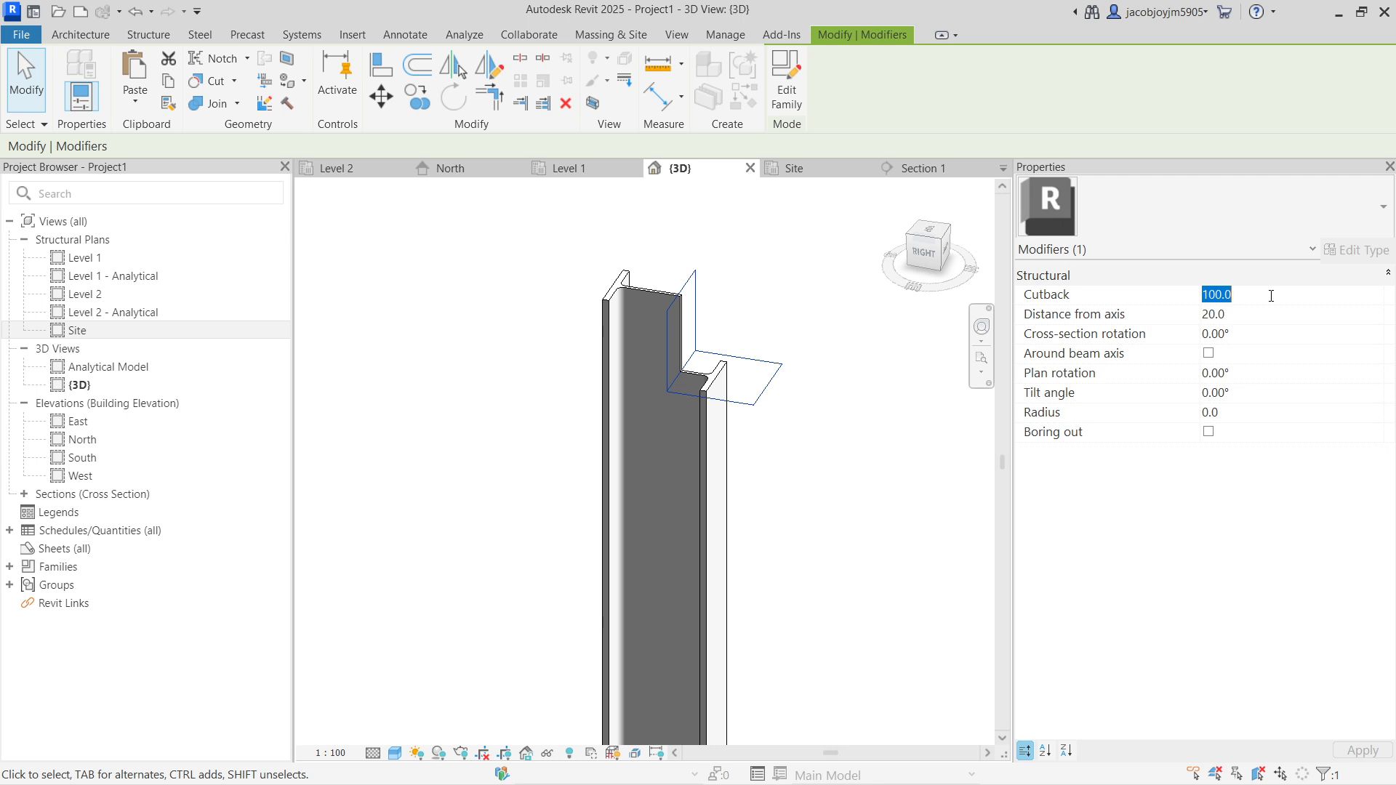
{"action": "left_click", "coordinate": [1262, 317]}
{"action": "left_click", "coordinate": [1262, 336]}
{"action": "type", "text": "45"}
{"action": "key", "text": "Return"}
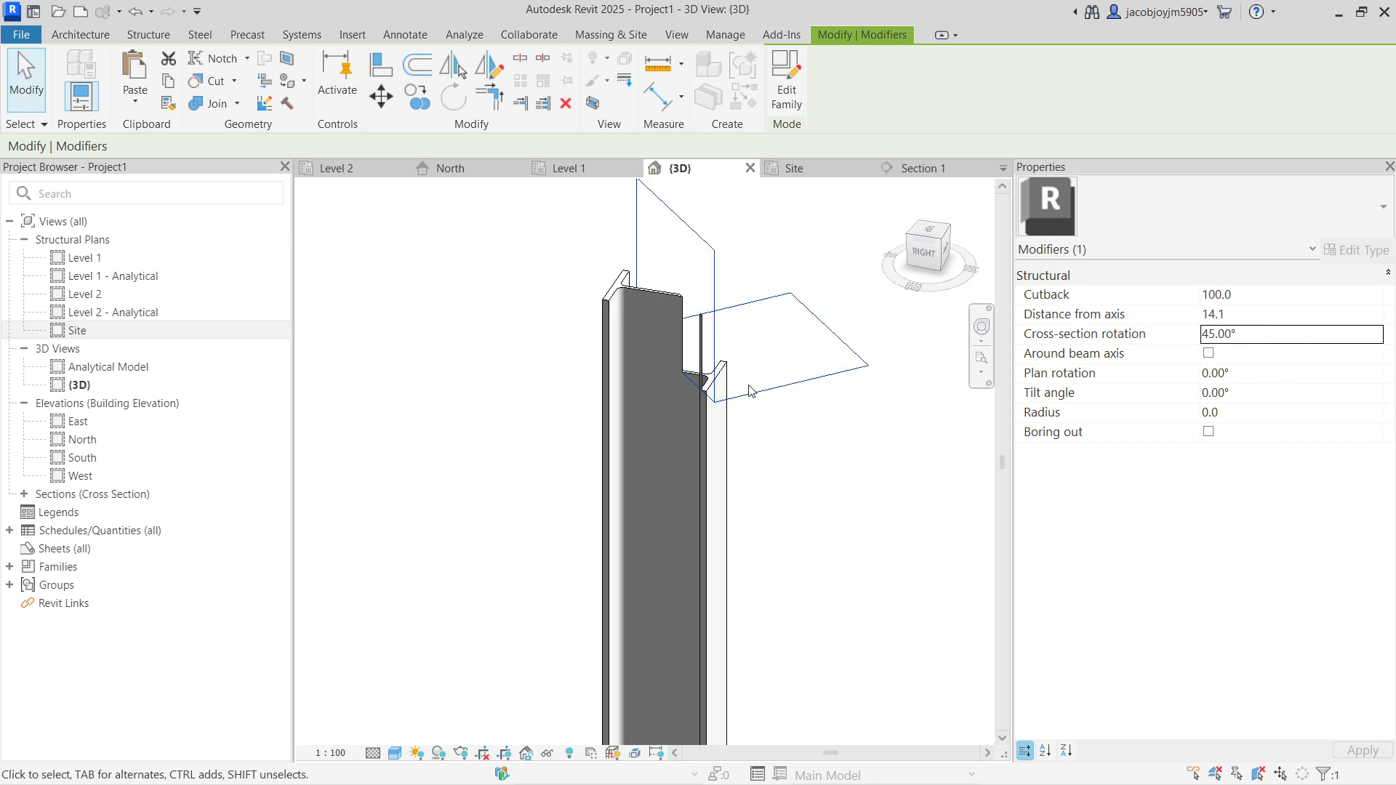
{"action": "middle_click_drag", "start_coordinate": [741, 390], "coordinate": [592, 418], "text": "shift"}
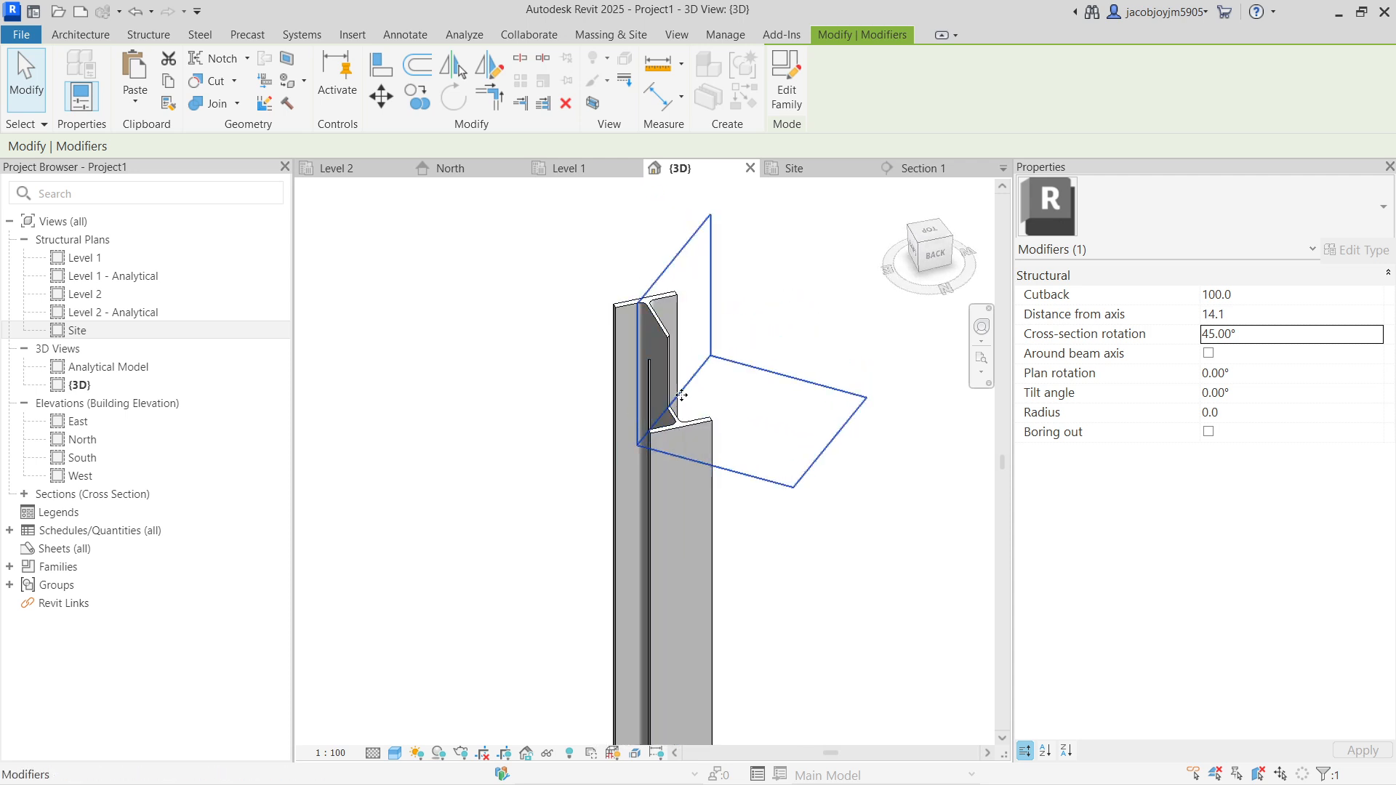
Return the column notch's cross-section rotation to 0°
{"action": "left_click", "coordinate": [1280, 337]}
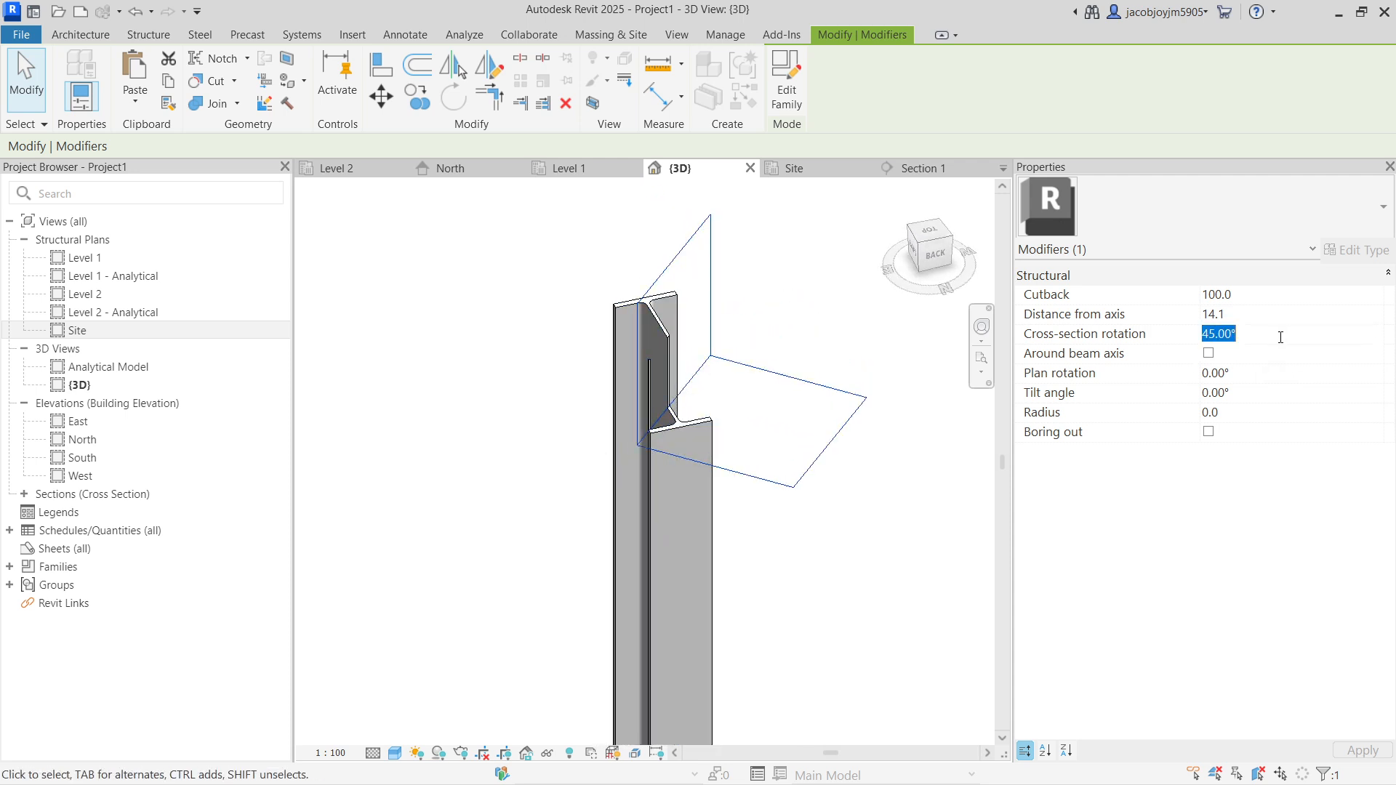
{"action": "type", "text": "0"}
{"action": "key", "text": "Return"}
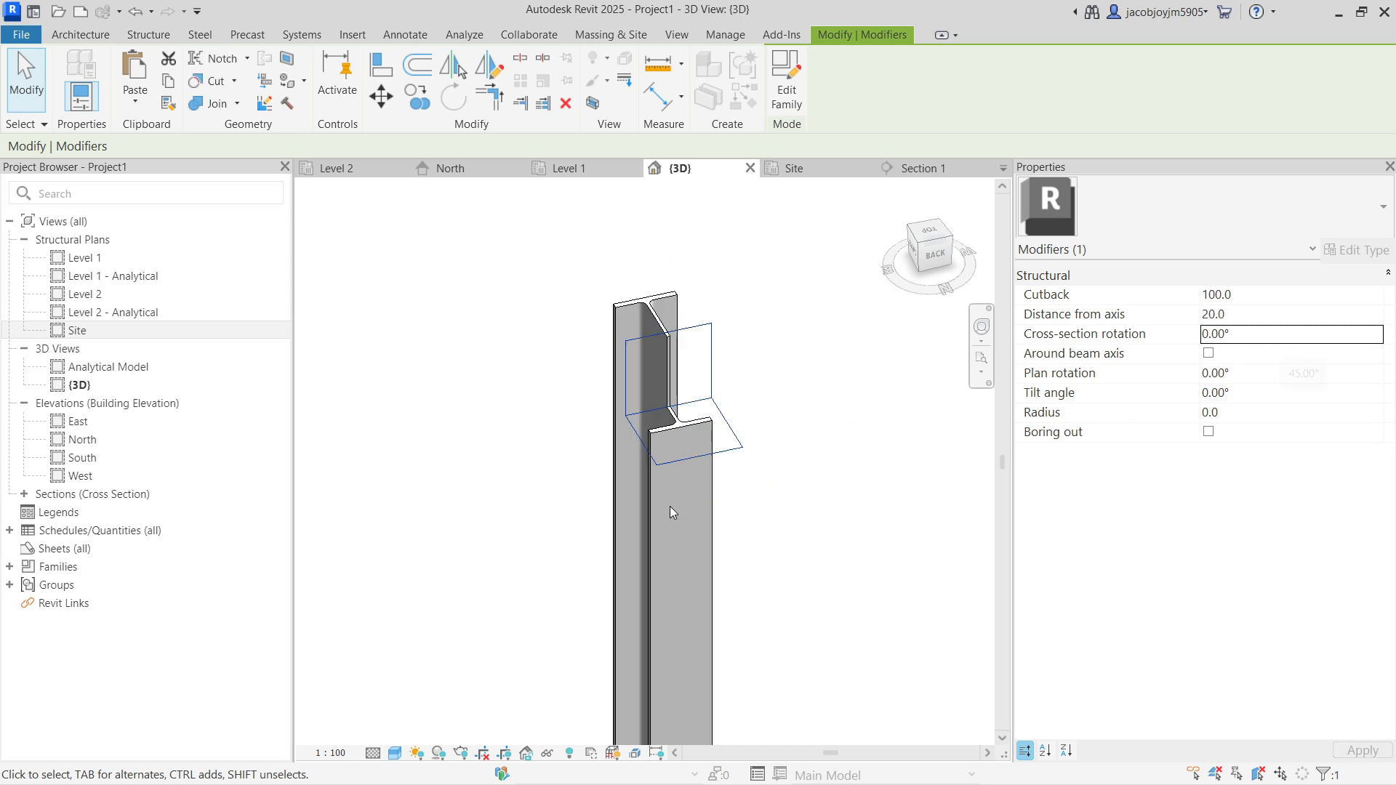
Set the column notch's plan rotation to 20° and examine the slanted cut from the column's back side
{"action": "left_click", "coordinate": [1262, 397]}
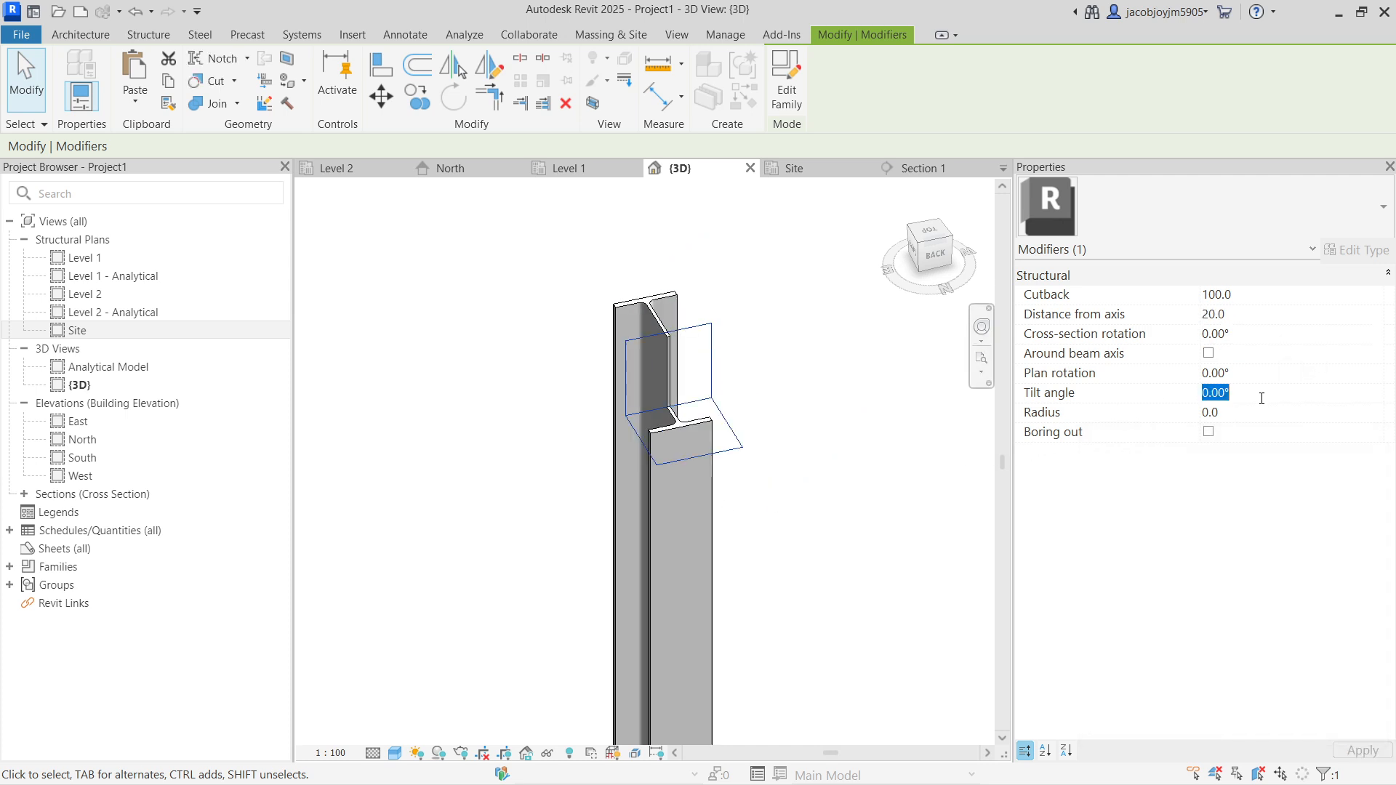
{"action": "left_click", "coordinate": [1264, 375]}
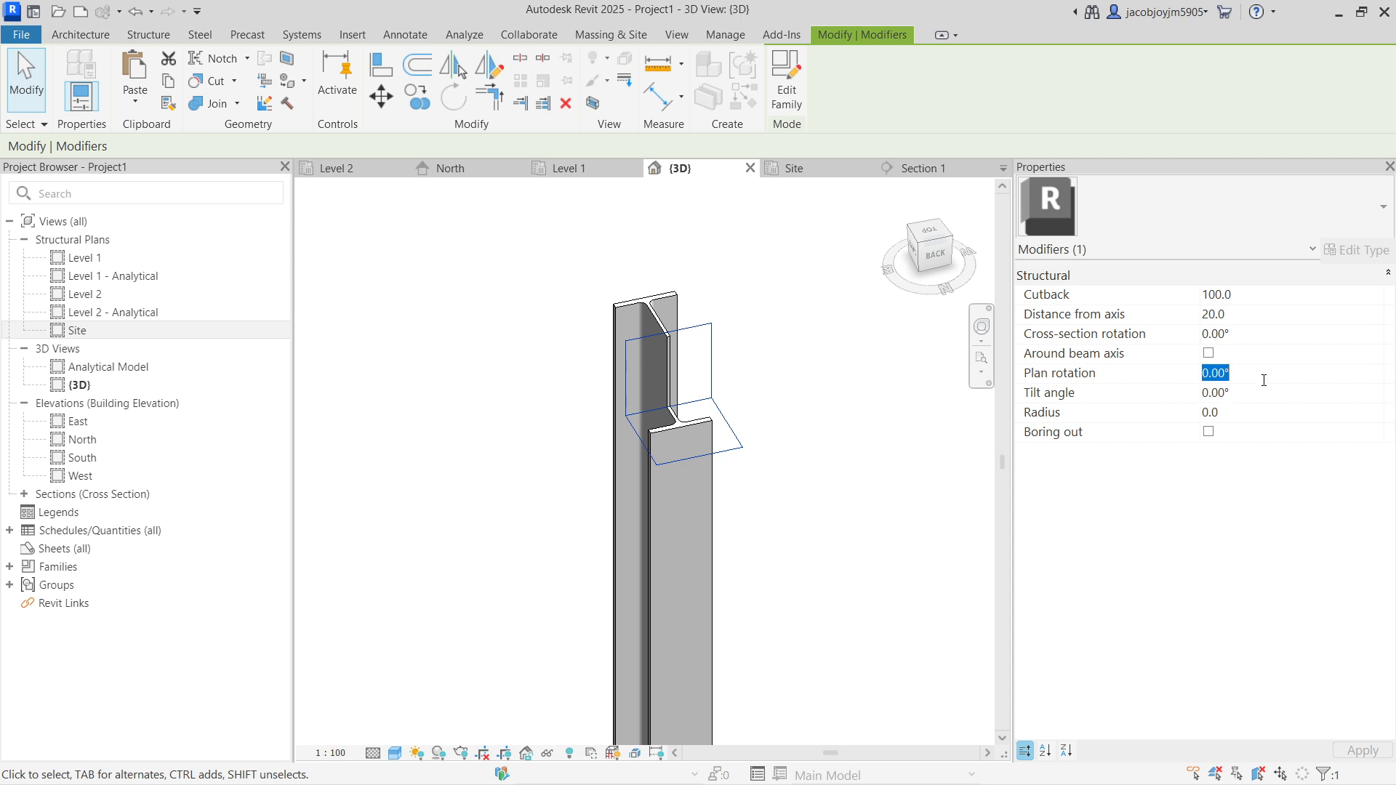
{"action": "type", "text": "20"}
{"action": "key", "text": "Return"}
{"action": "middle_click_drag", "start_coordinate": [737, 574], "coordinate": [538, 435], "text": "shift"}
{"action": "middle_click_drag", "start_coordinate": [577, 393], "coordinate": [556, 630]}
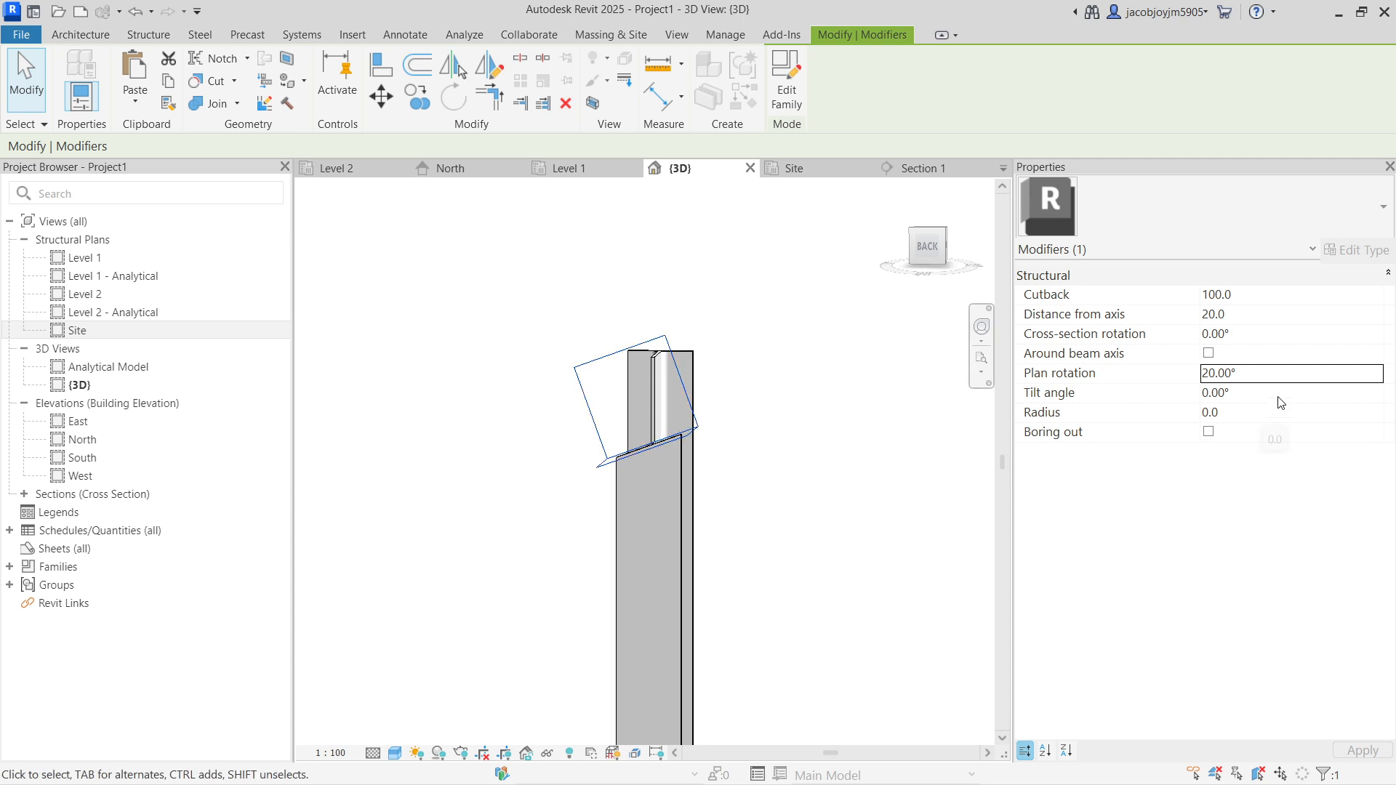
Return the column notch's plan rotation to 0°
{"action": "left_click", "coordinate": [1274, 372]}
{"action": "type", "text": "0"}
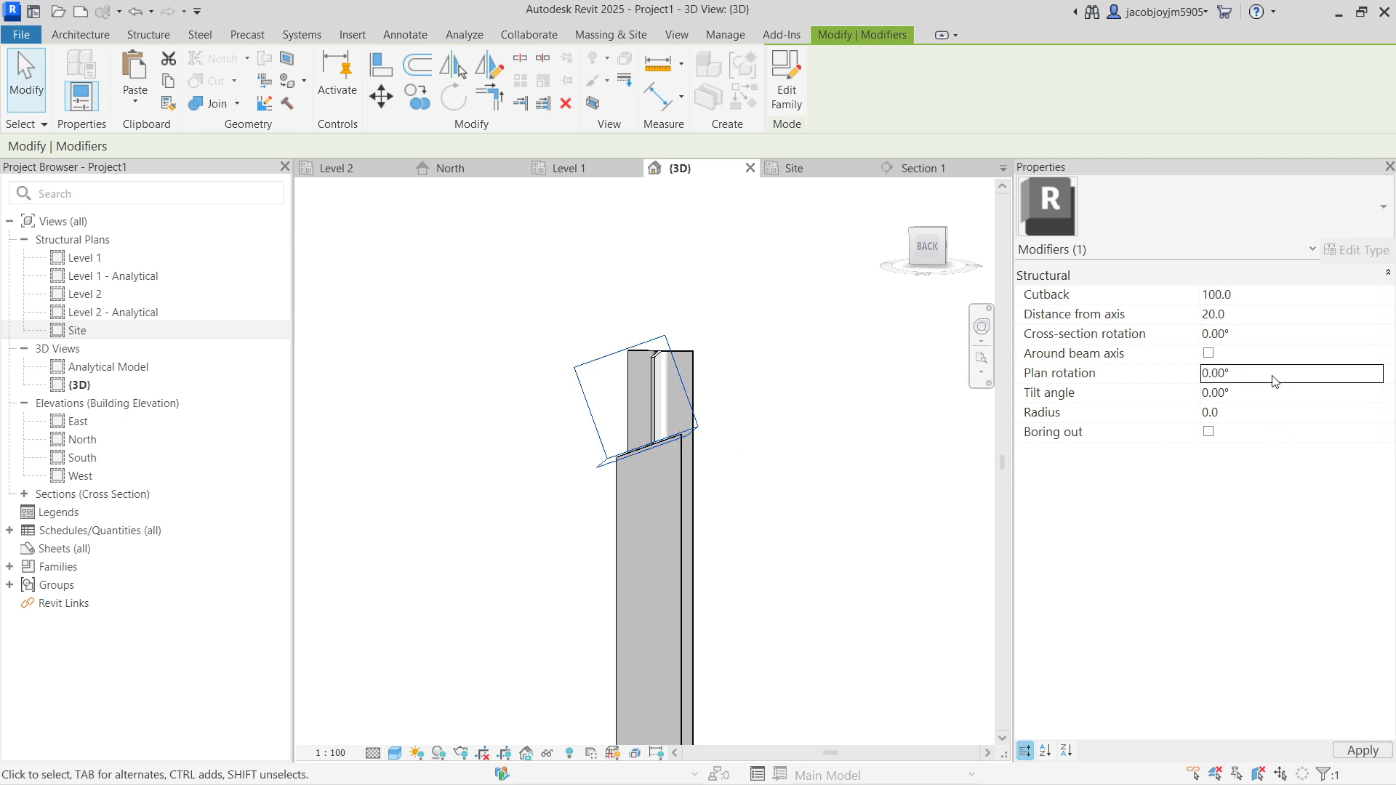
{"action": "middle_click_drag", "start_coordinate": [798, 504], "coordinate": [735, 475], "text": "shift"}
Set the column notch's tilt angle to 20° and examine the cut from the column's right side
{"action": "left_click", "coordinate": [1248, 397]}
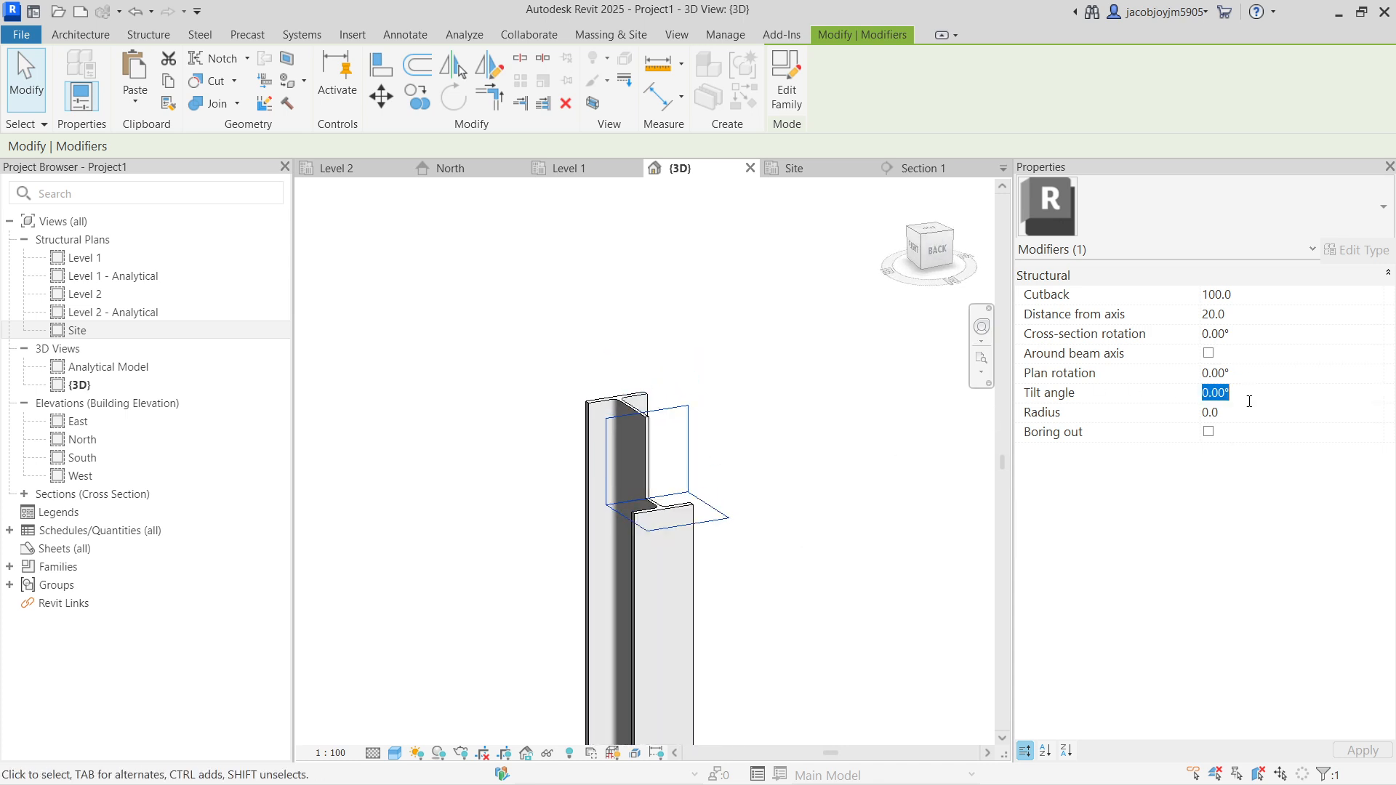
{"action": "type", "text": "20"}
{"action": "key", "text": "Return"}
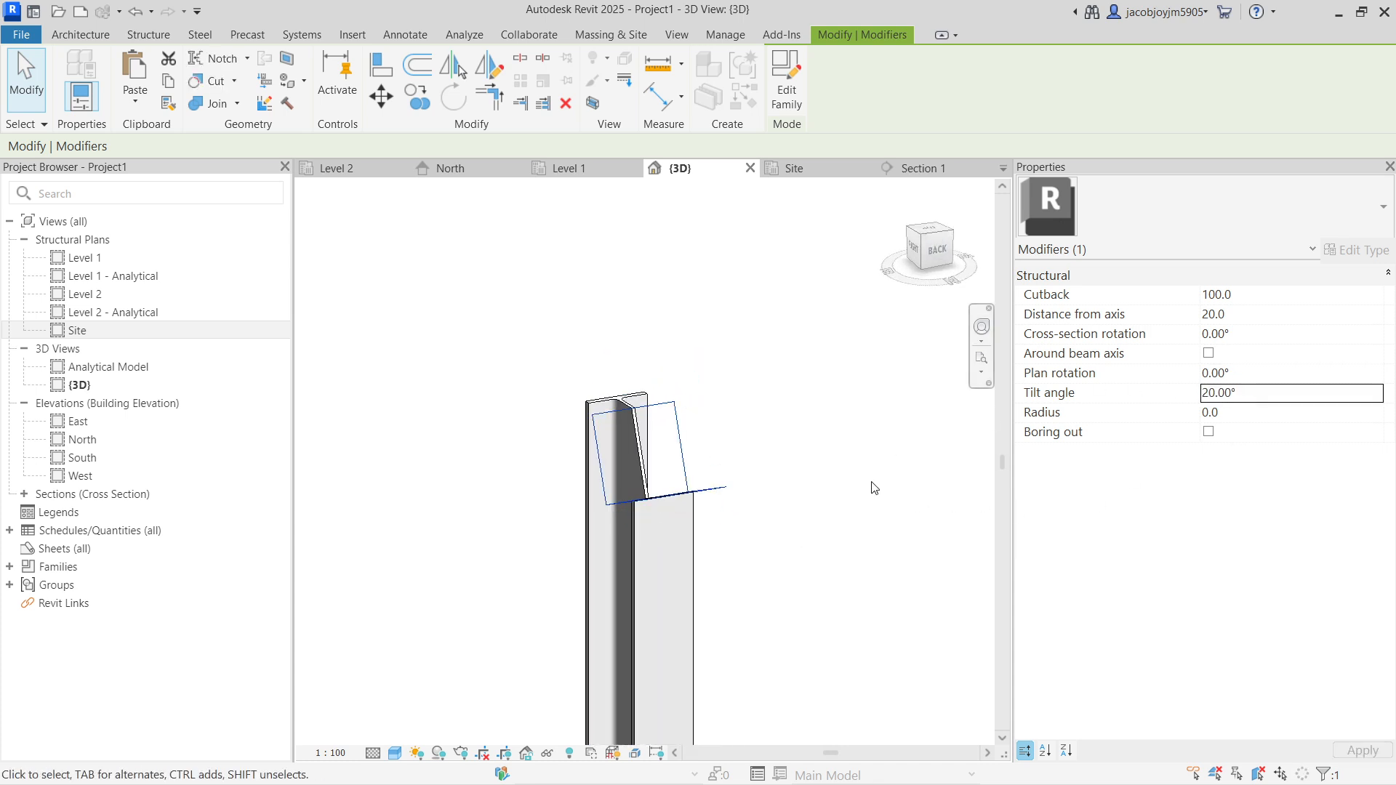
{"action": "middle_click_drag", "start_coordinate": [781, 484], "coordinate": [736, 465], "text": "shift"}
Return the column notch's tilt angle to 0°
{"action": "left_click", "coordinate": [1310, 395]}
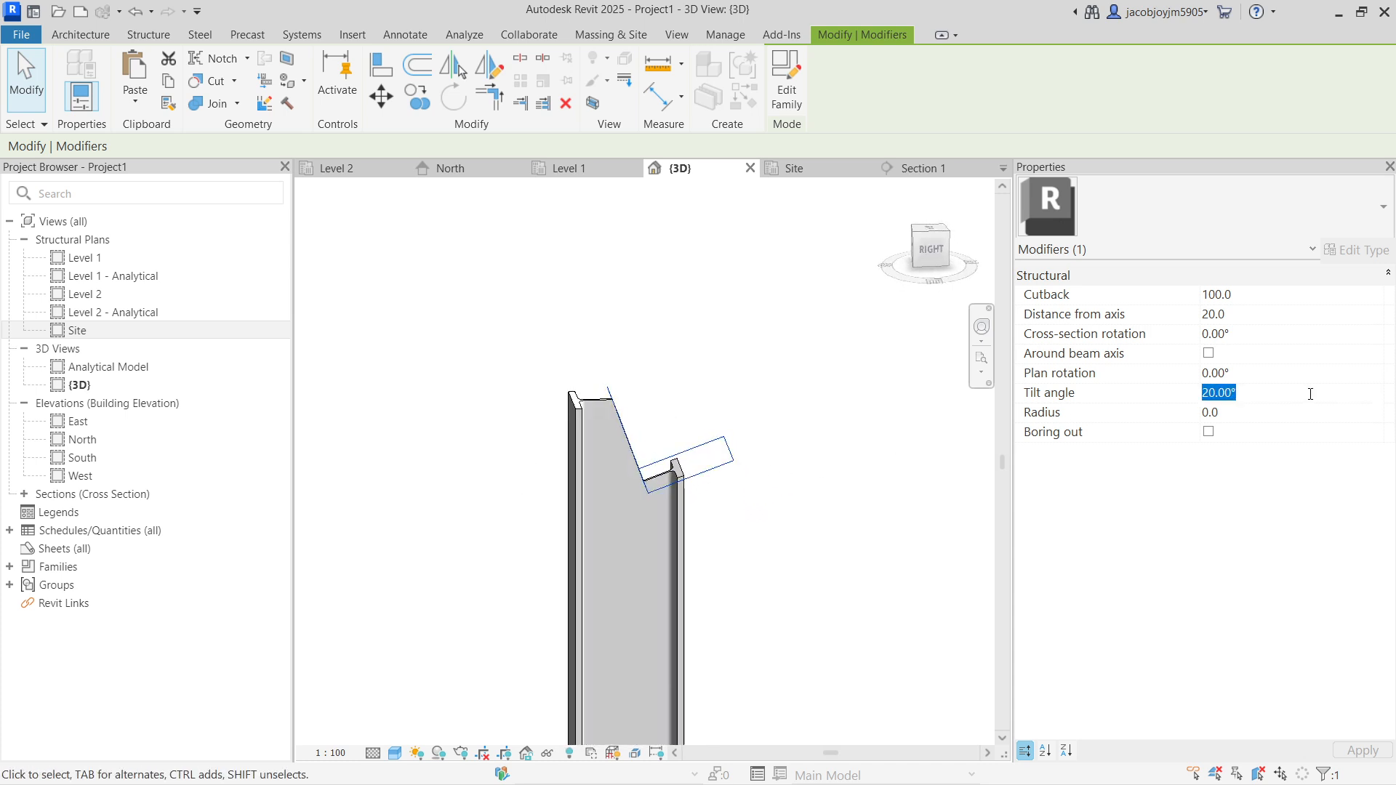
{"action": "type", "text": "0"}
{"action": "key", "text": "Return"}
Round the column notch's inner corner with a radius of 20 and turn on boring out
{"action": "left_click", "coordinate": [1211, 413]}
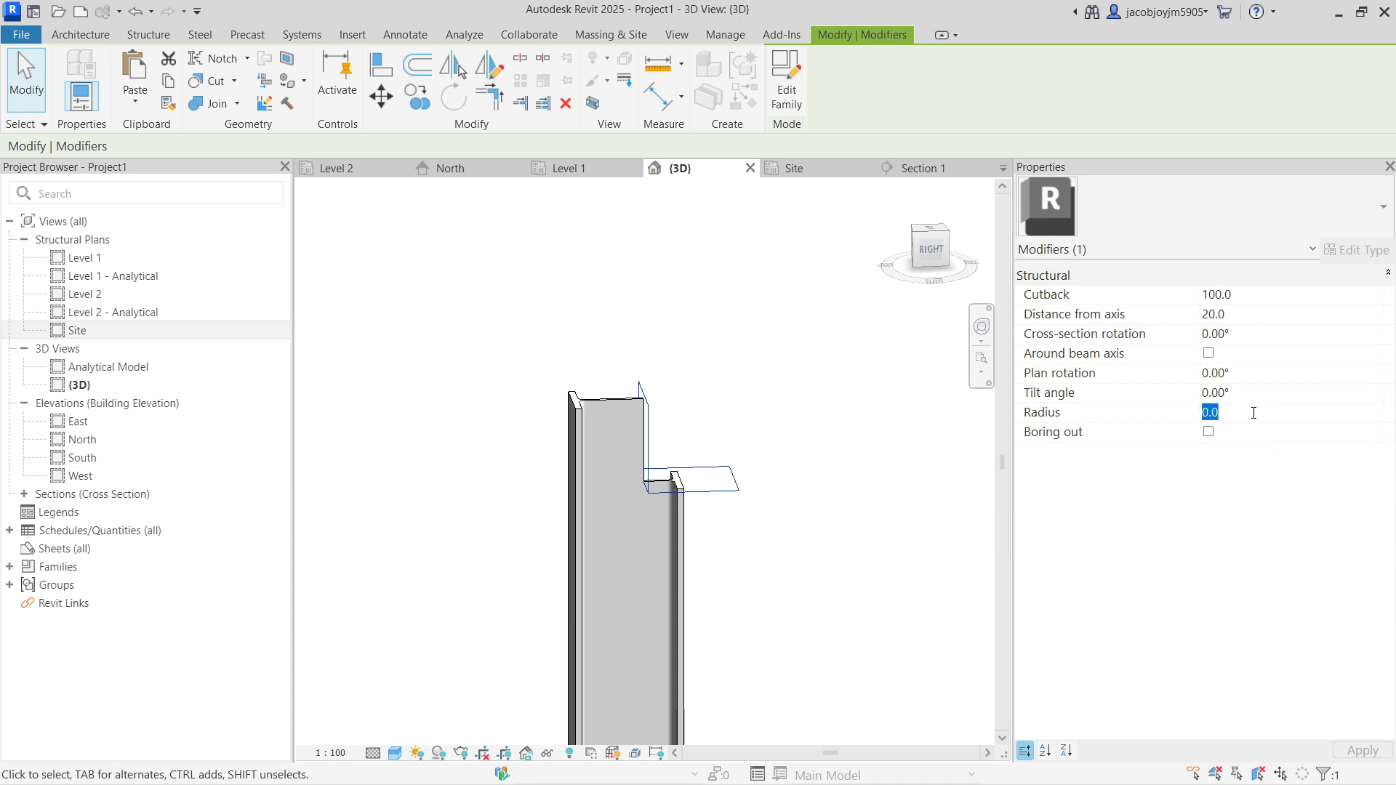
{"action": "type", "text": "20"}
{"action": "key", "text": "Return"}
{"action": "scroll", "coordinate": [661, 456], "scroll_direction": "up", "scroll_amount": 3}
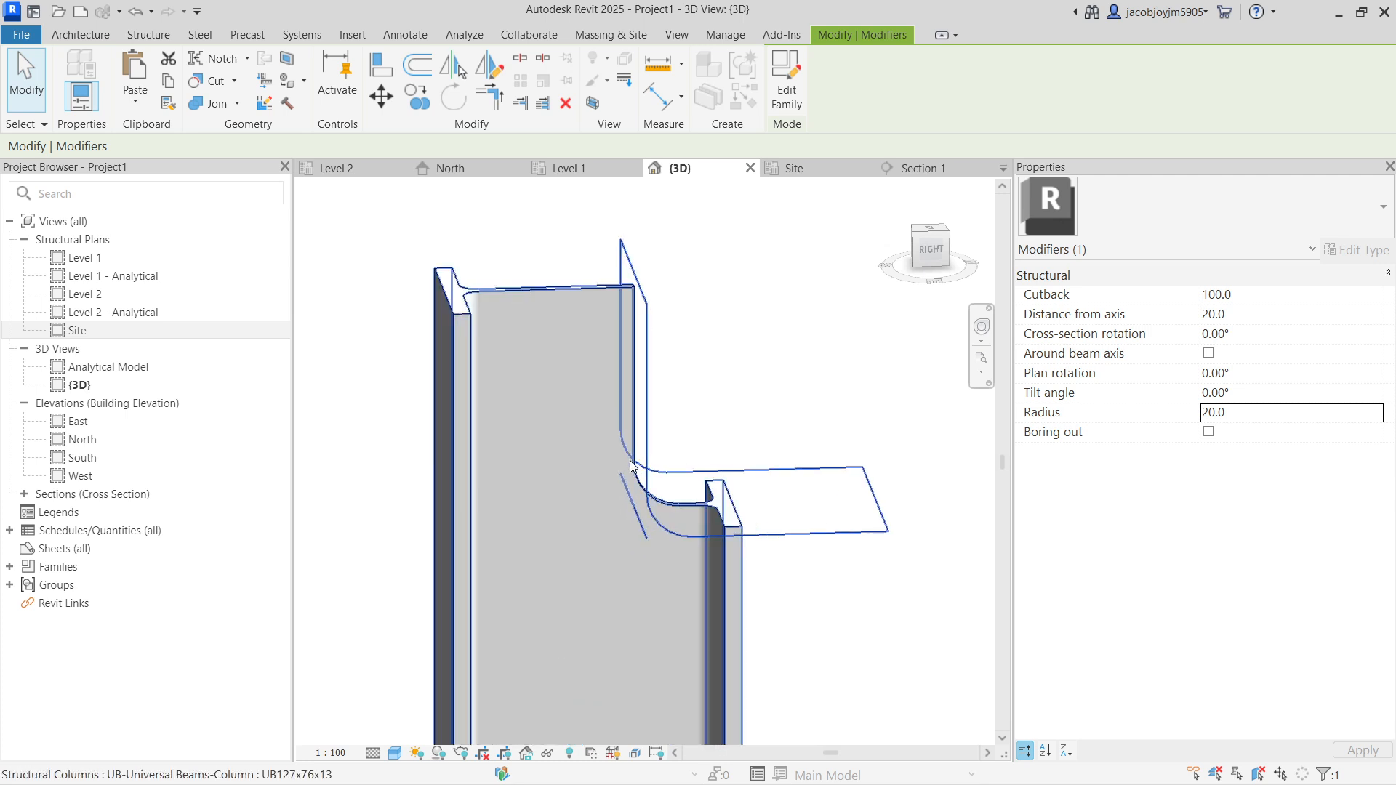
{"action": "left_click", "coordinate": [1209, 432]}
{"action": "middle_click_drag", "start_coordinate": [738, 466], "coordinate": [680, 481], "text": "shift"}
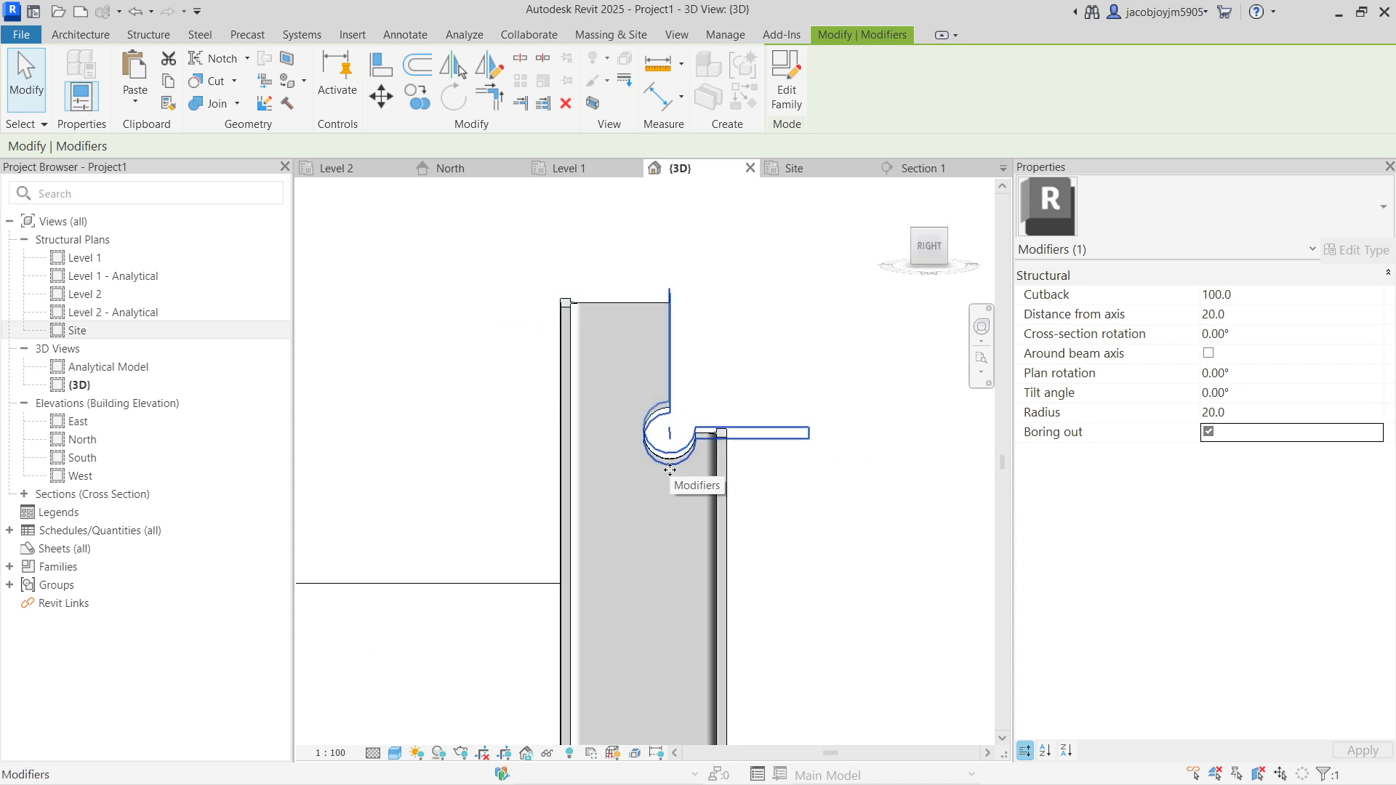
Reset the column notch's corner radius to 0
{"action": "left_click", "coordinate": [1249, 413]}
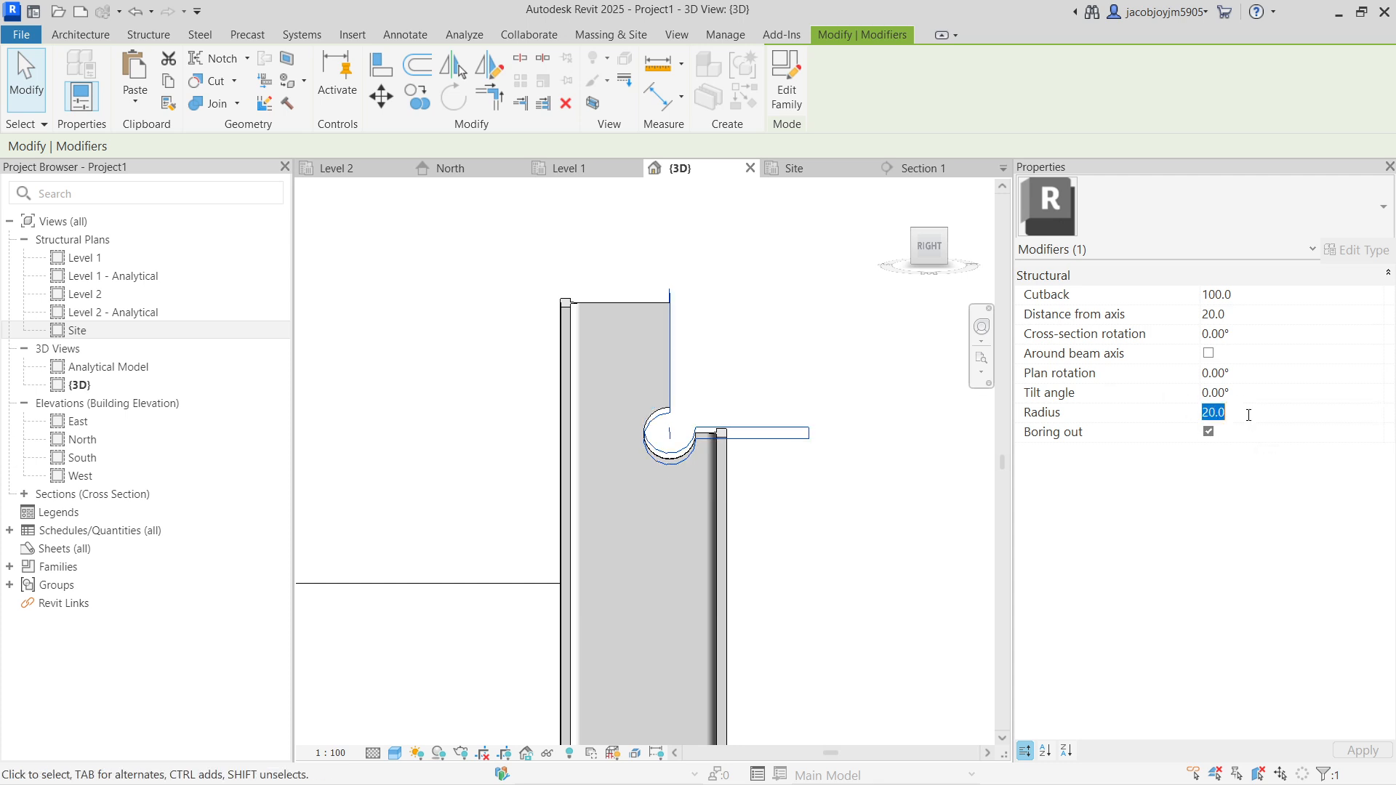
{"action": "type", "text": "0"}
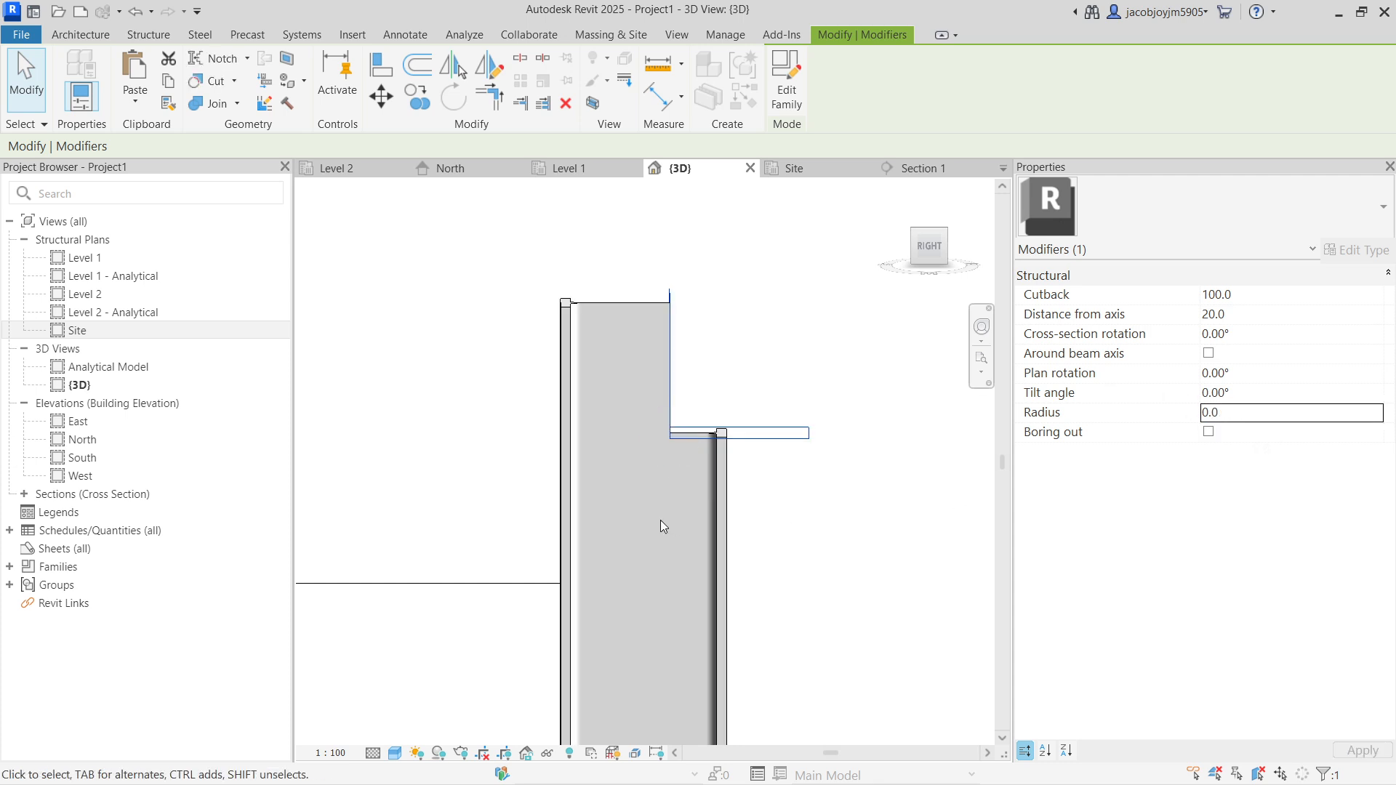
{"action": "middle_click_drag", "start_coordinate": [661, 519], "coordinate": [655, 436], "text": "shift"}
{"action": "scroll", "coordinate": [669, 294], "scroll_direction": "up", "scroll_amount": 5}
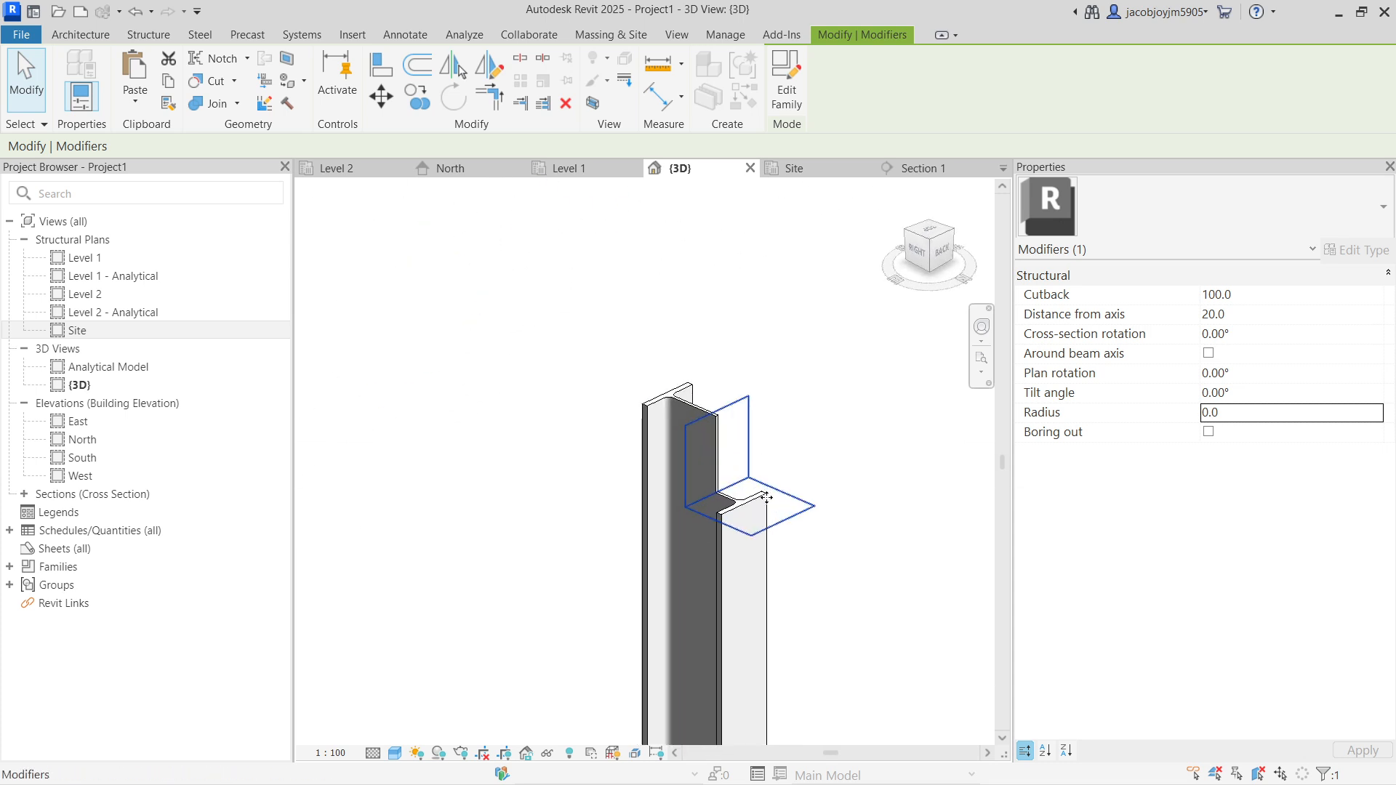
Delete the skewed notch from the upper end of the steel column
{"action": "left_click", "coordinate": [203, 38]}
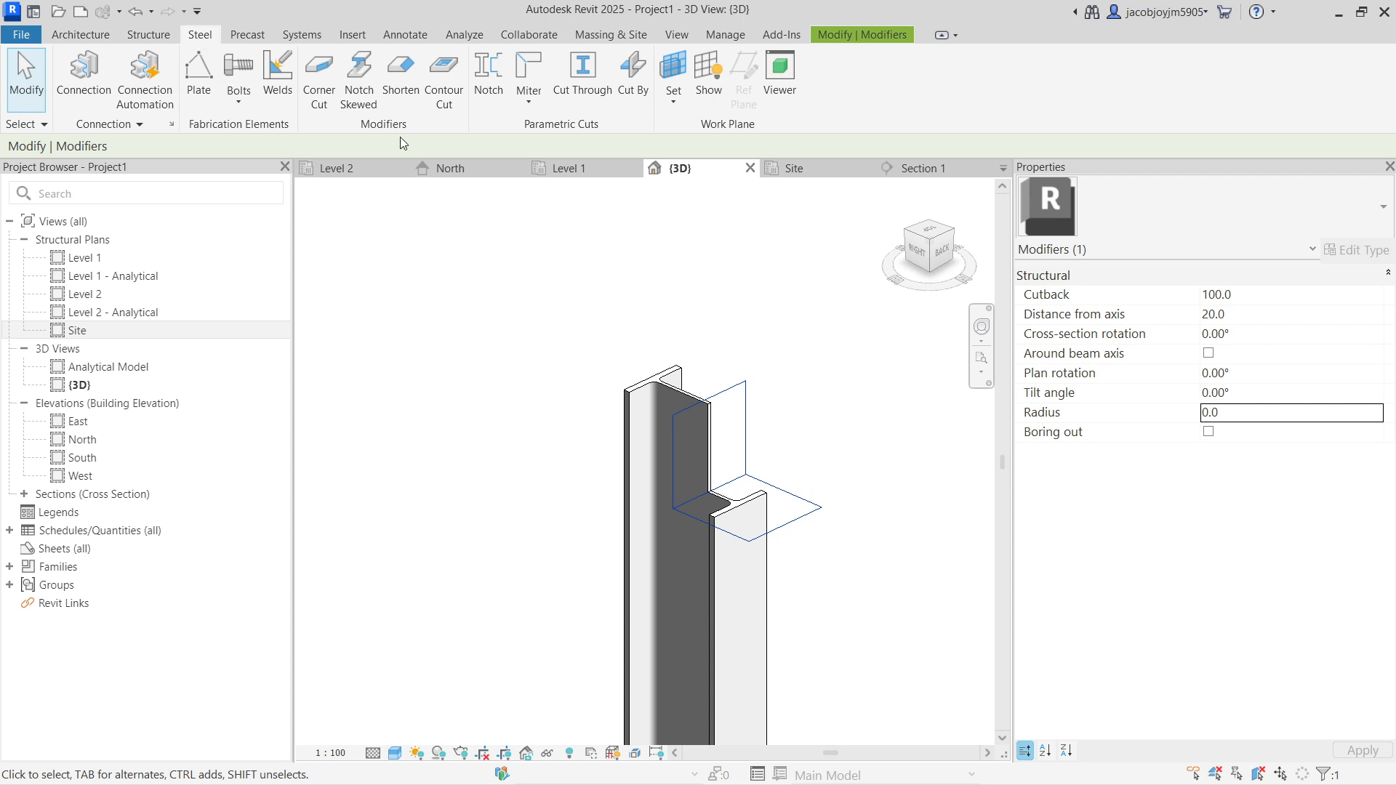
{"action": "left_click", "coordinate": [778, 422]}
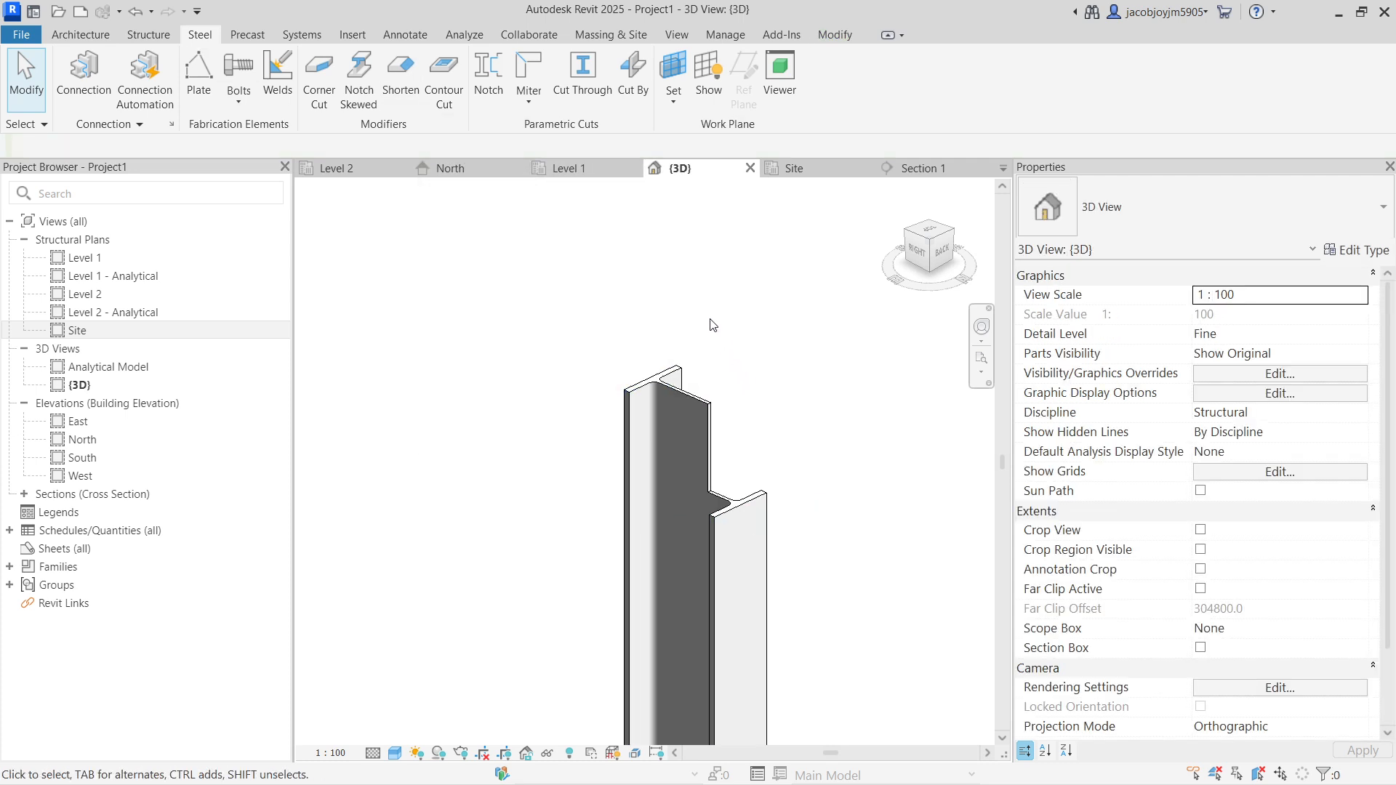
{"action": "left_click_drag", "start_coordinate": [490, 263], "coordinate": [869, 629]}
{"action": "left_click", "coordinate": [869, 629]}
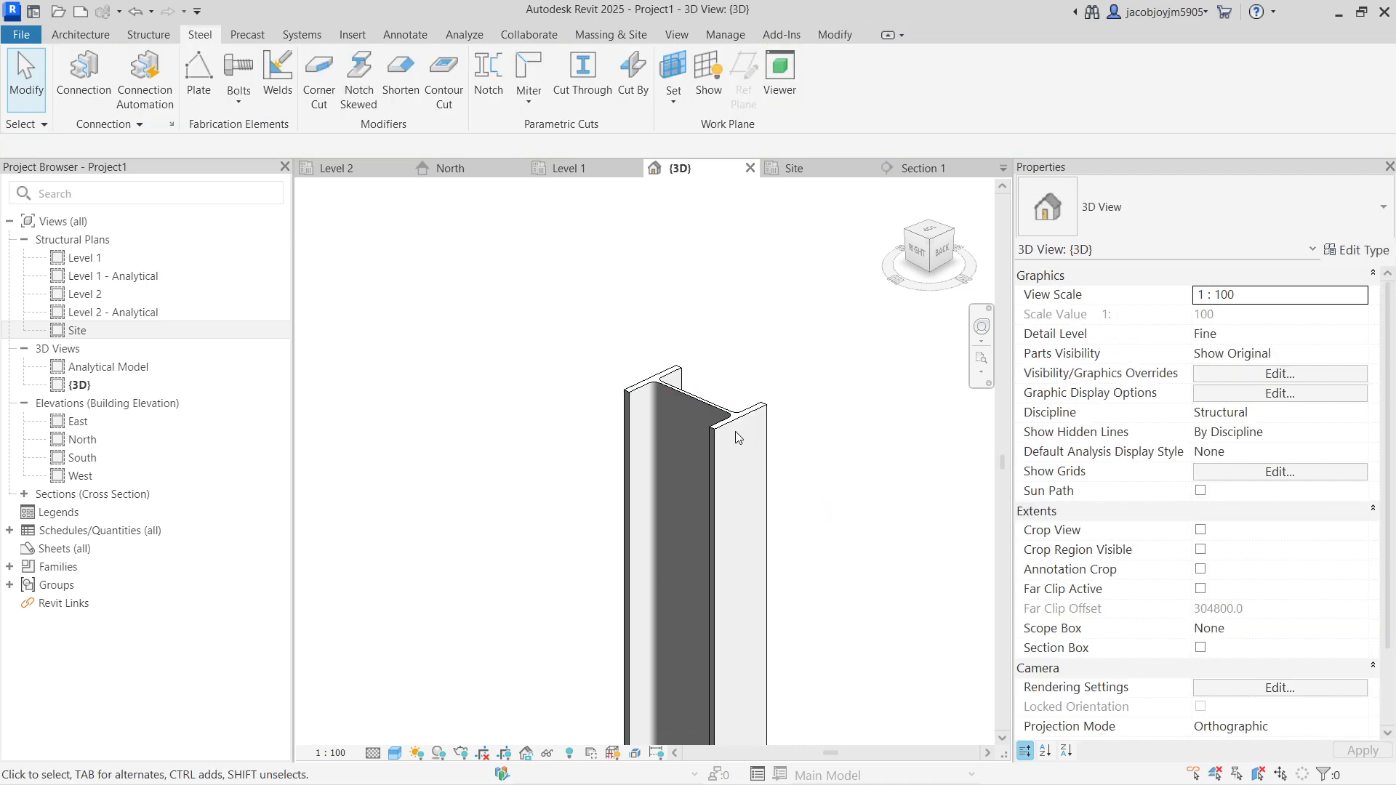
Apply the Shorten modifier to the upper end of the steel column standing on the pedestal
{"action": "scroll", "coordinate": [745, 263], "scroll_direction": "down", "scroll_amount": 5}
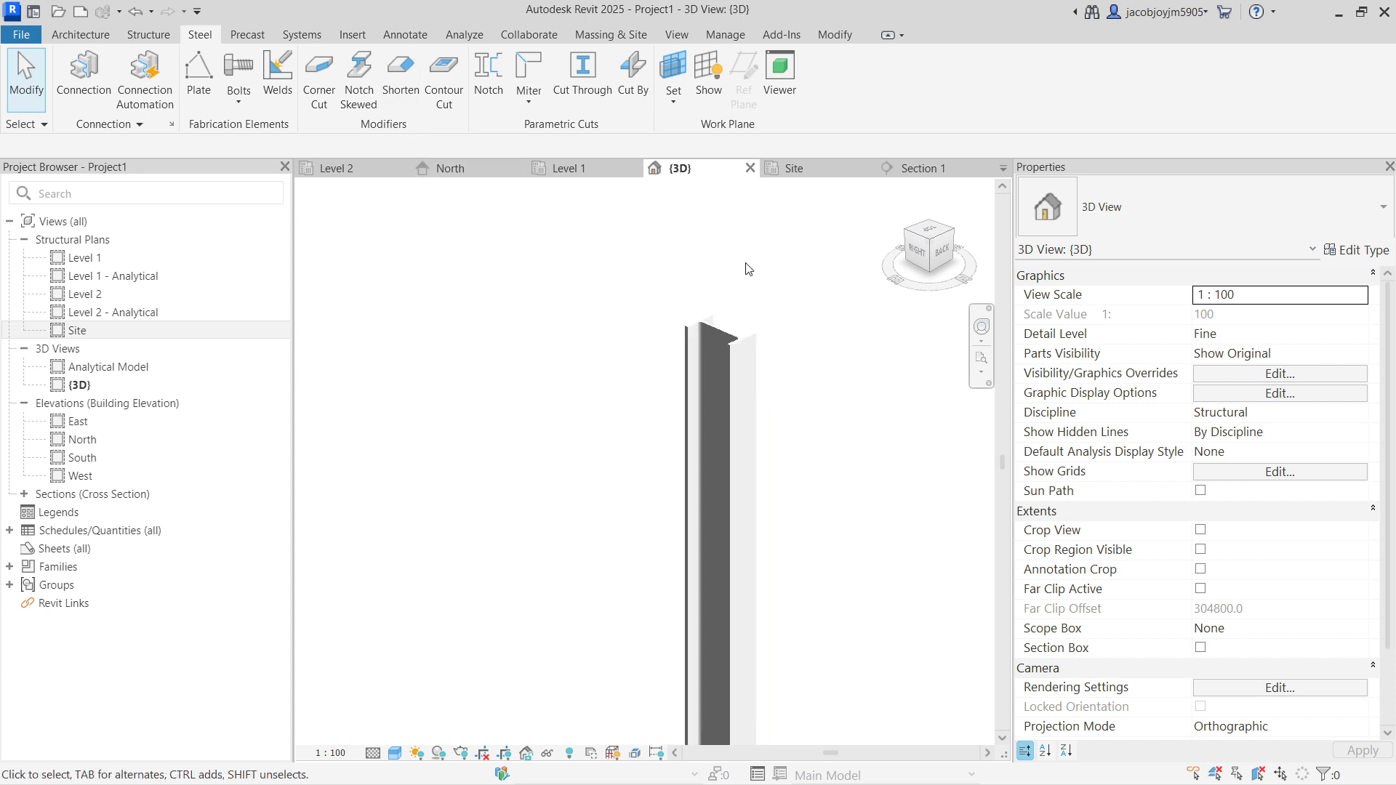
{"action": "scroll", "coordinate": [745, 263], "scroll_direction": "down", "scroll_amount": 2}
{"action": "left_click", "coordinate": [748, 275]}
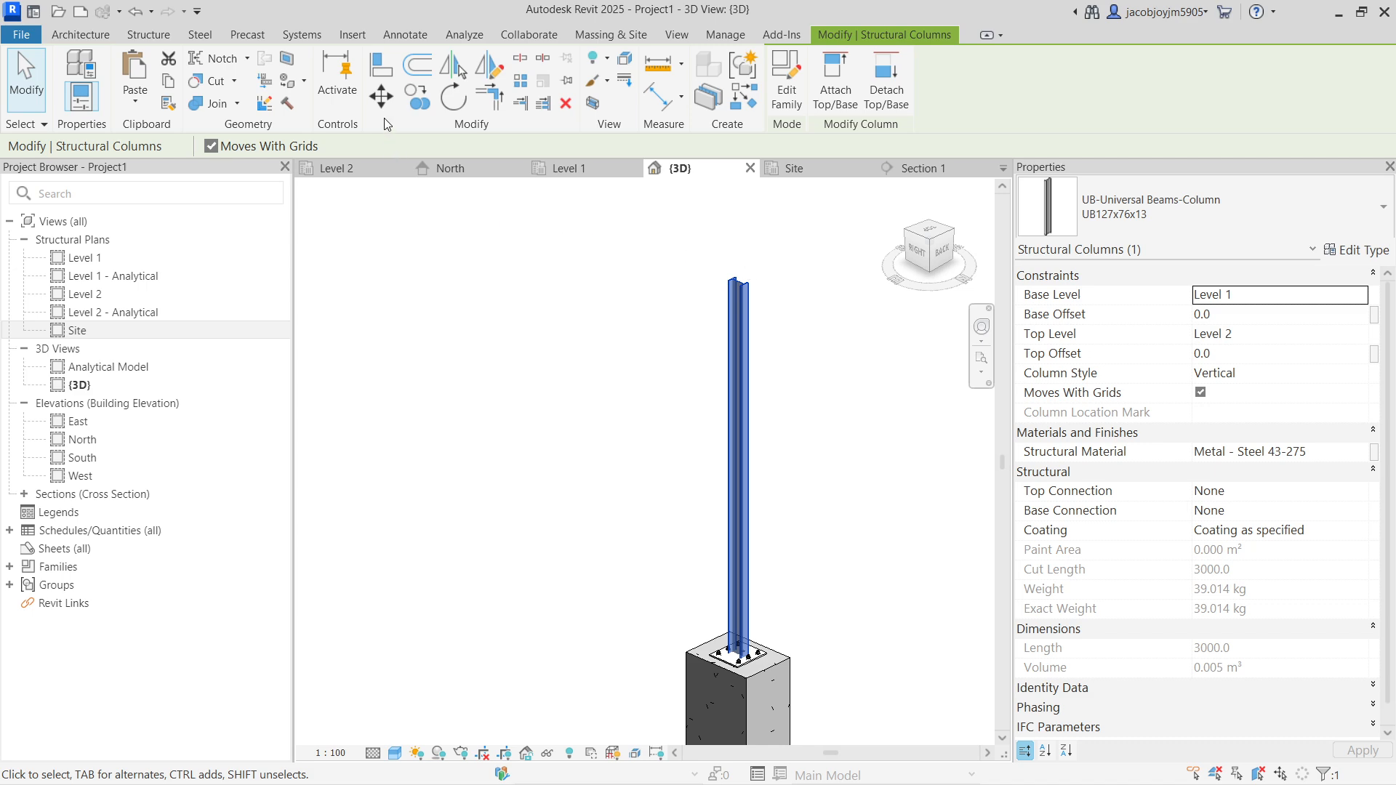
{"action": "left_click", "coordinate": [201, 35]}
{"action": "left_click", "coordinate": [403, 81]}
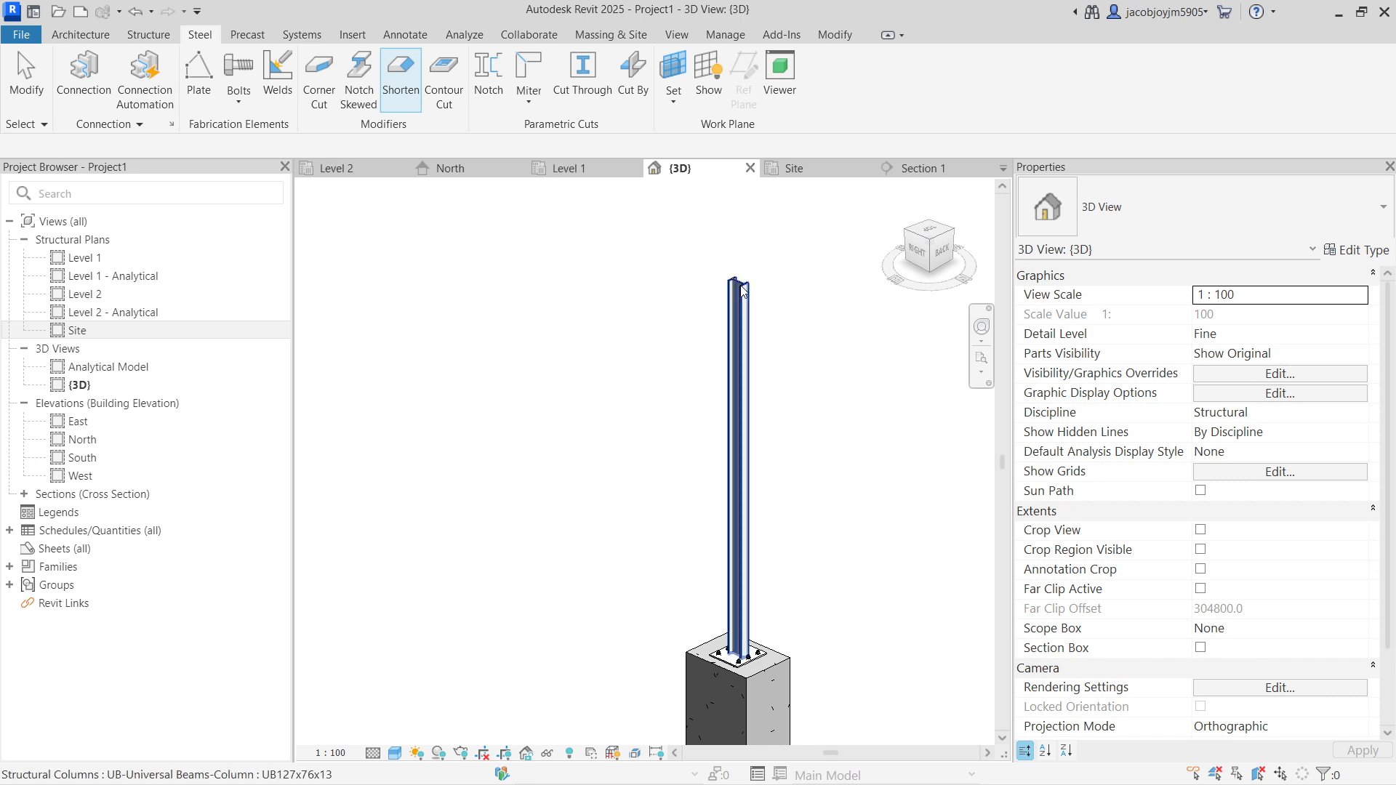
{"action": "left_click", "coordinate": [743, 289]}
{"action": "scroll", "coordinate": [760, 276], "scroll_direction": "up", "scroll_amount": 4}
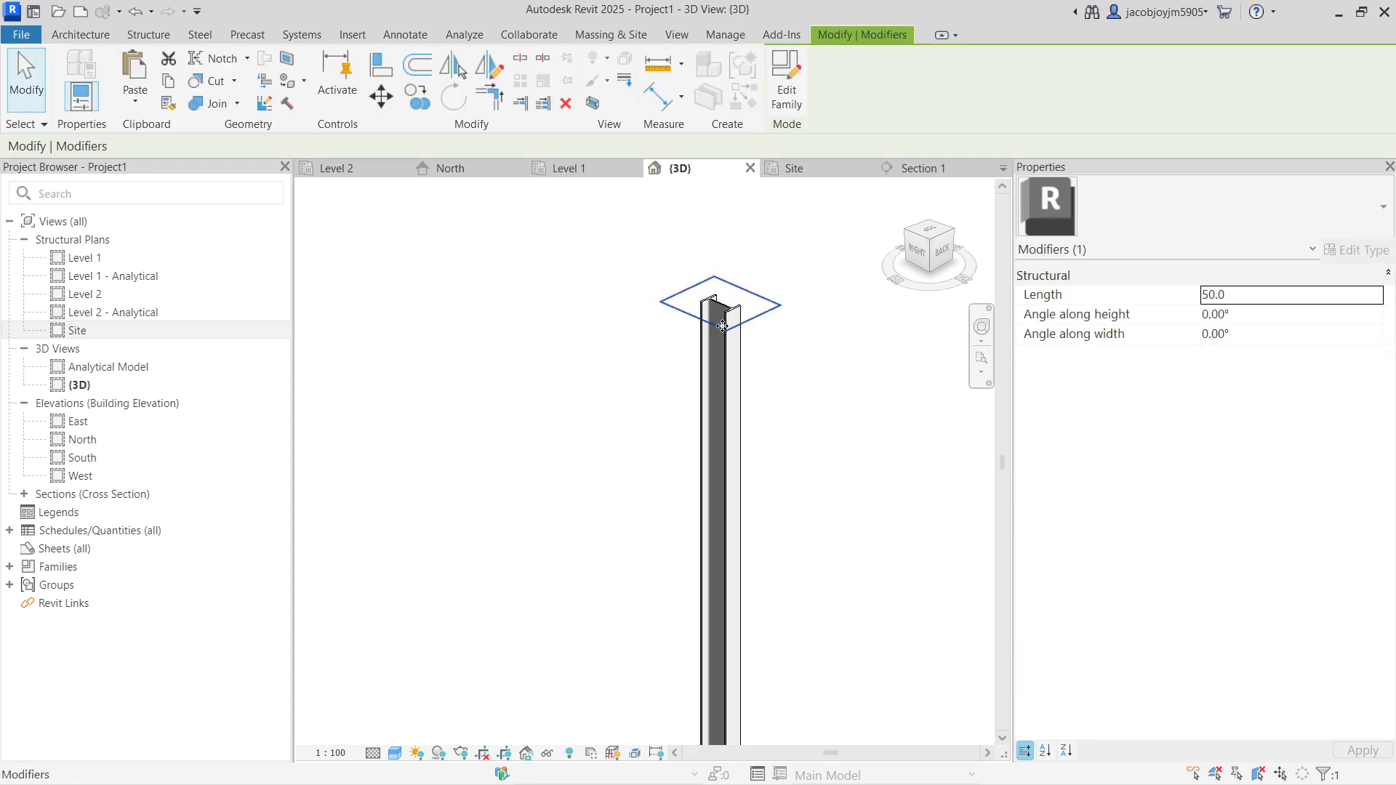
Set the column's shortening length to 100 and check the column top against Level 2 from the right side
{"action": "left_click", "coordinate": [1271, 294]}
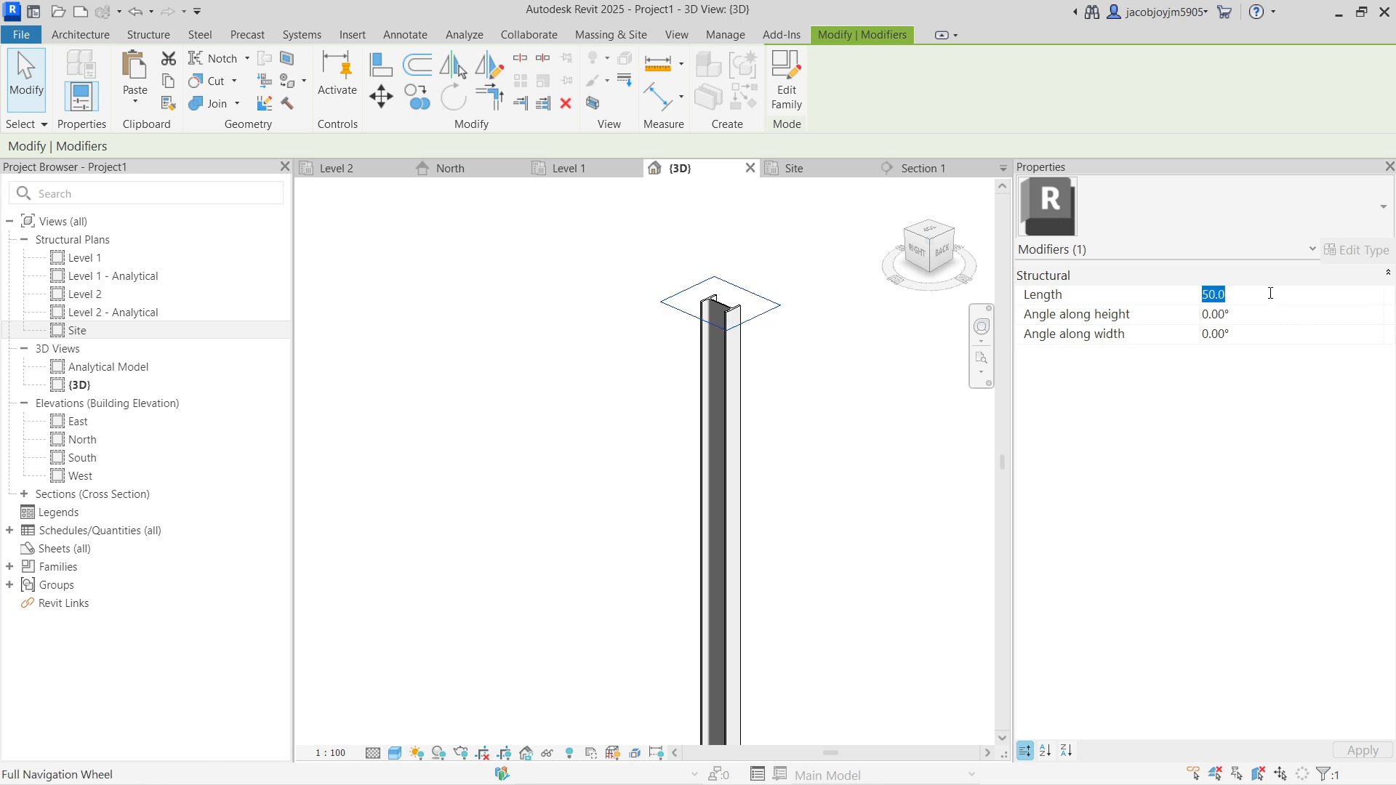
{"action": "type", "text": "1"}
{"action": "key", "text": "Return"}
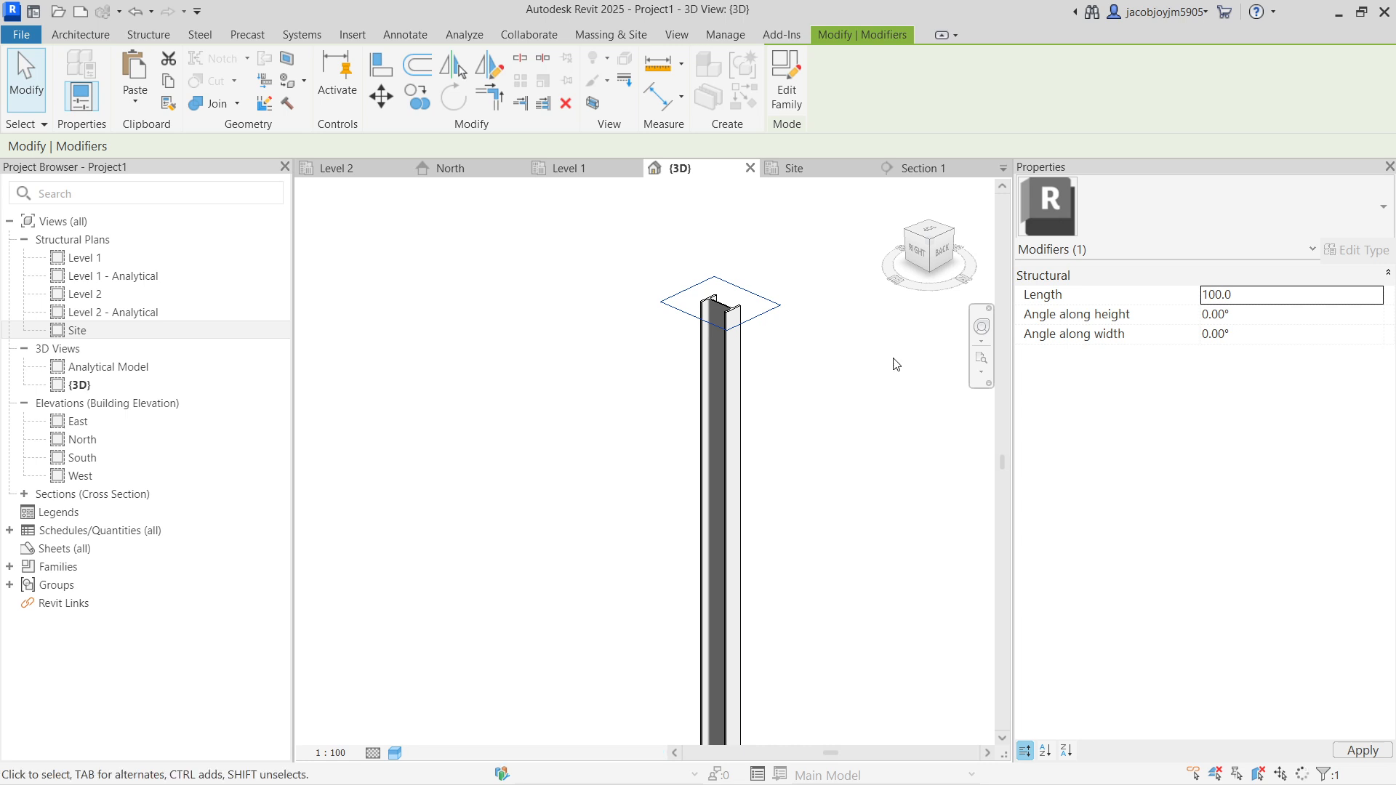
{"action": "scroll", "coordinate": [755, 294], "scroll_direction": "down", "scroll_amount": 5}
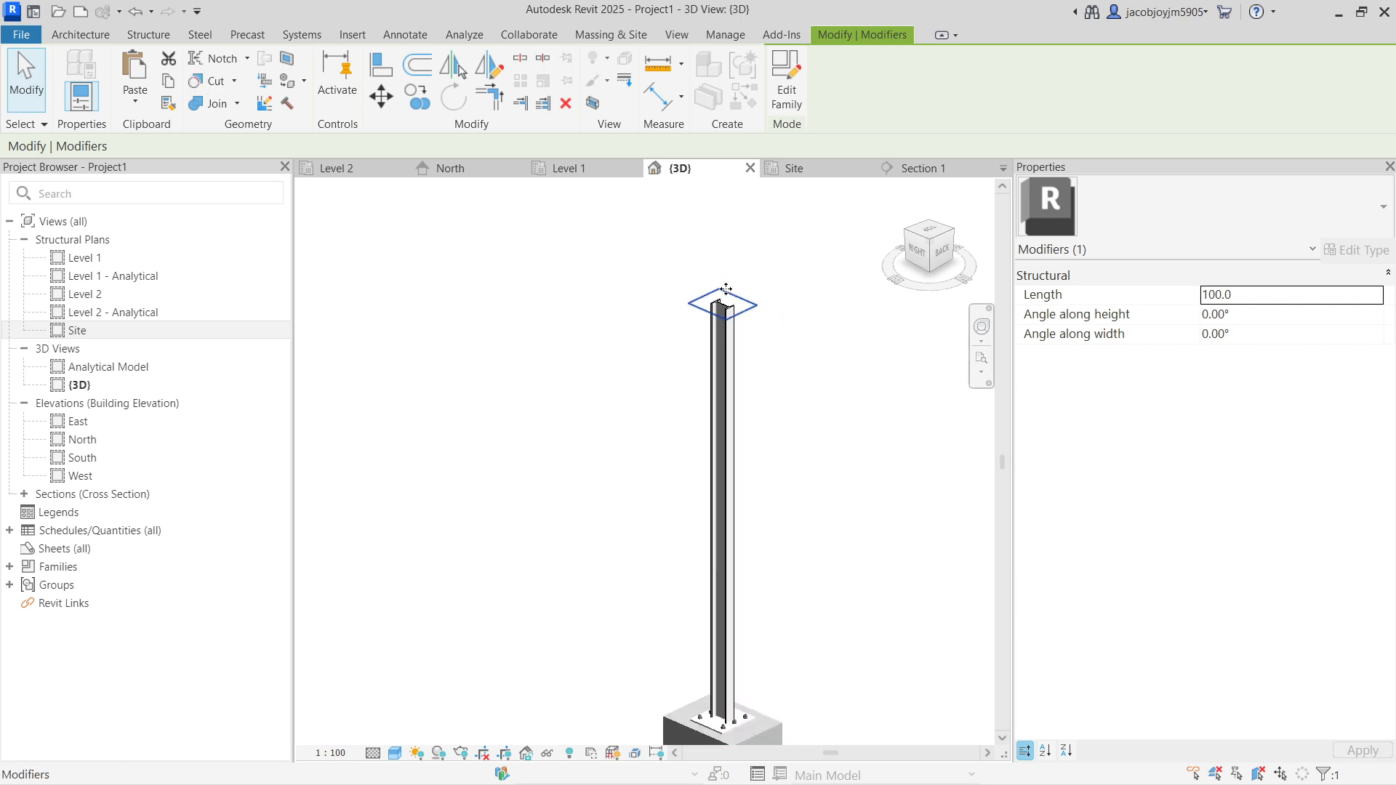
{"action": "left_click", "coordinate": [920, 254]}
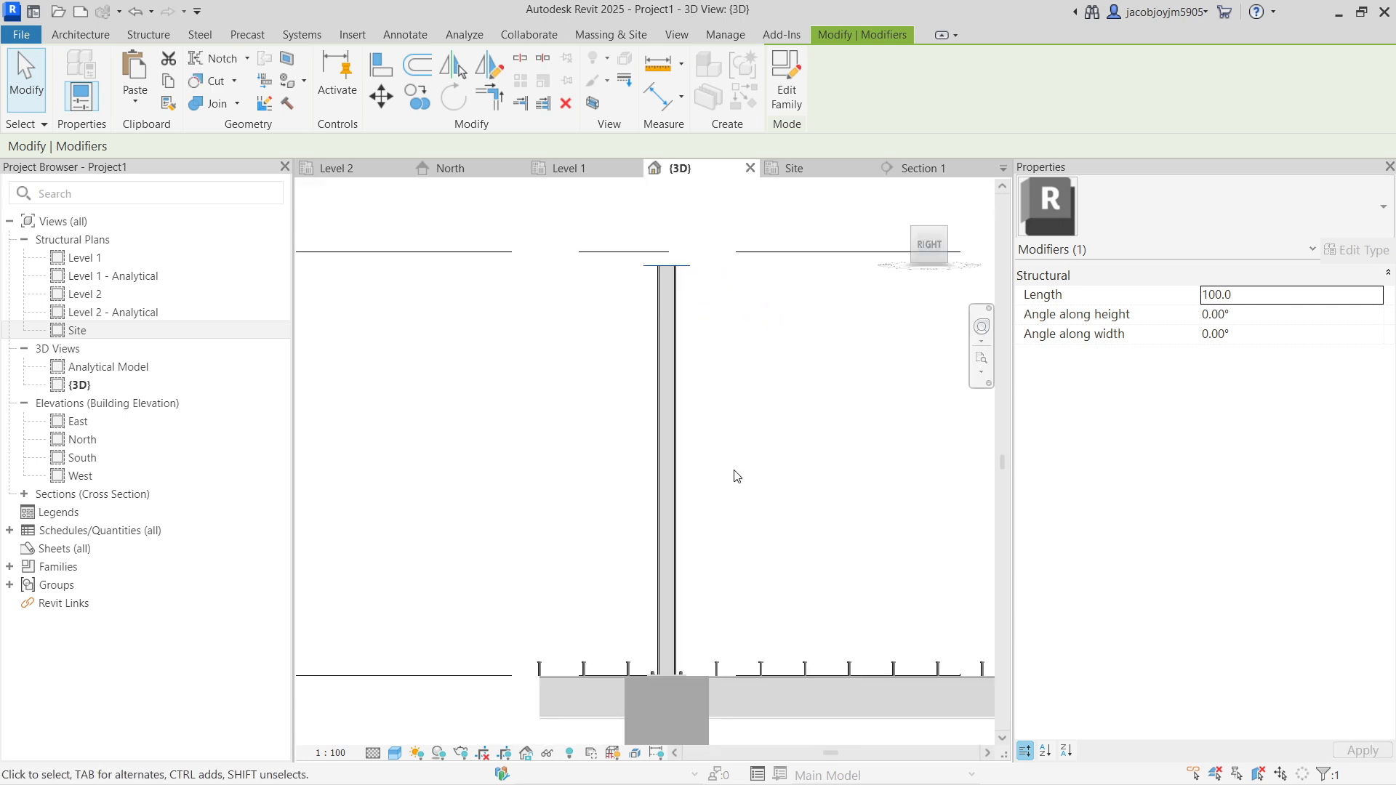
{"action": "scroll", "coordinate": [608, 453], "scroll_direction": "down", "scroll_amount": 4}
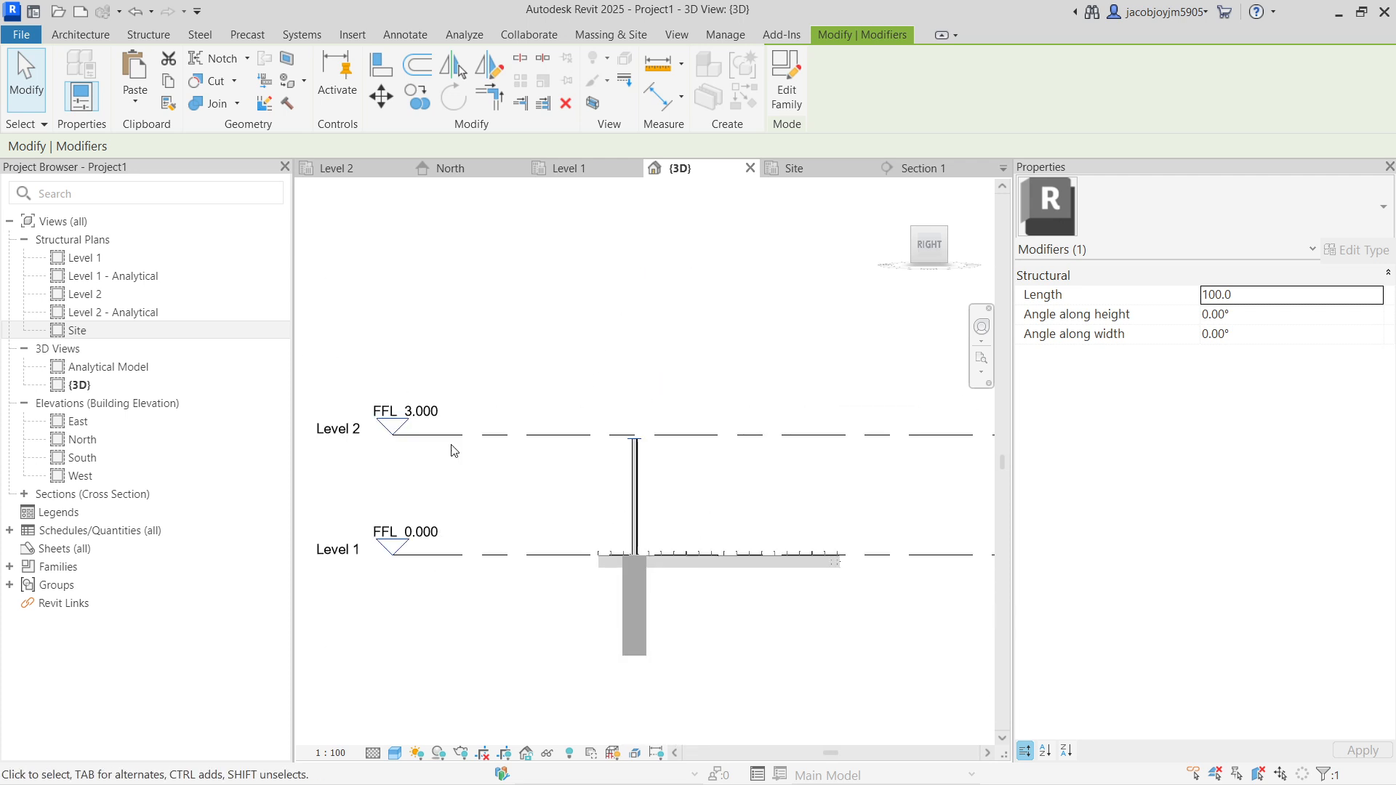
{"action": "scroll", "coordinate": [643, 451], "scroll_direction": "up", "scroll_amount": 6}
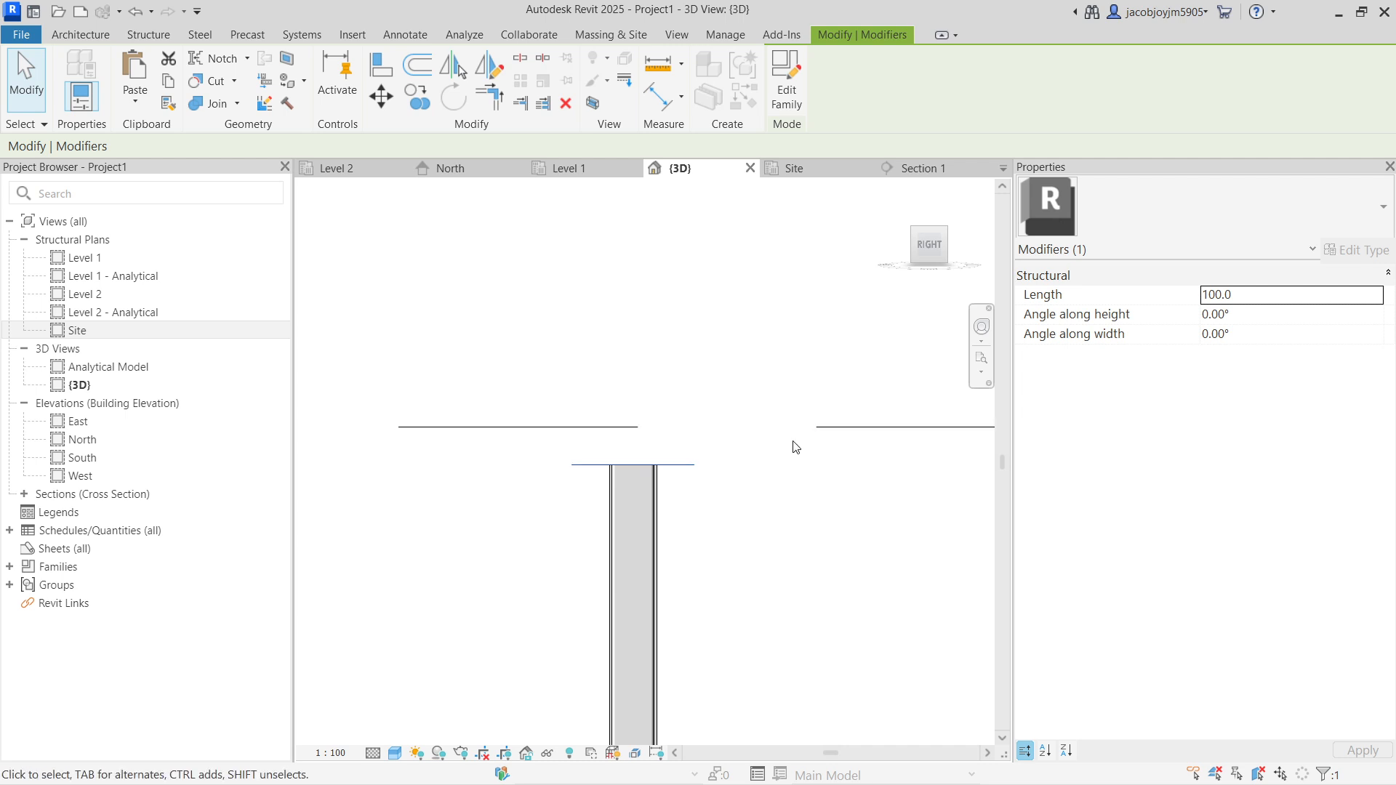
Set the column's shortening length to 200 and its angle along height to 20°
{"action": "left_click", "coordinate": [1263, 299]}
{"action": "type", "text": "200.0"}
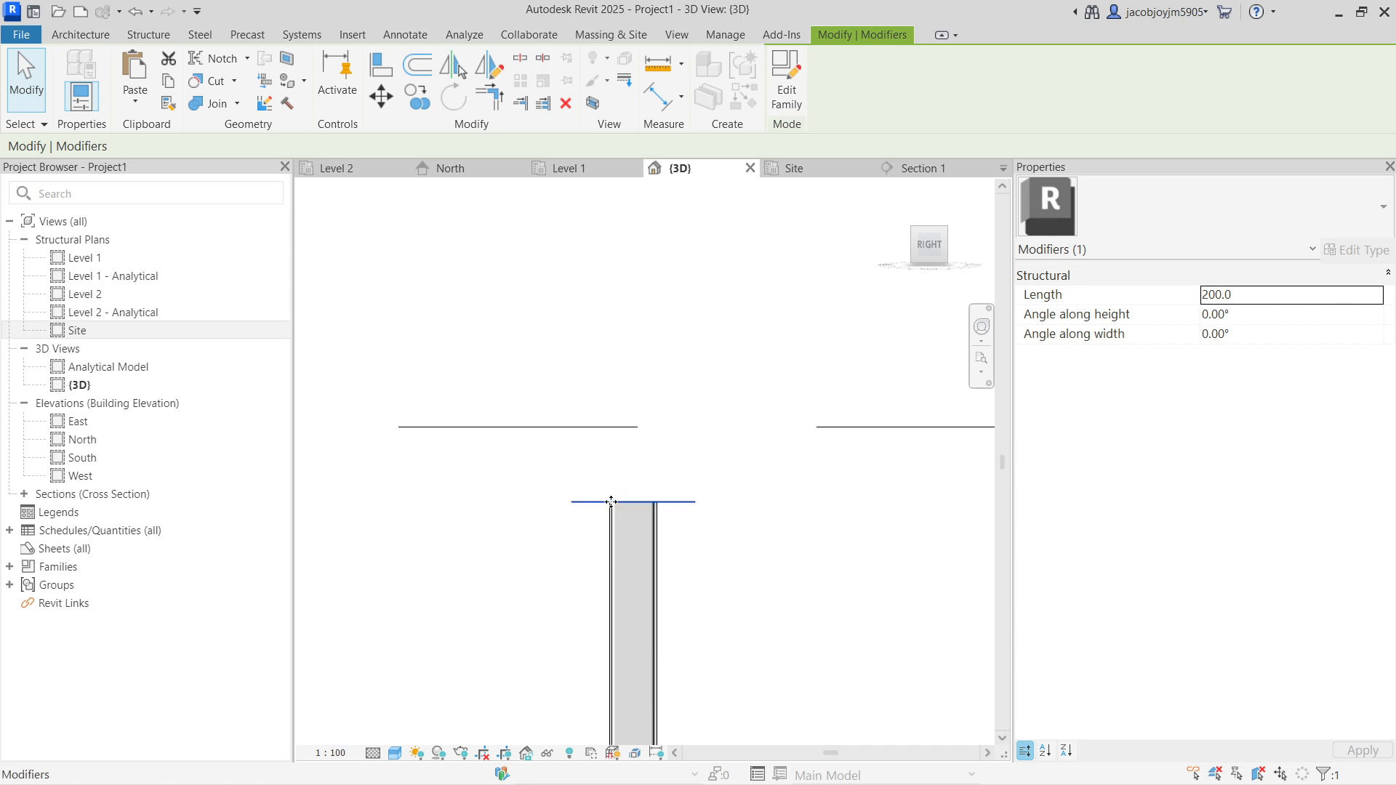
{"action": "left_click", "coordinate": [1290, 318]}
{"action": "double_click", "coordinate": [1287, 314]}
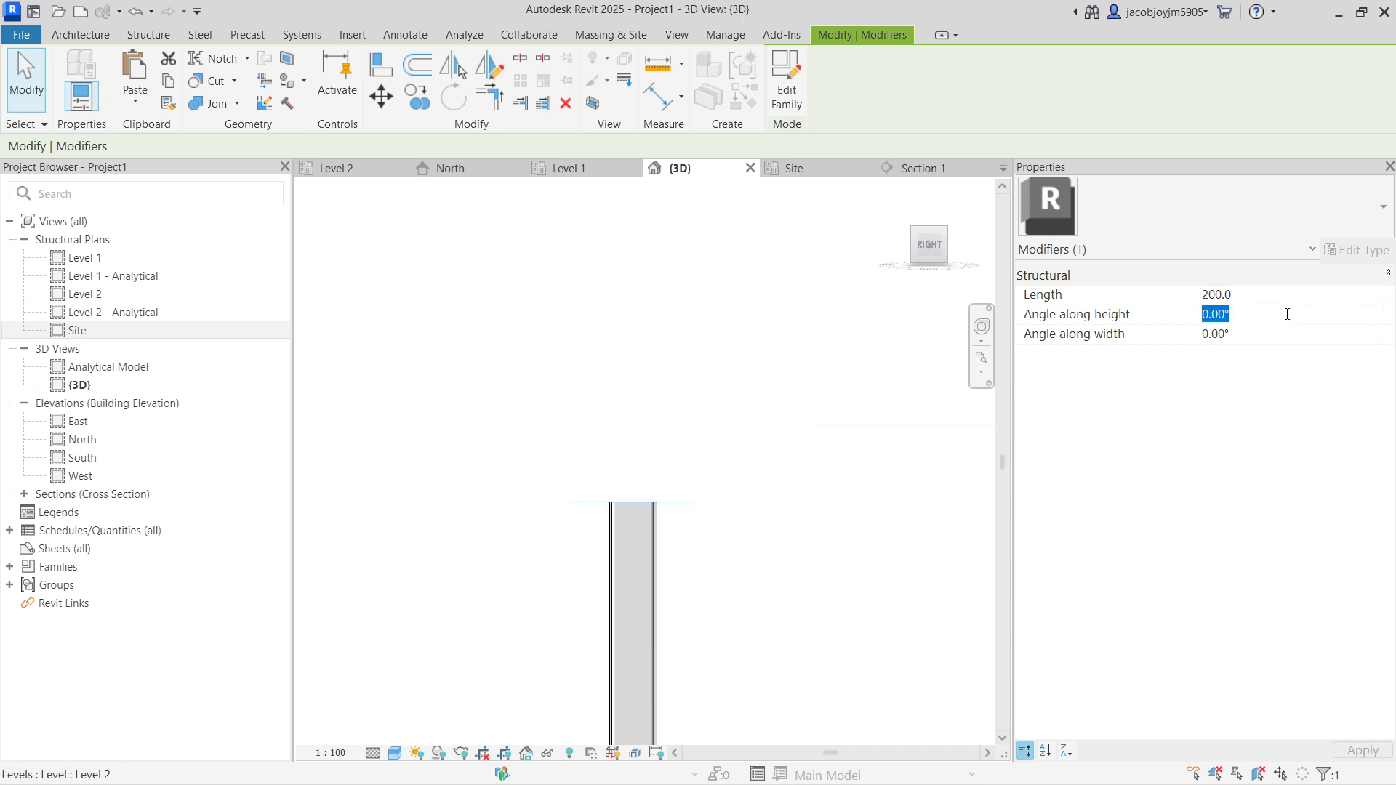
{"action": "type", "text": "20"}
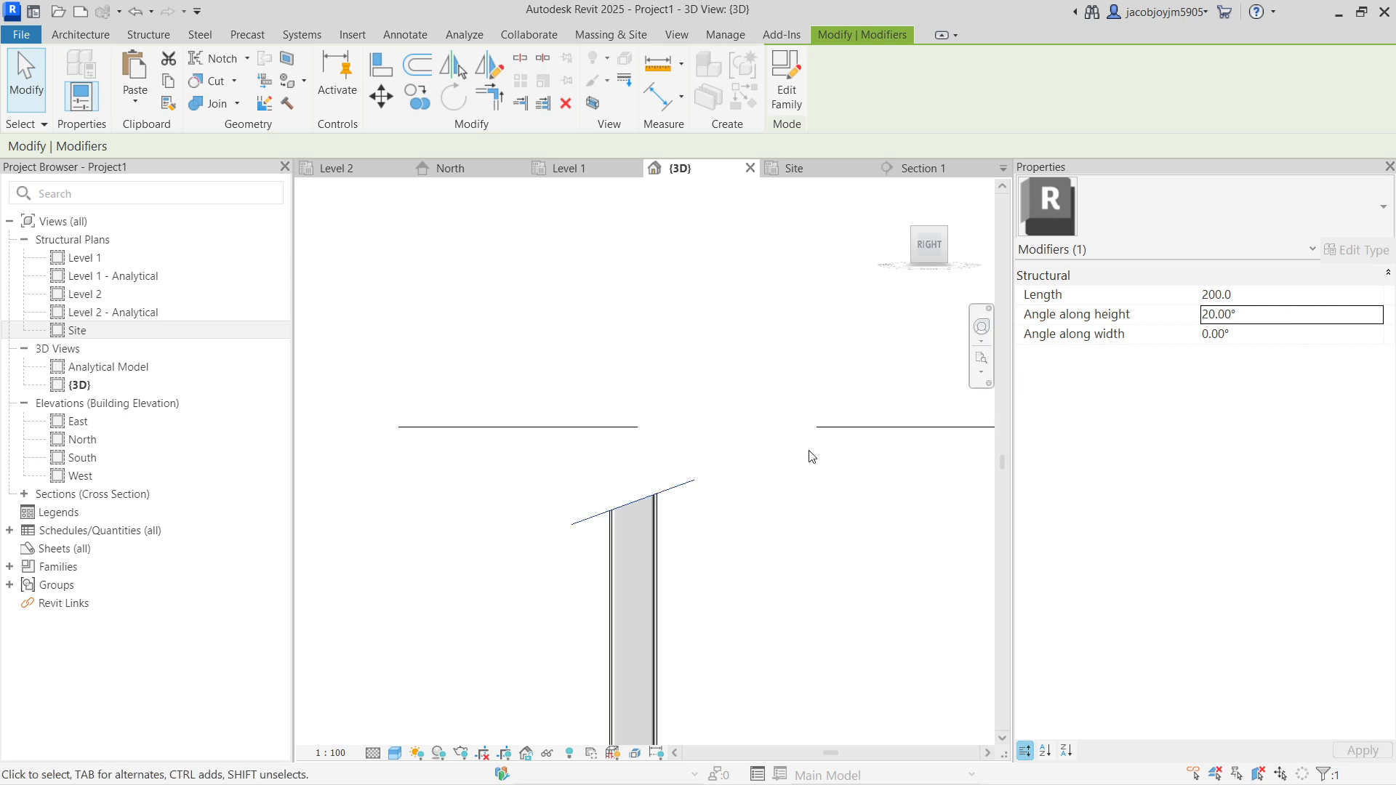
Return the shortening's angle along height to 0°, and set its angle along width to 20°
{"action": "double_click", "coordinate": [1261, 308]}
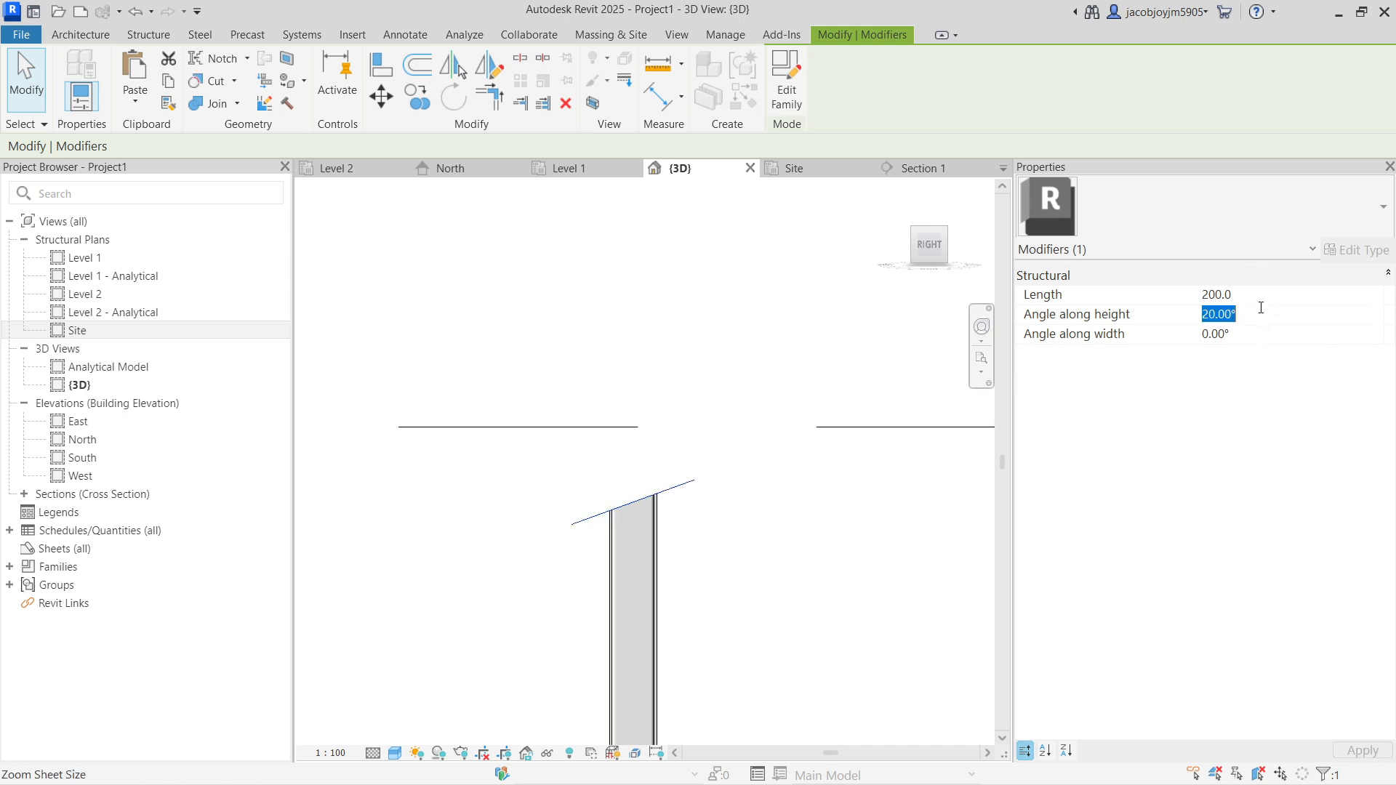
{"action": "type", "text": "0"}
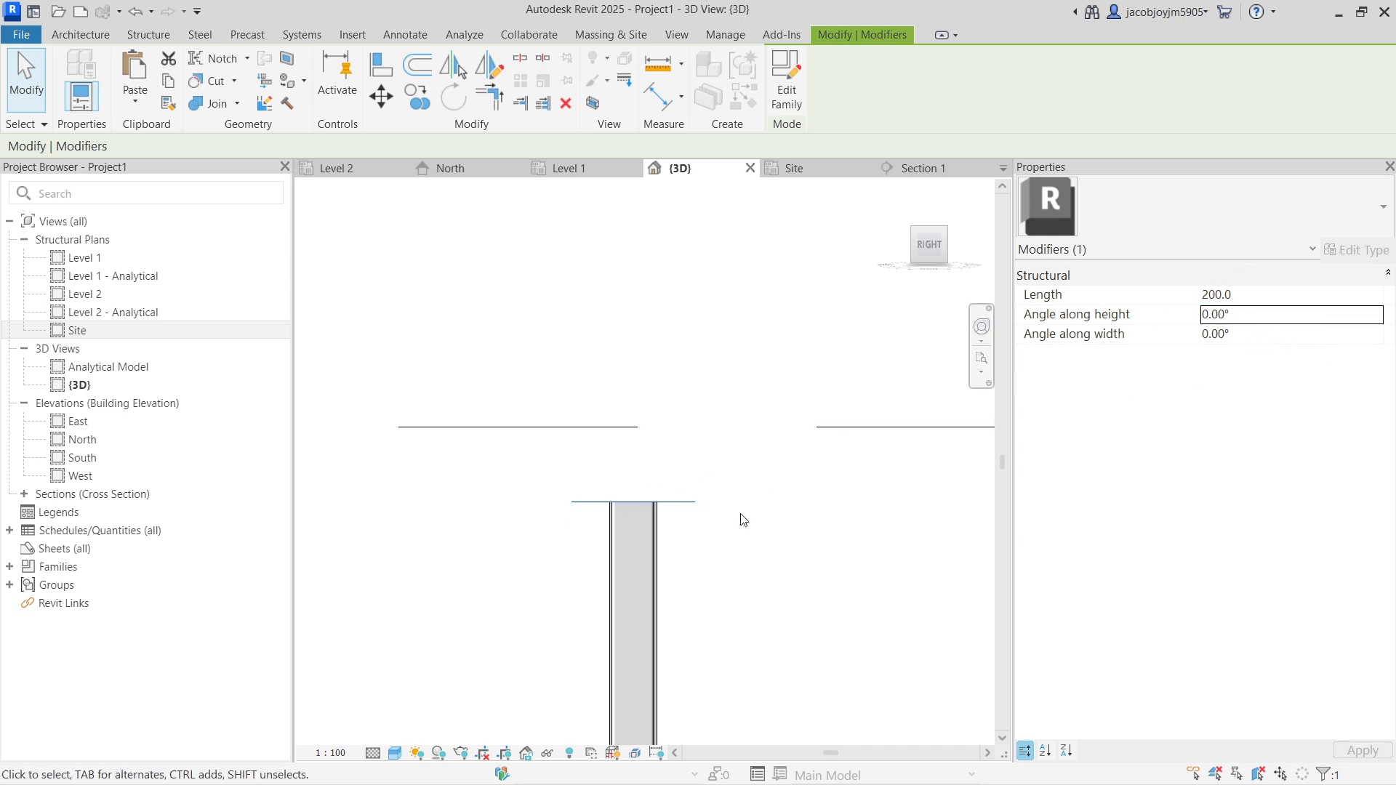
{"action": "left_click", "coordinate": [1281, 336]}
{"action": "type", "text": "20"}
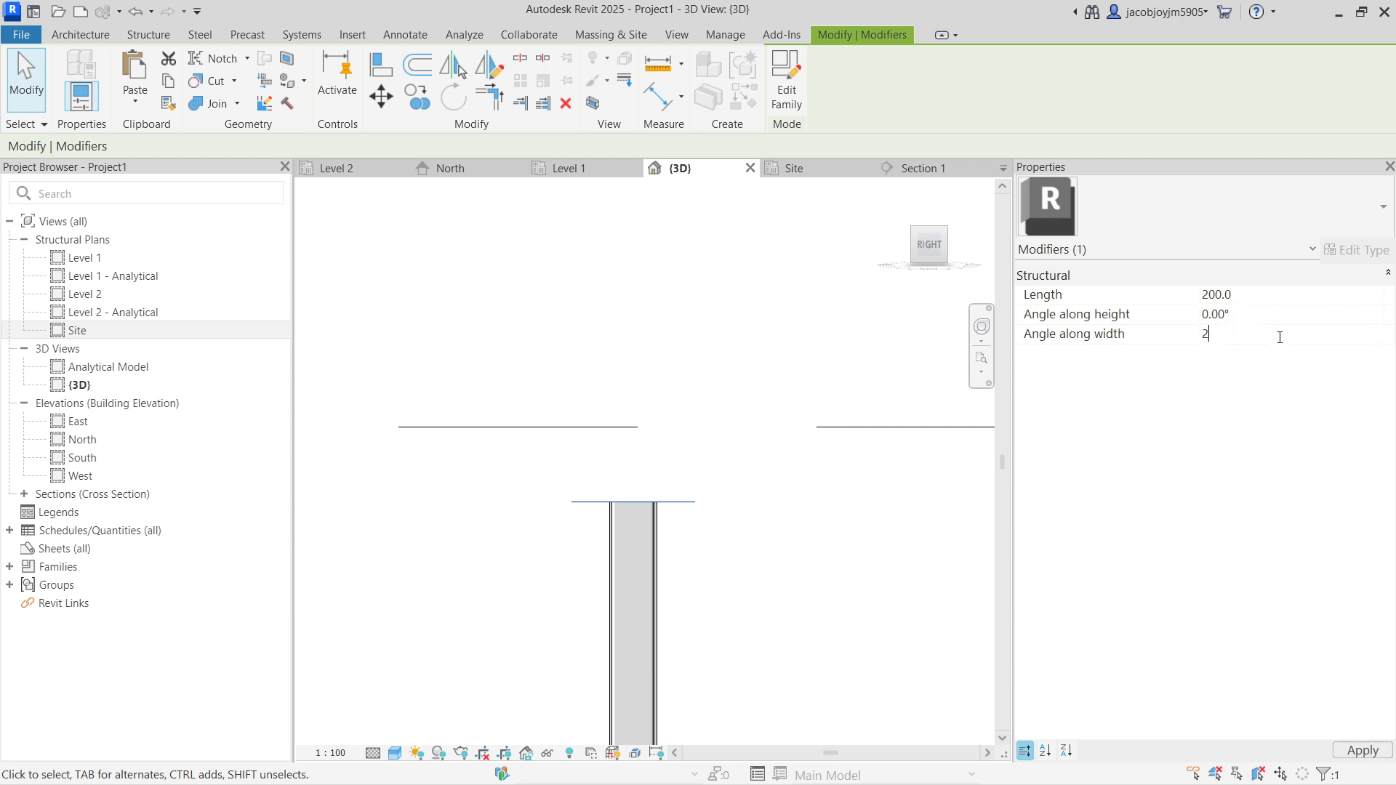
{"action": "middle_click_drag", "start_coordinate": [745, 425], "coordinate": [816, 461], "text": "shift"}
{"action": "scroll", "coordinate": [632, 486], "scroll_direction": "up", "scroll_amount": 5}
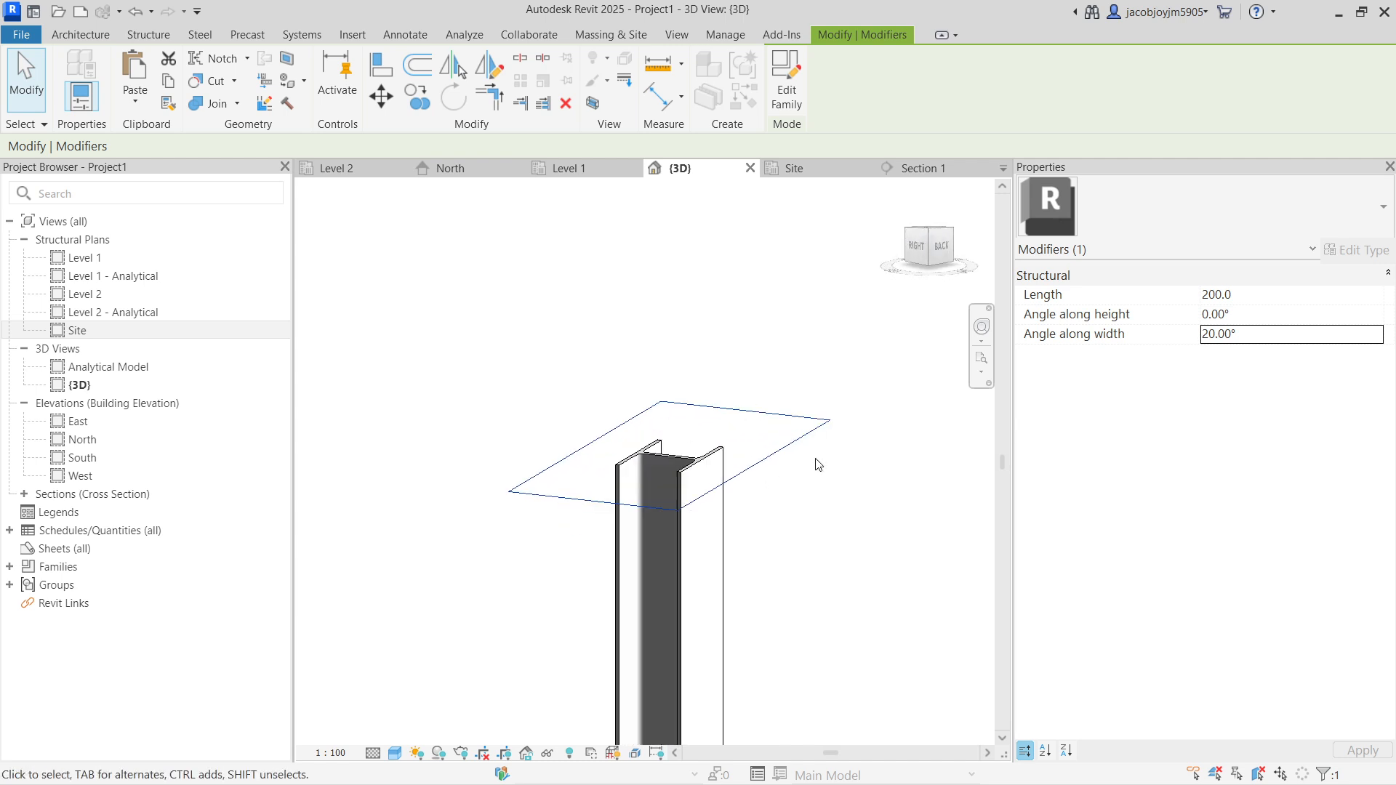
{"action": "scroll", "coordinate": [789, 360], "scroll_direction": "down", "scroll_amount": 3}
{"action": "key", "text": "Escape"}
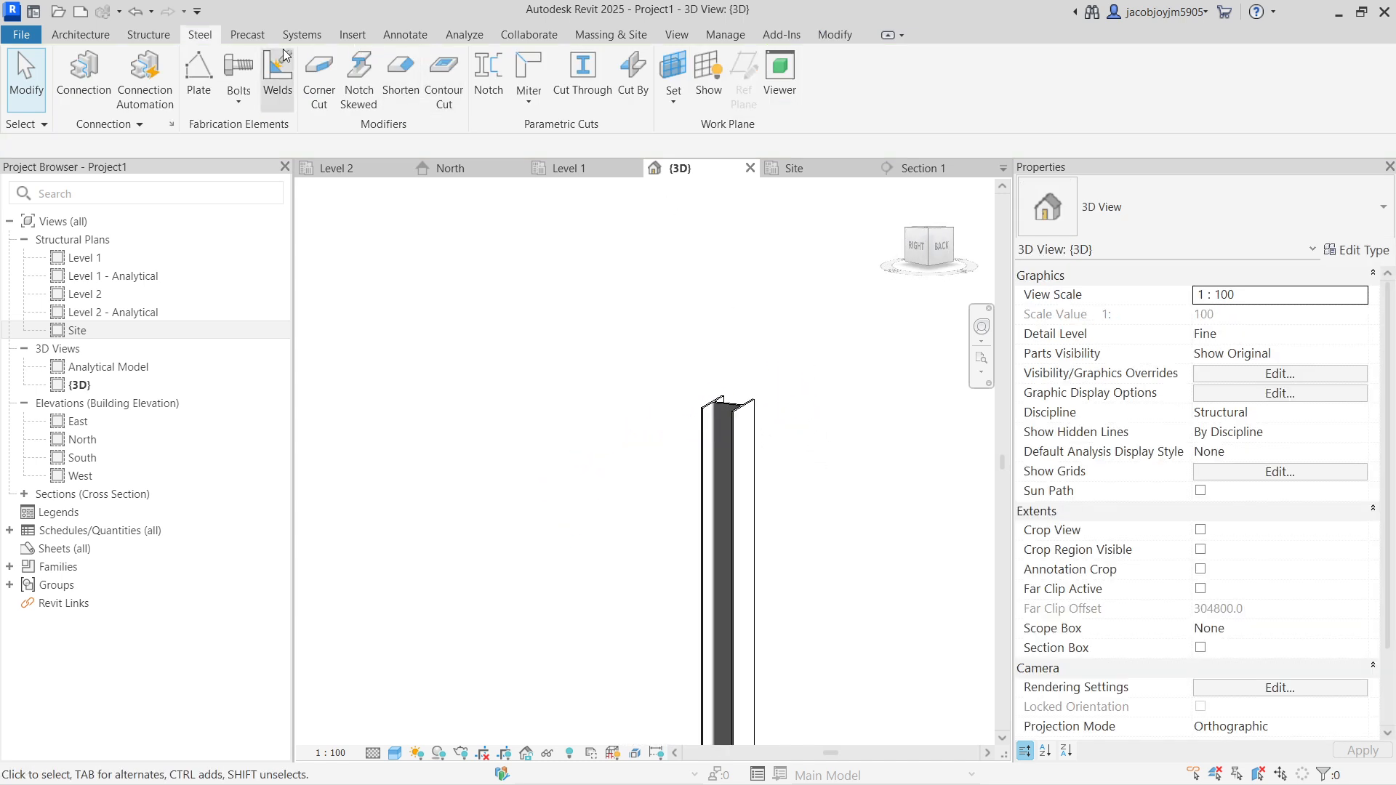
Delete the Shorten modifier from the upper end of the steel column
{"action": "left_click_drag", "start_coordinate": [559, 292], "coordinate": [872, 544]}
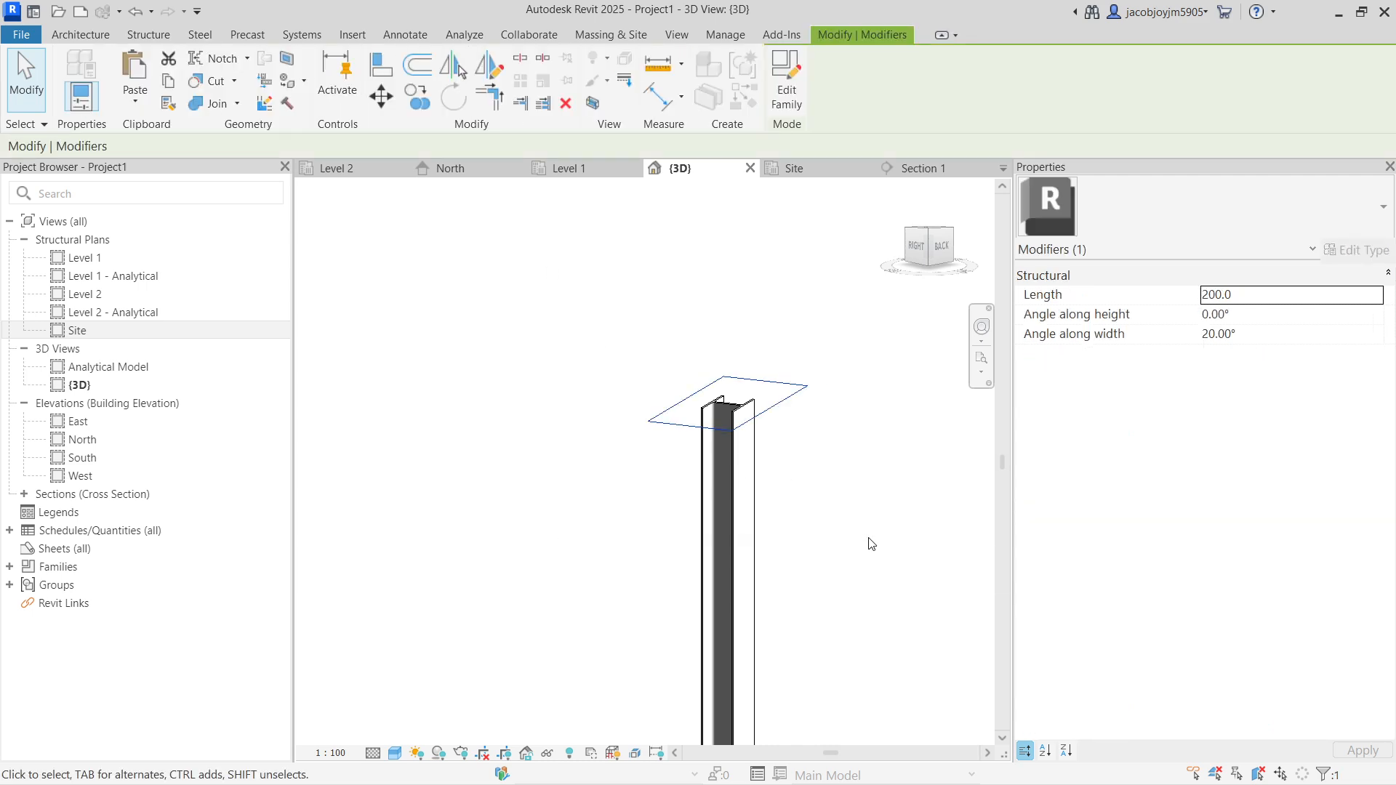
{"action": "key", "text": "Delete"}
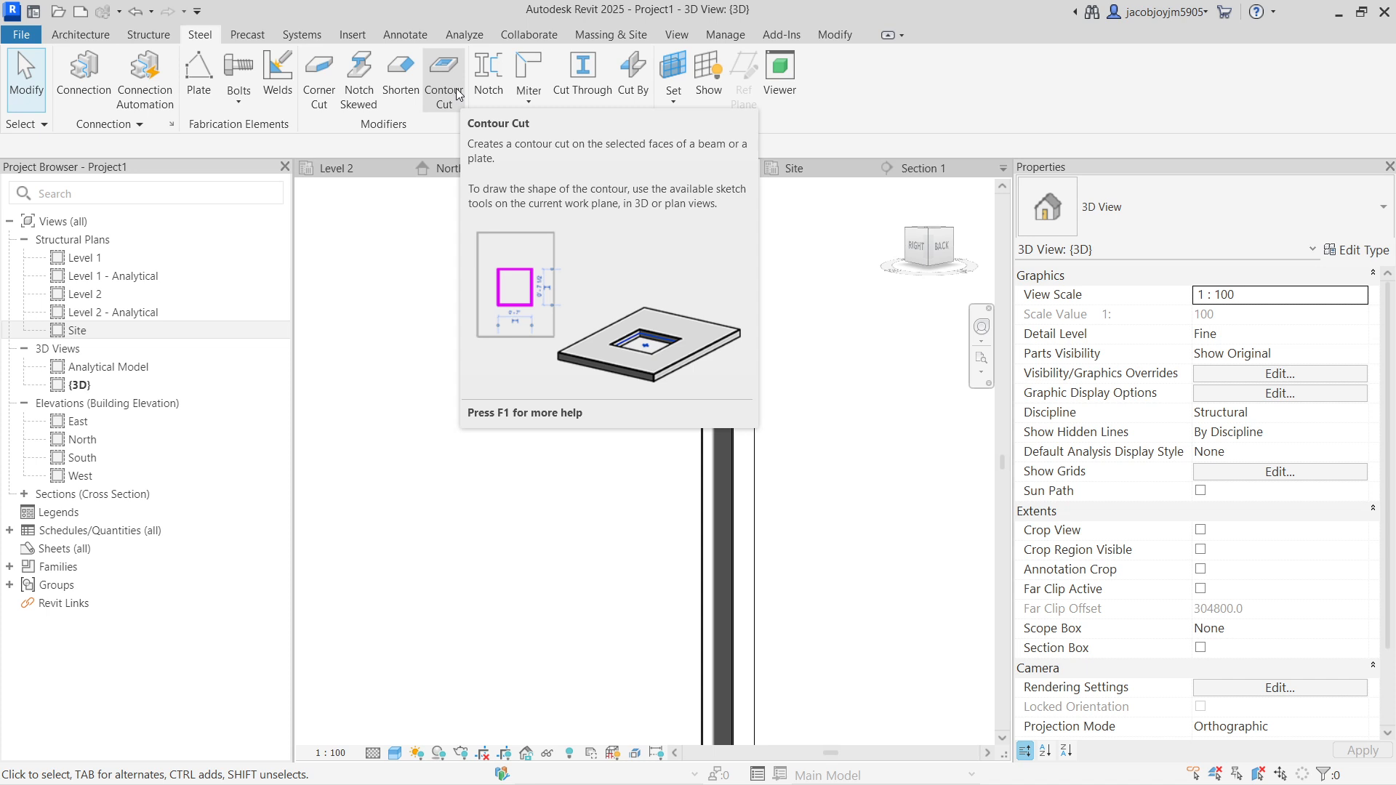
Dismiss the save reminder and use Contour Cut to make a rectangular opening about 60 by 80 mm in the column's web near its upper end
{"action": "middle_click_drag", "start_coordinate": [473, 240], "coordinate": [637, 372], "text": "shift"}
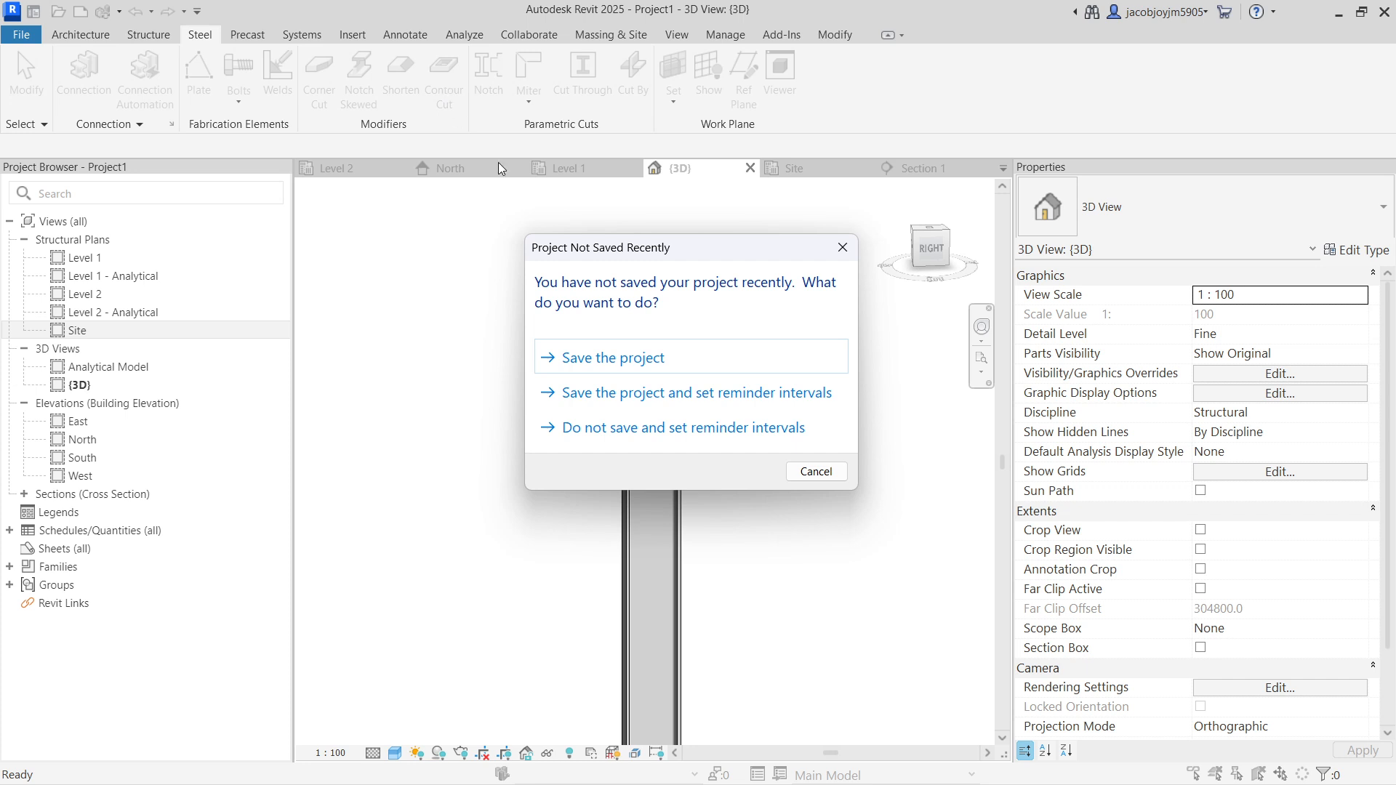
{"action": "left_click", "coordinate": [843, 247]}
{"action": "scroll", "coordinate": [656, 280], "scroll_direction": "up", "scroll_amount": 2}
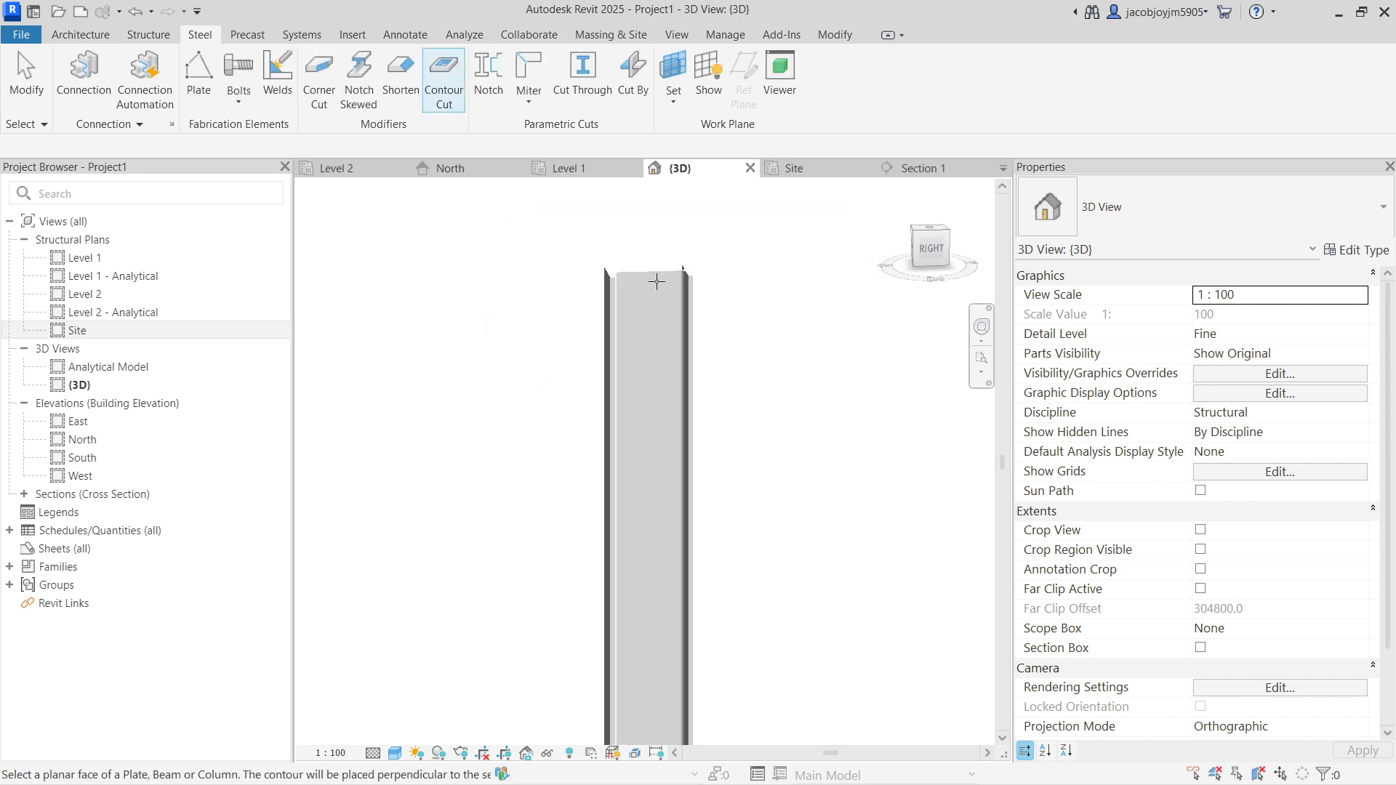
{"action": "scroll", "coordinate": [664, 273], "scroll_direction": "down", "scroll_amount": 4}
{"action": "scroll", "coordinate": [663, 274], "scroll_direction": "down", "scroll_amount": 2}
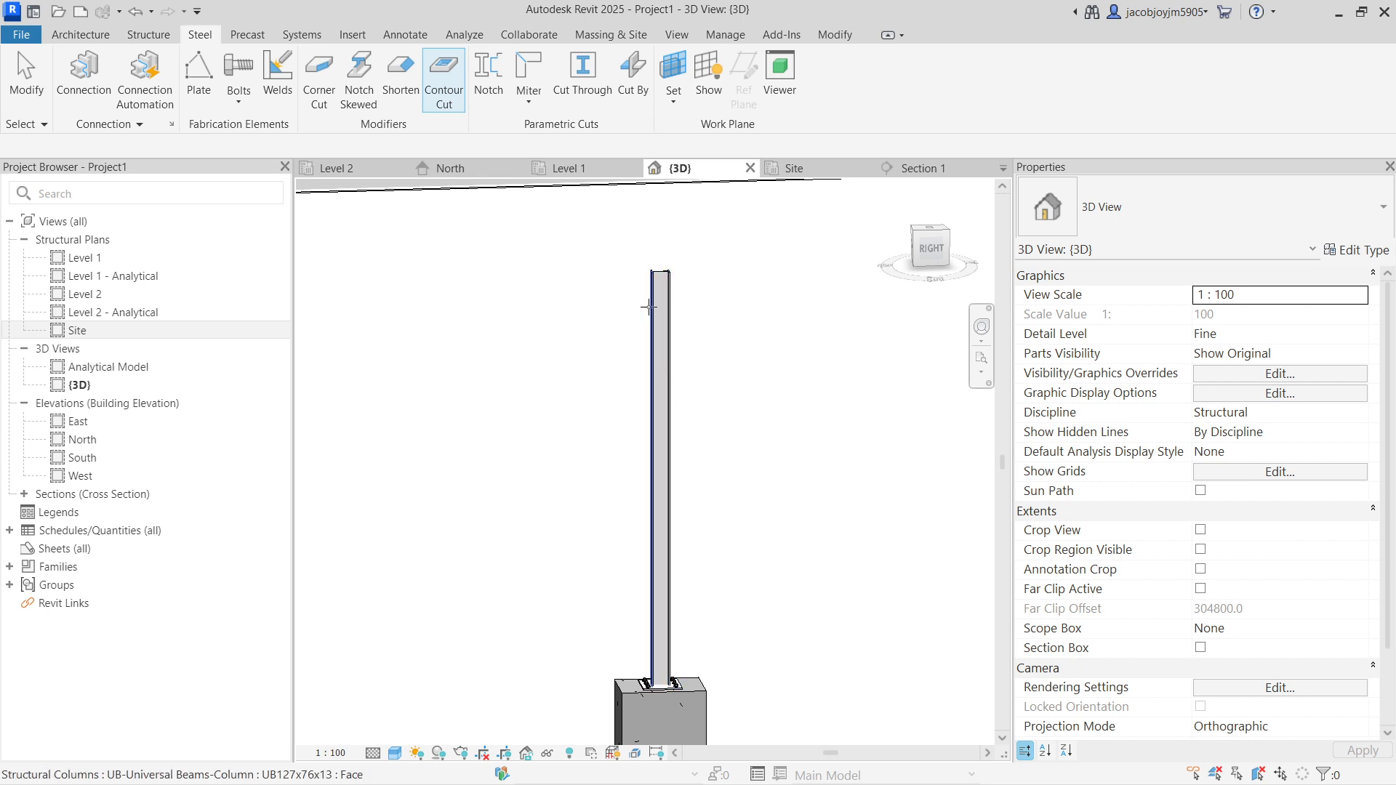
{"action": "left_click", "coordinate": [661, 277]}
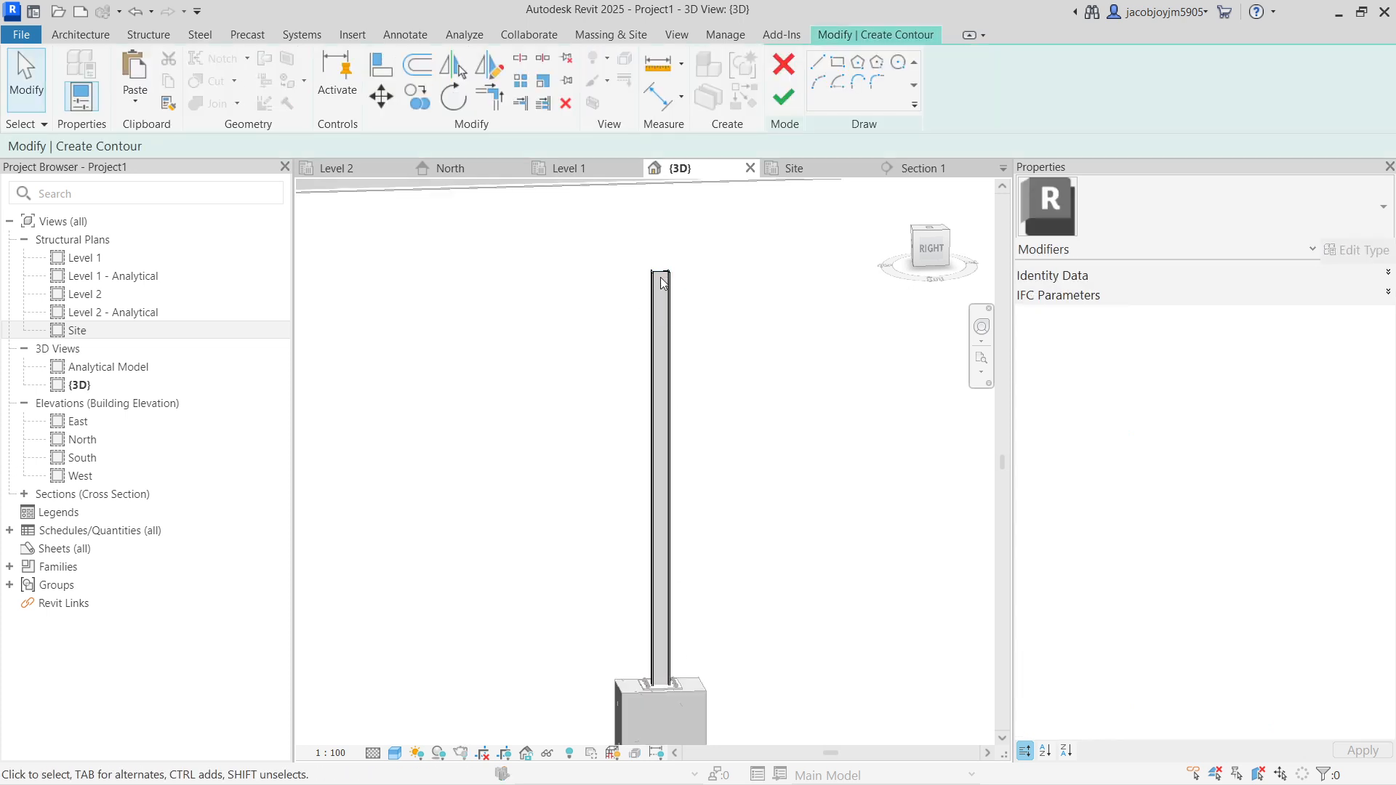
{"action": "left_click", "coordinate": [840, 67]}
{"action": "scroll", "coordinate": [645, 380], "scroll_direction": "up", "scroll_amount": 5}
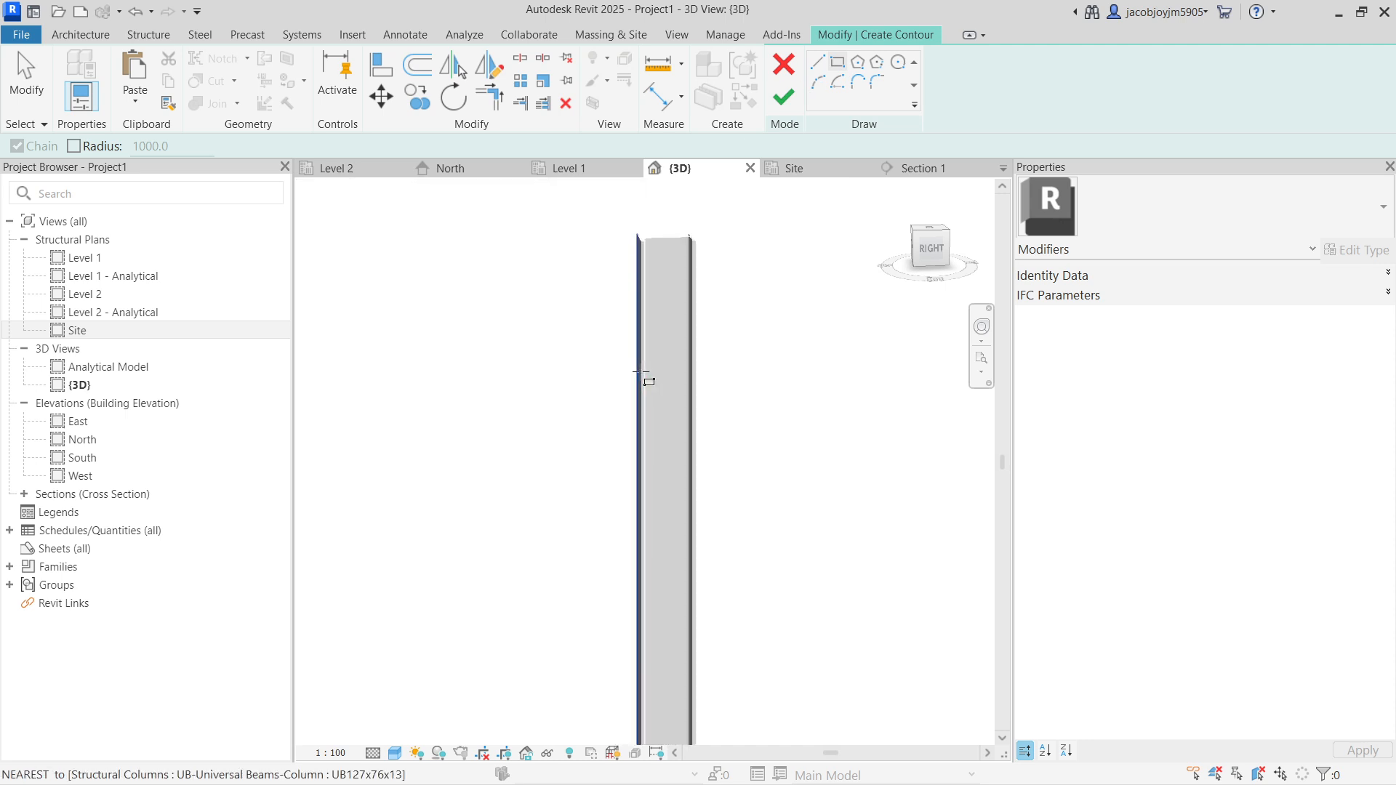
{"action": "left_click", "coordinate": [654, 316]}
{"action": "left_click", "coordinate": [692, 360]}
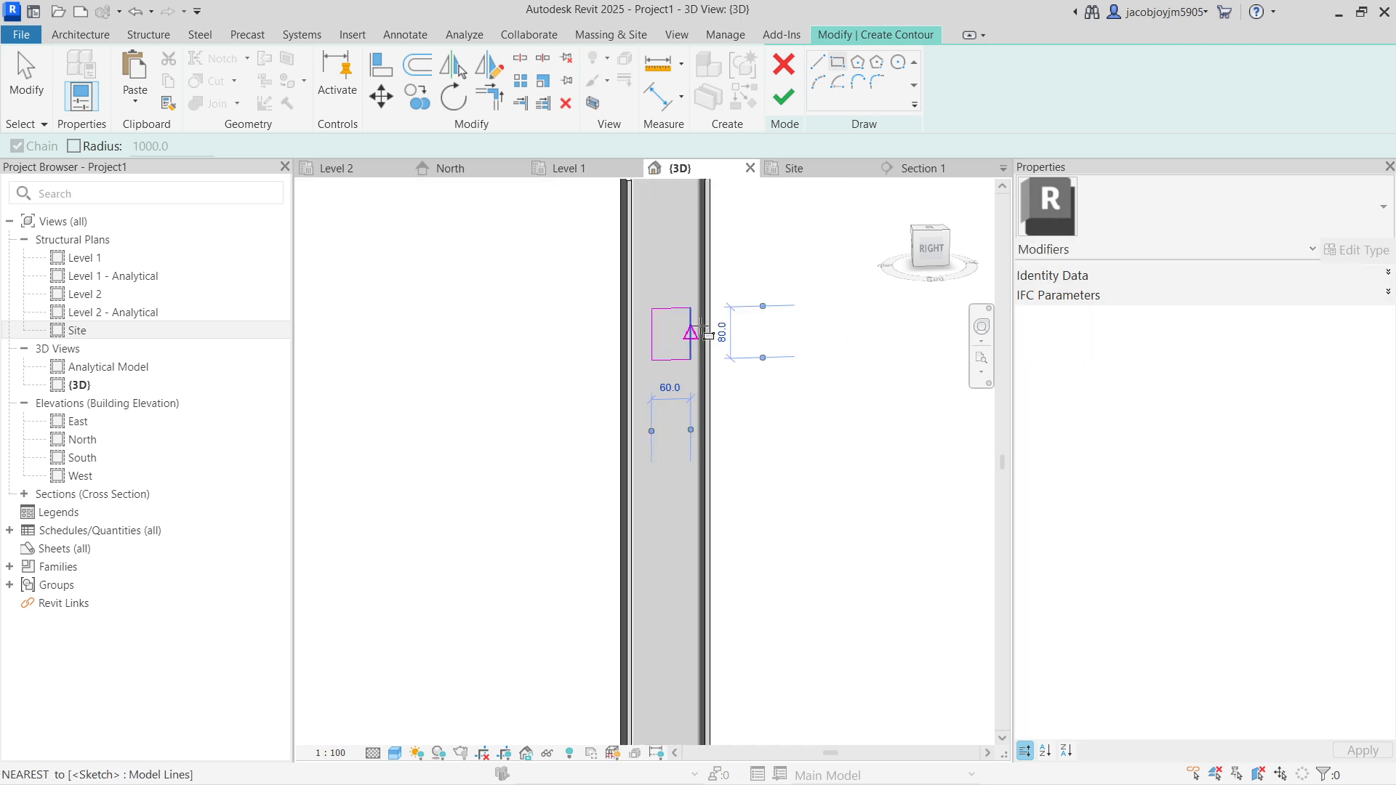
{"action": "left_click", "coordinate": [782, 104]}
{"action": "scroll", "coordinate": [653, 332], "scroll_direction": "up", "scroll_amount": 5}
{"action": "scroll", "coordinate": [676, 333], "scroll_direction": "down", "scroll_amount": 3}
{"action": "middle_click_drag", "start_coordinate": [676, 334], "coordinate": [689, 418], "text": "shift"}
{"action": "key", "text": "Escape"}
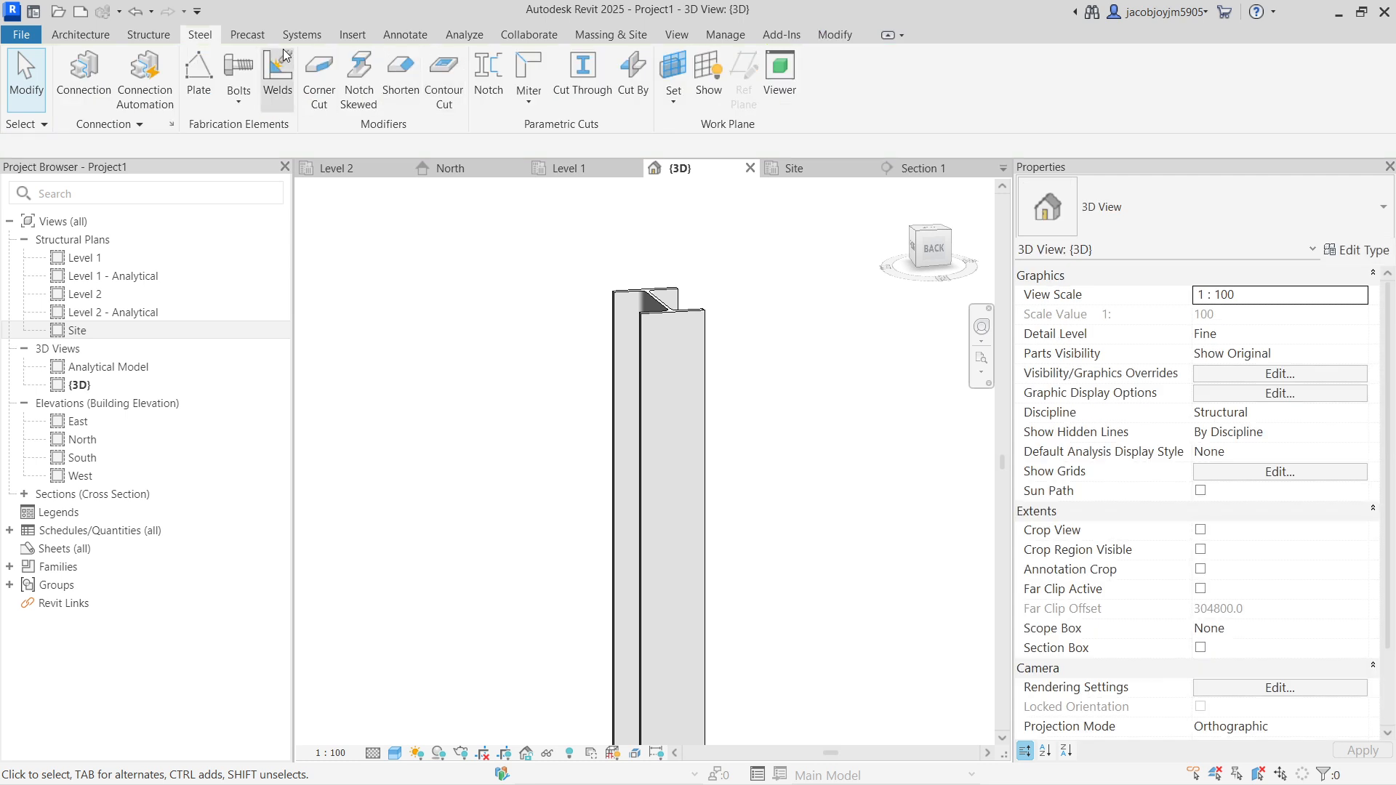
Add a rectangular Contour Cut about 20 mm high on the column's flange face, close to the upper end
{"action": "left_click", "coordinate": [444, 80]}
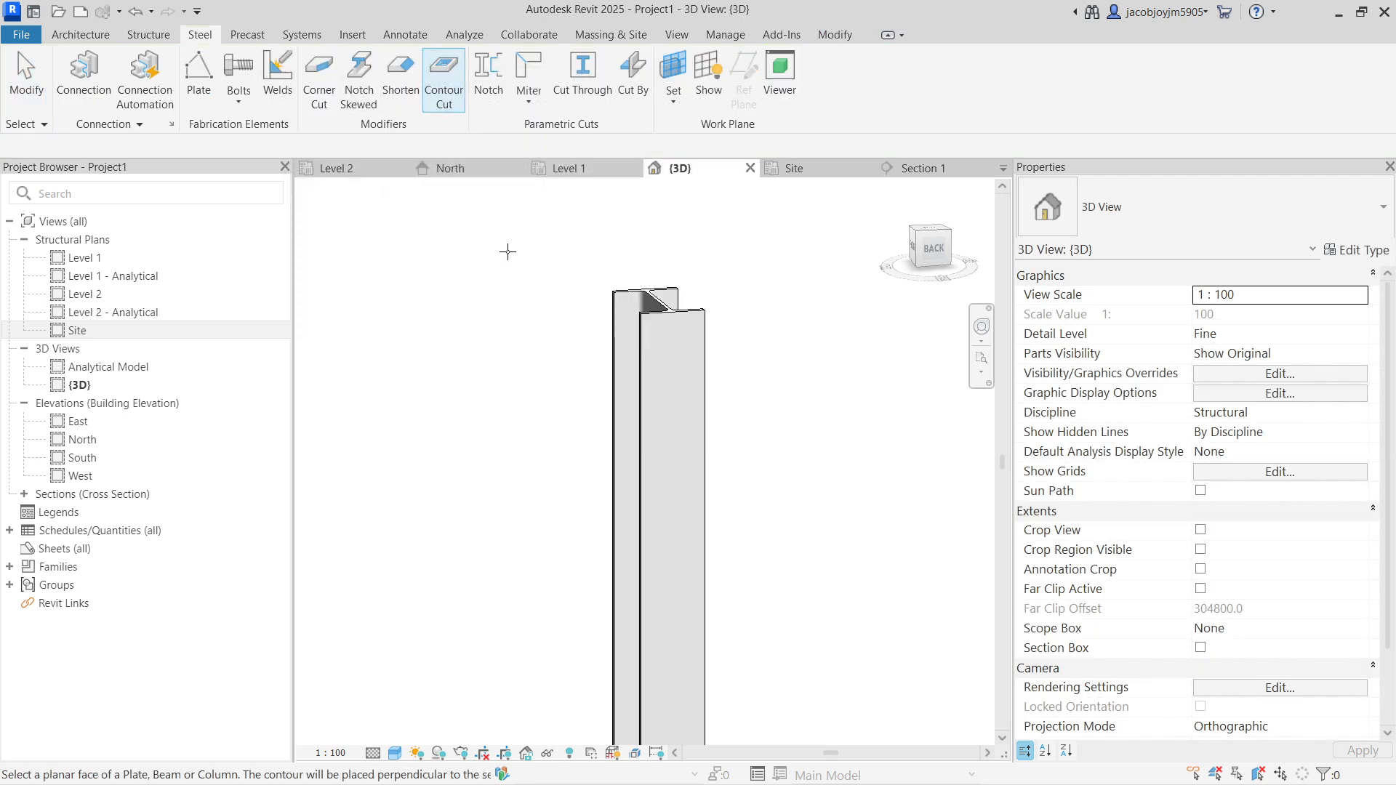
{"action": "left_click", "coordinate": [652, 317]}
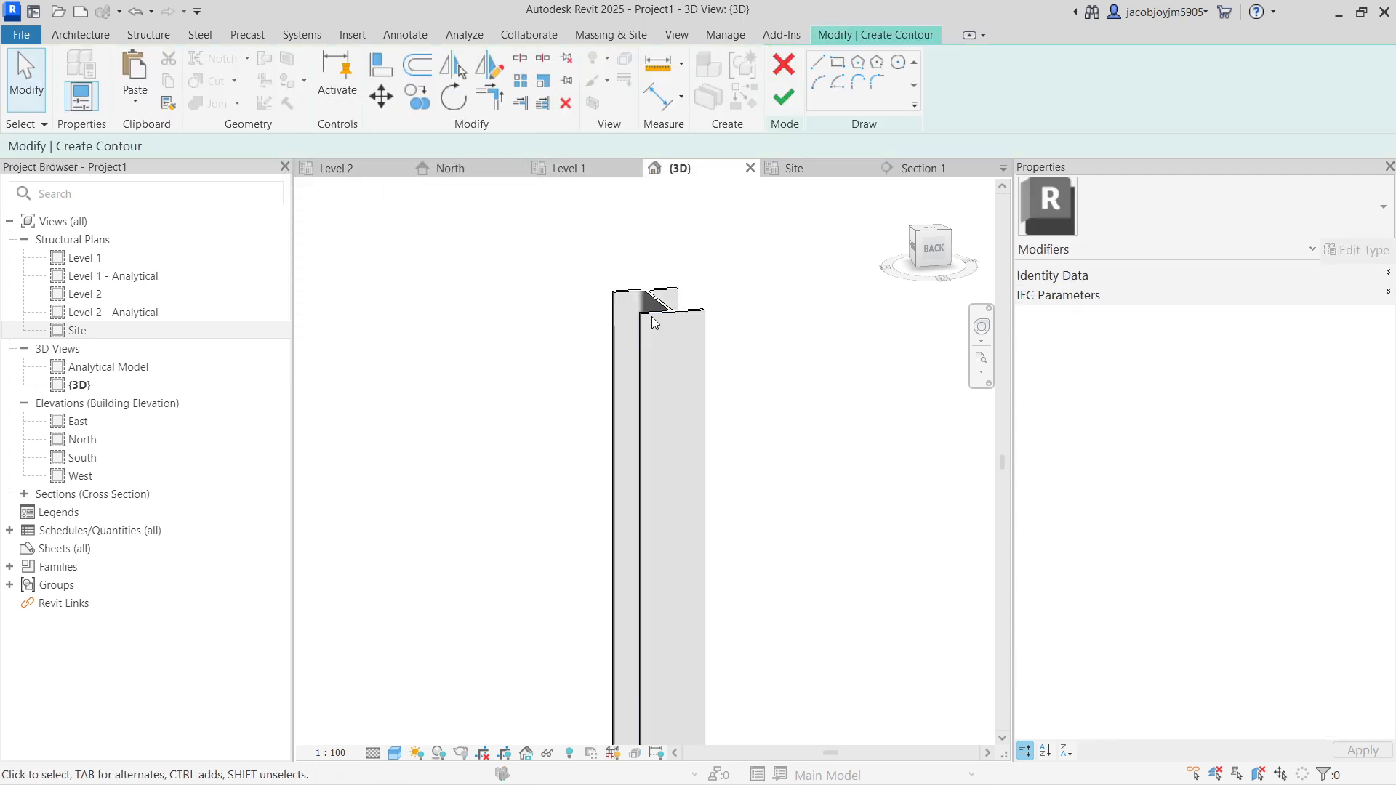
{"action": "left_click", "coordinate": [838, 62]}
{"action": "scroll", "coordinate": [633, 318], "scroll_direction": "up", "scroll_amount": 3}
{"action": "left_click", "coordinate": [627, 304]}
{"action": "left_click", "coordinate": [659, 348]}
{"action": "scroll", "coordinate": [658, 347], "scroll_direction": "down", "scroll_amount": 2}
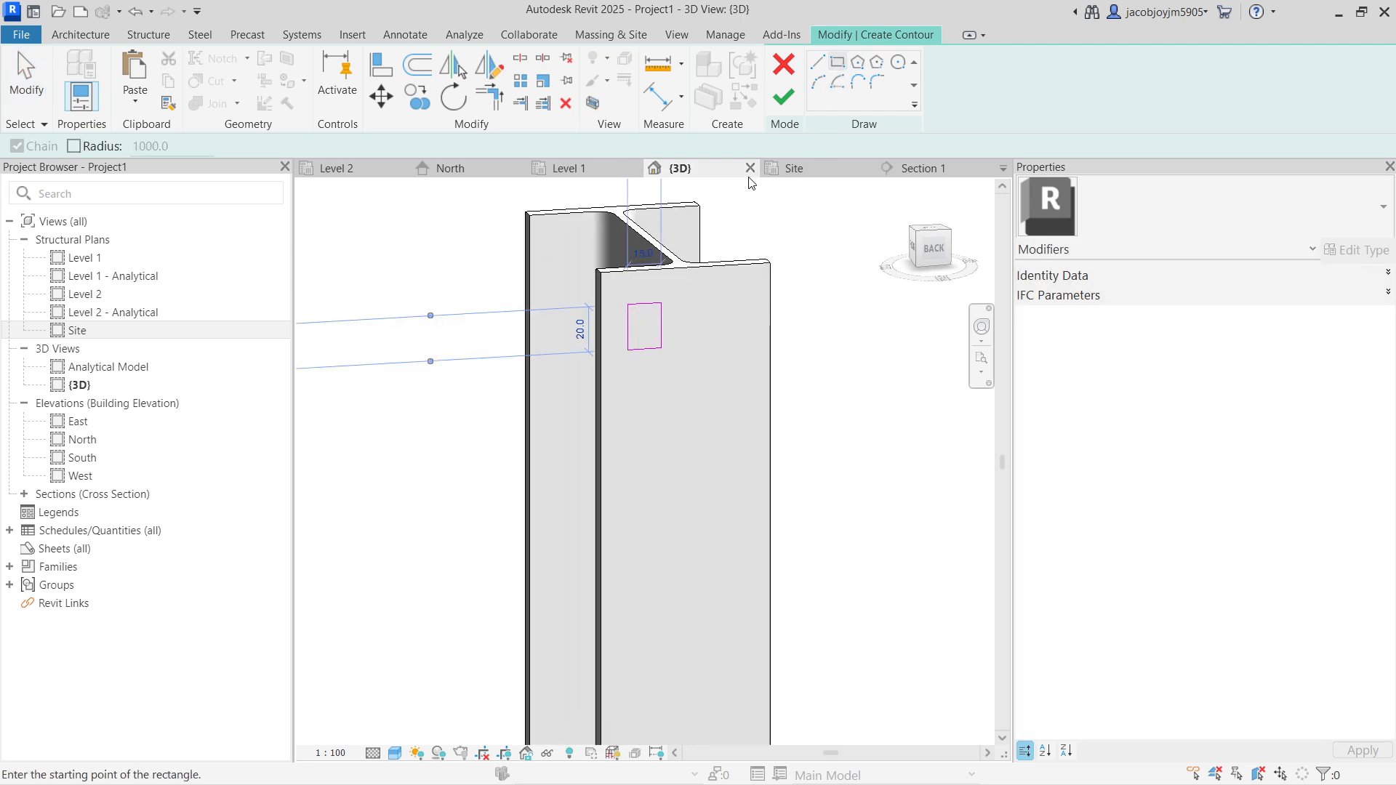
{"action": "left_click", "coordinate": [783, 97]}
{"action": "middle_click_drag", "start_coordinate": [627, 260], "coordinate": [672, 317], "text": "shift"}
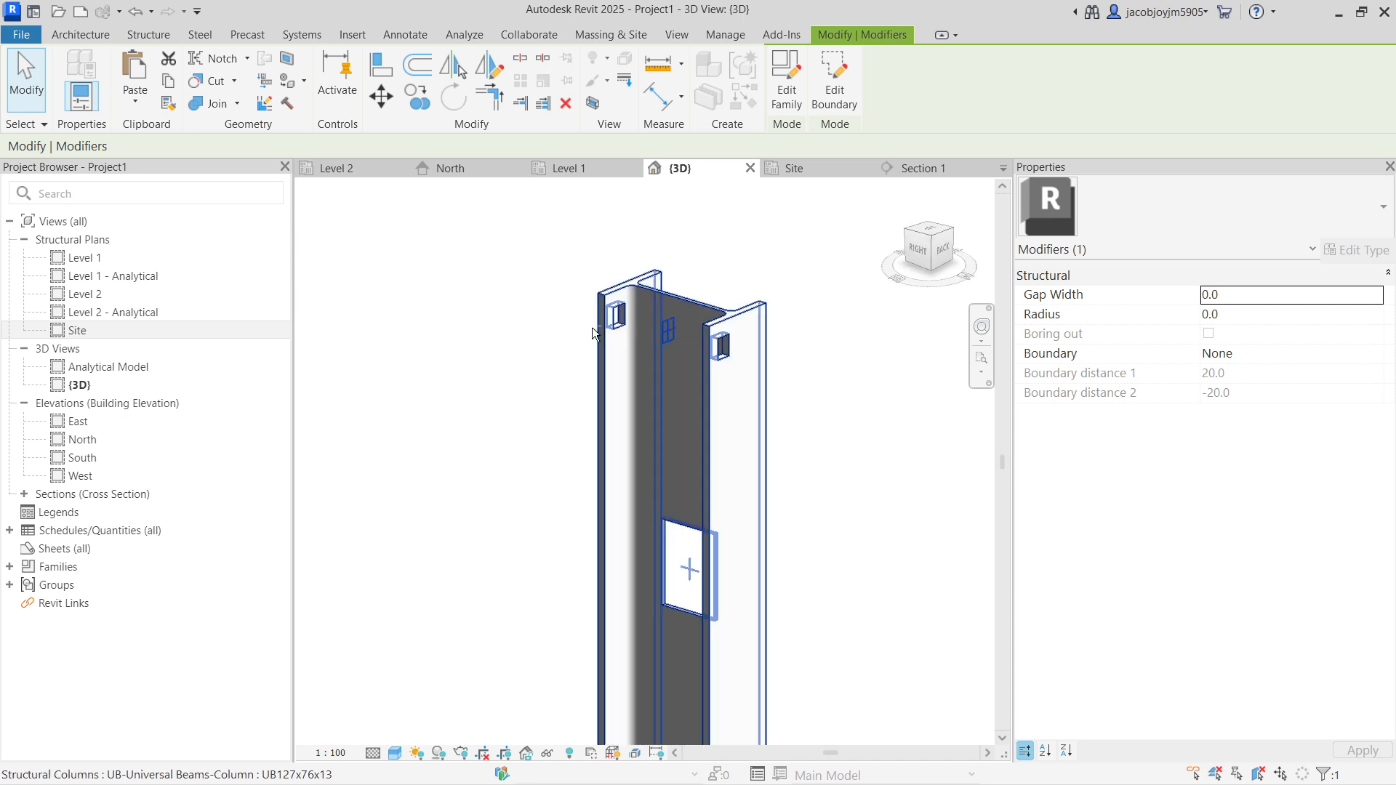
Set the flange contour cut's gap width to 20
{"action": "middle_click_drag", "start_coordinate": [688, 567], "coordinate": [689, 614], "text": "shift"}
{"action": "scroll", "coordinate": [697, 313], "scroll_direction": "up", "scroll_amount": 2}
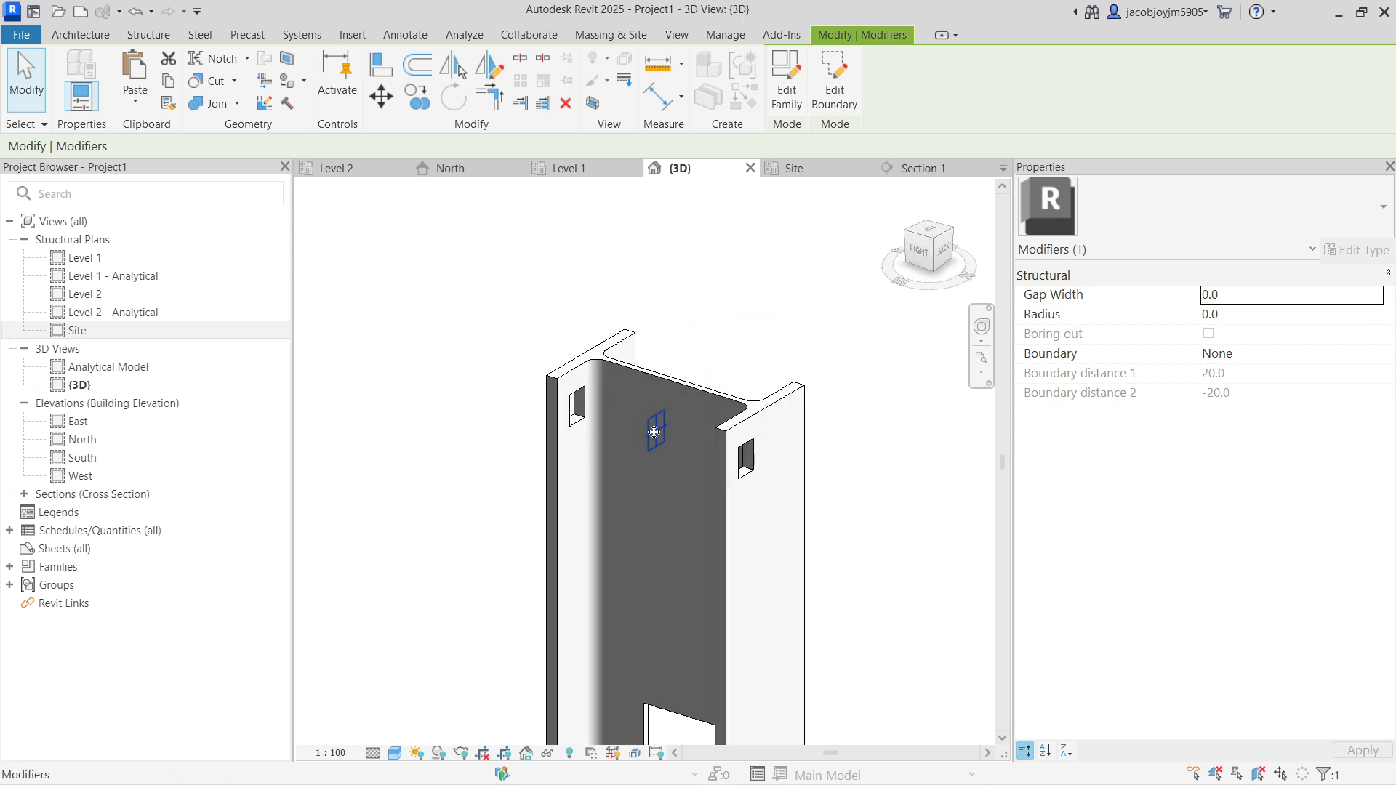
{"action": "left_click", "coordinate": [1277, 302]}
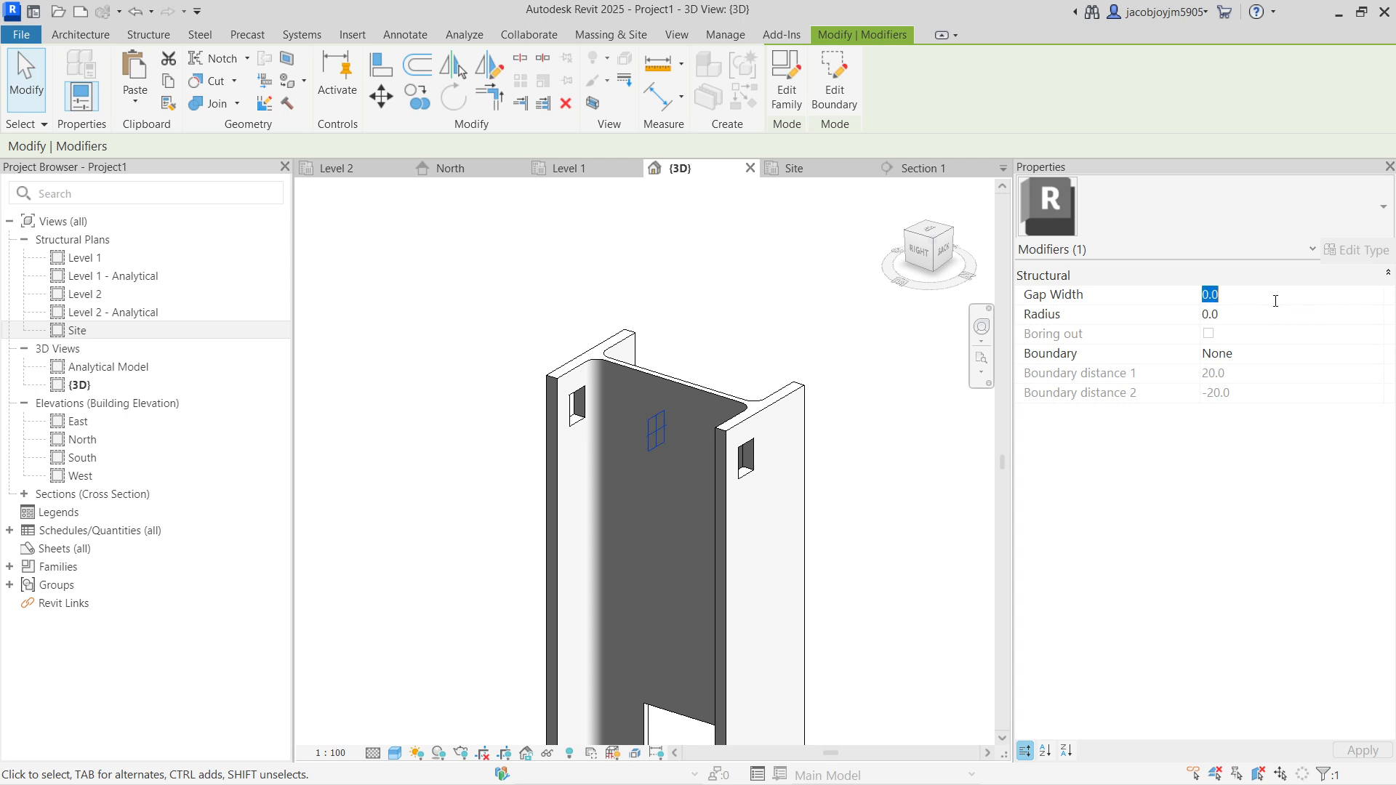
{"action": "type", "text": "20.0"}
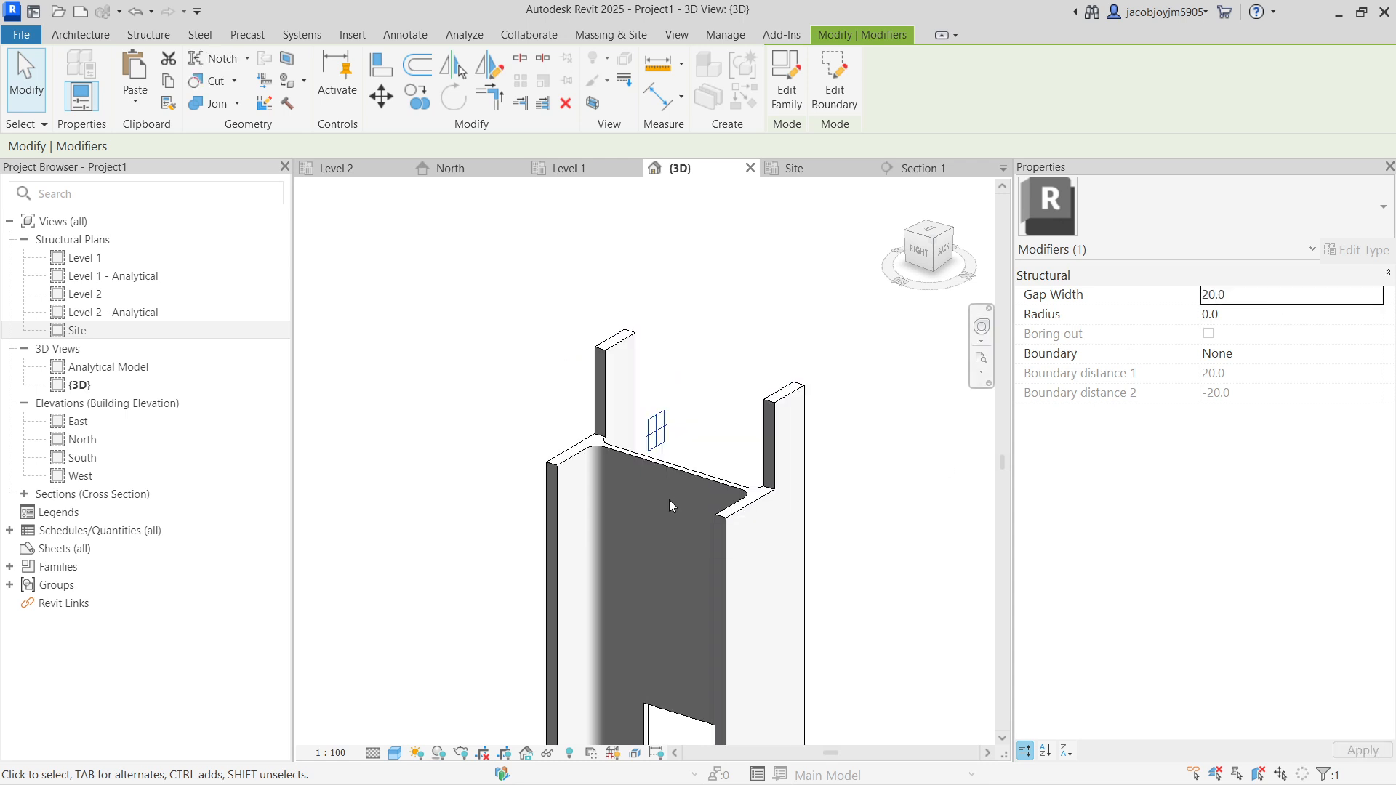
Reduce the flange contour cut's gap width to 2
{"action": "left_click", "coordinate": [1272, 295]}
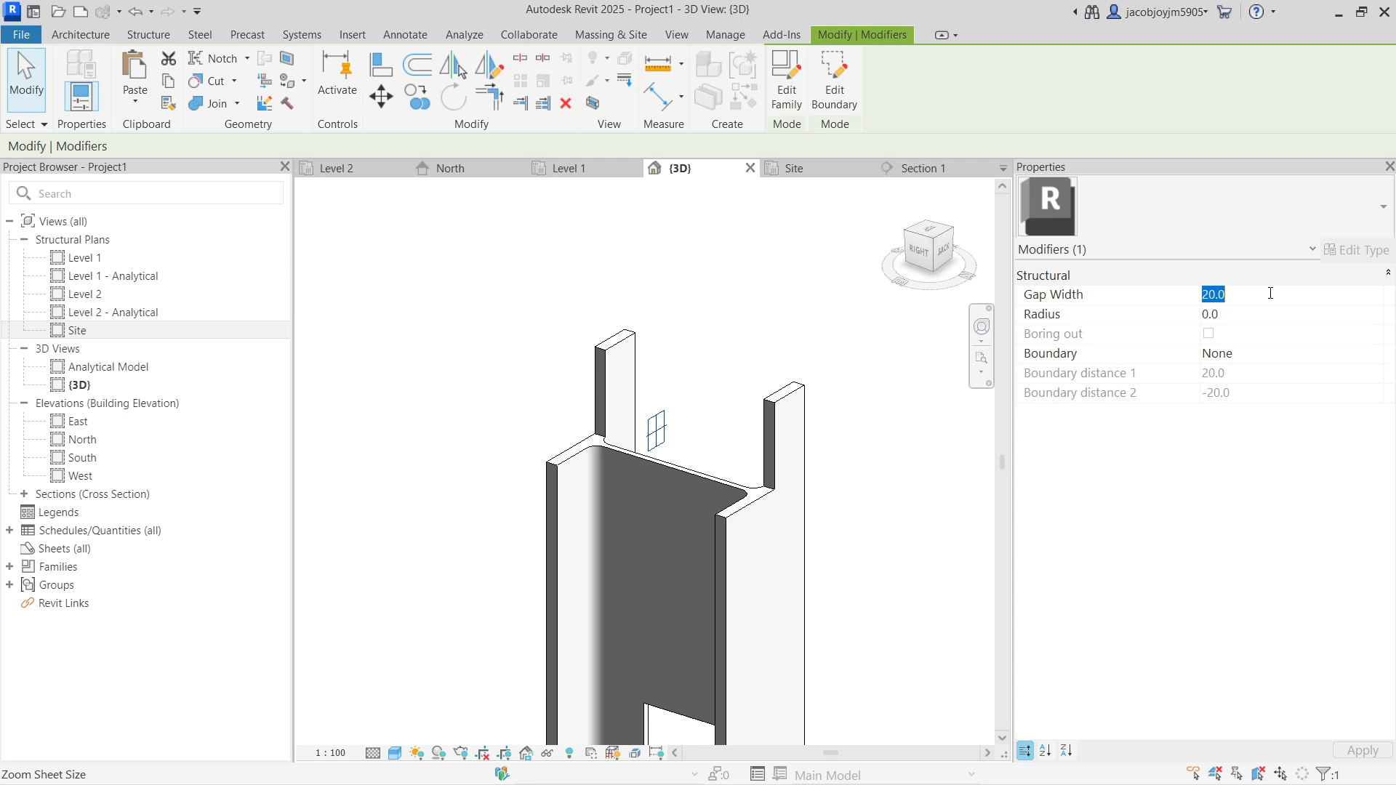
{"action": "type", "text": "2.0"}
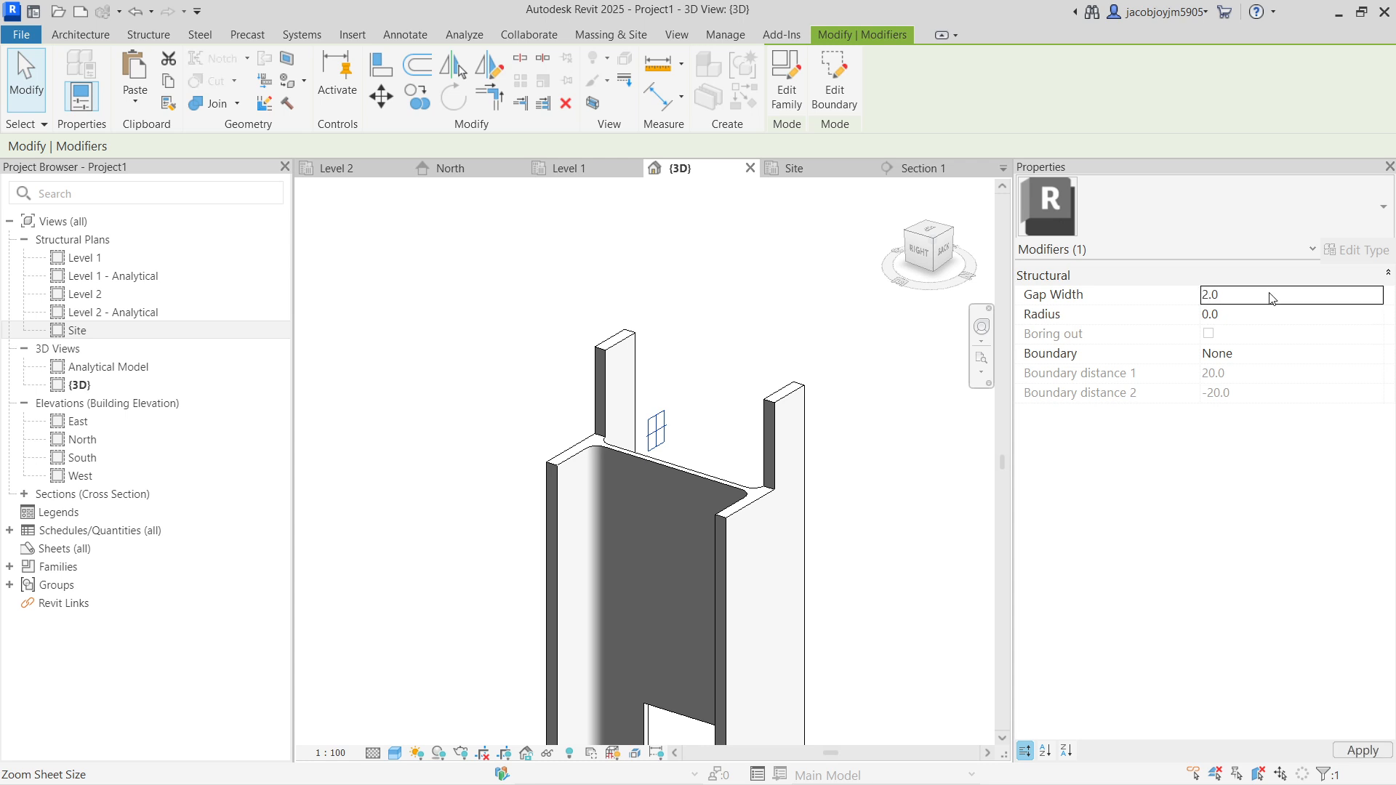
{"action": "key", "text": "Return"}
{"action": "scroll", "coordinate": [757, 436], "scroll_direction": "up", "scroll_amount": 4}
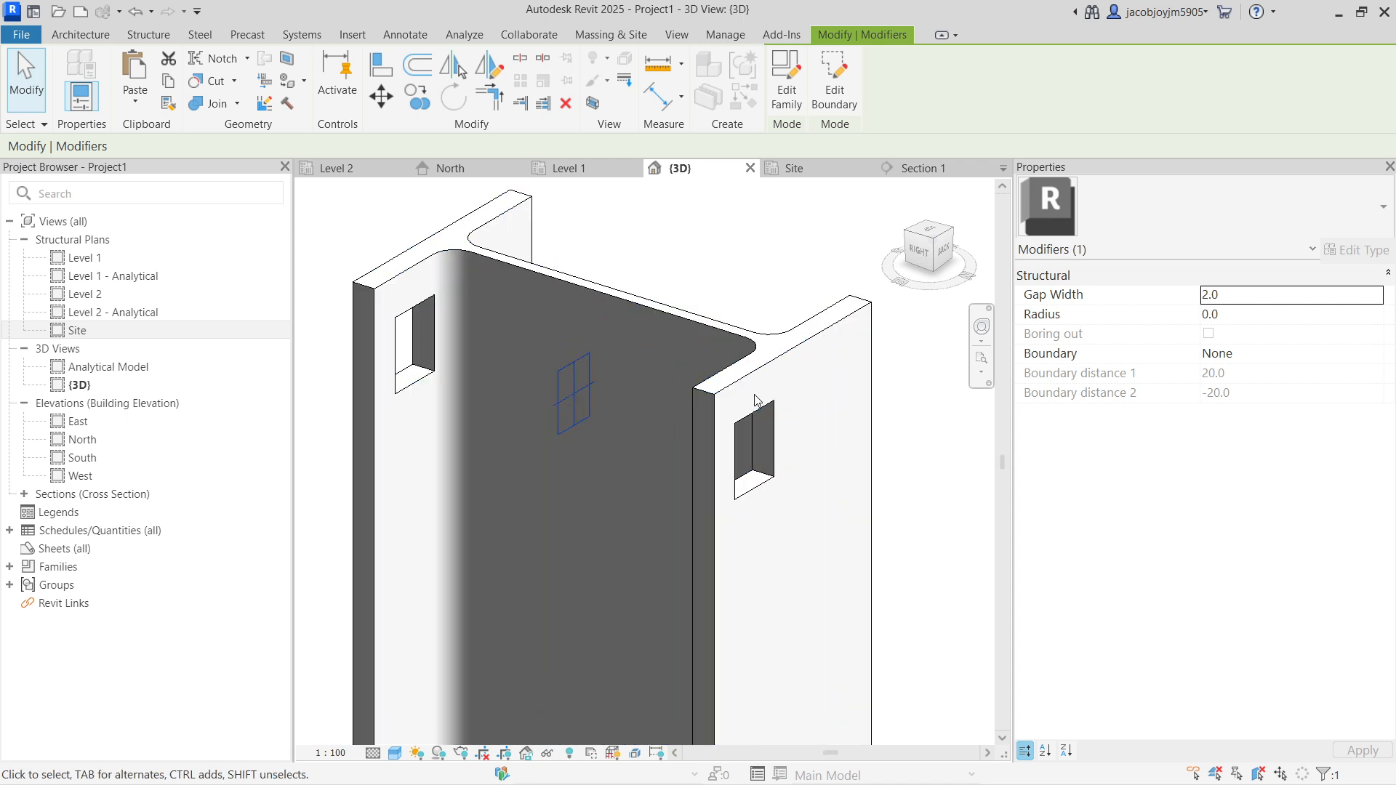
Try to set the flange contour cut's radius to 20
{"action": "left_click", "coordinate": [1256, 316]}
{"action": "type", "text": "20"}
{"action": "key", "text": "Return"}
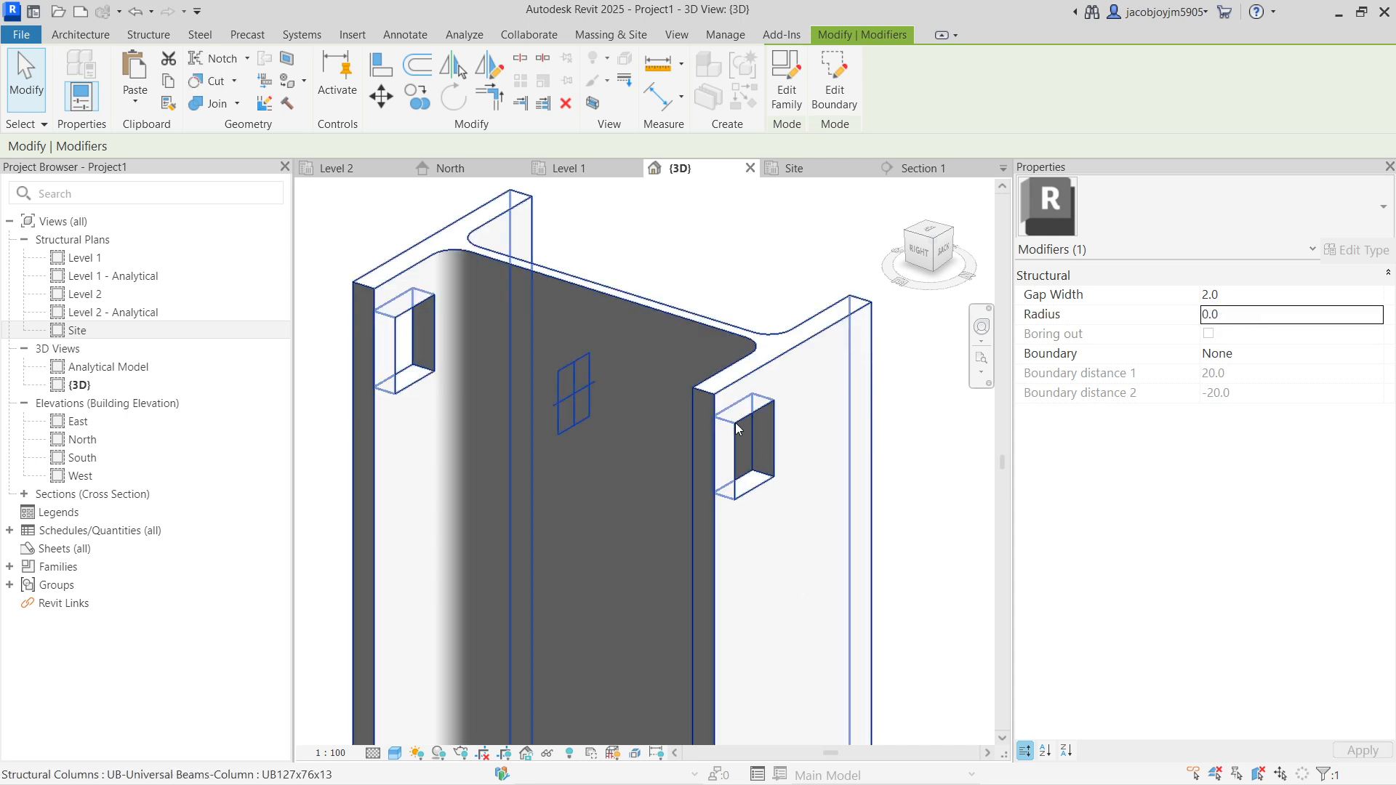
Set the flange contour cut's radius to 10, inspect the rounded openings, and undo the radius change
{"action": "left_click", "coordinate": [1249, 320]}
{"action": "type", "text": "10"}
{"action": "key", "text": "Return"}
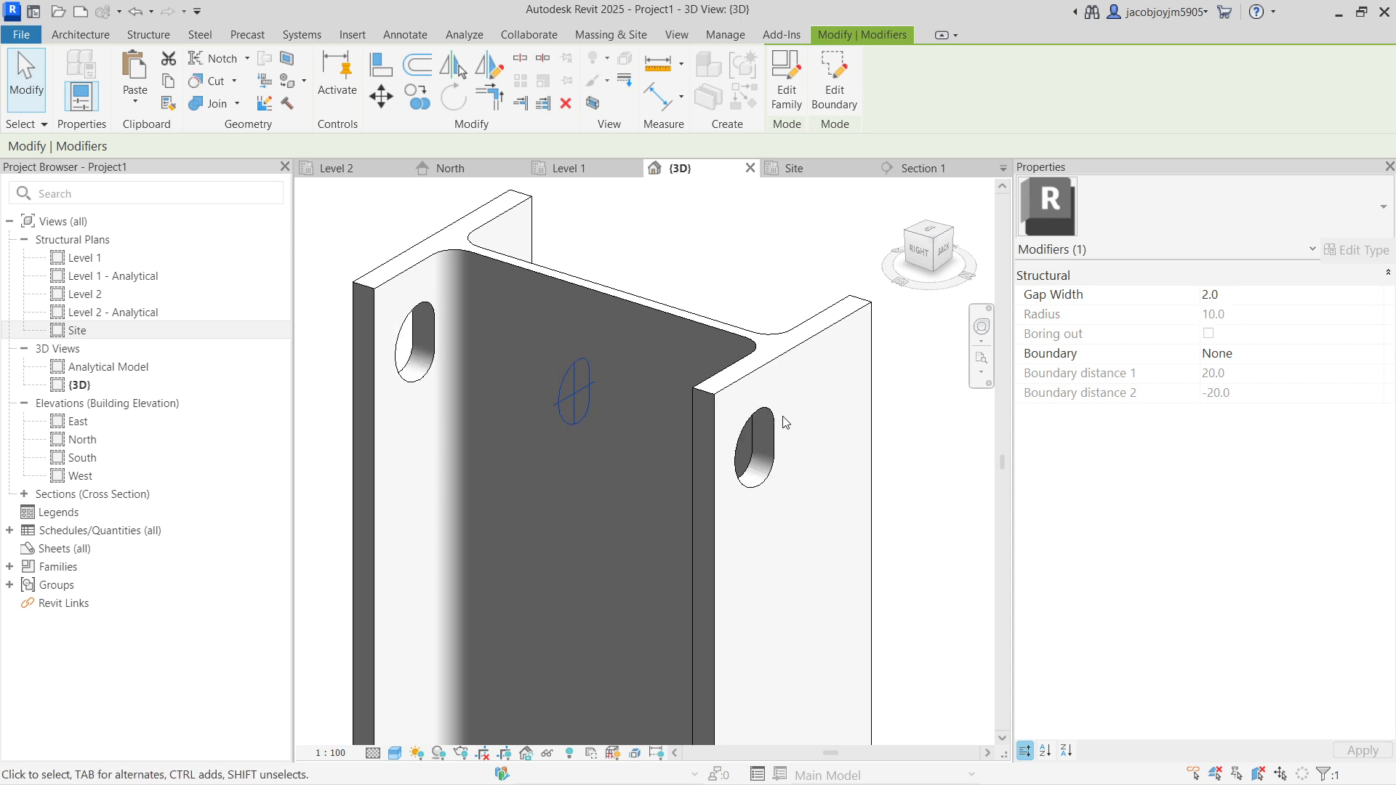
{"action": "middle_click_drag", "start_coordinate": [785, 422], "coordinate": [615, 403], "text": "shift"}
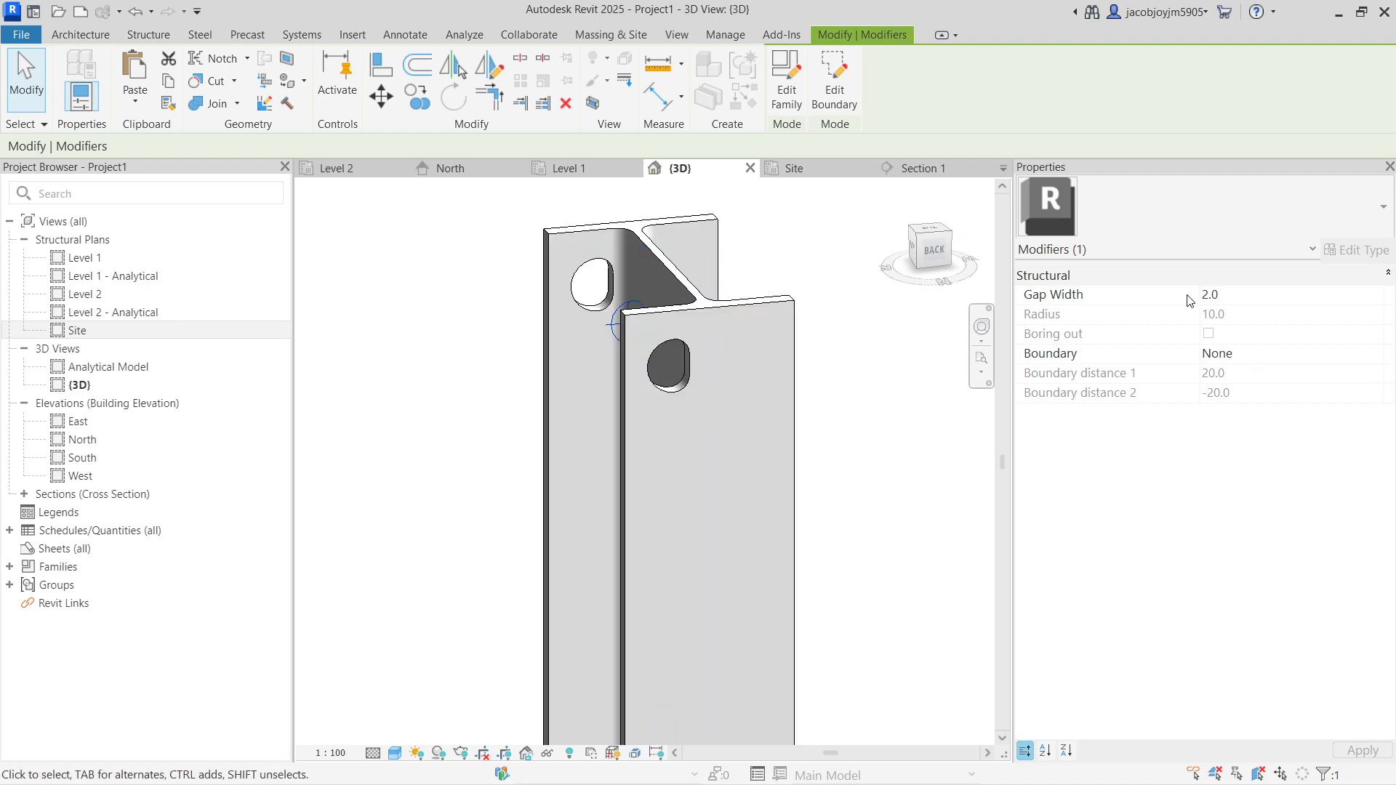
{"action": "key", "text": "Escape"}
{"action": "key", "text": "ctrl+z"}
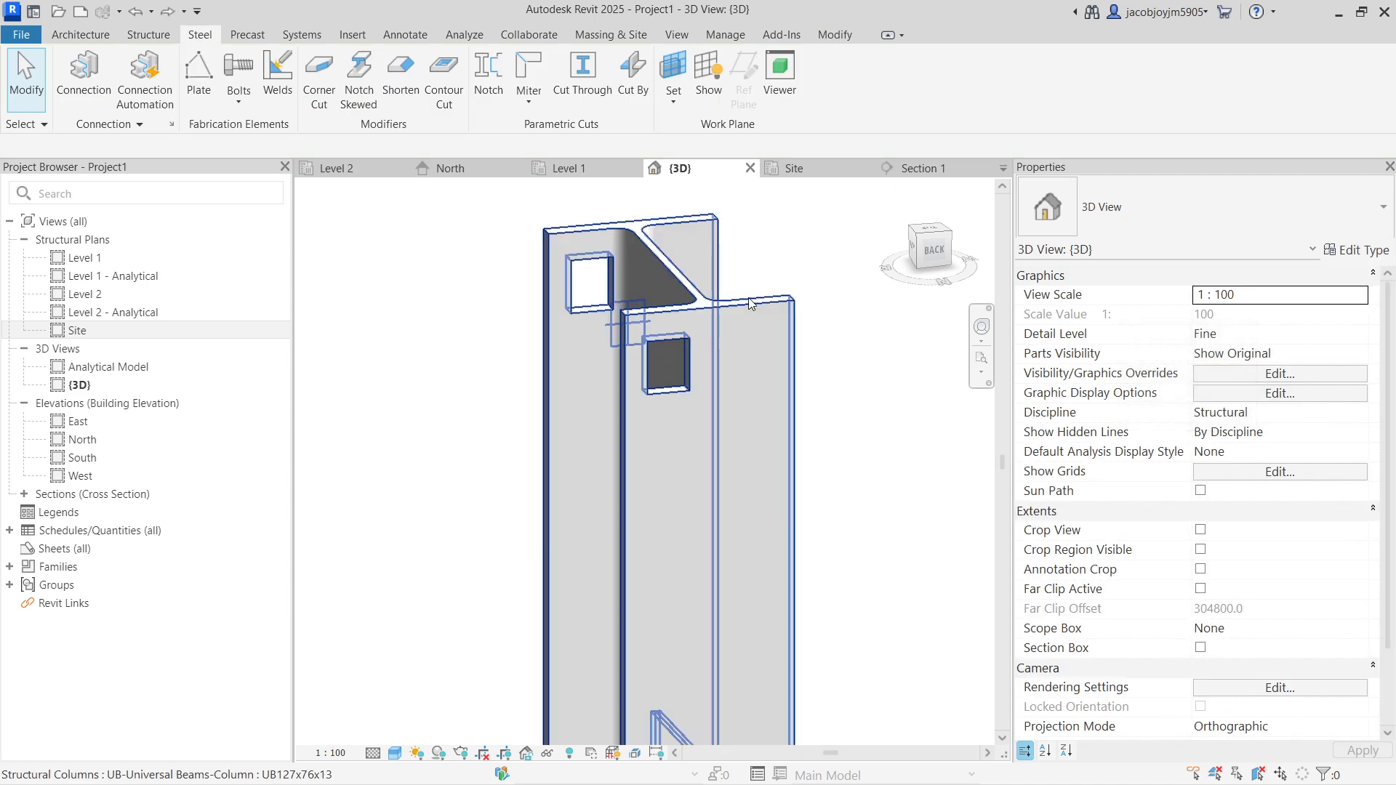
Set the flange contour cut's radius to 5 and enable Boring out for its corners
{"action": "left_click", "coordinate": [609, 302]}
{"action": "scroll", "coordinate": [601, 413], "scroll_direction": "down", "scroll_amount": 3}
{"action": "key", "text": "Escape"}
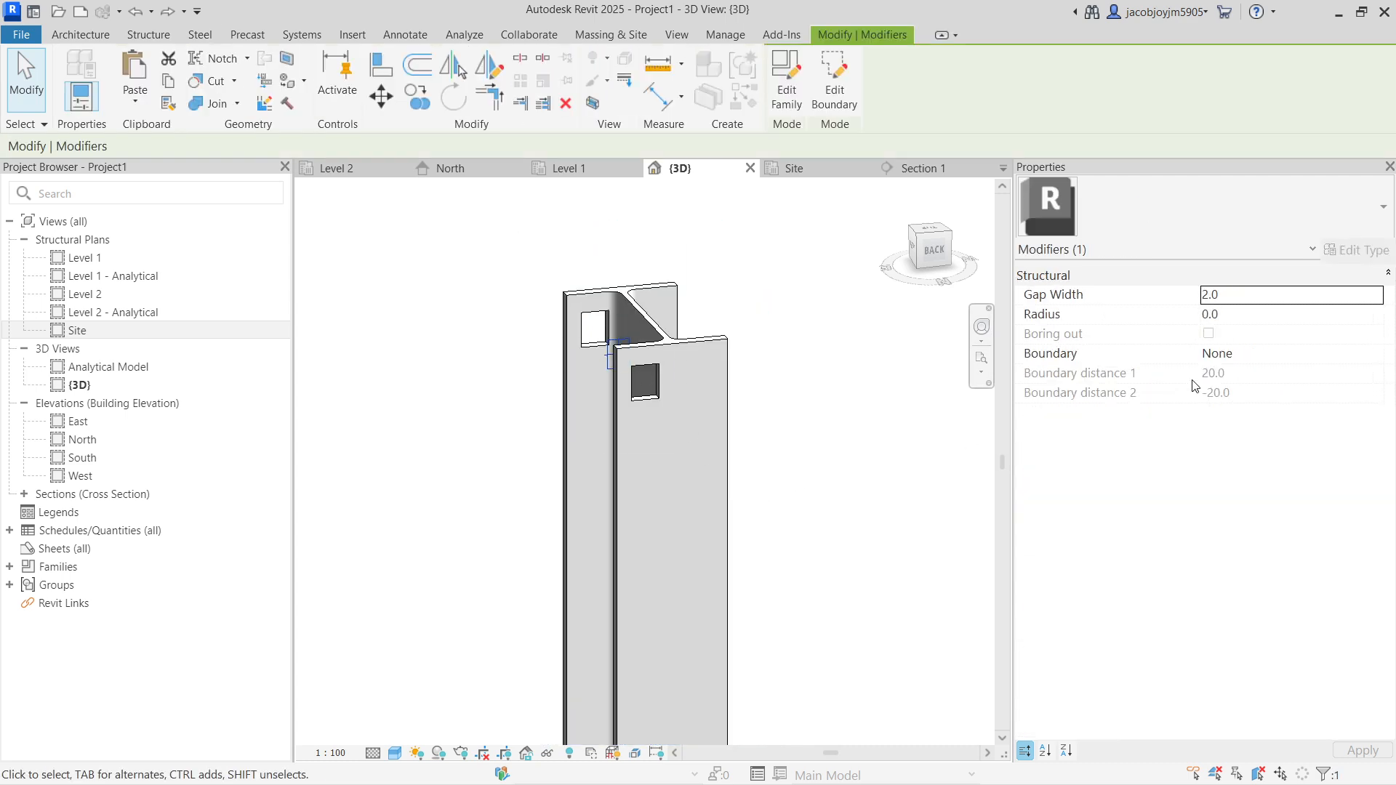
{"action": "left_click", "coordinate": [1258, 312]}
{"action": "type", "text": "5.0"}
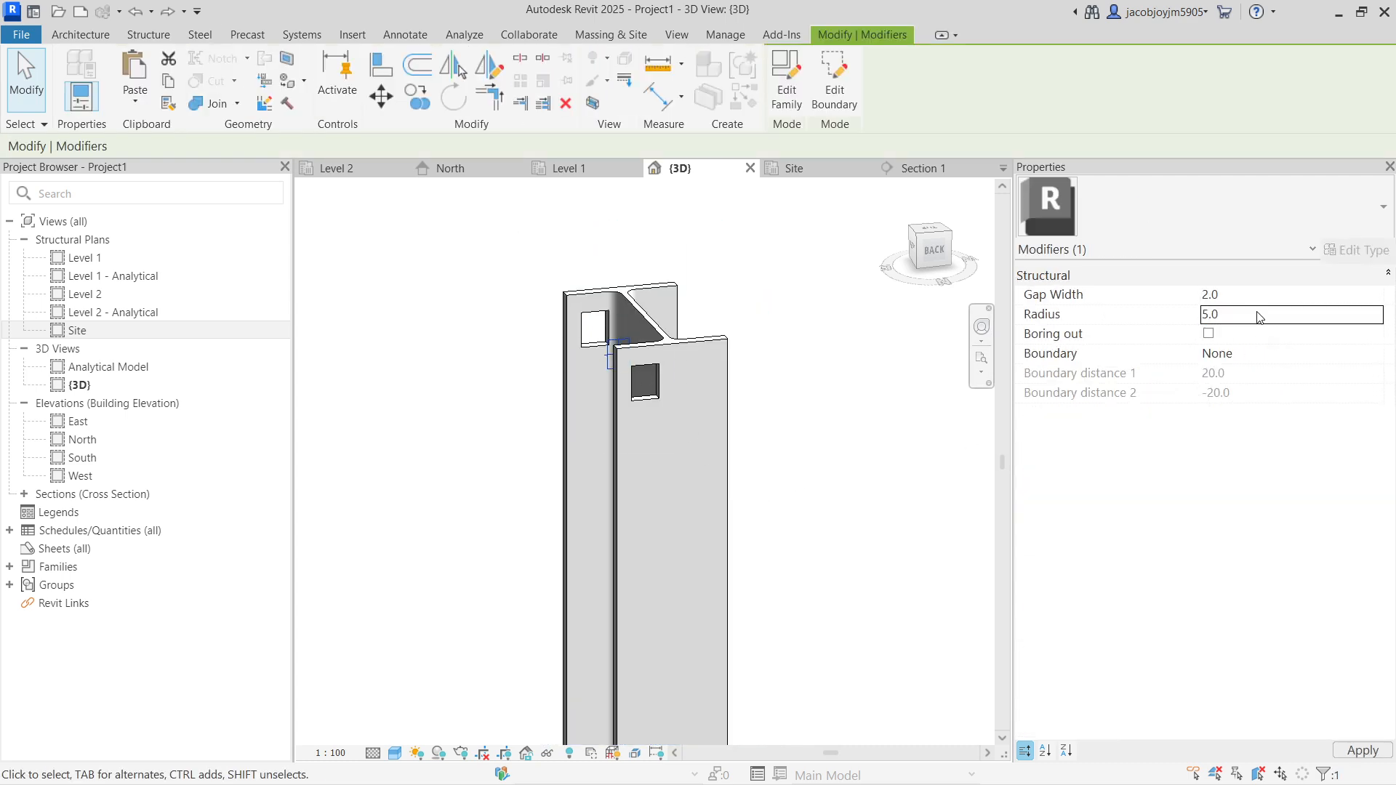
{"action": "scroll", "coordinate": [628, 374], "scroll_direction": "up", "scroll_amount": 4}
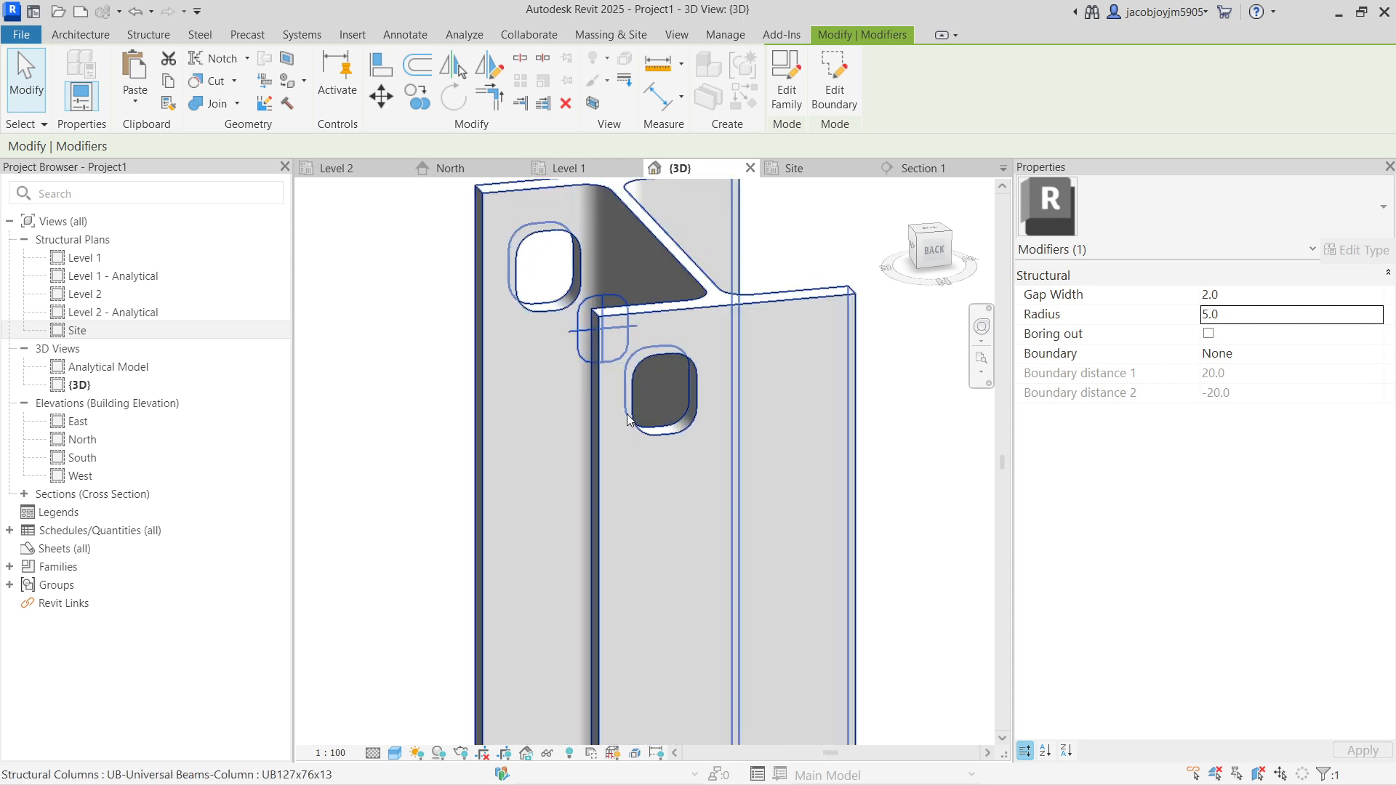
{"action": "scroll", "coordinate": [557, 332], "scroll_direction": "down", "scroll_amount": 3}
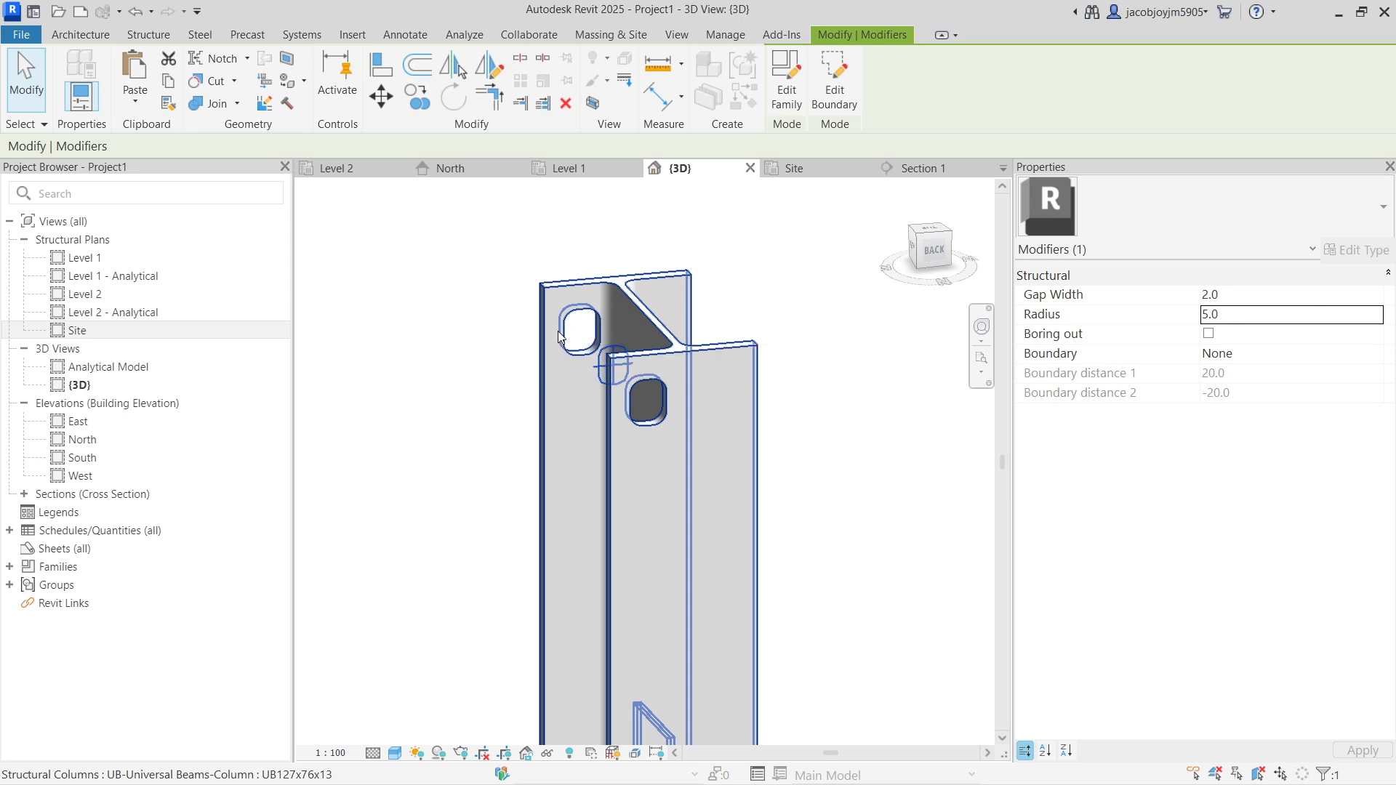
{"action": "left_click", "coordinate": [1209, 333]}
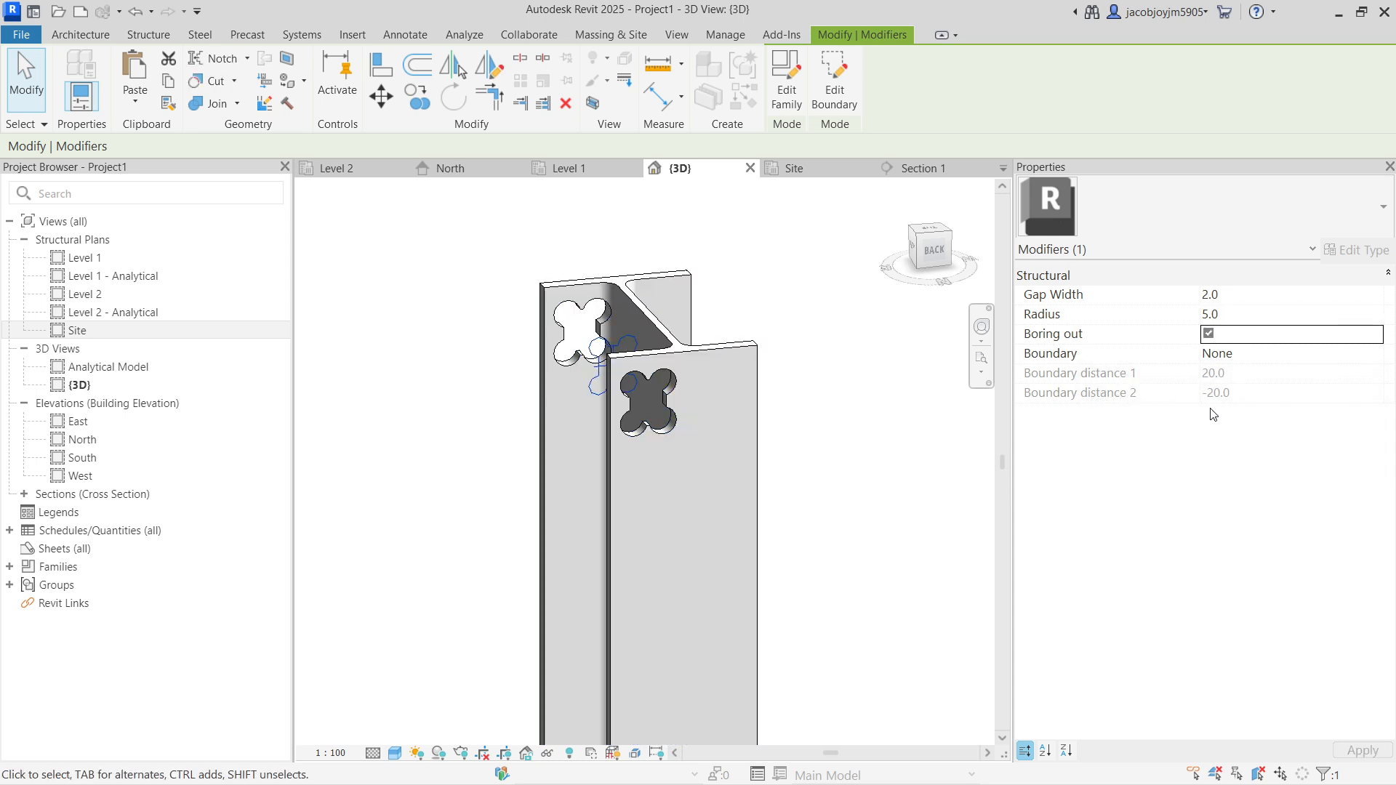
Set the flange contour cut's boundary to Side 1 and switch it to Side 2 to compare the affected flanges
{"action": "left_click", "coordinate": [1339, 359]}
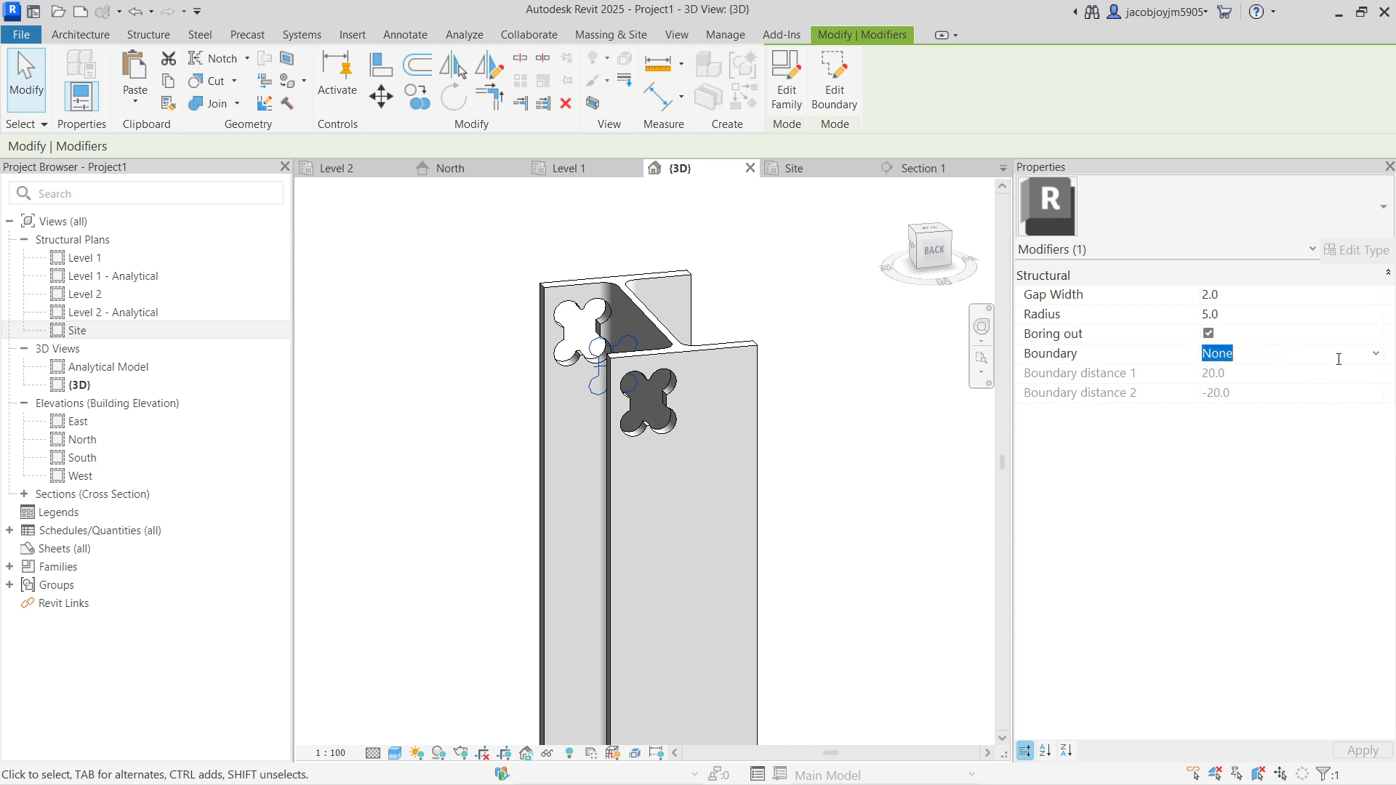
{"action": "left_click", "coordinate": [1377, 357]}
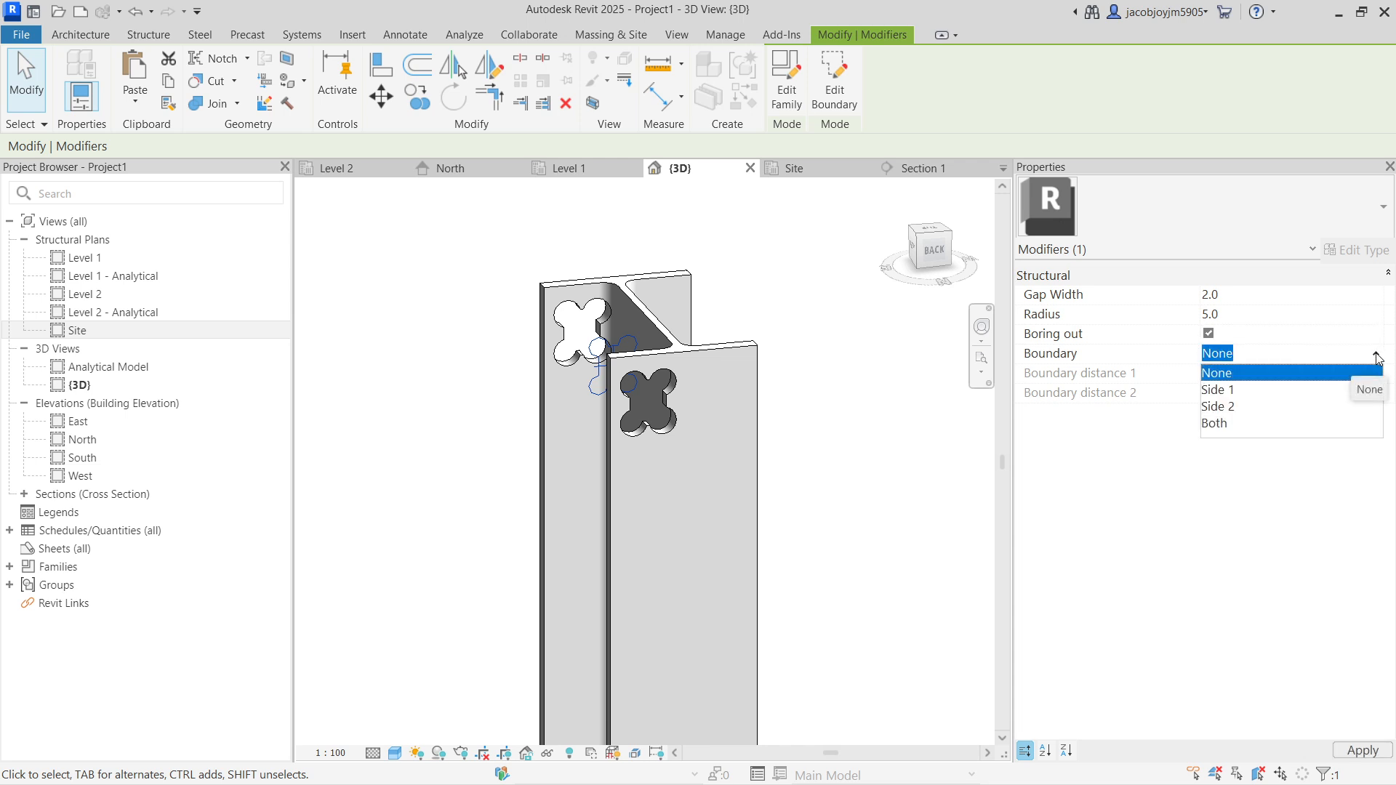
{"action": "left_click", "coordinate": [1257, 390]}
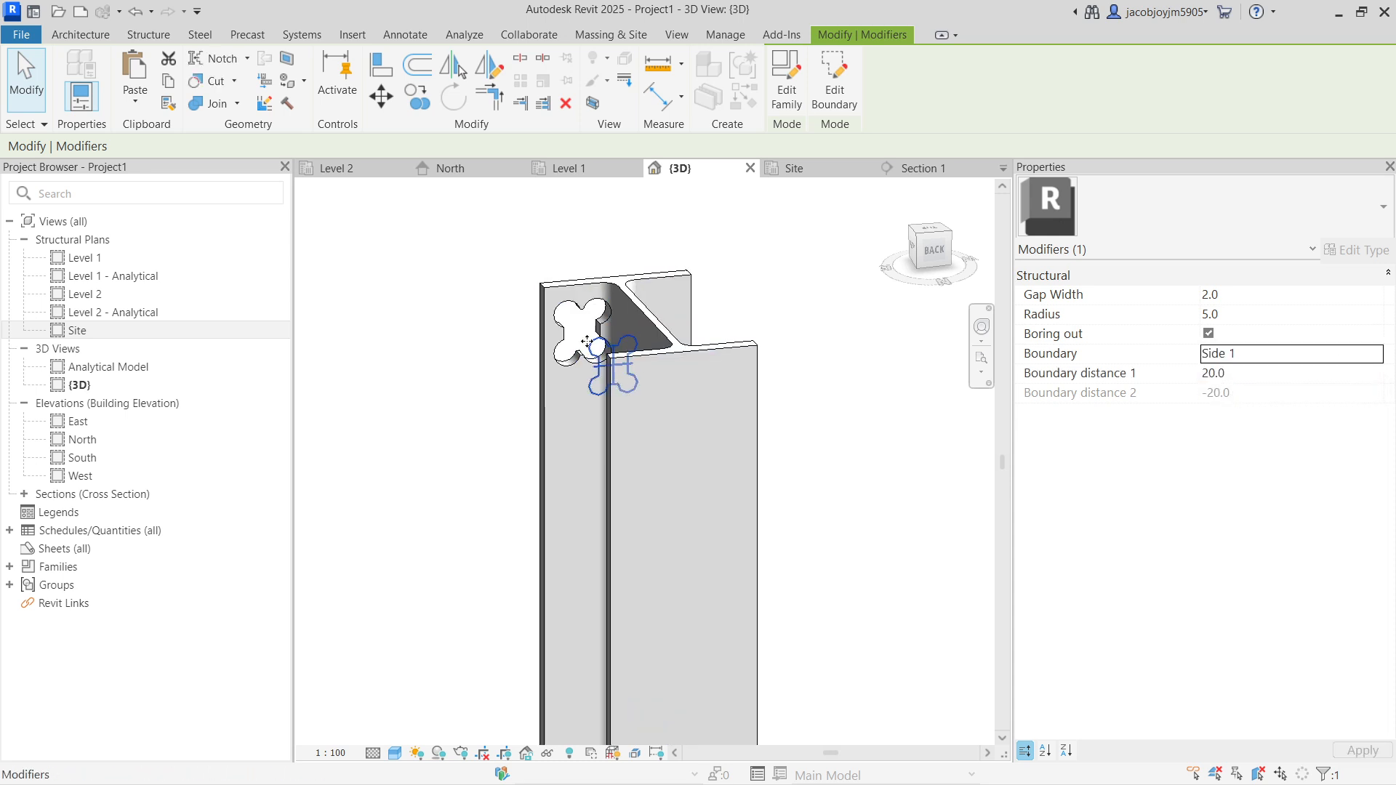
{"action": "left_click", "coordinate": [1376, 354]}
{"action": "left_click", "coordinate": [1222, 405]}
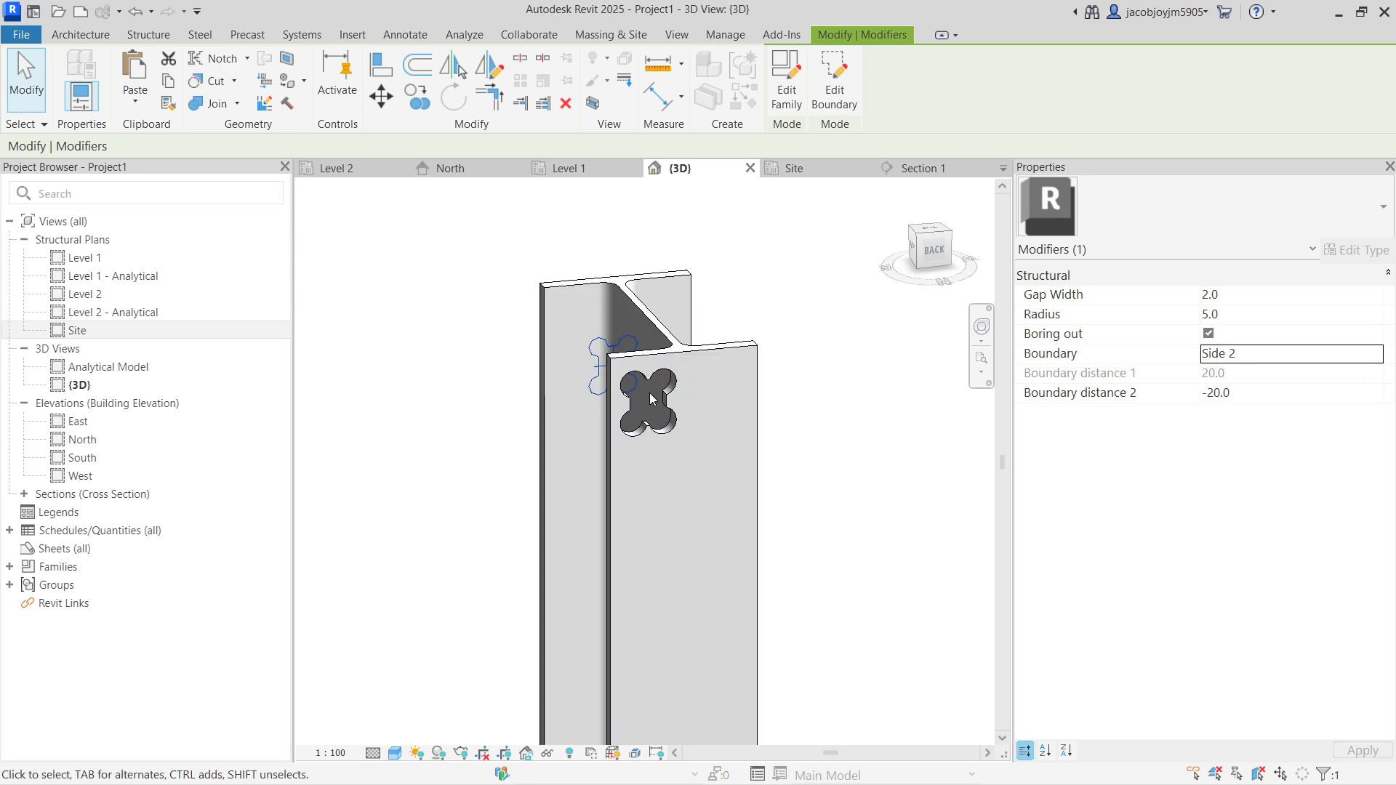
Set the flange contour cut's boundary to Both and examine the column's web and flanges
{"action": "left_click", "coordinate": [1375, 367]}
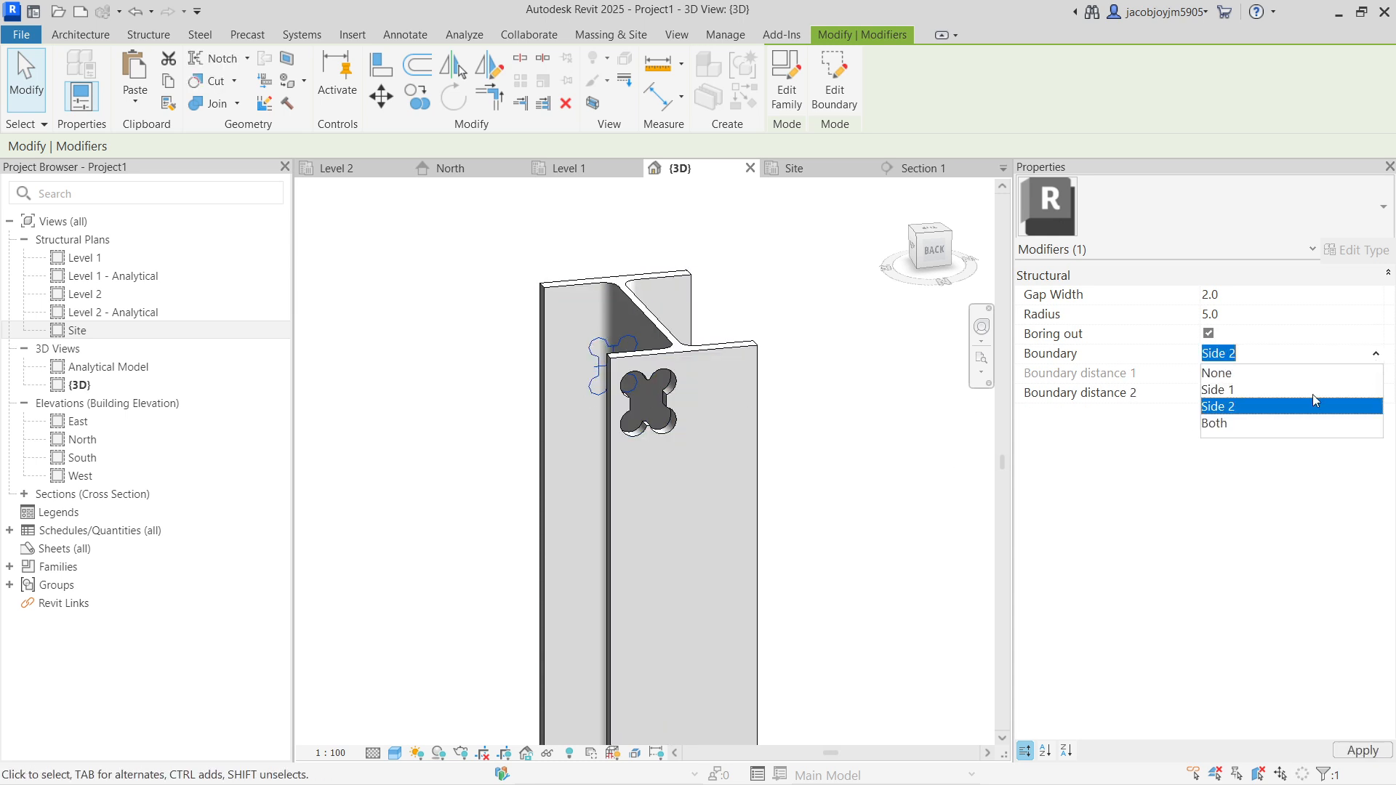
{"action": "left_click", "coordinate": [1222, 427]}
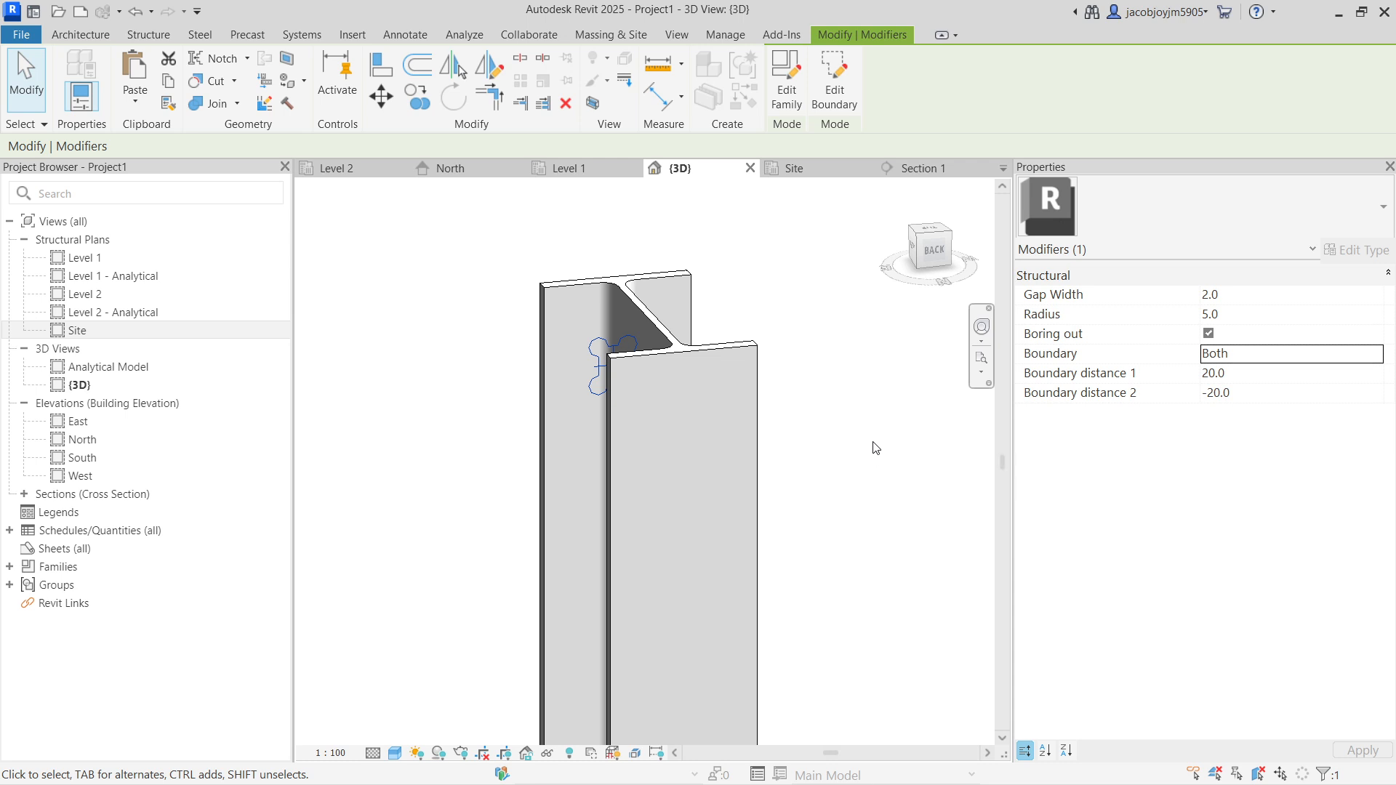
{"action": "middle_click_drag", "start_coordinate": [816, 373], "coordinate": [910, 458], "text": "shift"}
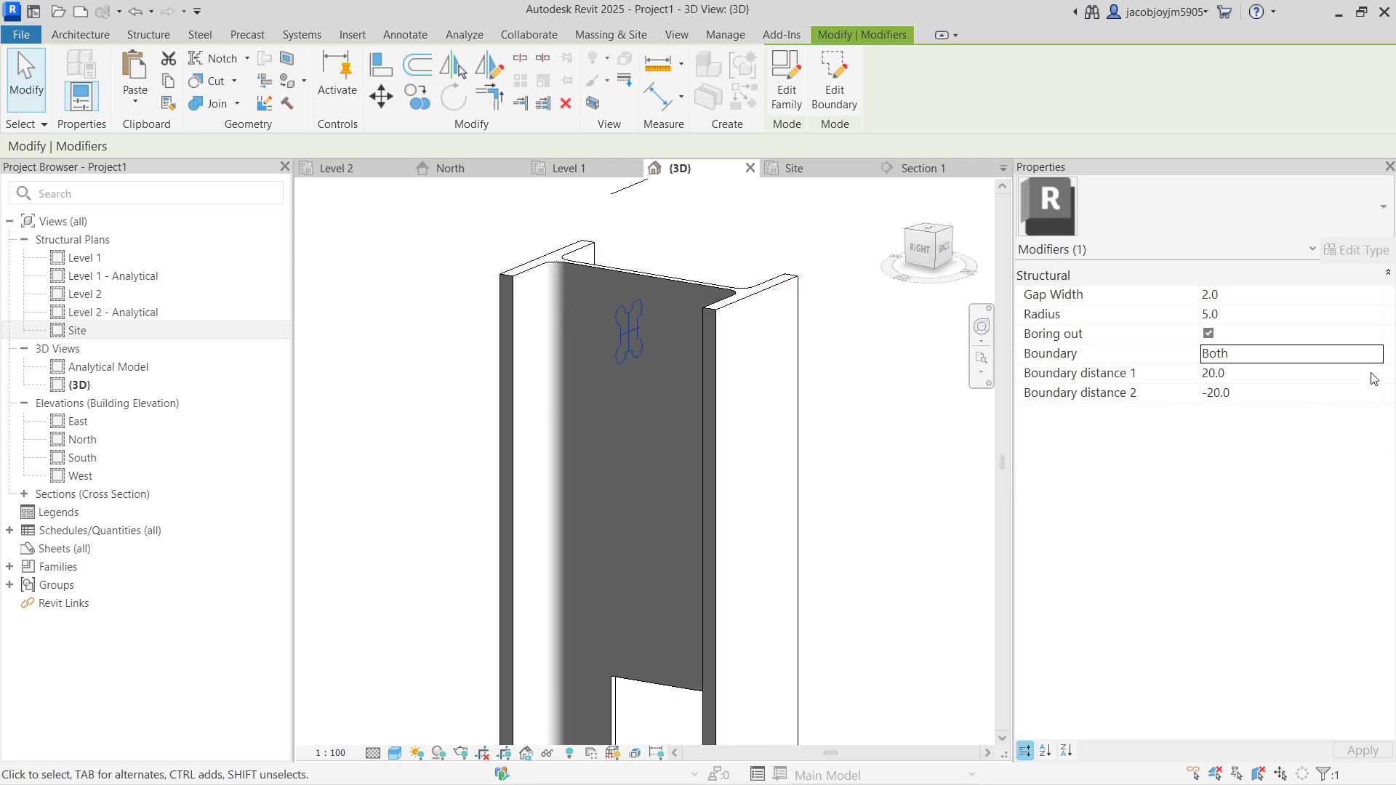
Set the flange contour cut's boundary to Side 1 for comparison and change it to None
{"action": "left_click", "coordinate": [1376, 354]}
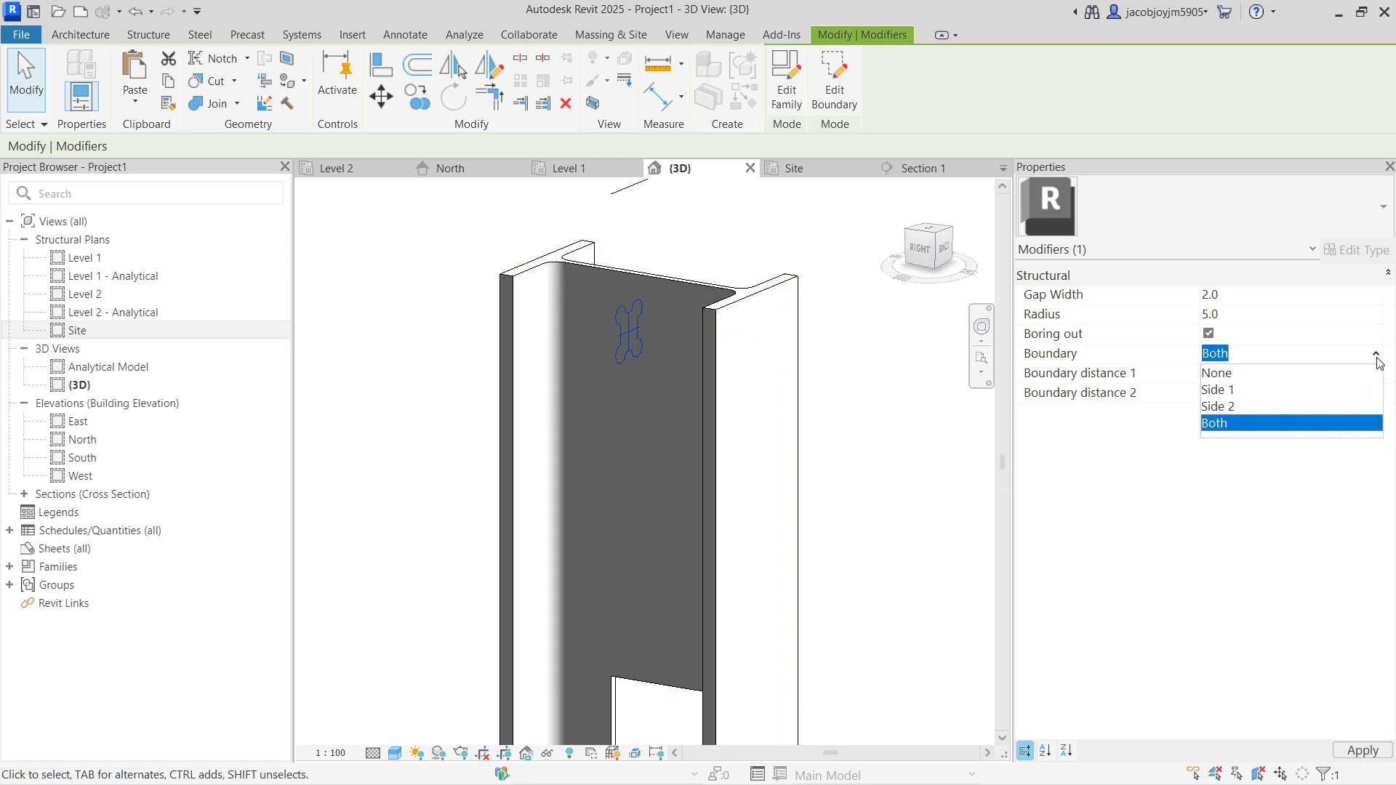
{"action": "left_click", "coordinate": [1225, 387]}
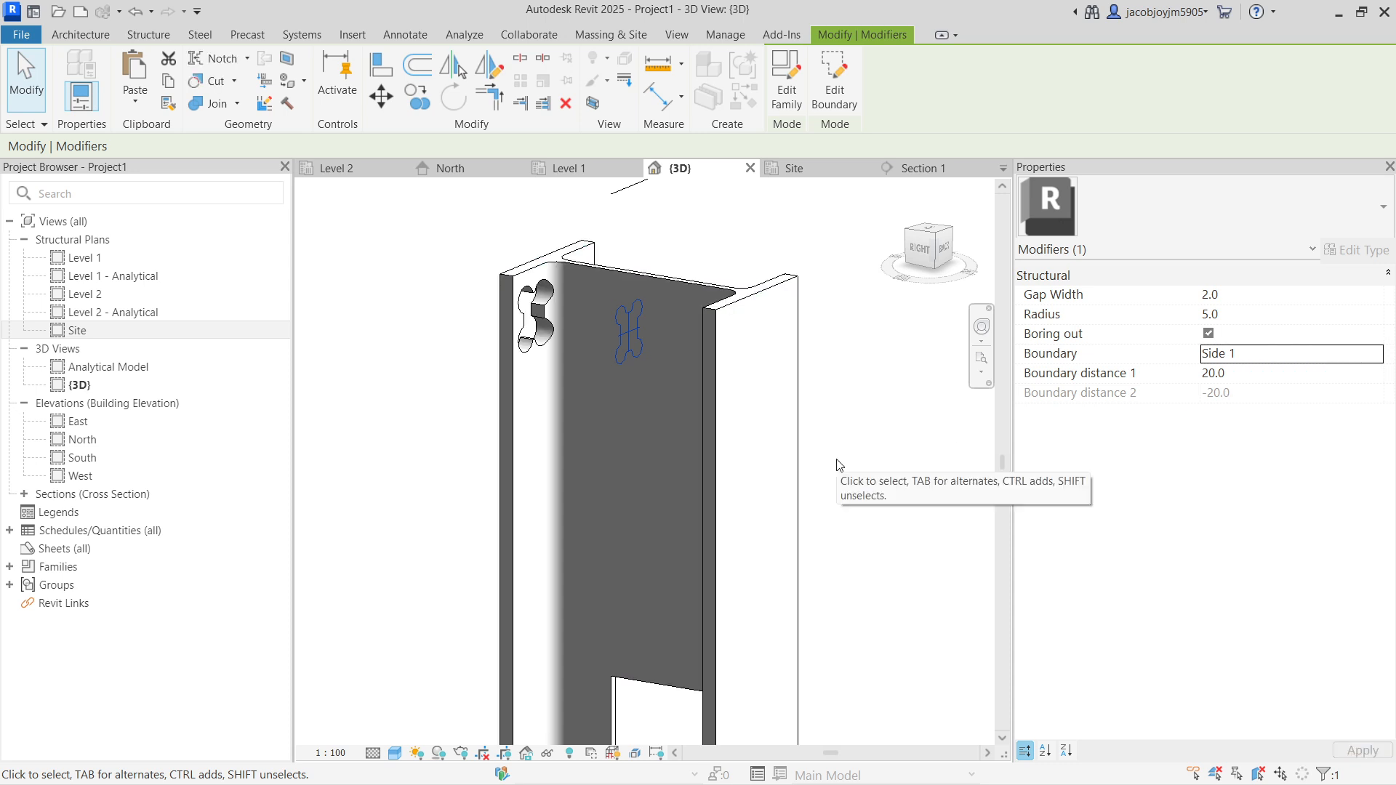
{"action": "left_click", "coordinate": [1377, 355]}
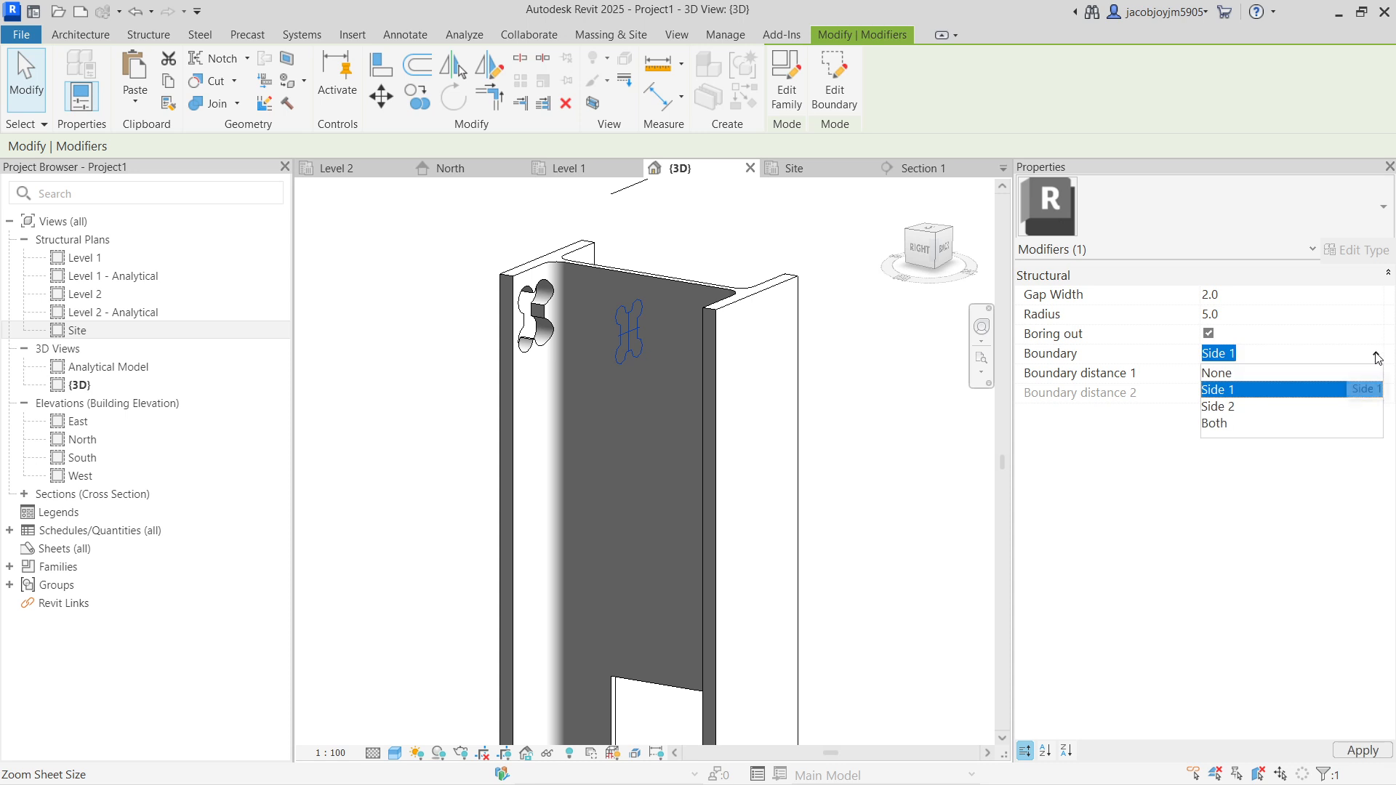
{"action": "left_click", "coordinate": [1226, 384]}
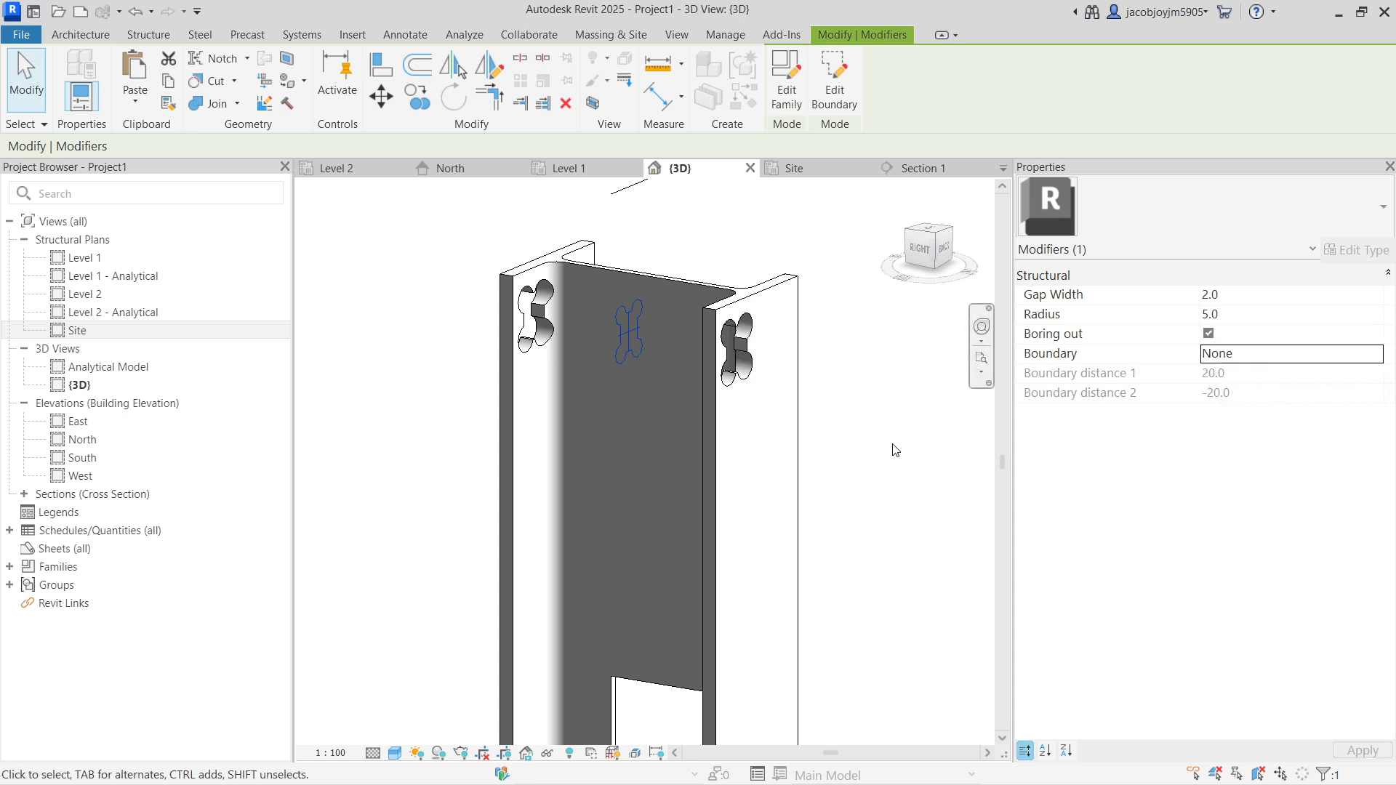
{"action": "left_click", "coordinate": [860, 413]}
Turn off Boring out for the contour cut near the top of the column
{"action": "scroll", "coordinate": [758, 330], "scroll_direction": "down", "scroll_amount": 4}
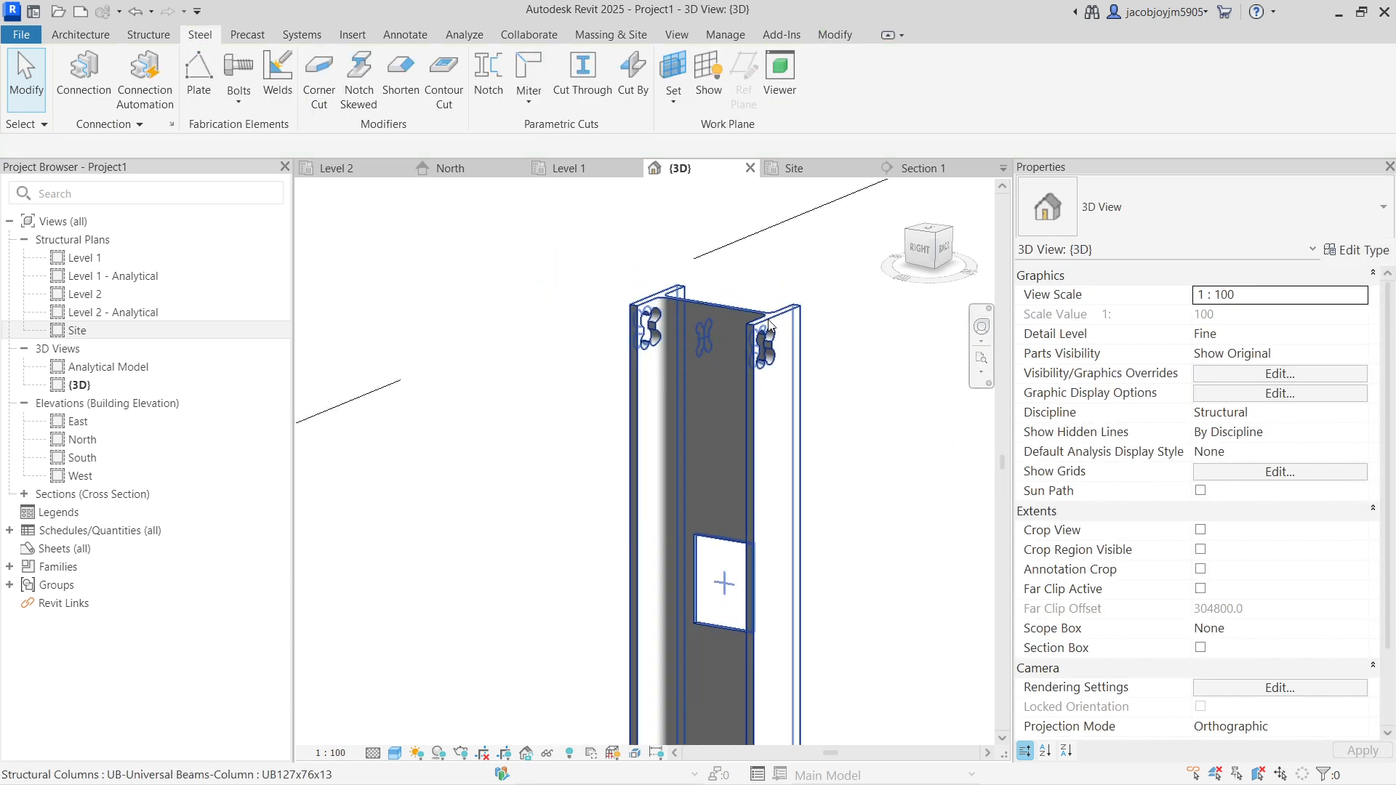
{"action": "scroll", "coordinate": [687, 352], "scroll_direction": "down", "scroll_amount": 3}
{"action": "scroll", "coordinate": [673, 364], "scroll_direction": "up", "scroll_amount": 3}
{"action": "left_click", "coordinate": [731, 361]}
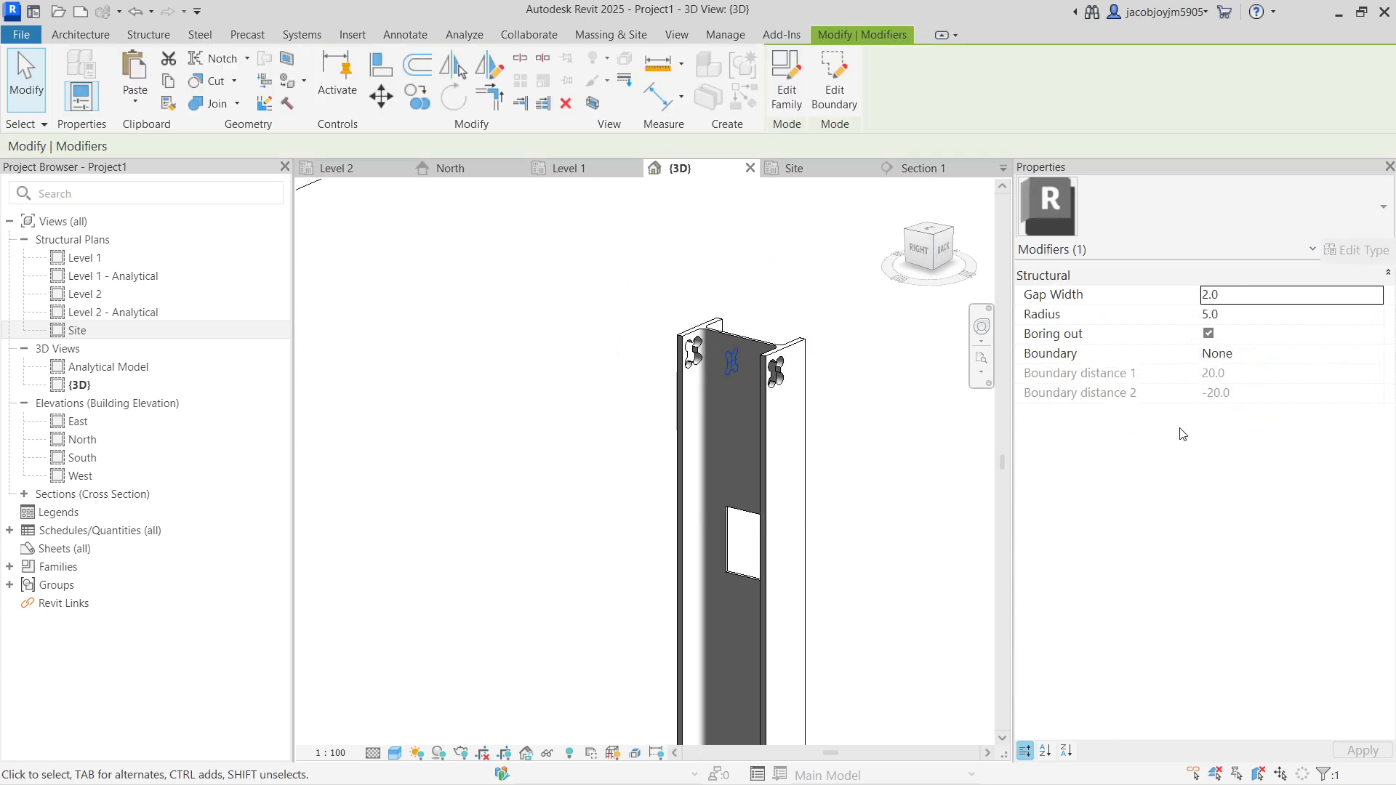
{"action": "left_click", "coordinate": [1209, 335]}
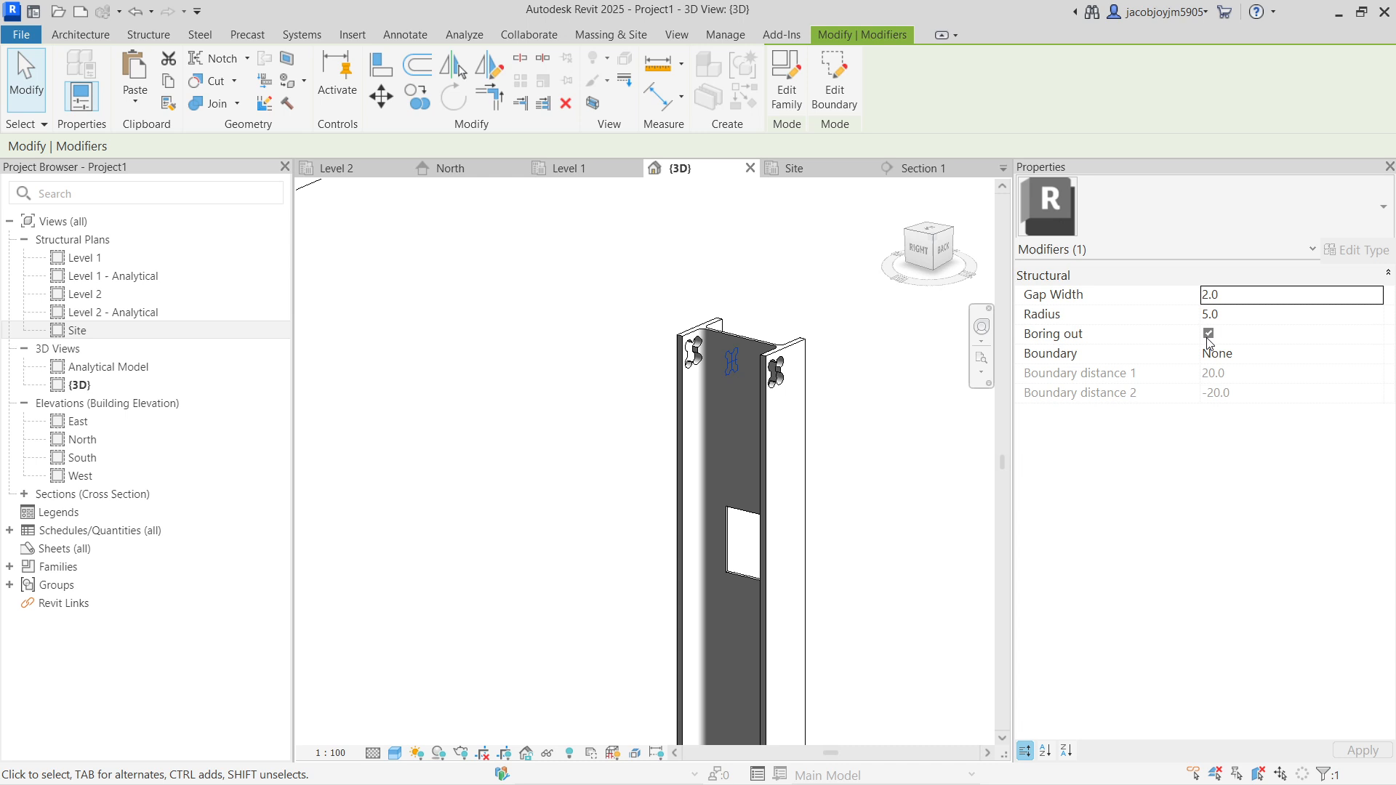
{"action": "left_click", "coordinate": [877, 446]}
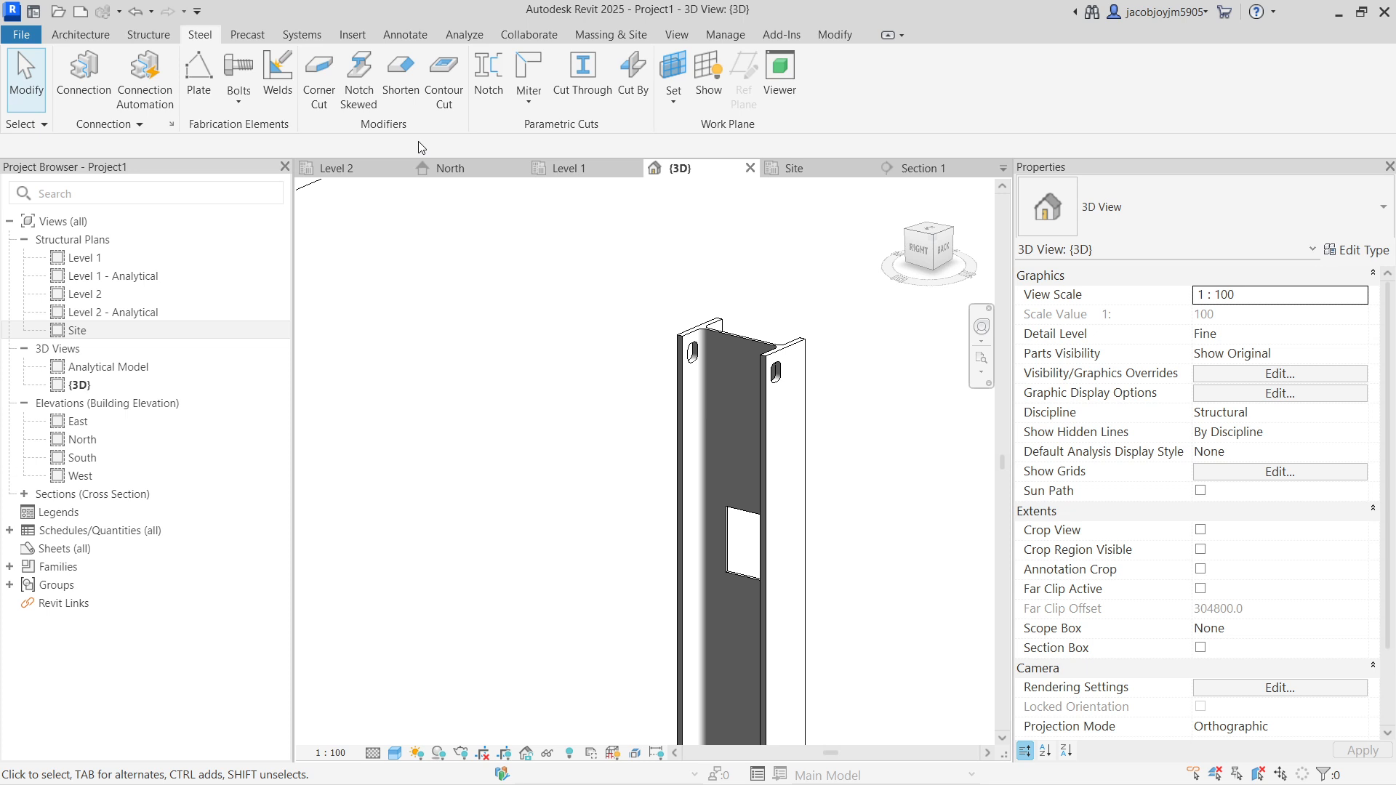
{"action": "scroll", "coordinate": [578, 407], "scroll_direction": "down", "scroll_amount": 8}
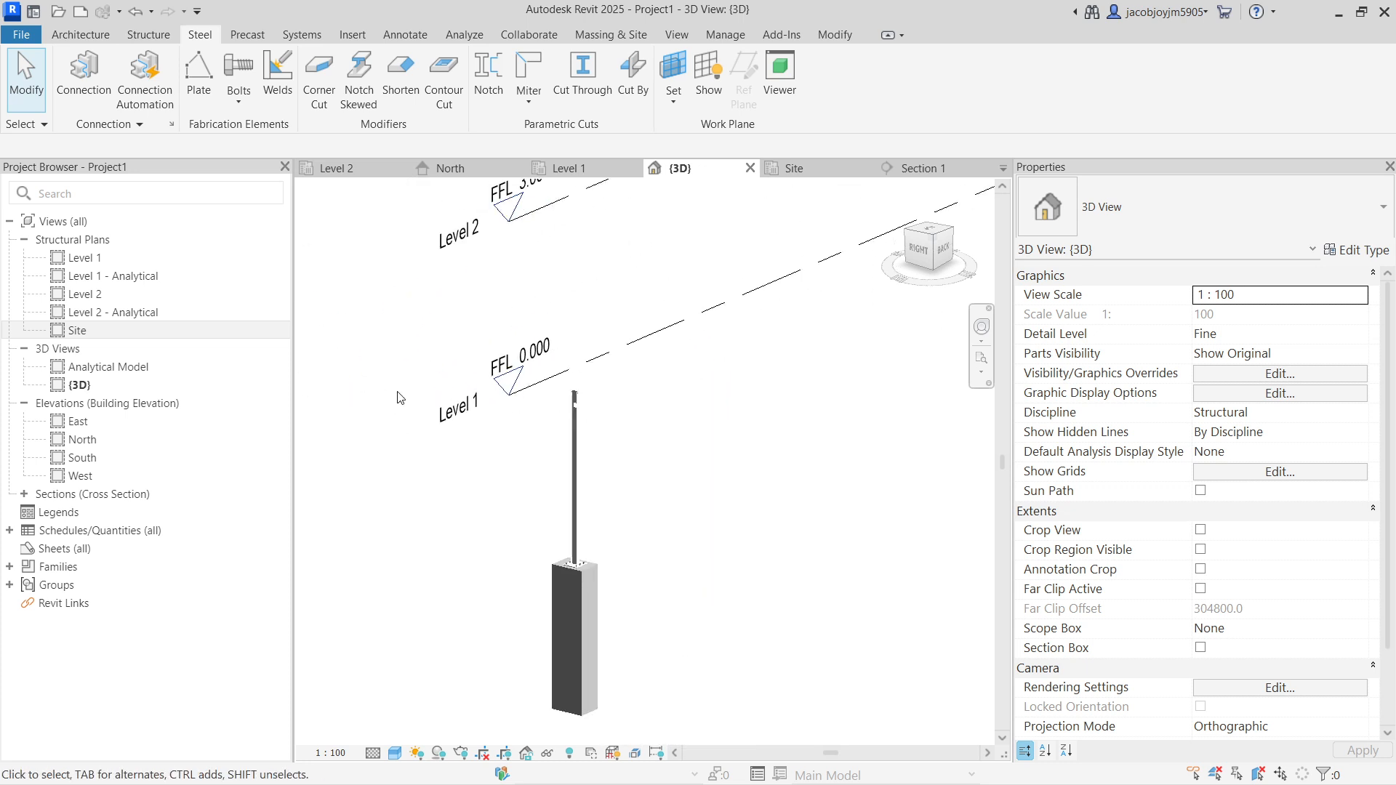
{"action": "scroll", "coordinate": [398, 398], "scroll_direction": "down", "scroll_amount": 2}
{"action": "scroll", "coordinate": [399, 398], "scroll_direction": "up", "scroll_amount": 4}
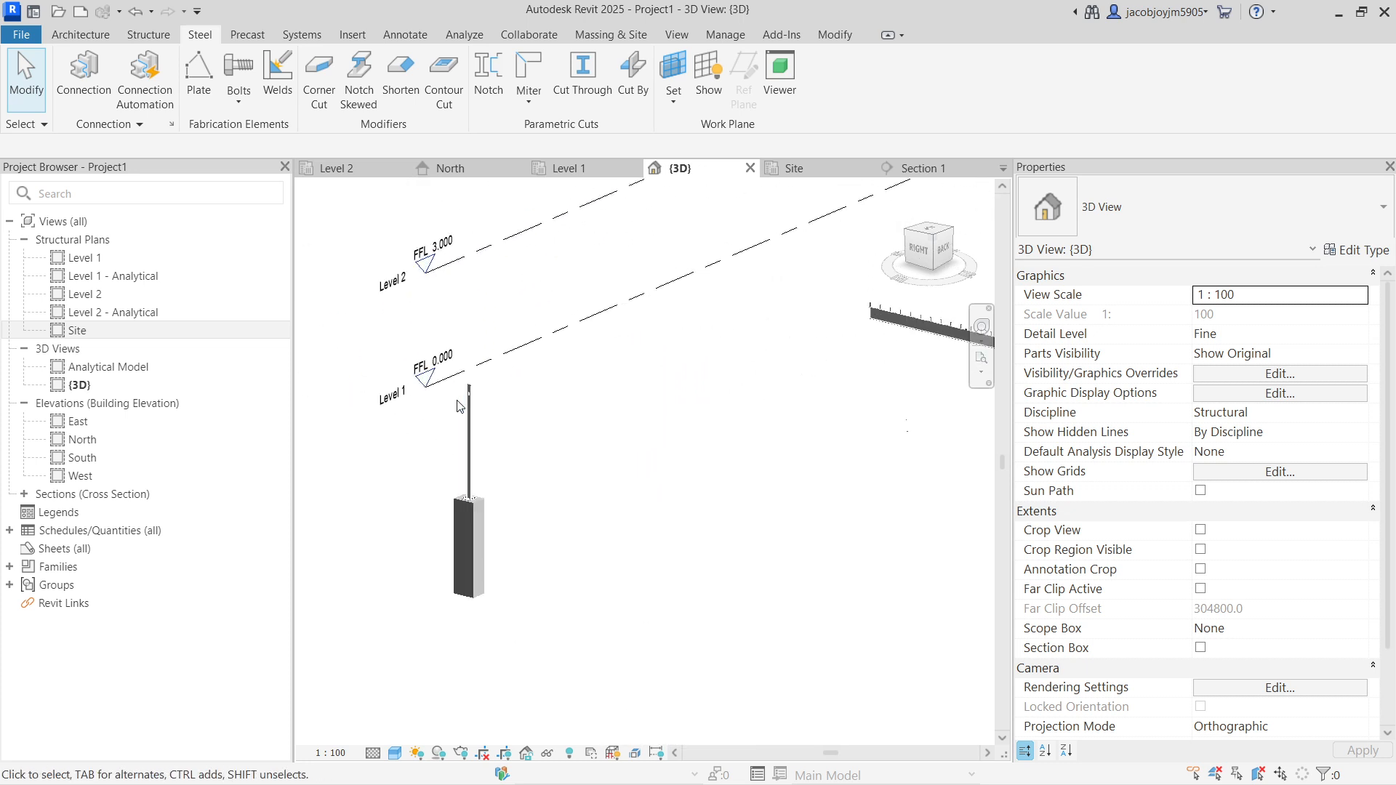
{"action": "scroll", "coordinate": [460, 406], "scroll_direction": "up", "scroll_amount": 4}
{"action": "scroll", "coordinate": [459, 407], "scroll_direction": "up", "scroll_amount": 3}
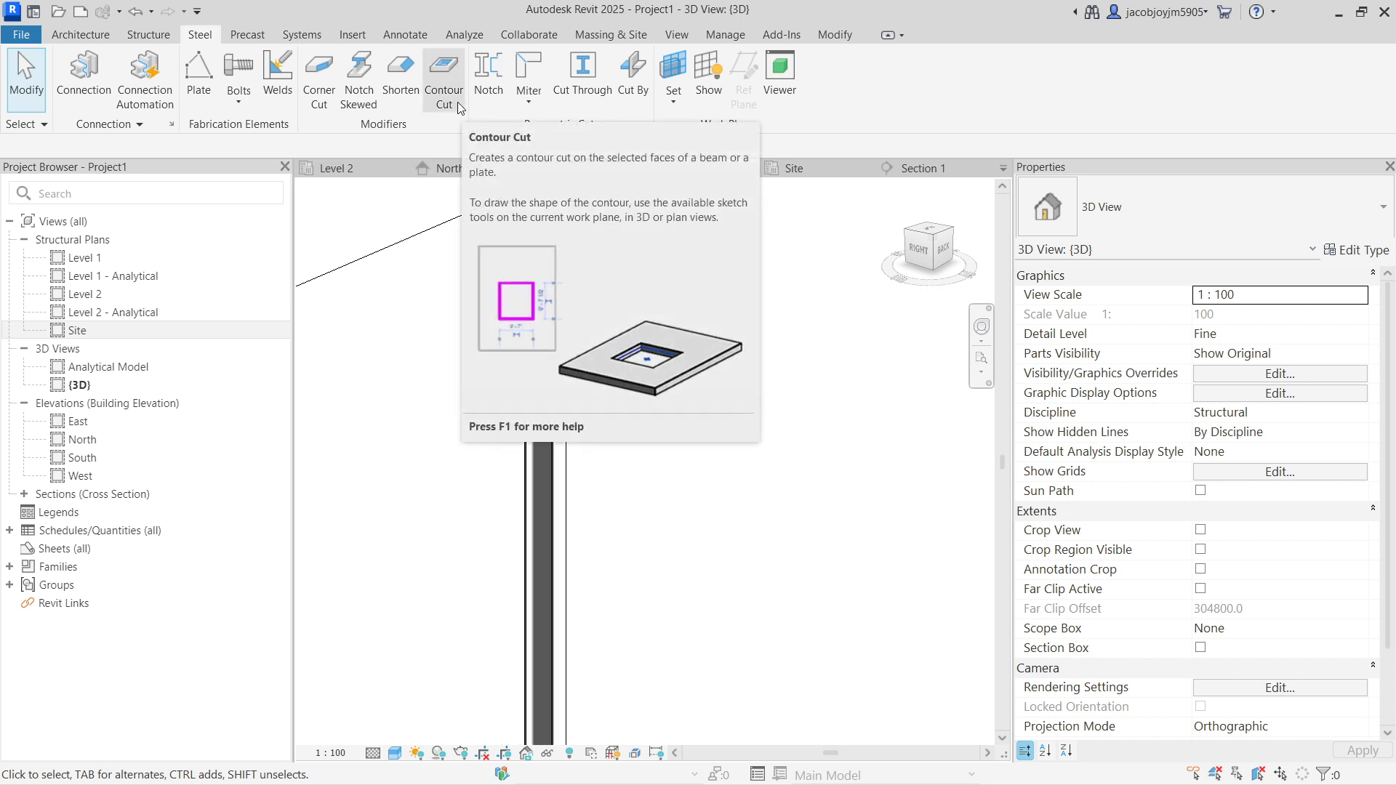
{"action": "scroll", "coordinate": [534, 315], "scroll_direction": "up", "scroll_amount": 5}
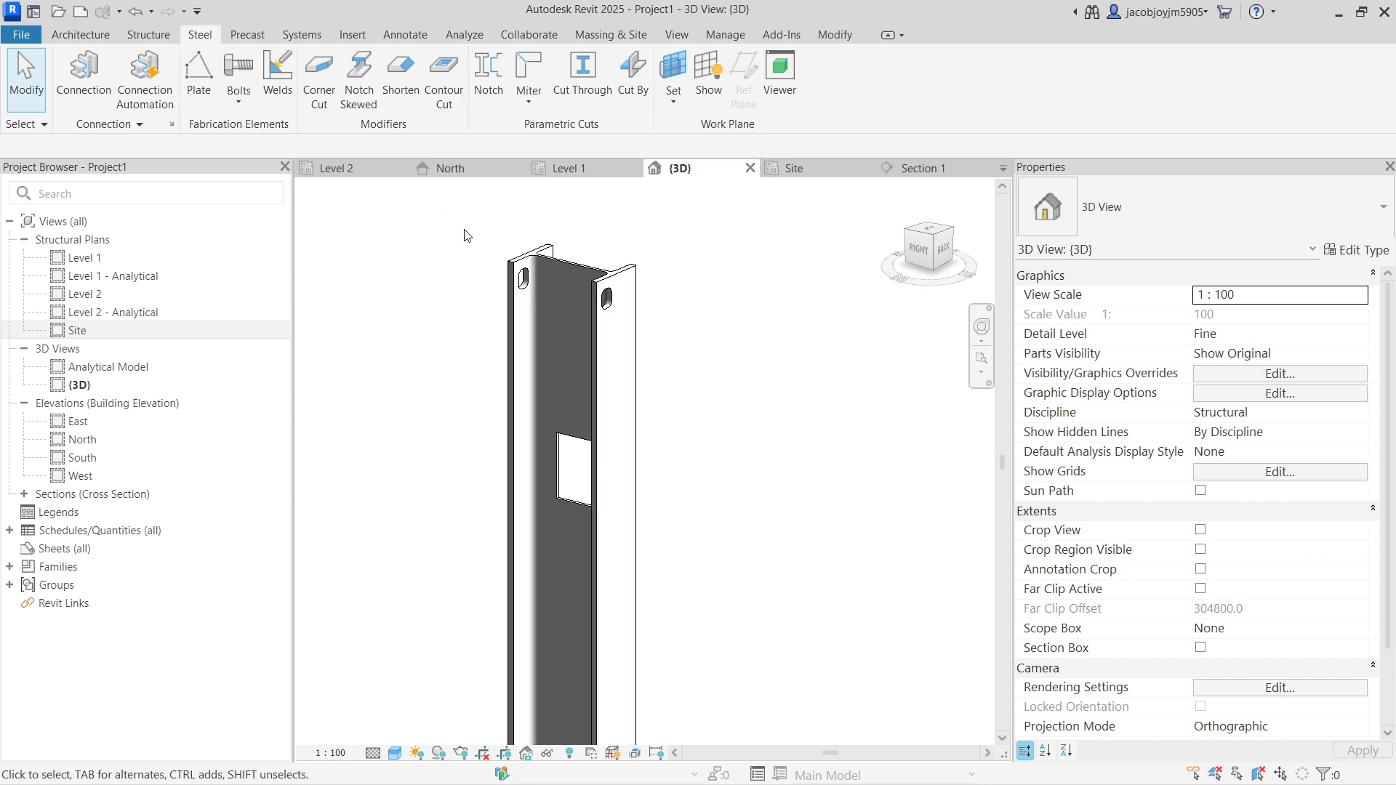
Create a By Face opening in the column on its Center (Front/Back) plane with a rectangle about 10 mm wide below the flange cut
{"action": "left_click", "coordinate": [160, 31]}
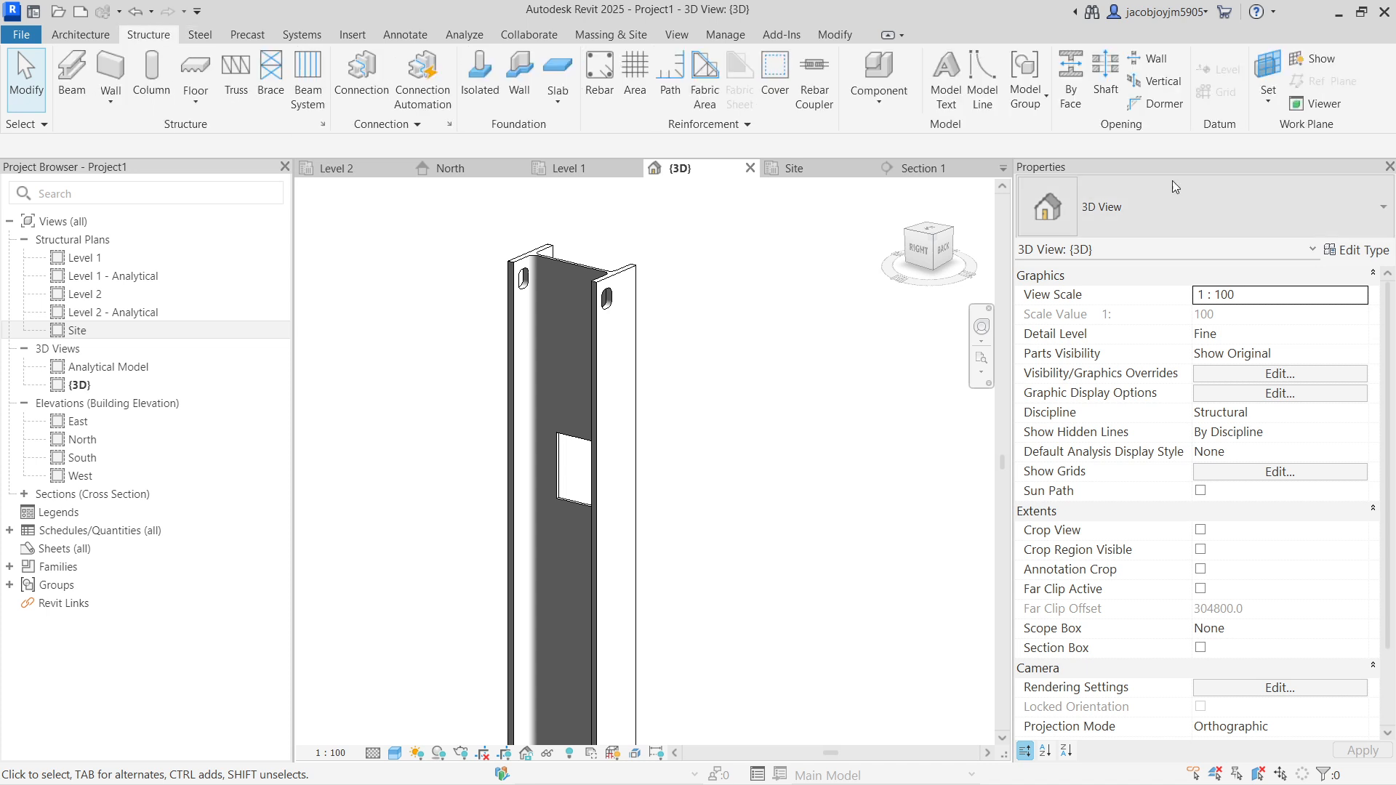
{"action": "left_click", "coordinate": [1071, 98]}
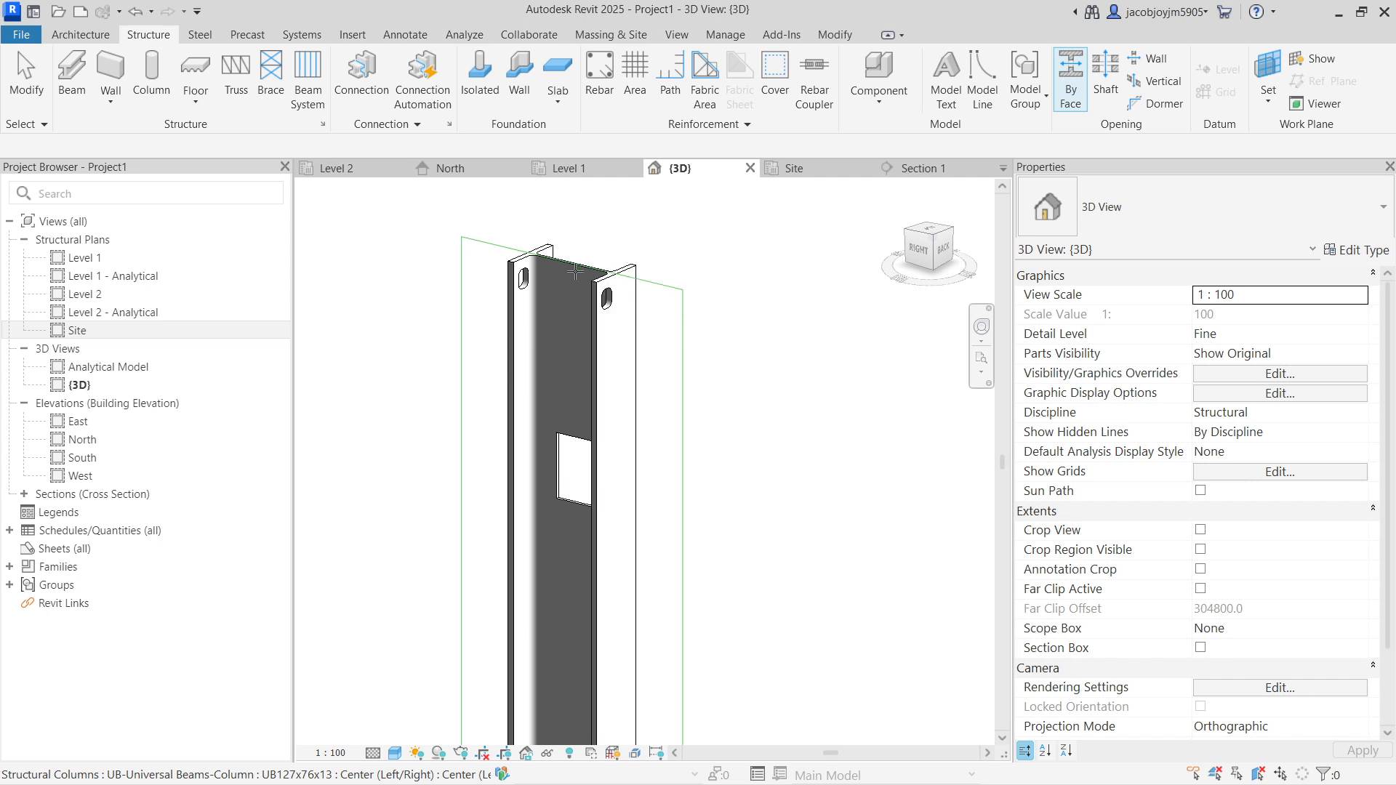
{"action": "key", "text": "Tab"}
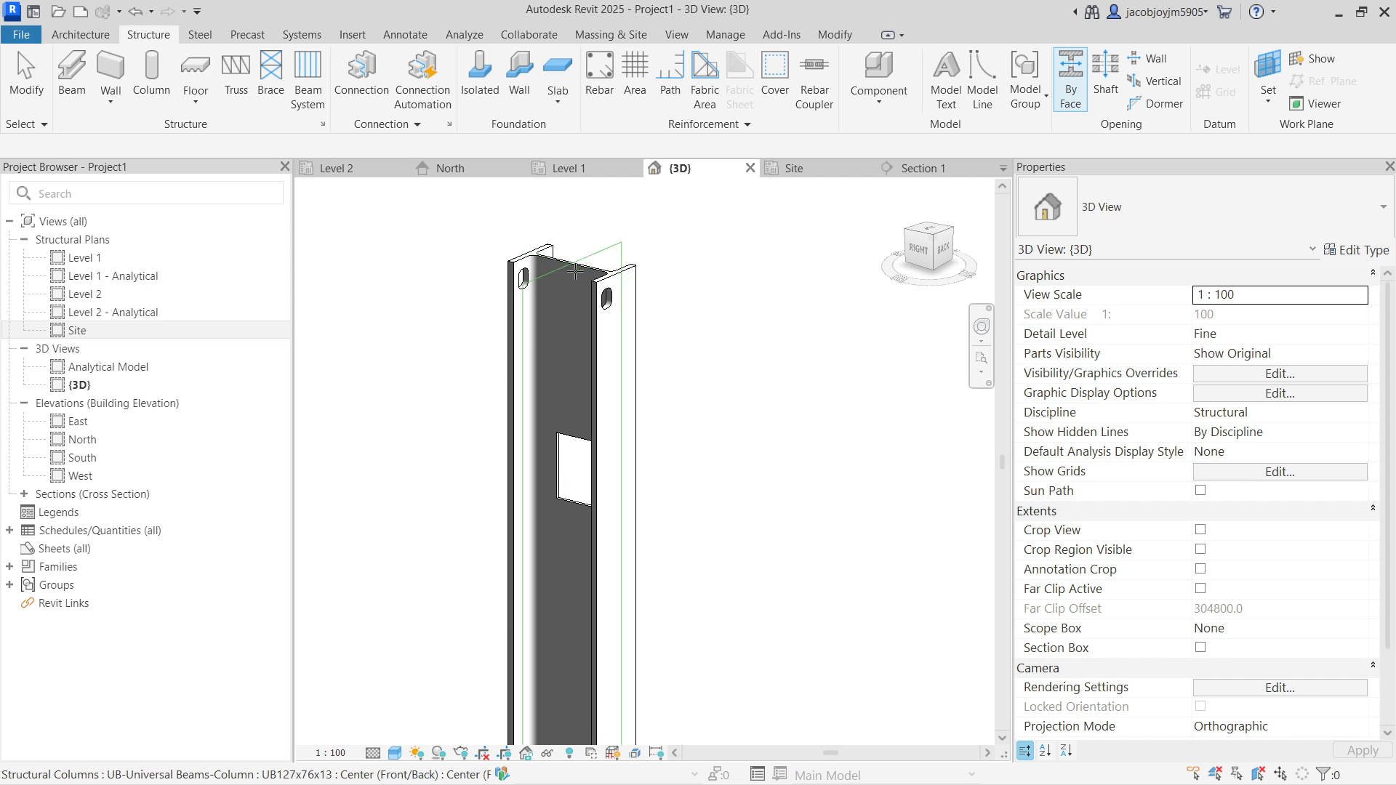
{"action": "left_click", "coordinate": [574, 270]}
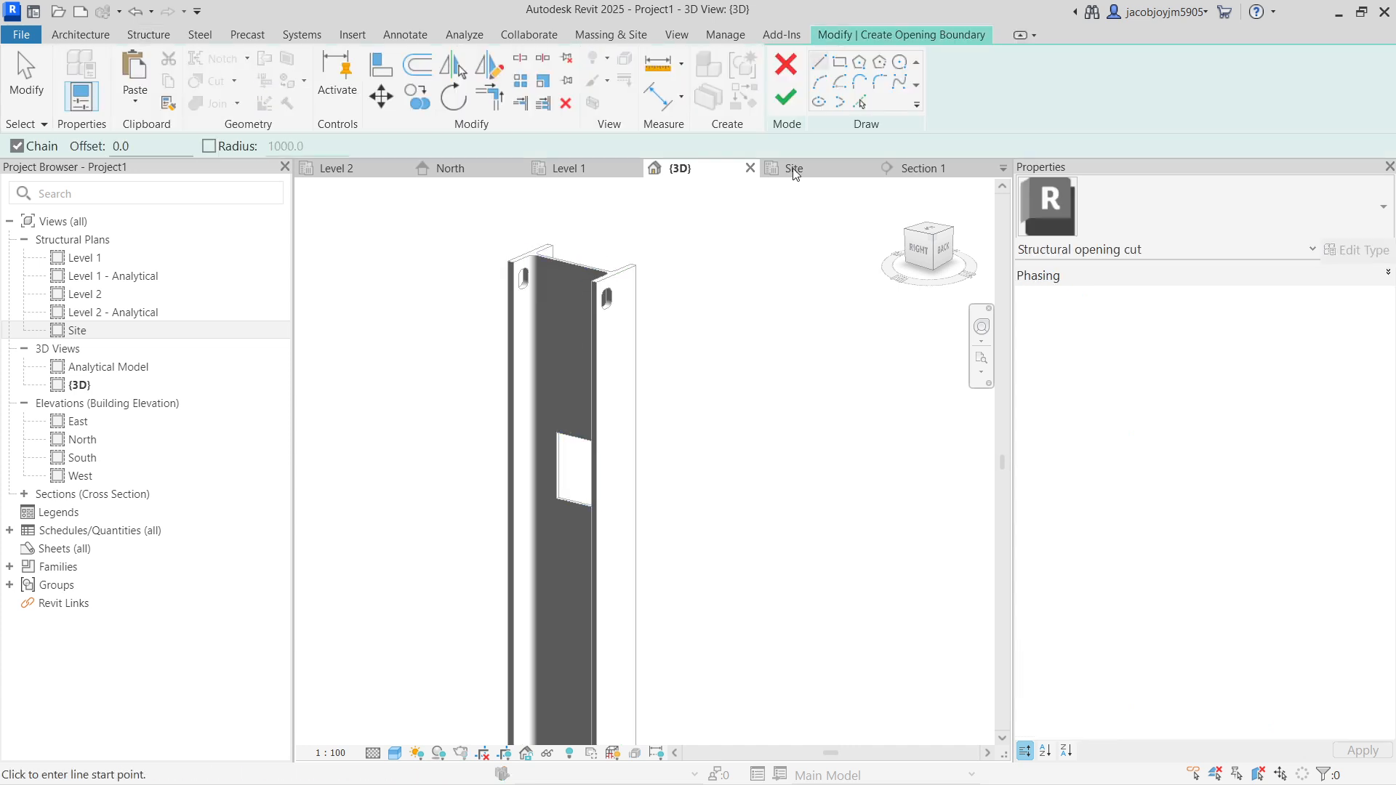
{"action": "left_click", "coordinate": [840, 61]}
{"action": "scroll", "coordinate": [582, 311], "scroll_direction": "up", "scroll_amount": 5}
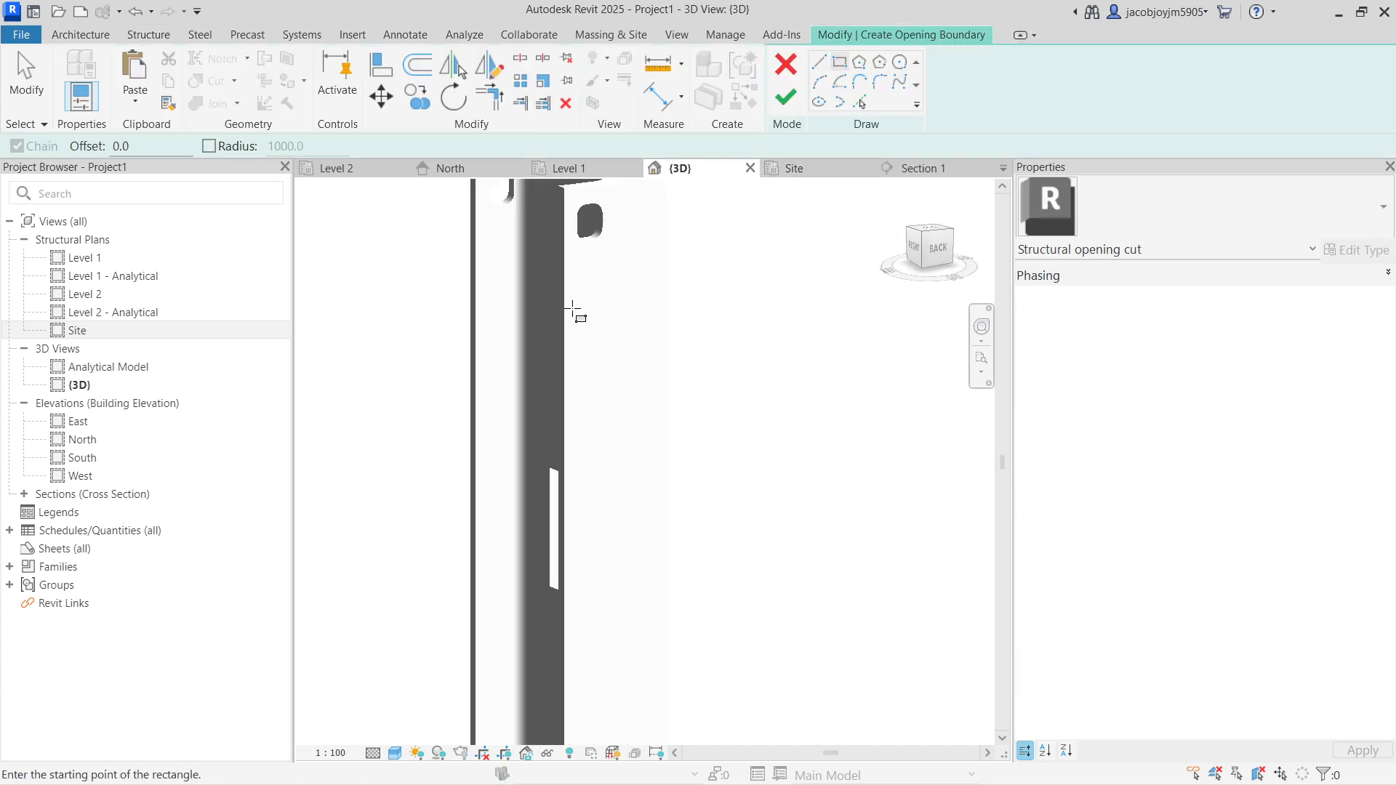
{"action": "left_click", "coordinate": [578, 313]}
{"action": "left_click", "coordinate": [595, 342]}
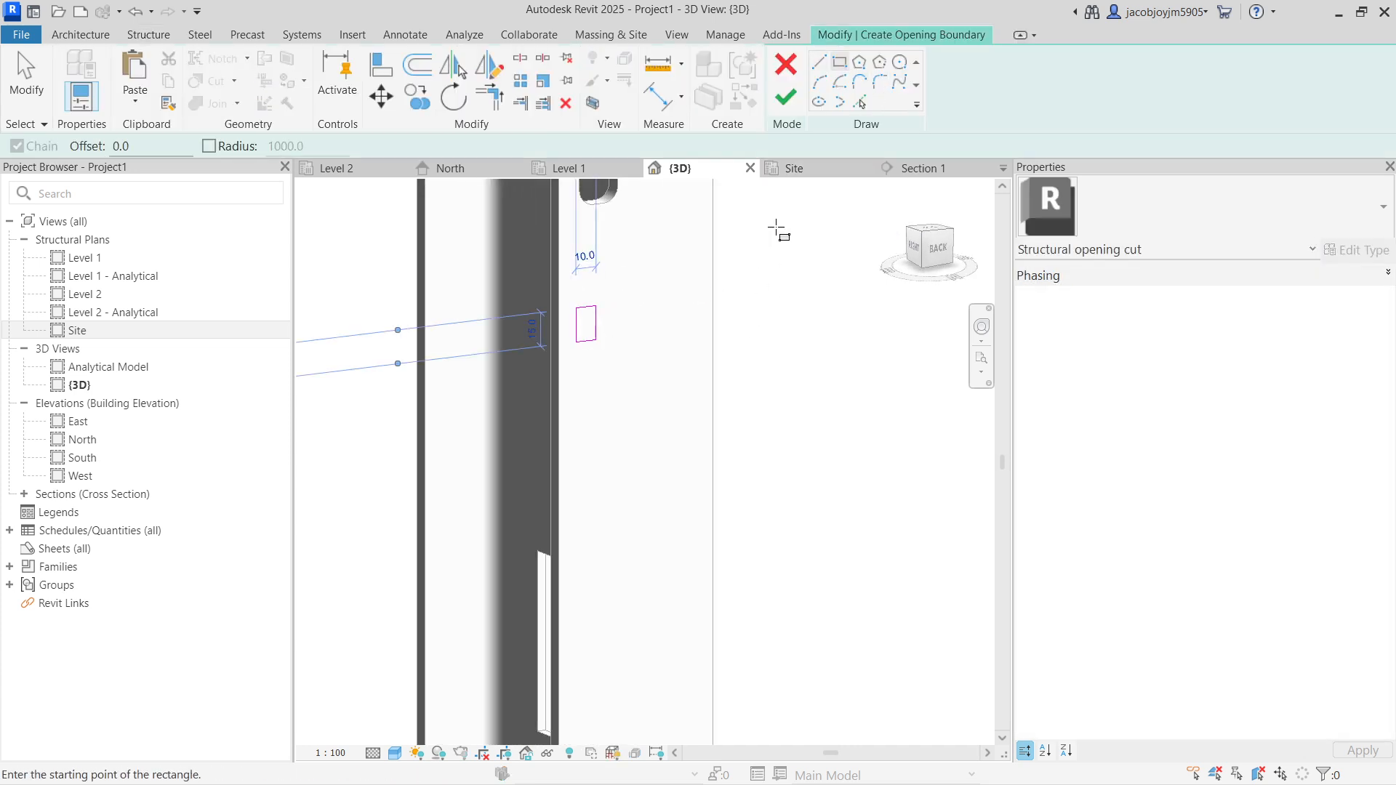
{"action": "left_click", "coordinate": [786, 97]}
{"action": "scroll", "coordinate": [681, 405], "scroll_direction": "down", "scroll_amount": 6}
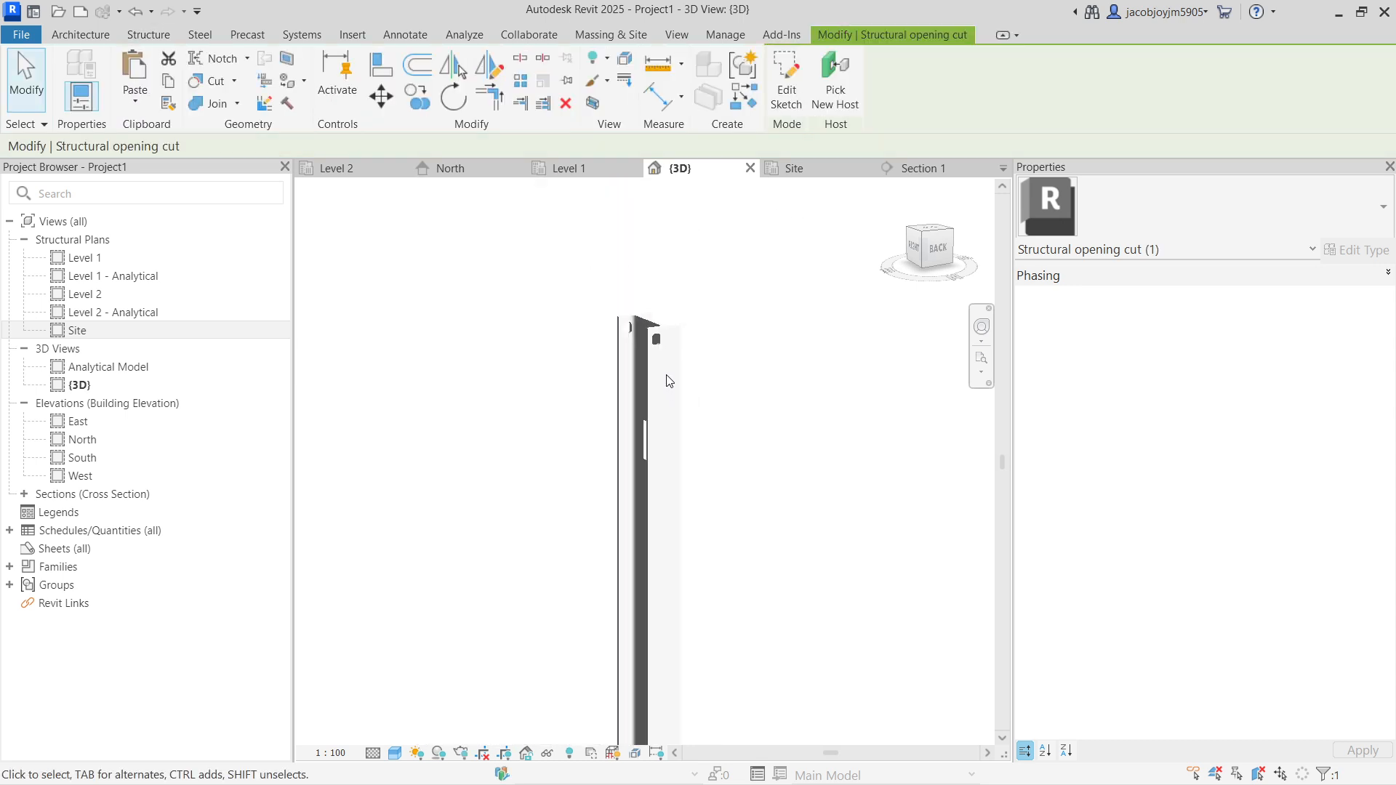
{"action": "middle_click_drag", "start_coordinate": [568, 390], "coordinate": [654, 407], "text": "shift"}
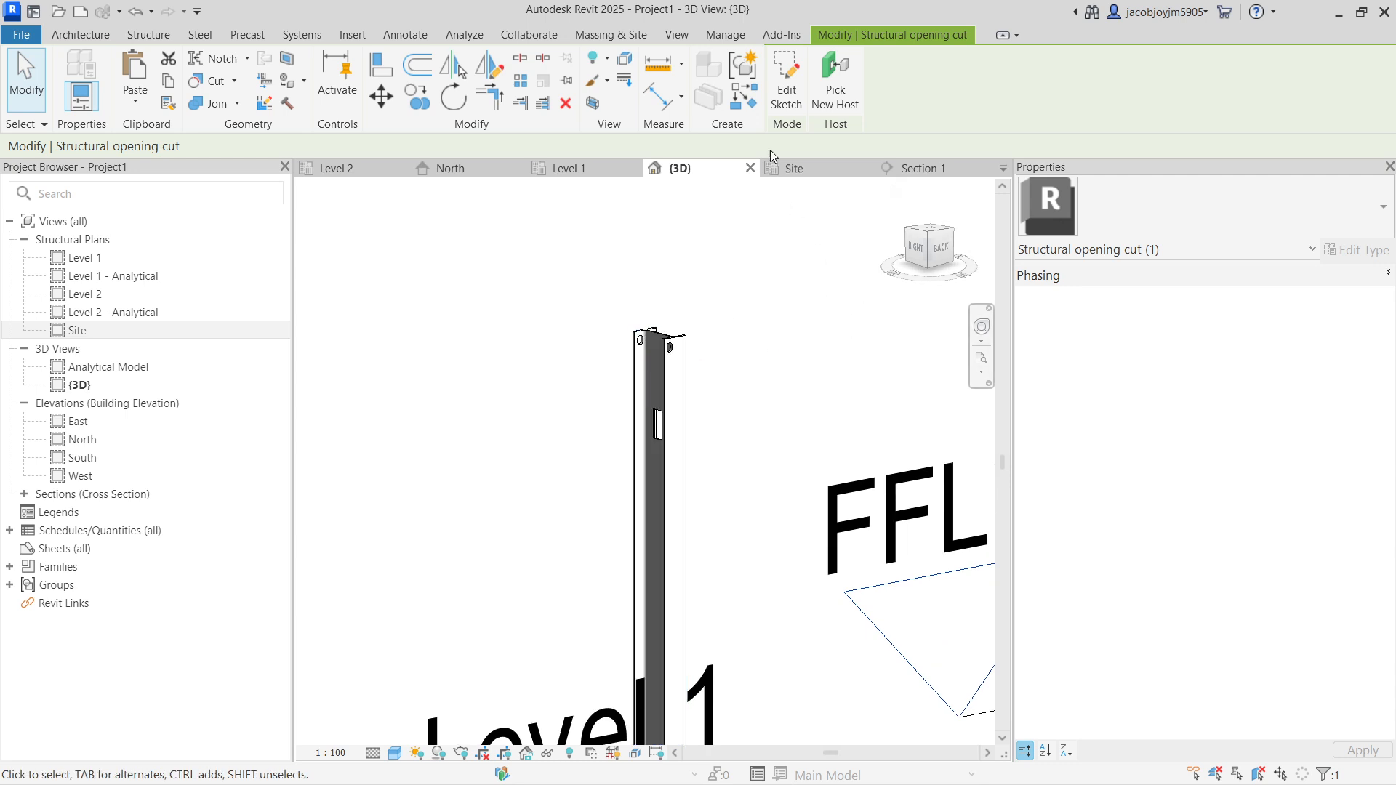
Create a second By Face opening in the column, sketching a small circle below the flange cut in the Back view
{"action": "left_click", "coordinate": [152, 37]}
{"action": "left_click", "coordinate": [1071, 80]}
{"action": "scroll", "coordinate": [701, 364], "scroll_direction": "up", "scroll_amount": 3}
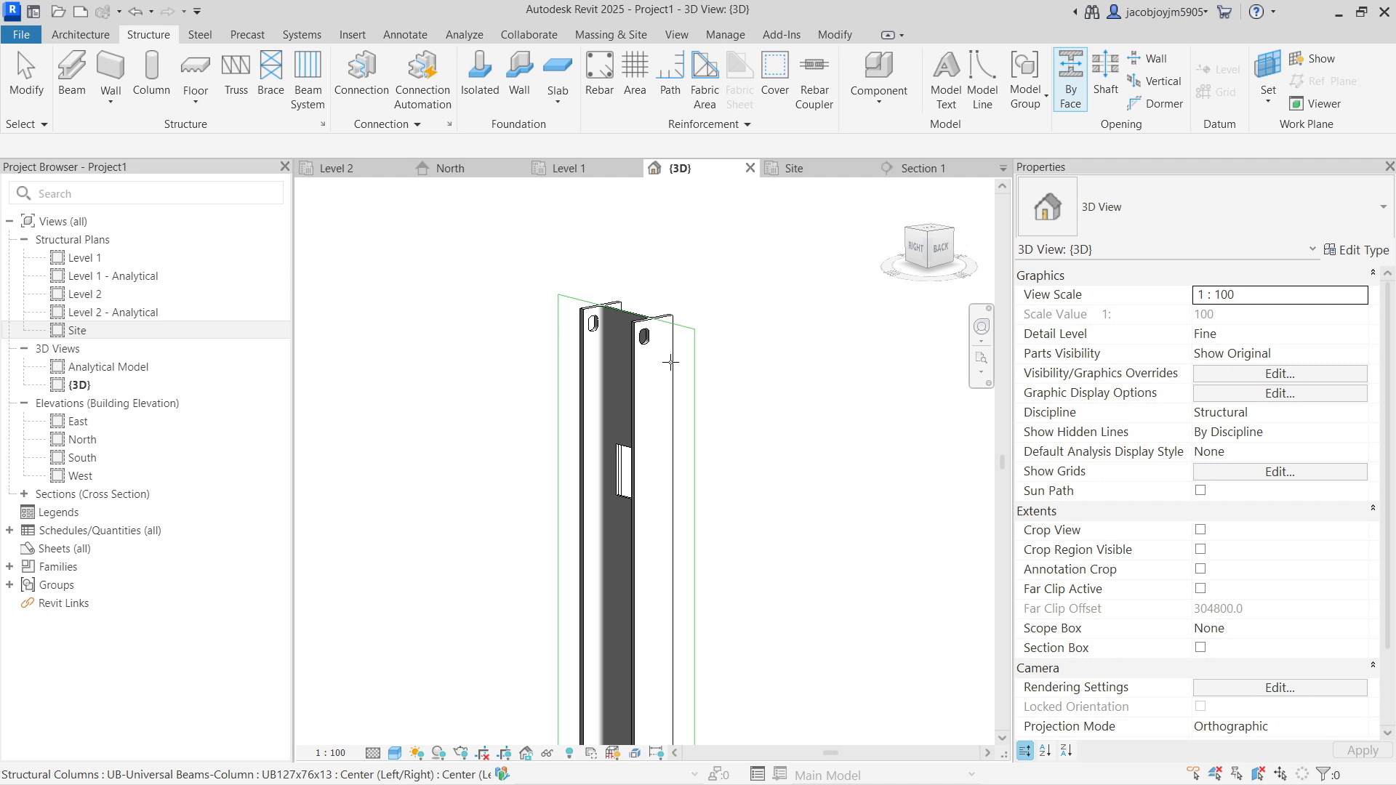
{"action": "left_click", "coordinate": [670, 369]}
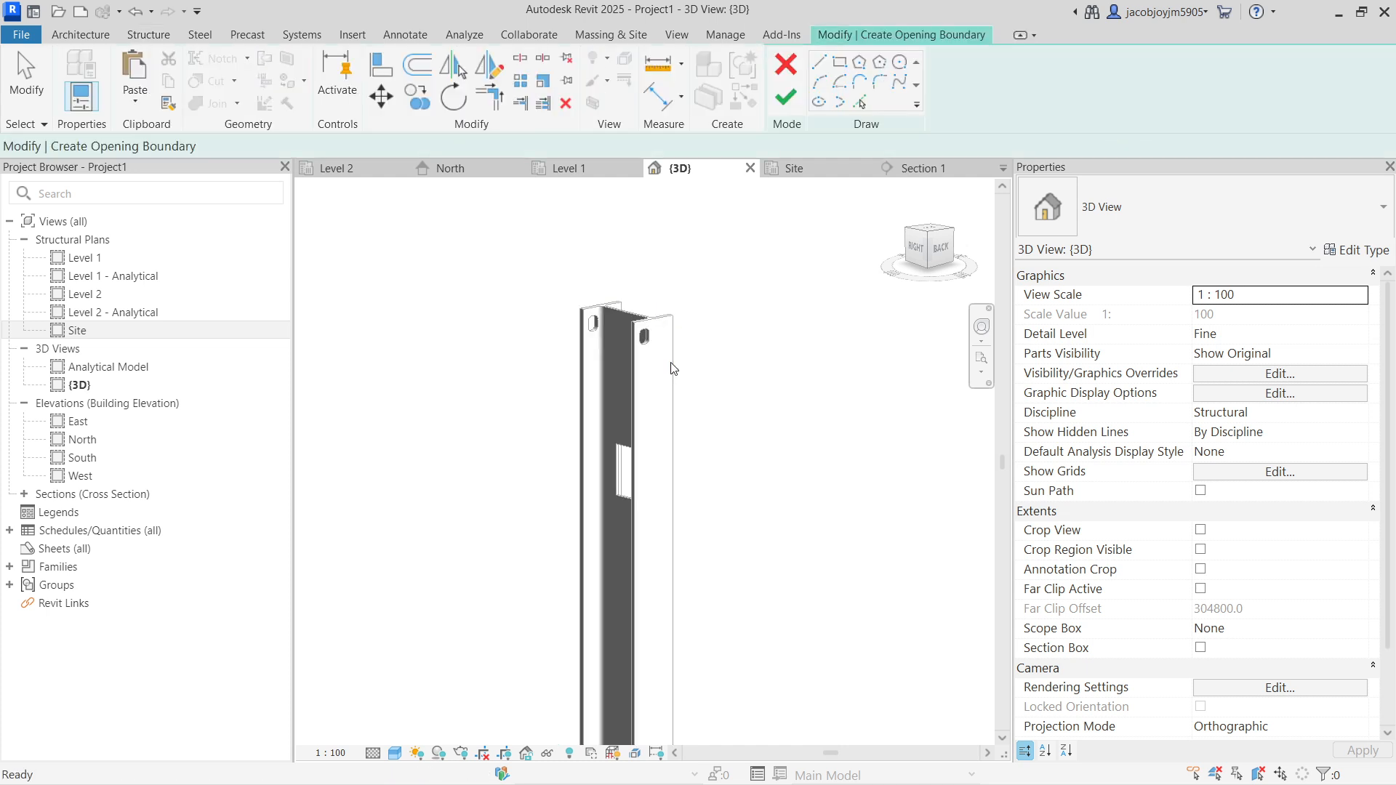
{"action": "left_click", "coordinate": [938, 248]}
{"action": "scroll", "coordinate": [451, 465], "scroll_direction": "up", "scroll_amount": 6}
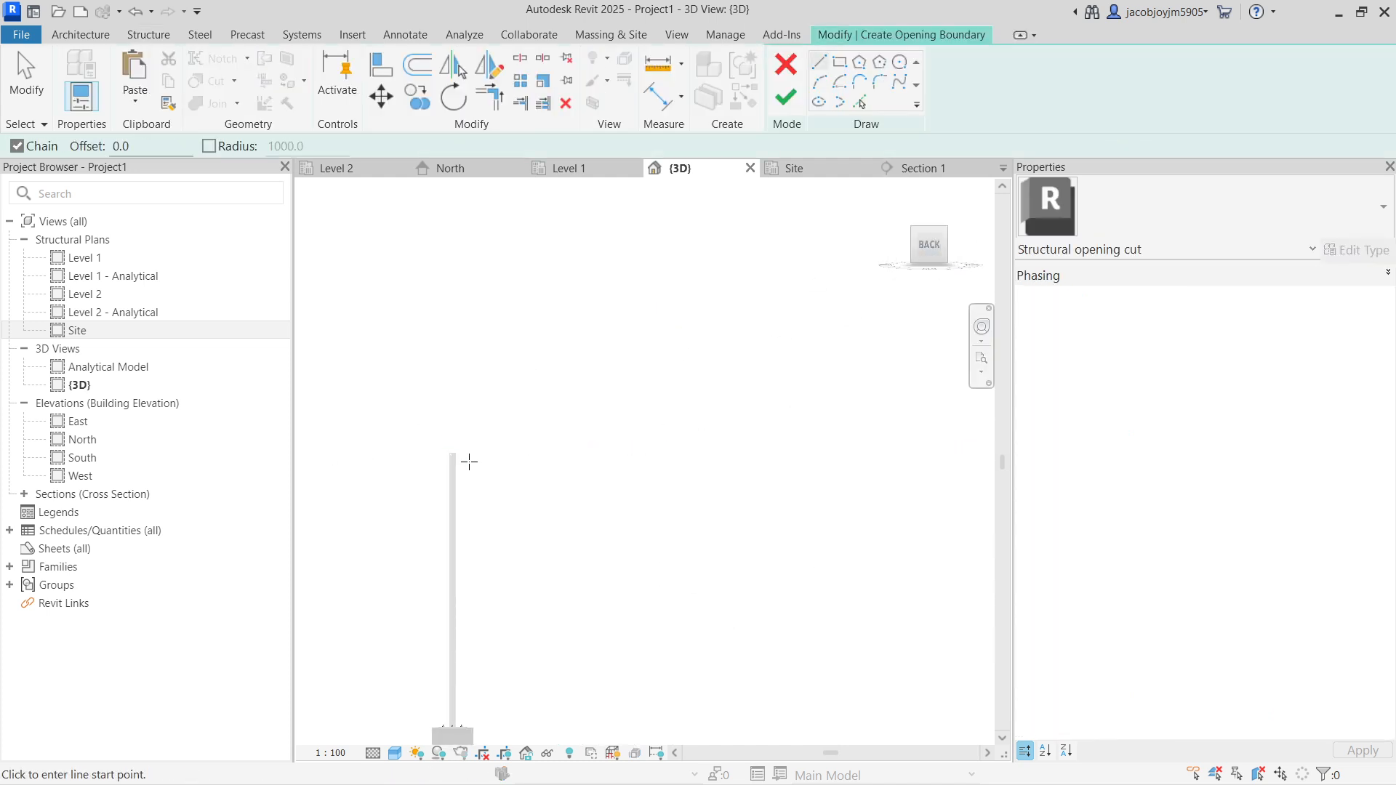
{"action": "left_click", "coordinate": [464, 417]}
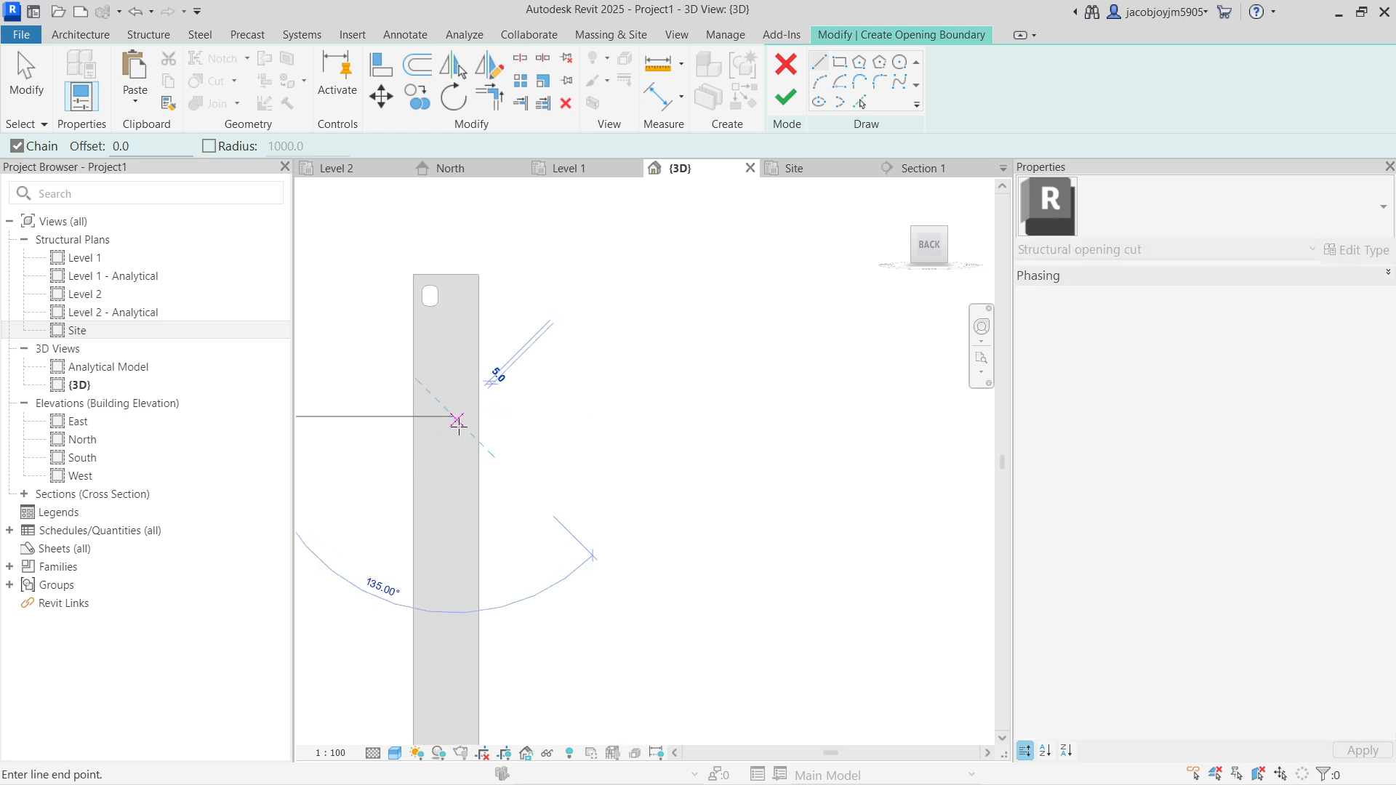
{"action": "key", "text": "Escape"}
{"action": "left_click", "coordinate": [900, 63]}
{"action": "left_click", "coordinate": [459, 349]}
{"action": "left_click", "coordinate": [470, 366]}
{"action": "left_click", "coordinate": [786, 97]}
Examine the circular opening cut on the column's web and its Phasing properties
{"action": "mouse_move", "coordinate": [720, 286]}
{"action": "middle_mouse_down", "text": "shift"}
{"action": "mouse_move", "coordinate": [679, 328]}
{"action": "mouse_move", "coordinate": [568, 373]}
{"action": "mouse_move", "coordinate": [544, 366]}
{"action": "middle_mouse_up", "text": "shift"}
{"action": "scroll", "coordinate": [556, 331], "scroll_direction": "up", "scroll_amount": 5}
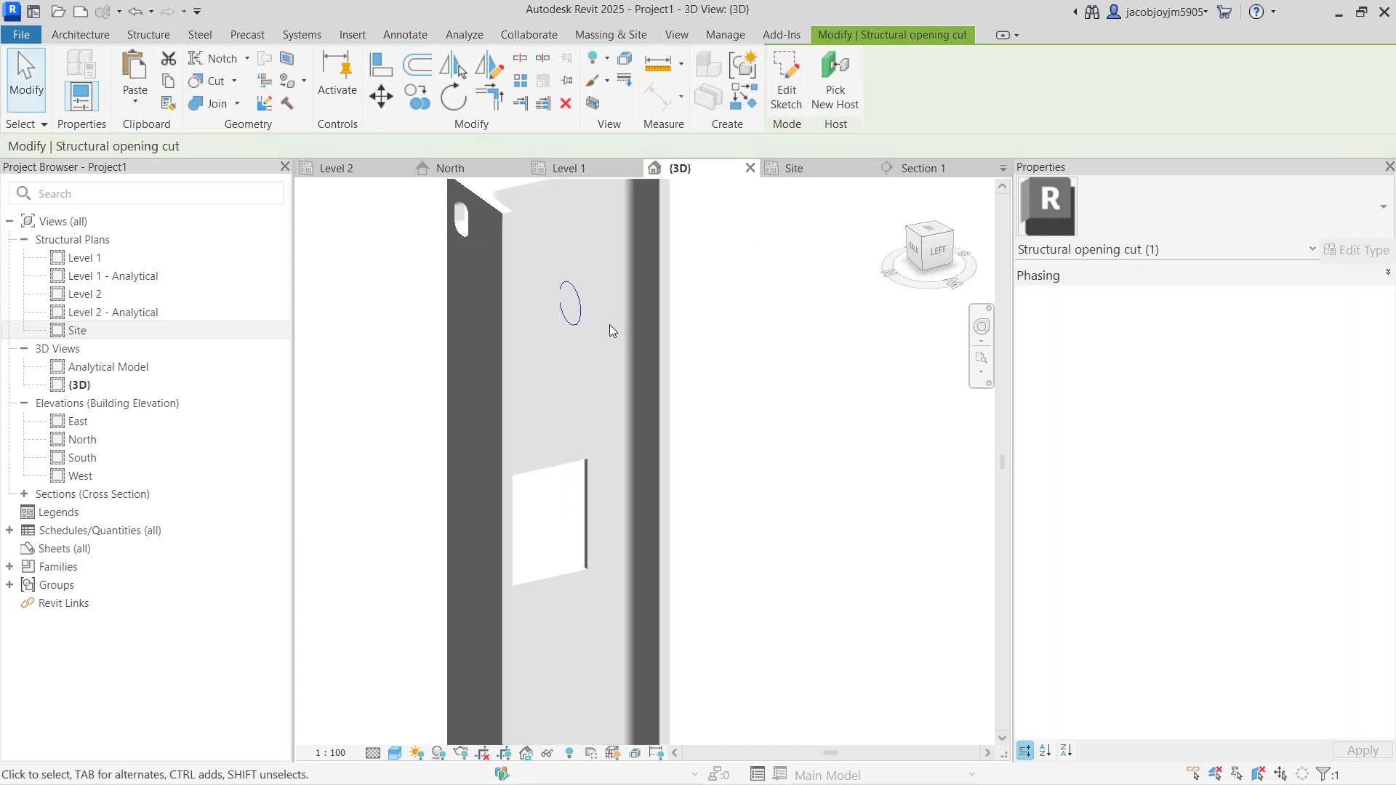
{"action": "left_click", "coordinate": [592, 304]}
{"action": "left_click", "coordinate": [584, 308]}
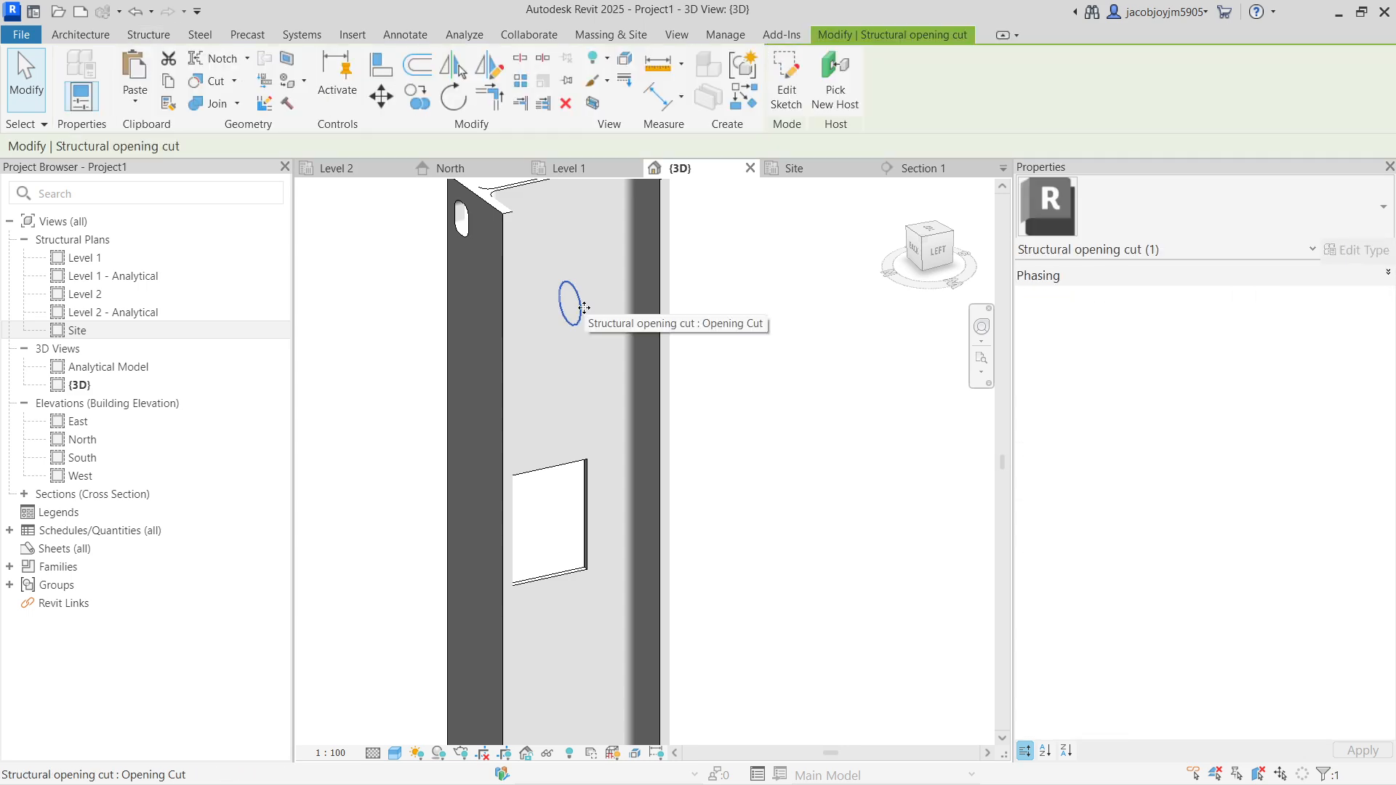
{"action": "left_click", "coordinate": [1388, 273]}
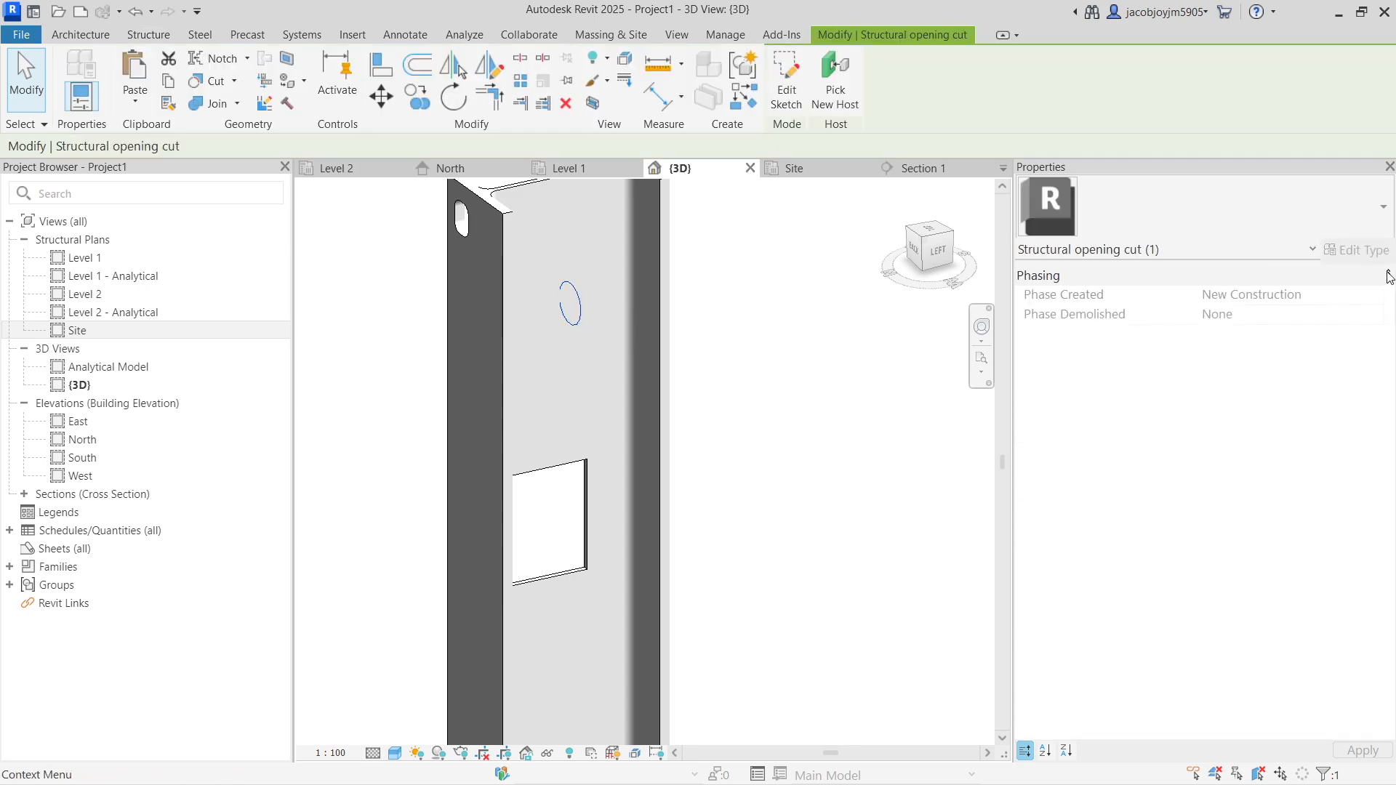
{"action": "left_click", "coordinate": [536, 312]}
{"action": "left_click", "coordinate": [577, 305]}
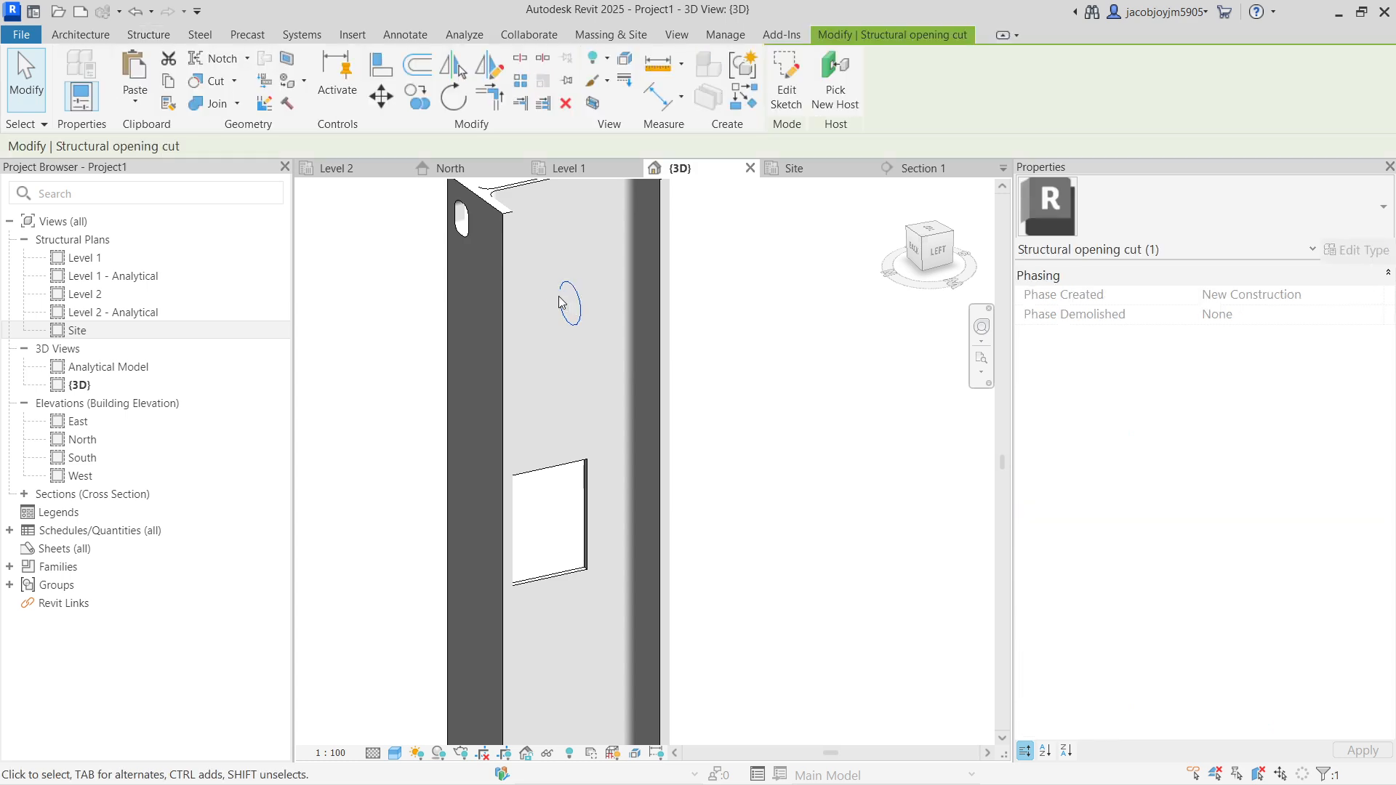
{"action": "left_click", "coordinate": [564, 304]}
Delete the rectangular and circular structural opening cuts from the column
{"action": "scroll", "coordinate": [579, 358], "scroll_direction": "down", "scroll_amount": 1}
{"action": "left_click_drag", "start_coordinate": [405, 269], "coordinate": [775, 378]}
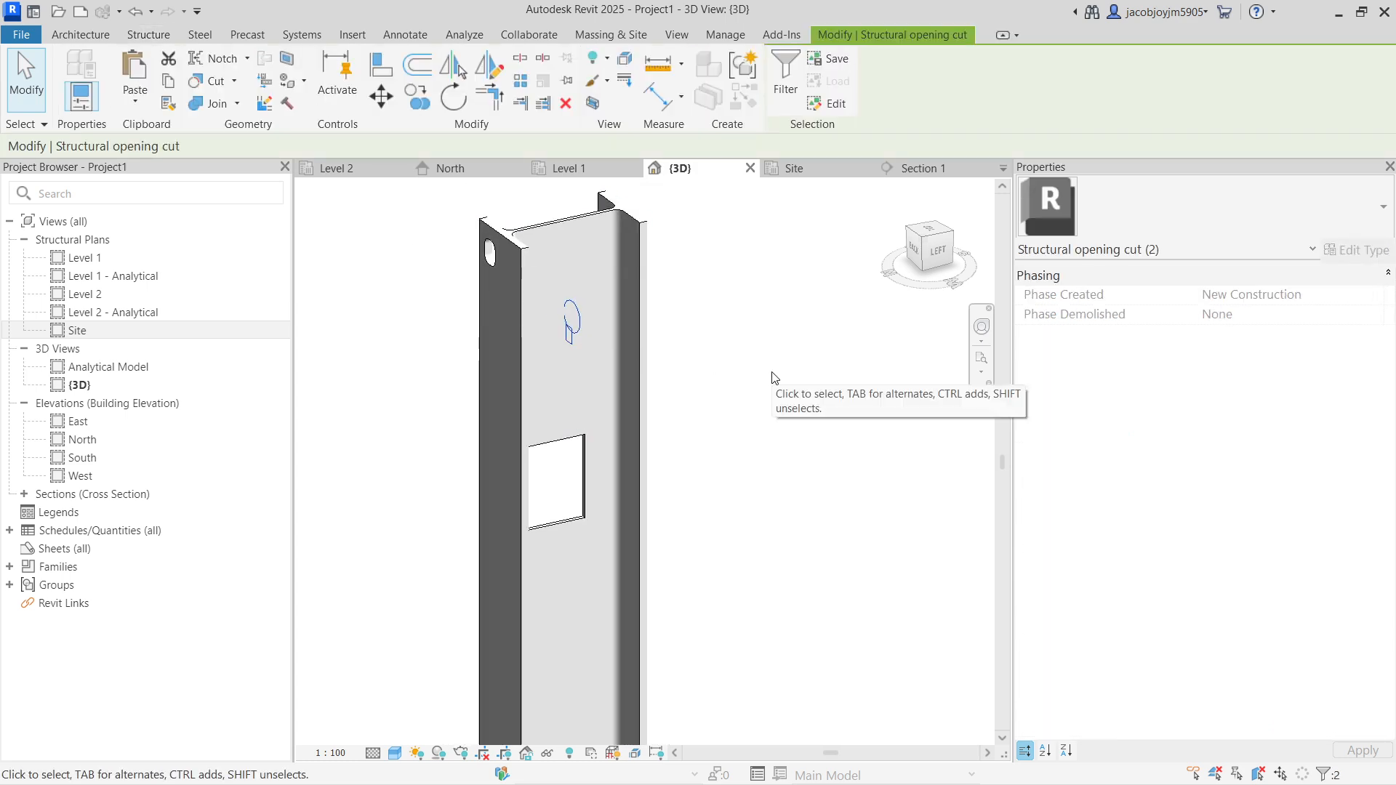
{"action": "key", "text": "Delete"}
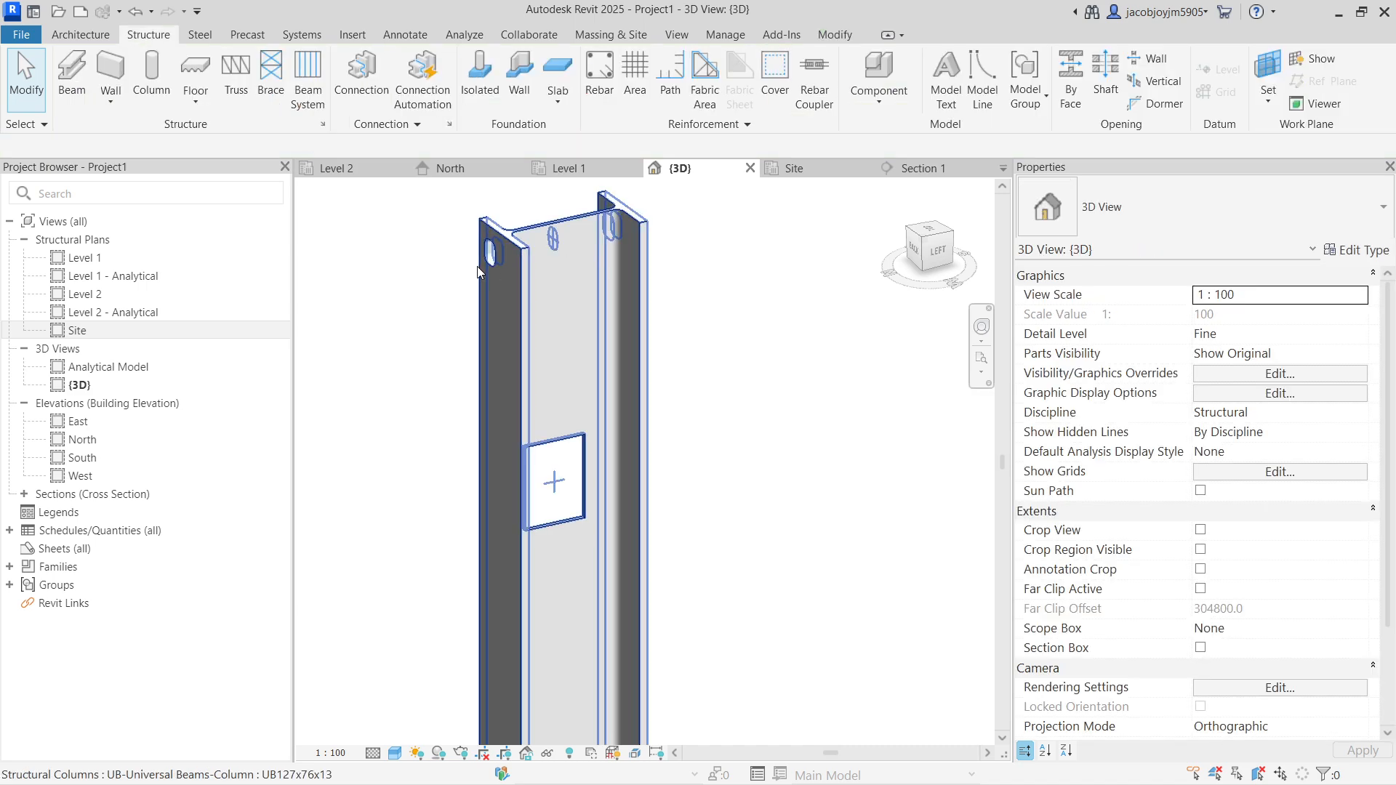
Create a circular By Face opening of about 20 mm radius in the column, just below the square web cut
{"action": "left_click", "coordinate": [202, 35]}
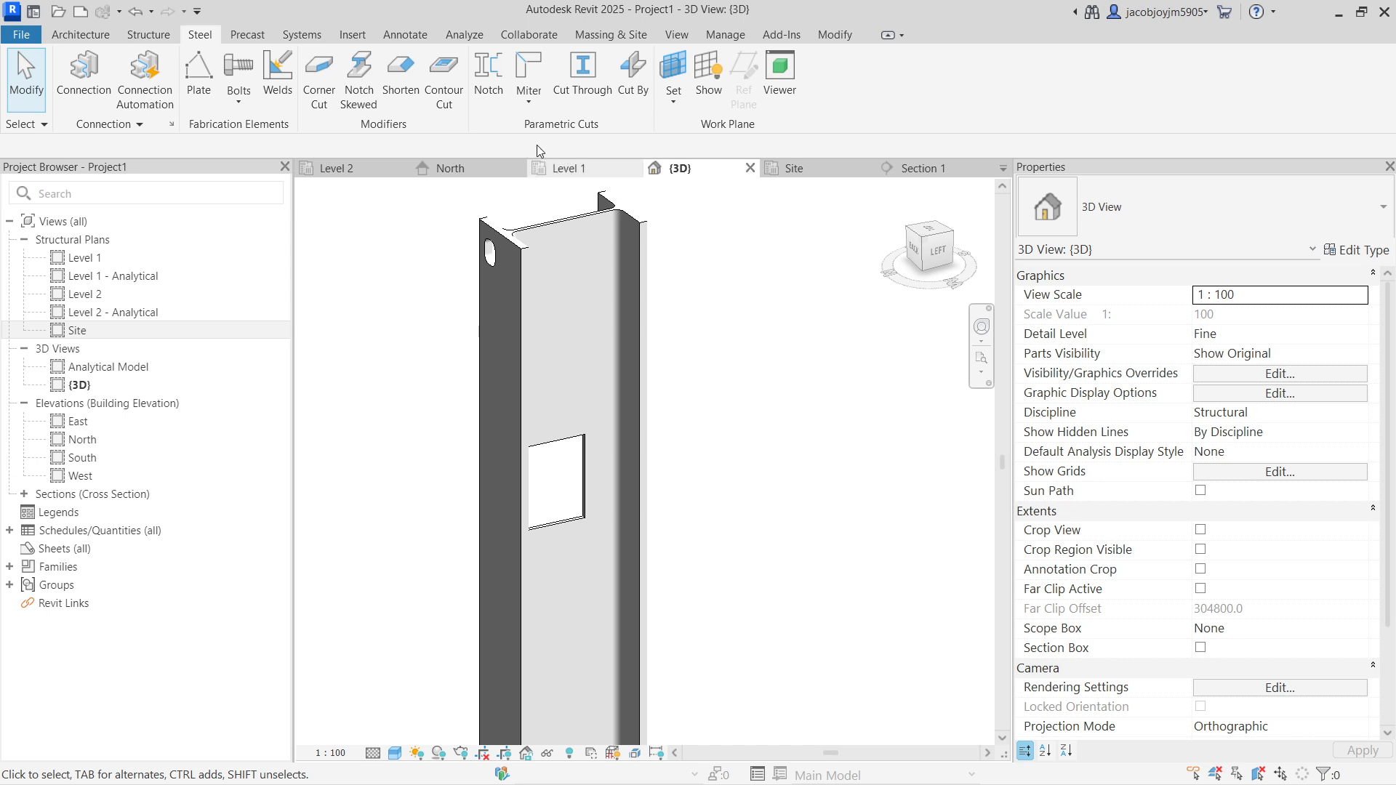
{"action": "left_click", "coordinate": [171, 36]}
{"action": "left_click", "coordinate": [1071, 79]}
{"action": "left_click", "coordinate": [552, 240]}
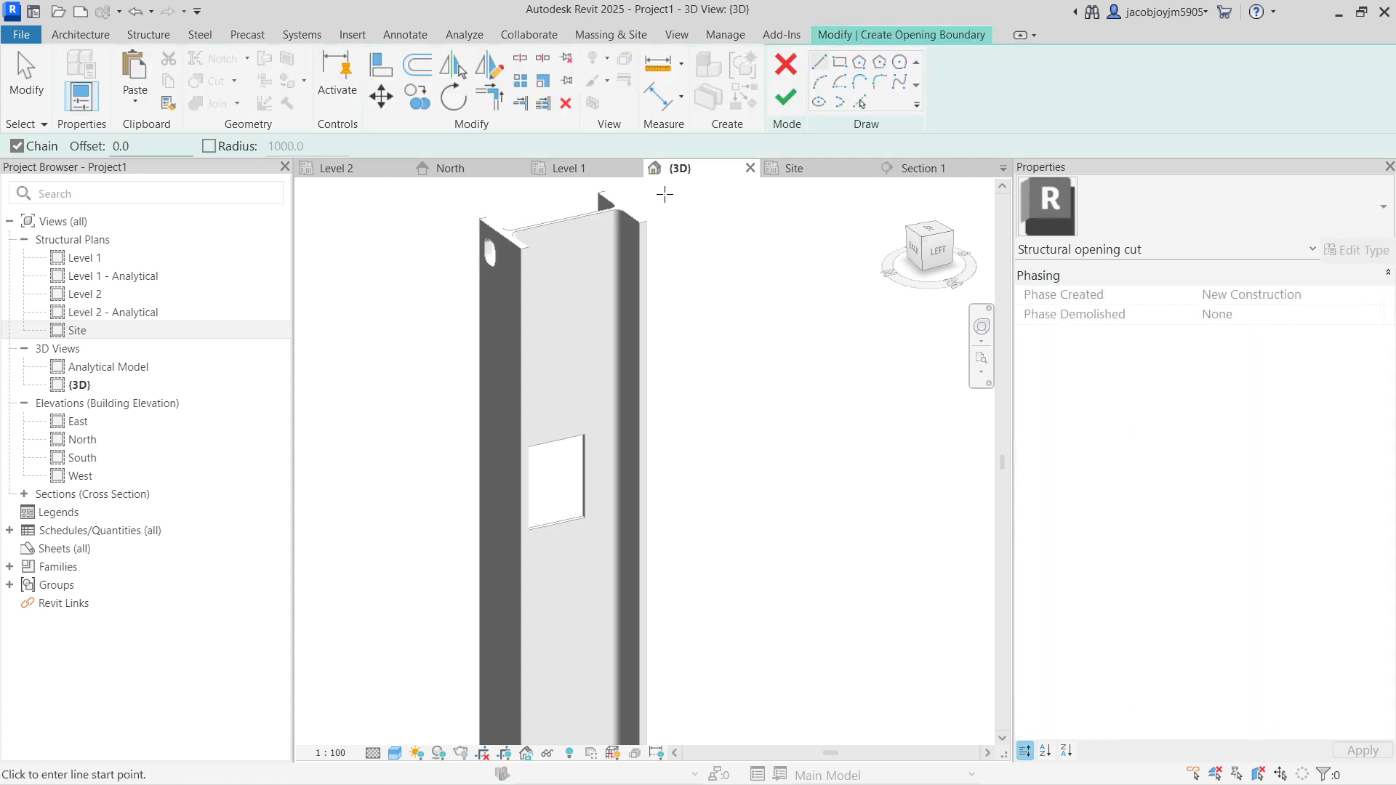
{"action": "left_click", "coordinate": [898, 63]}
{"action": "left_click", "coordinate": [557, 578]}
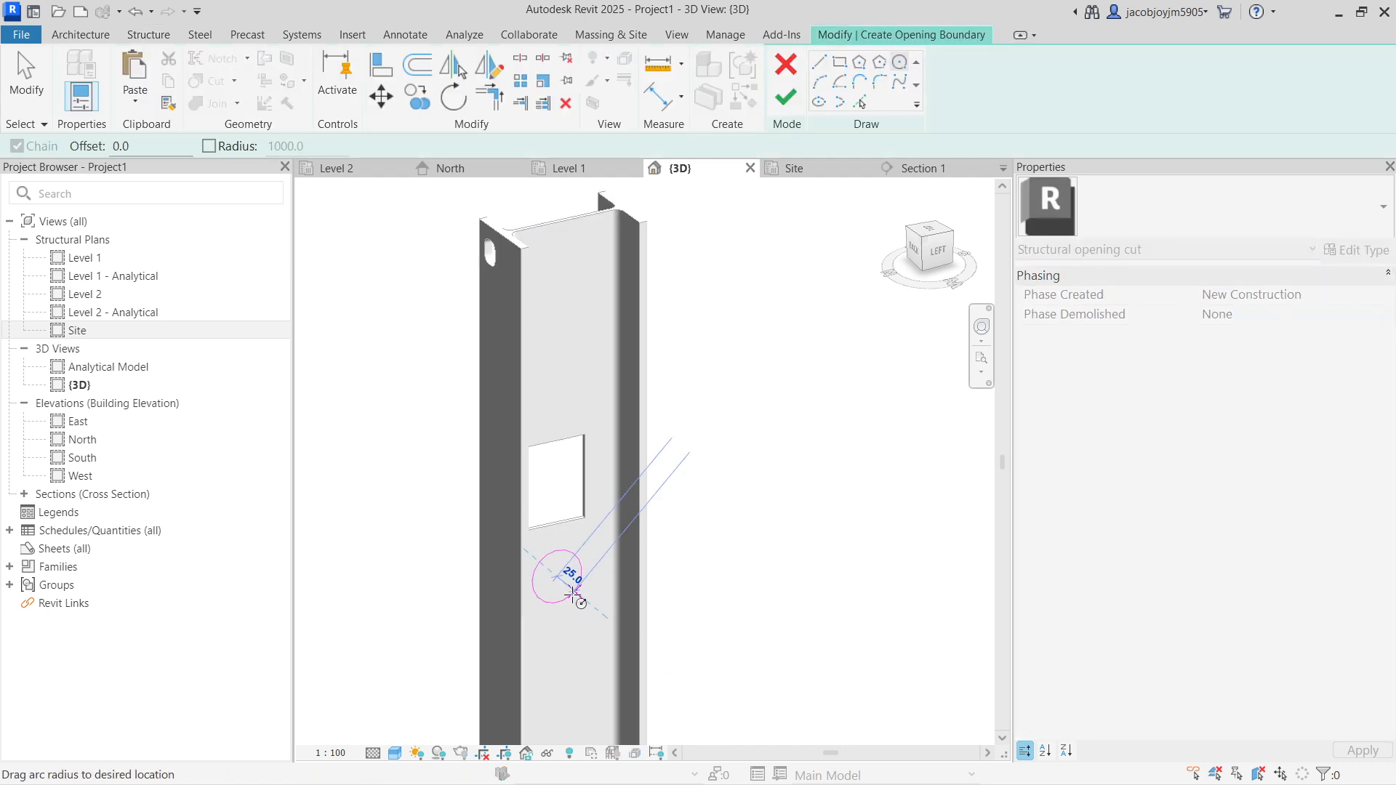
{"action": "left_click", "coordinate": [570, 586]}
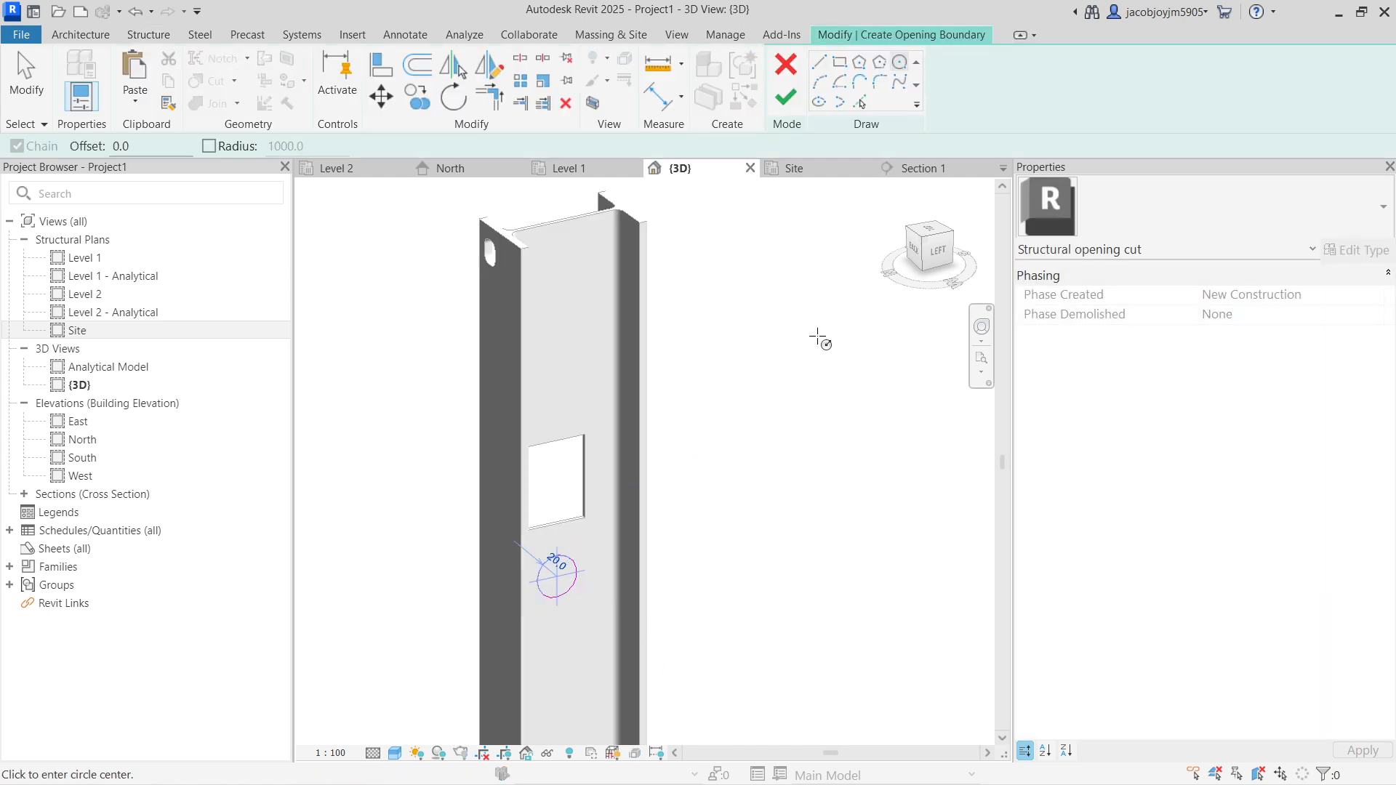
{"action": "left_click", "coordinate": [786, 97]}
{"action": "middle_click_drag", "start_coordinate": [714, 467], "coordinate": [792, 447], "text": "shift"}
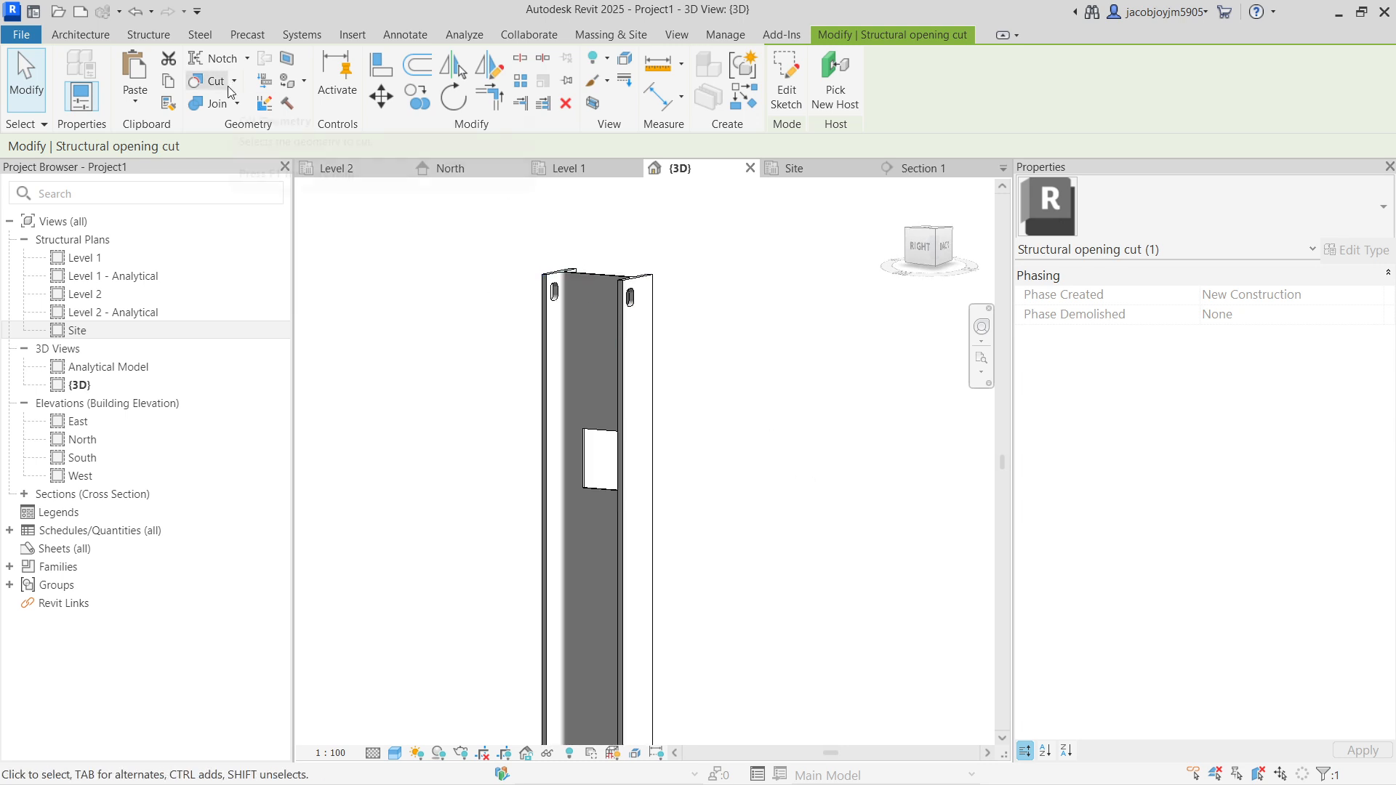
Create a circular By Face opening of about 60 mm radius in the web of the universal beam near its end
{"action": "scroll", "coordinate": [573, 299], "scroll_direction": "down", "scroll_amount": 3}
{"action": "scroll", "coordinate": [585, 300], "scroll_direction": "down", "scroll_amount": 3}
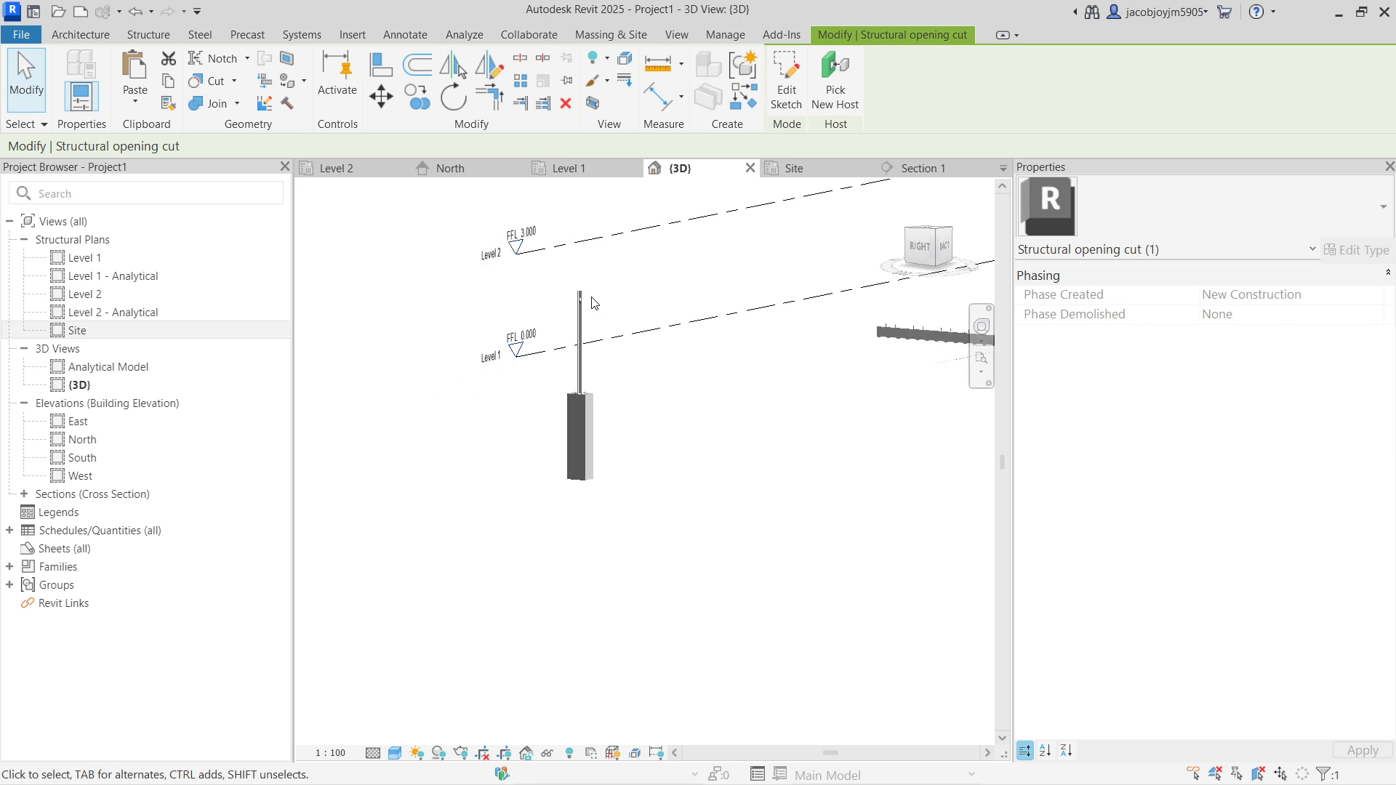
{"action": "scroll", "coordinate": [886, 350], "scroll_direction": "up", "scroll_amount": 4}
{"action": "scroll", "coordinate": [886, 350], "scroll_direction": "up", "scroll_amount": 5}
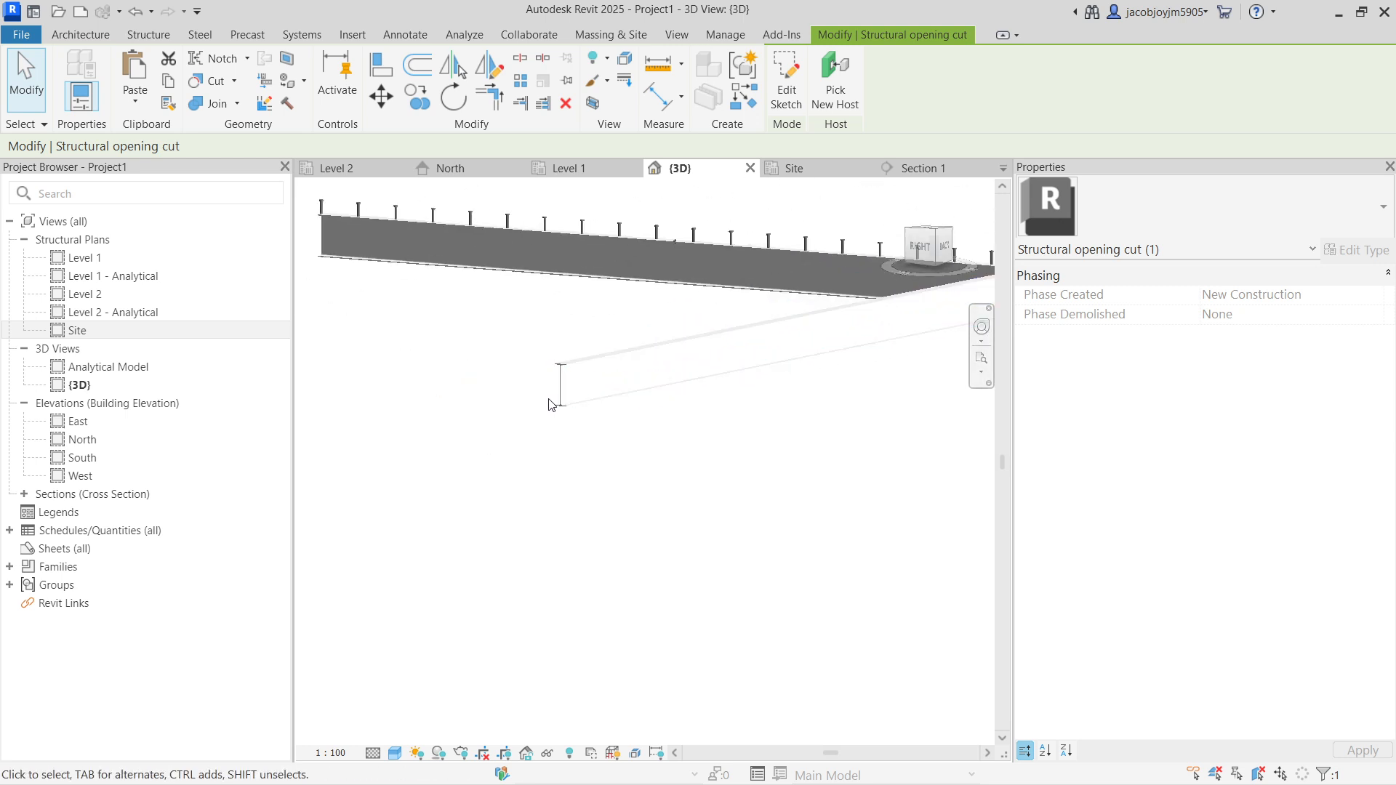
{"action": "left_click", "coordinate": [159, 34]}
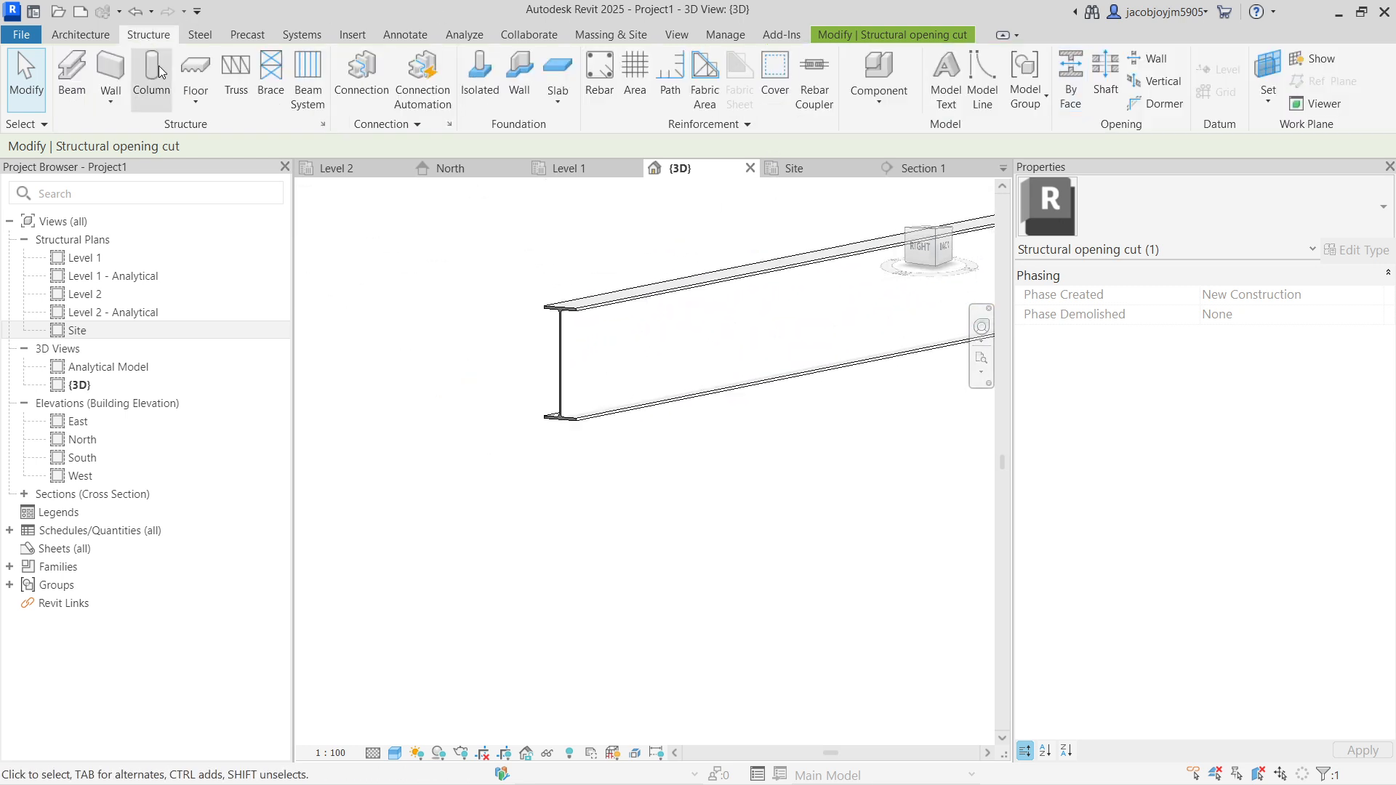
{"action": "left_click", "coordinate": [1072, 80]}
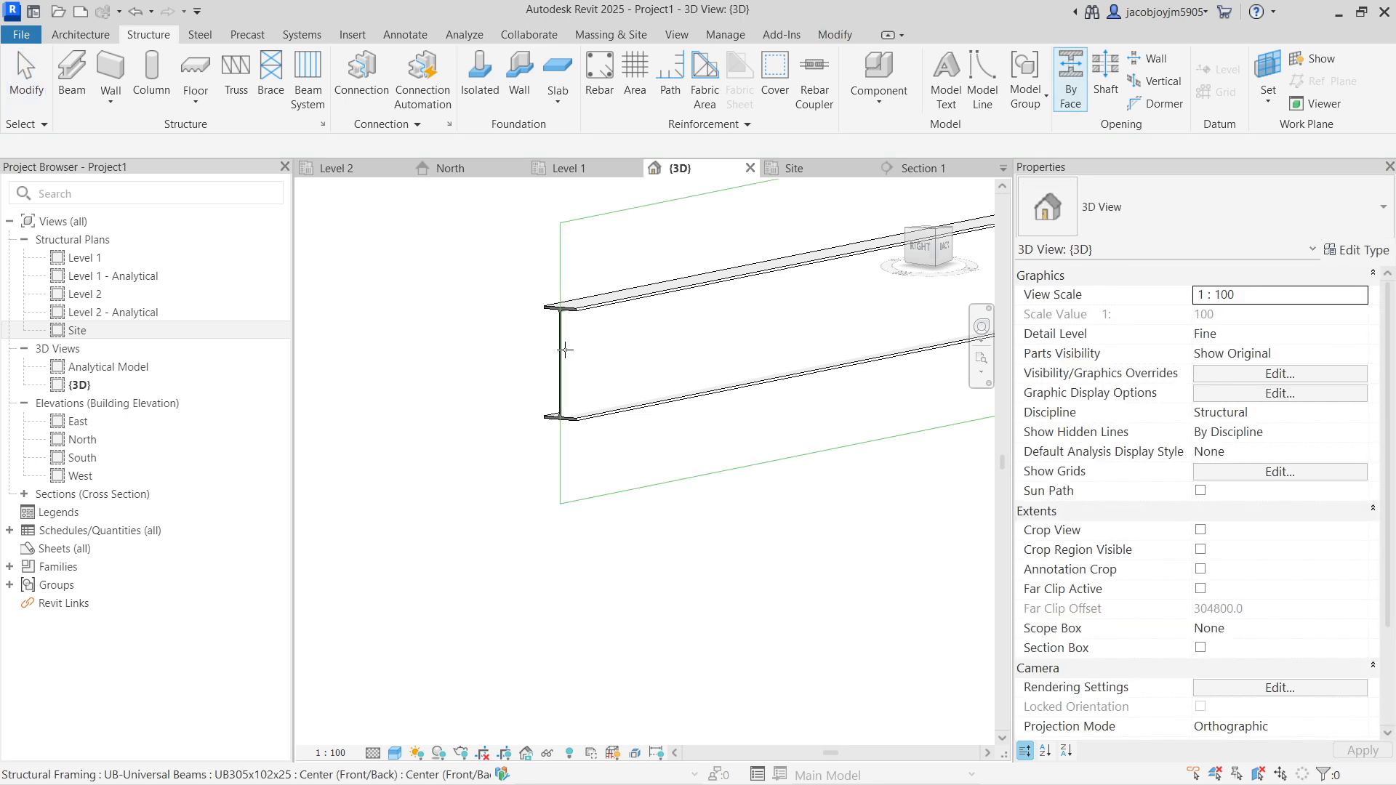
{"action": "left_click", "coordinate": [571, 353]}
{"action": "left_click", "coordinate": [901, 62]}
{"action": "left_click", "coordinate": [630, 337]}
{"action": "left_click", "coordinate": [645, 340]}
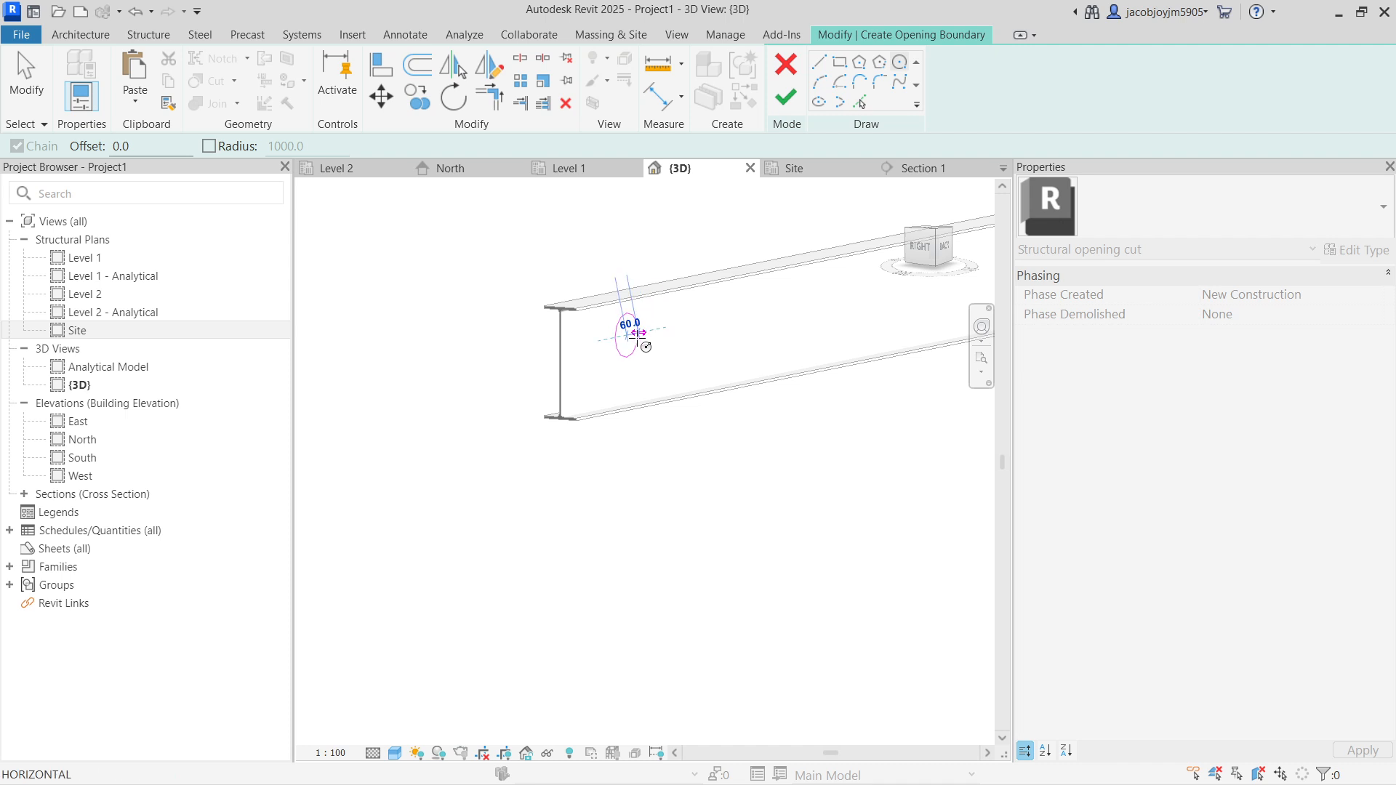
{"action": "left_click", "coordinate": [786, 96]}
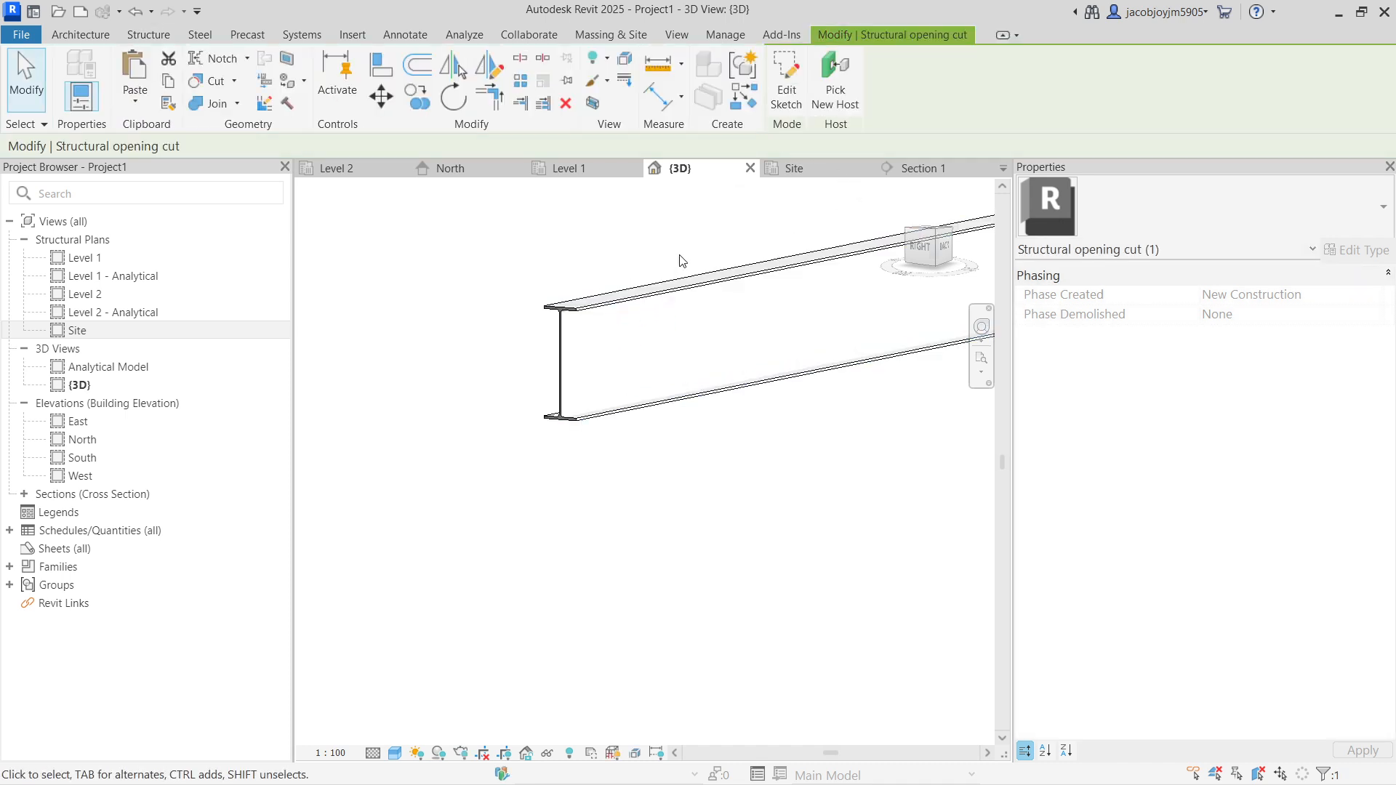
Create a square By Face opening of about 20 × 20 mm in the beam's top flange near its end
{"action": "left_click", "coordinate": [132, 41]}
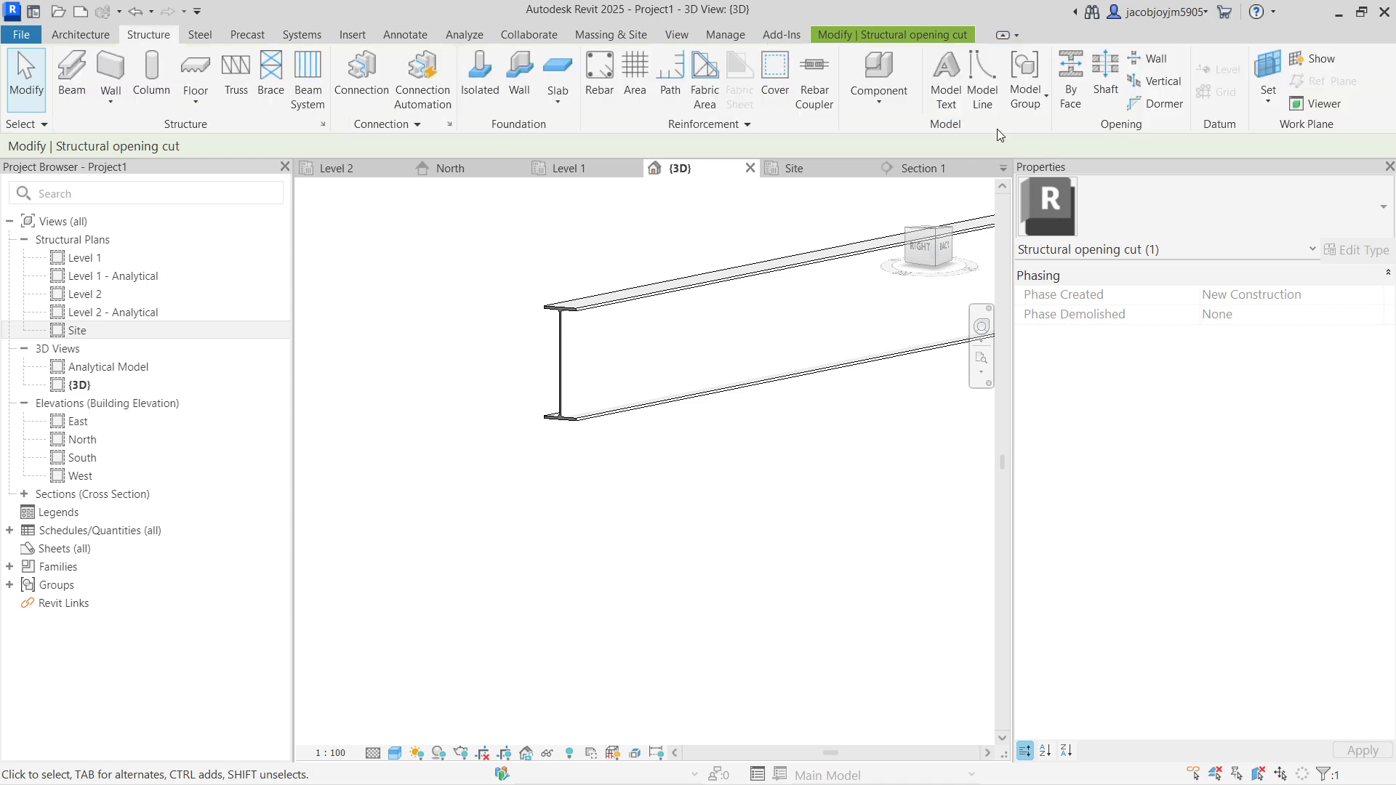
{"action": "left_click", "coordinate": [1071, 82]}
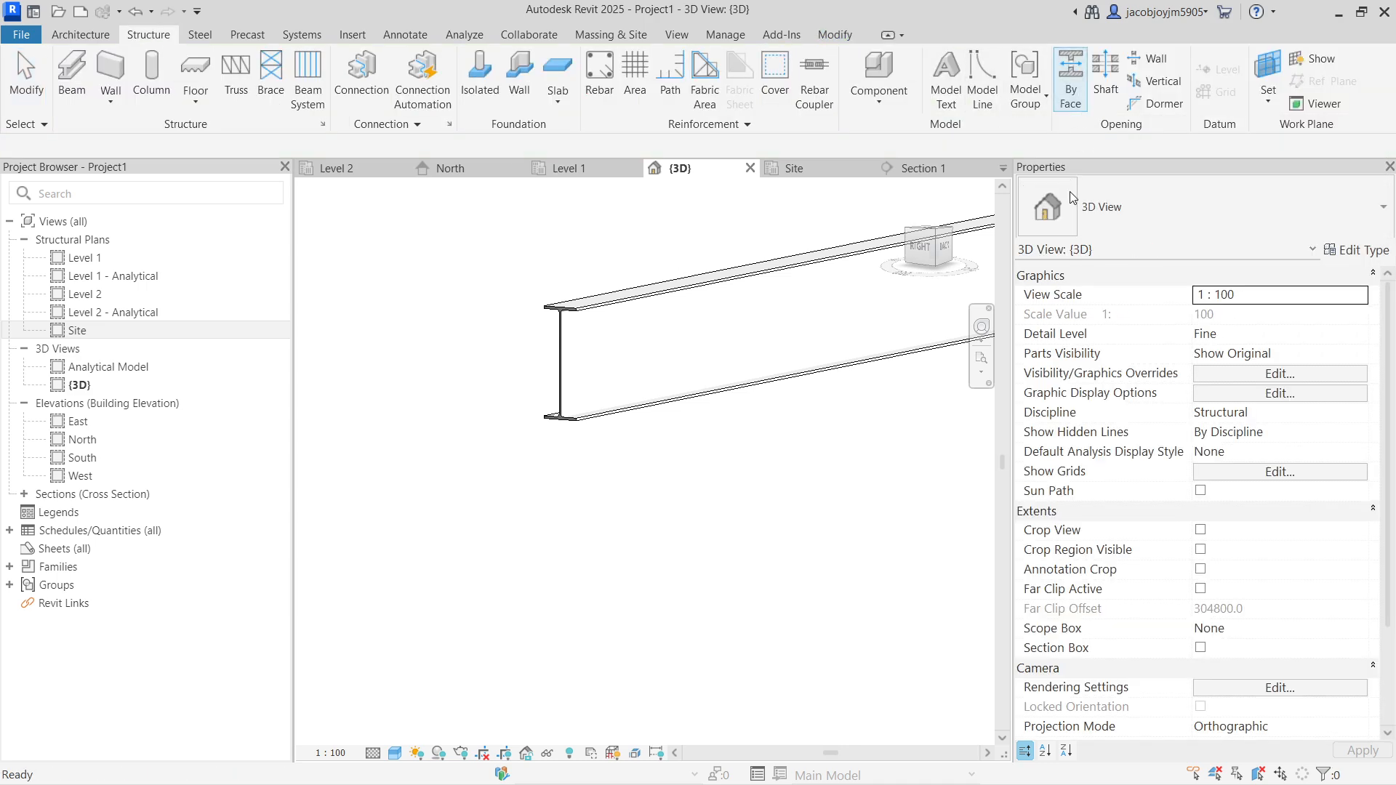
{"action": "scroll", "coordinate": [1160, 614], "scroll_direction": "down", "scroll_amount": 4}
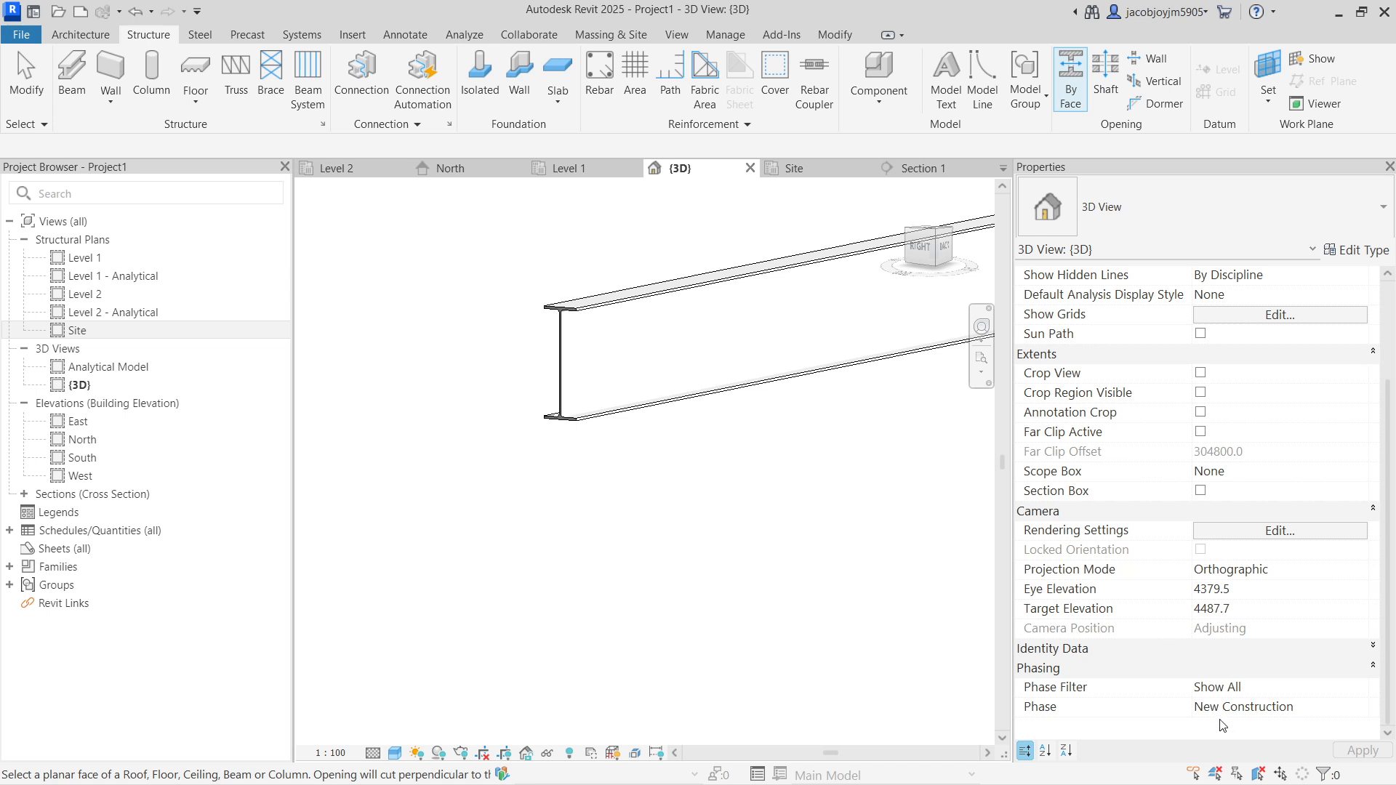
{"action": "key", "text": "Tab"}
{"action": "left_click", "coordinate": [600, 304]}
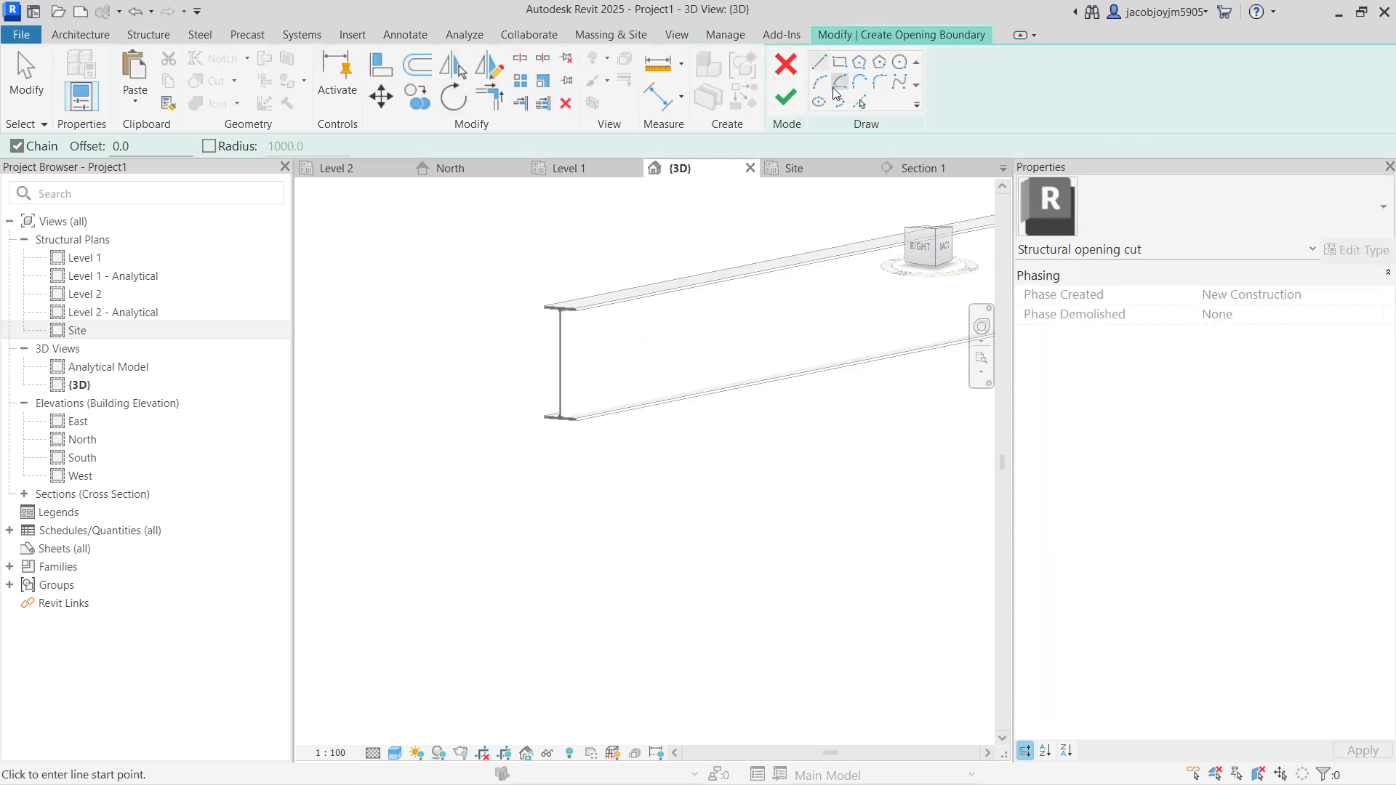
{"action": "left_click", "coordinate": [841, 70]}
{"action": "middle_click_drag", "start_coordinate": [726, 328], "coordinate": [714, 607], "text": "shift"}
{"action": "scroll", "coordinate": [711, 593], "scroll_direction": "down", "scroll_amount": 2}
{"action": "scroll", "coordinate": [686, 249], "scroll_direction": "up", "scroll_amount": 3}
{"action": "scroll", "coordinate": [680, 312], "scroll_direction": "up", "scroll_amount": 2}
{"action": "left_click", "coordinate": [685, 327]}
{"action": "left_click", "coordinate": [766, 226]}
{"action": "left_click", "coordinate": [786, 97]}
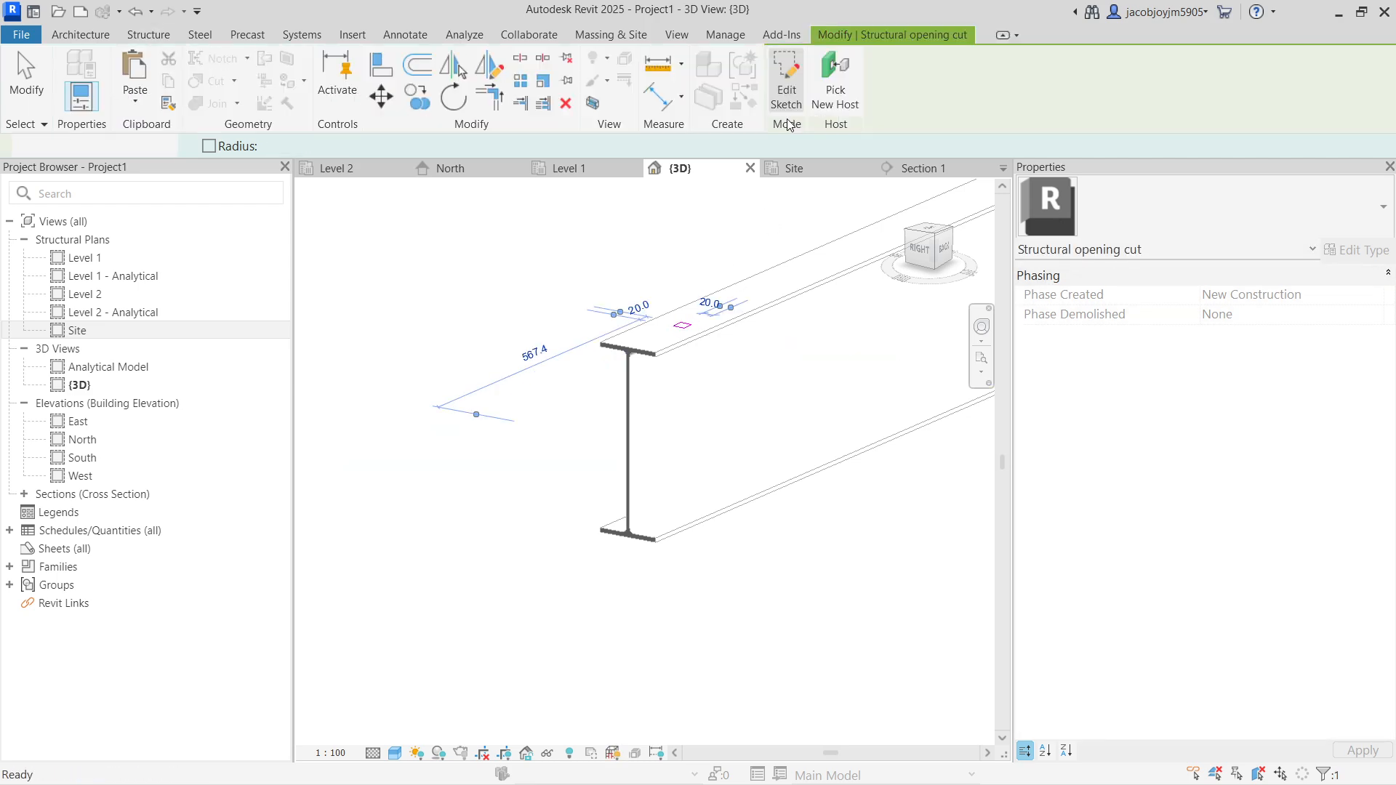
Select both opening cuts at the beam end and compare the By Face opening with the Contour Cut command
{"action": "scroll", "coordinate": [596, 426], "scroll_direction": "down", "scroll_amount": 2}
{"action": "scroll", "coordinate": [690, 428], "scroll_direction": "down", "scroll_amount": 3}
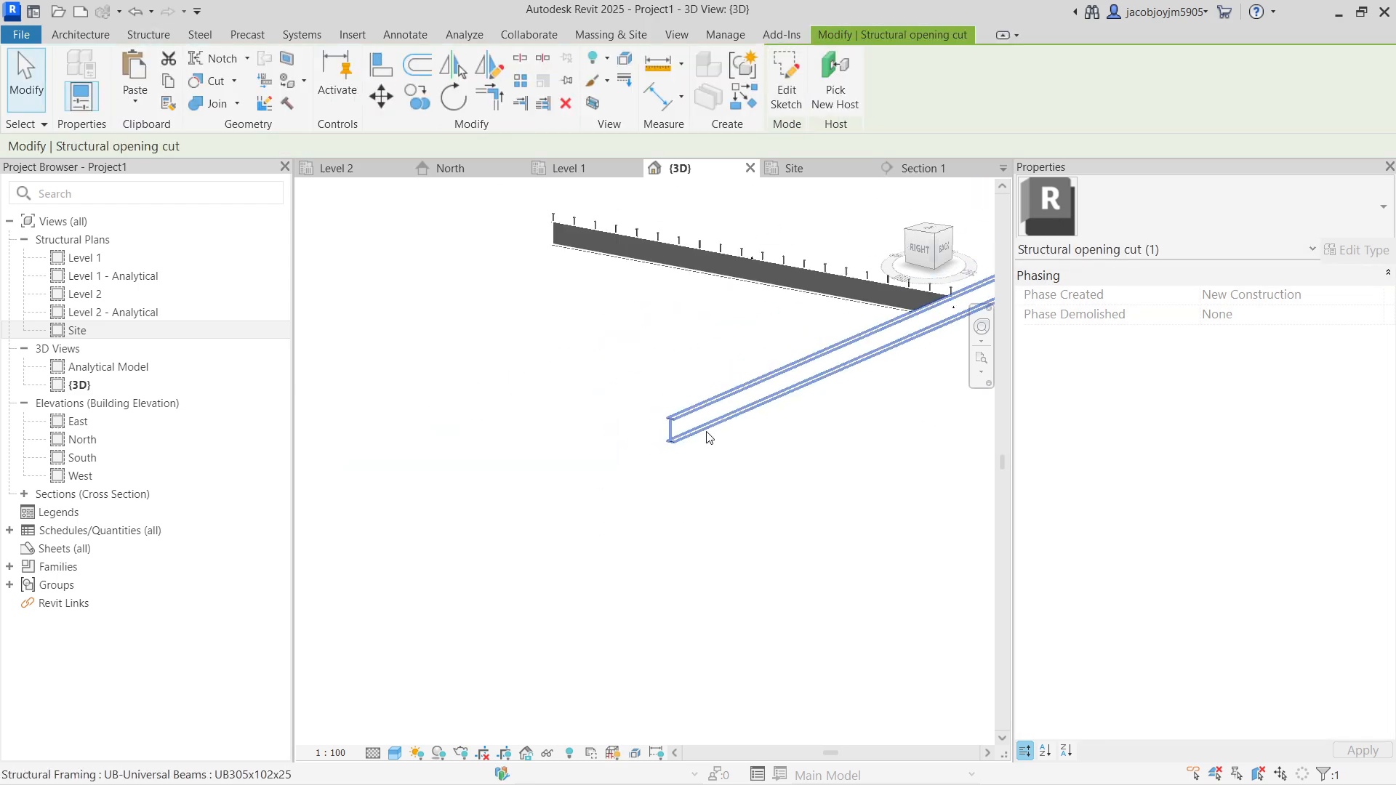
{"action": "left_click_drag", "start_coordinate": [592, 366], "coordinate": [738, 532]}
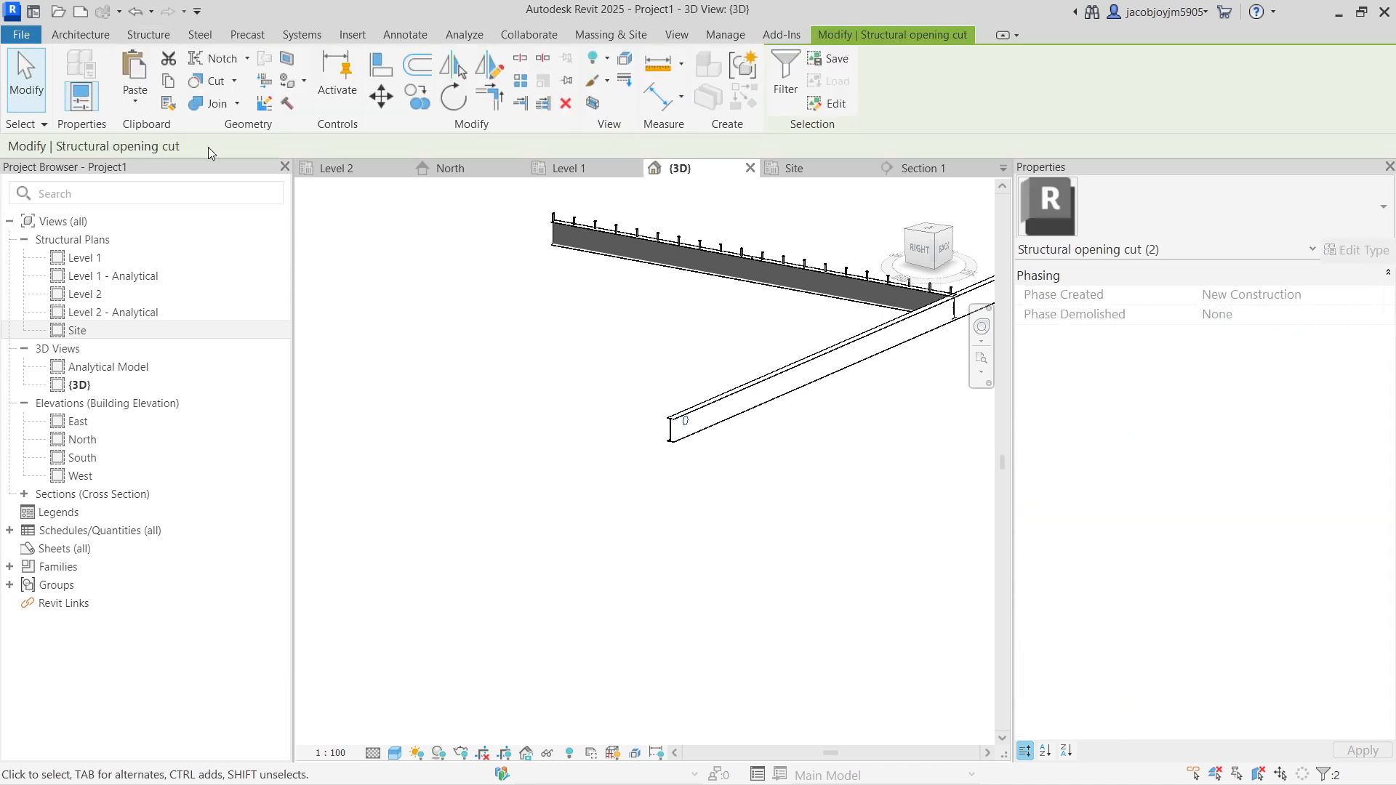
{"action": "left_click", "coordinate": [204, 36]}
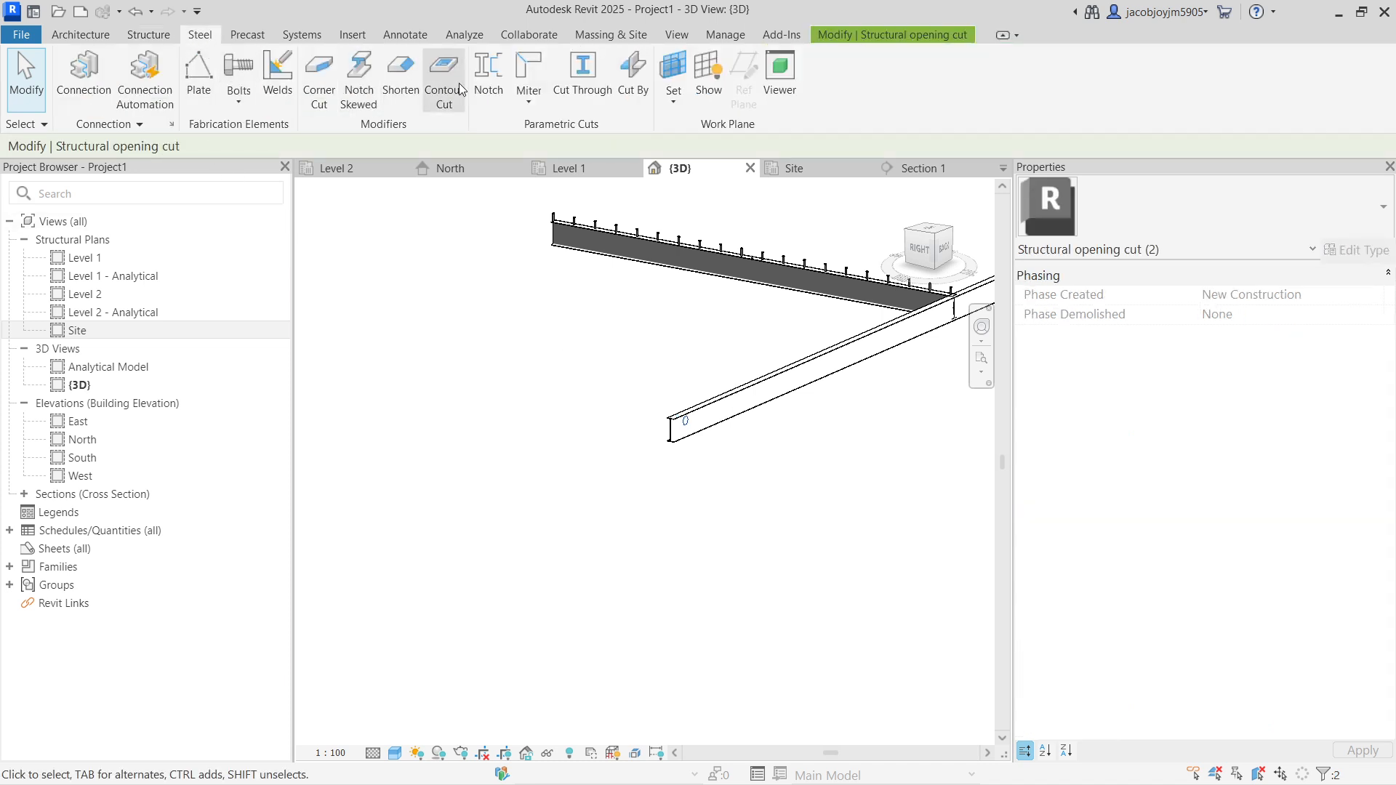
{"action": "middle_click_drag", "start_coordinate": [590, 317], "coordinate": [587, 400]}
{"action": "scroll", "coordinate": [714, 381], "scroll_direction": "down", "scroll_amount": 5}
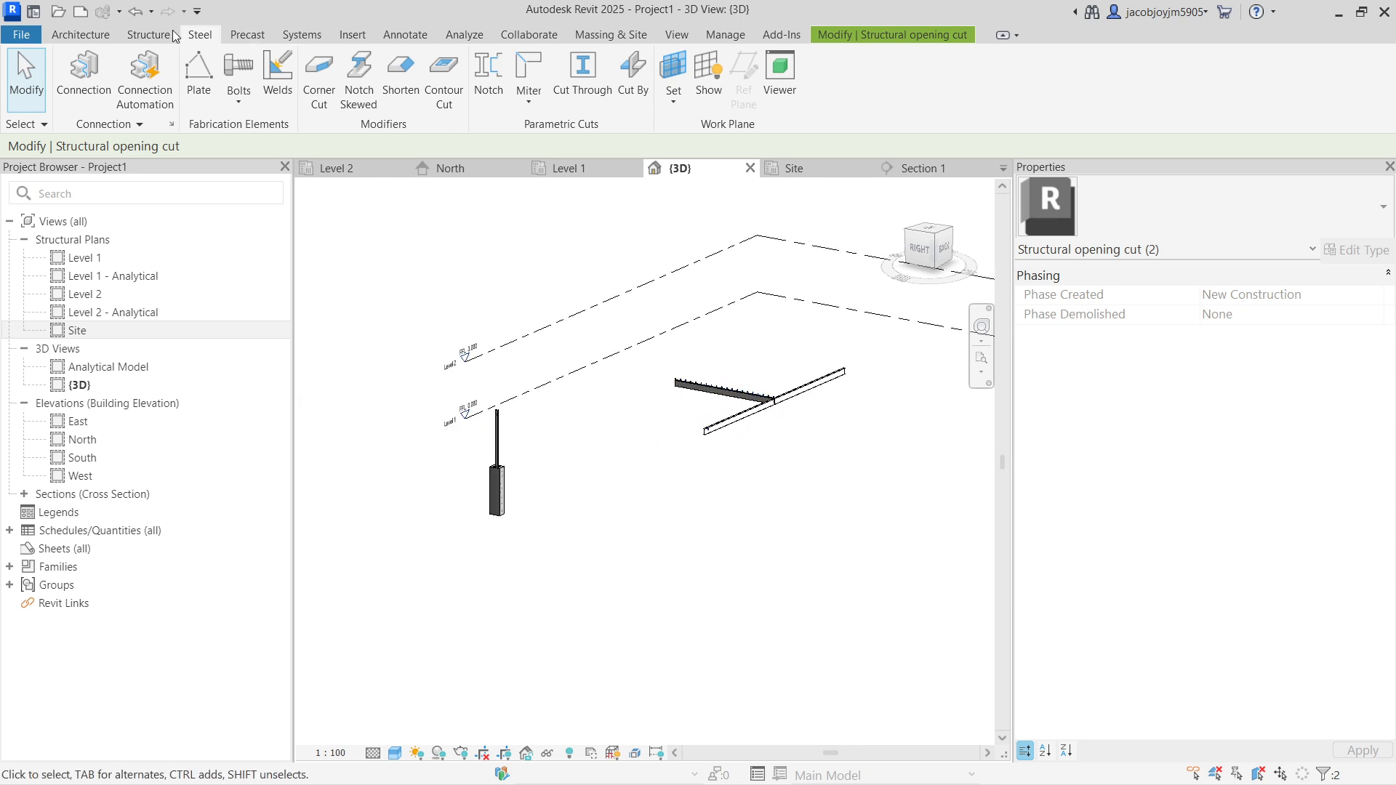
{"action": "left_click", "coordinate": [150, 36]}
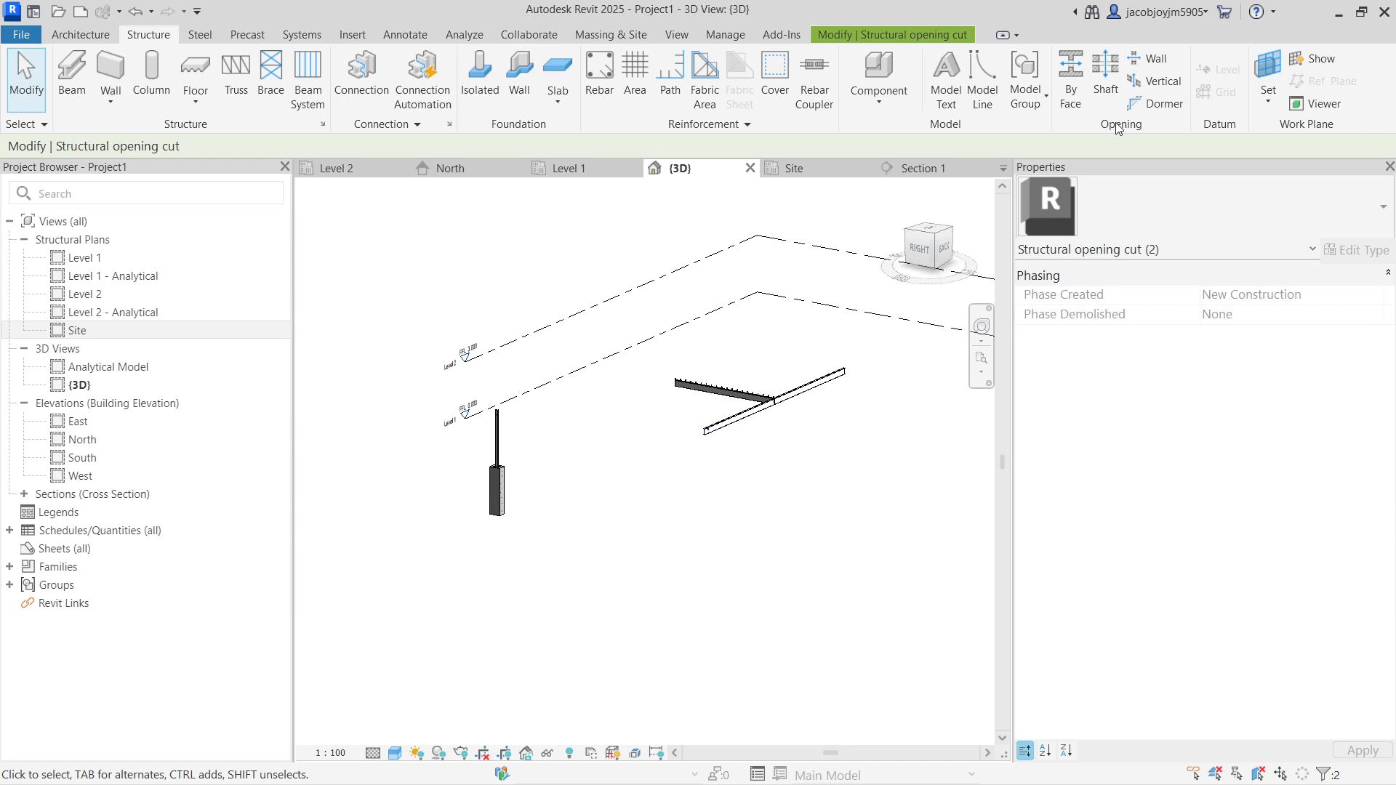
{"action": "scroll", "coordinate": [778, 394], "scroll_direction": "up", "scroll_amount": 6}
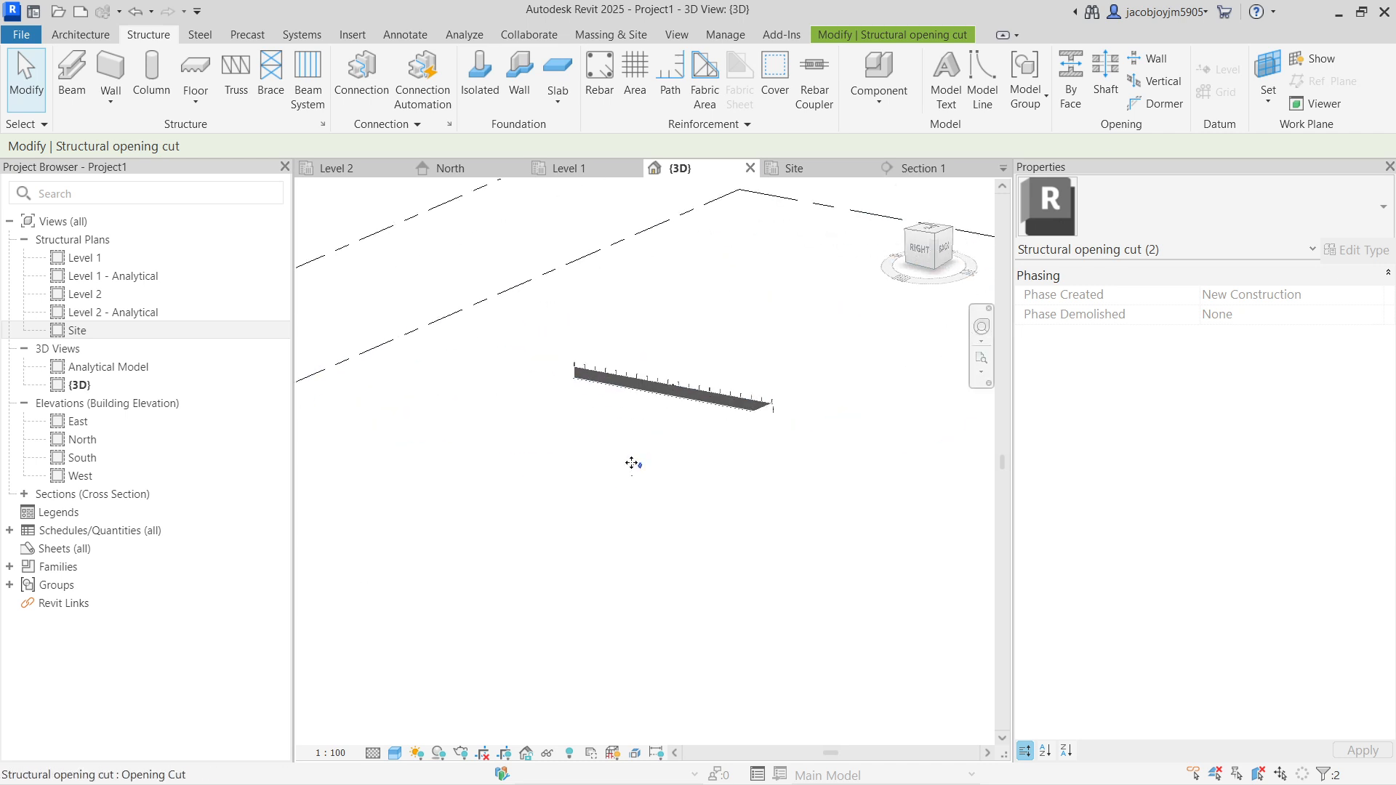
{"action": "scroll", "coordinate": [764, 390], "scroll_direction": "down", "scroll_amount": 4}
{"action": "left_click", "coordinate": [211, 36]}
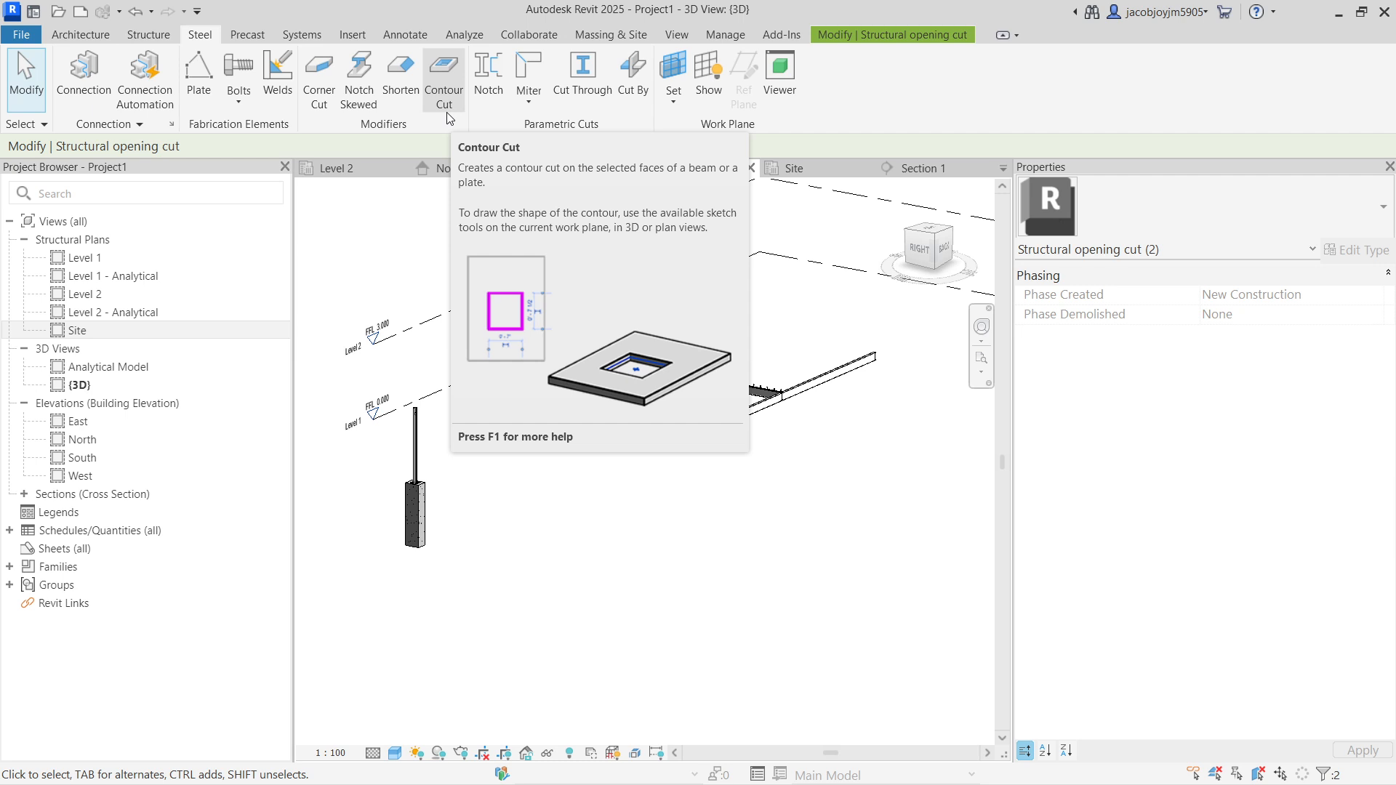
Examine the bolted plate connection between the two beams, checking where the incoming beam's flanges overlap the main beam
{"action": "middle_click_drag", "start_coordinate": [655, 422], "coordinate": [752, 459], "text": "shift"}
{"action": "scroll", "coordinate": [595, 369], "scroll_direction": "up", "scroll_amount": 5}
{"action": "scroll", "coordinate": [686, 421], "scroll_direction": "up", "scroll_amount": 3}
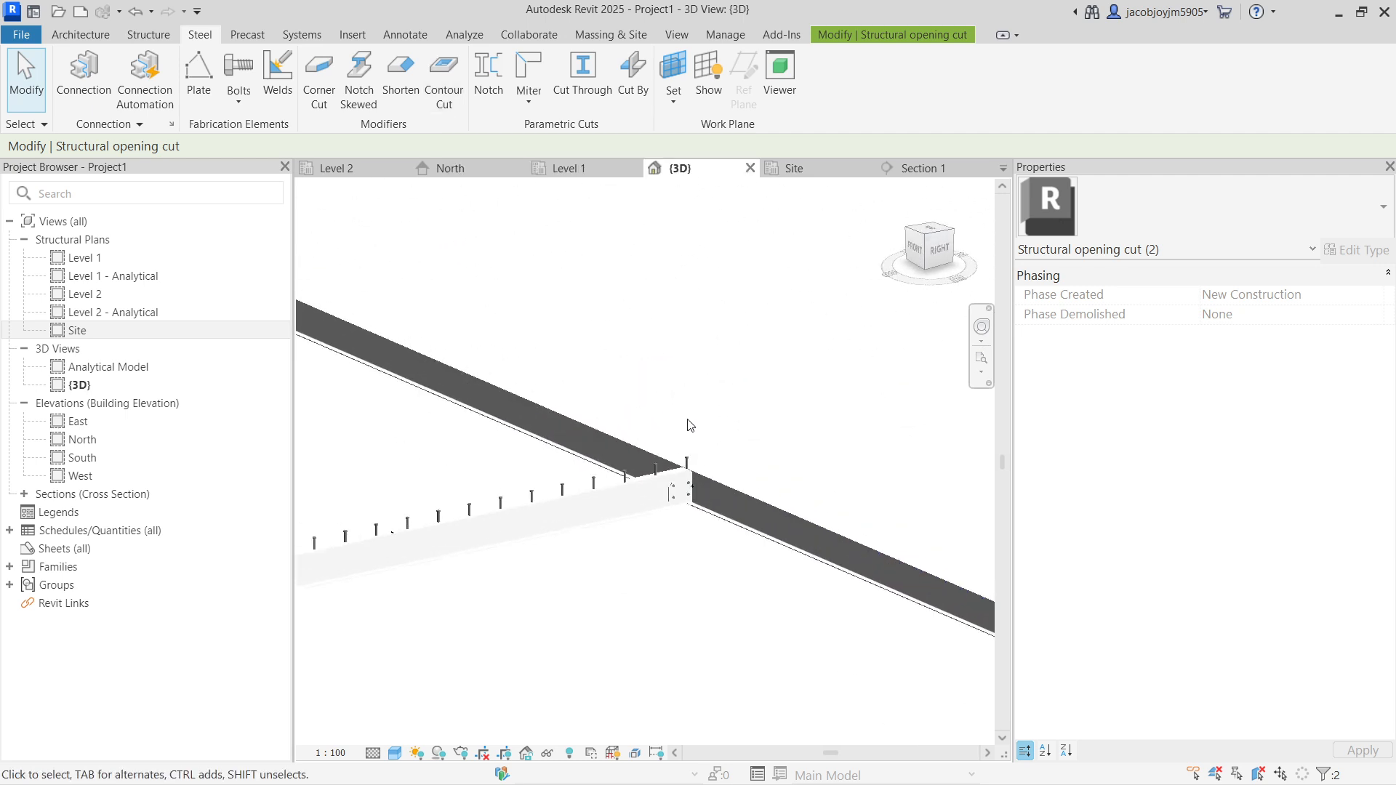
{"action": "left_click_drag", "start_coordinate": [623, 380], "coordinate": [711, 610]}
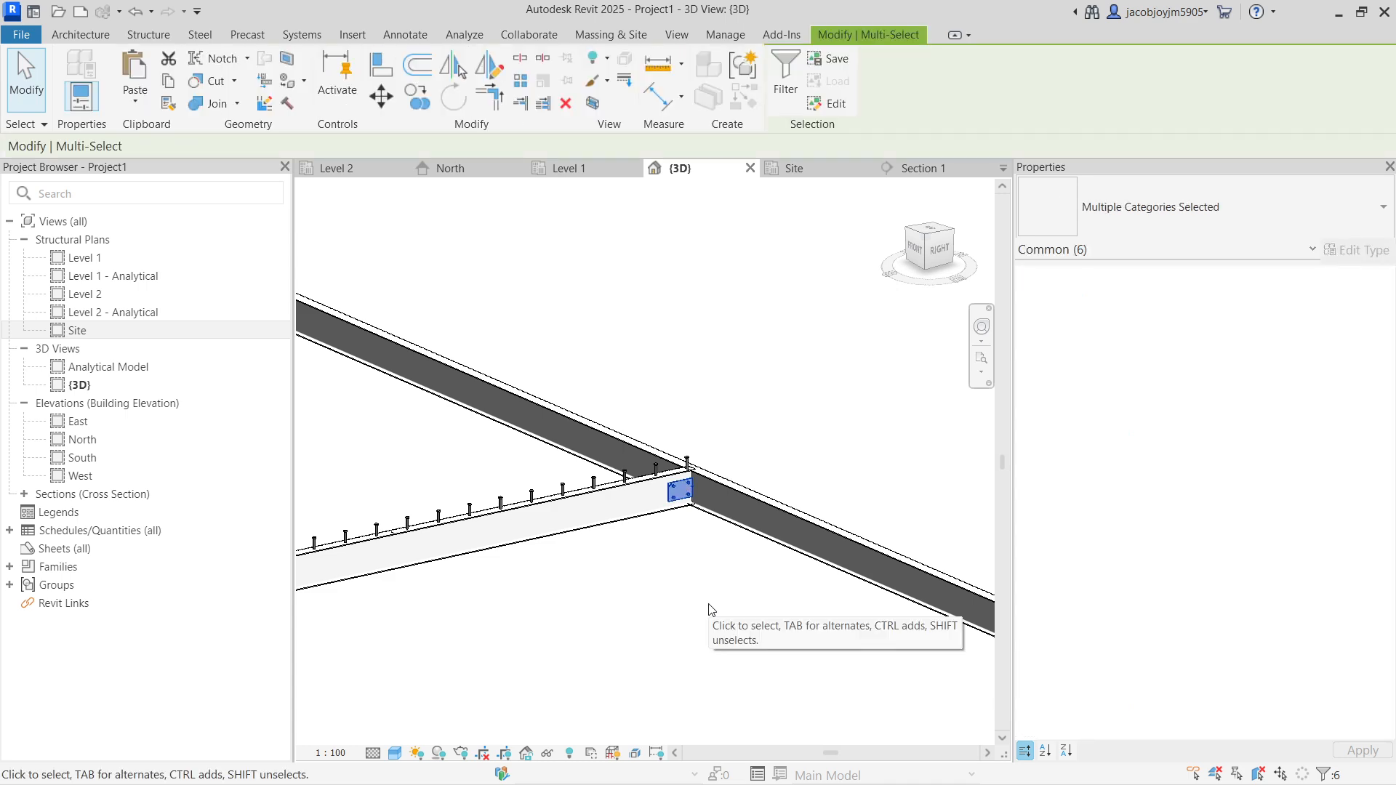
{"action": "scroll", "coordinate": [688, 387], "scroll_direction": "up", "scroll_amount": 8}
{"action": "key", "text": "Escape"}
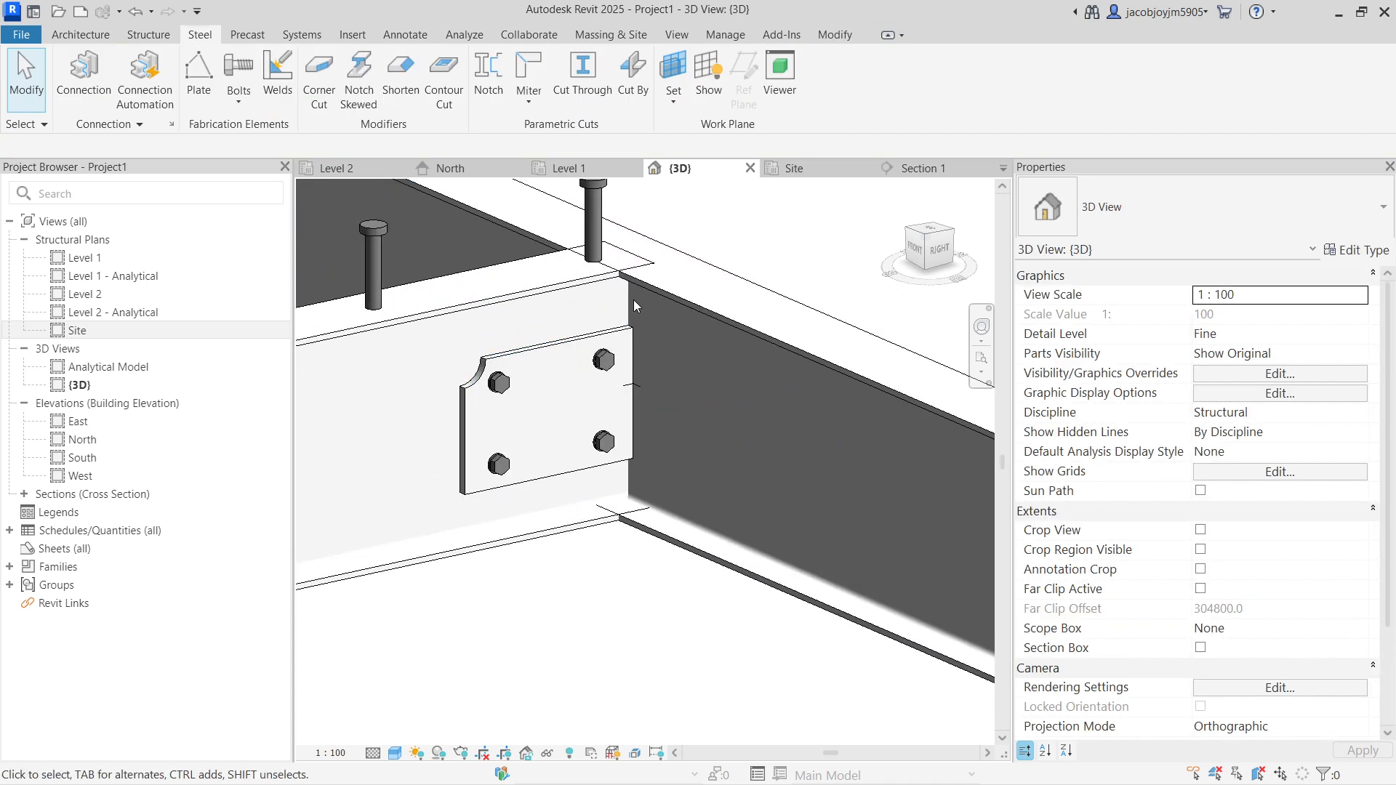
{"action": "left_click", "coordinate": [627, 295]}
{"action": "middle_click_drag", "start_coordinate": [571, 280], "coordinate": [634, 323]}
{"action": "scroll", "coordinate": [634, 323], "scroll_direction": "up", "scroll_amount": 5}
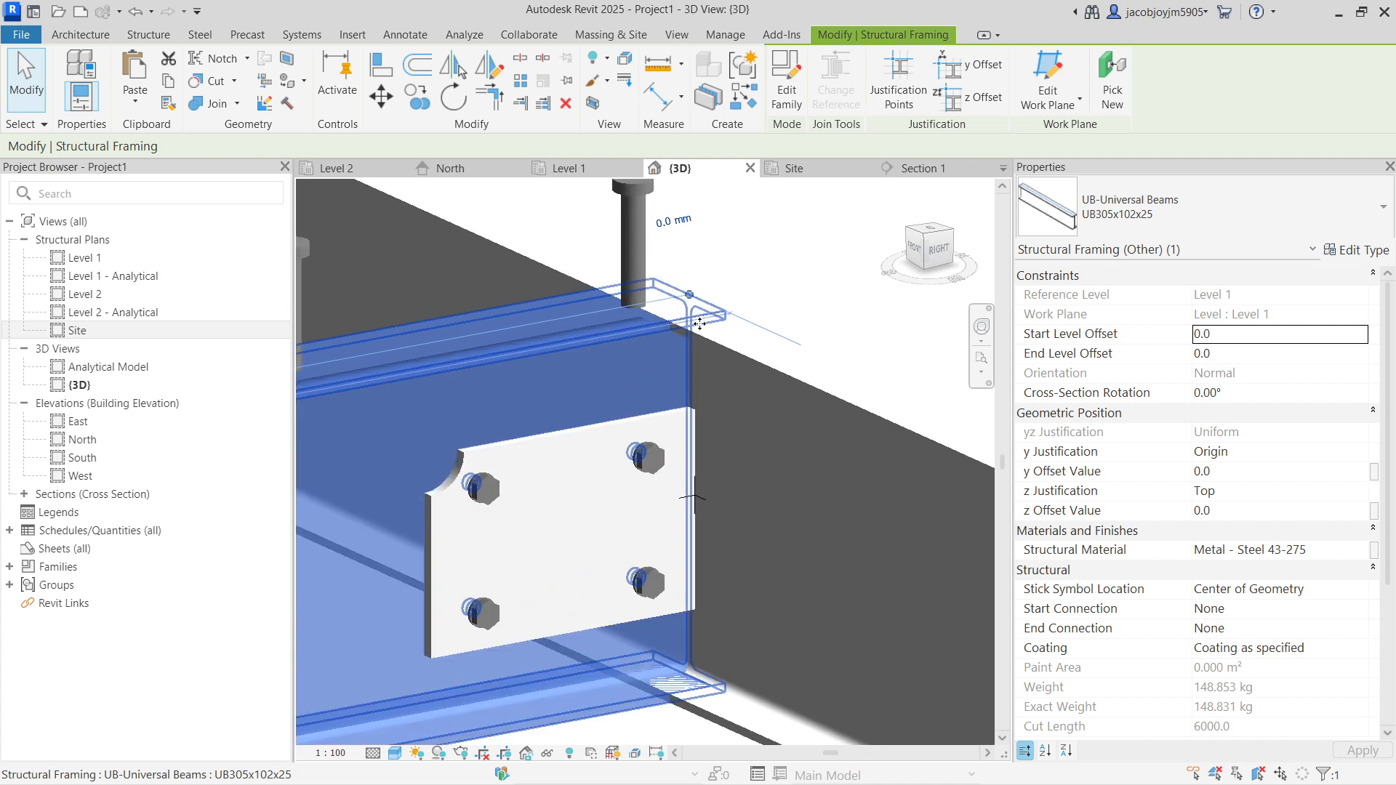
{"action": "scroll", "coordinate": [733, 306], "scroll_direction": "down", "scroll_amount": 2}
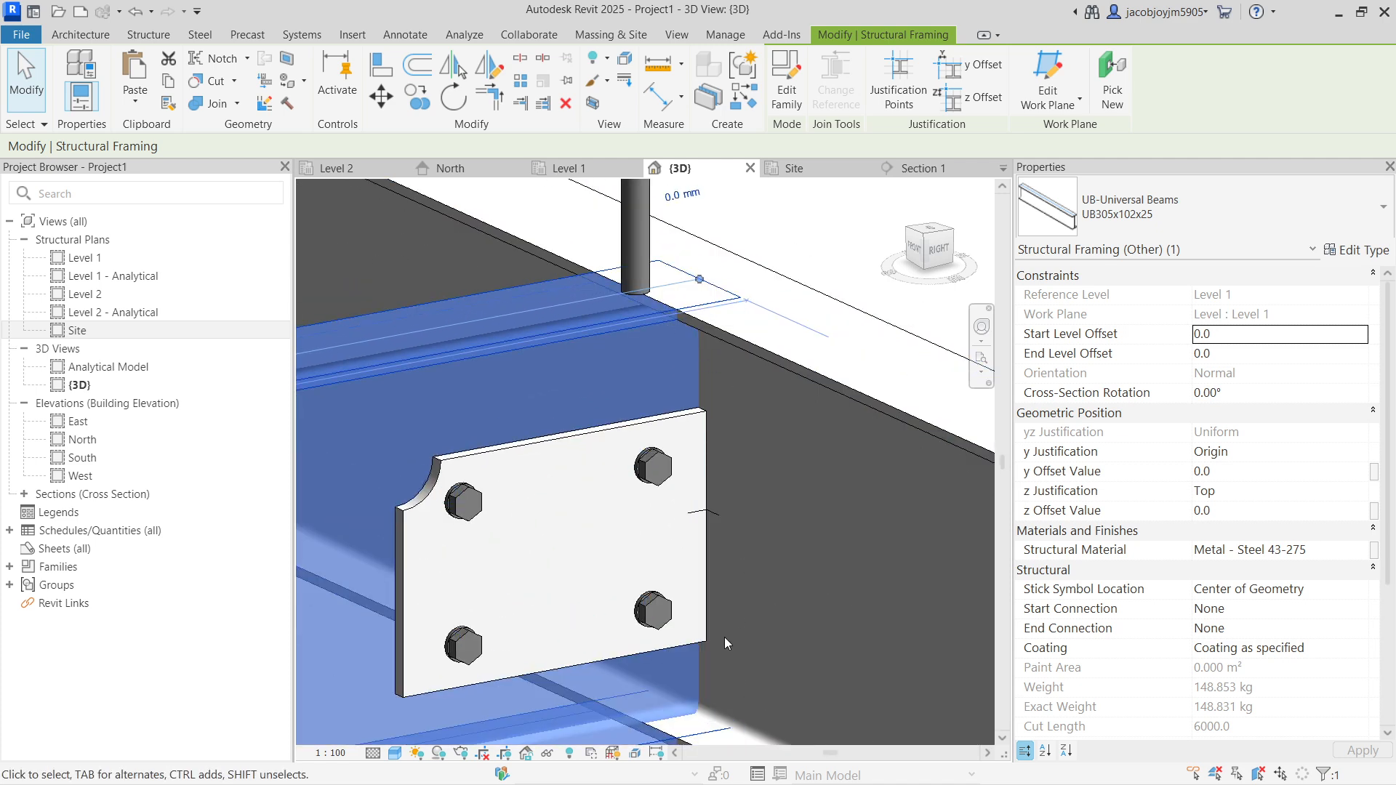
{"action": "scroll", "coordinate": [695, 328], "scroll_direction": "down", "scroll_amount": 2}
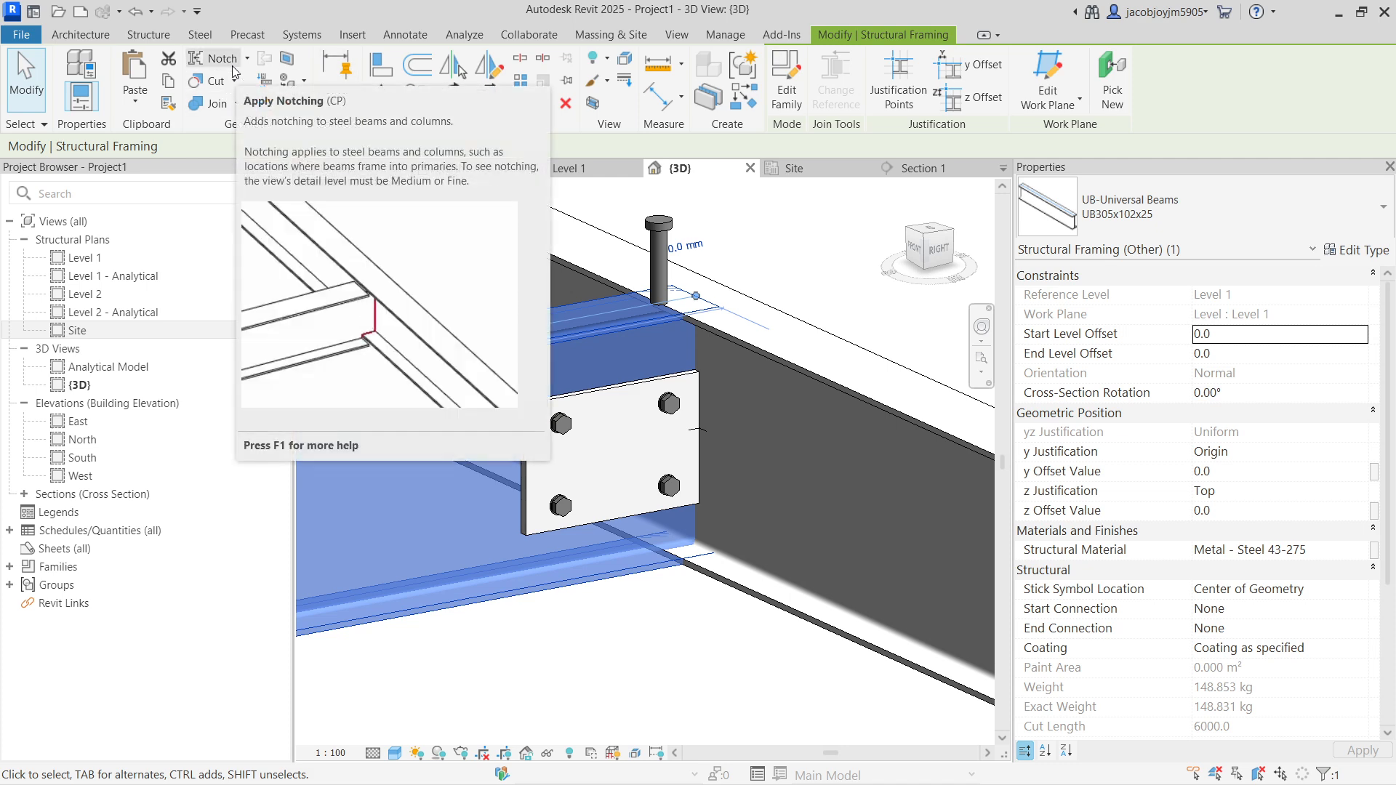
Try to notch the incoming beam's end against the main beam using the geometry notching and cutting commands
{"action": "left_click", "coordinate": [216, 58]}
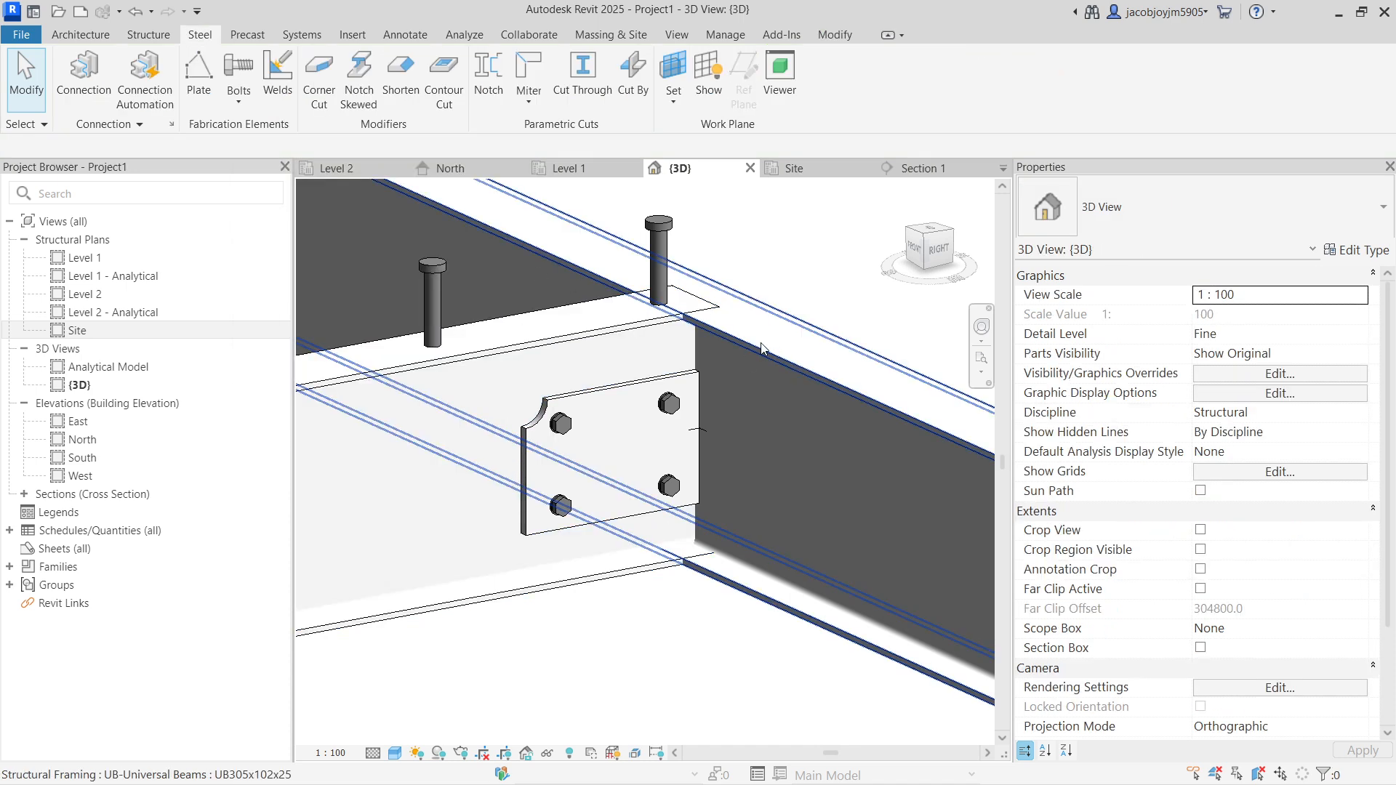
{"action": "left_click", "coordinate": [713, 347]}
{"action": "left_click", "coordinate": [639, 326]}
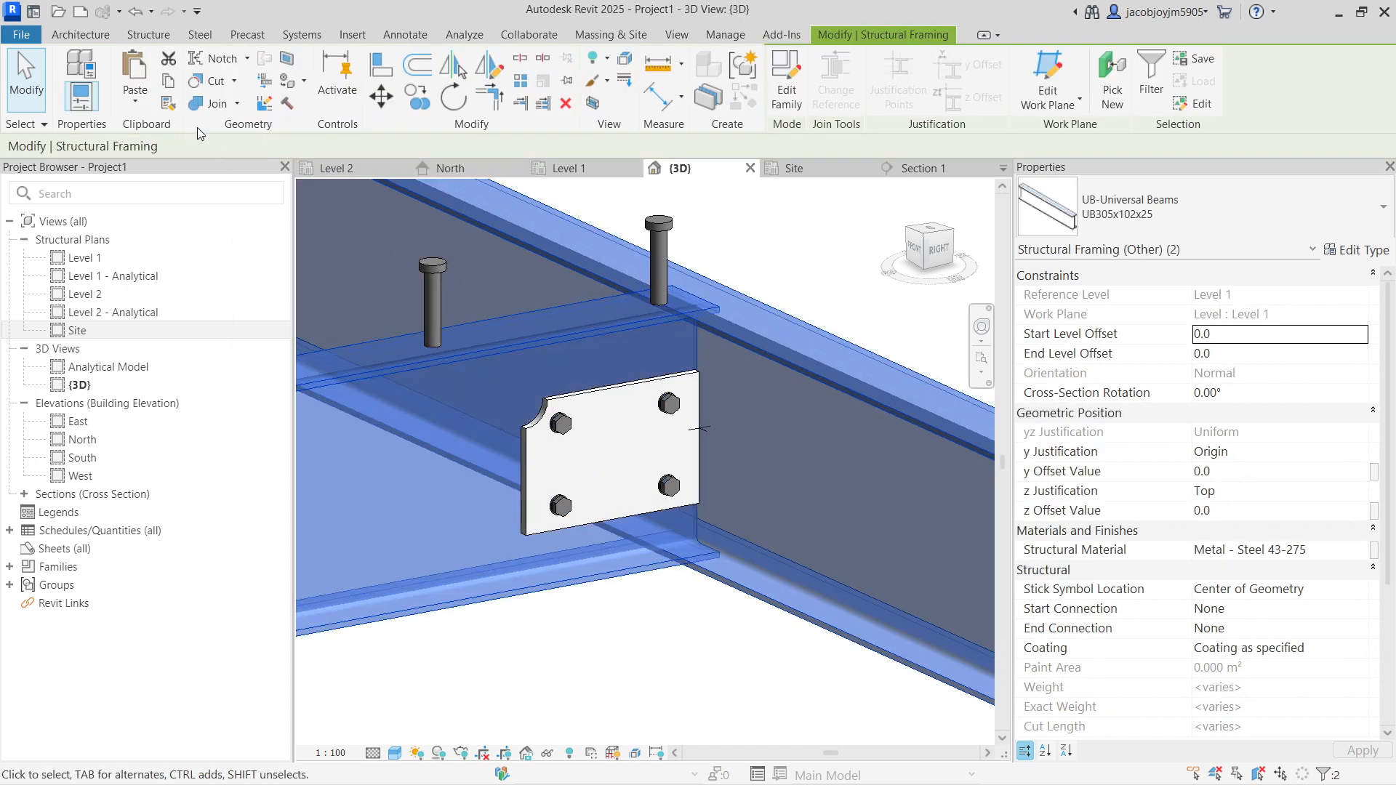
{"action": "left_click", "coordinate": [218, 61]}
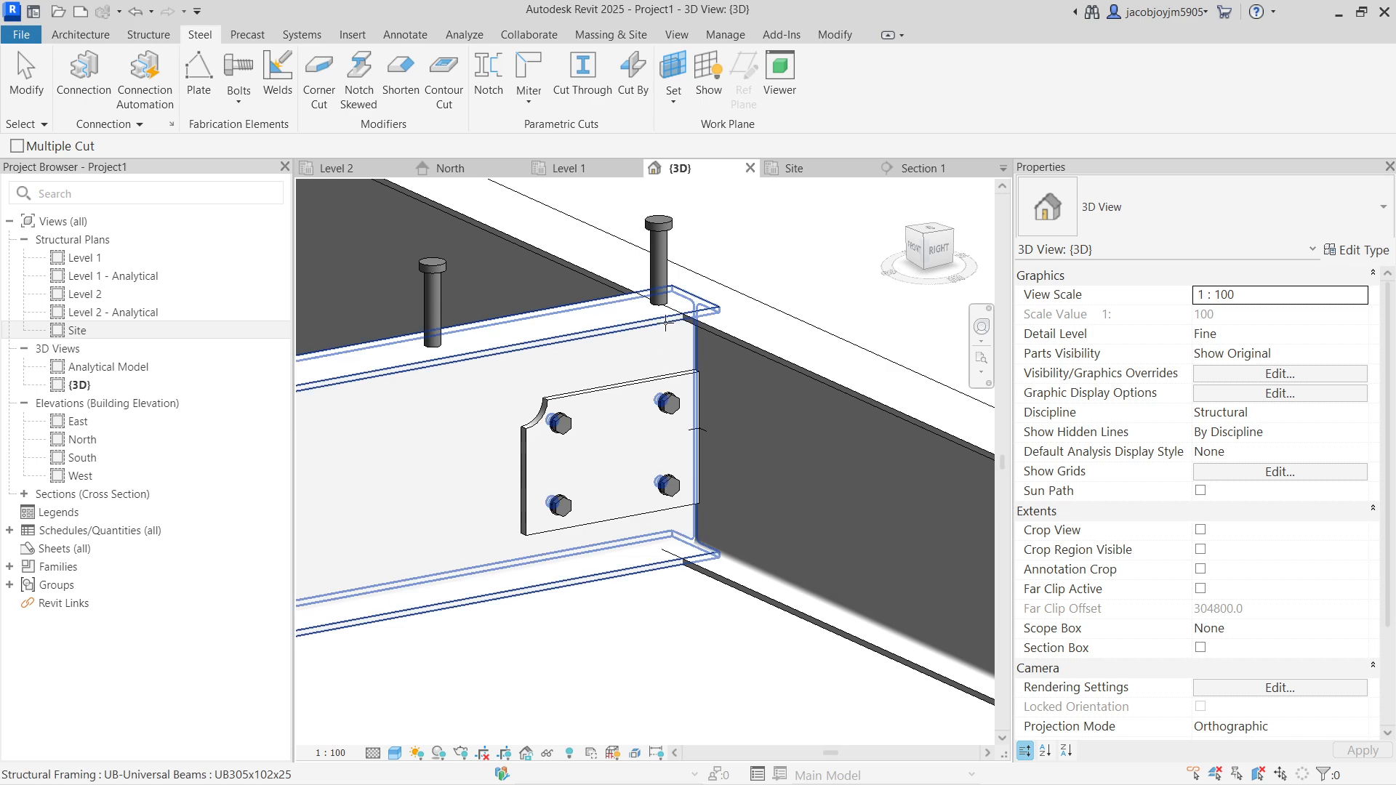
{"action": "left_click", "coordinate": [666, 322]}
{"action": "left_click", "coordinate": [725, 335]}
{"action": "left_click", "coordinate": [636, 325]}
{"action": "left_click", "coordinate": [725, 336]}
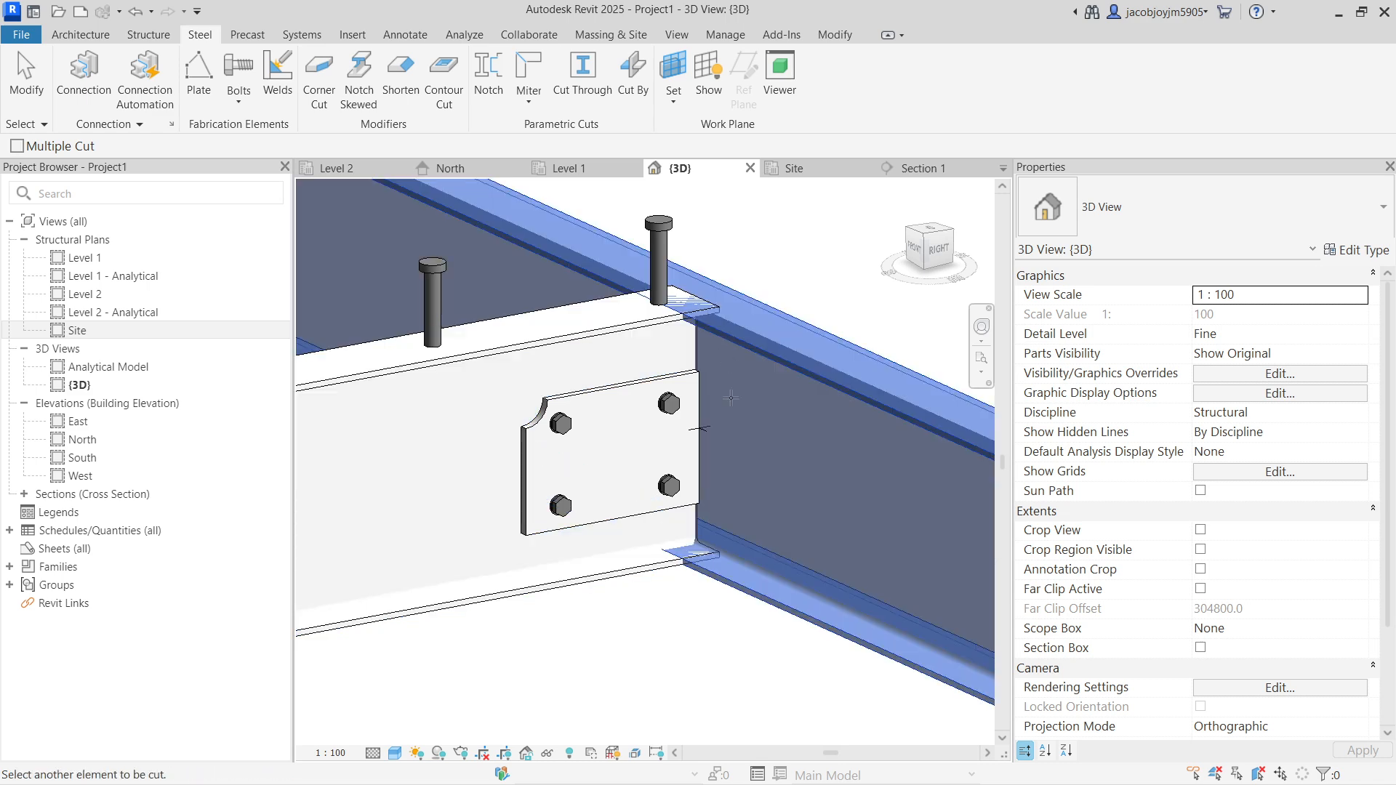
{"action": "right_click", "coordinate": [728, 323]}
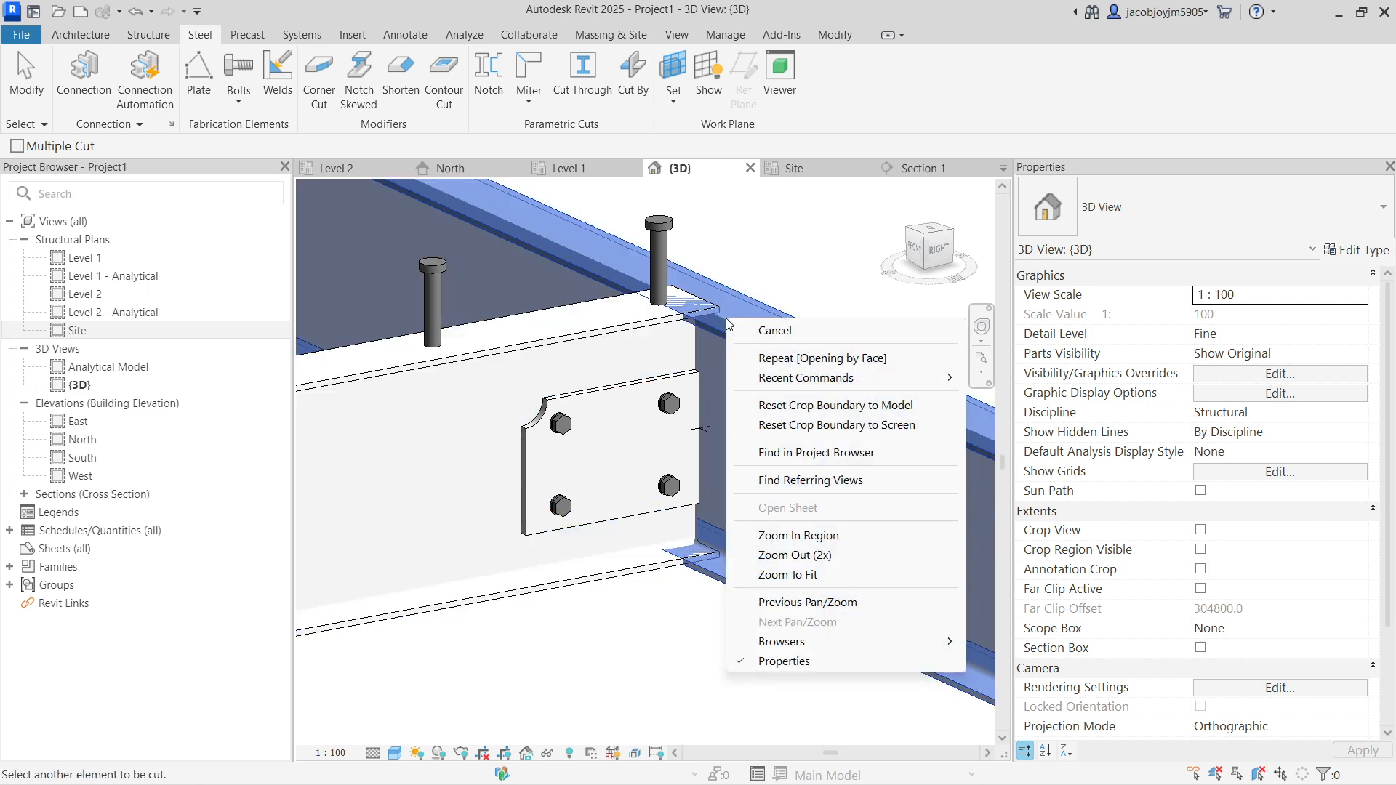
{"action": "left_click", "coordinate": [749, 330]}
{"action": "left_click", "coordinate": [651, 325]}
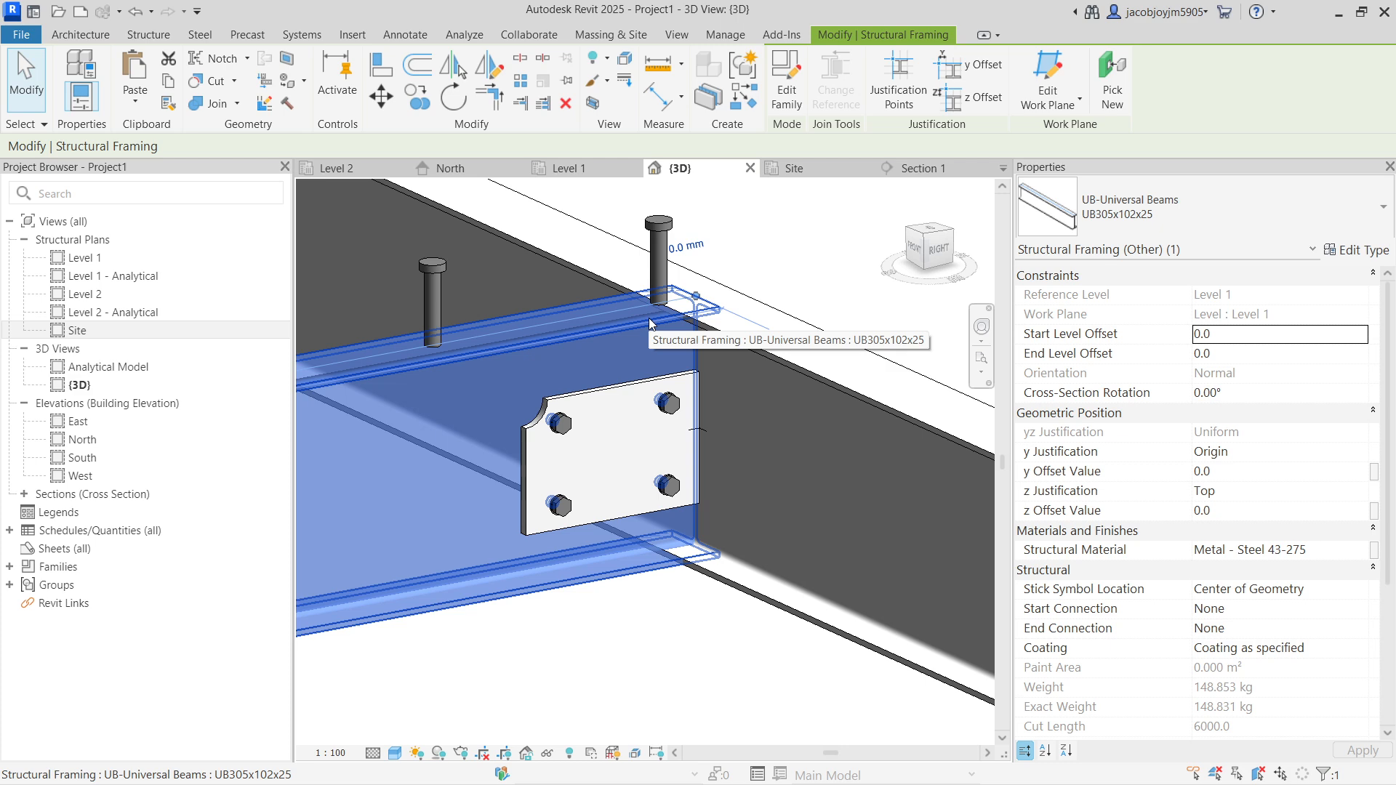
{"action": "key", "text": "Escape"}
{"action": "scroll", "coordinate": [679, 360], "scroll_direction": "down", "scroll_amount": 3}
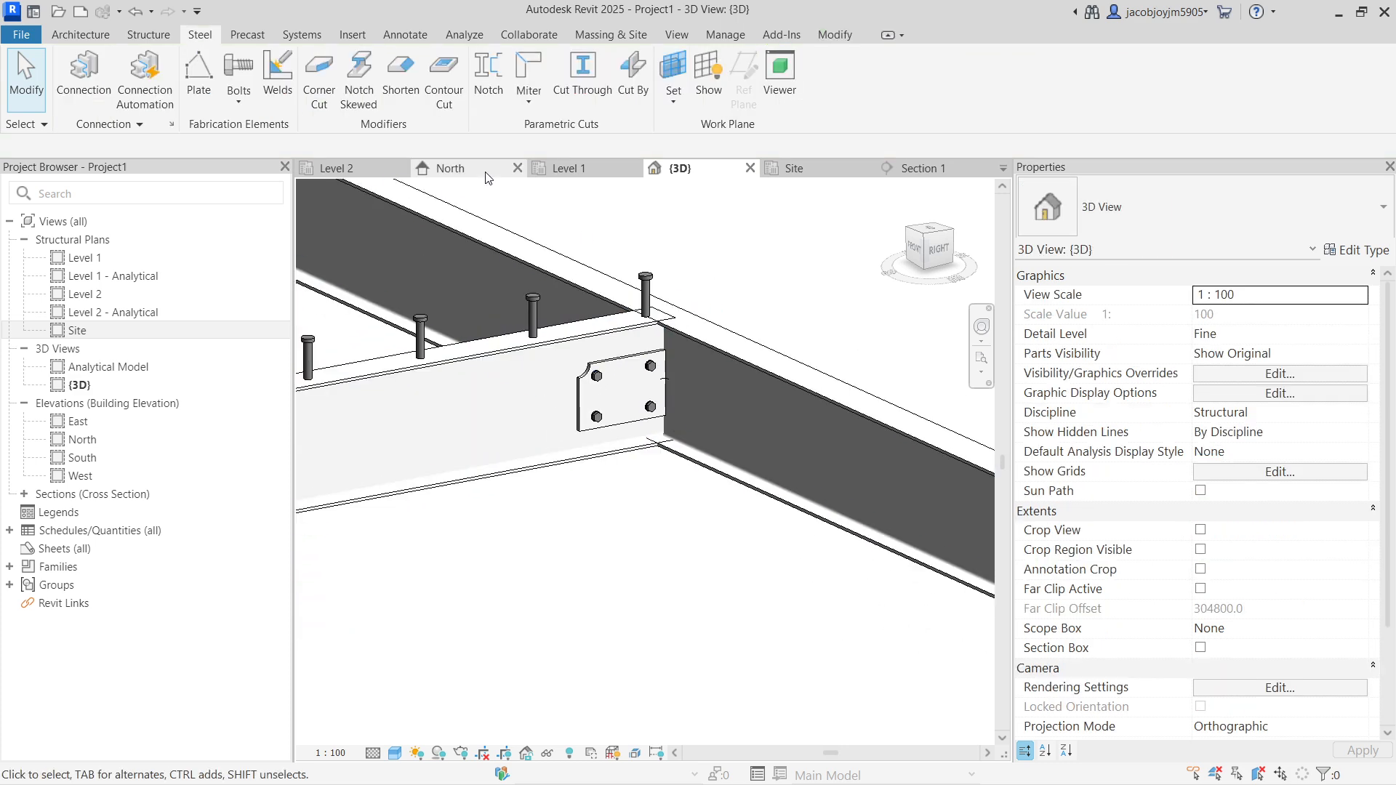
In Section 1, apply a parametric Notch to the end of the incoming UB305x102x25 beam against the main beam
{"action": "left_click", "coordinate": [920, 168]}
{"action": "scroll", "coordinate": [673, 365], "scroll_direction": "down", "scroll_amount": 5}
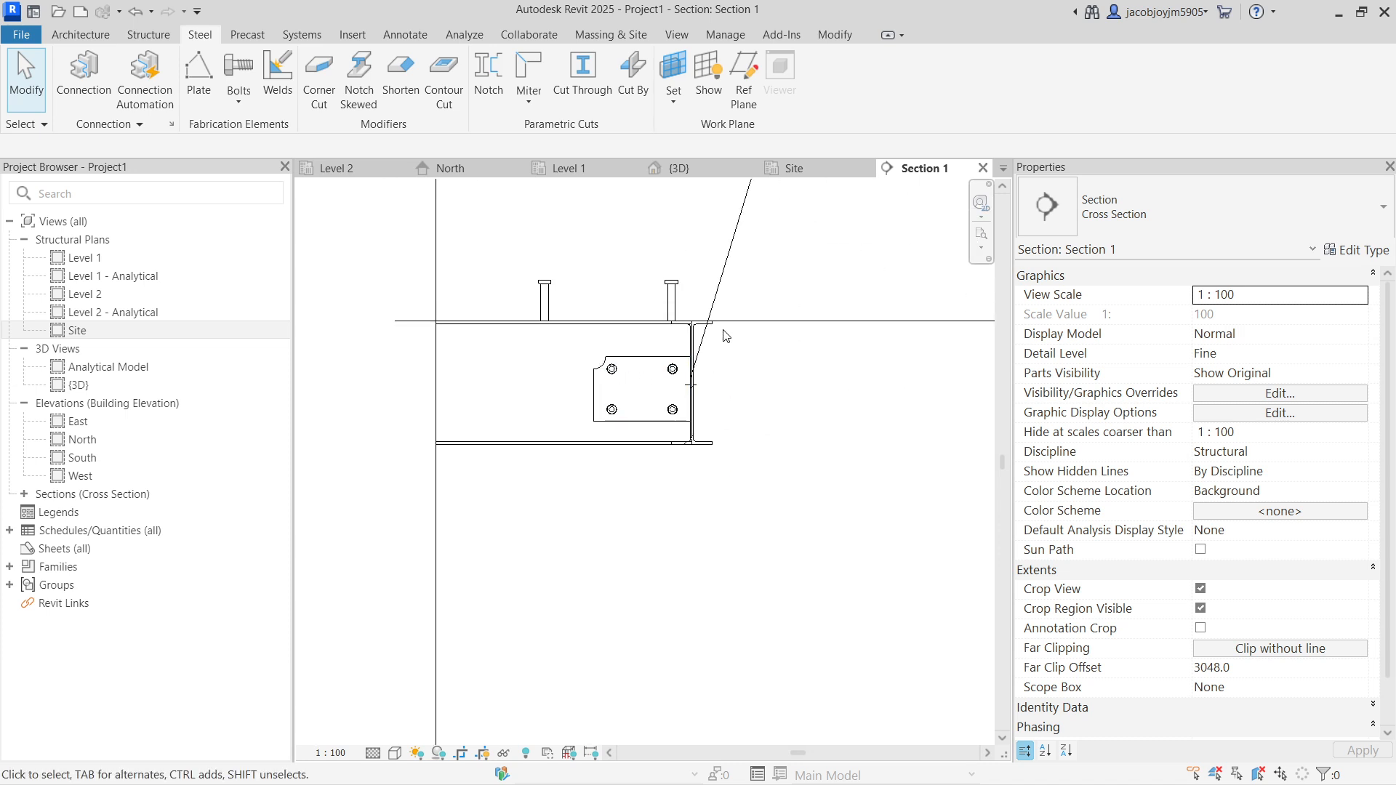
{"action": "left_click", "coordinate": [658, 329]}
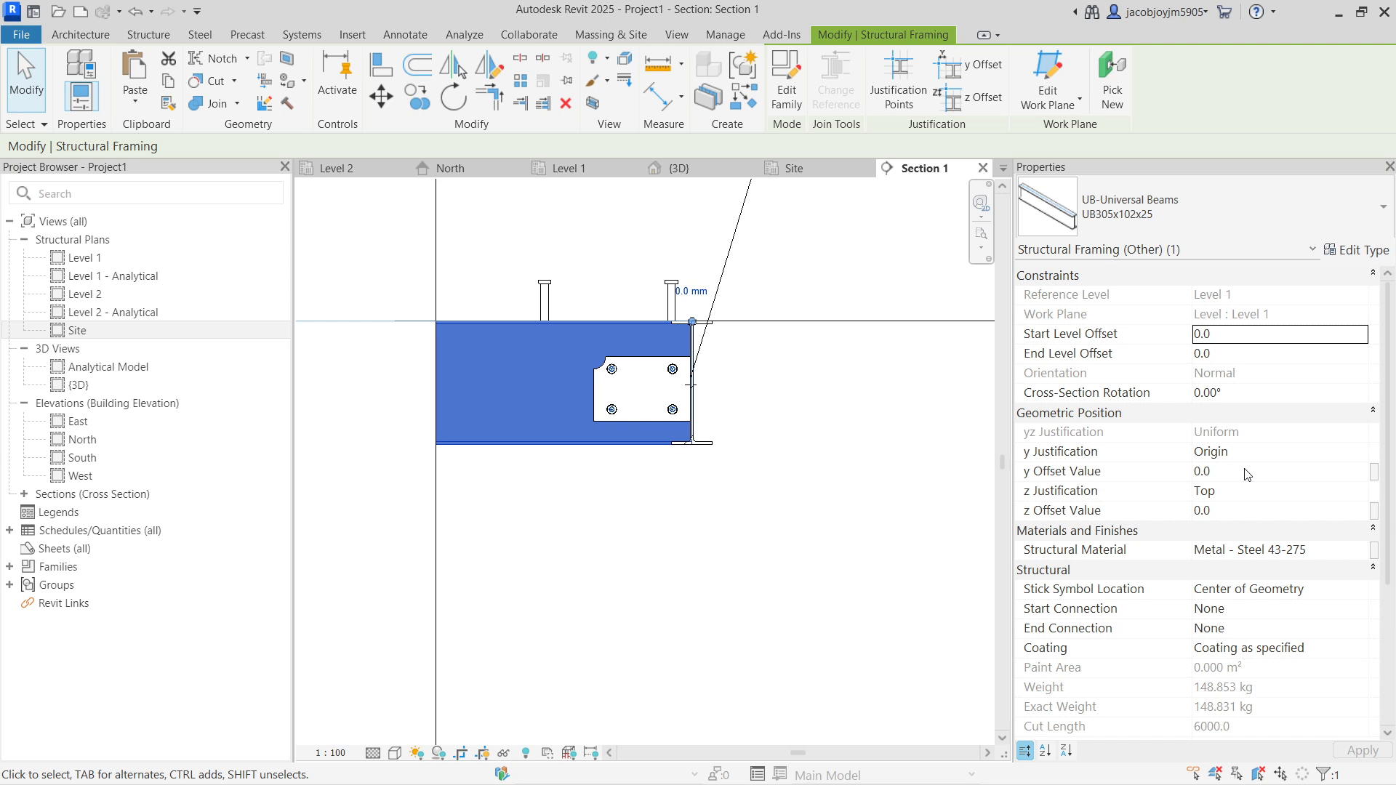
{"action": "scroll", "coordinate": [662, 326], "scroll_direction": "up", "scroll_amount": 2}
{"action": "key", "text": "Escape"}
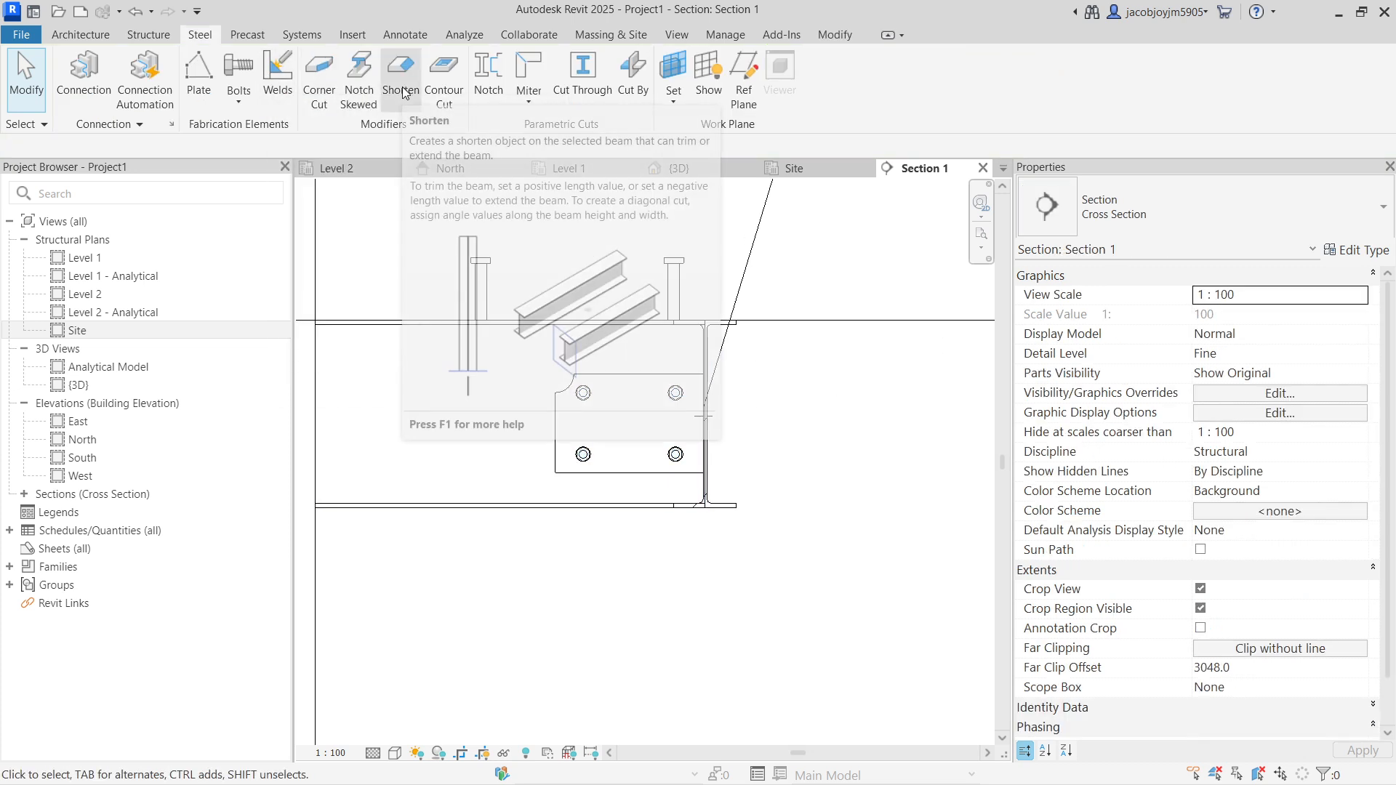
{"action": "left_click", "coordinate": [502, 105]}
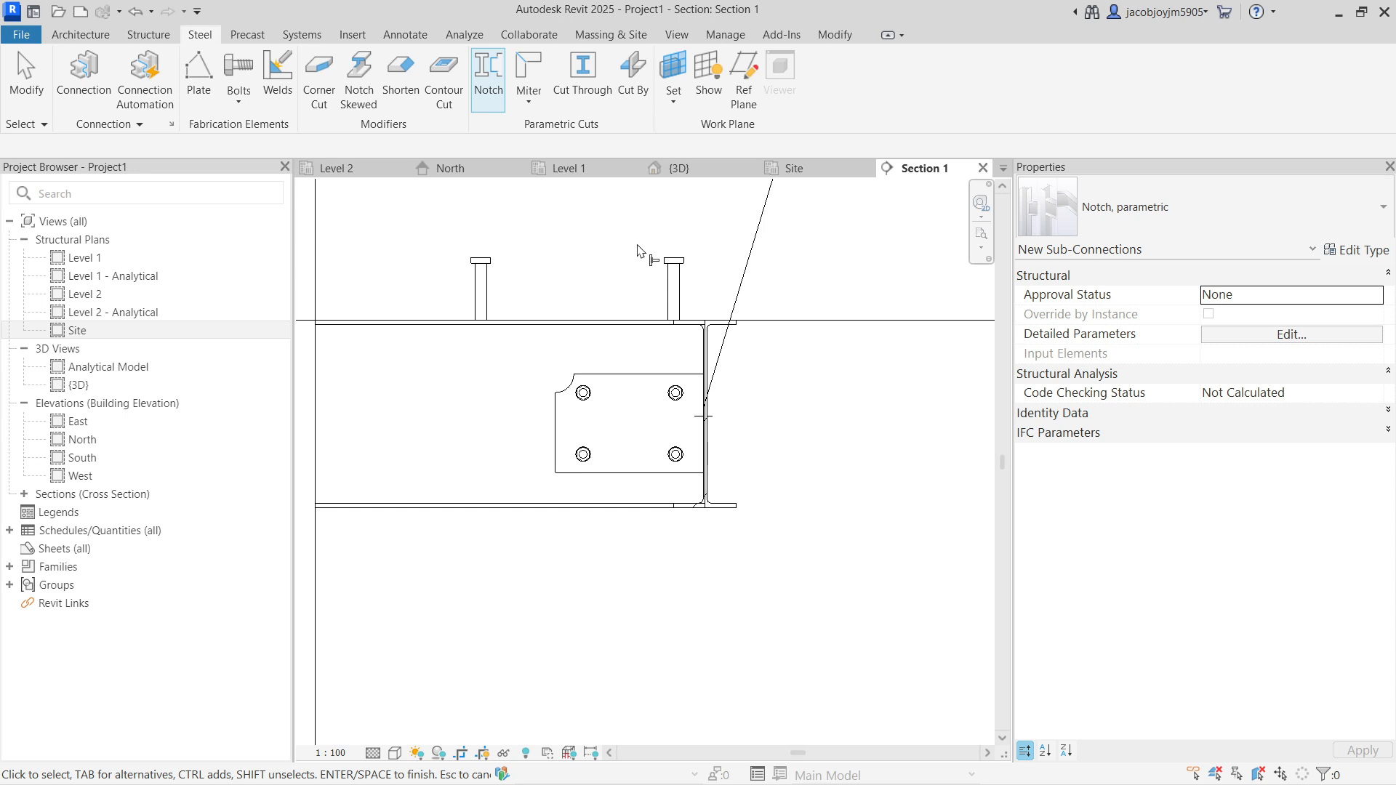
{"action": "left_click", "coordinate": [618, 324]}
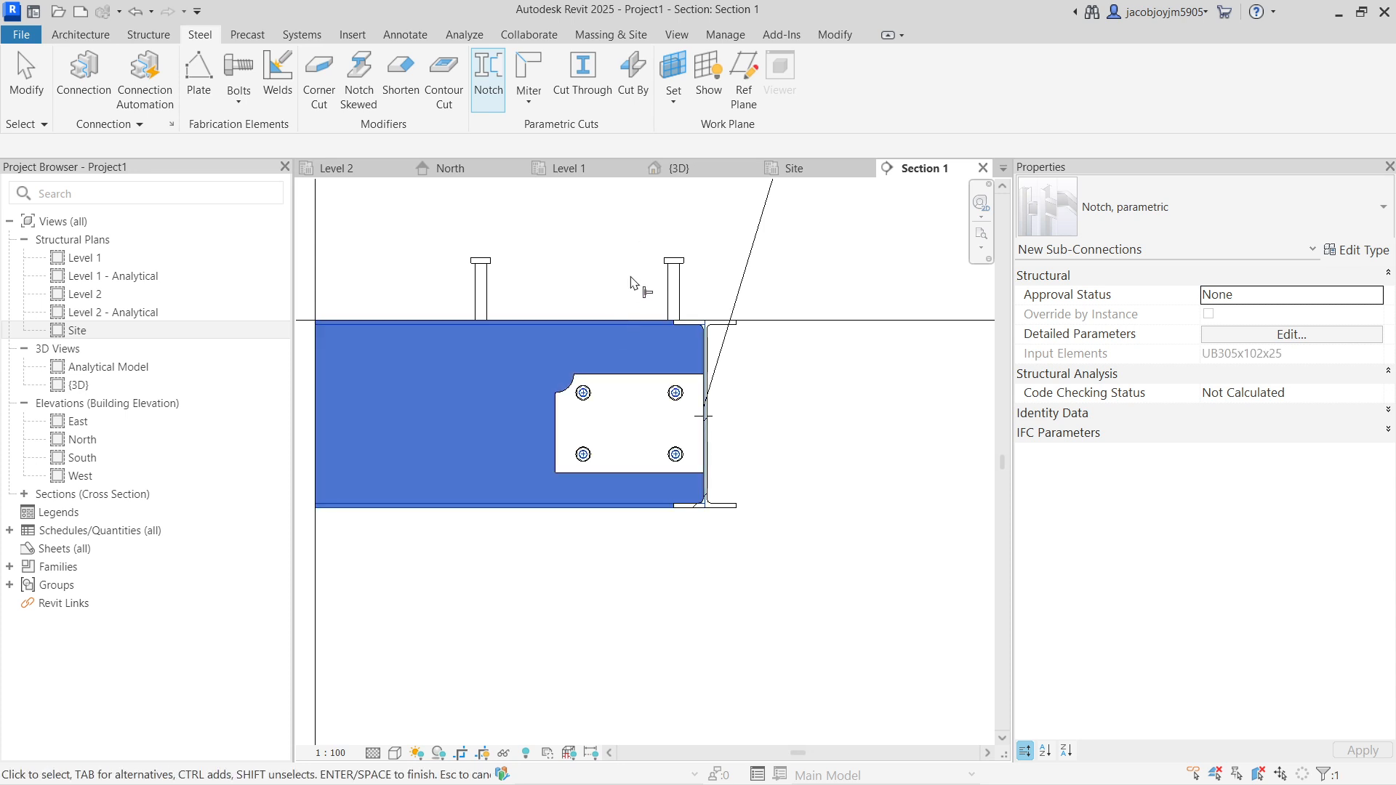
{"action": "left_click", "coordinate": [733, 334]}
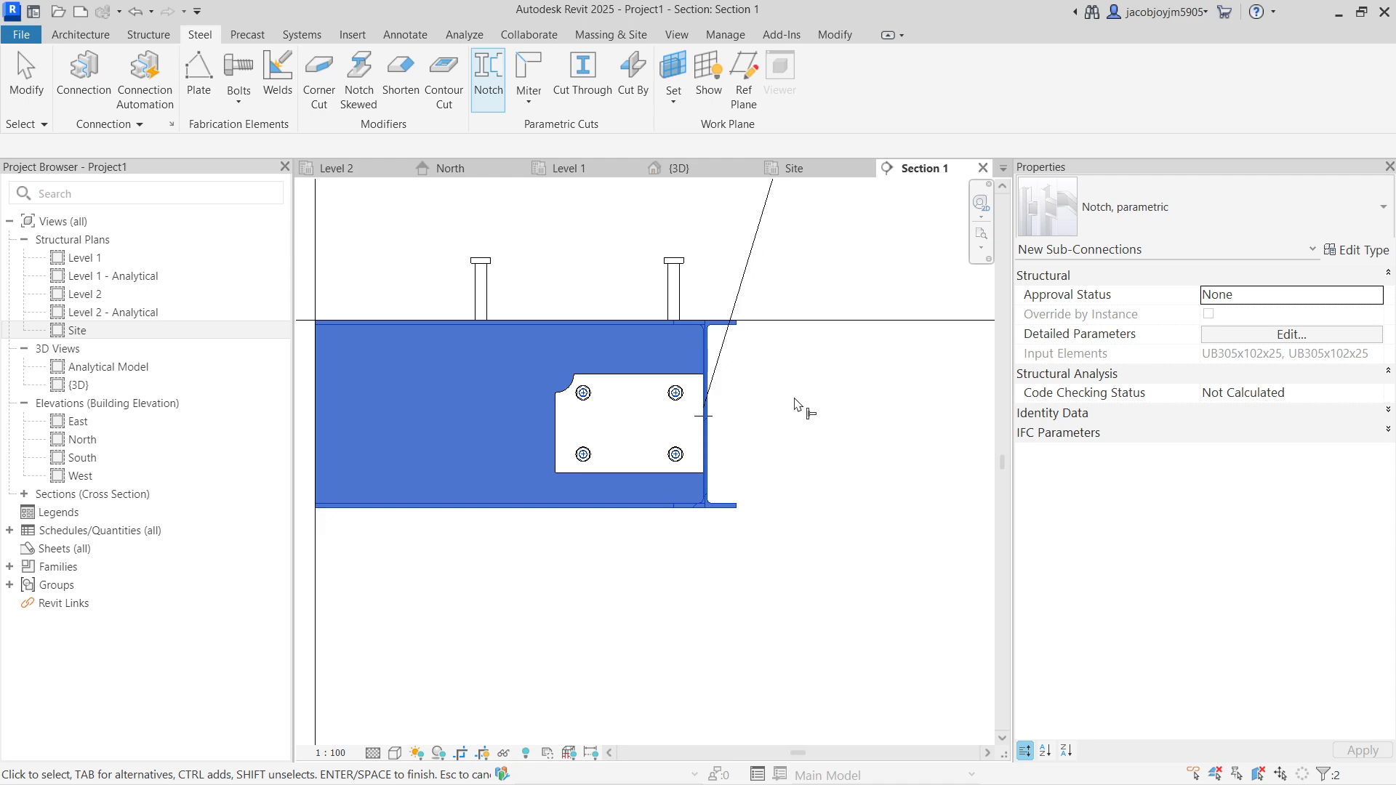
{"action": "key", "text": "Return"}
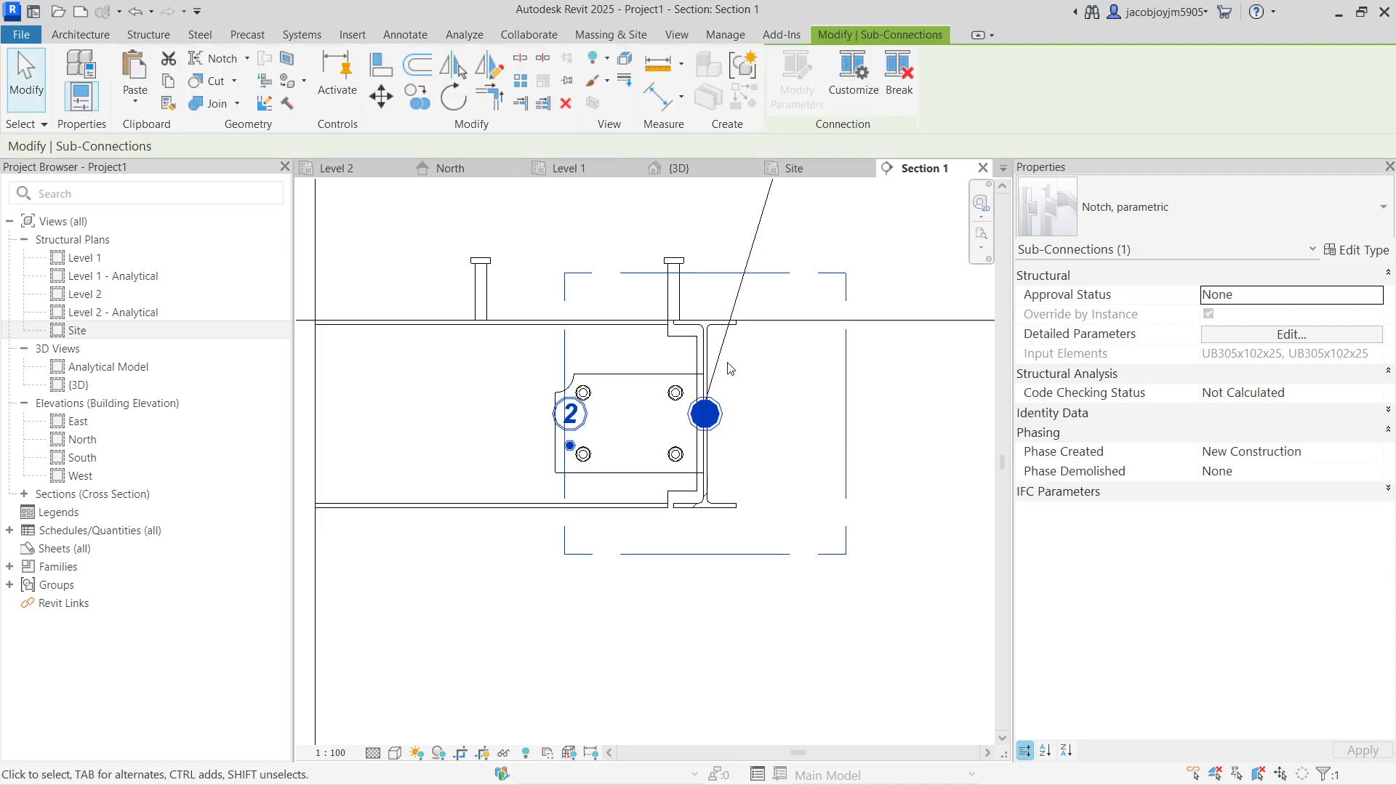
{"action": "key", "text": "Escape"}
Examine the incoming beam's notched end around the bolted plate, first in the section and up close in 3D
{"action": "left_click", "coordinate": [663, 340]}
{"action": "scroll", "coordinate": [662, 339], "scroll_direction": "up", "scroll_amount": 2}
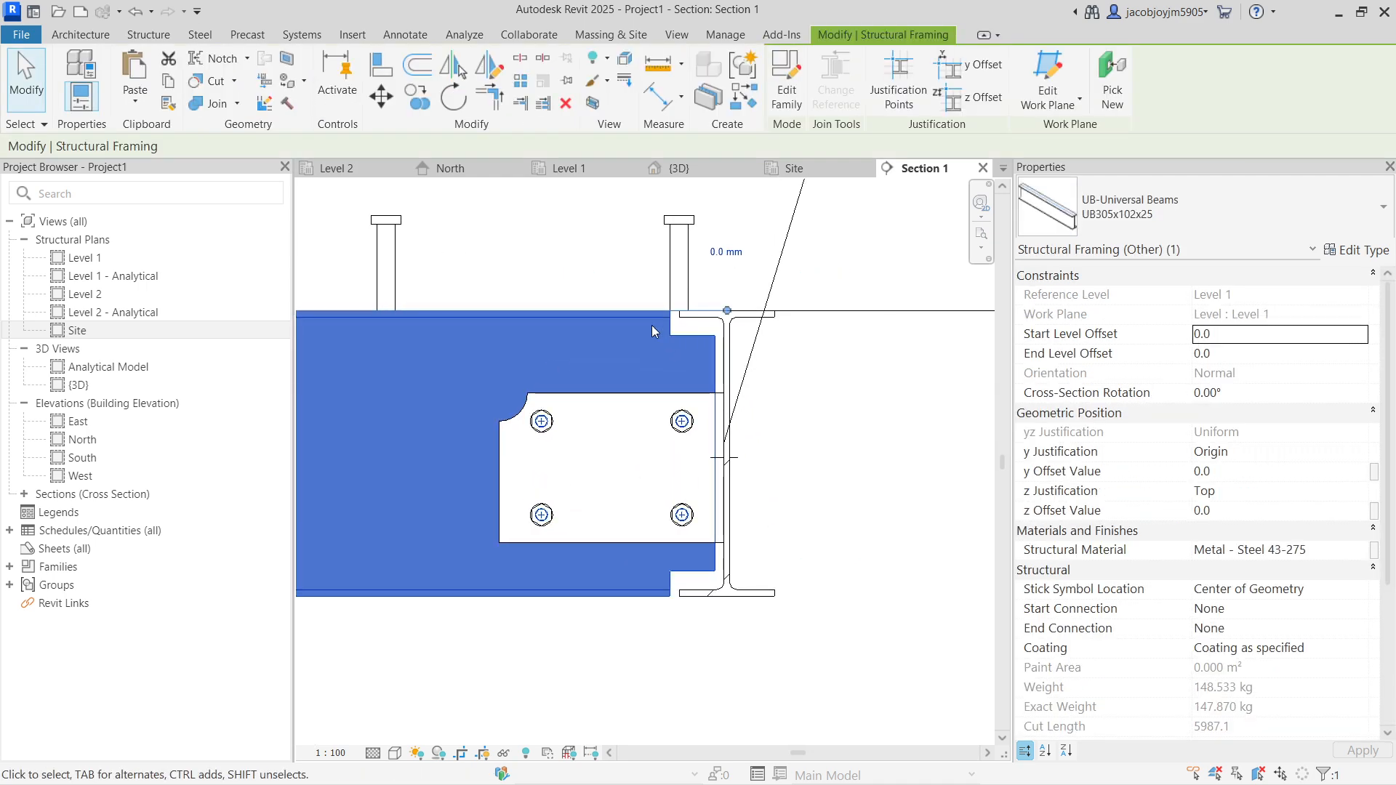
{"action": "left_click", "coordinate": [678, 168]}
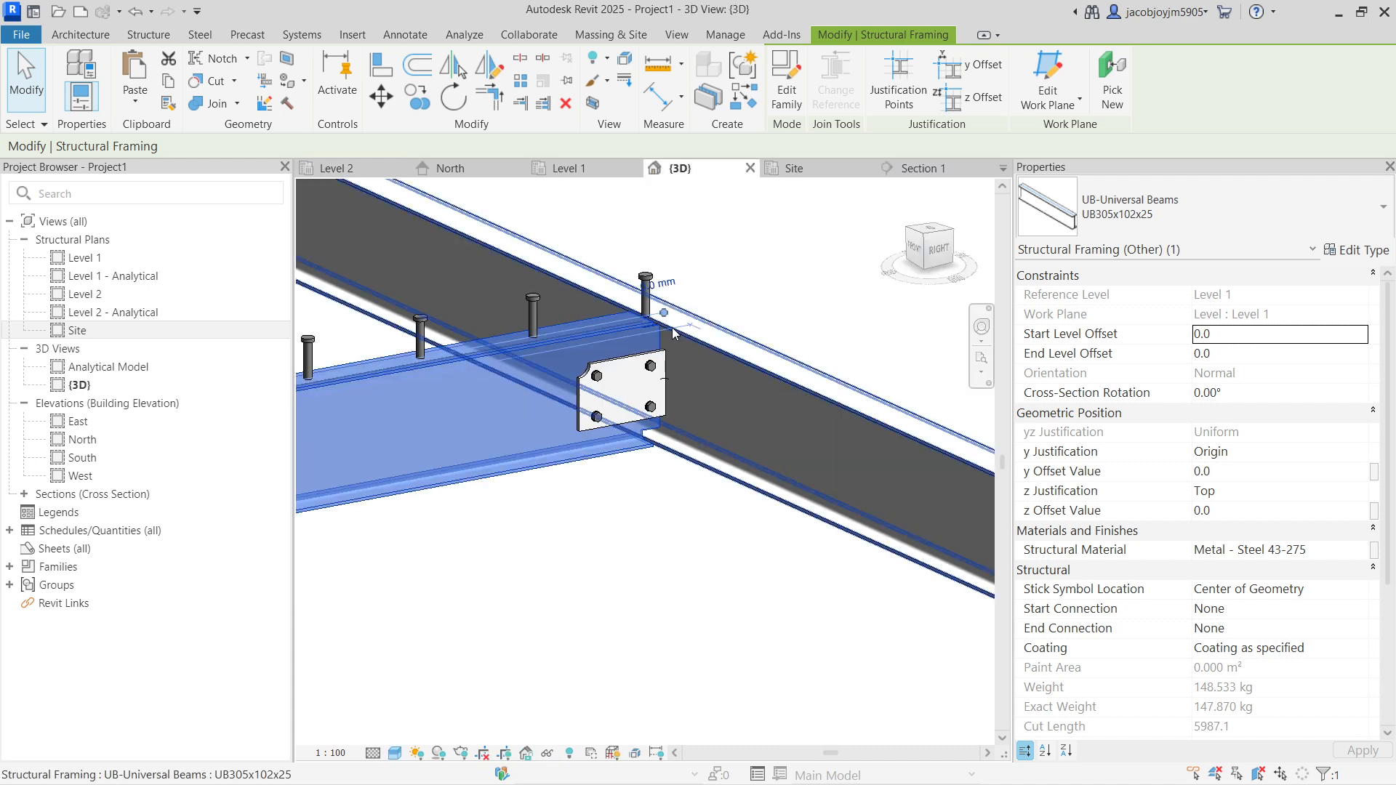
{"action": "middle_click_drag", "start_coordinate": [649, 349], "coordinate": [630, 315], "text": "shift"}
{"action": "middle_click_drag", "start_coordinate": [805, 503], "coordinate": [655, 325]}
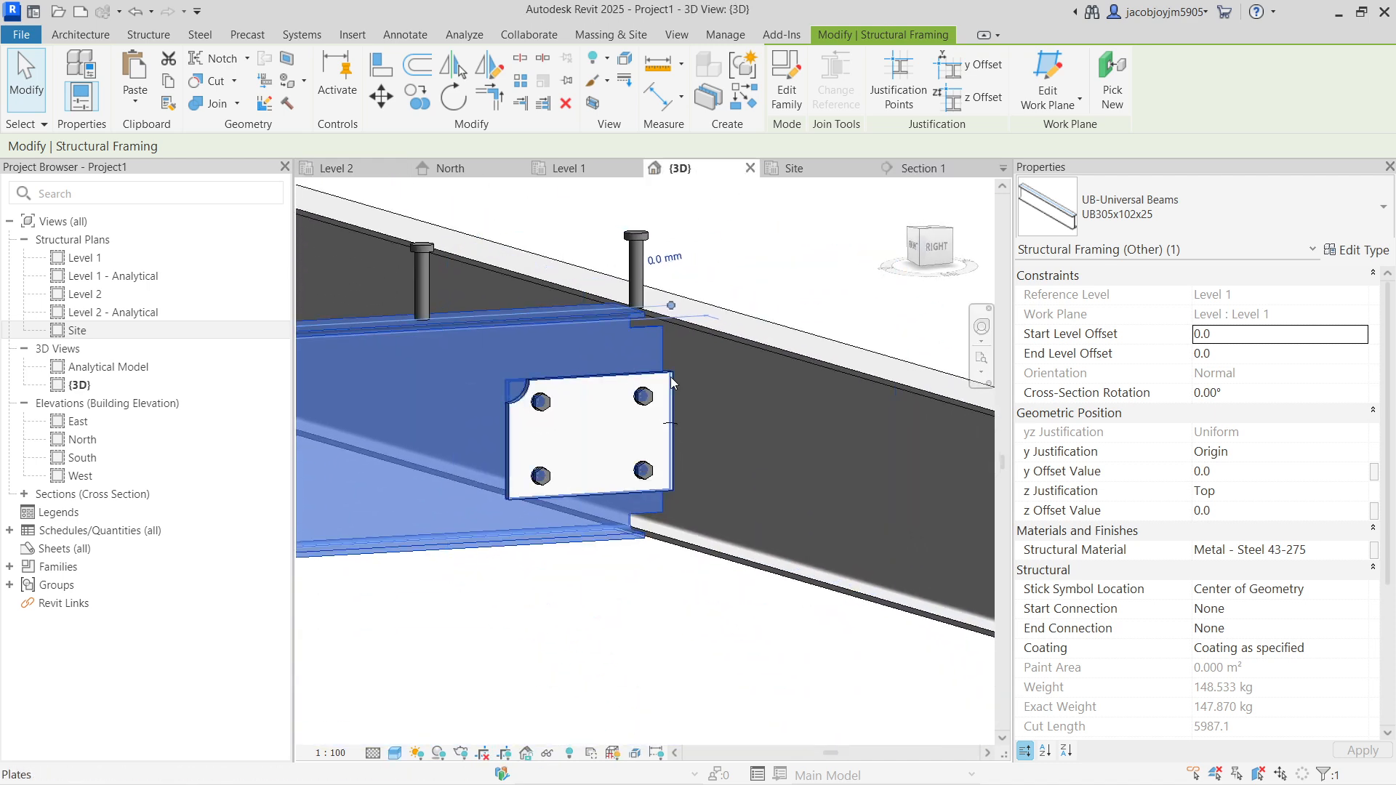
{"action": "scroll", "coordinate": [654, 325], "scroll_direction": "up", "scroll_amount": 3}
{"action": "scroll", "coordinate": [653, 325], "scroll_direction": "up", "scroll_amount": 1}
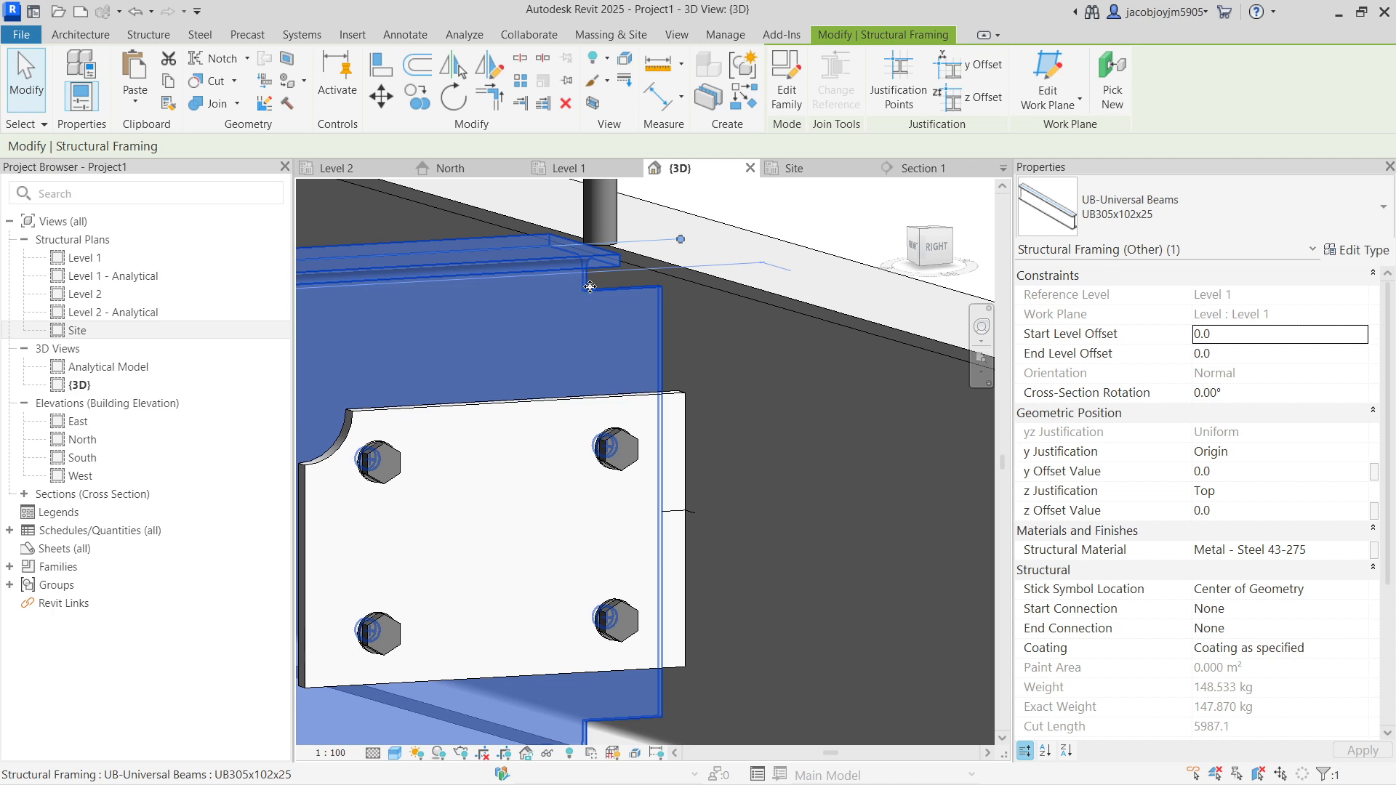
{"action": "scroll", "coordinate": [677, 320], "scroll_direction": "down", "scroll_amount": 3}
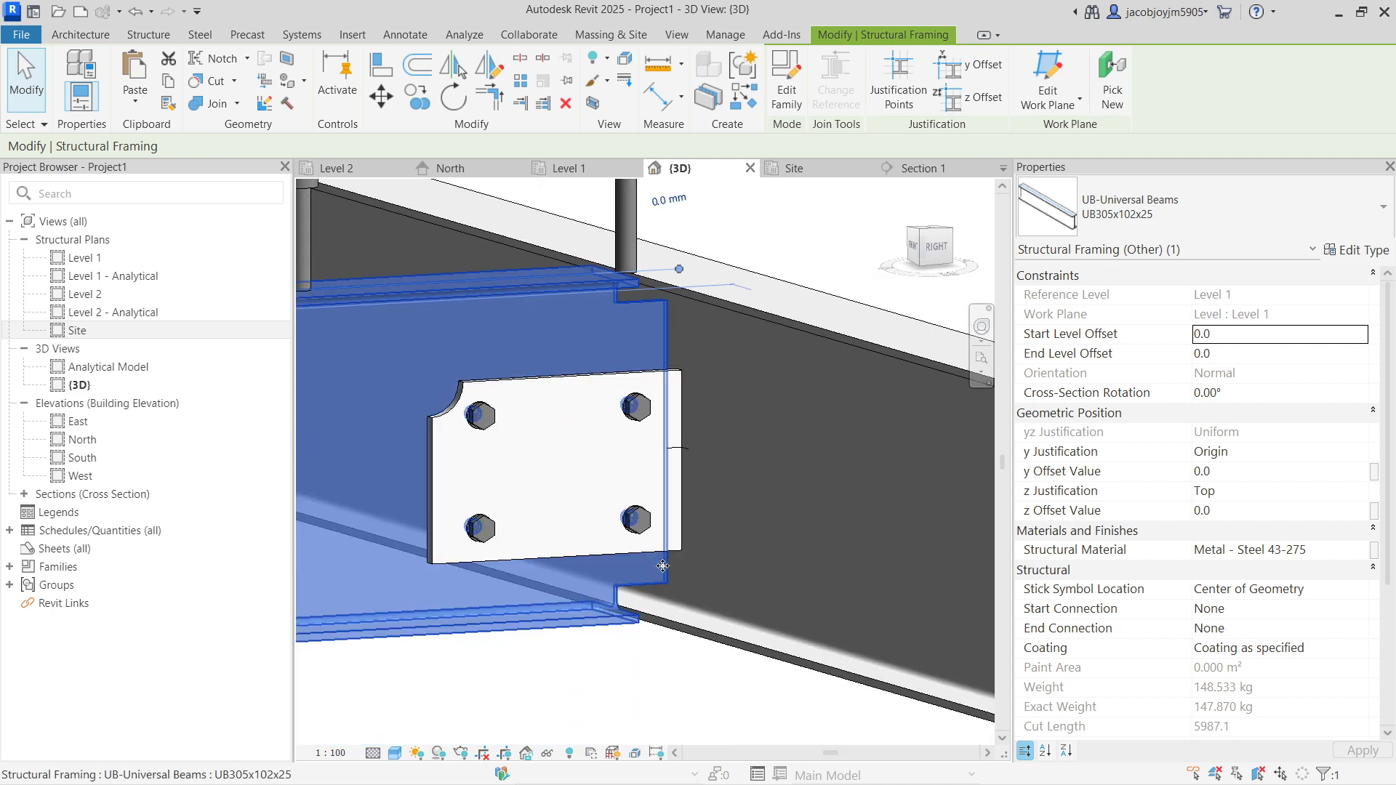
{"action": "scroll", "coordinate": [654, 472], "scroll_direction": "down", "scroll_amount": 3}
{"action": "left_click", "coordinate": [608, 284]}
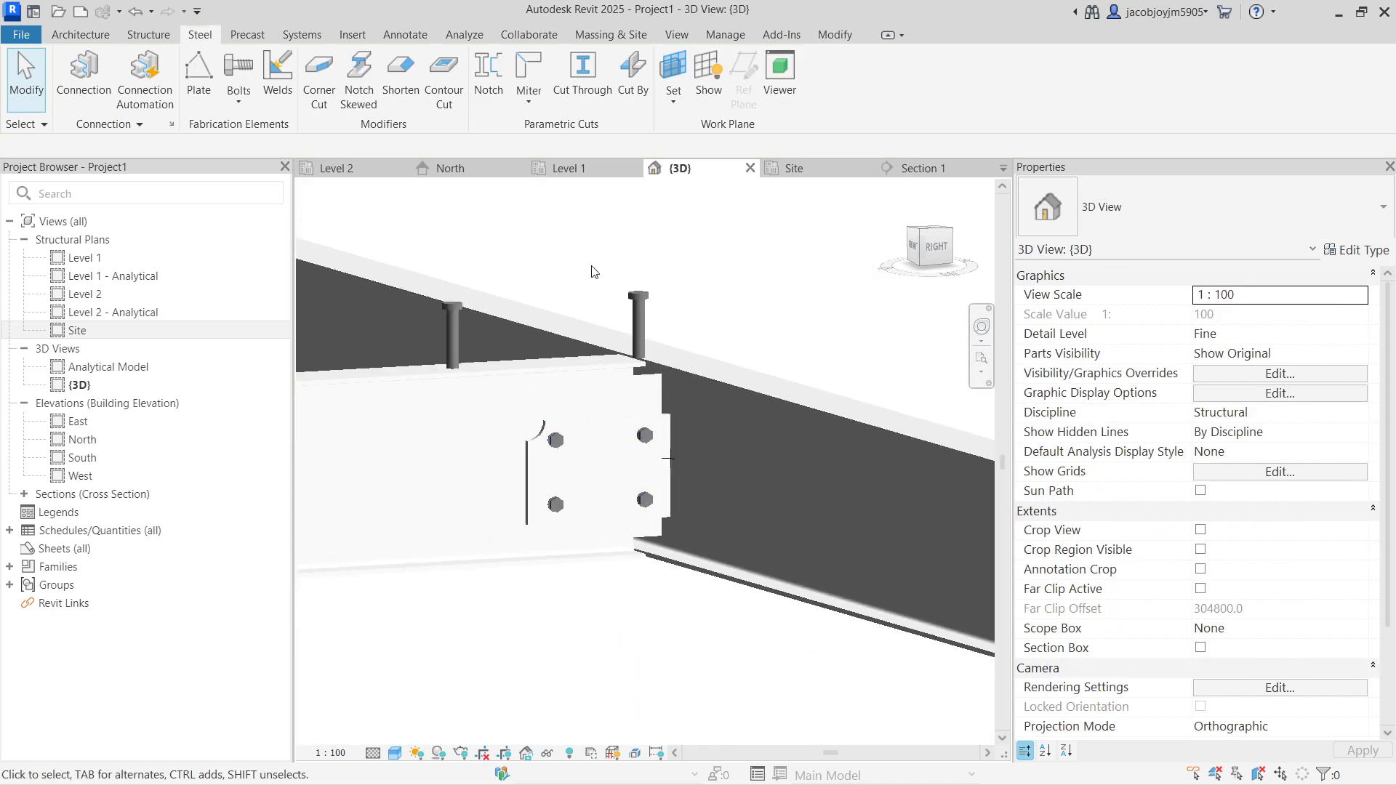
{"action": "left_click", "coordinate": [668, 458]}
{"action": "key", "text": "Escape"}
{"action": "scroll", "coordinate": [751, 576], "scroll_direction": "down", "scroll_amount": 3}
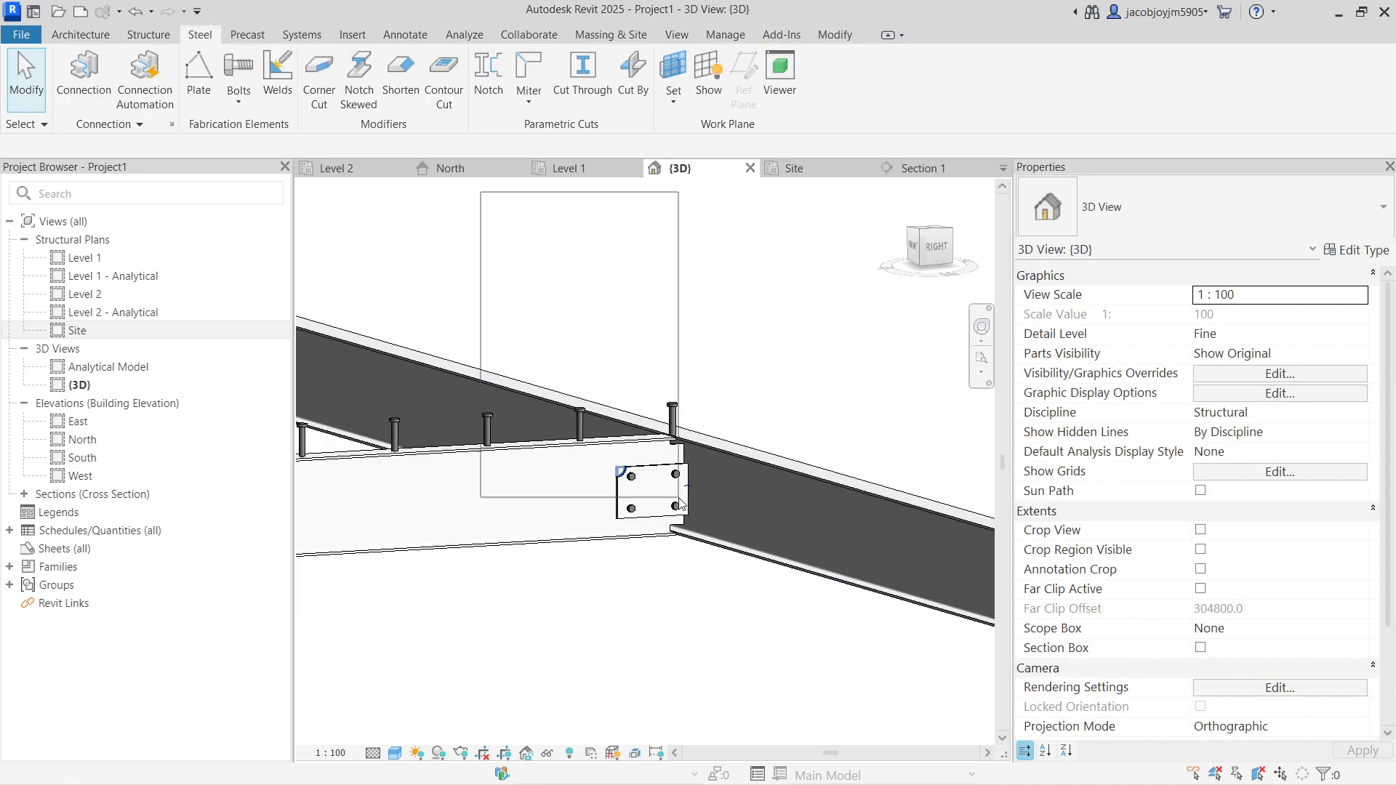
Select the notch sub-connection and review its detailed parameters, covering the distances, corner finish and weld settings
{"action": "left_click", "coordinate": [648, 488]}
{"action": "scroll", "coordinate": [780, 466], "scroll_direction": "up", "scroll_amount": 1}
{"action": "left_click", "coordinate": [775, 411]}
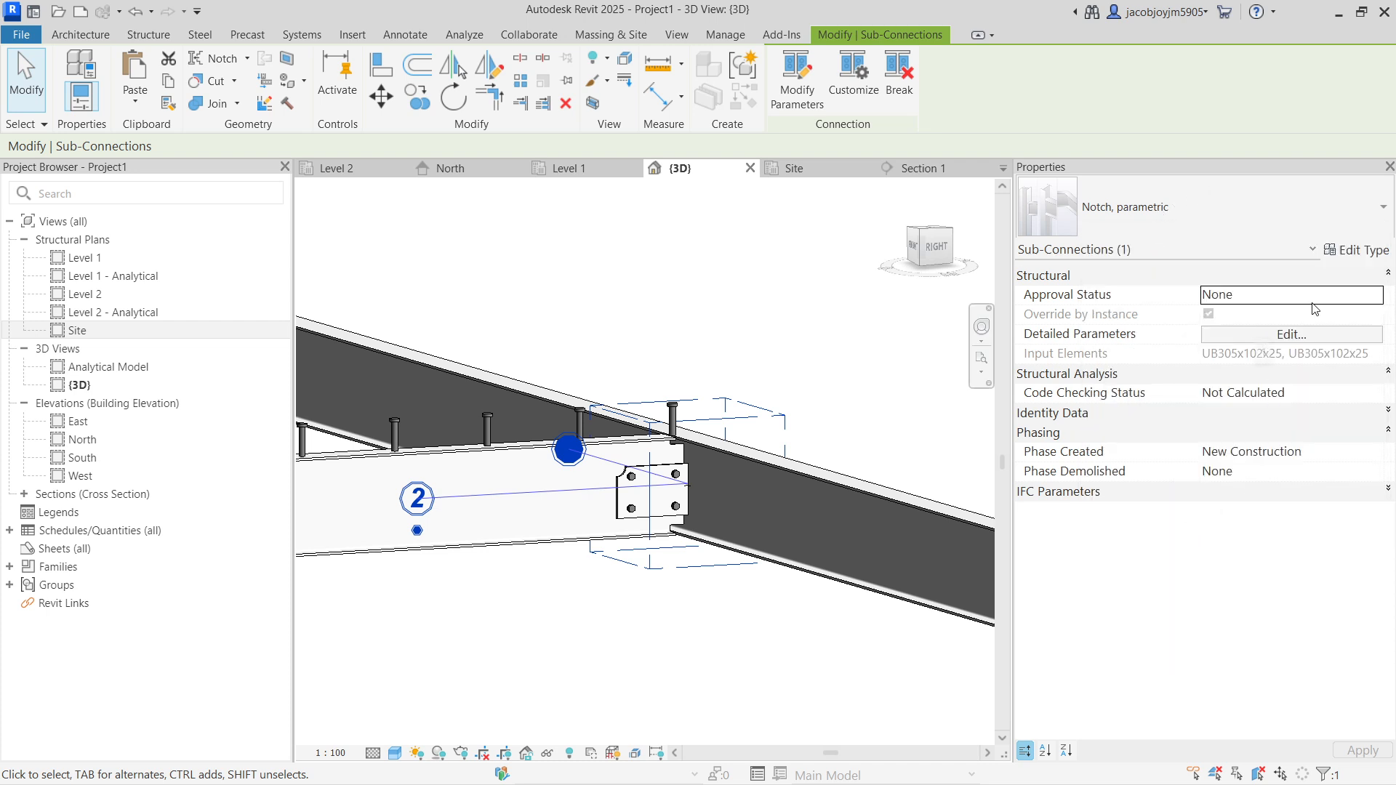
{"action": "left_click", "coordinate": [1271, 337]}
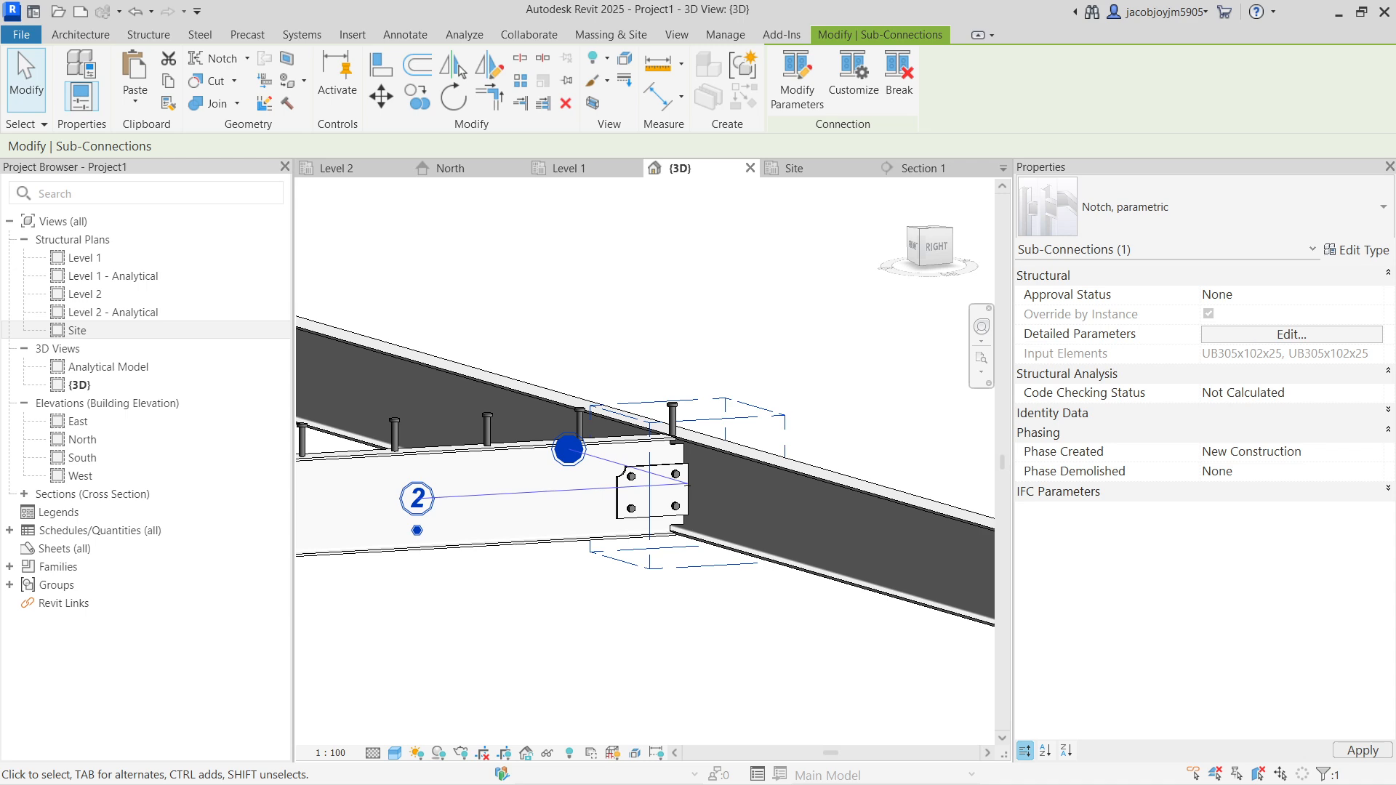
{"action": "left_click_drag", "start_coordinate": [630, 233], "coordinate": [817, 177]}
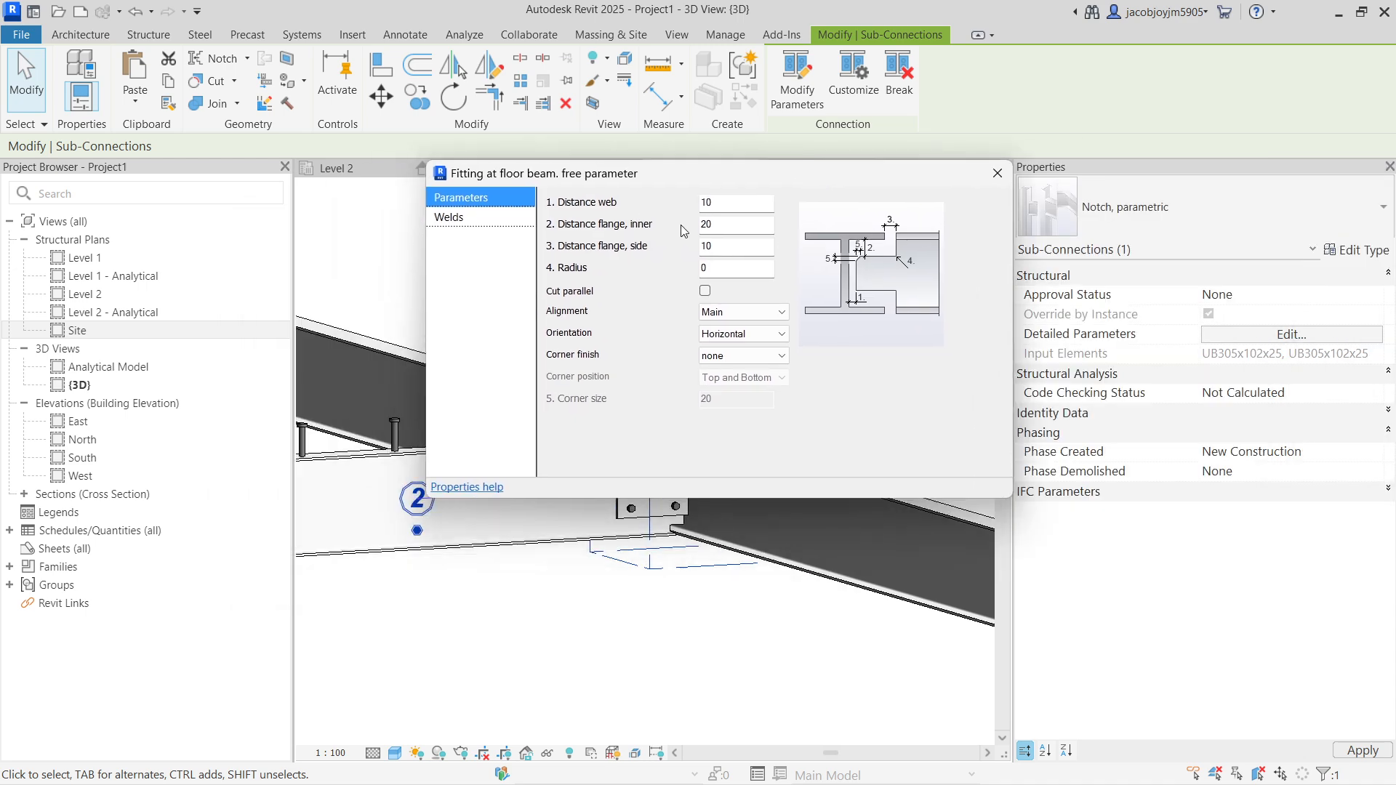
{"action": "double_click", "coordinate": [720, 202]}
{"action": "left_click", "coordinate": [497, 218]}
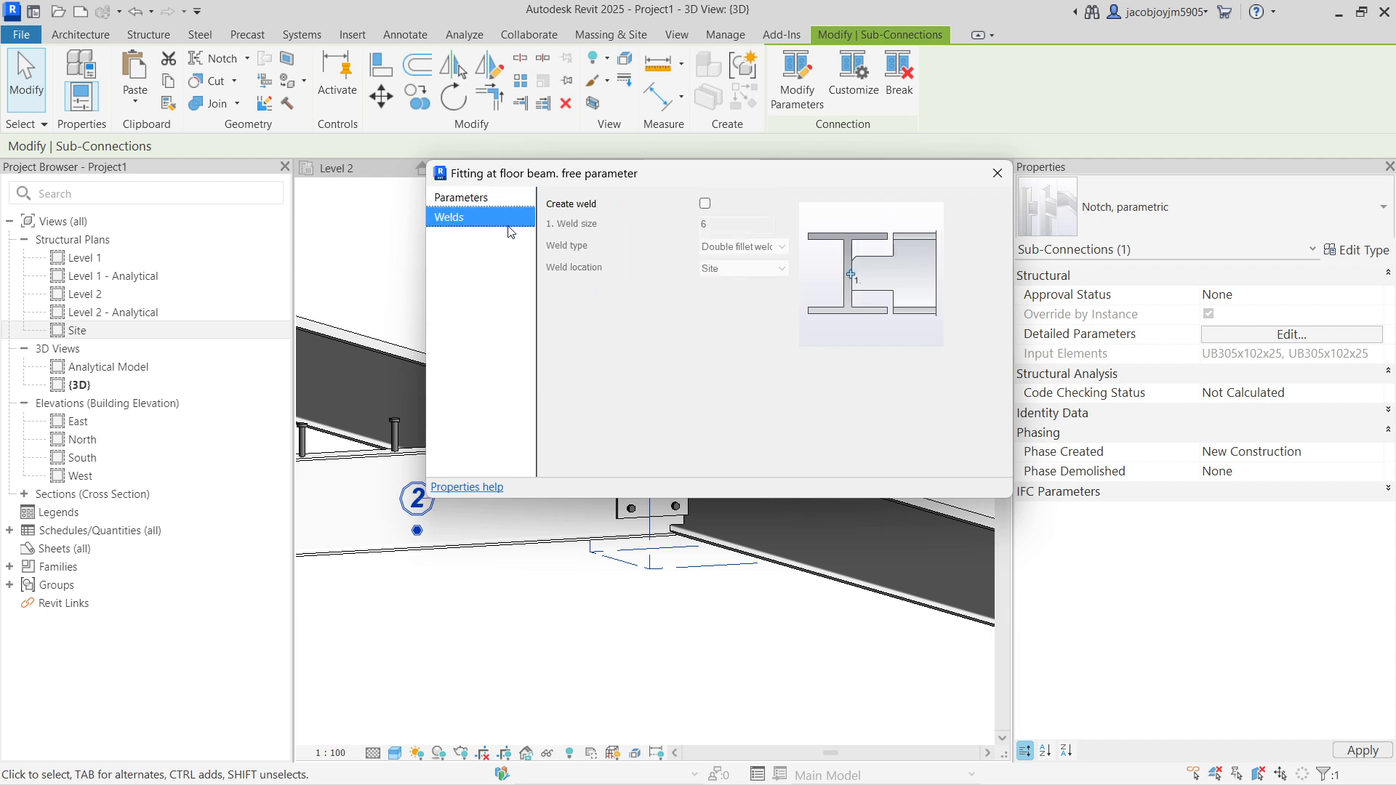
{"action": "left_click", "coordinate": [494, 199]}
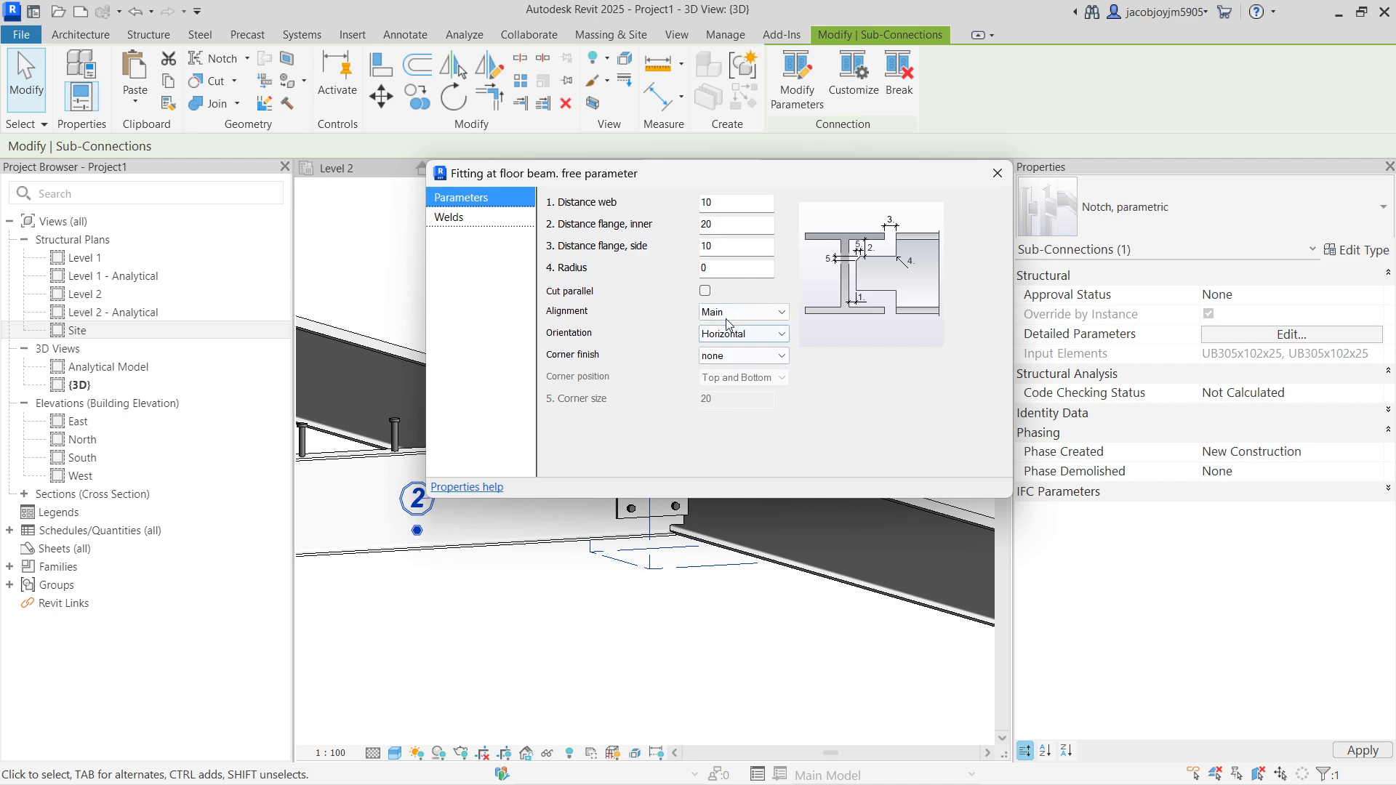
{"action": "left_click", "coordinate": [997, 174]}
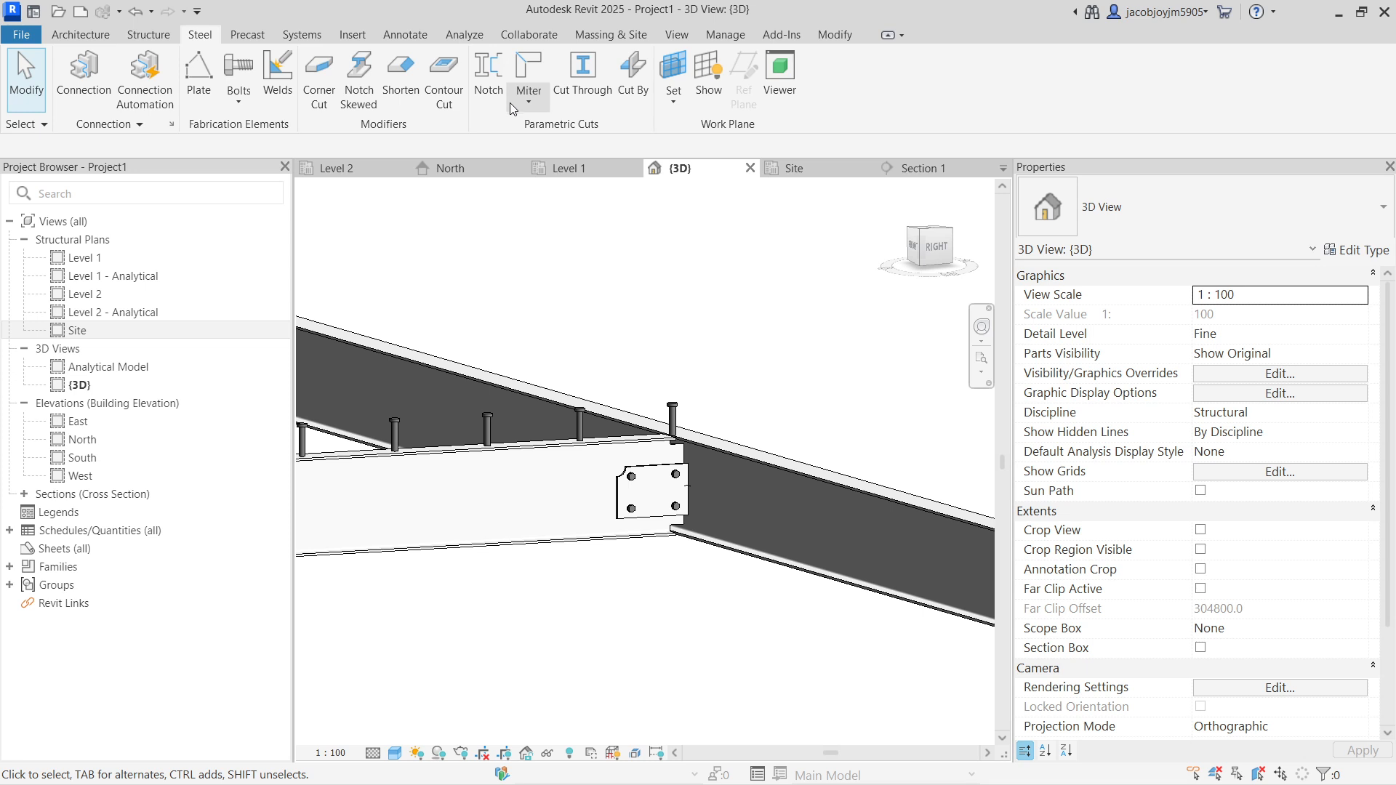
Turn the 3D view to the top and set the active work plane to Level 1
{"action": "scroll", "coordinate": [704, 378], "scroll_direction": "down", "scroll_amount": 6}
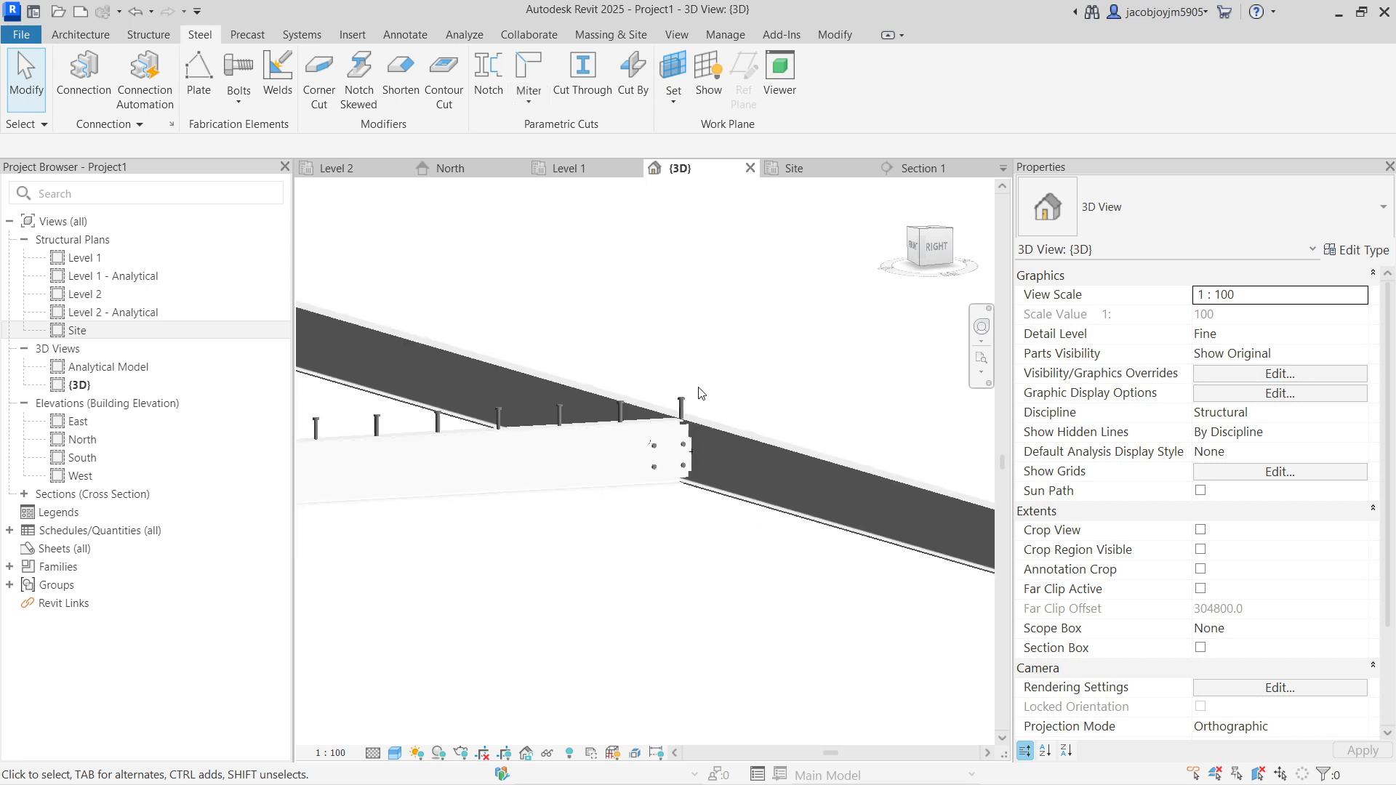
{"action": "left_click", "coordinate": [938, 245]}
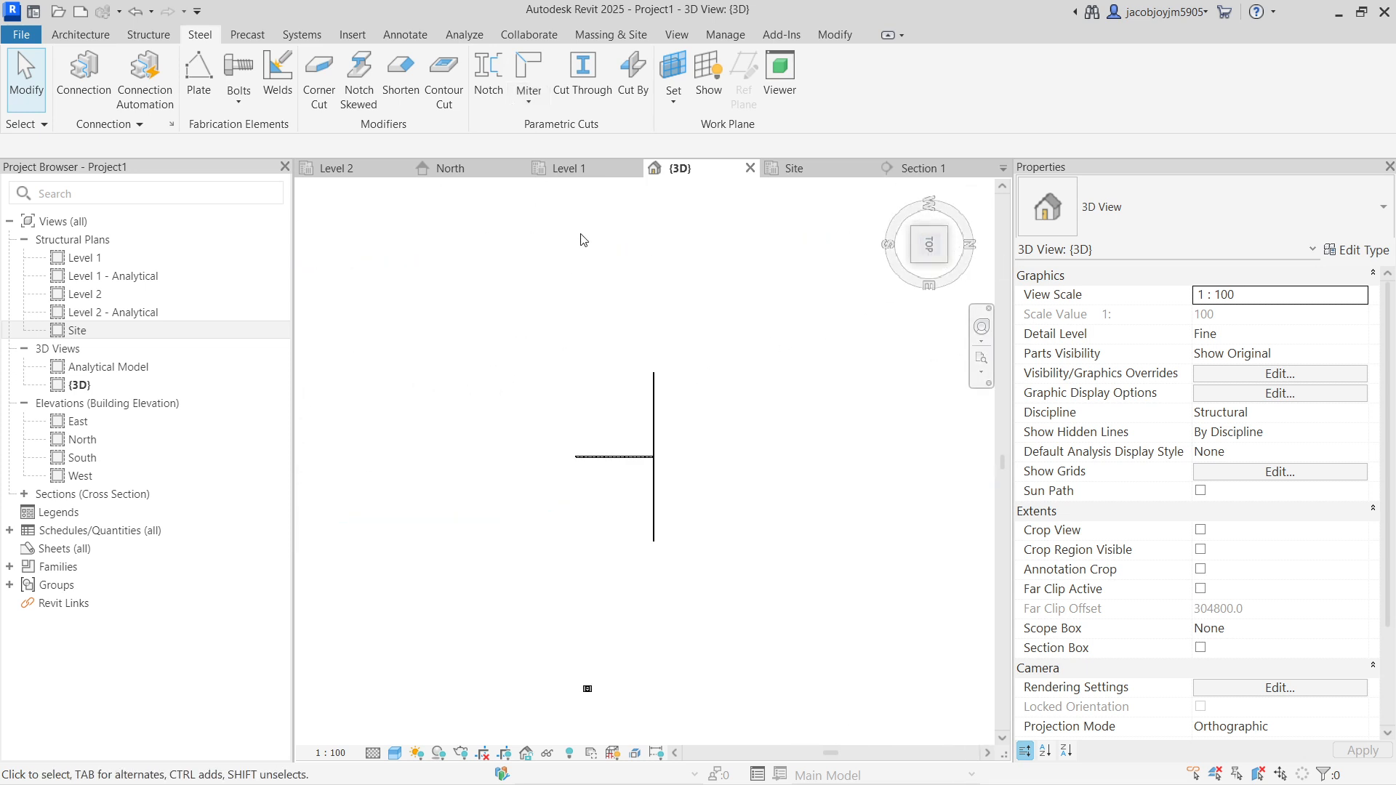
{"action": "left_click", "coordinate": [154, 36]}
{"action": "left_click", "coordinate": [72, 80]}
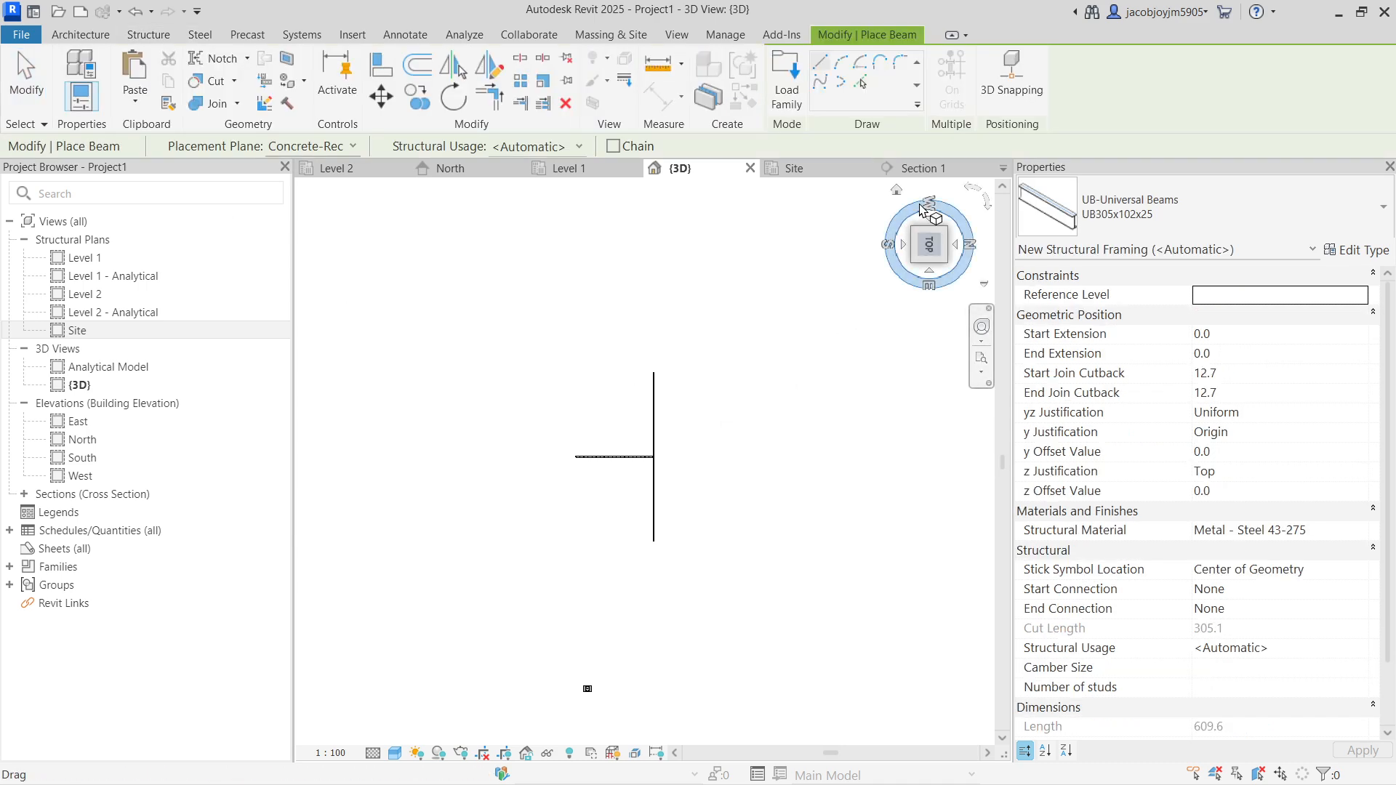
{"action": "key", "text": "Escape"}
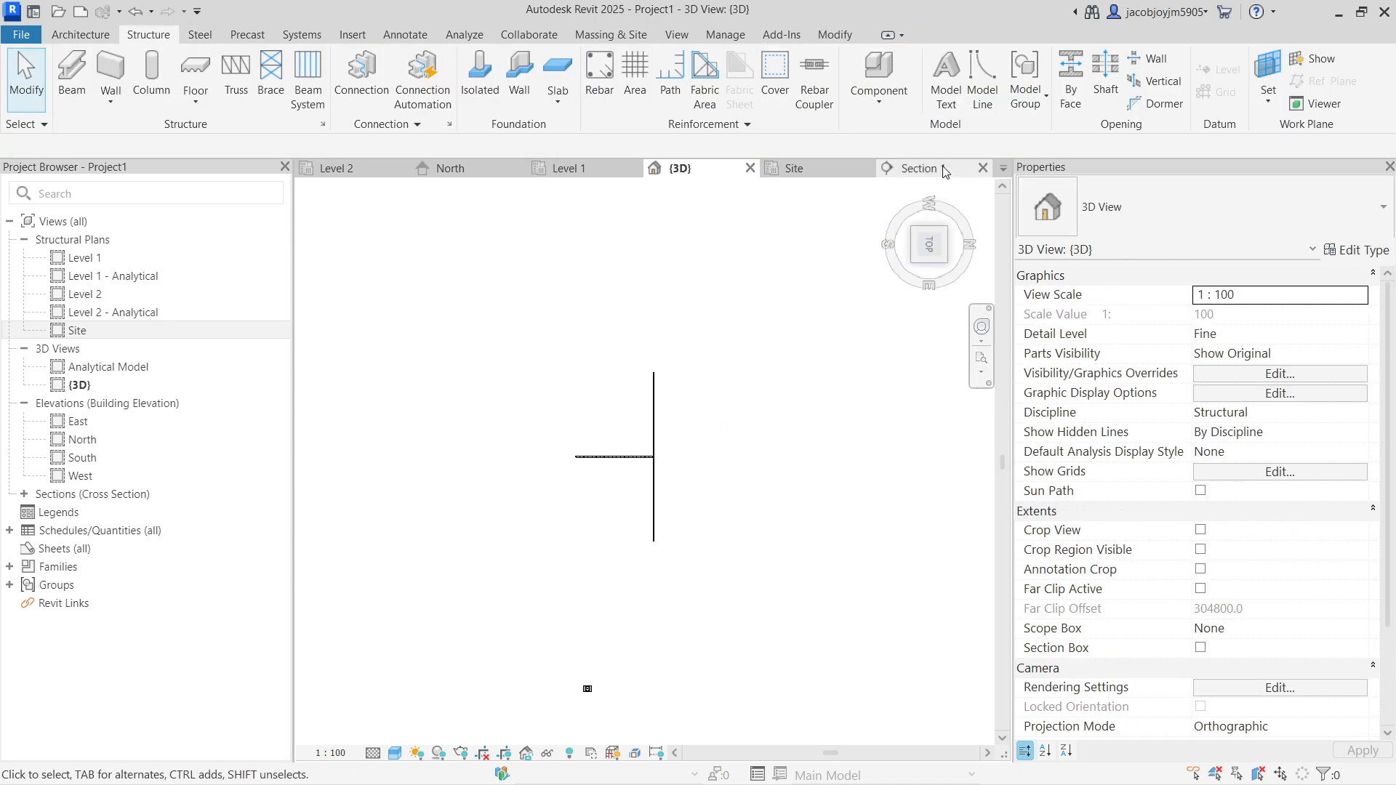
{"action": "left_click", "coordinate": [1272, 84]}
{"action": "left_click", "coordinate": [837, 399]}
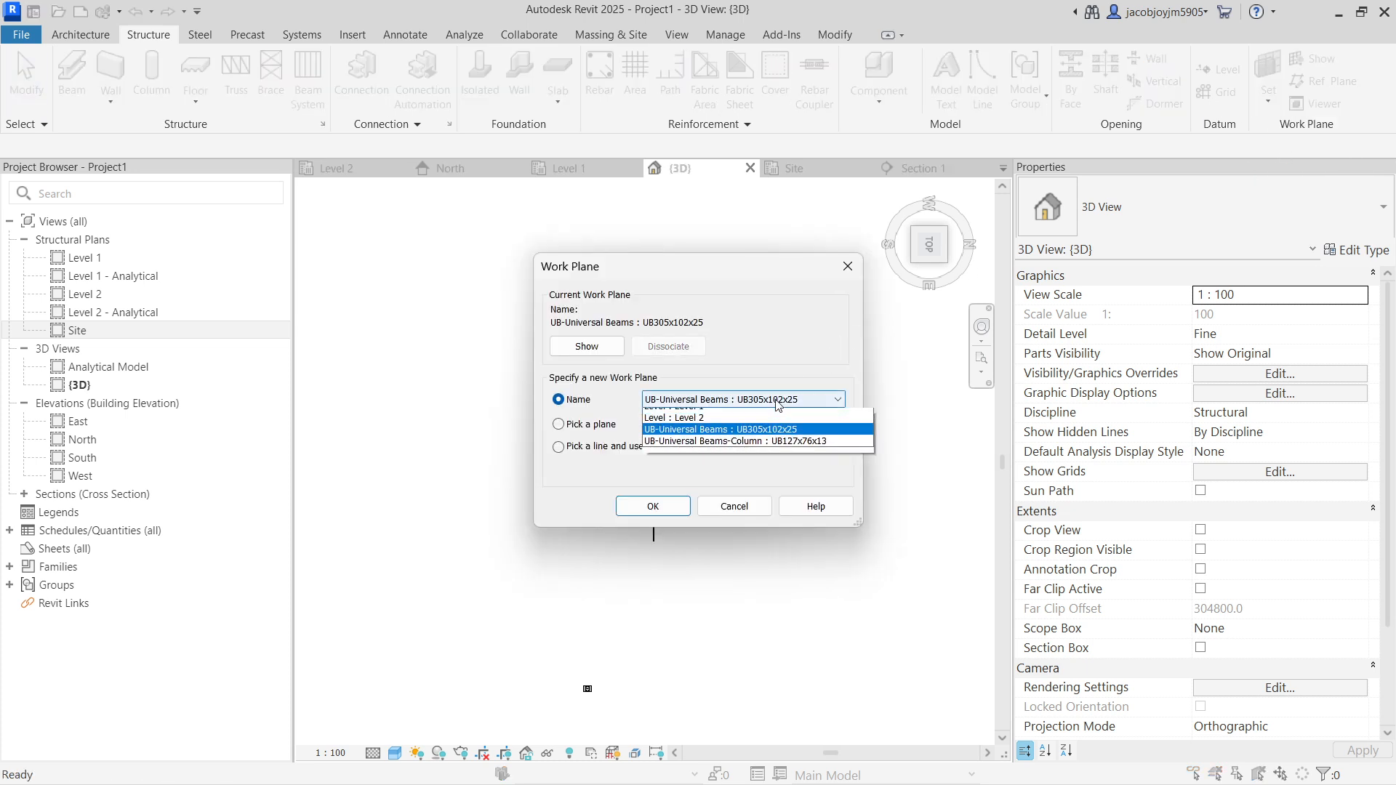
{"action": "left_click", "coordinate": [741, 434]}
{"action": "left_click", "coordinate": [653, 506]}
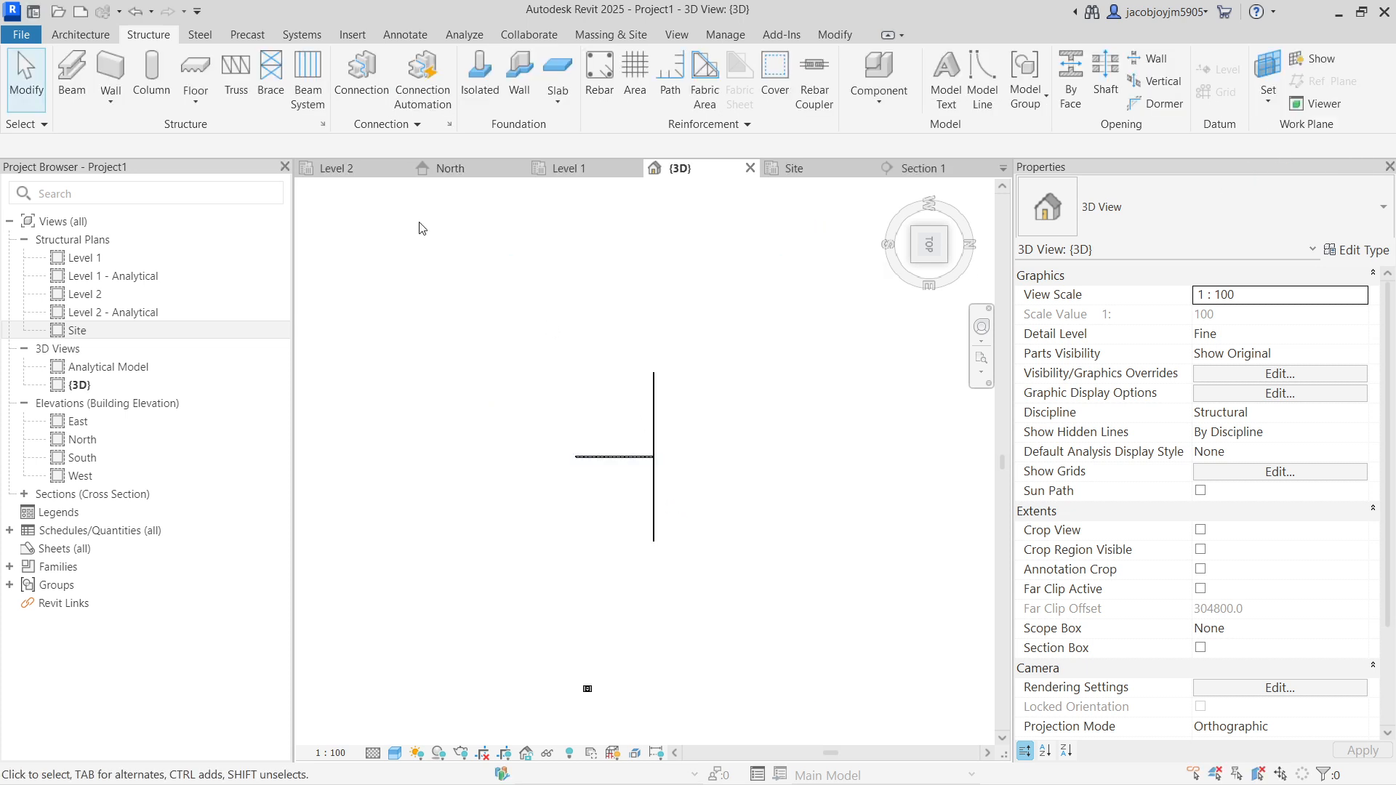
Draw two perpendicular UB305x102x25 beams on Level 1 beside the existing framing, crossing near their ends, with the horizontal one 5000 mm long
{"action": "left_click", "coordinate": [72, 73]}
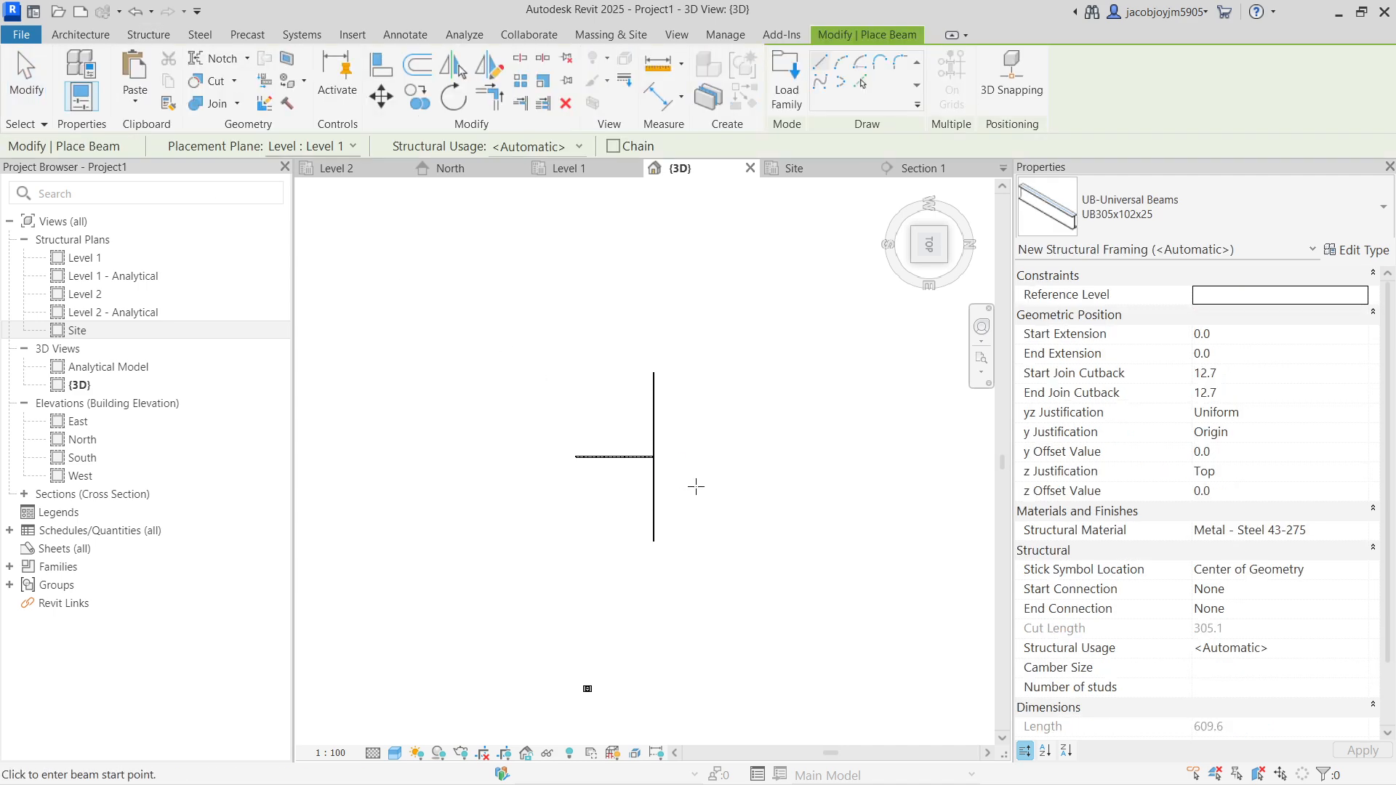
{"action": "left_click", "coordinate": [498, 630]}
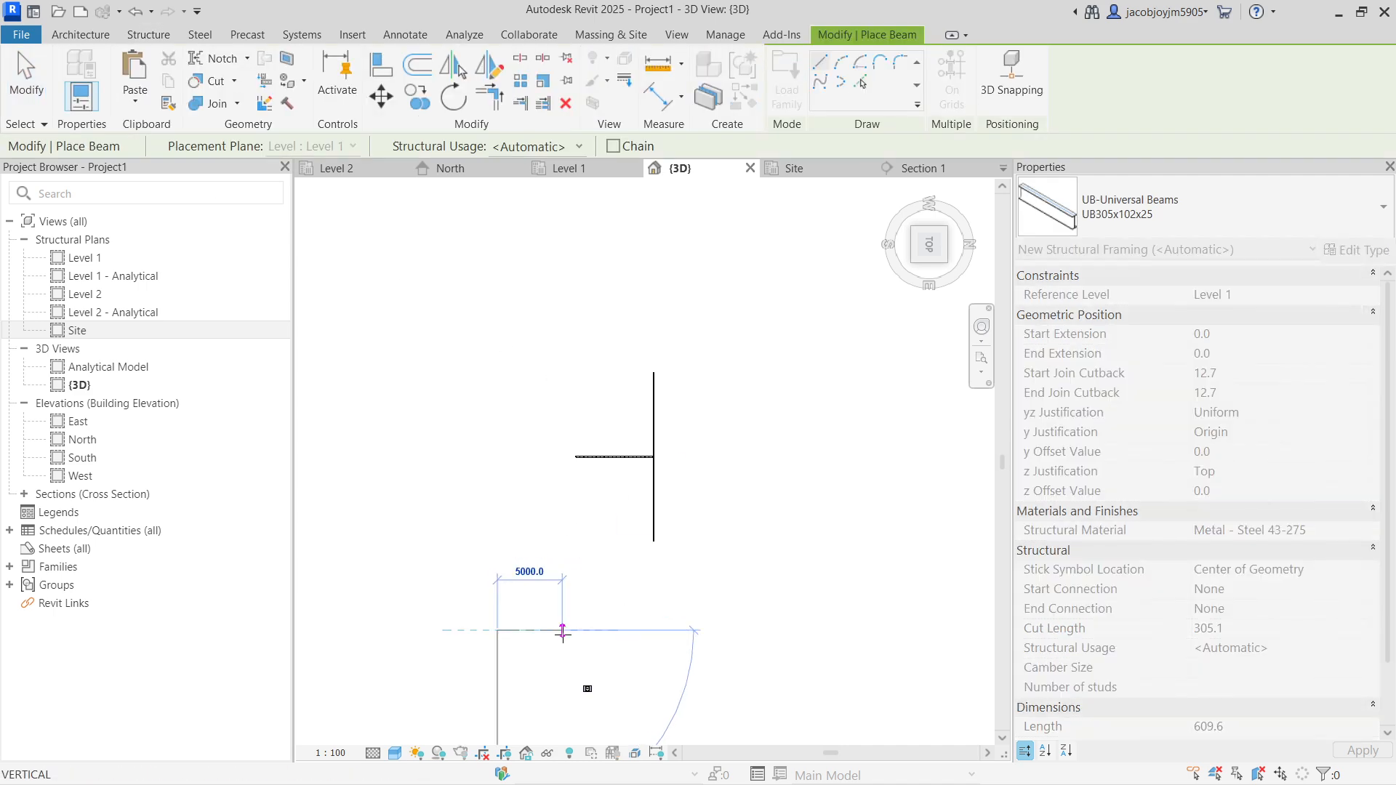
{"action": "left_click", "coordinate": [562, 630]}
{"action": "left_click", "coordinate": [559, 590]}
{"action": "left_click", "coordinate": [559, 643]}
{"action": "key", "text": "Escape"}
{"action": "key", "text": "Escape"}
Trim the two crossing beams to a corner and check how their ends meet in 3D
{"action": "scroll", "coordinate": [559, 639], "scroll_direction": "up", "scroll_amount": 2}
{"action": "scroll", "coordinate": [551, 634], "scroll_direction": "up", "scroll_amount": 5}
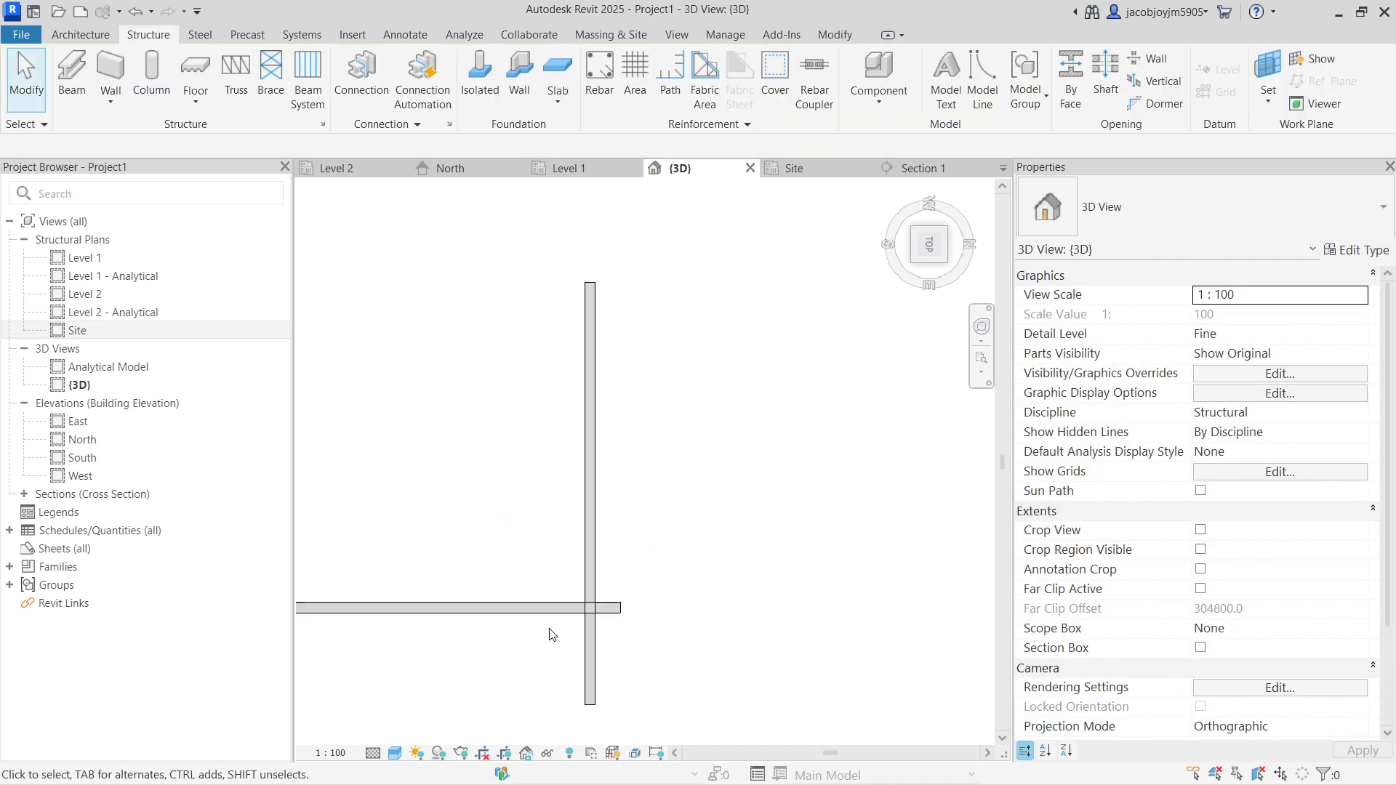
{"action": "left_click", "coordinate": [550, 617]}
{"action": "middle_click_drag", "start_coordinate": [550, 620], "coordinate": [572, 460], "text": "shift"}
{"action": "scroll", "coordinate": [560, 472], "scroll_direction": "up", "scroll_amount": 2}
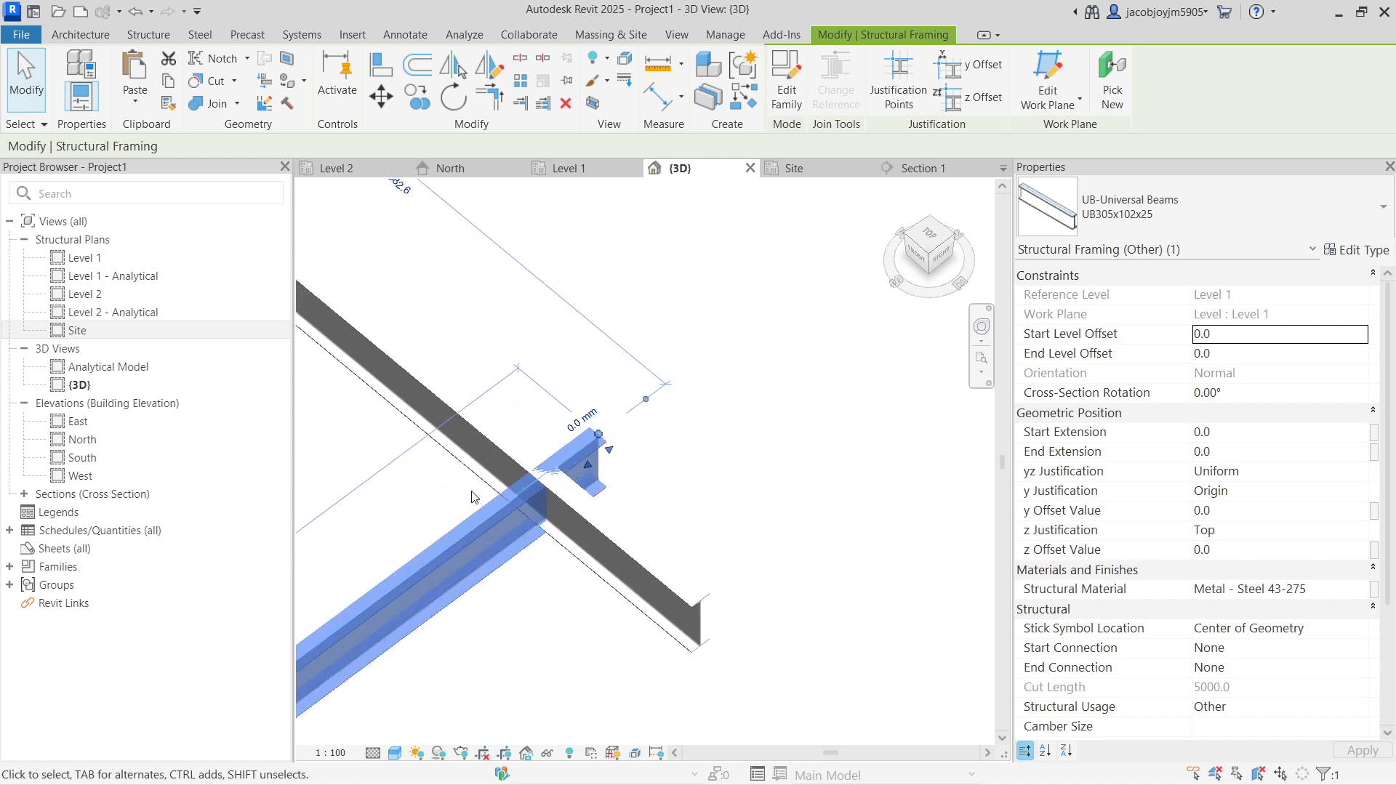
{"action": "key", "text": "Escape"}
{"action": "key", "text": "r"}
{"action": "left_click", "coordinate": [508, 457]}
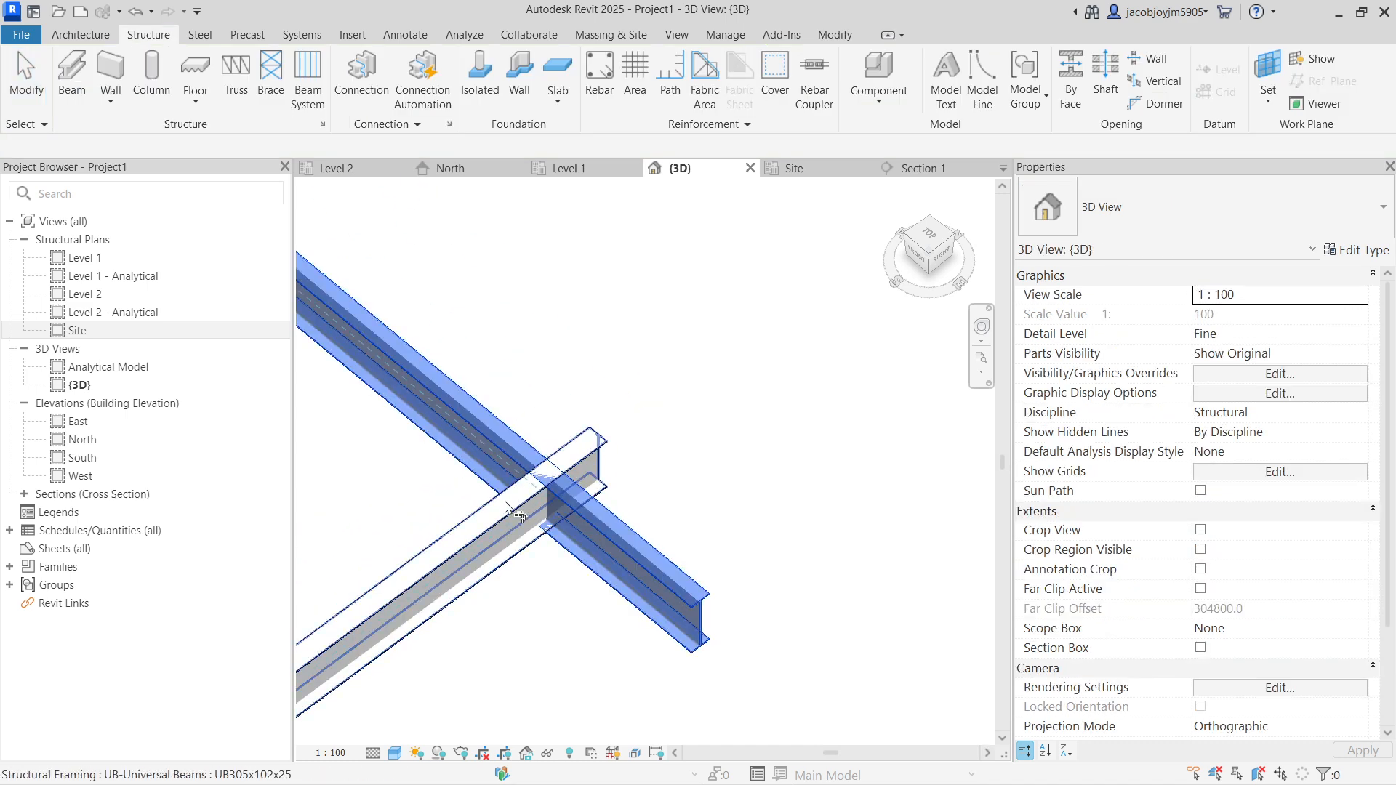
{"action": "left_click", "coordinate": [508, 505]}
{"action": "key", "text": "Escape"}
{"action": "left_click", "coordinate": [507, 505]}
{"action": "scroll", "coordinate": [515, 503], "scroll_direction": "up", "scroll_amount": 5}
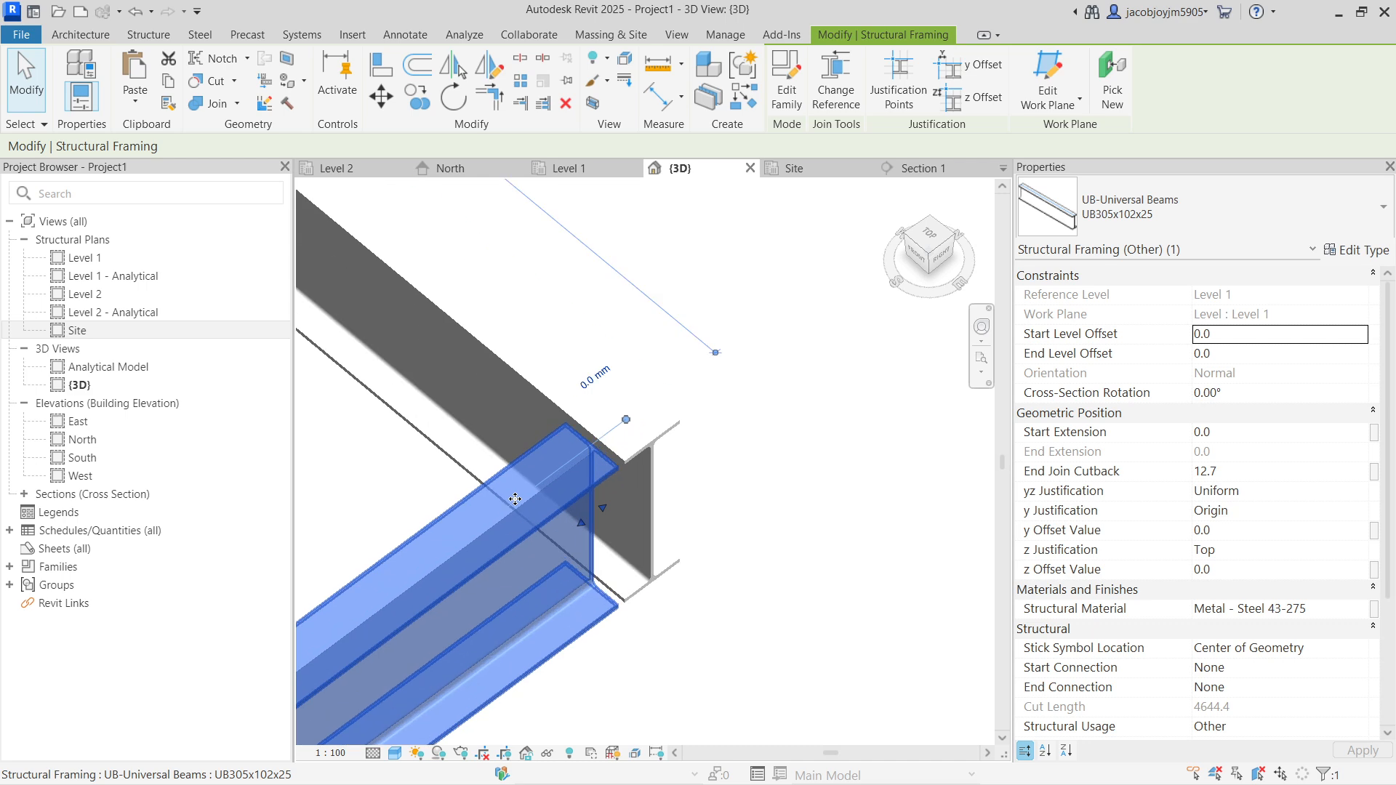
{"action": "key", "text": "Escape"}
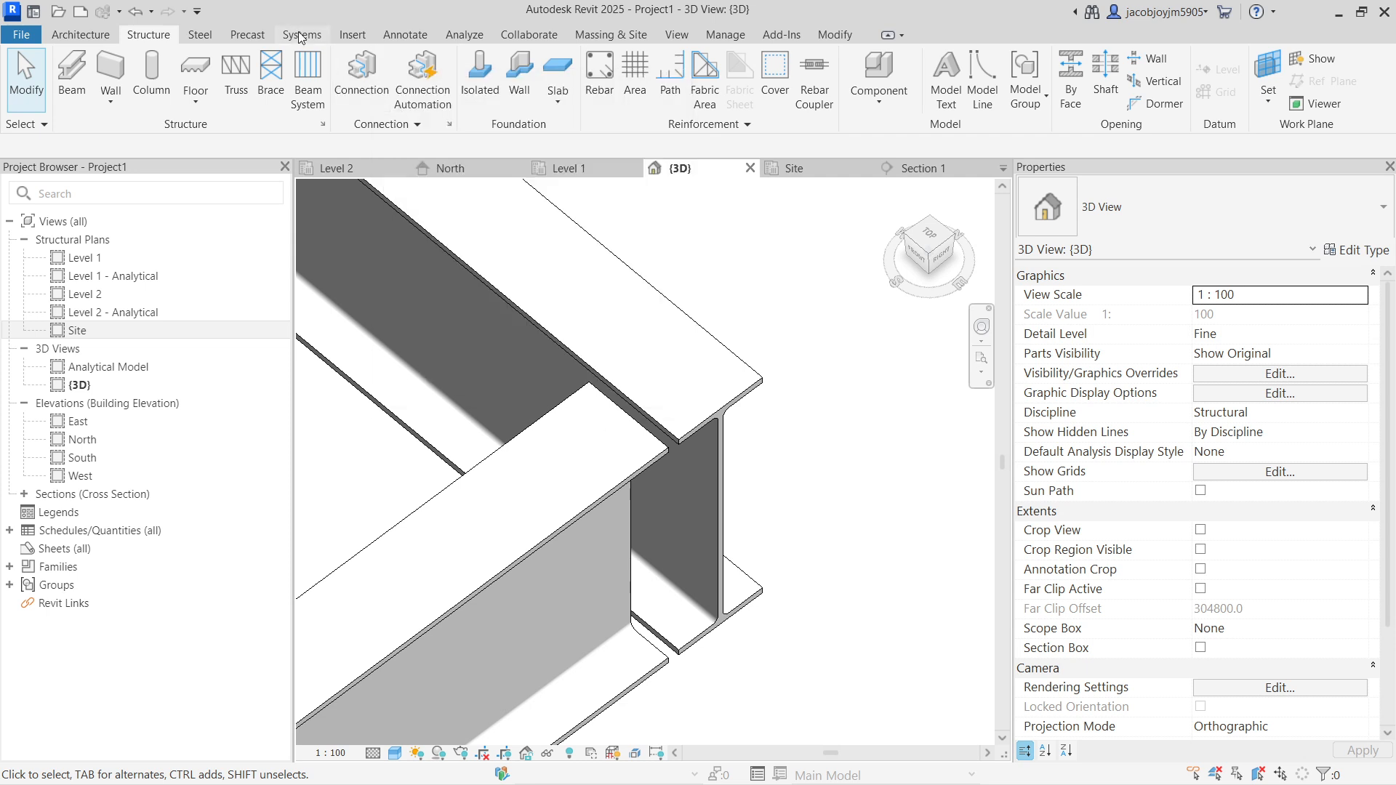
Apply a Miter parametric cut between the two UB305x102x25 beams at their corner
{"action": "left_click", "coordinate": [198, 35]}
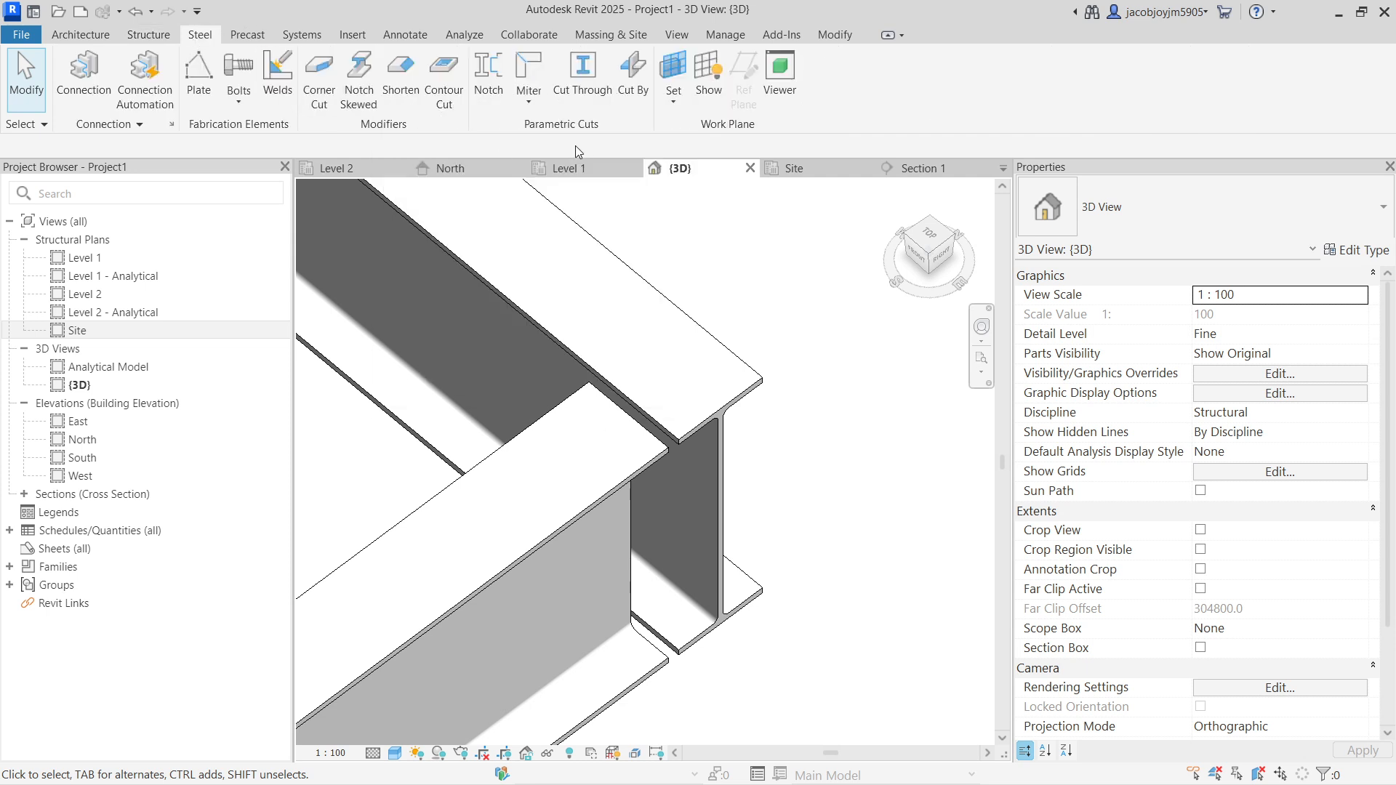
{"action": "left_click", "coordinate": [536, 105]}
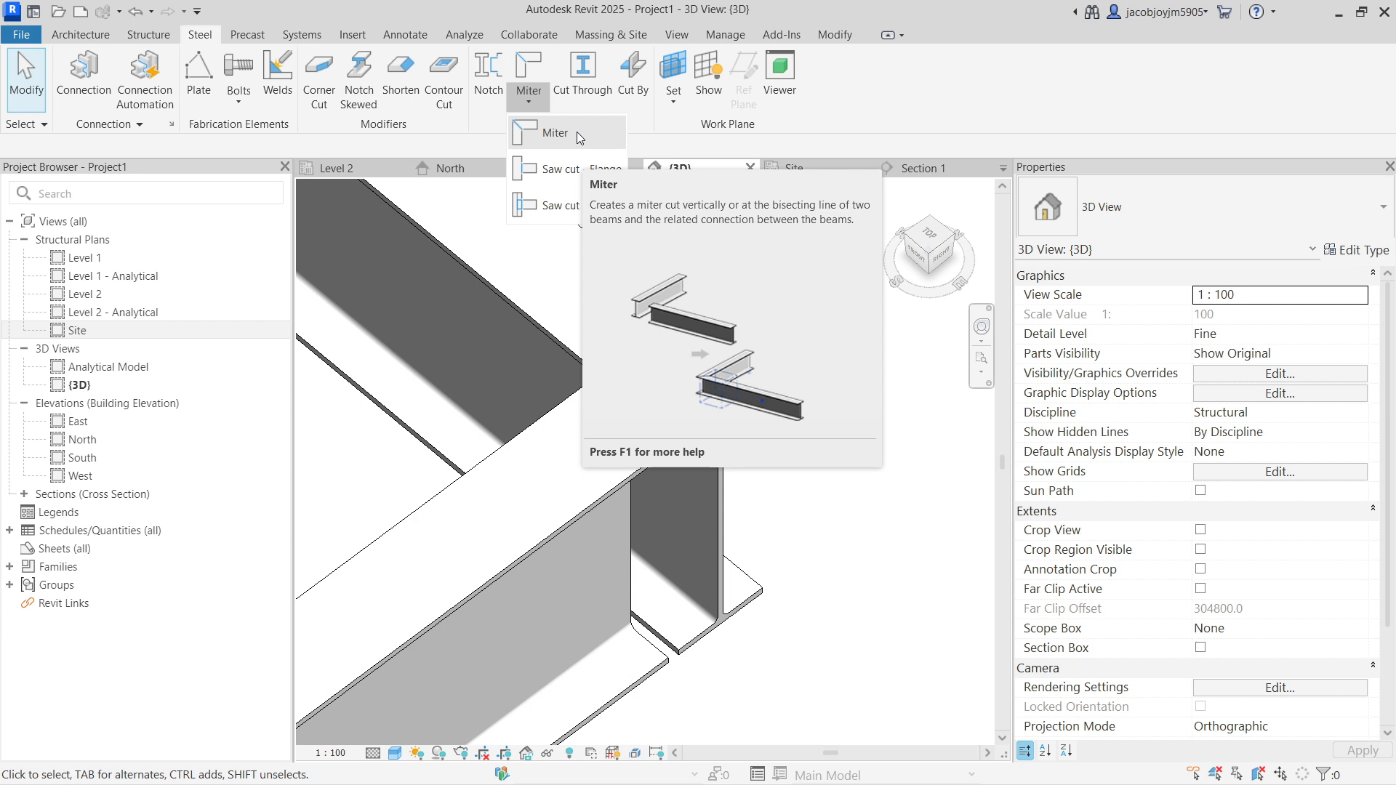
{"action": "left_click", "coordinate": [577, 132]}
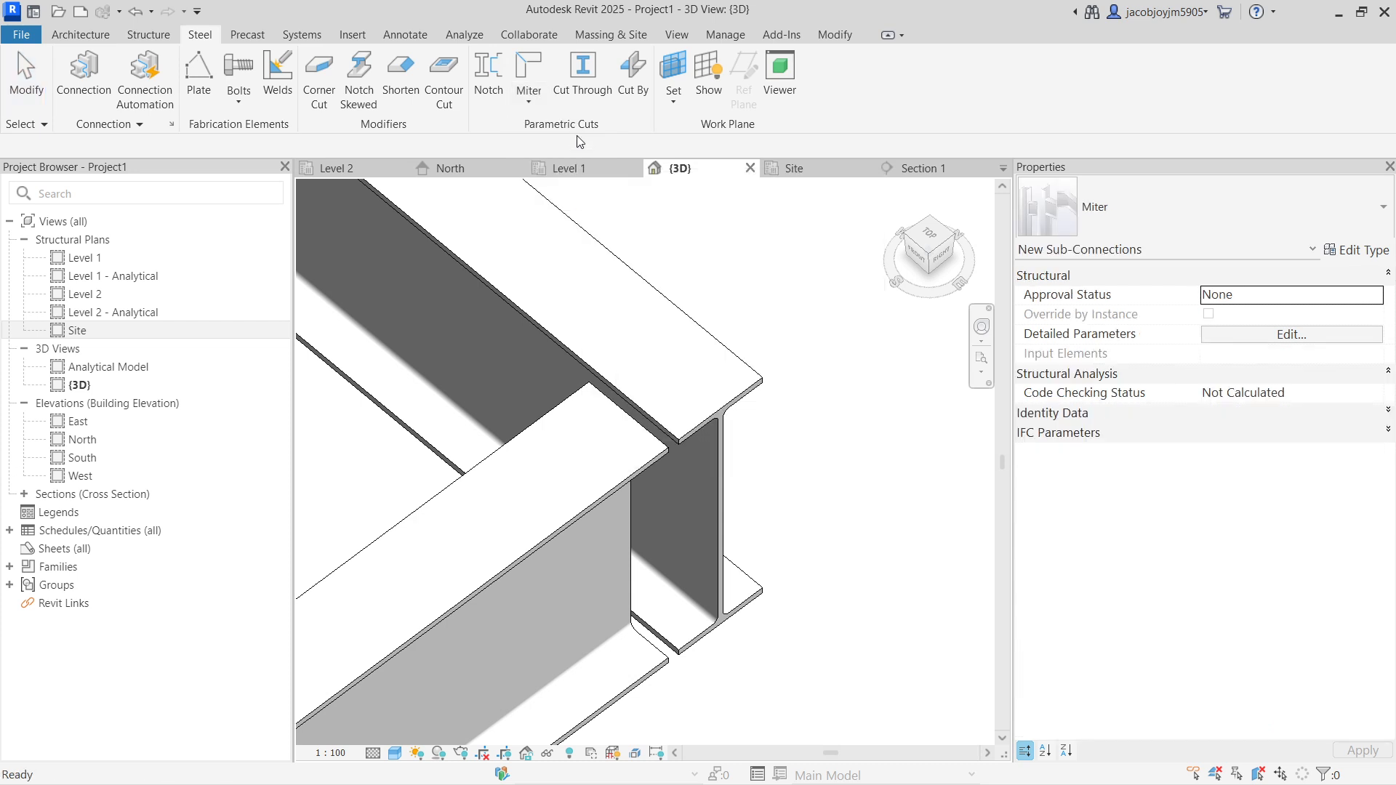
{"action": "left_click", "coordinate": [569, 211]}
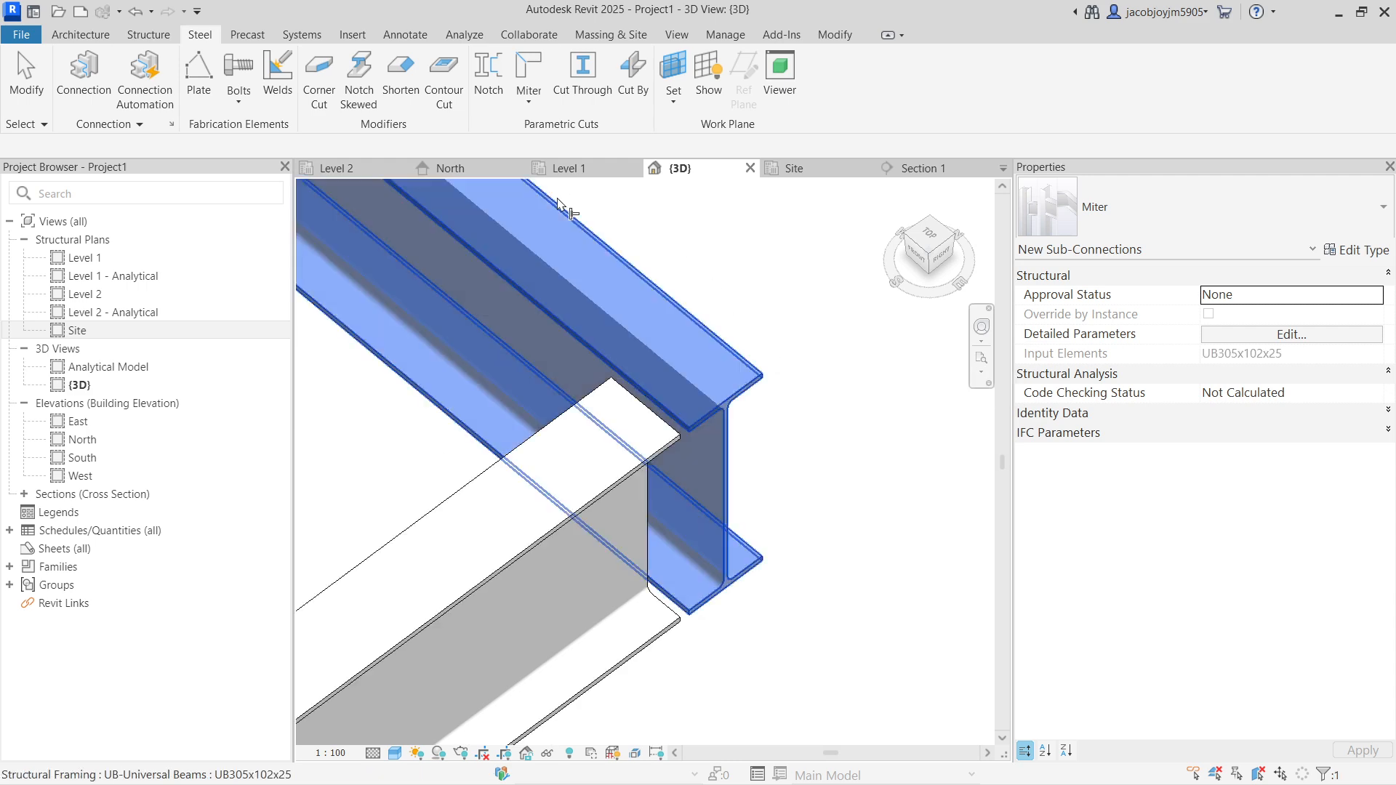
{"action": "left_click", "coordinate": [604, 505]}
{"action": "key", "text": "Return"}
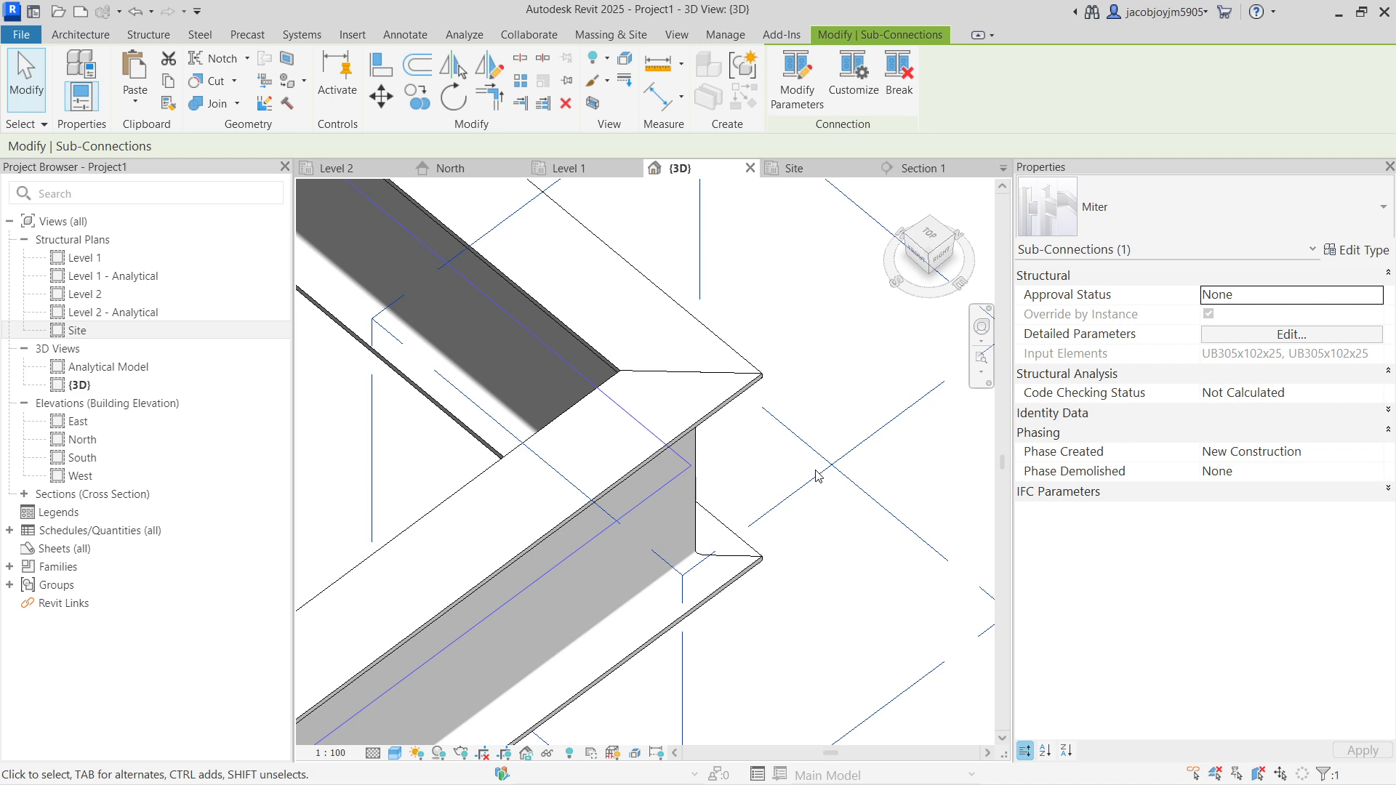
Examine the mitered corner in 3D, looking at how the flanges and webs of both beams meet
{"action": "left_click", "coordinate": [778, 396]}
{"action": "left_click", "coordinate": [759, 396]}
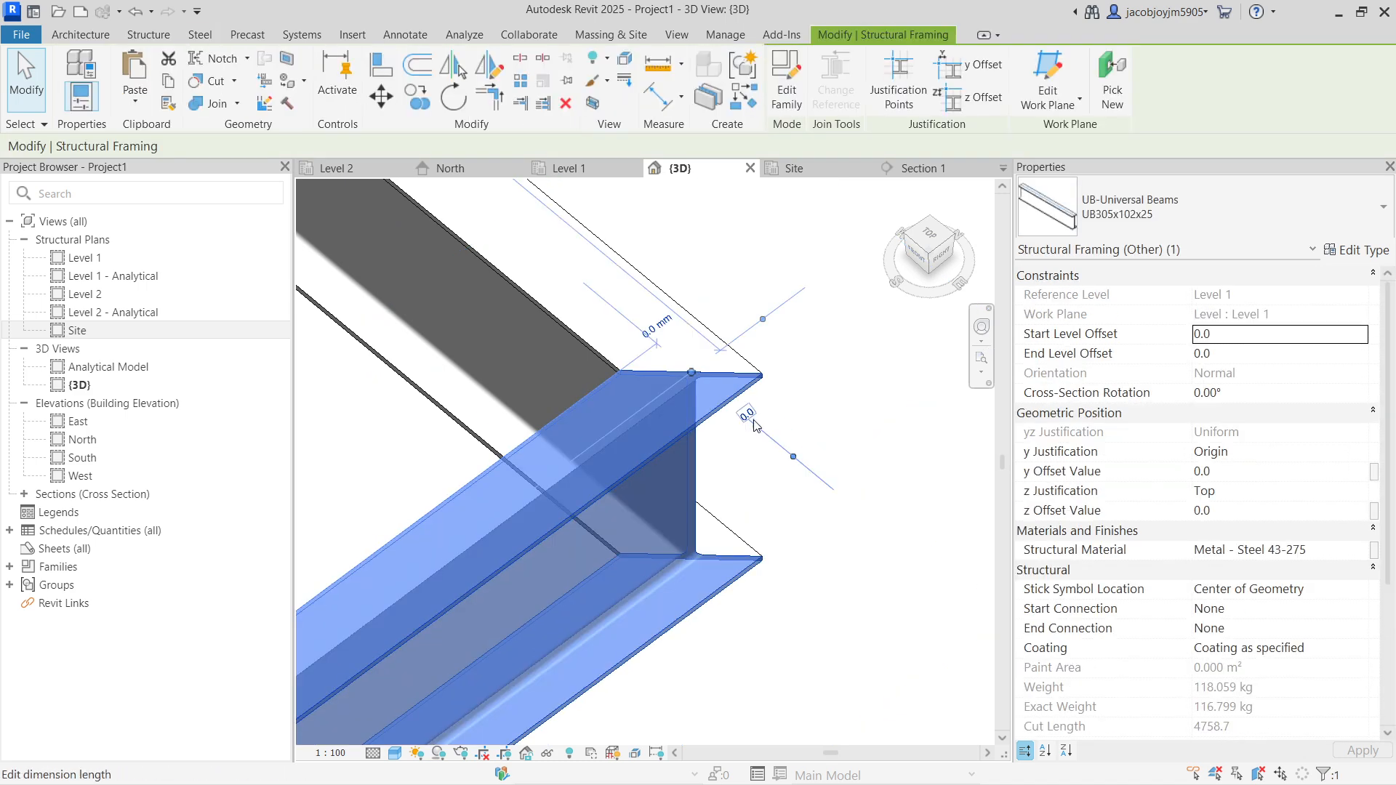
{"action": "scroll", "coordinate": [757, 427], "scroll_direction": "down", "scroll_amount": 1}
{"action": "middle_click_drag", "start_coordinate": [757, 426], "coordinate": [654, 408]}
{"action": "middle_click_drag", "start_coordinate": [880, 647], "coordinate": [864, 548]}
{"action": "left_click", "coordinate": [839, 491]}
{"action": "left_click", "coordinate": [839, 493]}
{"action": "left_click", "coordinate": [862, 546]}
{"action": "middle_click_drag", "start_coordinate": [632, 434], "coordinate": [790, 527], "text": "shift"}
Remove the miter sub-connection from the beam corner
{"action": "left_click", "coordinate": [790, 526]}
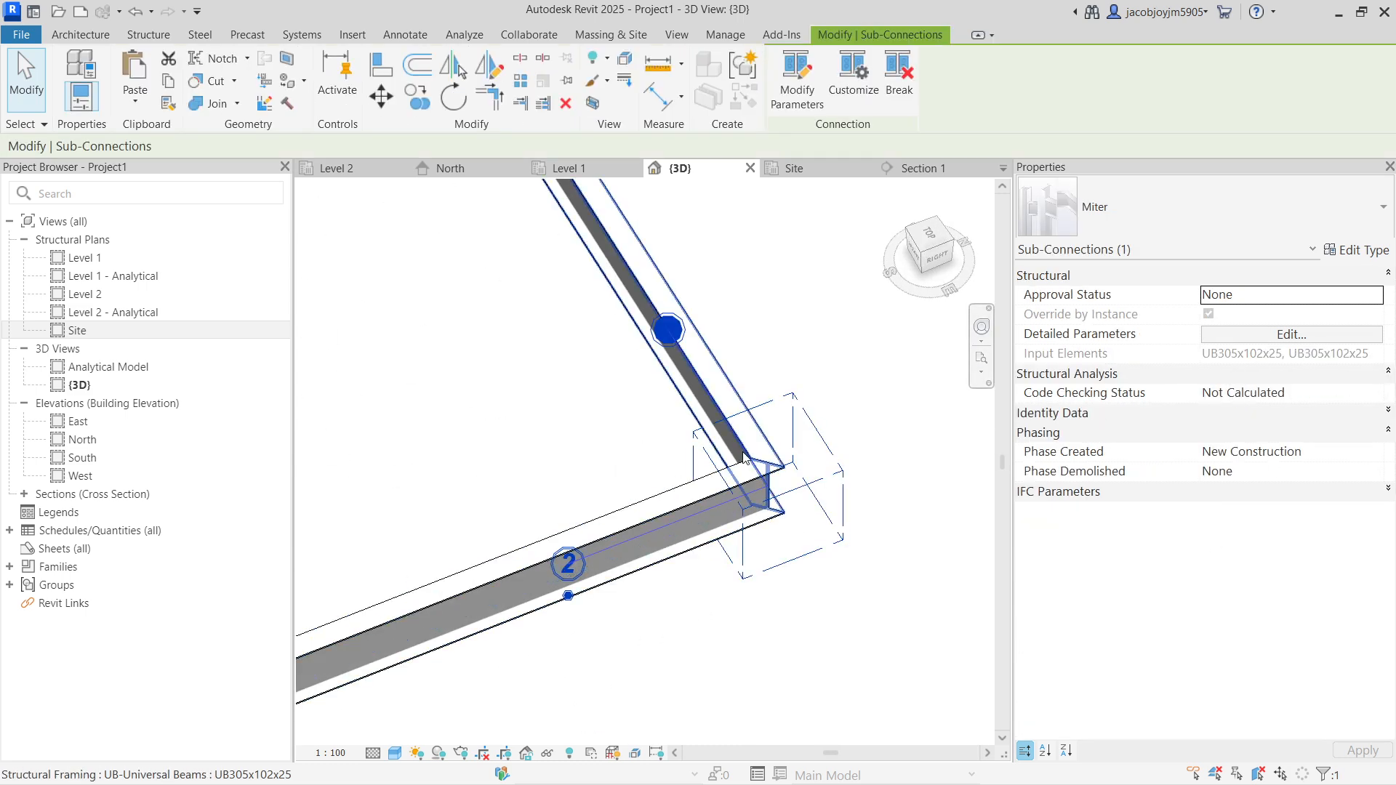
{"action": "key", "text": "Escape"}
{"action": "scroll", "coordinate": [745, 458], "scroll_direction": "up", "scroll_amount": 3}
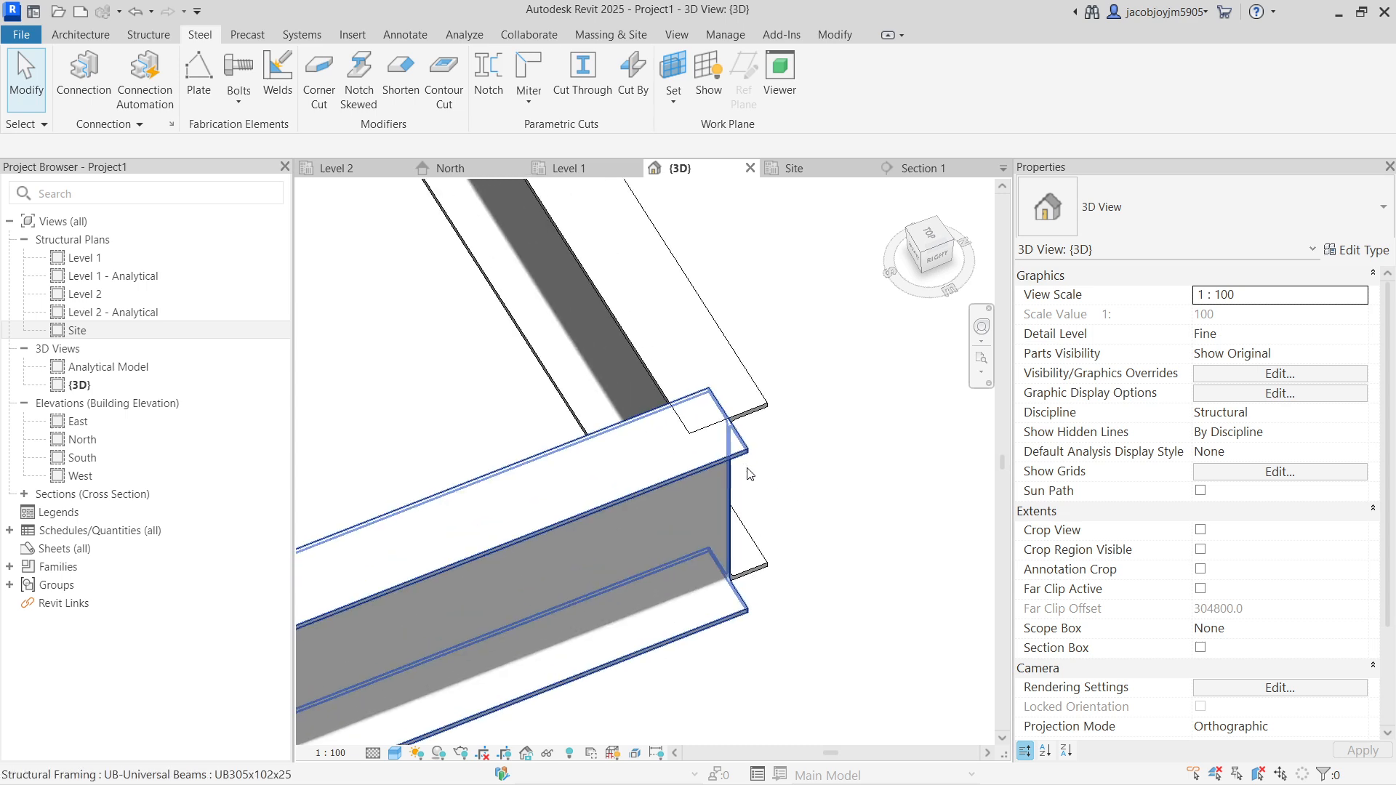
Try to apply a Saw cut - Flange between the two corner beams in their current position
{"action": "left_click", "coordinate": [528, 102]}
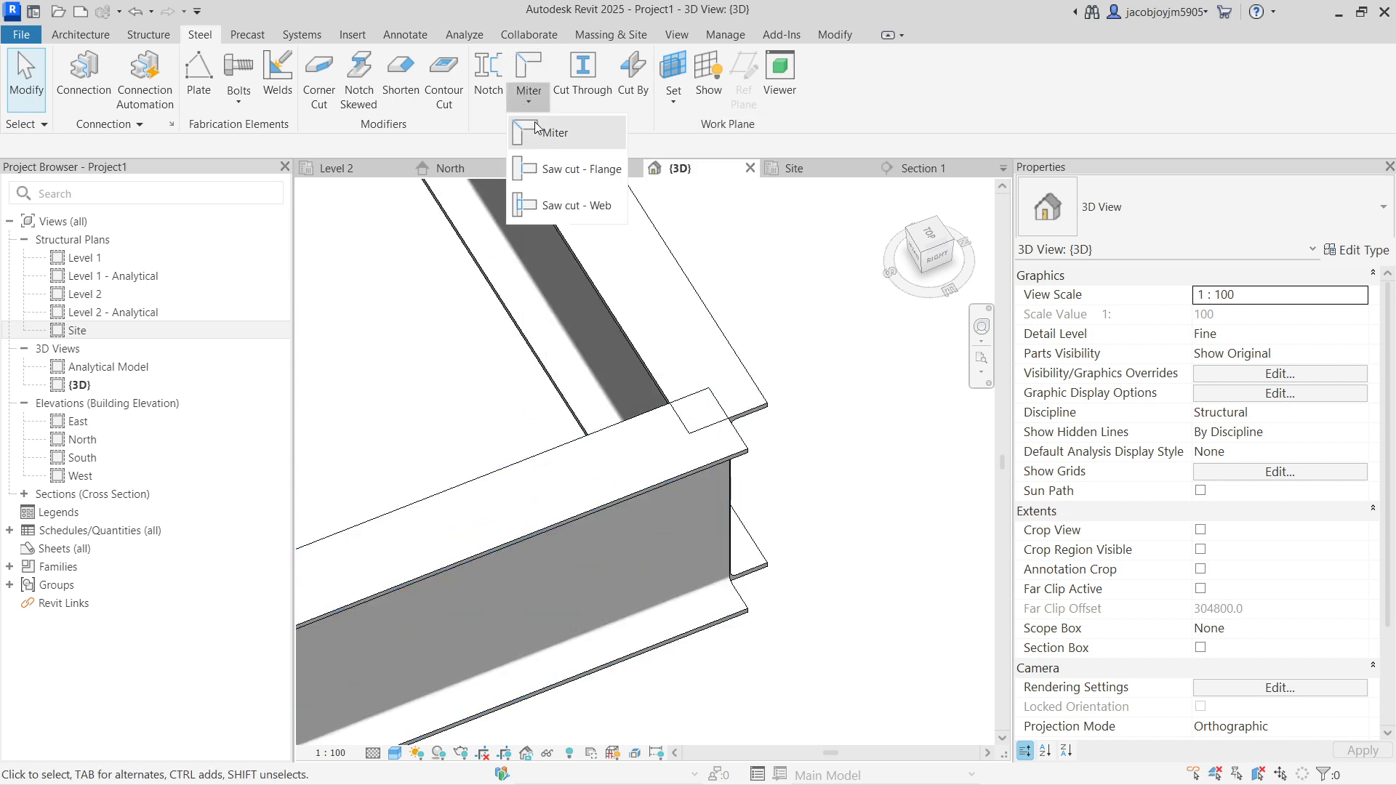
{"action": "left_click", "coordinate": [566, 174]}
{"action": "left_click", "coordinate": [561, 460]}
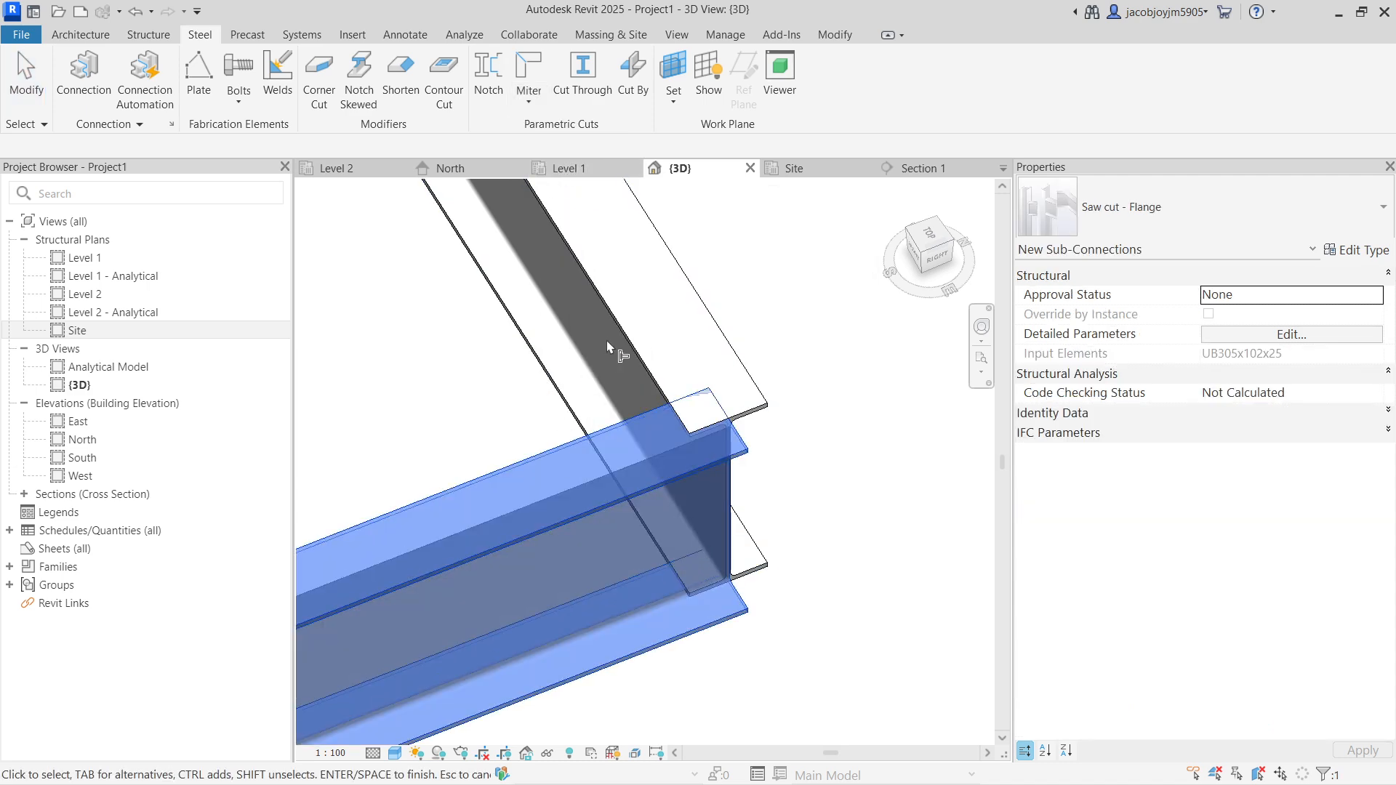
{"action": "left_click", "coordinate": [629, 340]}
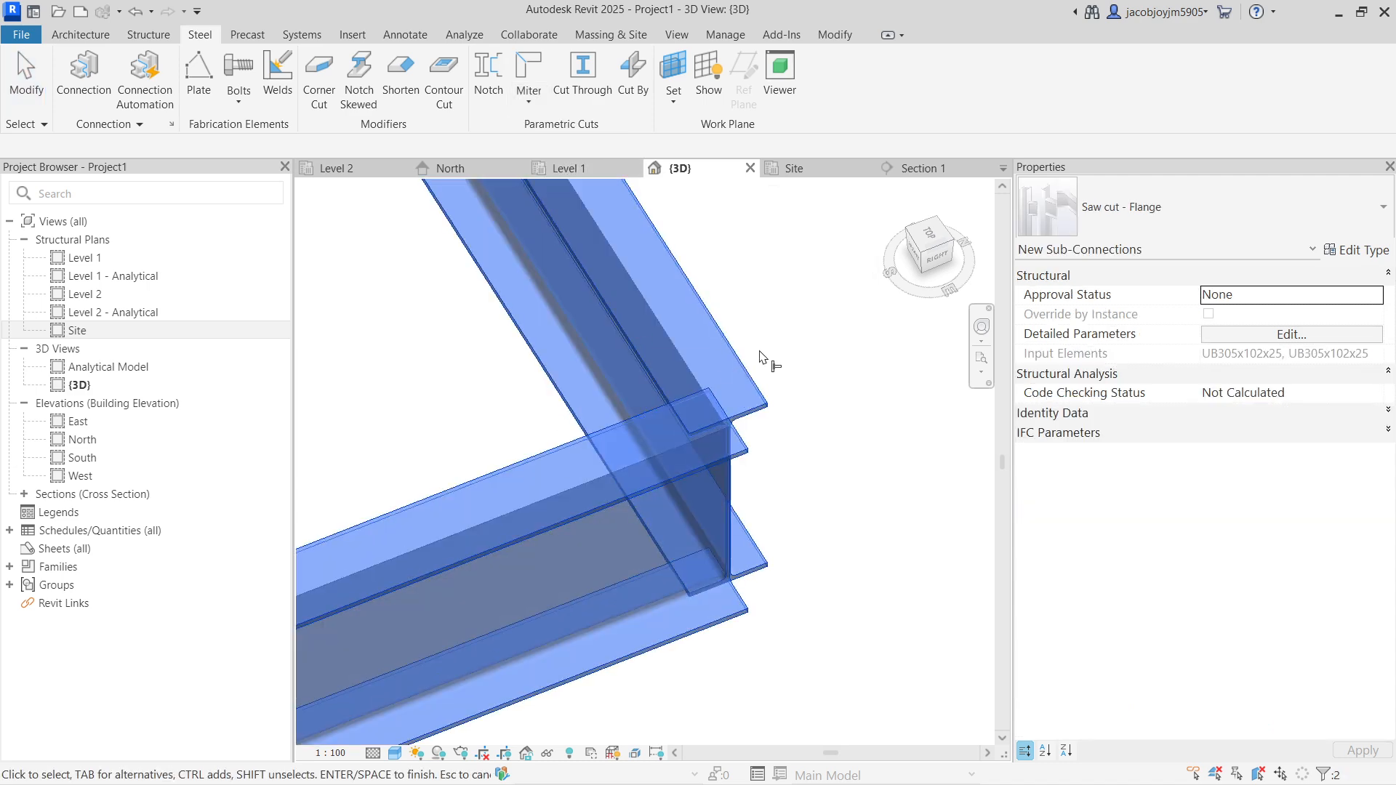
{"action": "key", "text": "Escape"}
{"action": "left_click", "coordinate": [754, 414]}
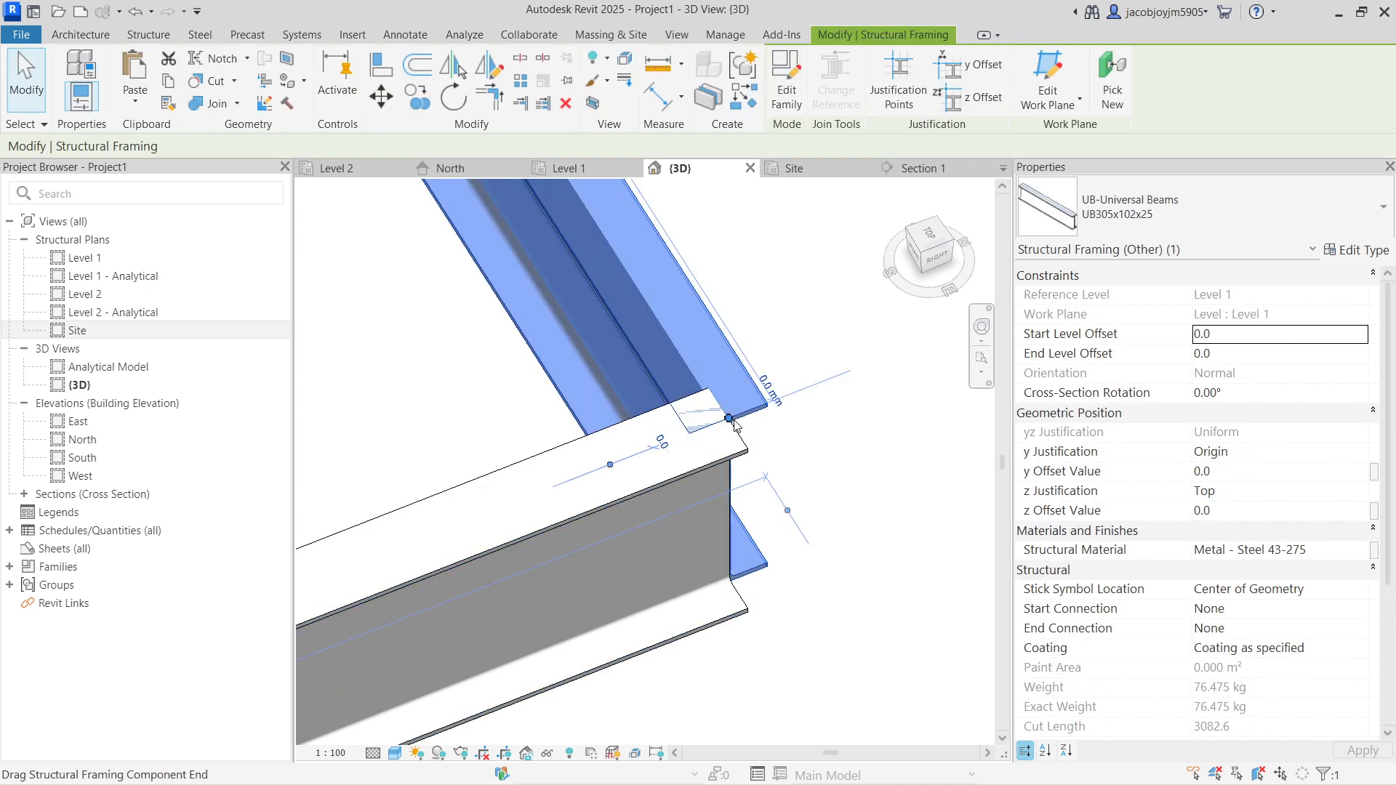
{"action": "key", "text": "Escape"}
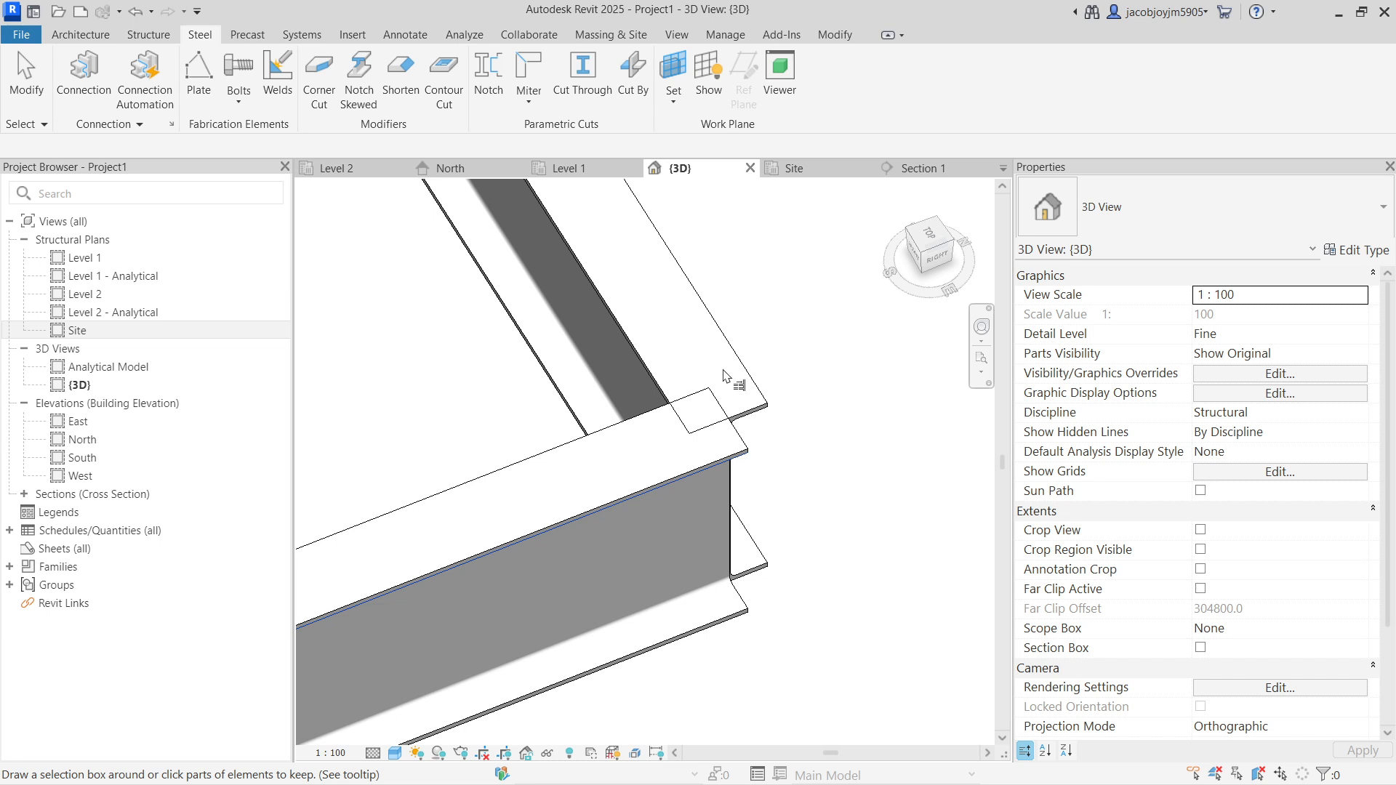
Extend the end of the shorter corner beam past its crossing with the longer beam
{"action": "scroll", "coordinate": [683, 413], "scroll_direction": "down", "scroll_amount": 3}
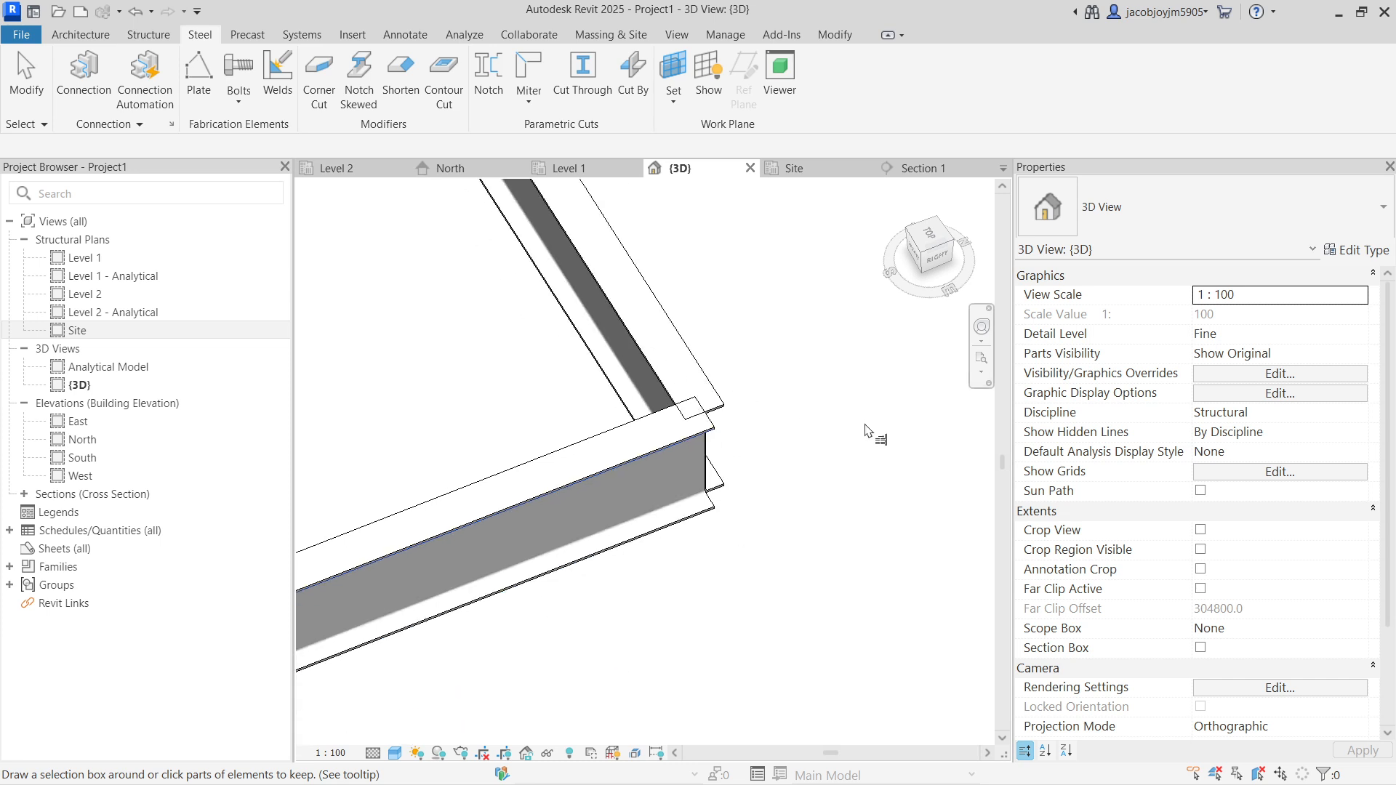
{"action": "left_click", "coordinate": [611, 308]}
{"action": "left_click_drag", "start_coordinate": [702, 420], "coordinate": [757, 496]}
{"action": "left_click", "coordinate": [793, 370]}
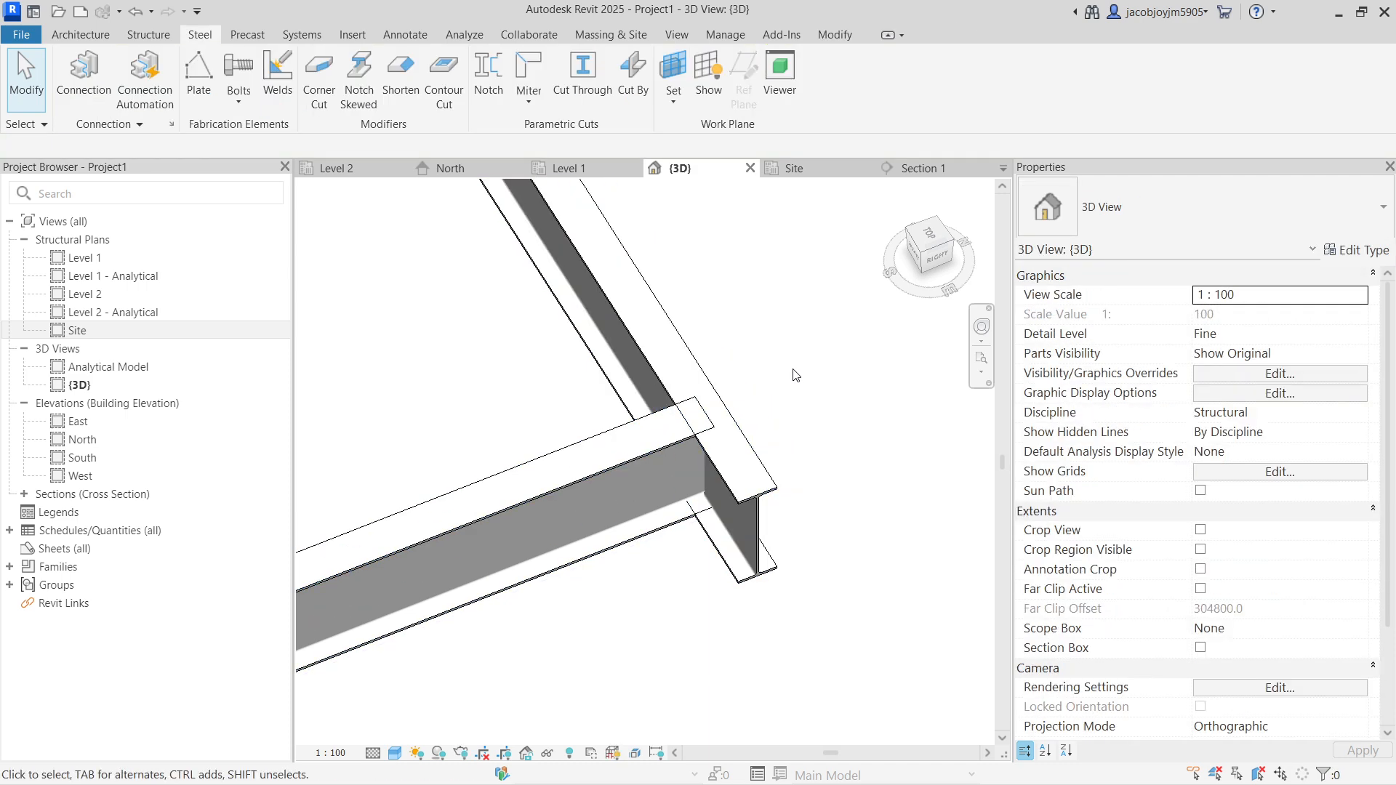
Extend the longer beam's end through the shorter one, then pull it back close to the crossing beam's outer flange edge
{"action": "left_click", "coordinate": [661, 450]}
{"action": "left_click_drag", "start_coordinate": [704, 418], "coordinate": [762, 396]}
{"action": "key", "text": "m"}
{"action": "left_click", "coordinate": [708, 450]}
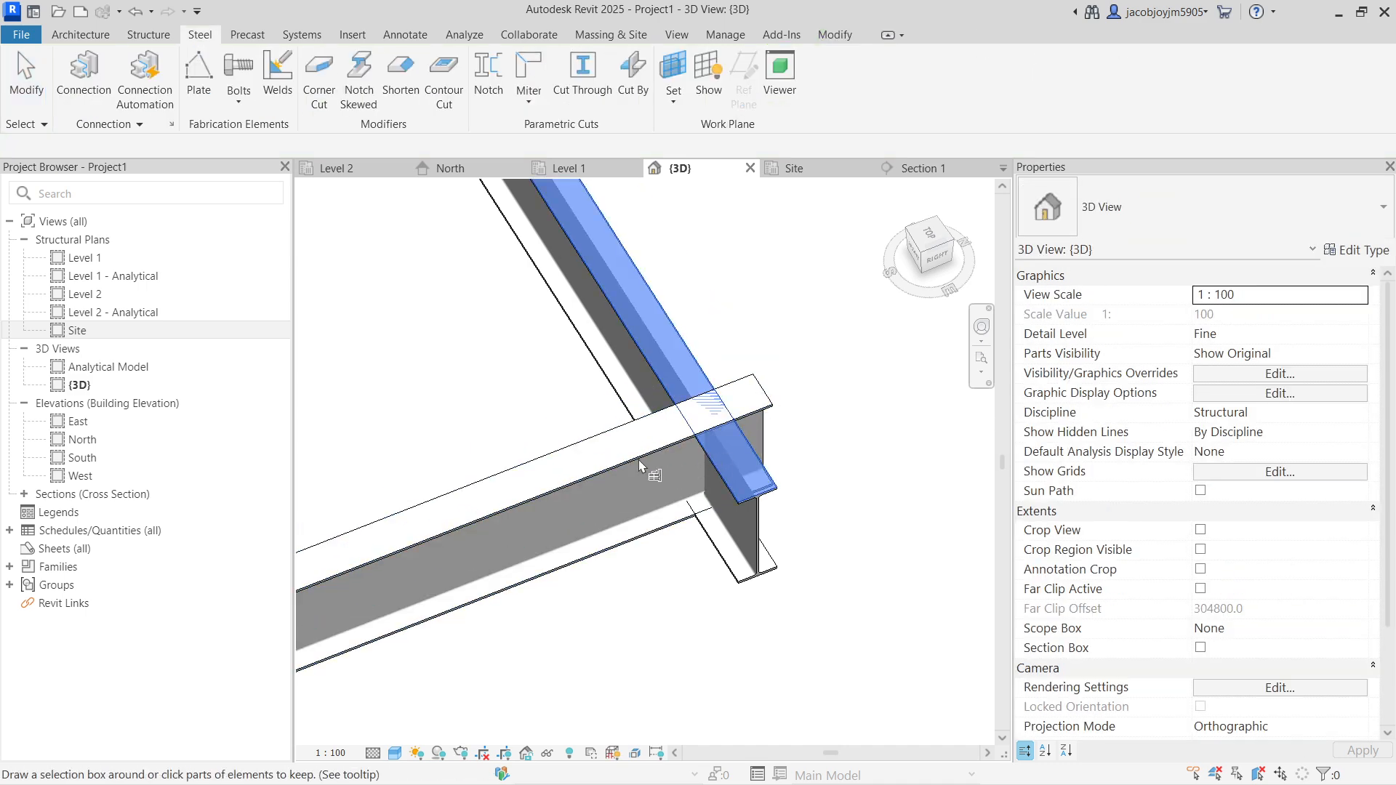
{"action": "key", "text": "Escape"}
{"action": "left_click", "coordinate": [486, 493]}
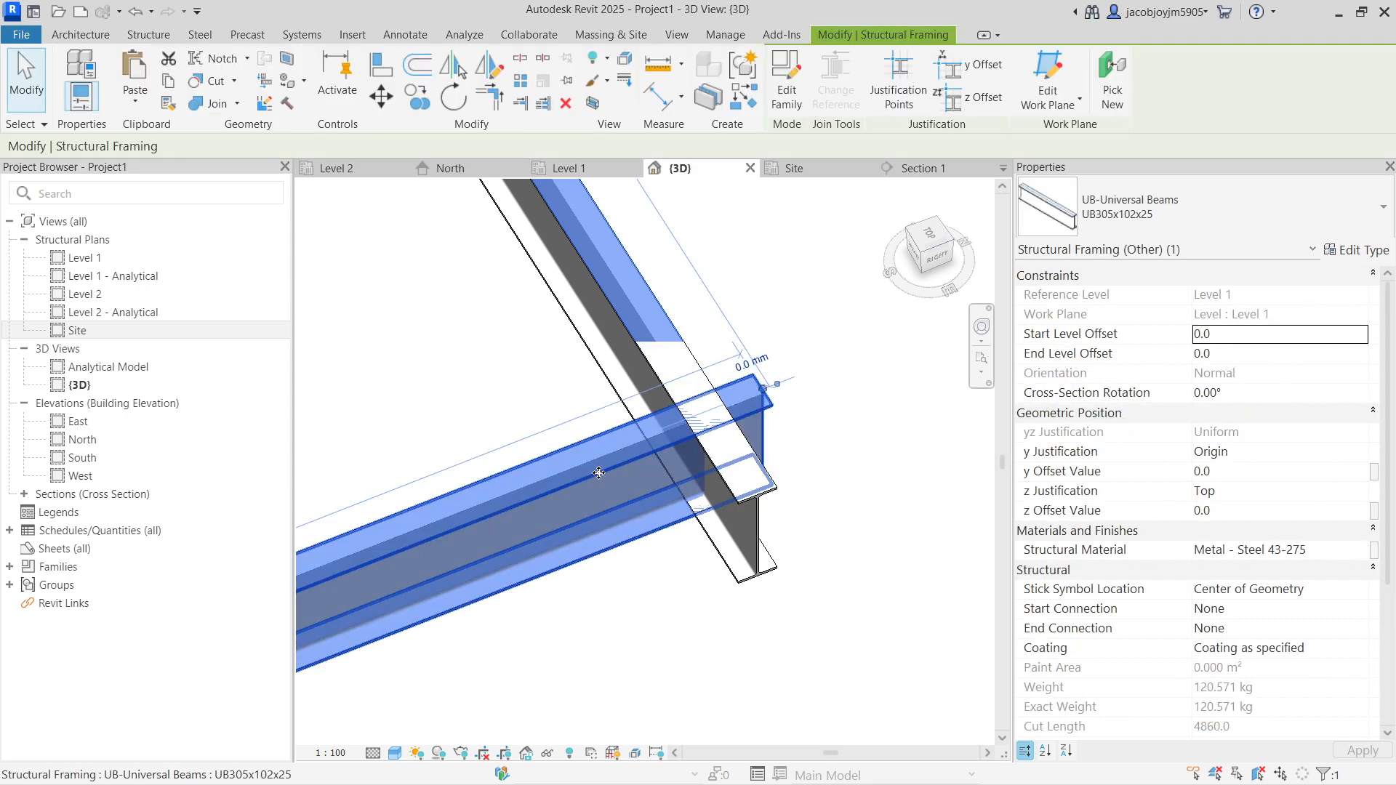
{"action": "left_click_drag", "start_coordinate": [763, 390], "coordinate": [724, 402]}
{"action": "left_click", "coordinate": [804, 295]}
Apply a Saw cut - Flange between the two overlapping beams, picking the longer beam first
{"action": "left_click", "coordinate": [529, 101]}
{"action": "left_click", "coordinate": [567, 177]}
{"action": "left_click", "coordinate": [648, 409]}
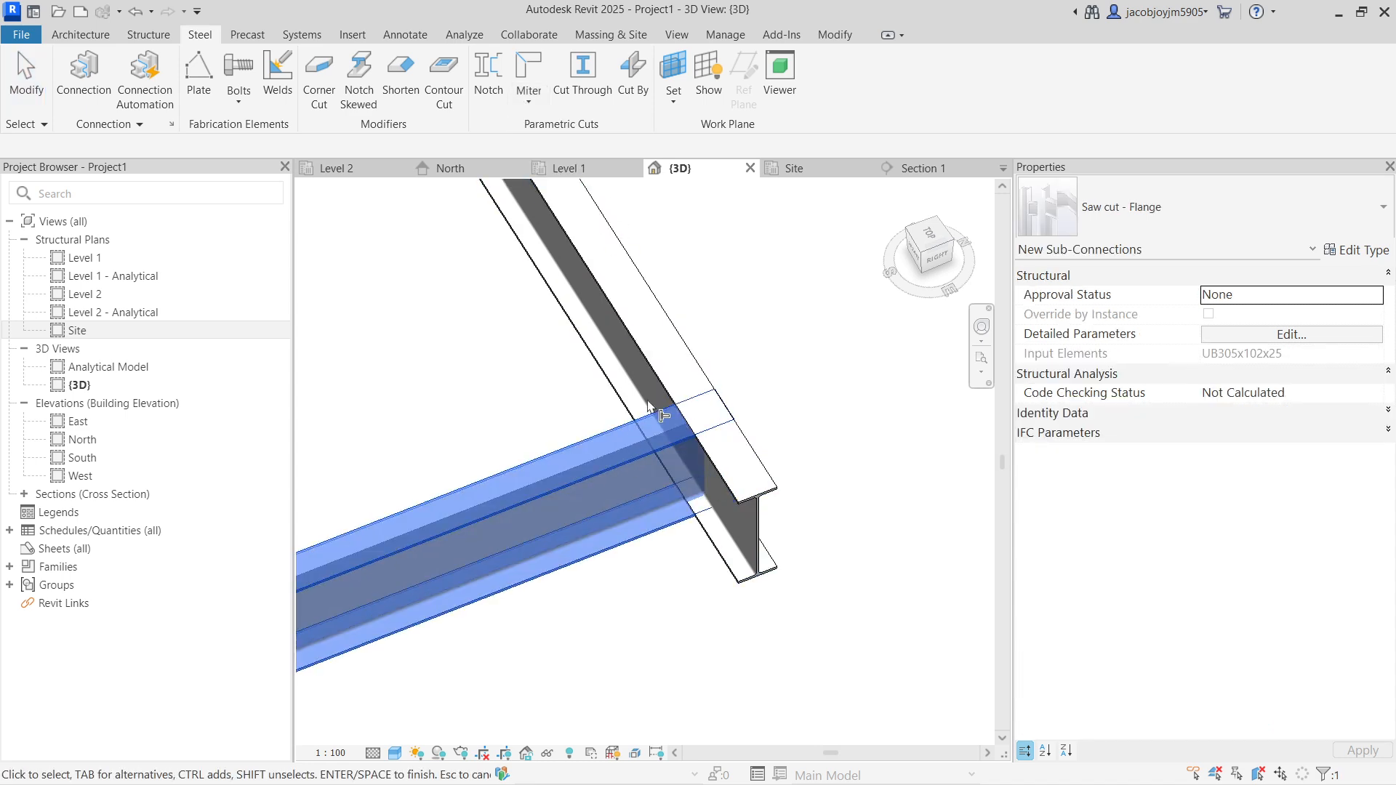
{"action": "left_click", "coordinate": [654, 391]}
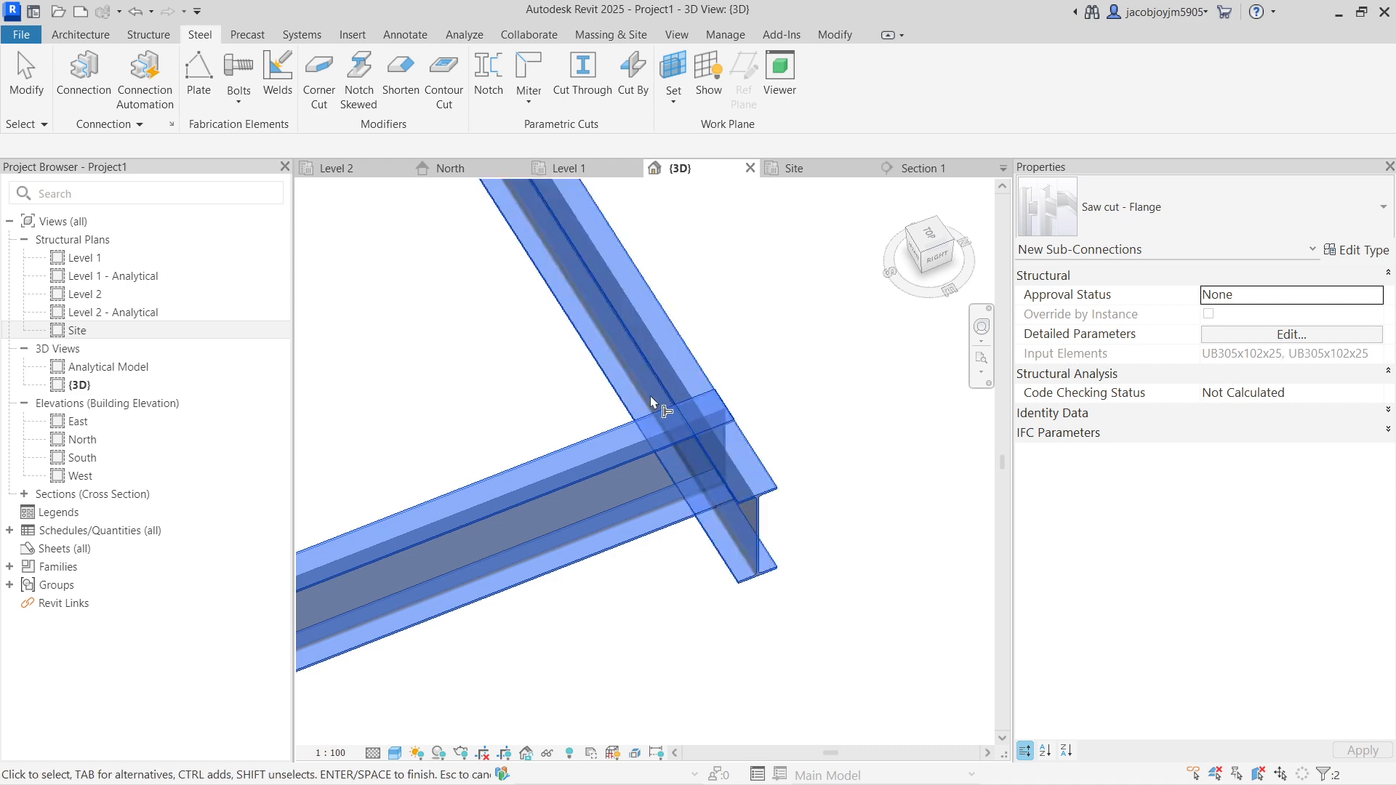
{"action": "left_click", "coordinate": [654, 399]}
{"action": "left_click", "coordinate": [757, 363]}
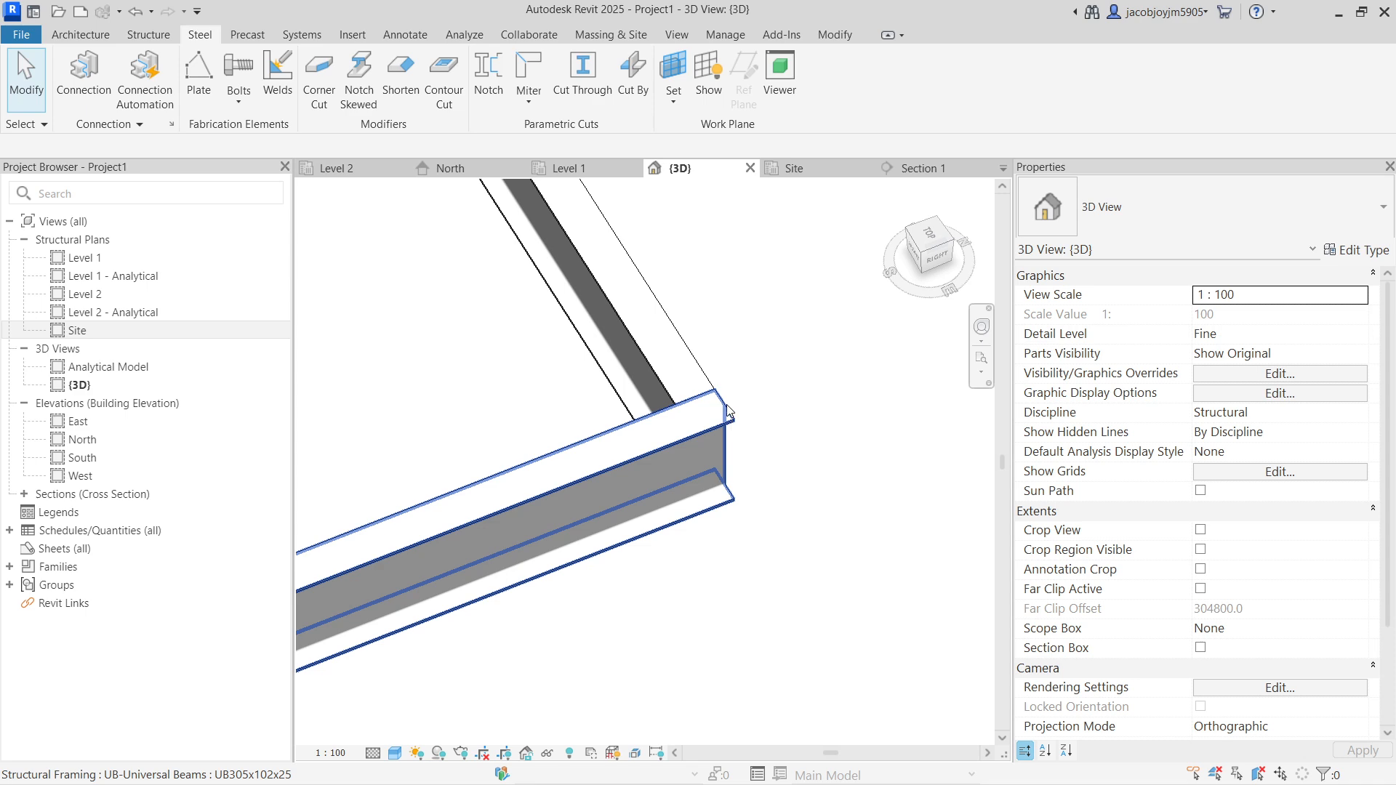
Inspect the saw-cut joint from above, checking where the shorter beam meets the longer beam's flange
{"action": "left_click", "coordinate": [706, 413]}
{"action": "middle_click_drag", "start_coordinate": [582, 374], "coordinate": [669, 419], "text": "shift"}
{"action": "middle_click_drag", "start_coordinate": [592, 382], "coordinate": [804, 648]}
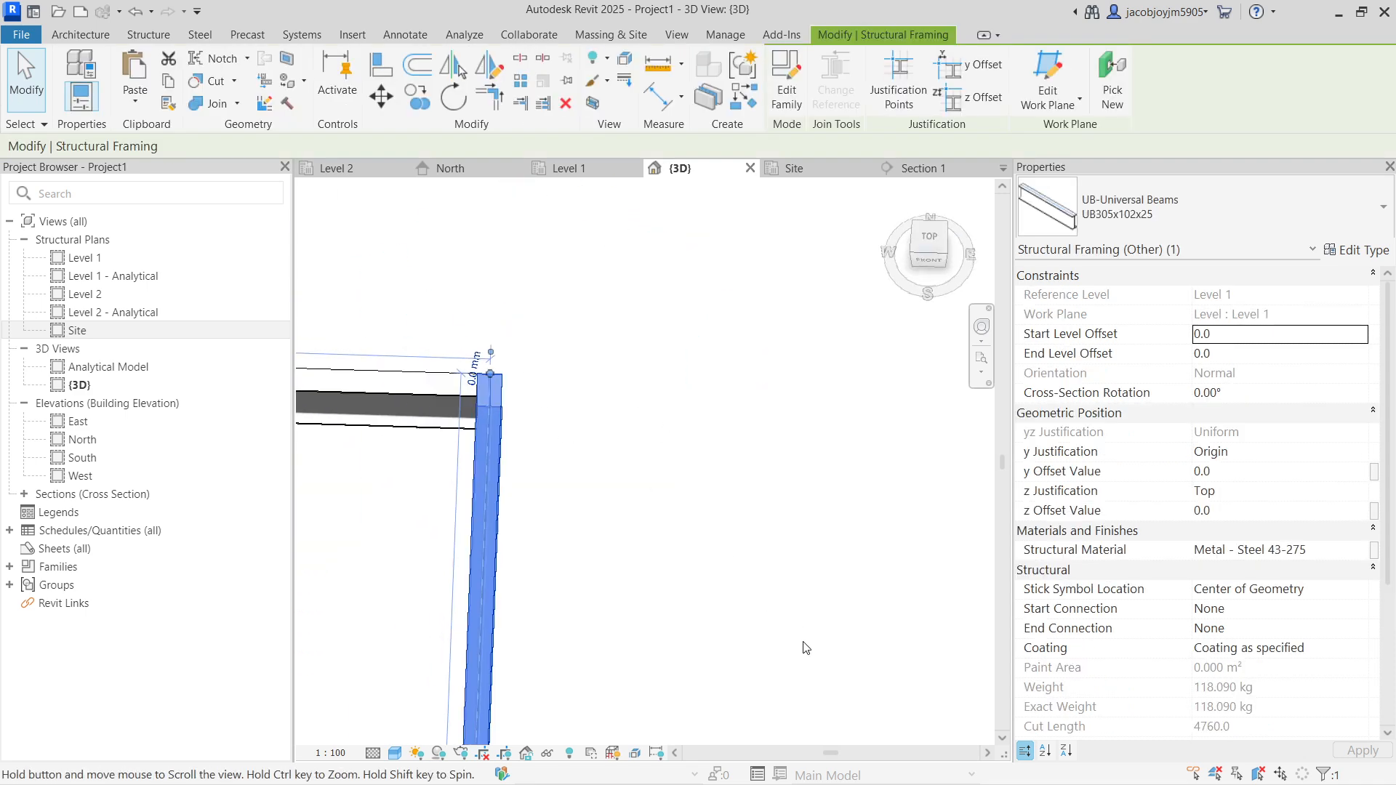
{"action": "scroll", "coordinate": [418, 368], "scroll_direction": "up", "scroll_amount": 2}
{"action": "scroll", "coordinate": [516, 411], "scroll_direction": "up", "scroll_amount": 2}
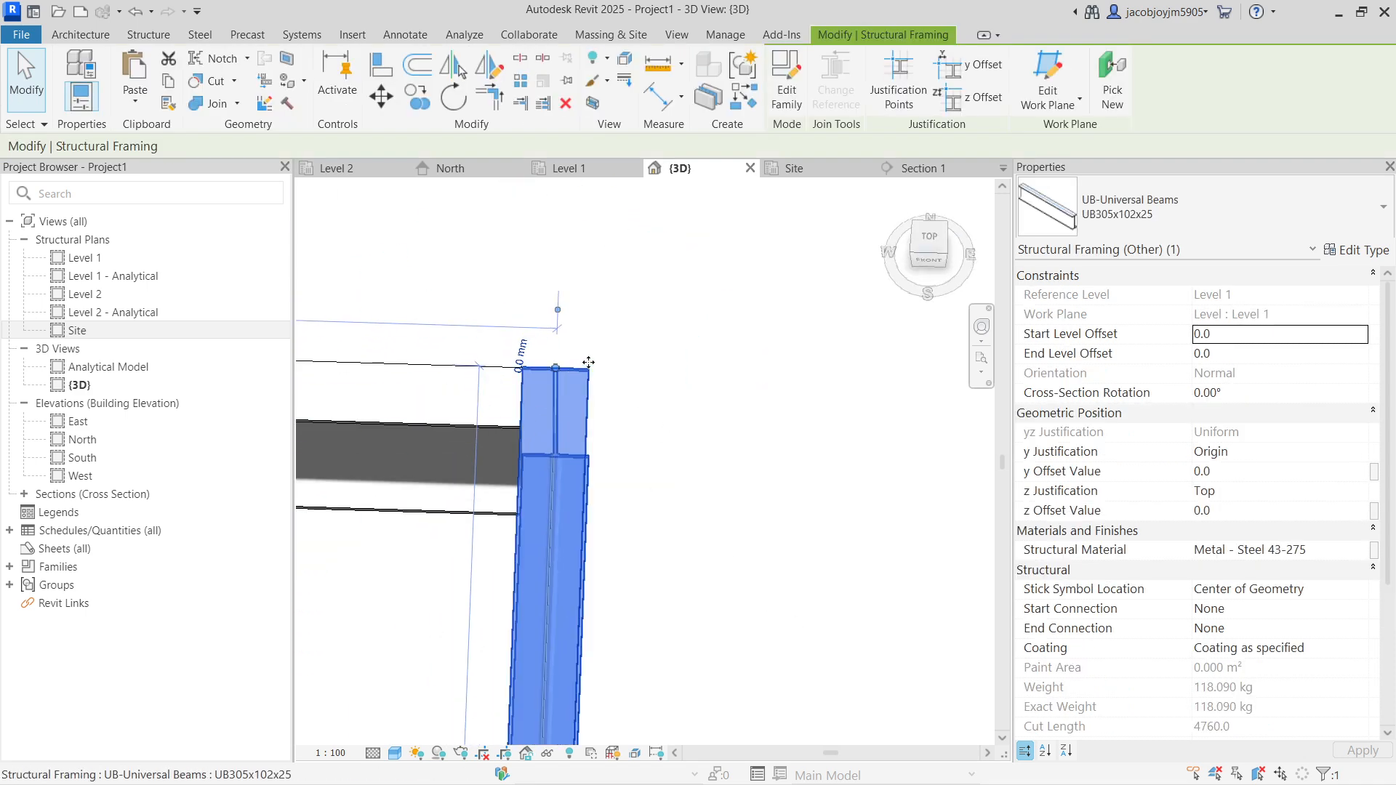
{"action": "left_click", "coordinate": [646, 356]}
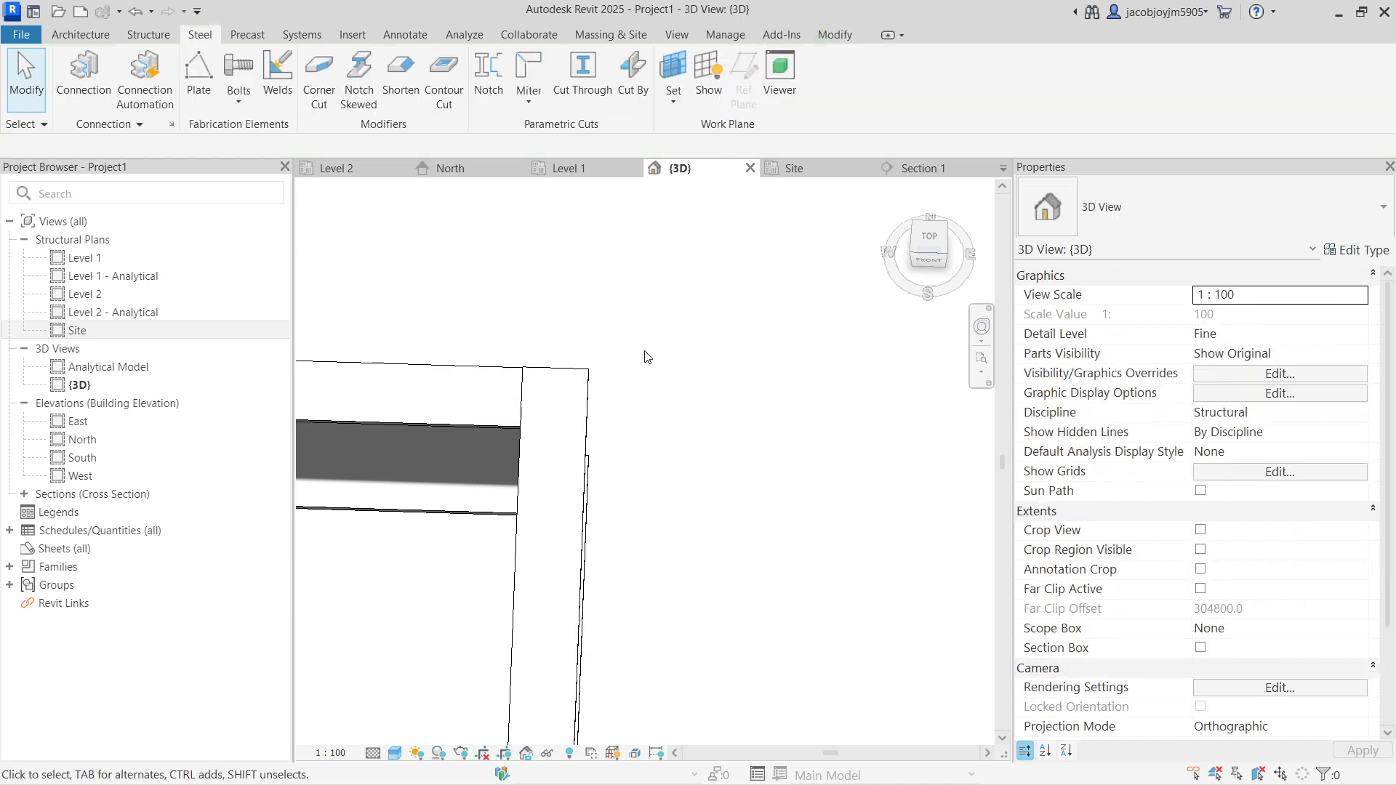
Undo the saw cut, the beam end changes and the removal of the miter at the corner
{"action": "key", "text": "ctrl+z"}
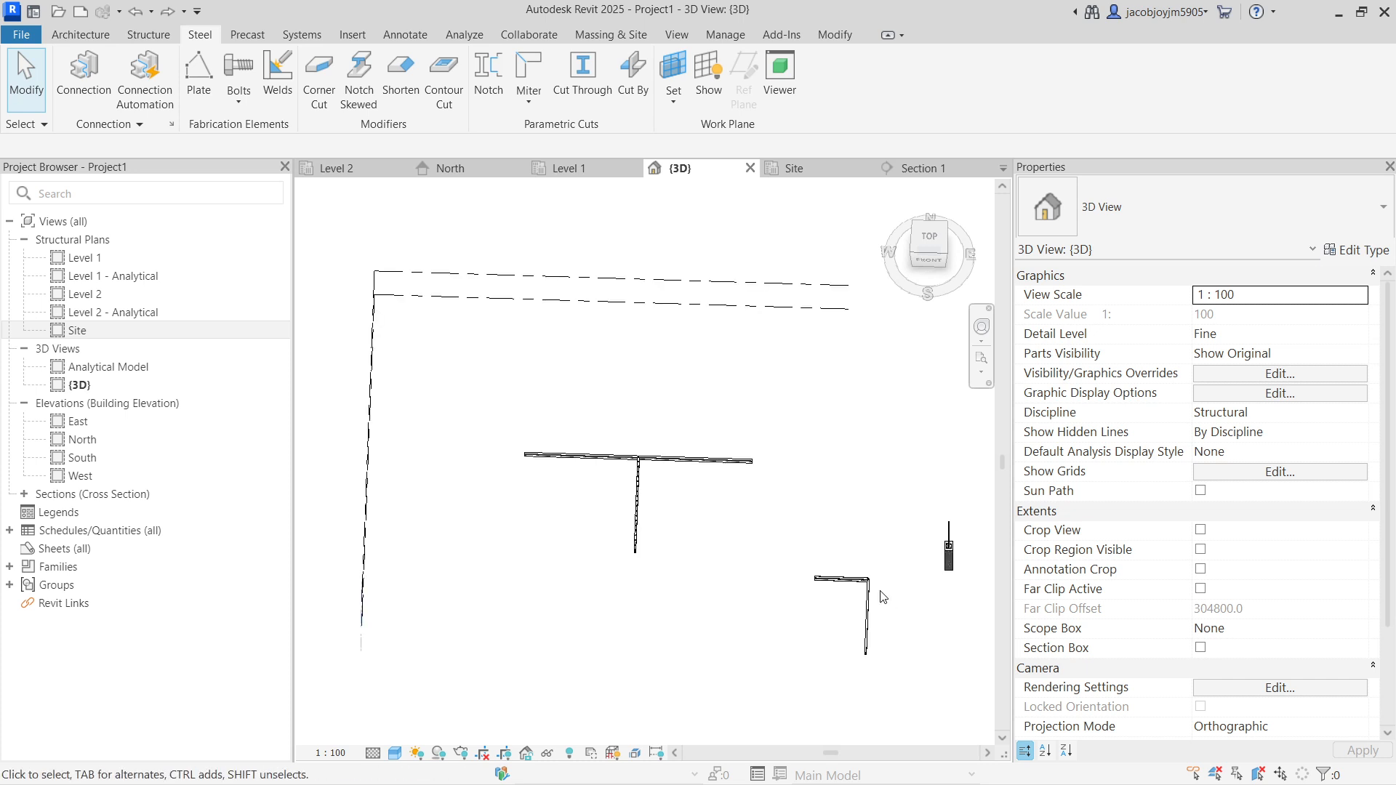
{"action": "scroll", "coordinate": [883, 596], "scroll_direction": "up", "scroll_amount": 6}
{"action": "scroll", "coordinate": [854, 577], "scroll_direction": "down", "scroll_amount": 5}
{"action": "scroll", "coordinate": [883, 593], "scroll_direction": "up", "scroll_amount": 3}
{"action": "scroll", "coordinate": [880, 586], "scroll_direction": "up", "scroll_amount": 2}
{"action": "scroll", "coordinate": [883, 590], "scroll_direction": "down", "scroll_amount": 4}
{"action": "scroll", "coordinate": [882, 589], "scroll_direction": "up", "scroll_amount": 5}
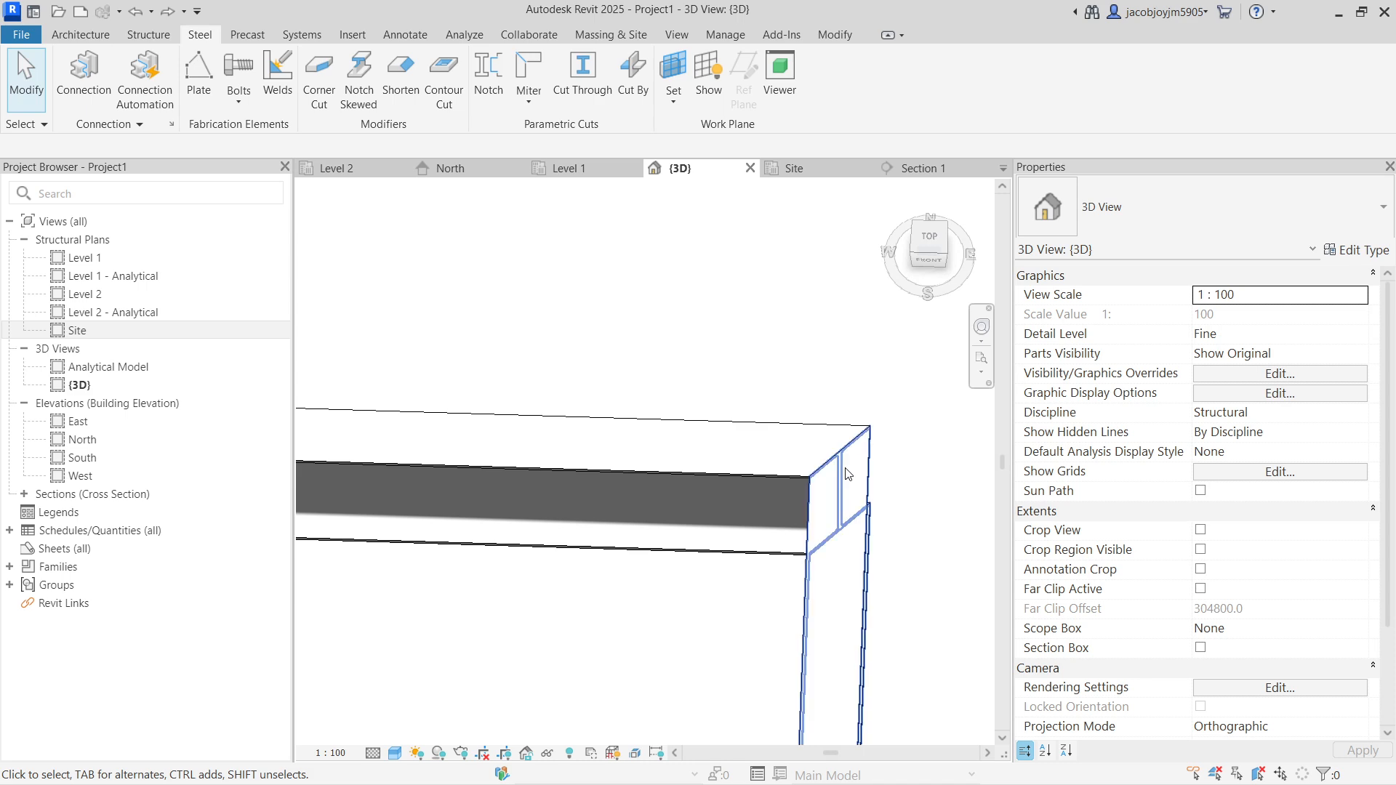
Show the mitered corner close up from the side and set the 3D view's visual style to Textures
{"action": "left_click", "coordinate": [764, 507]}
{"action": "middle_click_drag", "start_coordinate": [764, 506], "coordinate": [595, 425], "text": "shift"}
{"action": "scroll", "coordinate": [595, 426], "scroll_direction": "up", "scroll_amount": 5}
{"action": "key", "text": "Escape"}
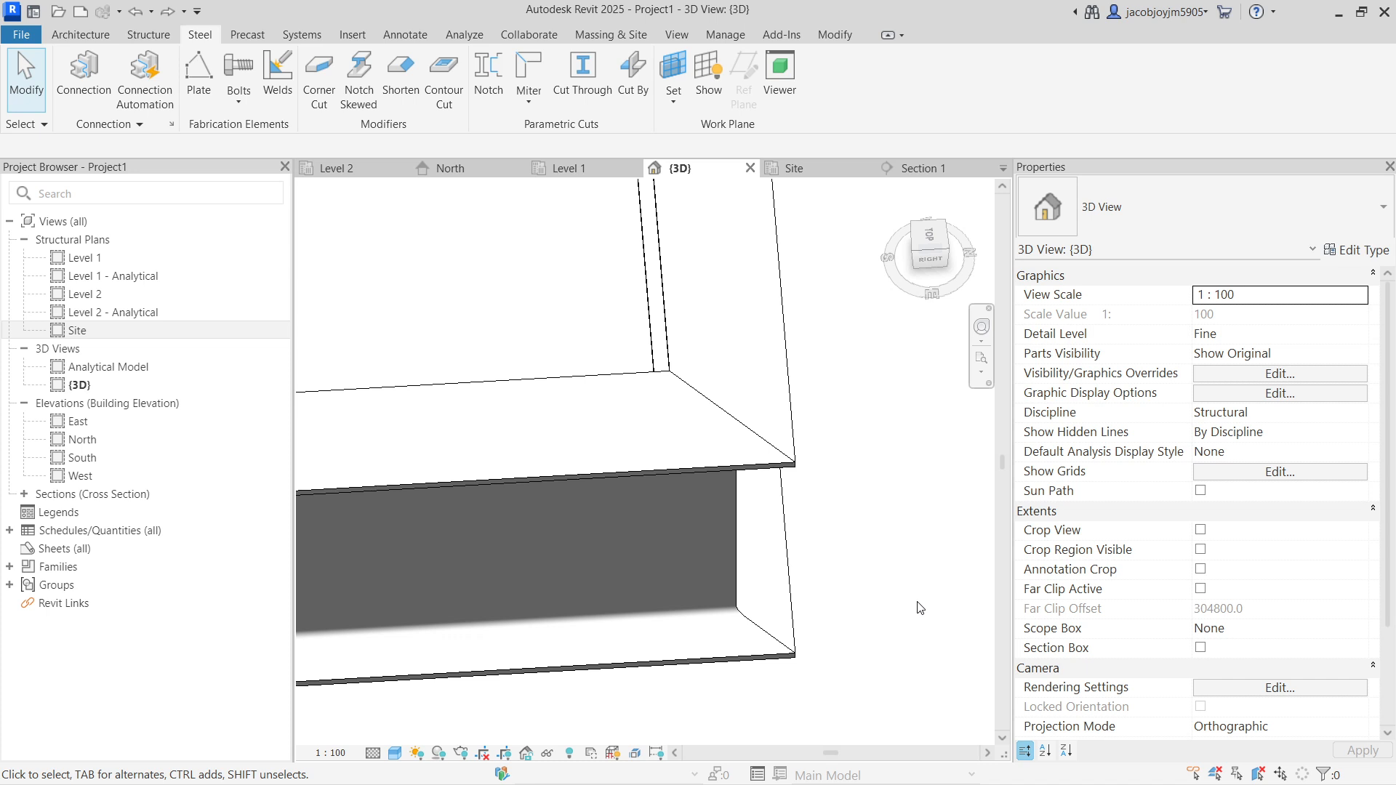
{"action": "left_click", "coordinate": [395, 752]}
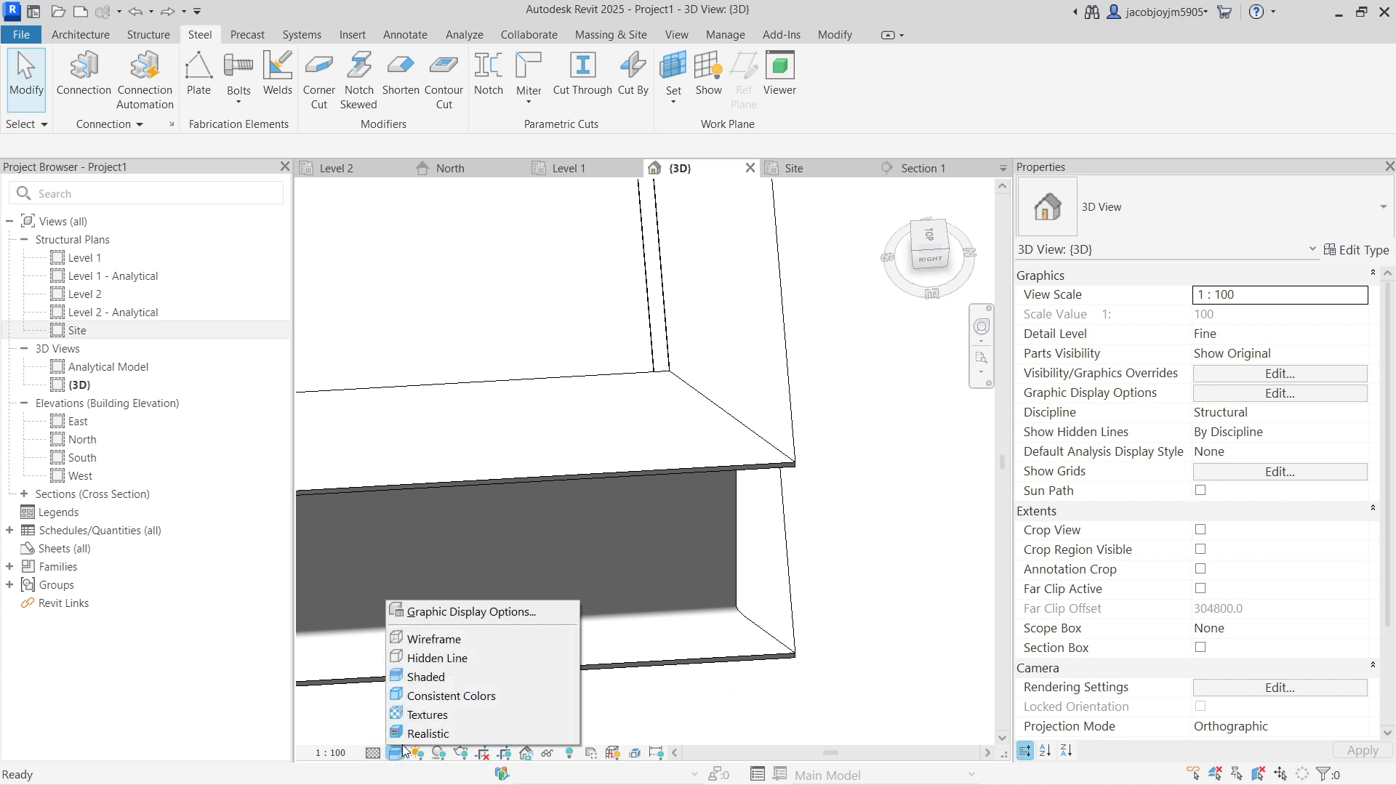
{"action": "left_click", "coordinate": [437, 714]}
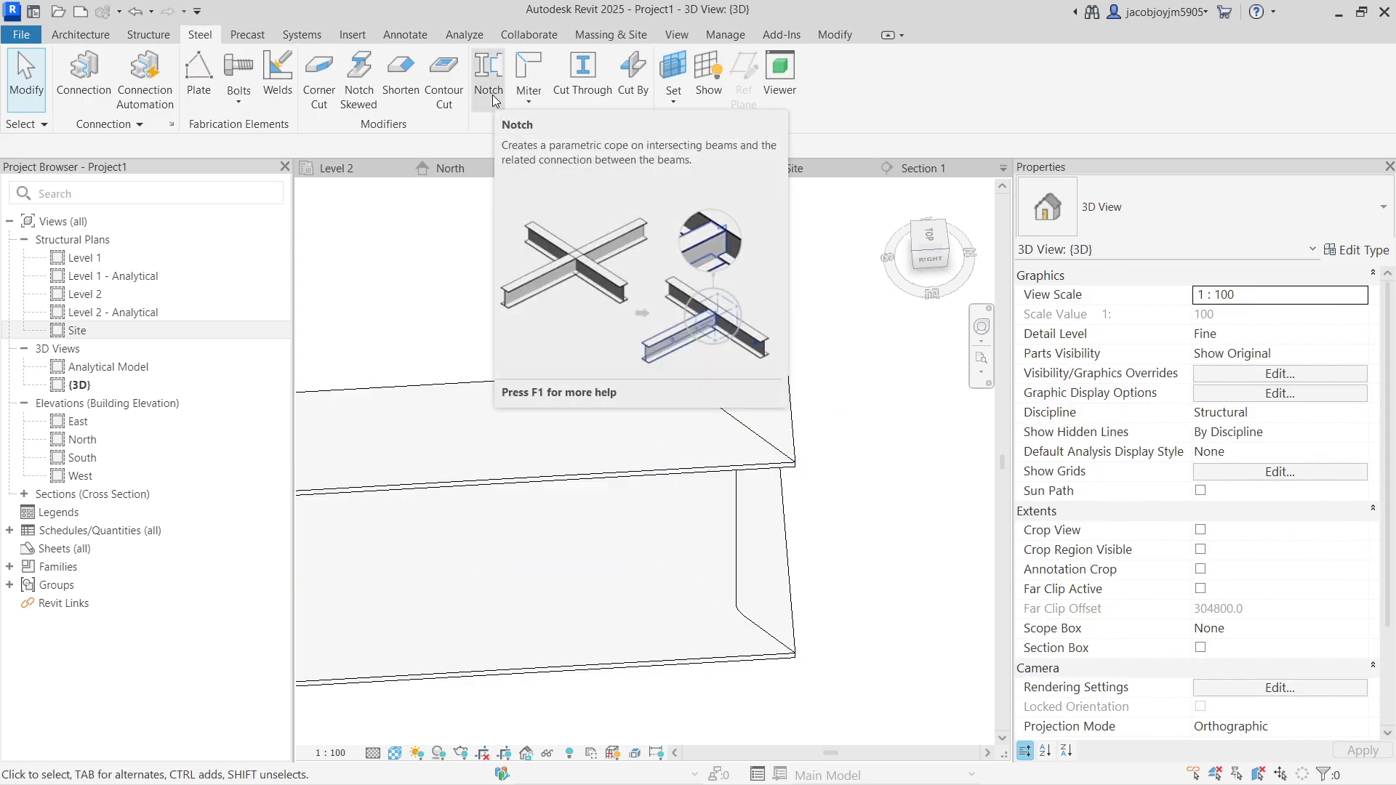
Open the Level 1 structural plan at the free area beside the existing beams
{"action": "left_click", "coordinate": [527, 107]}
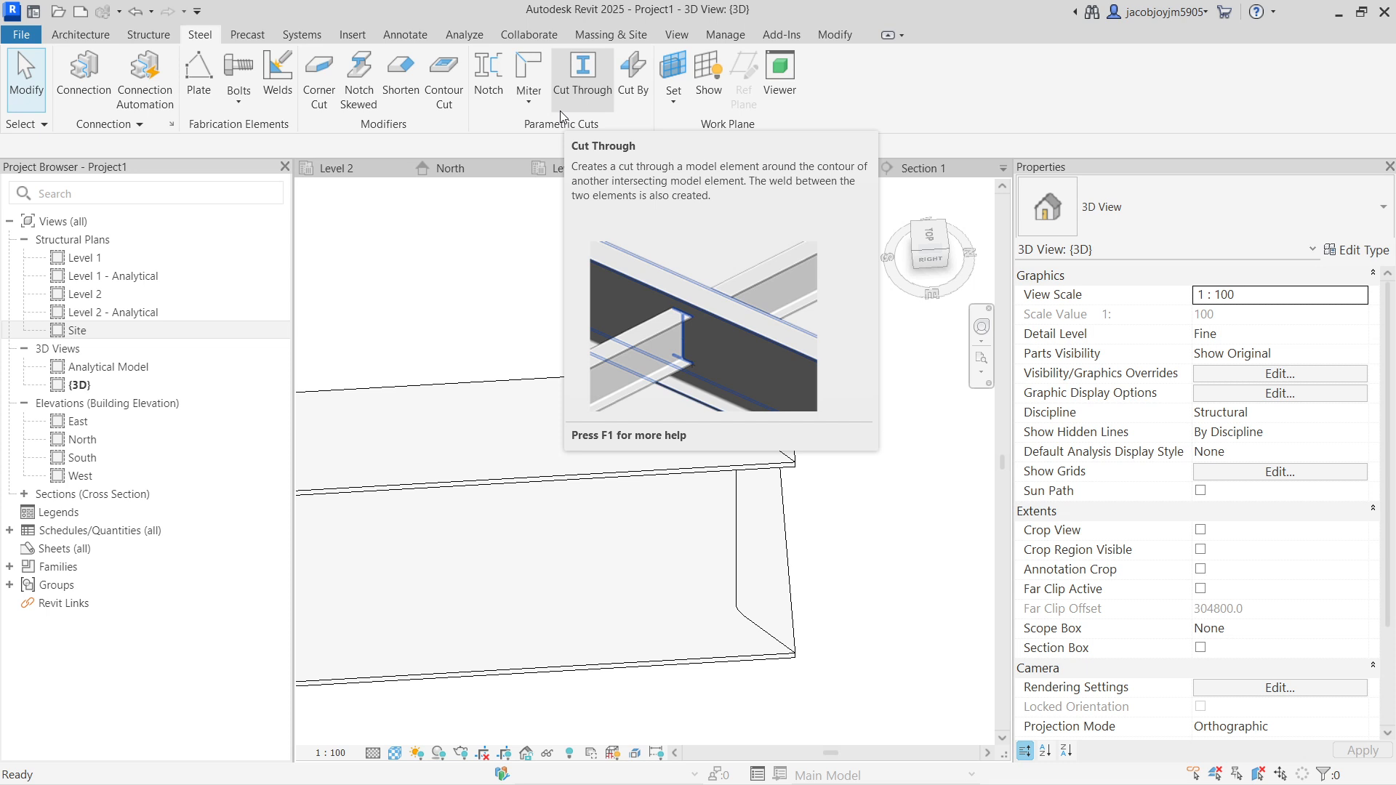
{"action": "double_click", "coordinate": [145, 259]}
{"action": "scroll", "coordinate": [596, 325], "scroll_direction": "down", "scroll_amount": 3}
{"action": "scroll", "coordinate": [520, 456], "scroll_direction": "up", "scroll_amount": 7}
{"action": "scroll", "coordinate": [677, 398], "scroll_direction": "down", "scroll_amount": 5}
{"action": "middle_click_drag", "start_coordinate": [404, 265], "coordinate": [546, 368]}
{"action": "left_click", "coordinate": [541, 320]}
{"action": "key", "text": "Escape"}
Draw a horizontal UB305x102x25 beam about 4200 mm long between the T-shaped framing and the mitered corner
{"action": "left_click", "coordinate": [153, 34]}
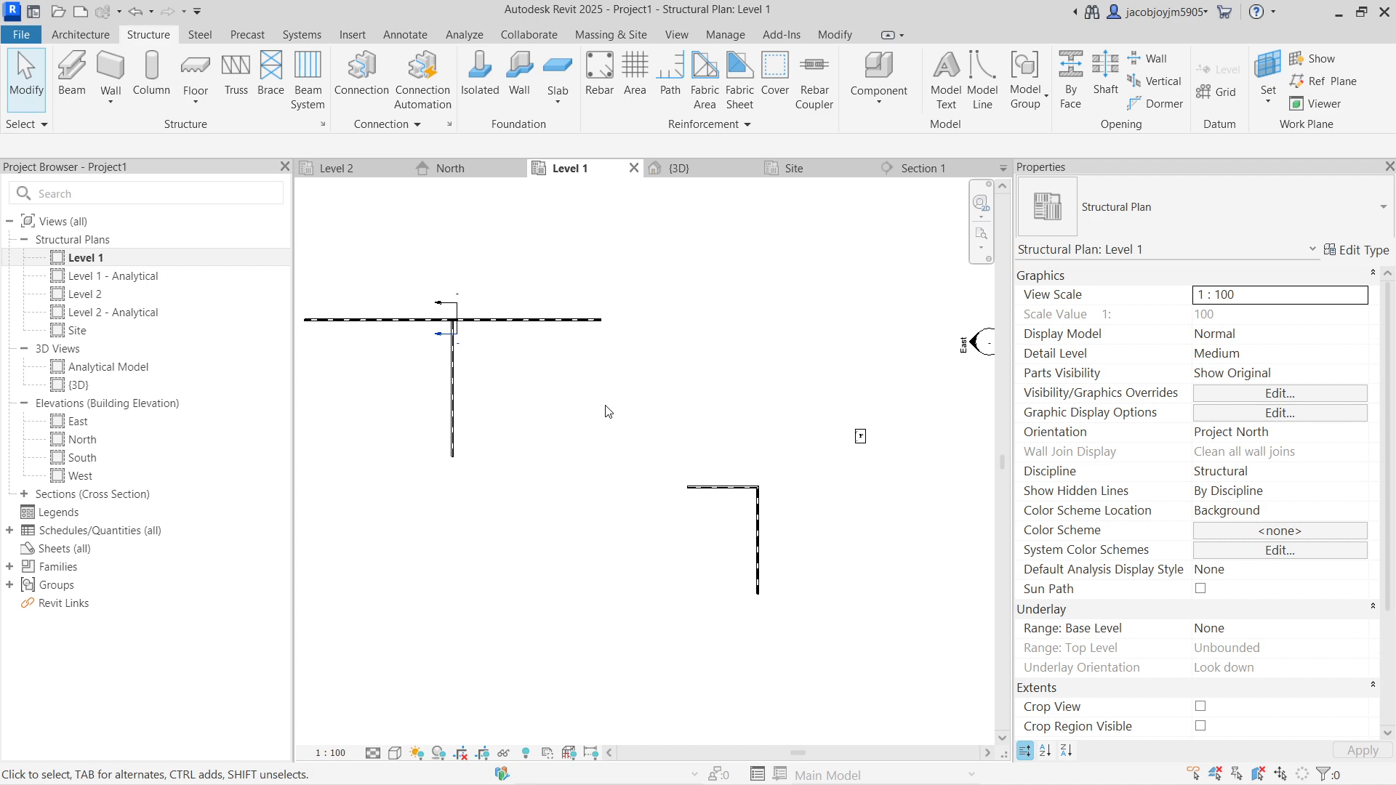
{"action": "scroll", "coordinate": [600, 412], "scroll_direction": "down", "scroll_amount": 1}
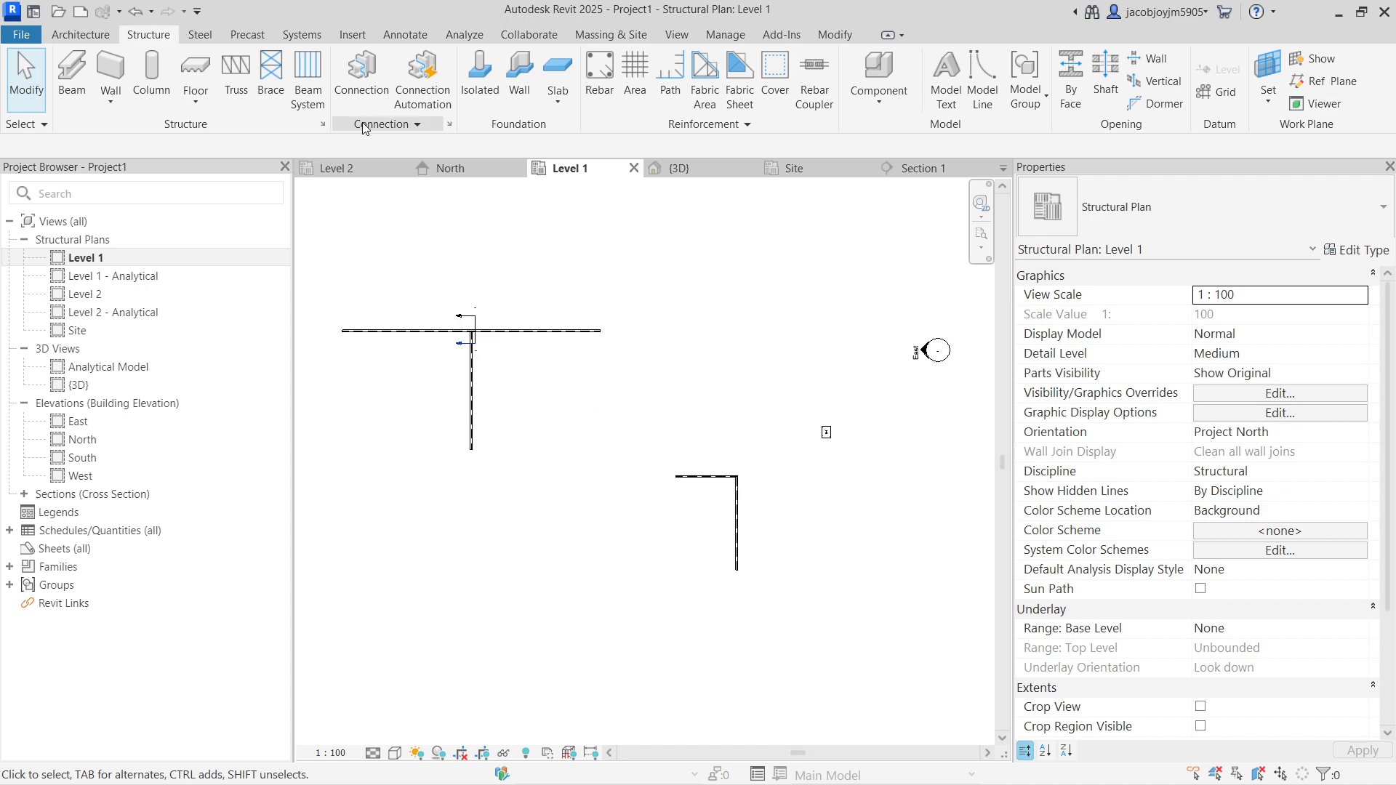
{"action": "left_click", "coordinate": [69, 73]}
{"action": "scroll", "coordinate": [576, 463], "scroll_direction": "up", "scroll_amount": 2}
{"action": "left_click", "coordinate": [536, 516]}
{"action": "left_click", "coordinate": [664, 517]}
{"action": "key", "text": "Escape"}
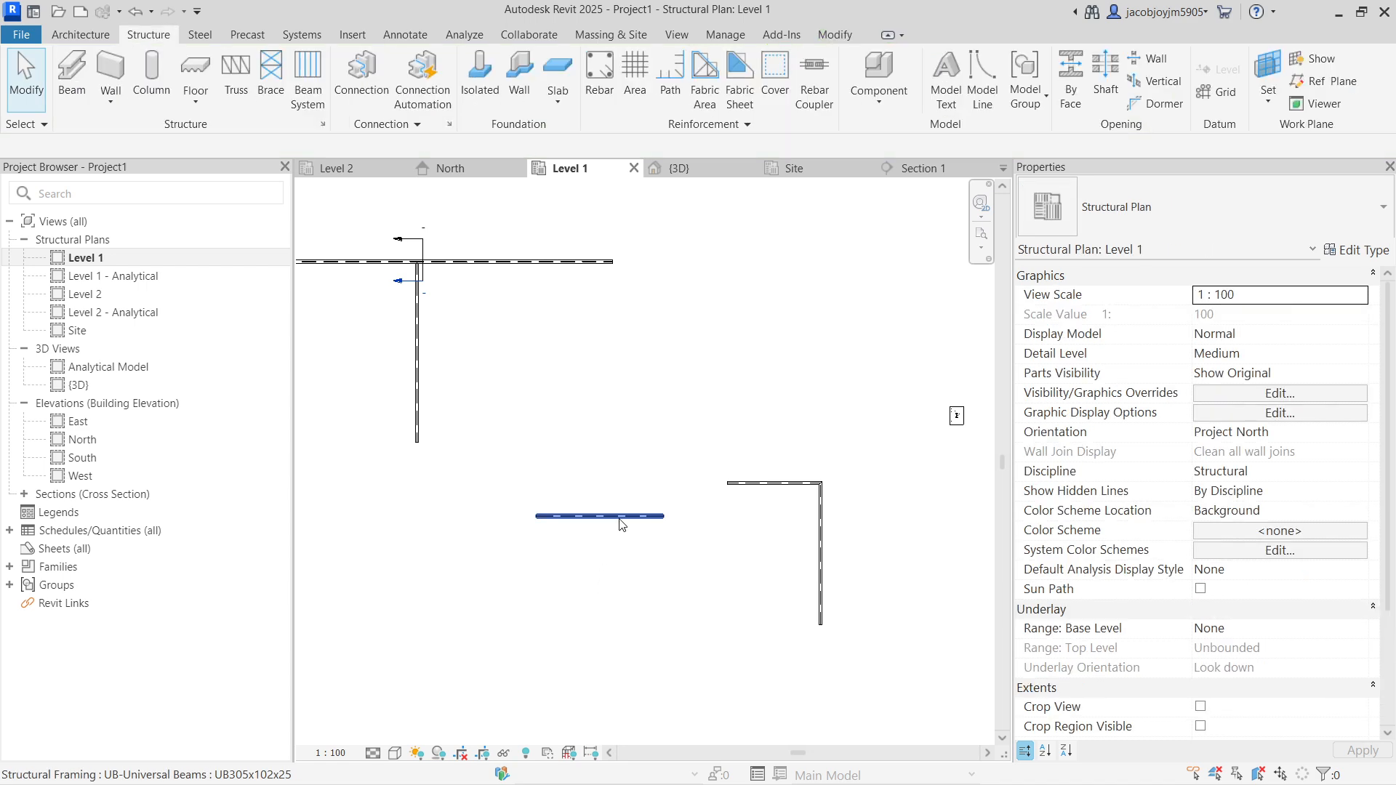
Change the new horizontal beam's type to UB838x292x226
{"action": "left_click", "coordinate": [622, 517]}
{"action": "left_click", "coordinate": [1187, 206]}
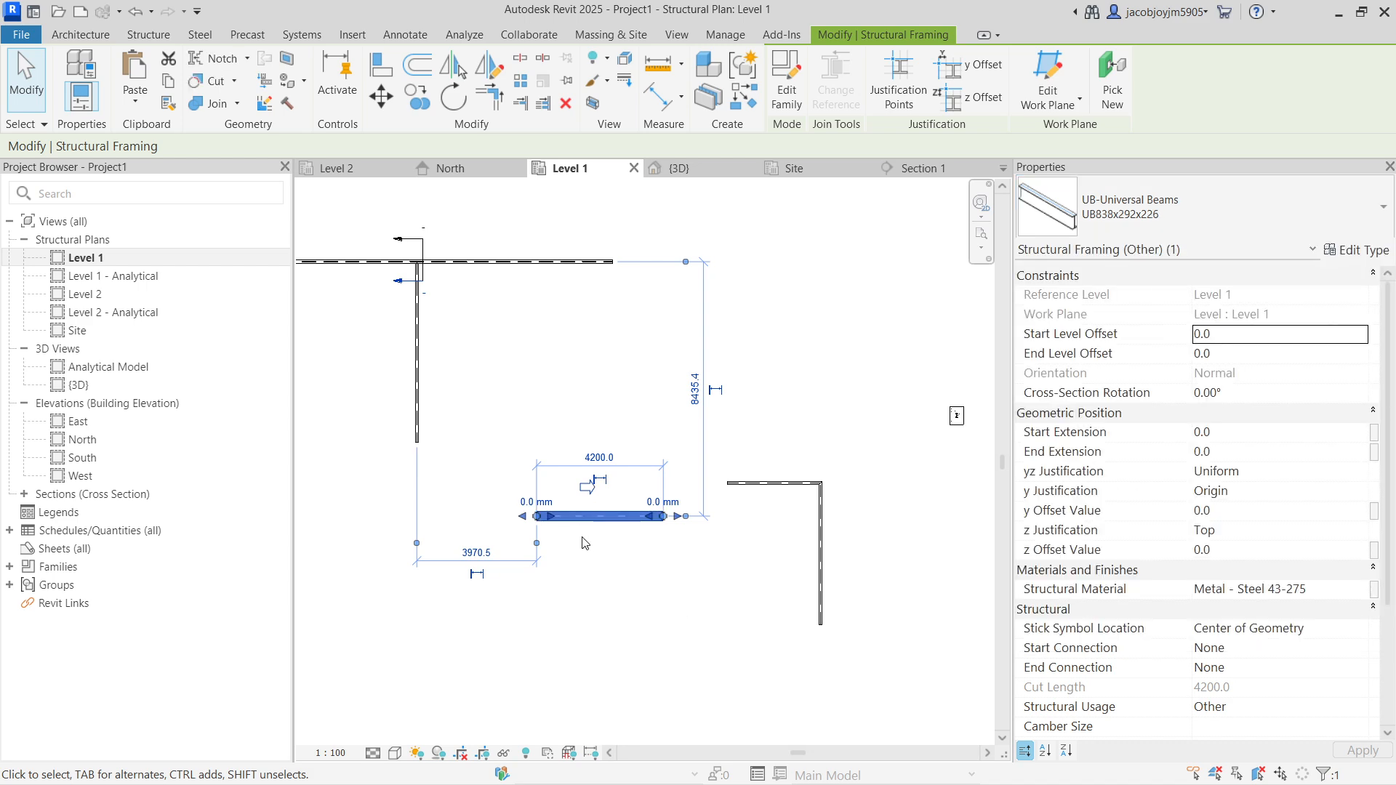
{"action": "left_click", "coordinate": [627, 572]}
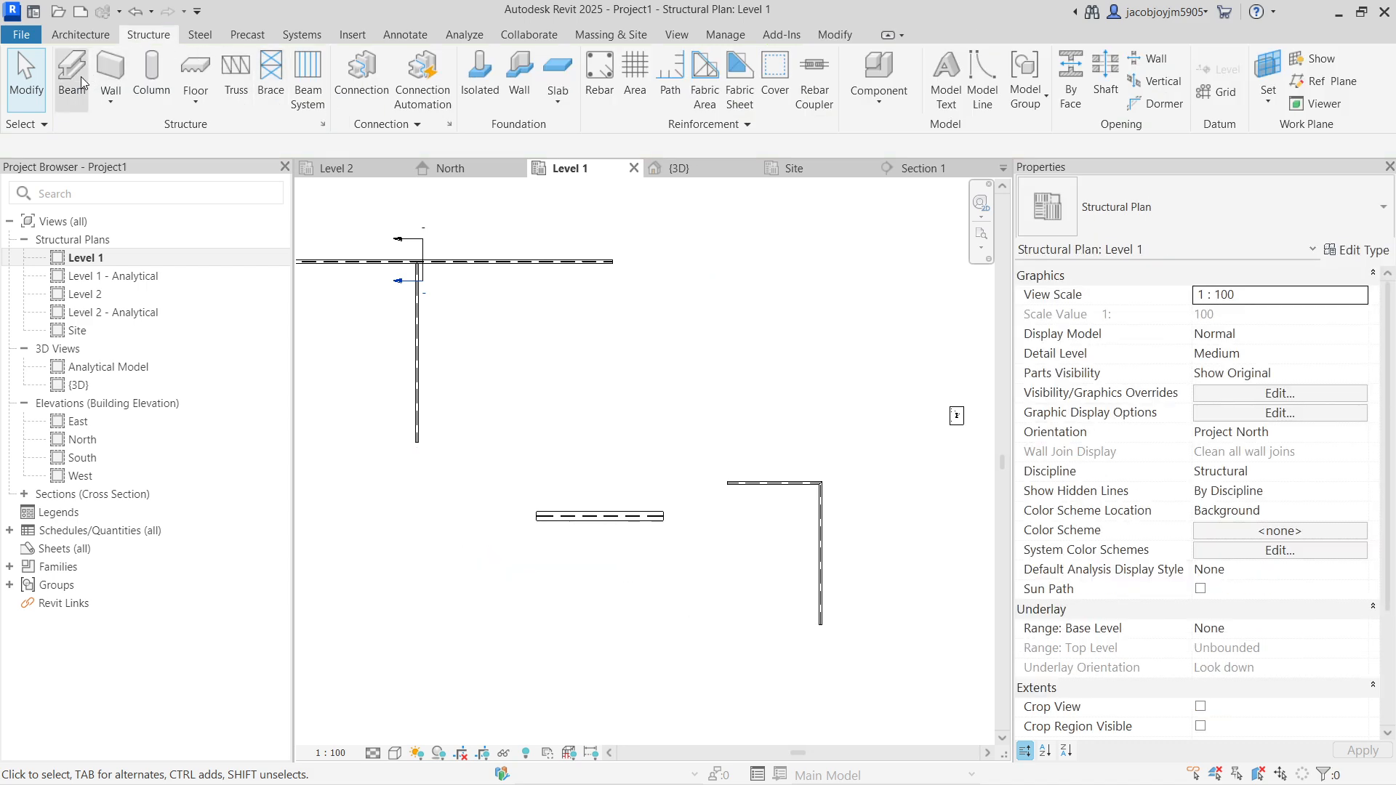
Draw a vertical UB305x102x25 beam 4200 mm long crossing the middle of the horizontal UB838x292x226 beam
{"action": "left_click", "coordinate": [81, 76]}
{"action": "left_click", "coordinate": [597, 579]}
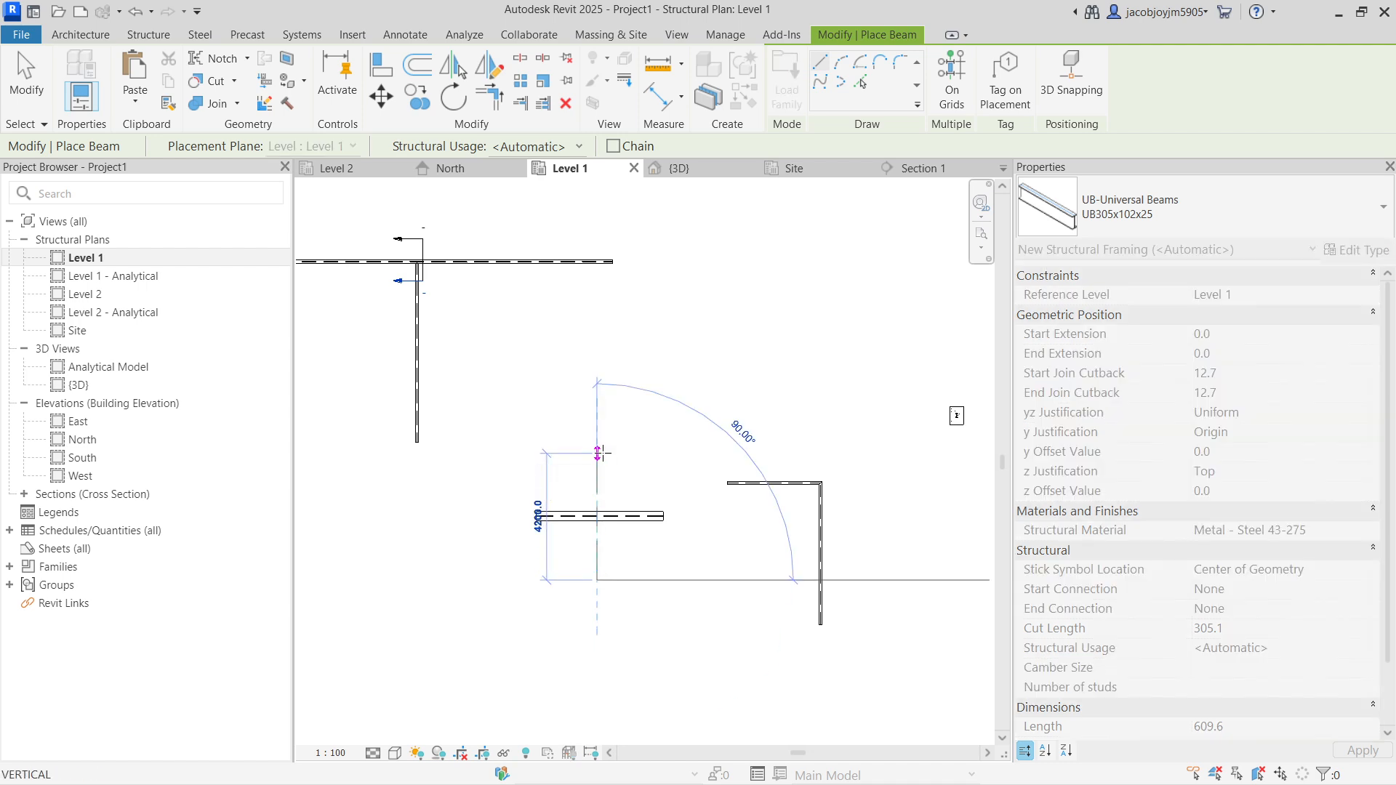
{"action": "left_click", "coordinate": [603, 454]}
{"action": "key", "text": "Escape"}
{"action": "scroll", "coordinate": [587, 505], "scroll_direction": "up", "scroll_amount": 2}
{"action": "left_click", "coordinate": [606, 502]}
{"action": "left_click", "coordinate": [630, 376]}
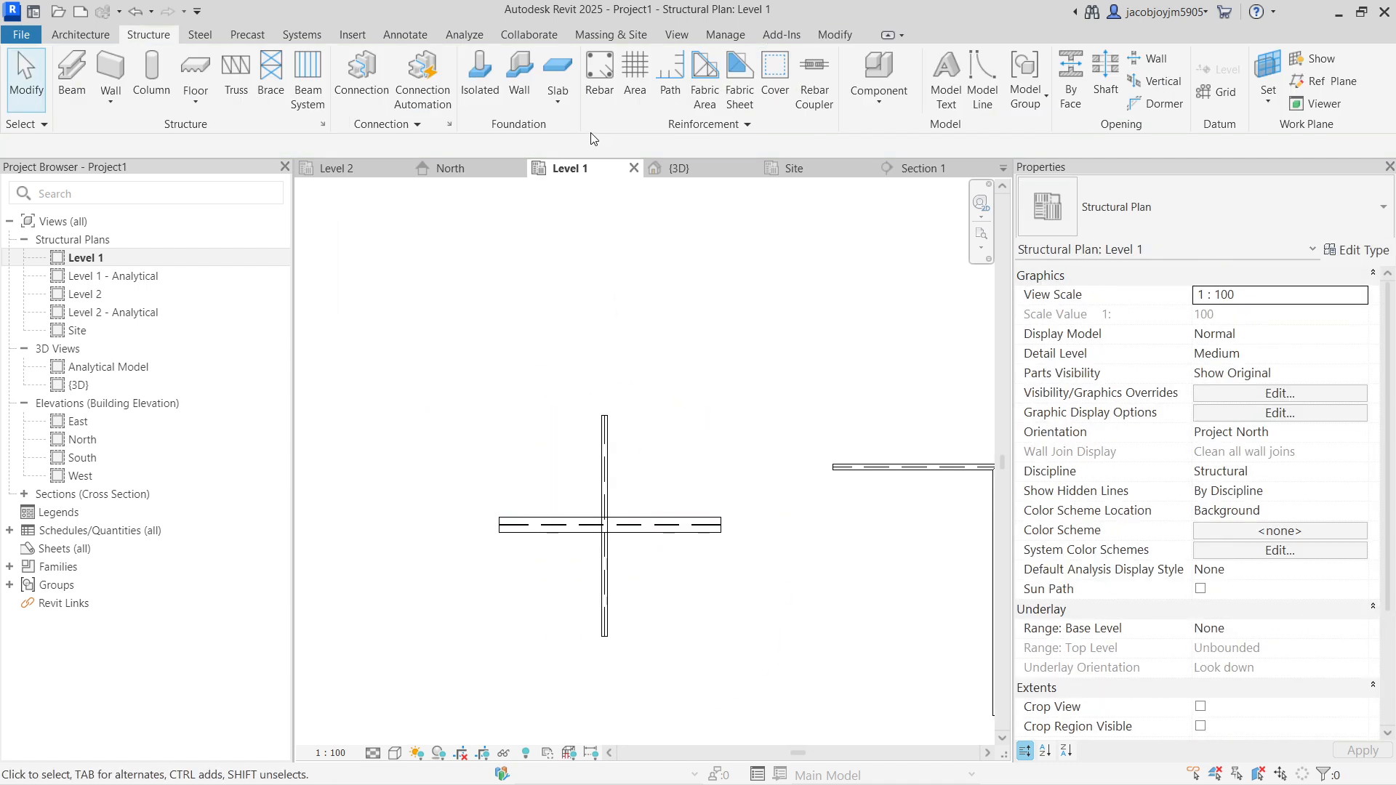
Open the 3D view and show the two crossing beams close up at an angle
{"action": "left_click", "coordinate": [681, 170]}
{"action": "scroll", "coordinate": [757, 404], "scroll_direction": "down", "scroll_amount": 5}
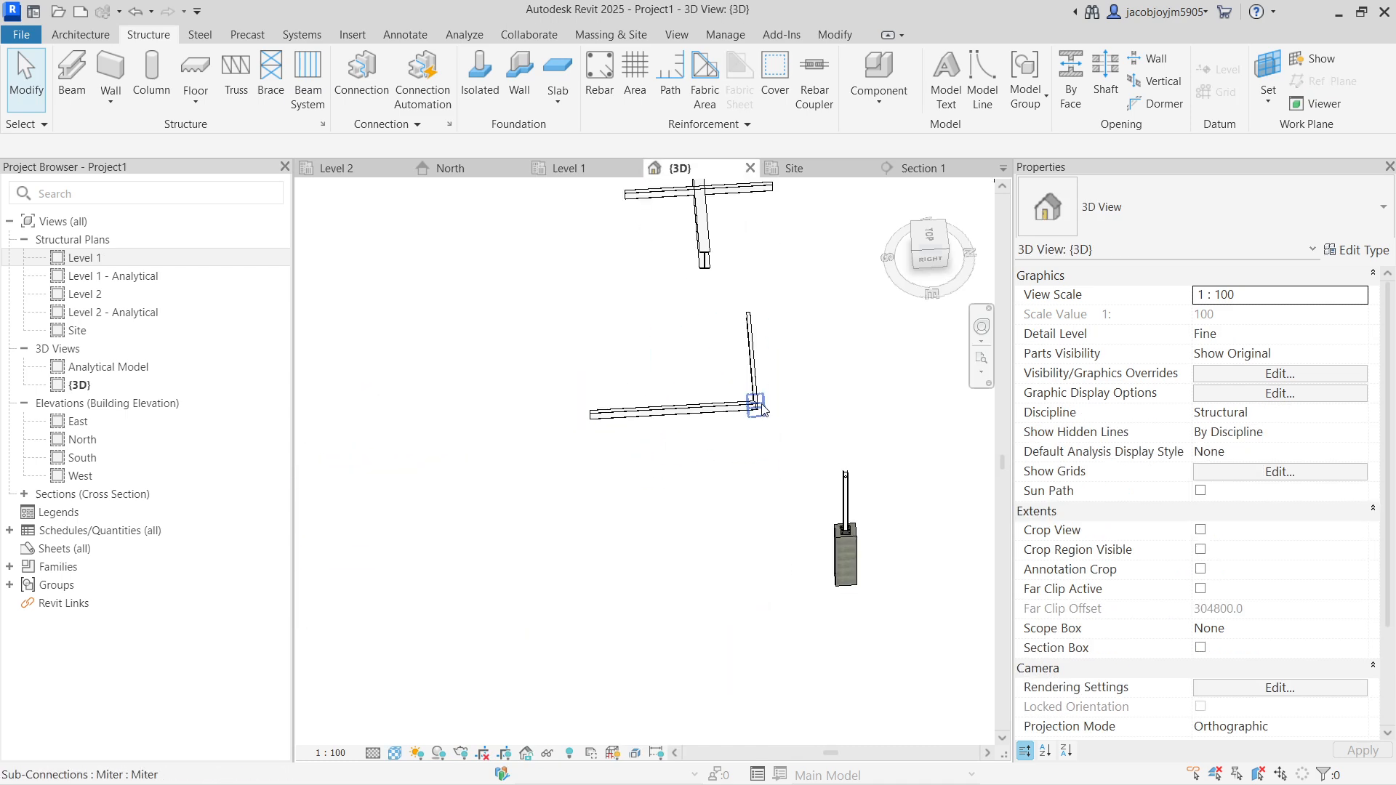
{"action": "scroll", "coordinate": [760, 408], "scroll_direction": "down", "scroll_amount": 2}
{"action": "scroll", "coordinate": [836, 469], "scroll_direction": "up", "scroll_amount": 2}
{"action": "middle_click_drag", "start_coordinate": [729, 237], "coordinate": [763, 446]}
{"action": "left_click", "coordinate": [729, 355]}
{"action": "middle_click_drag", "start_coordinate": [569, 438], "coordinate": [655, 486], "text": "shift"}
{"action": "scroll", "coordinate": [656, 484], "scroll_direction": "up", "scroll_amount": 5}
{"action": "key", "text": "Escape"}
Set both the y Justification and the z Justification of the two crossing beams to Center
{"action": "left_click", "coordinate": [675, 444]}
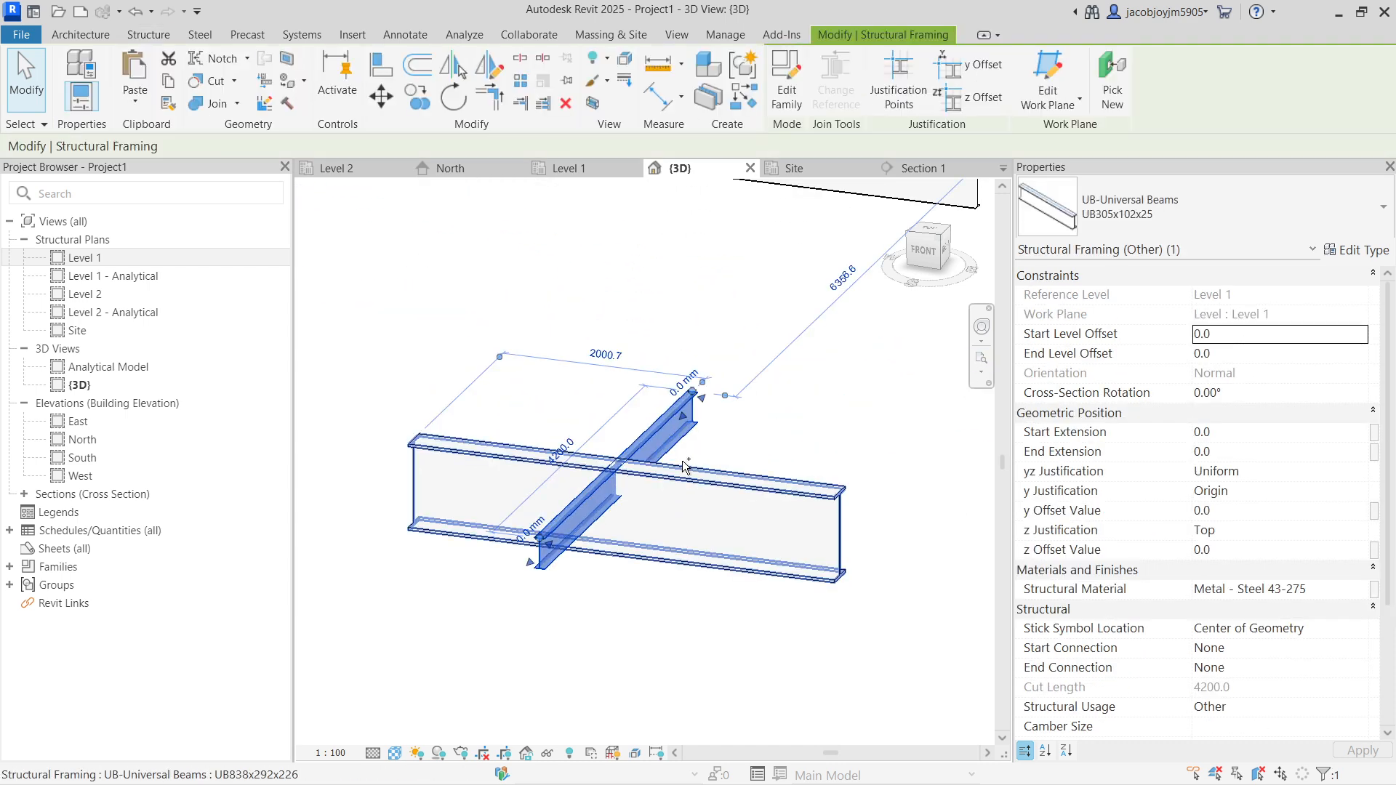
{"action": "left_click", "coordinate": [686, 466], "text": "ctrl"}
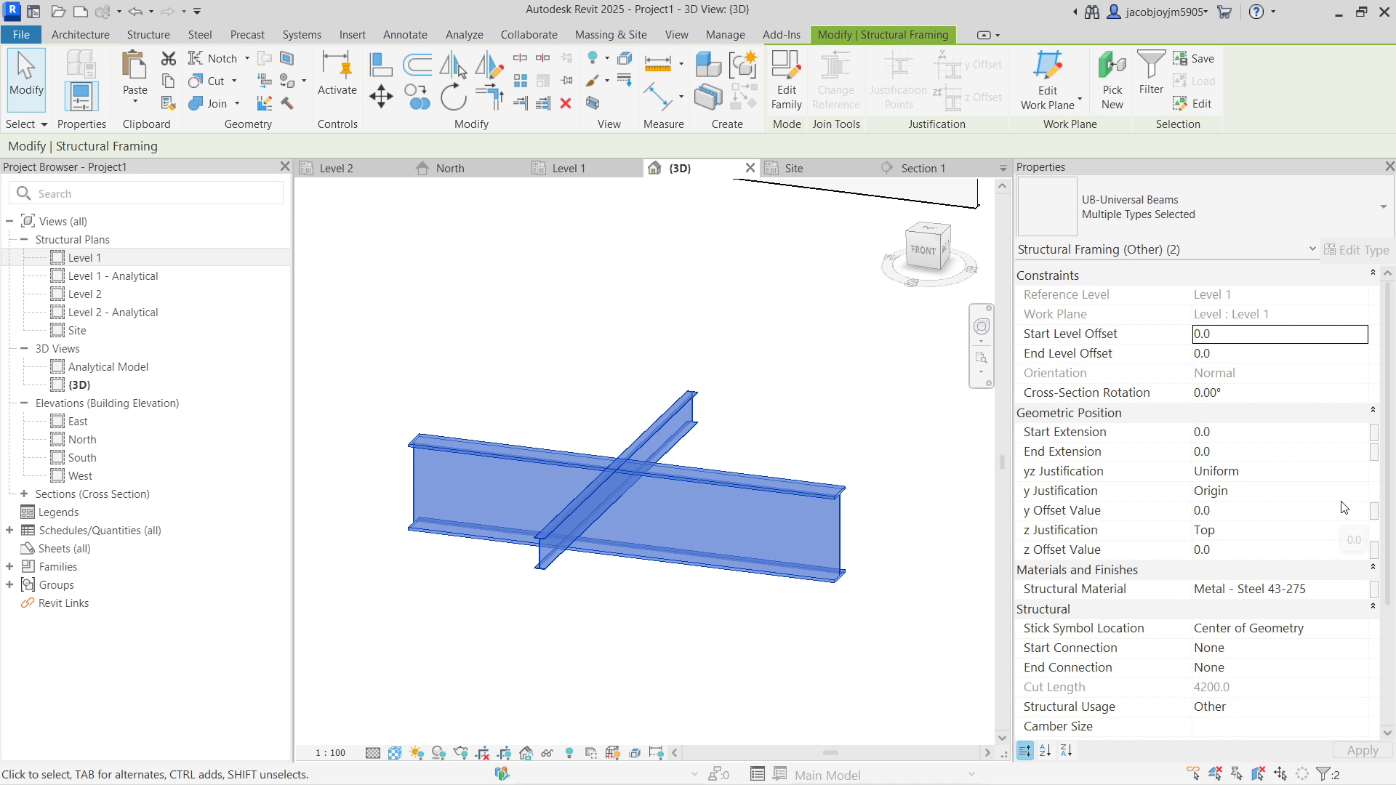
{"action": "left_click", "coordinate": [1360, 496]}
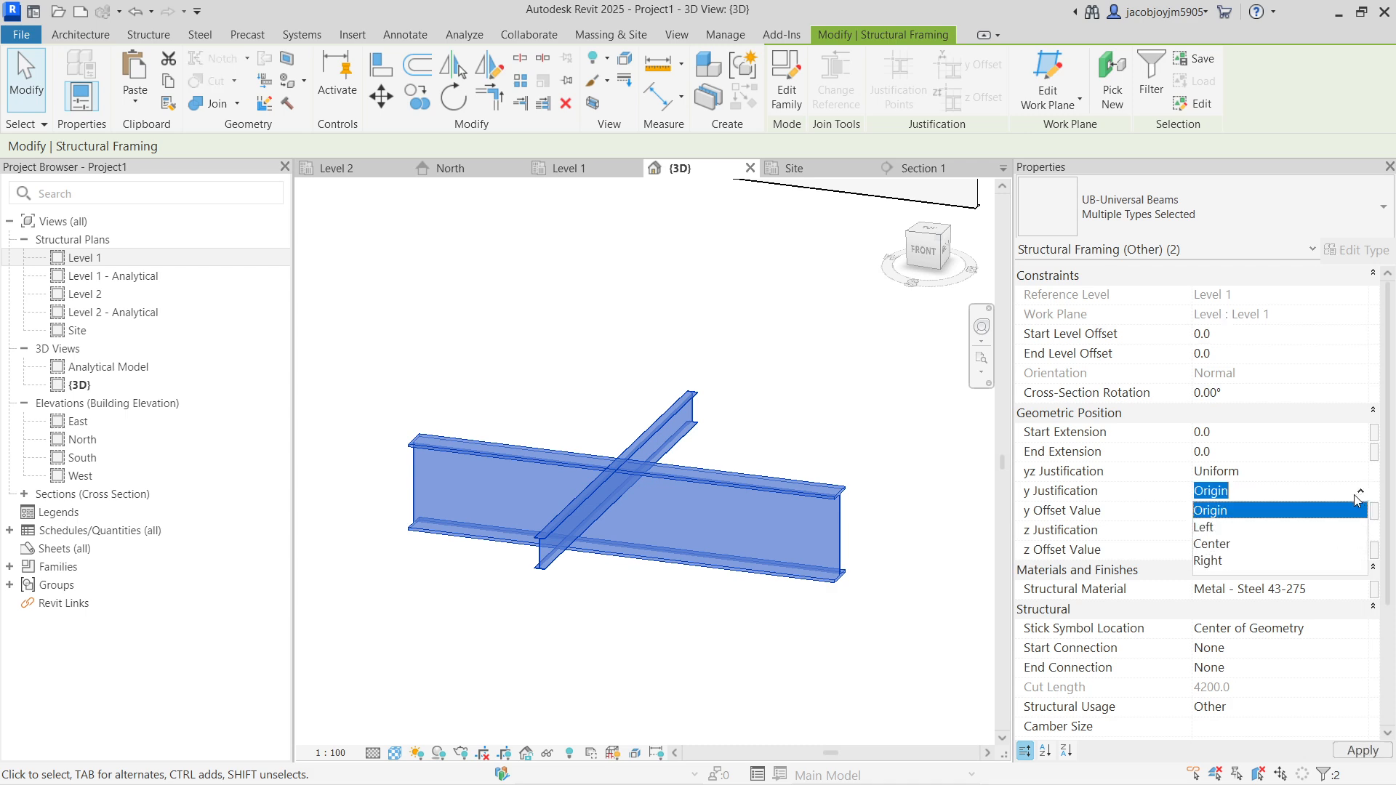
{"action": "left_click", "coordinate": [1212, 545]}
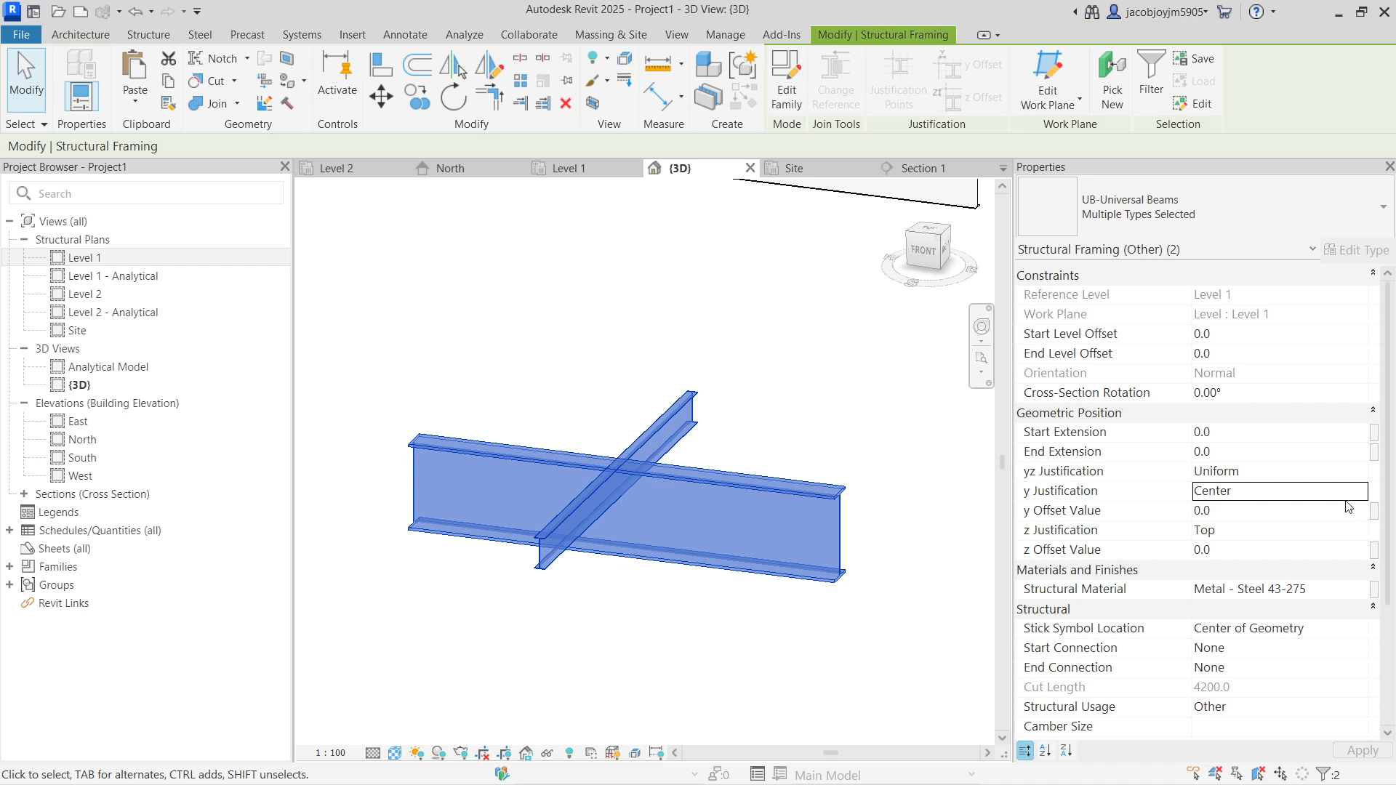
{"action": "left_click", "coordinate": [1362, 538]}
{"action": "left_click", "coordinate": [1246, 586]}
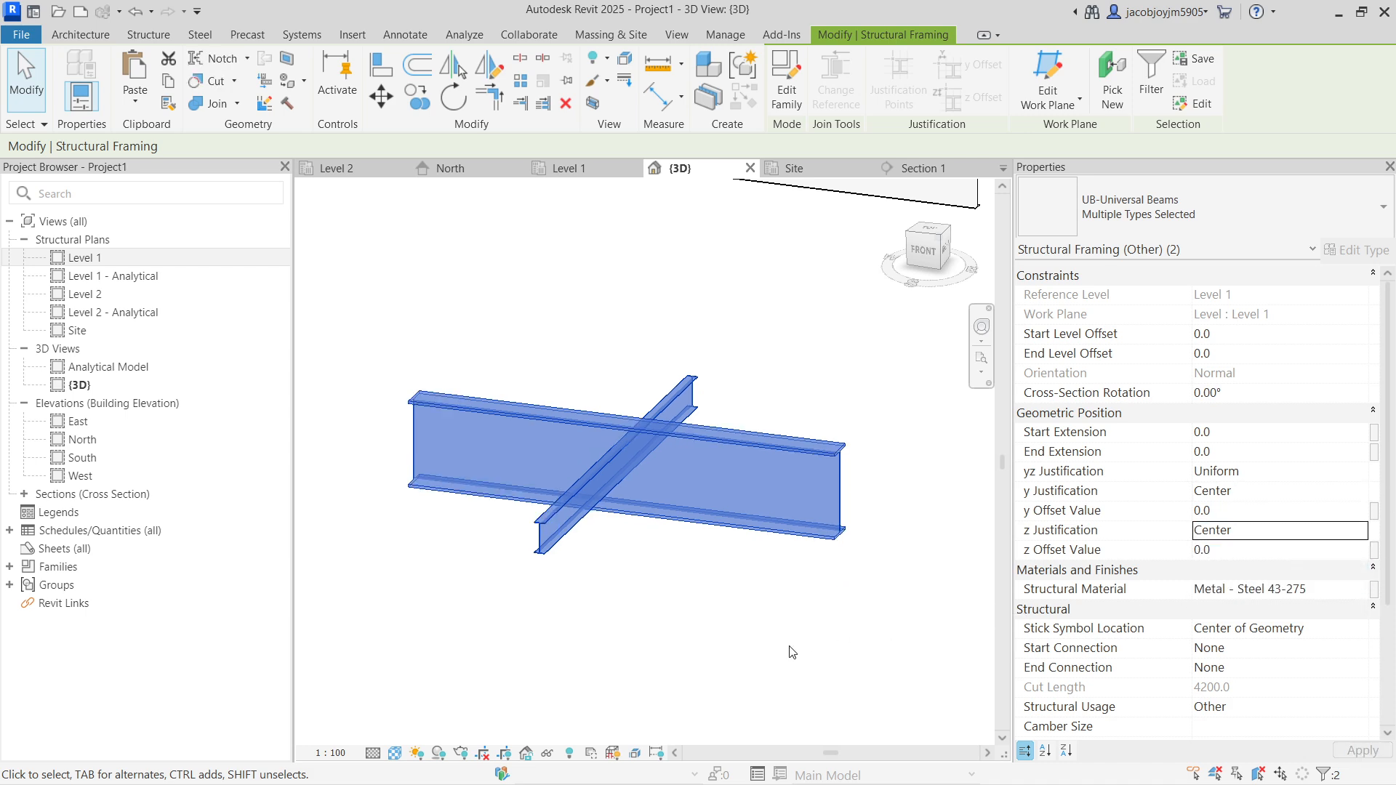
{"action": "left_click", "coordinate": [798, 645]}
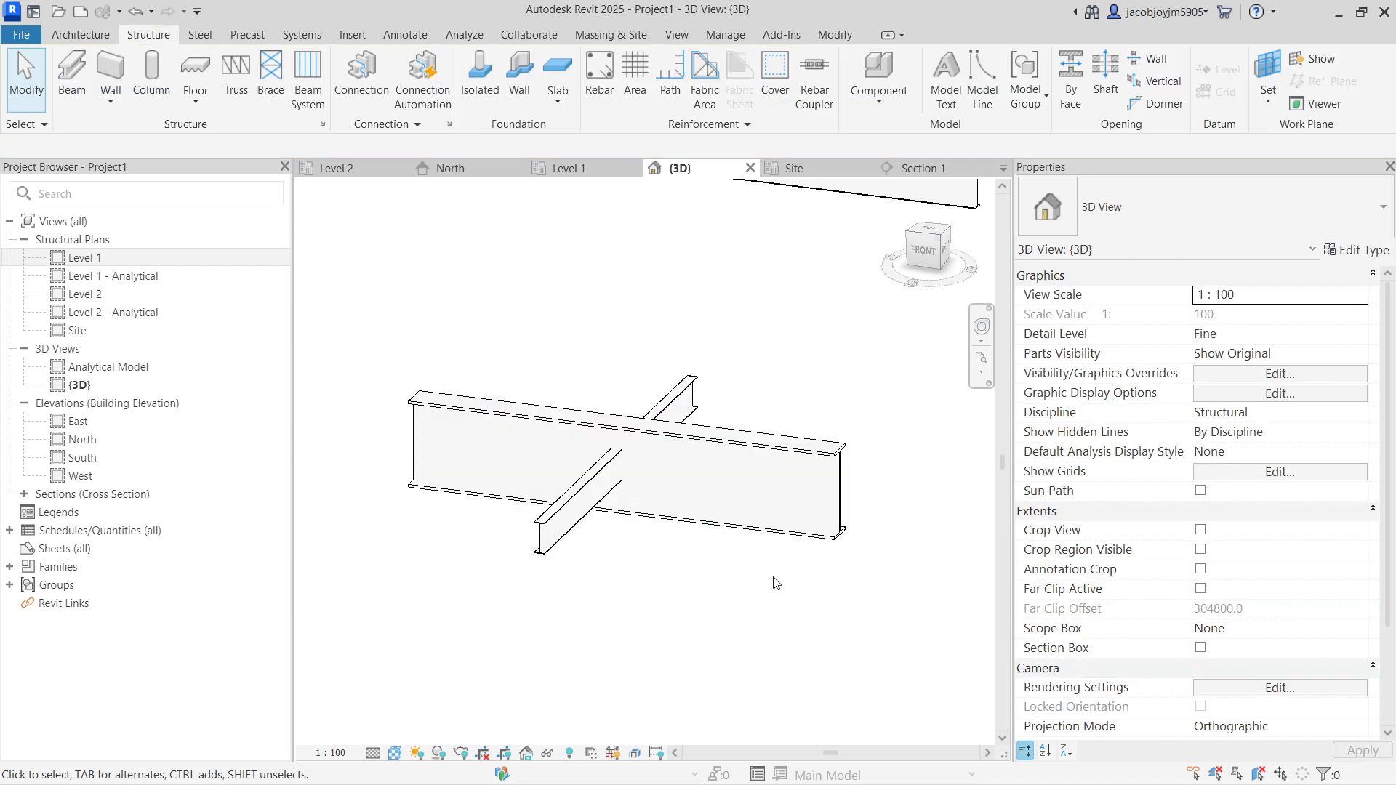
Try Cut Through on the crossing beams, picking the UB838x292x226 beam first and the UB305x102x25 beam second
{"action": "left_click", "coordinate": [575, 491]}
{"action": "mouse_move", "coordinate": [691, 468]}
{"action": "middle_mouse_down", "text": "shift"}
{"action": "mouse_move", "coordinate": [680, 480]}
{"action": "mouse_move", "coordinate": [673, 465]}
{"action": "middle_mouse_up", "text": "shift"}
{"action": "scroll", "coordinate": [670, 458], "scroll_direction": "up", "scroll_amount": 4}
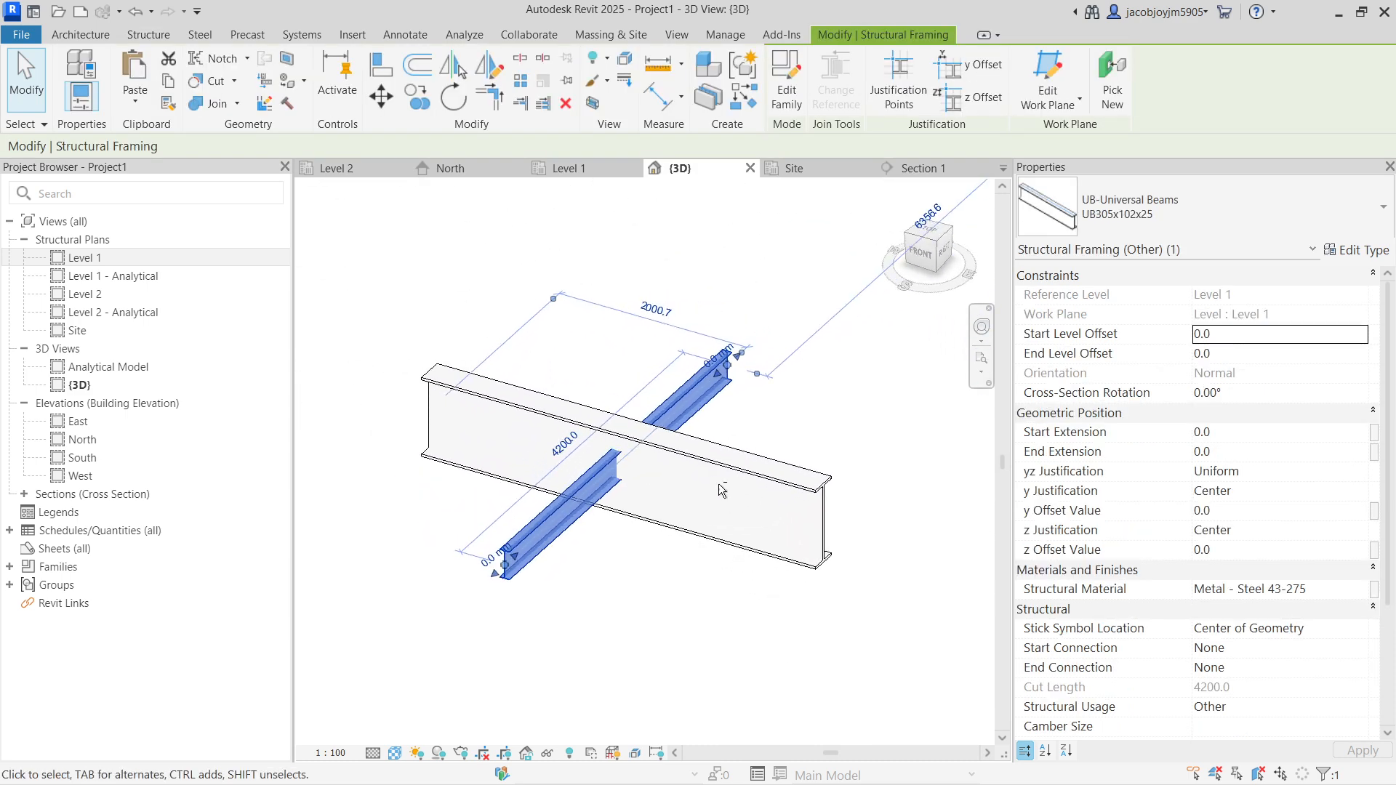
{"action": "key", "text": "Escape"}
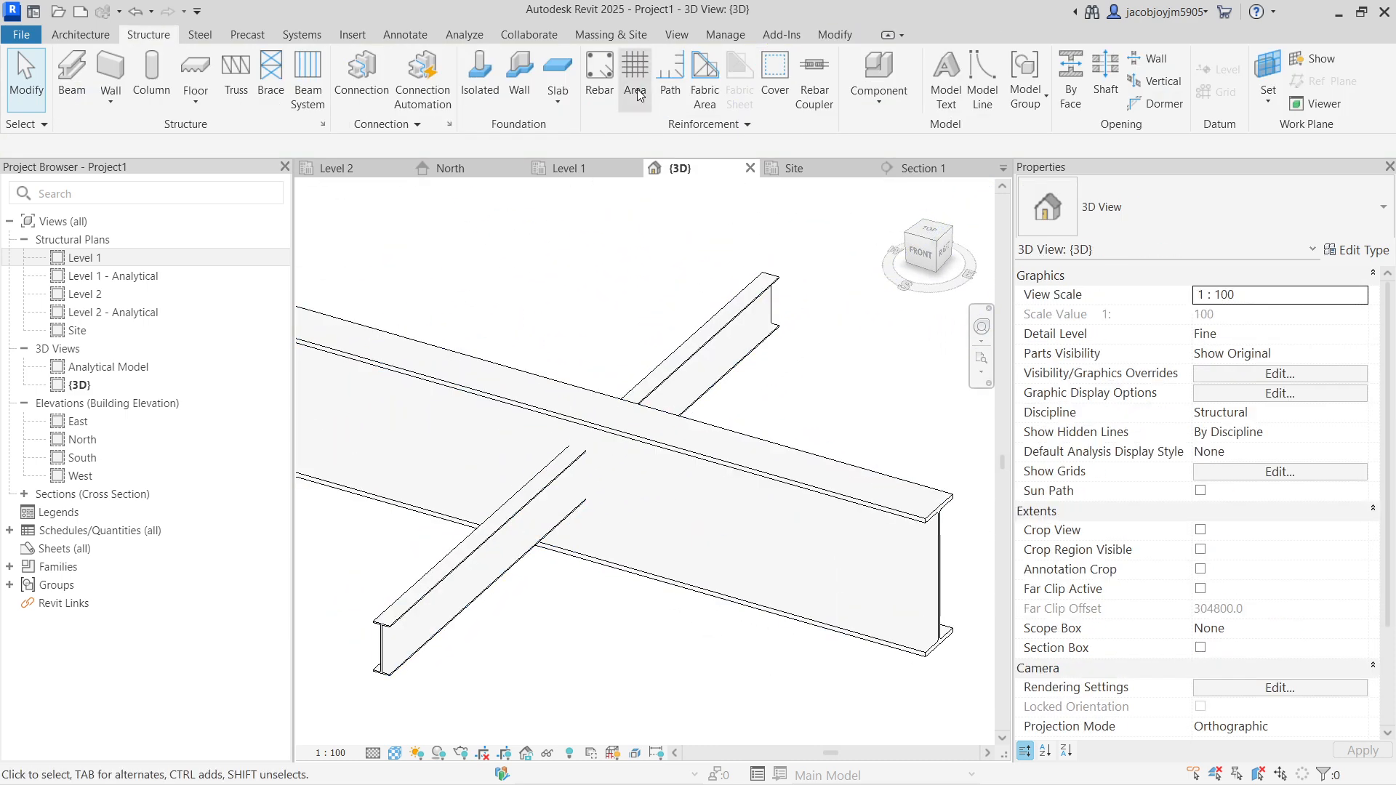
{"action": "left_click", "coordinate": [200, 35]}
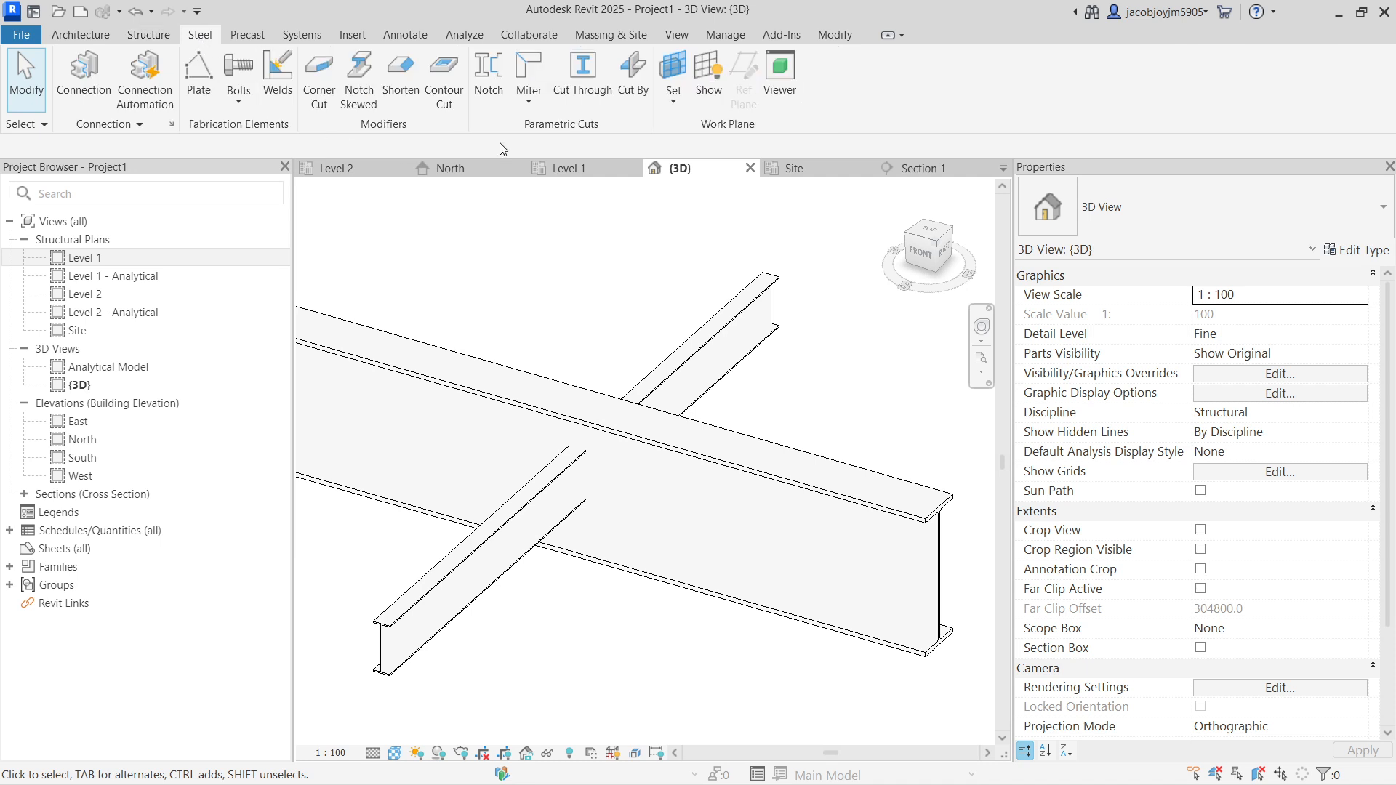
{"action": "left_click", "coordinate": [581, 106]}
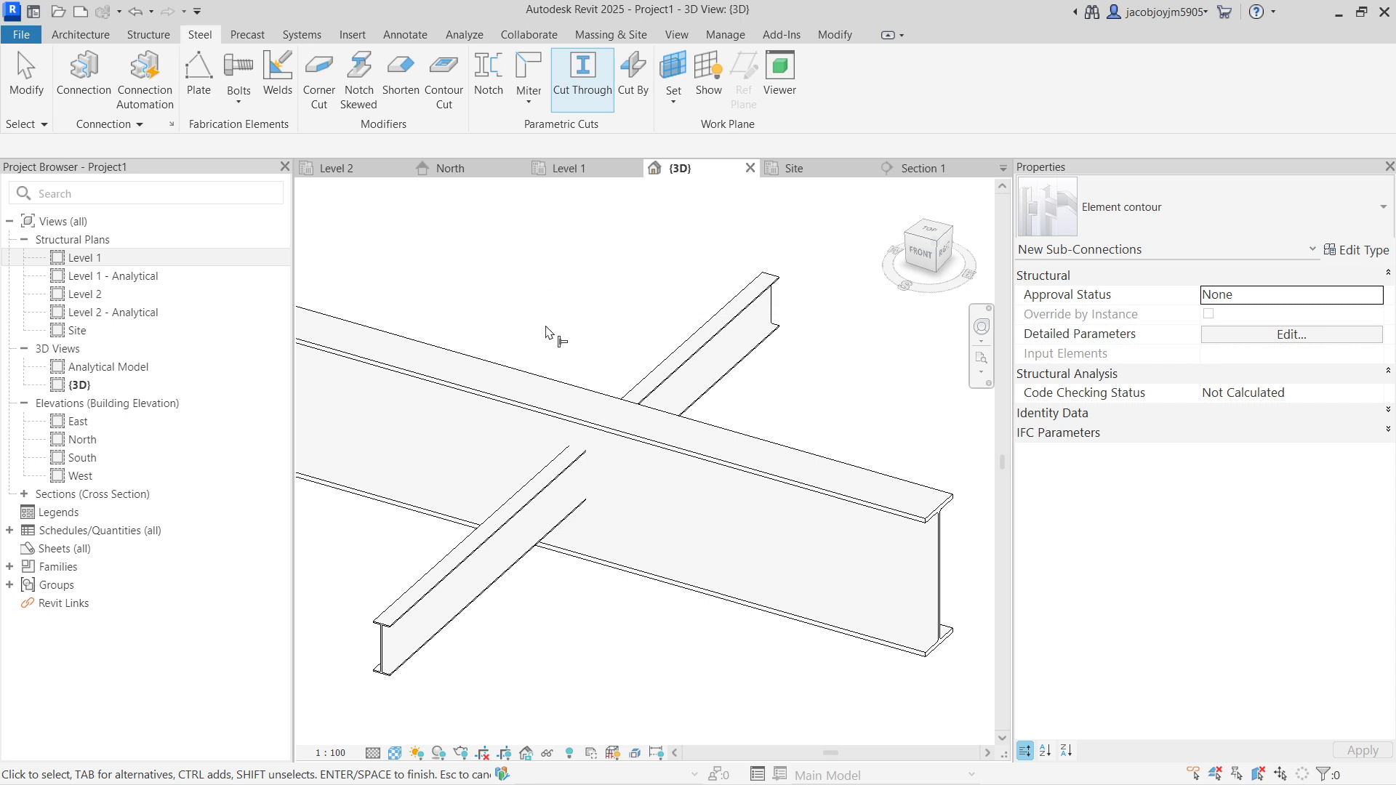
{"action": "left_click", "coordinate": [553, 367]}
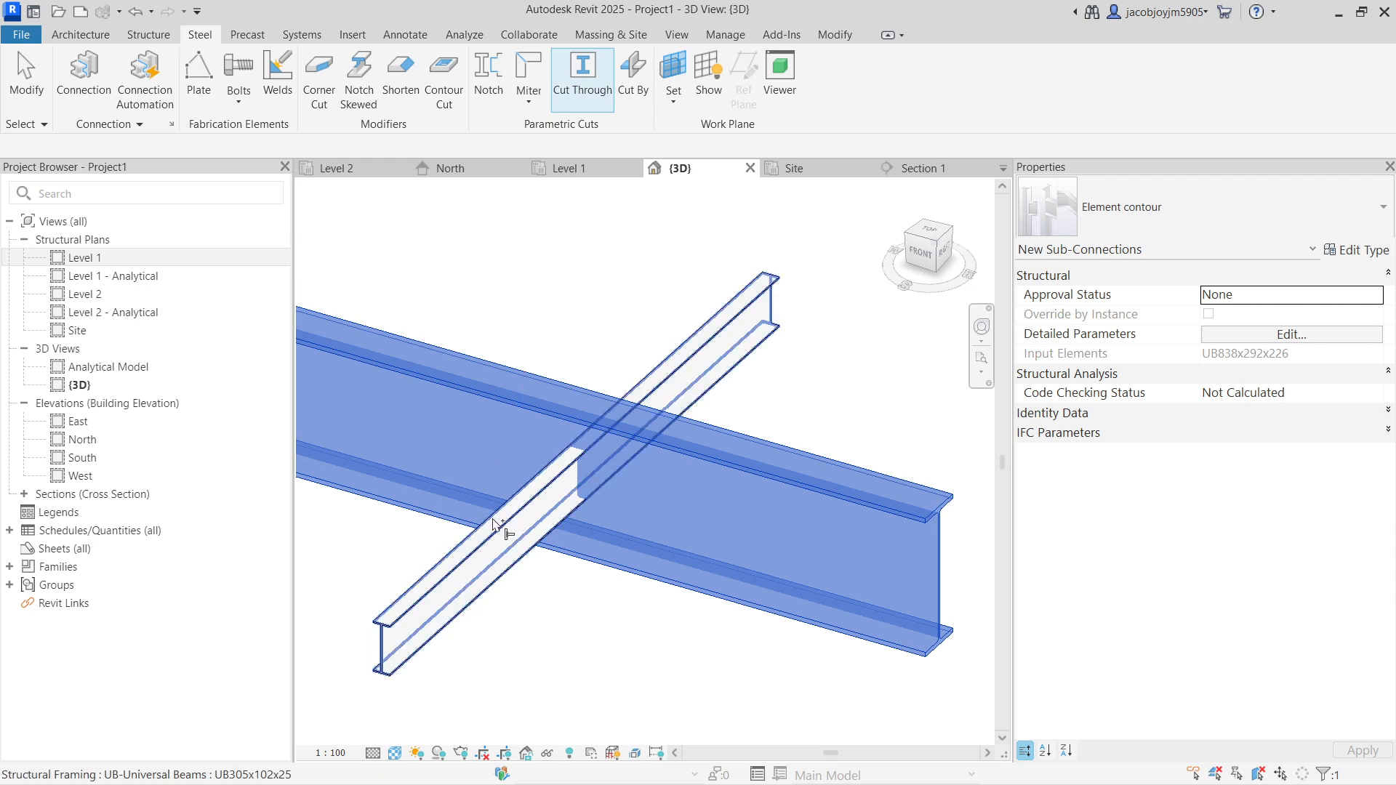
{"action": "left_click", "coordinate": [492, 529]}
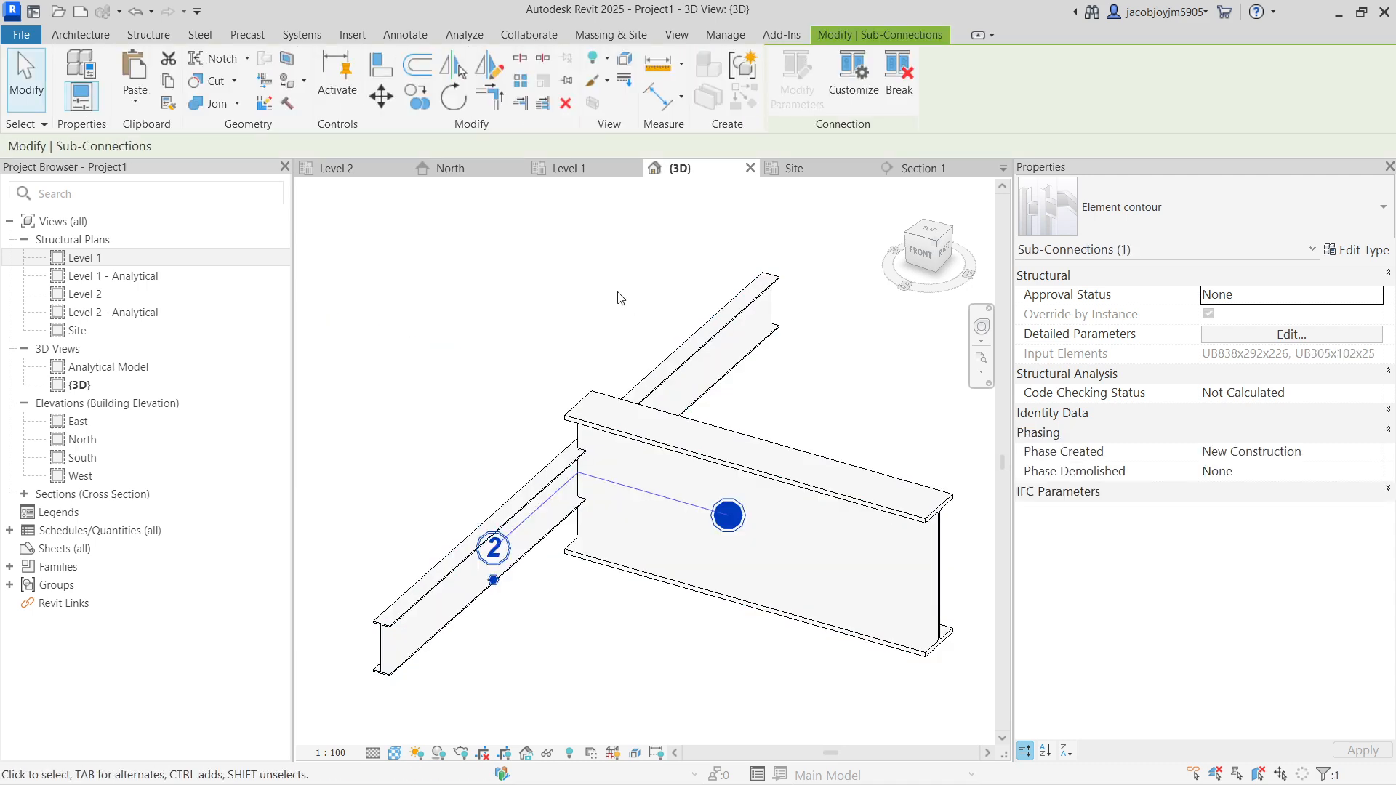
{"action": "left_click", "coordinate": [619, 297]}
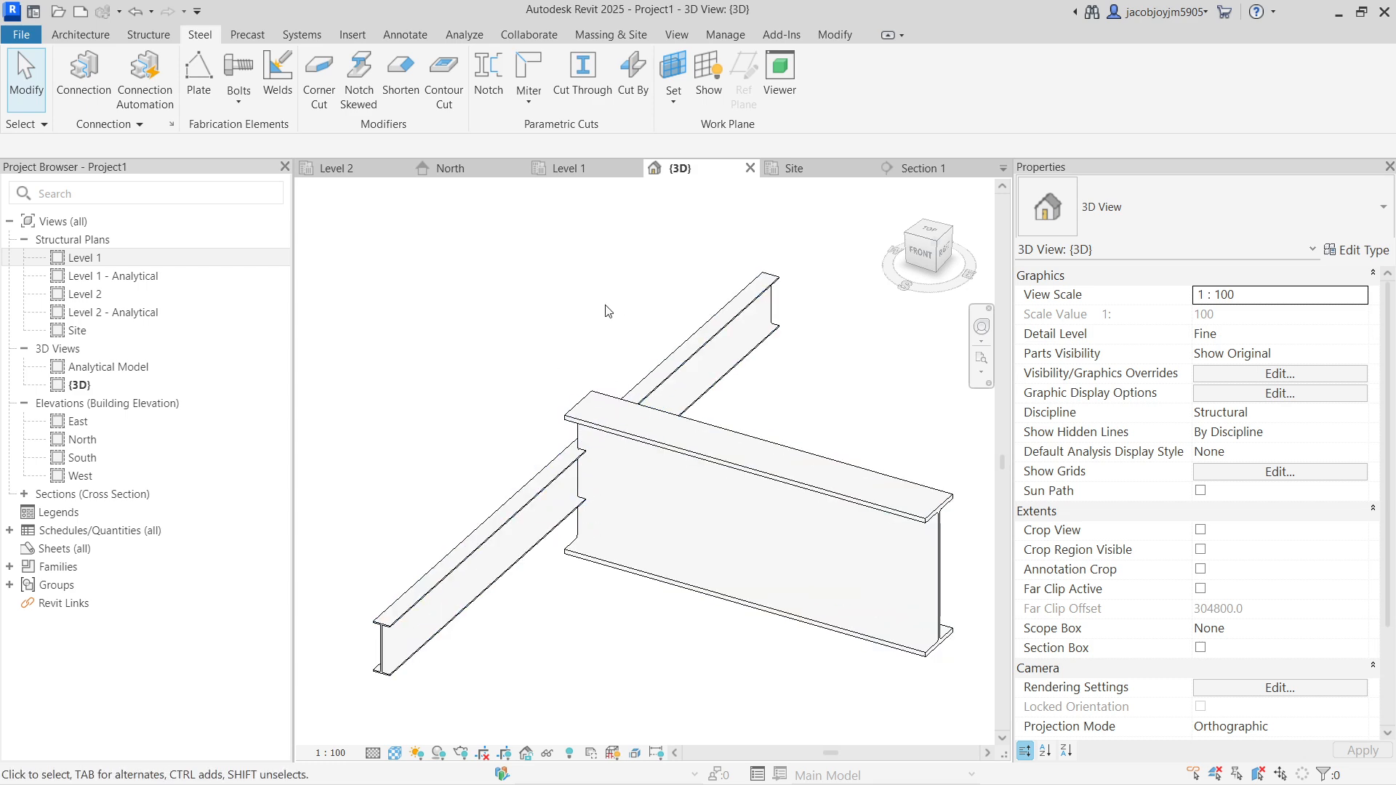
{"action": "key", "text": "ctrl+z"}
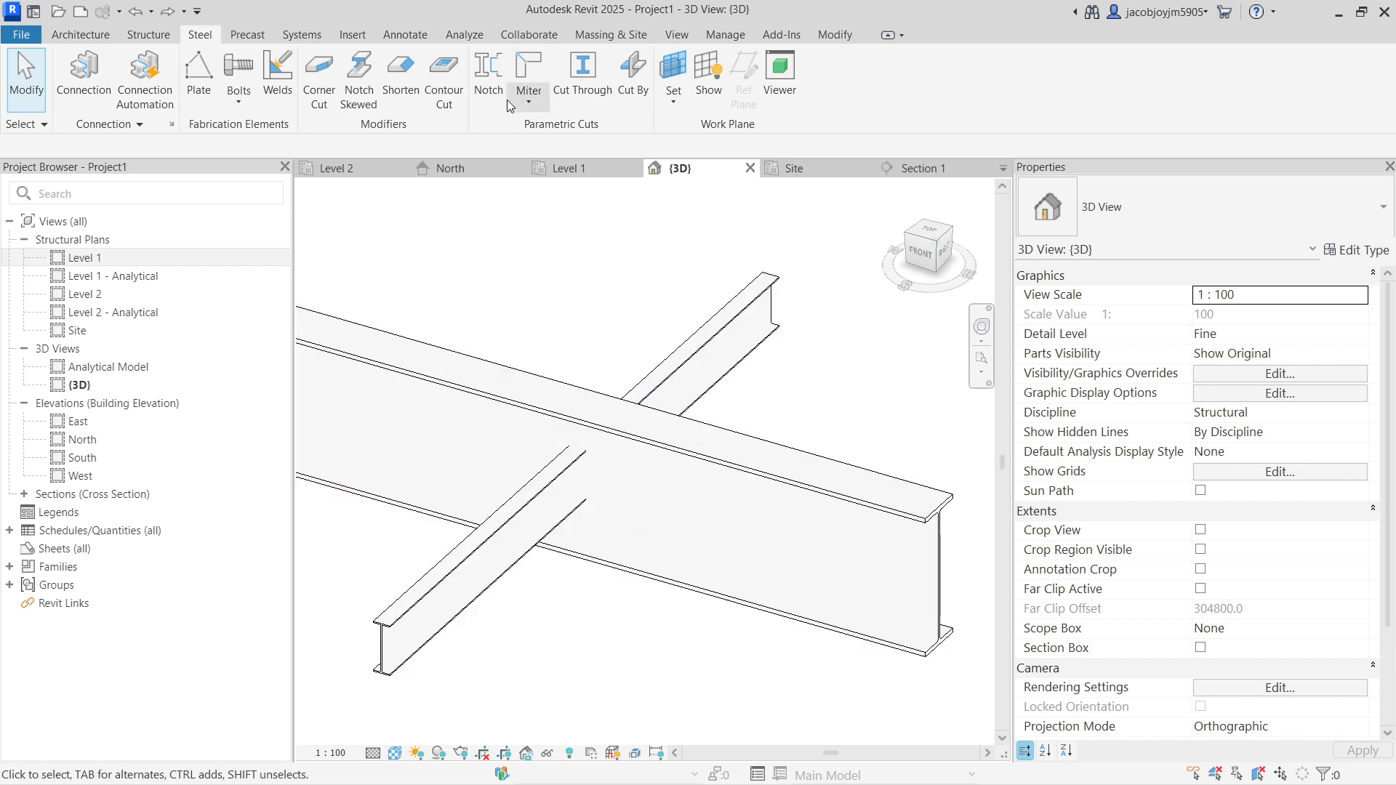
Try Cut Through in the reverse order, picking the UB305x102x25 beam before the UB838x292x226 beam
{"action": "left_click", "coordinate": [579, 84]}
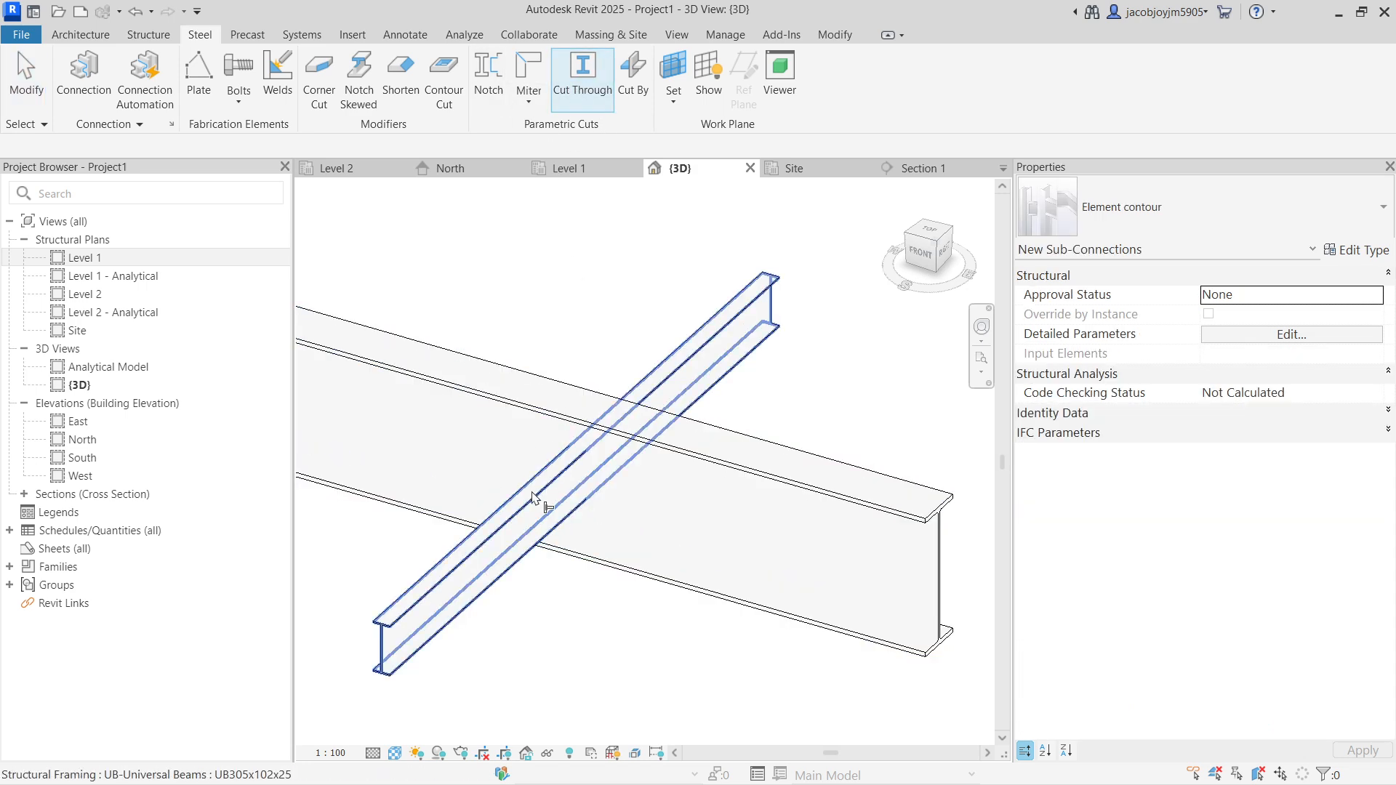
{"action": "left_click", "coordinate": [542, 501]}
{"action": "left_click", "coordinate": [530, 408]}
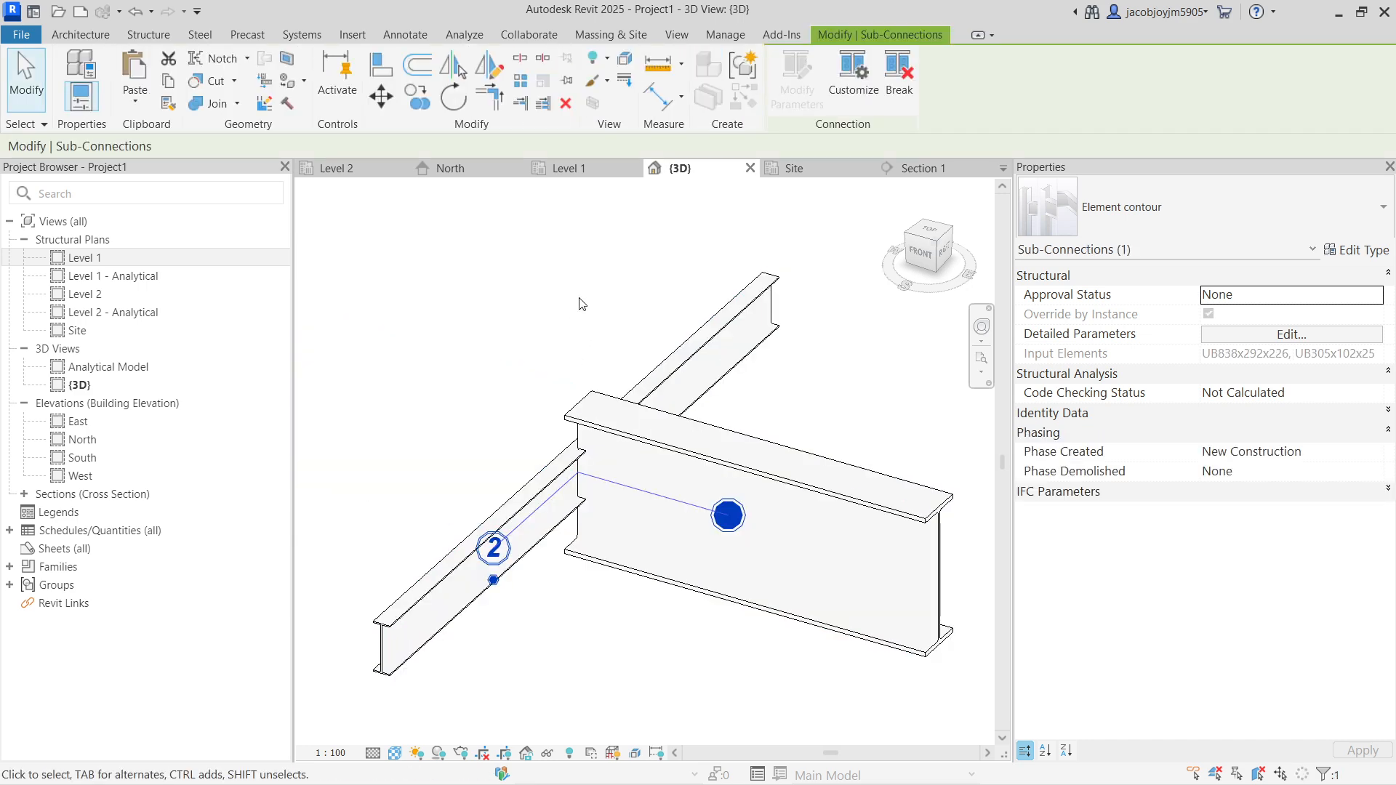
{"action": "key", "text": "Escape"}
{"action": "key", "text": "ctrl+z"}
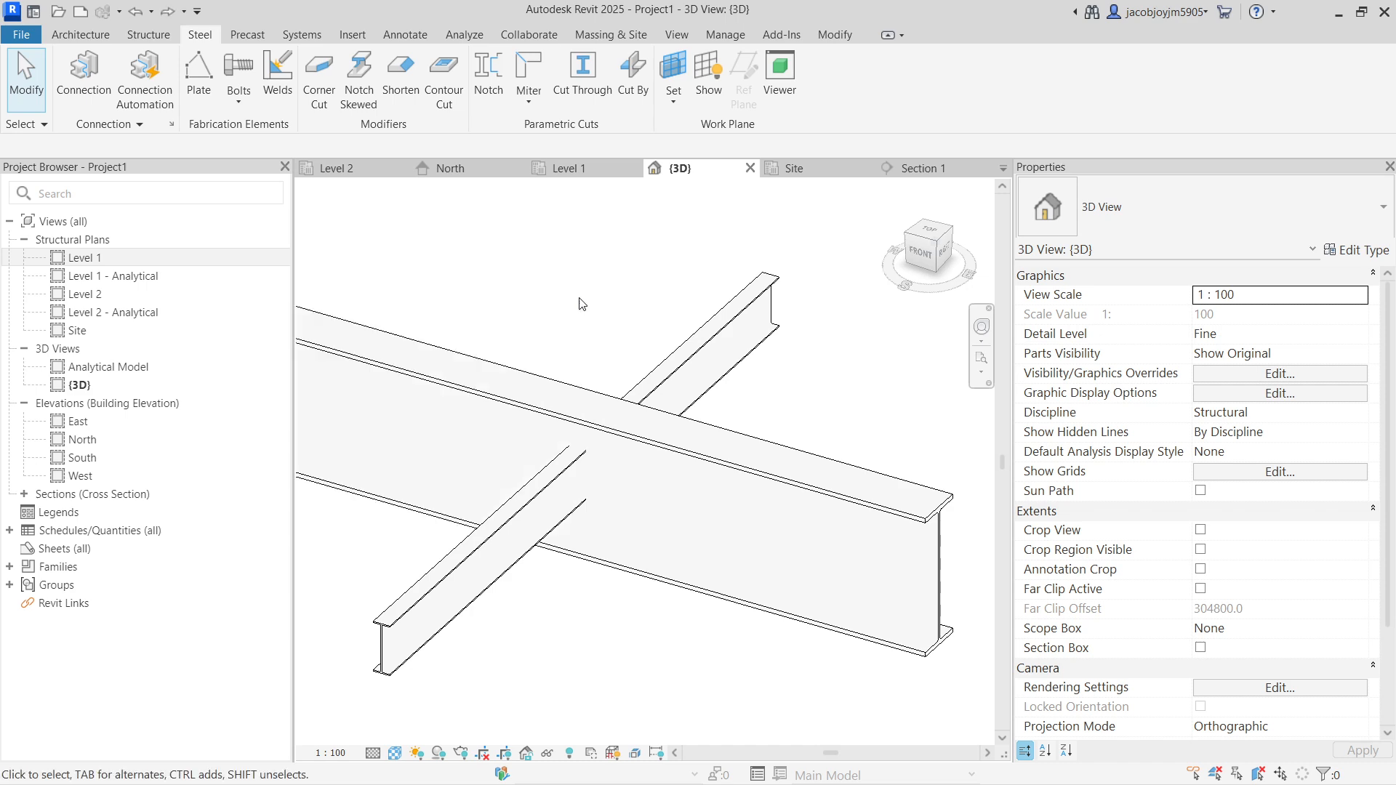
{"action": "left_click", "coordinate": [617, 426]}
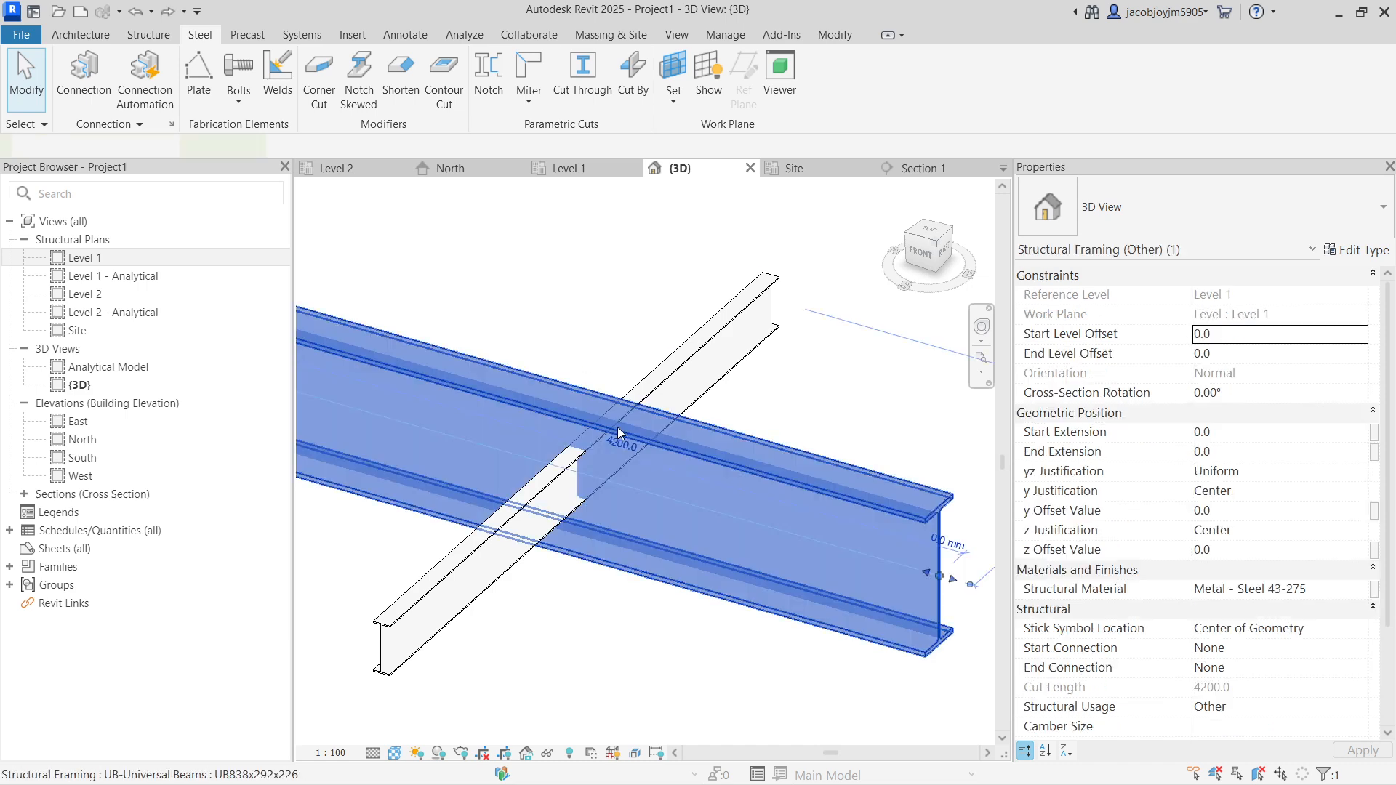
{"action": "key", "text": "Escape"}
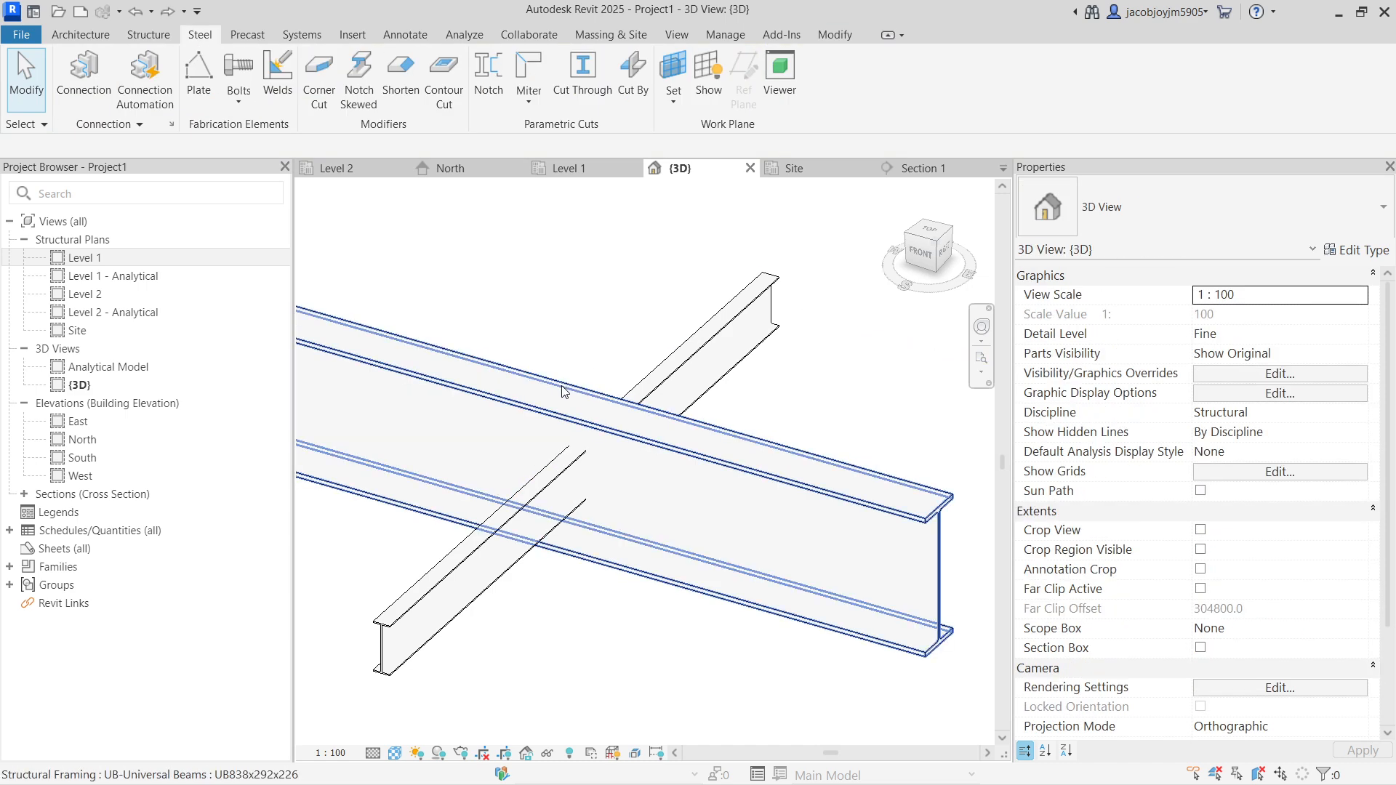
Try Cut Through once more starting from the UB305x102x25 beam, and remove the faulty element contour at its end
{"action": "left_click", "coordinate": [596, 95]}
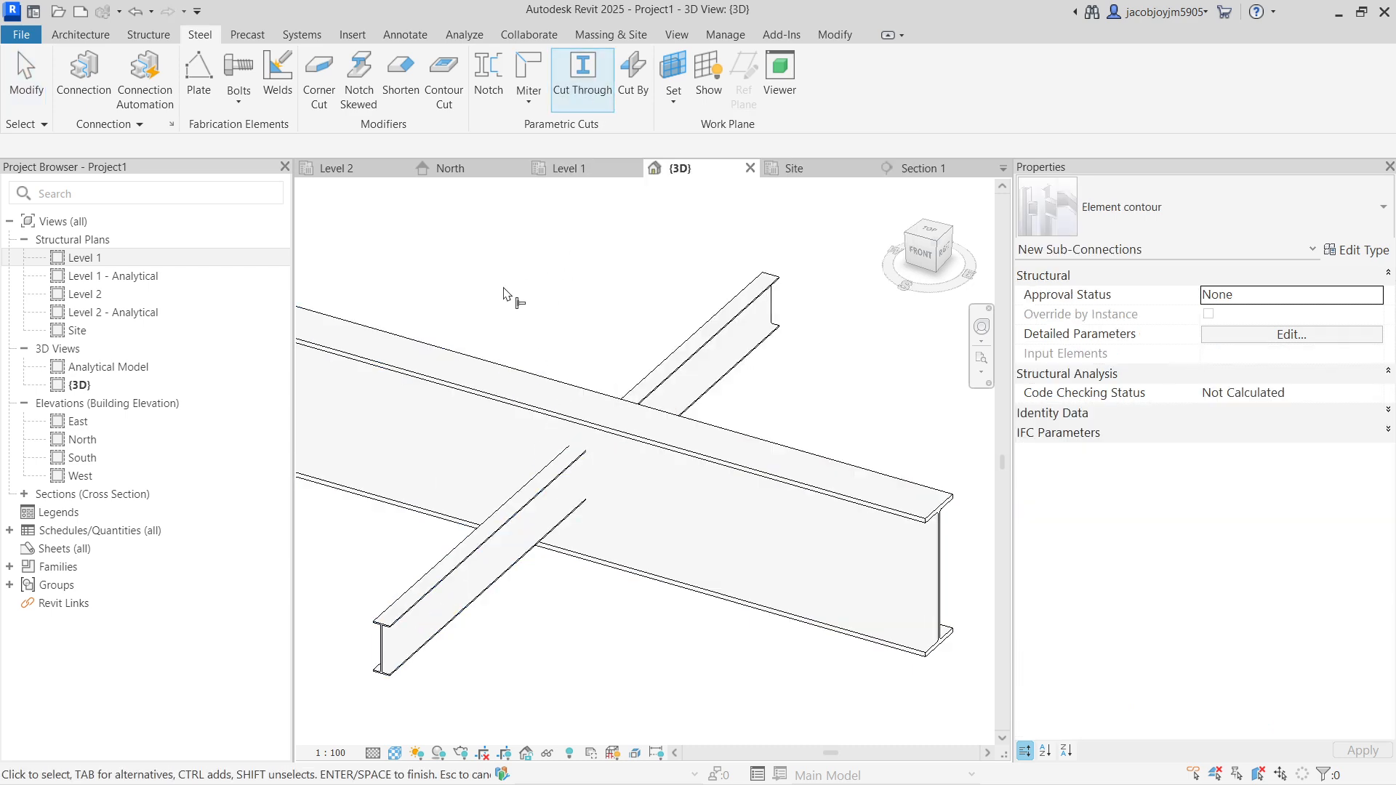
{"action": "left_click", "coordinate": [515, 523]}
{"action": "left_click", "coordinate": [644, 430]}
{"action": "scroll", "coordinate": [643, 429], "scroll_direction": "down", "scroll_amount": 3}
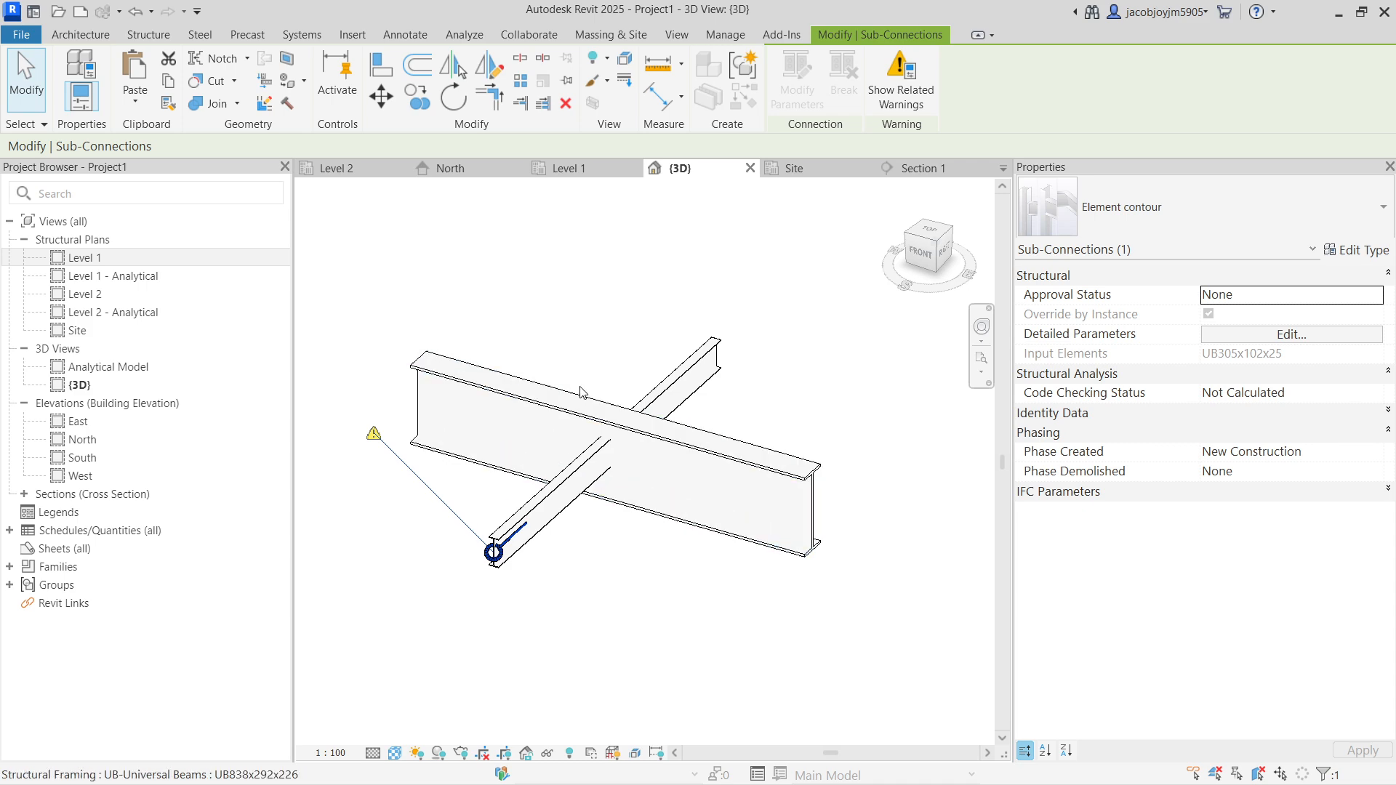
{"action": "key", "text": "Escape"}
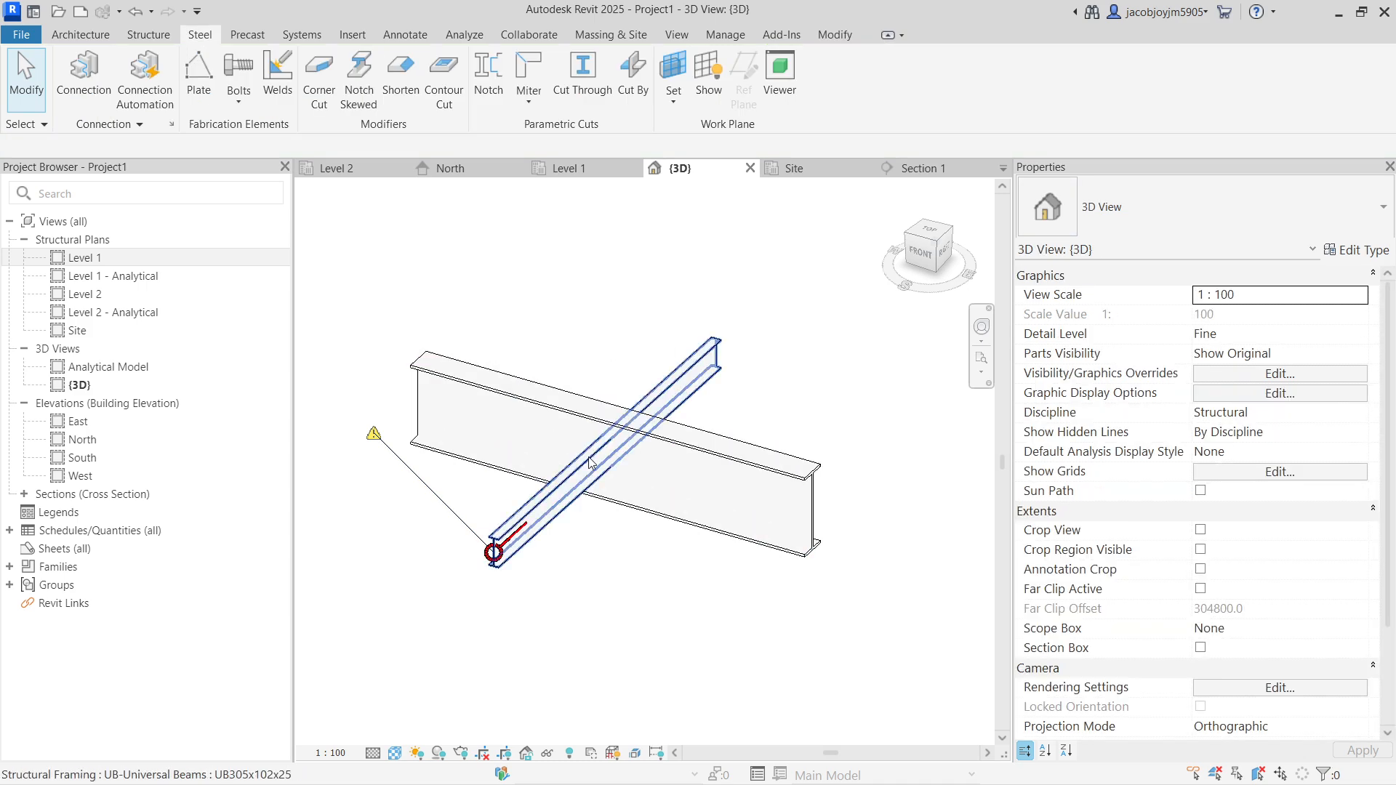
{"action": "left_click_drag", "start_coordinate": [385, 490], "coordinate": [562, 653]}
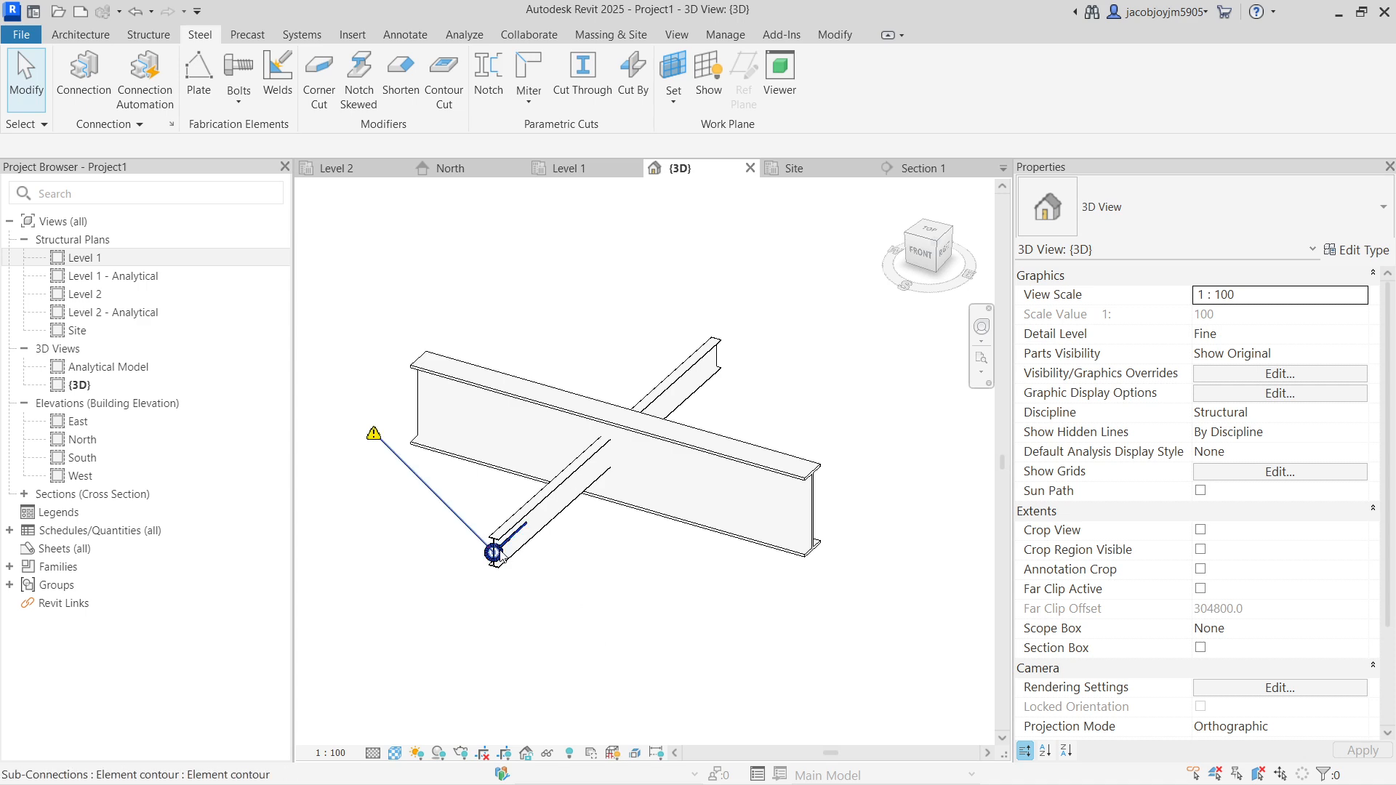
{"action": "left_click", "coordinate": [494, 553]}
{"action": "key", "text": "Escape"}
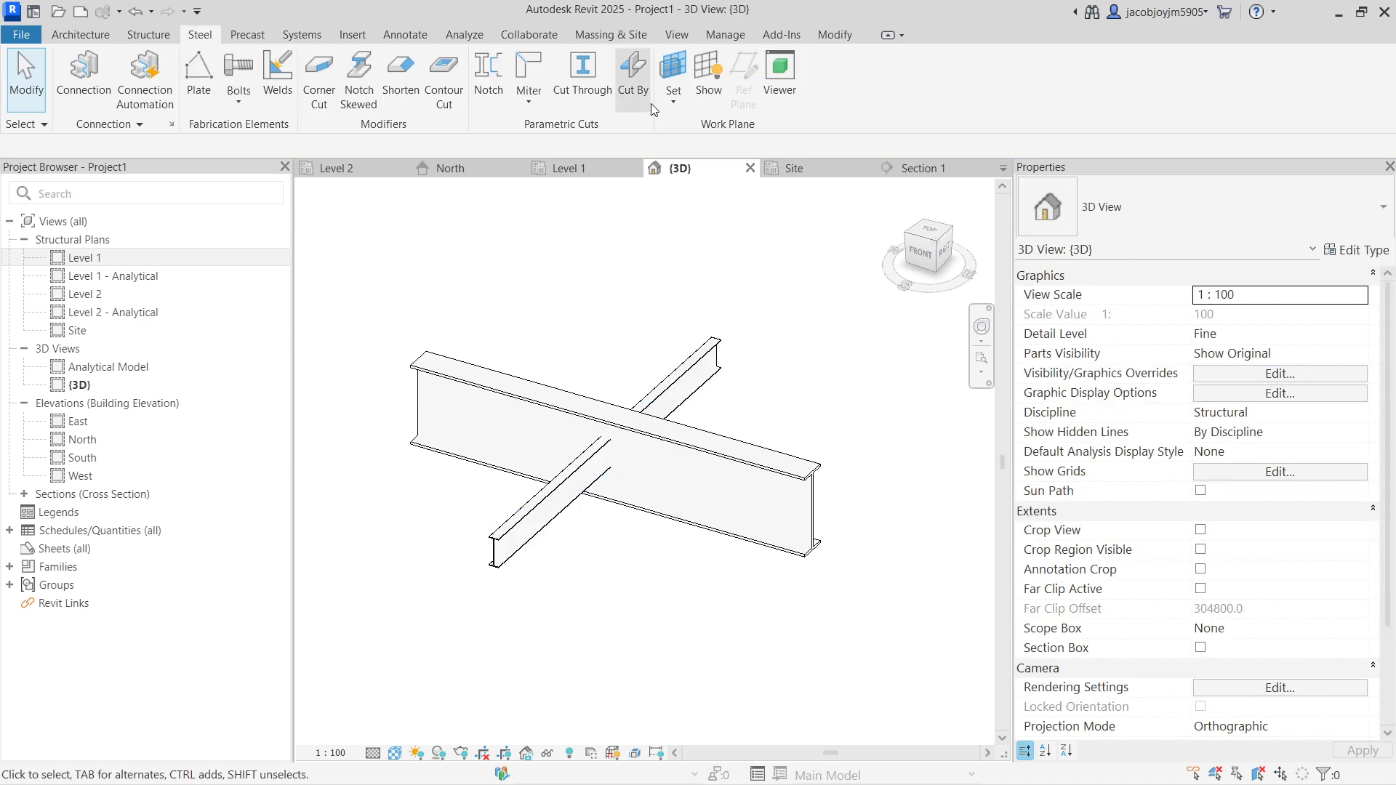
Apply Cut Through between the UB305x102x25 beam and the UB838x292x226 beam where they cross
{"action": "left_click", "coordinate": [583, 77]}
{"action": "left_click", "coordinate": [566, 471]}
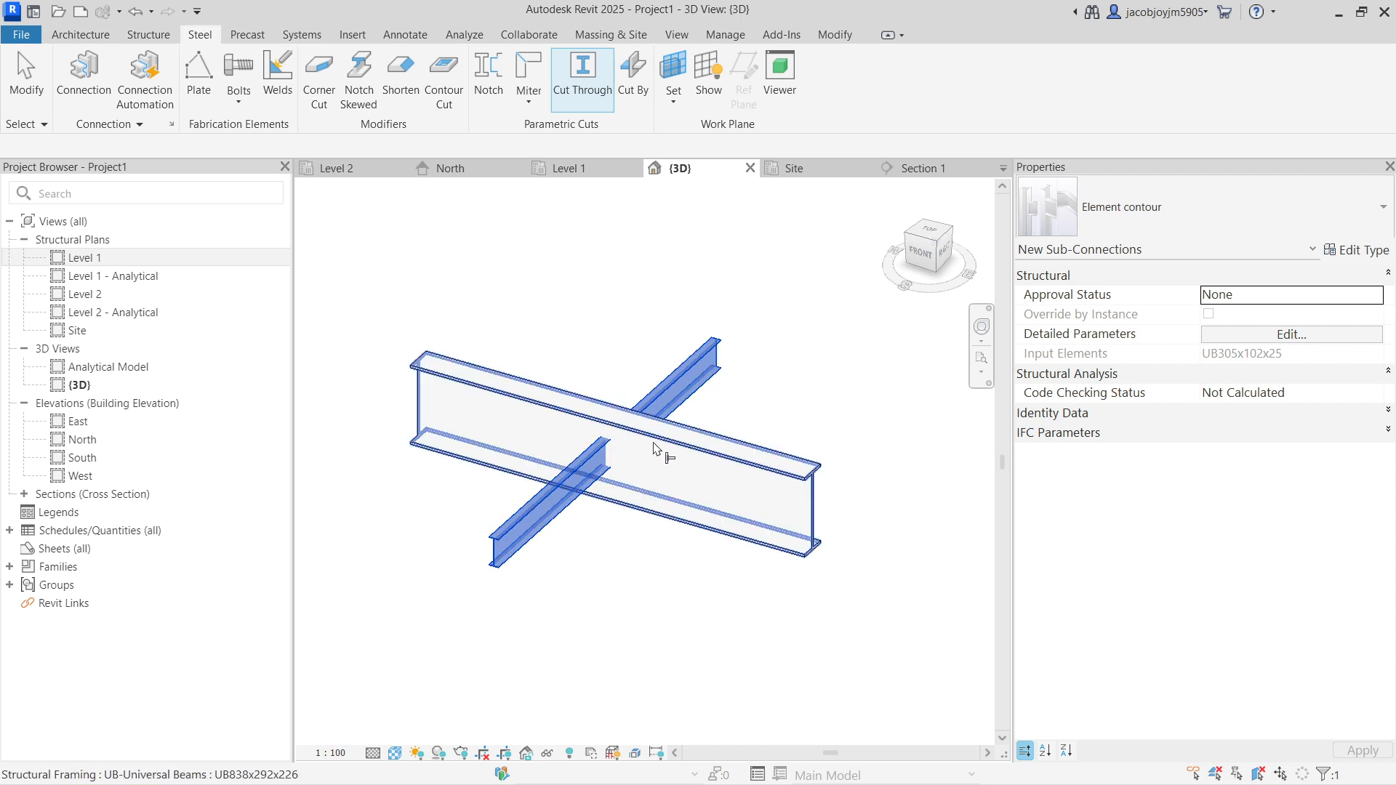
{"action": "left_click", "coordinate": [652, 457]}
{"action": "left_click", "coordinate": [570, 478]}
{"action": "left_click", "coordinate": [669, 439]}
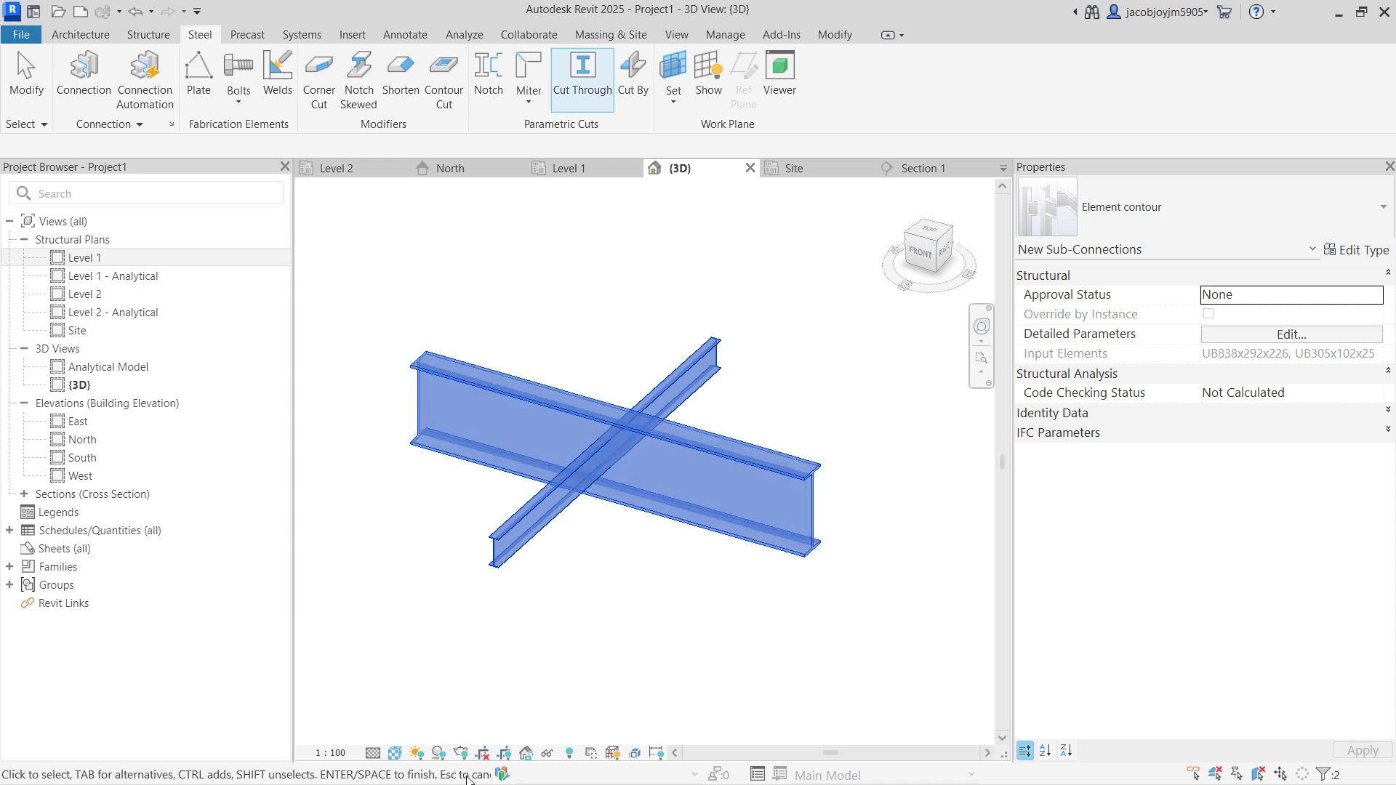
{"action": "key", "text": "Return"}
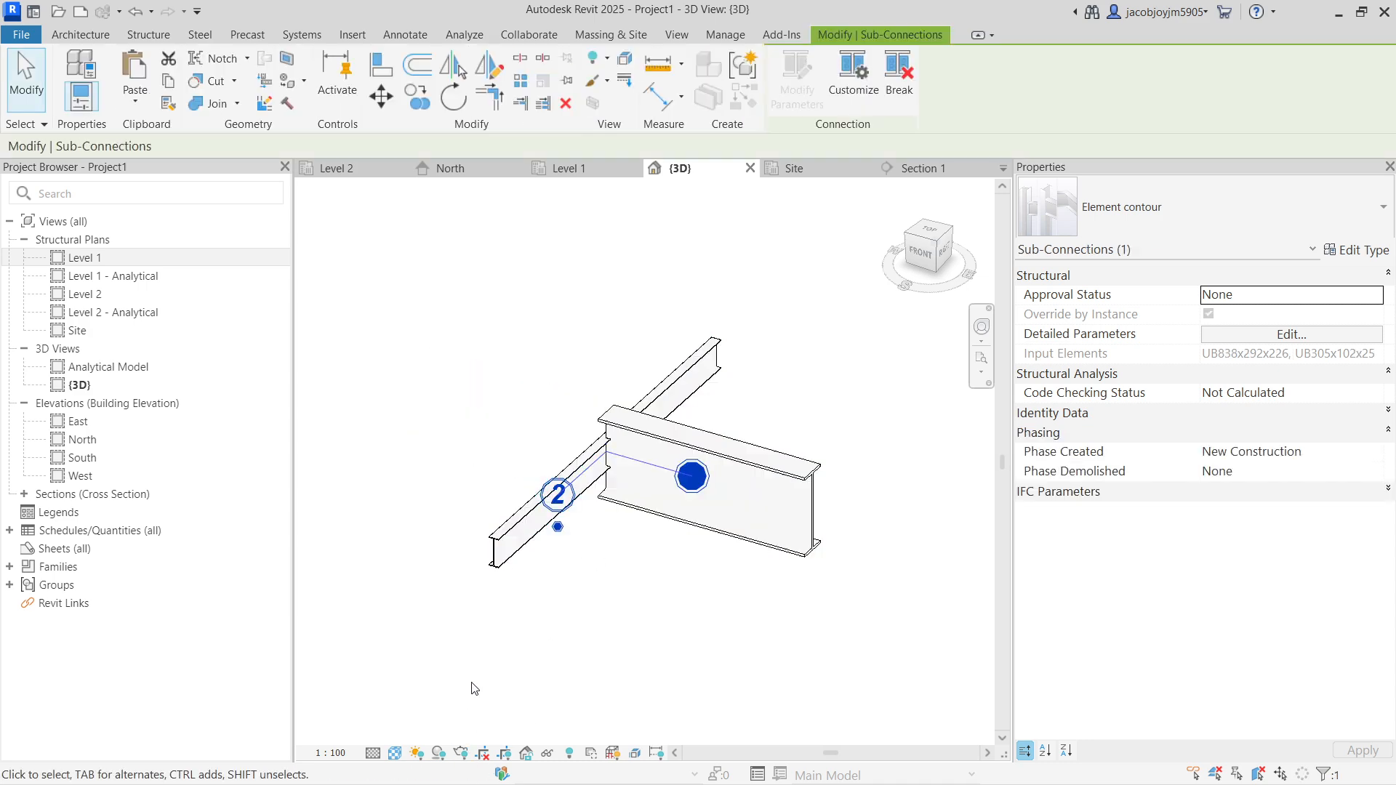
{"action": "left_click", "coordinate": [582, 617]}
Examine the cut end of the UB838x292x226 beam from the front and close up where it meets the smaller beam
{"action": "left_click", "coordinate": [702, 419]}
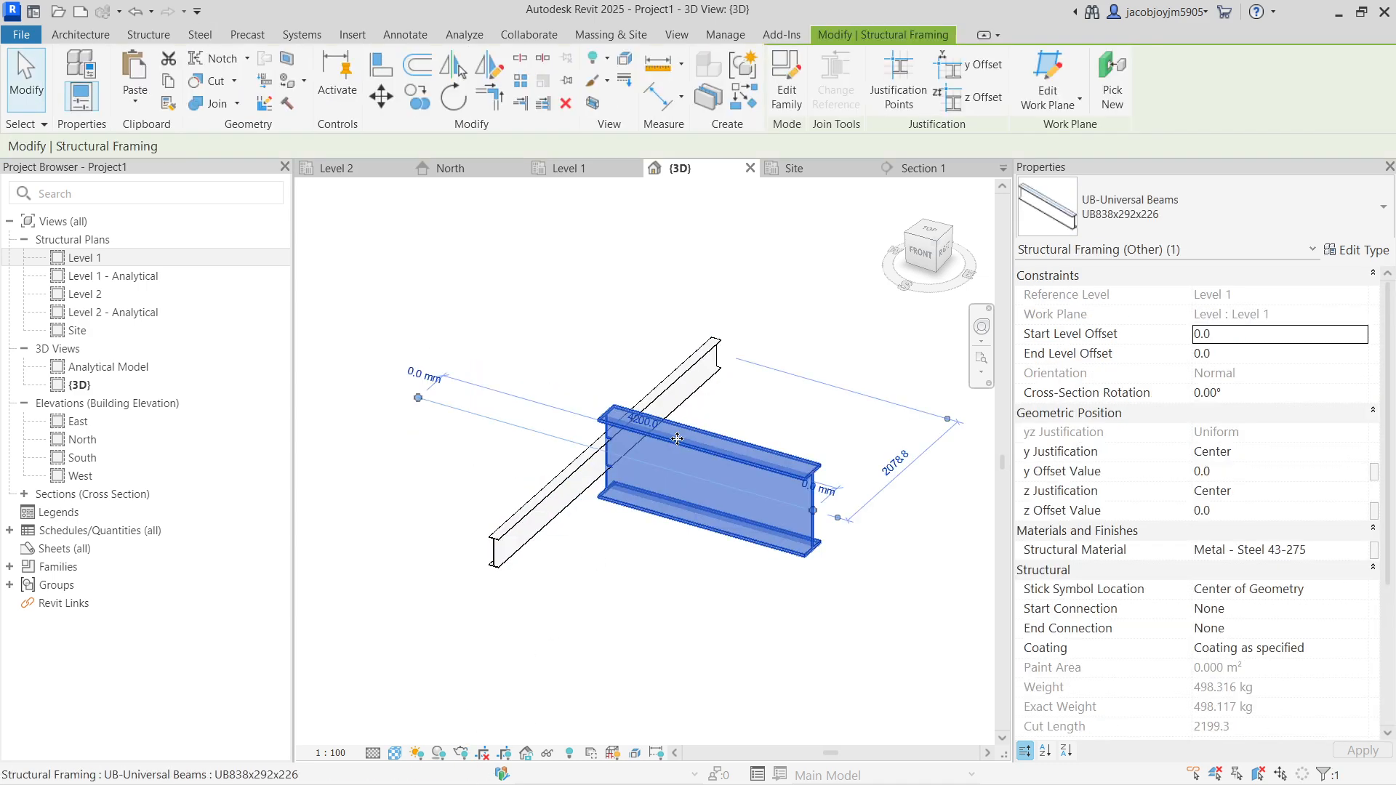
{"action": "middle_click_drag", "start_coordinate": [658, 466], "coordinate": [742, 467], "text": "shift"}
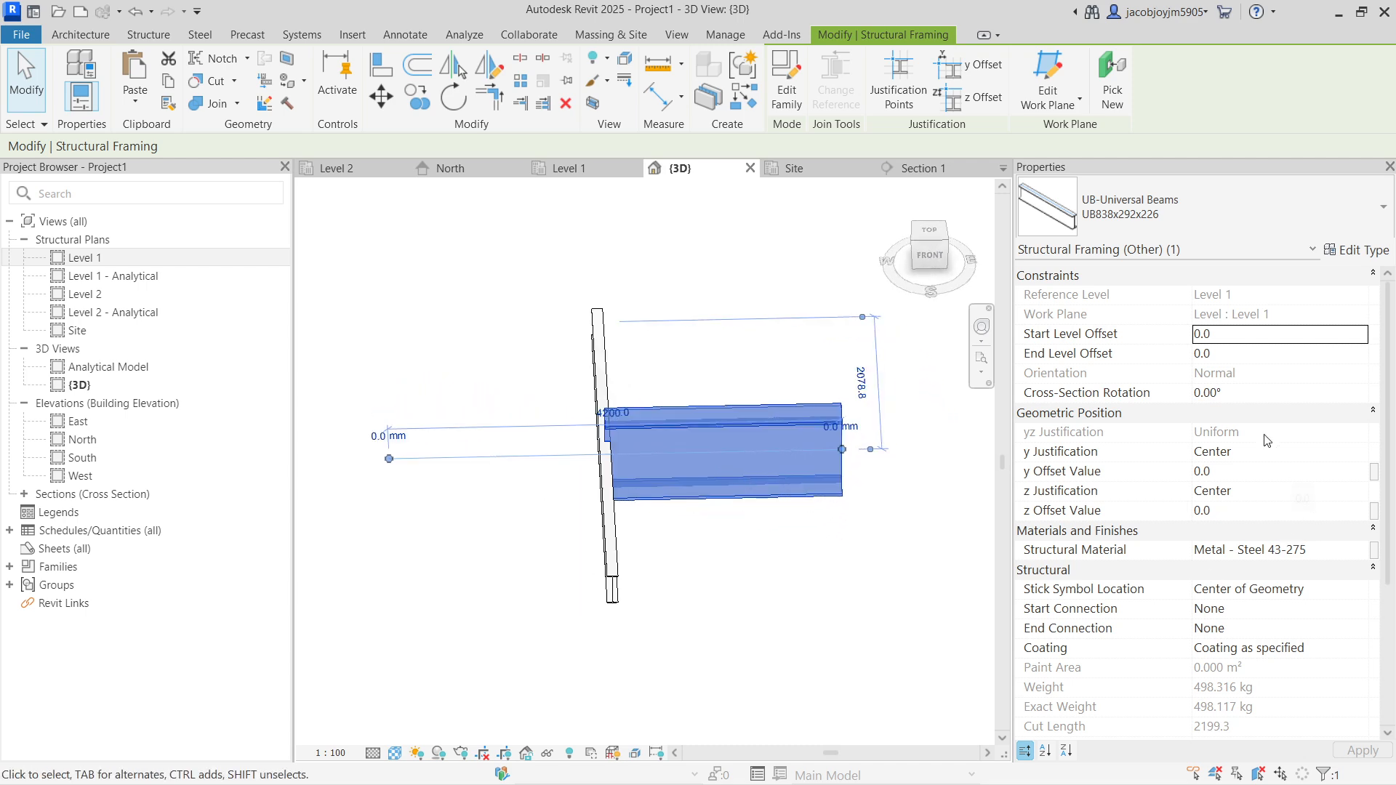
{"action": "scroll", "coordinate": [1208, 586], "scroll_direction": "down", "scroll_amount": 5}
{"action": "key", "text": "Escape"}
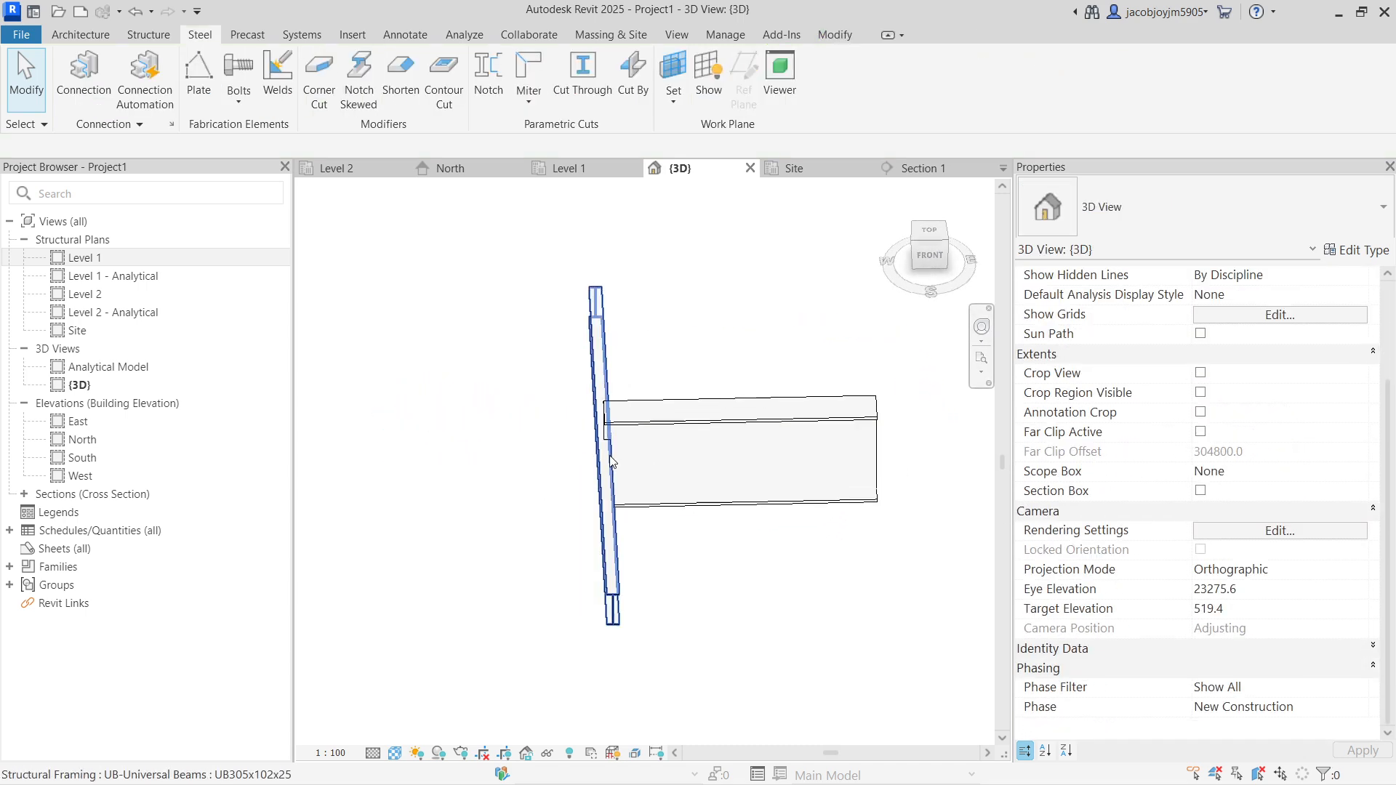
{"action": "scroll", "coordinate": [602, 438], "scroll_direction": "up", "scroll_amount": 4}
{"action": "left_click", "coordinate": [593, 411]}
{"action": "middle_click_drag", "start_coordinate": [594, 412], "coordinate": [745, 412], "text": "shift"}
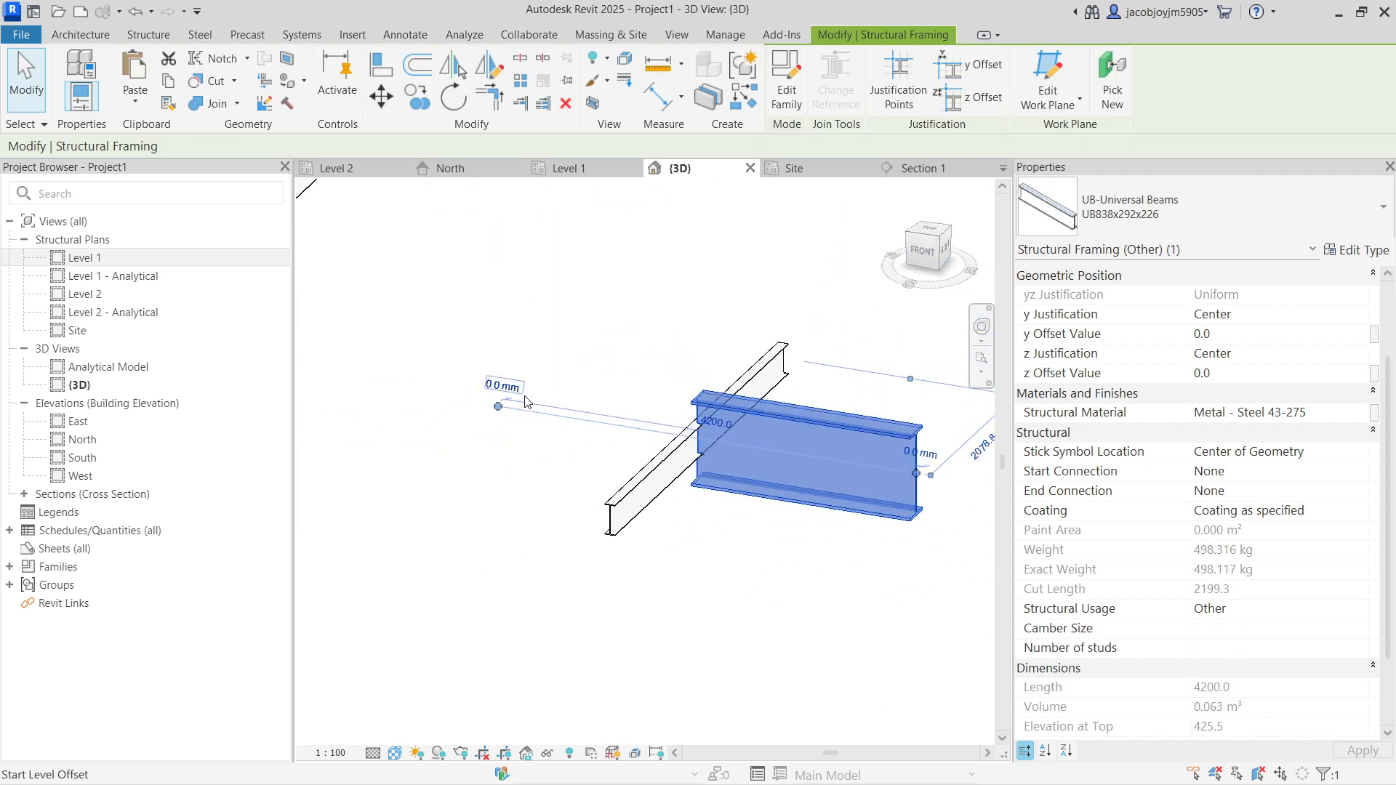
{"action": "scroll", "coordinate": [691, 393], "scroll_direction": "up", "scroll_amount": 5}
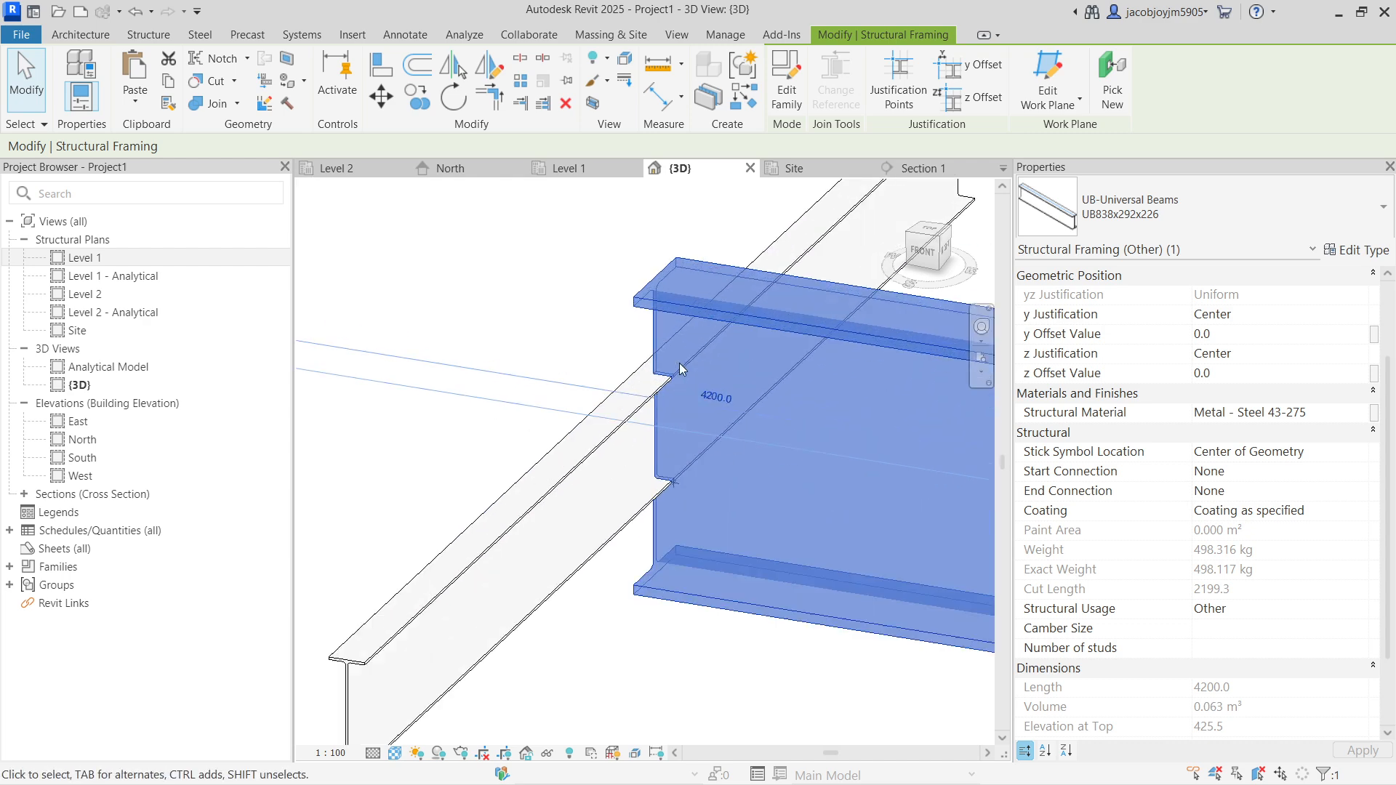
Undo the Cut Through on the UB838x292x226 beam
{"action": "key", "text": "Escape"}
{"action": "left_click", "coordinate": [650, 337]}
{"action": "key", "text": "Escape"}
{"action": "scroll", "coordinate": [650, 341], "scroll_direction": "down", "scroll_amount": 5}
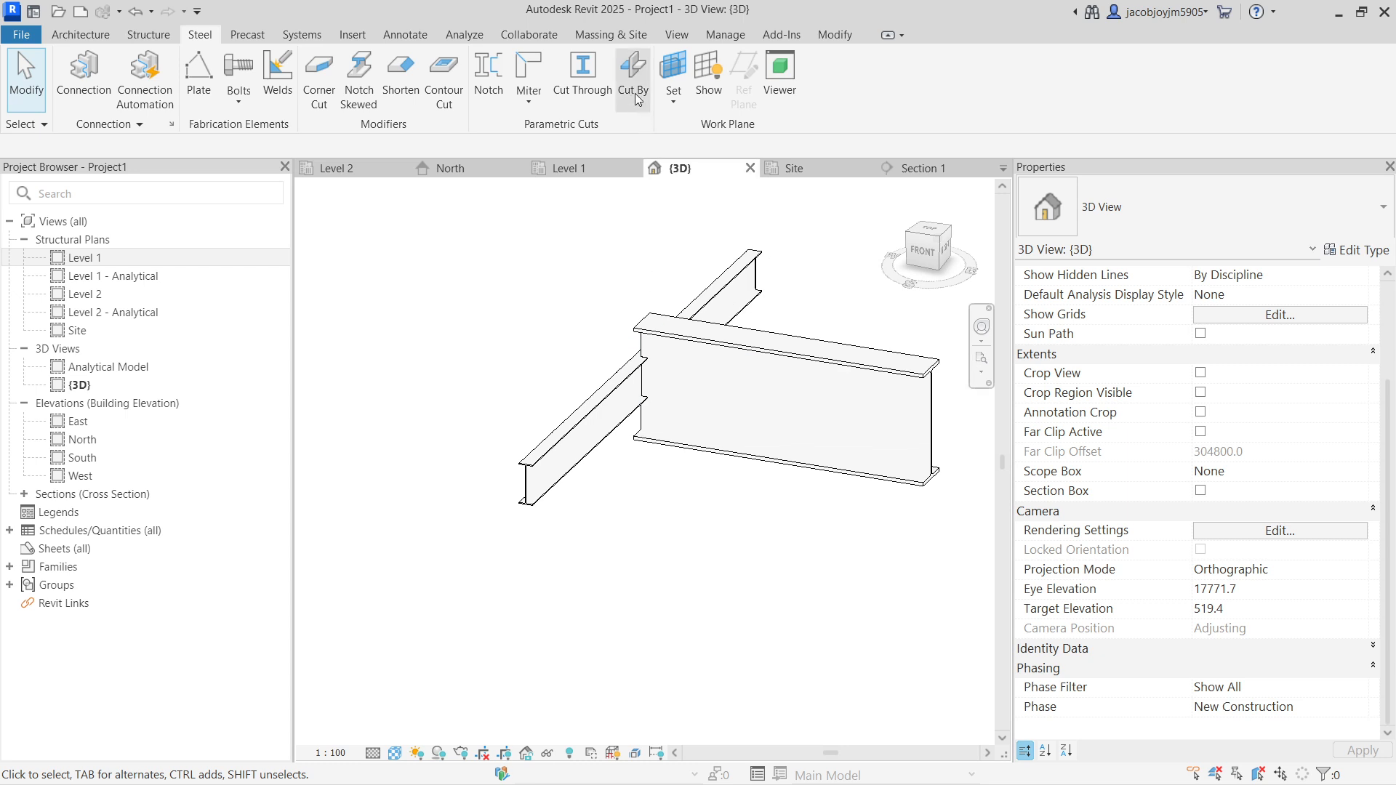
{"action": "key", "text": "ctrl+z"}
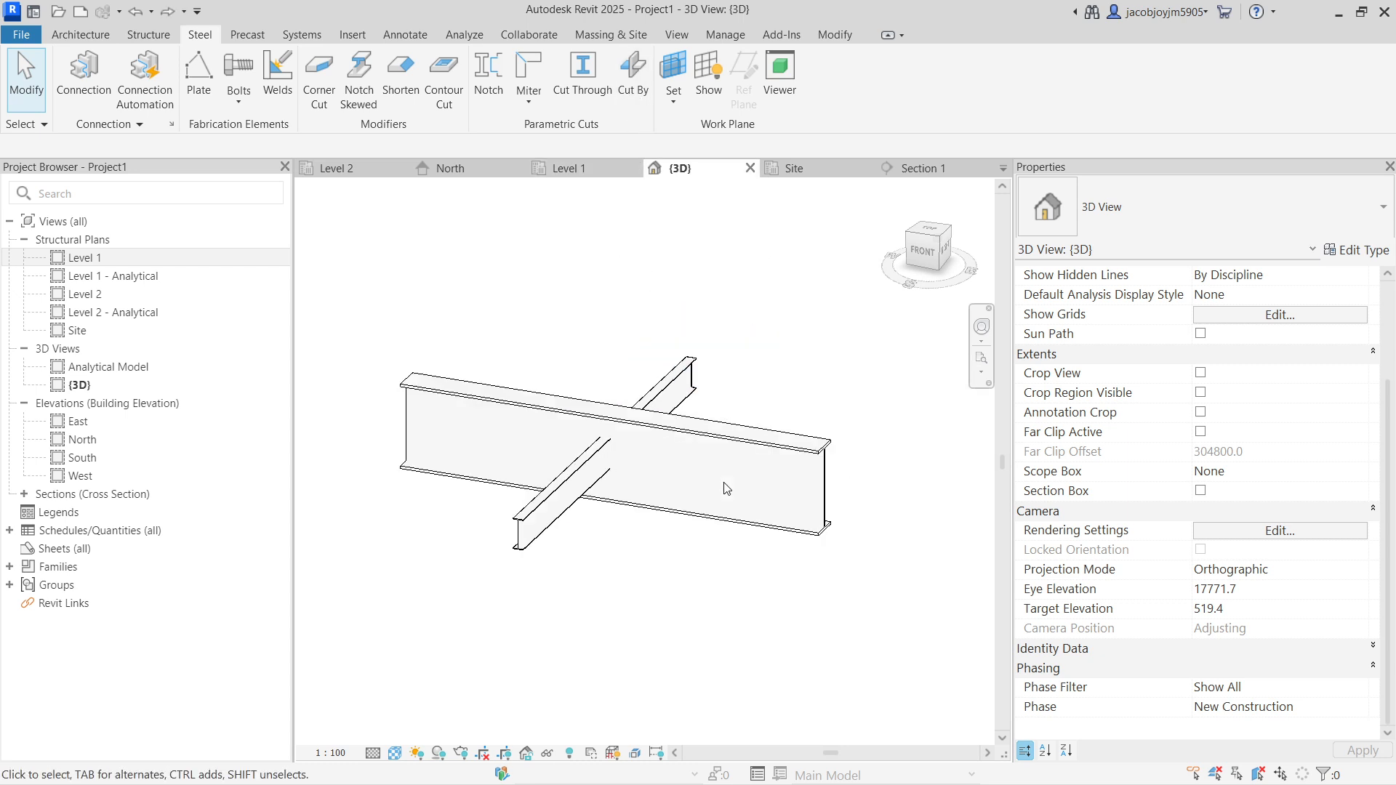
Try Cut By on the crossing beams, picking the UB838x292x226 beam before the UB305x102x25 beam
{"action": "left_click", "coordinate": [634, 76]}
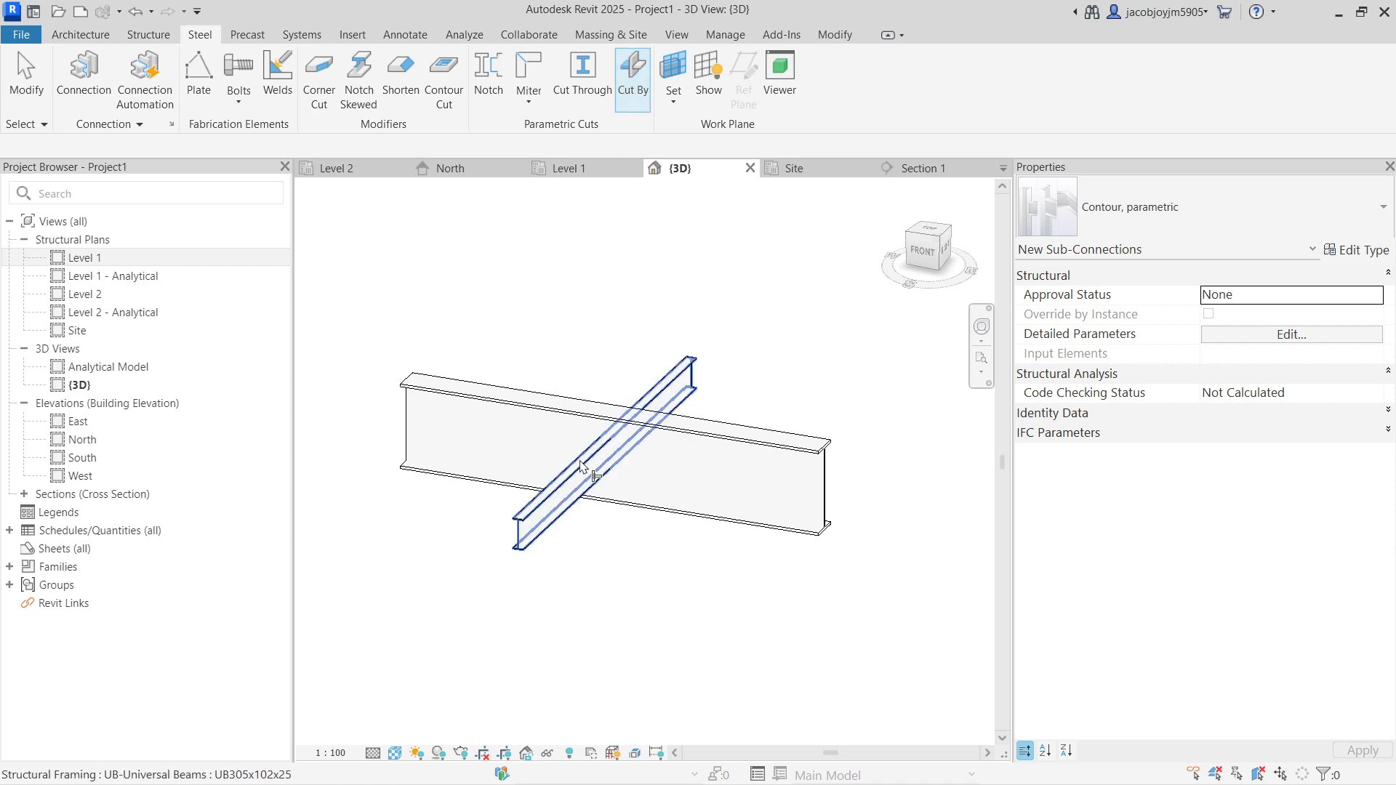
{"action": "middle_click_drag", "start_coordinate": [669, 371], "coordinate": [618, 502], "text": "shift"}
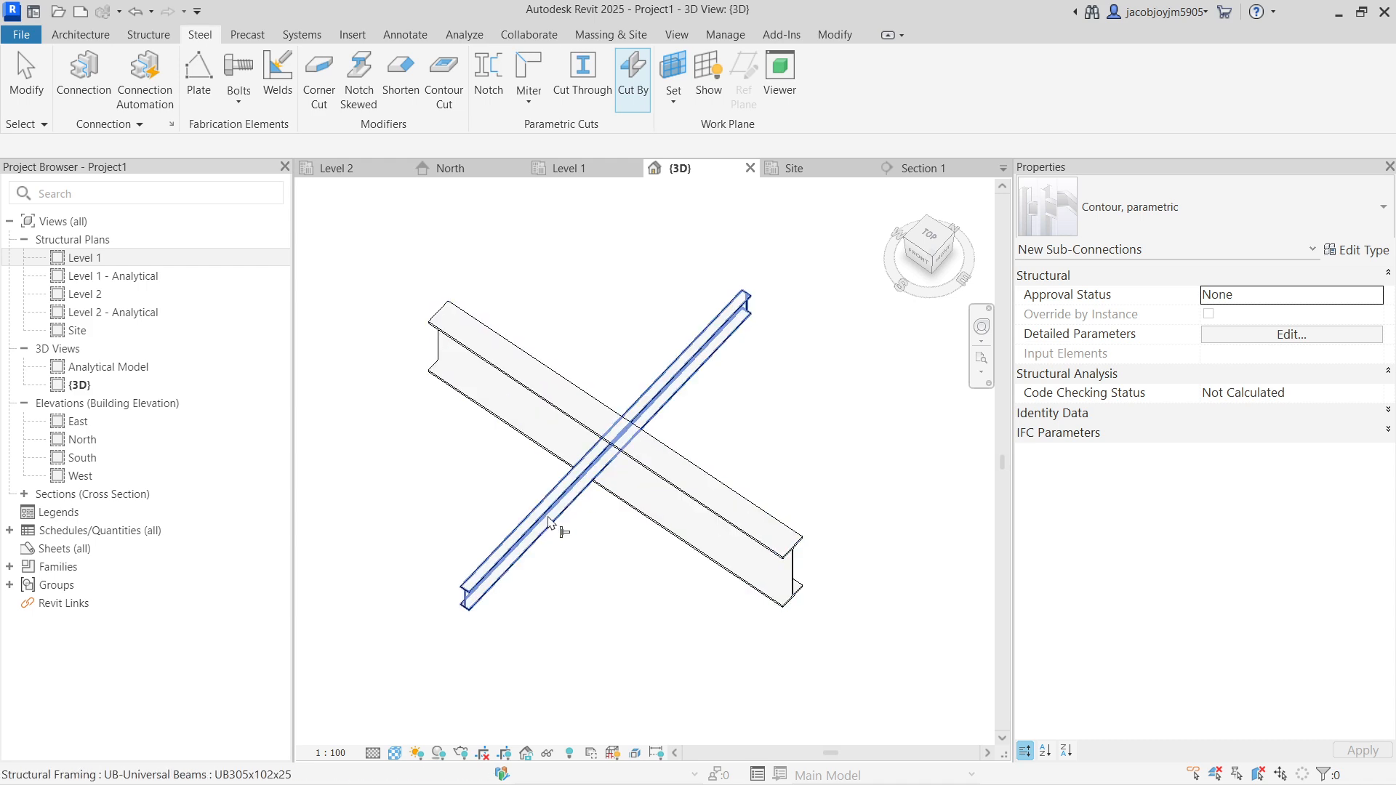
{"action": "left_click", "coordinate": [548, 522]}
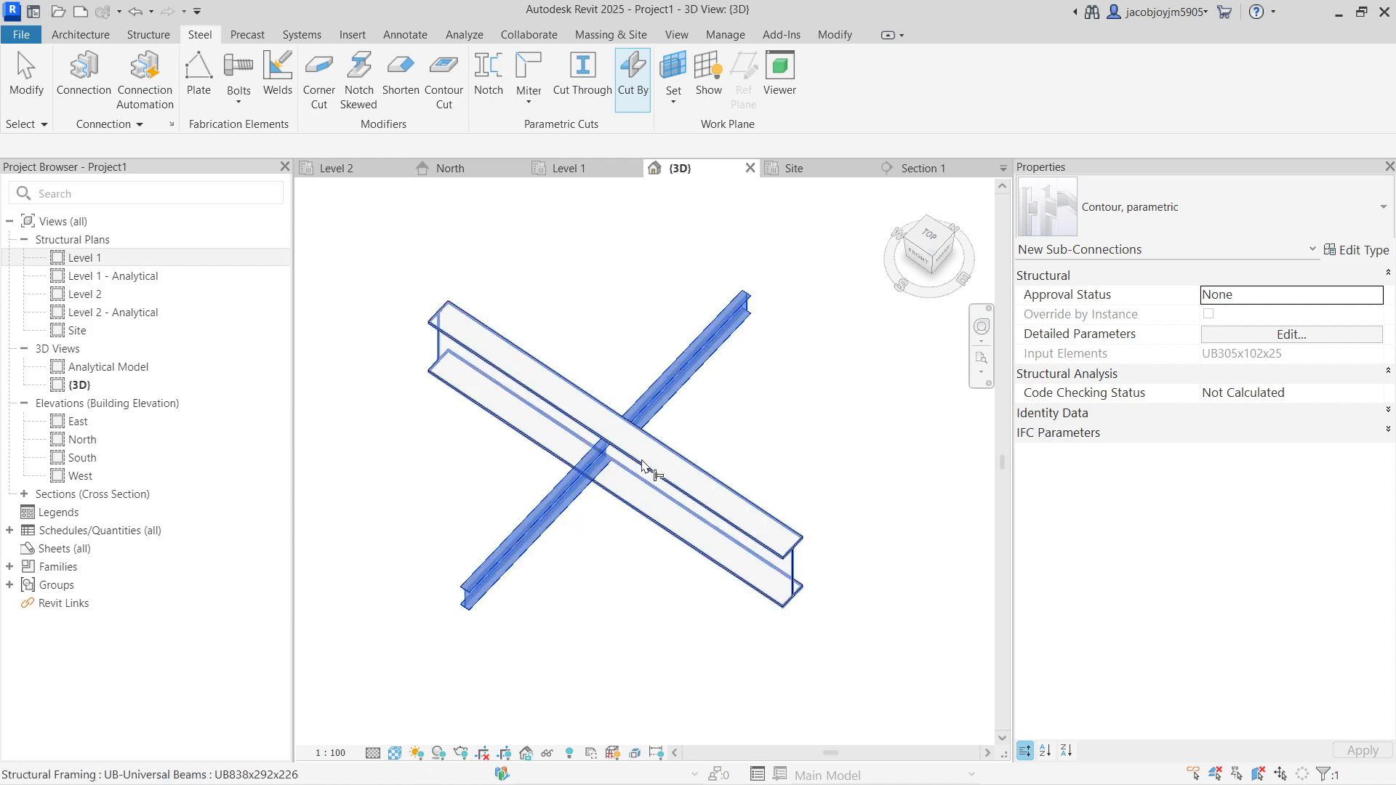
{"action": "left_click", "coordinate": [642, 465]}
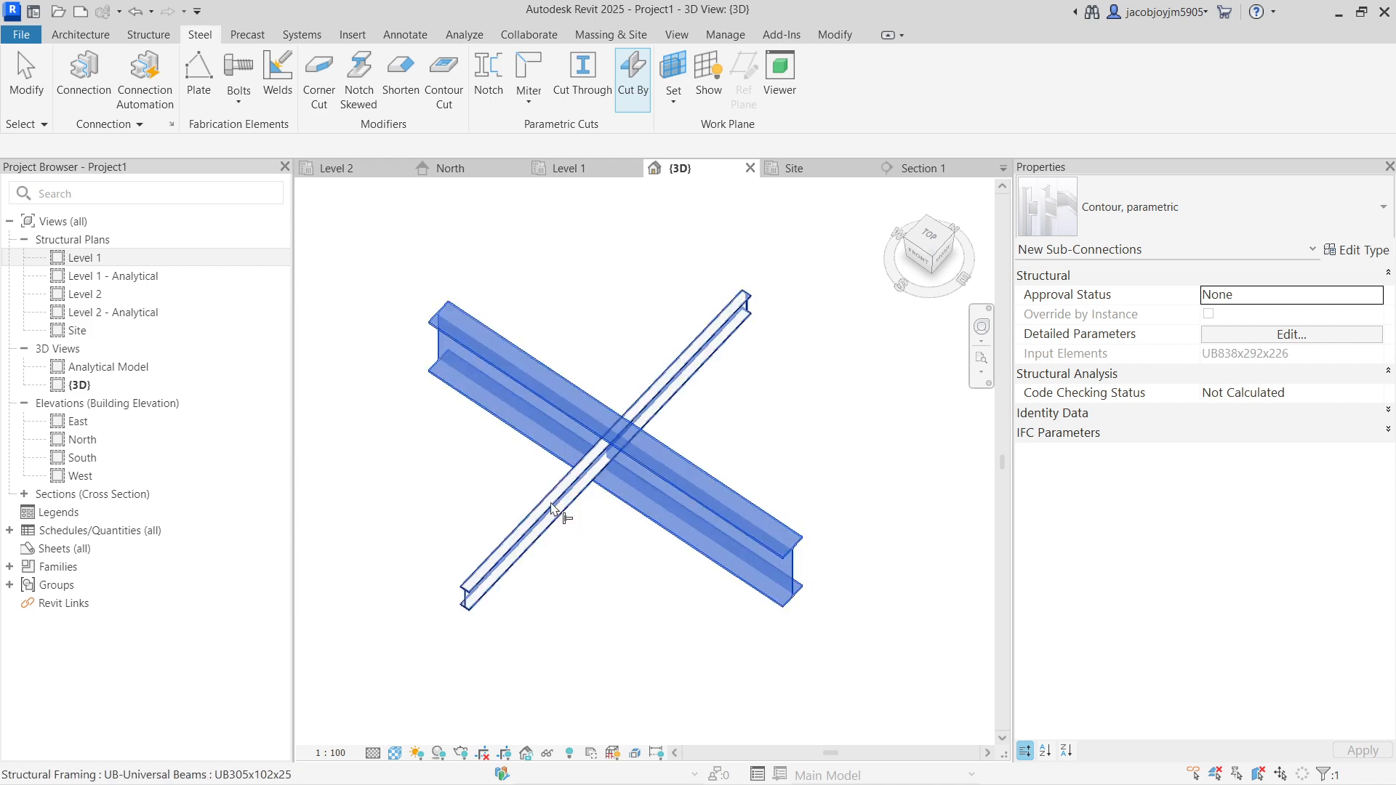
{"action": "left_click", "coordinate": [554, 515]}
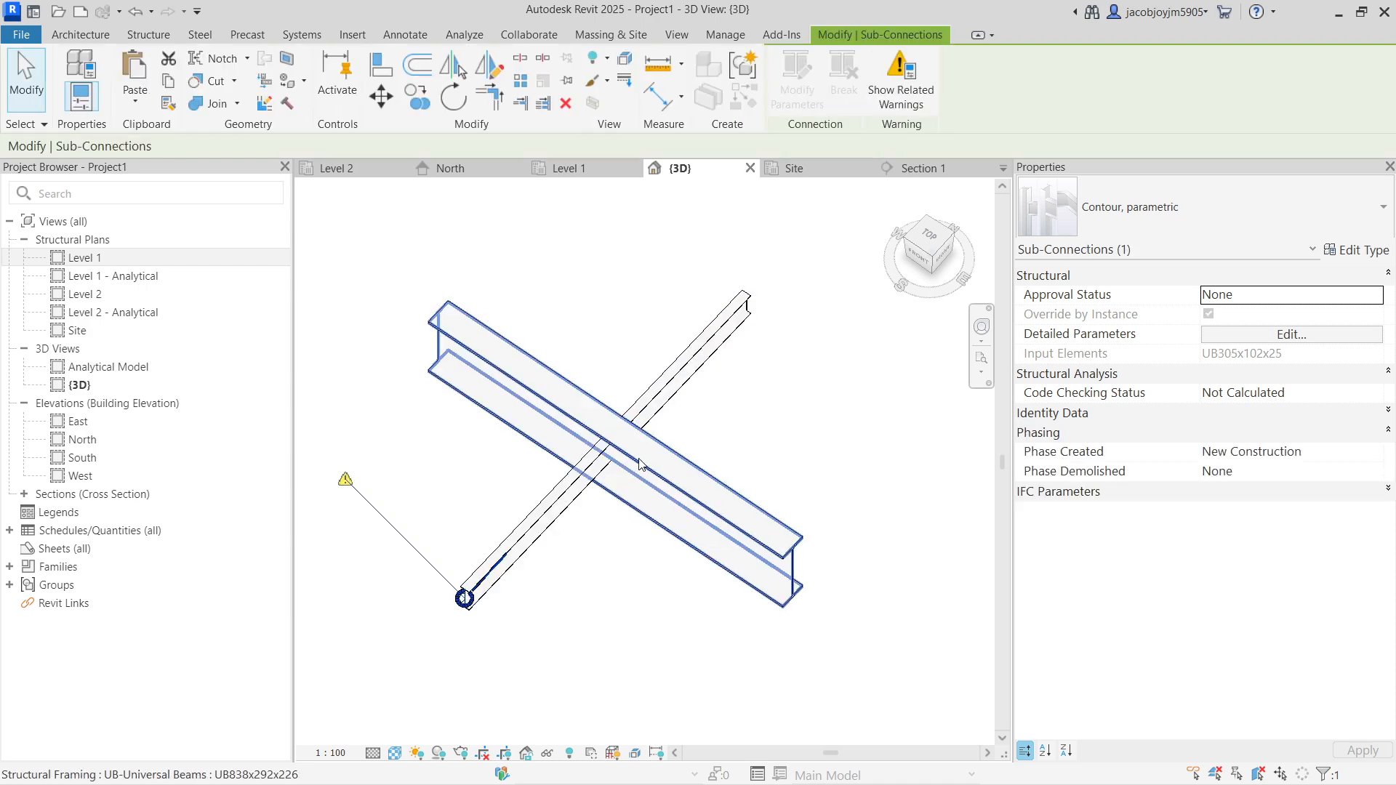
{"action": "key", "text": "Escape"}
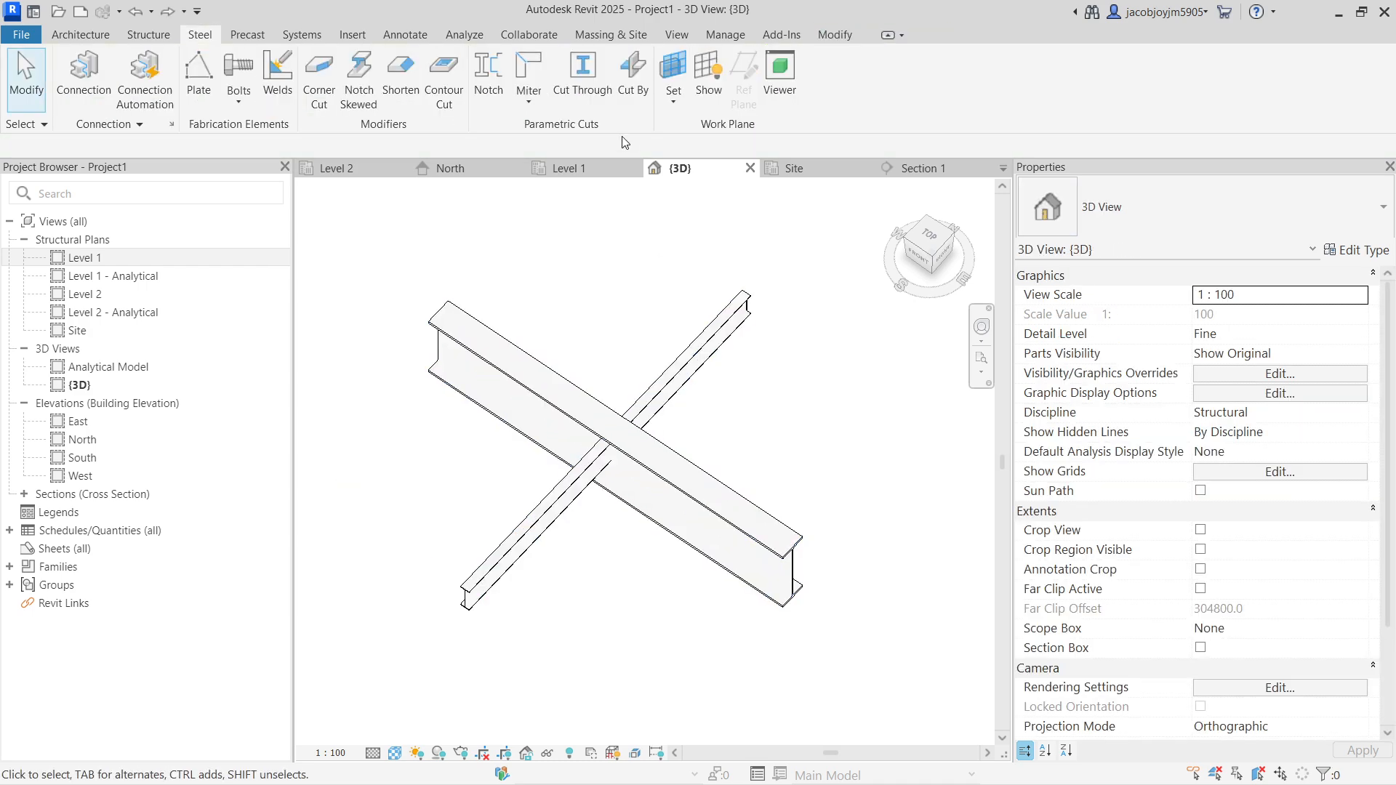
Apply Cut By with the UB305x102x25 beam picked before the UB838x292x226 beam
{"action": "left_click", "coordinate": [630, 78]}
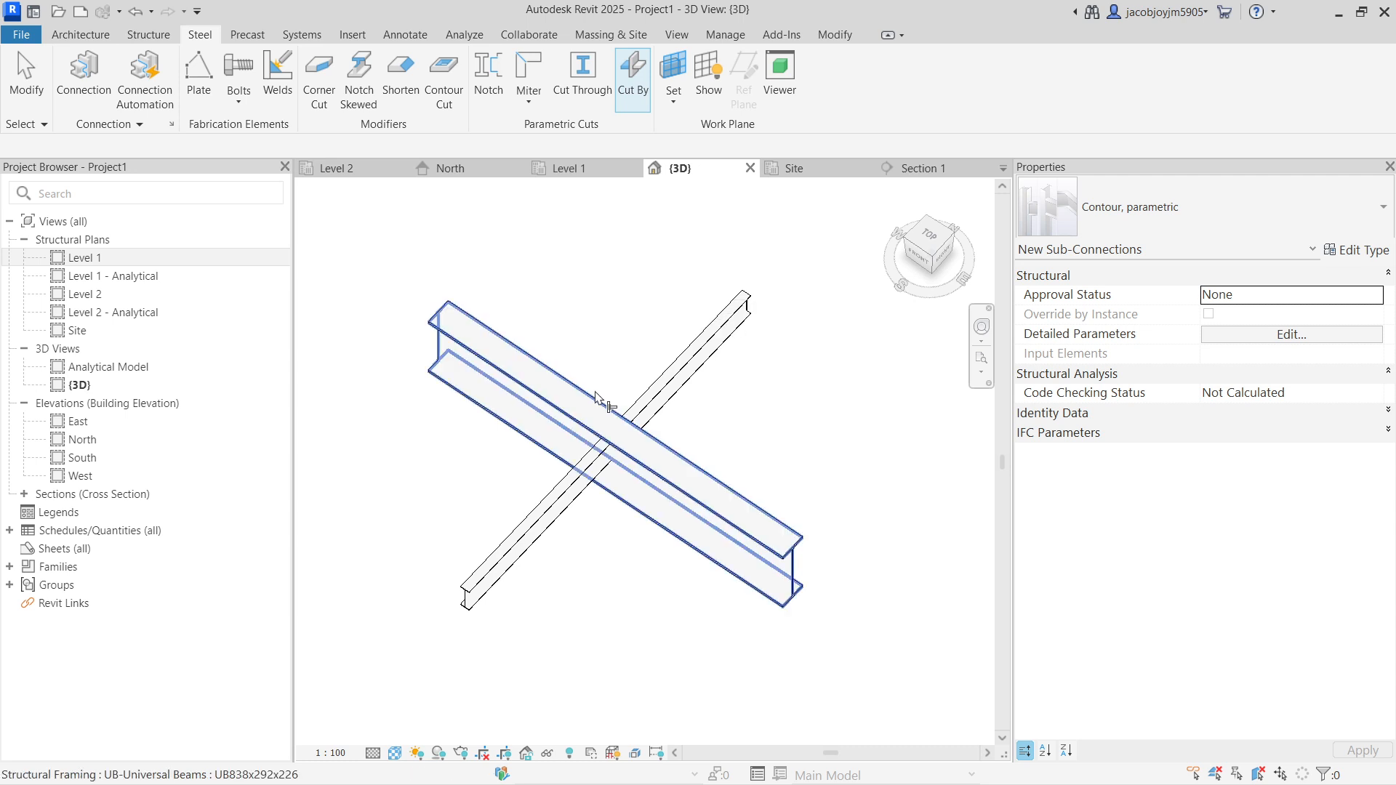
{"action": "left_click", "coordinate": [569, 477]}
{"action": "left_click", "coordinate": [581, 425]}
{"action": "key", "text": "Escape"}
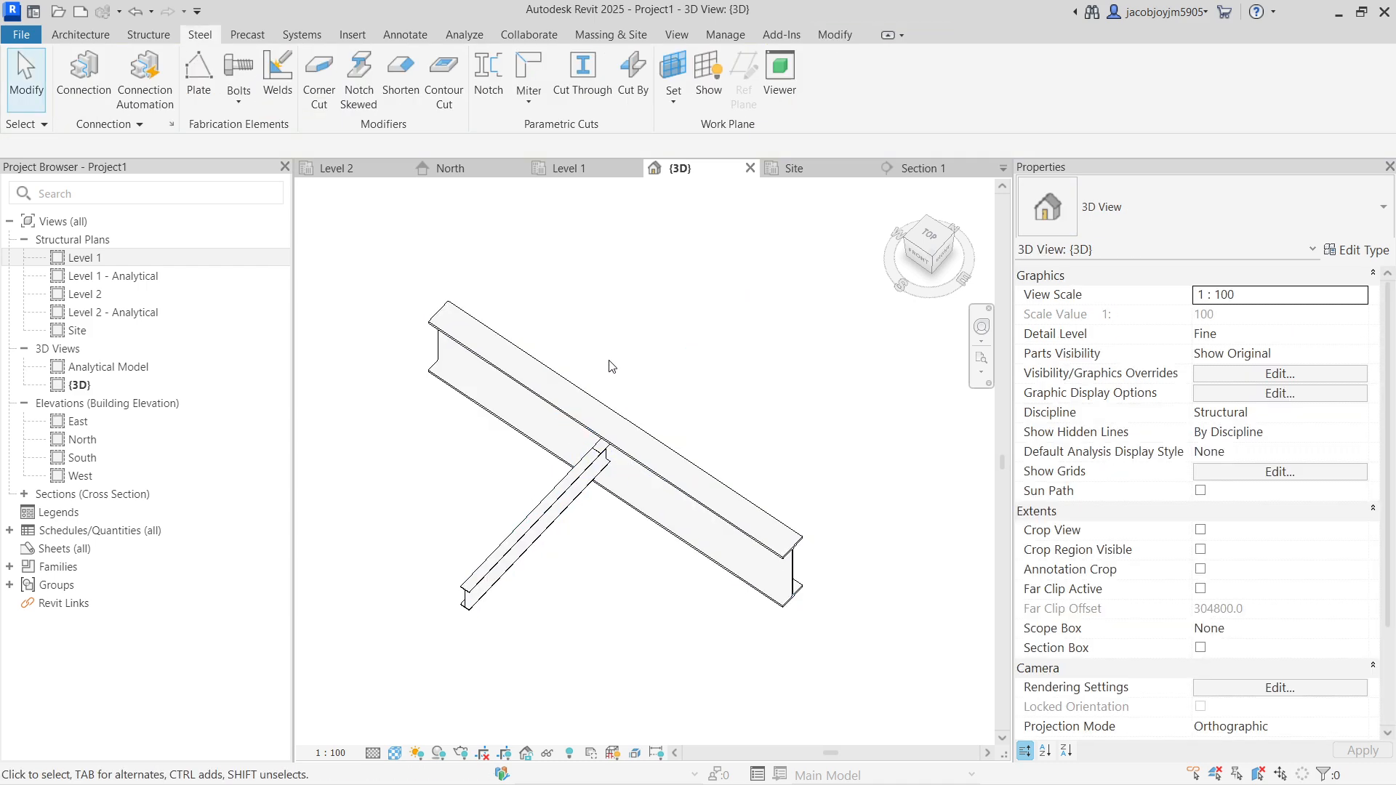
Examine the trimmed end of the UB305x102x25 beam against the UB838x292x226 beam from several angles
{"action": "left_click", "coordinate": [579, 499]}
{"action": "middle_click_drag", "start_coordinate": [626, 514], "coordinate": [655, 436], "text": "shift"}
{"action": "key", "text": "Escape"}
{"action": "left_click", "coordinate": [683, 434]}
{"action": "left_click", "coordinate": [618, 451]}
{"action": "key", "text": "Escape"}
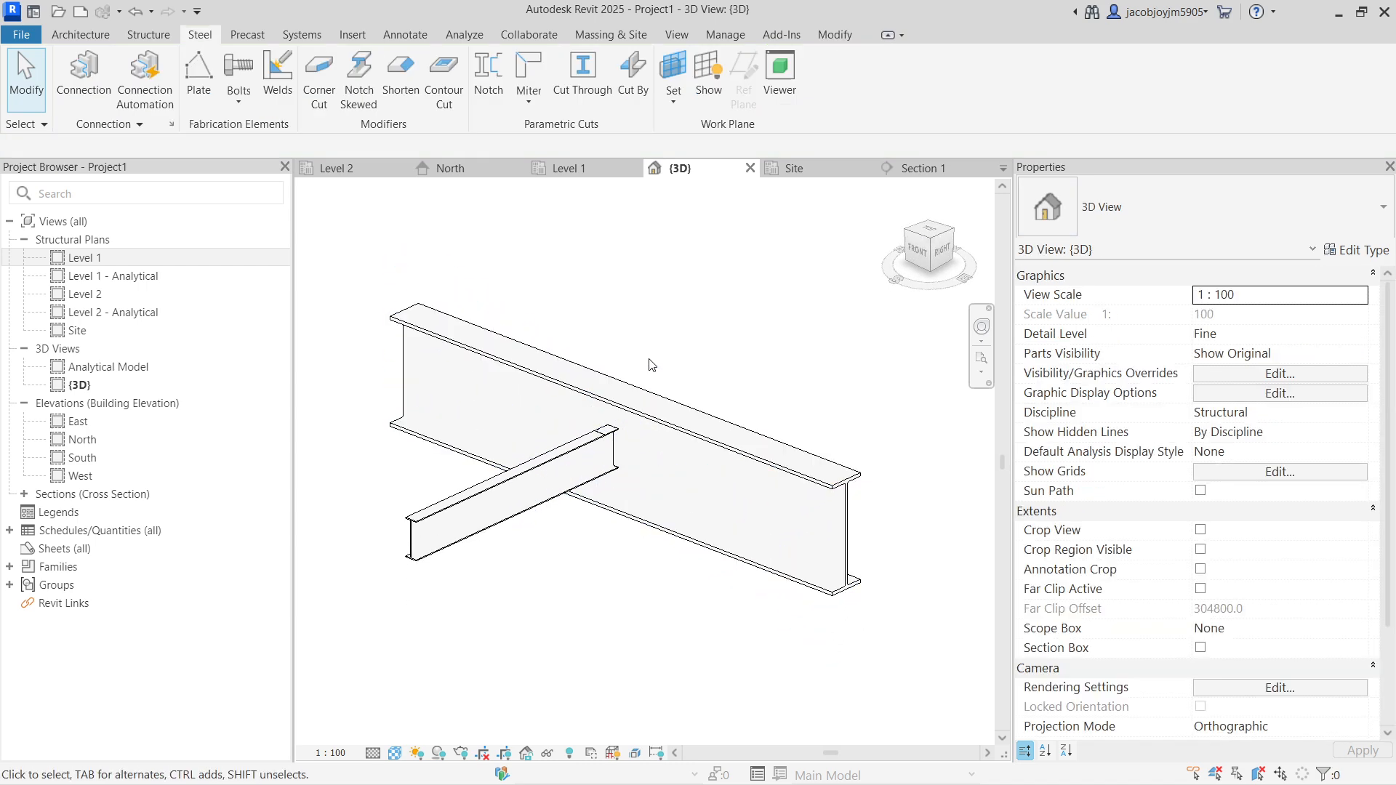
{"action": "middle_click_drag", "start_coordinate": [650, 360], "coordinate": [595, 430], "text": "shift"}
{"action": "left_click", "coordinate": [626, 449]}
{"action": "key", "text": "Escape"}
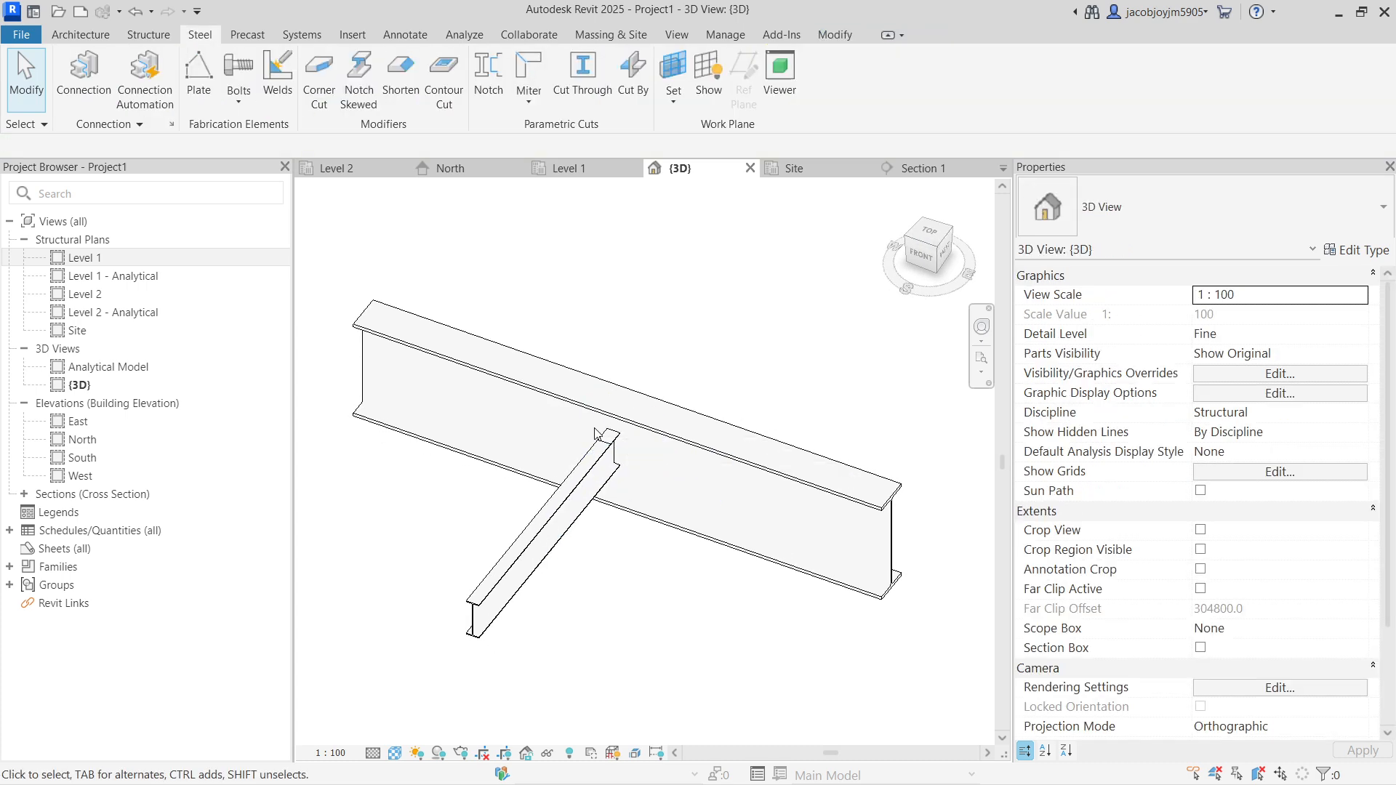
{"action": "middle_click_drag", "start_coordinate": [623, 488], "coordinate": [695, 531], "text": "shift"}
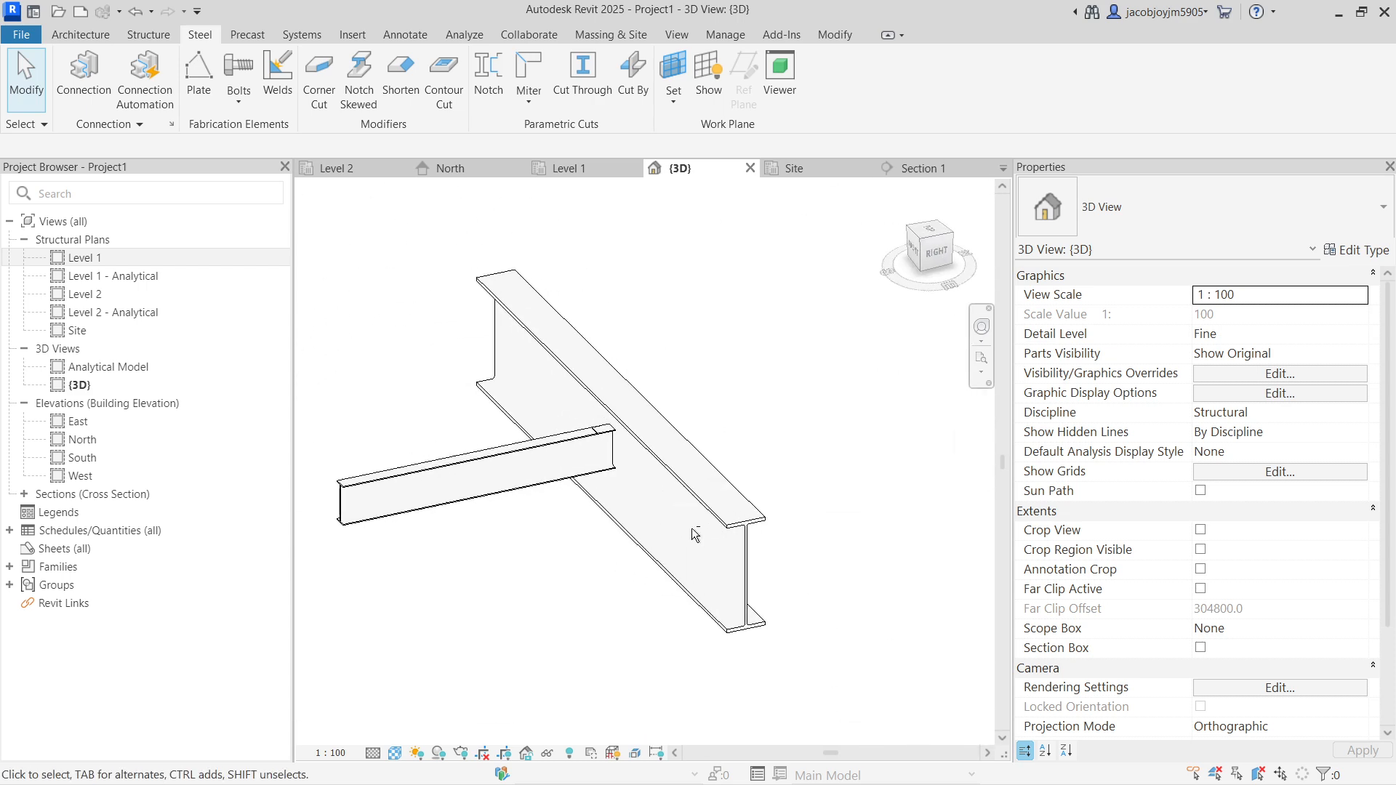
{"action": "middle_click_drag", "start_coordinate": [504, 285], "coordinate": [586, 345], "text": "shift"}
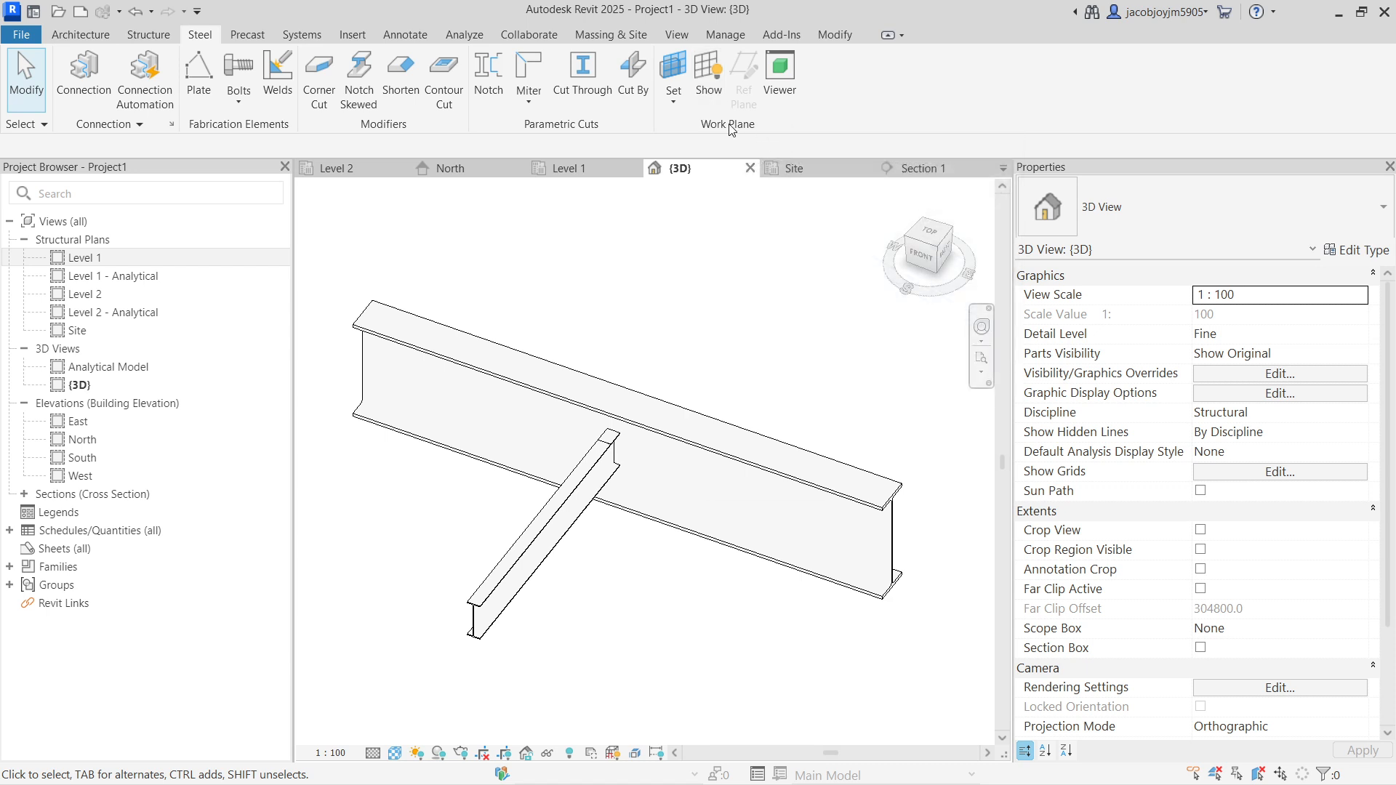
{"action": "left_click", "coordinate": [146, 35]}
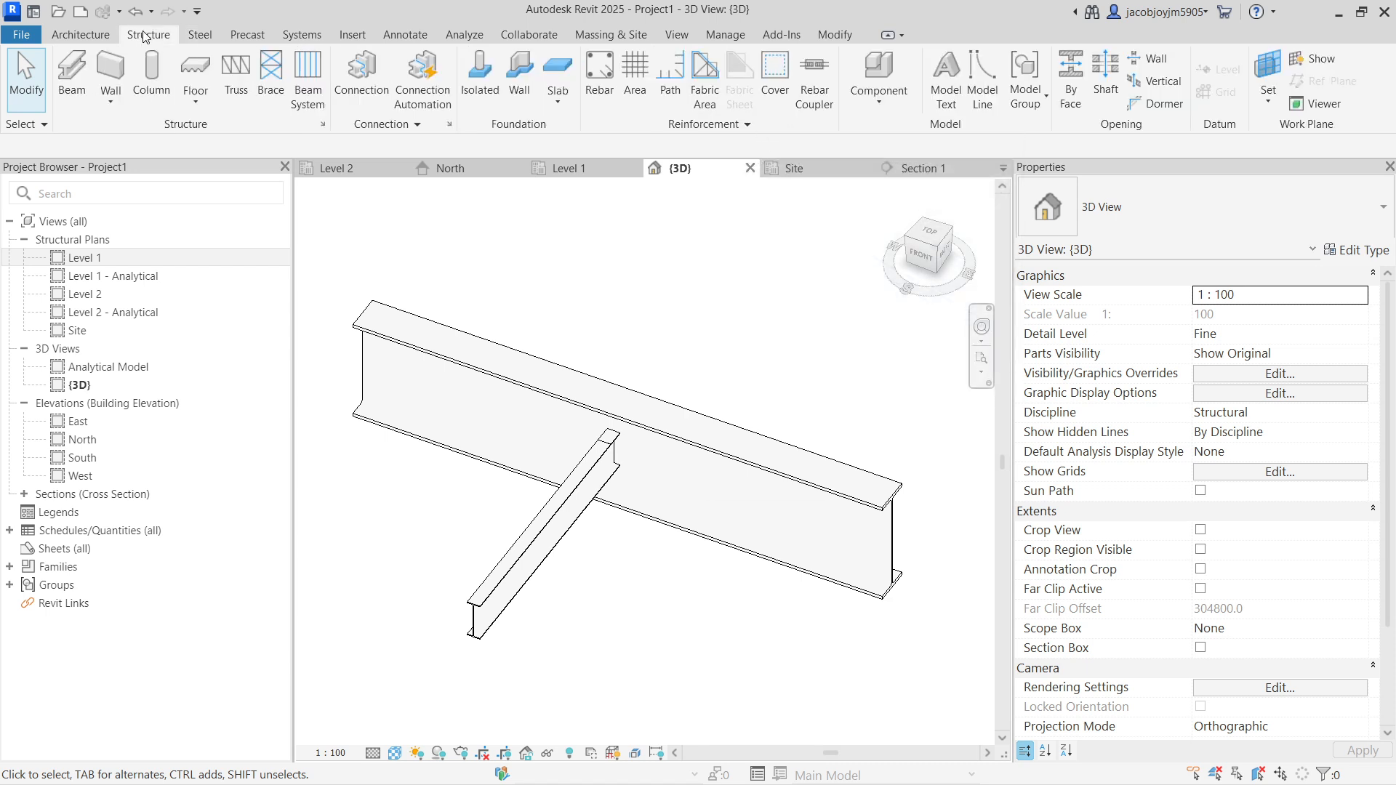
{"action": "left_click", "coordinate": [95, 38]}
{"action": "left_click", "coordinate": [200, 35]}
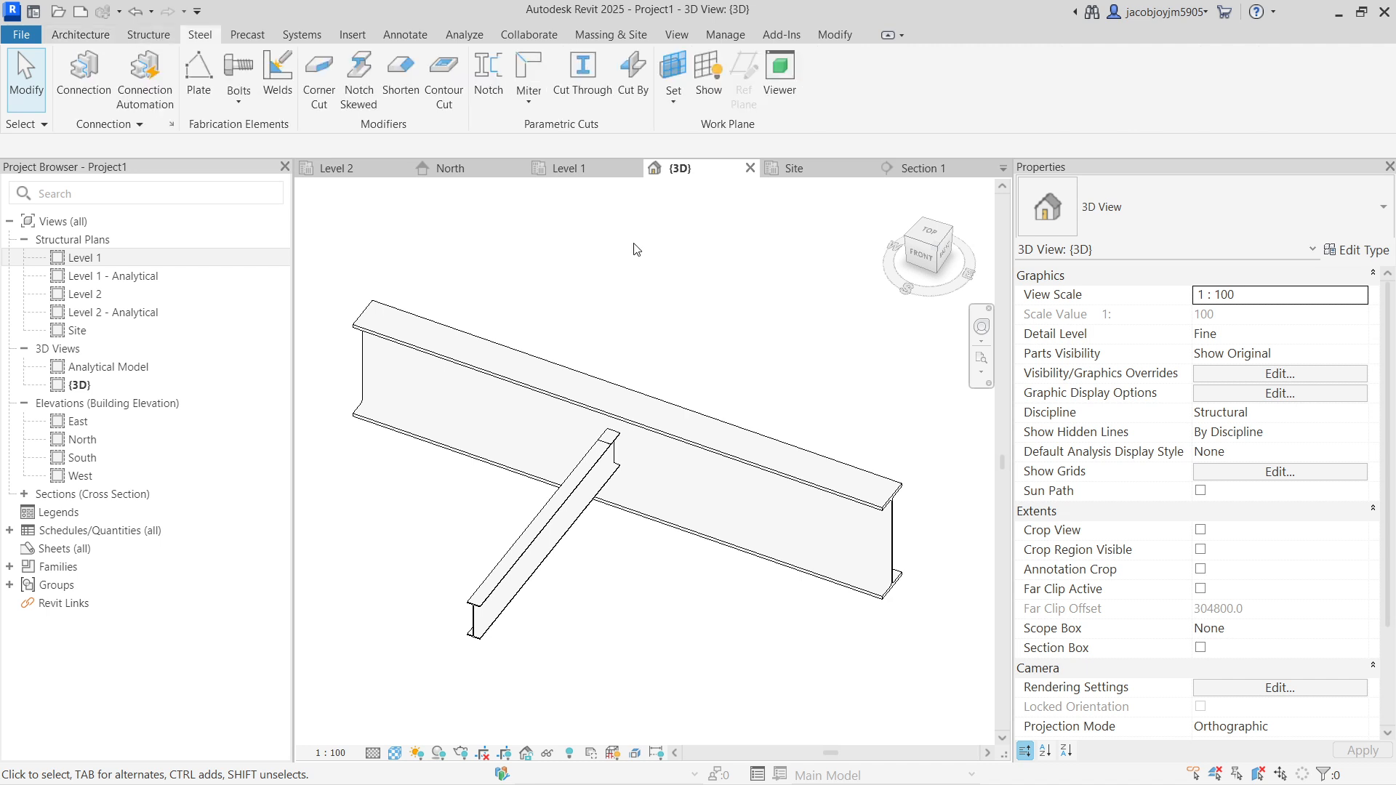
Open the Workplane Viewer, enlarge its window and inspect the model on the Level 1 work plane
{"action": "left_click", "coordinate": [784, 86]}
{"action": "left_click_drag", "start_coordinate": [599, 251], "coordinate": [828, 201]}
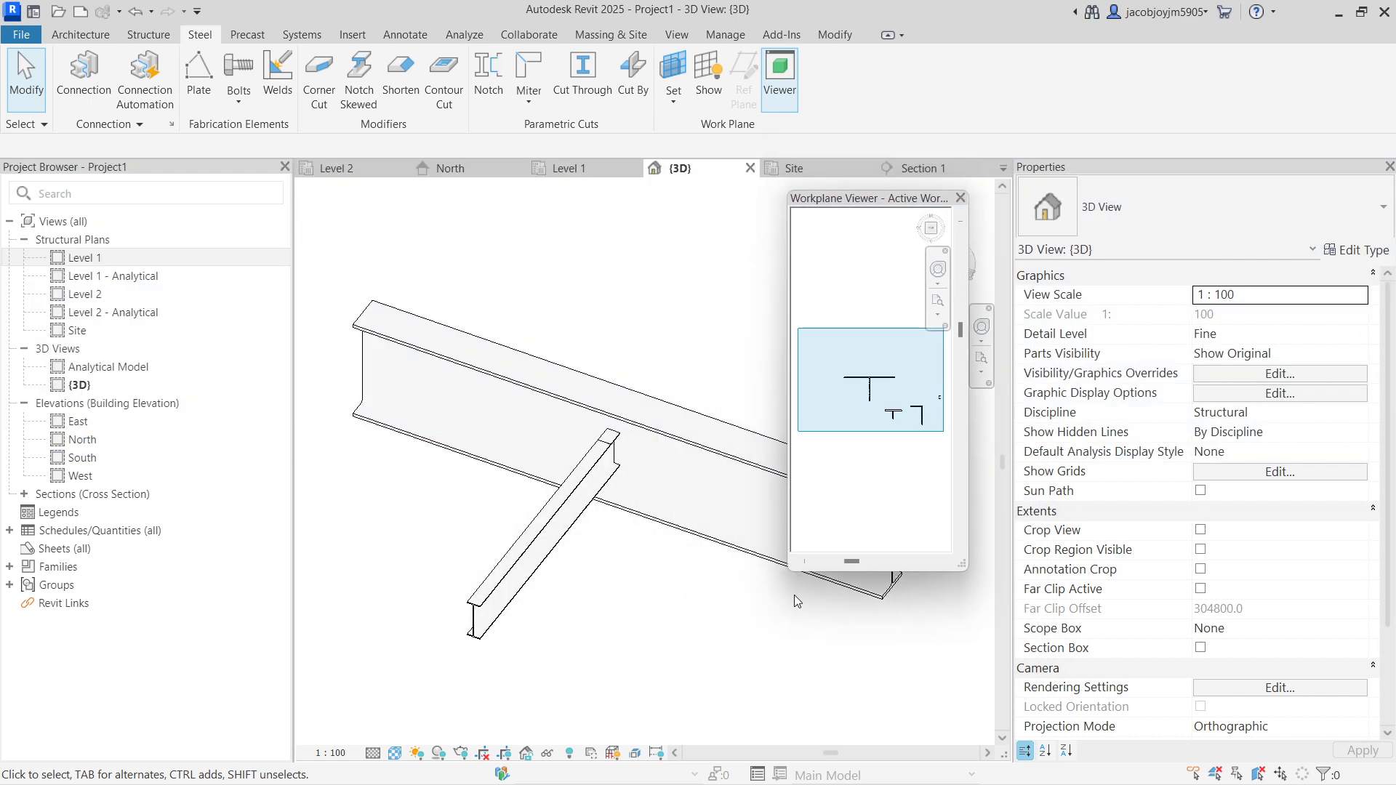
{"action": "left_click_drag", "start_coordinate": [792, 575], "coordinate": [632, 501]}
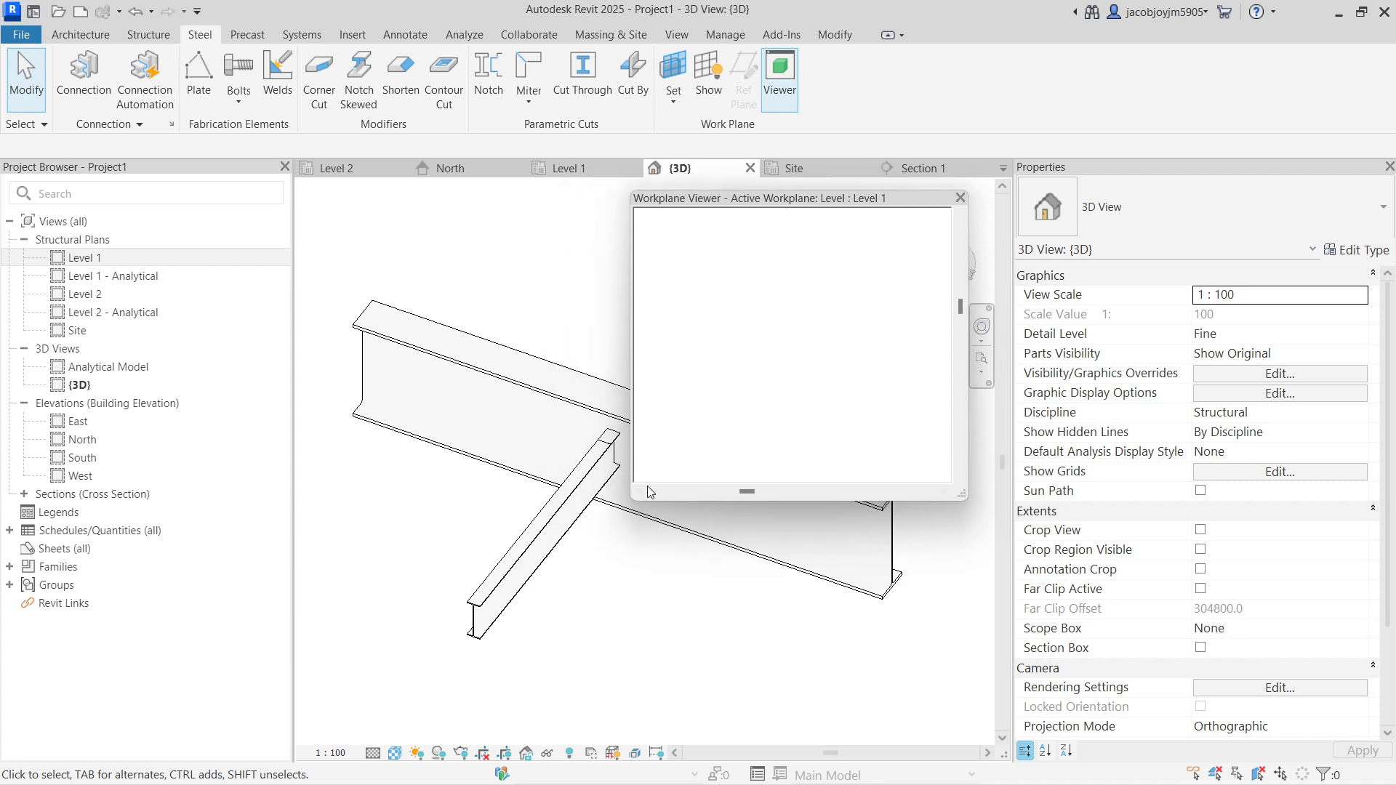
{"action": "left_click", "coordinate": [793, 300]}
{"action": "middle_click_drag", "start_coordinate": [741, 394], "coordinate": [720, 290]}
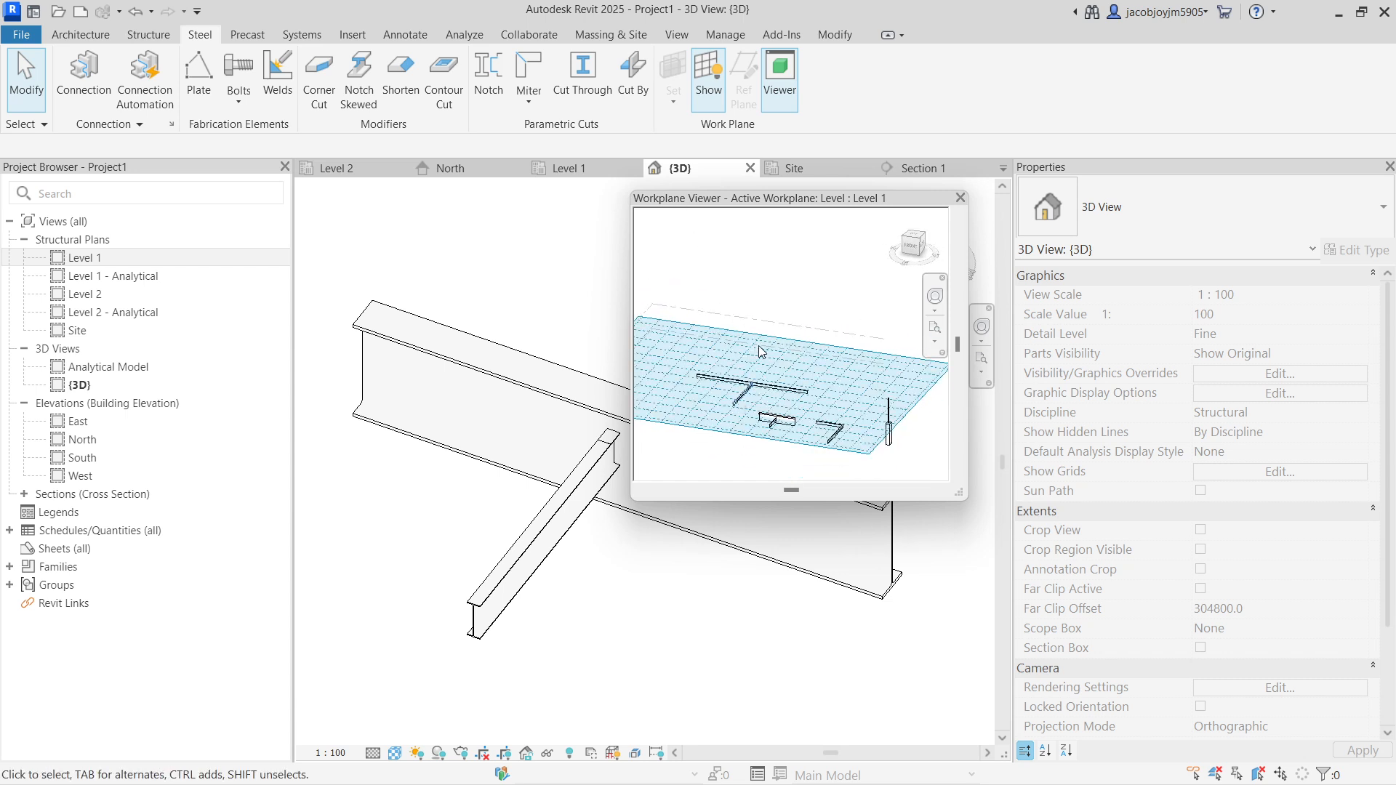
Toggle the work plane grid display off and on in the Workplane Viewer, and close the viewer
{"action": "left_click", "coordinate": [710, 76]}
{"action": "left_click", "coordinate": [709, 75]}
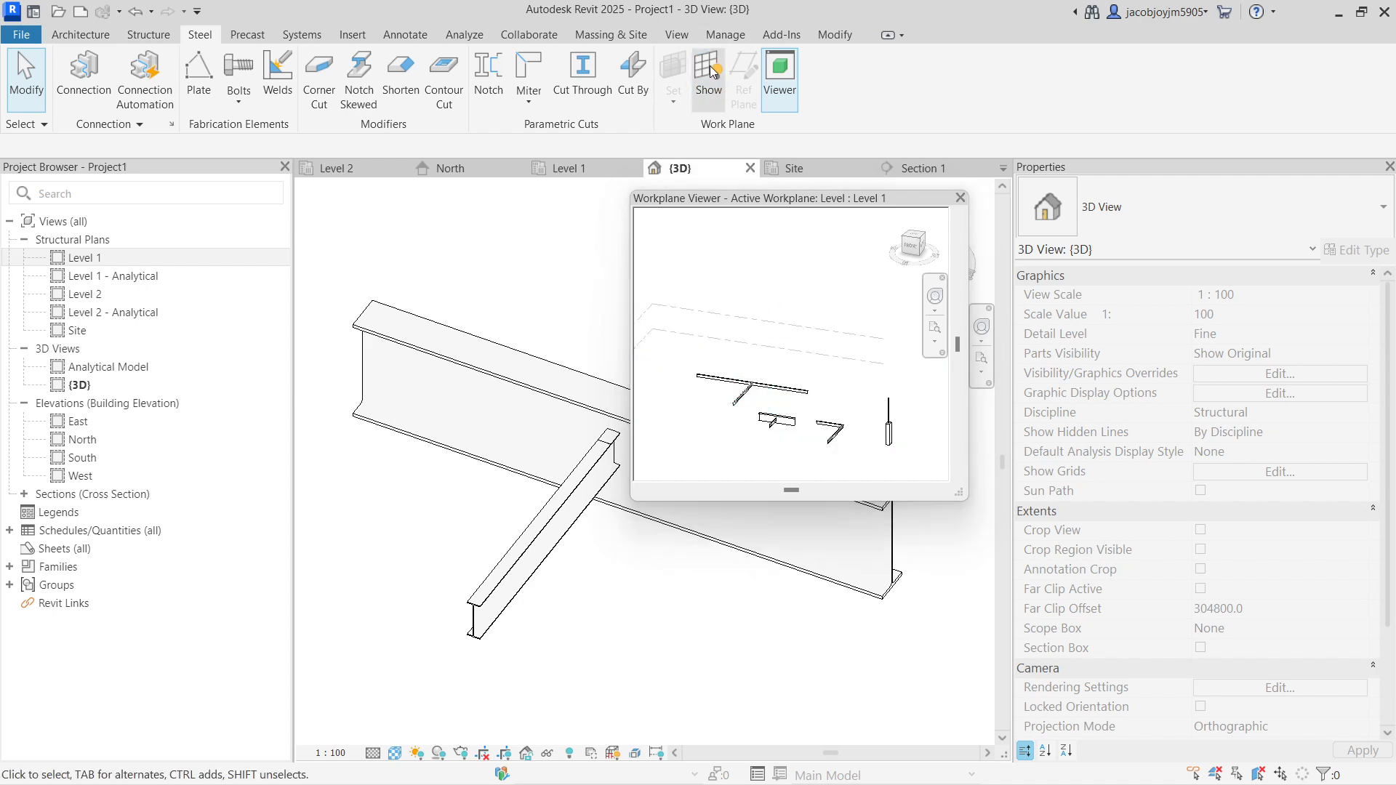
{"action": "left_click_drag", "start_coordinate": [831, 205], "coordinate": [1084, 112]}
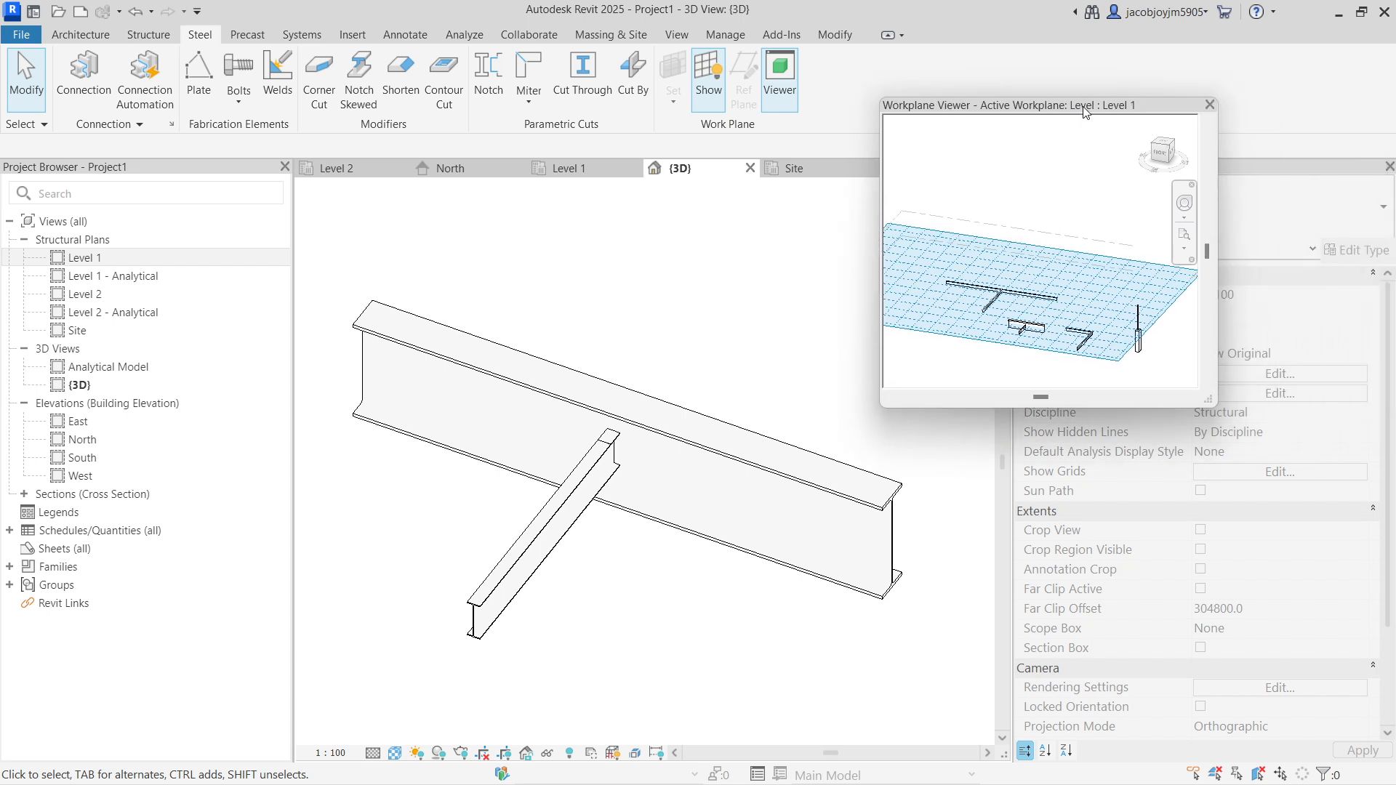
{"action": "left_click", "coordinate": [1210, 104]}
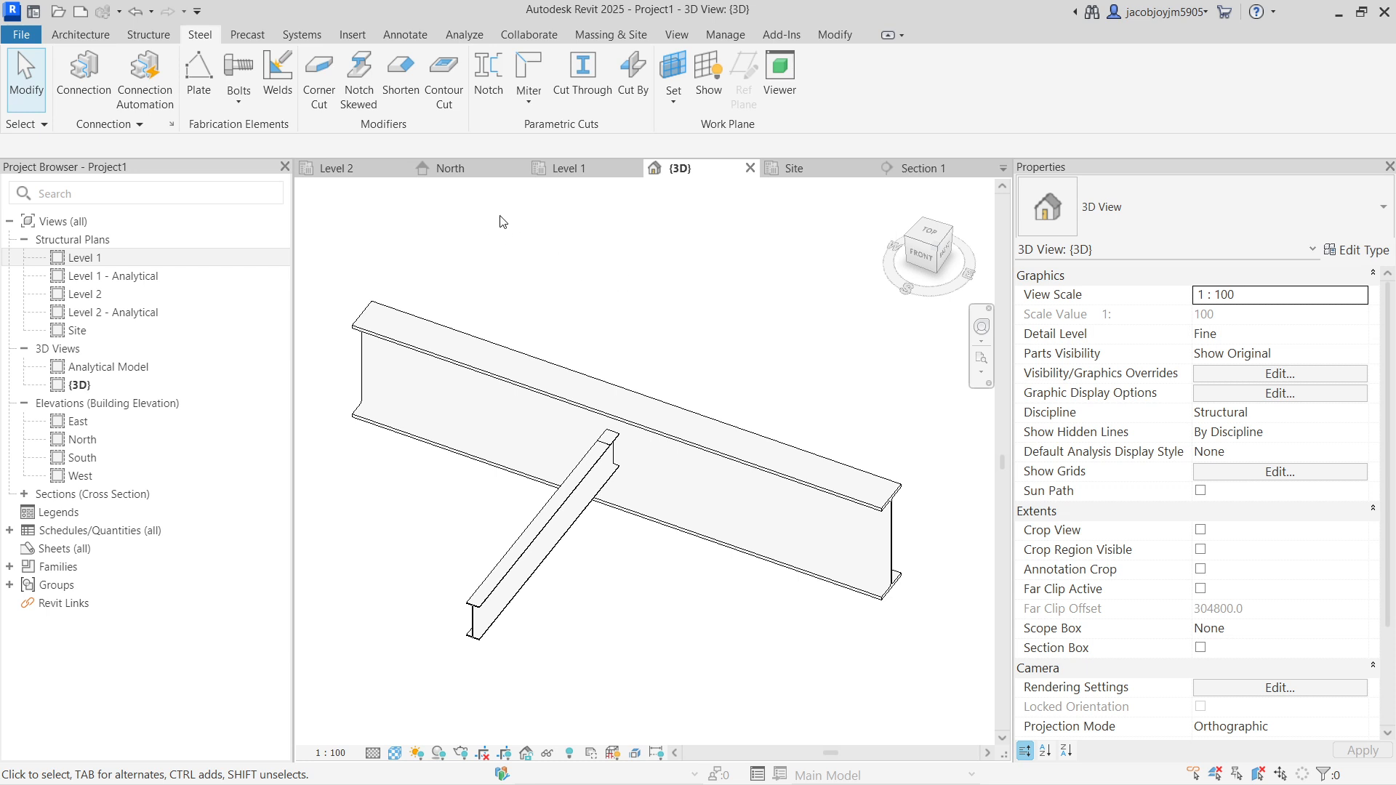
Reopen the Workplane Viewer to look around the model, and view the cut beams from the opposite side
{"action": "left_click", "coordinate": [773, 111]}
{"action": "middle_click_drag", "start_coordinate": [1016, 314], "coordinate": [1093, 193], "text": "shift"}
{"action": "mouse_move", "coordinate": [1062, 262]}
{"action": "middle_mouse_down", "text": "shift"}
{"action": "mouse_move", "coordinate": [1096, 209]}
{"action": "mouse_move", "coordinate": [1048, 302]}
{"action": "middle_mouse_up", "text": "shift"}
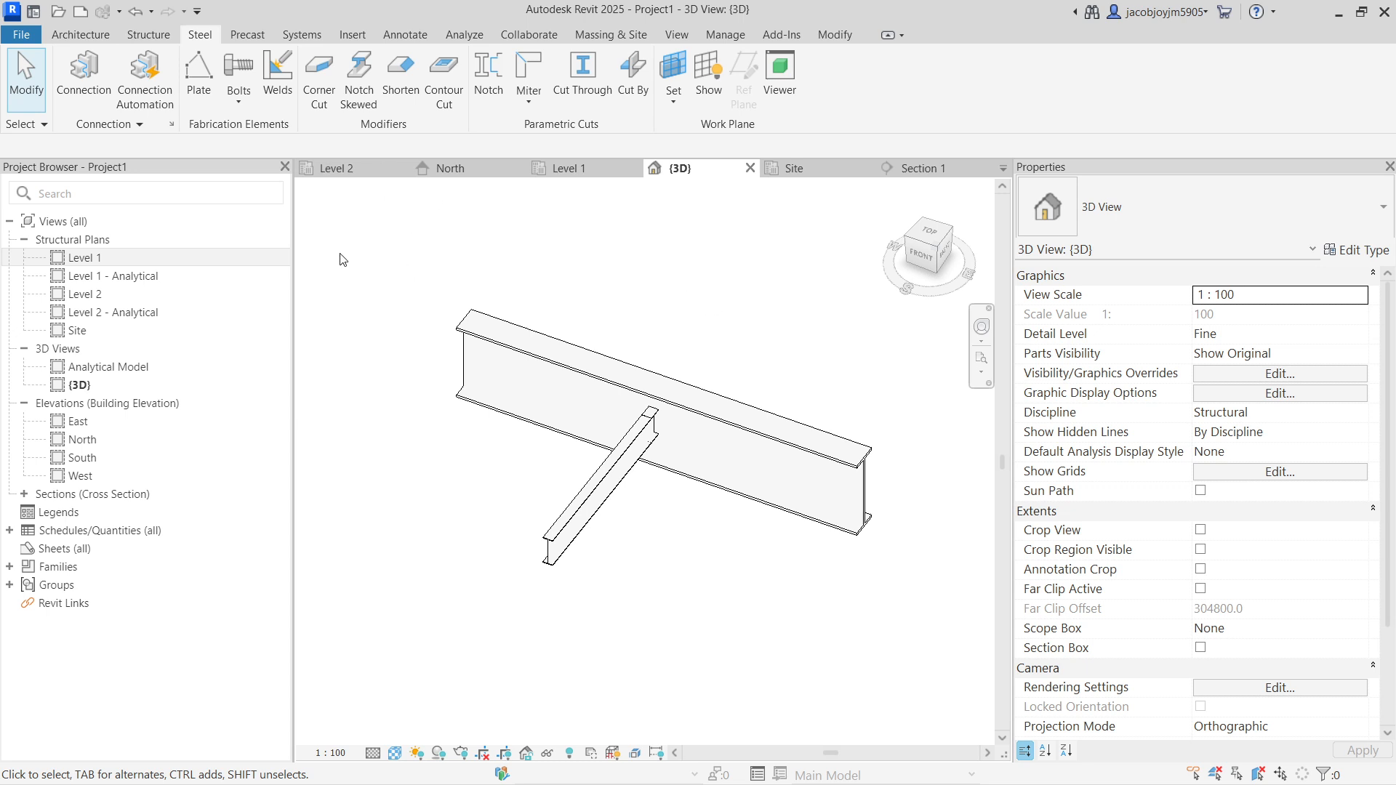
{"action": "middle_click_drag", "start_coordinate": [640, 422], "coordinate": [670, 355], "text": "shift"}
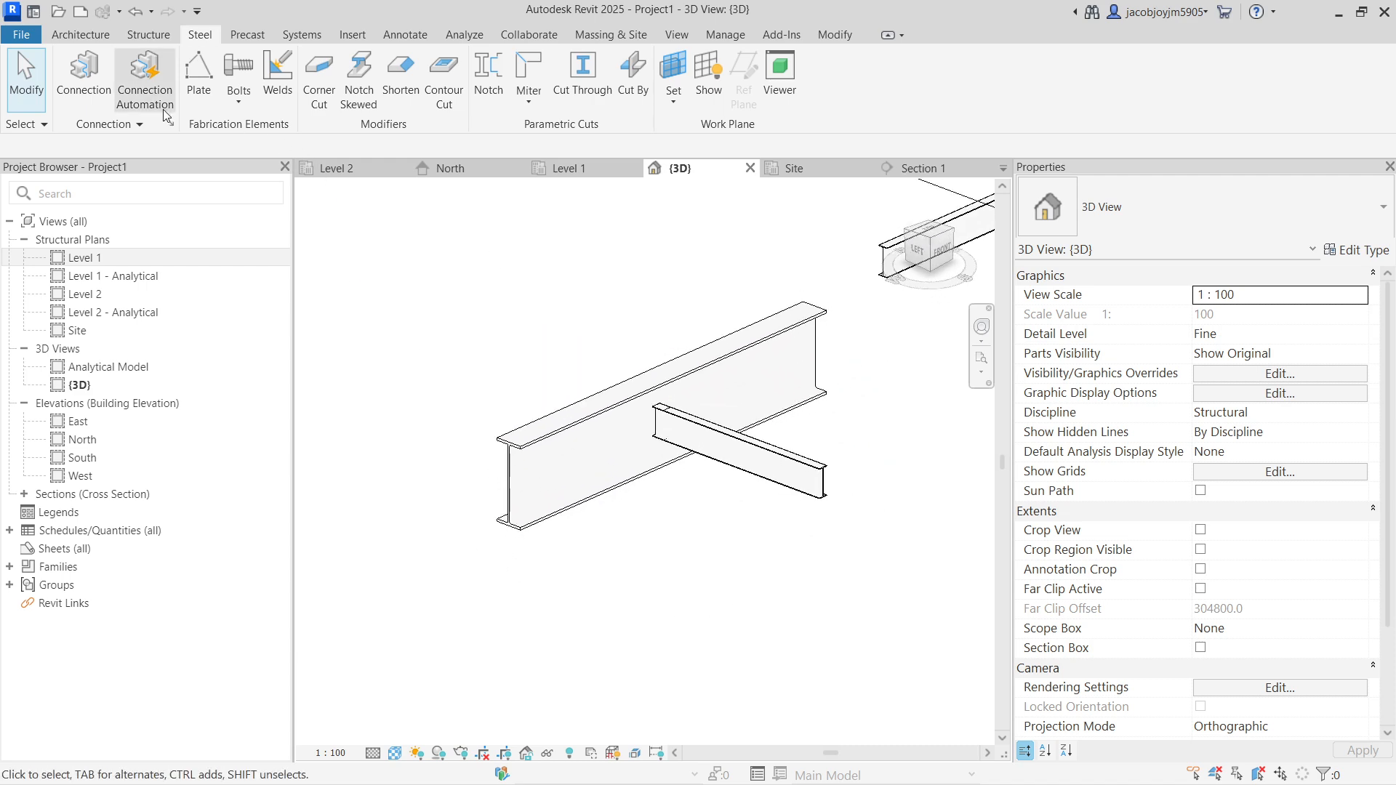